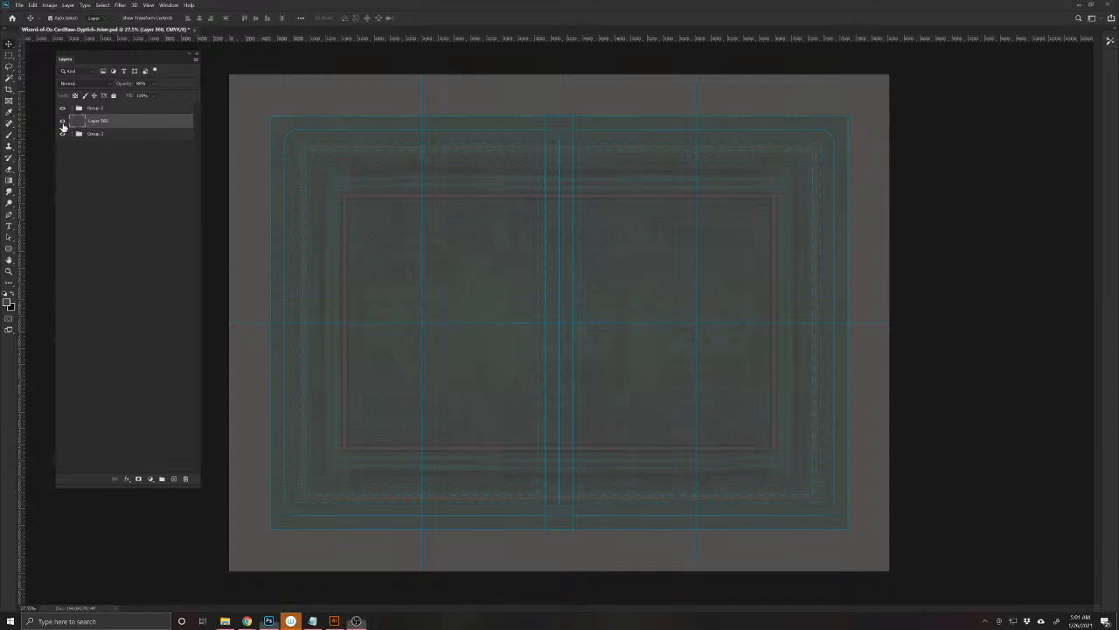
# - Compare the diptych card artwork with the grey overlay layer hidden and shown
pyautogui.click(63, 121)
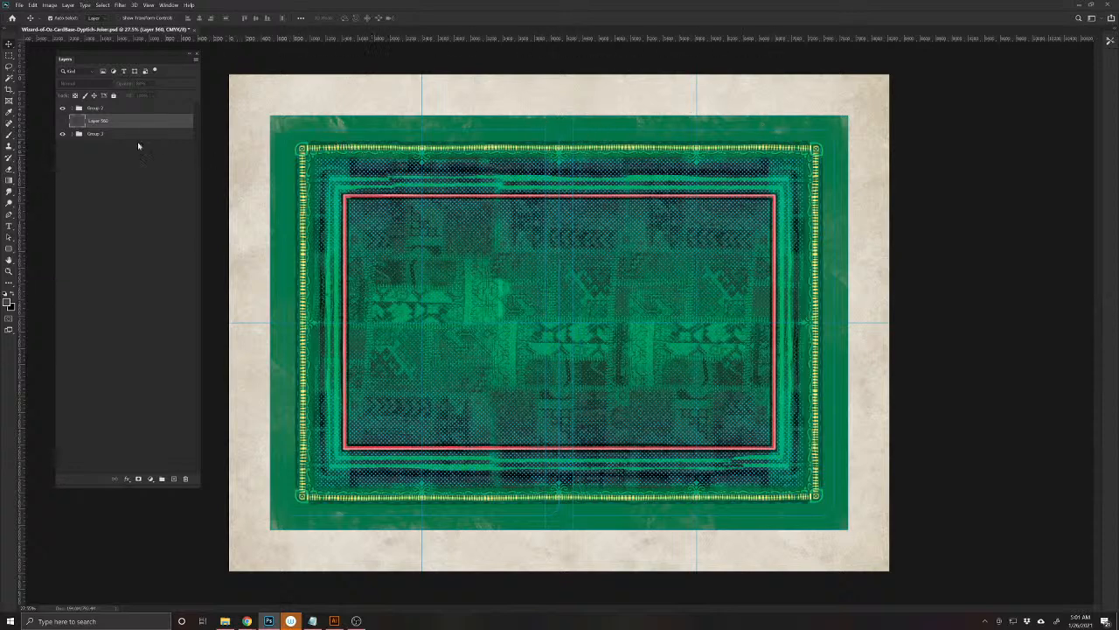
pyautogui.click(62, 120)
pyautogui.moveTo(558, 169)
pyautogui.mouseDown()
pyautogui.moveTo(572, 180)
pyautogui.moveTo(560, 160)
pyautogui.mouseUp()
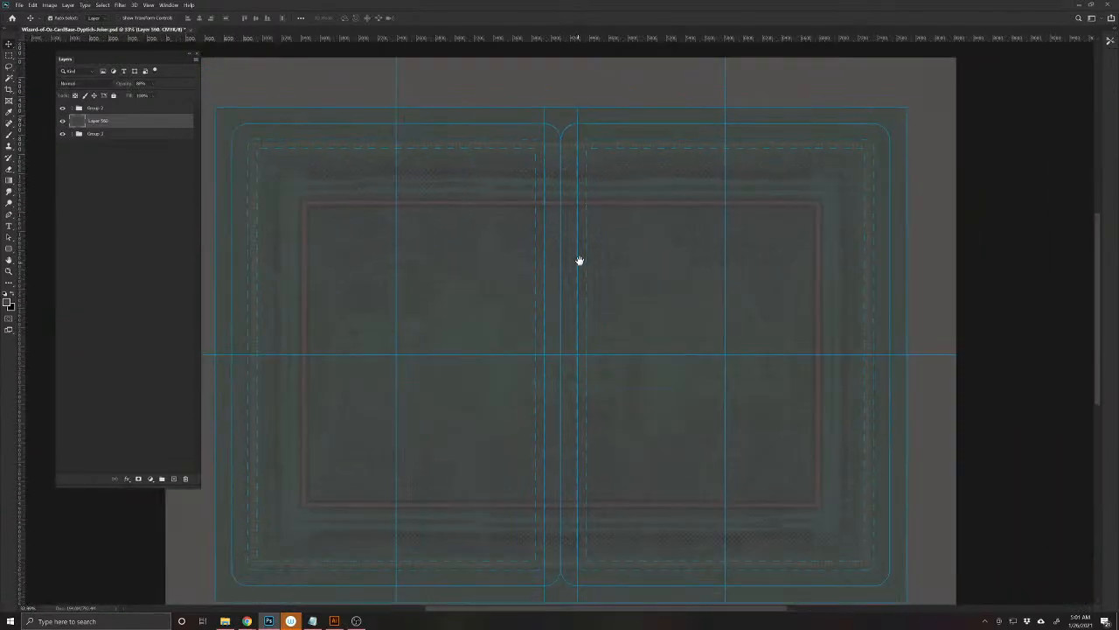
pyautogui.moveTo(580, 260); pyautogui.dragTo(599, 213)
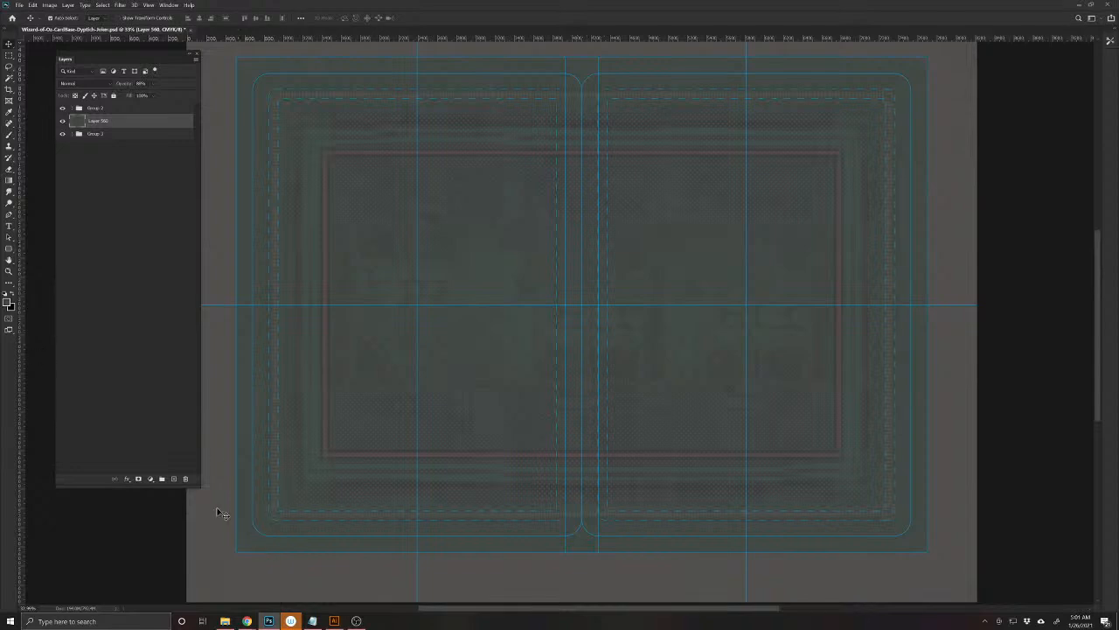
# - Create a new layer above the grey overlay and set up a thin black brush at 100% flow
pyautogui.click(173, 478)
pyautogui.moveTo(721, 304); pyautogui.dragTo(744, 320)
pyautogui.press('b')
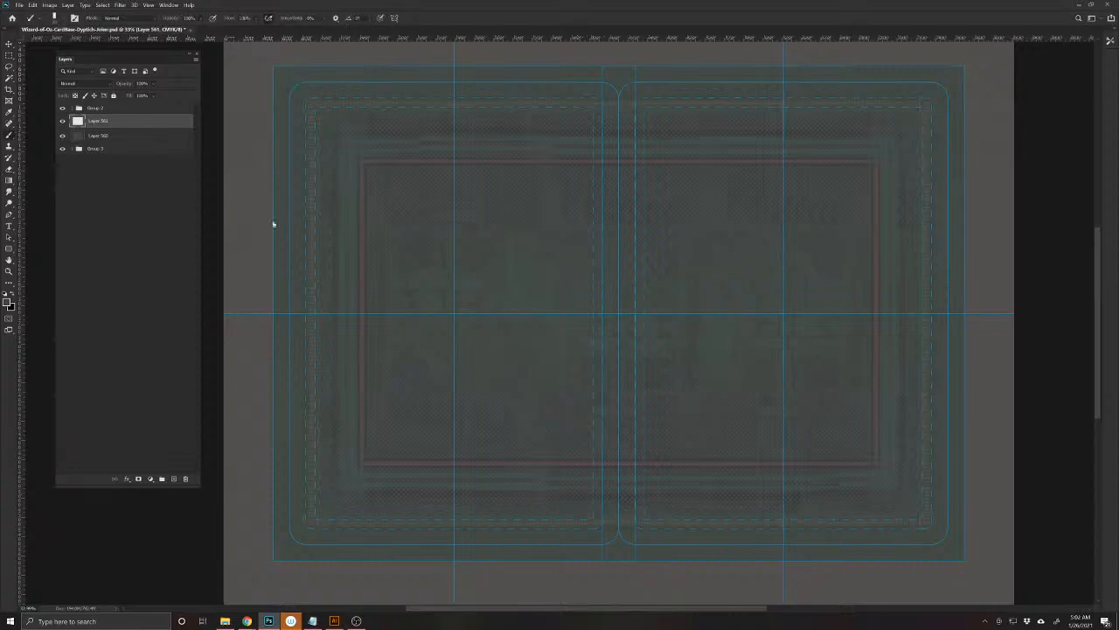
pyautogui.moveTo(650, 262); pyautogui.dragTo(630, 256)
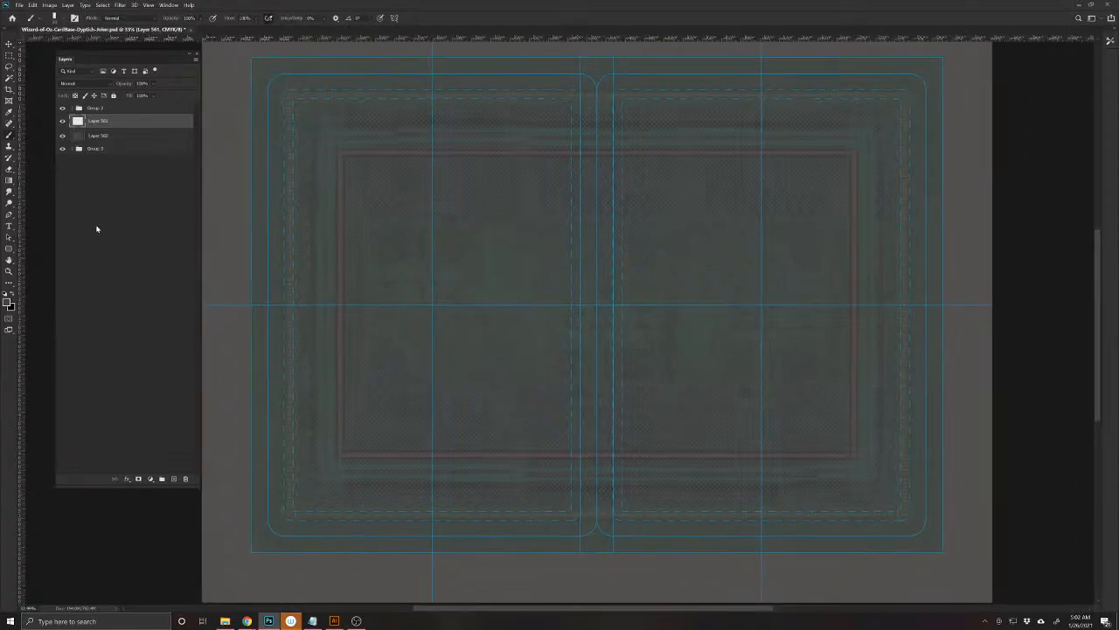
pyautogui.click(11, 294)
pyautogui.click(60, 18)
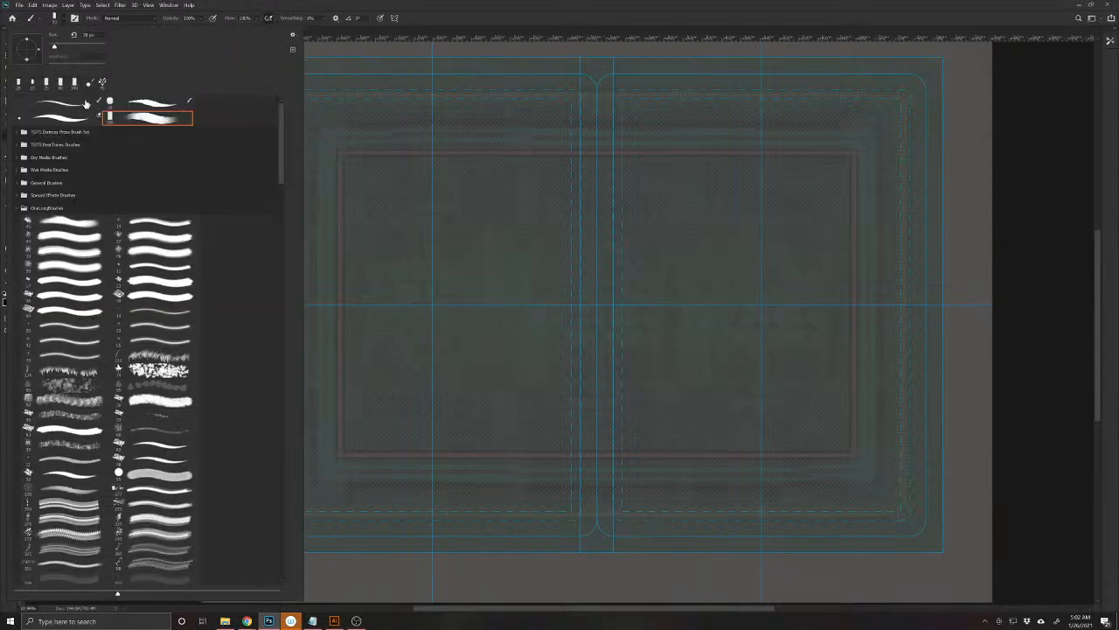
pyautogui.moveTo(608, 407); pyautogui.dragTo(453, 426)
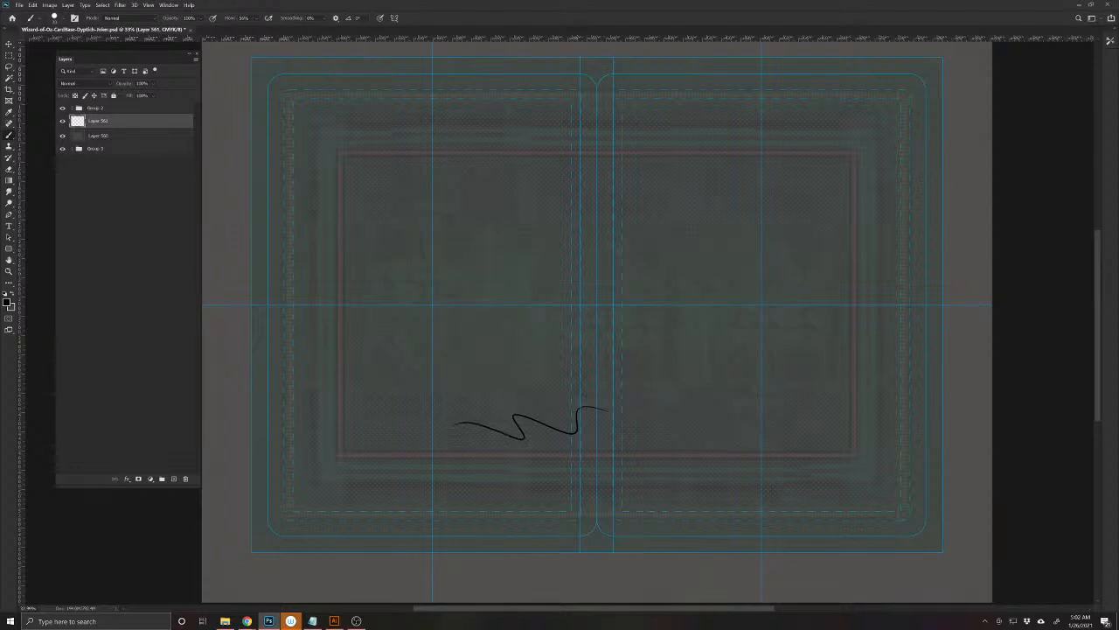
pyautogui.hotkey('ctrl', 'z')
pyautogui.moveTo(231, 20); pyautogui.dragTo(277, 19)
pyautogui.scroll(1, 849, 405)
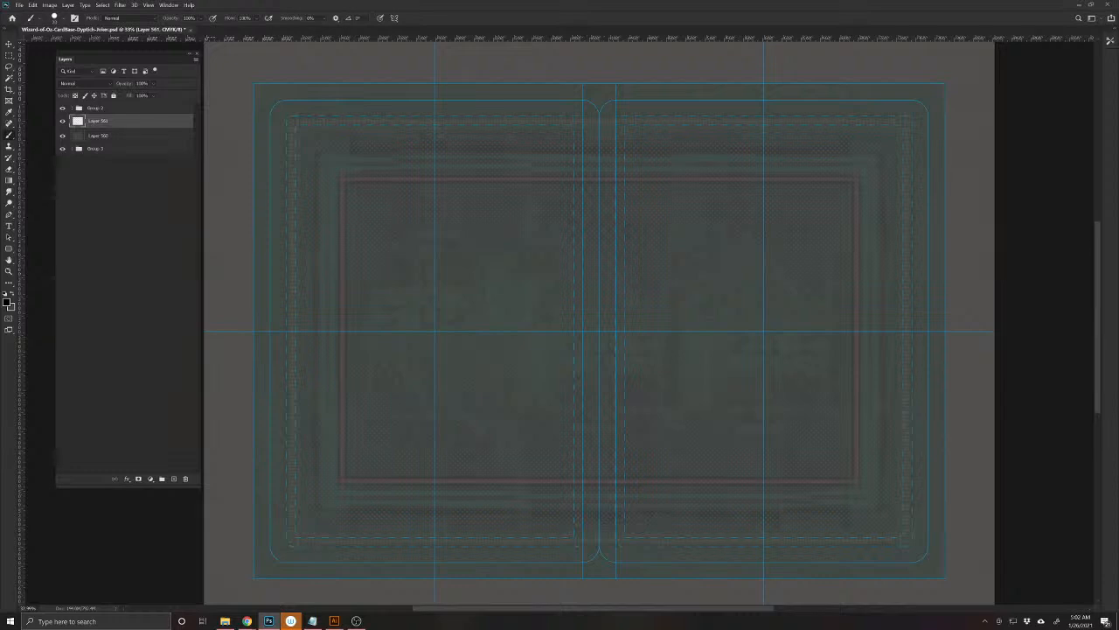
# - Sketch a horizon line across both cards with gently rolling hill contours below it
pyautogui.moveTo(285, 357)
pyautogui.mouseDown()
pyautogui.moveTo(313, 374)
pyautogui.moveTo(814, 394)
pyautogui.moveTo(885, 363)
pyautogui.mouseUp()
pyautogui.moveTo(283, 360)
pyautogui.mouseDown()
pyautogui.moveTo(548, 377)
pyautogui.moveTo(532, 371)
pyautogui.mouseUp()
pyautogui.moveTo(621, 367); pyautogui.dragTo(658, 371)
pyautogui.moveTo(867, 400)
pyautogui.mouseDown()
pyautogui.moveTo(679, 397)
pyautogui.moveTo(504, 421)
pyautogui.mouseUp()
pyautogui.moveTo(337, 413); pyautogui.dragTo(502, 420)
pyautogui.moveTo(595, 426); pyautogui.dragTo(751, 447)
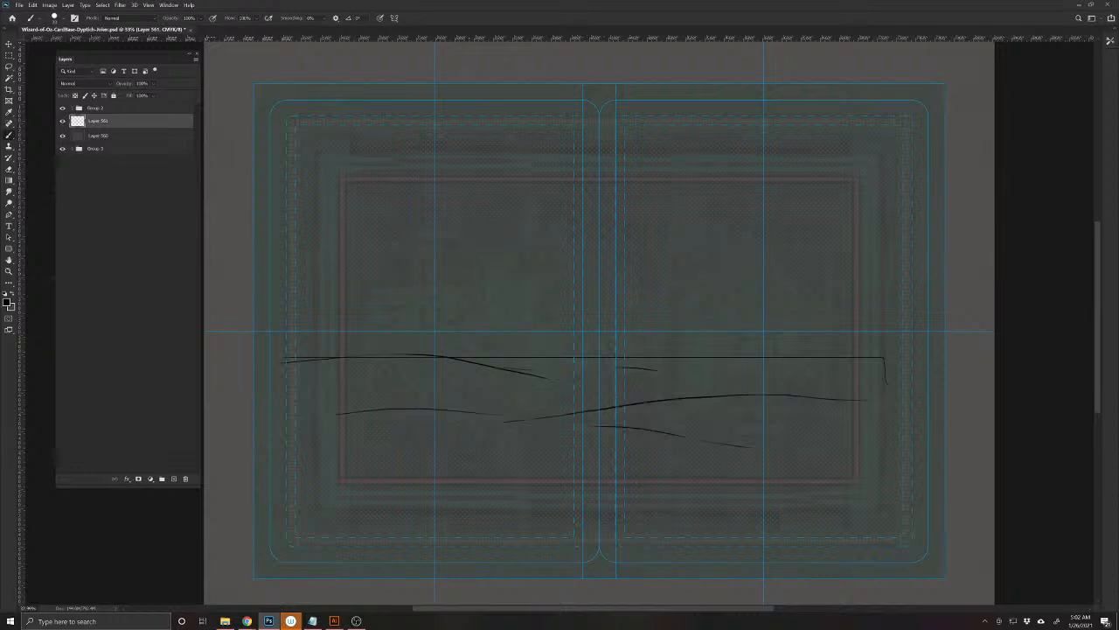
pyautogui.moveTo(420, 401); pyautogui.dragTo(545, 411)
pyautogui.moveTo(323, 395)
pyautogui.mouseDown()
pyautogui.moveTo(368, 400)
pyautogui.moveTo(511, 365)
pyautogui.mouseUp()
# - Sketch a towered castle on the horizon of the second card, with side buildings, light rays and ground lines at its base
pyautogui.moveTo(601, 361)
pyautogui.mouseDown()
pyautogui.moveTo(686, 353)
pyautogui.moveTo(682, 319)
pyautogui.moveTo(713, 319)
pyautogui.mouseUp()
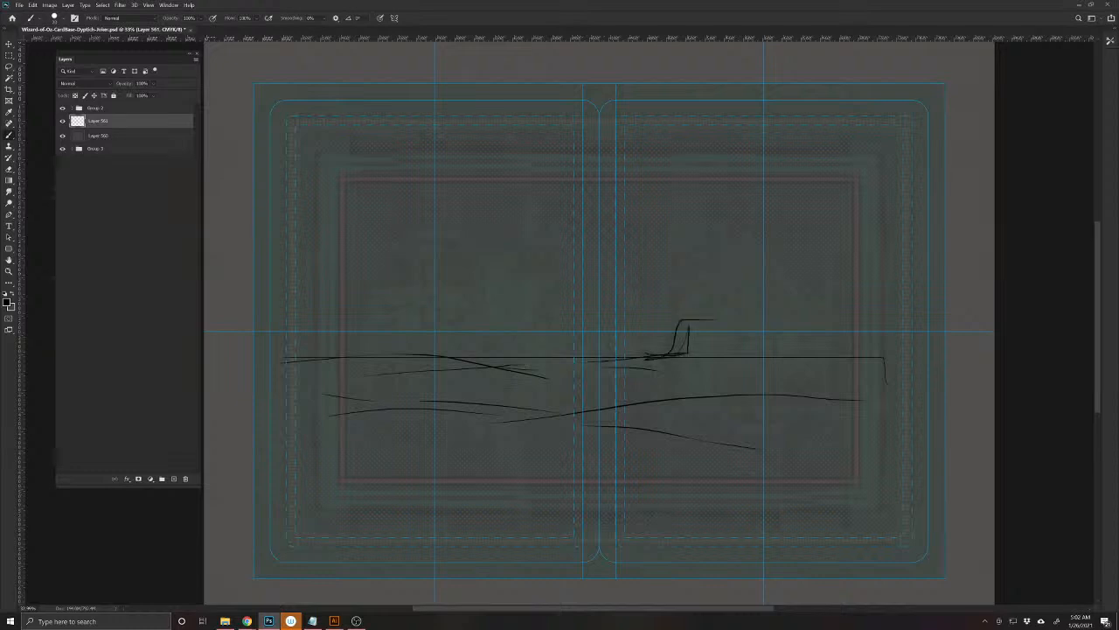
pyautogui.moveTo(800, 337)
pyautogui.mouseDown()
pyautogui.moveTo(808, 363)
pyautogui.moveTo(824, 356)
pyautogui.moveTo(773, 285)
pyautogui.moveTo(774, 253)
pyautogui.moveTo(749, 232)
pyautogui.moveTo(723, 292)
pyautogui.mouseUp()
pyautogui.moveTo(725, 239); pyautogui.dragTo(720, 306)
pyautogui.moveTo(736, 208); pyautogui.dragTo(738, 226)
pyautogui.moveTo(749, 207)
pyautogui.mouseDown()
pyautogui.moveTo(704, 271)
pyautogui.moveTo(703, 313)
pyautogui.moveTo(736, 284)
pyautogui.mouseUp()
pyautogui.moveTo(749, 309)
pyautogui.mouseDown()
pyautogui.moveTo(745, 362)
pyautogui.moveTo(664, 365)
pyautogui.mouseUp()
pyautogui.moveTo(689, 310)
pyautogui.mouseDown()
pyautogui.moveTo(675, 334)
pyautogui.moveTo(698, 282)
pyautogui.mouseUp()
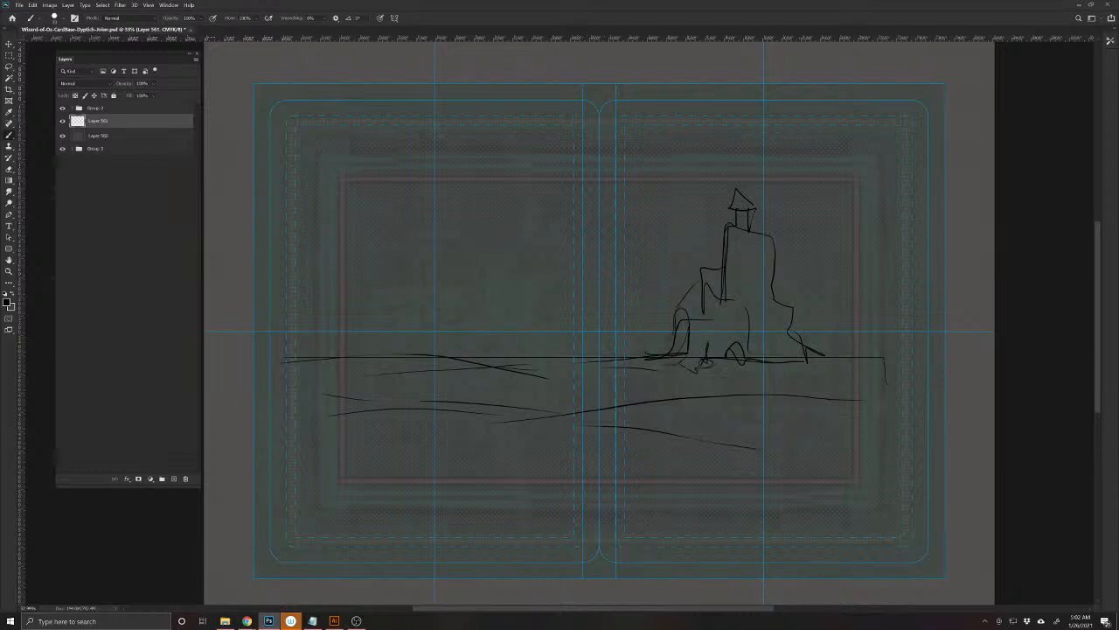
pyautogui.moveTo(785, 285); pyautogui.dragTo(793, 338)
pyautogui.moveTo(692, 213); pyautogui.dragTo(708, 230)
pyautogui.moveTo(776, 275); pyautogui.dragTo(784, 286)
pyautogui.moveTo(709, 322)
pyautogui.mouseDown()
pyautogui.moveTo(708, 351)
pyautogui.moveTo(857, 351)
pyautogui.moveTo(631, 352)
pyautogui.mouseUp()
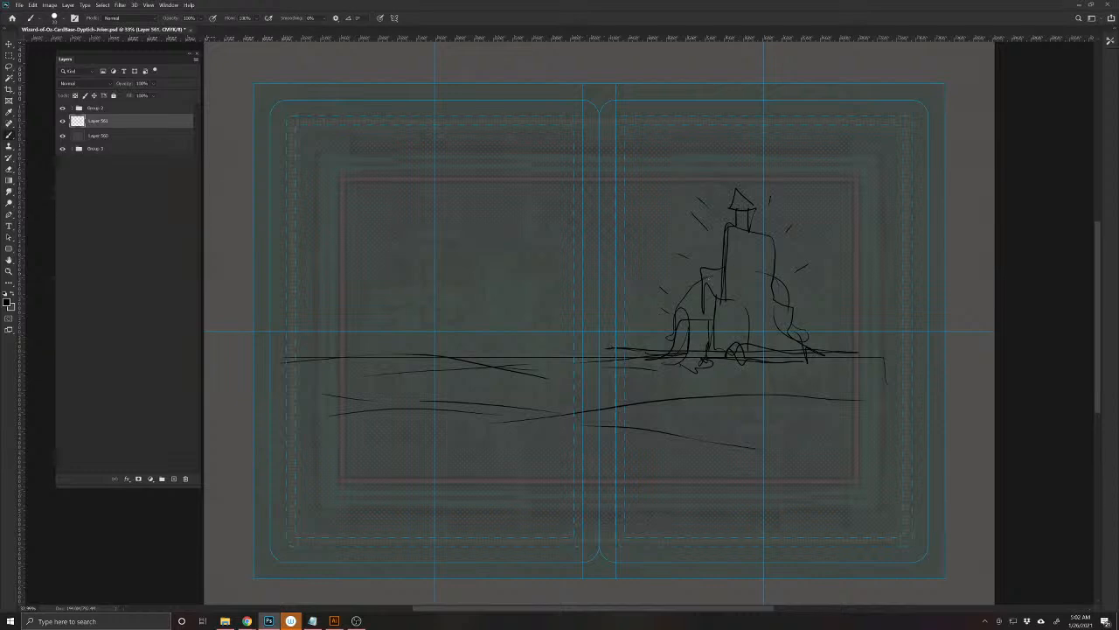
# - Sketch a winding road from the castle gate over the hills down to the foreground of the first card
pyautogui.moveTo(745, 343)
pyautogui.mouseDown()
pyautogui.moveTo(747, 360)
pyautogui.moveTo(750, 338)
pyautogui.moveTo(704, 397)
pyautogui.moveTo(631, 409)
pyautogui.moveTo(622, 423)
pyautogui.mouseUp()
pyautogui.moveTo(693, 395)
pyautogui.mouseDown()
pyautogui.moveTo(651, 402)
pyautogui.moveTo(631, 425)
pyautogui.moveTo(557, 418)
pyautogui.moveTo(401, 475)
pyautogui.mouseUp()
pyautogui.moveTo(608, 420)
pyautogui.mouseDown()
pyautogui.moveTo(564, 425)
pyautogui.moveTo(487, 474)
pyautogui.mouseUp()
pyautogui.moveTo(707, 386)
pyautogui.mouseDown()
pyautogui.moveTo(553, 428)
pyautogui.moveTo(699, 390)
pyautogui.mouseUp()
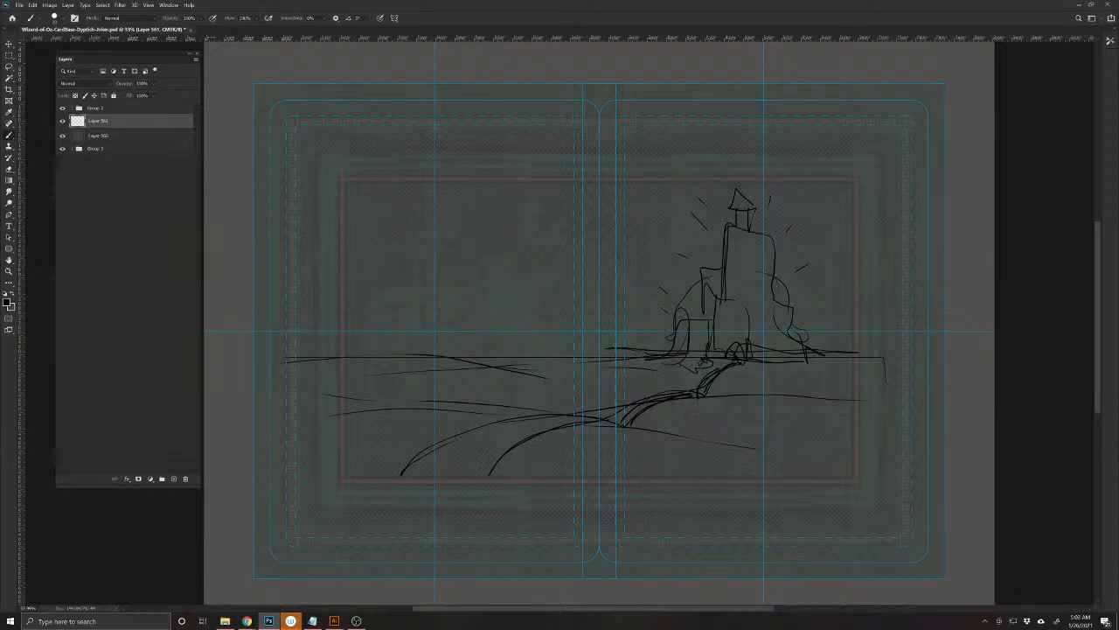
pyautogui.moveTo(613, 425); pyautogui.dragTo(521, 420)
# - Sketch distant hills along the horizon, rising away from the castle toward the first card's outer edge
pyautogui.moveTo(664, 353)
pyautogui.mouseDown()
pyautogui.moveTo(343, 307)
pyautogui.moveTo(556, 346)
pyautogui.moveTo(672, 349)
pyautogui.mouseUp()
pyautogui.moveTo(802, 341)
pyautogui.mouseDown()
pyautogui.moveTo(849, 318)
pyautogui.moveTo(811, 348)
pyautogui.moveTo(679, 355)
pyautogui.moveTo(363, 308)
pyautogui.mouseUp()
pyautogui.moveTo(483, 320)
pyautogui.mouseDown()
pyautogui.moveTo(516, 330)
pyautogui.moveTo(350, 299)
pyautogui.mouseUp()
# - Sketch long cloud streaks across the sky and a small round sun beside the castle tower
pyautogui.moveTo(724, 234)
pyautogui.mouseDown()
pyautogui.moveTo(696, 247)
pyautogui.moveTo(563, 249)
pyautogui.mouseUp()
pyautogui.moveTo(691, 273); pyautogui.dragTo(643, 275)
pyautogui.moveTo(693, 278)
pyautogui.mouseDown()
pyautogui.moveTo(677, 297)
pyautogui.moveTo(543, 310)
pyautogui.moveTo(440, 300)
pyautogui.mouseUp()
pyautogui.moveTo(677, 258)
pyautogui.mouseDown()
pyautogui.moveTo(412, 250)
pyautogui.moveTo(650, 262)
pyautogui.mouseUp()
pyautogui.moveTo(698, 250)
pyautogui.mouseDown()
pyautogui.moveTo(696, 227)
pyautogui.moveTo(532, 213)
pyautogui.mouseUp()
pyautogui.moveTo(756, 223); pyautogui.dragTo(845, 221)
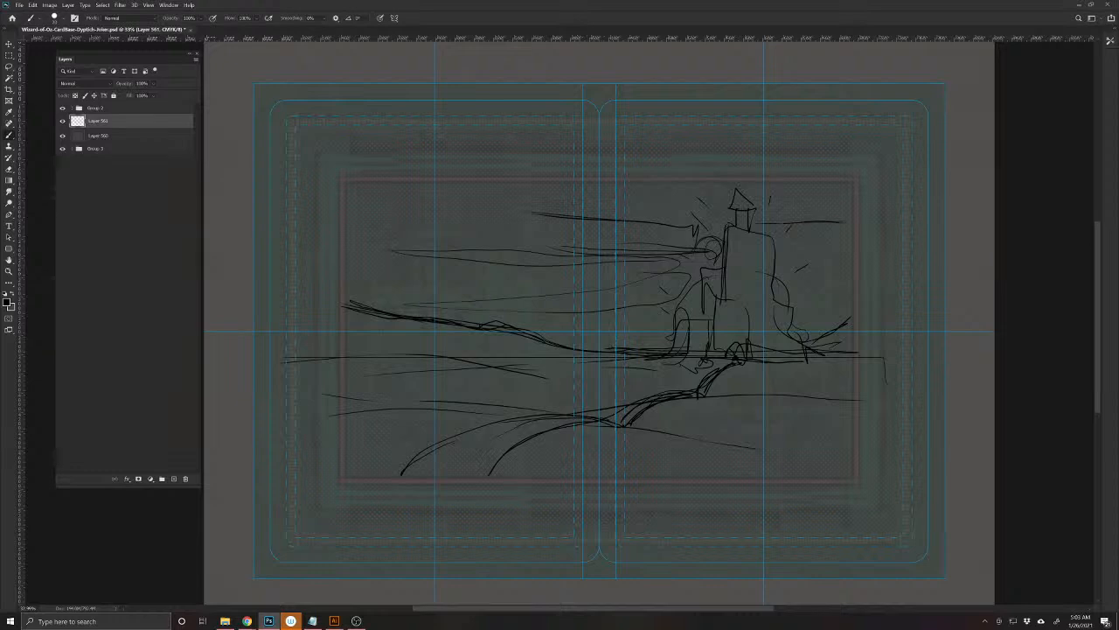
# - Reinforce and widen the road's edges in the foreground with additional curved strokes
pyautogui.moveTo(391, 465); pyautogui.dragTo(472, 425)
pyautogui.moveTo(623, 424)
pyautogui.mouseDown()
pyautogui.moveTo(476, 416)
pyautogui.moveTo(436, 432)
pyautogui.moveTo(511, 475)
pyautogui.moveTo(514, 467)
pyautogui.mouseUp()
pyautogui.moveTo(577, 410)
pyautogui.mouseDown()
pyautogui.moveTo(469, 417)
pyautogui.moveTo(374, 457)
pyautogui.mouseUp()
pyautogui.moveTo(474, 415); pyautogui.dragTo(355, 418)
pyautogui.moveTo(437, 399)
pyautogui.mouseDown()
pyautogui.moveTo(541, 408)
pyautogui.moveTo(529, 404)
pyautogui.moveTo(502, 402)
pyautogui.moveTo(538, 429)
pyautogui.moveTo(527, 432)
pyautogui.moveTo(547, 425)
pyautogui.moveTo(524, 419)
pyautogui.mouseUp()
# - Sketch four small figures standing on the road, with a long flowing shape trailing behind them
pyautogui.moveTo(527, 412)
pyautogui.mouseDown()
pyautogui.moveTo(529, 426)
pyautogui.moveTo(514, 423)
pyautogui.mouseUp()
pyautogui.moveTo(507, 403)
pyautogui.mouseDown()
pyautogui.moveTo(505, 426)
pyautogui.moveTo(493, 423)
pyautogui.mouseUp()
pyautogui.moveTo(541, 377)
pyautogui.mouseDown()
pyautogui.moveTo(540, 389)
pyautogui.moveTo(559, 389)
pyautogui.mouseUp()
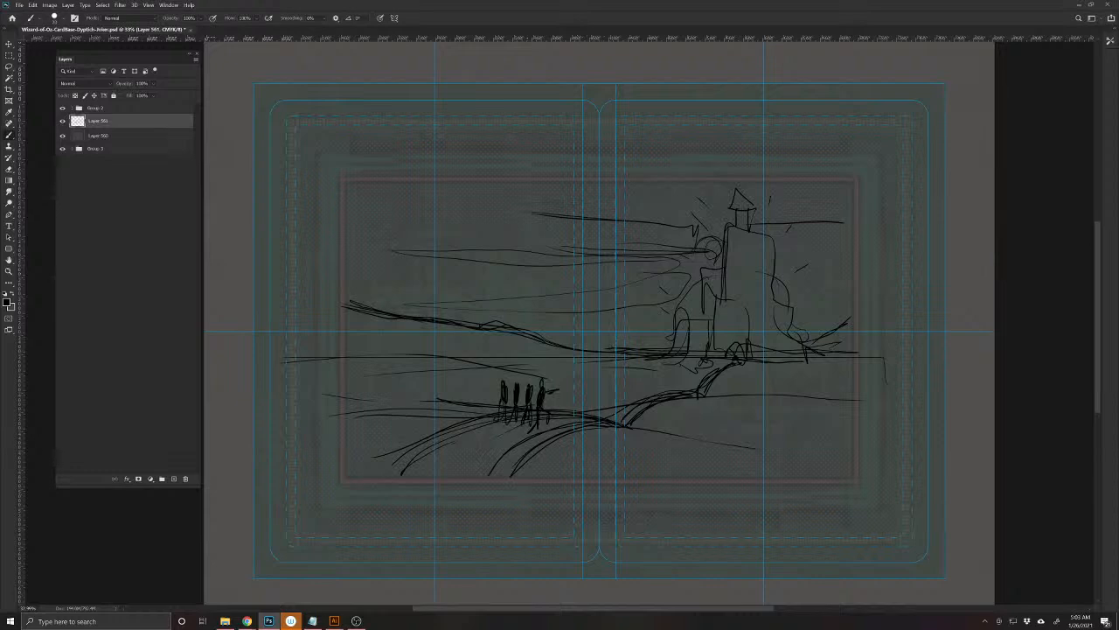
pyautogui.moveTo(502, 376); pyautogui.dragTo(488, 424)
pyautogui.moveTo(501, 382)
pyautogui.mouseDown()
pyautogui.moveTo(487, 395)
pyautogui.moveTo(394, 377)
pyautogui.moveTo(486, 361)
pyautogui.moveTo(479, 383)
pyautogui.moveTo(396, 393)
pyautogui.moveTo(383, 380)
pyautogui.mouseUp()
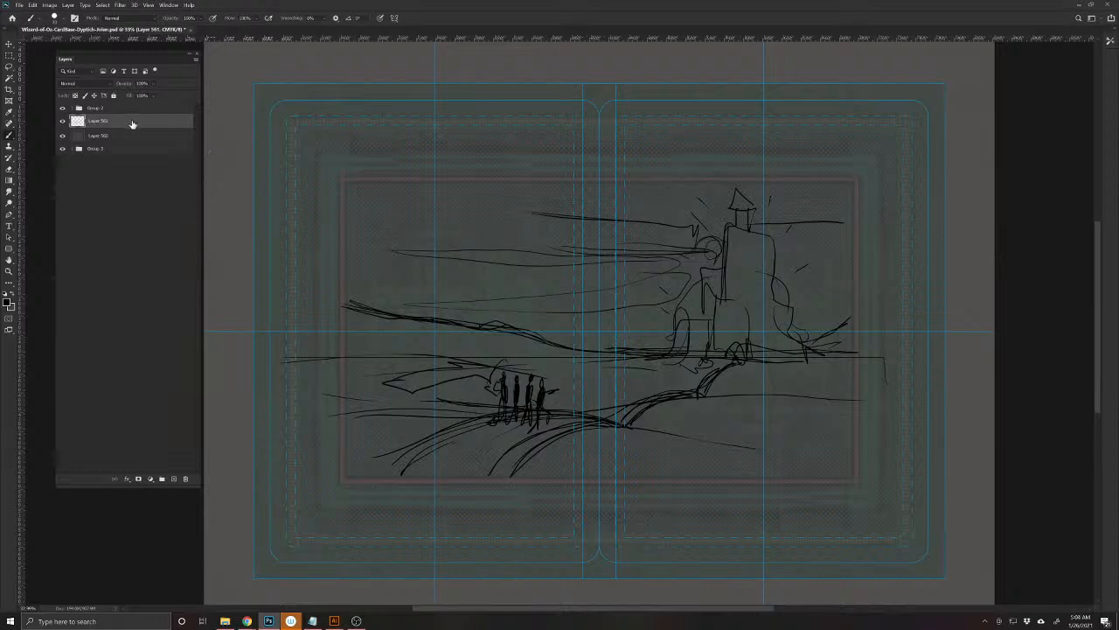
# - Delete the rough sketch layer
pyautogui.moveTo(132, 124)
pyautogui.mouseDown()
pyautogui.moveTo(152, 335)
pyautogui.moveTo(185, 479)
pyautogui.mouseUp()
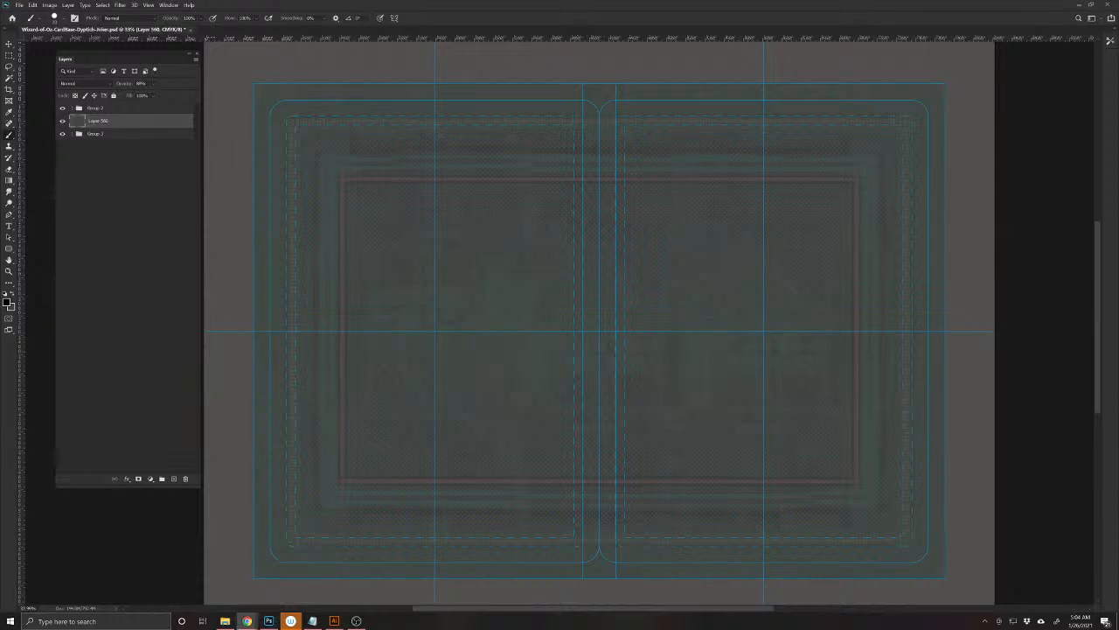
# - Switch to the iStock website in Chrome and search for "rolling hills" images, reusing the recent search
pyautogui.click(246, 621)
pyautogui.moveTo(800, 83); pyautogui.dragTo(706, 82)
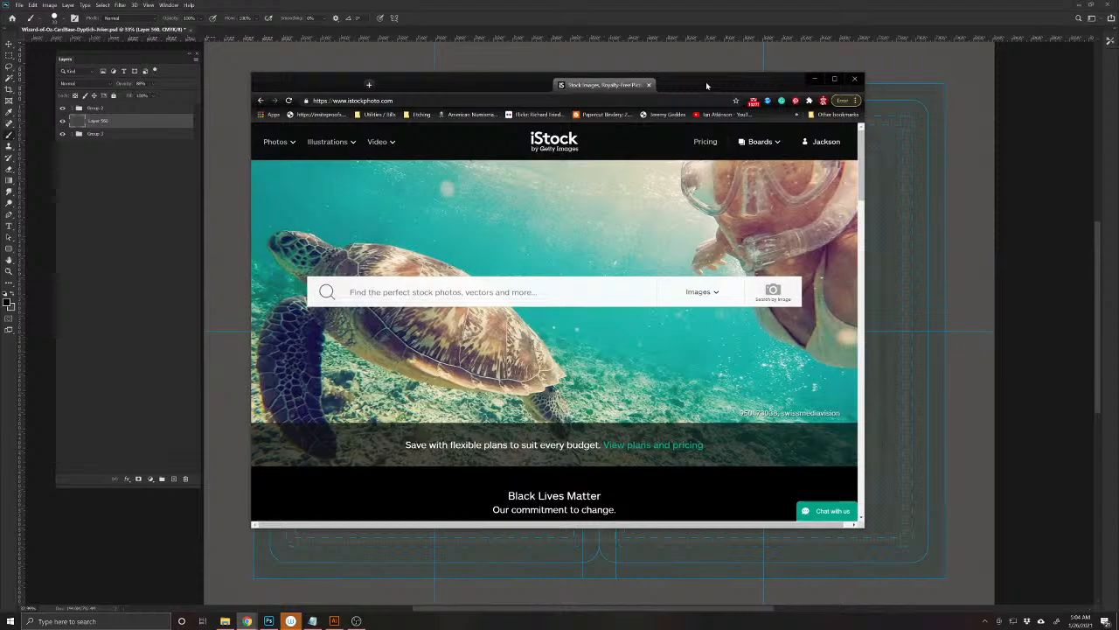
pyautogui.doubleClick(831, 75)
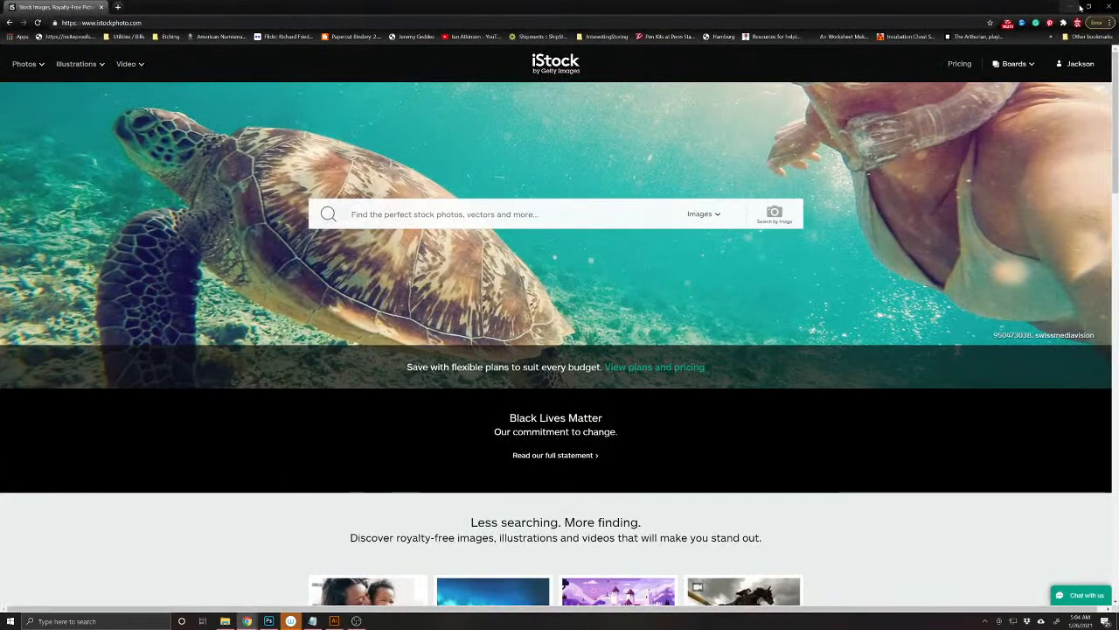
pyautogui.click(1085, 8)
pyautogui.click(349, 292)
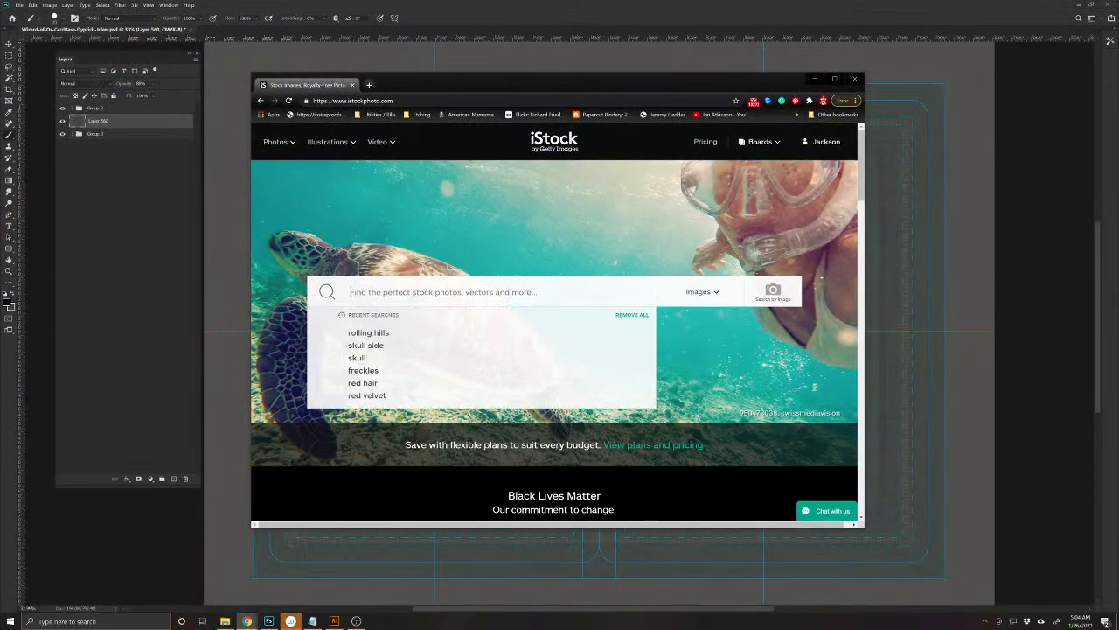
pyautogui.click(385, 336)
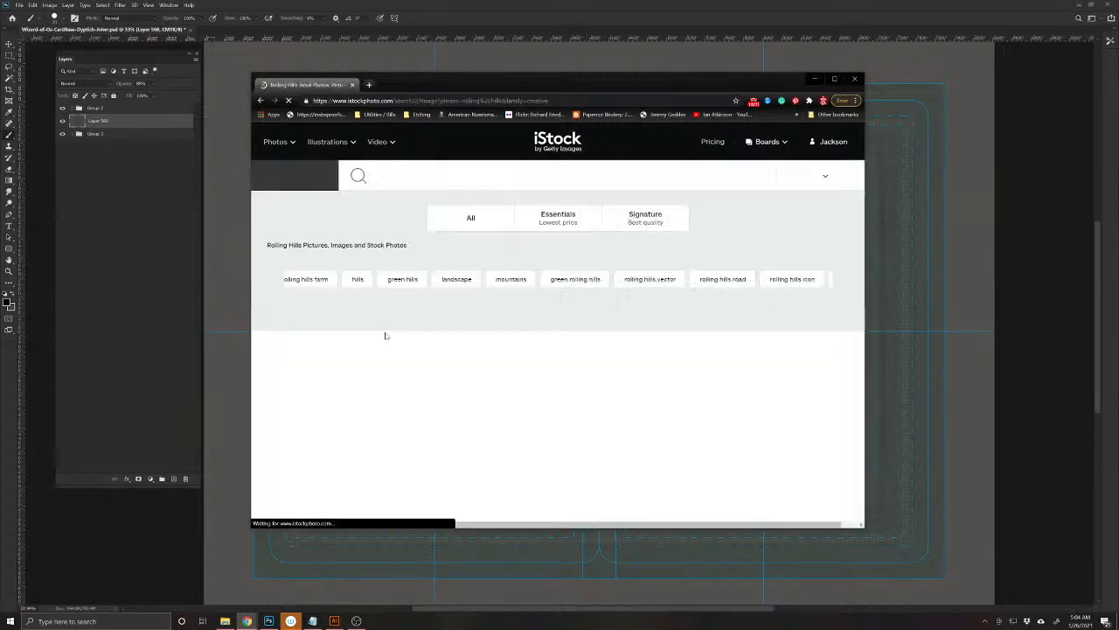
pyautogui.scroll(-3, 613, 327)
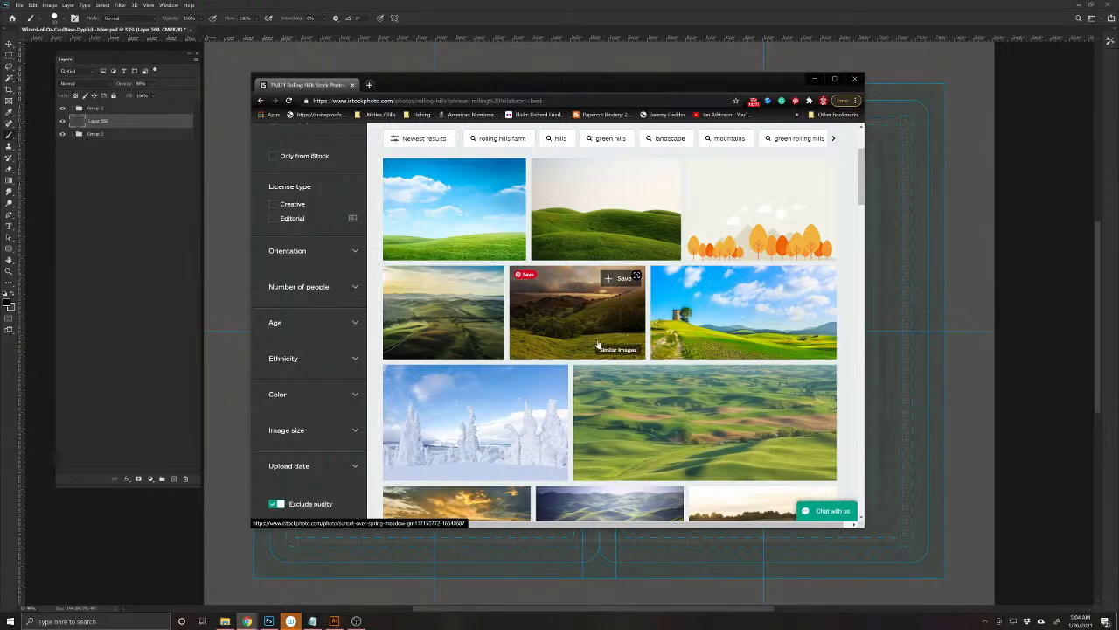
# - Open the Tuscany landscape photo with the old windmill and inspect its enlarged preview
pyautogui.click(720, 304)
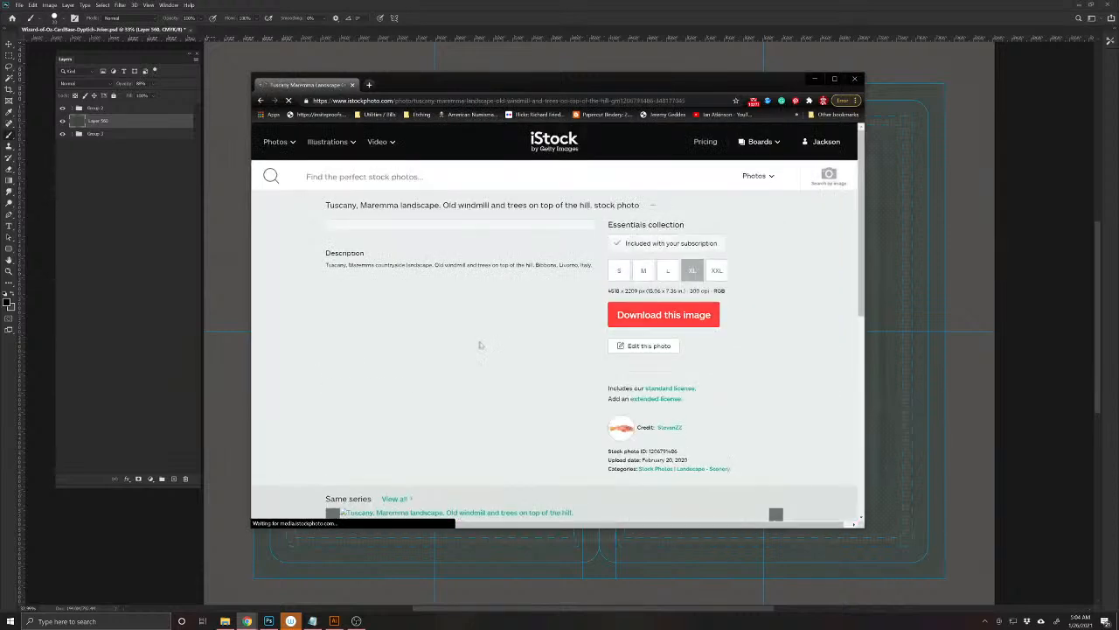
pyautogui.click(453, 282)
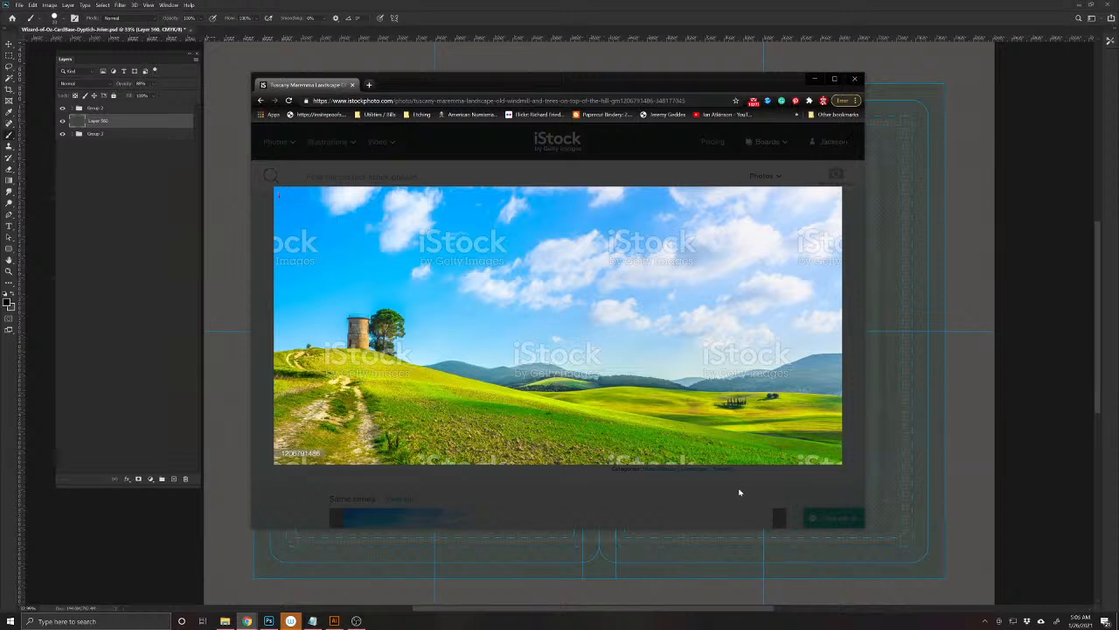
pyautogui.click(776, 352)
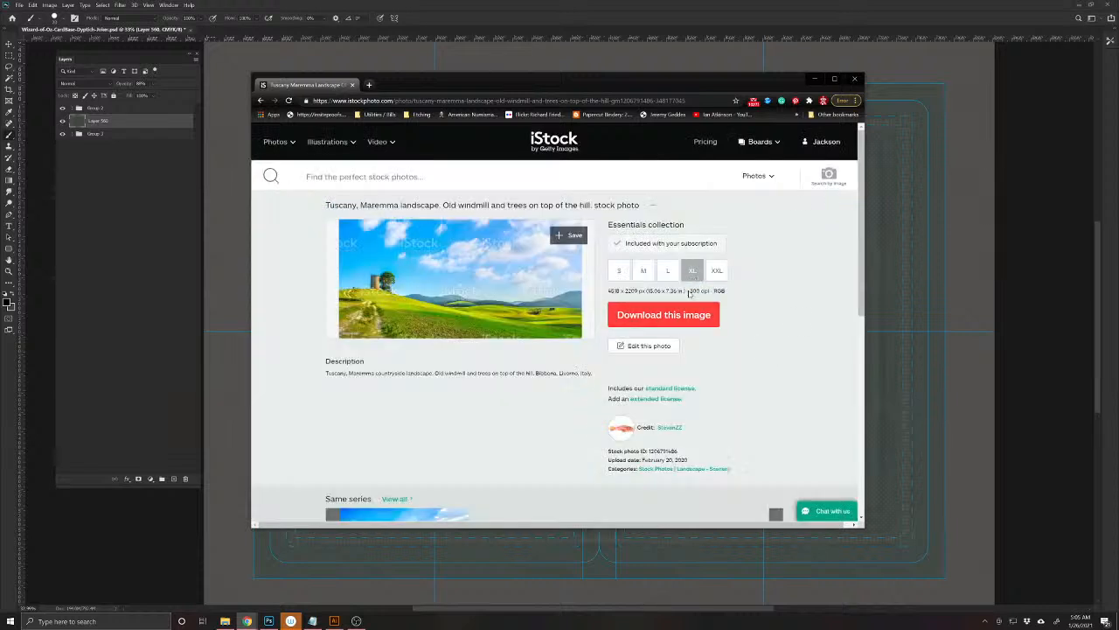
# - Download the Tuscany windmill landscape photo in XXL size
pyautogui.click(717, 271)
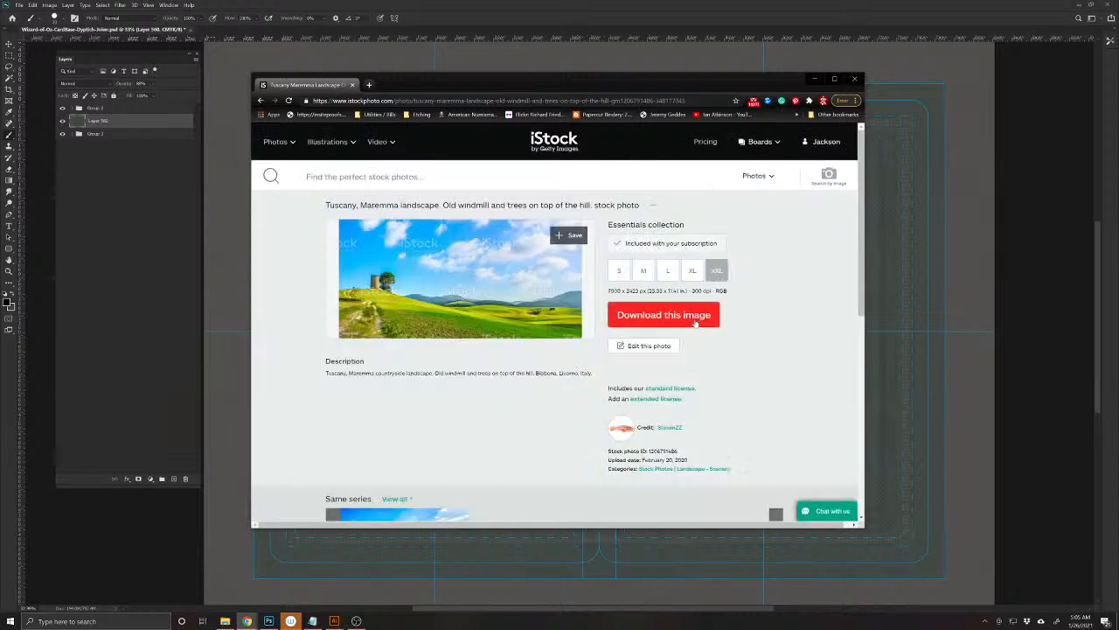
pyautogui.click(696, 322)
pyautogui.click(660, 272)
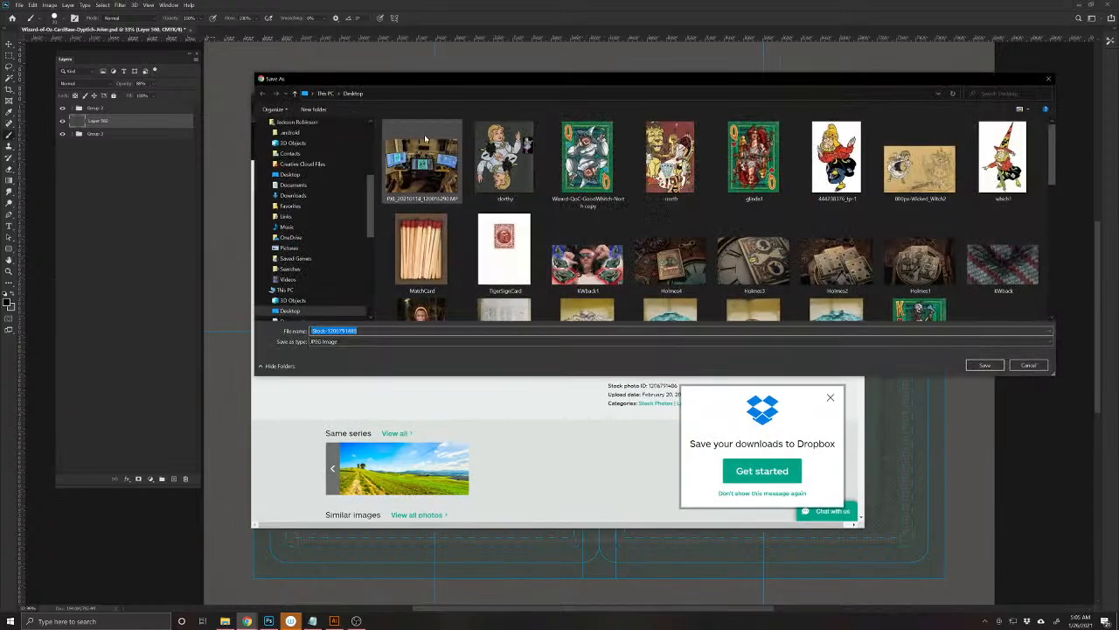
pyautogui.click(313, 109)
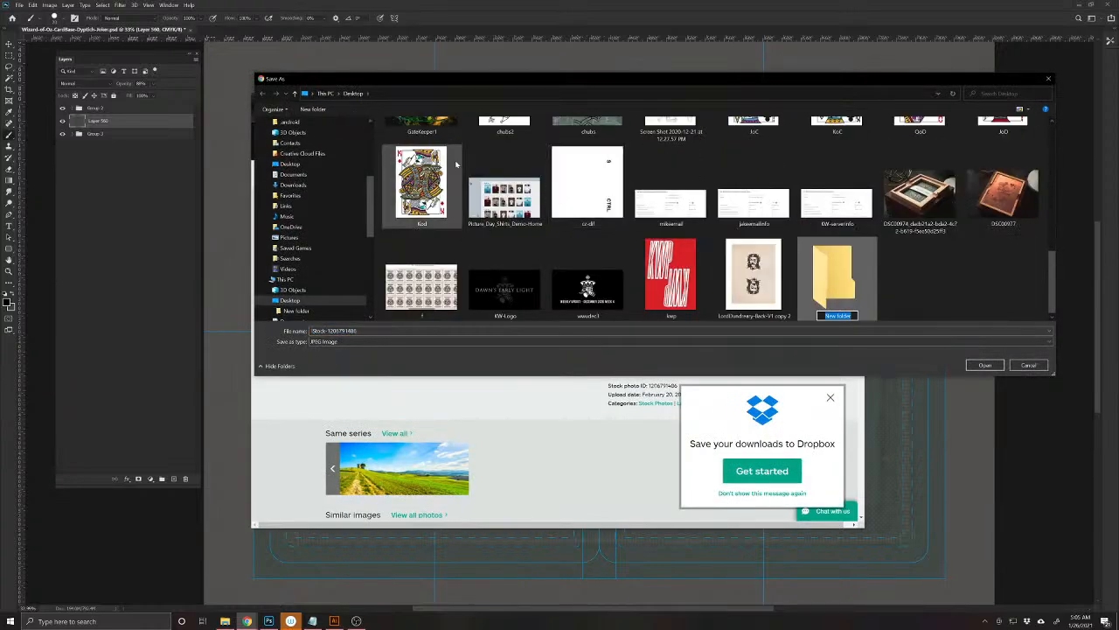
pyautogui.moveTo(371, 203); pyautogui.dragTo(376, 130)
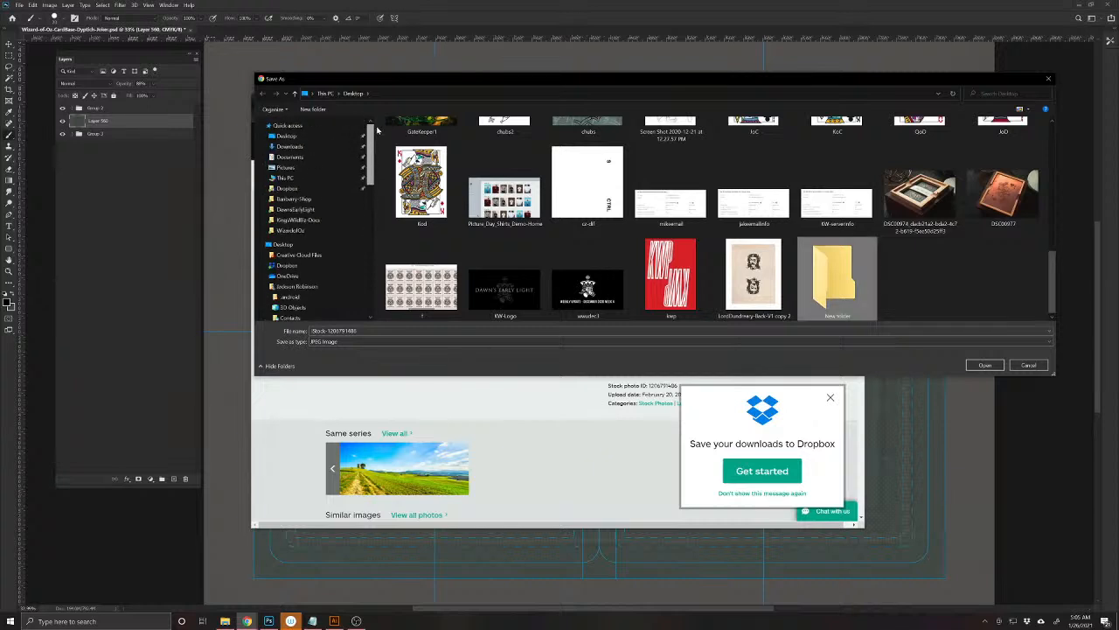
pyautogui.doubleClick(837, 317)
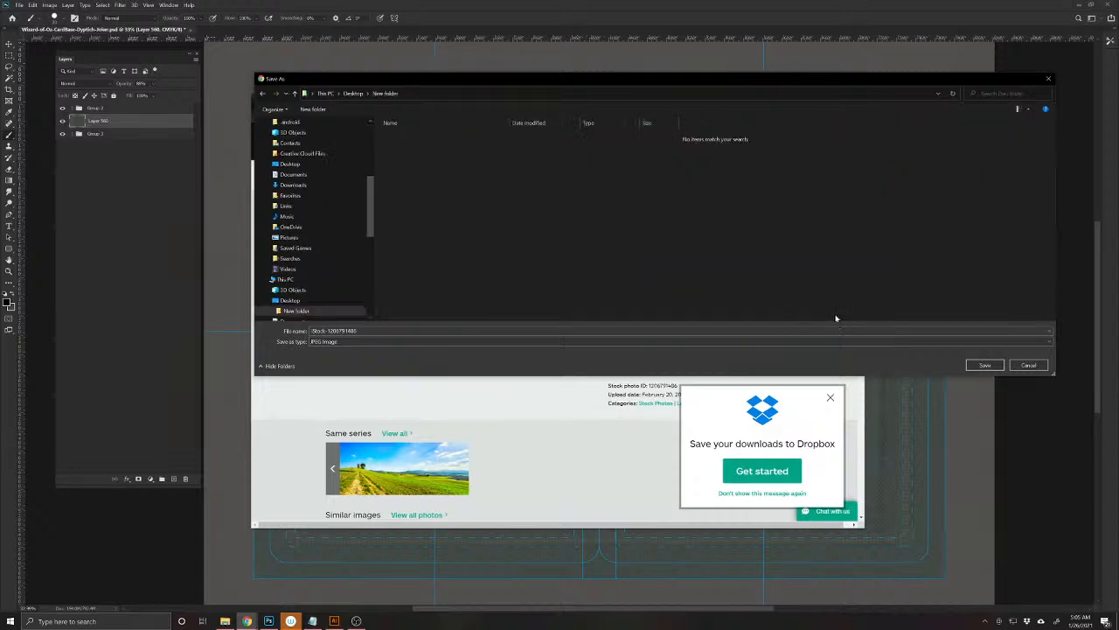
pyautogui.click(358, 94)
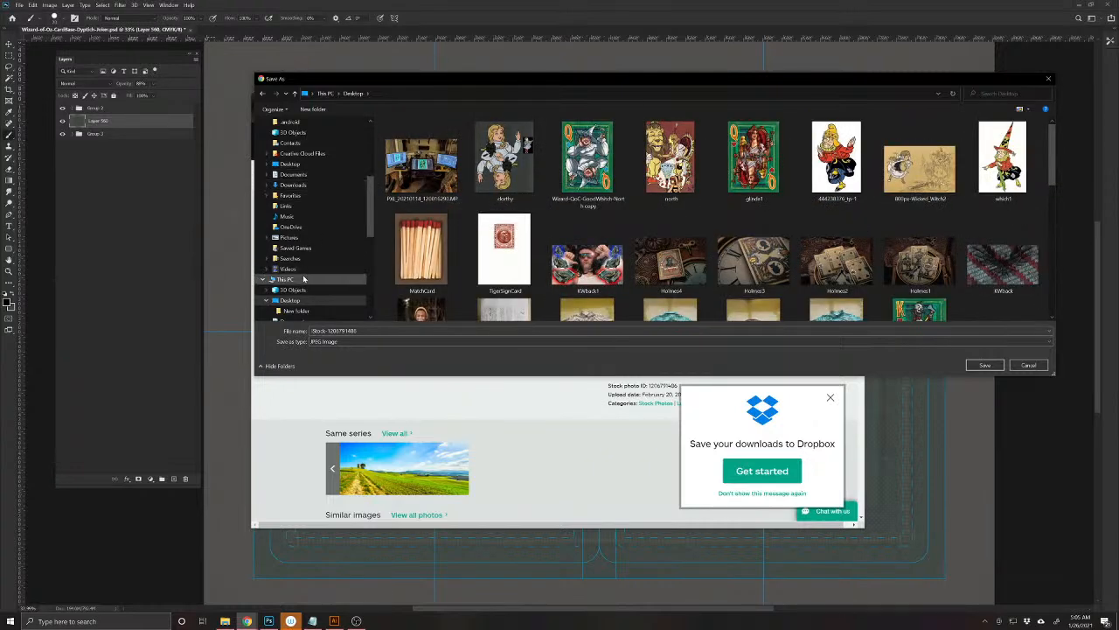
# - Save the downloaded photo as RollingHills1 in the JokerPics folder inside WizardofOz
pyautogui.moveTo(699, 78); pyautogui.dragTo(0, 65)
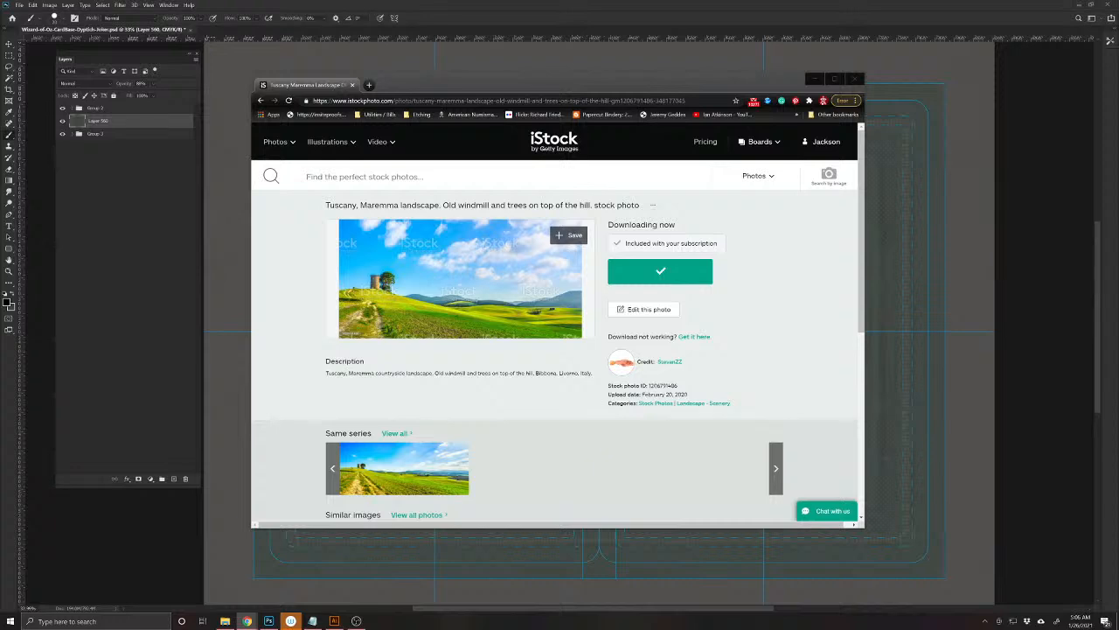
pyautogui.moveTo(0, 79); pyautogui.dragTo(362, 75)
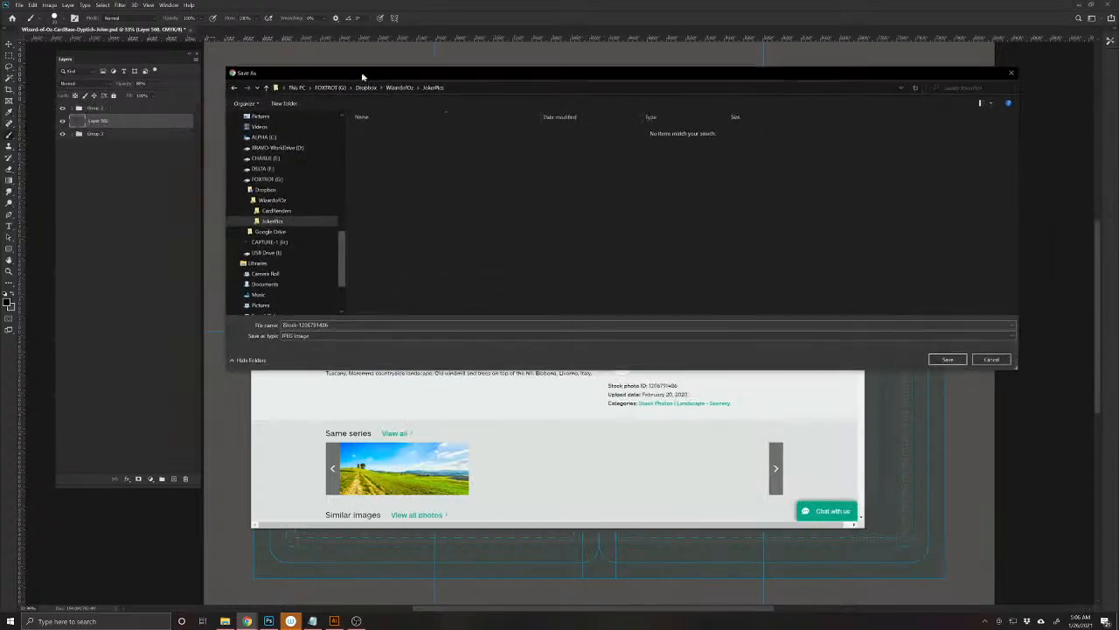
pyautogui.click(350, 324)
pyautogui.write('RollingHills')
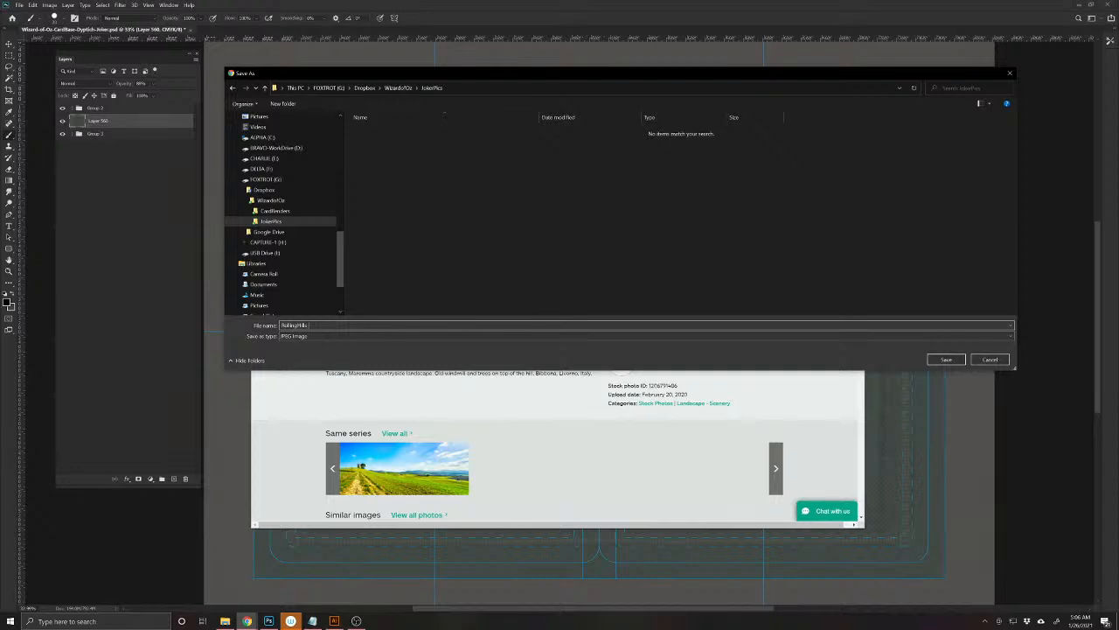
pyautogui.press('Return')
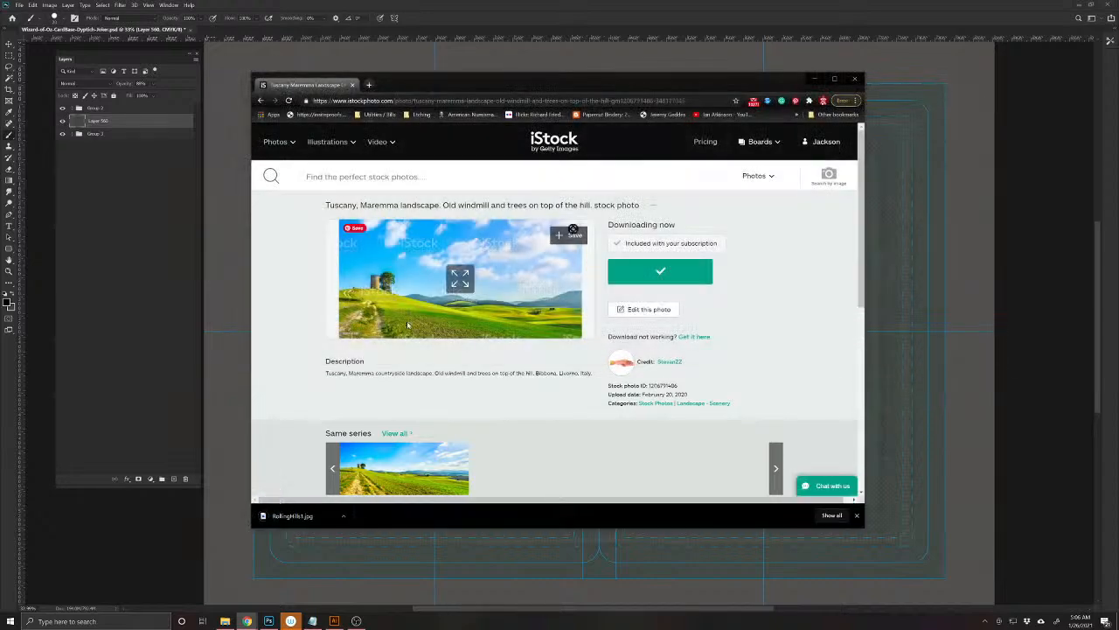
# - Browse the similar images offered for the Tuscany windmill landscape photo
pyautogui.scroll(-3, 460, 368)
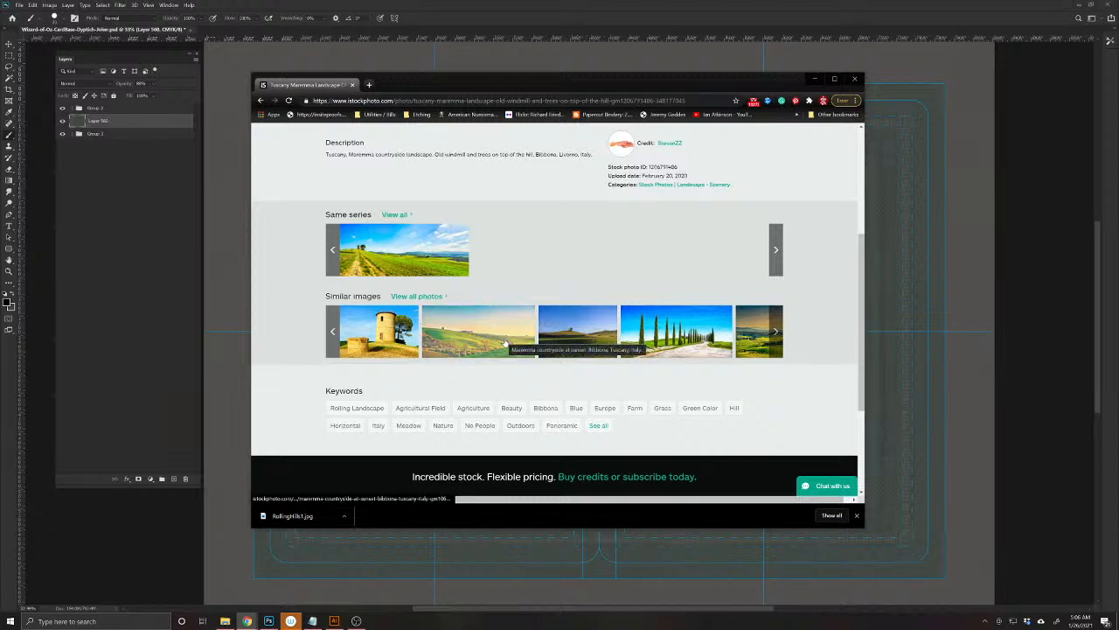
pyautogui.click(777, 341)
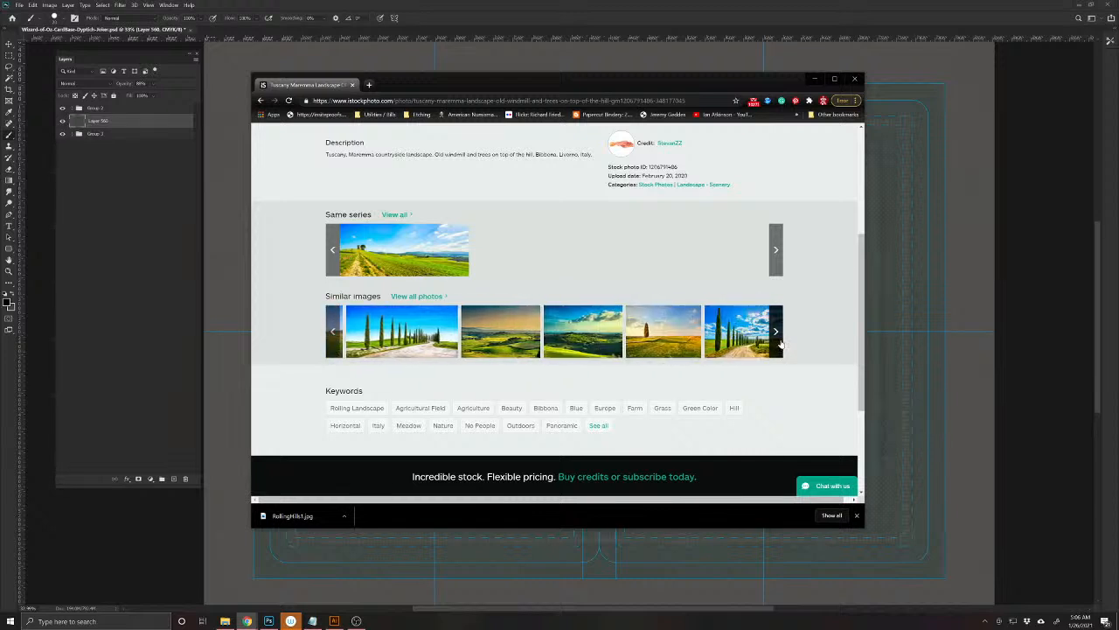
pyautogui.click(778, 341)
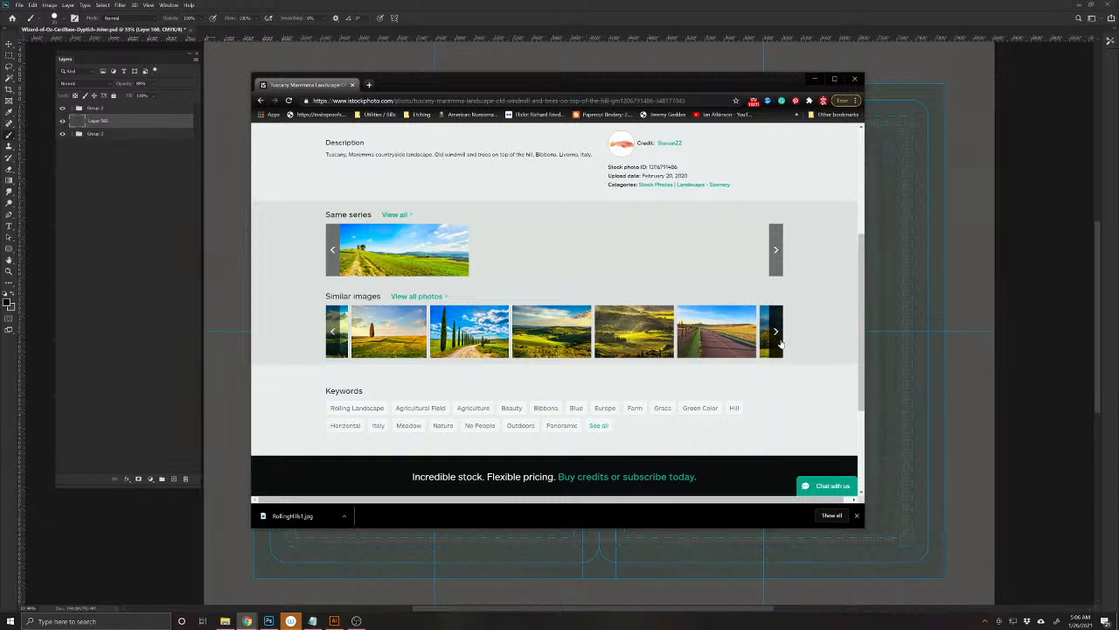
pyautogui.click(780, 342)
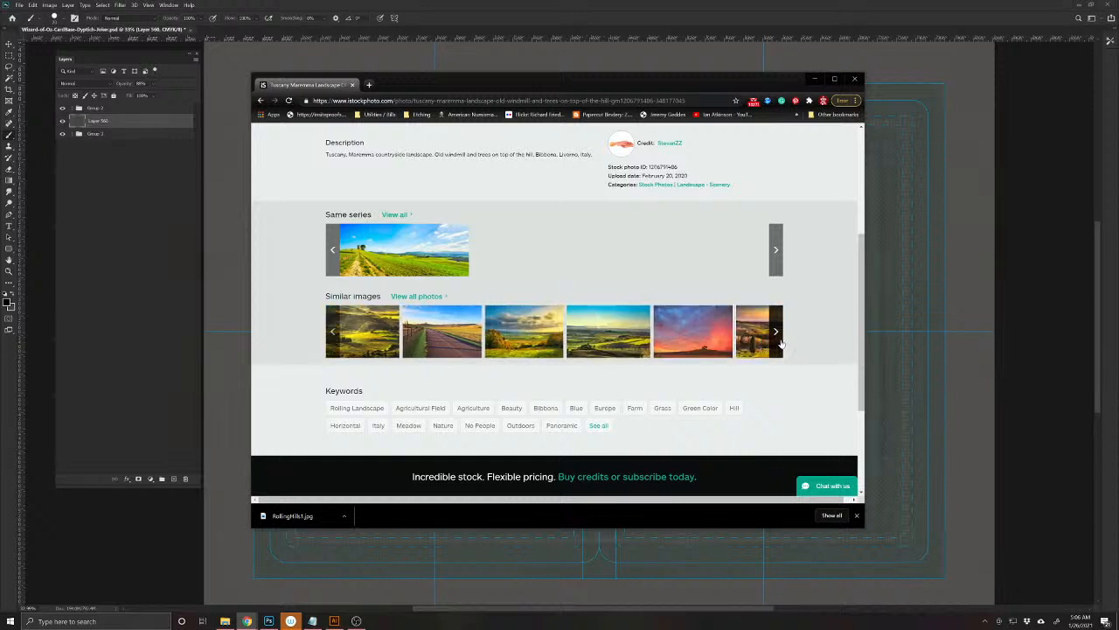
pyautogui.click(780, 342)
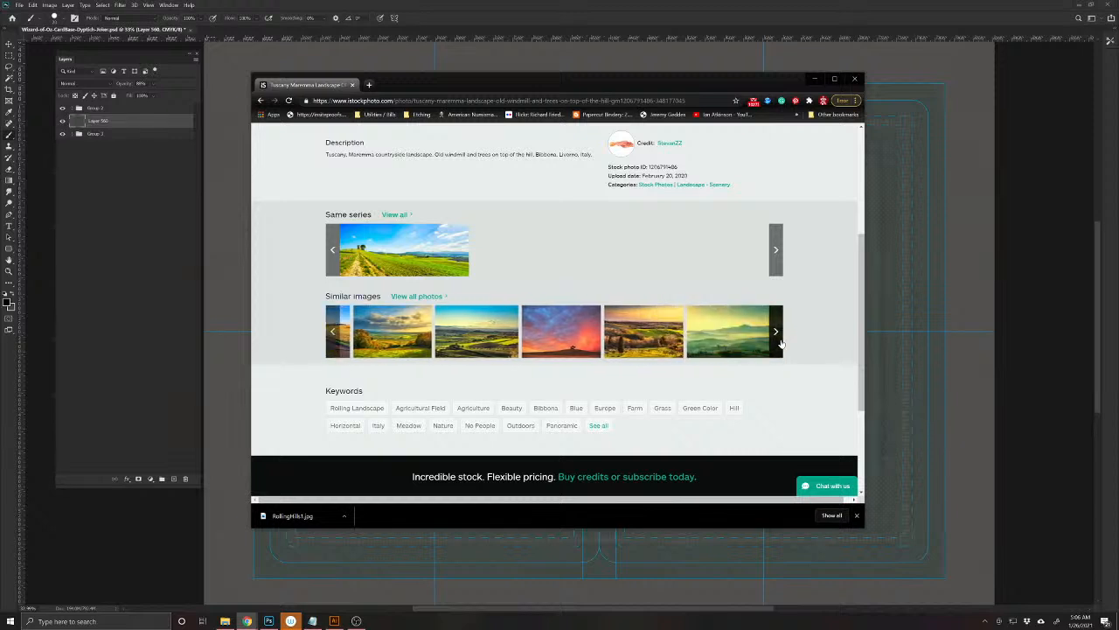
pyautogui.click(779, 341)
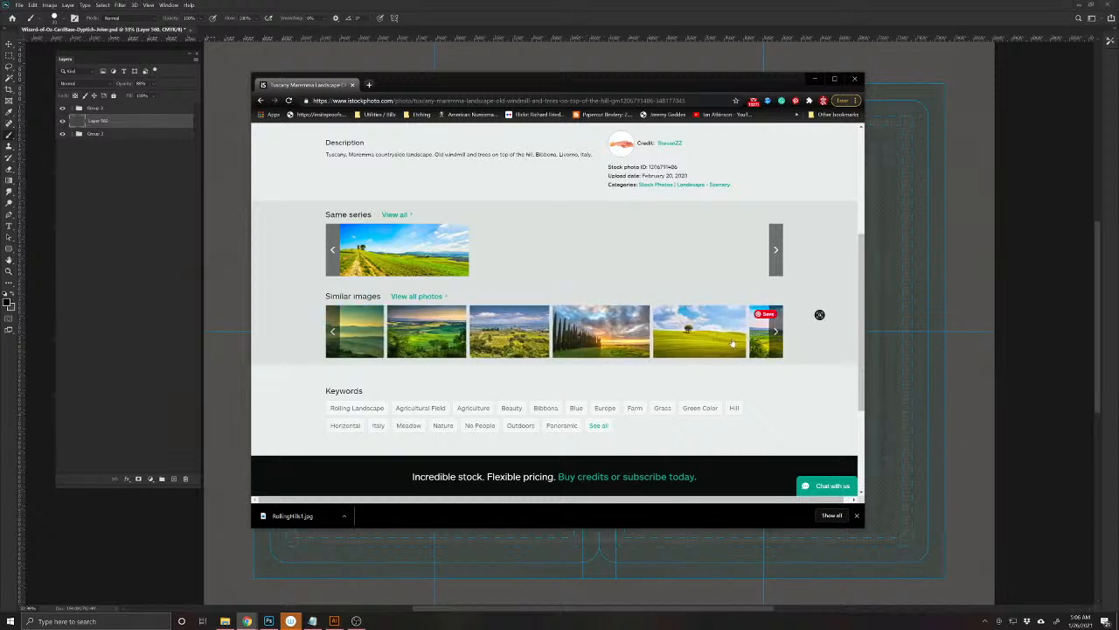
# - Check the Maremma sunset photo with the rural road and cypress trees, and return to the windmill photo's page
pyautogui.click(567, 317)
pyautogui.hotkey('alt', 'Left')
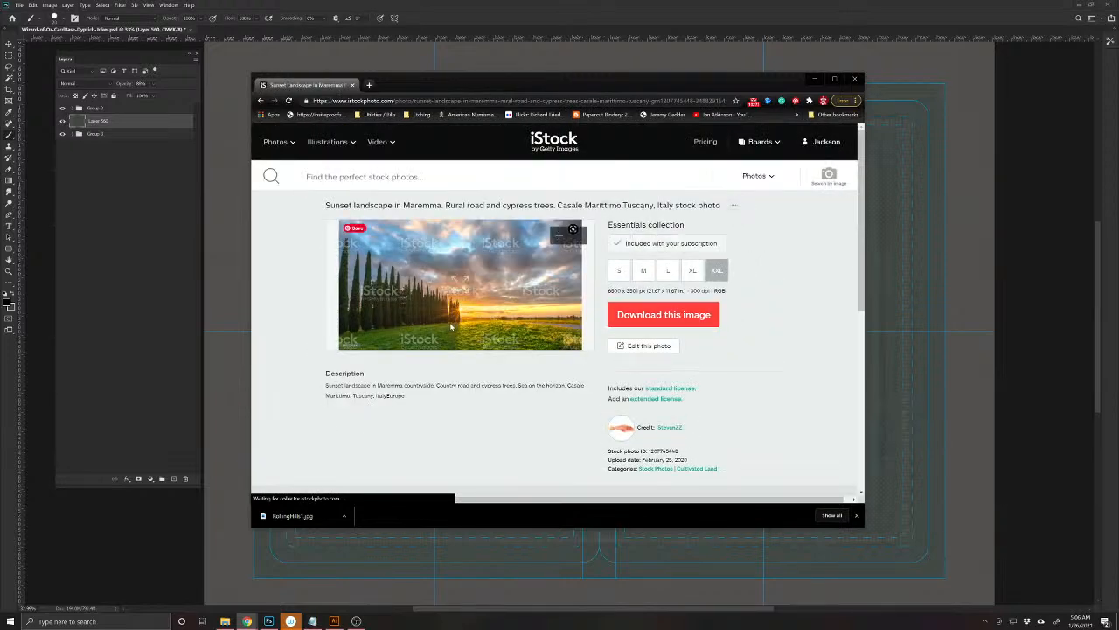
pyautogui.scroll(-10, 469, 301)
pyautogui.scroll(10, 489, 263)
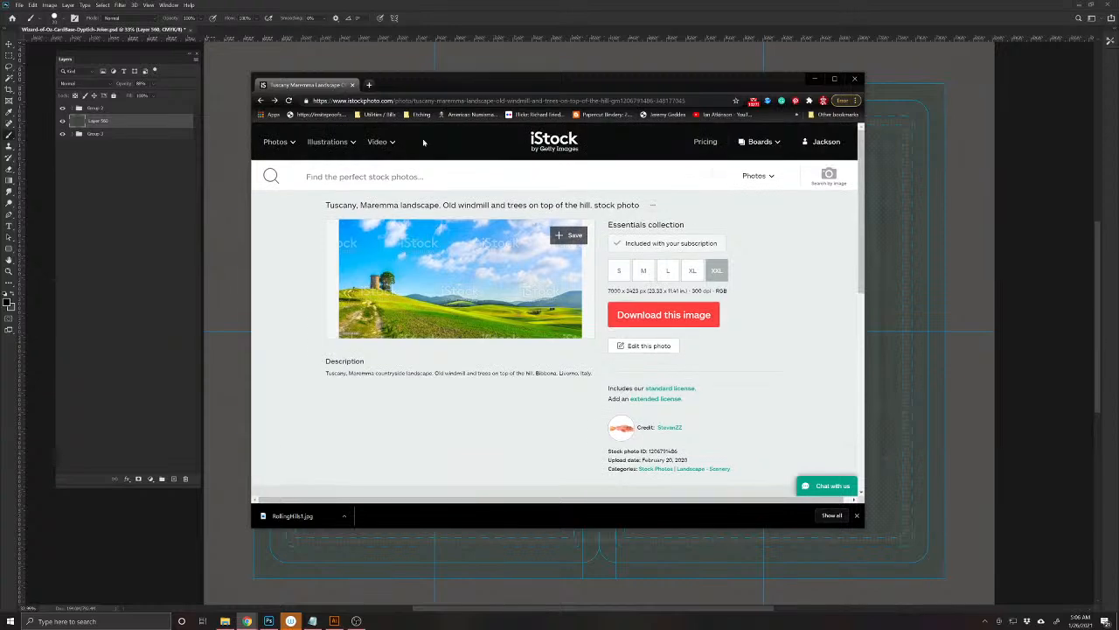
# - Search for "rolling hills" photos again and examine the first results page for suitable hill and sky images
pyautogui.click(350, 177)
pyautogui.click(337, 225)
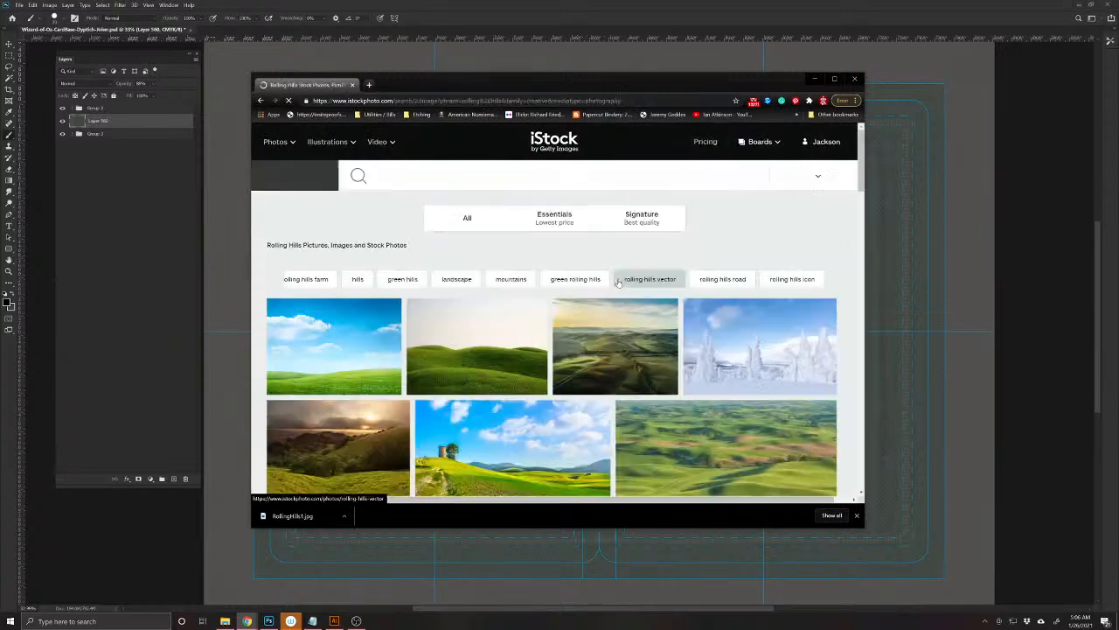
pyautogui.scroll(-3, 637, 360)
pyautogui.scroll(-3, 637, 360)
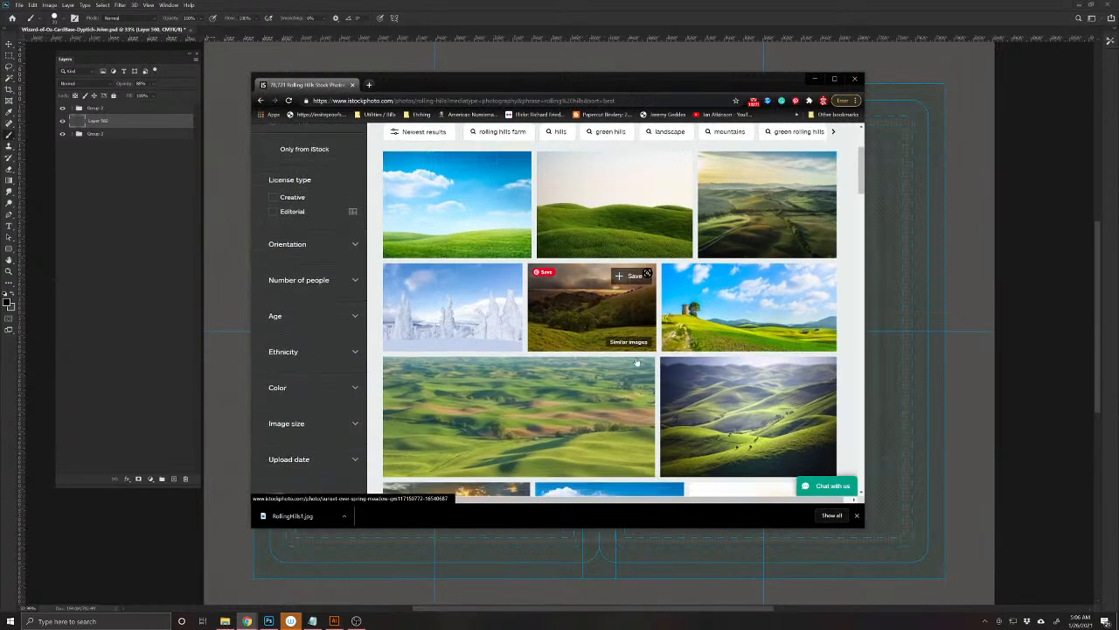
pyautogui.scroll(-2, 612, 366)
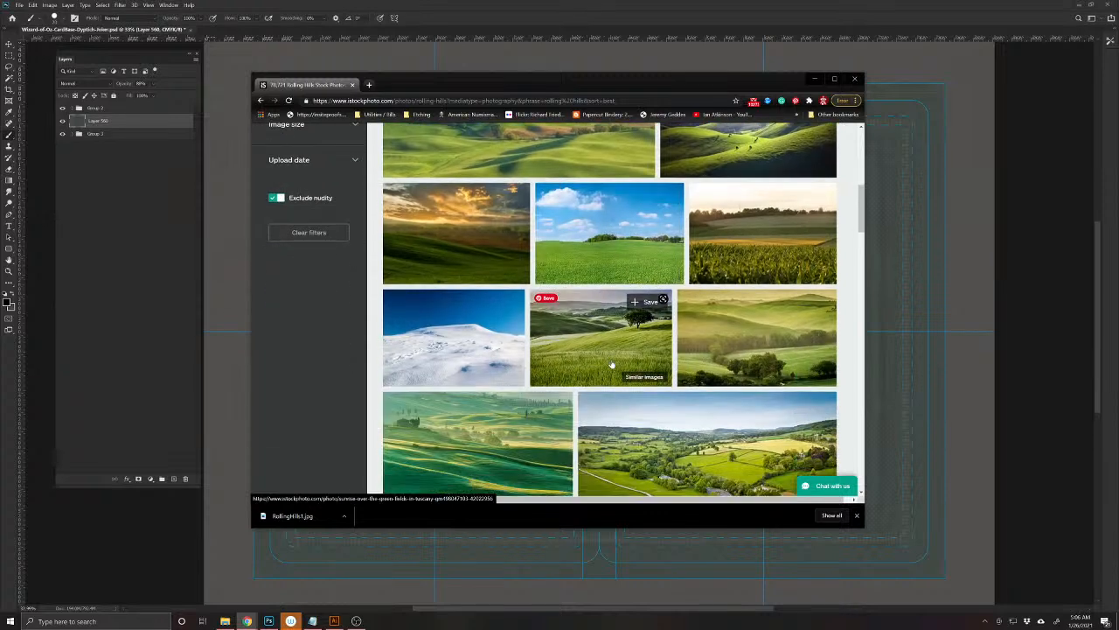
pyautogui.scroll(-1, 598, 340)
pyautogui.scroll(-2, 598, 340)
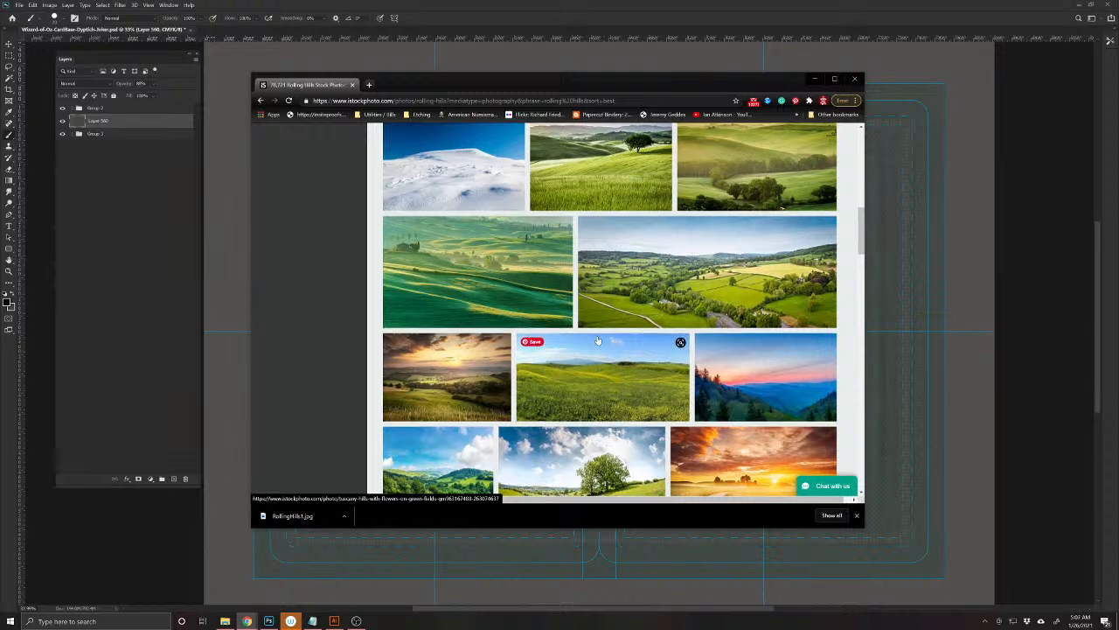
pyautogui.scroll(-2, 598, 340)
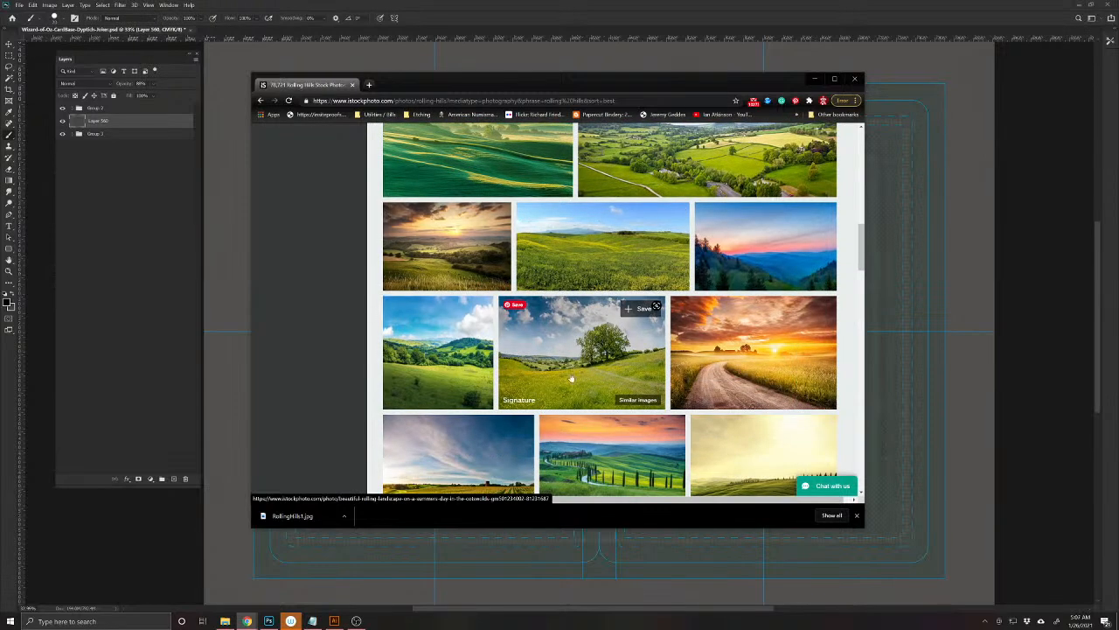
pyautogui.scroll(-2, 636, 373)
pyautogui.scroll(-2, 636, 374)
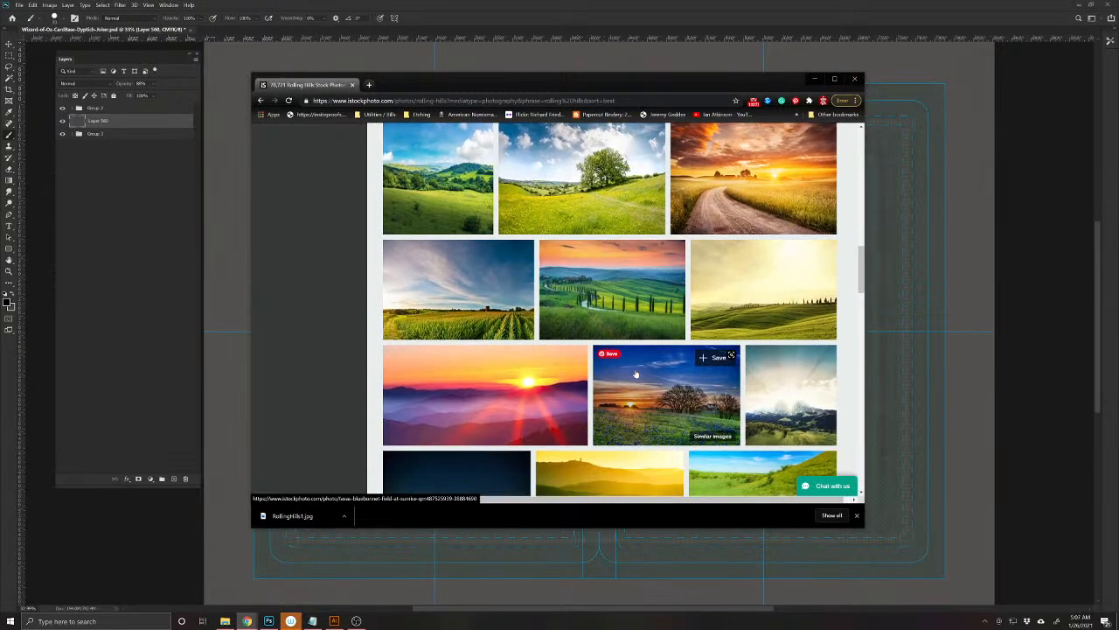
pyautogui.scroll(-3, 636, 374)
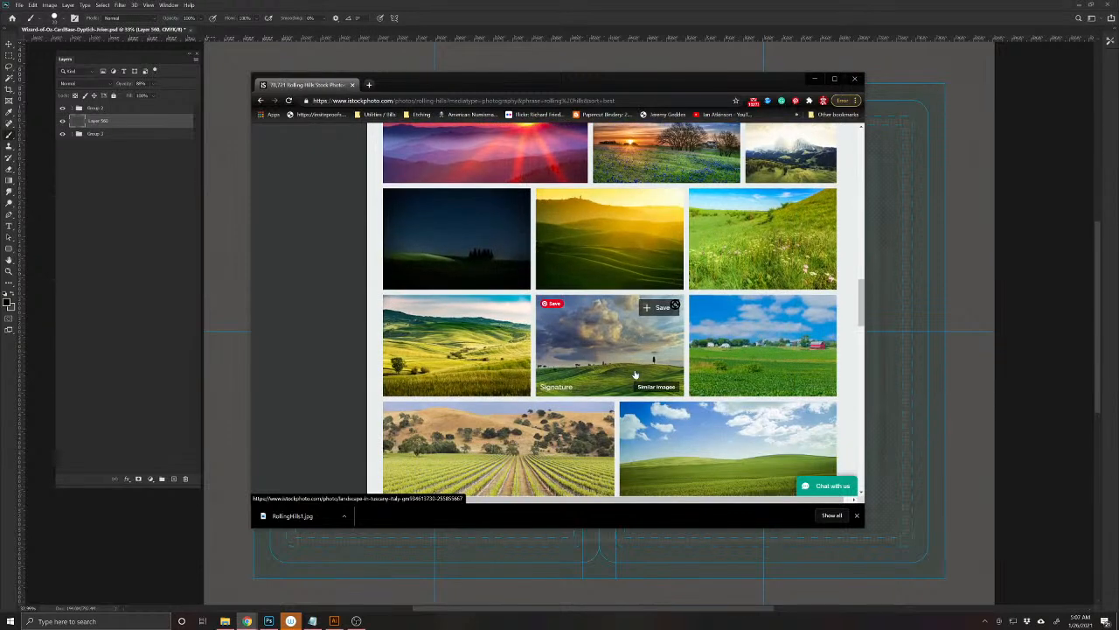
pyautogui.scroll(-2, 524, 369)
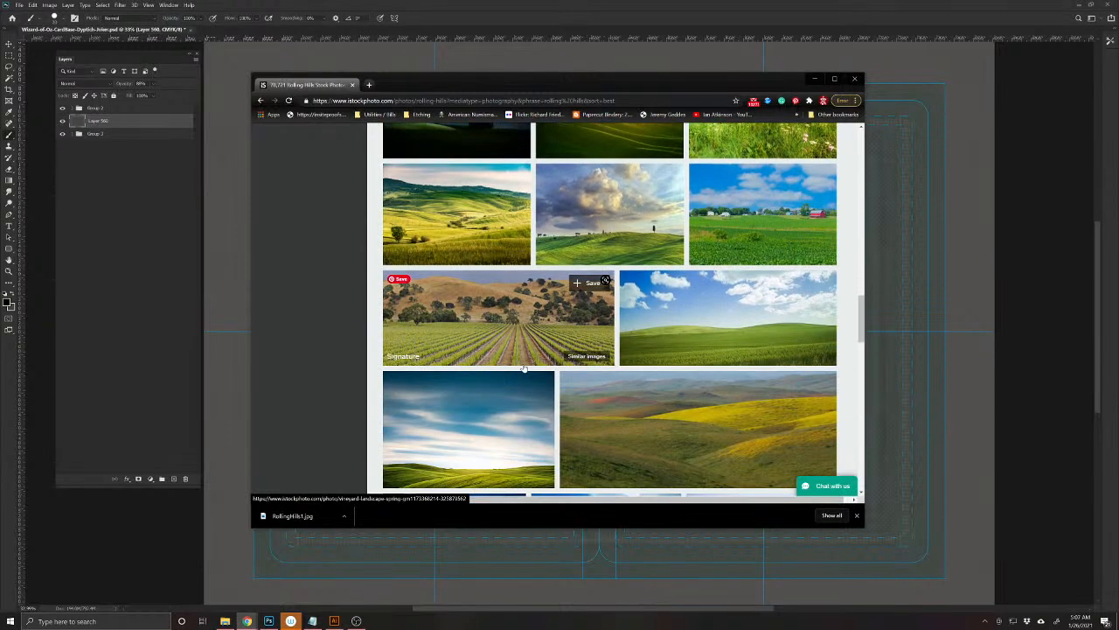
pyautogui.scroll(-3, 524, 368)
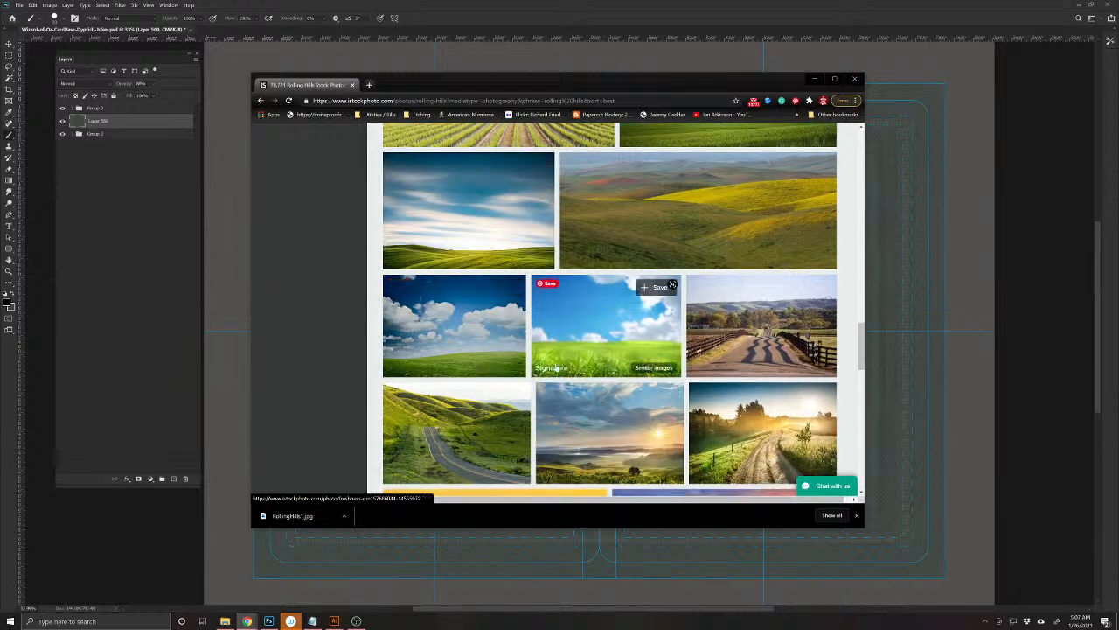
pyautogui.scroll(-1, 639, 348)
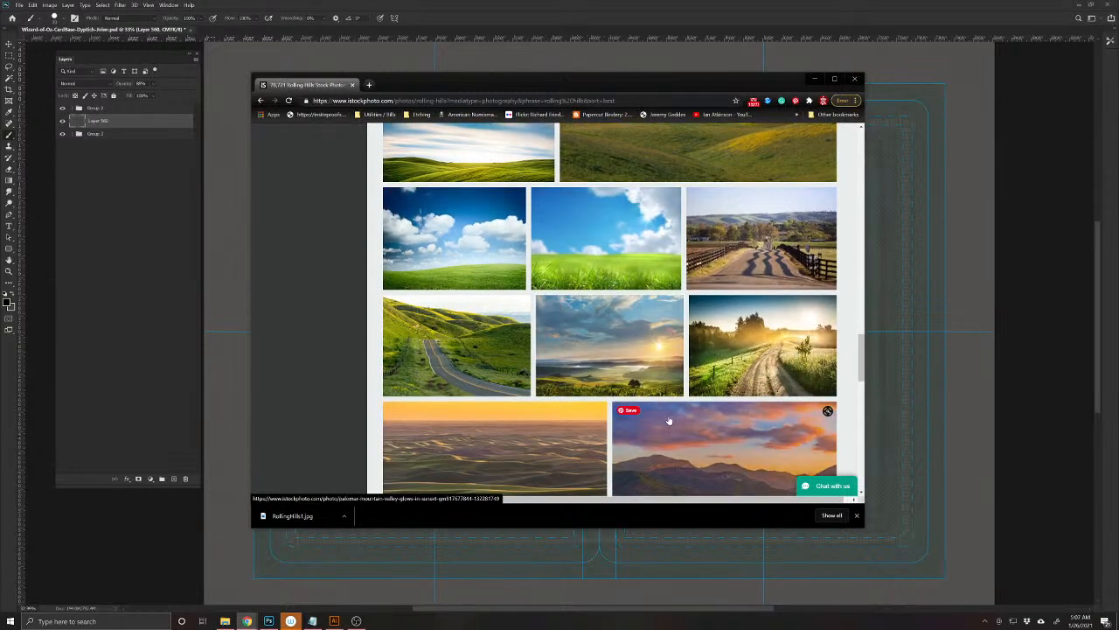
# - Open the Sunrise in Tuscany, Crete Senesi photo and inspect its enlarged preview
pyautogui.click(567, 334)
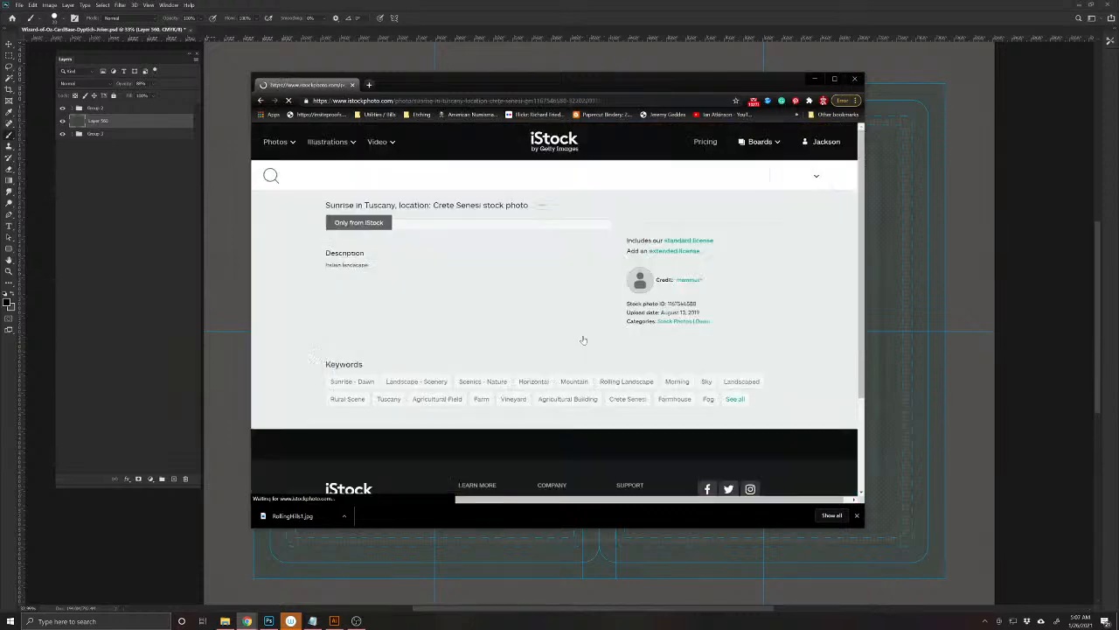
pyautogui.click(460, 300)
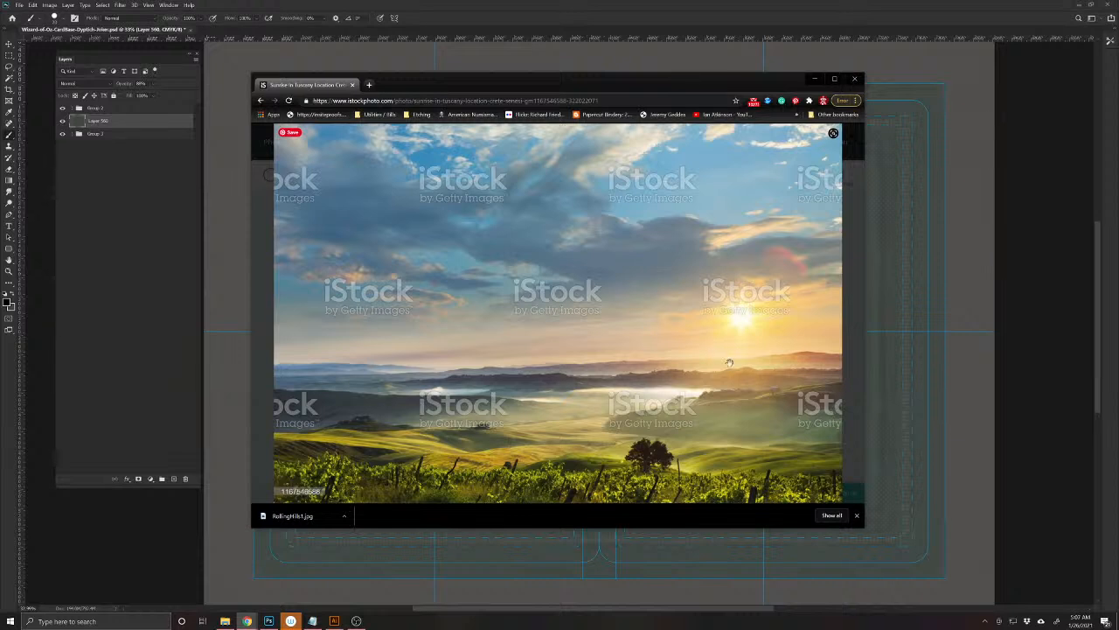
pyautogui.click(861, 219)
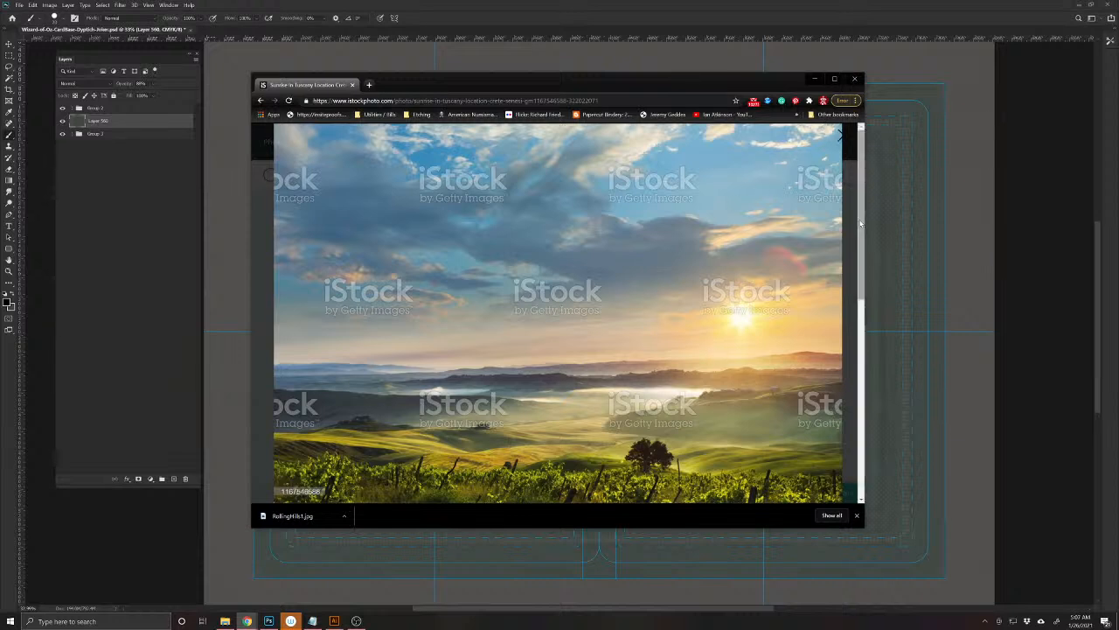
# - Download the Sunrise in Tuscany photo in XXL size and save it as sunset1 in the JokerPics folder
pyautogui.click(677, 315)
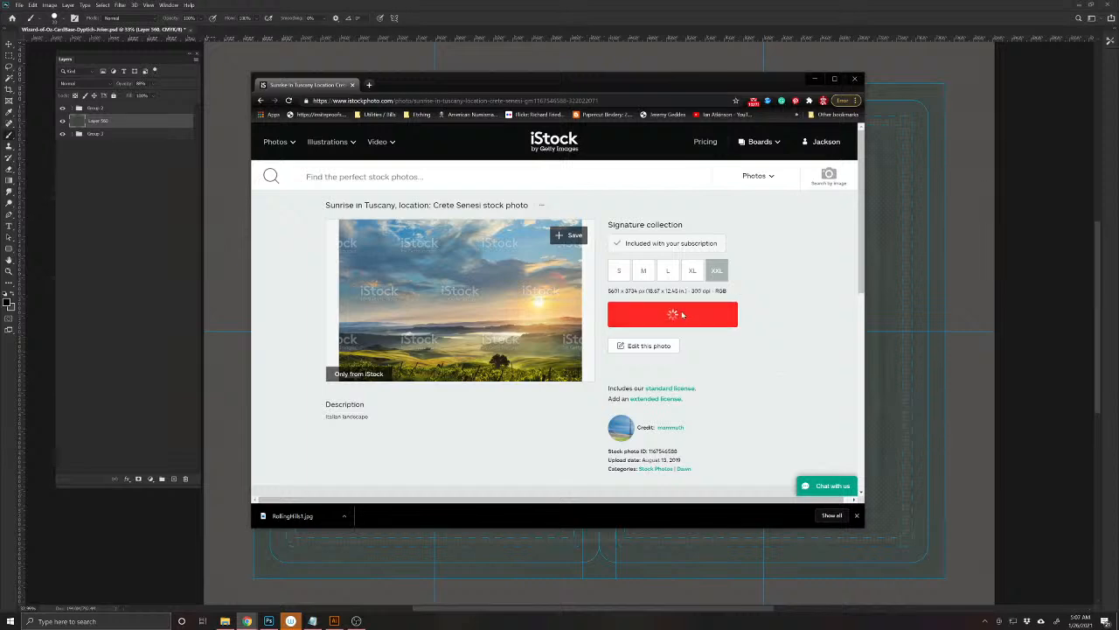
pyautogui.click(674, 286)
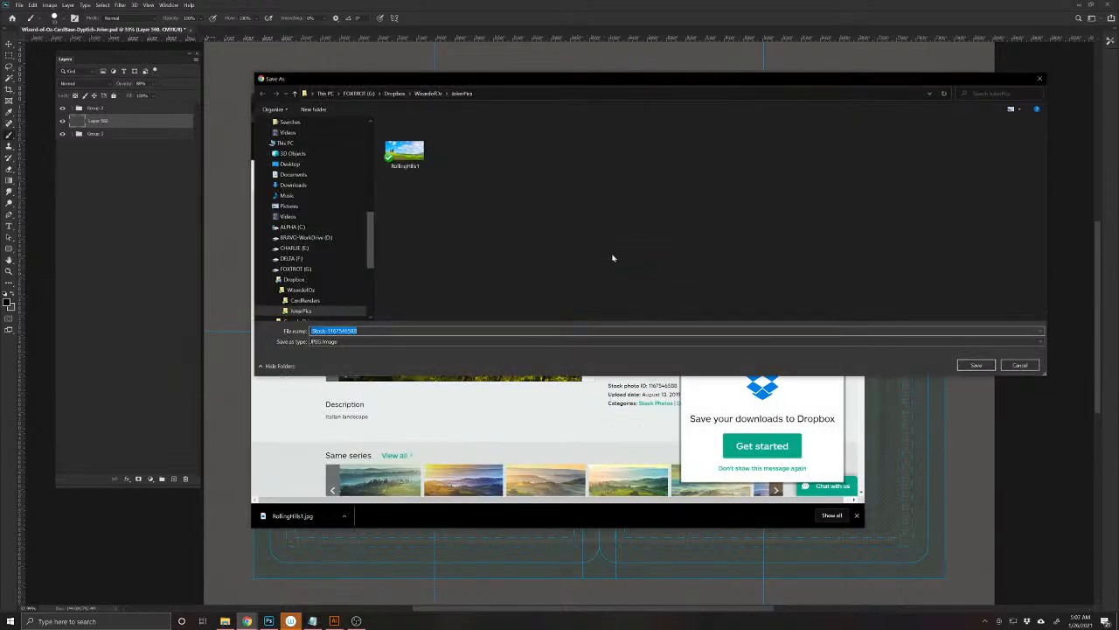
pyautogui.write('sunset1')
pyautogui.press('Return')
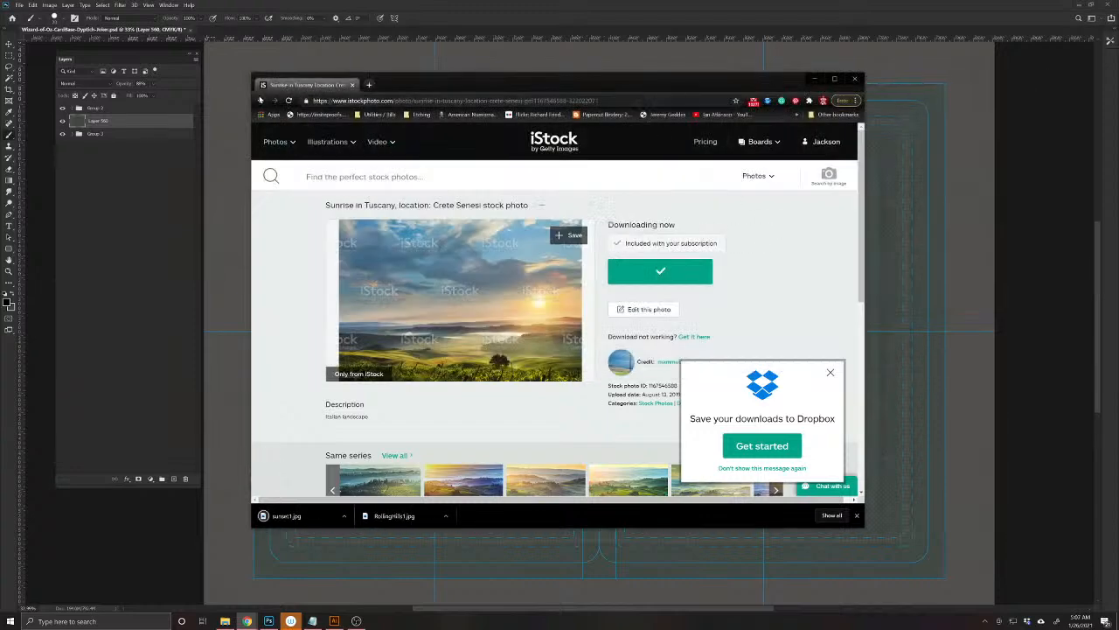
# - Return to the "rolling hills" results and look through the remaining photos on the first page
pyautogui.click(259, 99)
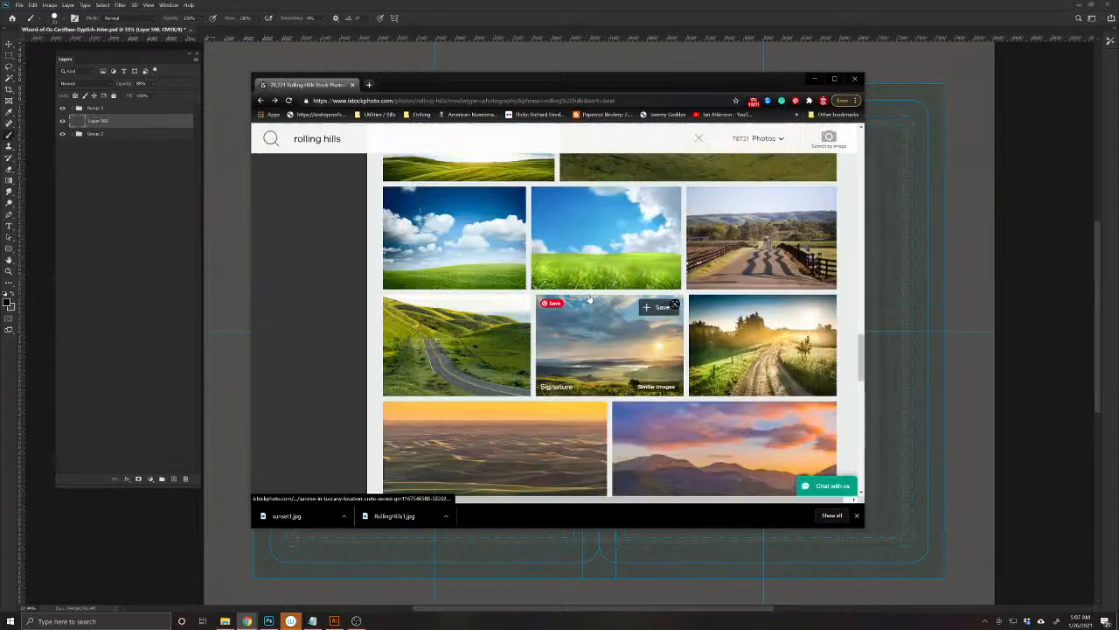
pyautogui.scroll(-3, 588, 299)
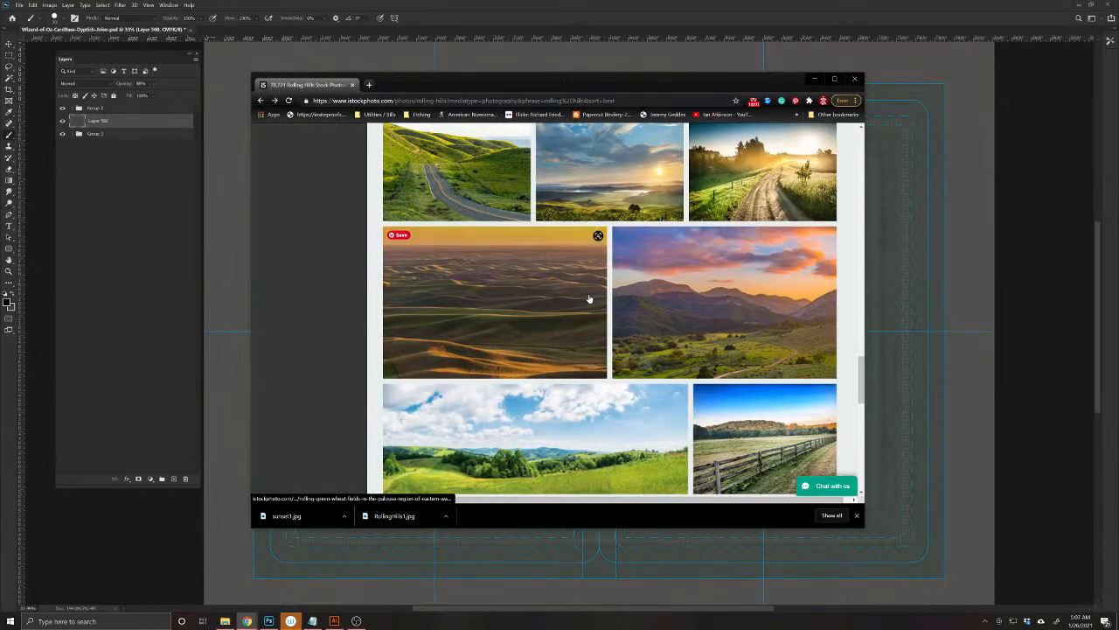
pyautogui.scroll(-3, 590, 301)
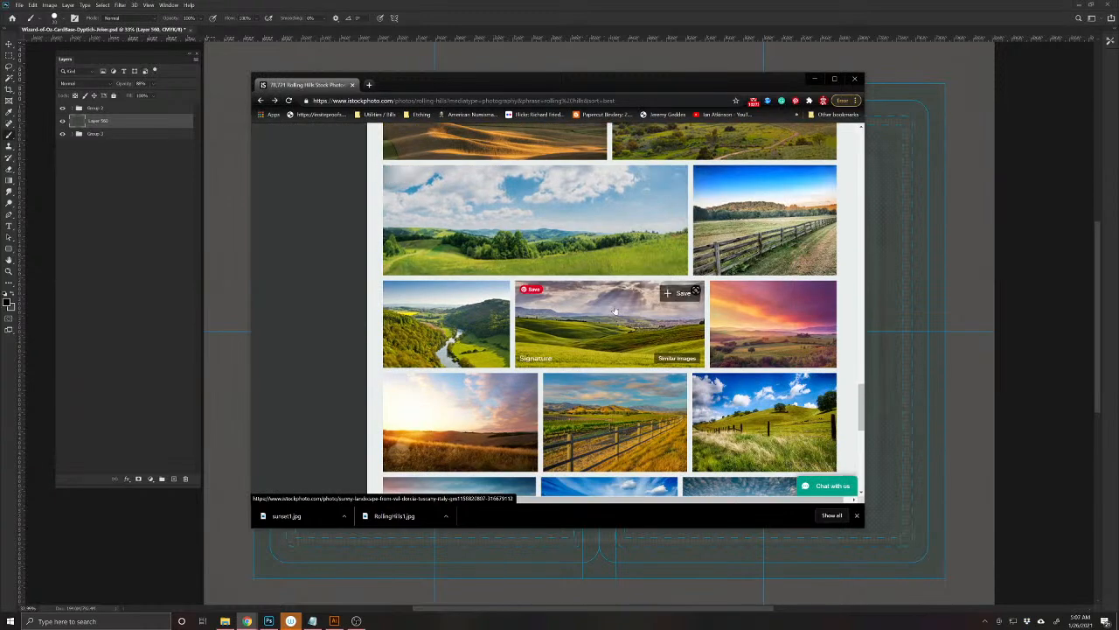
pyautogui.scroll(-3, 615, 310)
pyautogui.scroll(-1, 617, 310)
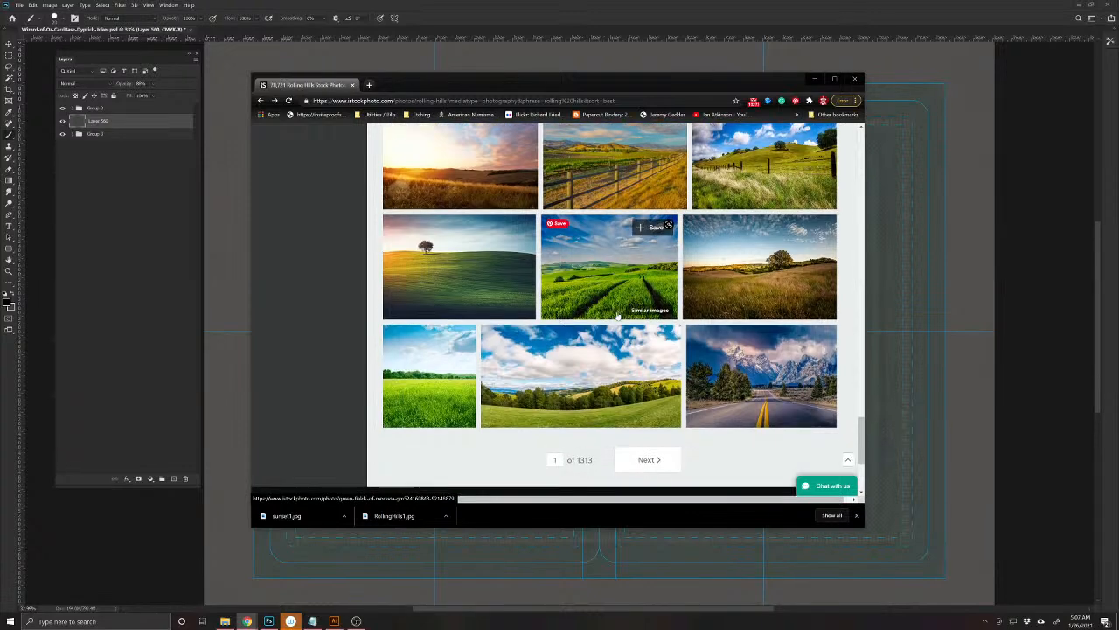
# - Inspect the enlarged preview of the autumn countryside panorama and go back to the results
pyautogui.click(609, 365)
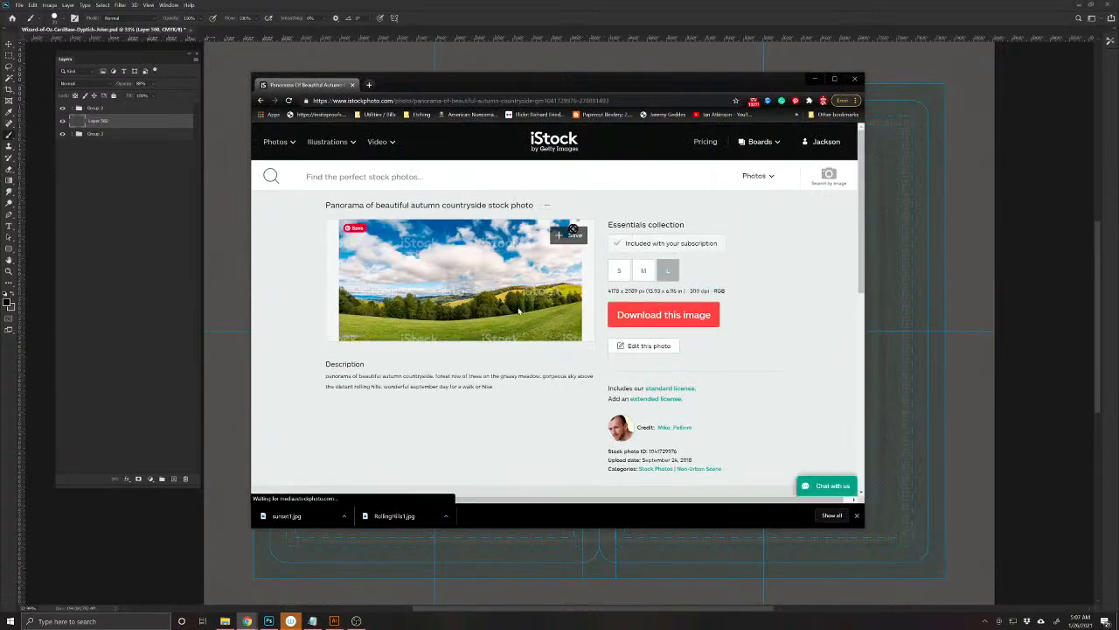
pyautogui.click(458, 280)
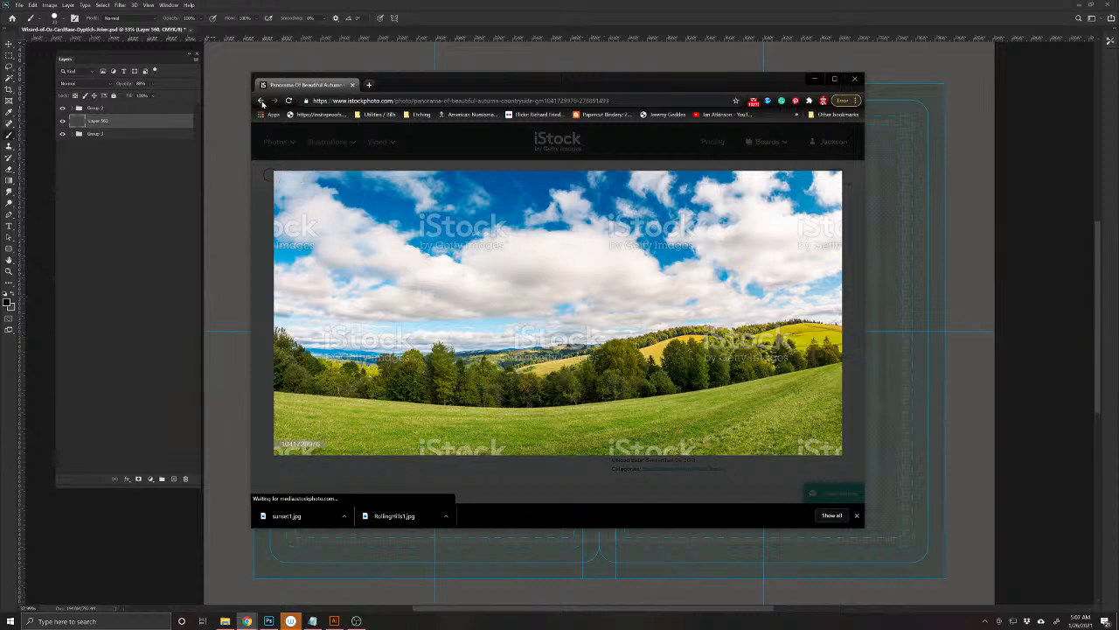
pyautogui.click(262, 102)
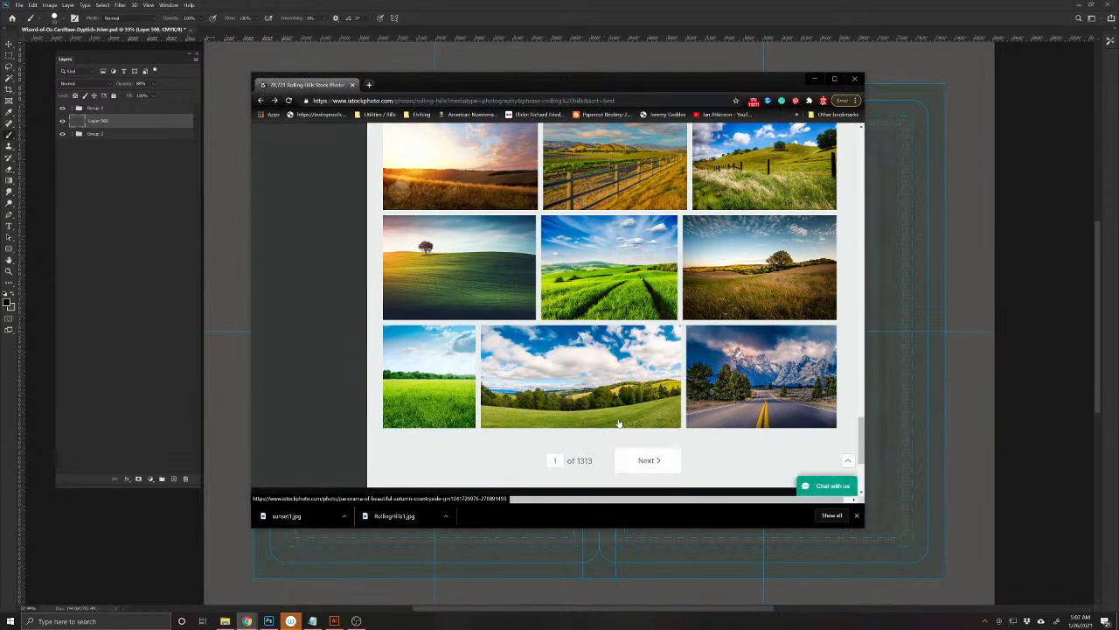
# - Browse the second page of "rolling hills" results and open the Tuscany spring photo of Pienza village and countryside
pyautogui.click(640, 460)
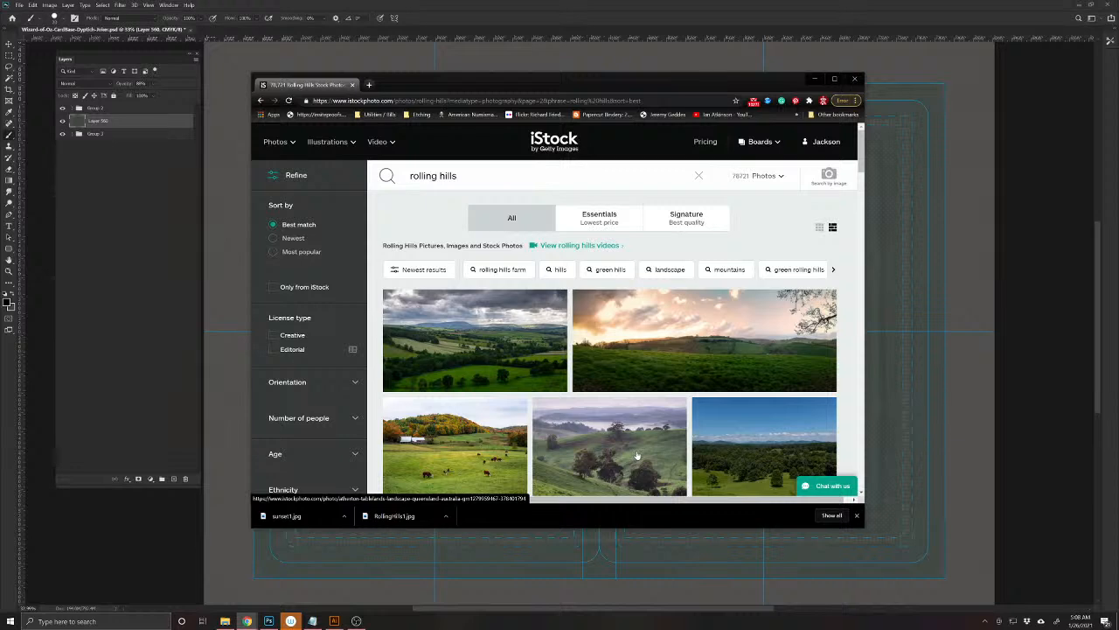
pyautogui.scroll(-5, 638, 455)
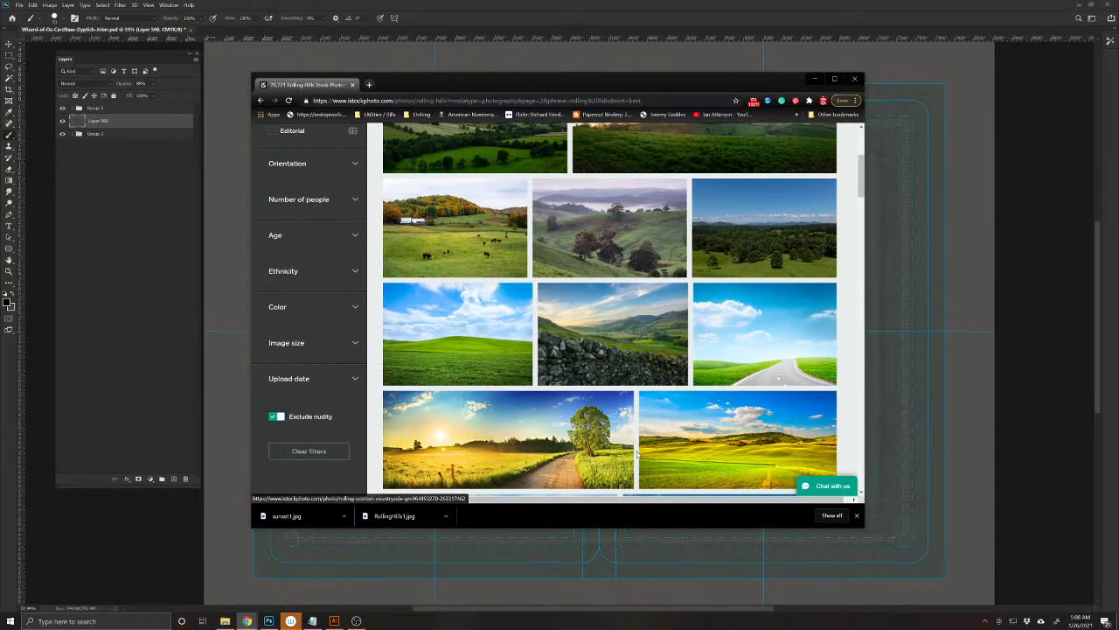
pyautogui.scroll(-5, 638, 455)
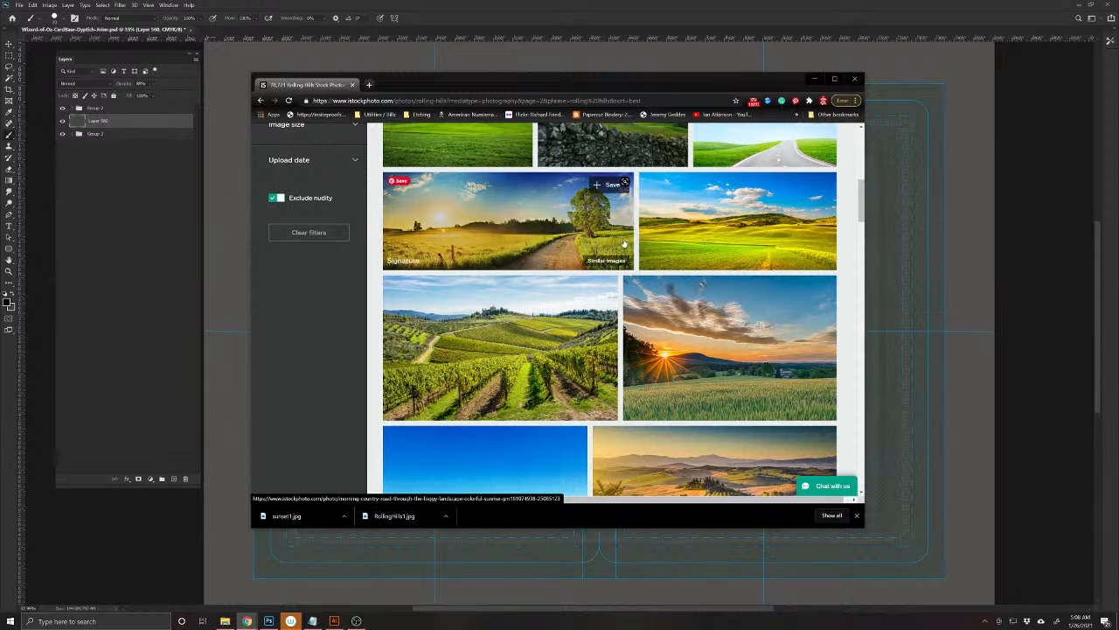
pyautogui.click(748, 234)
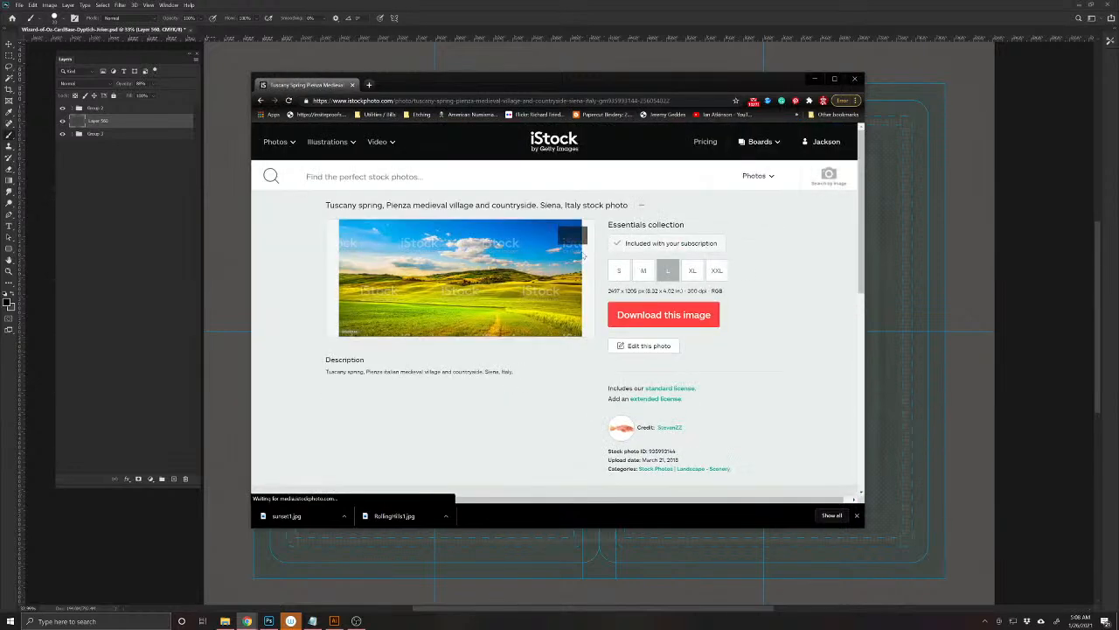
# - Check the enlarged Pienza countryside photo, download it in XXL size and save it as rollinghills2 in the JokerPics folder
pyautogui.click(467, 278)
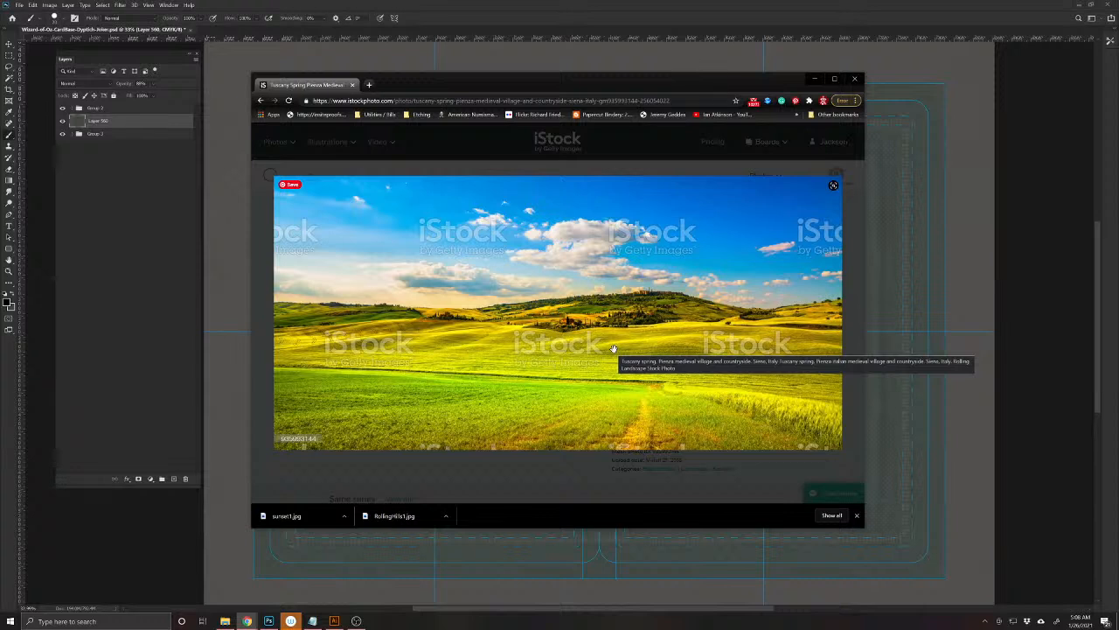
pyautogui.click(856, 246)
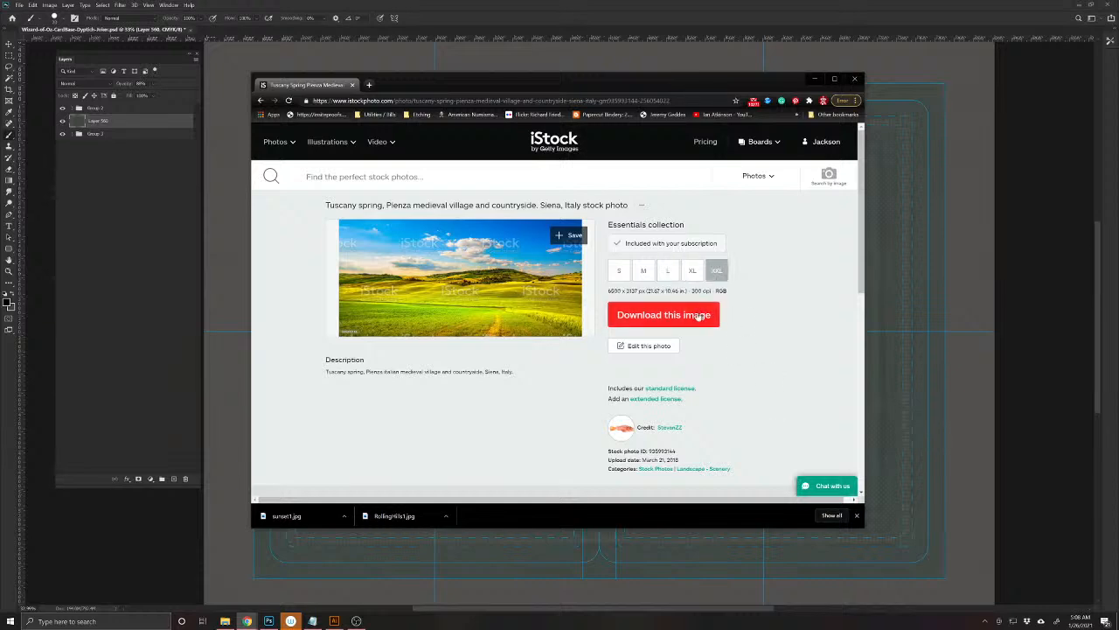
pyautogui.click(691, 316)
pyautogui.click(658, 272)
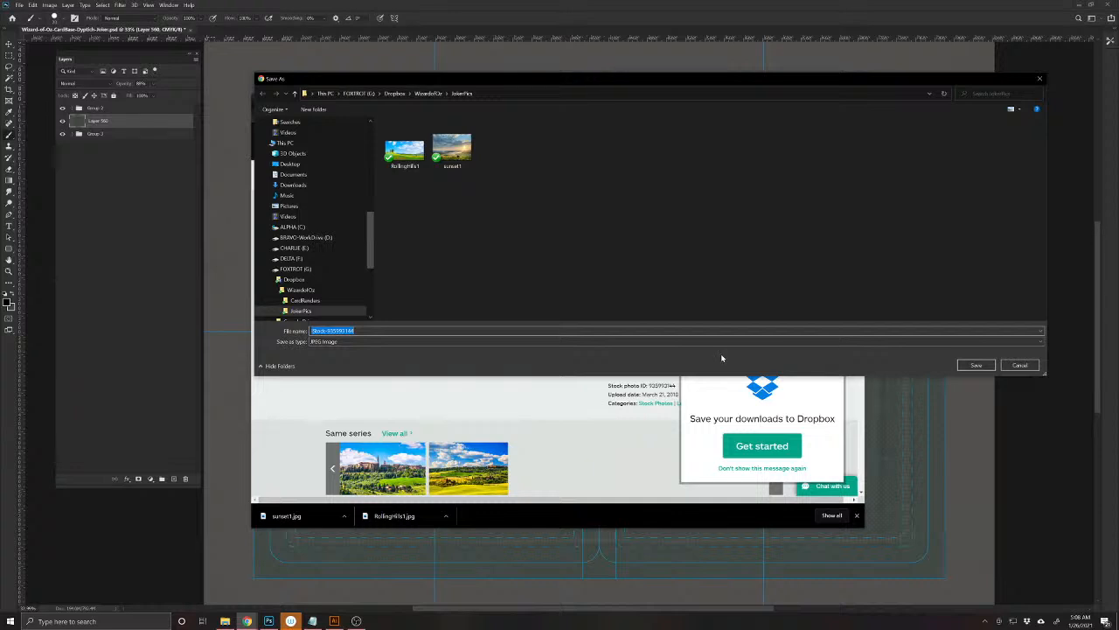
pyautogui.write('ro')
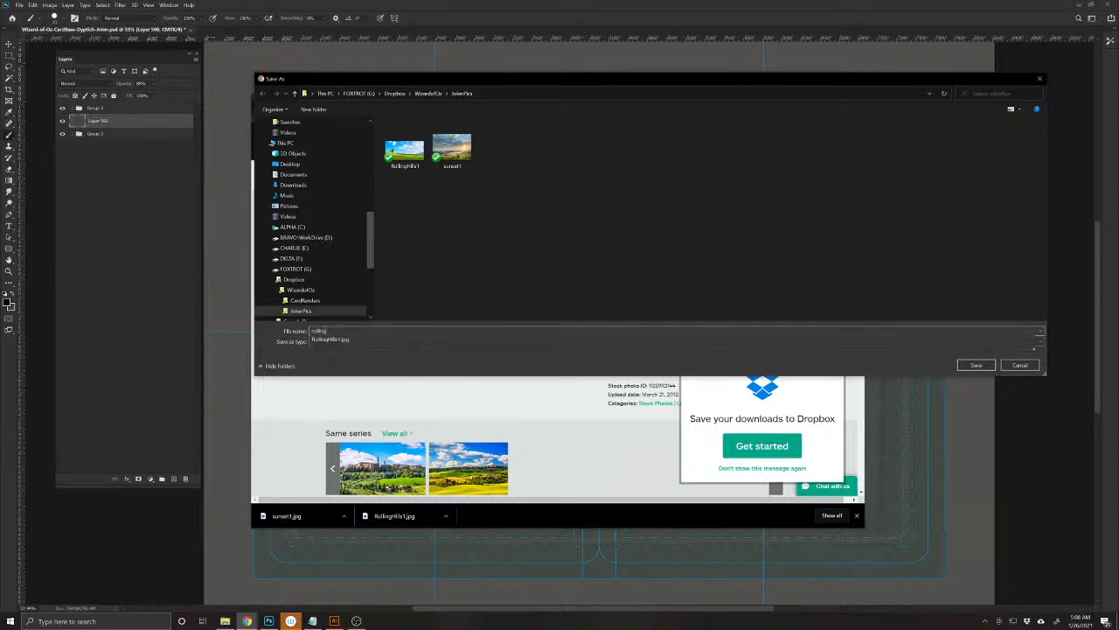
pyautogui.write('llinghills2')
pyautogui.press('Return')
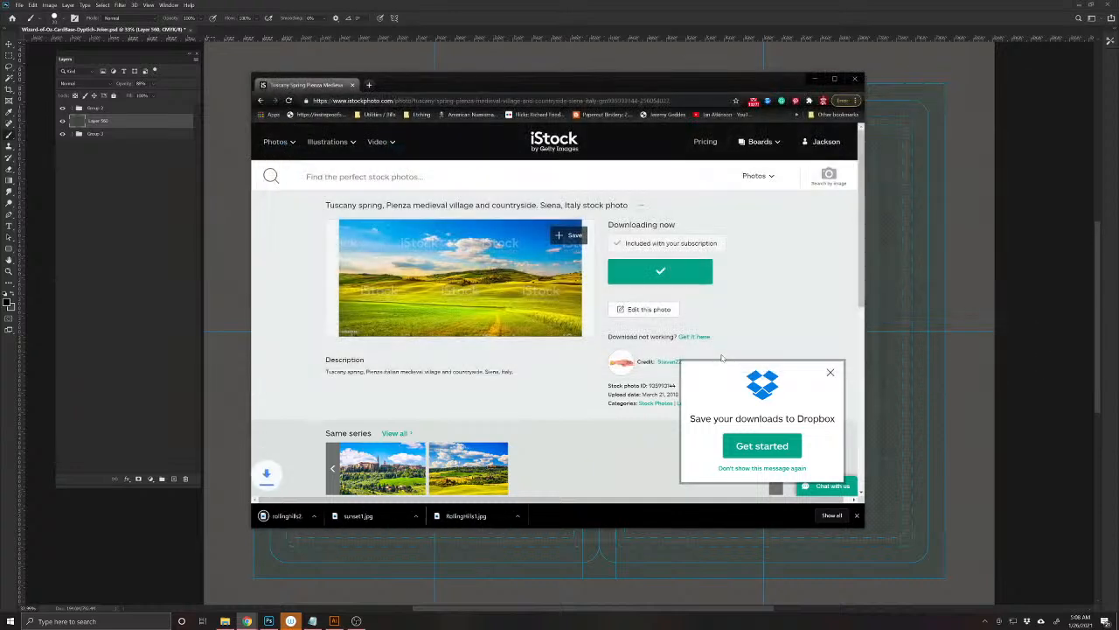
# - Return to the "rolling hills" results, browse further down the second page and open the Alps sunrise green mountain panorama photo
pyautogui.click(260, 101)
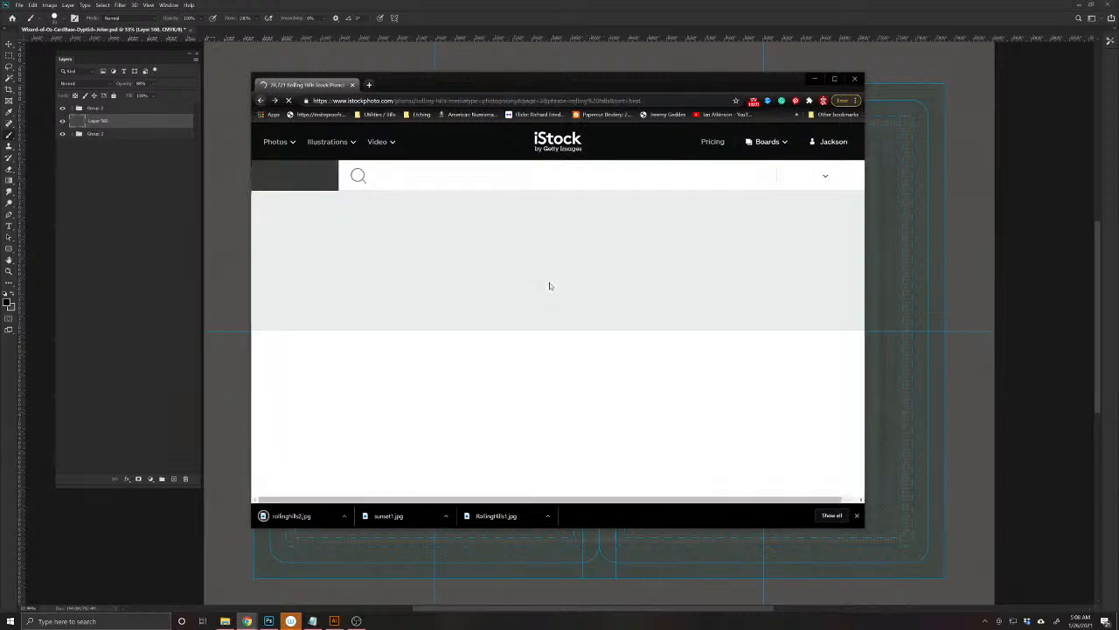
pyautogui.scroll(-3, 556, 338)
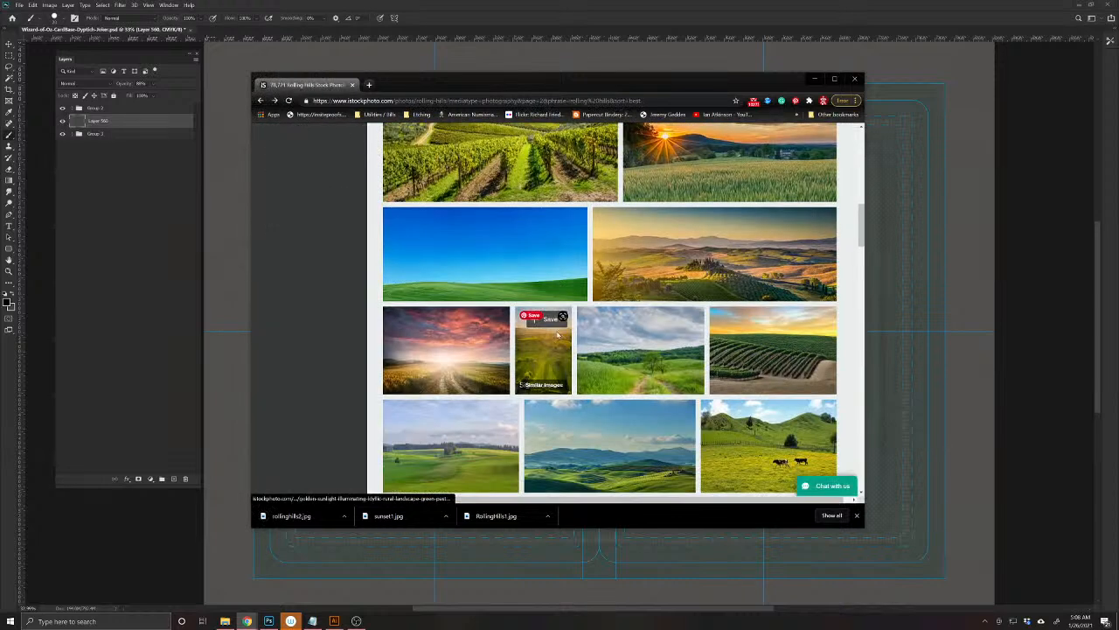
pyautogui.scroll(-1, 557, 335)
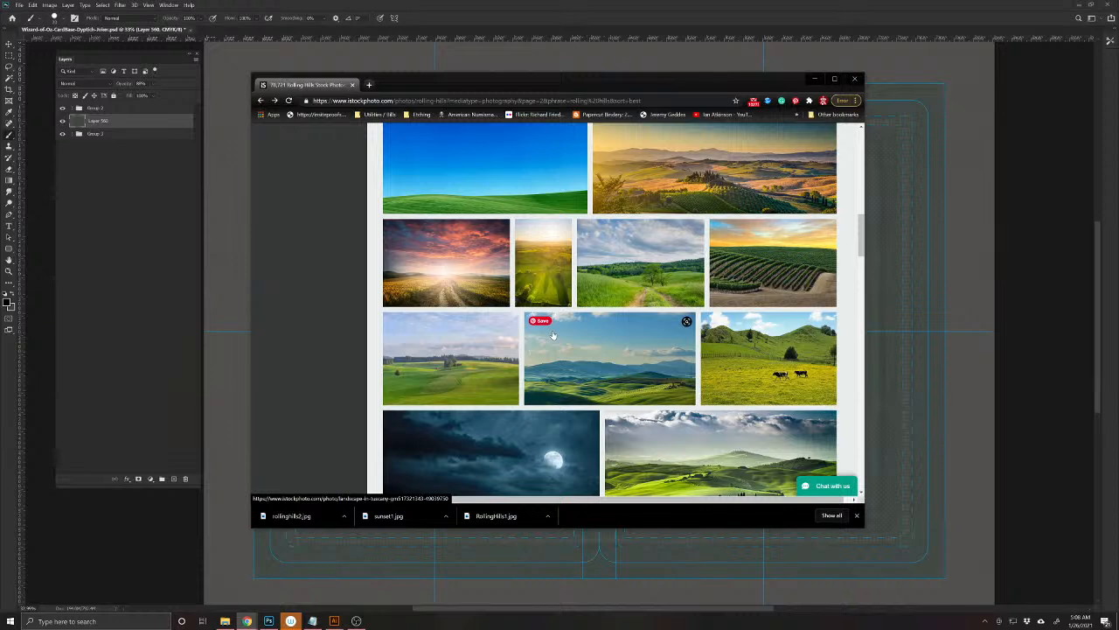
pyautogui.scroll(-2, 553, 335)
pyautogui.scroll(-1, 553, 335)
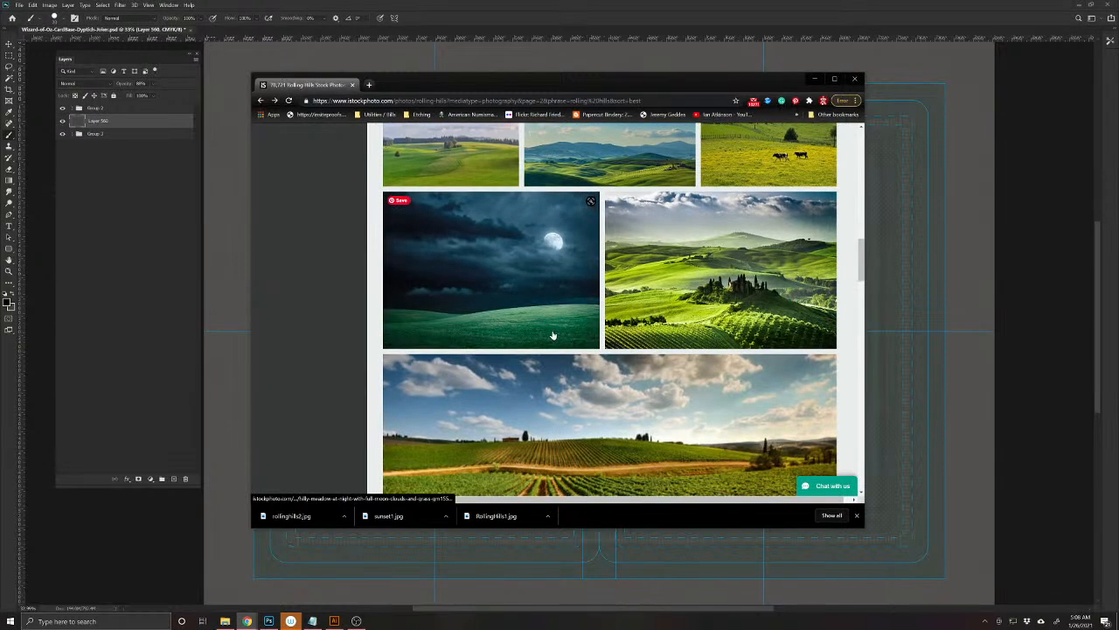
pyautogui.scroll(-2, 553, 335)
pyautogui.scroll(2, 552, 335)
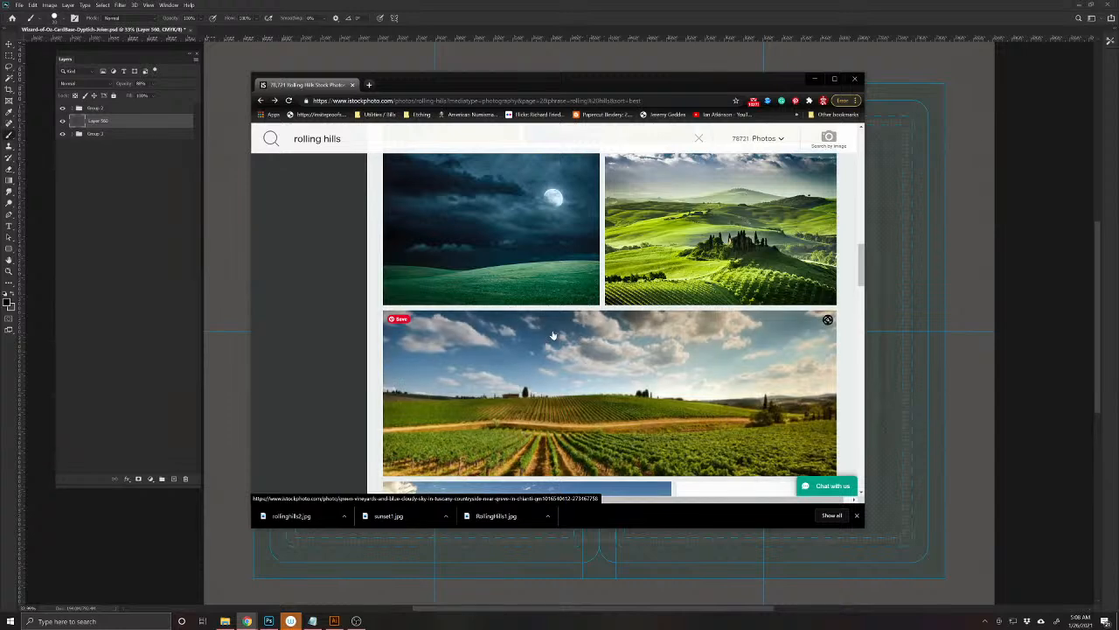
pyautogui.scroll(-2, 715, 266)
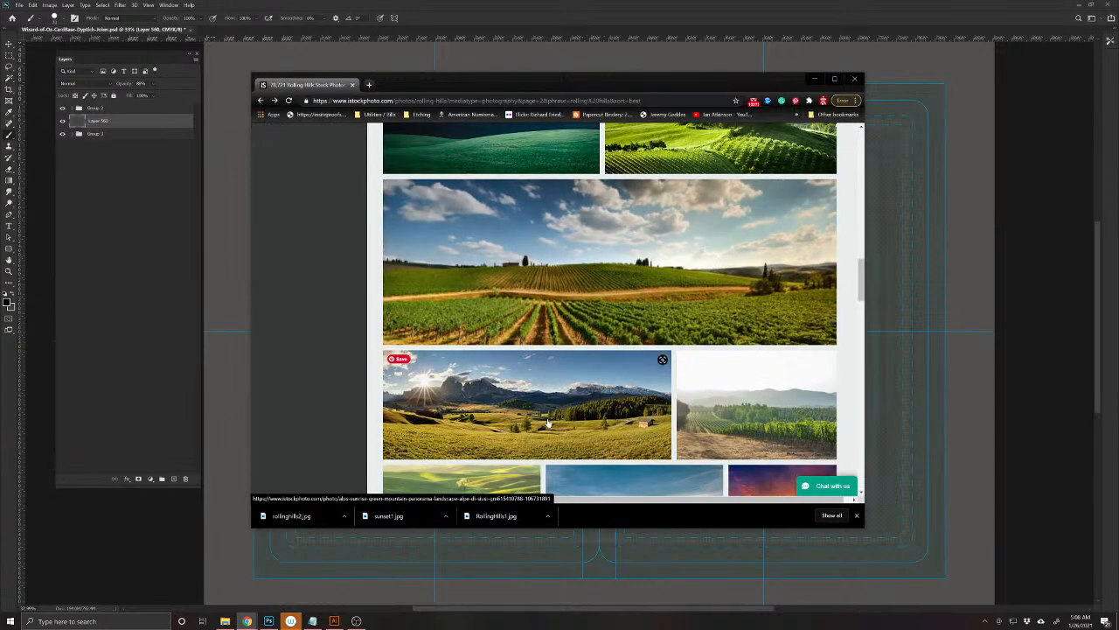
pyautogui.click(548, 423)
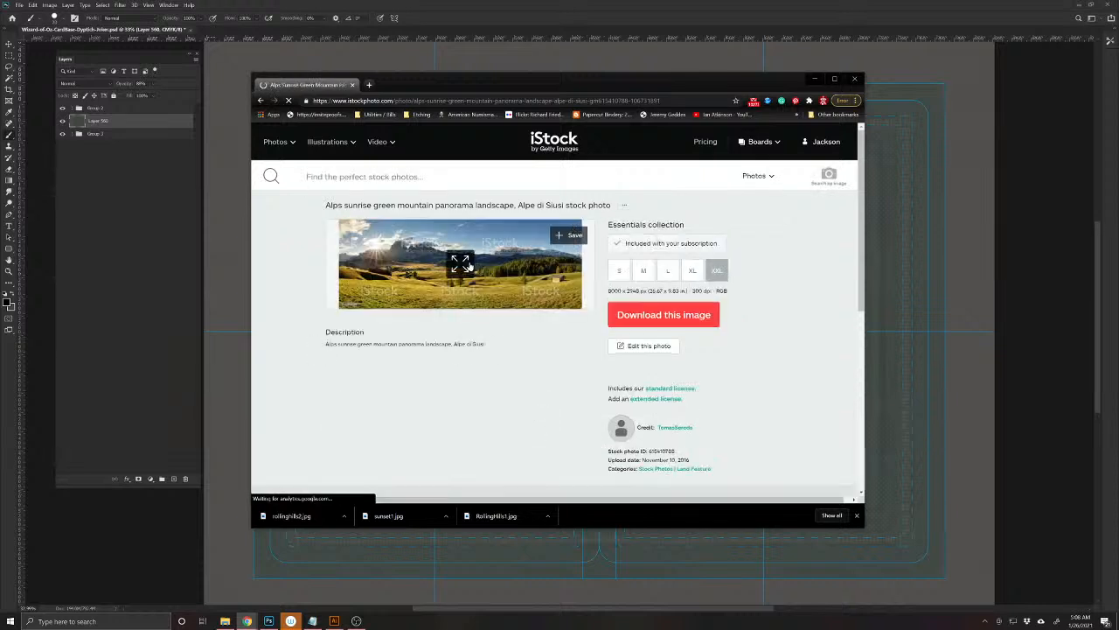
# - Check the enlarged Alpe di Siusi panorama, download it in XXL size and save it as mountainrange1 in the JokerPics folder
pyautogui.click(460, 264)
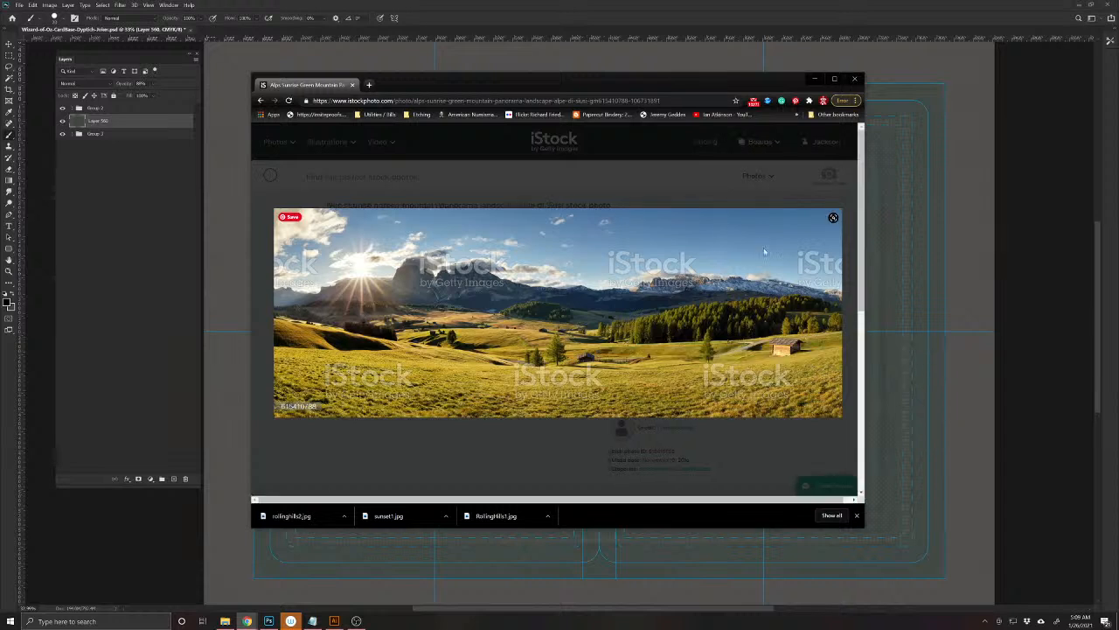
pyautogui.click(661, 203)
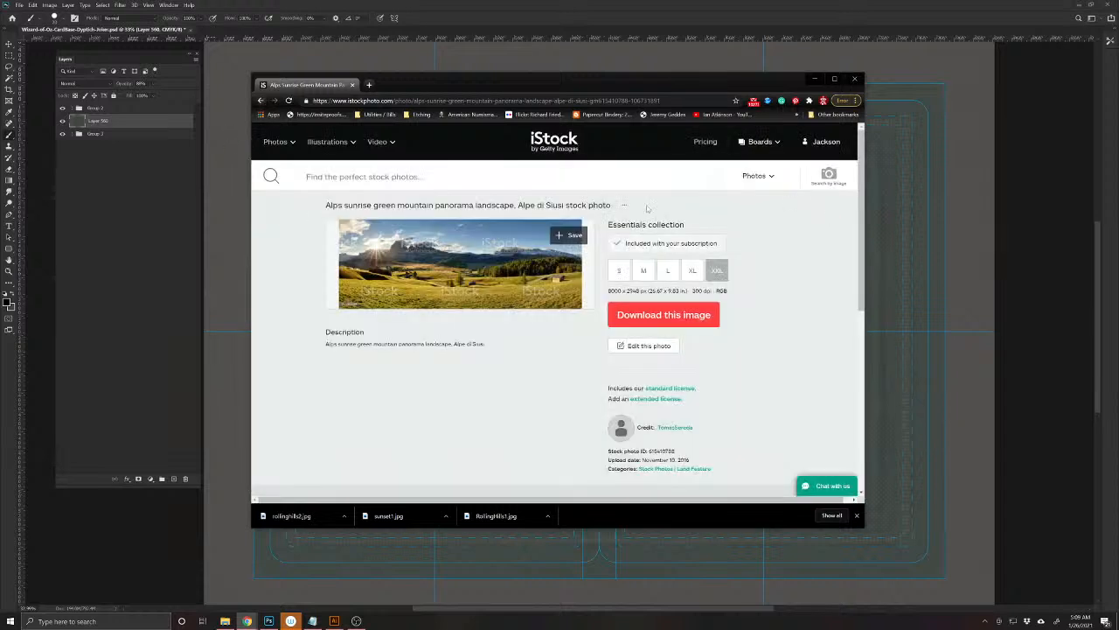
pyautogui.click(663, 315)
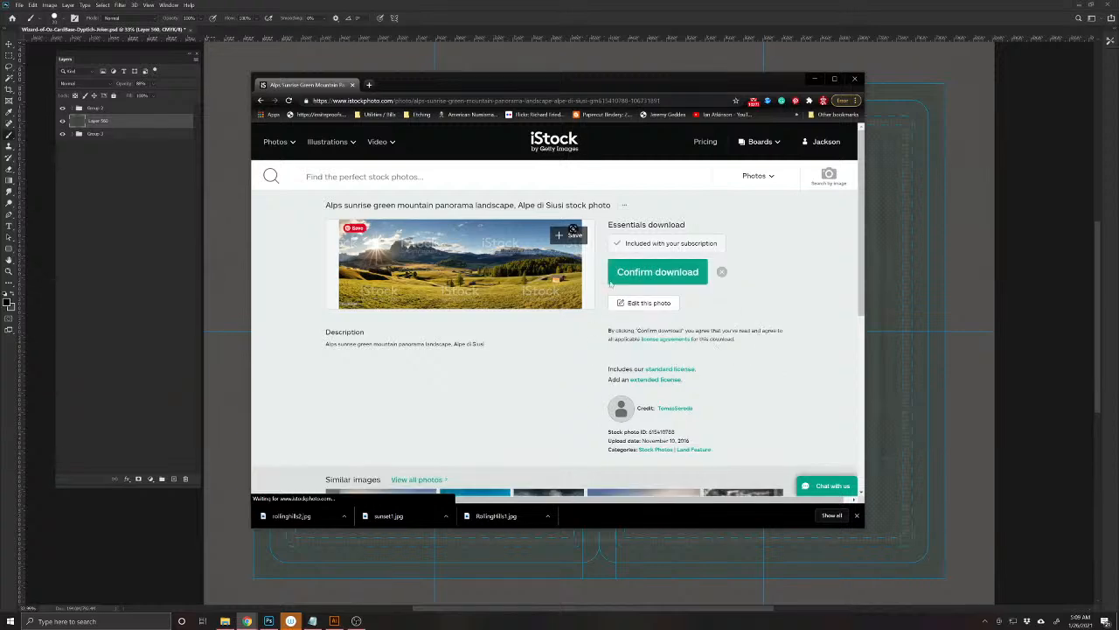
pyautogui.click(612, 280)
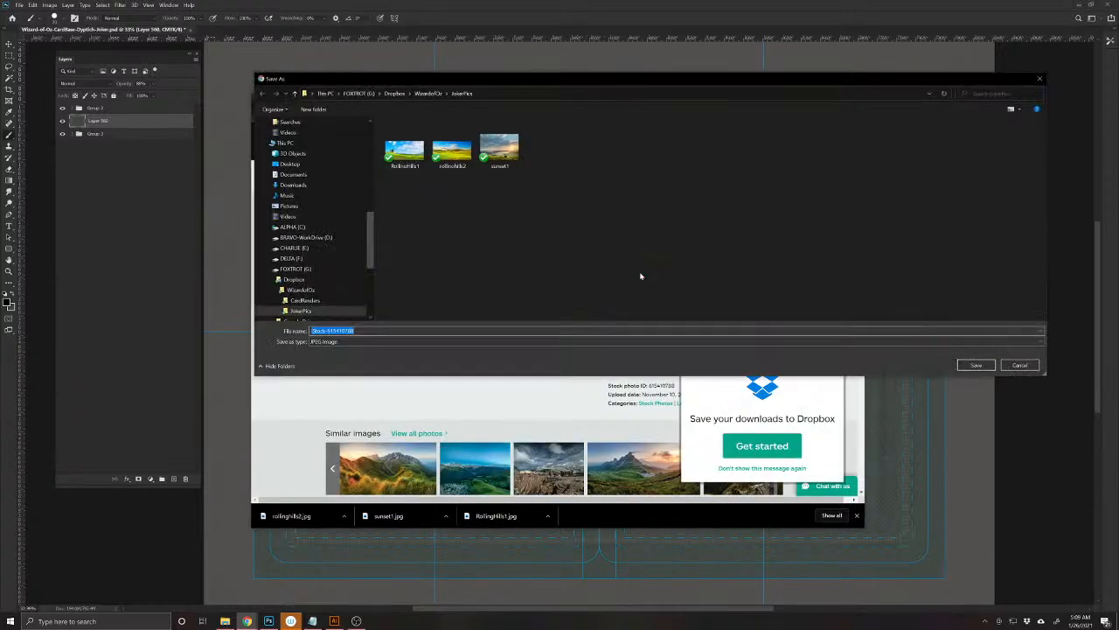
pyautogui.write('moo')
pyautogui.press('Return')
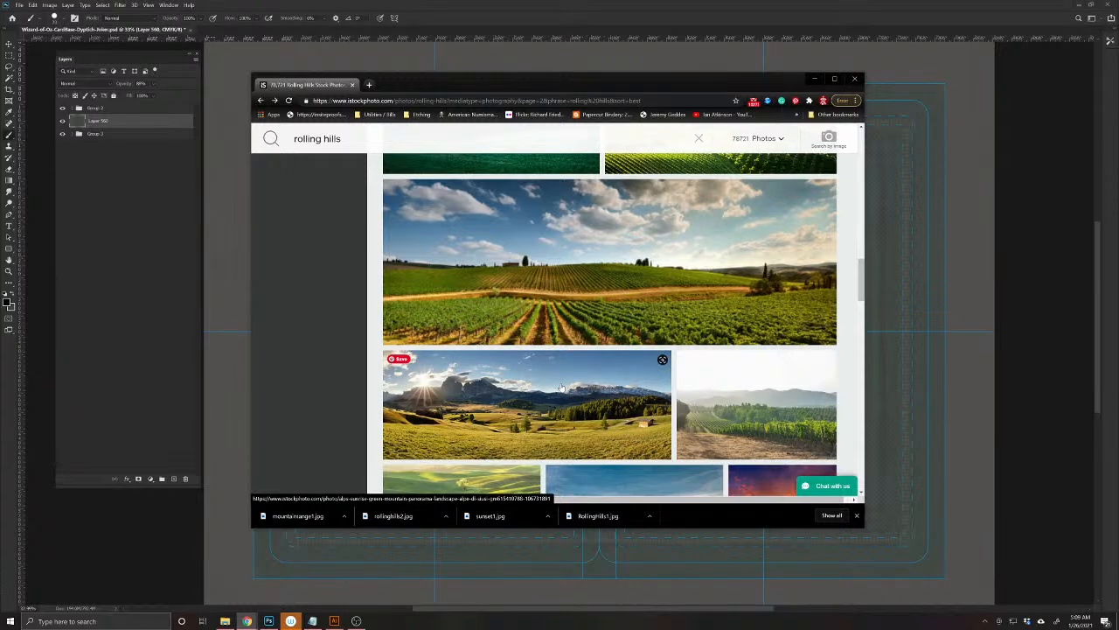
# - Go back to the "rolling hills" results, open the Dorset Dawn photo and inspect its enlarged preview
pyautogui.scroll(-4, 630, 338)
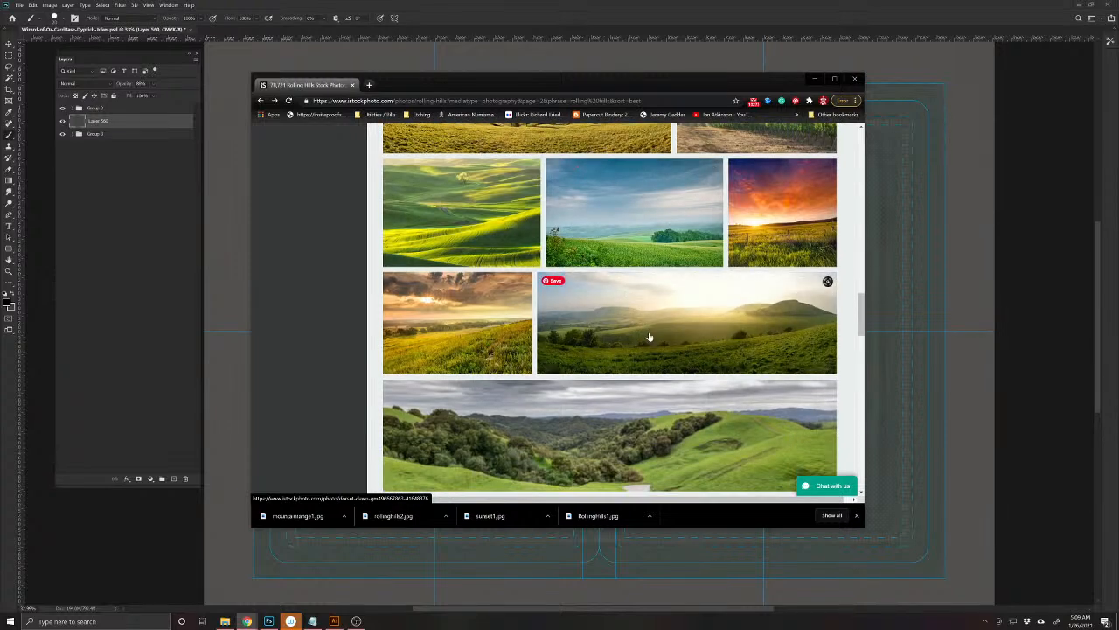
pyautogui.click(649, 337)
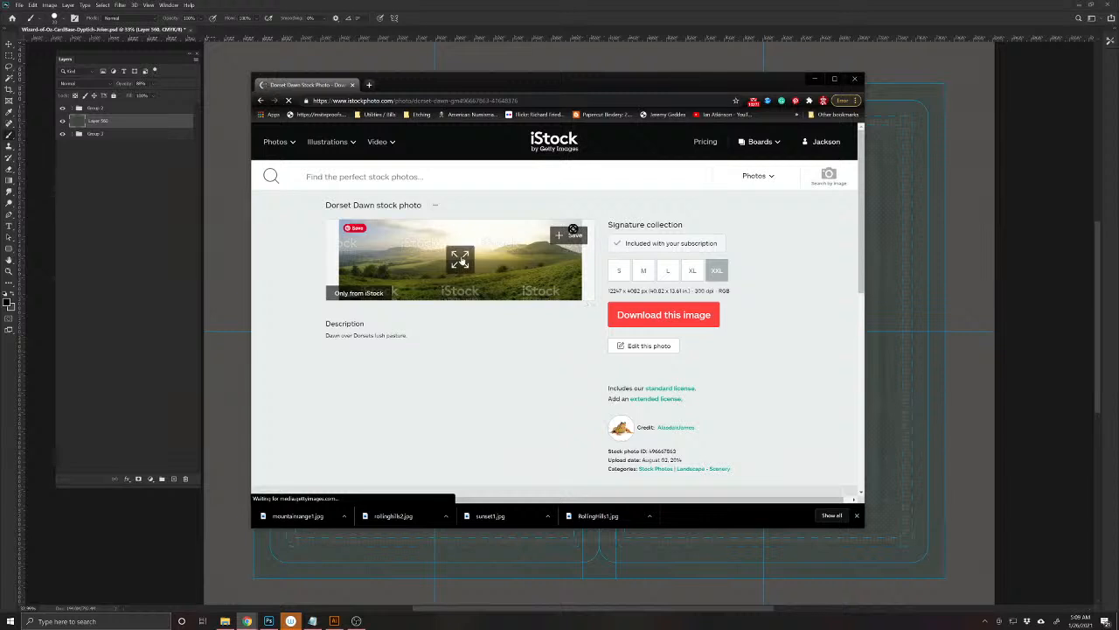
pyautogui.click(460, 259)
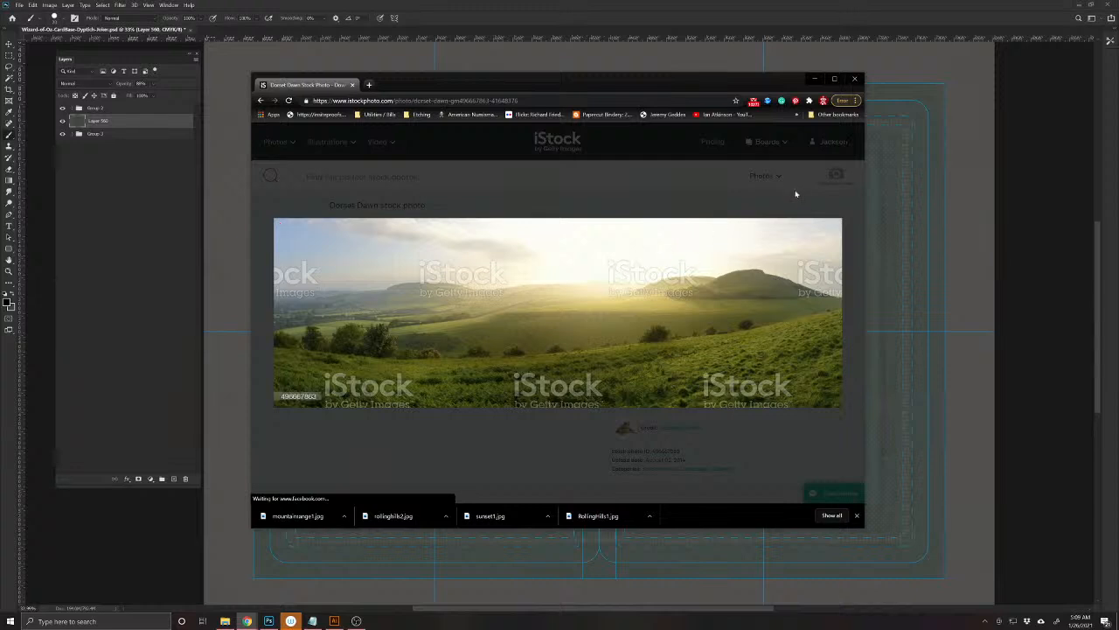
pyautogui.click(791, 461)
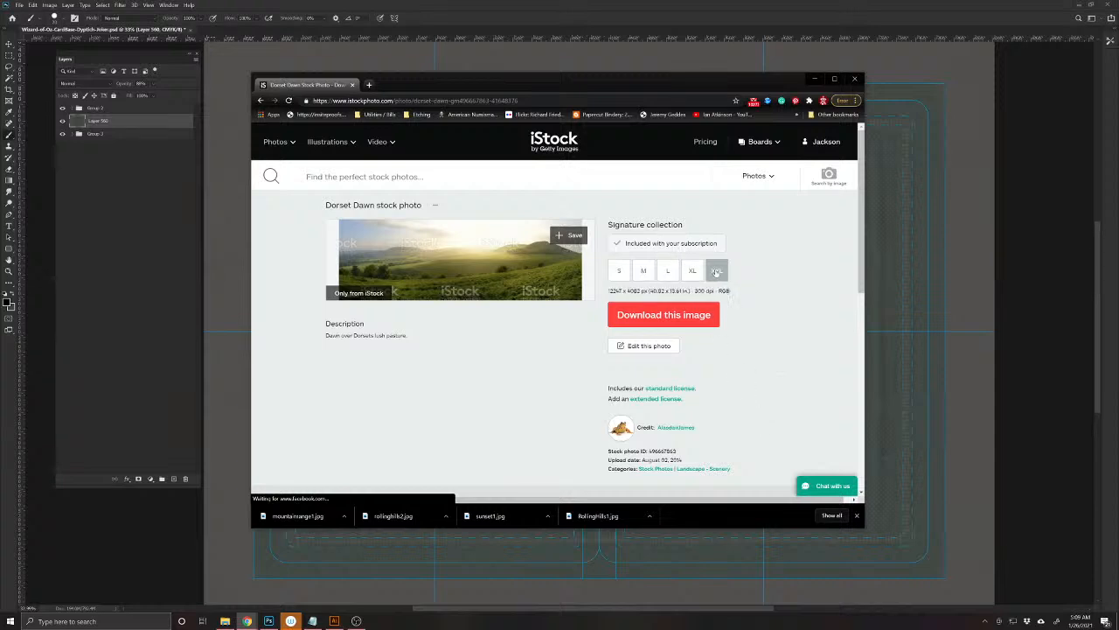
# - Download the Dorset Dawn photo in XXL size and save it as Rollinghills3 in the JokerPics folder
pyautogui.click(661, 317)
pyautogui.click(656, 273)
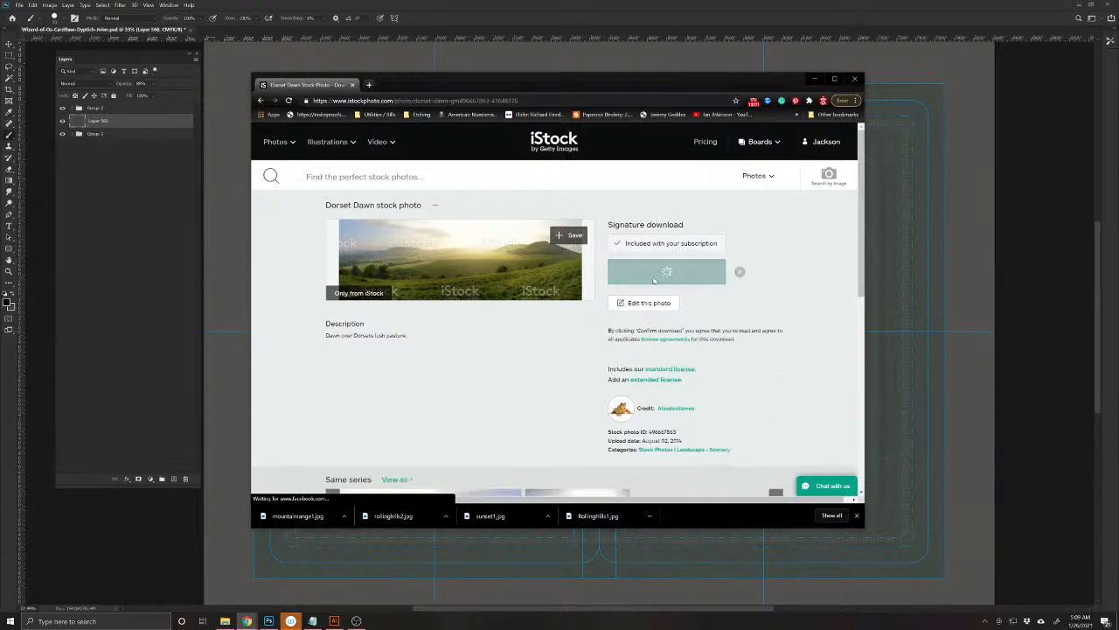
pyautogui.write('RollingH')
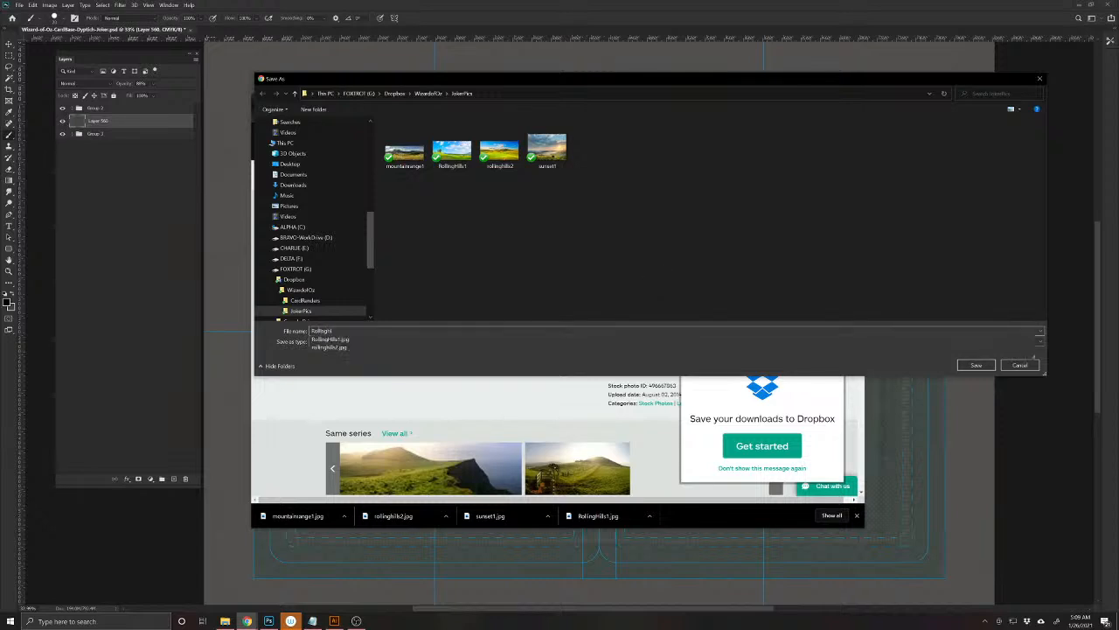
pyautogui.write('ills3')
pyautogui.press('Return')
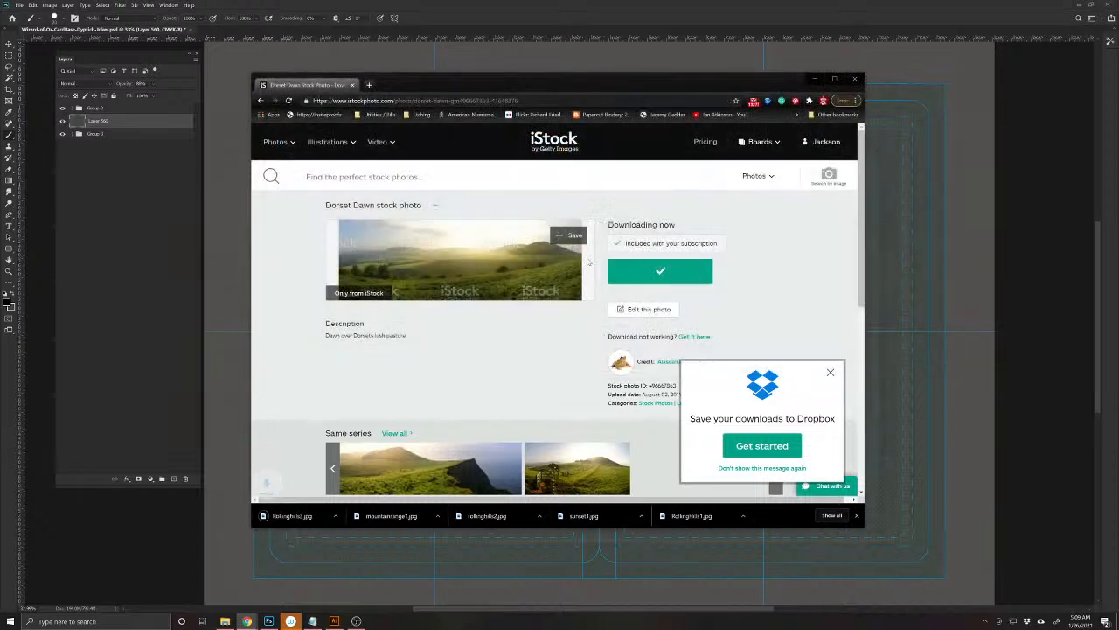
# - Return to the results, open the photo of the idyllic Alps landscape with blooming meadows and inspect its enlarged preview
pyautogui.click(260, 101)
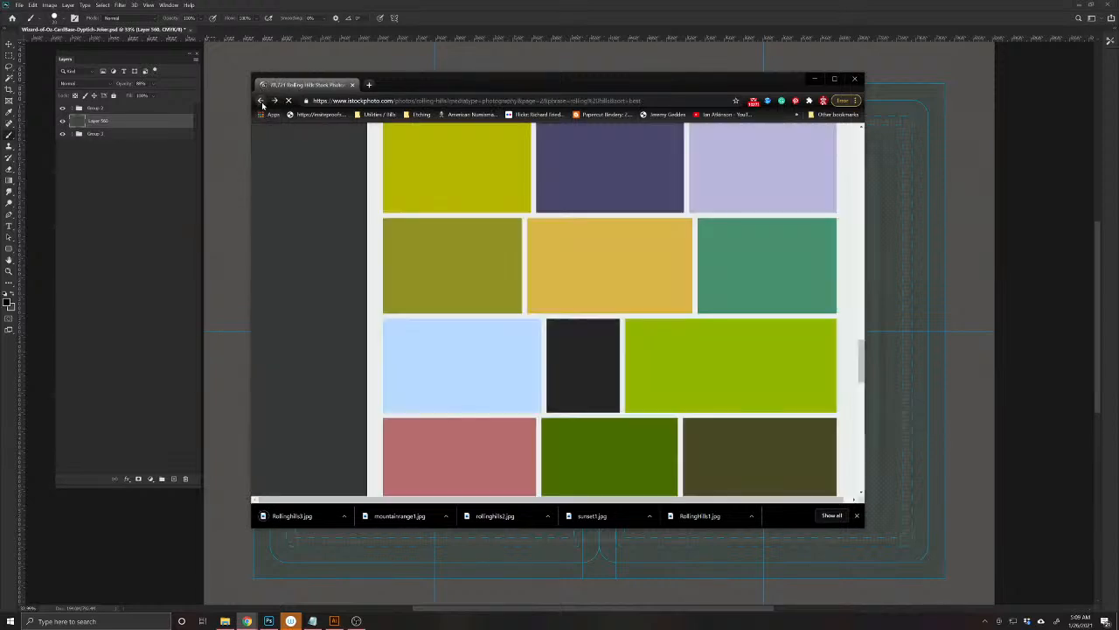
pyautogui.scroll(-2, 700, 392)
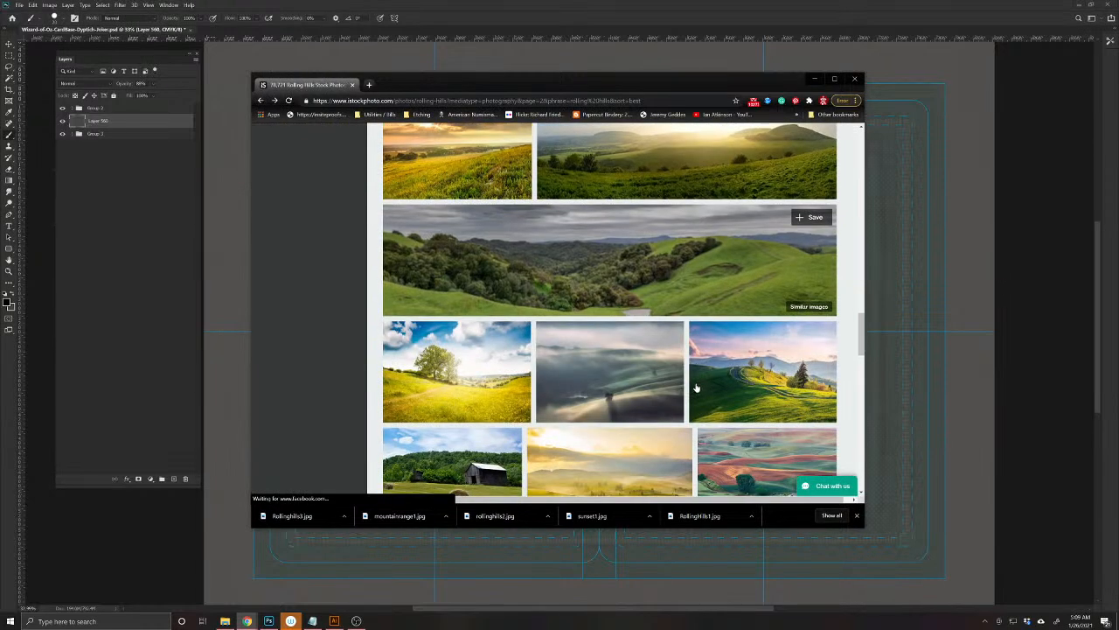
pyautogui.scroll(-1, 697, 388)
pyautogui.scroll(-2, 697, 388)
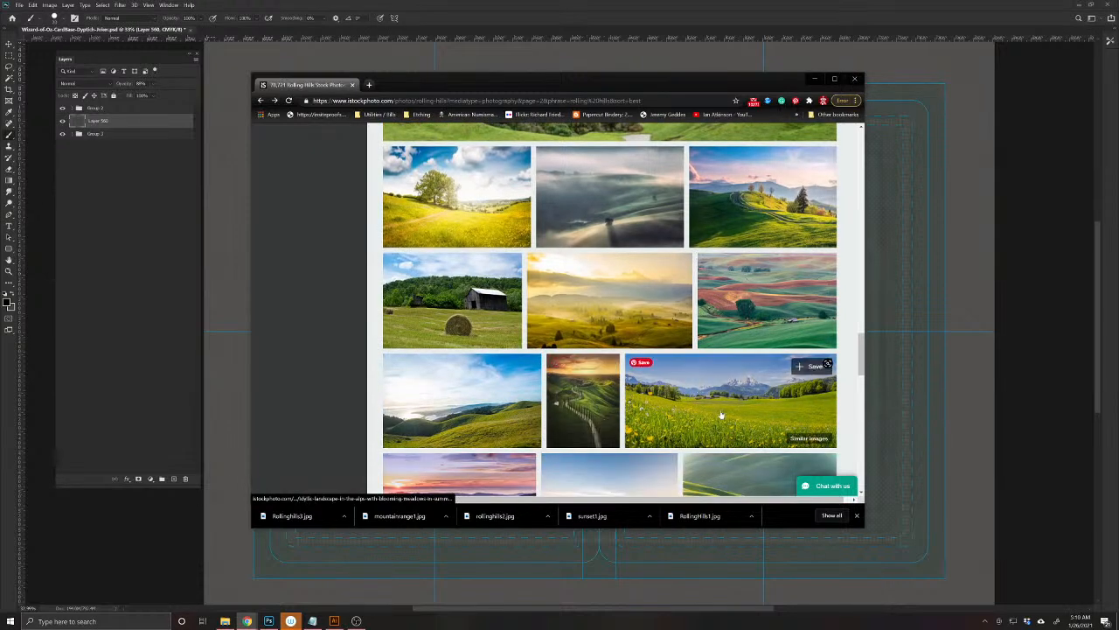
pyautogui.click(696, 376)
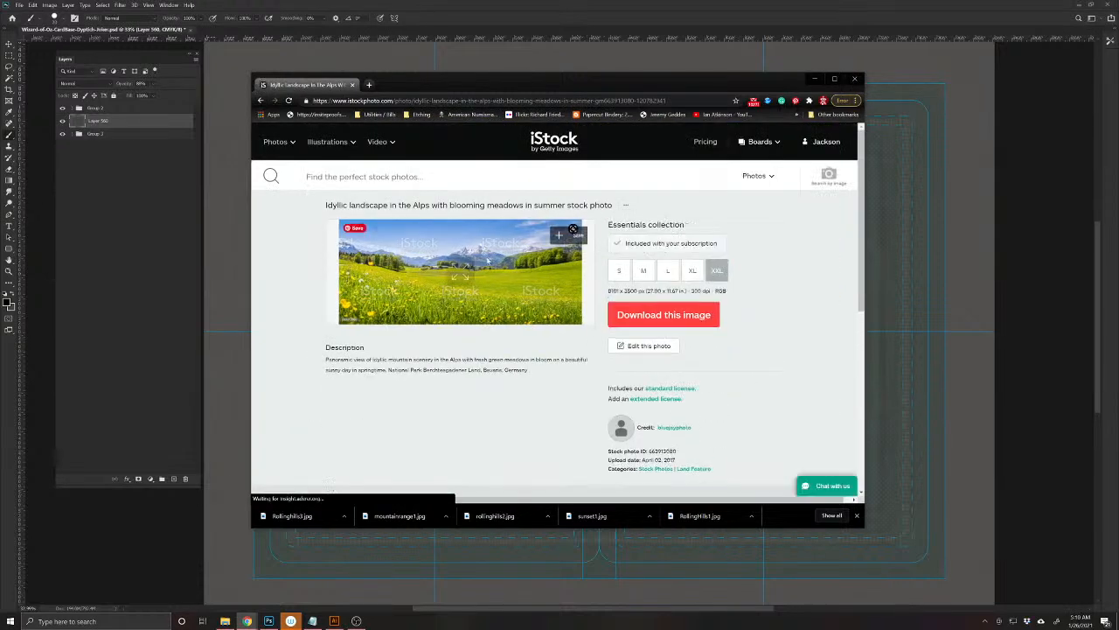
pyautogui.click(462, 276)
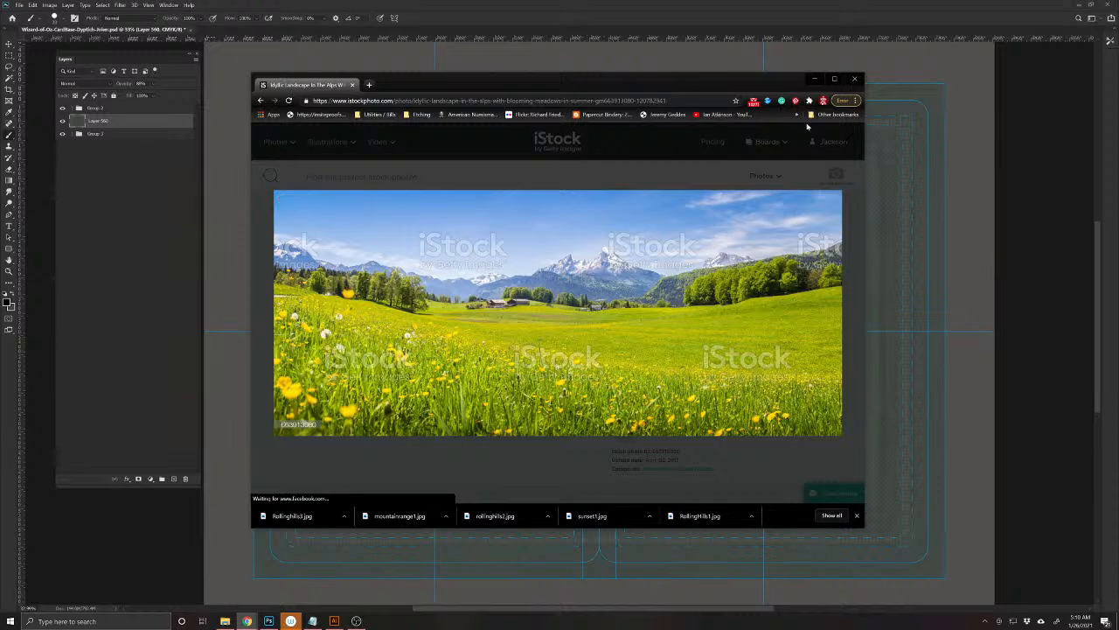
pyautogui.click(725, 175)
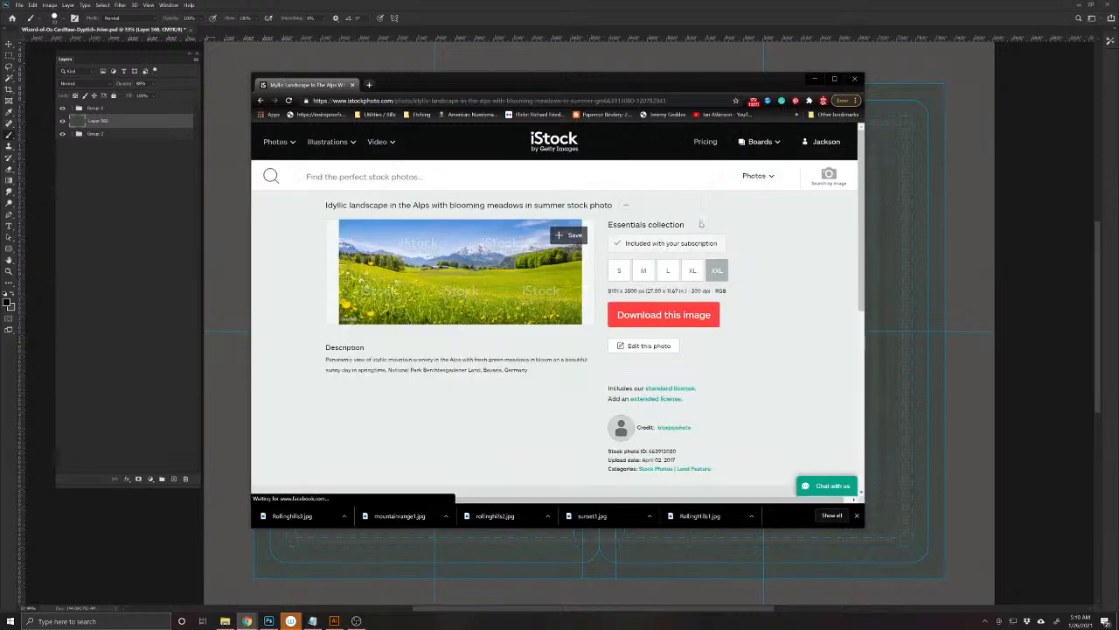
# - Download the blooming Alps meadows photo in XXL size and save it as rollinghills4 in the JokerPics folder
pyautogui.click(664, 315)
pyautogui.click(667, 277)
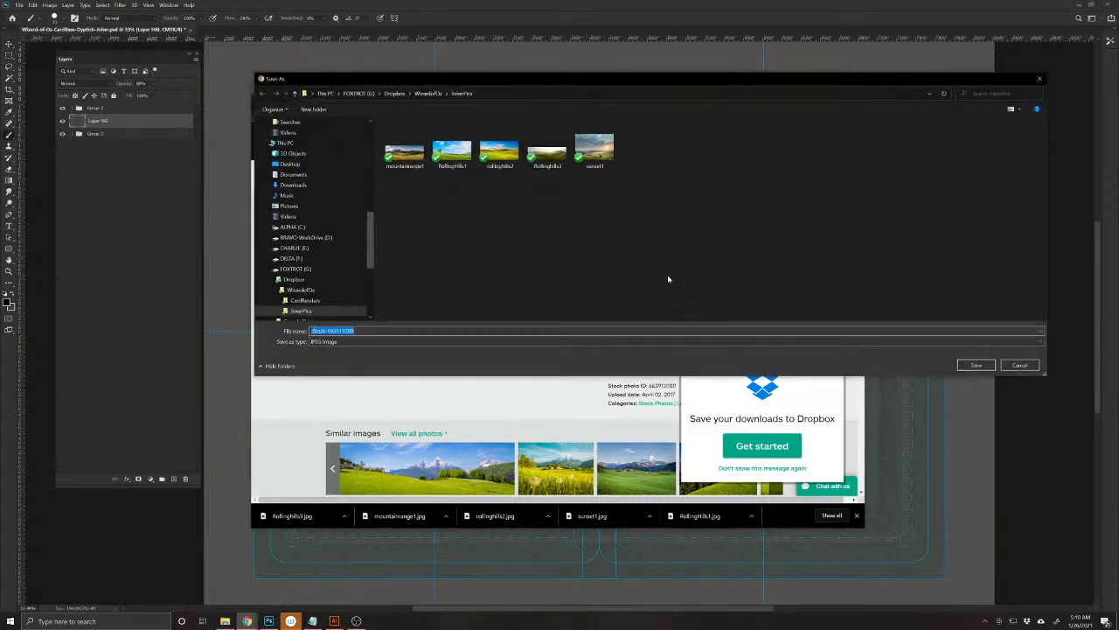
pyautogui.write('rollinghills4')
pyautogui.press('Return')
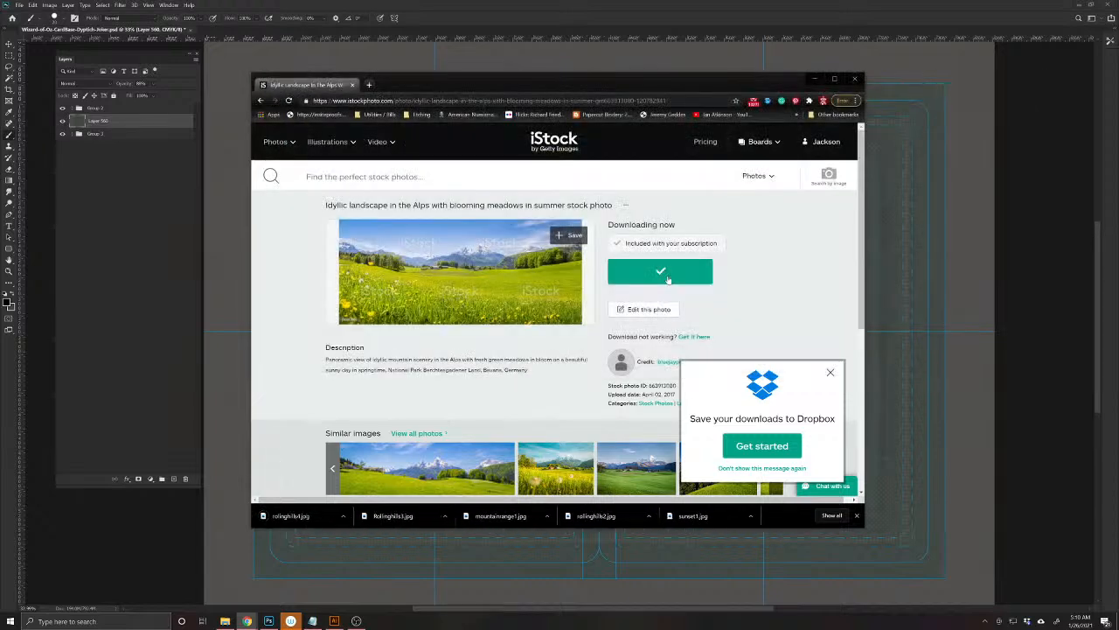
# - Browse the similar images, open the snowcapped Alps photo with the hut and central path, and inspect its enlarged preview
pyautogui.scroll(-3, 619, 278)
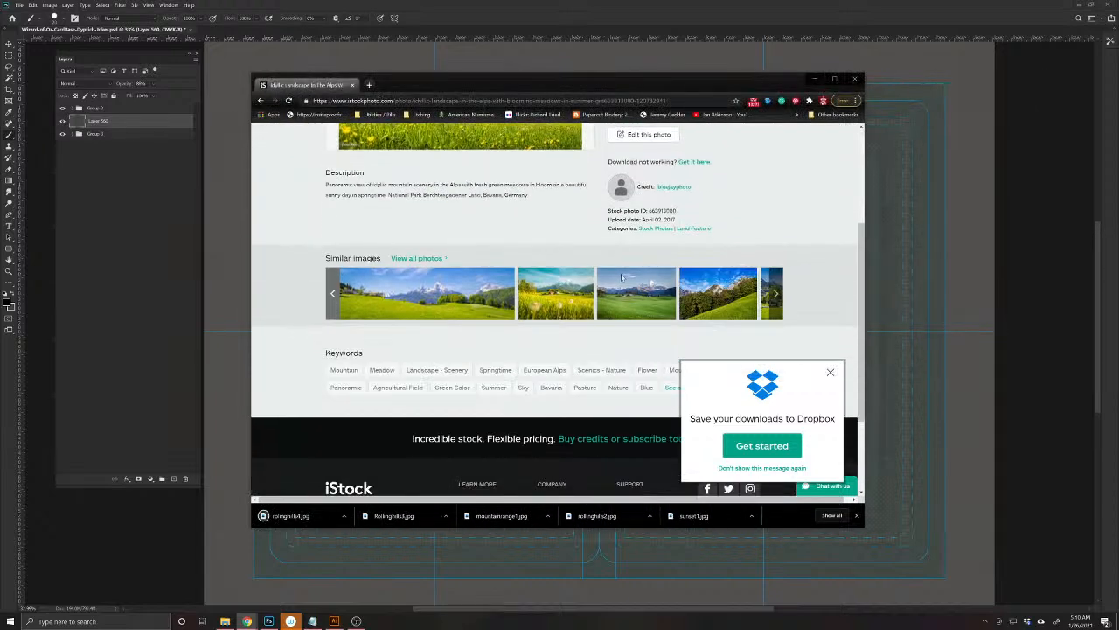
pyautogui.click(777, 298)
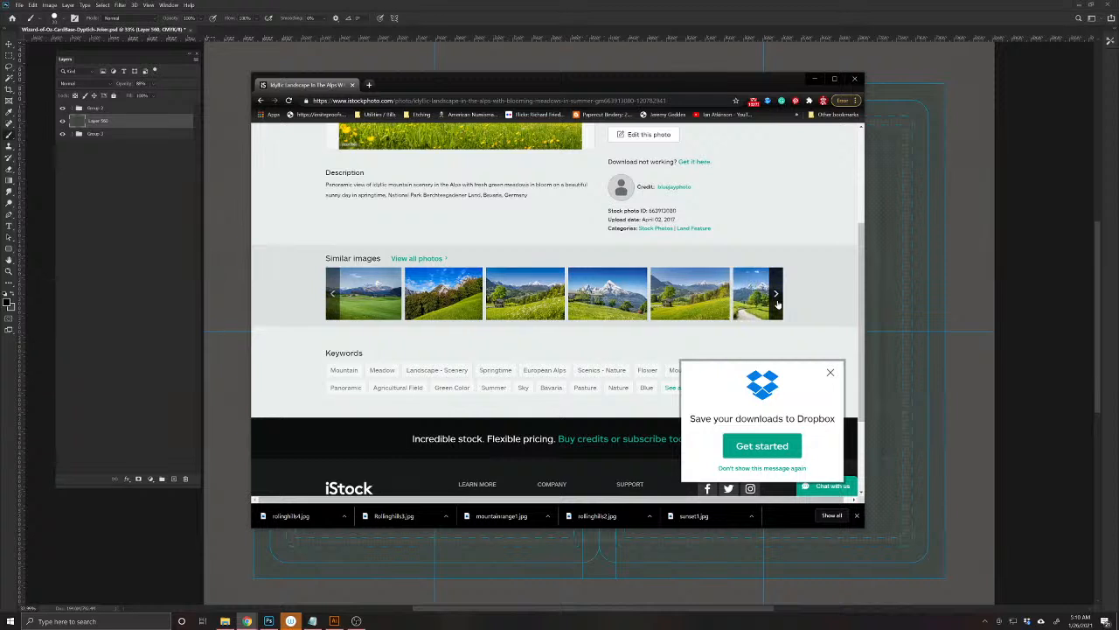
pyautogui.click(778, 299)
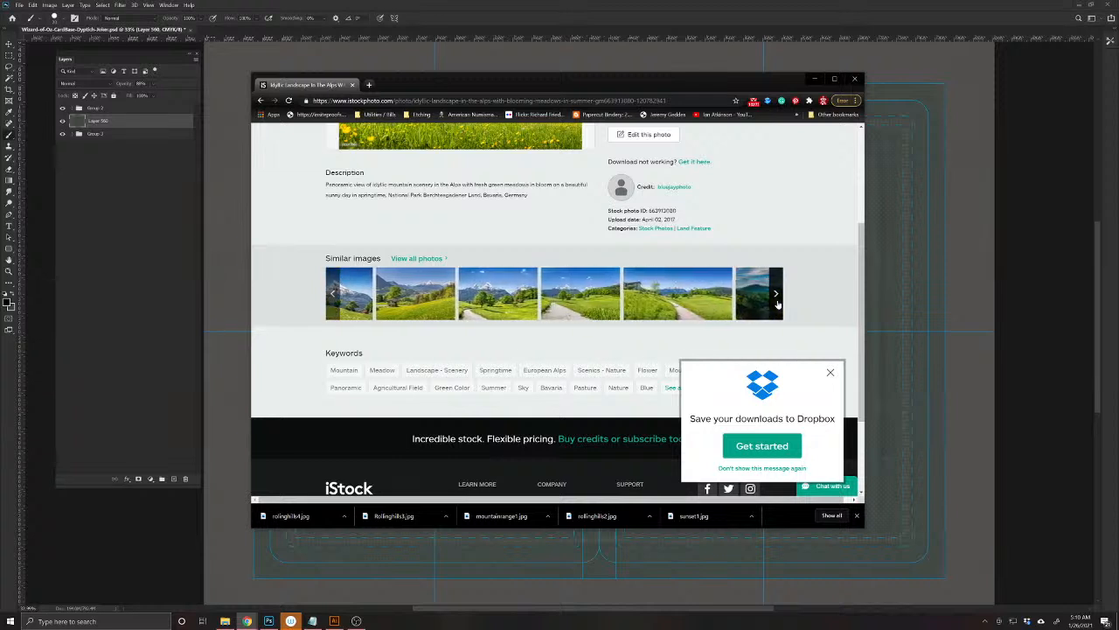
pyautogui.click(677, 293)
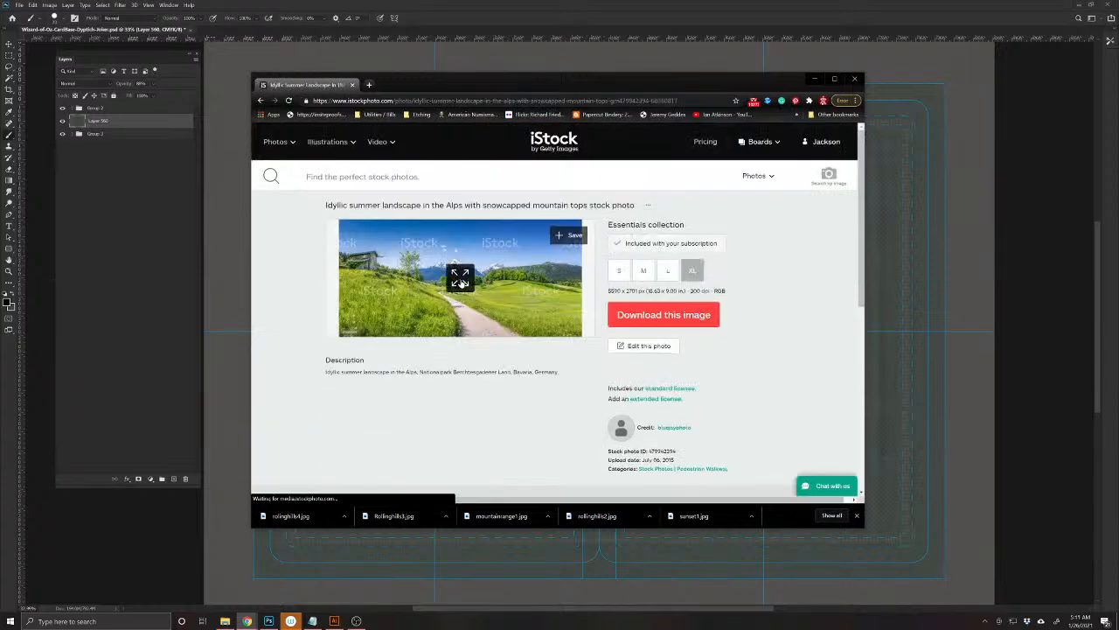
pyautogui.click(457, 278)
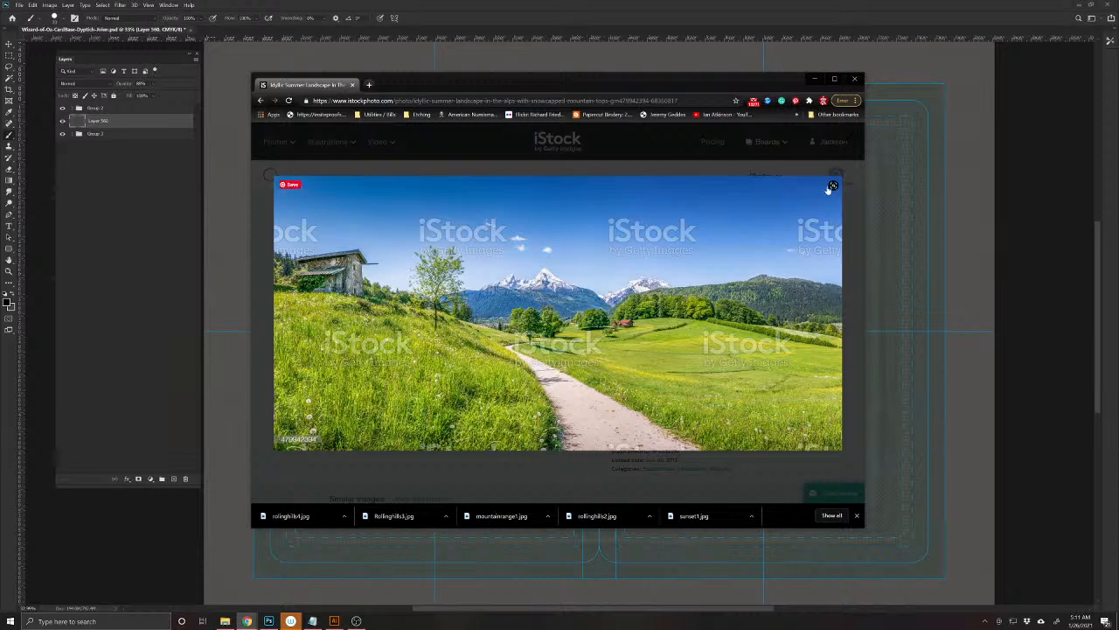
pyautogui.click(722, 174)
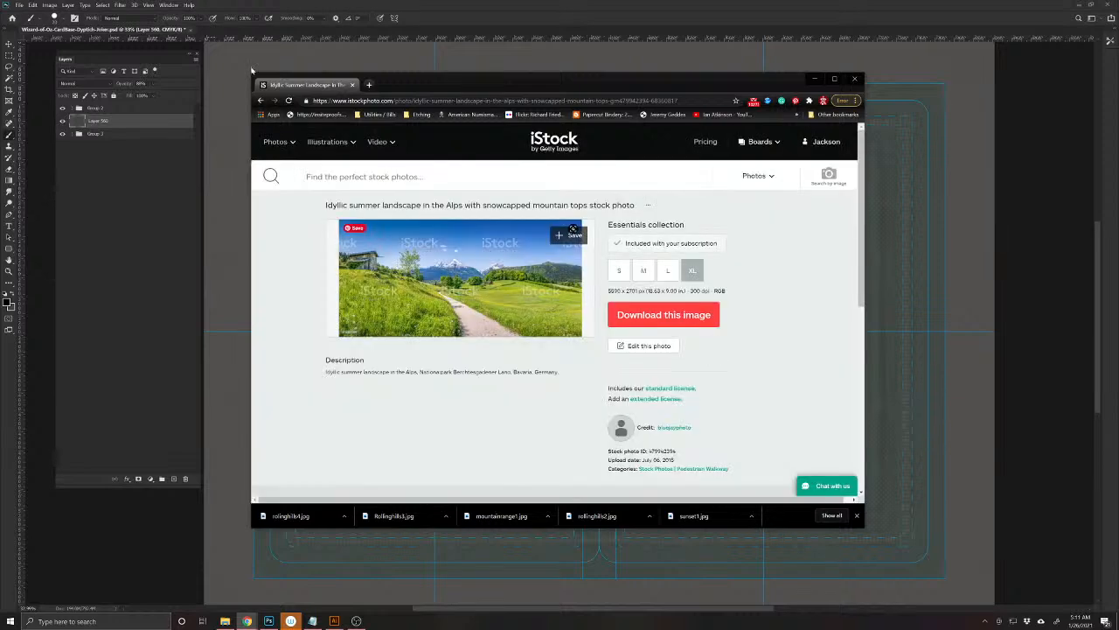
# - Return to the blooming Alps meadows photo, browse its similar images and open the Alps photo with green meadows and flowers
pyautogui.click(259, 100)
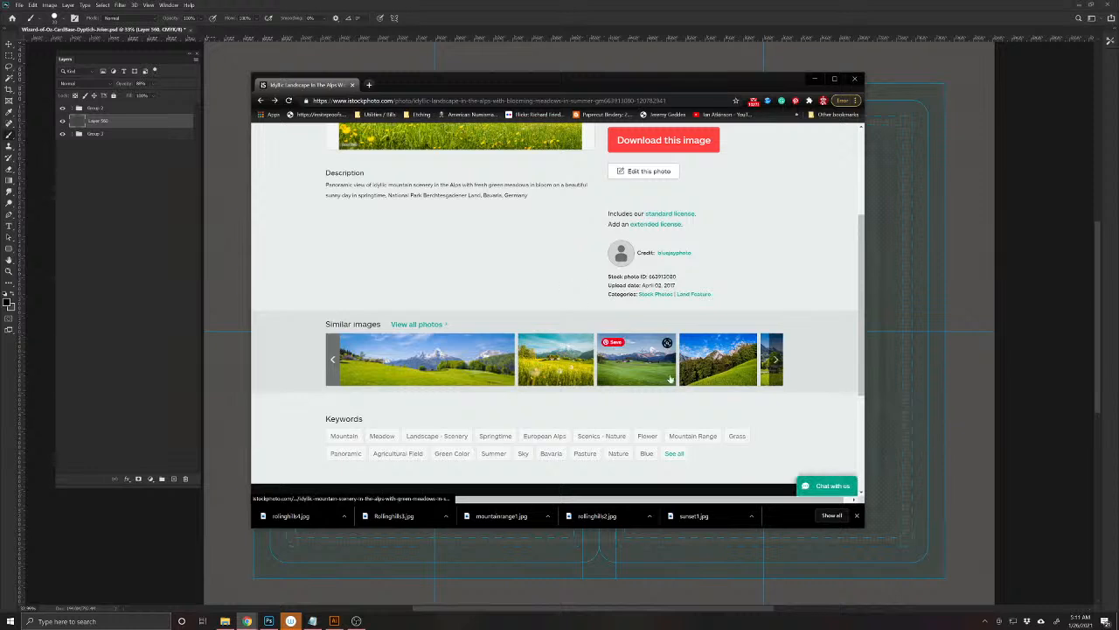
pyautogui.click(782, 365)
pyautogui.click(782, 366)
pyautogui.click(781, 366)
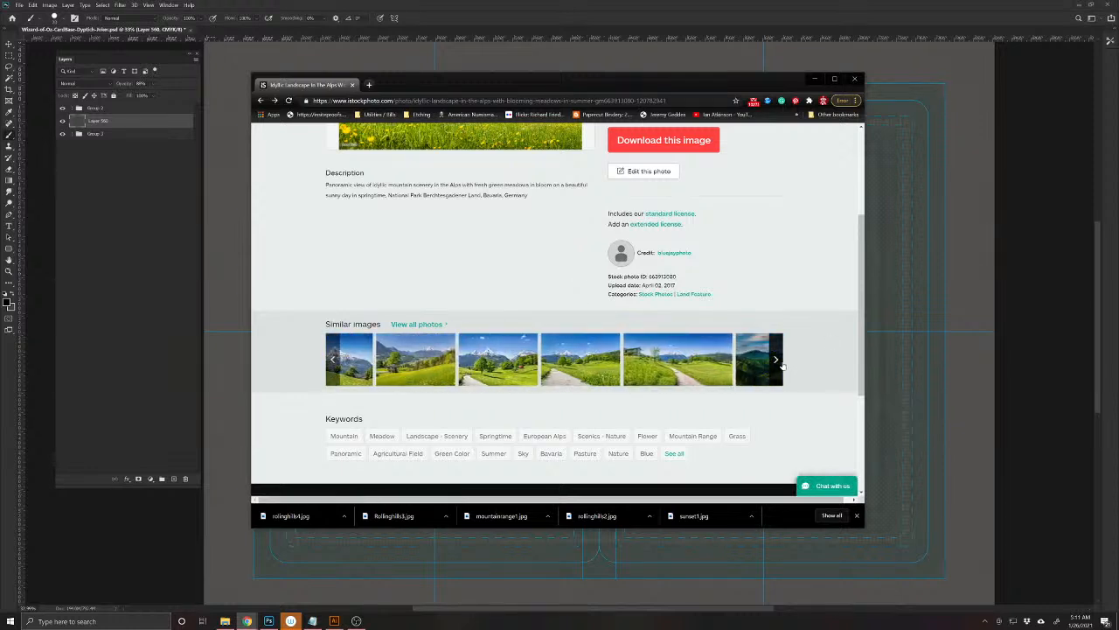
pyautogui.scroll(3, 770, 350)
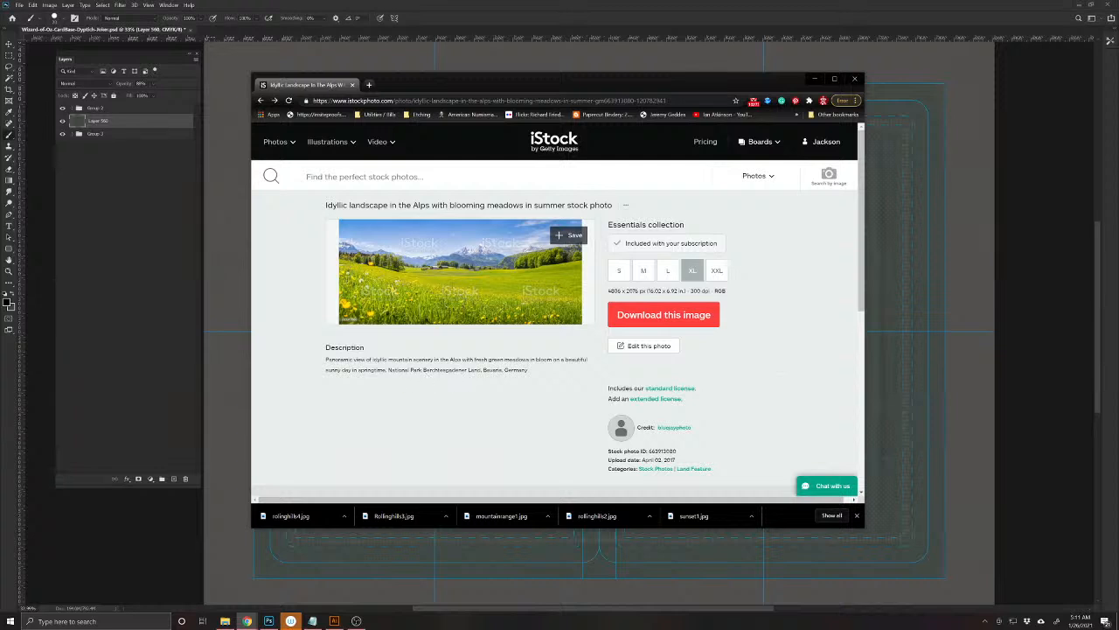
pyautogui.scroll(-5, 498, 378)
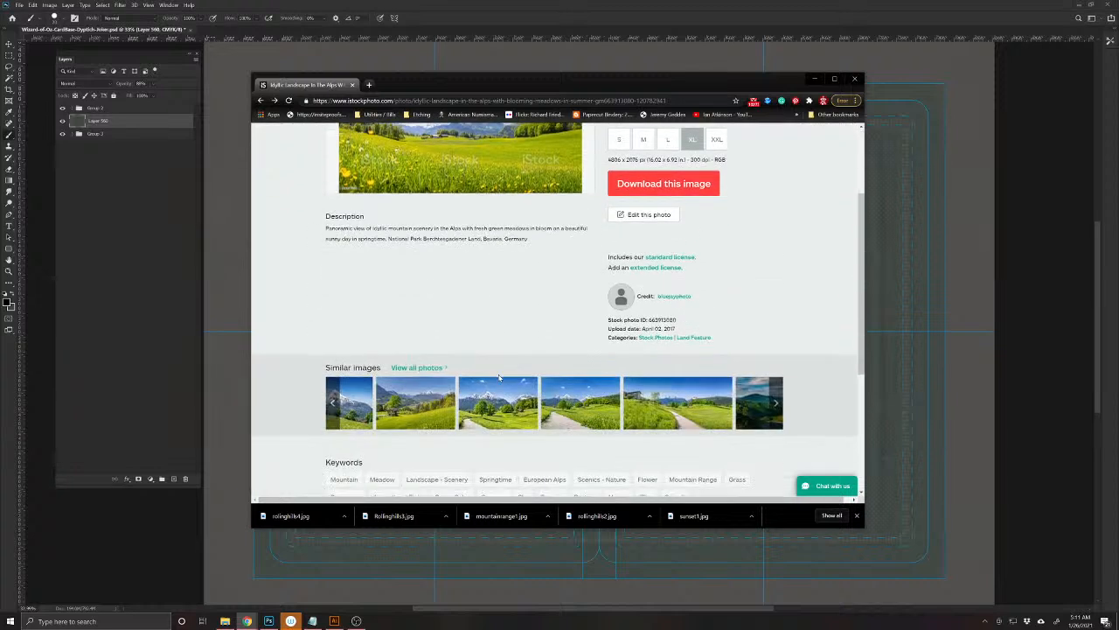
pyautogui.click(776, 316)
pyautogui.click(776, 316)
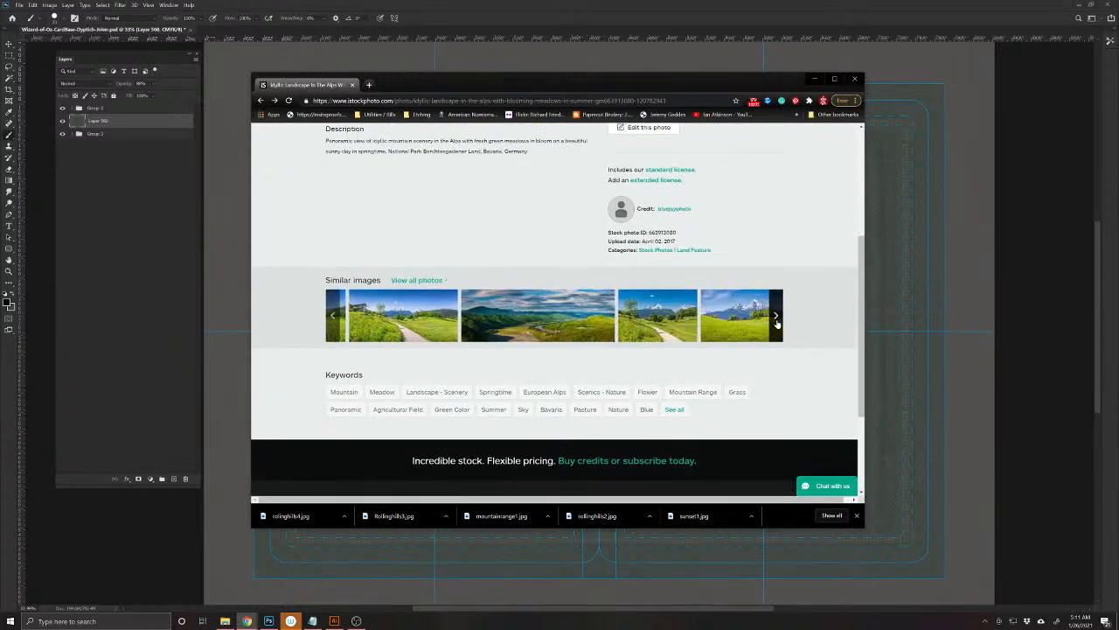
pyautogui.click(776, 316)
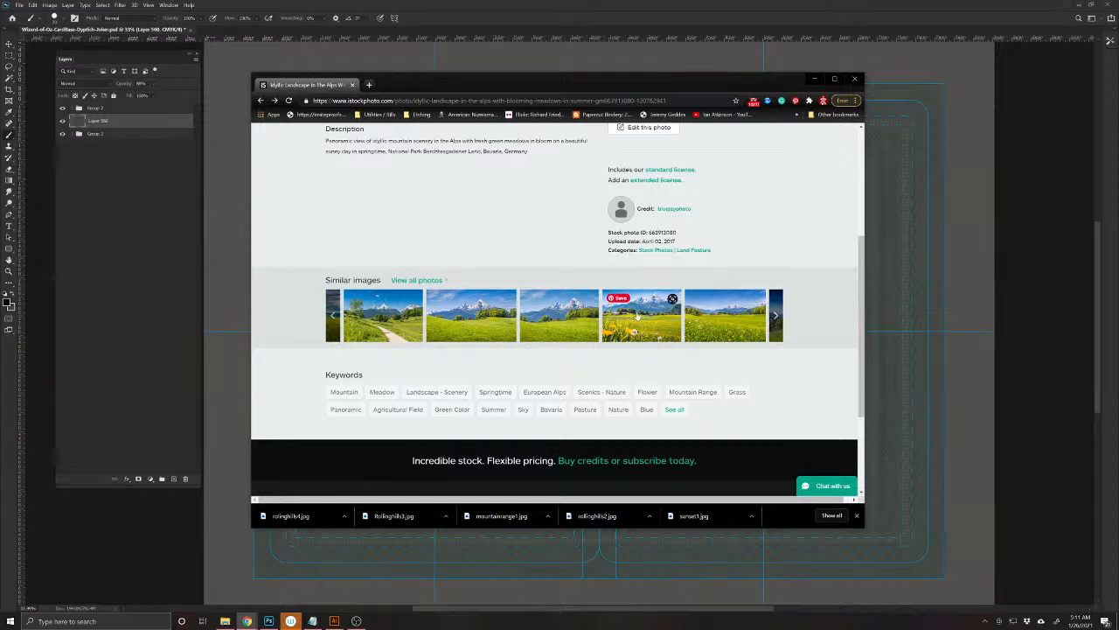
pyautogui.click(752, 324)
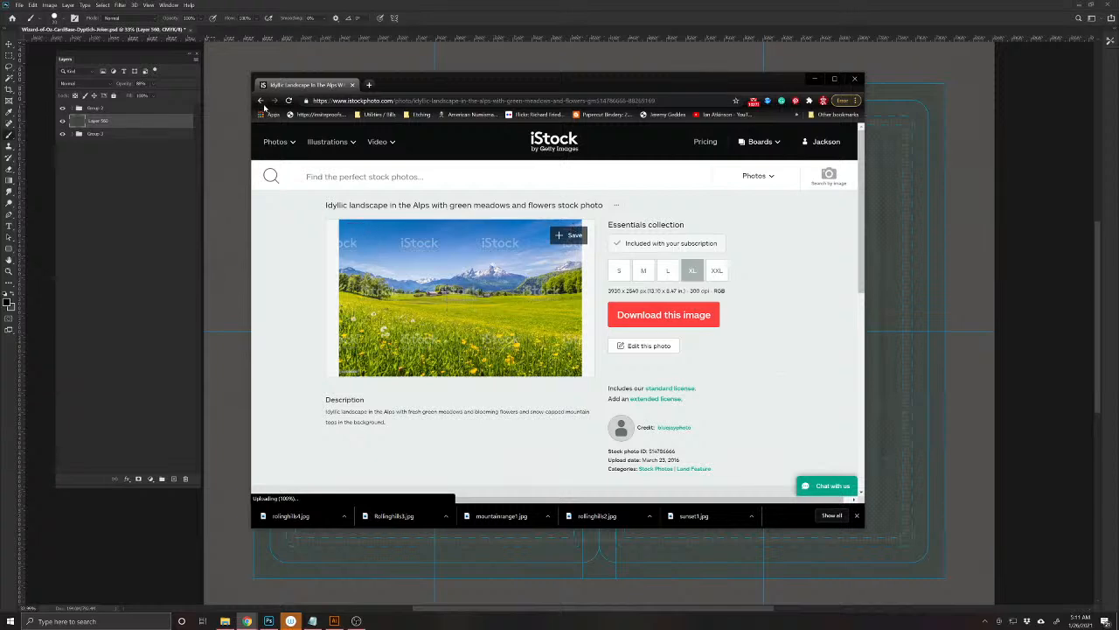
# - Go back to the similar images, open the snowcapped Alps photo with trees and a curving path, and inspect its enlarged preview
pyautogui.hotkey('alt', 'Left')
pyautogui.click(773, 330)
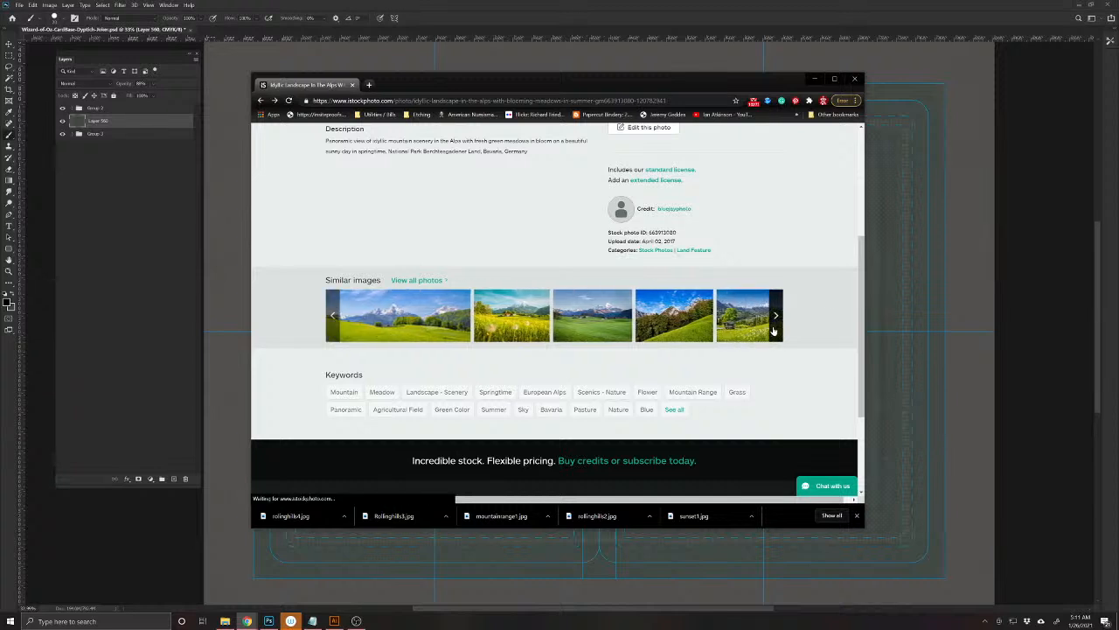
pyautogui.click(773, 330)
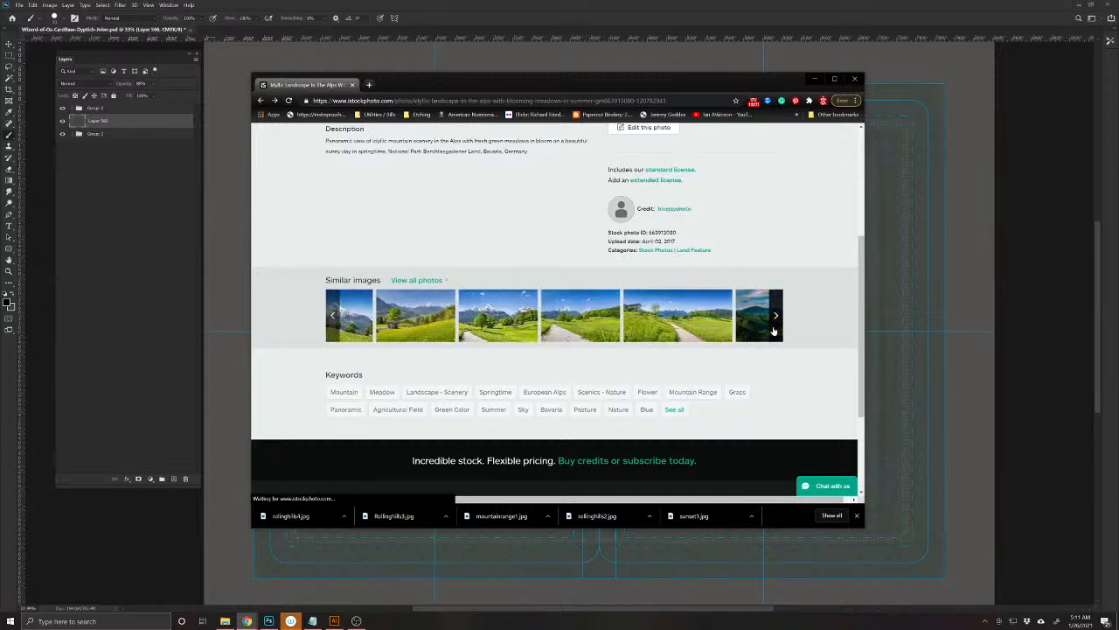
pyautogui.click(773, 330)
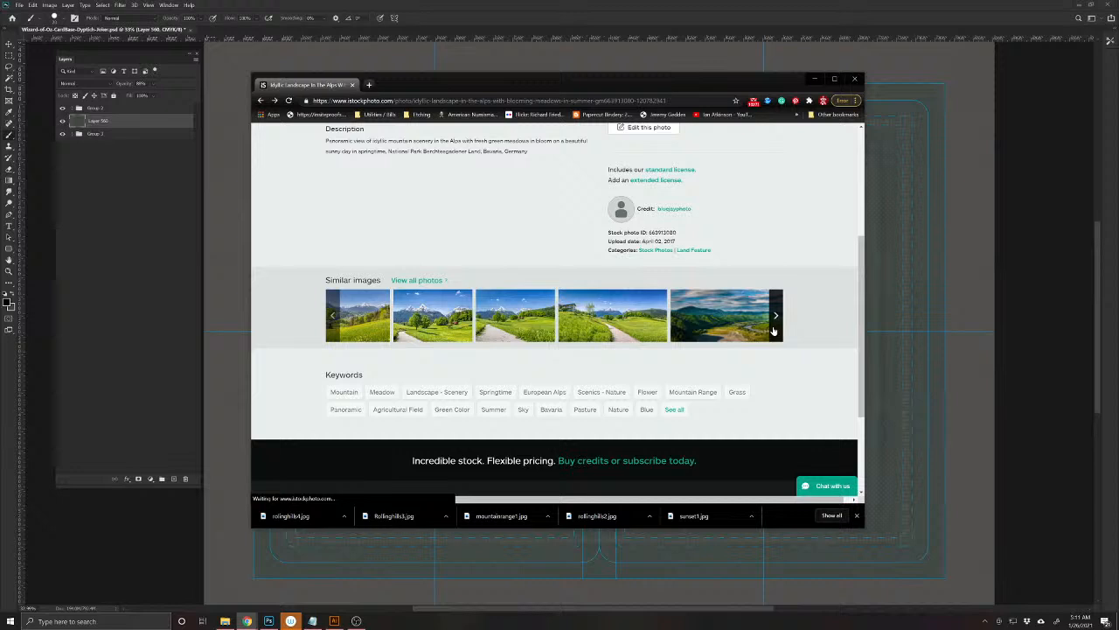
pyautogui.click(336, 315)
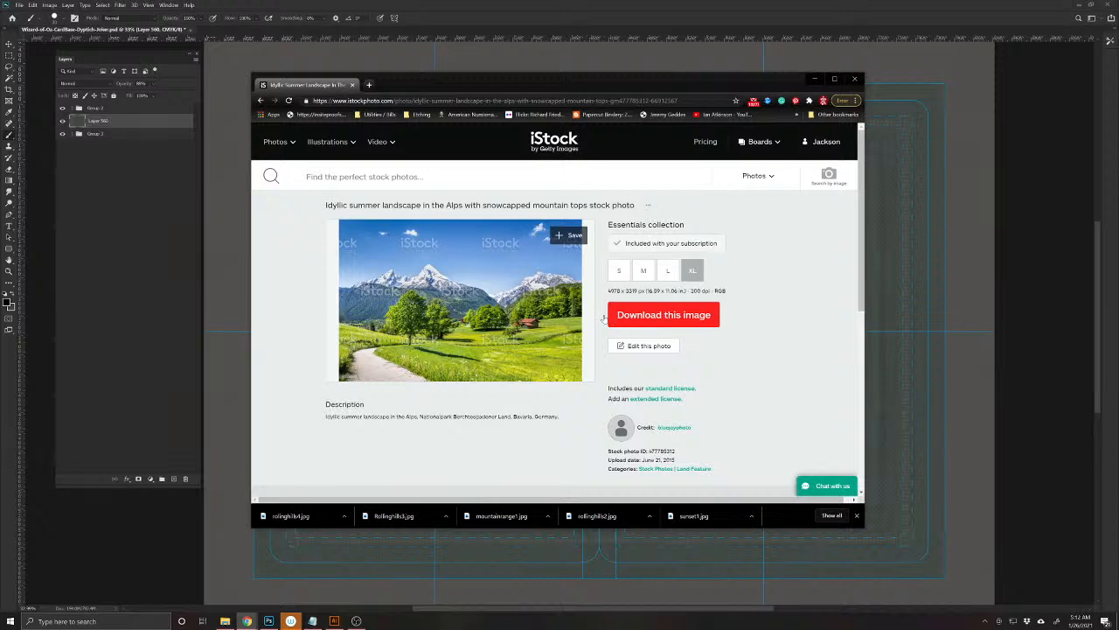
pyautogui.click(458, 300)
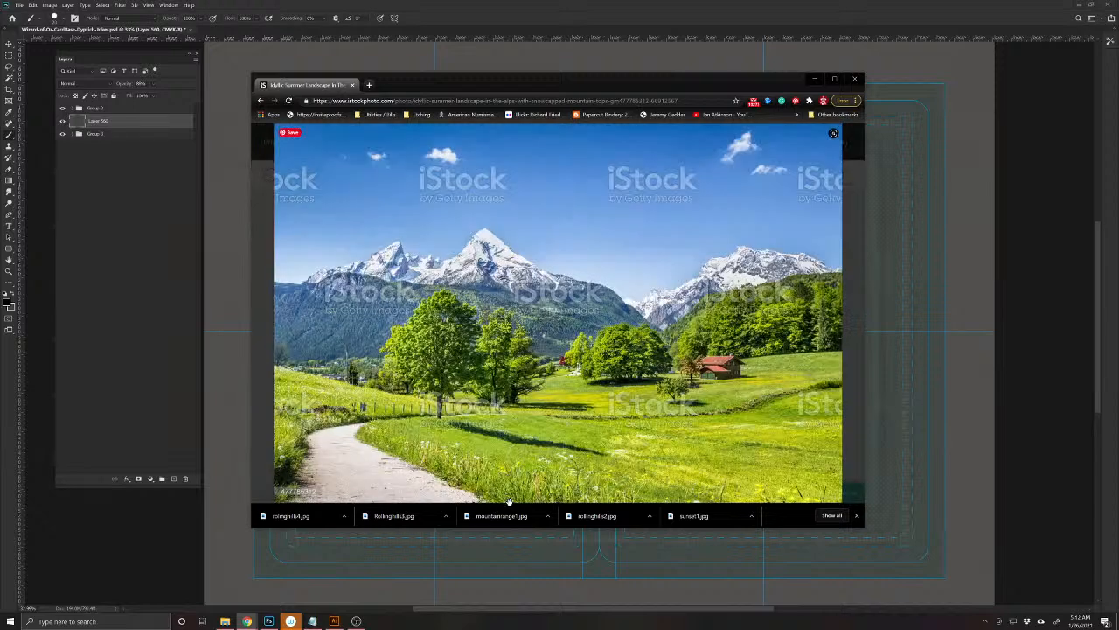
pyautogui.click(424, 154)
# - Search the stock photos for "sunset" and look through the results
pyautogui.click(425, 176)
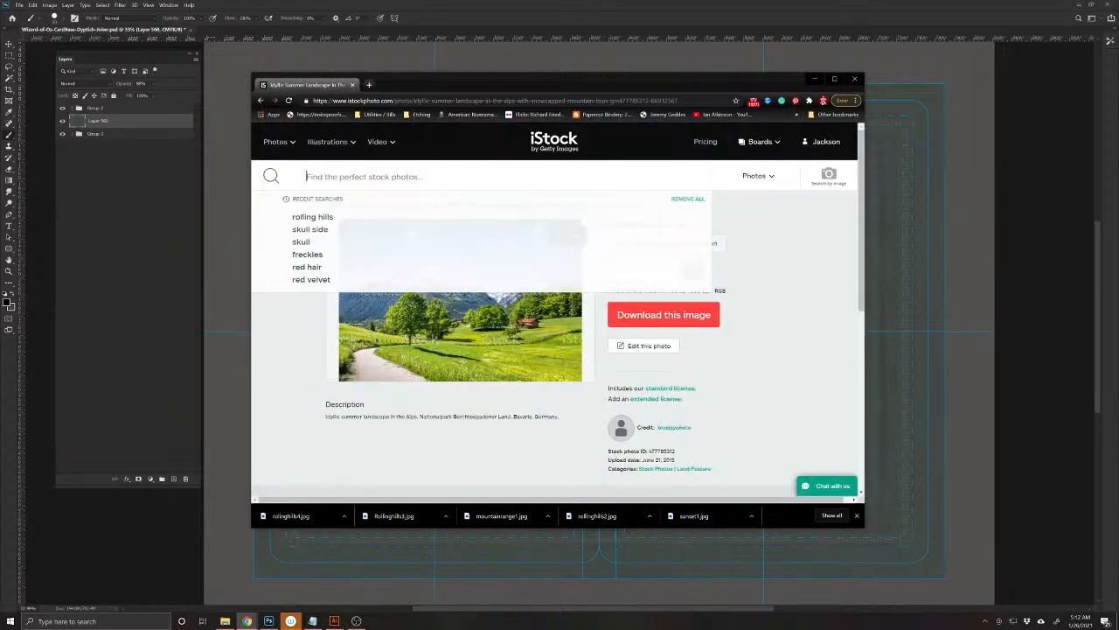
pyautogui.write('sunset')
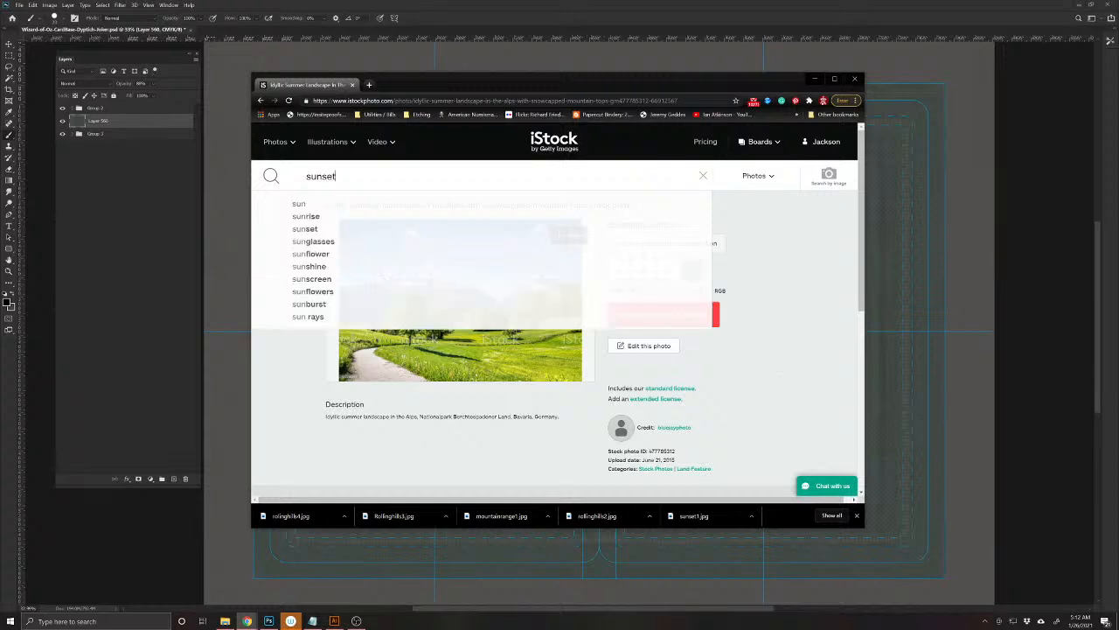
pyautogui.press('Return')
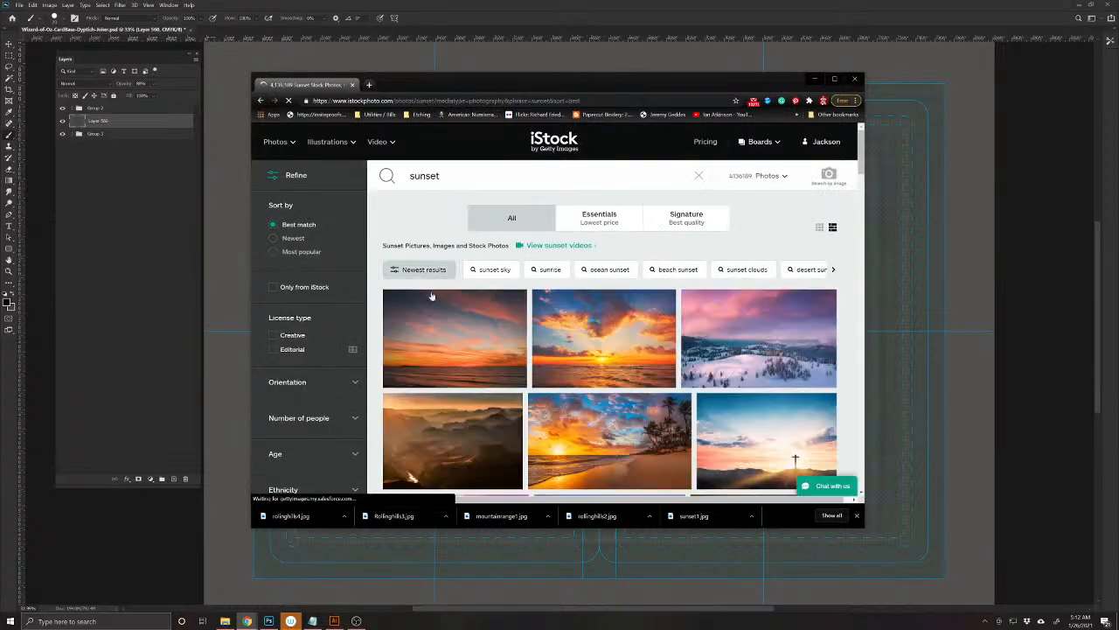
pyautogui.scroll(-2, 464, 339)
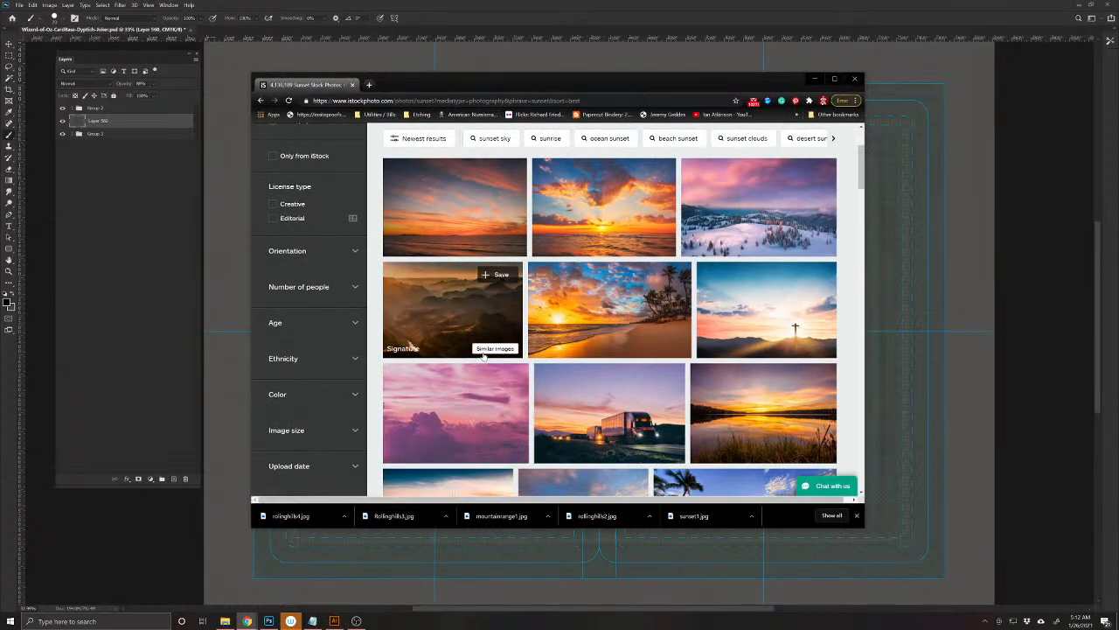
pyautogui.scroll(-2, 487, 342)
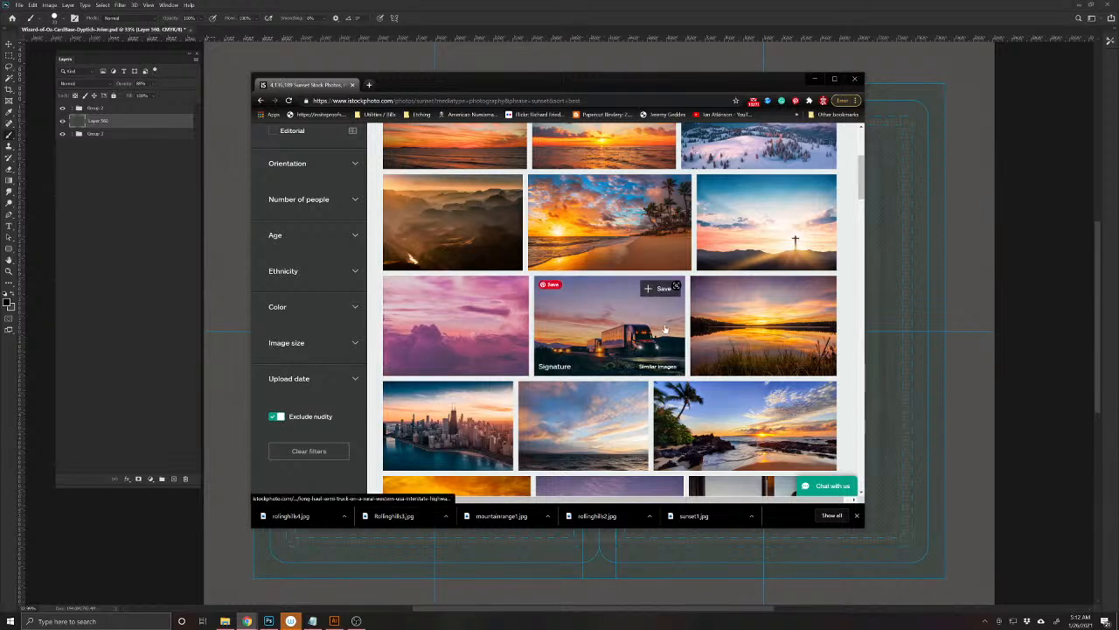
pyautogui.scroll(-1, 713, 387)
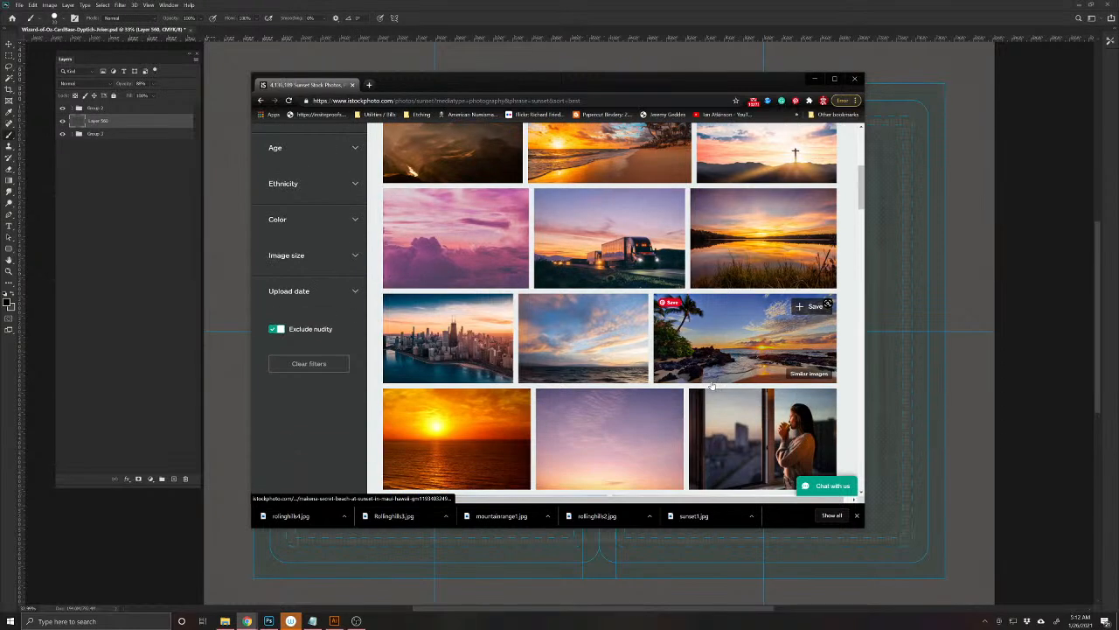
pyautogui.scroll(1, 713, 387)
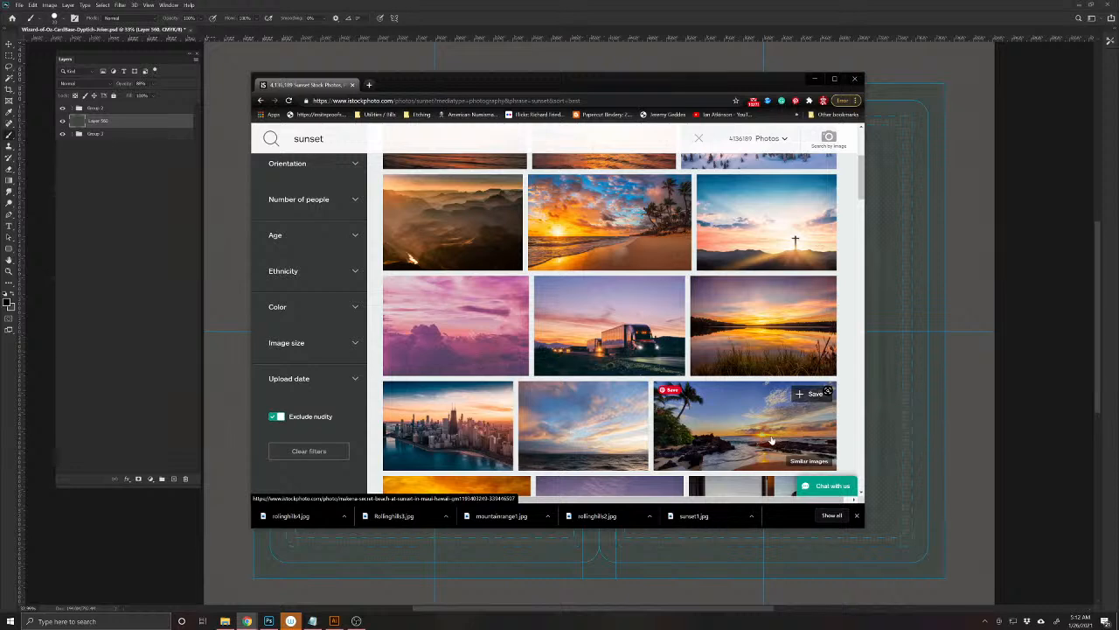
pyautogui.scroll(-2, 742, 401)
pyautogui.scroll(1, 756, 354)
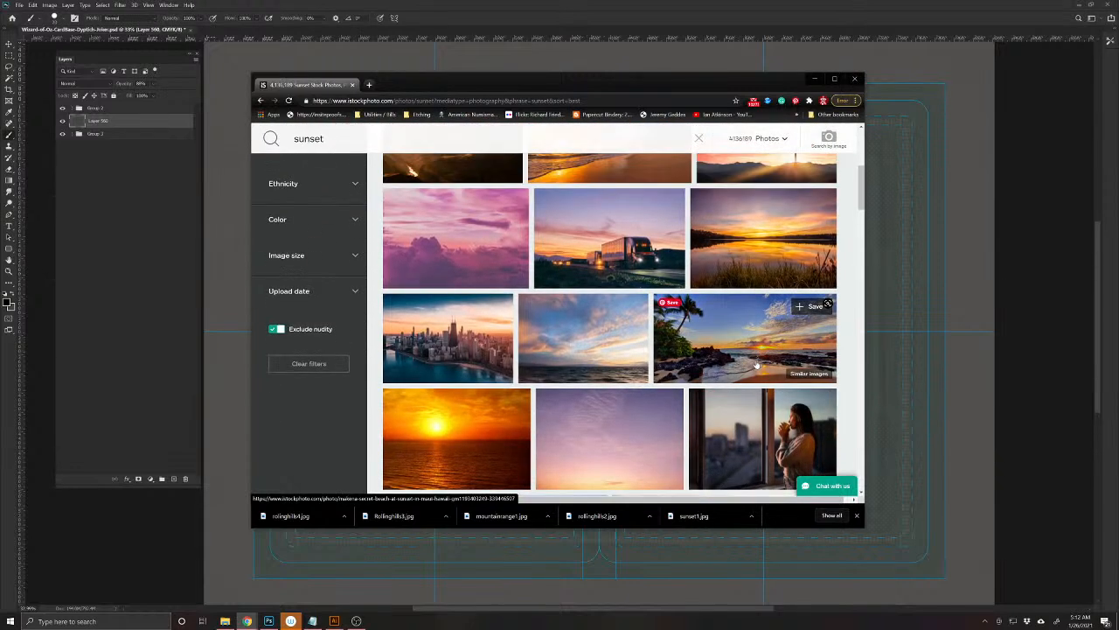
# - Open the Makena Secret Beach at sunset photo and inspect its enlarged preview
pyautogui.click(757, 354)
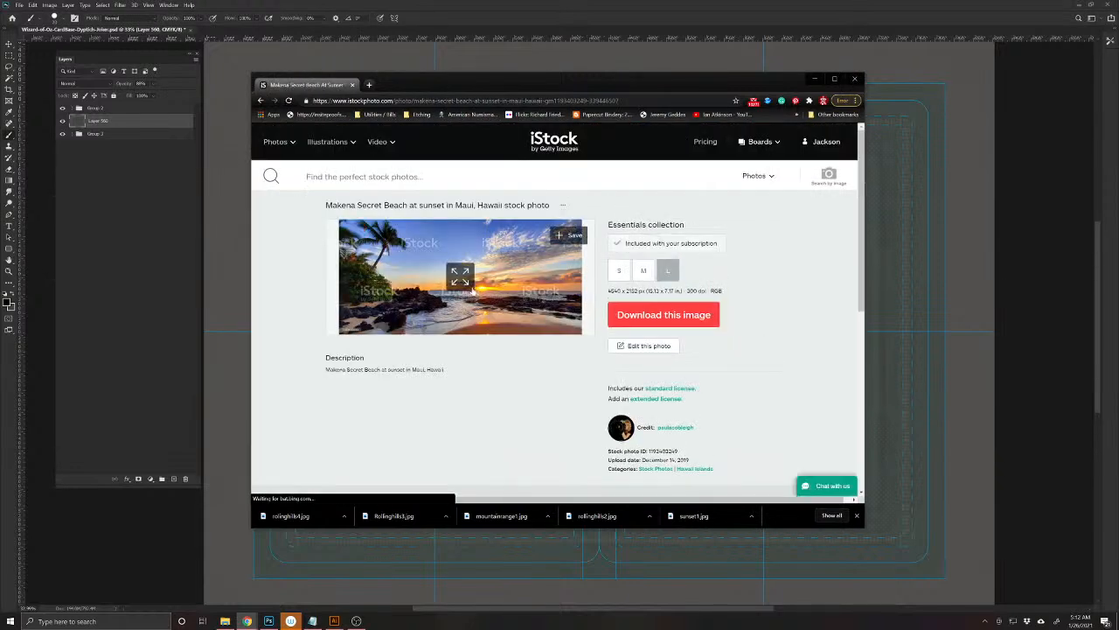
pyautogui.click(458, 272)
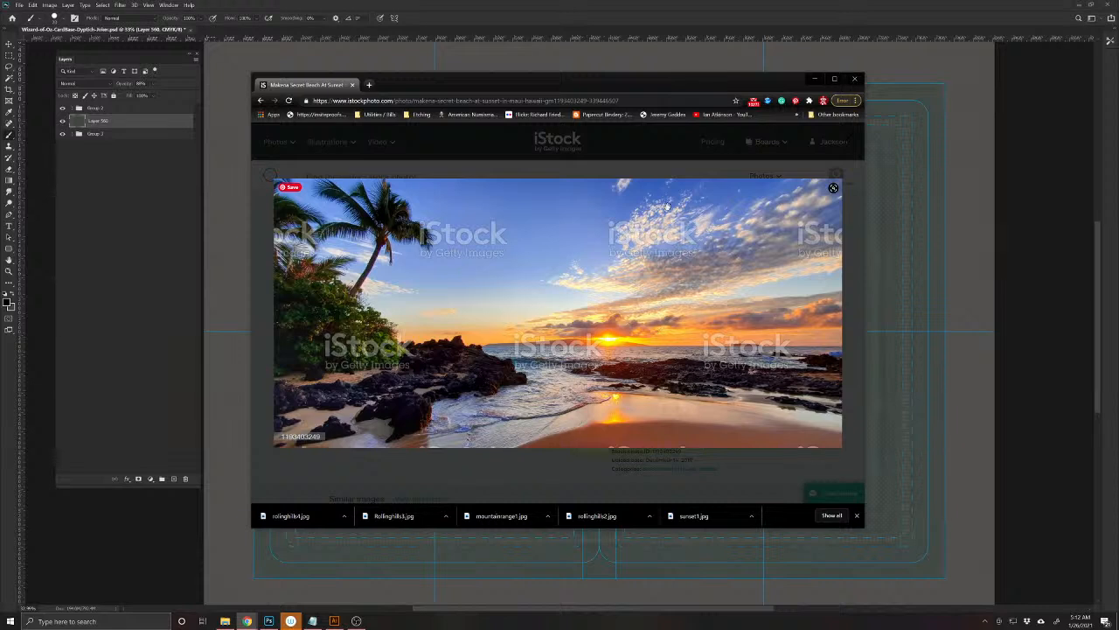
pyautogui.click(570, 482)
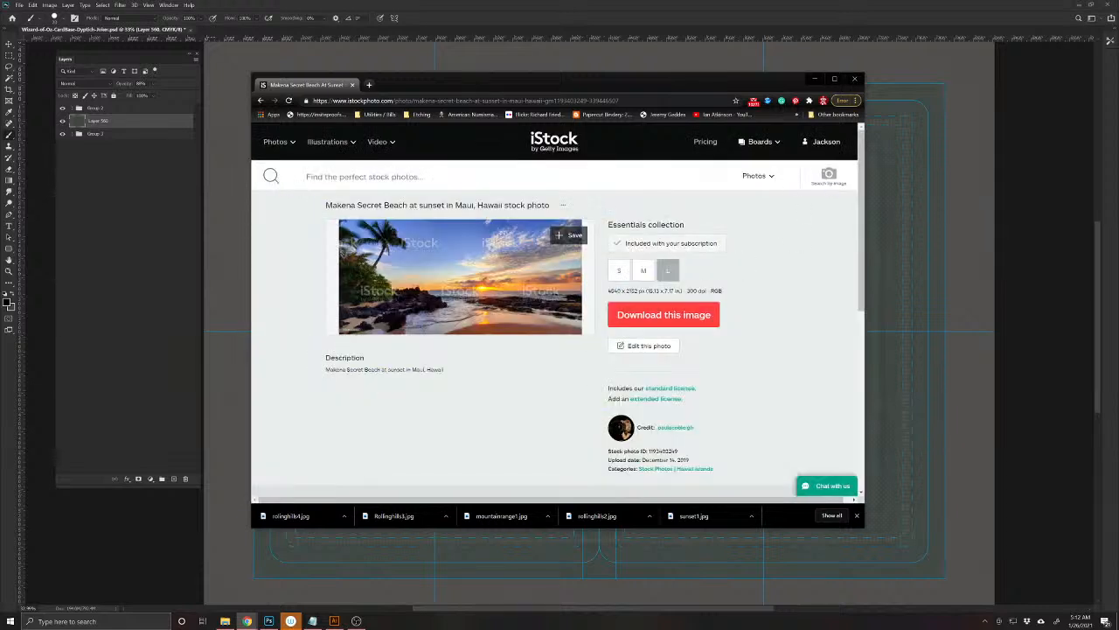
# - Download the Makena Secret Beach photo in size L and save it as sunset2 in the JokerPics folder
pyautogui.click(621, 321)
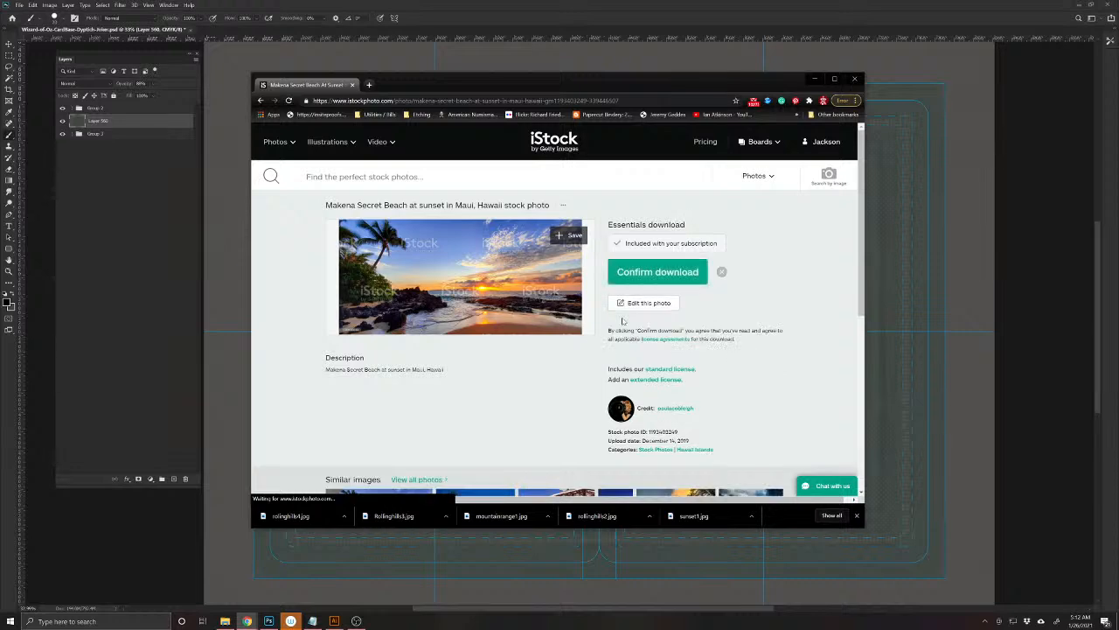
pyautogui.click(633, 275)
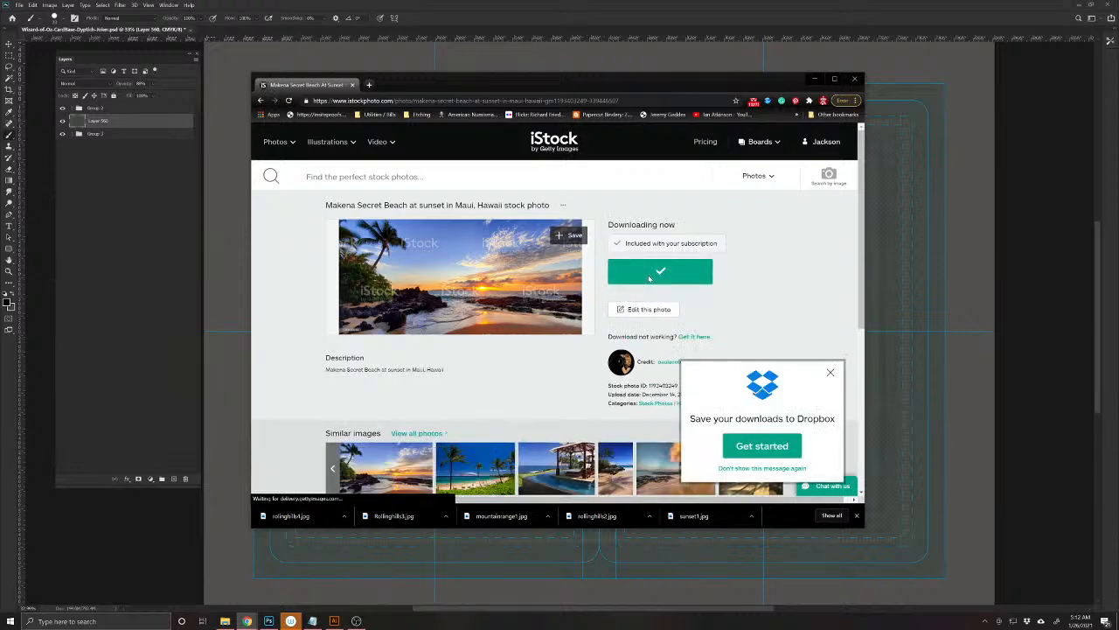
pyautogui.write('sunset')
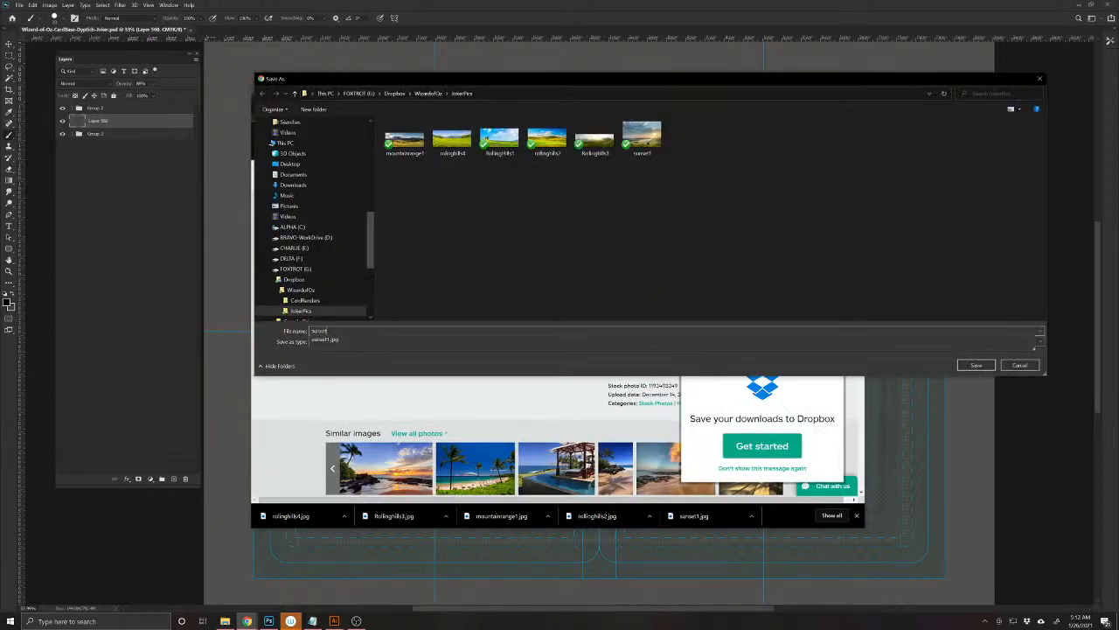
pyautogui.write('2')
pyautogui.press('Return')
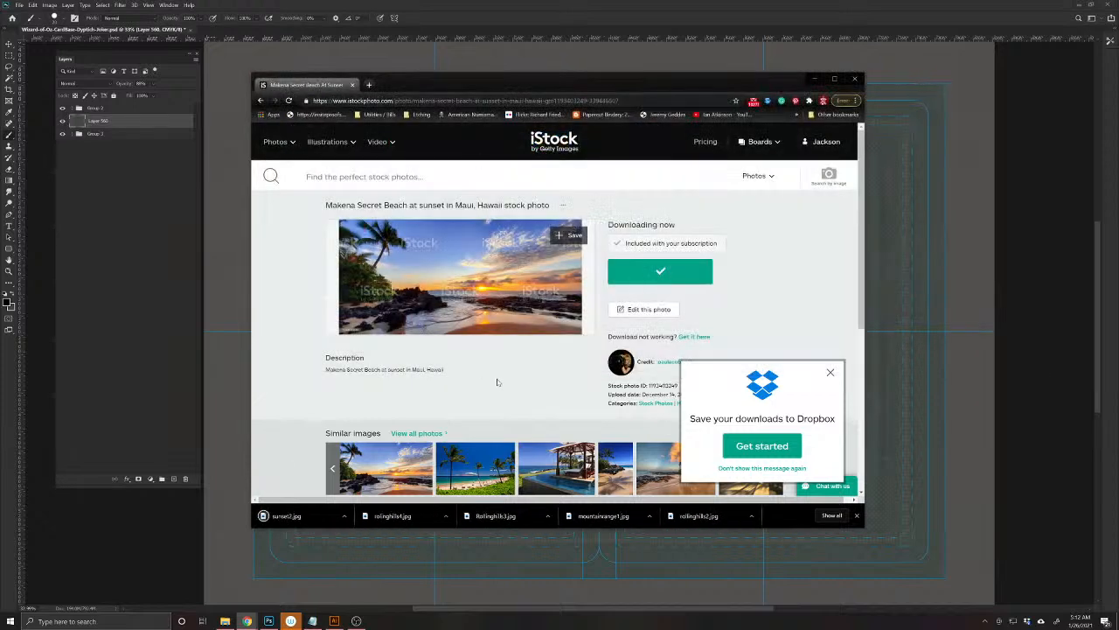
# - Return to the "sunset" search results and look through more of the photos
pyautogui.hotkey('alt', 'Left')
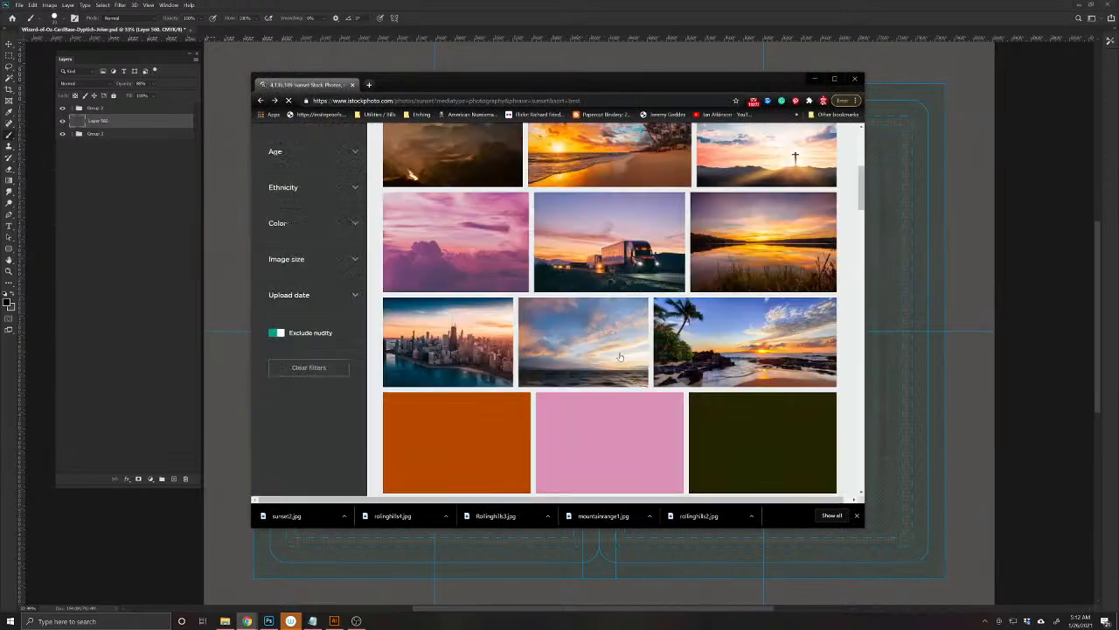
pyautogui.scroll(-5, 619, 357)
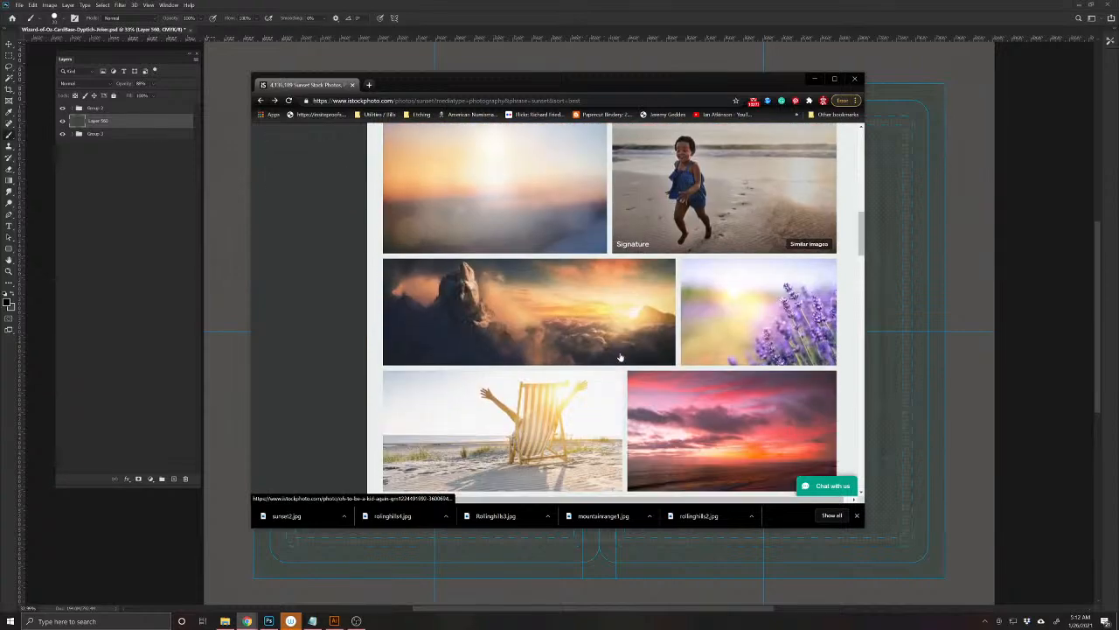
pyautogui.scroll(-8, 620, 357)
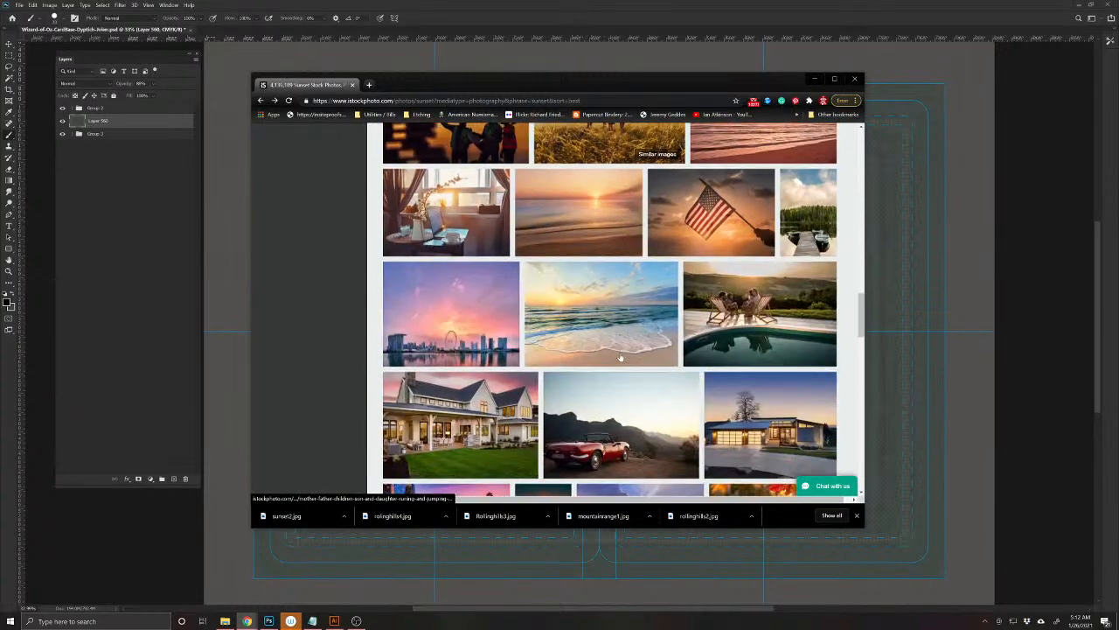
pyautogui.scroll(10, 619, 356)
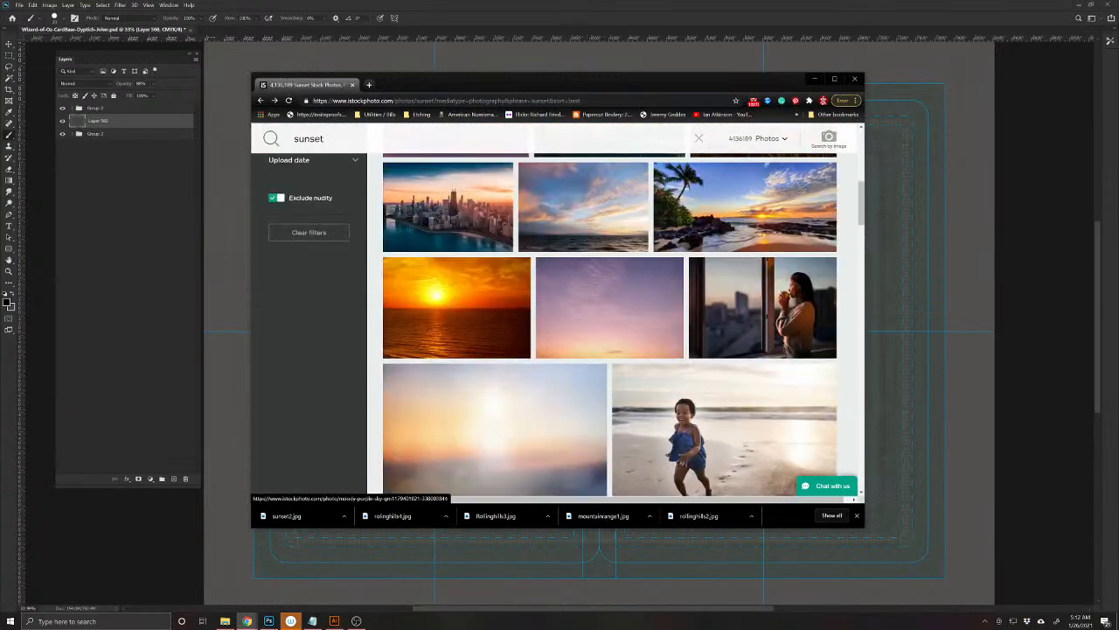
# - Search the stock photos for "sunset mountains" and look through the results
pyautogui.click(325, 138)
pyautogui.write('mount')
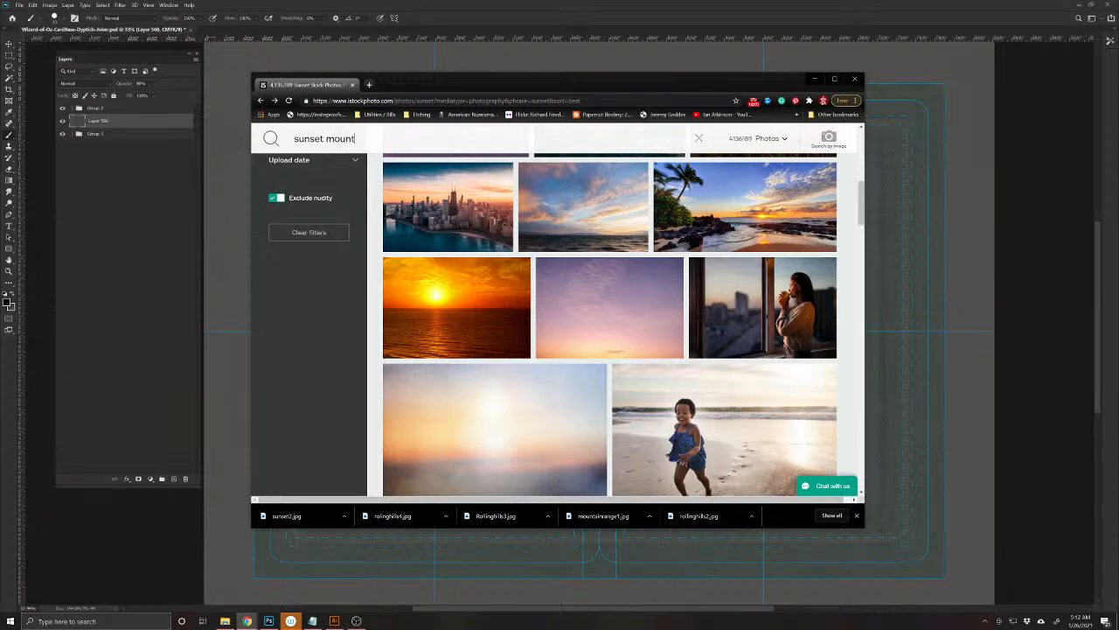
pyautogui.write('ains')
pyautogui.press('Return')
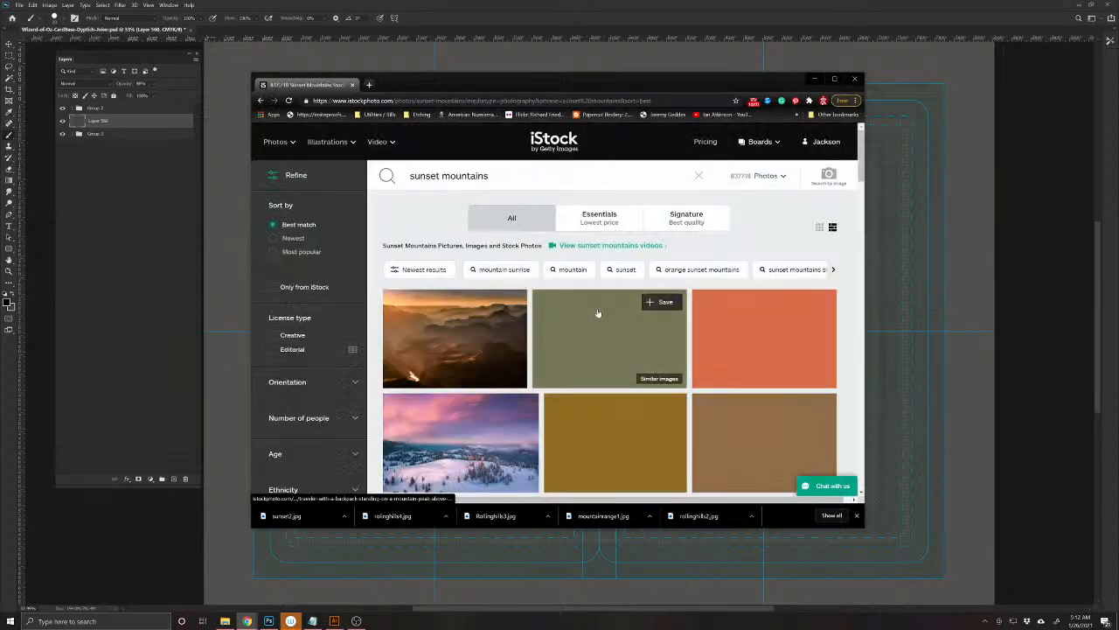
pyautogui.scroll(-3, 604, 334)
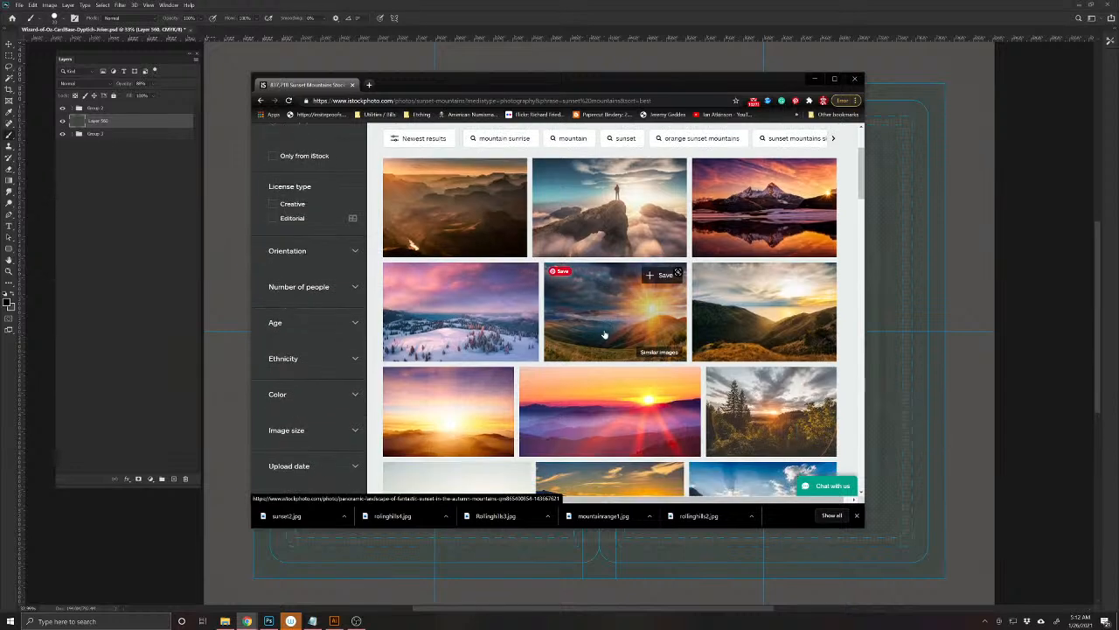
pyautogui.scroll(-2, 603, 335)
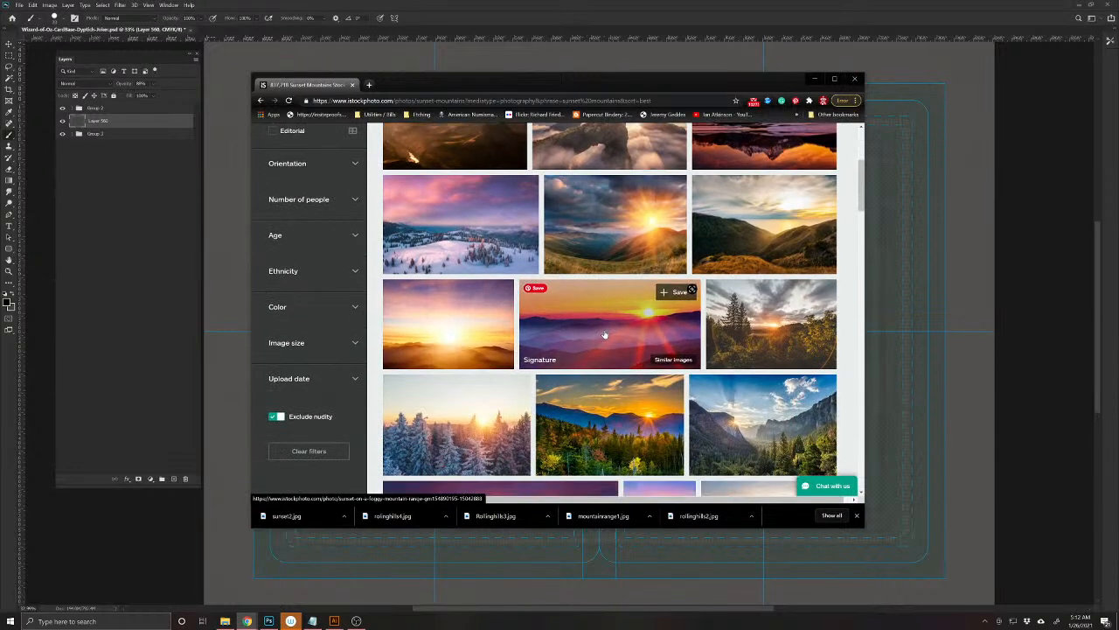
pyautogui.scroll(-3, 604, 334)
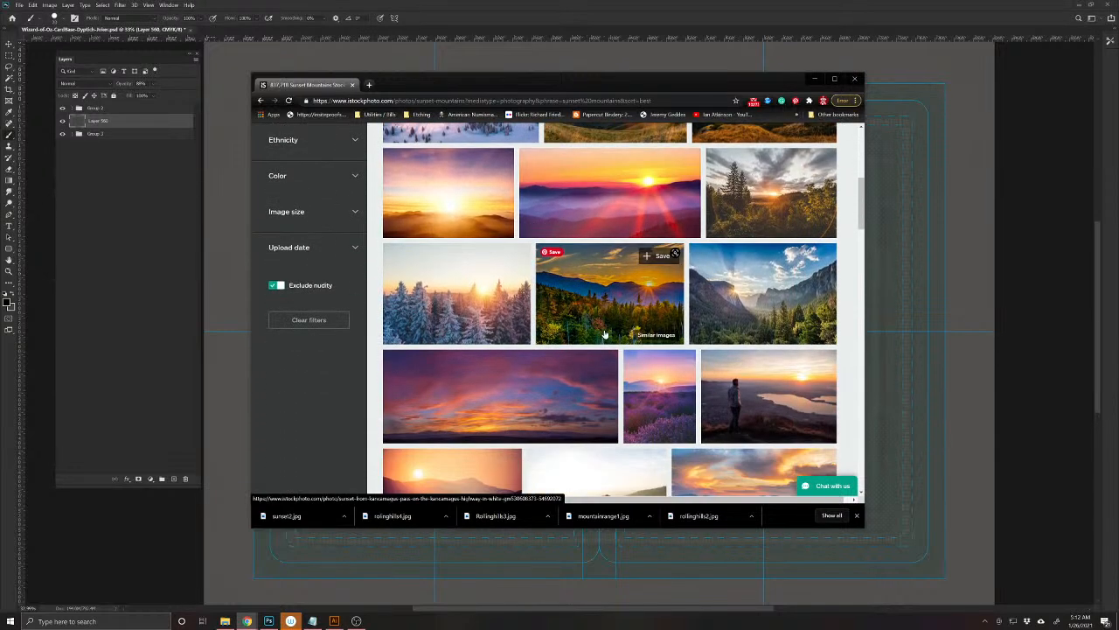
pyautogui.scroll(-3, 559, 372)
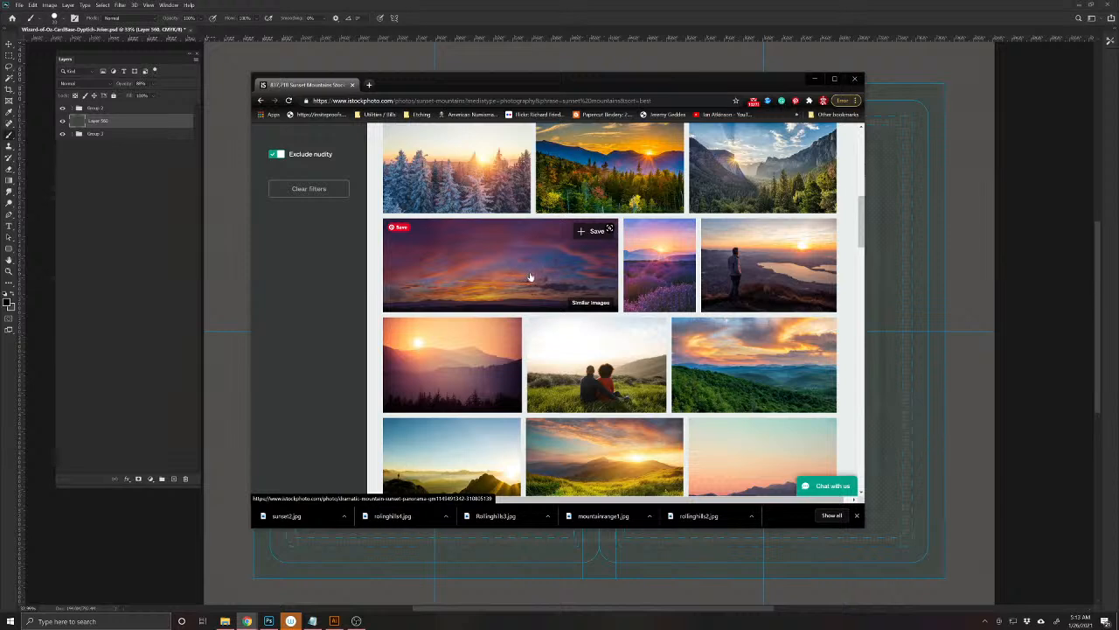
pyautogui.scroll(-2, 530, 278)
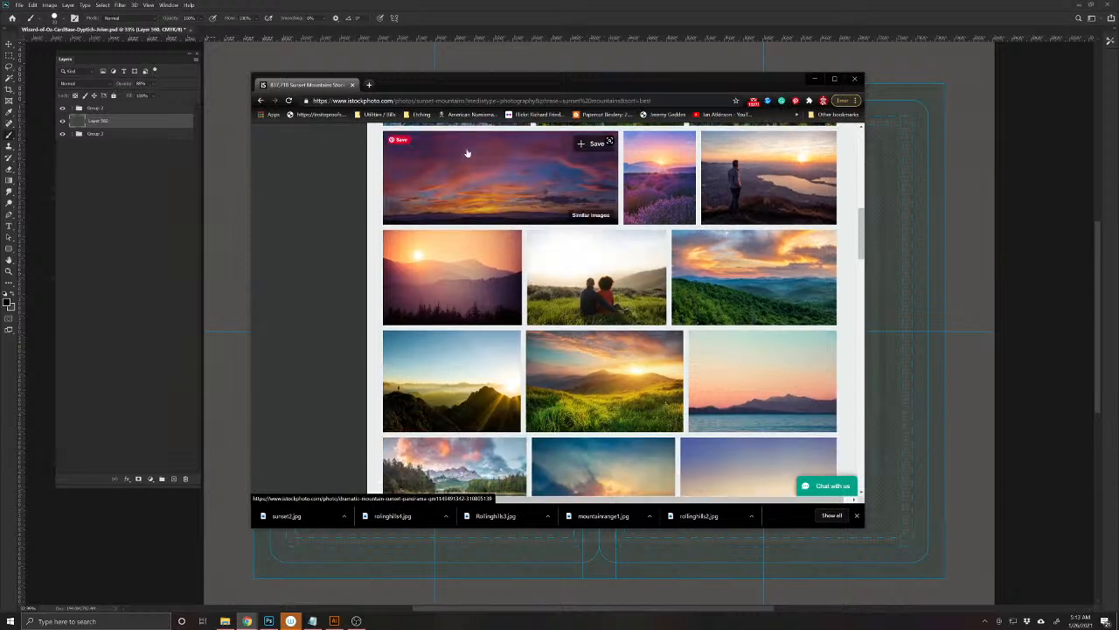
# - Open the Mountain landscape photo with the grassy valley and low sun, and inspect its enlarged preview
pyautogui.click(635, 381)
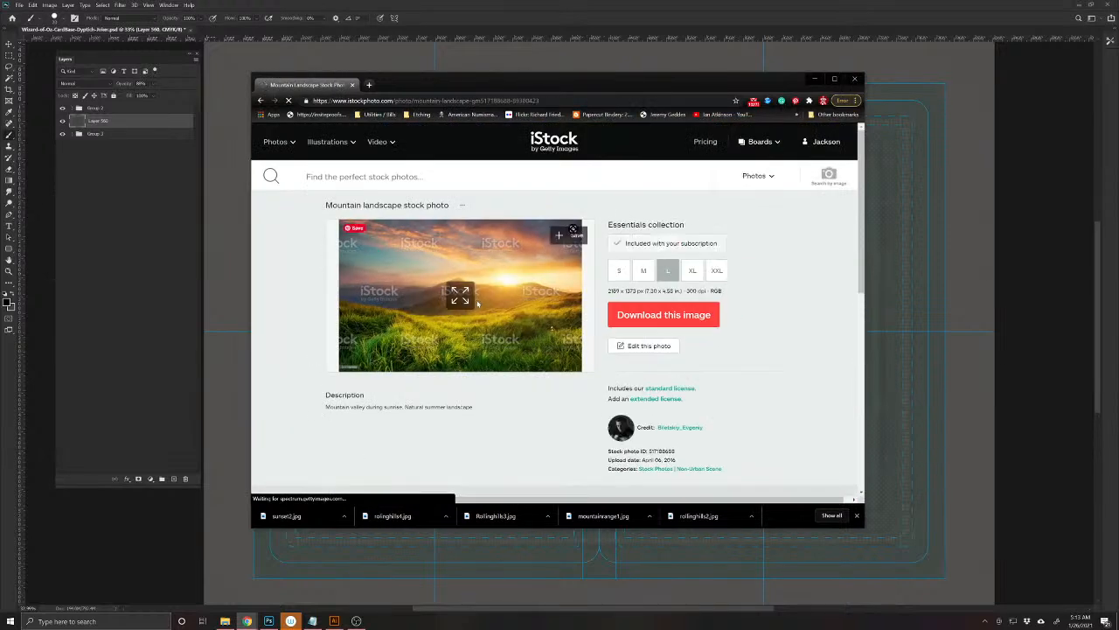
pyautogui.click(461, 295)
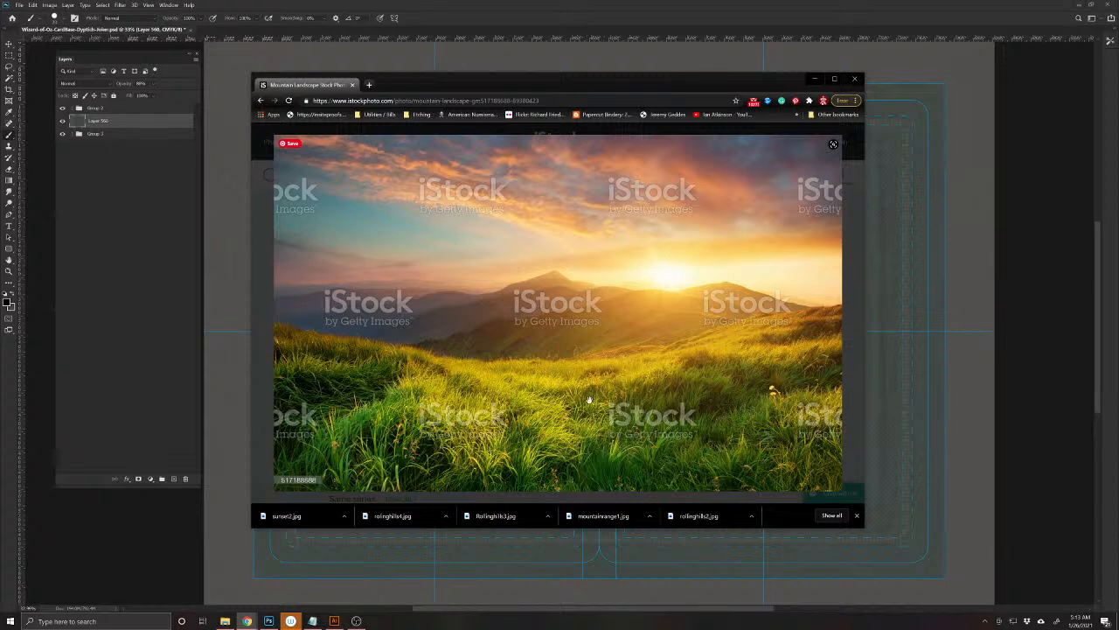
pyautogui.click(859, 227)
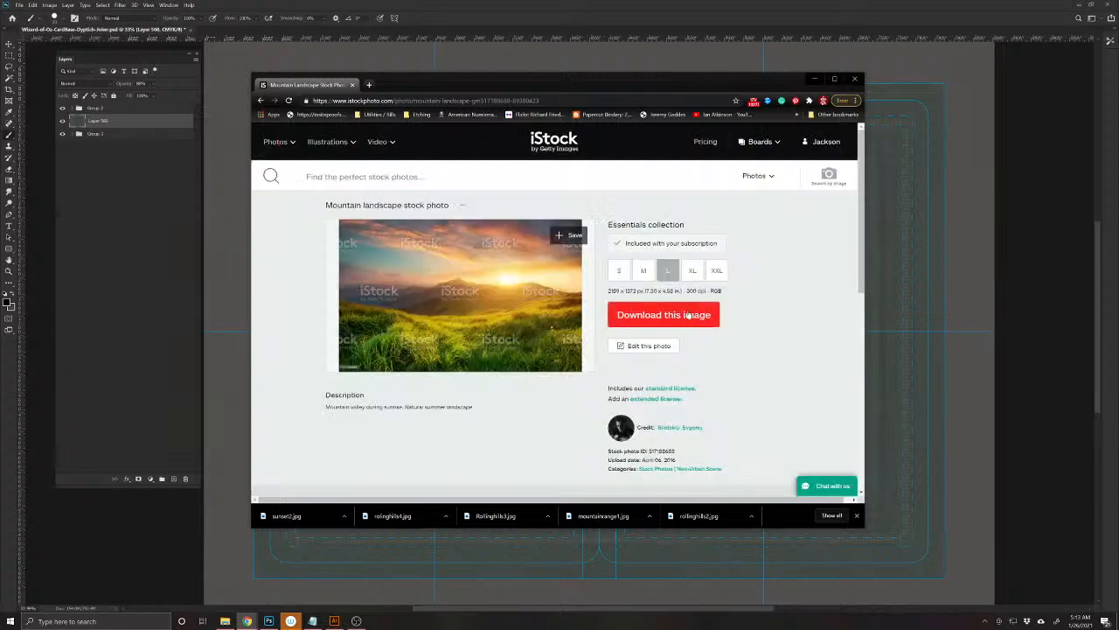
# - Download the Mountain landscape photo and save it as sunset3 in the JokerPics folder
pyautogui.click(717, 270)
pyautogui.click(669, 315)
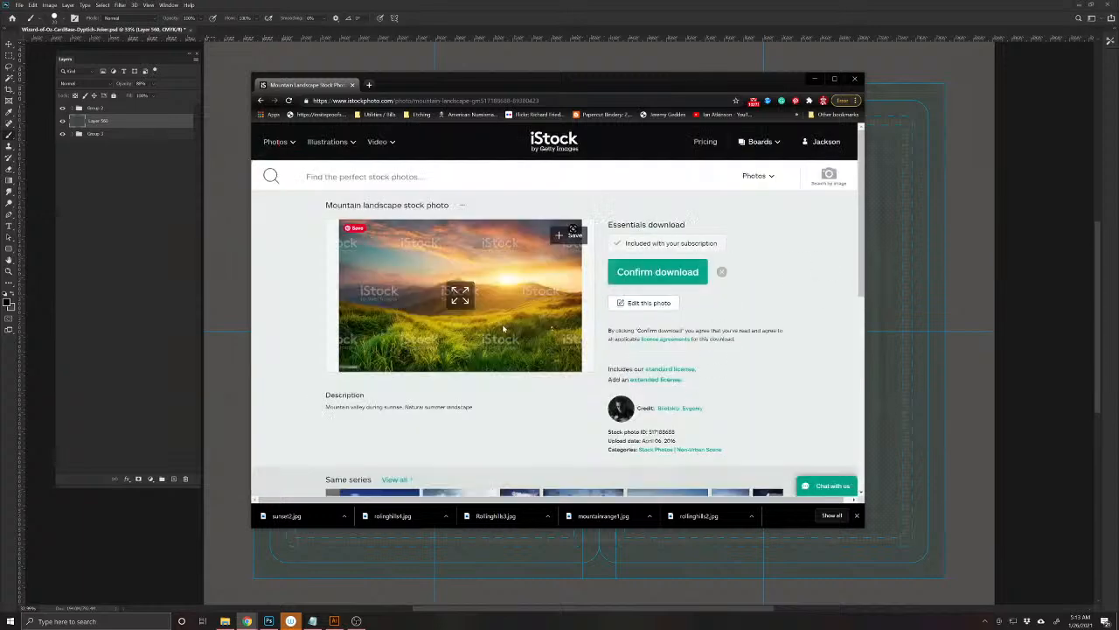
pyautogui.click(629, 274)
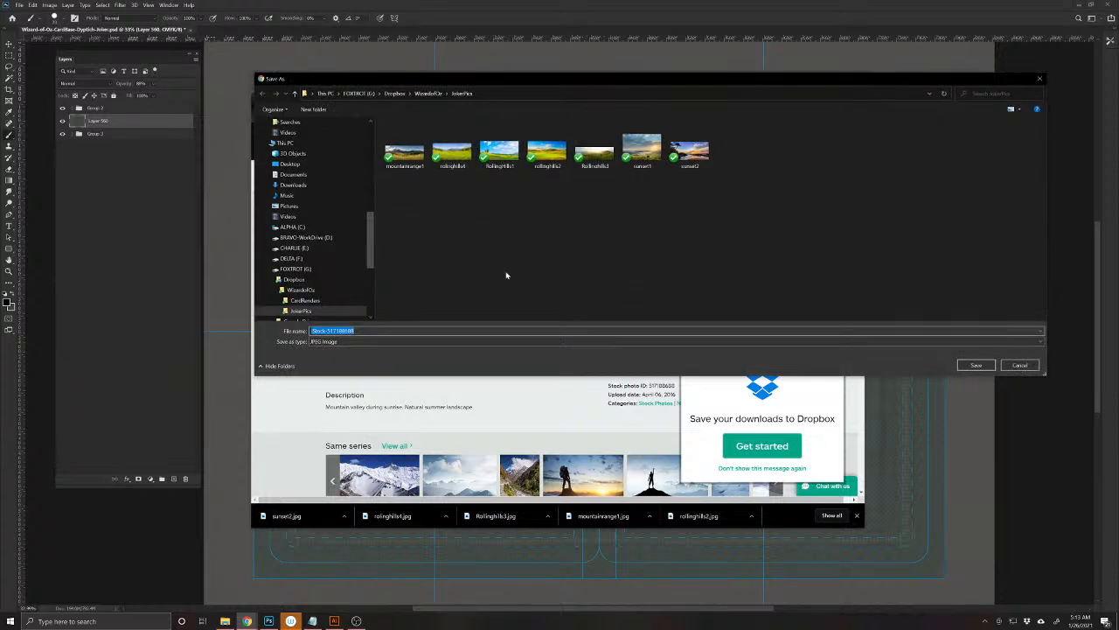
pyautogui.write('s')
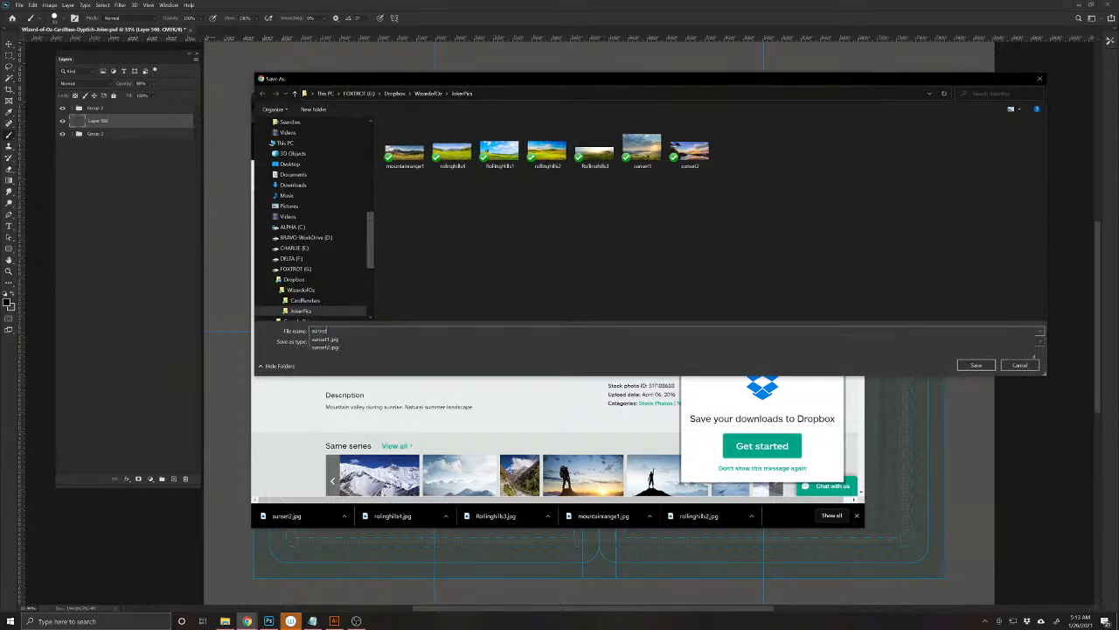
pyautogui.write('unset3')
pyautogui.press('Return')
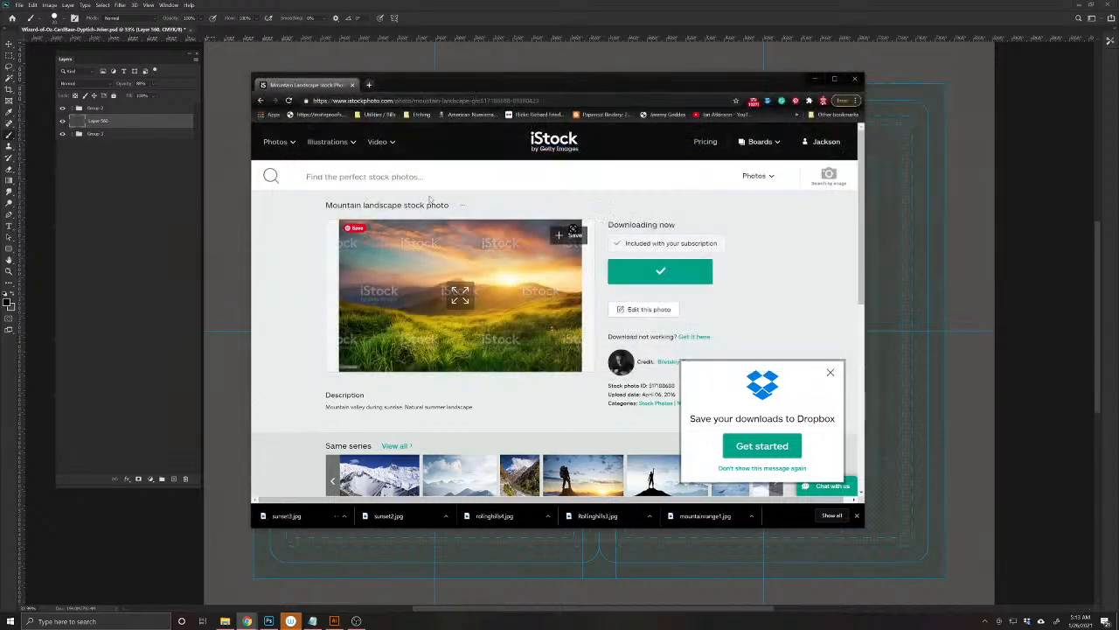
# - Maximize the browser window, search the stock photos for "mt. st. michel" and look through the results
pyautogui.click(836, 79)
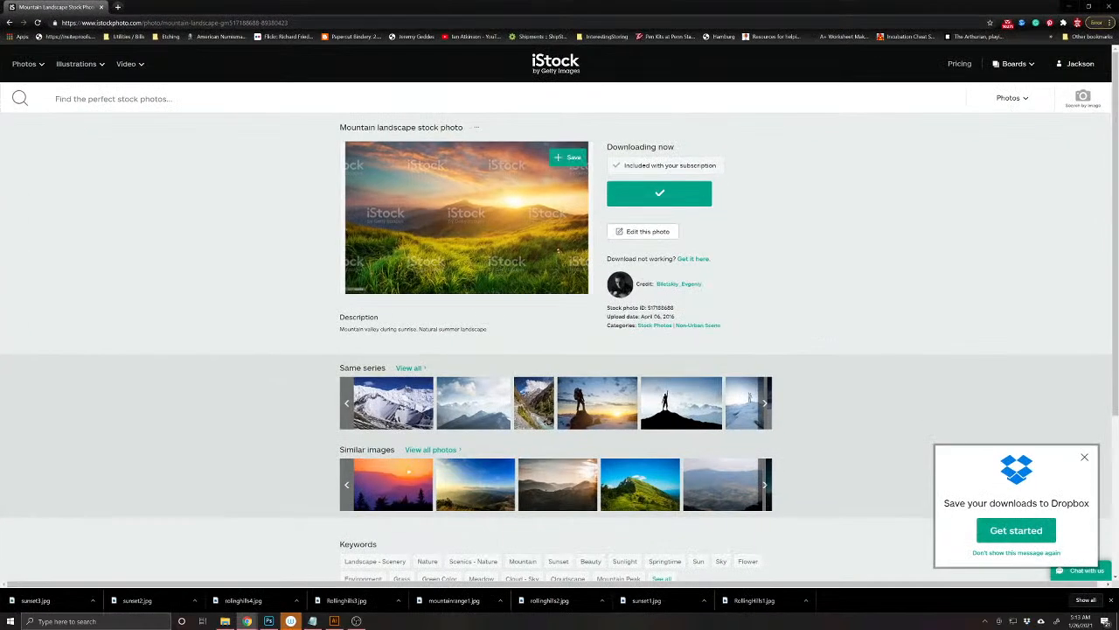
pyautogui.click(837, 96)
pyautogui.write('mt. st. m')
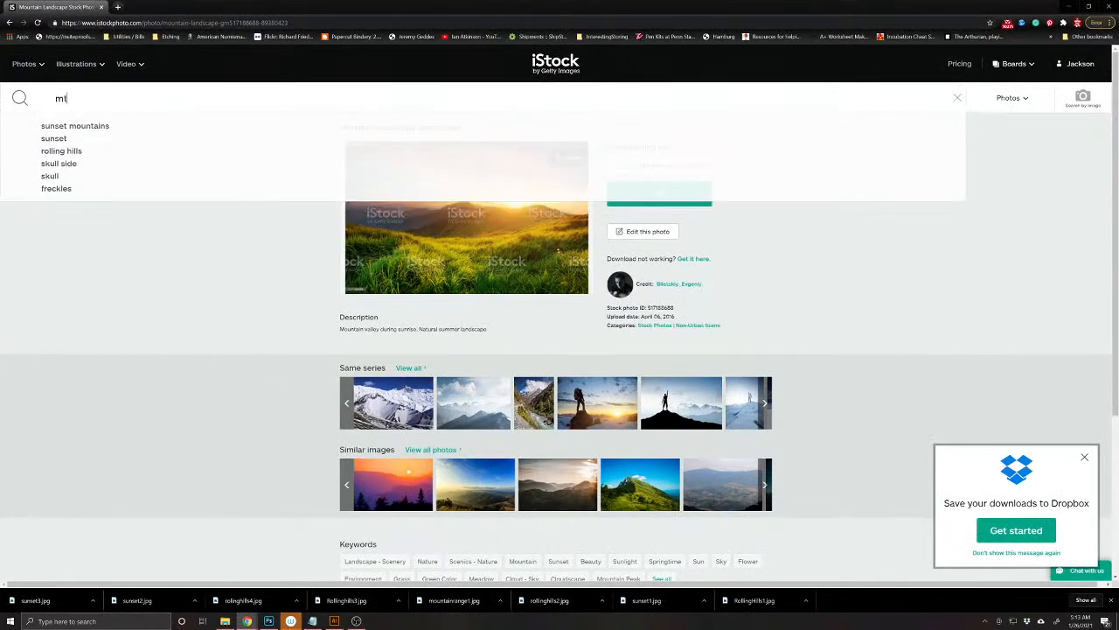
pyautogui.write('ichel')
pyautogui.press('Return')
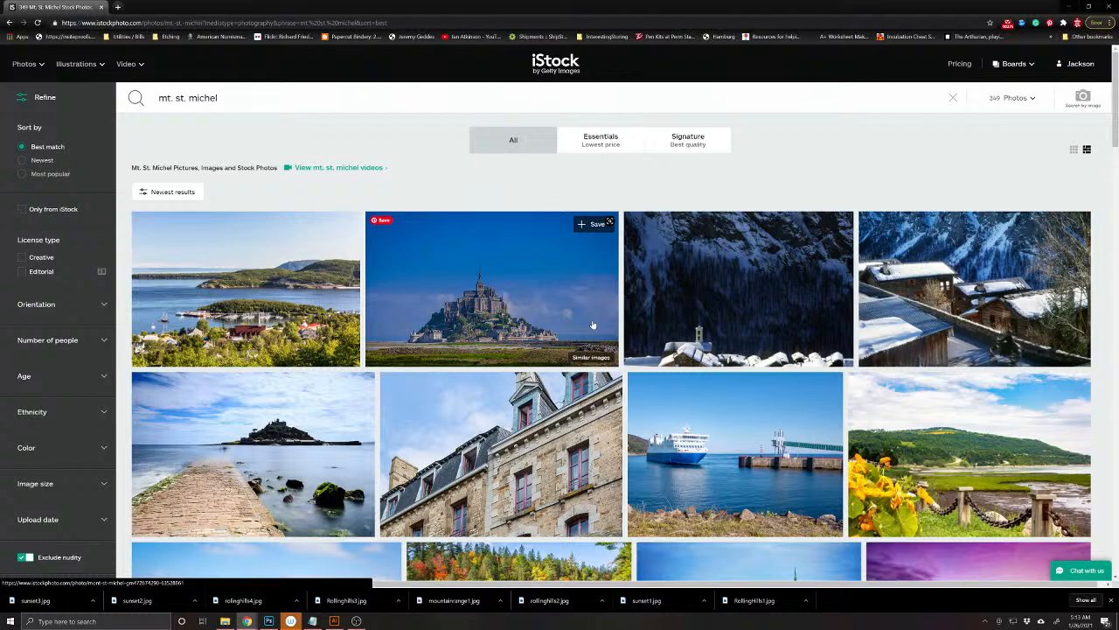
pyautogui.scroll(-2, 592, 324)
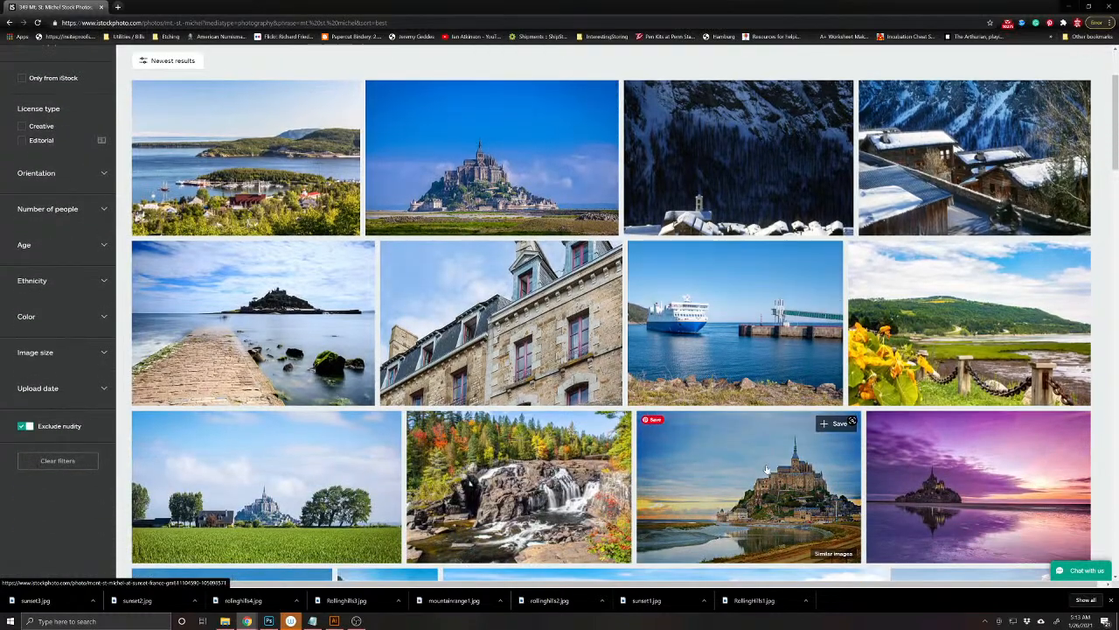
# - Open the Mont St Michel at sunset photo with the dirt road and inspect its enlarged preview
pyautogui.click(745, 421)
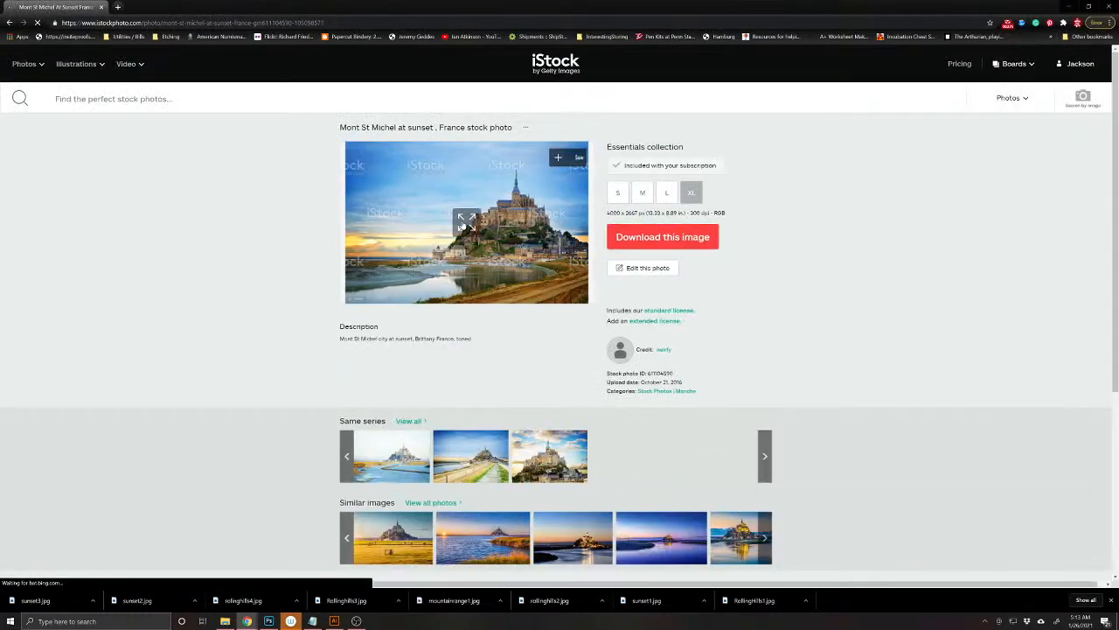
pyautogui.click(466, 223)
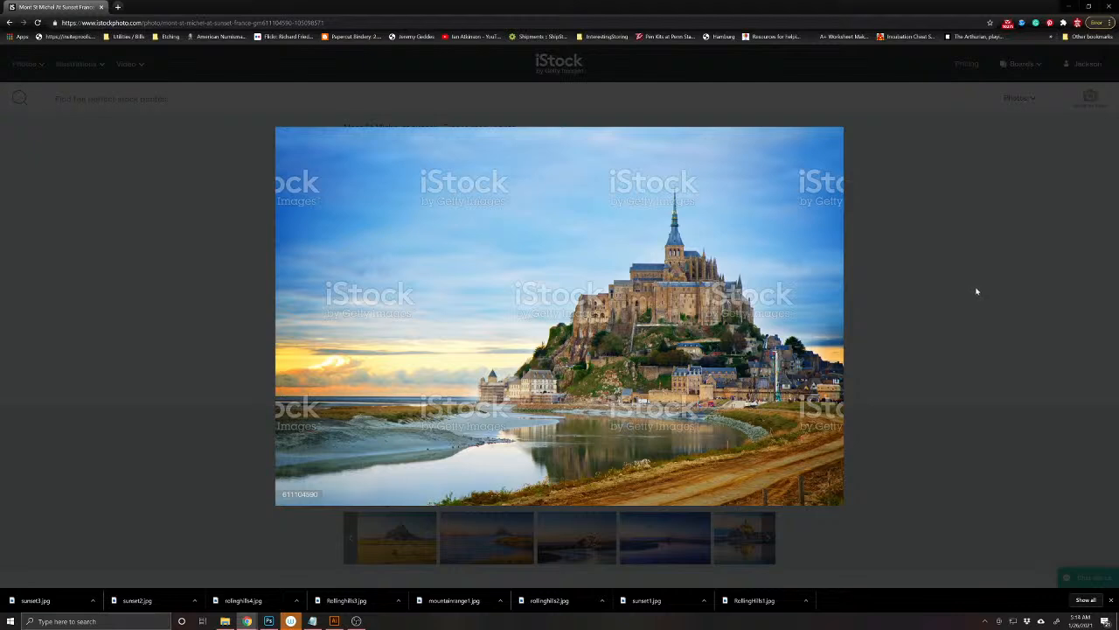
pyautogui.moveTo(689, 343)
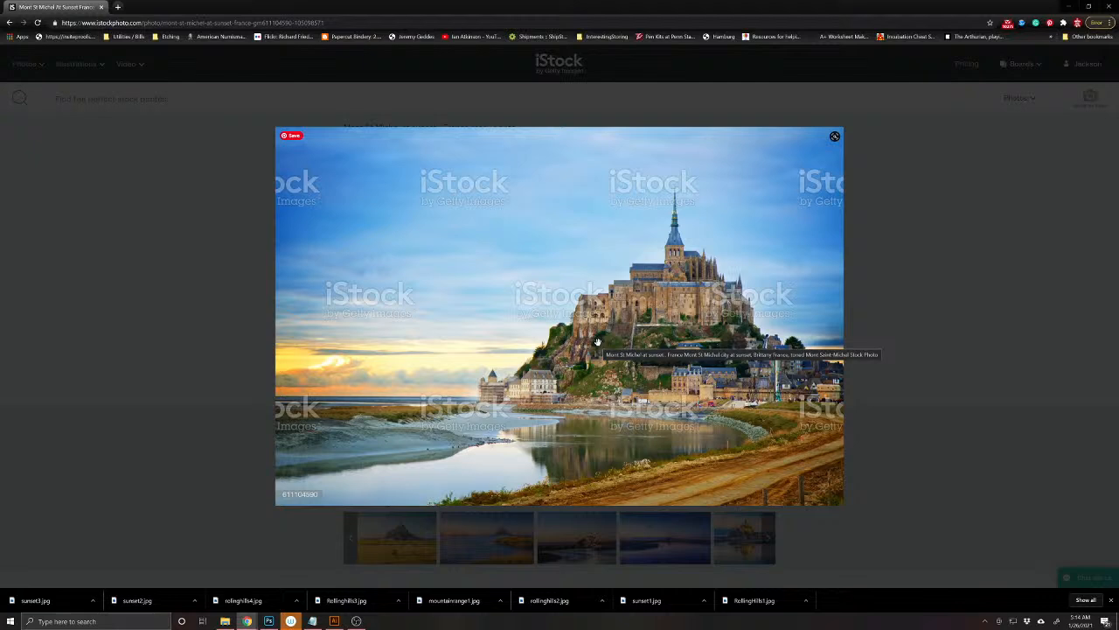
pyautogui.click(902, 280)
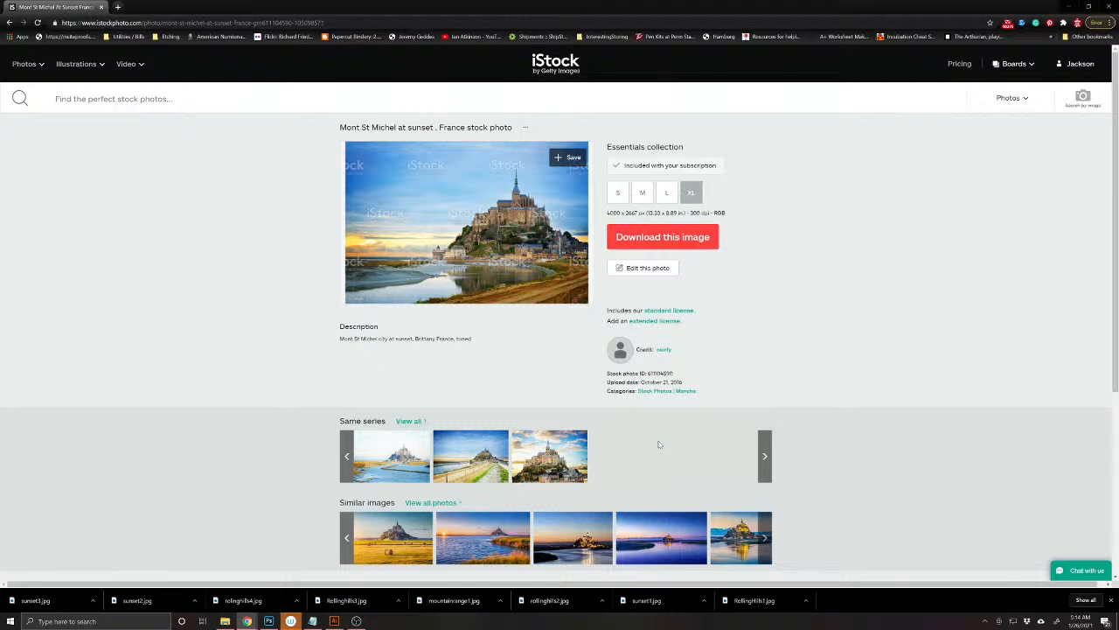
# - Open the similar Le Mont Saint-Michel at sunset photo with hay bales and inspect its enlarged preview
pyautogui.click(394, 535)
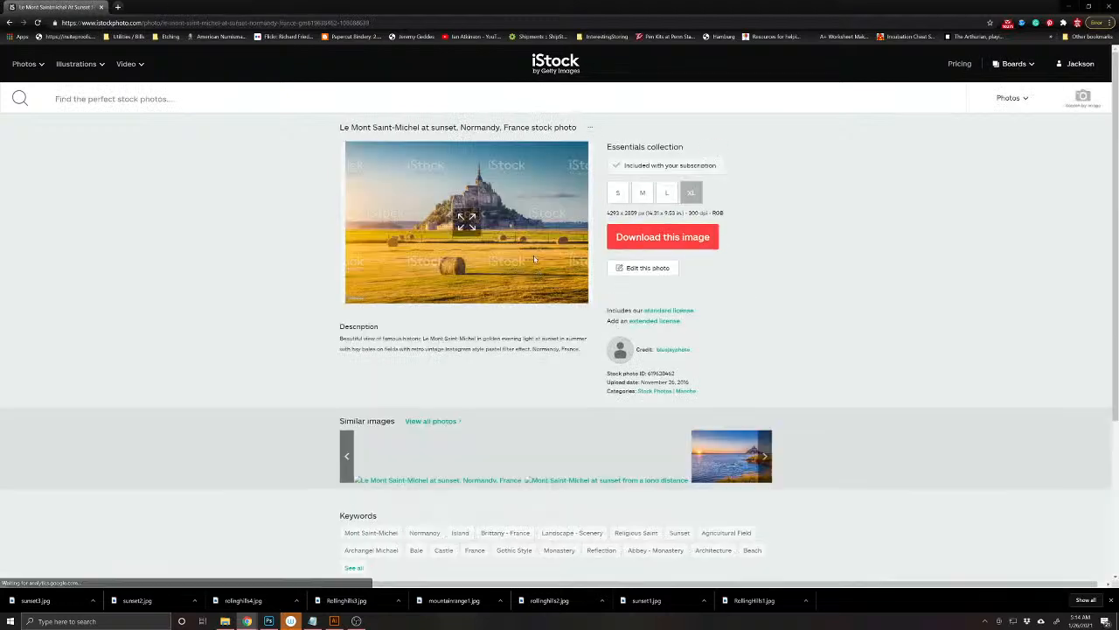
pyautogui.click(468, 225)
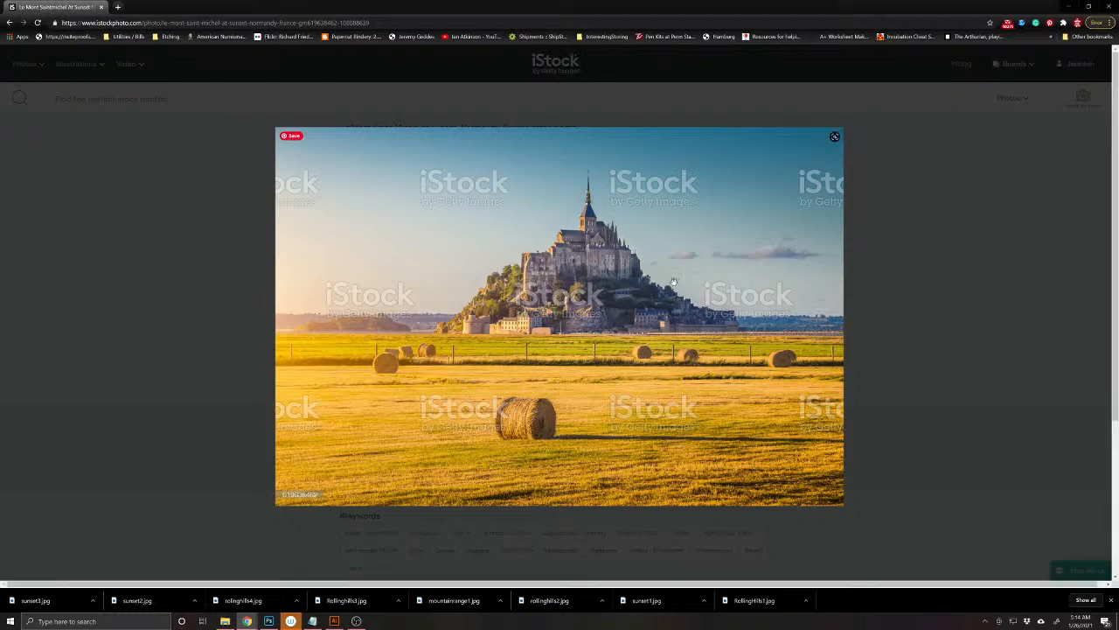
pyautogui.click(755, 225)
# - Download the hay-bale Le Mont Saint-Michel photo in size XL and save it as stmichel1 in the JokerPics folder
pyautogui.click(678, 239)
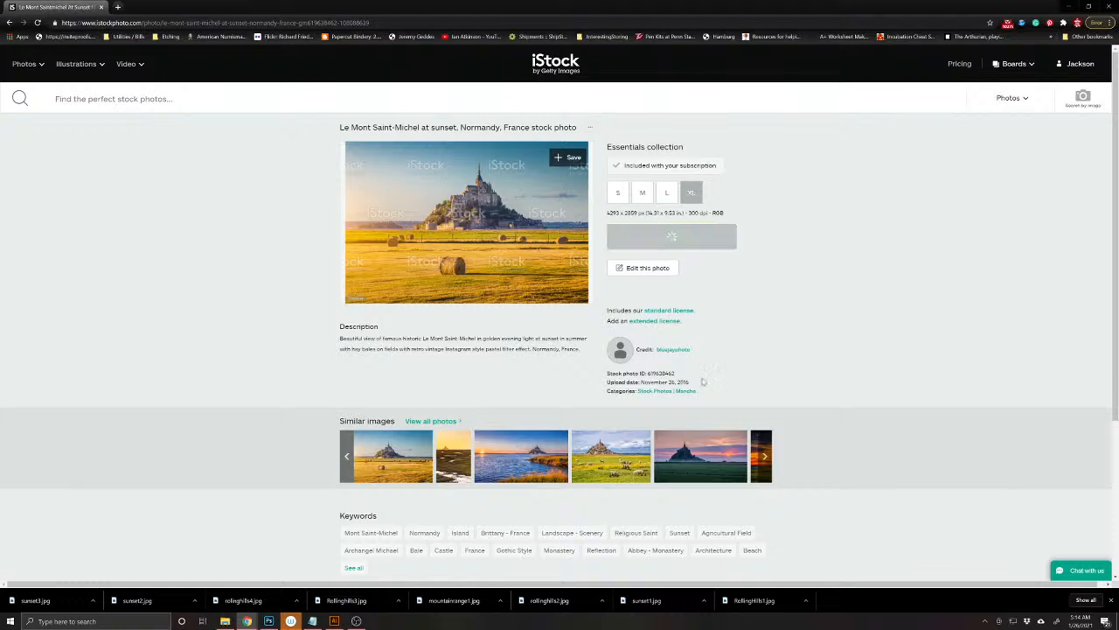
pyautogui.click(657, 194)
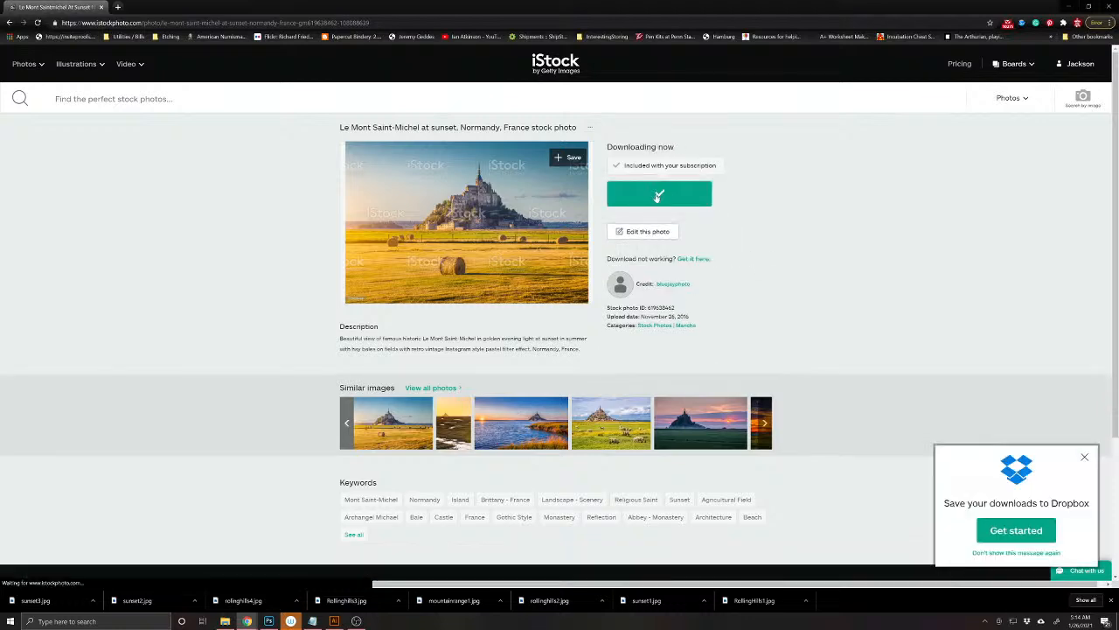
pyautogui.write('su')
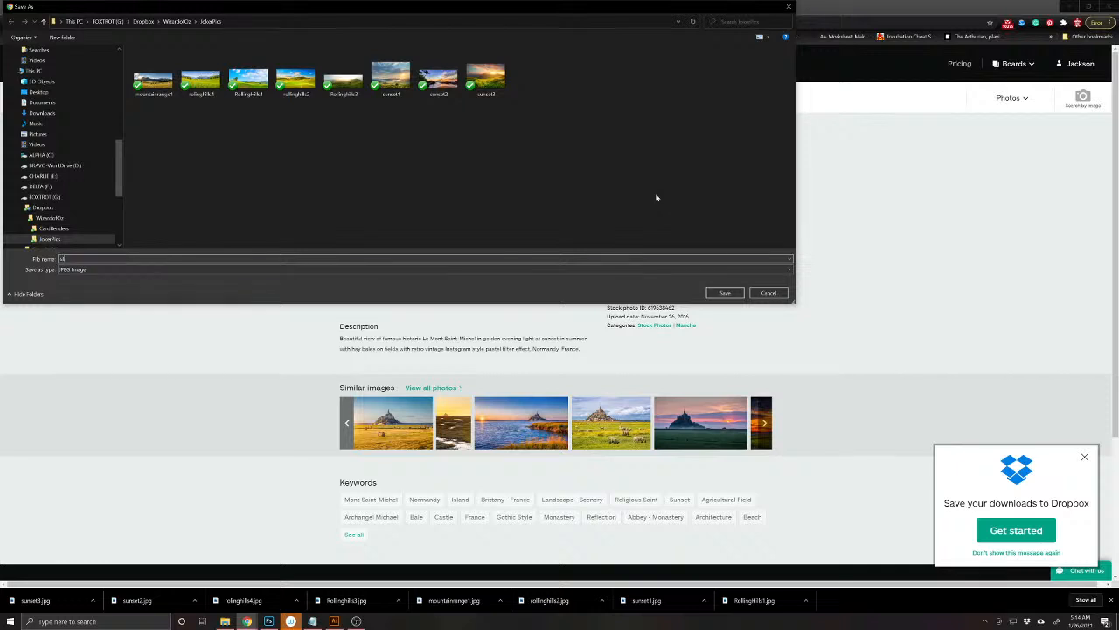
pyautogui.write('michel1')
pyautogui.press('Return')
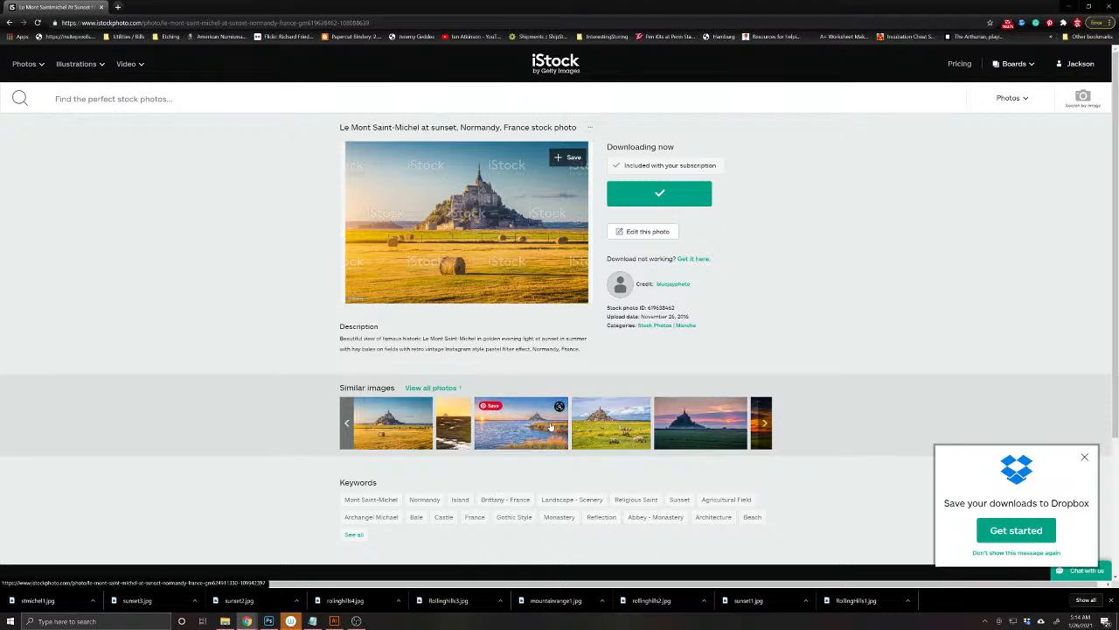
# - Browse further similar images, open the Mont Saint-Michel photo reflected in shallow water, and inspect its enlarged preview
pyautogui.click(764, 422)
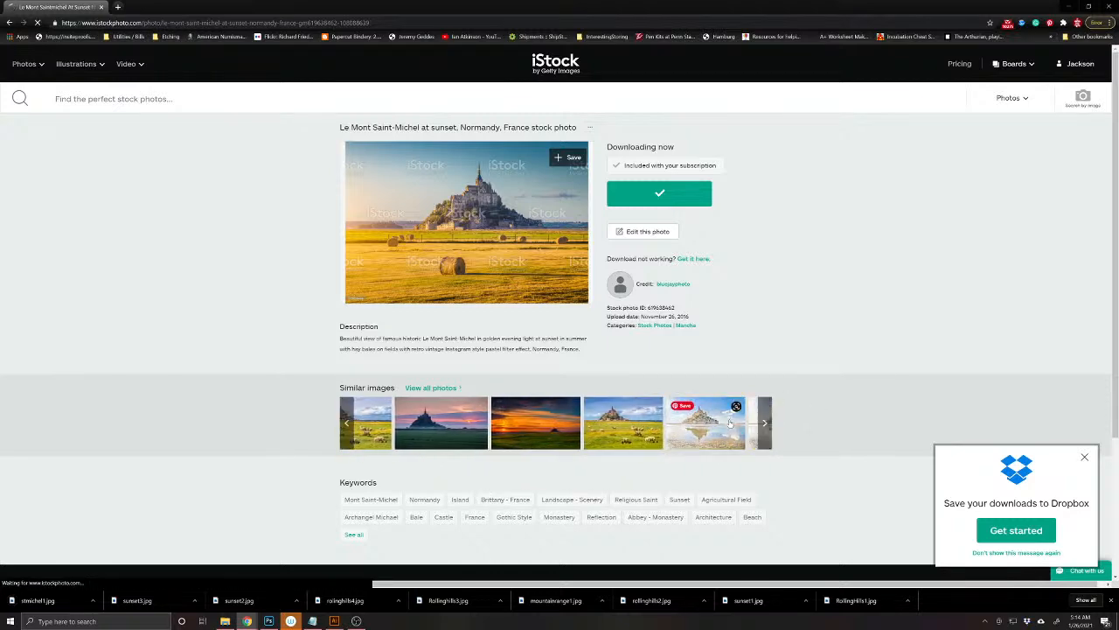
pyautogui.click(743, 423)
pyautogui.click(466, 221)
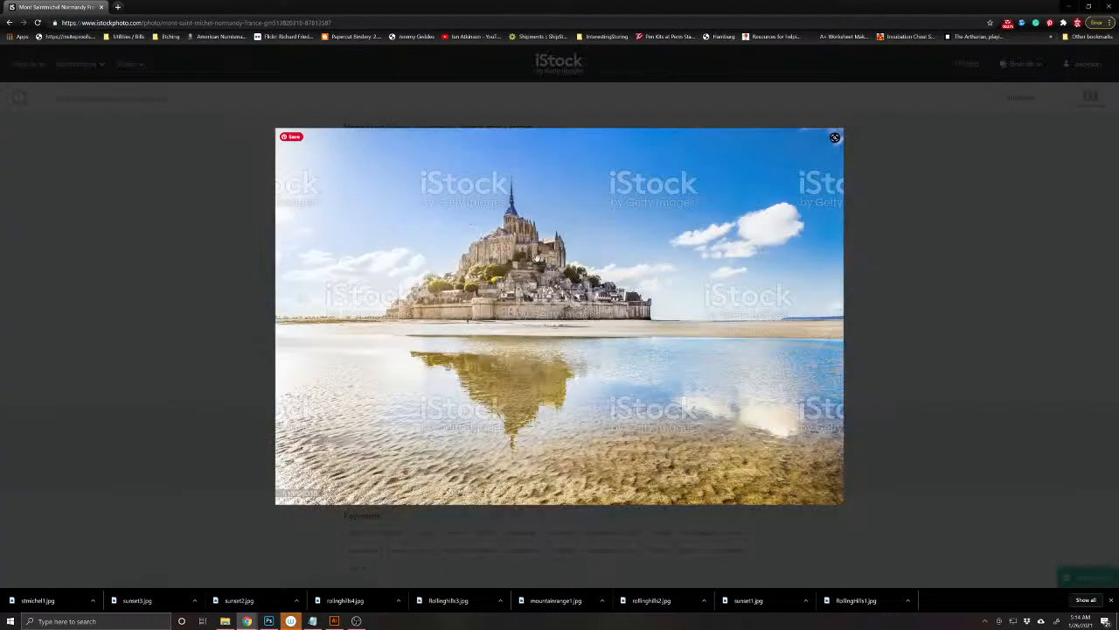
pyautogui.click(9, 23)
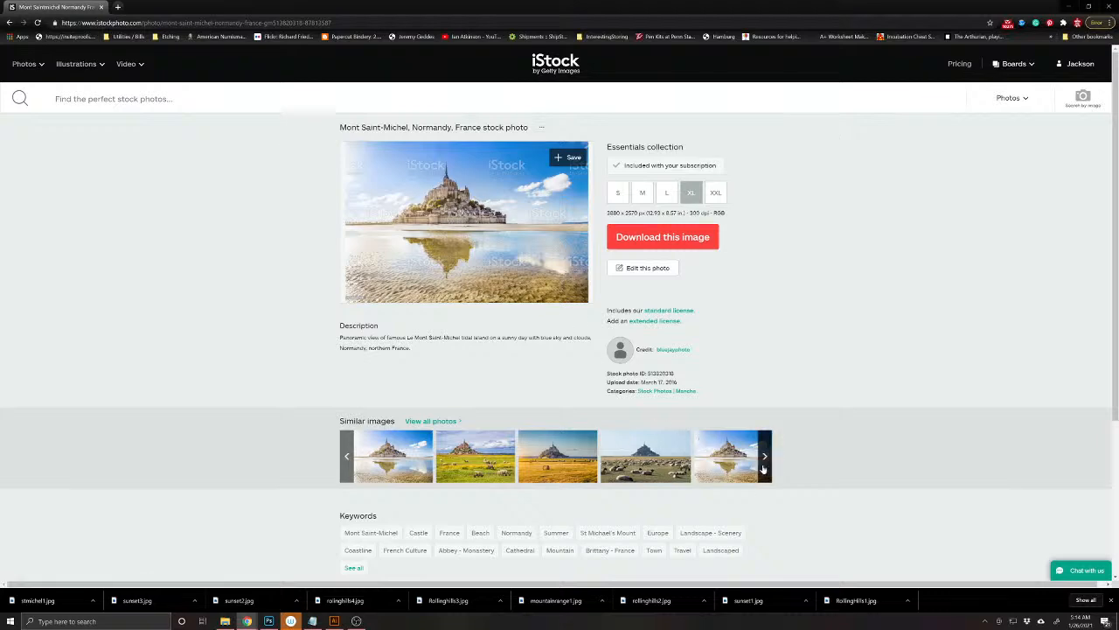
# - Open the similar photo of a flock of sheep in front of the Mont Saint Michel abbey and inspect its enlarged preview
pyautogui.click(665, 462)
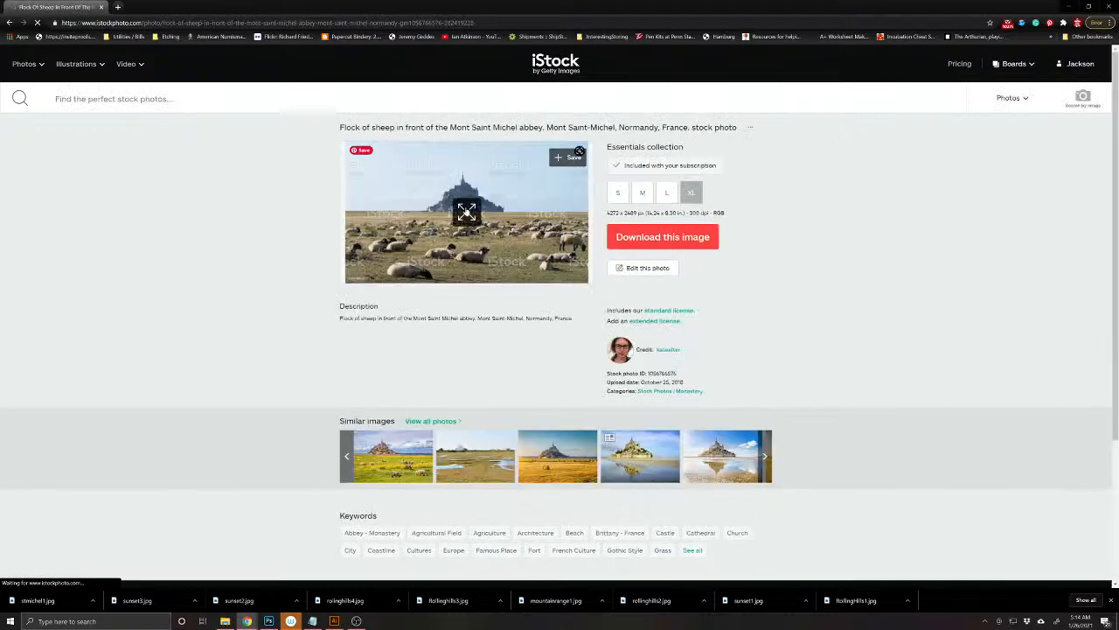
pyautogui.click(492, 252)
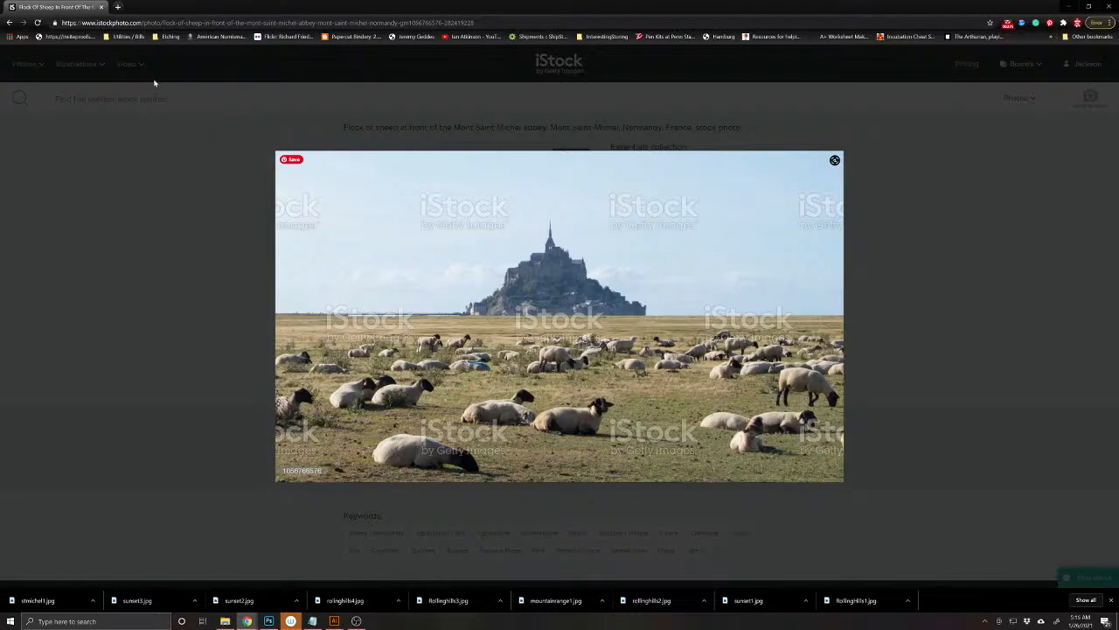
pyautogui.click(12, 22)
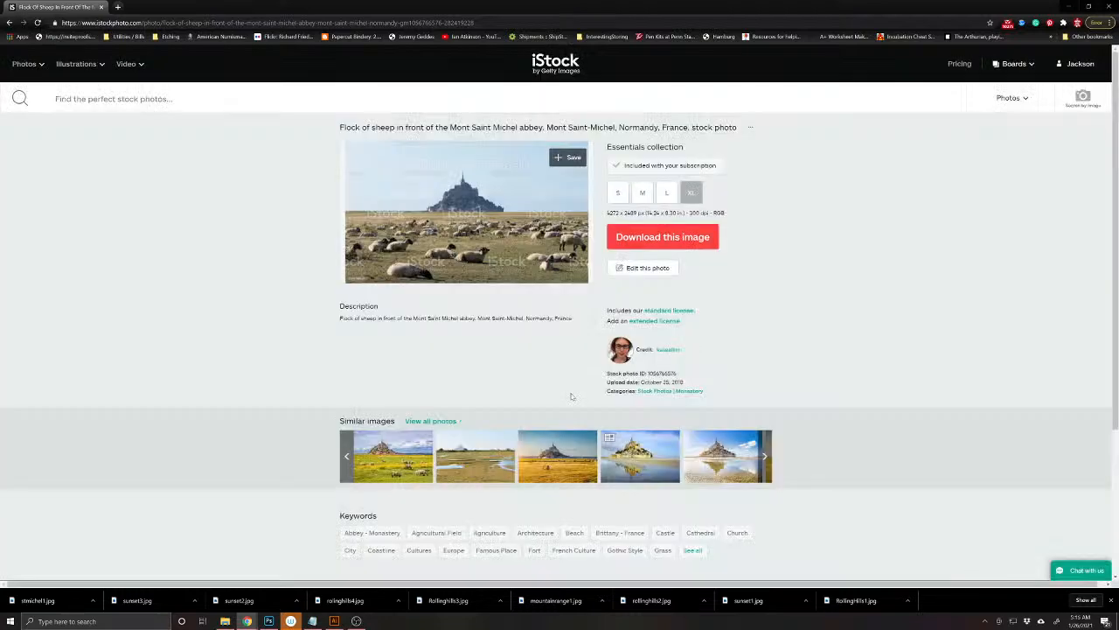
# - Inspect the enlarged preview of the Mont Saint-Michel and sheeps in a meadow photo, and return to the flock of sheep photo
pyautogui.click(474, 459)
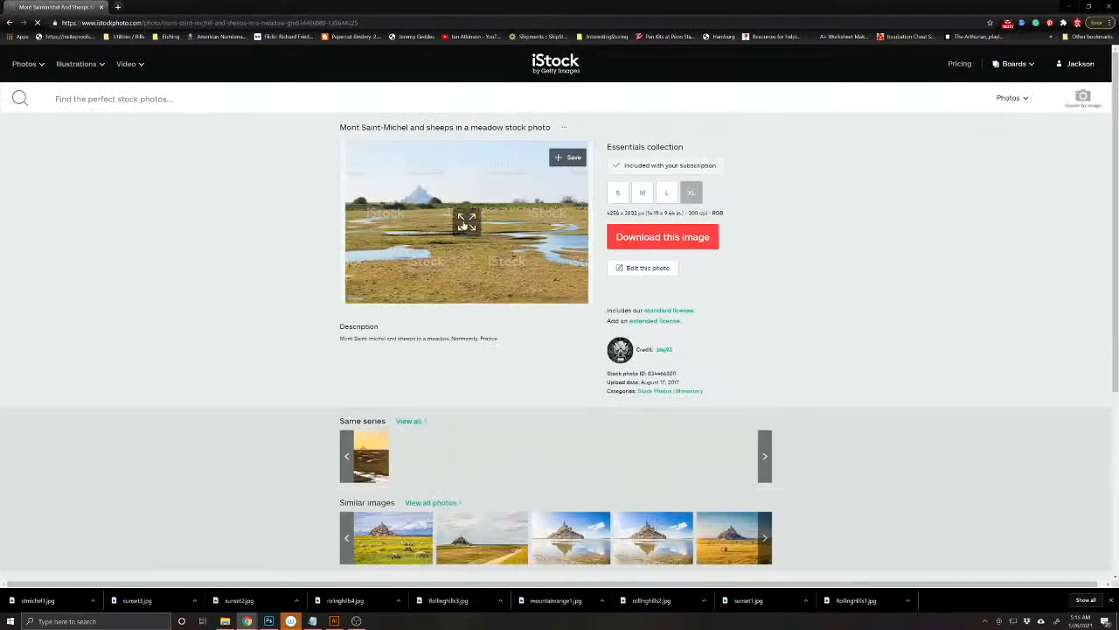
pyautogui.click(466, 222)
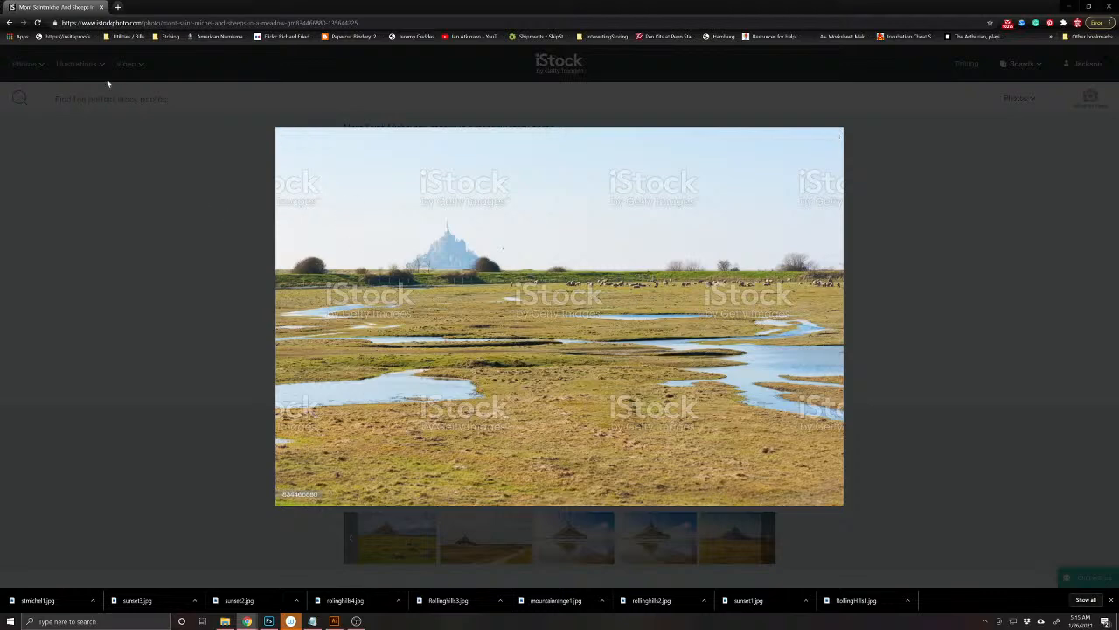
pyautogui.click(10, 22)
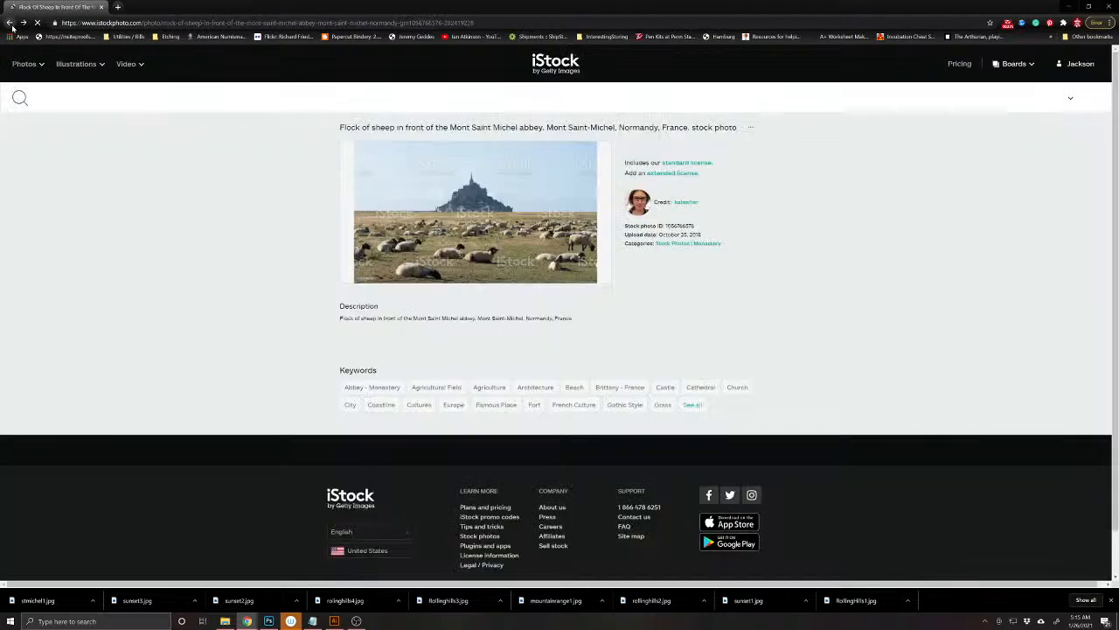
# - Browse further similar images, open The Mont (Saint Michel) behind the sheep photo, and inspect its enlarged preview
pyautogui.click(766, 462)
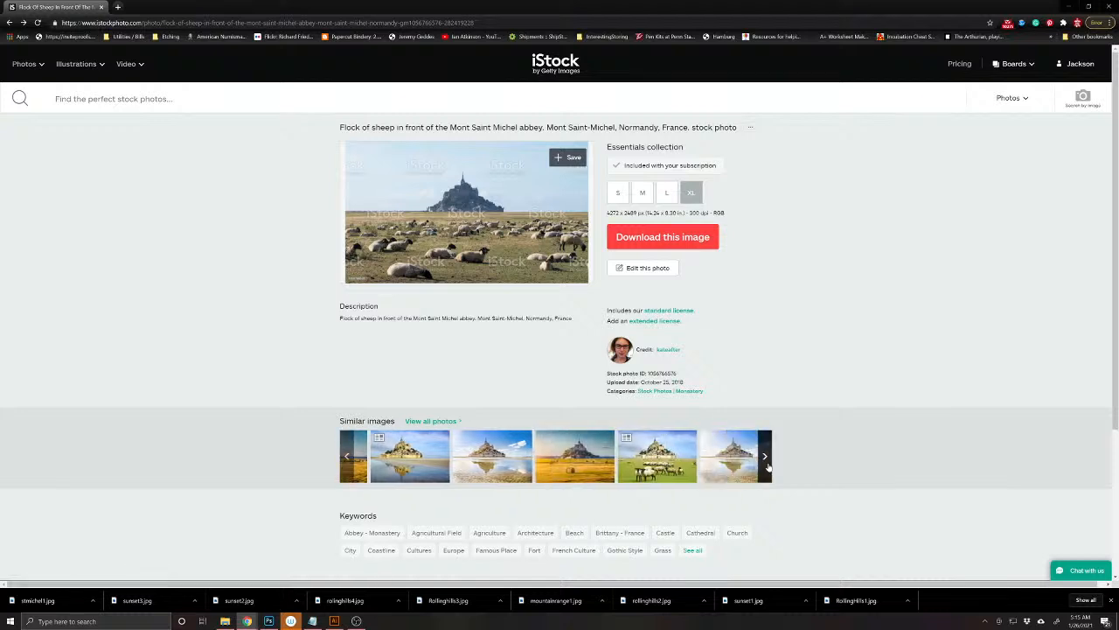
pyautogui.click(766, 462)
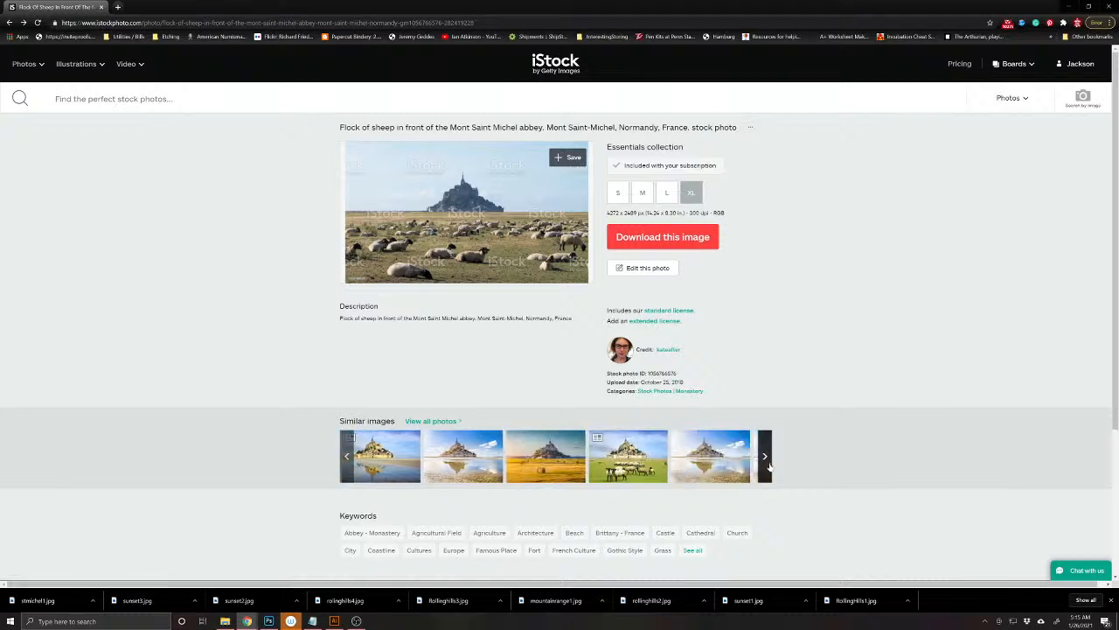
pyautogui.click(766, 462)
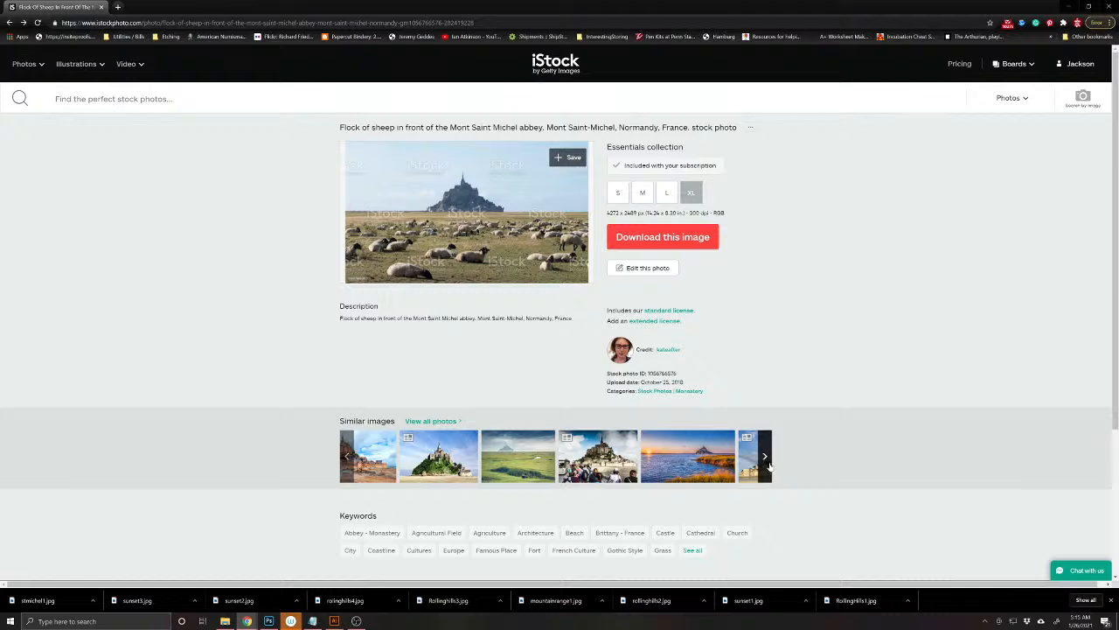
pyautogui.click(525, 456)
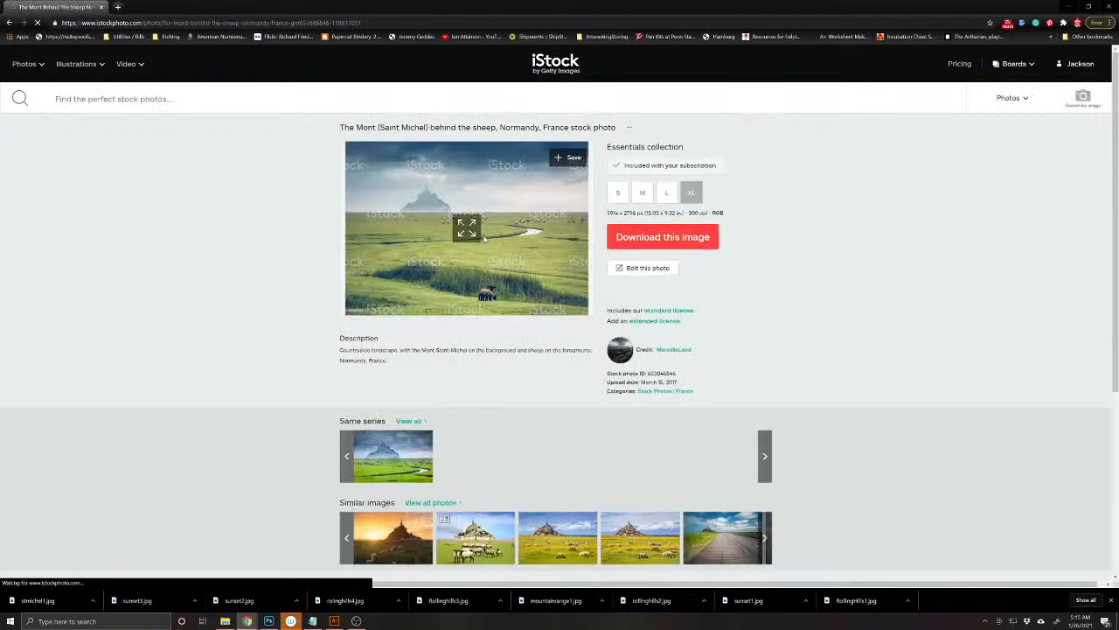
pyautogui.click(466, 229)
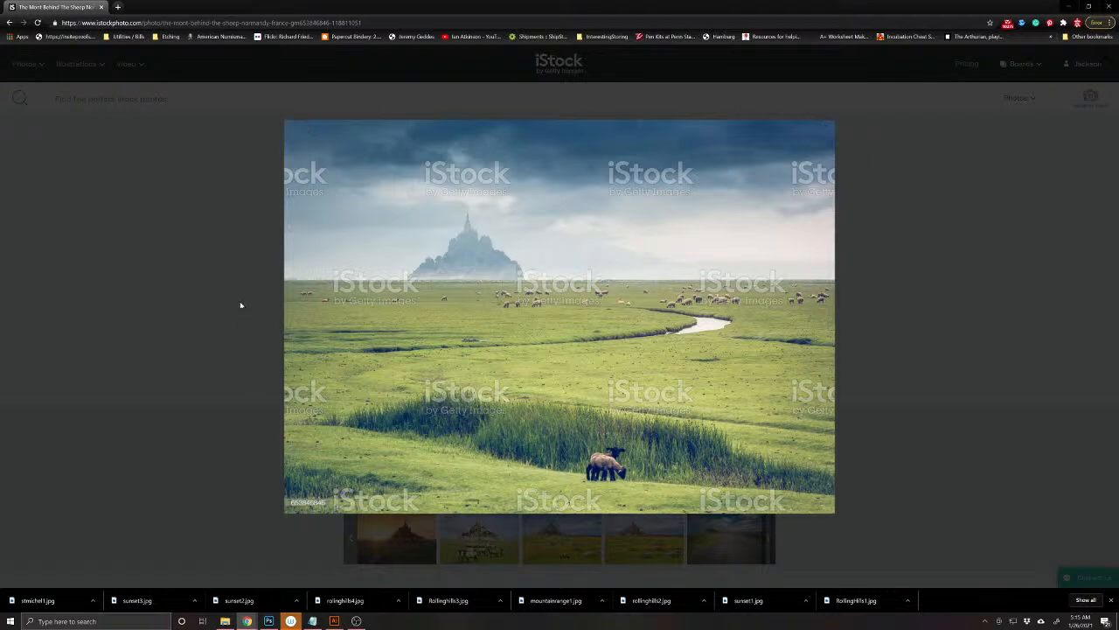
pyautogui.click(11, 23)
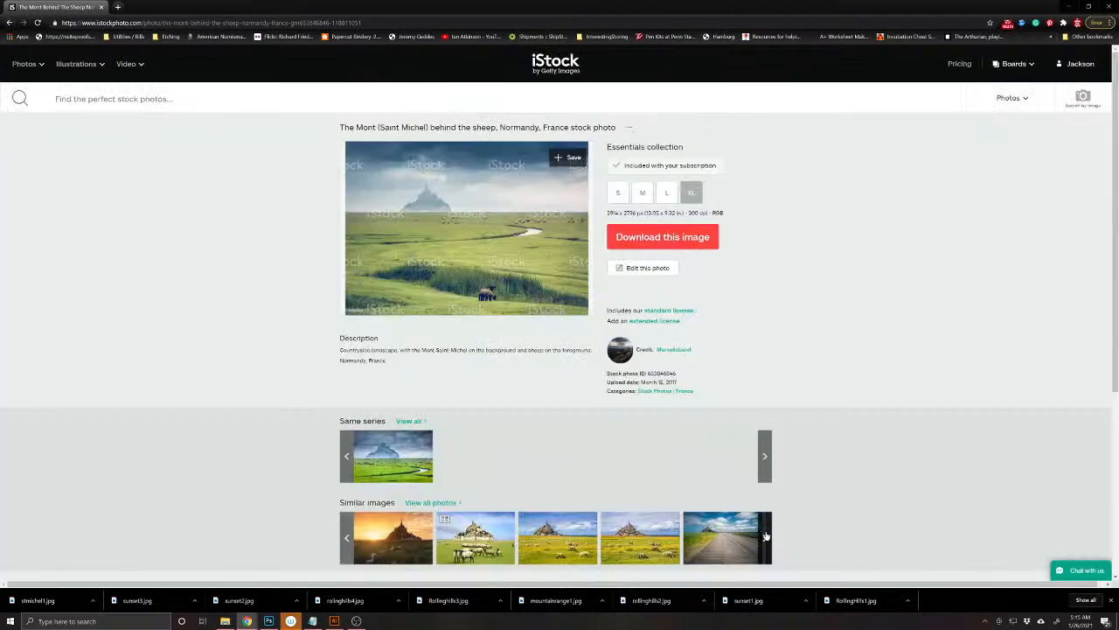
# - Open the similar photo of Mont Saint Michel and its bay, and from there inspect the Waiting for the storm photo's enlarged preview
pyautogui.click(765, 537)
pyautogui.click(766, 536)
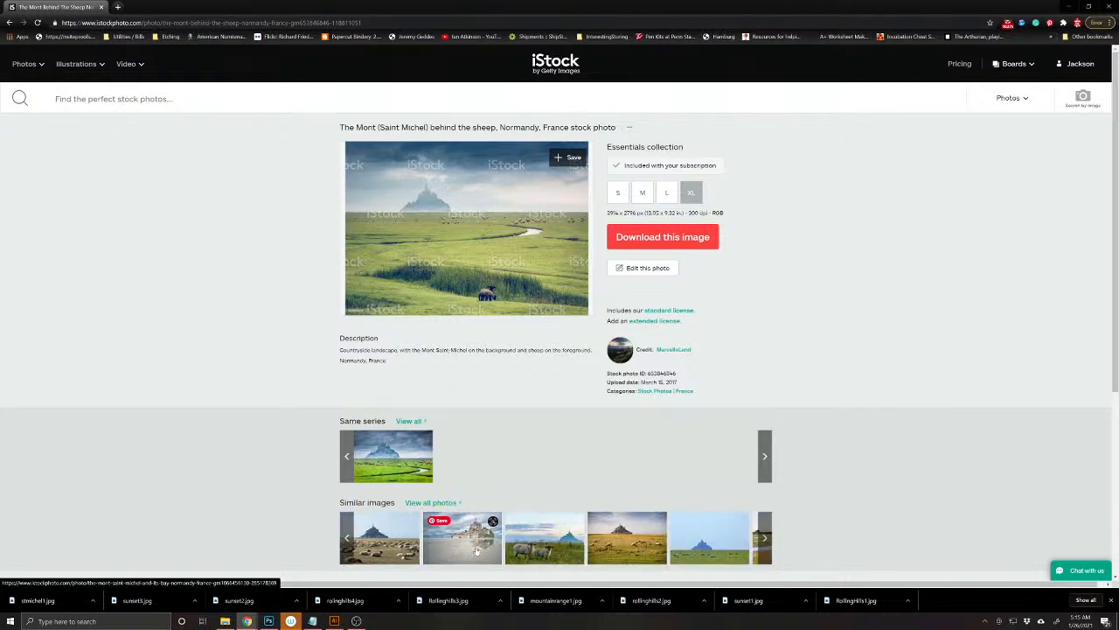
pyautogui.click(477, 550)
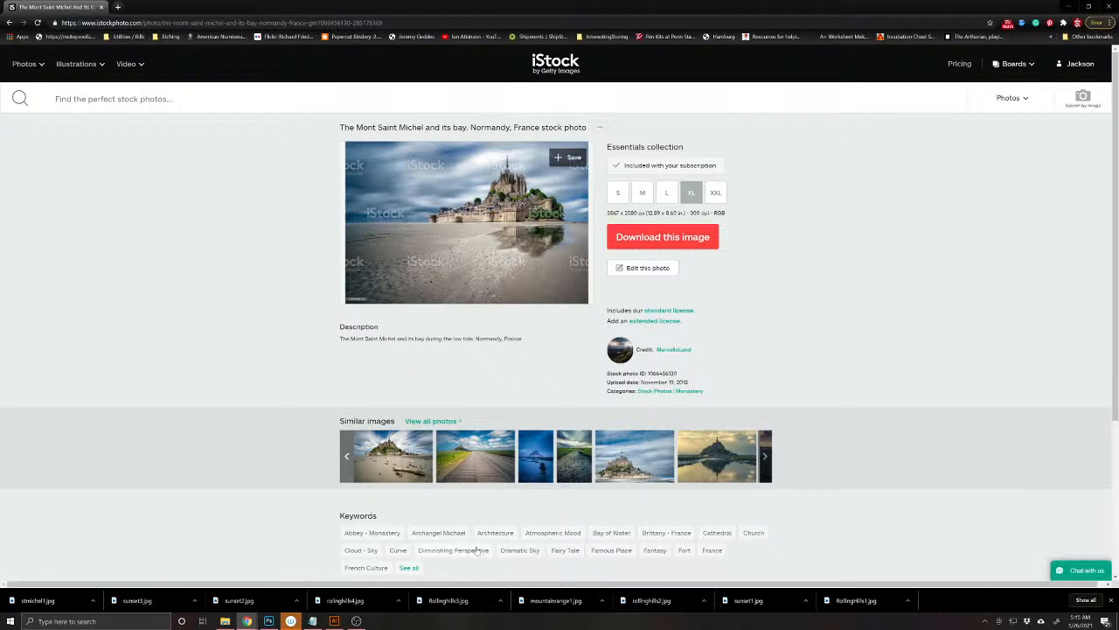
pyautogui.click(630, 468)
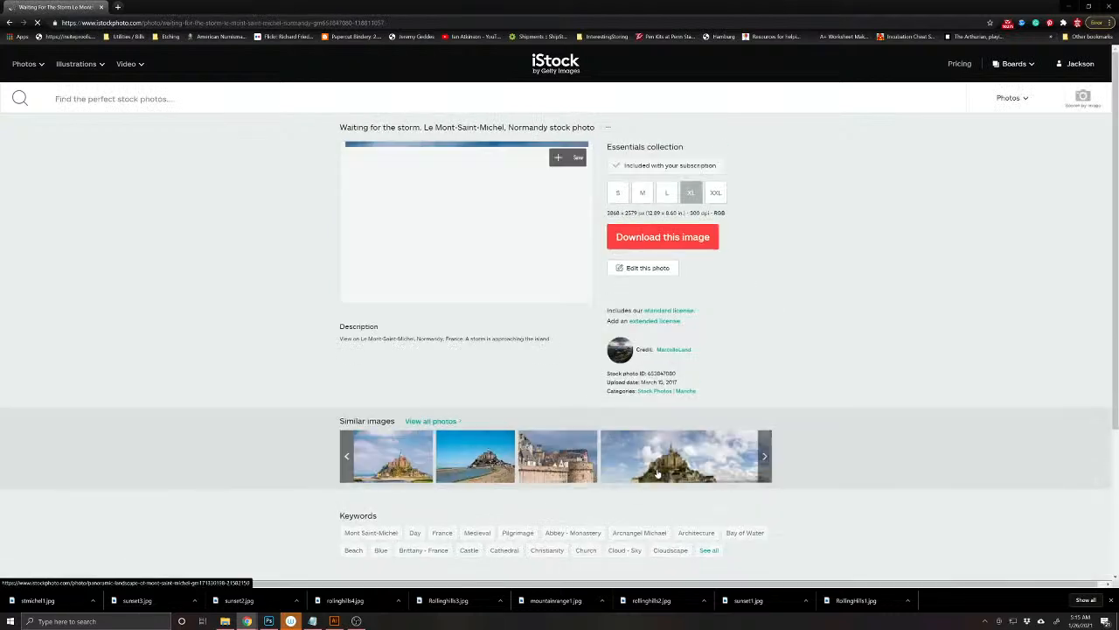
pyautogui.click(465, 224)
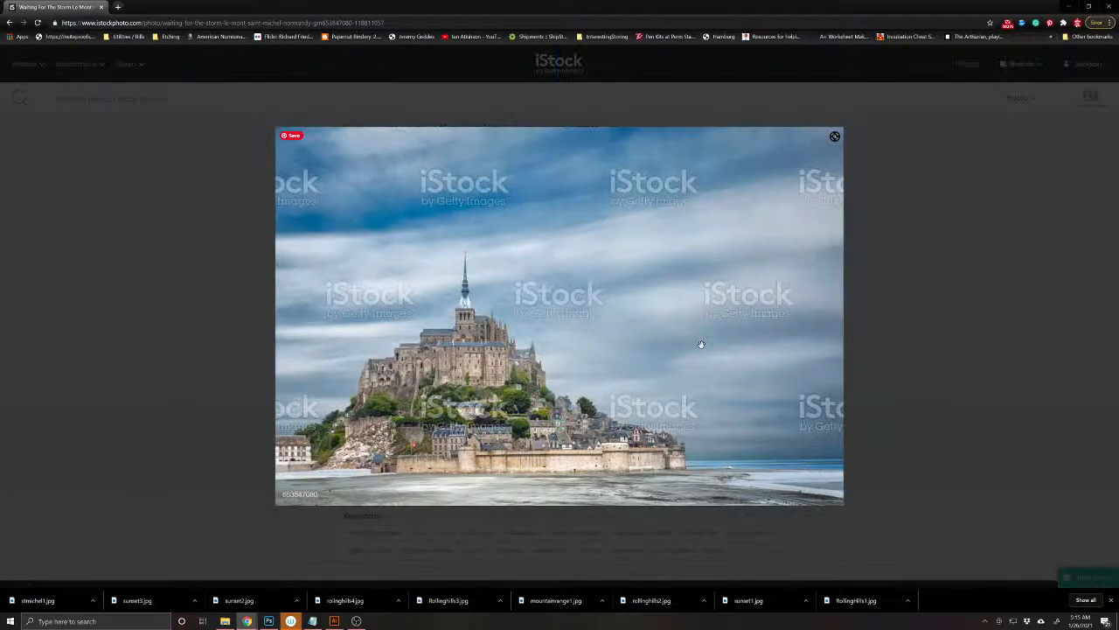
pyautogui.click(10, 22)
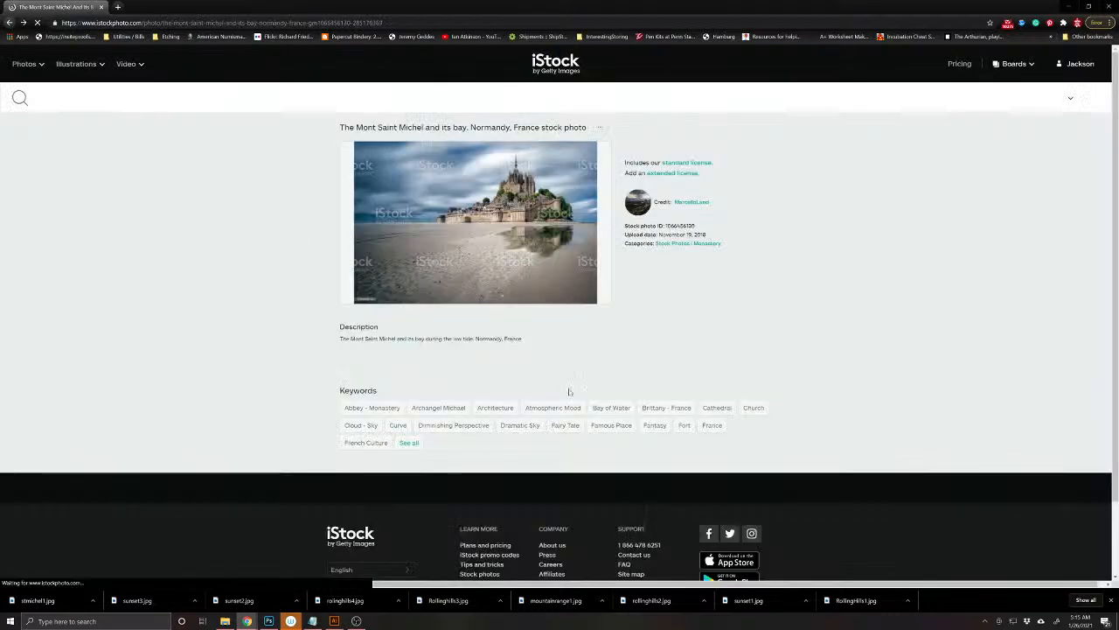
# - Browse the similar images of the Mont Saint Michel and its bay photo for other views of the castle
pyautogui.click(763, 459)
pyautogui.click(764, 458)
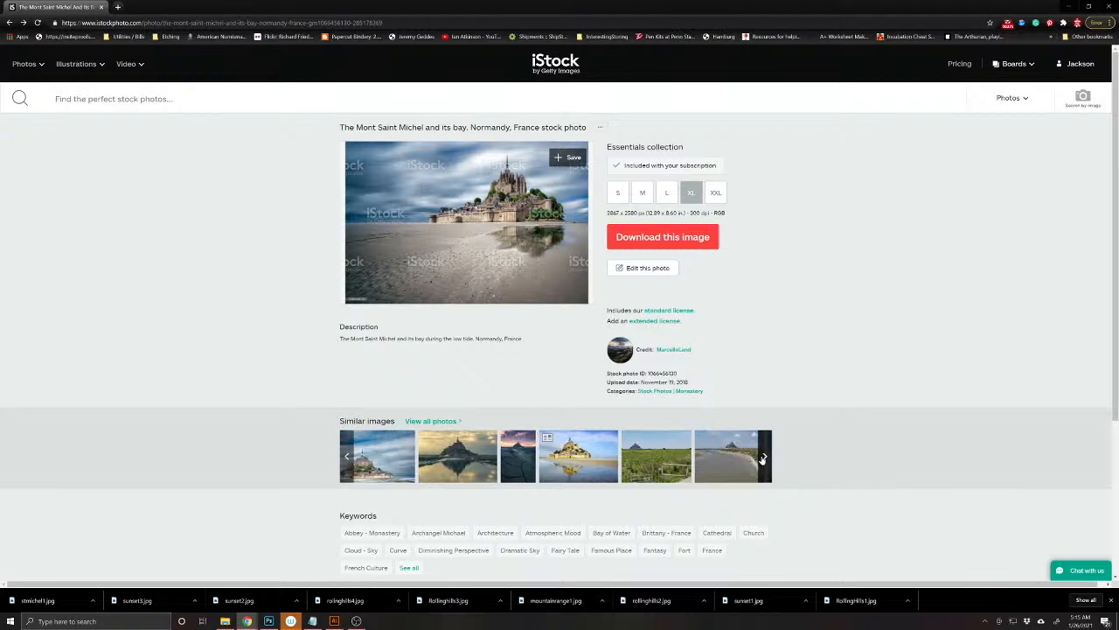
pyautogui.click(763, 458)
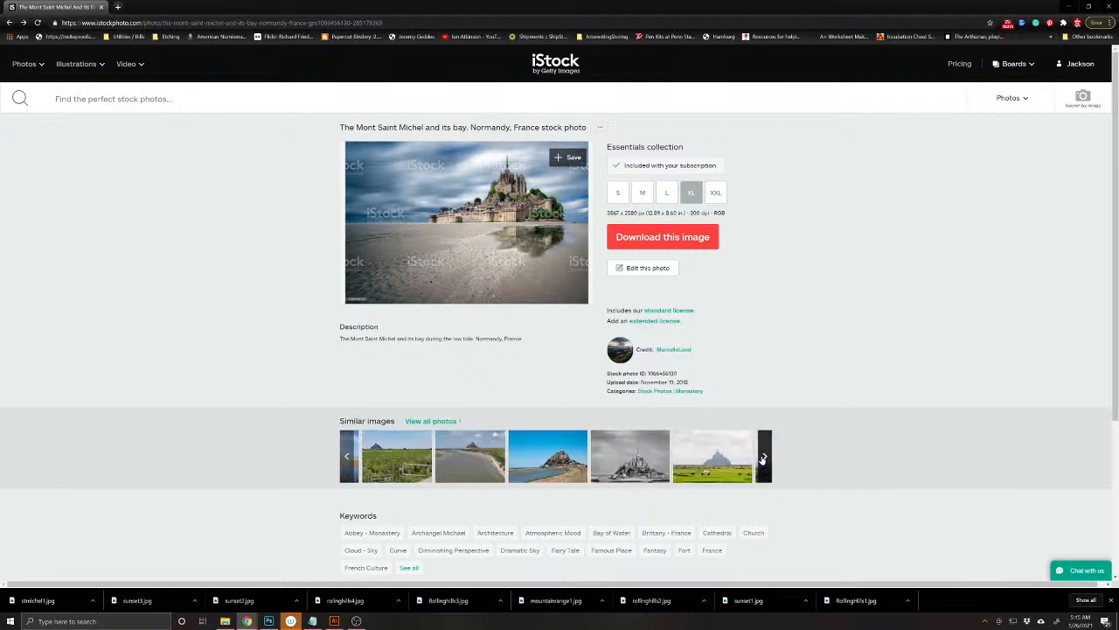
pyautogui.click(763, 458)
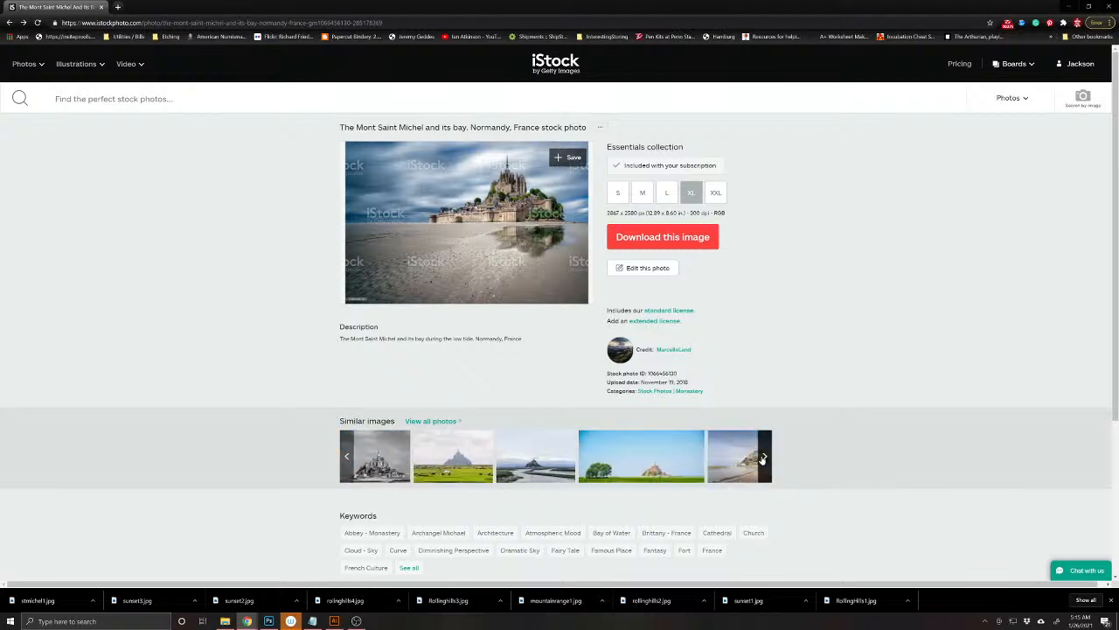
pyautogui.click(763, 458)
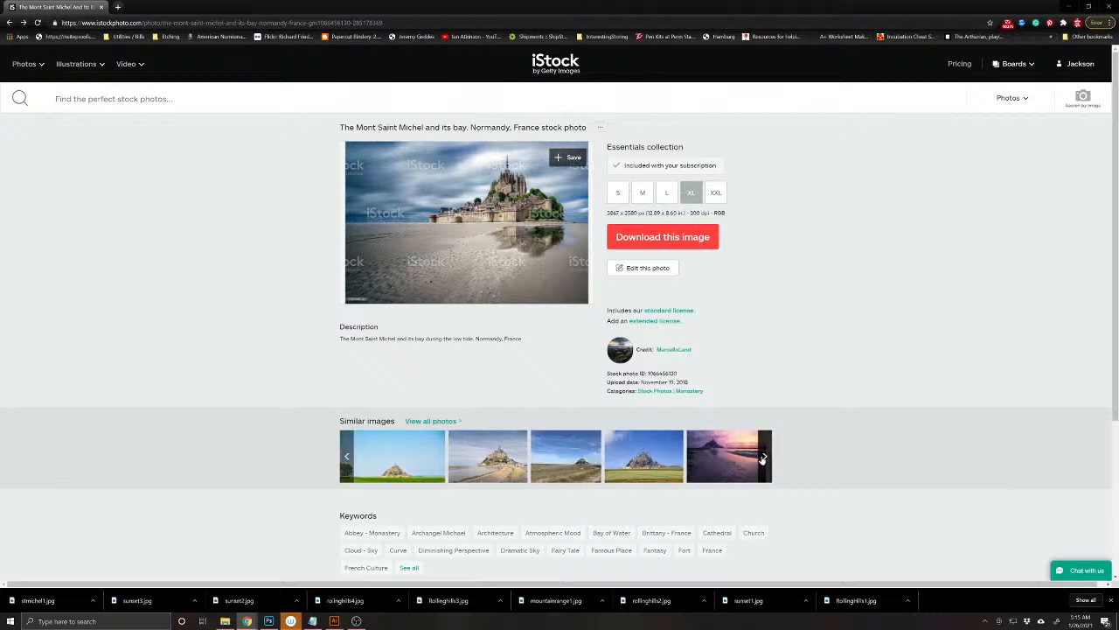
pyautogui.click(763, 458)
pyautogui.click(764, 458)
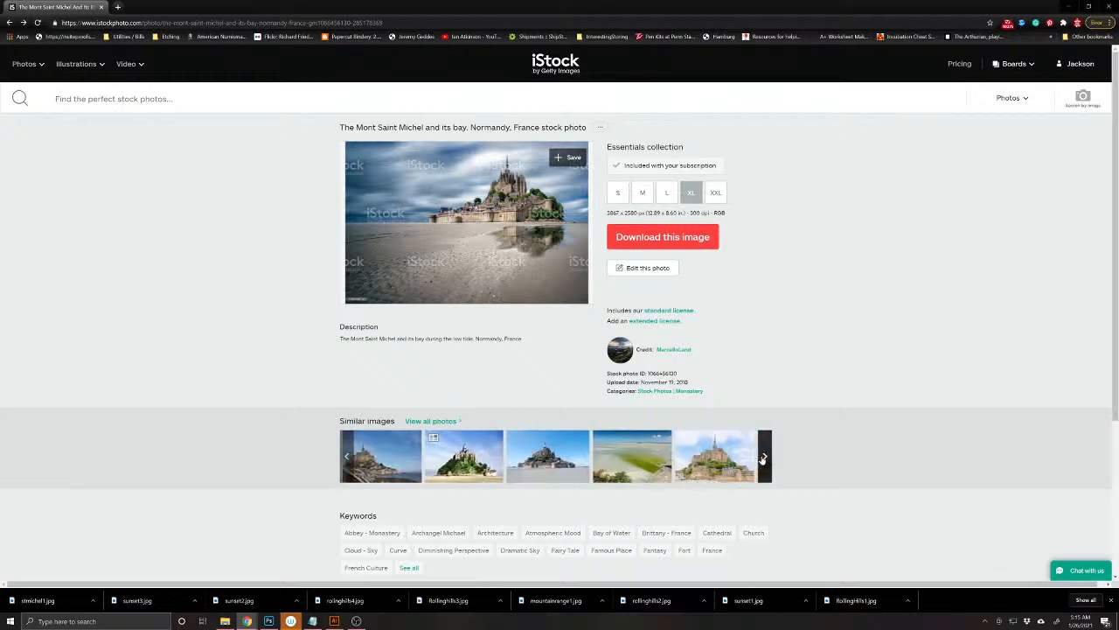
pyautogui.click(763, 458)
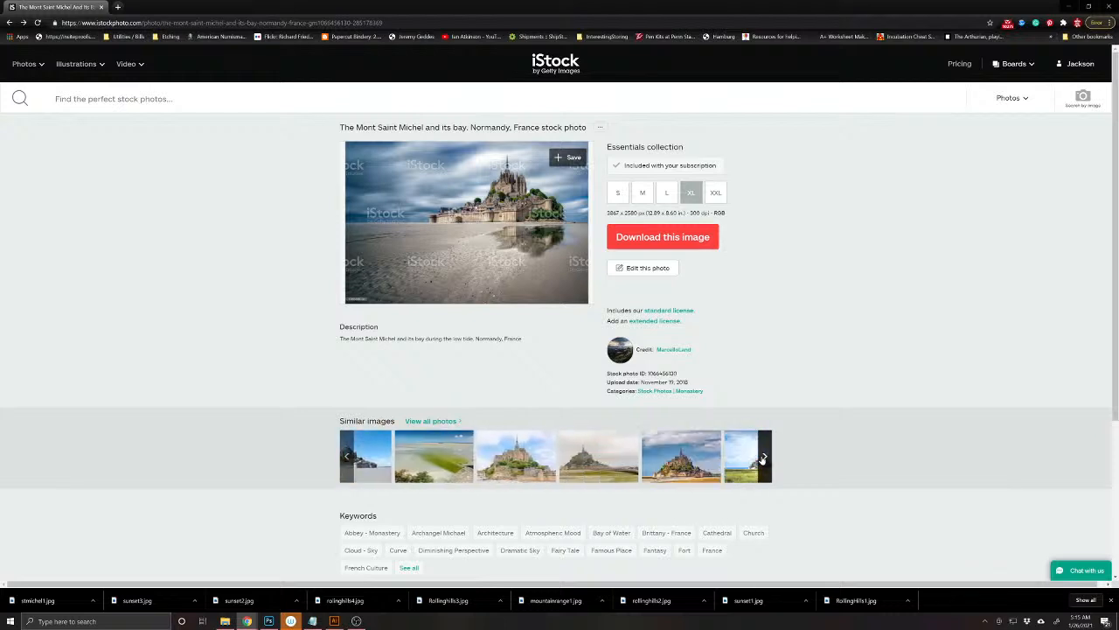
pyautogui.click(763, 458)
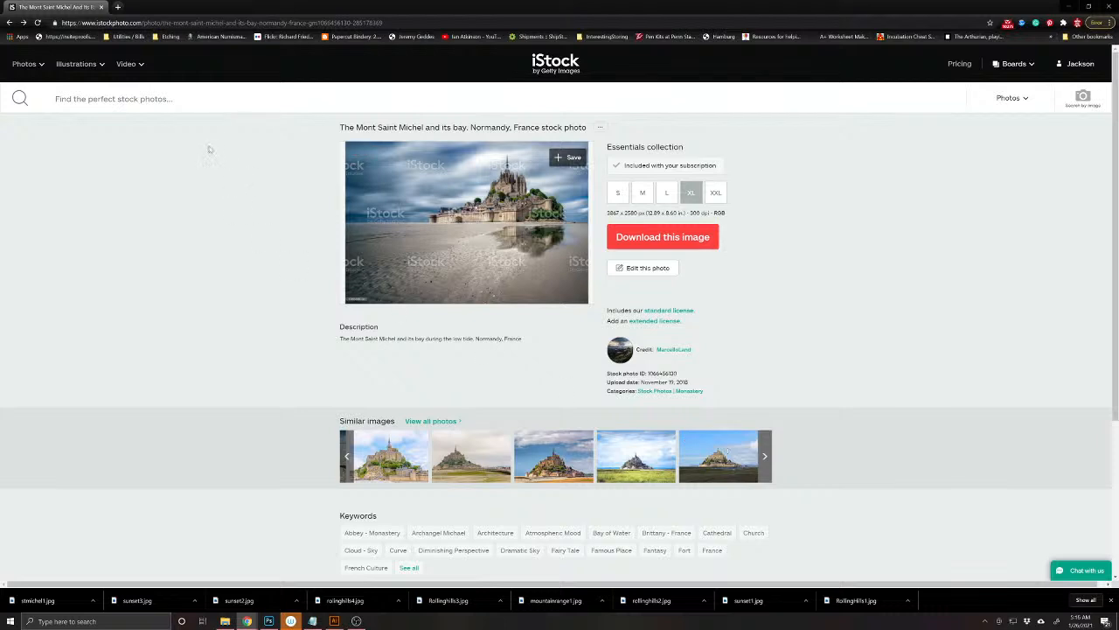
# - Go back to the Mont Saint-Michel, Normandy, France photo page and search the stock photos for "mount saint-michel"
pyautogui.click(12, 24)
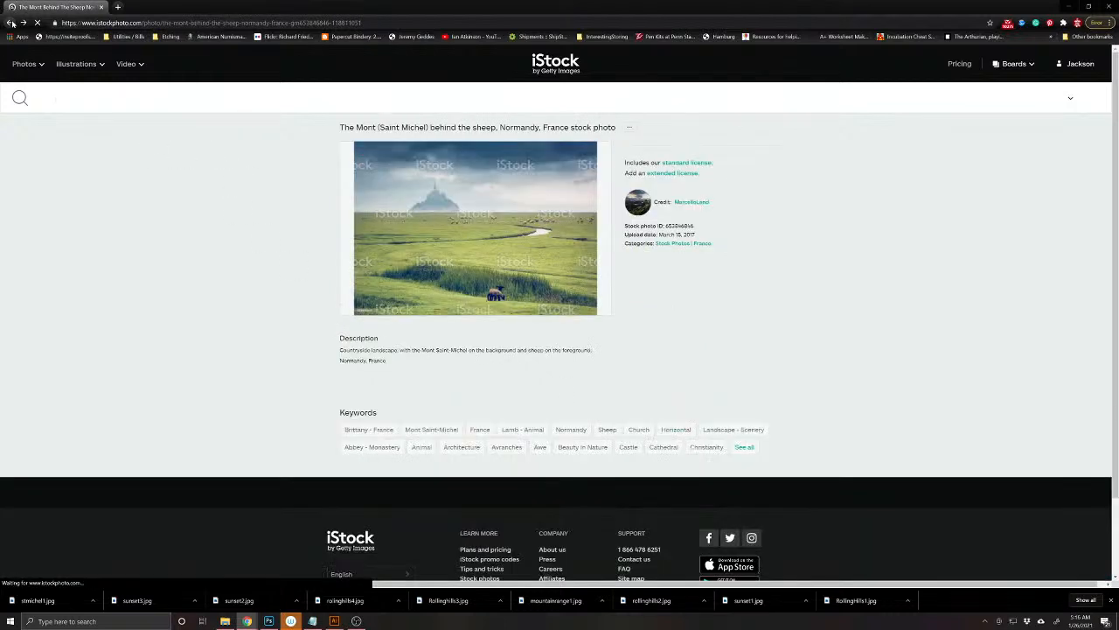
pyautogui.click(12, 24)
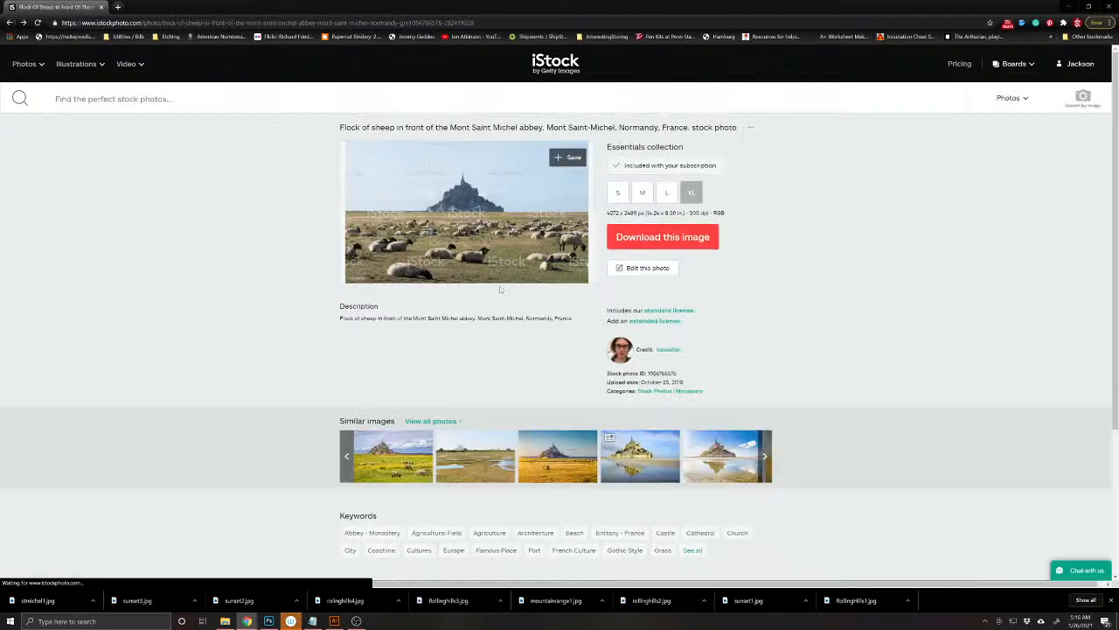
pyautogui.click(12, 23)
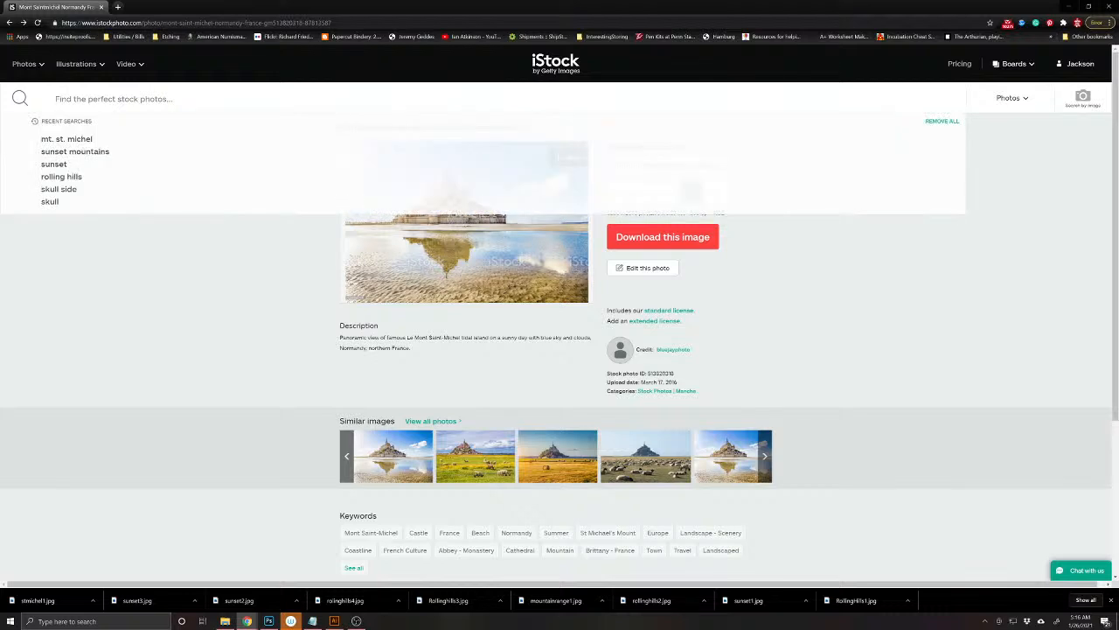
pyautogui.write('mount ')
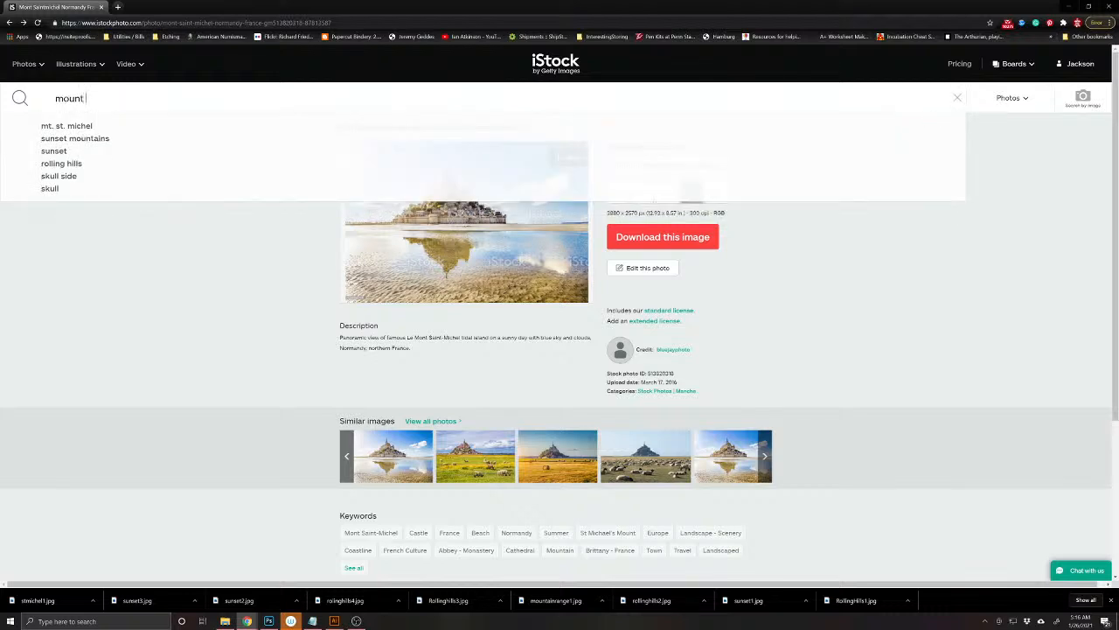
pyautogui.write('saint-m')
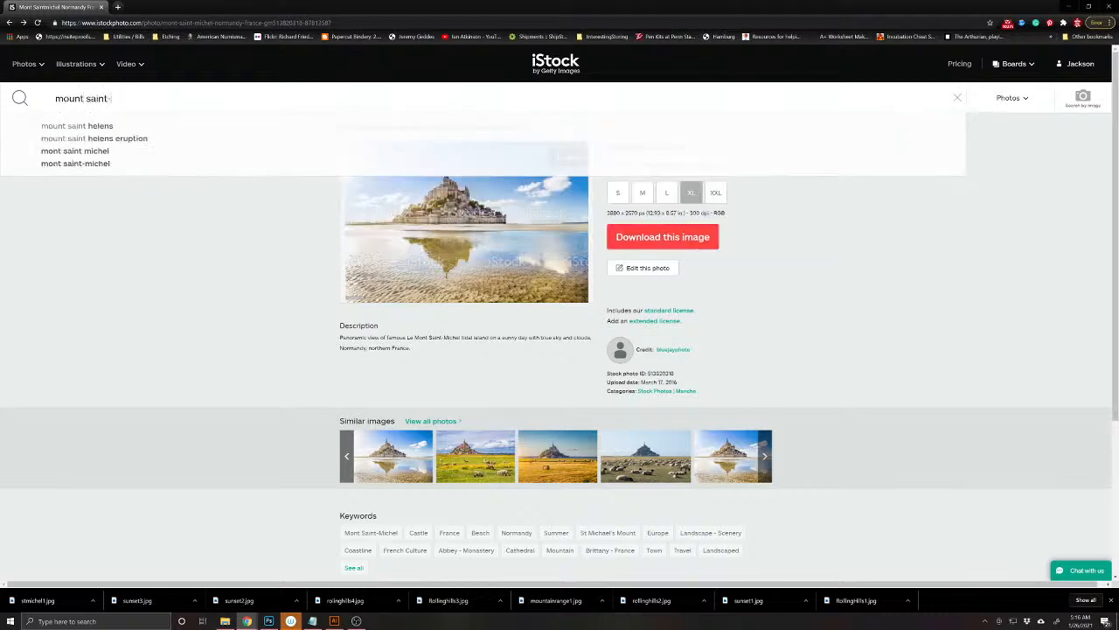
pyautogui.write('ichel')
pyautogui.press('Return')
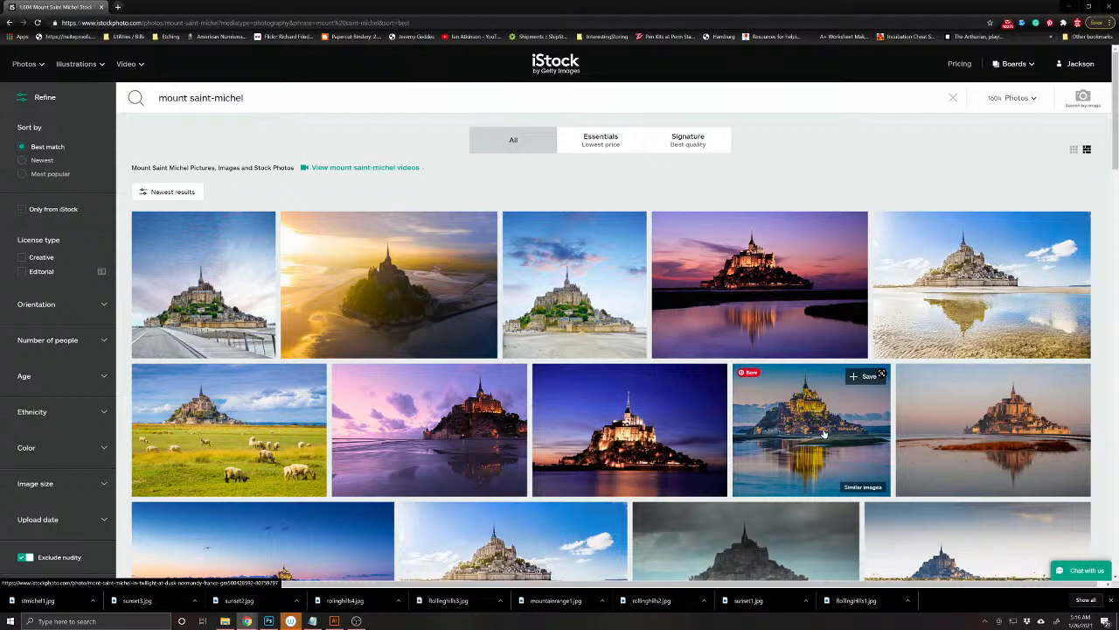
# - Look through the "mount saint-michel" search results for a suitable view of the castle
pyautogui.scroll(-2, 1000, 428)
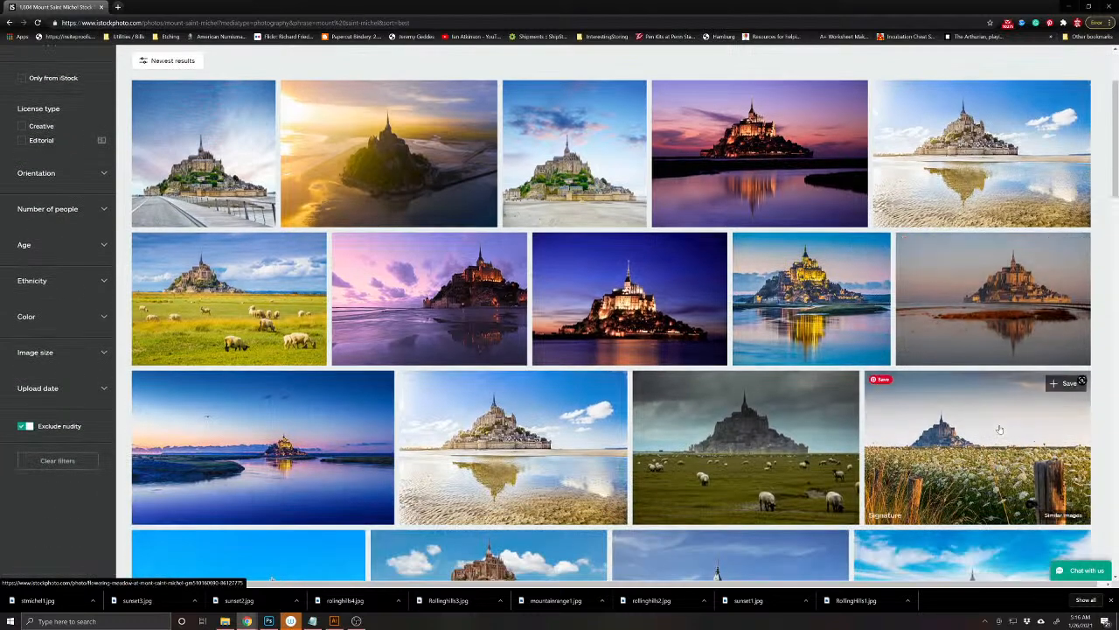
pyautogui.scroll(-1, 1000, 427)
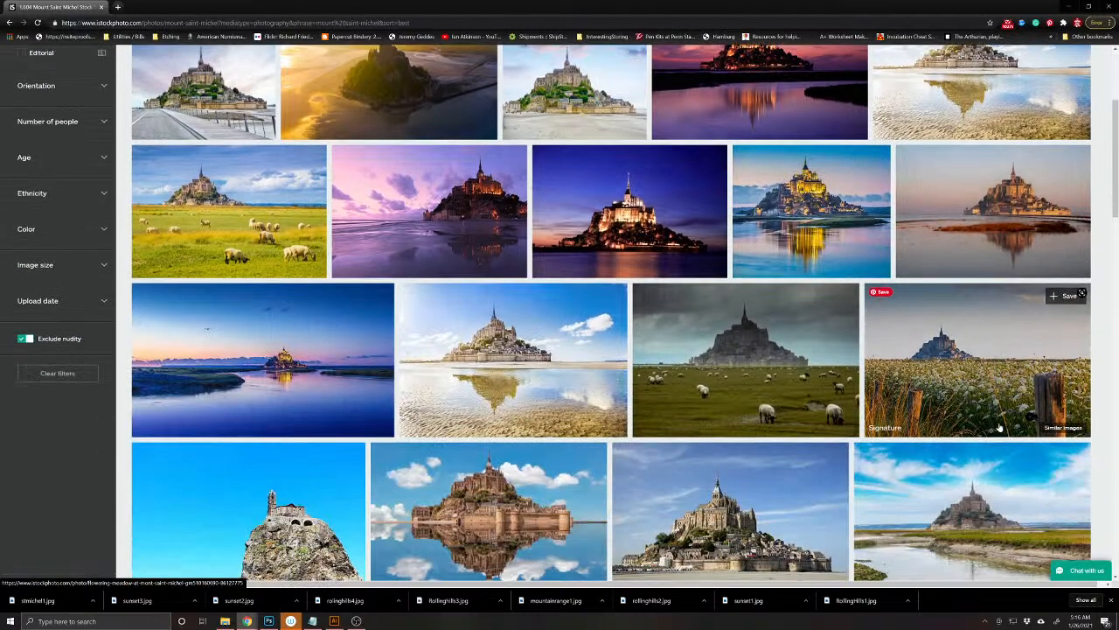
pyautogui.scroll(-1, 1000, 426)
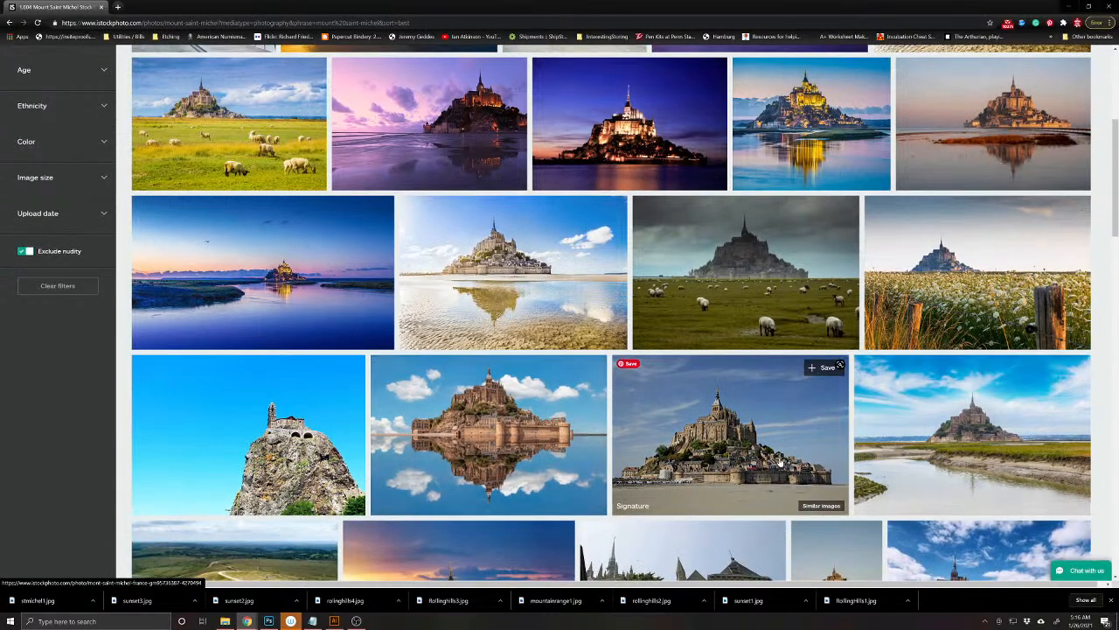
pyautogui.scroll(-2, 835, 452)
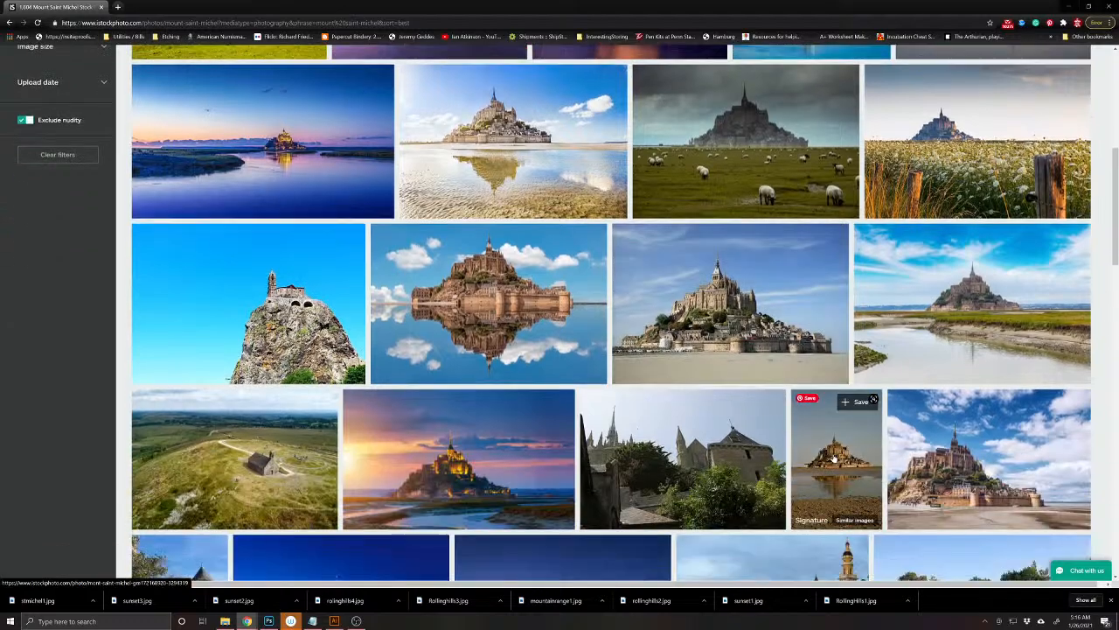
pyautogui.scroll(-2, 835, 456)
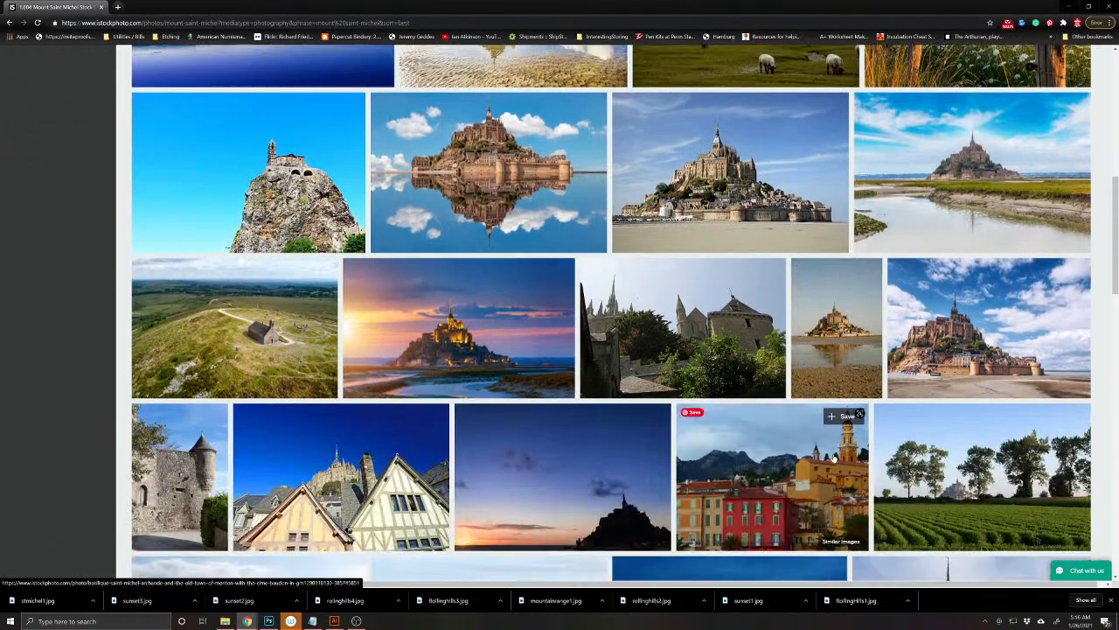
pyautogui.scroll(7, 835, 457)
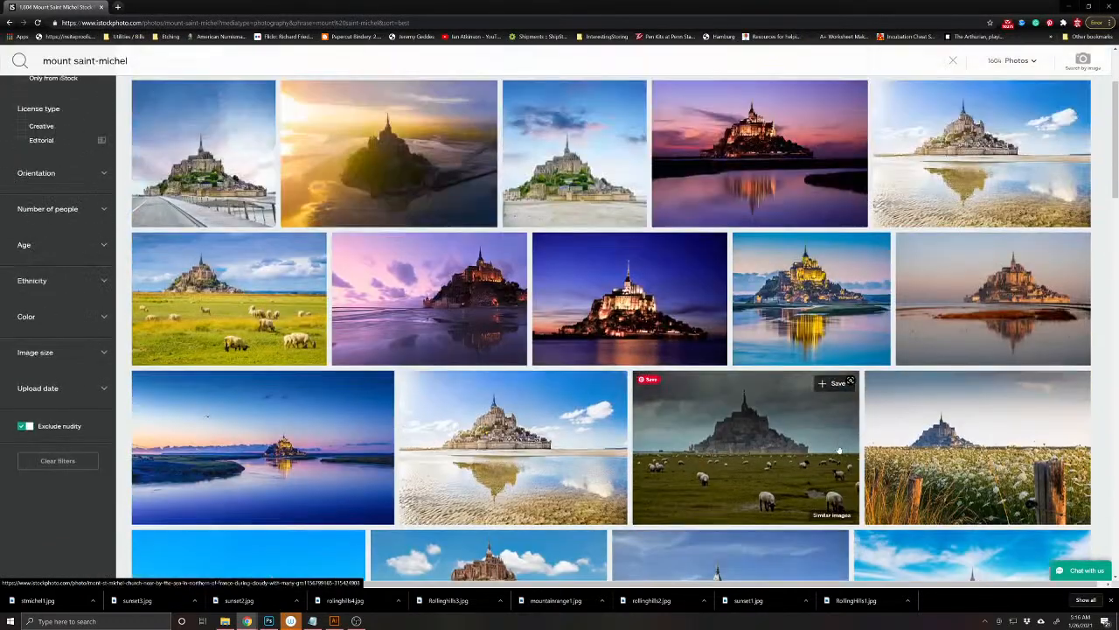
pyautogui.scroll(1, 809, 318)
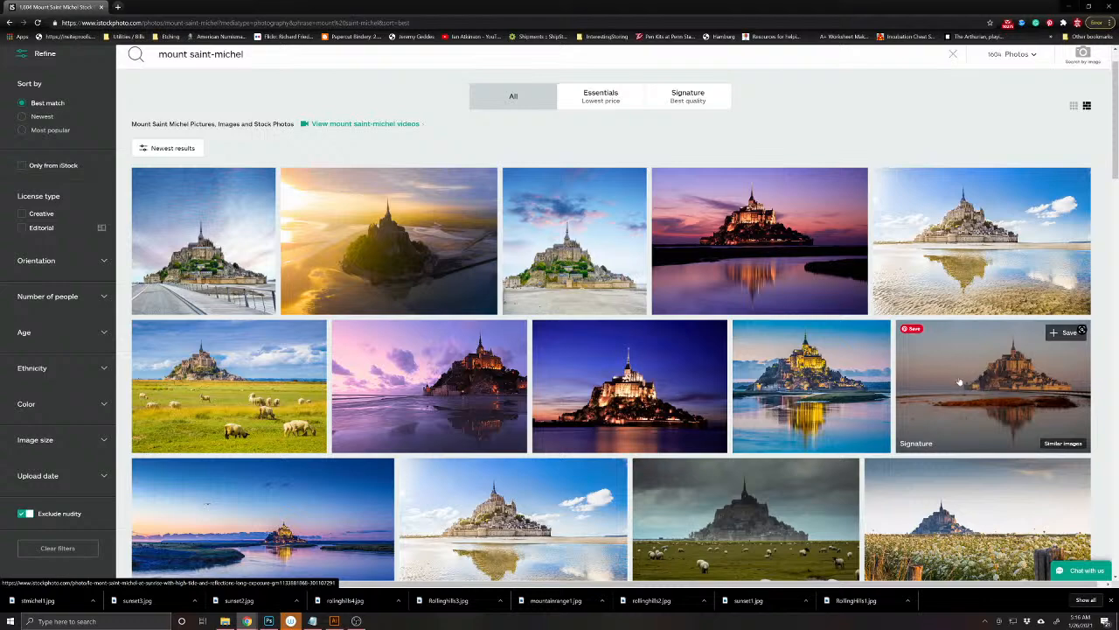
# - Open the Mont Saint-Michel in twilight at dusk photo page and inspect its enlarged preview
pyautogui.click(817, 398)
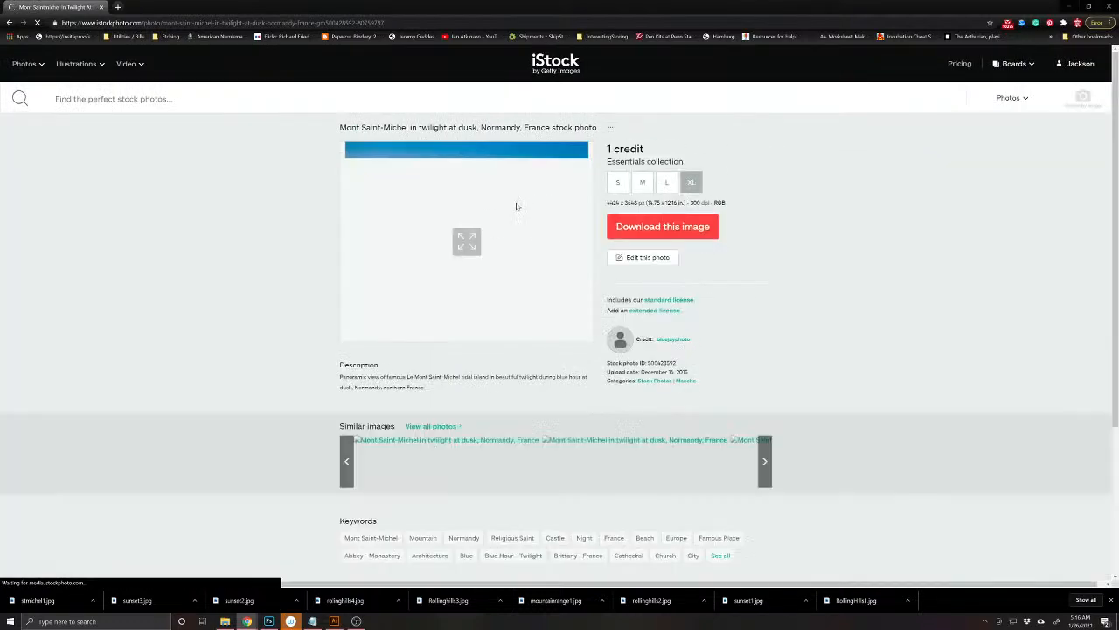
pyautogui.click(465, 241)
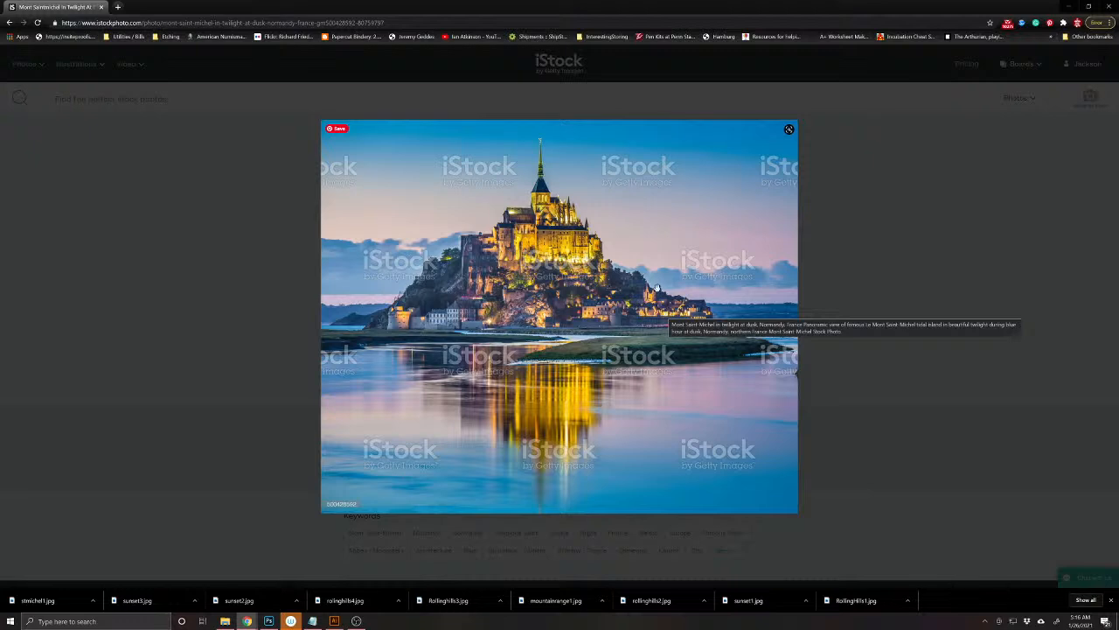
pyautogui.click(111, 148)
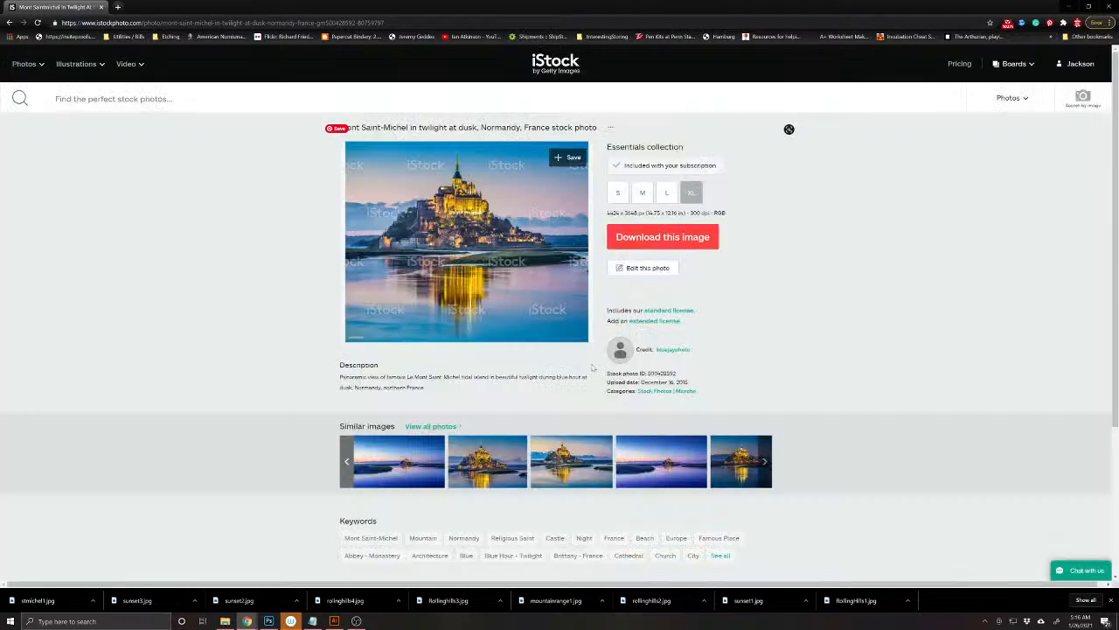
# - Switch to Photoshop and open all the landscape, sunset and castle photos from the JokerPics folder
pyautogui.click(269, 621)
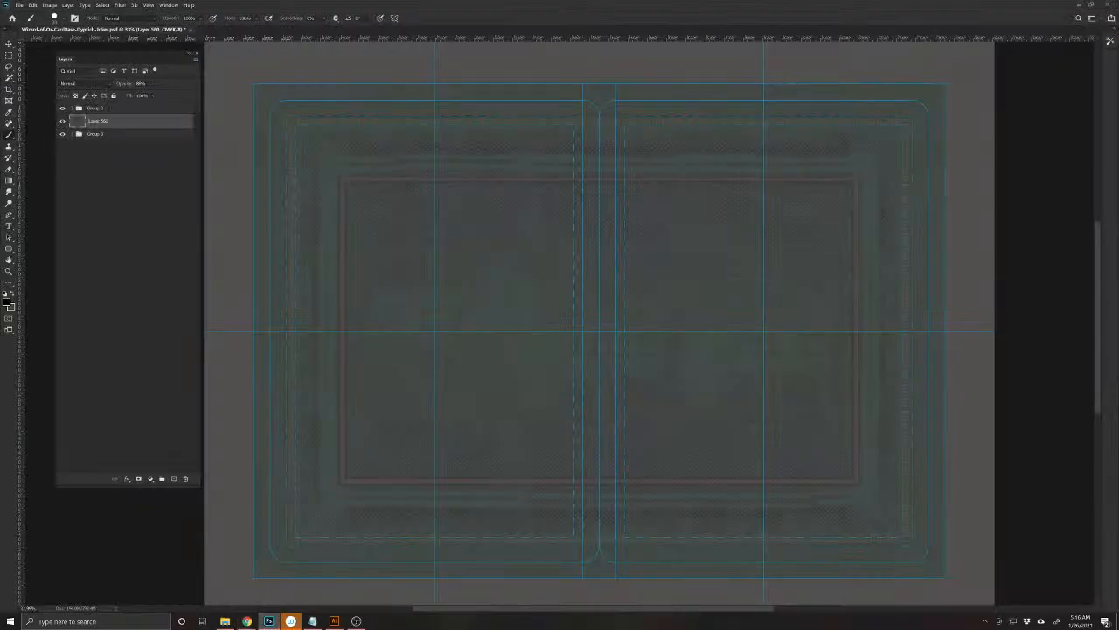
pyautogui.rightClick(342, 319)
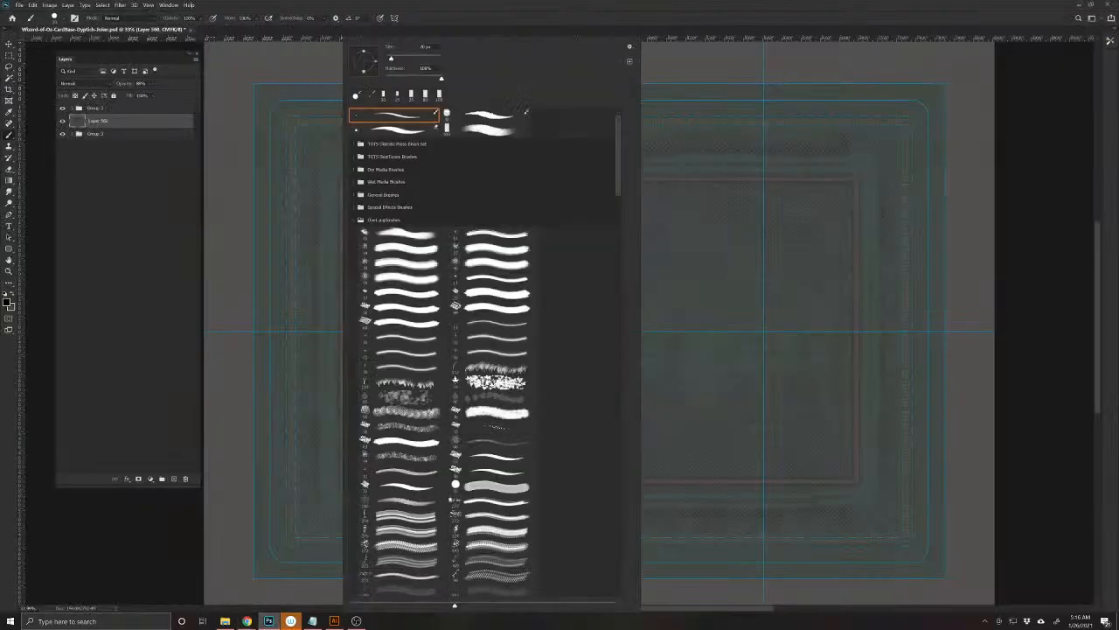
pyautogui.click(246, 621)
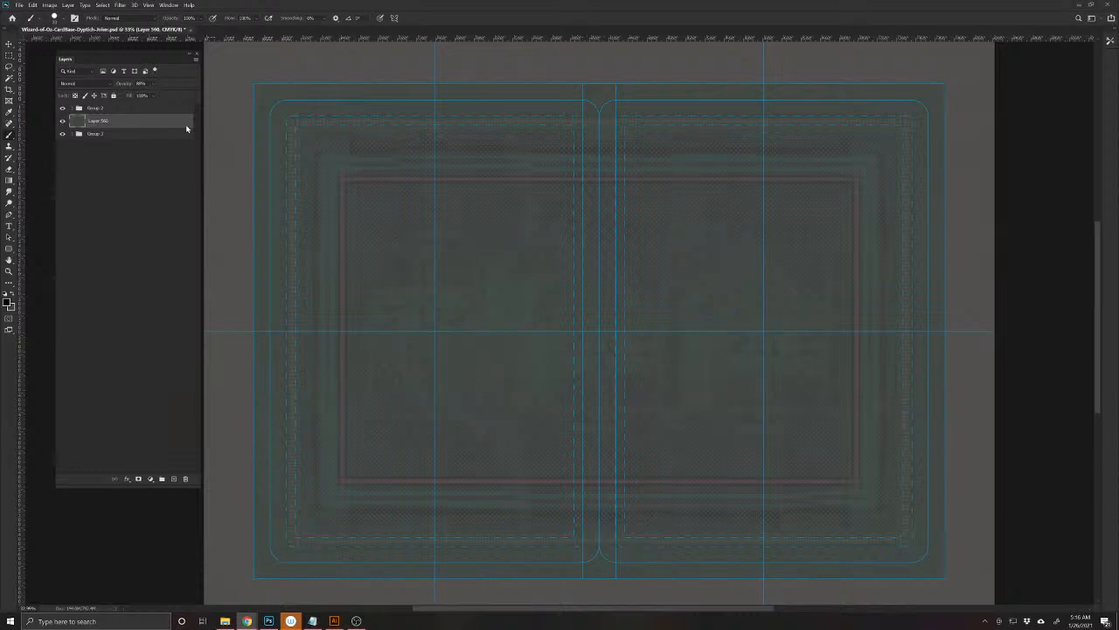
pyautogui.click(21, 5)
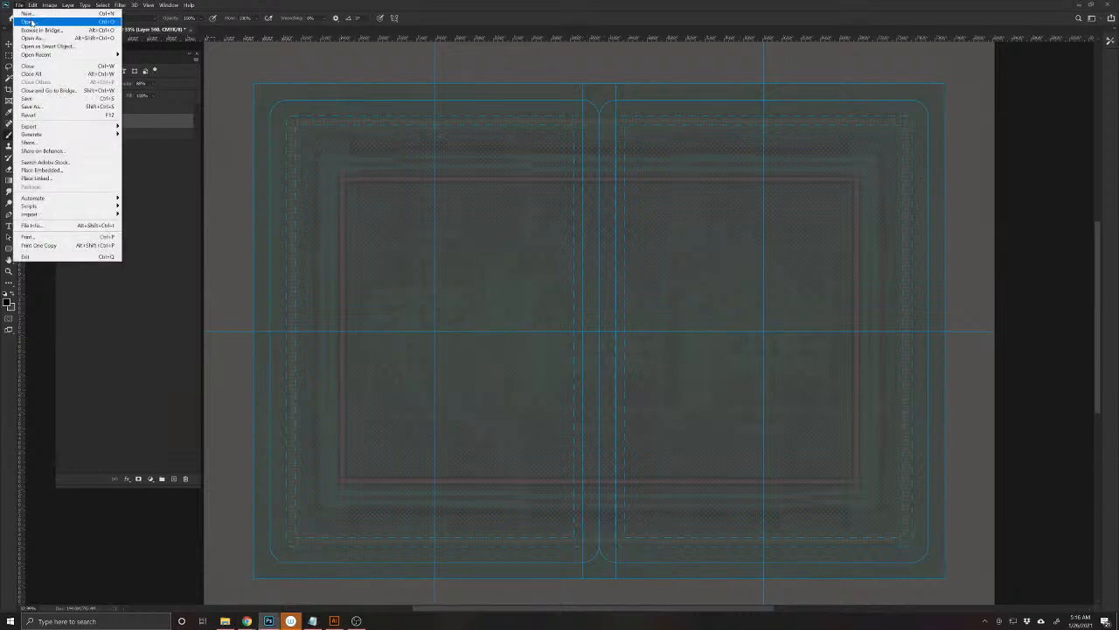
pyautogui.click(33, 22)
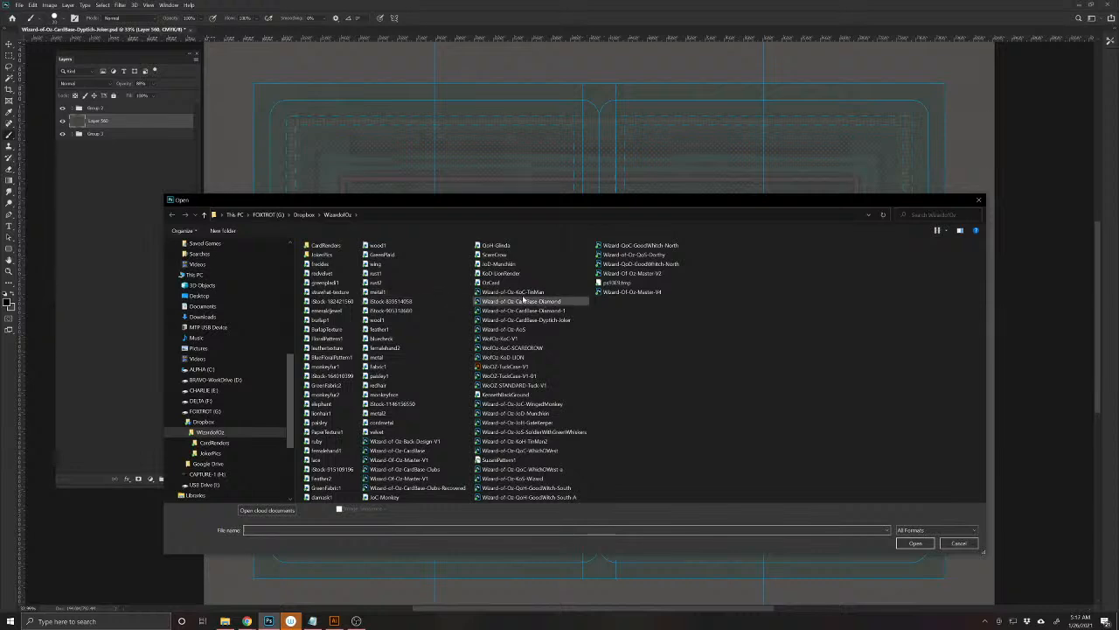
pyautogui.click(319, 253)
pyautogui.doubleClick(319, 253)
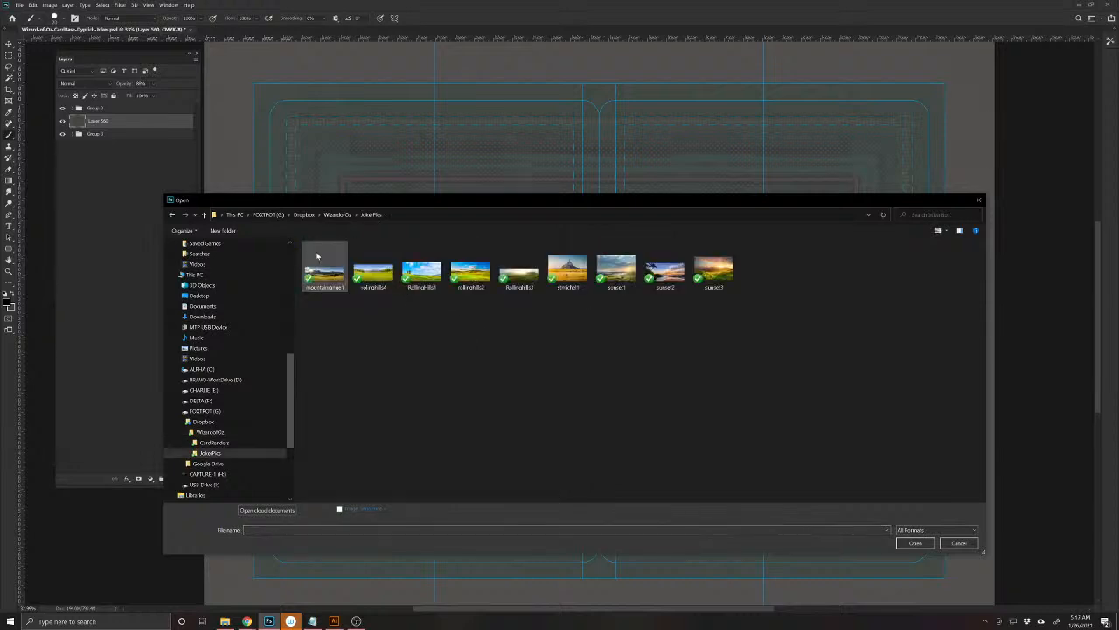
pyautogui.moveTo(321, 313); pyautogui.dragTo(784, 267)
pyautogui.click(910, 543)
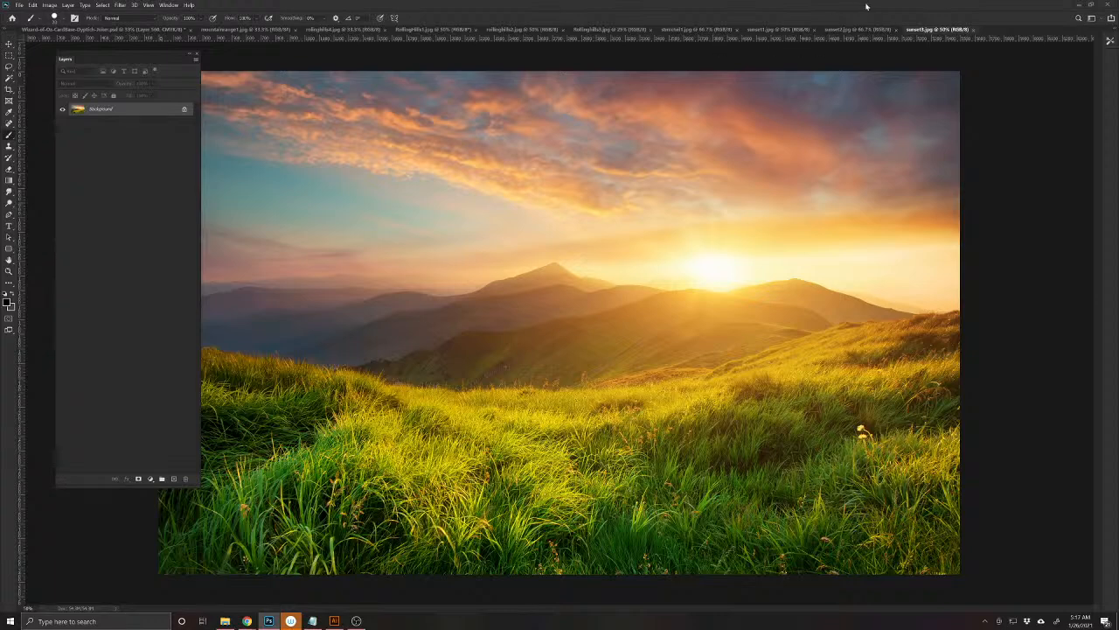
# - Lasso a loose outline around the castle in stmichel1.jpg and paste a copy into the Wizard-of-Oz-CardBase-Dyptich-Joker document
pyautogui.click(700, 30)
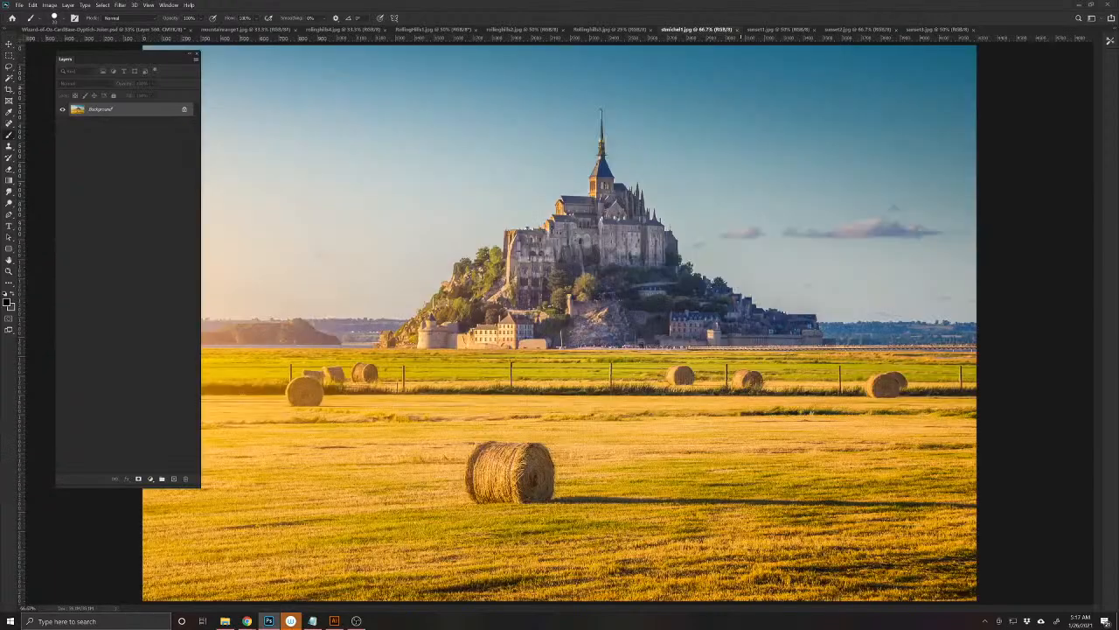
pyautogui.click(7, 68)
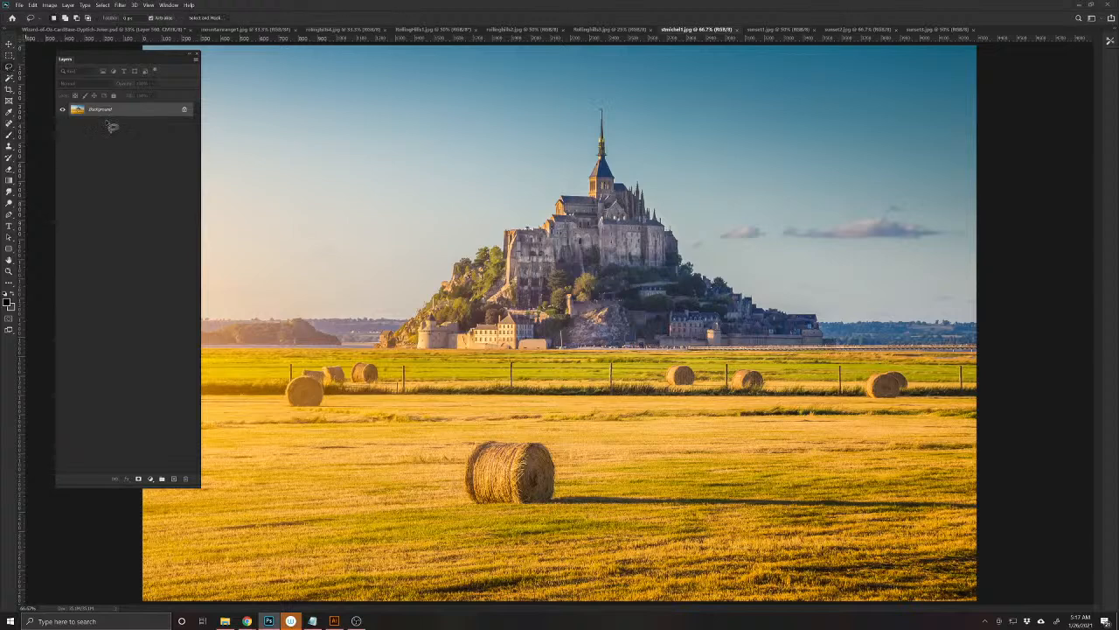
pyautogui.moveTo(848, 354)
pyautogui.mouseDown()
pyautogui.moveTo(761, 367)
pyautogui.moveTo(363, 364)
pyautogui.moveTo(379, 313)
pyautogui.moveTo(482, 245)
pyautogui.moveTo(577, 146)
pyautogui.moveTo(603, 90)
pyautogui.mouseUp()
pyautogui.moveTo(636, 153)
pyautogui.mouseDown()
pyautogui.moveTo(724, 254)
pyautogui.moveTo(839, 320)
pyautogui.mouseUp()
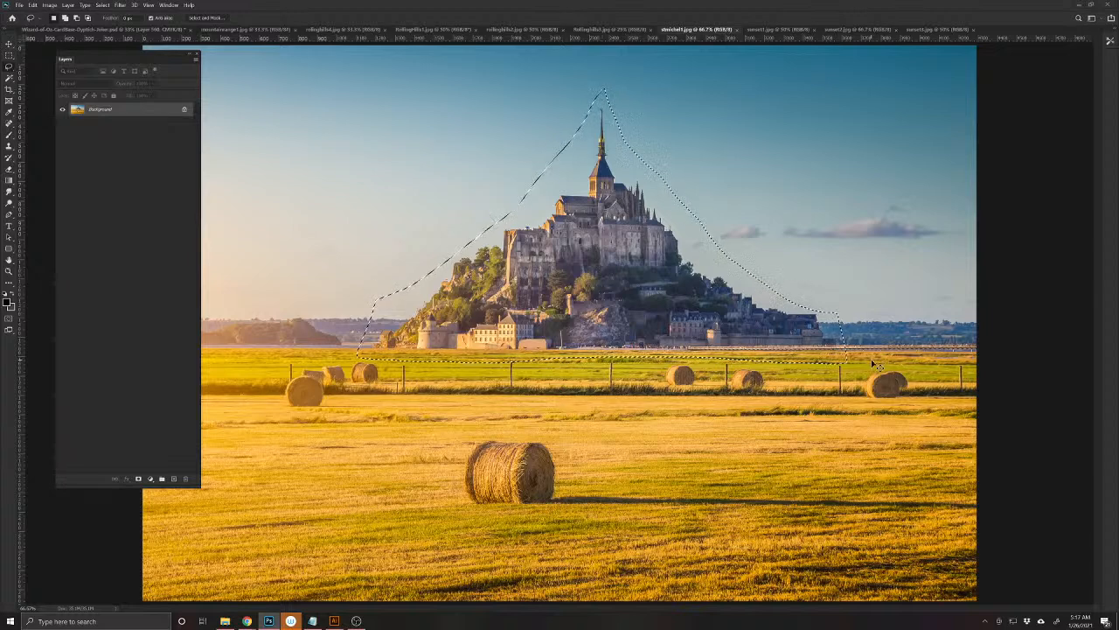
pyautogui.click(59, 29)
pyautogui.hotkey('ctrl', 'v')
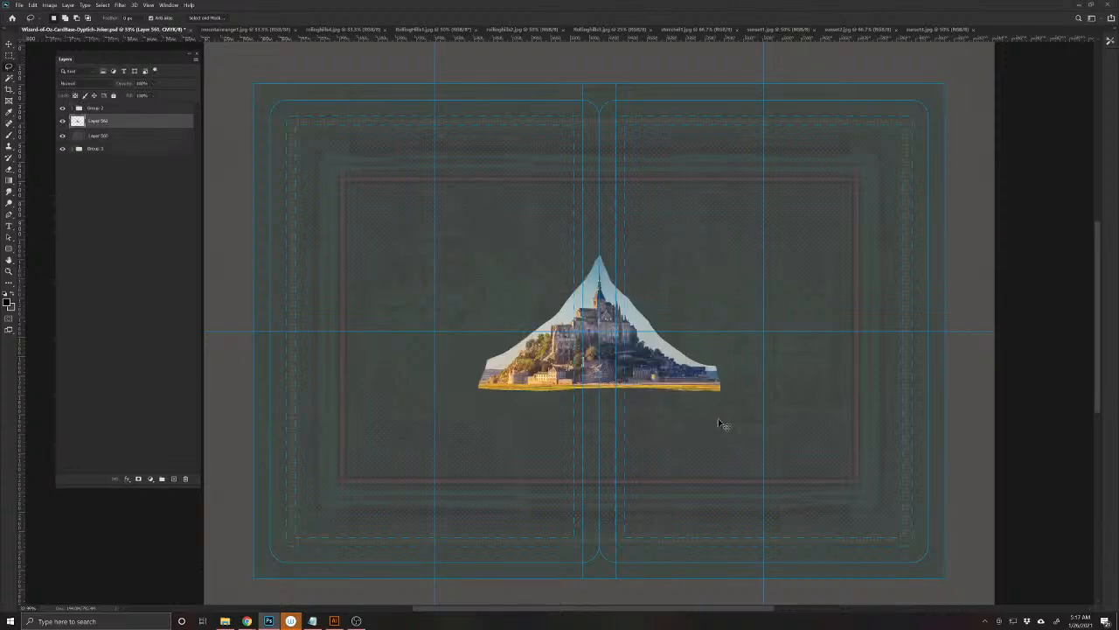
# - Scale the pasted castle down slightly and place it on the right-hand card at mid-height
pyautogui.hotkey('ctrl', 't')
pyautogui.moveTo(649, 376); pyautogui.dragTo(772, 375)
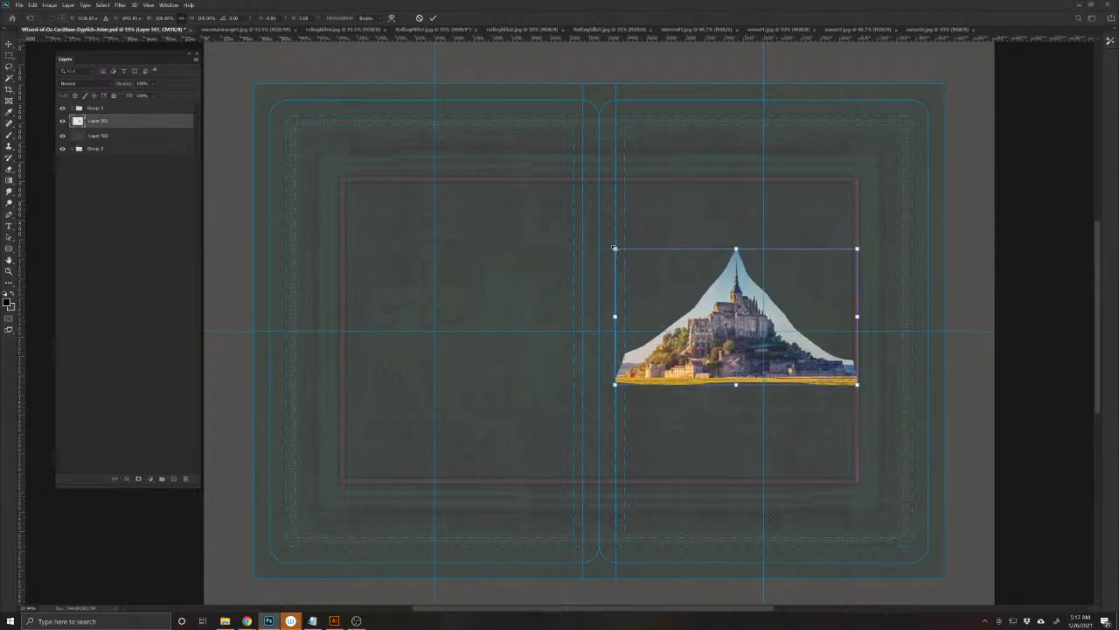
pyautogui.moveTo(619, 250)
pyautogui.mouseDown()
pyautogui.moveTo(593, 230)
pyautogui.moveTo(622, 252)
pyautogui.mouseUp()
pyautogui.moveTo(730, 354)
pyautogui.mouseDown()
pyautogui.moveTo(762, 354)
pyautogui.moveTo(746, 357)
pyautogui.mouseUp()
pyautogui.press('Return')
pyautogui.press('l')
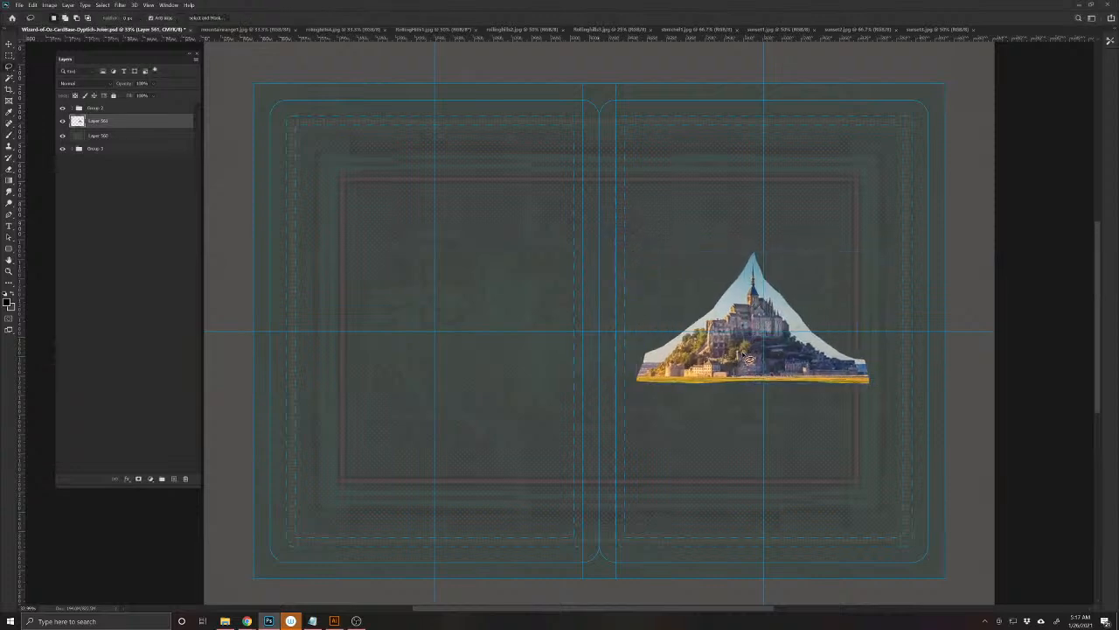
# - Check the open sunset photos and close the stmichel1.jpg source photo
pyautogui.click(941, 30)
pyautogui.click(853, 30)
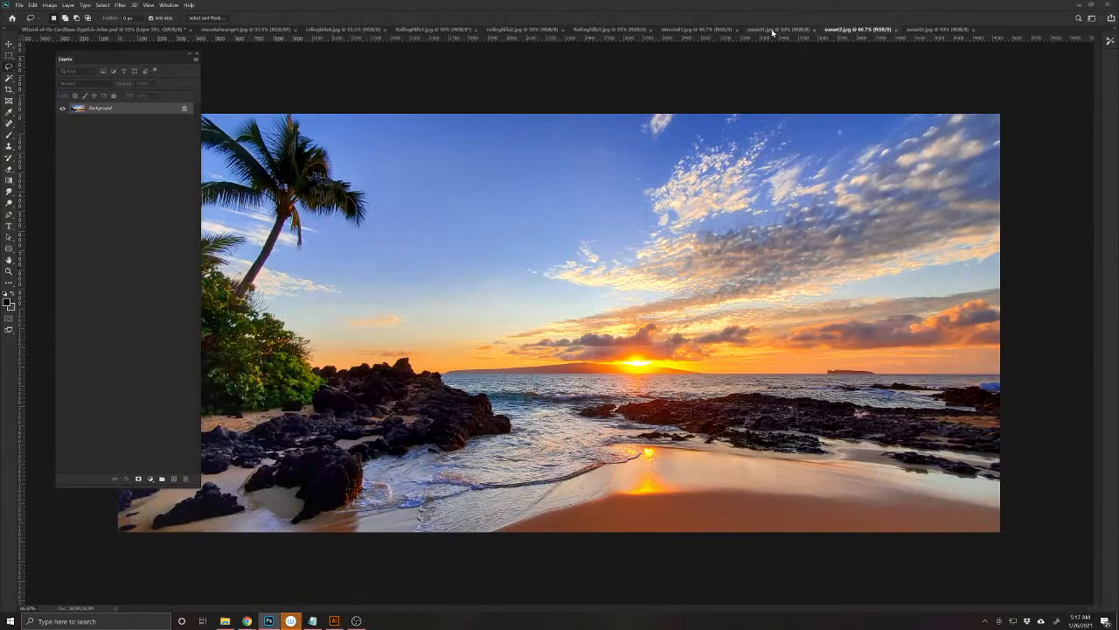
pyautogui.click(773, 31)
pyautogui.click(697, 31)
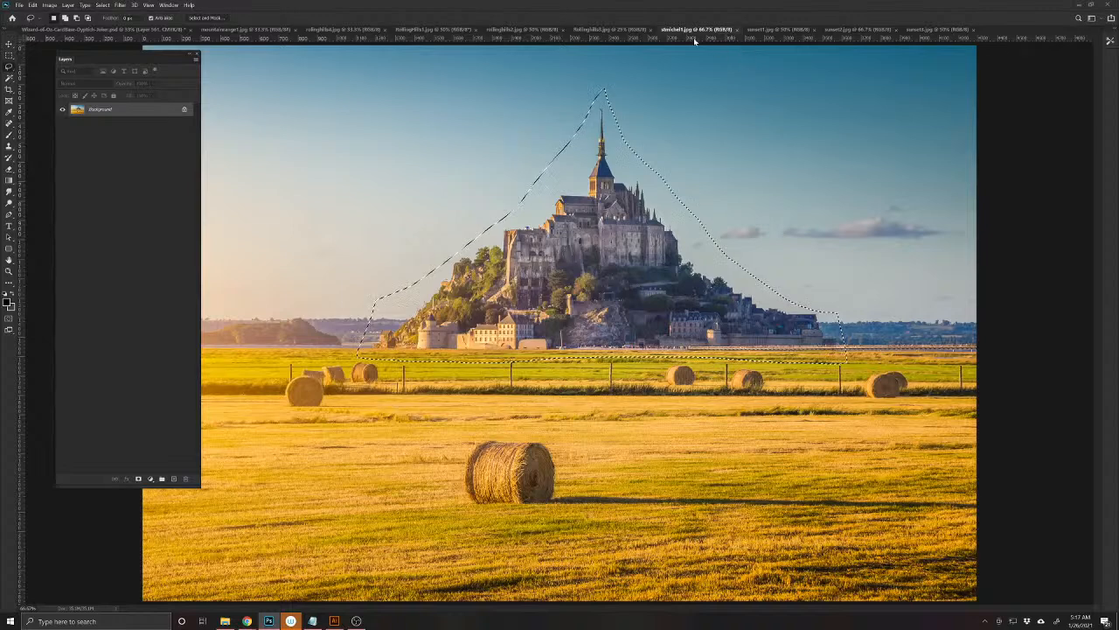
pyautogui.click(738, 30)
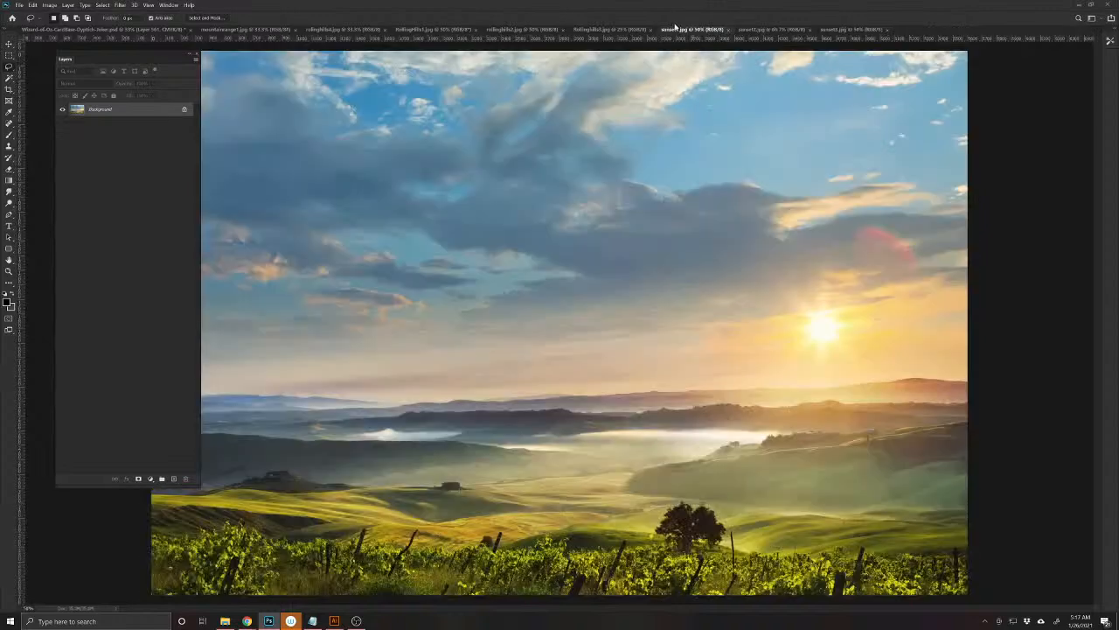
# - Compare the rolling hills photos and lasso the flower meadow and trees in rollinghills4.jpg, leaving out the sky and high peaks
pyautogui.click(618, 30)
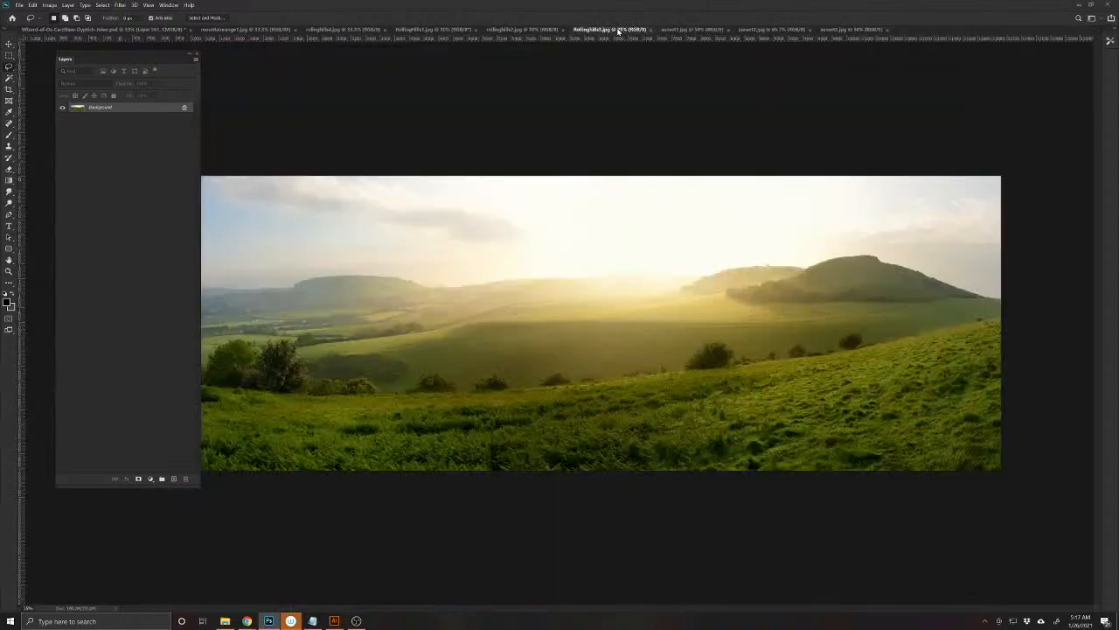
pyautogui.click(543, 30)
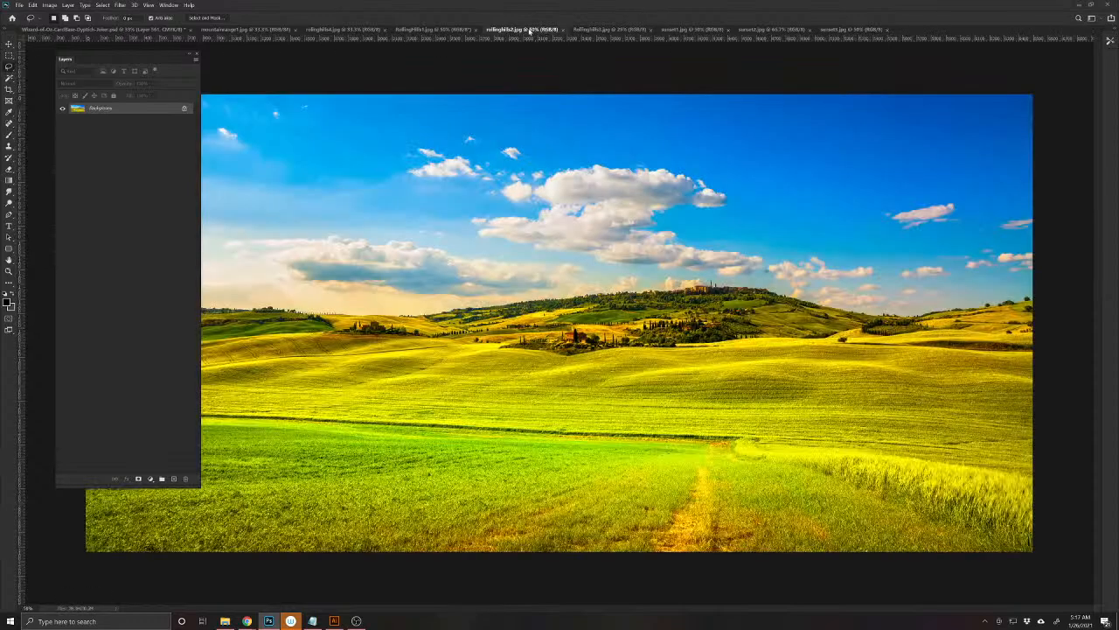
pyautogui.click(433, 30)
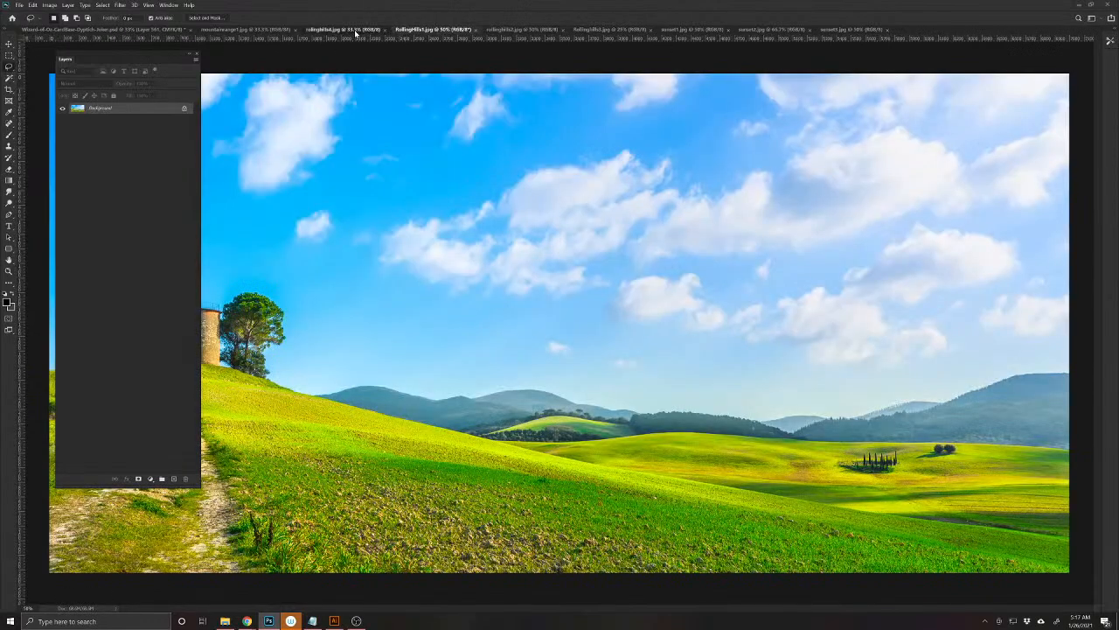
pyautogui.click(345, 29)
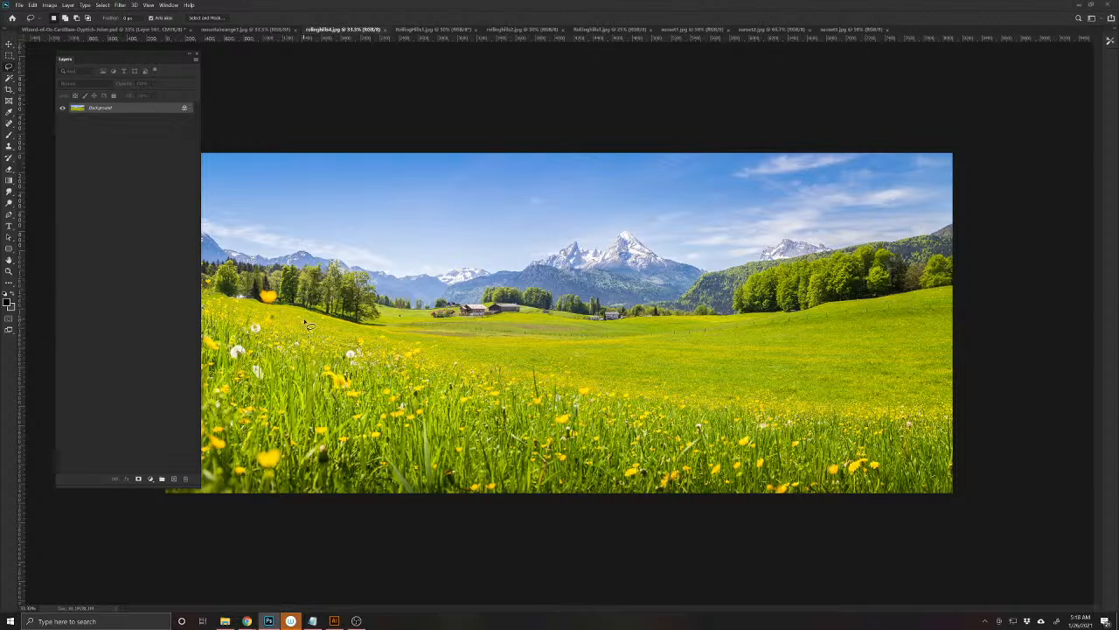
pyautogui.keyDown('ctrl'); pyautogui.keyDown('alt'); pyautogui.click(575, 341); pyautogui.keyUp('alt'); pyautogui.keyUp('ctrl')
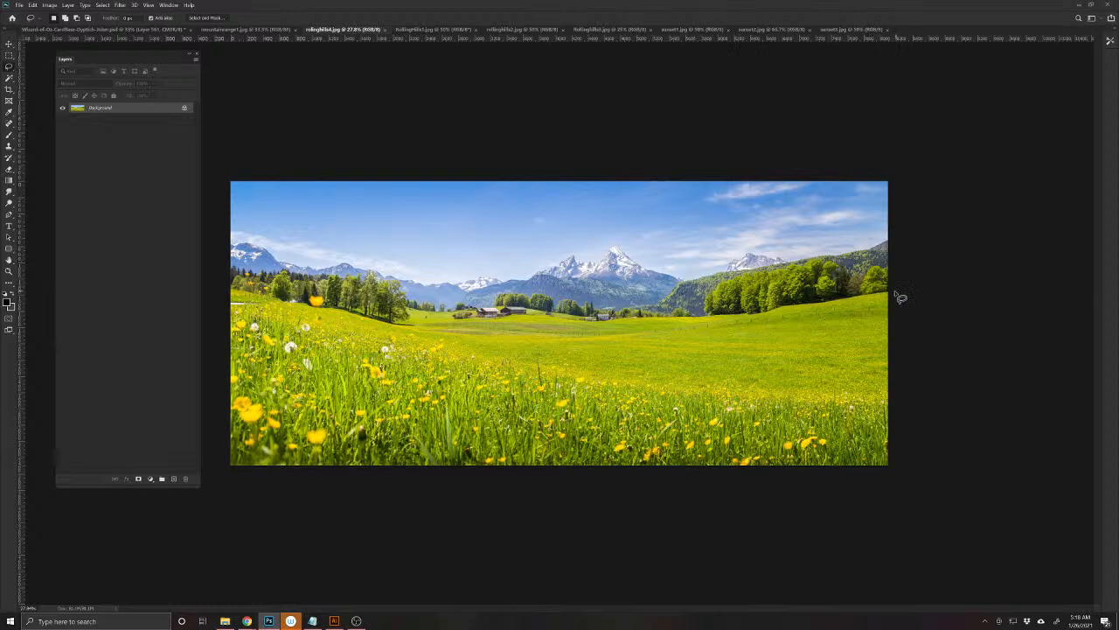
pyautogui.moveTo(892, 283)
pyautogui.mouseDown()
pyautogui.moveTo(841, 260)
pyautogui.moveTo(753, 255)
pyautogui.moveTo(606, 309)
pyautogui.moveTo(489, 297)
pyautogui.moveTo(424, 304)
pyautogui.moveTo(366, 272)
pyautogui.moveTo(226, 264)
pyautogui.moveTo(220, 485)
pyautogui.moveTo(632, 521)
pyautogui.moveTo(832, 521)
pyautogui.moveTo(890, 504)
pyautogui.moveTo(913, 390)
pyautogui.moveTo(901, 318)
pyautogui.mouseUp()
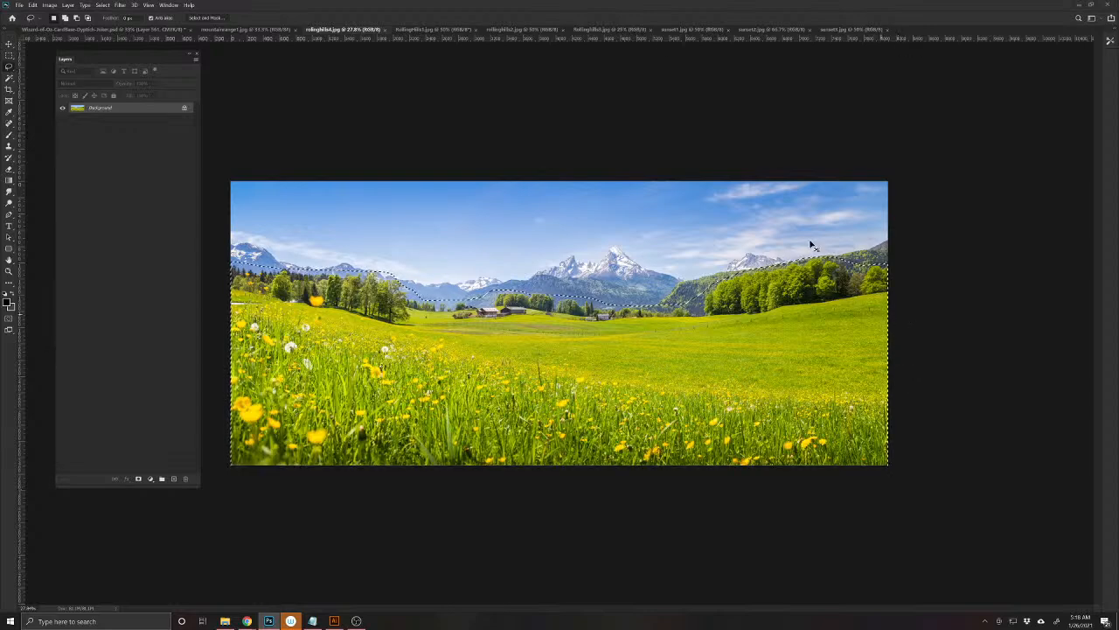
# - Paste the meadow cutout into the card document and scale it down to fill the lower half of the red inner frame
pyautogui.click(105, 29)
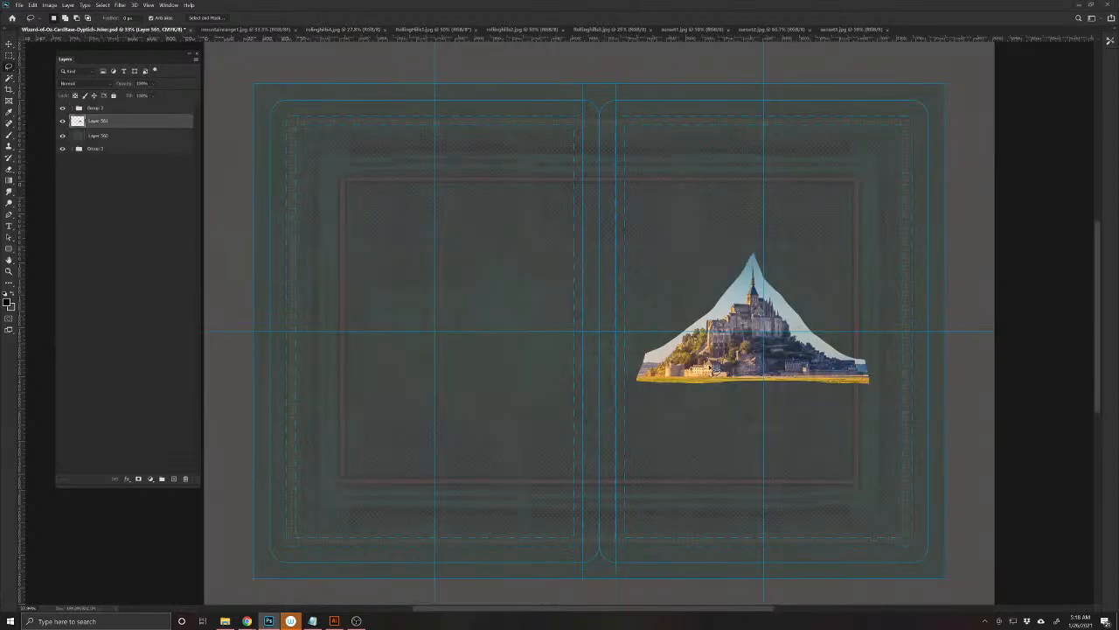
pyautogui.hotkey('ctrl', 'v')
pyautogui.hotkey('ctrl', '-')
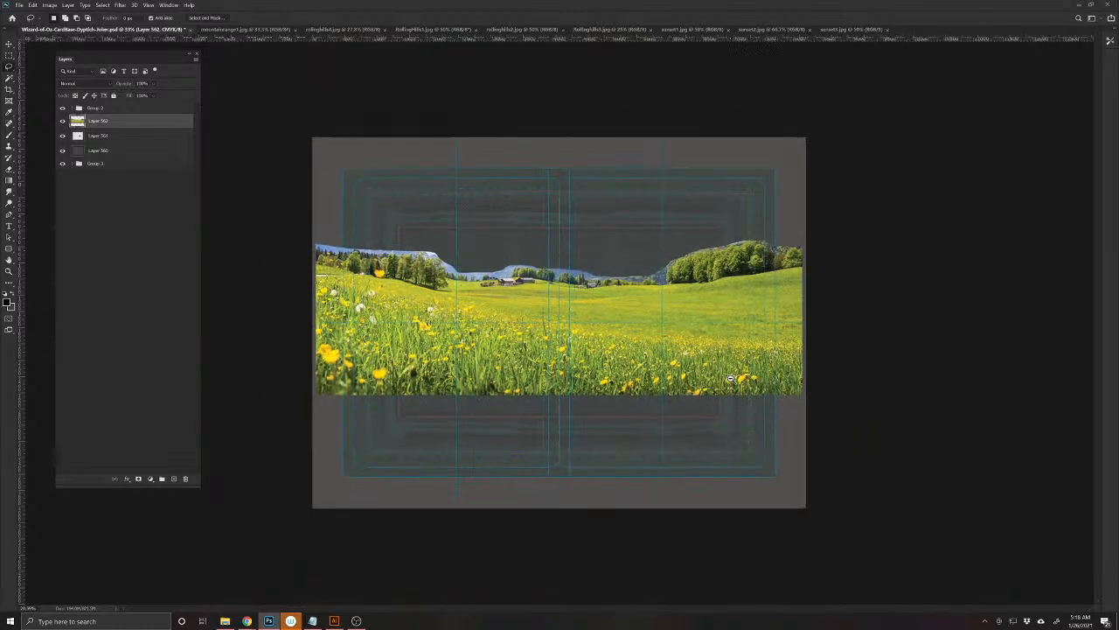
pyautogui.hotkey('ctrl', '+')
pyautogui.hotkey('ctrl', 't')
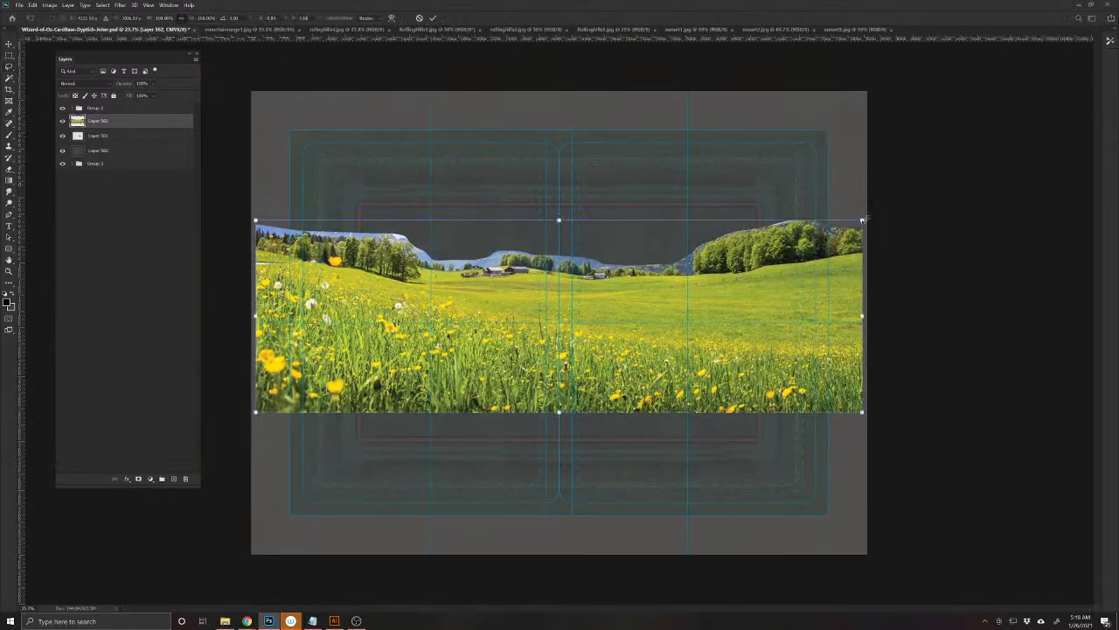
pyautogui.moveTo(863, 225); pyautogui.dragTo(759, 252)
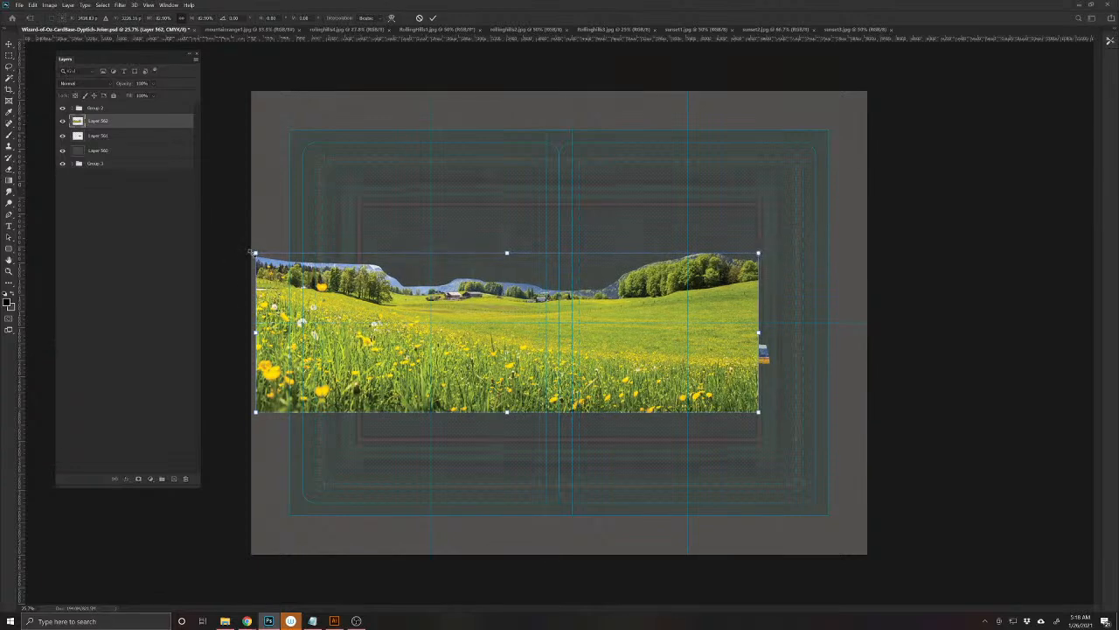
pyautogui.moveTo(251, 253); pyautogui.dragTo(352, 310)
pyautogui.moveTo(648, 381); pyautogui.dragTo(648, 399)
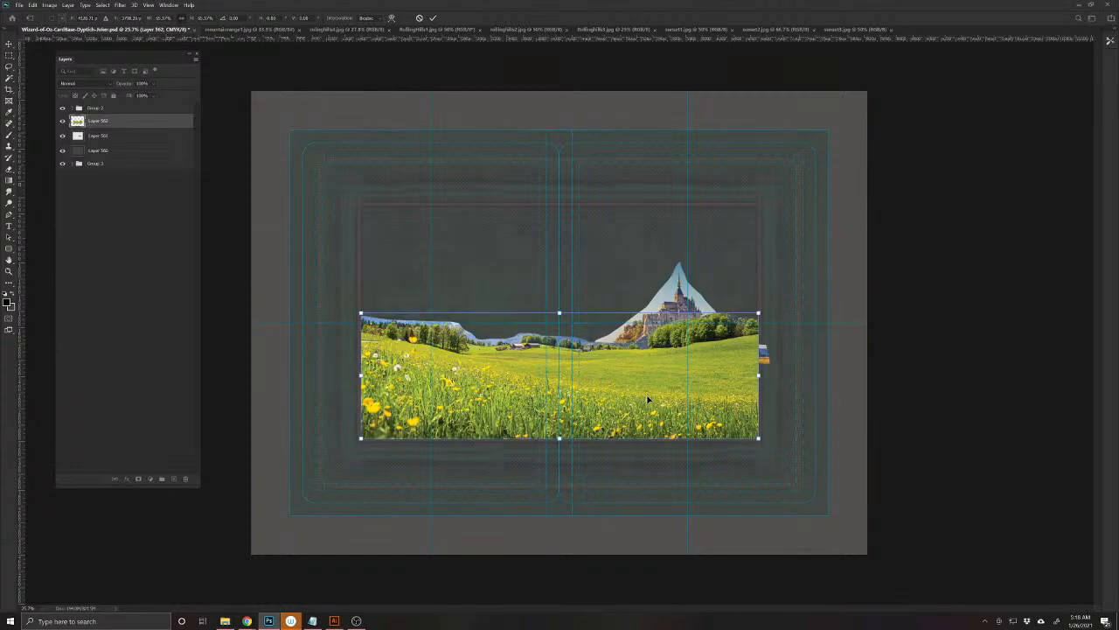
pyautogui.press('Return')
pyautogui.press('l')
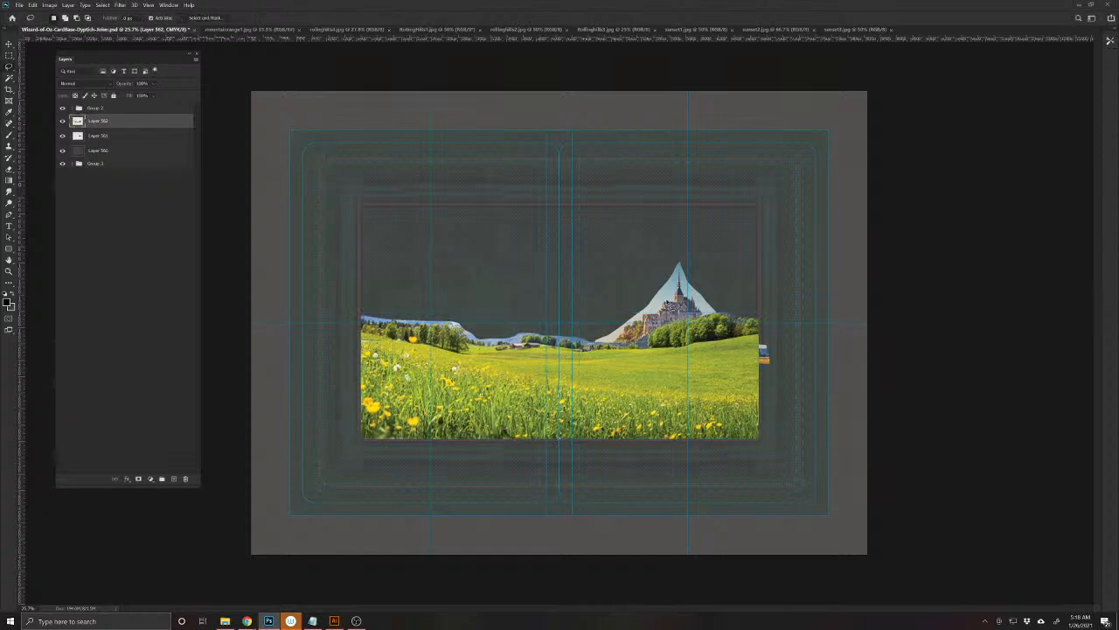
# - Bring the castle layer in front of the meadow and raise it onto the horizon, checking the composition without the dark overlay
pyautogui.press('v')
pyautogui.click(678, 311)
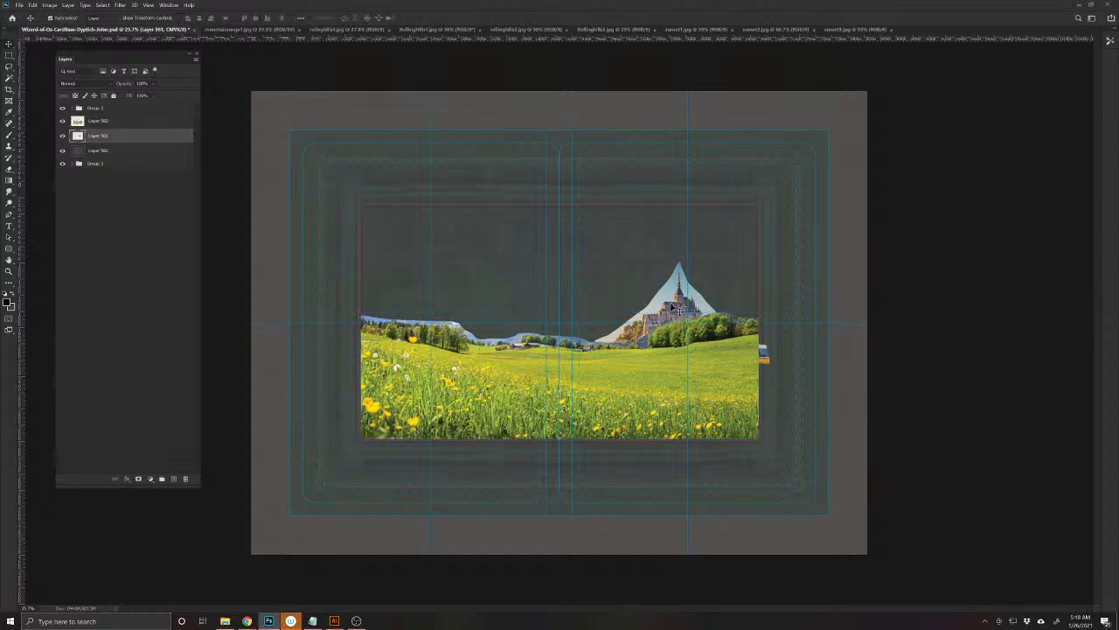
pyautogui.moveTo(120, 140); pyautogui.dragTo(125, 117)
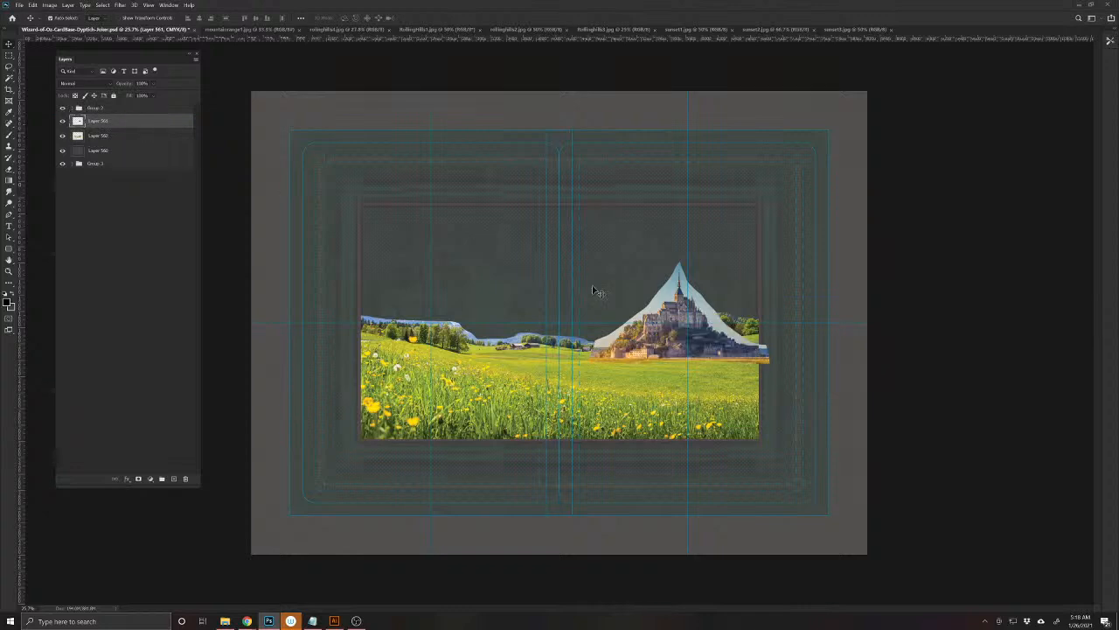
pyautogui.moveTo(679, 329); pyautogui.dragTo(658, 277)
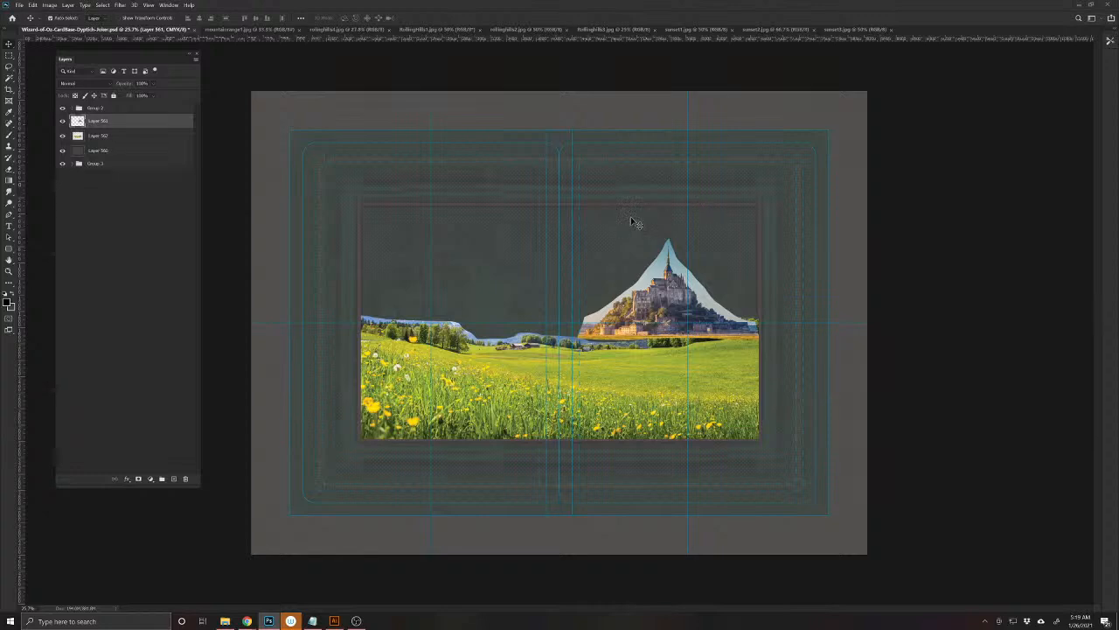
pyautogui.click(63, 153)
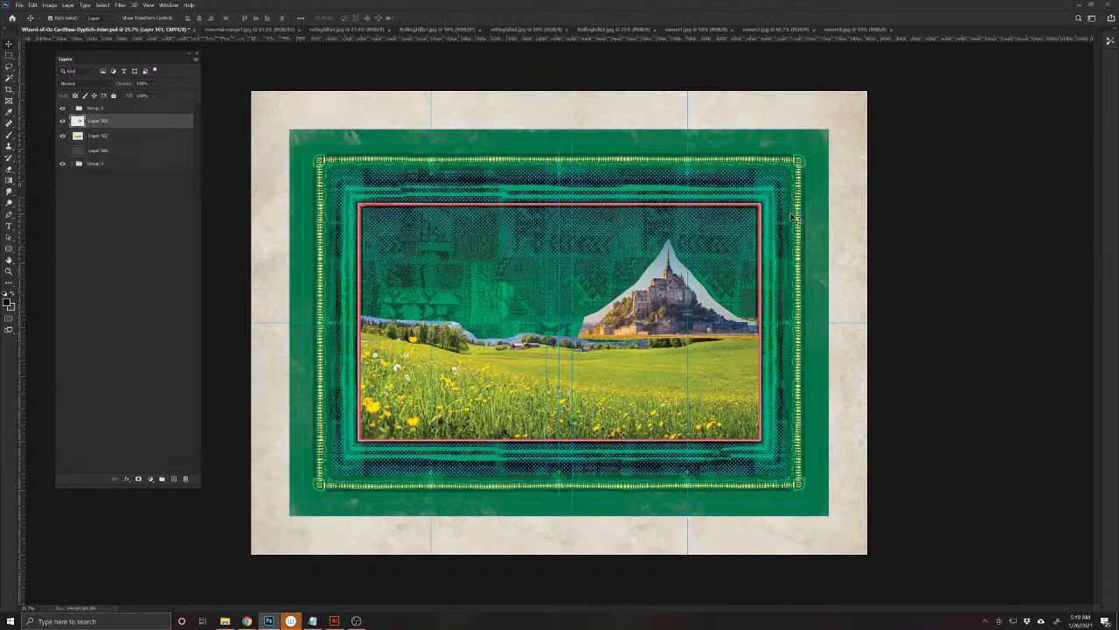
pyautogui.click(65, 157)
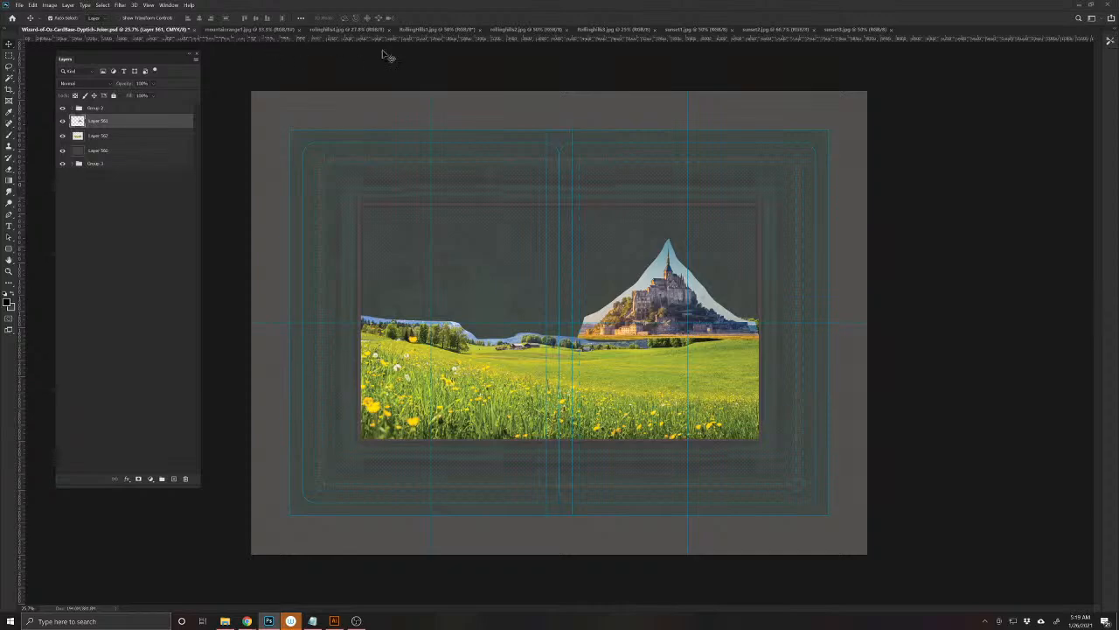
# - Compare the open sunset photos and close the RollingHills3.jpg photo
pyautogui.click(873, 31)
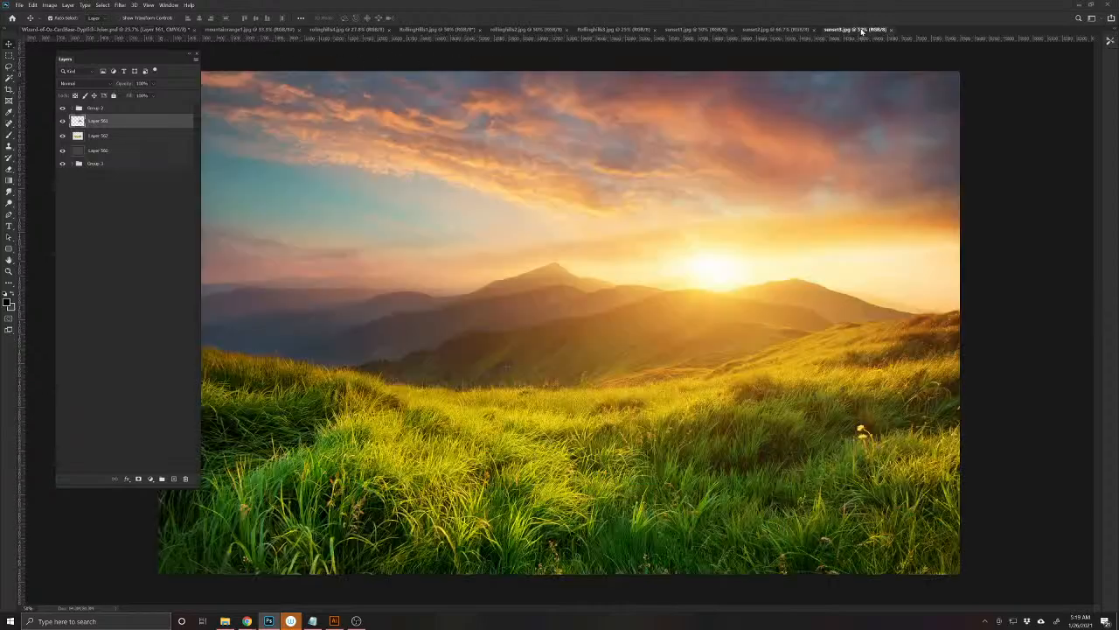
pyautogui.click(762, 30)
pyautogui.click(693, 30)
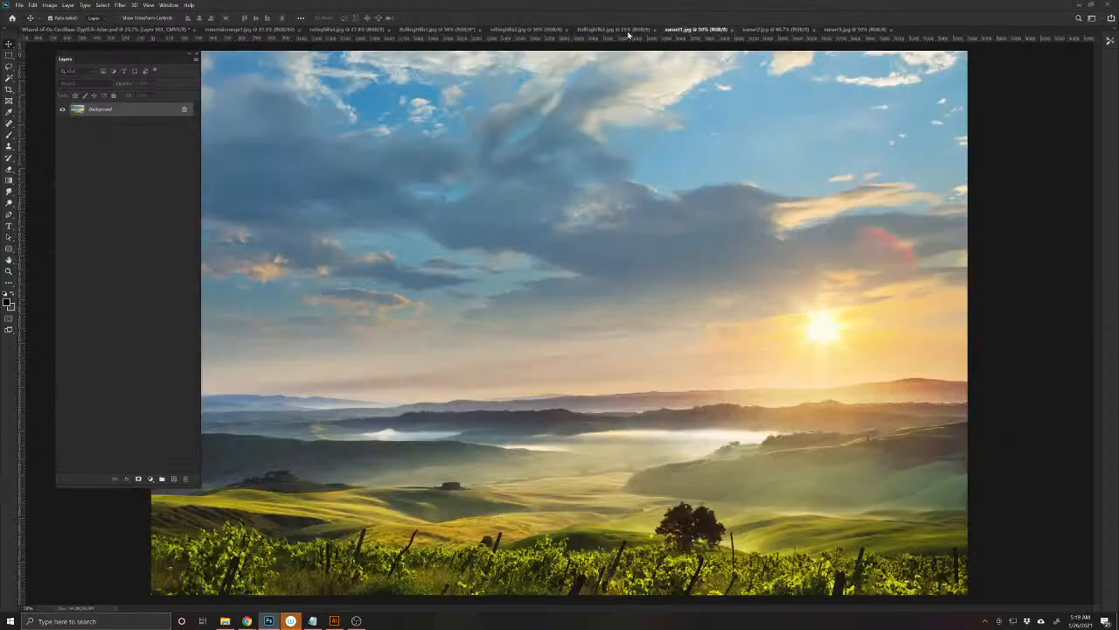
pyautogui.click(623, 30)
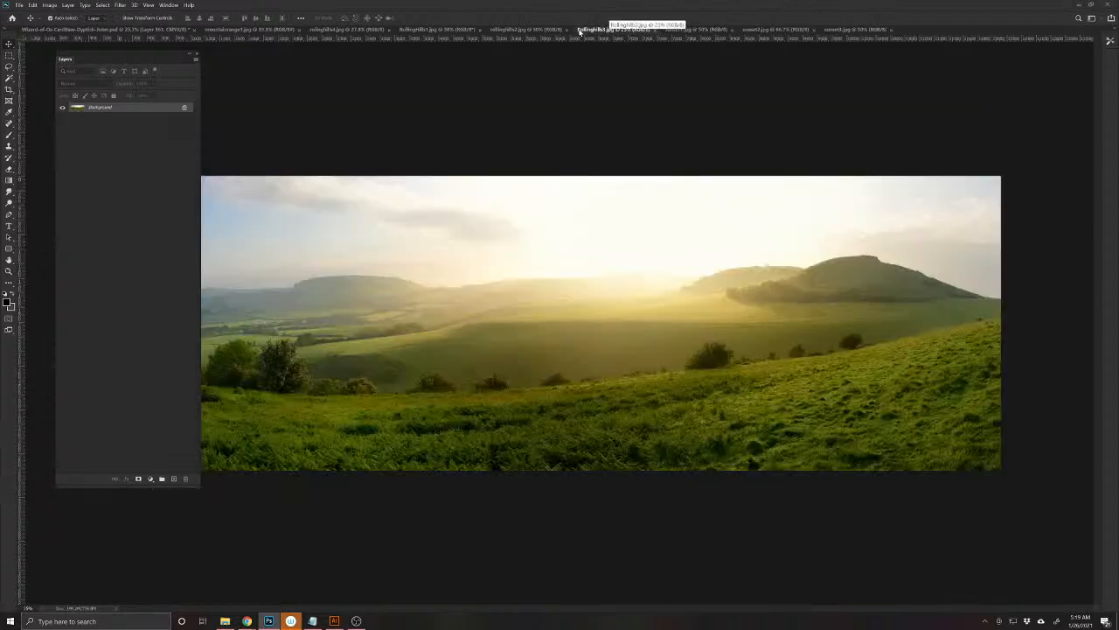
pyautogui.click(658, 30)
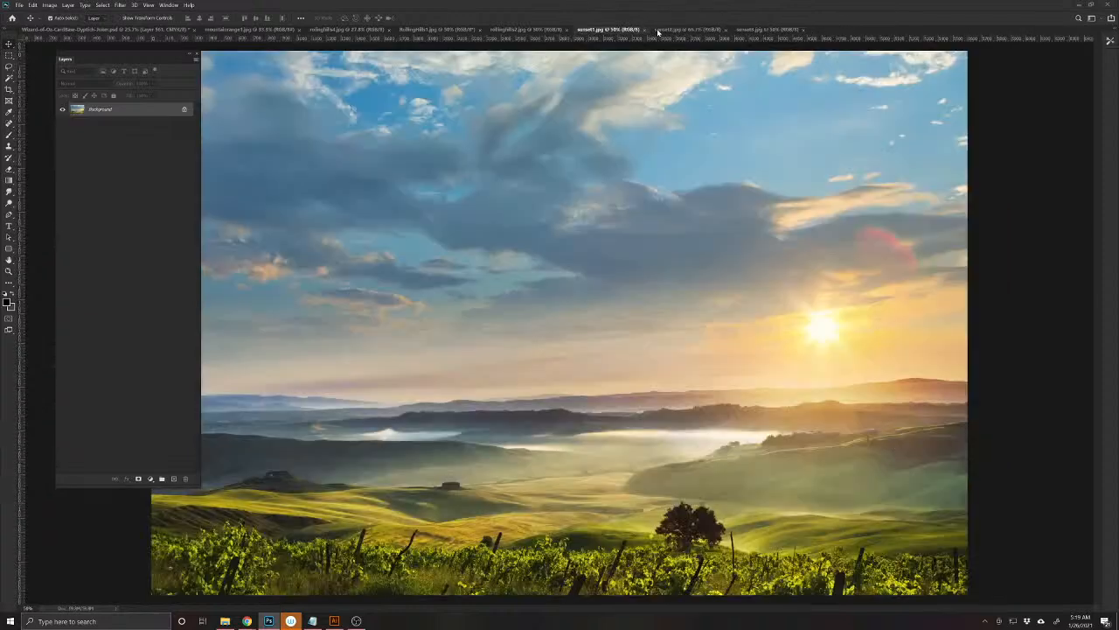
# - Copy the whole rollinghills2.jpg photo into the card document and place its layer behind the meadow and castle
pyautogui.click(535, 32)
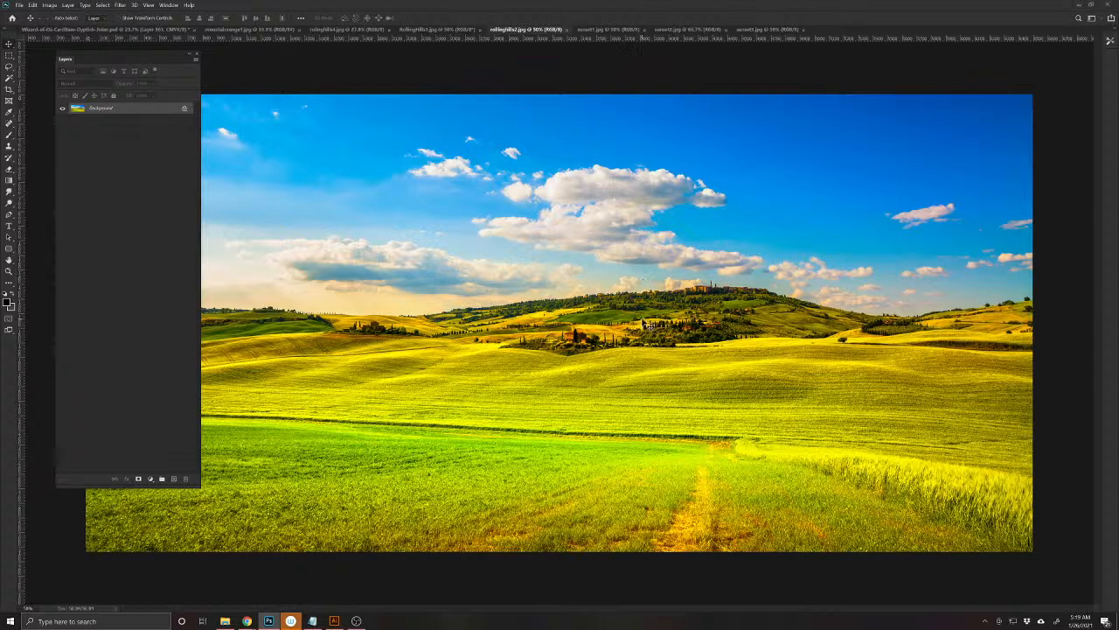
pyautogui.hotkey('ctrl', 'a')
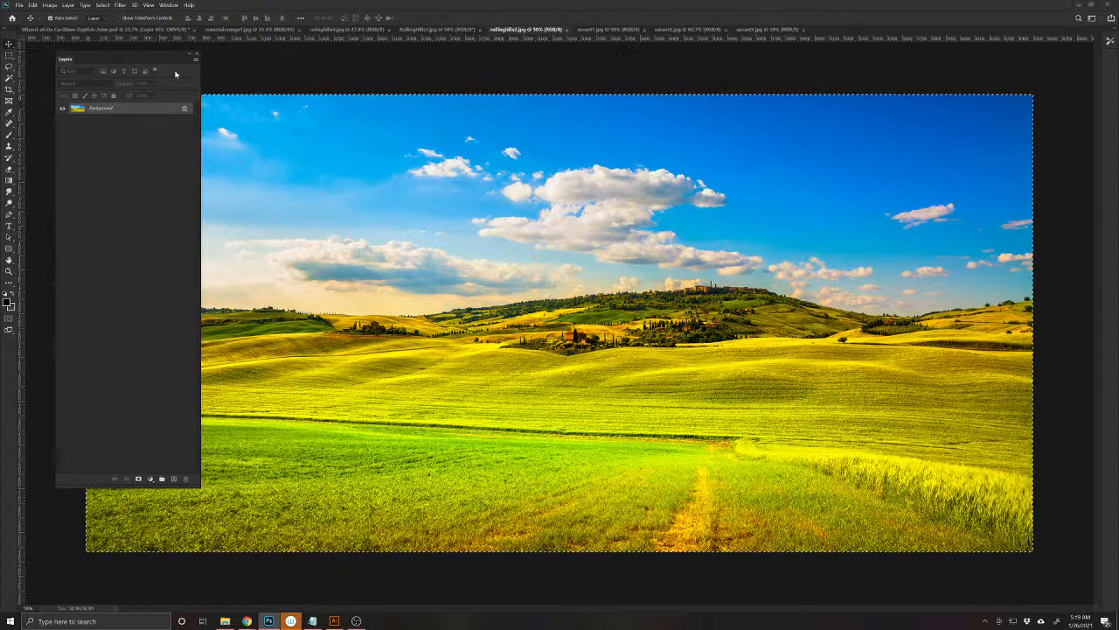
pyautogui.click(87, 30)
pyautogui.hotkey('ctrl', 'v')
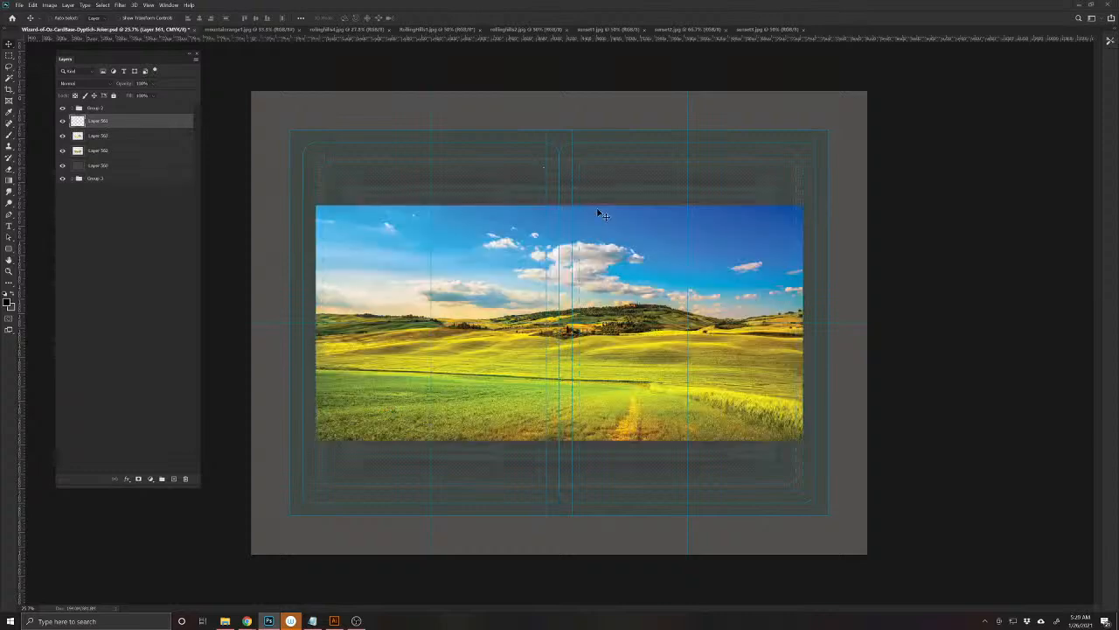
pyautogui.moveTo(135, 124); pyautogui.dragTo(133, 154)
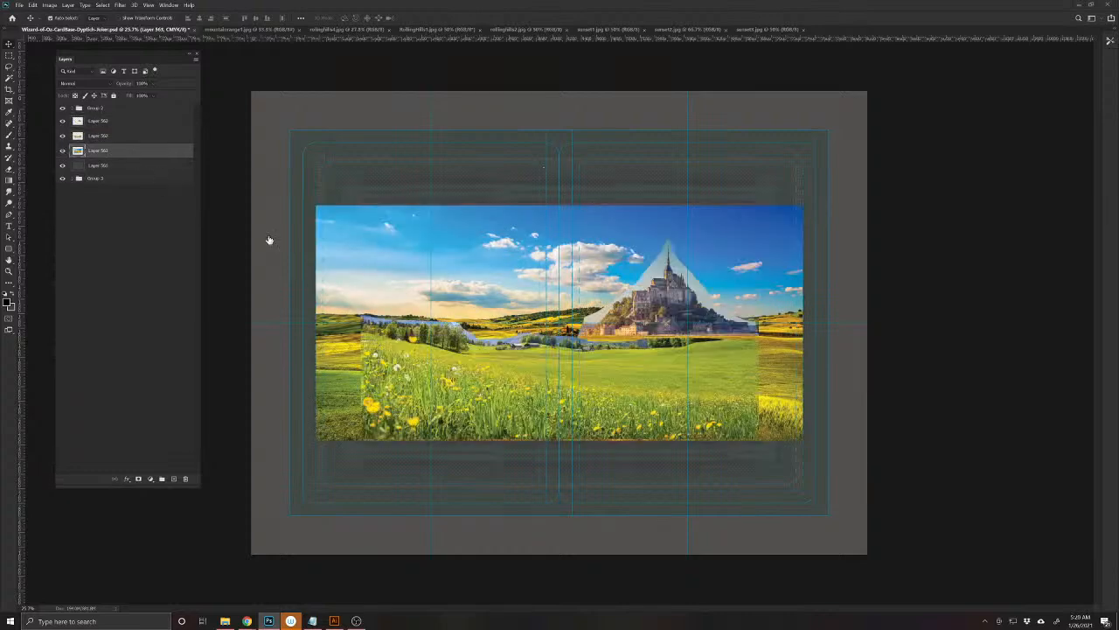
# - Flip the pasted hills photo horizontally and shift it left so its hill sits behind the meadow's trees
pyautogui.click(35, 5)
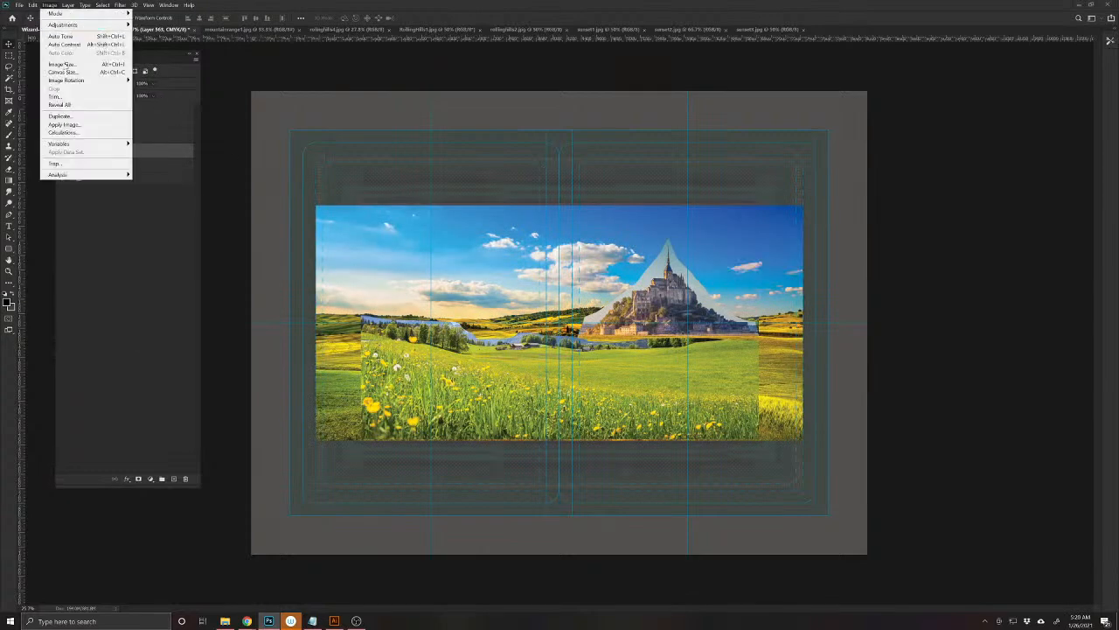
pyautogui.moveTo(60, 194)
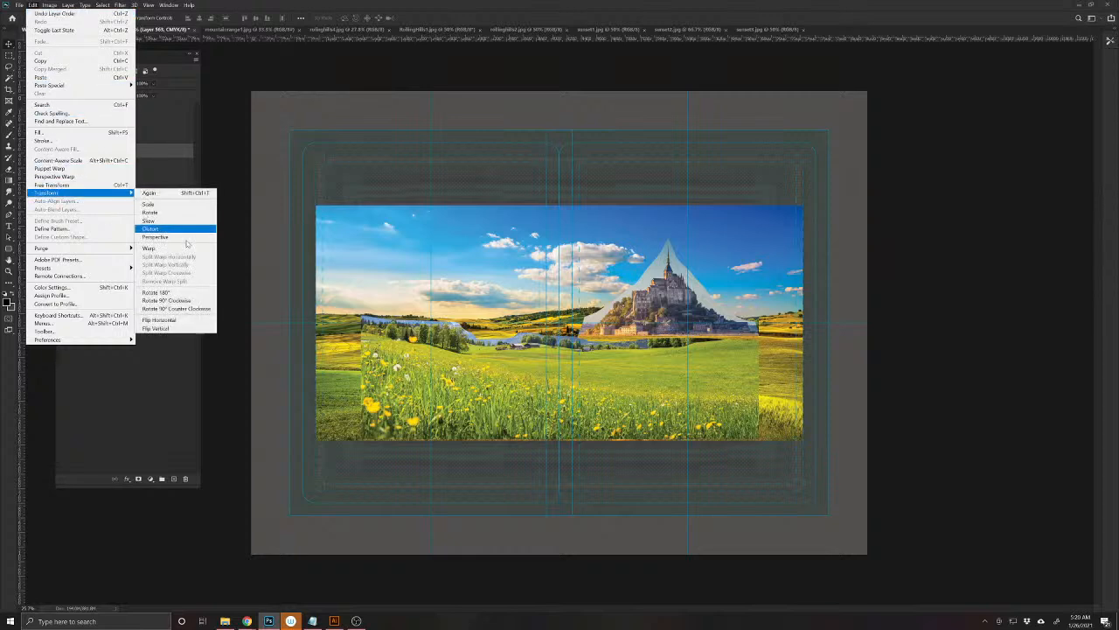
pyautogui.click(188, 324)
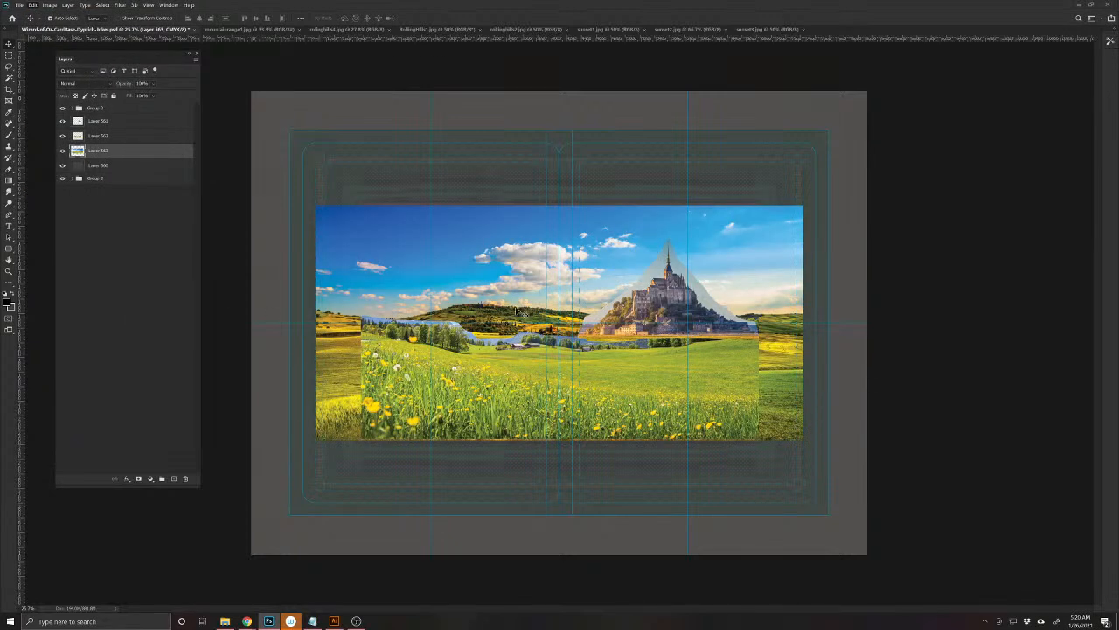
pyautogui.moveTo(523, 305); pyautogui.dragTo(422, 308)
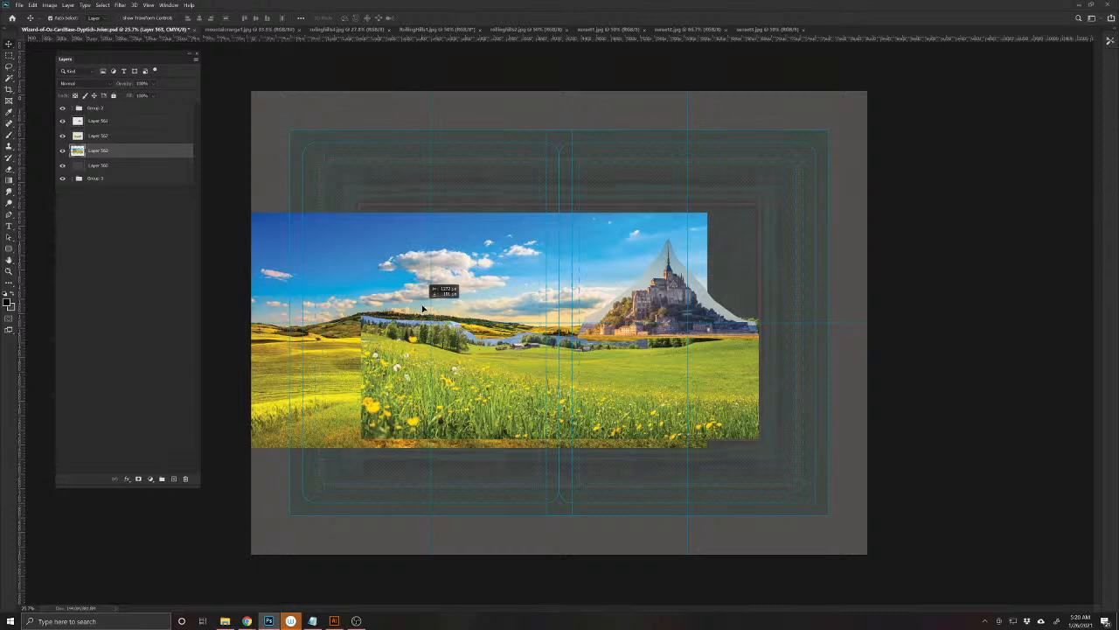
pyautogui.moveTo(422, 308); pyautogui.dragTo(425, 305)
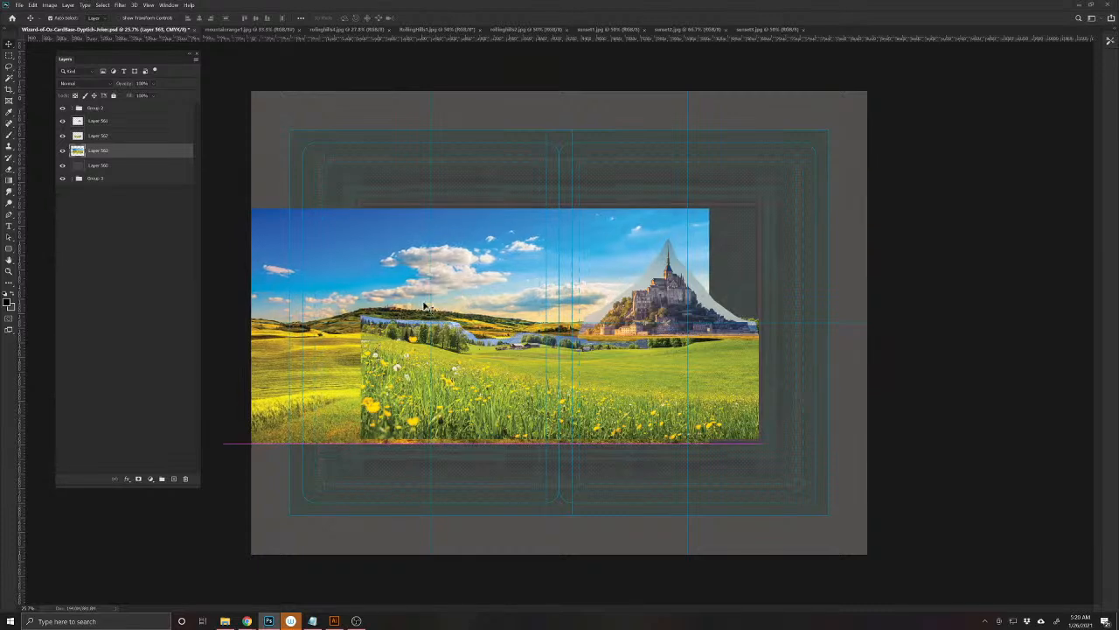
# - Lower the hills layer's opacity and mask it to the inner frame rectangle, nudging the picture slightly left within the mask
pyautogui.moveTo(130, 90); pyautogui.dragTo(105, 90)
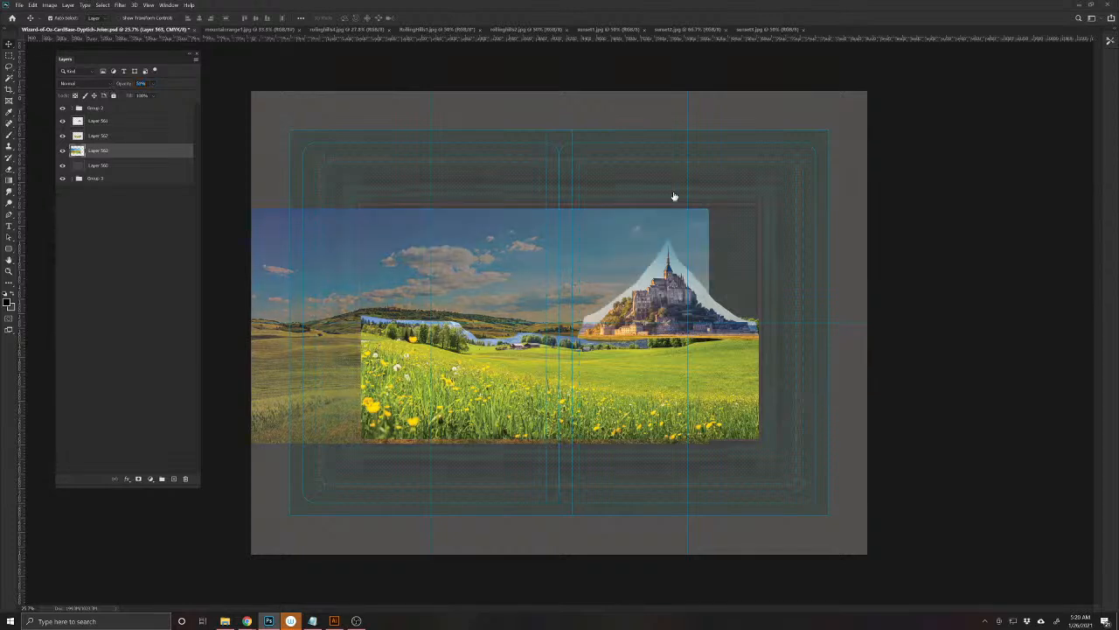
pyautogui.press('m')
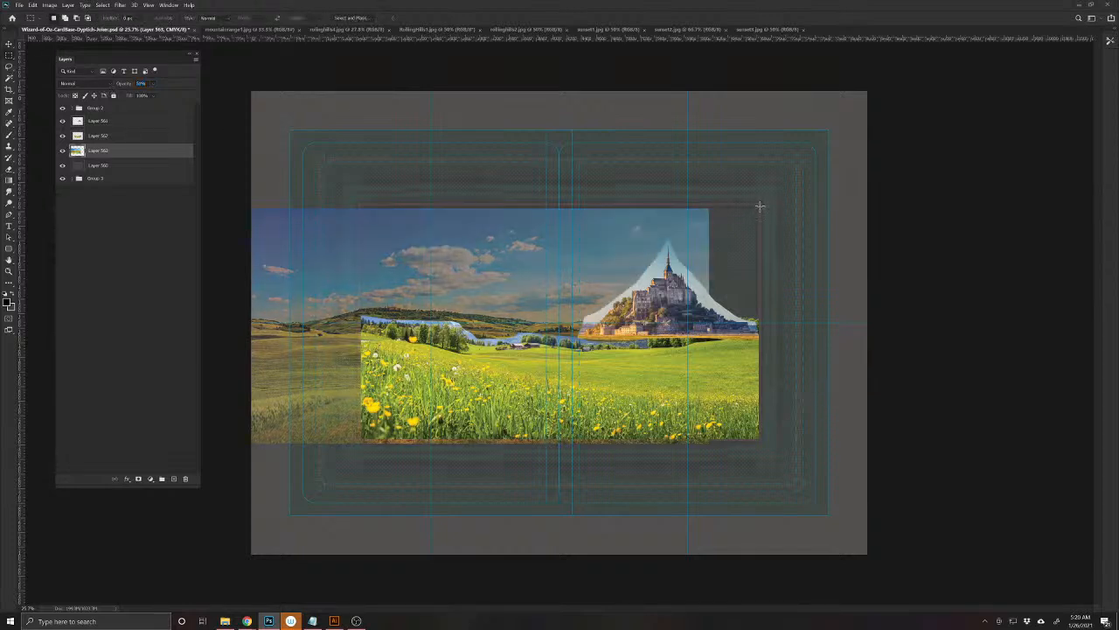
pyautogui.moveTo(757, 207); pyautogui.dragTo(362, 437)
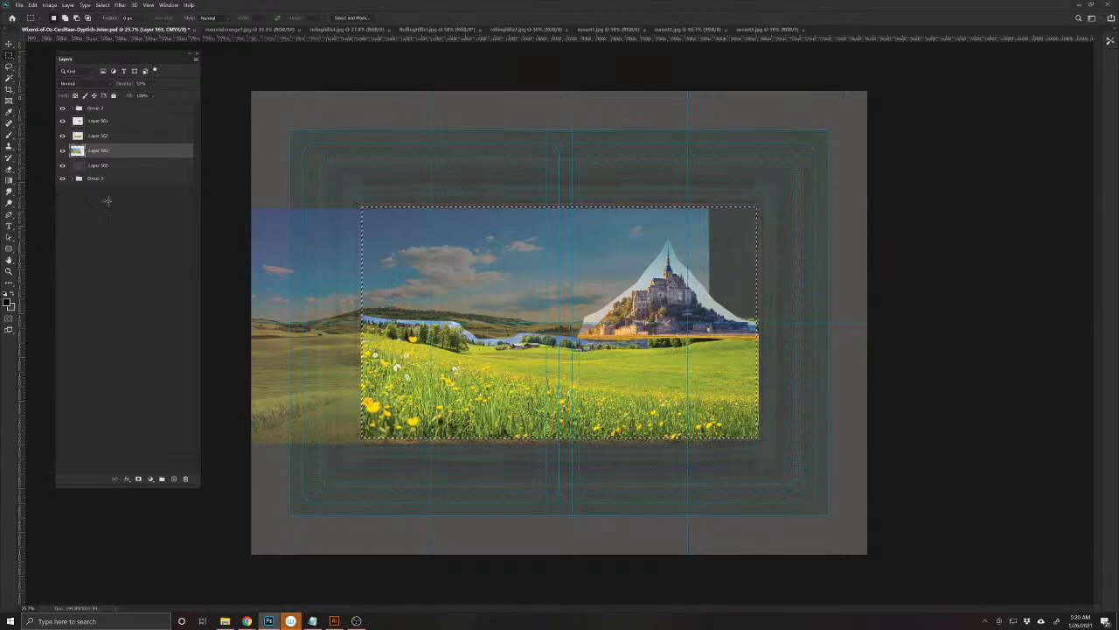
pyautogui.click(139, 479)
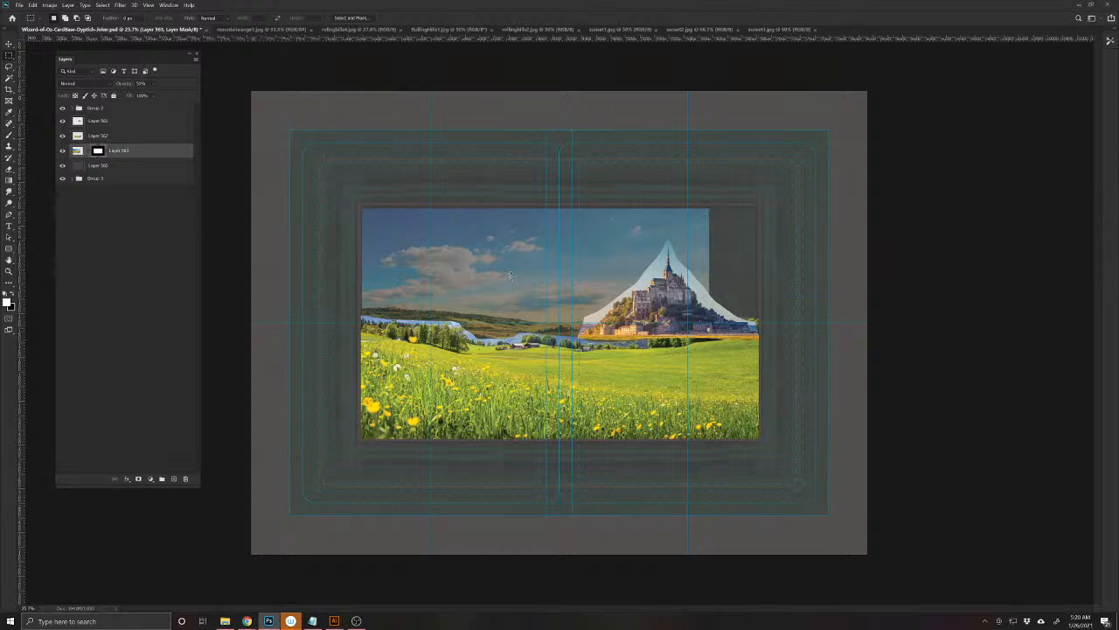
pyautogui.press('v')
pyautogui.moveTo(523, 282); pyautogui.dragTo(456, 279)
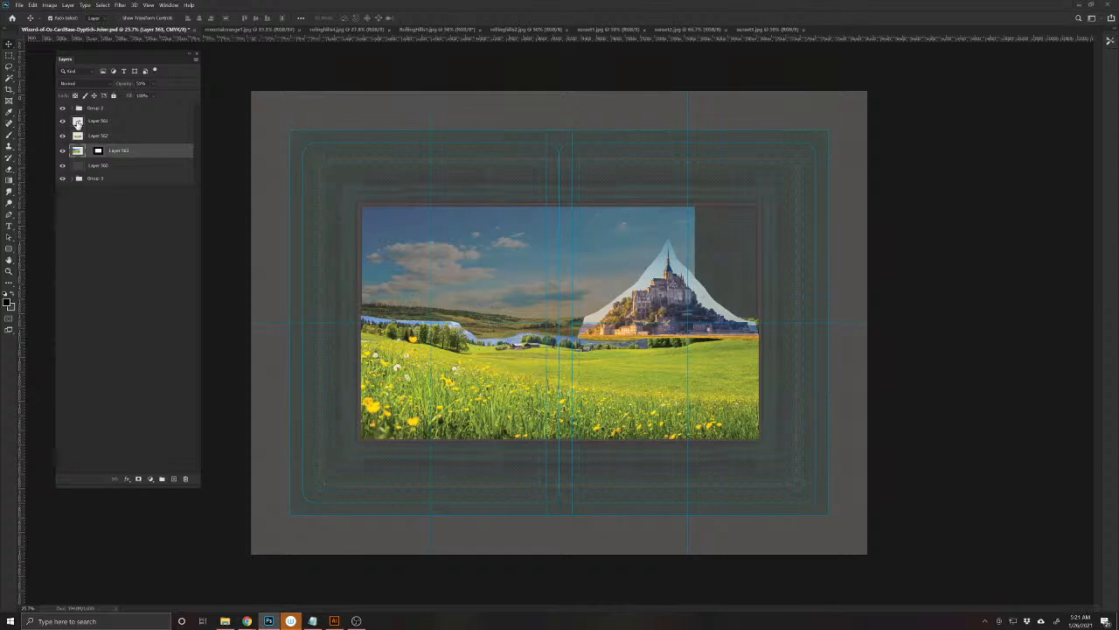
# - Place a copy of the dark overlay layer above the castle and meadow at reduced opacity, keeping the original beneath the photos
pyautogui.moveTo(106, 165); pyautogui.dragTo(112, 120)
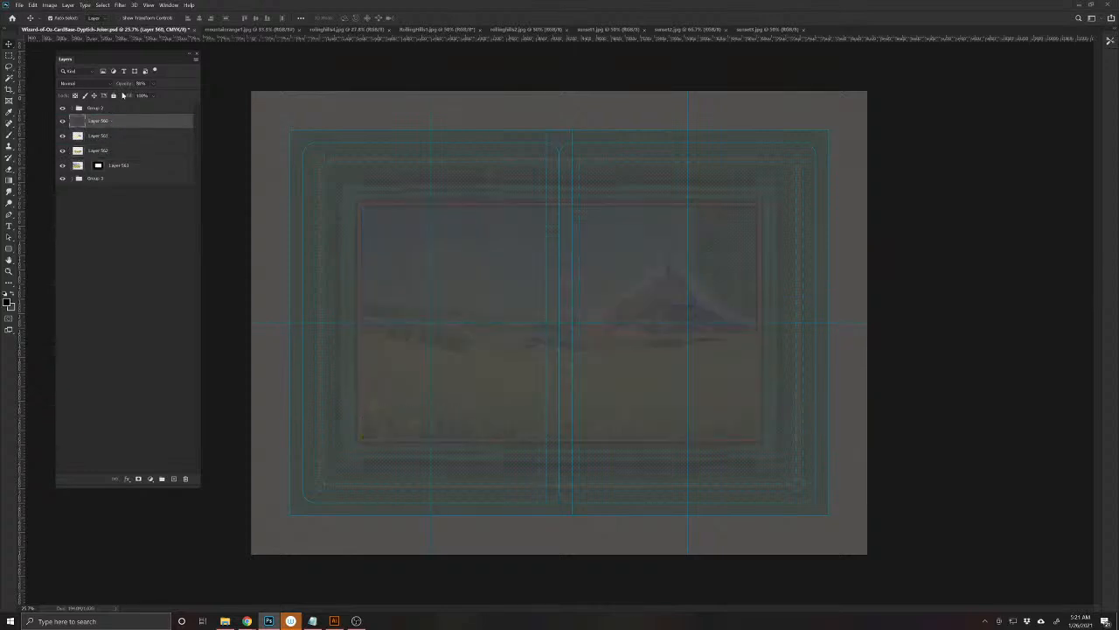
pyautogui.press('8')
pyautogui.moveTo(114, 123); pyautogui.dragTo(109, 87)
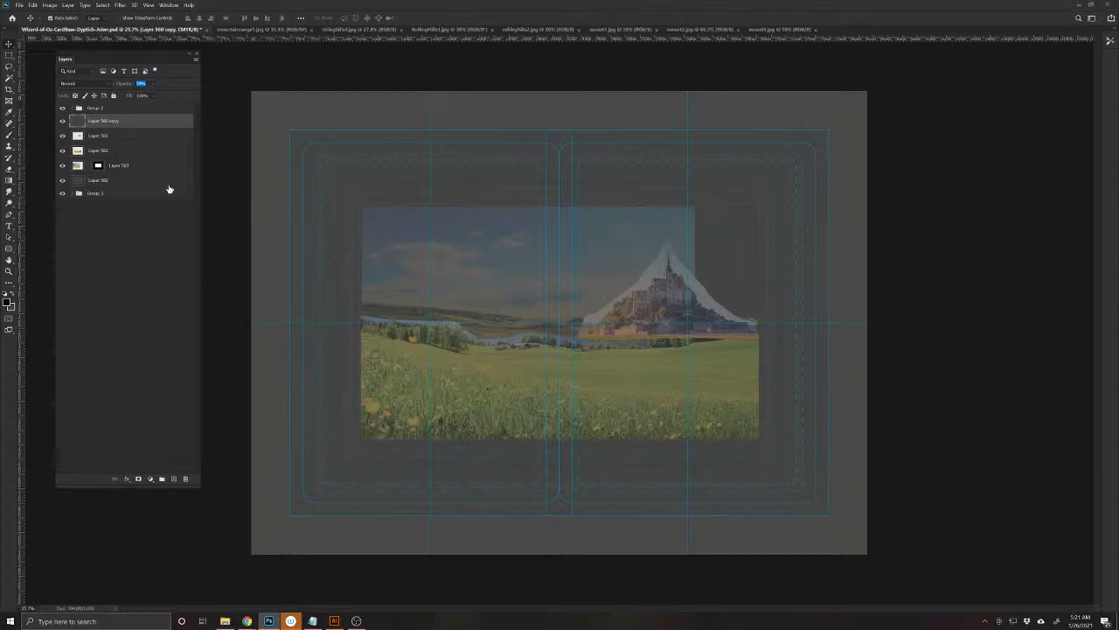
# - Hide the dark overlay copy above the photos and make the flower meadow layer active
pyautogui.moveTo(569, 370); pyautogui.dragTo(616, 366)
pyautogui.moveTo(461, 341); pyautogui.dragTo(622, 338)
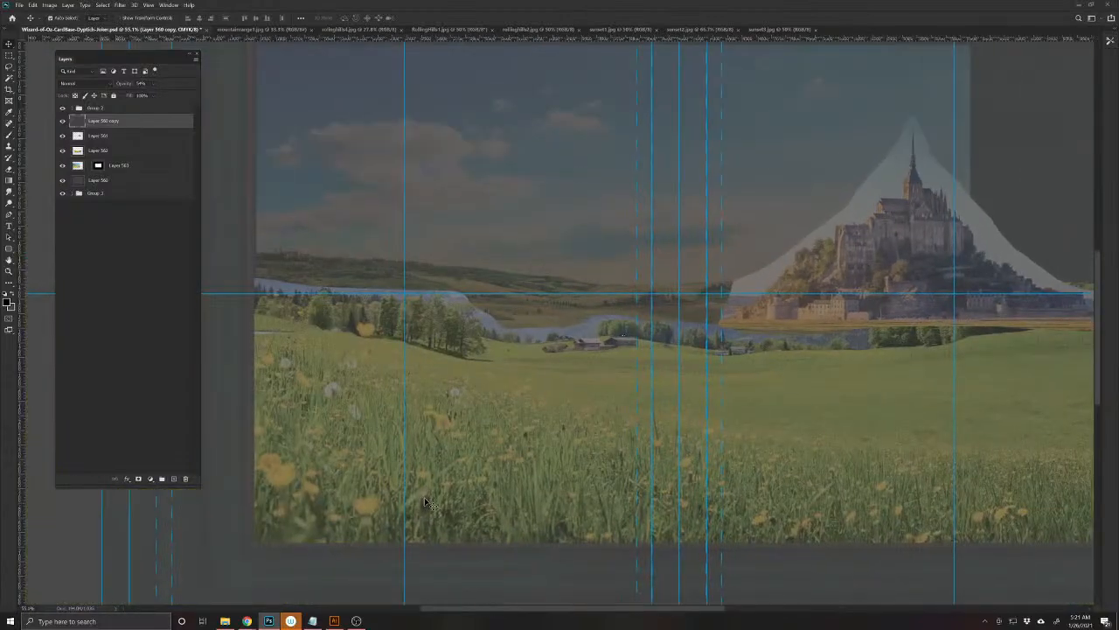
pyautogui.click(96, 152)
pyautogui.click(63, 121)
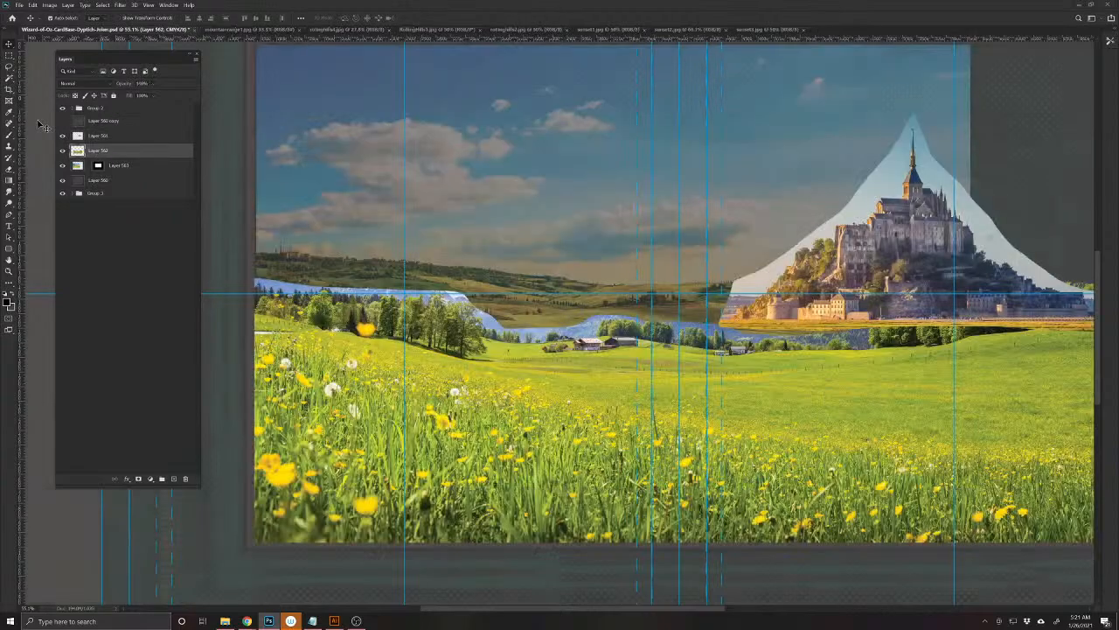
# - Try to select the meadow's yellow flowers by Color Range with a fuzziness of 160
pyautogui.click(120, 5)
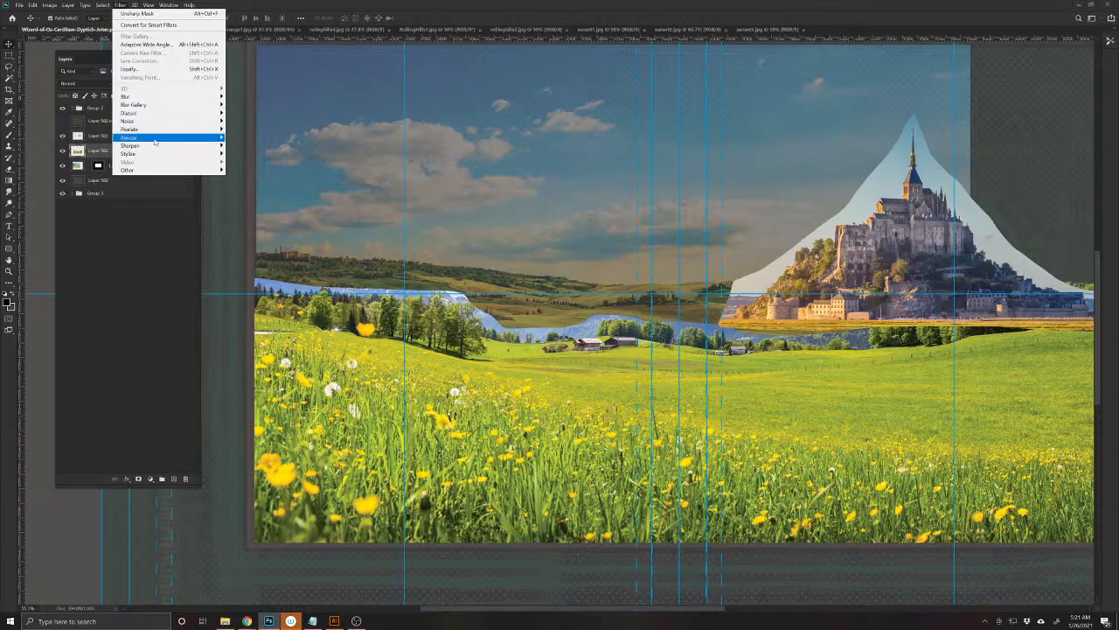
pyautogui.click(104, 6)
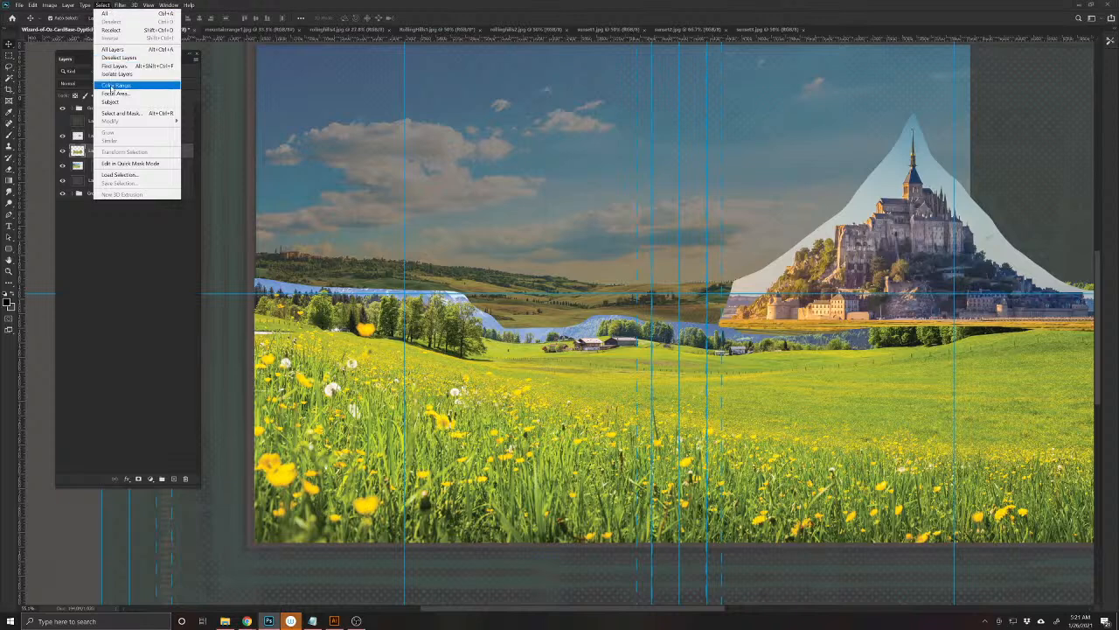
pyautogui.click(114, 86)
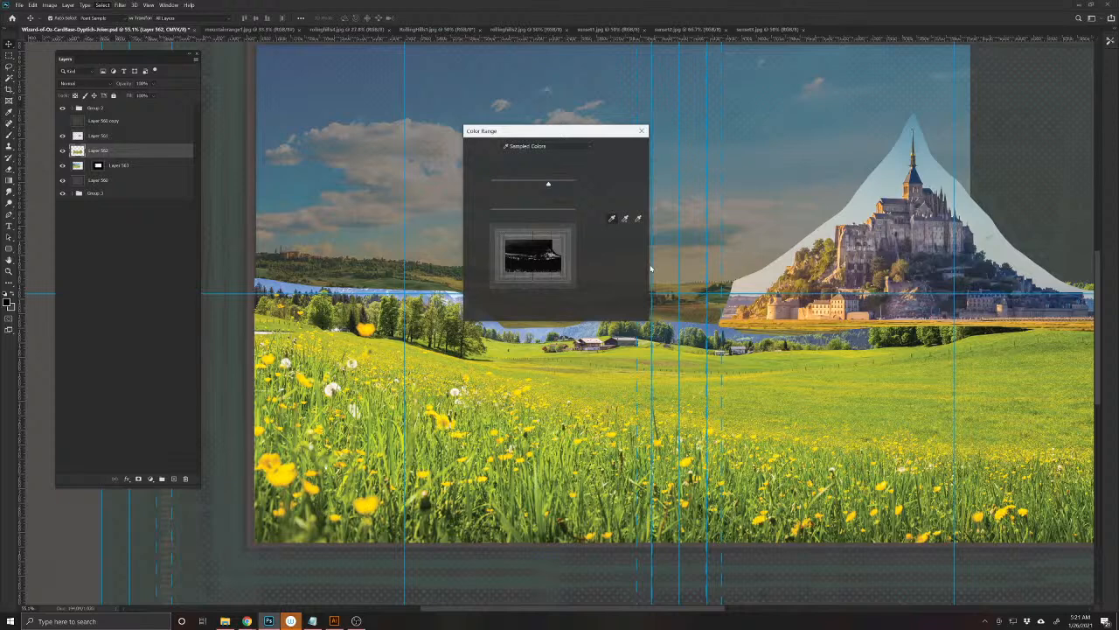
pyautogui.click(368, 506)
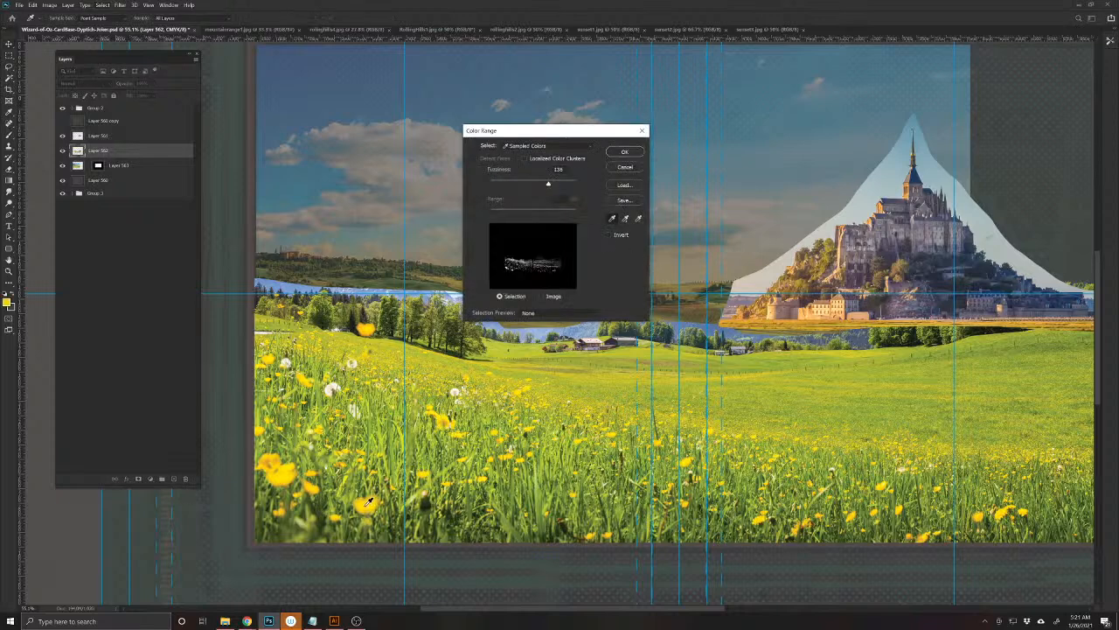
pyautogui.moveTo(530, 188); pyautogui.dragTo(559, 184)
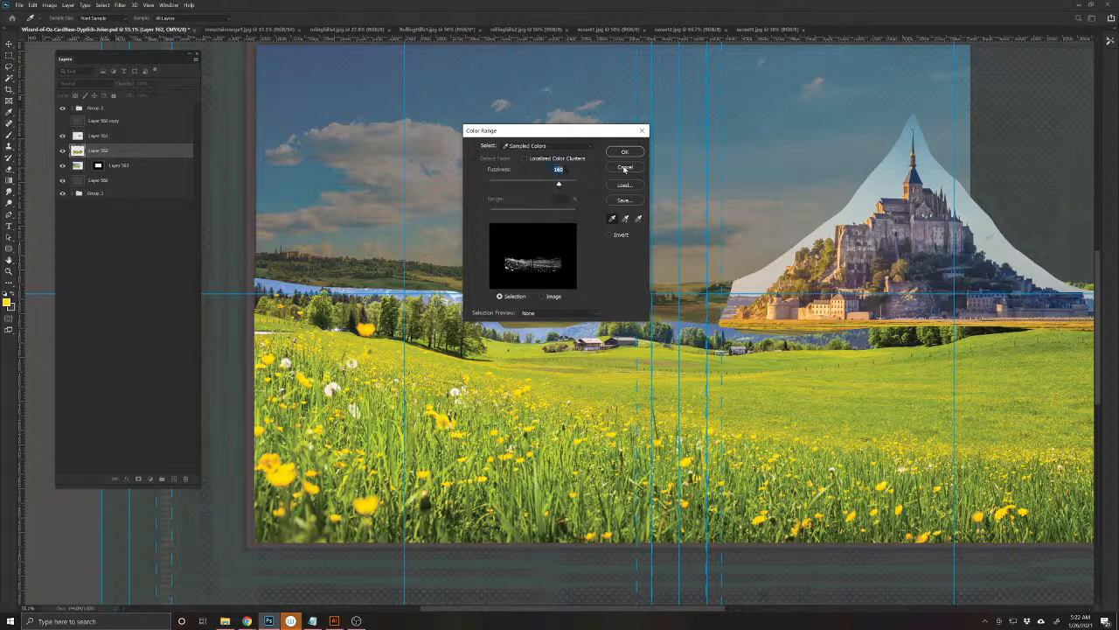
pyautogui.click(620, 170)
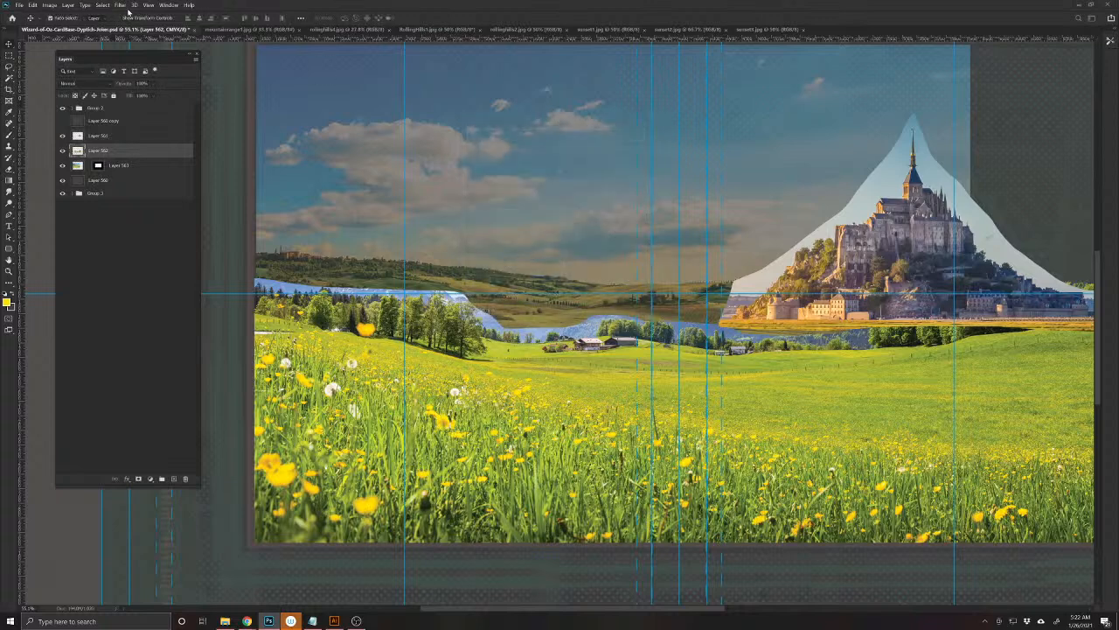
pyautogui.click(104, 6)
pyautogui.click(109, 5)
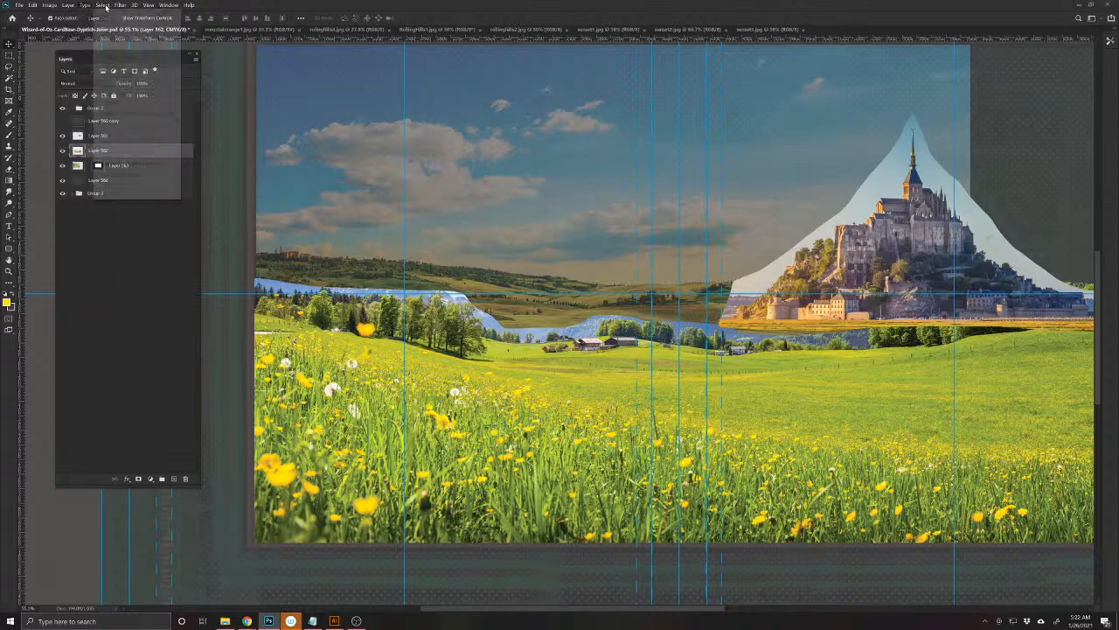
pyautogui.click(108, 5)
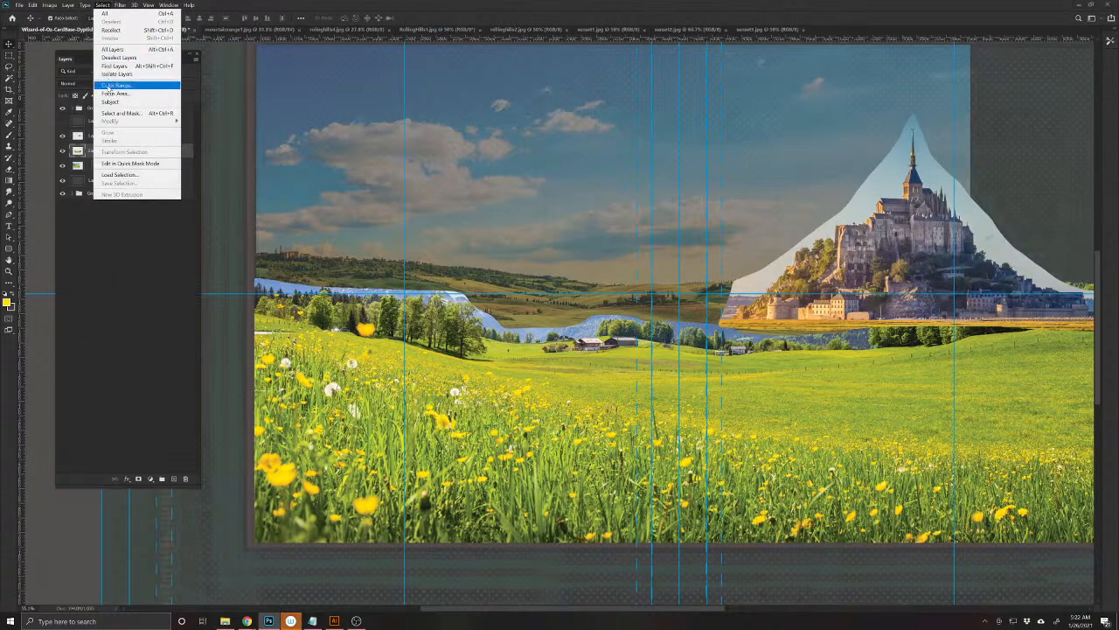
pyautogui.click(103, 6)
pyautogui.click(103, 6)
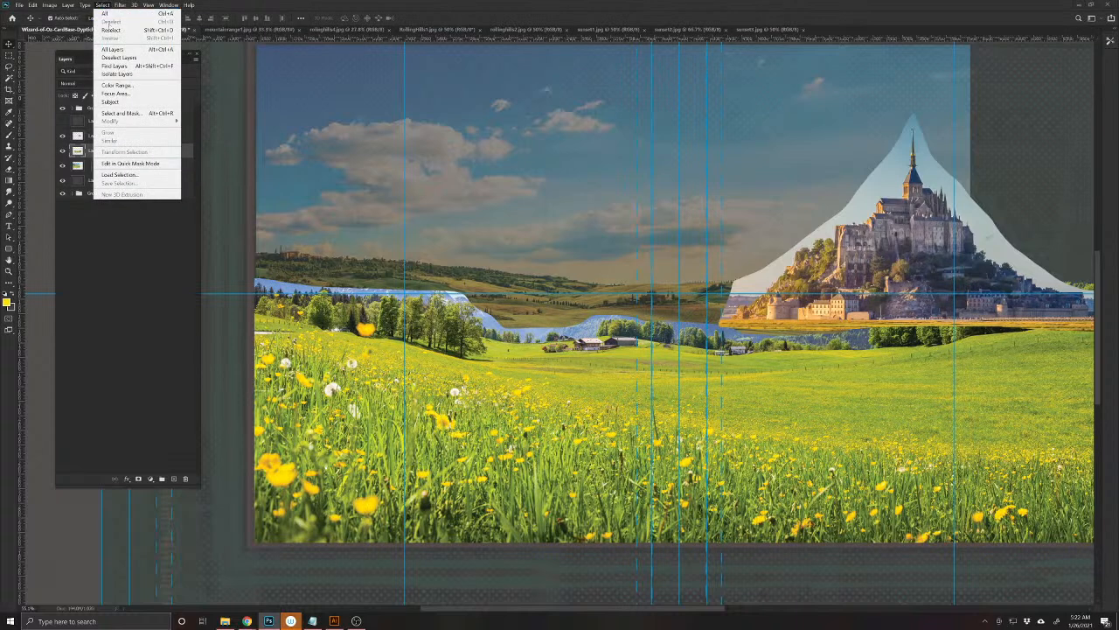
pyautogui.click(103, 6)
pyautogui.click(50, 5)
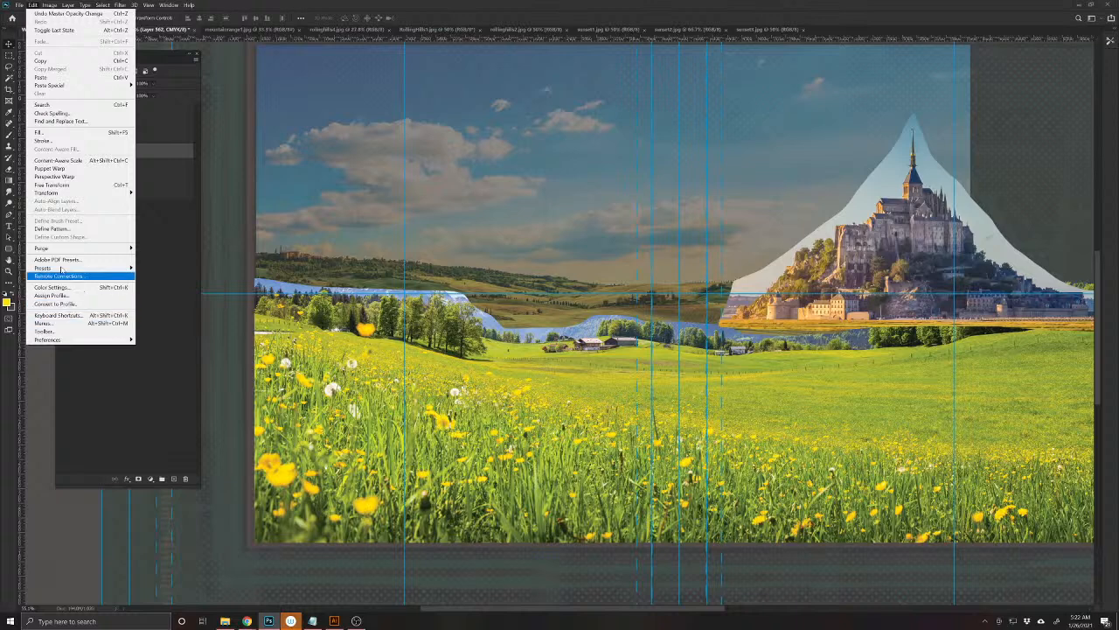
pyautogui.moveTo(55, 194)
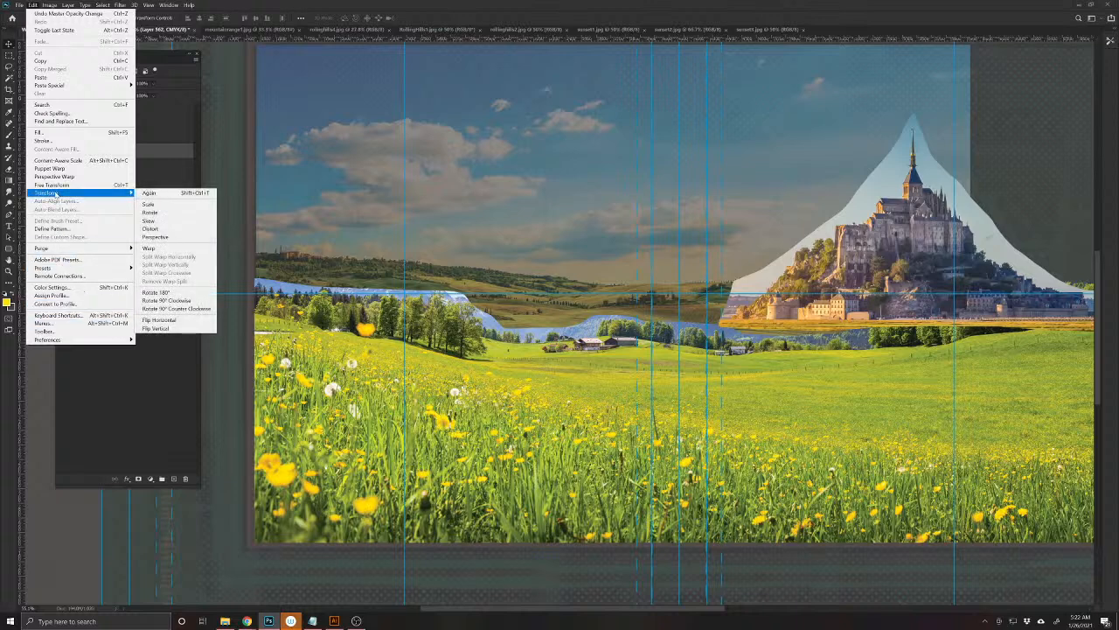
pyautogui.click(50, 5)
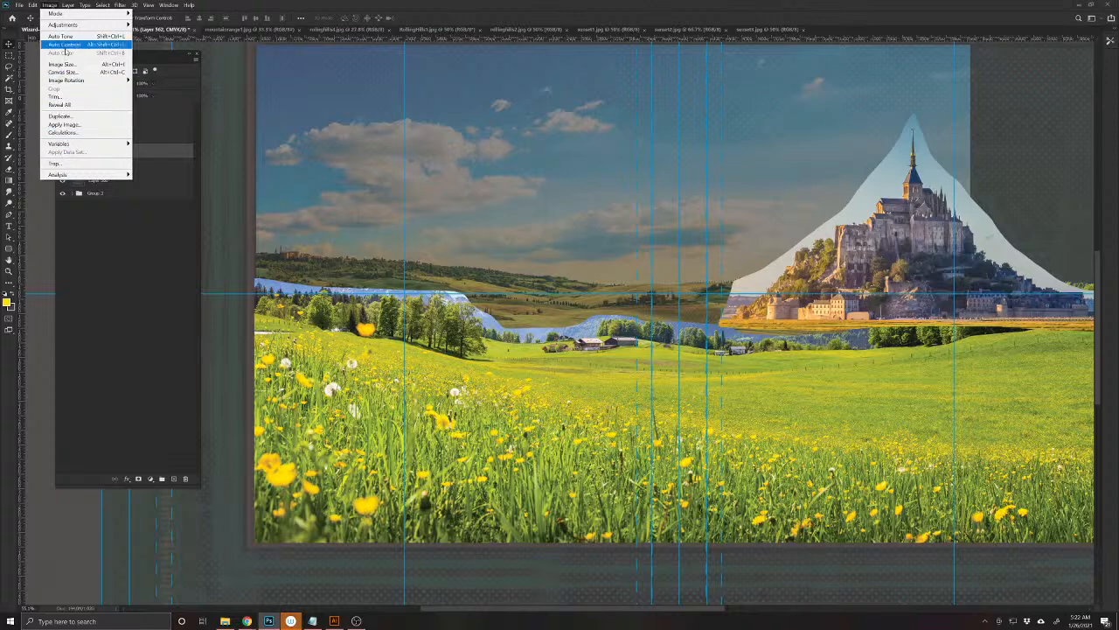
pyautogui.click(188, 6)
pyautogui.click(188, 6)
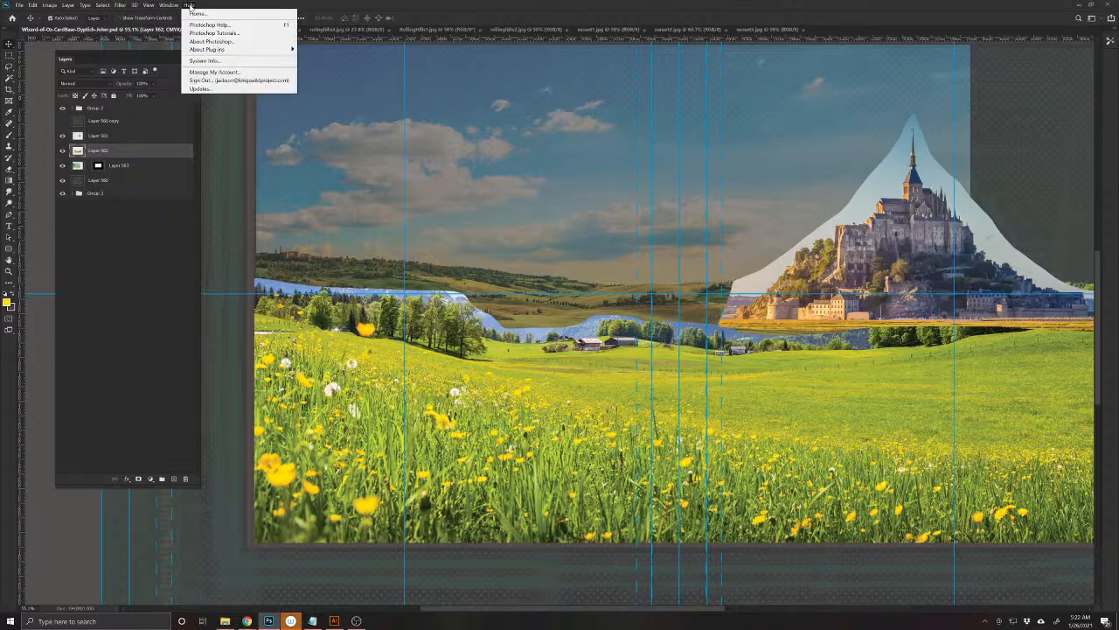
pyautogui.press('Escape')
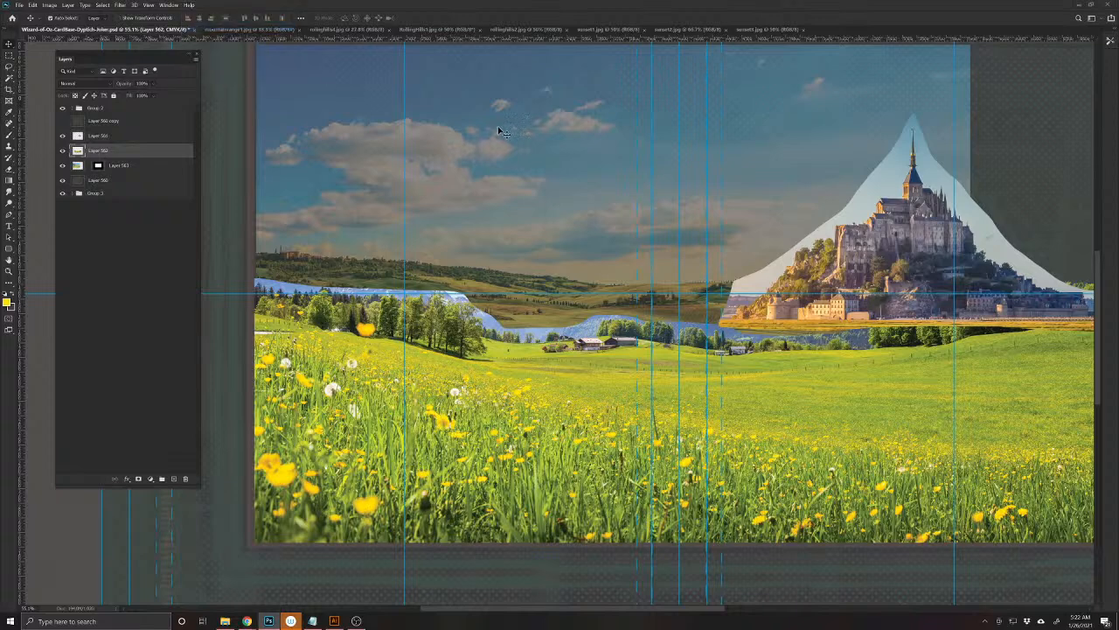
pyautogui.hotkey('alt', 'Tab')
pyautogui.click(103, 6)
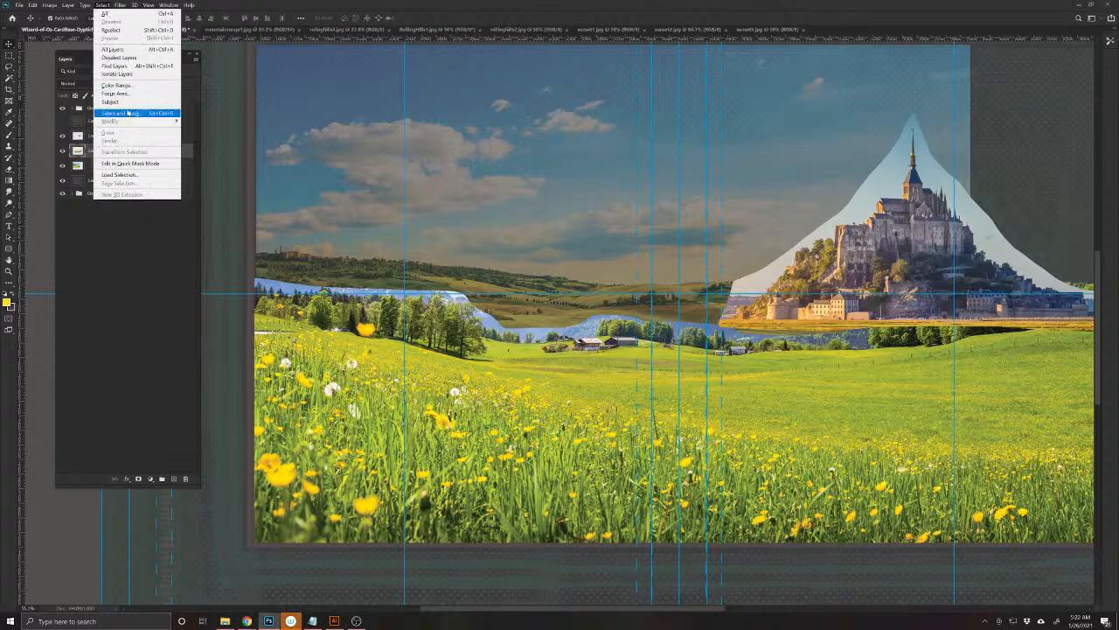
pyautogui.press('Escape')
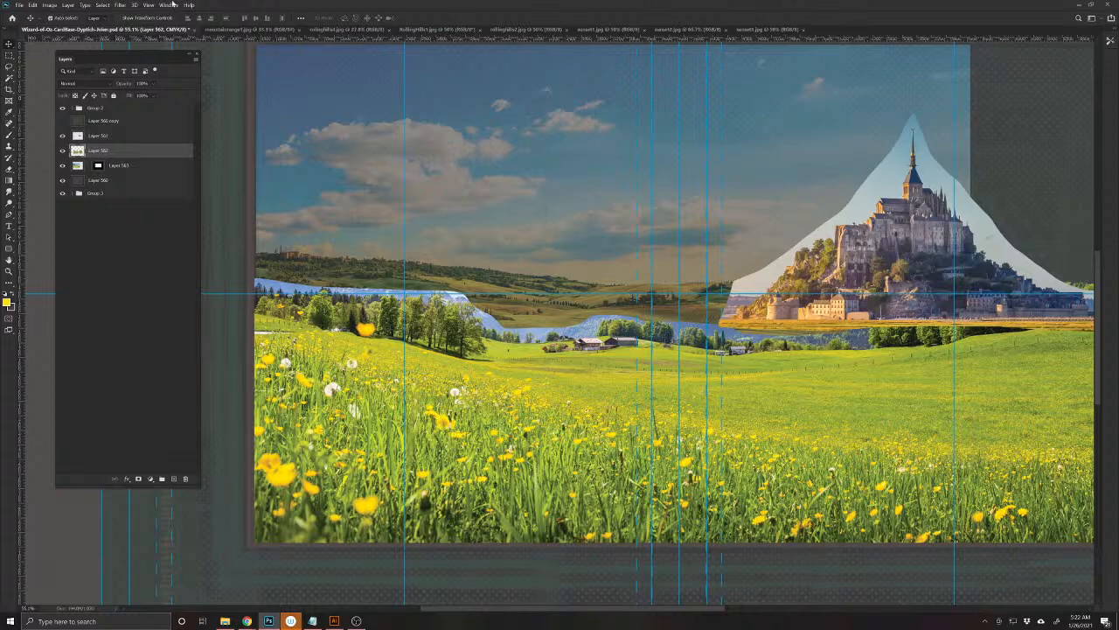
# - Select the meadow's yellow flower tones by Color Range with fuzziness 155 and copy them to a new layer
pyautogui.click(121, 5)
pyautogui.moveTo(103, 4)
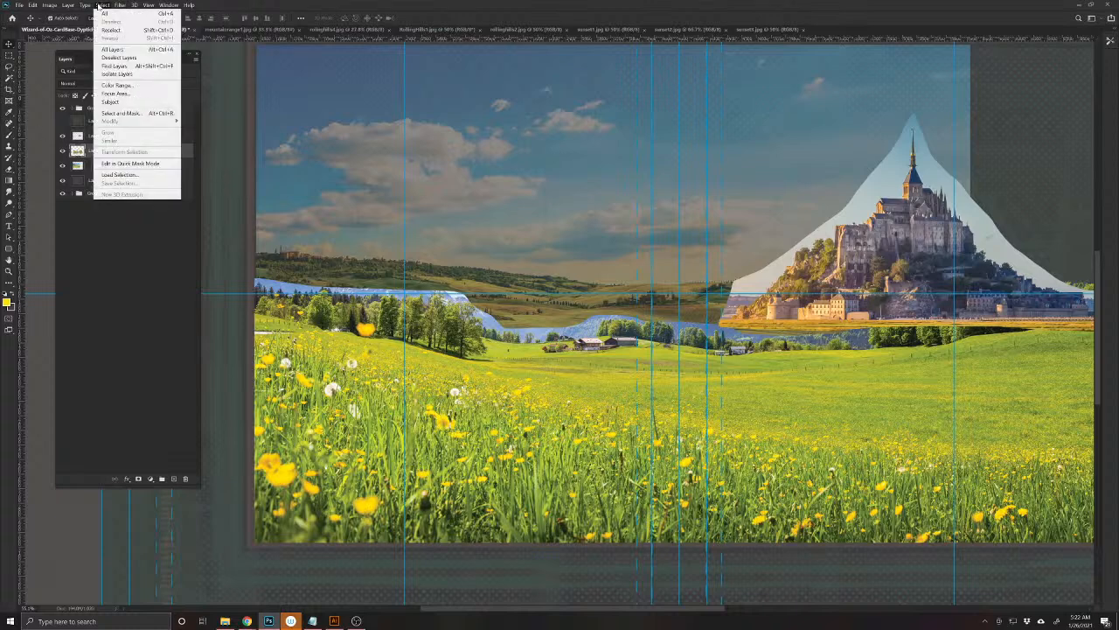
pyautogui.click(119, 85)
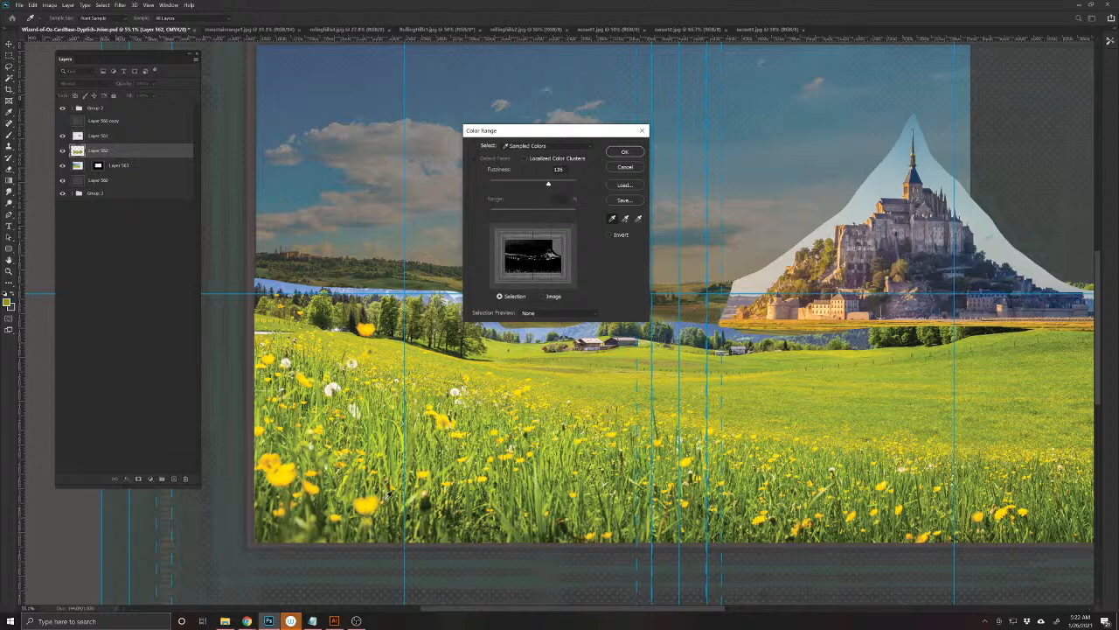
pyautogui.click(557, 184)
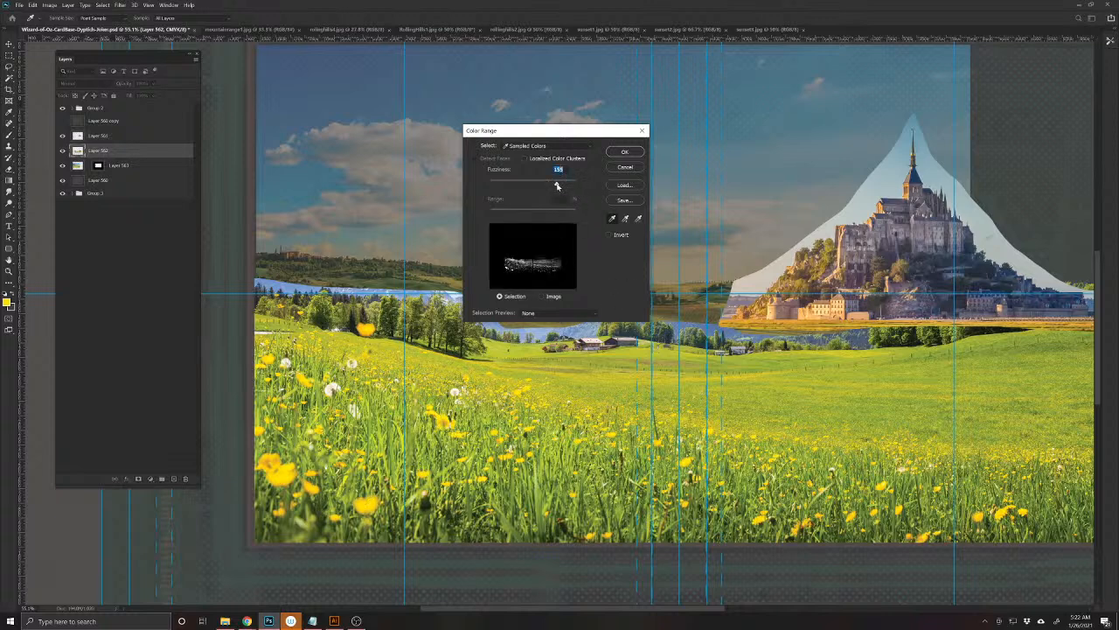
pyautogui.click(635, 153)
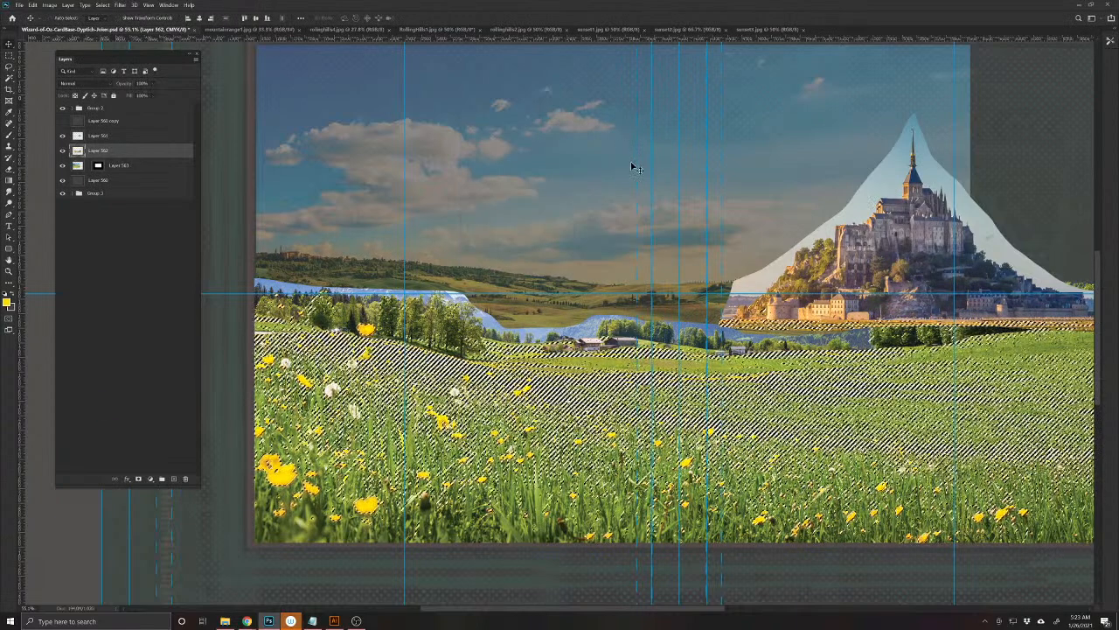
pyautogui.hotkey('ctrl', 'j')
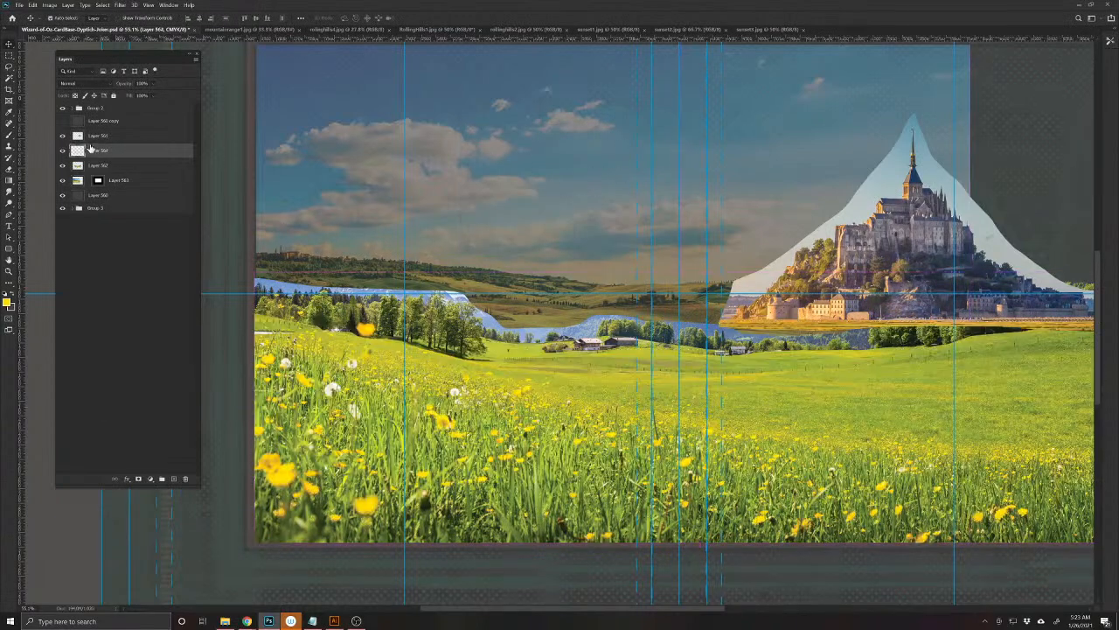
# - Try a hue shift toward red on the copied flower tones, cancel it and delete that layer
pyautogui.hotkey('ctrl', 'u')
pyautogui.moveTo(803, 151); pyautogui.dragTo(780, 155)
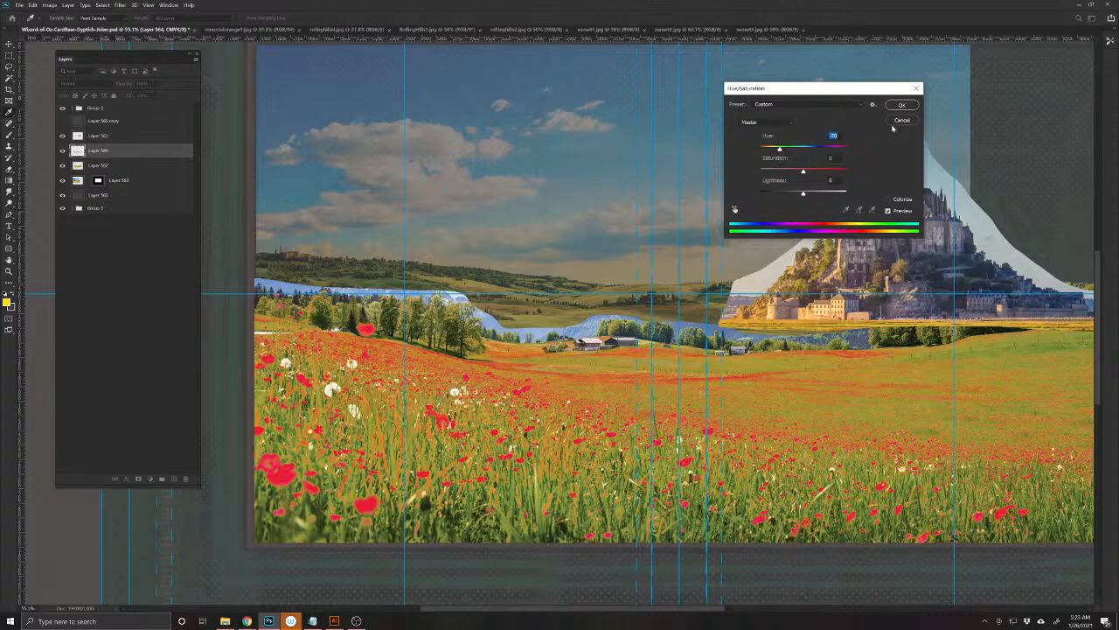
pyautogui.click(901, 120)
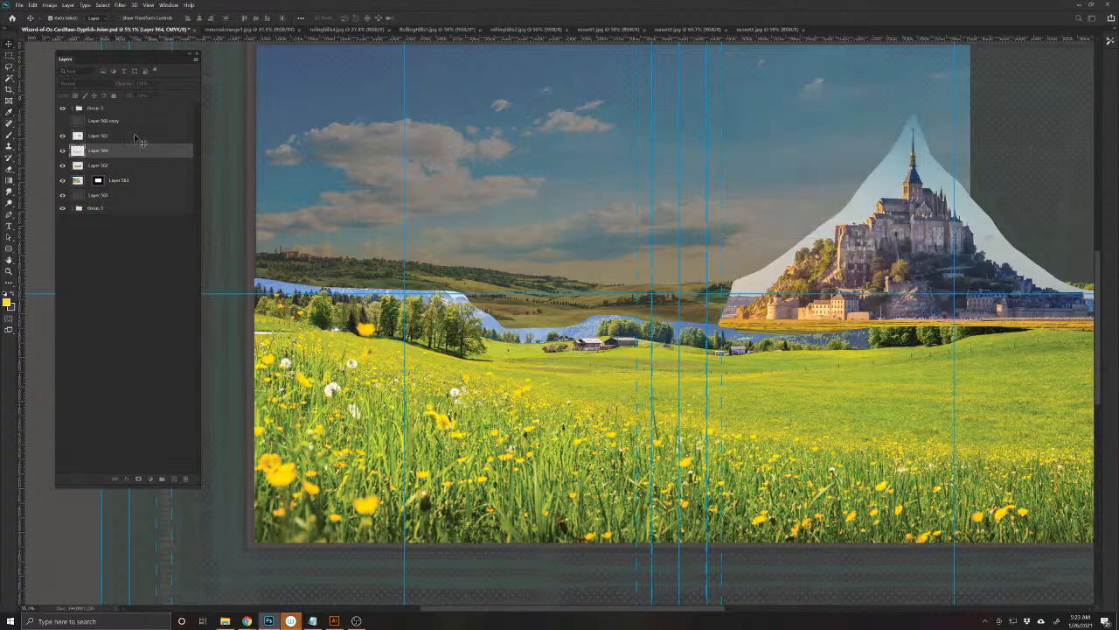
pyautogui.moveTo(142, 146); pyautogui.dragTo(186, 477)
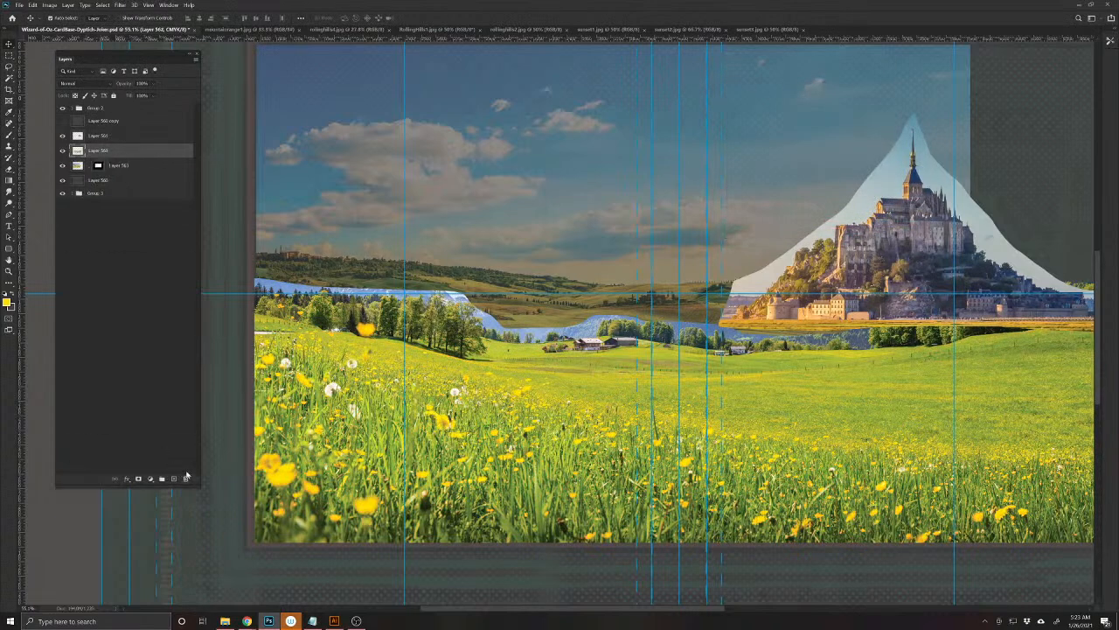
# - Reselect the meadow's yellow tones by Color Range with fuzziness 200 and copy them to a new layer
pyautogui.click(103, 5)
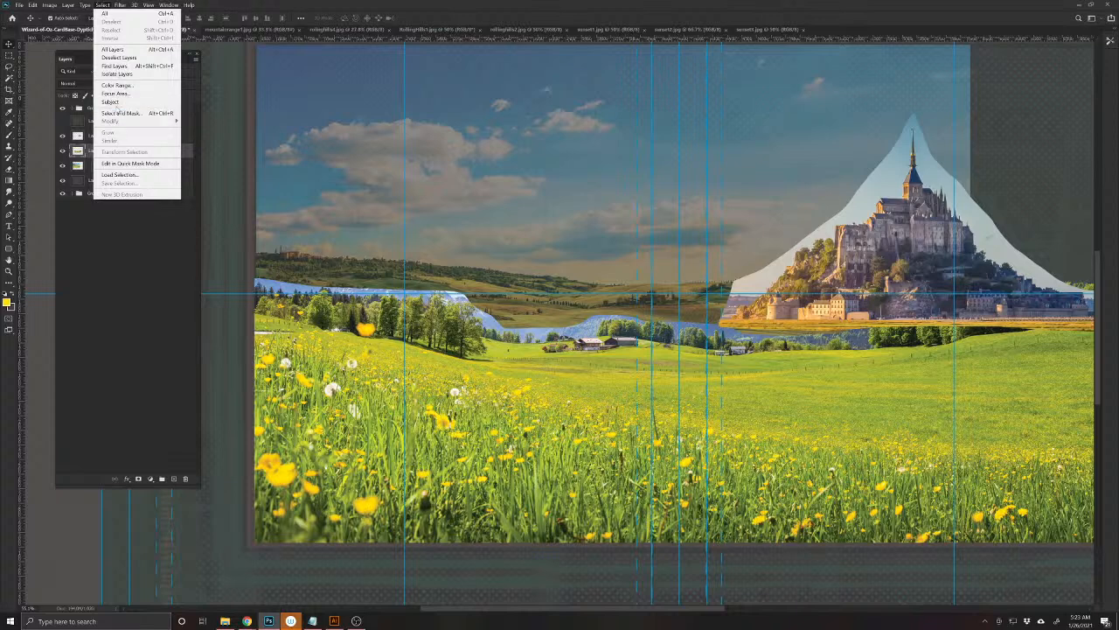
pyautogui.click(116, 85)
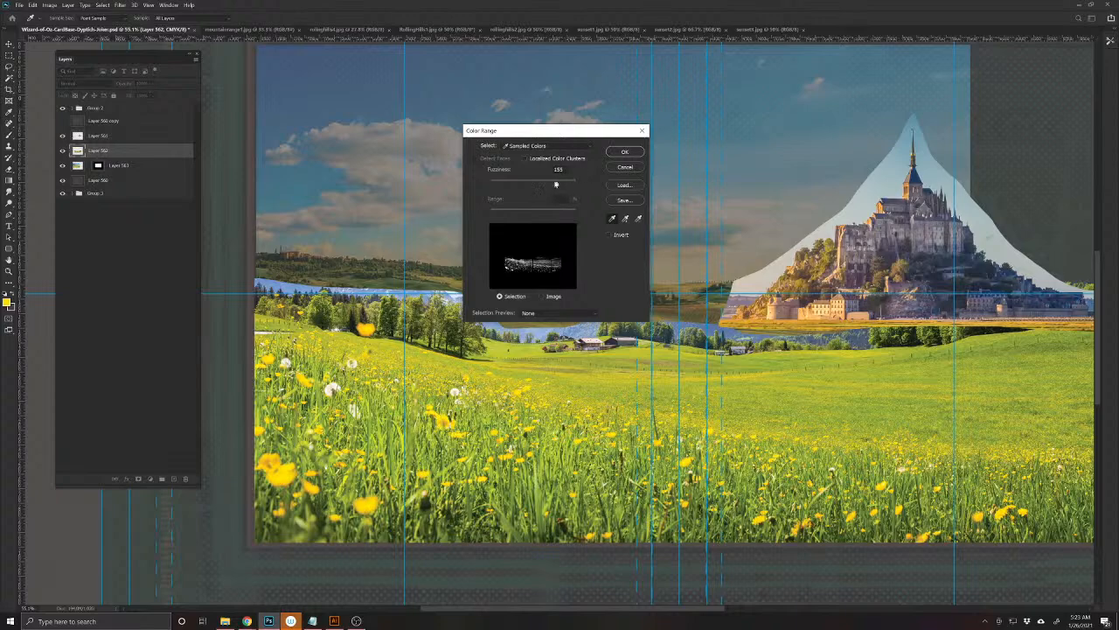
pyautogui.moveTo(556, 184); pyautogui.dragTo(575, 185)
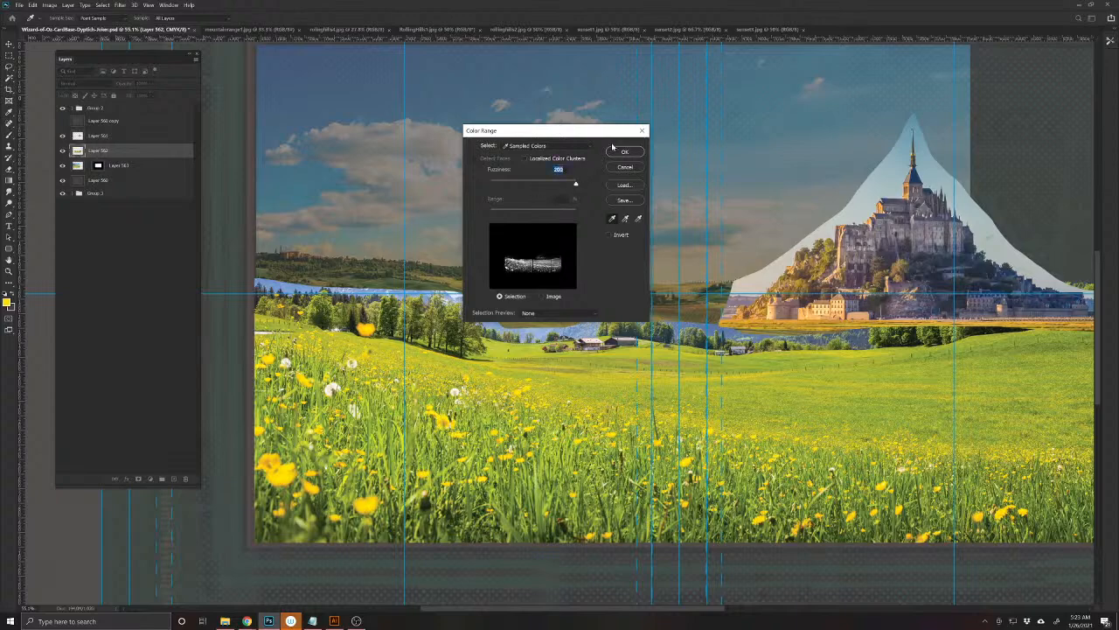
pyautogui.click(625, 151)
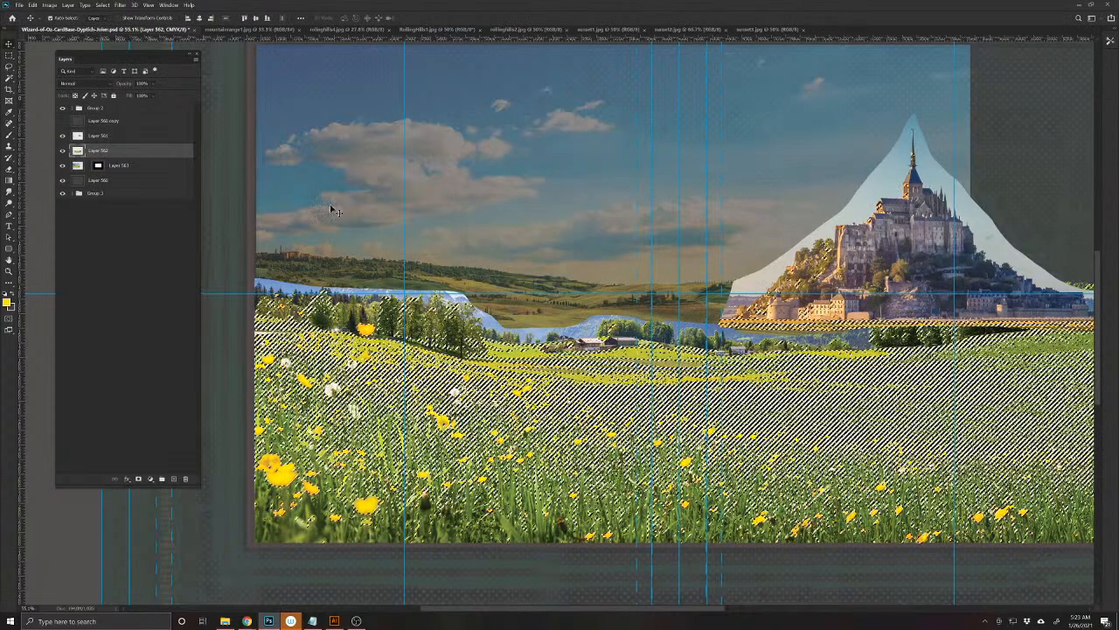
pyautogui.hotkey('ctrl', 'j')
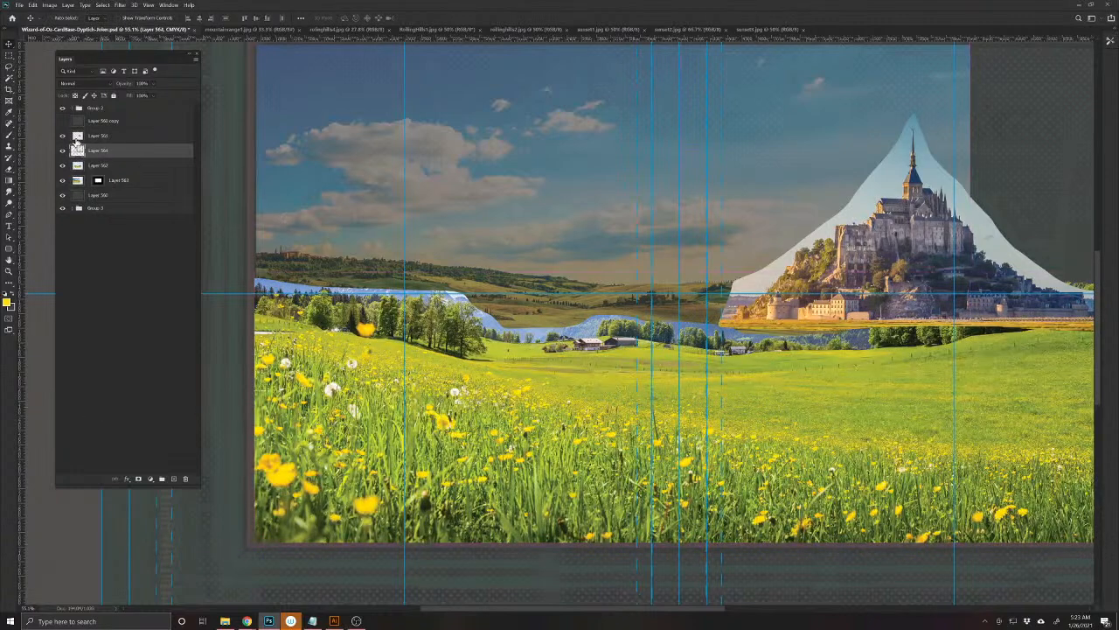
# - Shift the hue of the copied flower tones toward red with Hue/Saturation and raise their saturation to +10
pyautogui.hotkey('ctrl', 'u')
pyautogui.hotkey('ctrl', 'u')
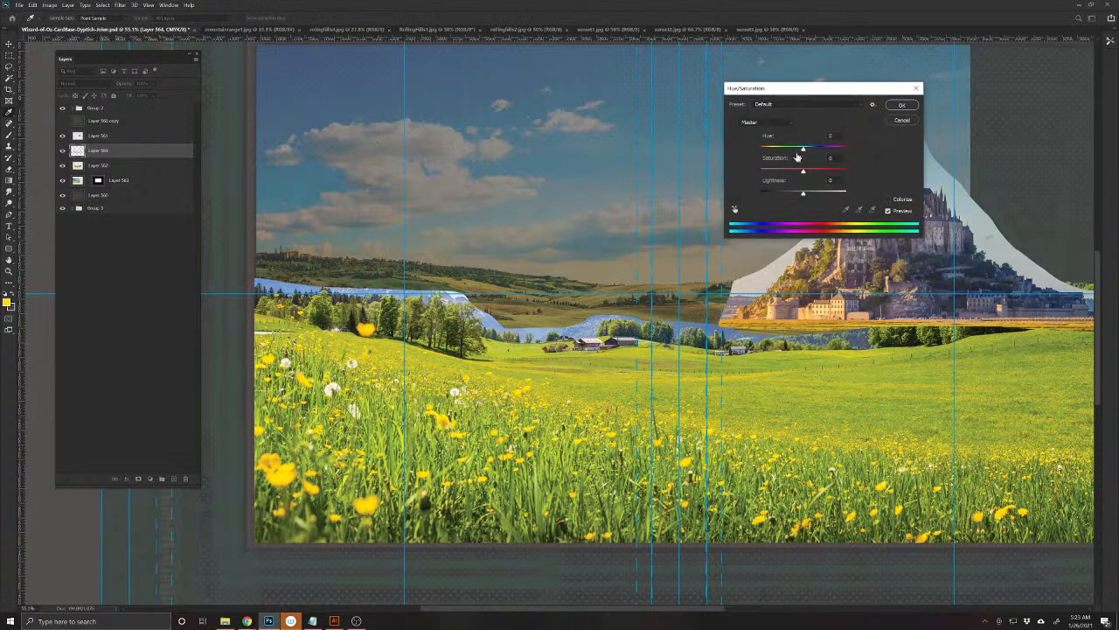
pyautogui.moveTo(803, 147)
pyautogui.mouseDown()
pyautogui.moveTo(761, 149)
pyautogui.moveTo(781, 149)
pyautogui.mouseUp()
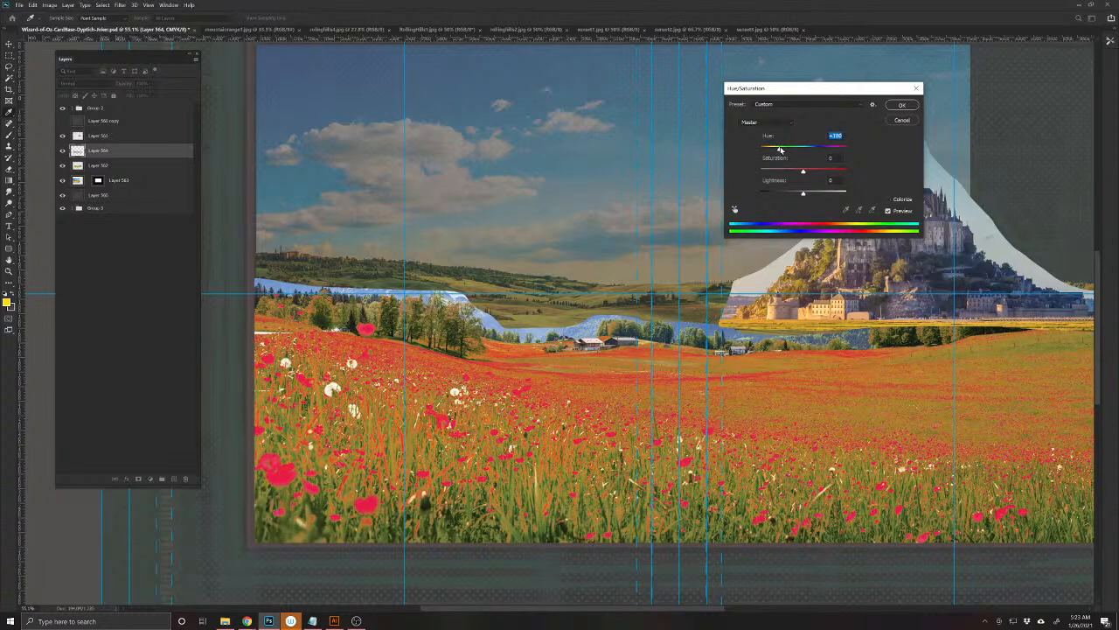
pyautogui.write('180')
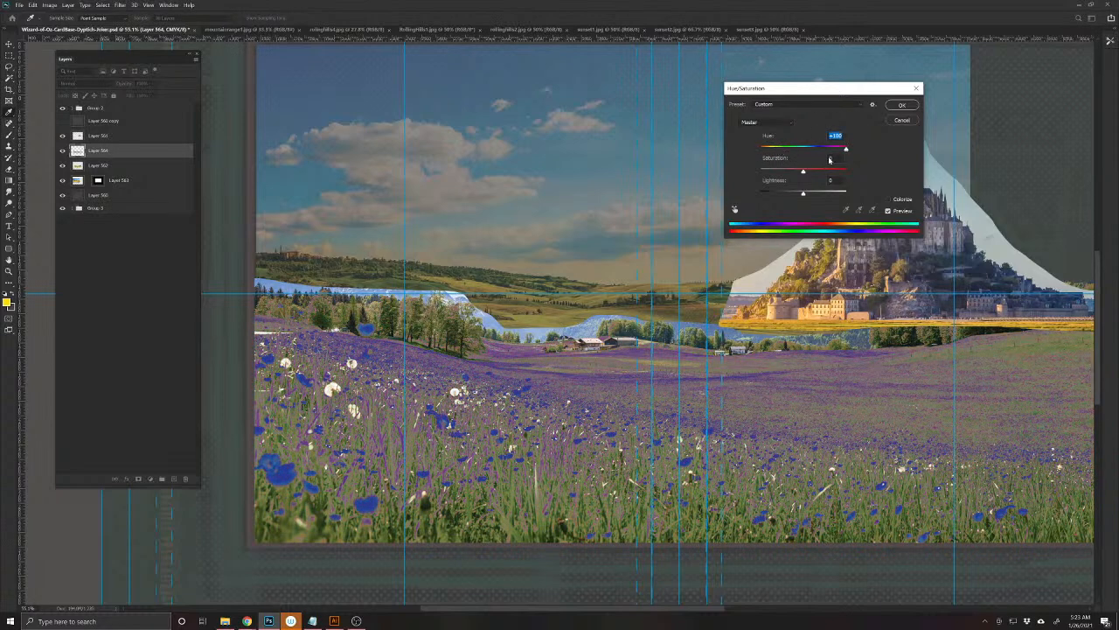
pyautogui.moveTo(847, 149); pyautogui.dragTo(781, 152)
pyautogui.click(803, 170)
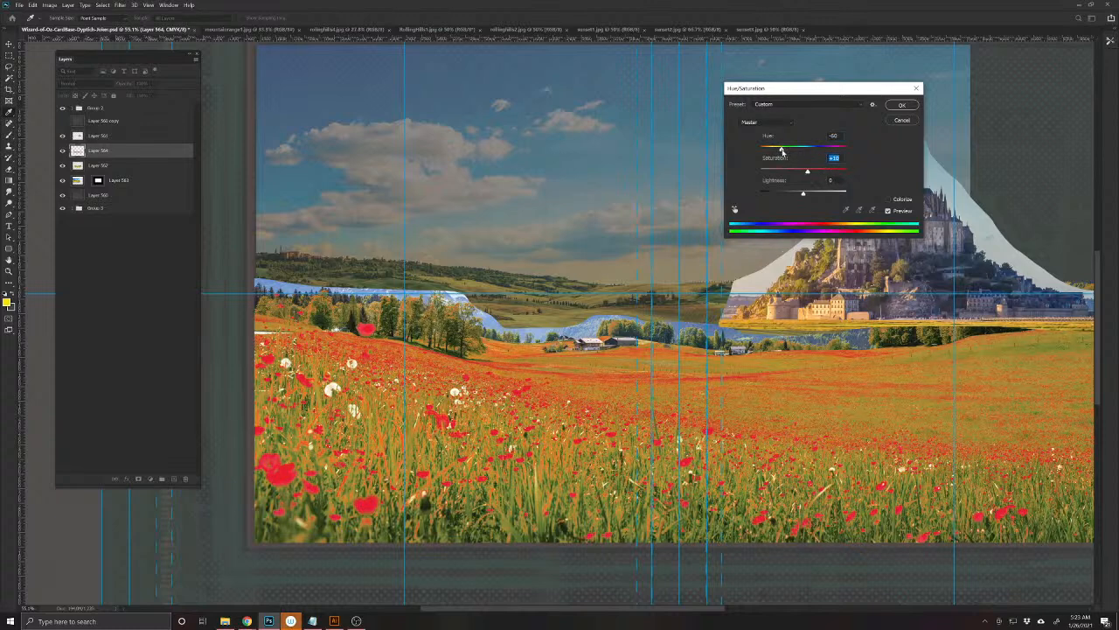
pyautogui.click(902, 105)
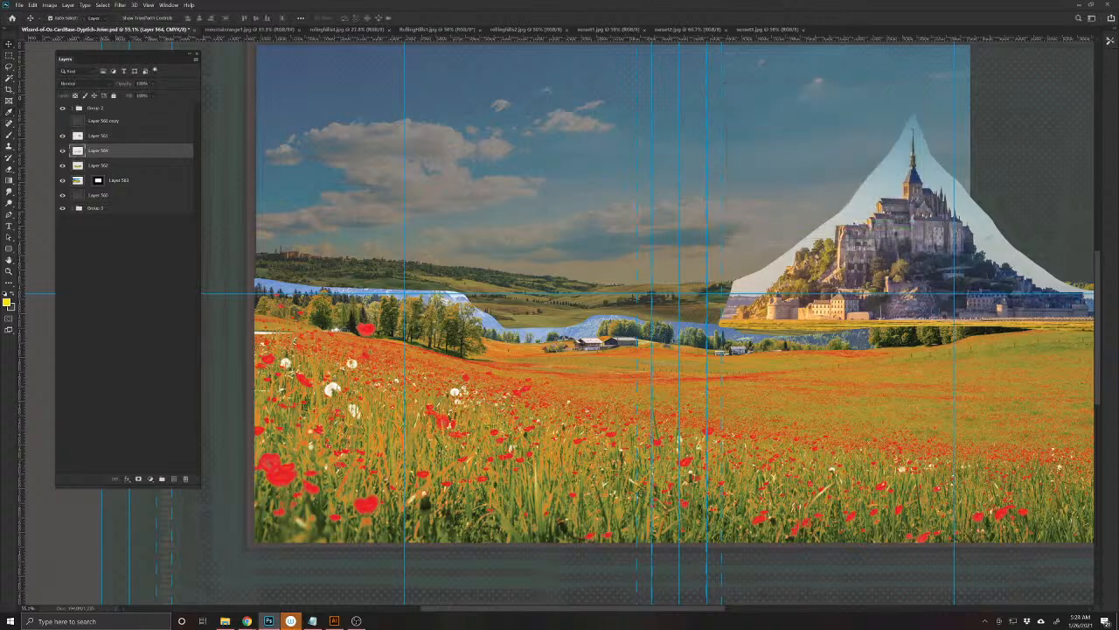
# - Show the hidden dark overlay layer above the castle and raise its opacity to dim the composite for tracing
pyautogui.scroll(-2, 827, 267)
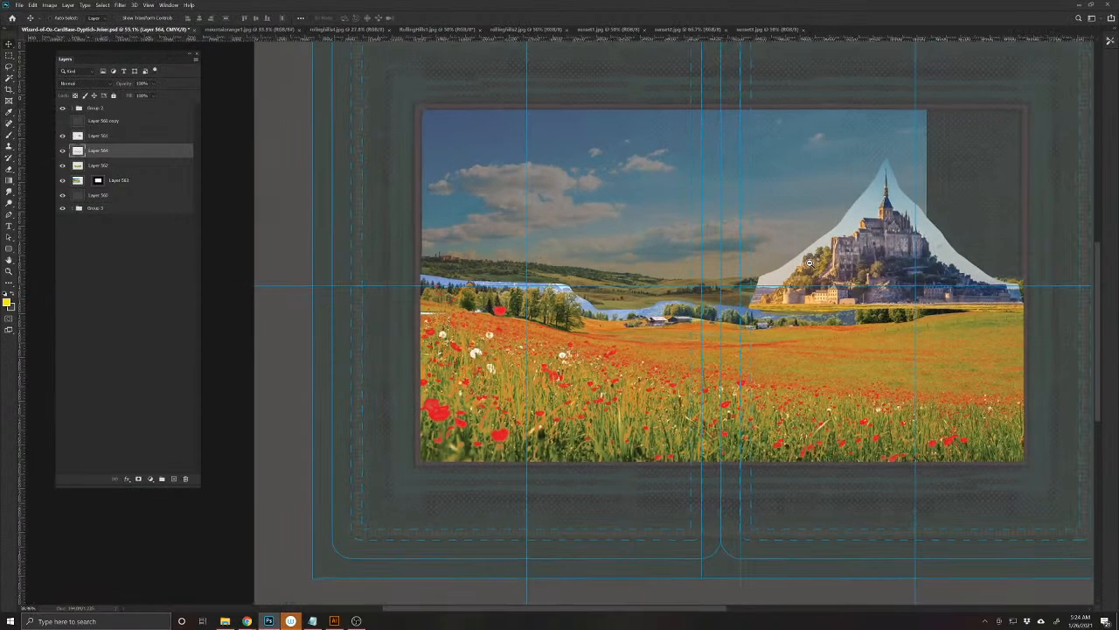
pyautogui.moveTo(864, 296); pyautogui.dragTo(746, 317)
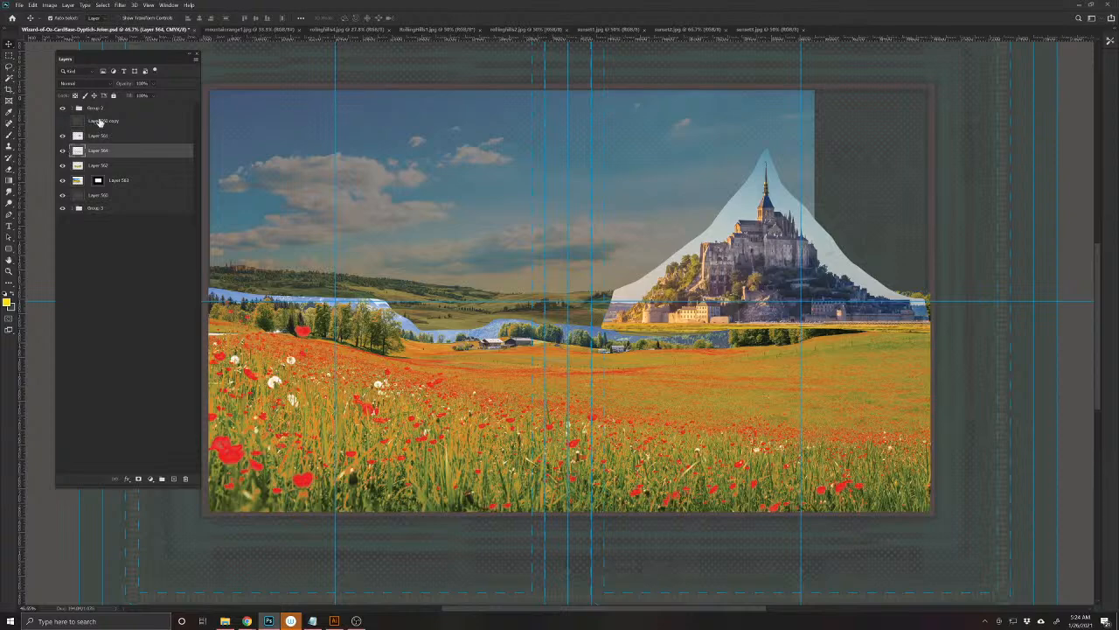
pyautogui.click(62, 122)
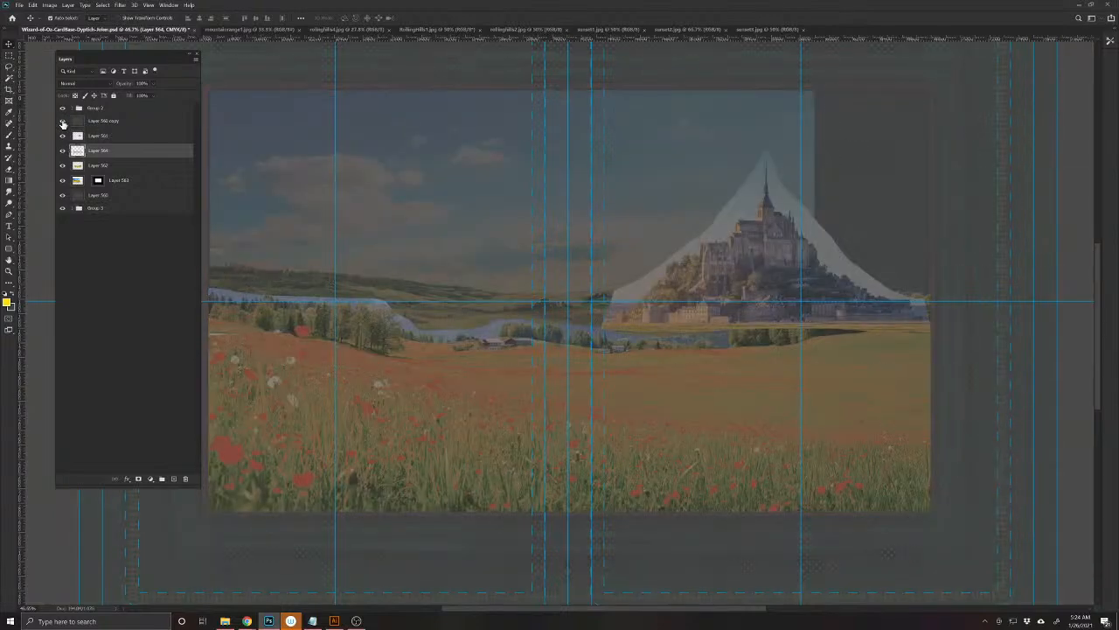
pyautogui.click(91, 121)
pyautogui.moveTo(122, 85); pyautogui.dragTo(136, 85)
# - Set up the Brush with black paint and add a new layer above the dark overlay, undoing the test strokes
pyautogui.moveTo(388, 338); pyautogui.dragTo(483, 334)
pyautogui.click(10, 135)
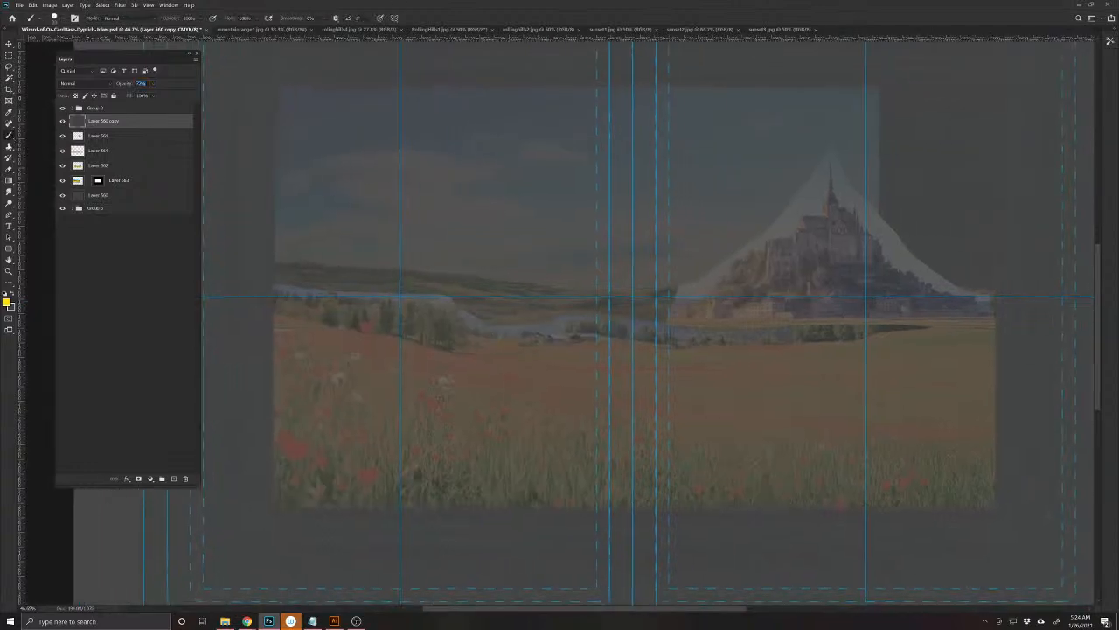
pyautogui.click(5, 293)
pyautogui.moveTo(451, 412)
pyautogui.mouseDown()
pyautogui.moveTo(386, 428)
pyautogui.moveTo(296, 454)
pyautogui.mouseUp()
pyautogui.hotkey('ctrl', 'z')
pyautogui.click(173, 478)
pyautogui.moveTo(499, 412)
pyautogui.mouseDown()
pyautogui.moveTo(387, 487)
pyautogui.moveTo(320, 474)
pyautogui.mouseUp()
pyautogui.hotkey('ctrl', 'z')
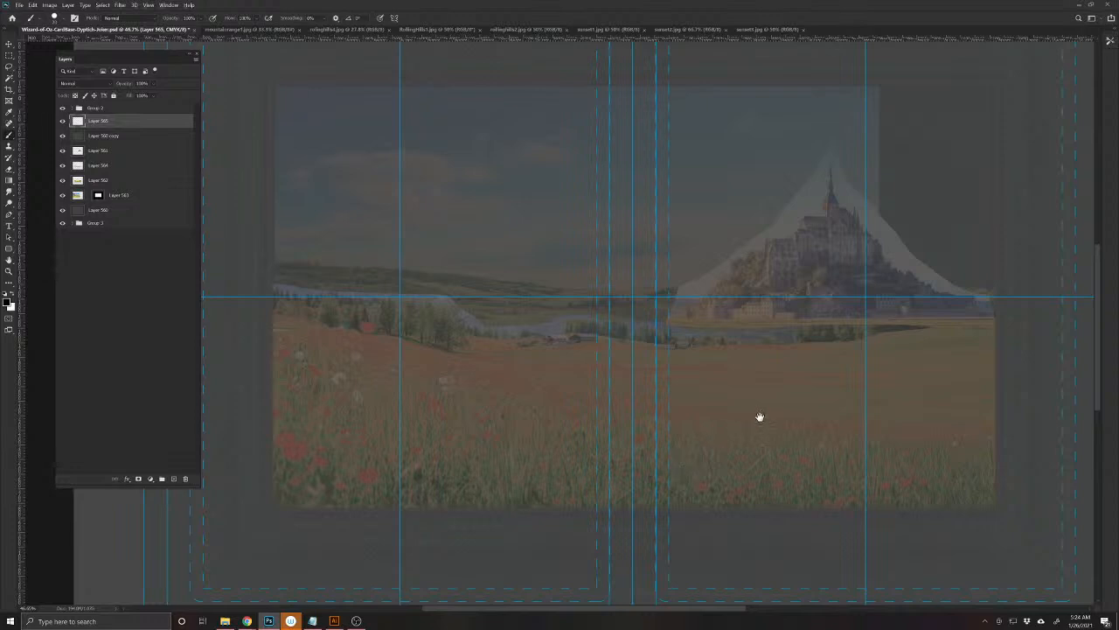
# - Outline the picture area with straight black brush lines along all four sides
pyautogui.moveTo(760, 417); pyautogui.dragTo(535, 460)
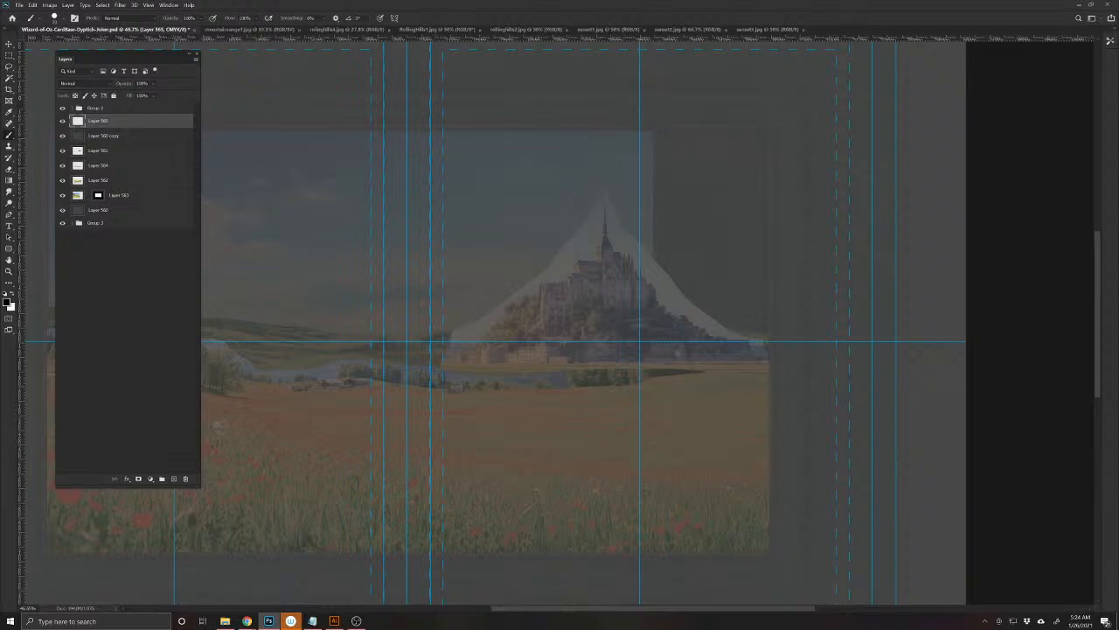
pyautogui.moveTo(766, 130)
pyautogui.mouseDown()
pyautogui.moveTo(736, 543)
pyautogui.moveTo(766, 551)
pyautogui.mouseUp()
pyautogui.moveTo(679, 532); pyautogui.dragTo(813, 490)
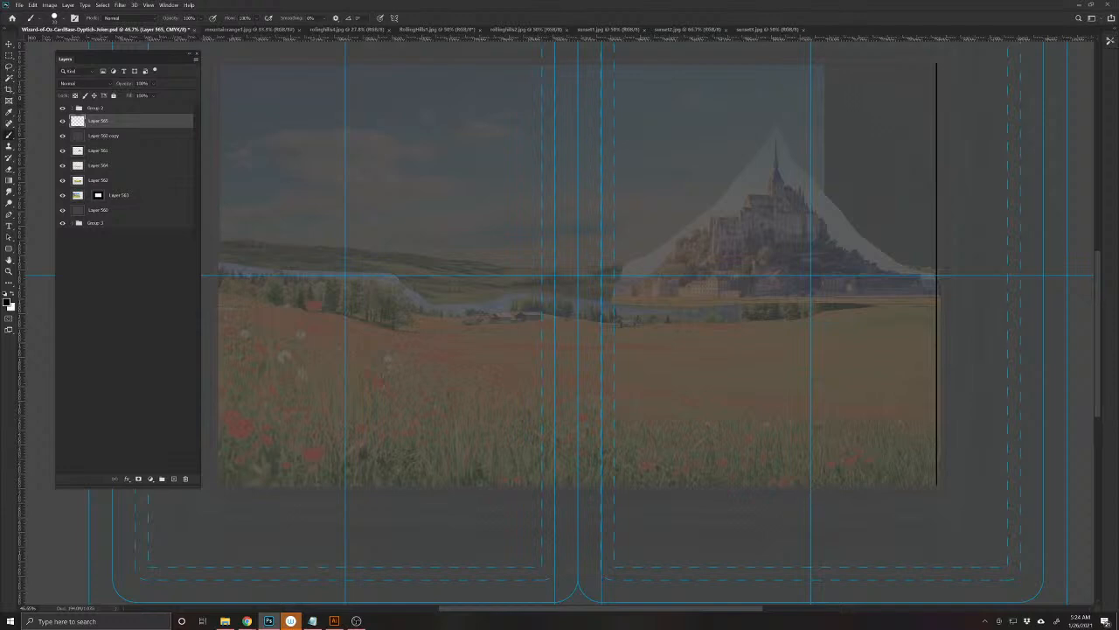
pyautogui.moveTo(936, 485)
pyautogui.mouseDown()
pyautogui.moveTo(221, 485)
pyautogui.moveTo(386, 538)
pyautogui.moveTo(411, 571)
pyautogui.moveTo(364, 575)
pyautogui.mouseUp()
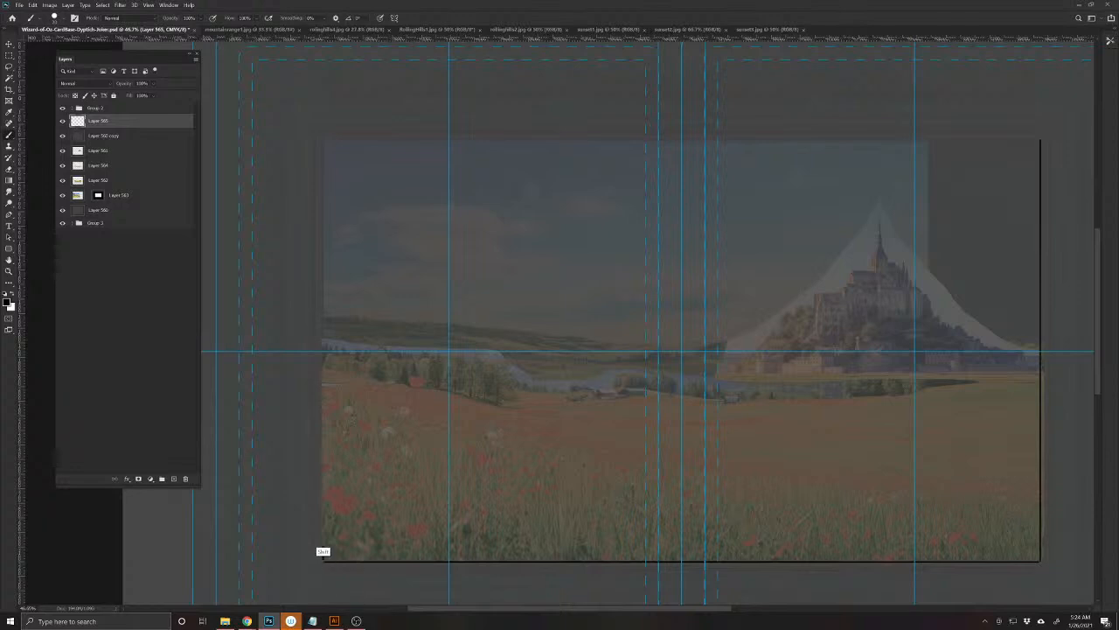
pyautogui.moveTo(324, 559)
pyautogui.mouseDown()
pyautogui.moveTo(324, 142)
pyautogui.moveTo(325, 153)
pyautogui.moveTo(440, 167)
pyautogui.moveTo(777, 257)
pyautogui.moveTo(1040, 260)
pyautogui.mouseUp()
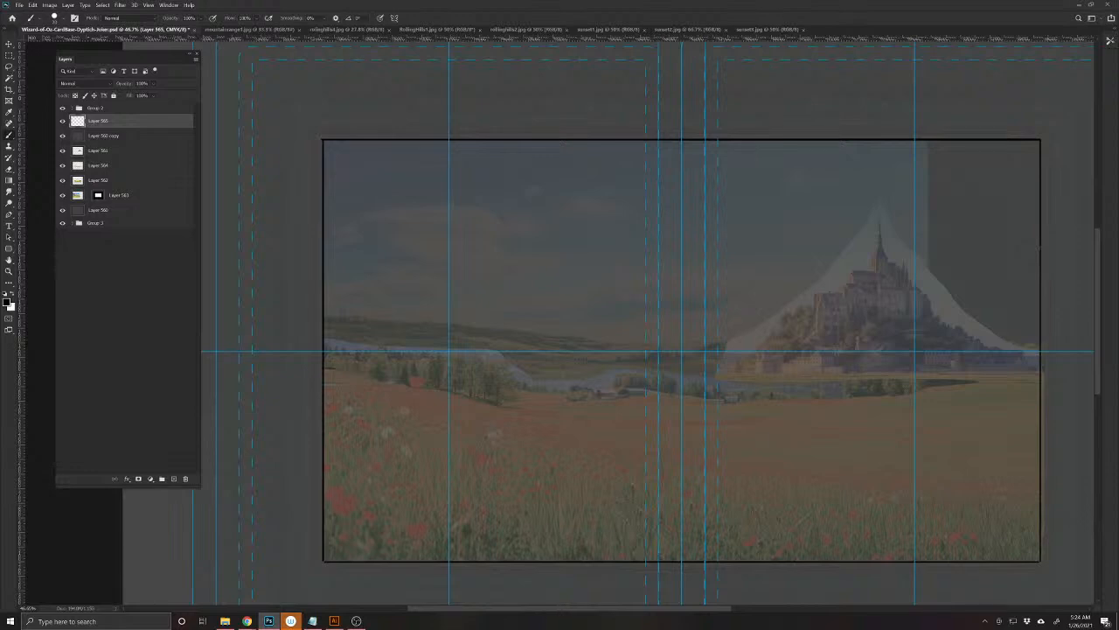
# - Trace the tree clumps at the picture's left and the small bushes along the meadow's far edge in black
pyautogui.moveTo(337, 366)
pyautogui.mouseDown()
pyautogui.moveTo(371, 377)
pyautogui.moveTo(436, 354)
pyautogui.moveTo(438, 385)
pyautogui.moveTo(465, 390)
pyautogui.moveTo(490, 357)
pyautogui.moveTo(505, 363)
pyautogui.moveTo(512, 406)
pyautogui.moveTo(392, 385)
pyautogui.moveTo(325, 358)
pyautogui.mouseUp()
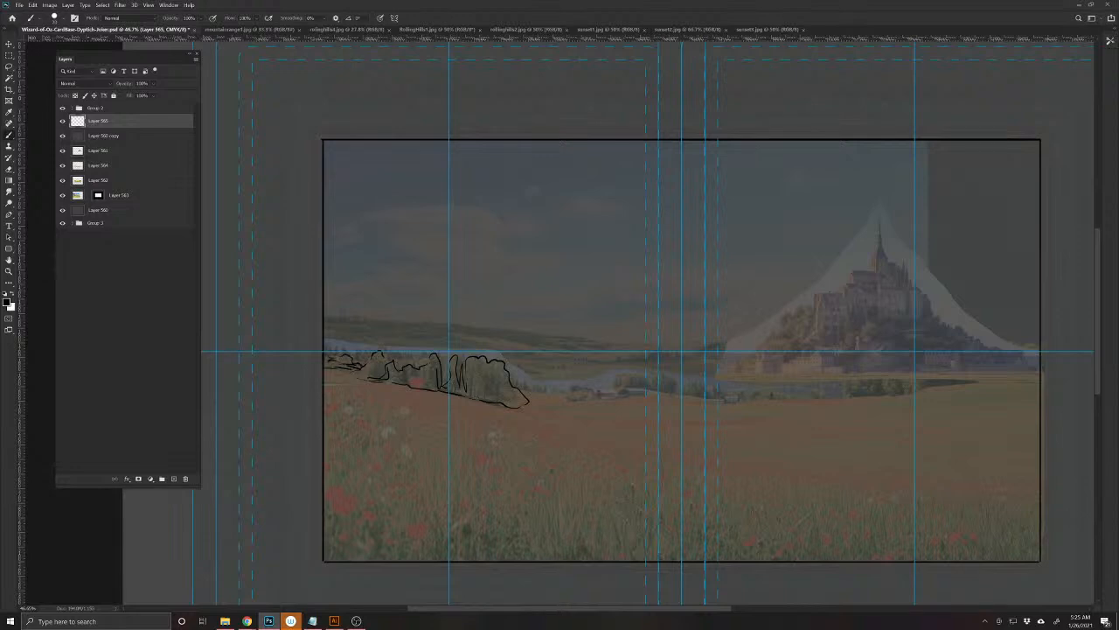
pyautogui.moveTo(516, 388); pyautogui.dragTo(587, 392)
pyautogui.moveTo(592, 440); pyautogui.dragTo(464, 427)
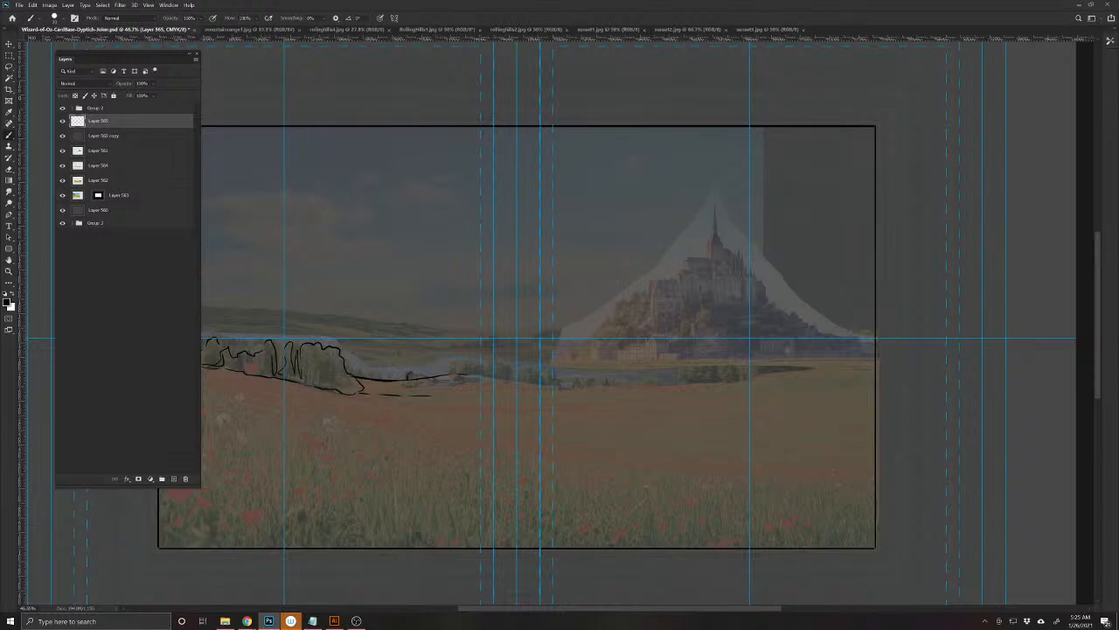
pyautogui.moveTo(412, 376); pyautogui.dragTo(425, 378)
pyautogui.moveTo(398, 434); pyautogui.dragTo(458, 443)
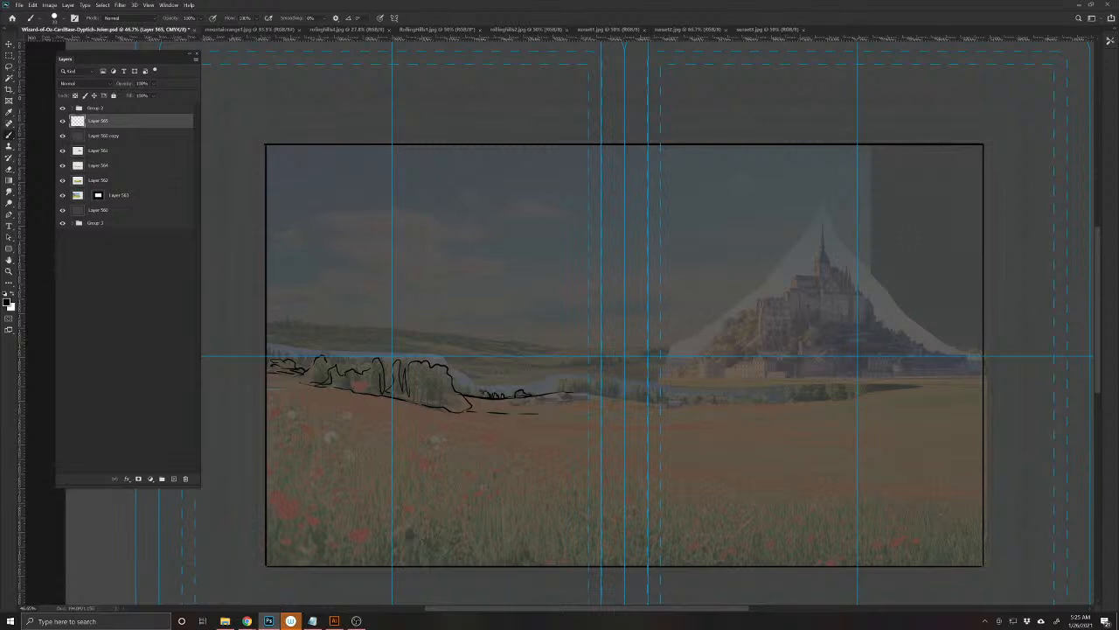
pyautogui.moveTo(475, 390); pyautogui.dragTo(482, 398)
pyautogui.moveTo(562, 386); pyautogui.dragTo(587, 389)
pyautogui.moveTo(570, 394)
pyautogui.mouseDown()
pyautogui.moveTo(693, 404)
pyautogui.moveTo(572, 440)
pyautogui.mouseUp()
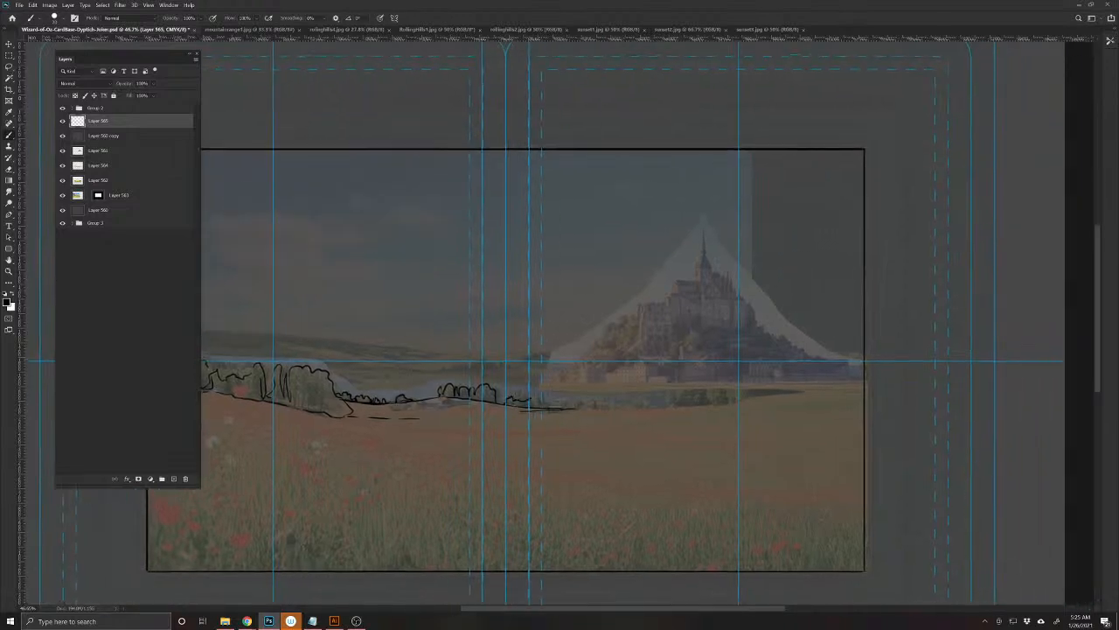
# - Continue tracing the bushes and meadow edge to the right frame line and add a contour line across the field
pyautogui.moveTo(541, 403); pyautogui.dragTo(551, 402)
pyautogui.moveTo(598, 408); pyautogui.dragTo(836, 392)
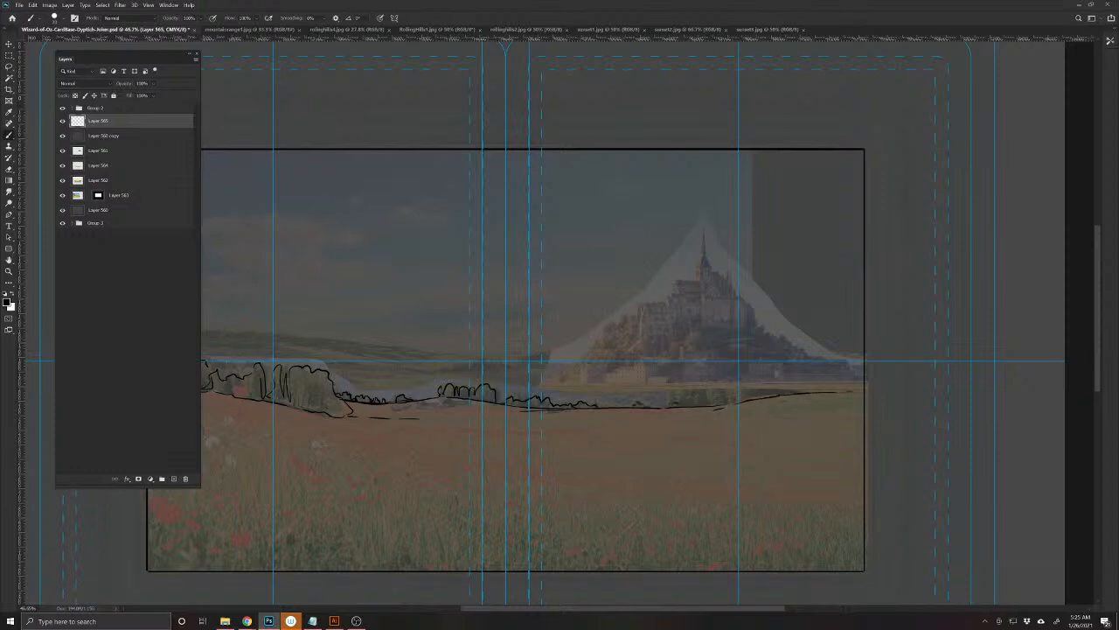
pyautogui.moveTo(684, 405); pyautogui.dragTo(700, 403)
pyautogui.moveTo(400, 495); pyautogui.dragTo(510, 469)
pyautogui.moveTo(619, 406); pyautogui.dragTo(773, 400)
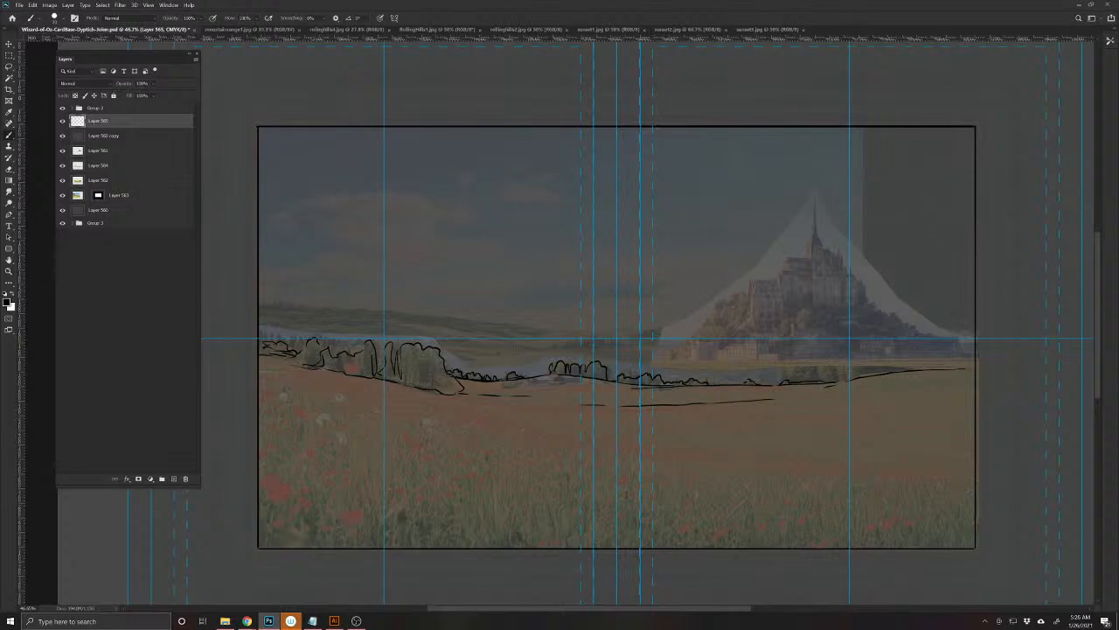
# - Trace the ridge lines of the distant hills from the left frame line toward the castle
pyautogui.moveTo(261, 307); pyautogui.dragTo(664, 333)
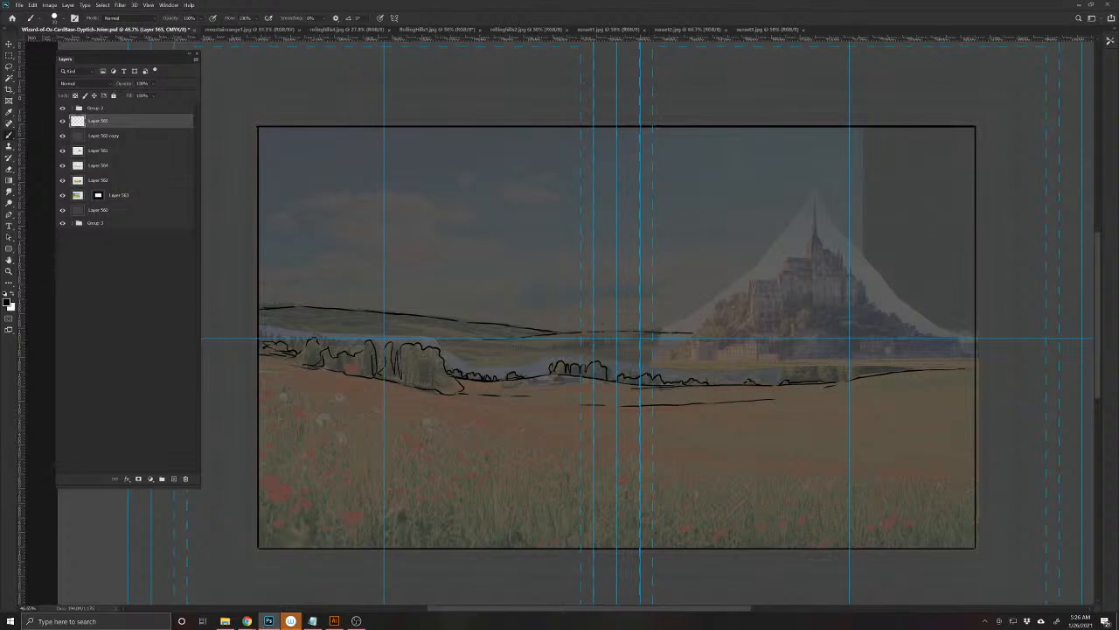
pyautogui.moveTo(507, 340)
pyautogui.mouseDown()
pyautogui.moveTo(524, 338)
pyautogui.moveTo(427, 331)
pyautogui.mouseUp()
# - Hide the guides and reselect the line-art layer above the dark overlay
pyautogui.click(93, 108)
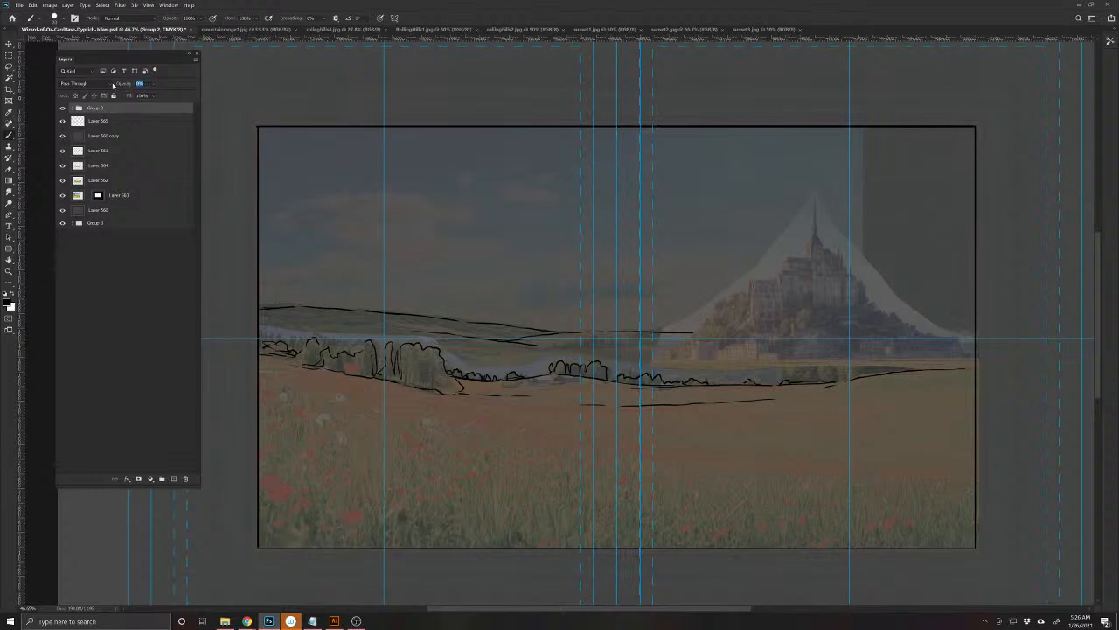
pyautogui.hotkey('ctrl', ';')
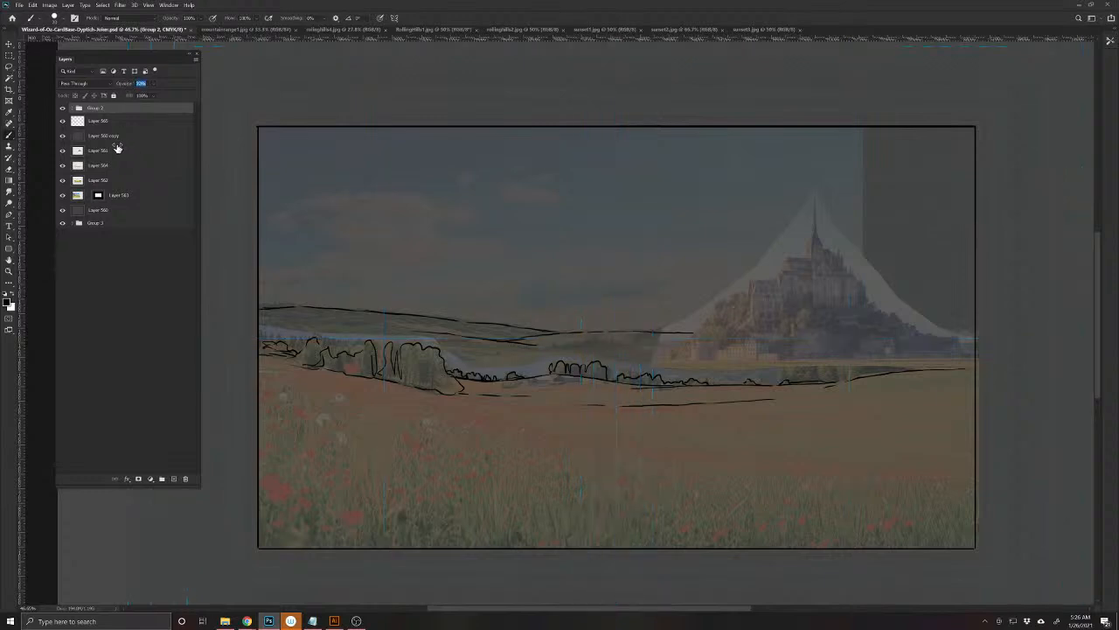
pyautogui.click(98, 123)
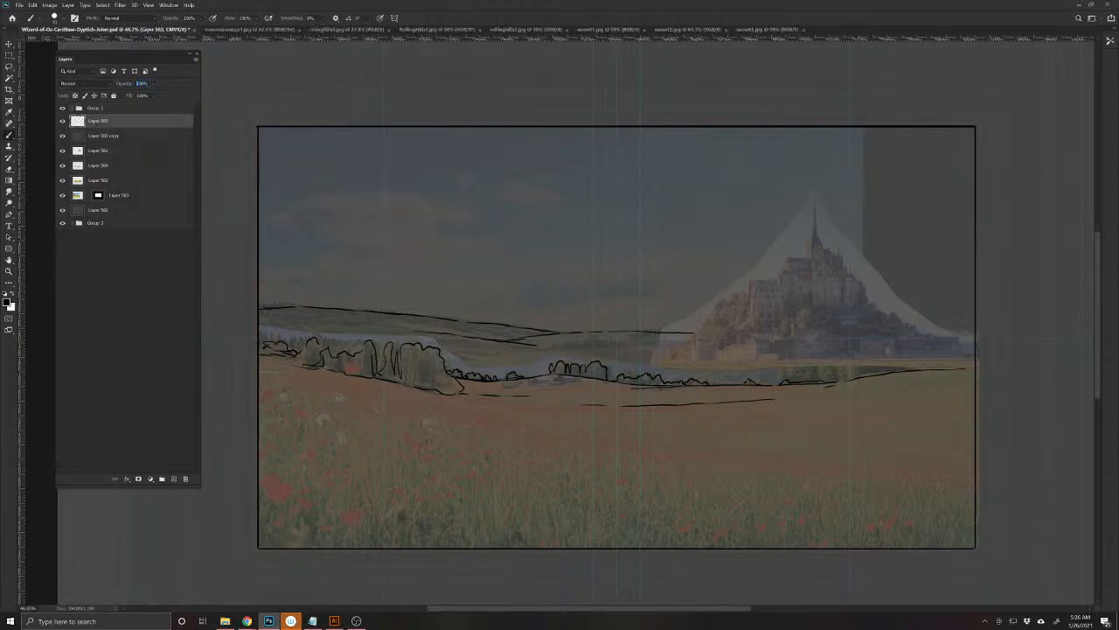
# - Add finer contour lines and small tree details to the distant hills in black
pyautogui.moveTo(498, 333); pyautogui.dragTo(402, 325)
pyautogui.moveTo(567, 344); pyautogui.dragTo(581, 344)
pyautogui.moveTo(521, 327); pyautogui.dragTo(462, 318)
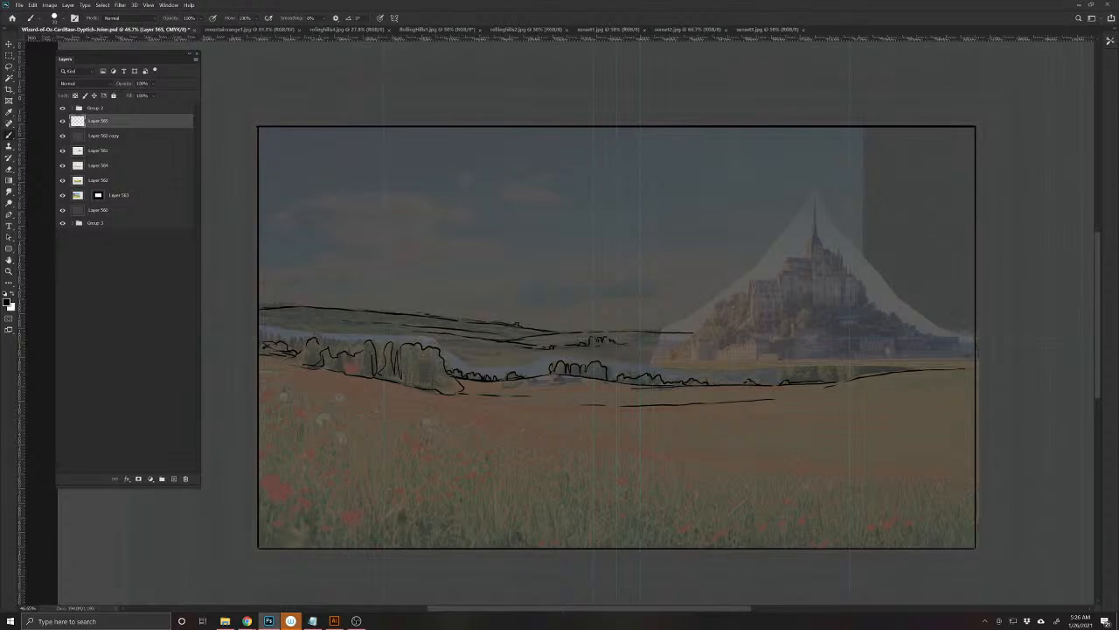
pyautogui.moveTo(492, 333); pyautogui.dragTo(474, 330)
# - Move the castle layer straight up about 100 px with Free Transform, keeping its horizontal position
pyautogui.moveTo(725, 449); pyautogui.dragTo(569, 455)
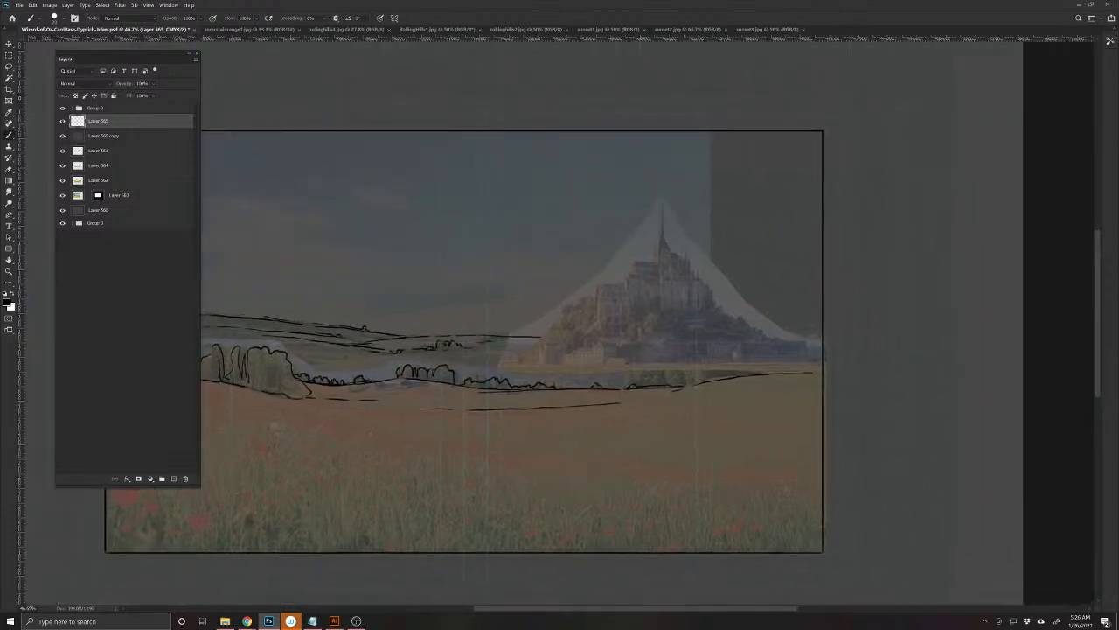
pyautogui.press('v')
pyautogui.moveTo(657, 303); pyautogui.dragTo(652, 278)
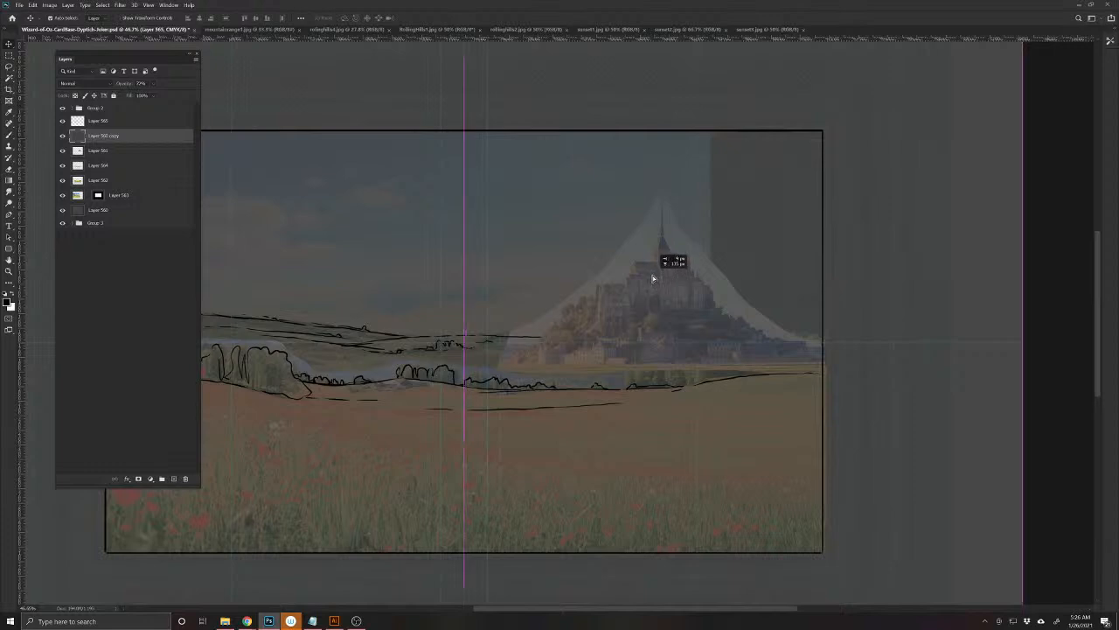
pyautogui.click(103, 152)
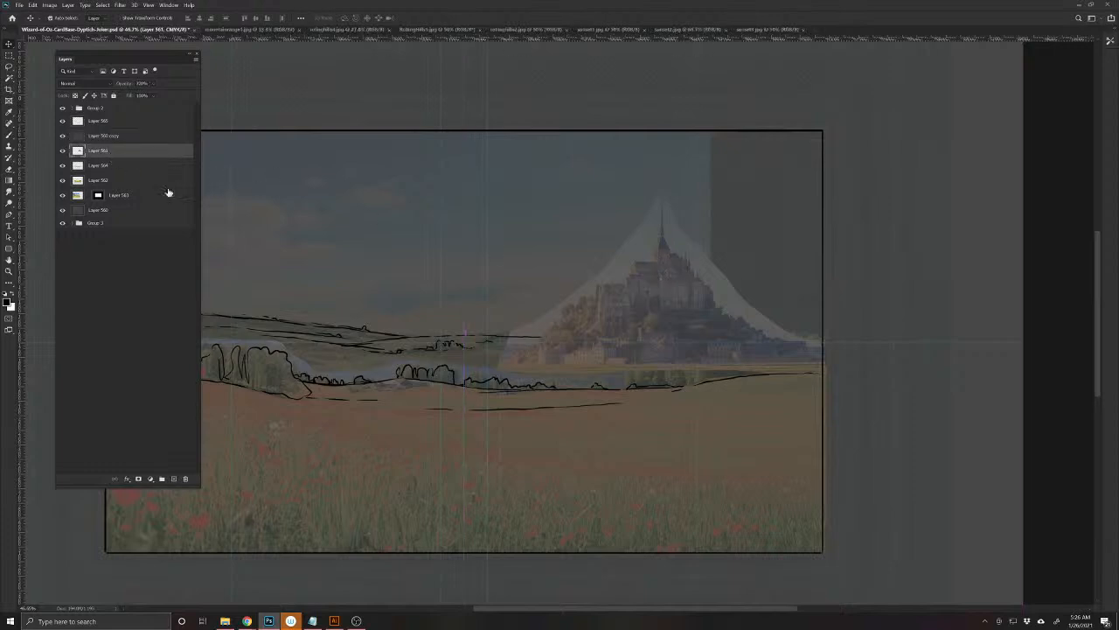
pyautogui.hotkey('ctrl', 't')
pyautogui.moveTo(630, 303); pyautogui.dragTo(662, 301)
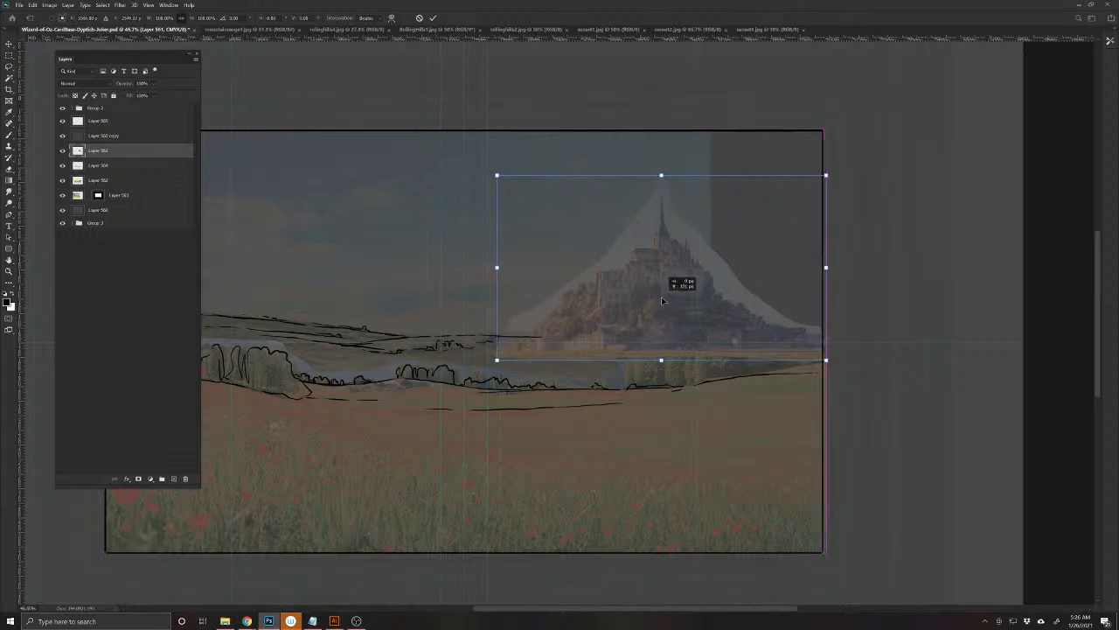
pyautogui.moveTo(662, 301); pyautogui.dragTo(662, 301)
pyautogui.press('Return')
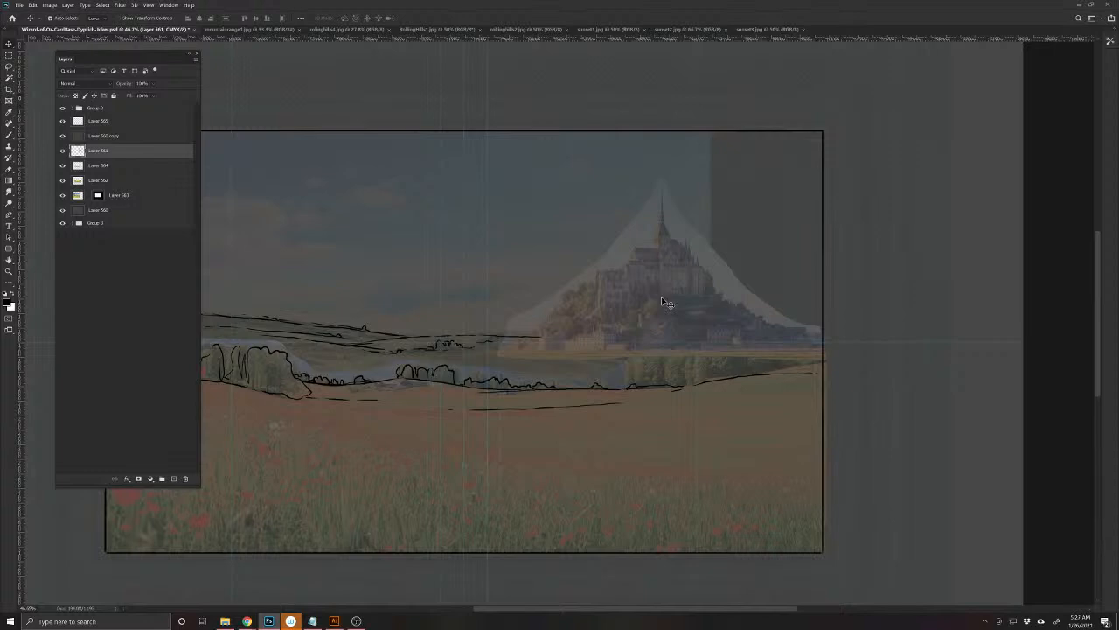
# - Trace the shoreline beneath the castle with the black brush on the line-art layer and undo the last stroke
pyautogui.click(98, 121)
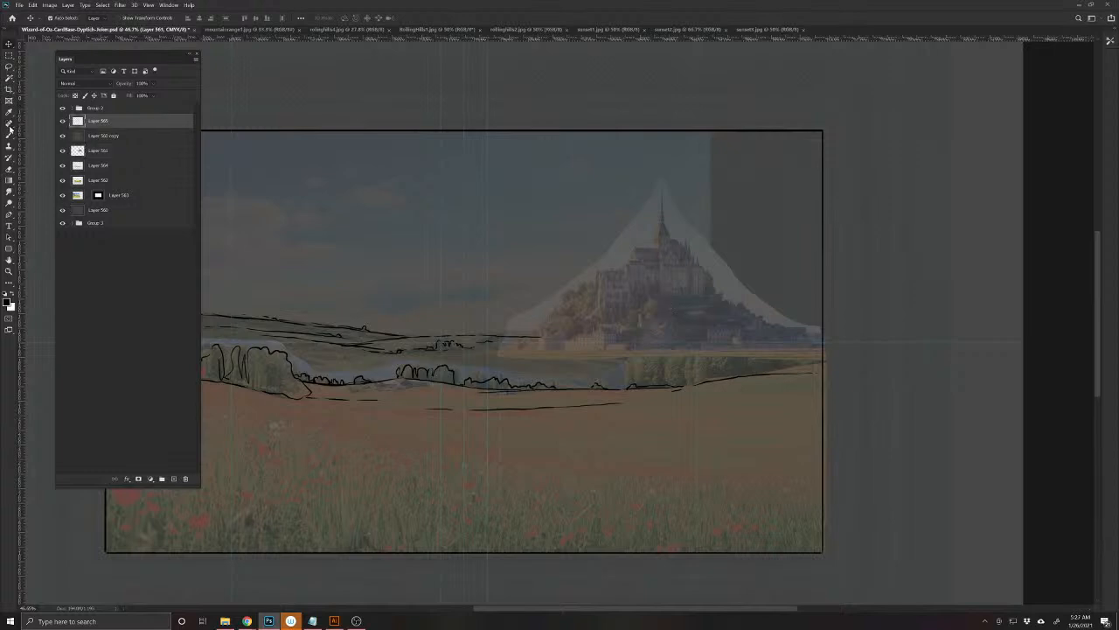
pyautogui.click(9, 134)
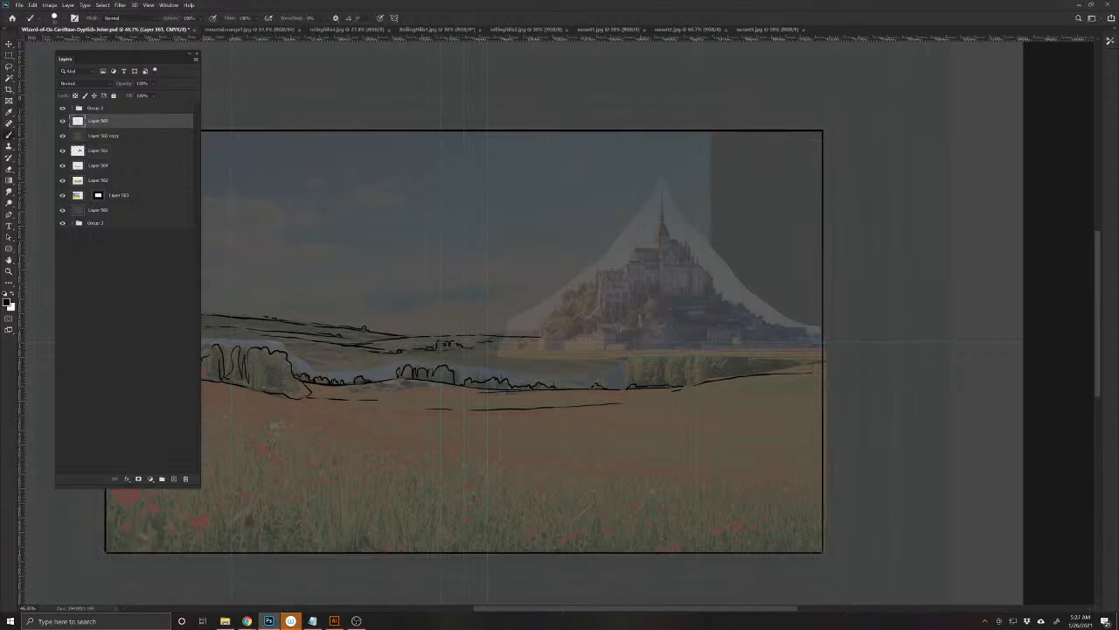
pyautogui.moveTo(543, 350); pyautogui.dragTo(611, 360)
pyautogui.moveTo(689, 343); pyautogui.dragTo(706, 342)
pyautogui.hotkey('ctrl', 'z')
pyautogui.press('v')
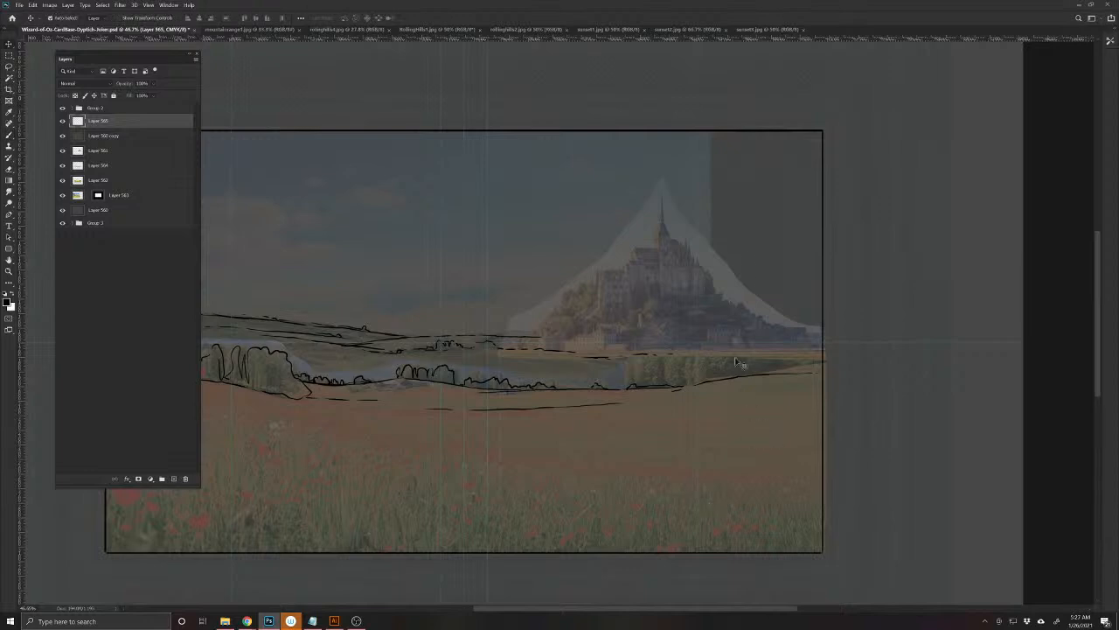
# - Lock the dark overlay layer and select the castle layer
pyautogui.moveTo(725, 288); pyautogui.dragTo(758, 293)
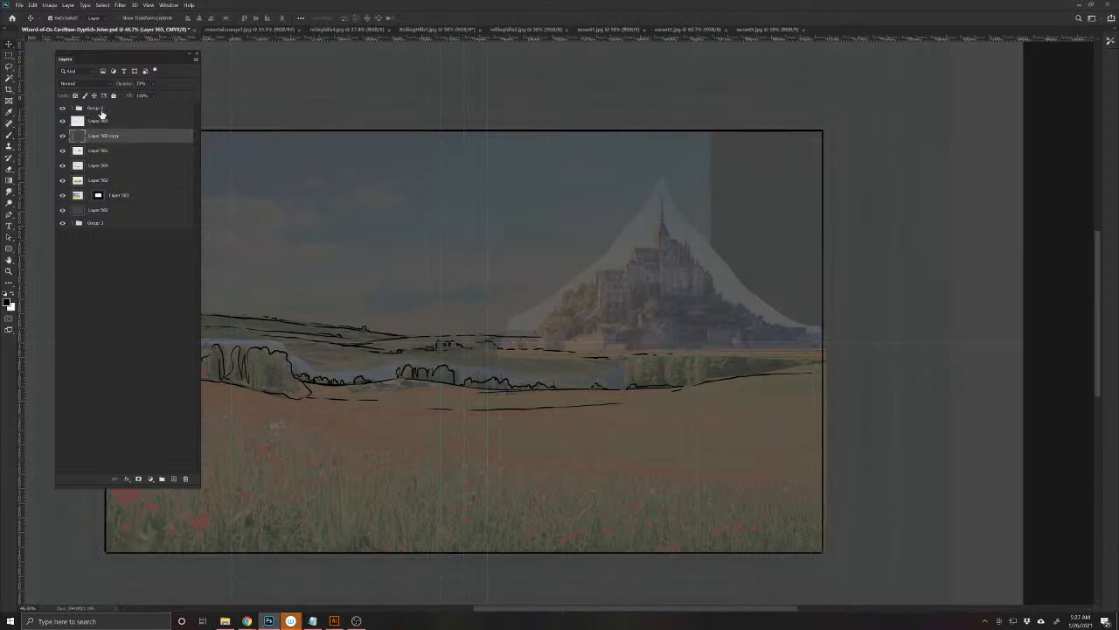
pyautogui.click(113, 96)
pyautogui.click(98, 151)
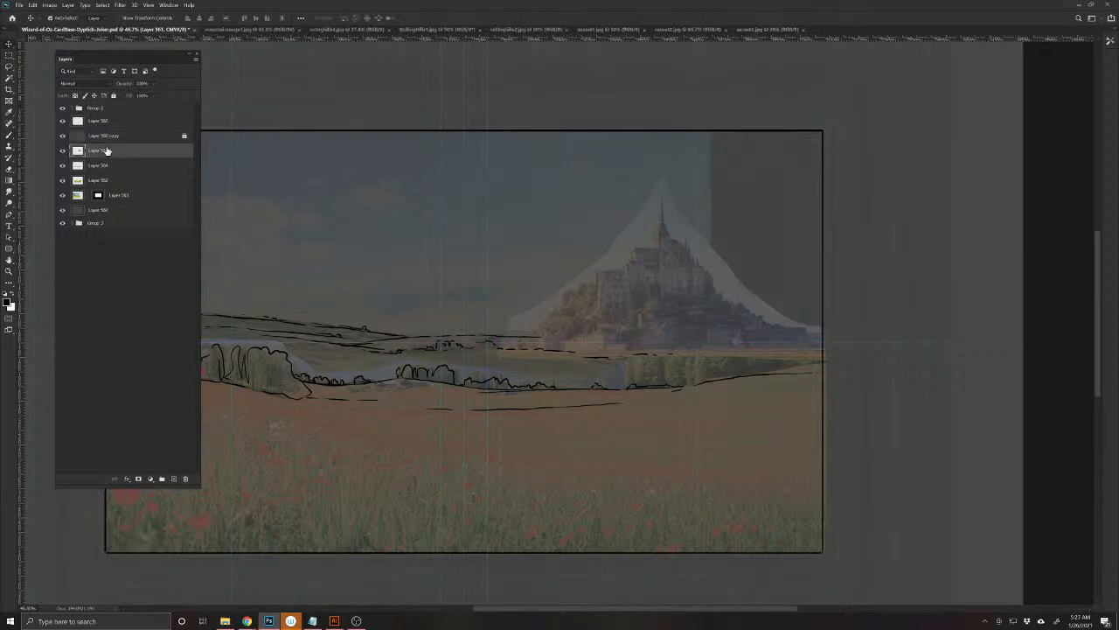
# - Nudge the castle photo layer slightly to the right so it sits just past the card's right border
pyautogui.moveTo(738, 324)
pyautogui.mouseDown()
pyautogui.moveTo(792, 324)
pyautogui.moveTo(730, 322)
pyautogui.mouseUp()
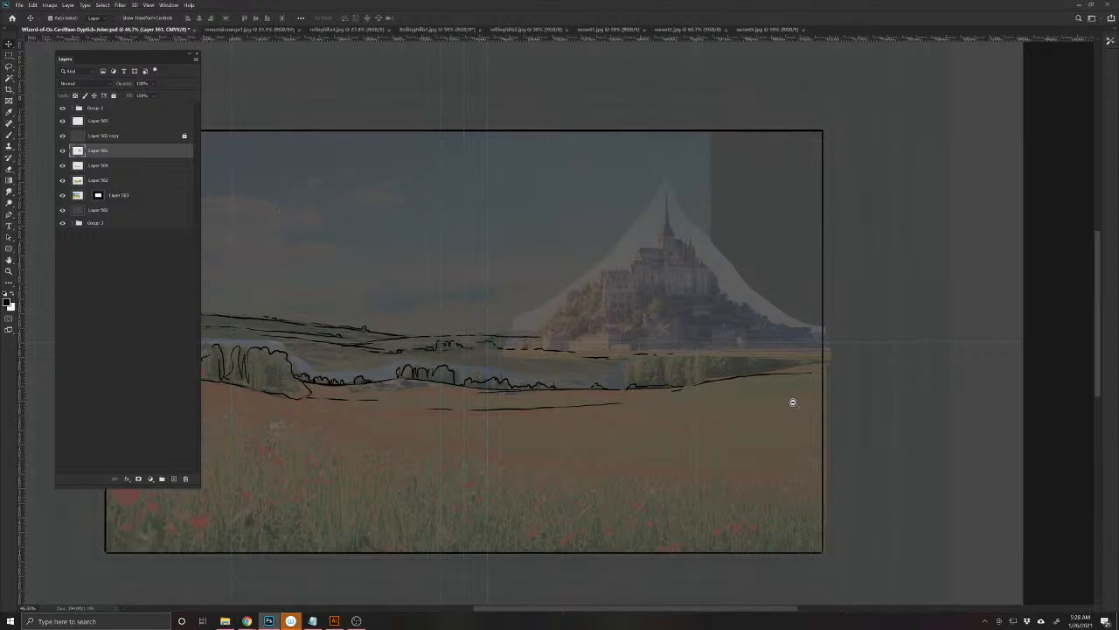
pyautogui.moveTo(791, 400); pyautogui.dragTo(745, 370)
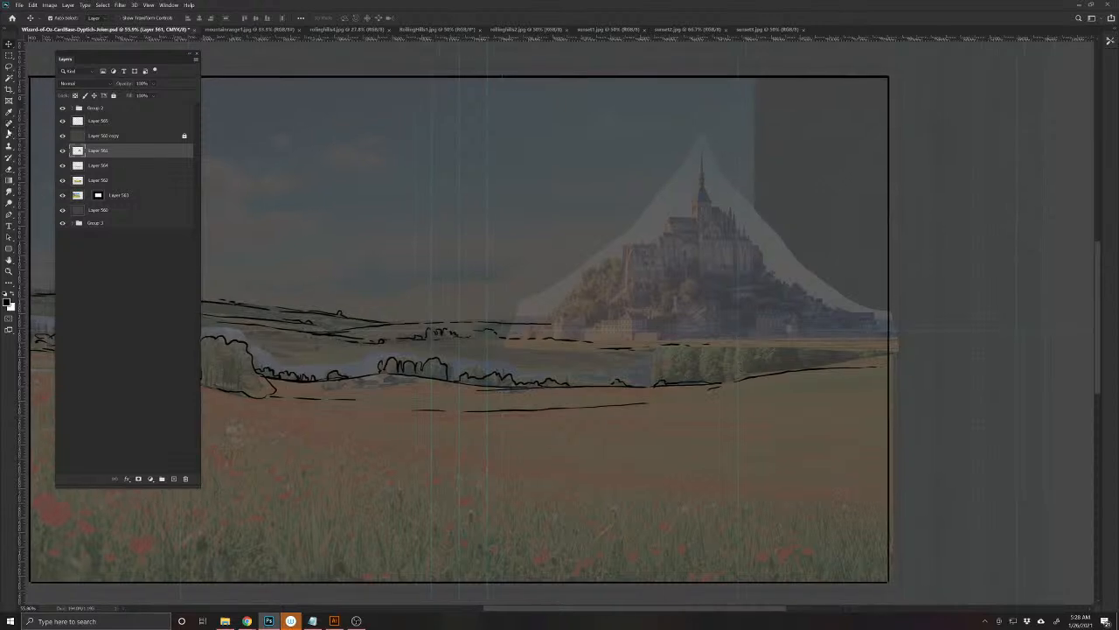
pyautogui.hotkey('ctrl', '0')
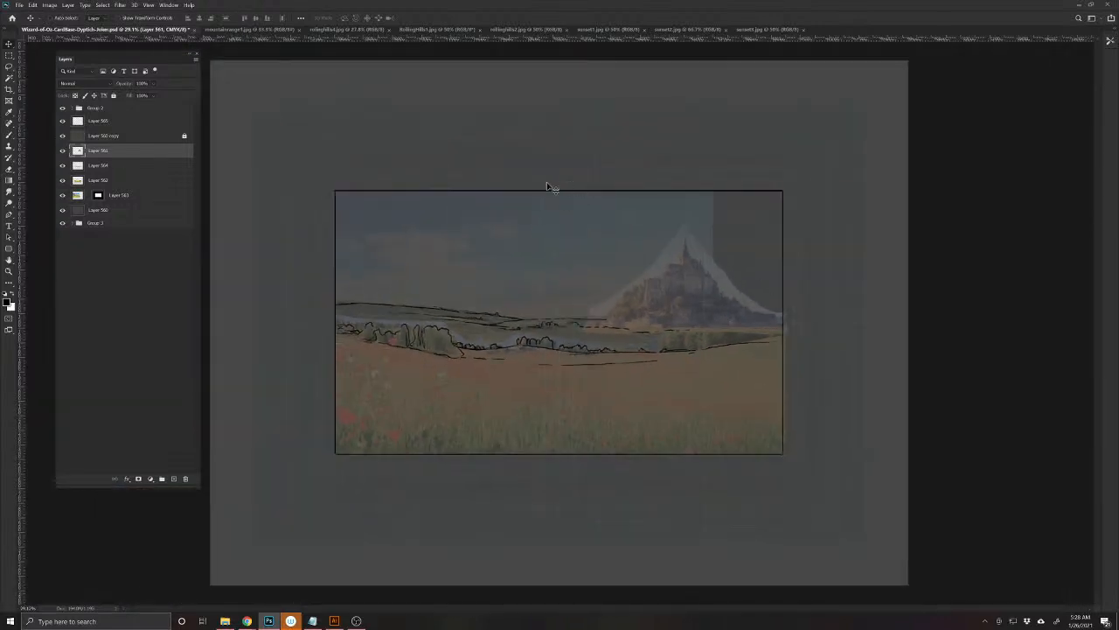
pyautogui.keyDown('ctrl'); pyautogui.click(705, 317); pyautogui.keyUp('ctrl')
pyautogui.keyDown('ctrl'); pyautogui.click(731, 339); pyautogui.keyUp('ctrl')
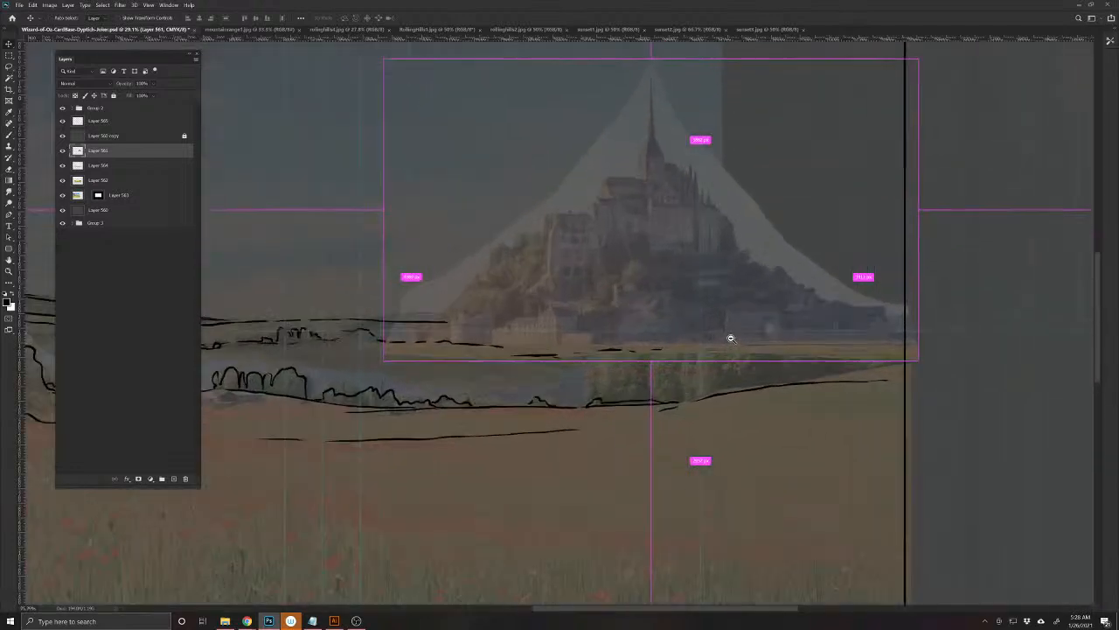
# - Sketch the castle's outer wall with an arched gate and towers in black brush on the line-art layer above the locked overlay
pyautogui.click(8, 137)
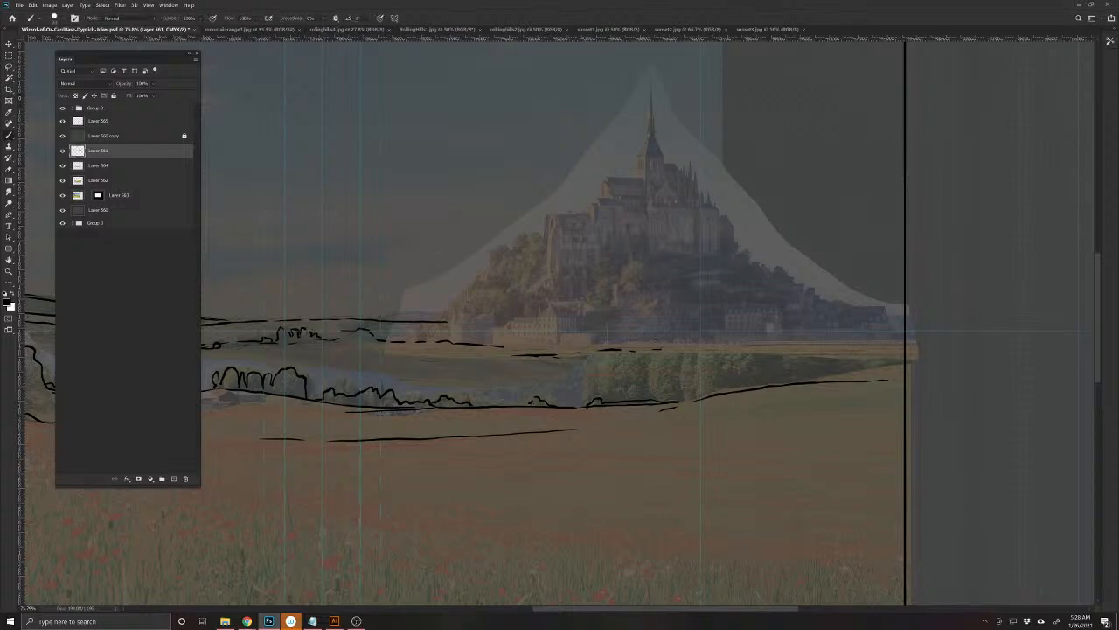
pyautogui.doubleClick(97, 121)
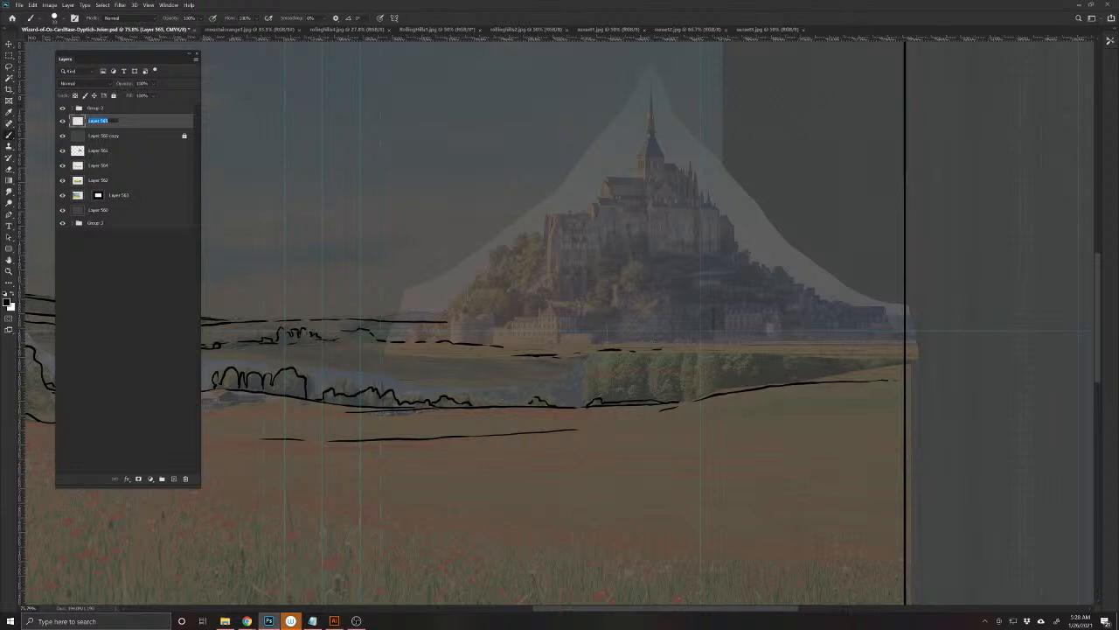
pyautogui.press('Return')
pyautogui.moveTo(697, 313)
pyautogui.mouseDown()
pyautogui.moveTo(697, 329)
pyautogui.moveTo(710, 330)
pyautogui.moveTo(693, 331)
pyautogui.moveTo(731, 304)
pyautogui.moveTo(772, 302)
pyautogui.mouseUp()
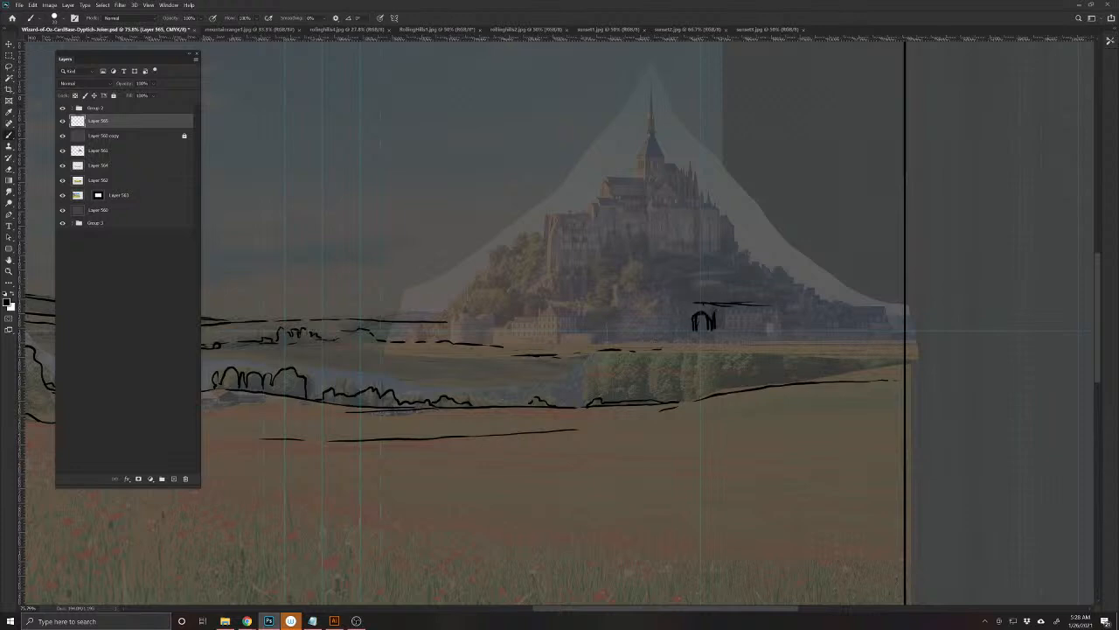
pyautogui.moveTo(686, 308); pyautogui.dragTo(685, 331)
pyautogui.moveTo(663, 304); pyautogui.dragTo(687, 304)
pyautogui.moveTo(614, 303)
pyautogui.mouseDown()
pyautogui.moveTo(605, 328)
pyautogui.moveTo(591, 289)
pyautogui.moveTo(584, 318)
pyautogui.mouseUp()
pyautogui.moveTo(551, 303)
pyautogui.mouseDown()
pyautogui.moveTo(583, 302)
pyautogui.moveTo(517, 302)
pyautogui.mouseUp()
pyautogui.moveTo(520, 300); pyautogui.dragTo(506, 328)
pyautogui.moveTo(511, 300)
pyautogui.mouseDown()
pyautogui.moveTo(481, 285)
pyautogui.moveTo(481, 327)
pyautogui.mouseUp()
pyautogui.moveTo(465, 306)
pyautogui.mouseDown()
pyautogui.moveTo(485, 304)
pyautogui.moveTo(430, 319)
pyautogui.moveTo(444, 317)
pyautogui.mouseUp()
pyautogui.moveTo(773, 308); pyautogui.dragTo(773, 329)
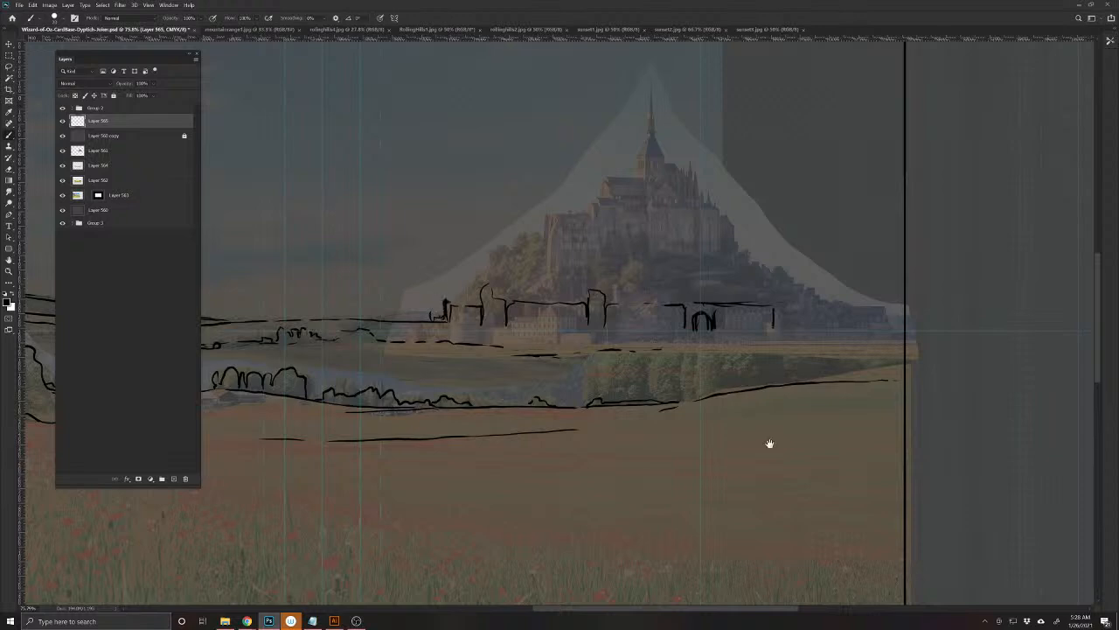
# - Add pointed roofs to the wall towers and extend the outer wall towards the card's right border
pyautogui.moveTo(770, 446); pyautogui.dragTo(532, 507)
pyautogui.moveTo(597, 364)
pyautogui.mouseDown()
pyautogui.moveTo(596, 390)
pyautogui.moveTo(584, 364)
pyautogui.mouseUp()
pyautogui.moveTo(396, 359); pyautogui.dragTo(413, 357)
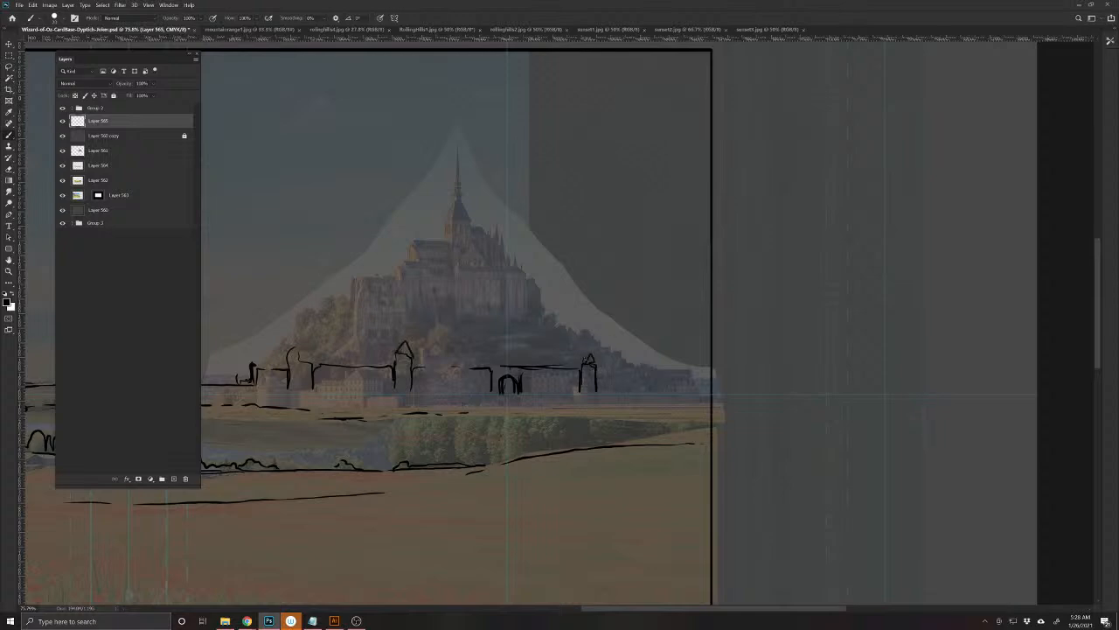
pyautogui.moveTo(597, 369); pyautogui.dragTo(667, 370)
pyautogui.moveTo(667, 371); pyautogui.dragTo(669, 391)
pyautogui.moveTo(672, 372)
pyautogui.mouseDown()
pyautogui.moveTo(688, 390)
pyautogui.moveTo(680, 369)
pyautogui.mouseUp()
# - Outline the rising rocks and the blocky building on the castle's left slope
pyautogui.moveTo(529, 396); pyautogui.dragTo(733, 477)
pyautogui.moveTo(478, 446)
pyautogui.mouseDown()
pyautogui.moveTo(514, 391)
pyautogui.moveTo(538, 407)
pyautogui.mouseUp()
pyautogui.moveTo(557, 367)
pyautogui.mouseDown()
pyautogui.moveTo(556, 423)
pyautogui.moveTo(582, 353)
pyautogui.moveTo(616, 360)
pyautogui.moveTo(543, 411)
pyautogui.mouseUp()
# - Sketch a tall central tower with windows and a needle spire reaching above the card's top border
pyautogui.moveTo(621, 339)
pyautogui.mouseDown()
pyautogui.moveTo(607, 274)
pyautogui.moveTo(611, 169)
pyautogui.mouseUp()
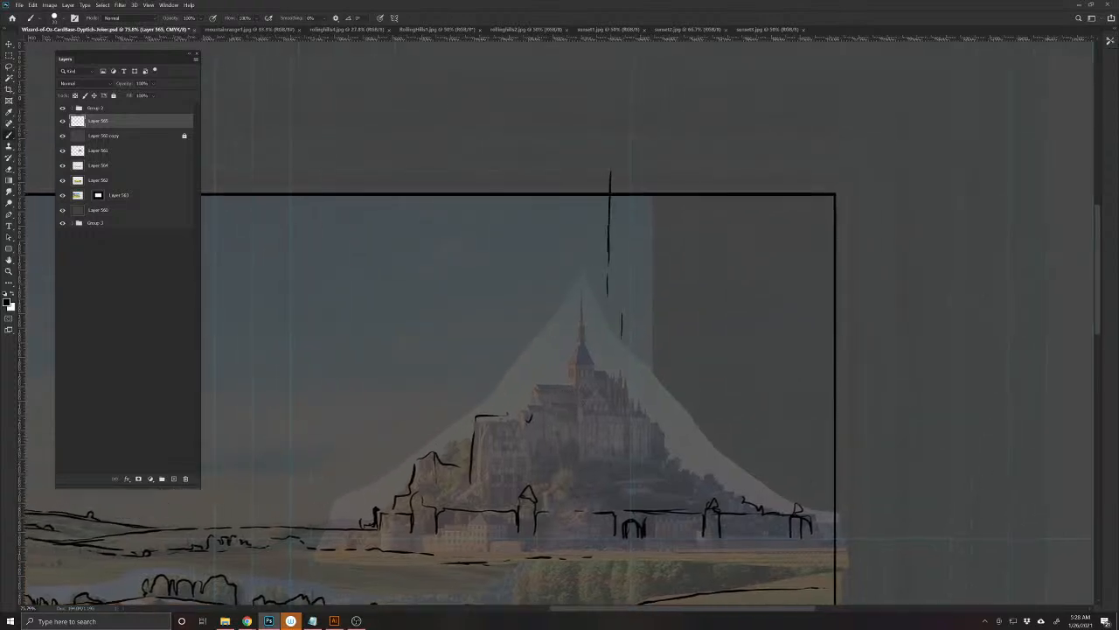
pyautogui.moveTo(582, 263); pyautogui.dragTo(582, 186)
pyautogui.moveTo(583, 224); pyautogui.dragTo(581, 184)
pyautogui.moveTo(577, 210); pyautogui.dragTo(576, 182)
pyautogui.moveTo(576, 241)
pyautogui.mouseDown()
pyautogui.moveTo(579, 181)
pyautogui.moveTo(616, 175)
pyautogui.moveTo(599, 133)
pyautogui.moveTo(580, 171)
pyautogui.moveTo(598, 127)
pyautogui.moveTo(596, 60)
pyautogui.mouseUp()
pyautogui.moveTo(612, 168)
pyautogui.mouseDown()
pyautogui.moveTo(602, 144)
pyautogui.moveTo(598, 213)
pyautogui.mouseUp()
pyautogui.moveTo(591, 191)
pyautogui.mouseDown()
pyautogui.moveTo(591, 224)
pyautogui.moveTo(612, 258)
pyautogui.moveTo(626, 243)
pyautogui.moveTo(625, 254)
pyautogui.mouseUp()
pyautogui.moveTo(626, 221); pyautogui.dragTo(626, 350)
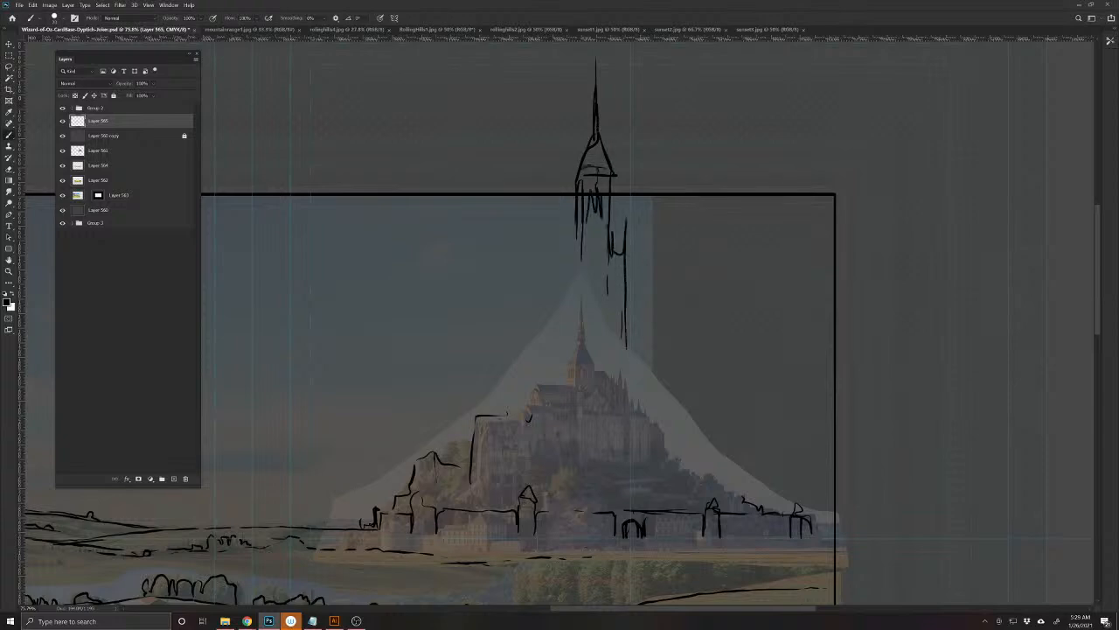
# - Sketch a second tower left of the main spire and join the two with an arched bridge
pyautogui.moveTo(577, 224); pyautogui.dragTo(578, 287)
pyautogui.moveTo(577, 248); pyautogui.dragTo(564, 259)
pyautogui.moveTo(566, 256)
pyautogui.mouseDown()
pyautogui.moveTo(554, 265)
pyautogui.moveTo(574, 278)
pyautogui.moveTo(518, 248)
pyautogui.moveTo(527, 262)
pyautogui.moveTo(497, 276)
pyautogui.moveTo(498, 226)
pyautogui.mouseUp()
pyautogui.moveTo(497, 224)
pyautogui.mouseDown()
pyautogui.moveTo(526, 222)
pyautogui.moveTo(527, 237)
pyautogui.moveTo(494, 266)
pyautogui.moveTo(500, 223)
pyautogui.moveTo(530, 271)
pyautogui.moveTo(544, 255)
pyautogui.moveTo(573, 306)
pyautogui.mouseUp()
pyautogui.moveTo(562, 254); pyautogui.dragTo(528, 313)
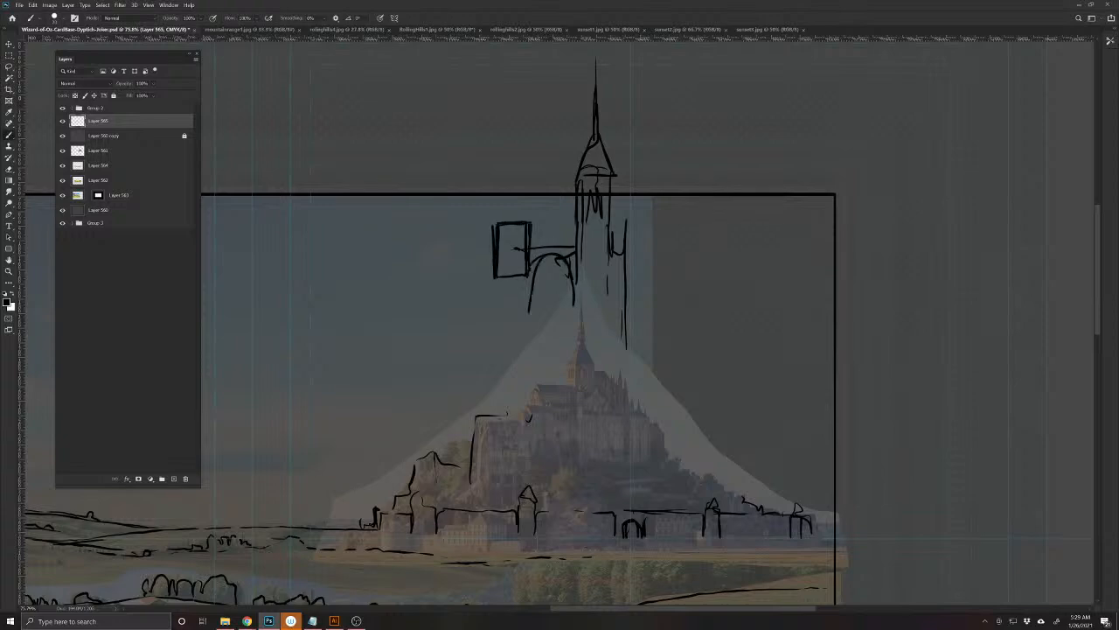
# - Give the left tower a pointed roof and lower walls, and step the castle's left outline down to the building below
pyautogui.moveTo(531, 275); pyautogui.dragTo(527, 301)
pyautogui.moveTo(504, 206)
pyautogui.mouseDown()
pyautogui.moveTo(535, 225)
pyautogui.moveTo(491, 225)
pyautogui.moveTo(512, 179)
pyautogui.moveTo(519, 332)
pyautogui.mouseUp()
pyautogui.moveTo(519, 276)
pyautogui.mouseDown()
pyautogui.moveTo(554, 334)
pyautogui.moveTo(563, 318)
pyautogui.mouseUp()
pyautogui.moveTo(567, 319)
pyautogui.mouseDown()
pyautogui.moveTo(531, 328)
pyautogui.moveTo(552, 329)
pyautogui.mouseUp()
pyautogui.moveTo(563, 304)
pyautogui.mouseDown()
pyautogui.moveTo(544, 328)
pyautogui.moveTo(570, 302)
pyautogui.mouseUp()
pyautogui.moveTo(525, 297); pyautogui.dragTo(523, 346)
pyautogui.moveTo(525, 301); pyautogui.dragTo(536, 353)
pyautogui.moveTo(511, 299); pyautogui.dragTo(525, 355)
pyautogui.moveTo(507, 280); pyautogui.dragTo(493, 299)
pyautogui.moveTo(495, 298); pyautogui.dragTo(495, 367)
pyautogui.moveTo(491, 312)
pyautogui.mouseDown()
pyautogui.moveTo(471, 332)
pyautogui.moveTo(475, 437)
pyautogui.mouseUp()
# - Sketch the castle's right outline with a small pointed turret, stepping down the slope to the outer wall
pyautogui.moveTo(619, 289); pyautogui.dragTo(593, 322)
pyautogui.moveTo(625, 289); pyautogui.dragTo(637, 376)
pyautogui.moveTo(640, 353)
pyautogui.mouseDown()
pyautogui.moveTo(663, 352)
pyautogui.moveTo(665, 322)
pyautogui.moveTo(662, 430)
pyautogui.moveTo(677, 404)
pyautogui.mouseUp()
pyautogui.moveTo(675, 406)
pyautogui.mouseDown()
pyautogui.moveTo(691, 473)
pyautogui.moveTo(748, 497)
pyautogui.mouseUp()
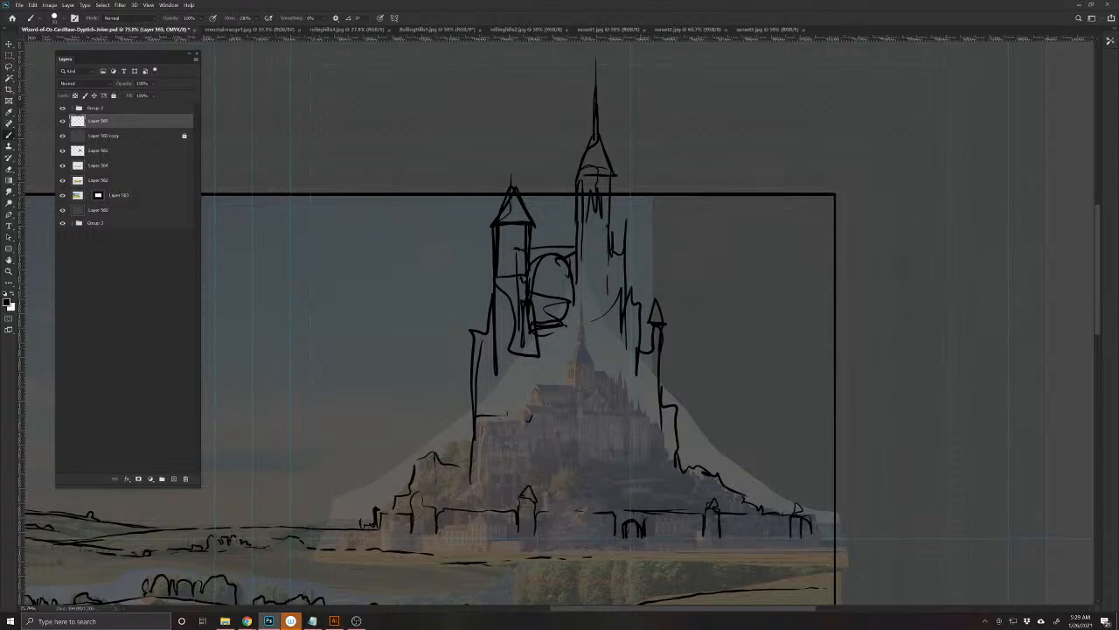
pyautogui.moveTo(675, 469); pyautogui.dragTo(728, 490)
# - Draw the inner blocks and narrow vertical towers in the middle of the castle
pyautogui.moveTo(610, 382); pyautogui.dragTo(653, 396)
pyautogui.moveTo(607, 379)
pyautogui.mouseDown()
pyautogui.moveTo(608, 436)
pyautogui.moveTo(612, 379)
pyautogui.moveTo(598, 418)
pyautogui.mouseUp()
pyautogui.moveTo(584, 351); pyautogui.dragTo(587, 416)
pyautogui.moveTo(558, 347); pyautogui.dragTo(583, 350)
pyautogui.moveTo(556, 348); pyautogui.dragTo(560, 492)
pyautogui.moveTo(559, 369)
pyautogui.mouseDown()
pyautogui.moveTo(539, 379)
pyautogui.moveTo(542, 450)
pyautogui.mouseUp()
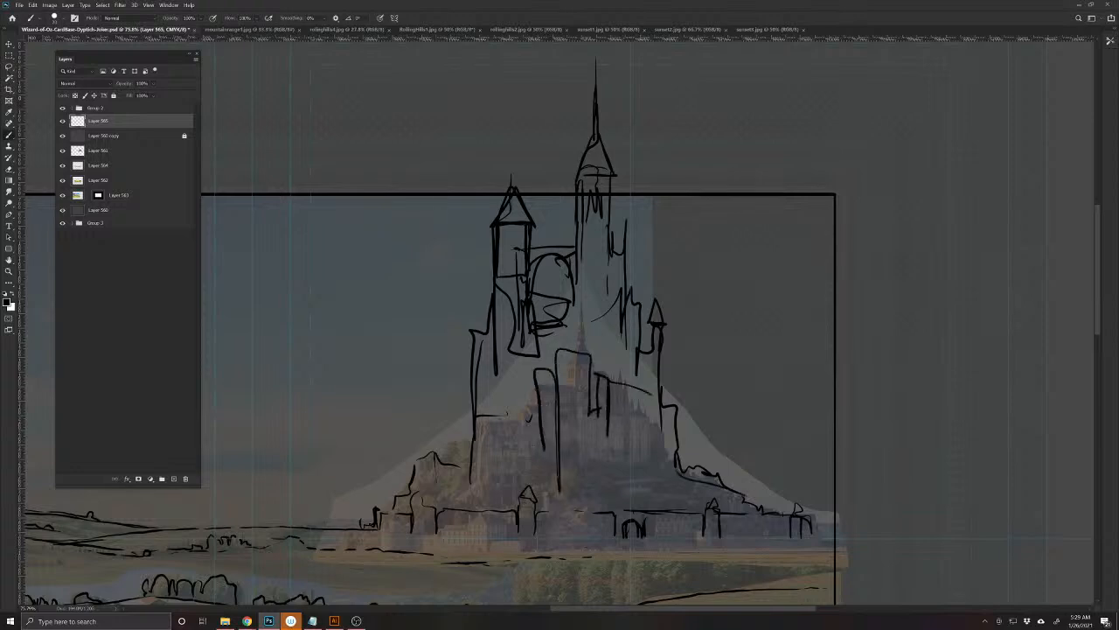
# - Add inner walls on the castle's left half and a small pointed turret with an arch on the left slope
pyautogui.moveTo(534, 385); pyautogui.dragTo(513, 418)
pyautogui.moveTo(512, 418)
pyautogui.mouseDown()
pyautogui.moveTo(514, 477)
pyautogui.moveTo(493, 463)
pyautogui.mouseUp()
pyautogui.moveTo(495, 385); pyautogui.dragTo(477, 404)
pyautogui.moveTo(451, 452)
pyautogui.mouseDown()
pyautogui.moveTo(474, 439)
pyautogui.moveTo(449, 415)
pyautogui.moveTo(466, 409)
pyautogui.moveTo(472, 418)
pyautogui.moveTo(454, 439)
pyautogui.moveTo(465, 413)
pyautogui.moveTo(440, 425)
pyautogui.moveTo(430, 484)
pyautogui.moveTo(439, 397)
pyautogui.moveTo(407, 487)
pyautogui.mouseUp()
# - Sketch a pointed turret on the castle's right slope and connect it to the main walls with an arched bridge
pyautogui.moveTo(755, 462); pyautogui.dragTo(757, 500)
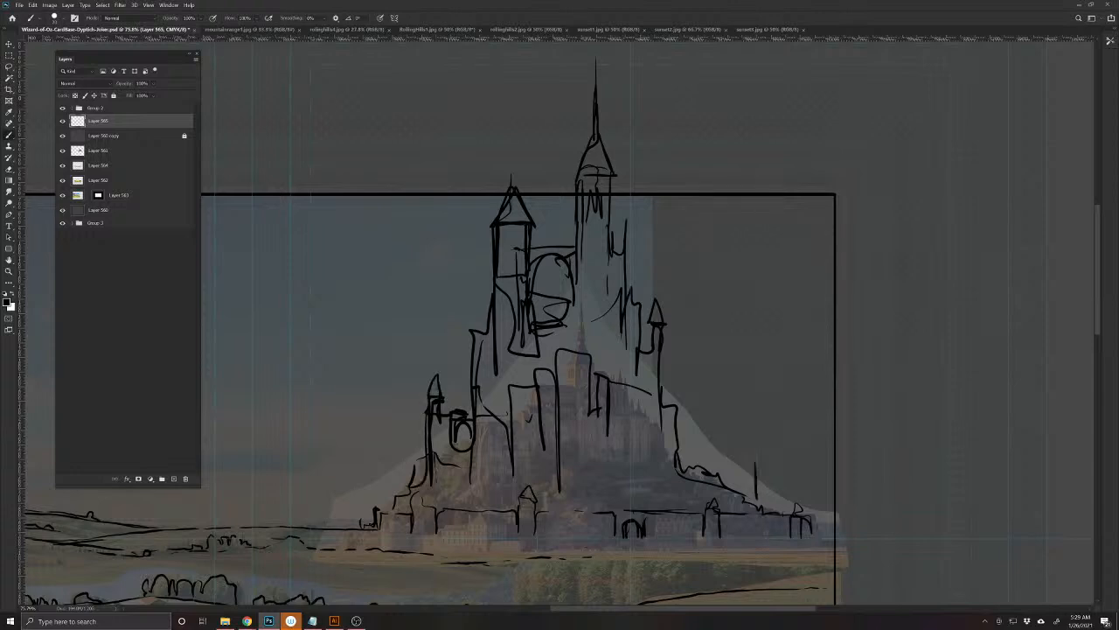
pyautogui.moveTo(753, 430)
pyautogui.mouseDown()
pyautogui.moveTo(753, 504)
pyautogui.moveTo(754, 490)
pyautogui.moveTo(765, 516)
pyautogui.moveTo(765, 431)
pyautogui.mouseUp()
pyautogui.moveTo(679, 443)
pyautogui.mouseDown()
pyautogui.moveTo(748, 442)
pyautogui.moveTo(714, 443)
pyautogui.mouseUp()
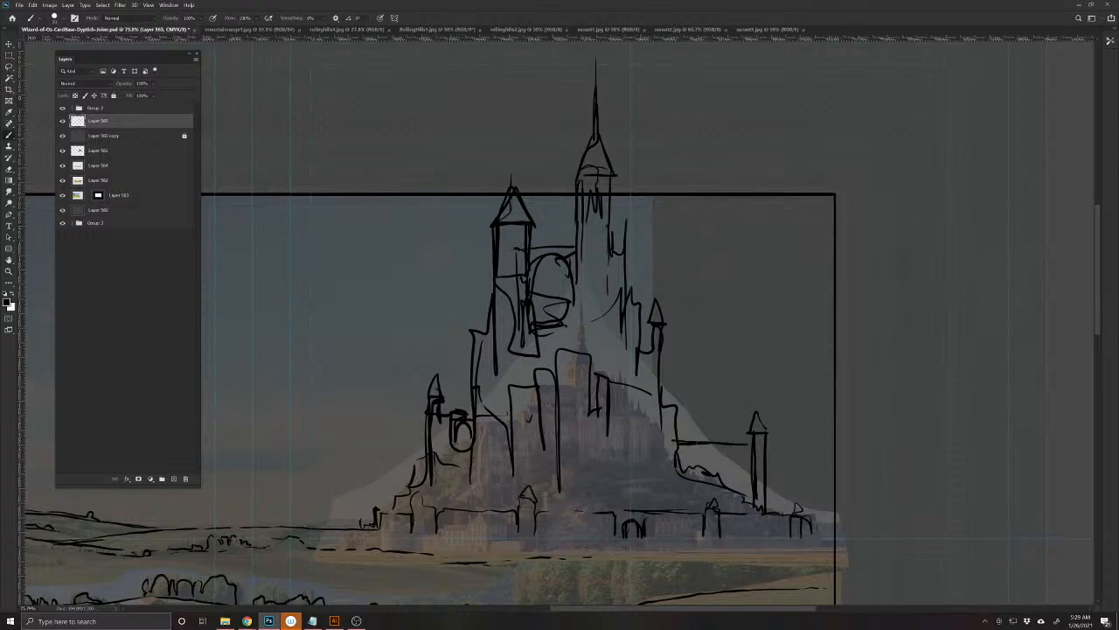
pyautogui.moveTo(752, 497)
pyautogui.mouseDown()
pyautogui.moveTo(730, 451)
pyautogui.moveTo(681, 463)
pyautogui.moveTo(752, 479)
pyautogui.moveTo(750, 453)
pyautogui.mouseUp()
pyautogui.moveTo(665, 411); pyautogui.dragTo(666, 458)
pyautogui.moveTo(691, 367); pyautogui.dragTo(690, 418)
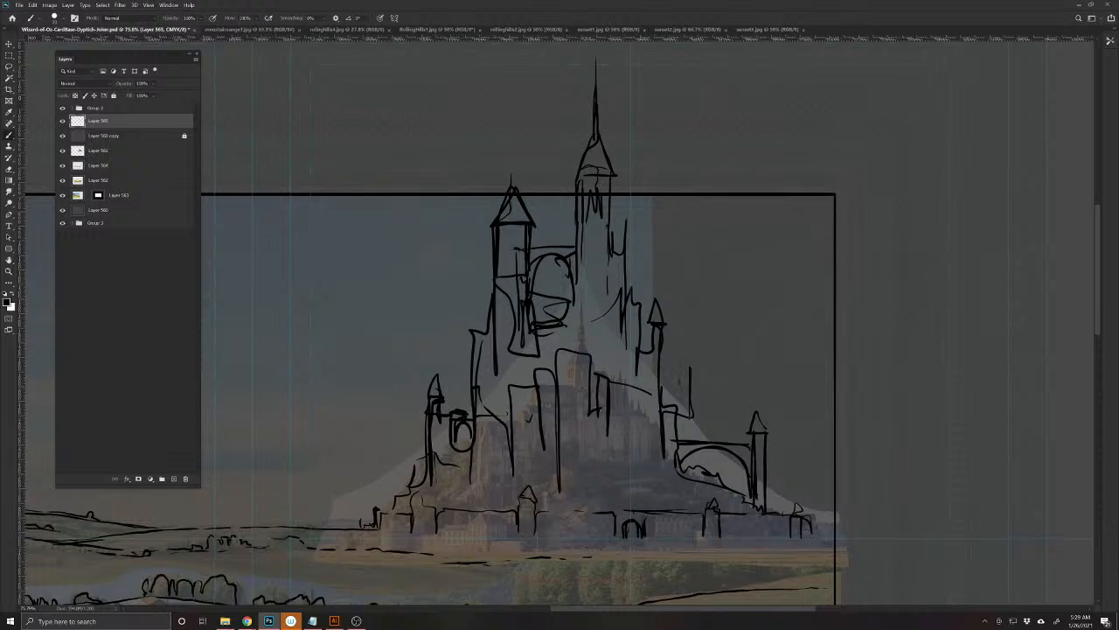
# - Add vertical walls and buttresses to the castle's lower middle section, down to the outer wall
pyautogui.moveTo(647, 413)
pyautogui.mouseDown()
pyautogui.moveTo(648, 463)
pyautogui.moveTo(661, 443)
pyautogui.moveTo(618, 511)
pyautogui.mouseUp()
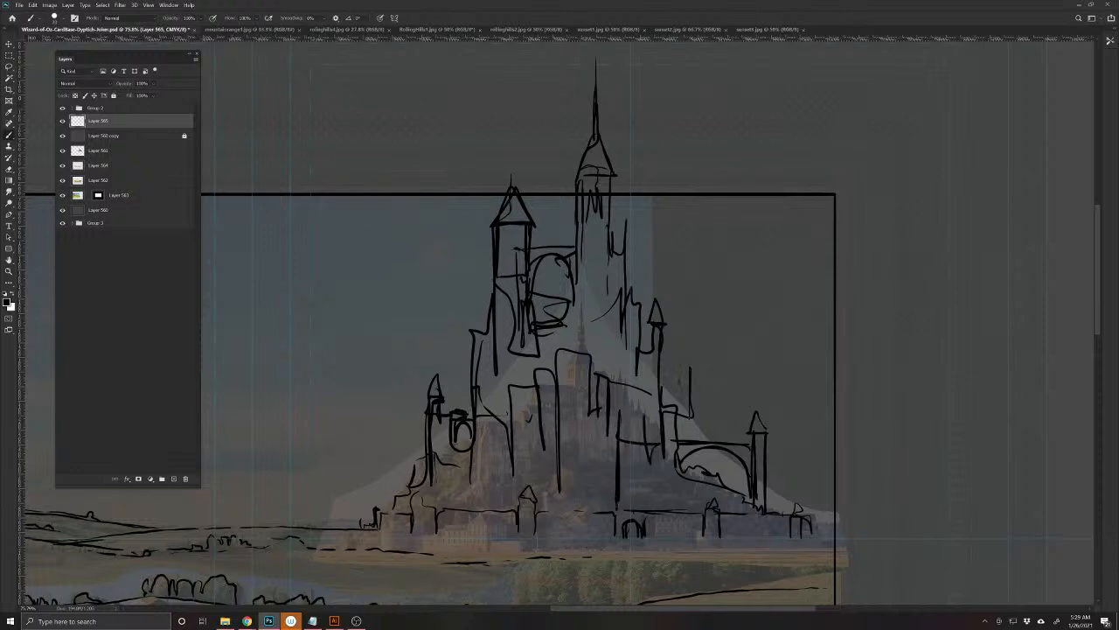
pyautogui.moveTo(603, 412)
pyautogui.mouseDown()
pyautogui.moveTo(602, 511)
pyautogui.moveTo(577, 498)
pyautogui.mouseUp()
pyautogui.moveTo(558, 450); pyautogui.dragTo(558, 483)
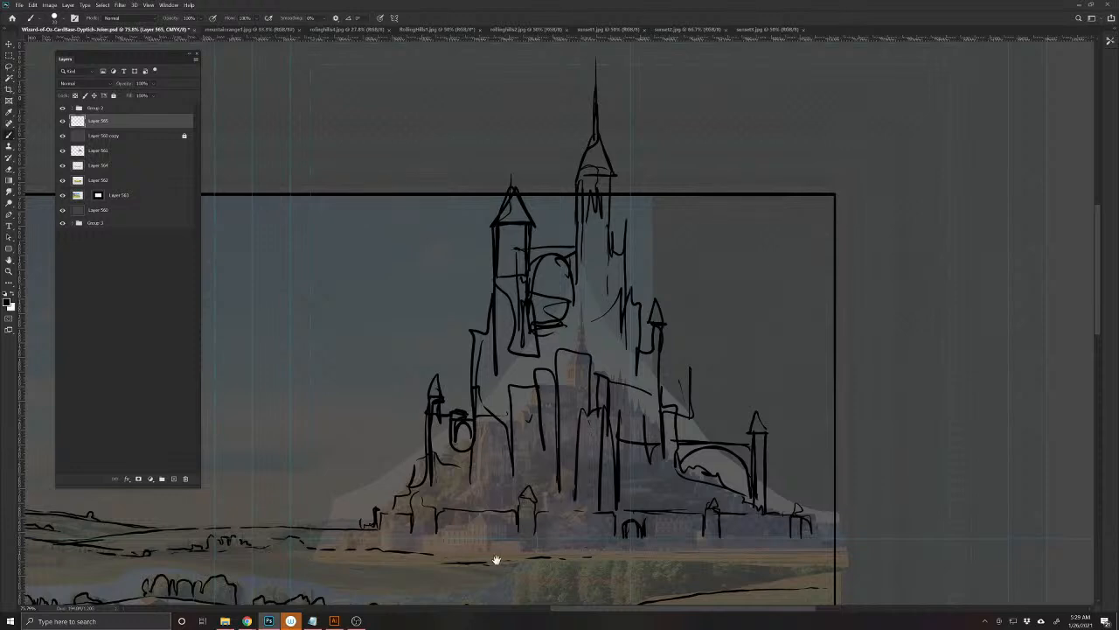
pyautogui.scroll(-3, 472, 560)
pyautogui.moveTo(487, 507); pyautogui.dragTo(620, 385)
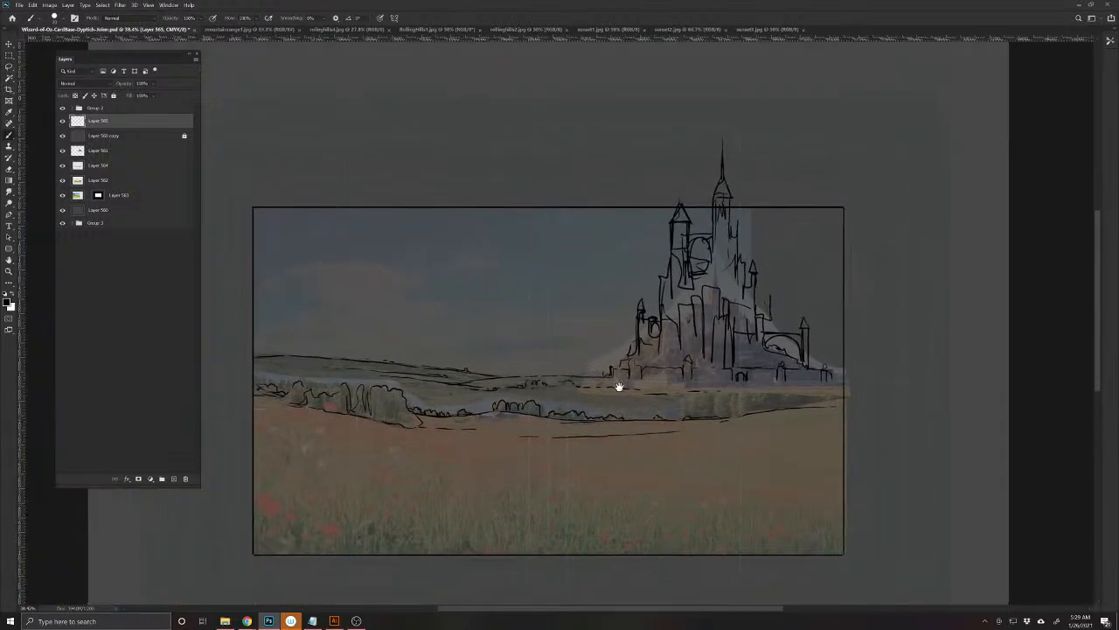
pyautogui.moveTo(822, 386); pyautogui.dragTo(732, 389)
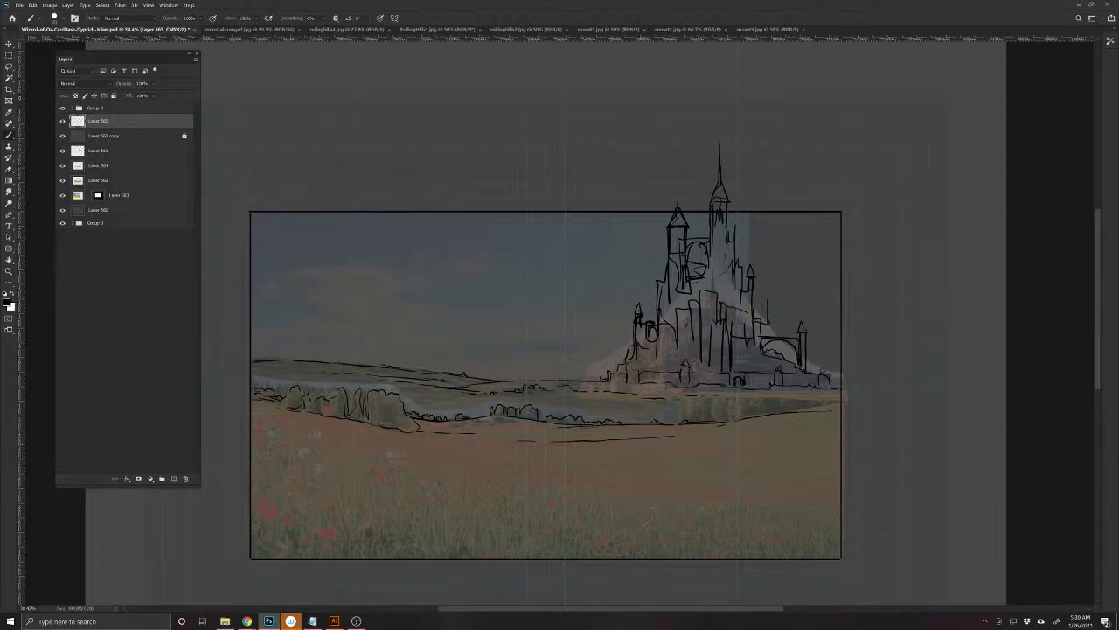
# - Draw an uneven ground line along the foot of the castle wall and undo the stray strokes
pyautogui.moveTo(637, 383); pyautogui.dragTo(614, 384)
pyautogui.moveTo(700, 389)
pyautogui.mouseDown()
pyautogui.moveTo(671, 391)
pyautogui.moveTo(675, 411)
pyautogui.moveTo(790, 404)
pyautogui.mouseUp()
pyautogui.moveTo(676, 426); pyautogui.dragTo(698, 415)
pyautogui.hotkey('ctrl', 'z')
pyautogui.hotkey('ctrl', 'z')
pyautogui.hotkey('ctrl', 'z')
pyautogui.moveTo(737, 398); pyautogui.dragTo(818, 433)
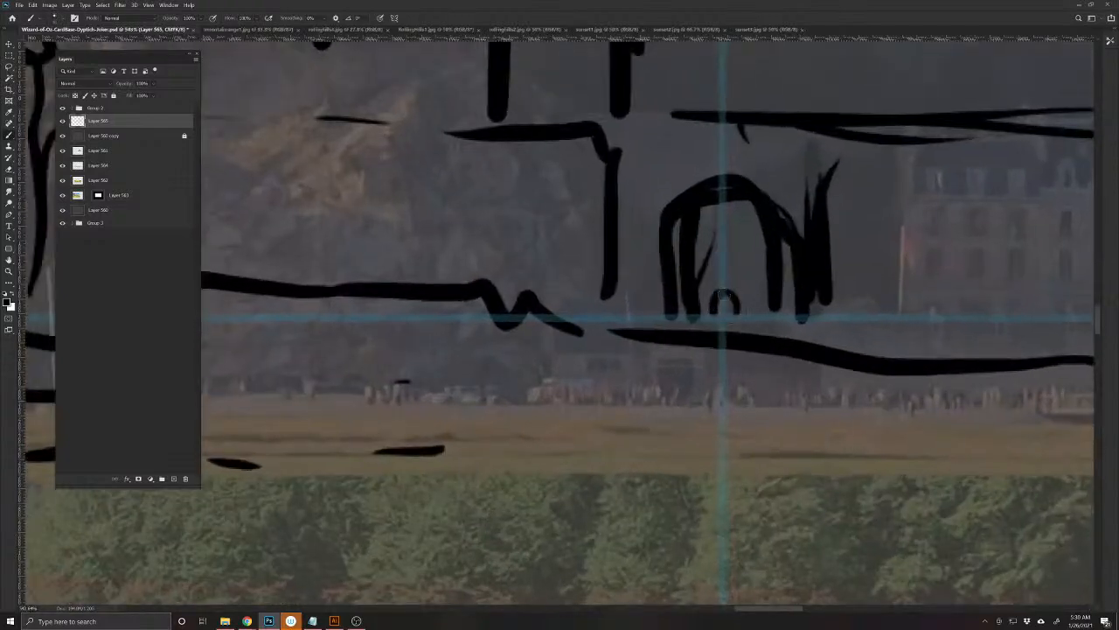
pyautogui.moveTo(737, 428); pyautogui.dragTo(652, 408)
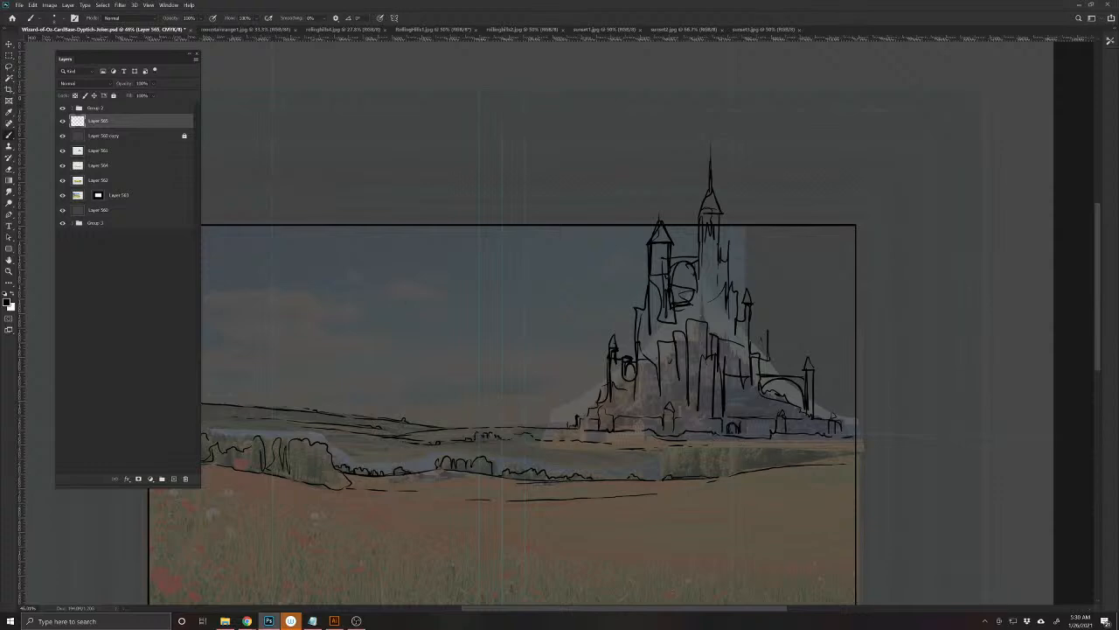
# - Adjust the brush size and draw the far field's upper edge between the castle and the tree line
pyautogui.press(']')
pyautogui.moveTo(581, 399)
pyautogui.mouseDown()
pyautogui.moveTo(581, 417)
pyautogui.moveTo(594, 405)
pyautogui.moveTo(576, 425)
pyautogui.mouseUp()
pyautogui.press(']')
pyautogui.moveTo(607, 505); pyautogui.dragTo(697, 444)
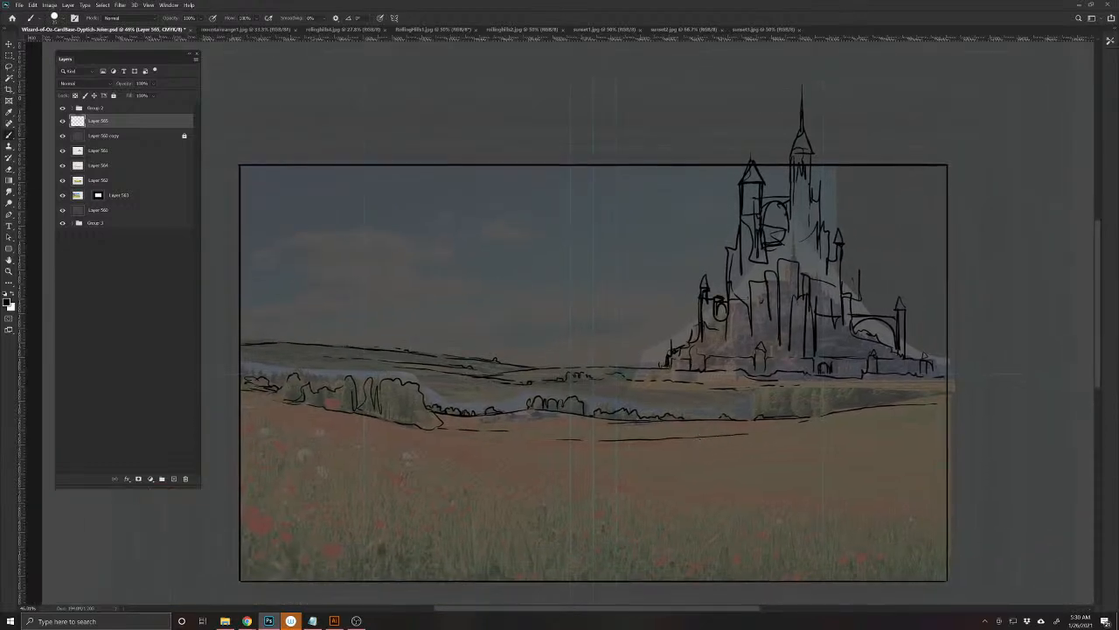
pyautogui.press('[')
pyautogui.moveTo(839, 397)
pyautogui.mouseDown()
pyautogui.moveTo(716, 395)
pyautogui.moveTo(924, 392)
pyautogui.mouseUp()
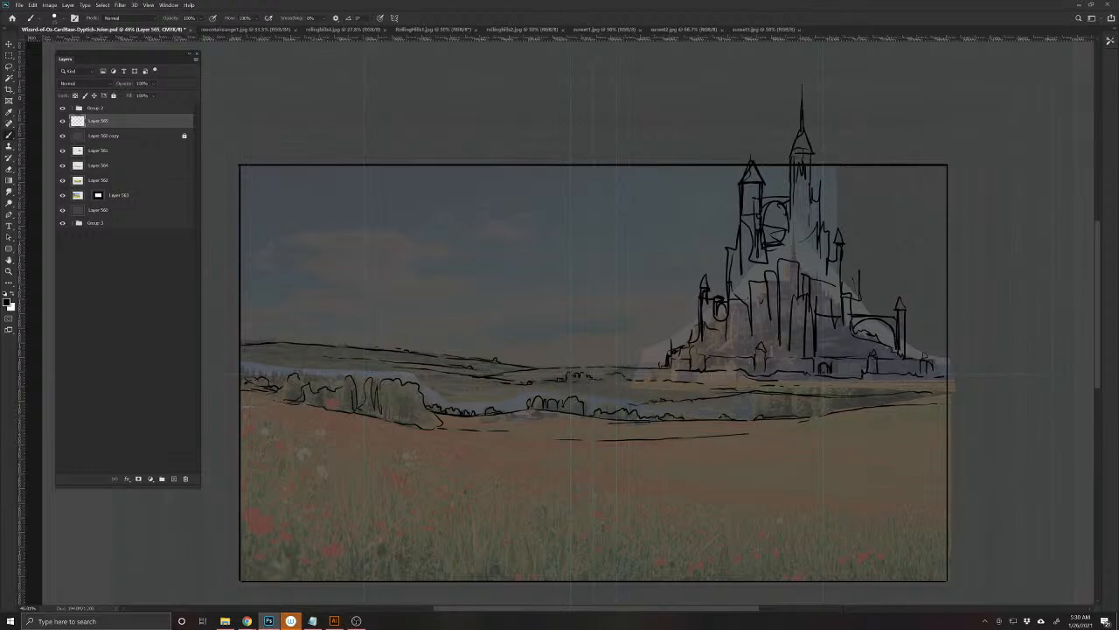
# - Sketch a winding road from the castle gate through the meadow, widening towards the card's bottom edge
pyautogui.moveTo(683, 481); pyautogui.dragTo(565, 515)
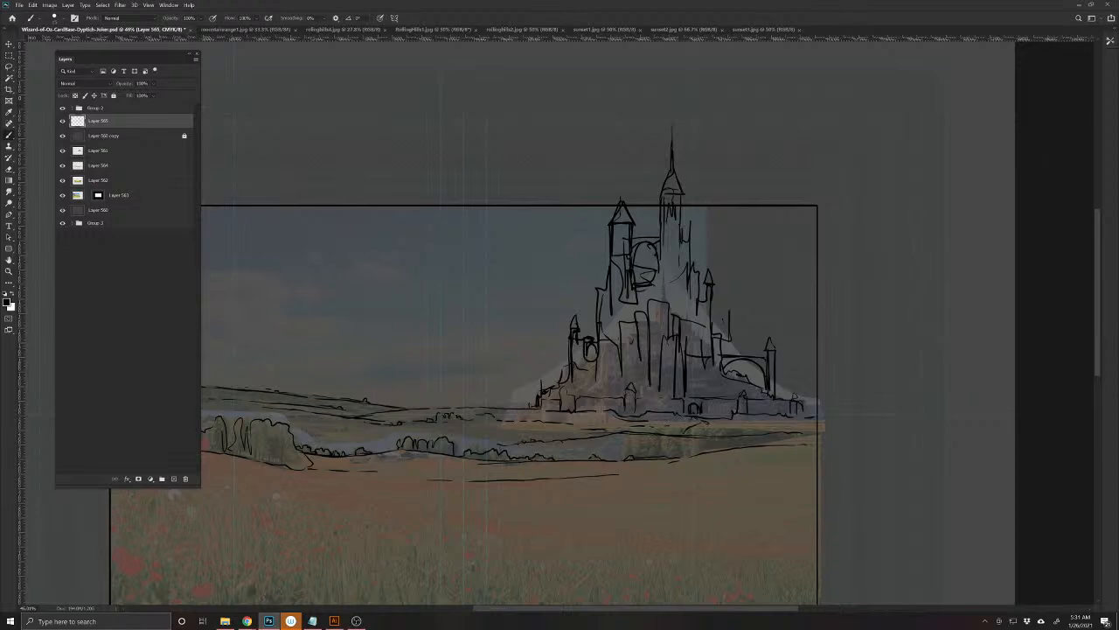
pyautogui.moveTo(708, 422)
pyautogui.mouseDown()
pyautogui.moveTo(612, 455)
pyautogui.moveTo(626, 439)
pyautogui.moveTo(605, 460)
pyautogui.mouseUp()
pyautogui.moveTo(587, 488)
pyautogui.mouseDown()
pyautogui.moveTo(743, 422)
pyautogui.moveTo(768, 398)
pyautogui.moveTo(528, 441)
pyautogui.moveTo(477, 467)
pyautogui.moveTo(423, 518)
pyautogui.mouseUp()
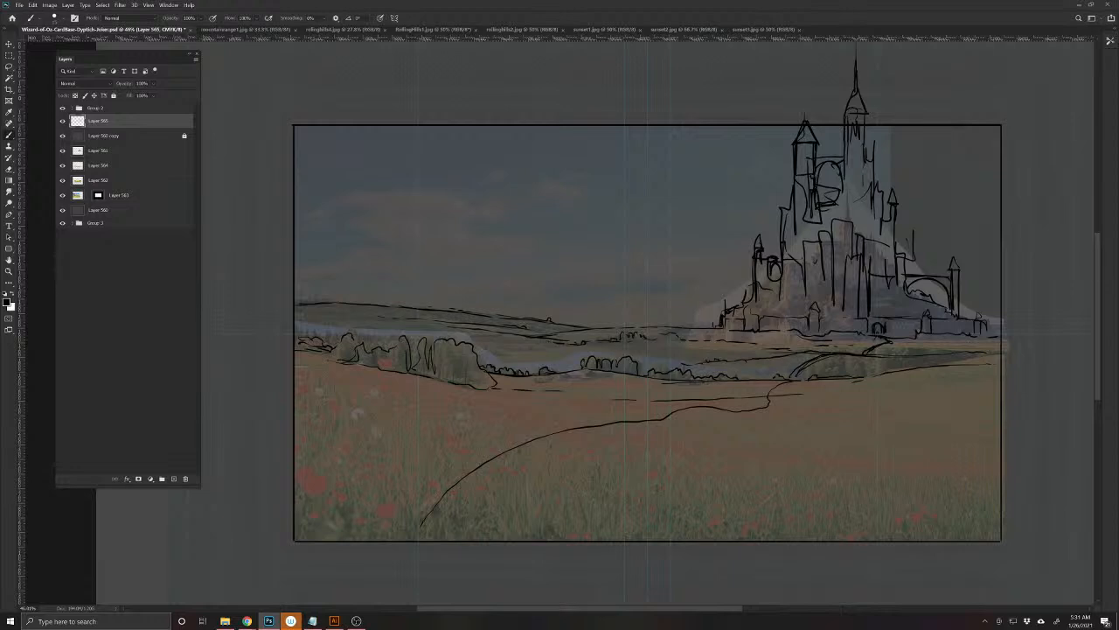
pyautogui.moveTo(319, 537); pyautogui.dragTo(401, 487)
pyautogui.moveTo(561, 538); pyautogui.dragTo(558, 523)
pyautogui.moveTo(560, 532)
pyautogui.mouseDown()
pyautogui.moveTo(549, 488)
pyautogui.moveTo(579, 448)
pyautogui.moveTo(705, 407)
pyautogui.moveTo(766, 408)
pyautogui.moveTo(456, 455)
pyautogui.moveTo(381, 486)
pyautogui.moveTo(322, 537)
pyautogui.moveTo(418, 467)
pyautogui.mouseUp()
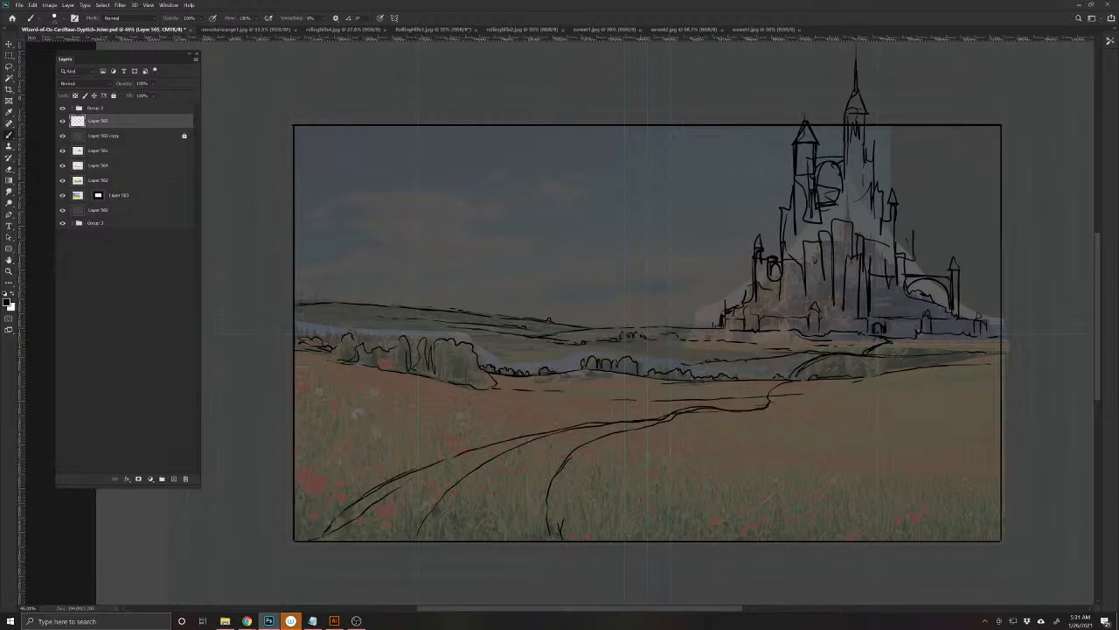
# - Add short horizontal ground lines across the meadow around the road's far bend
pyautogui.moveTo(691, 421); pyautogui.dragTo(616, 417)
pyautogui.moveTo(727, 408)
pyautogui.mouseDown()
pyautogui.moveTo(631, 405)
pyautogui.moveTo(797, 409)
pyautogui.mouseUp()
pyautogui.moveTo(686, 407); pyautogui.dragTo(661, 407)
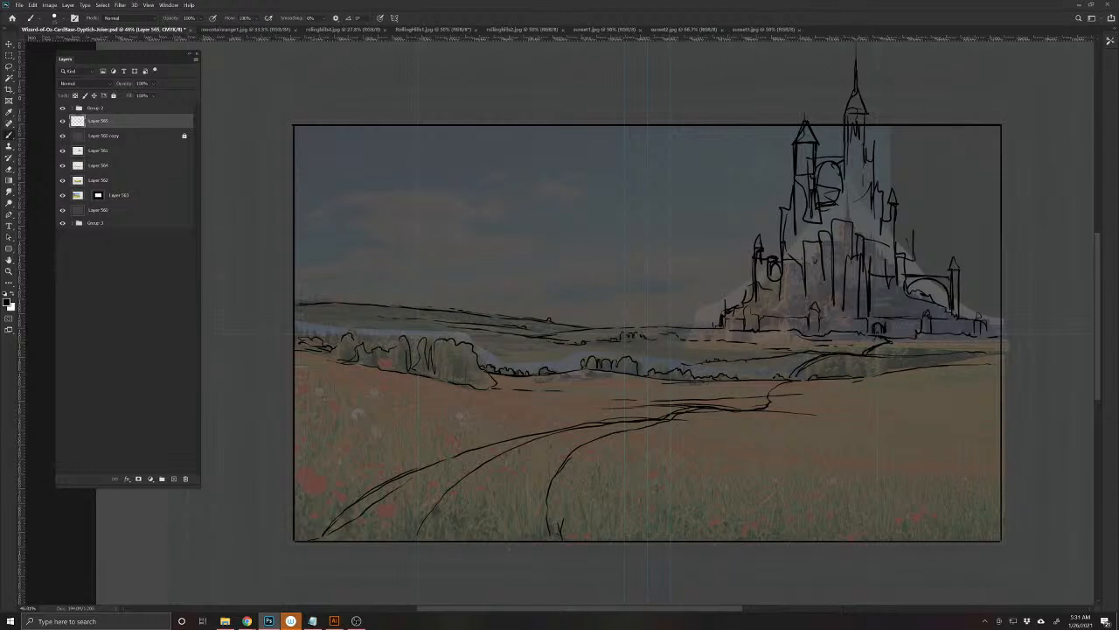
# - Try sketching vertical posts along the left side of the road and undo the strokes
pyautogui.moveTo(552, 505); pyautogui.dragTo(553, 530)
pyautogui.moveTo(518, 400)
pyautogui.mouseDown()
pyautogui.moveTo(518, 444)
pyautogui.moveTo(491, 444)
pyautogui.mouseUp()
pyautogui.moveTo(466, 400)
pyautogui.mouseDown()
pyautogui.moveTo(465, 447)
pyautogui.moveTo(434, 433)
pyautogui.mouseUp()
pyautogui.moveTo(488, 468)
pyautogui.mouseDown()
pyautogui.moveTo(467, 526)
pyautogui.moveTo(451, 488)
pyautogui.mouseUp()
pyautogui.hotkey('ctrl', 'z')
pyautogui.hotkey('ctrl', 'z')
pyautogui.hotkey('ctrl', 'z')
pyautogui.hotkey('ctrl', 'z')
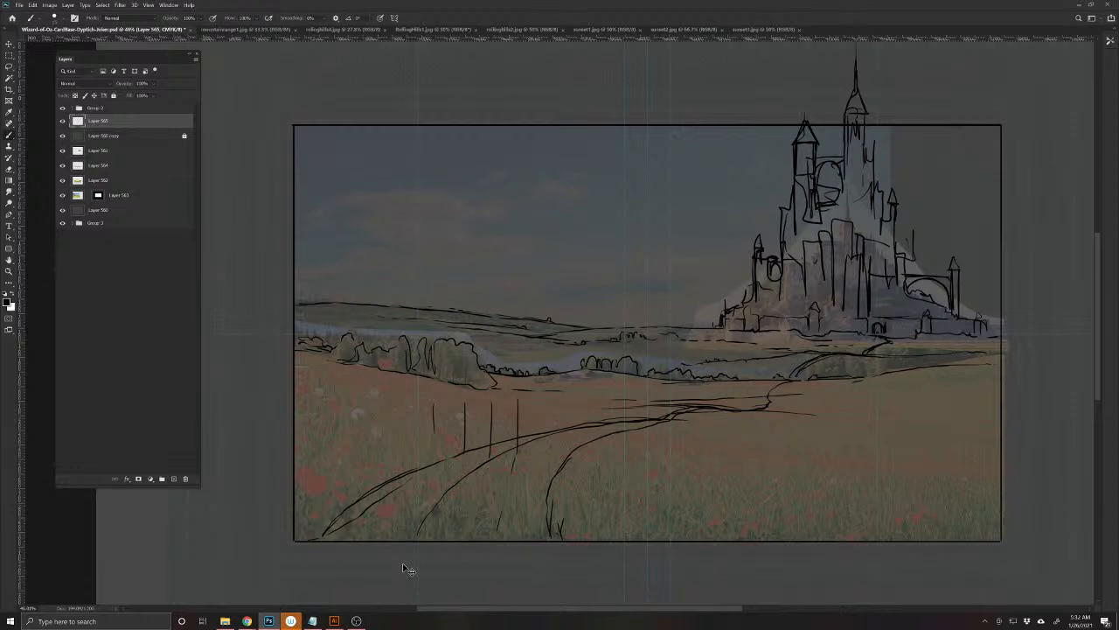
pyautogui.hotkey('ctrl', 'z')
pyautogui.hotkey('ctrl', 'z')
pyautogui.hotkey('ctrl', 'z')
pyautogui.hotkey('ctrl', 'z')
# - Reinforce the left and right edges of the road in the foreground meadow
pyautogui.moveTo(325, 525)
pyautogui.mouseDown()
pyautogui.moveTo(456, 453)
pyautogui.moveTo(558, 427)
pyautogui.mouseUp()
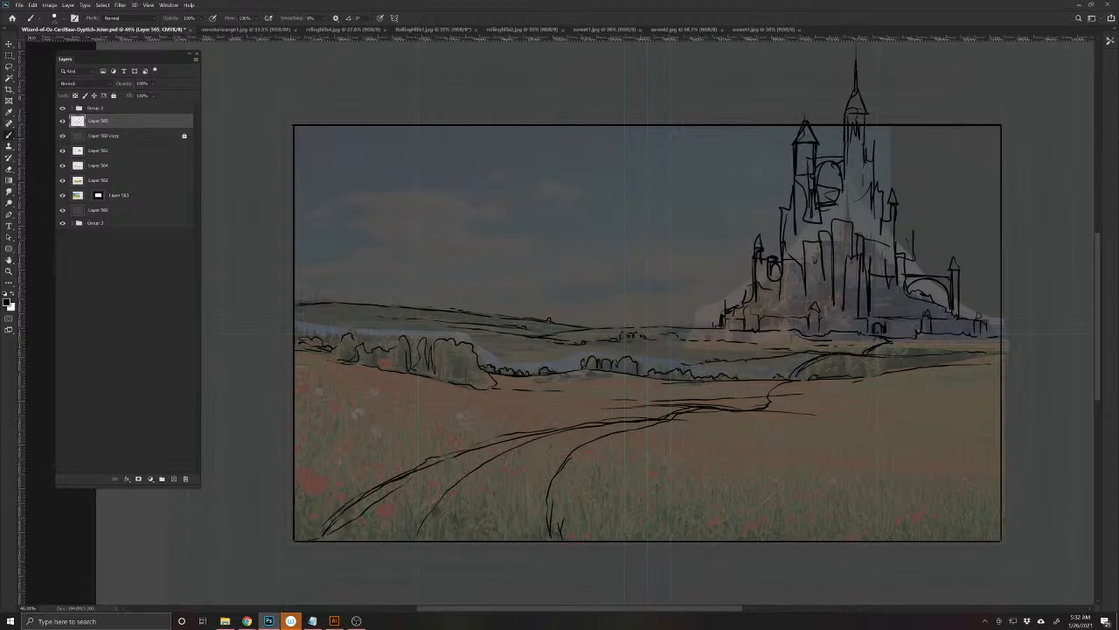
pyautogui.moveTo(553, 504); pyautogui.dragTo(560, 476)
# - Sketch a pinwheel shape with a round hub and curved blades in the sky left of the castle
pyautogui.moveTo(473, 215)
pyautogui.mouseDown()
pyautogui.moveTo(470, 238)
pyautogui.moveTo(475, 217)
pyautogui.mouseUp()
pyautogui.moveTo(479, 174)
pyautogui.mouseDown()
pyautogui.moveTo(482, 209)
pyautogui.moveTo(525, 211)
pyautogui.moveTo(503, 236)
pyautogui.moveTo(525, 226)
pyautogui.moveTo(486, 252)
pyautogui.moveTo(509, 273)
pyautogui.moveTo(475, 261)
pyautogui.moveTo(489, 280)
pyautogui.mouseUp()
pyautogui.moveTo(464, 235)
pyautogui.mouseDown()
pyautogui.moveTo(436, 253)
pyautogui.moveTo(427, 232)
pyautogui.moveTo(469, 198)
pyautogui.moveTo(432, 187)
pyautogui.mouseUp()
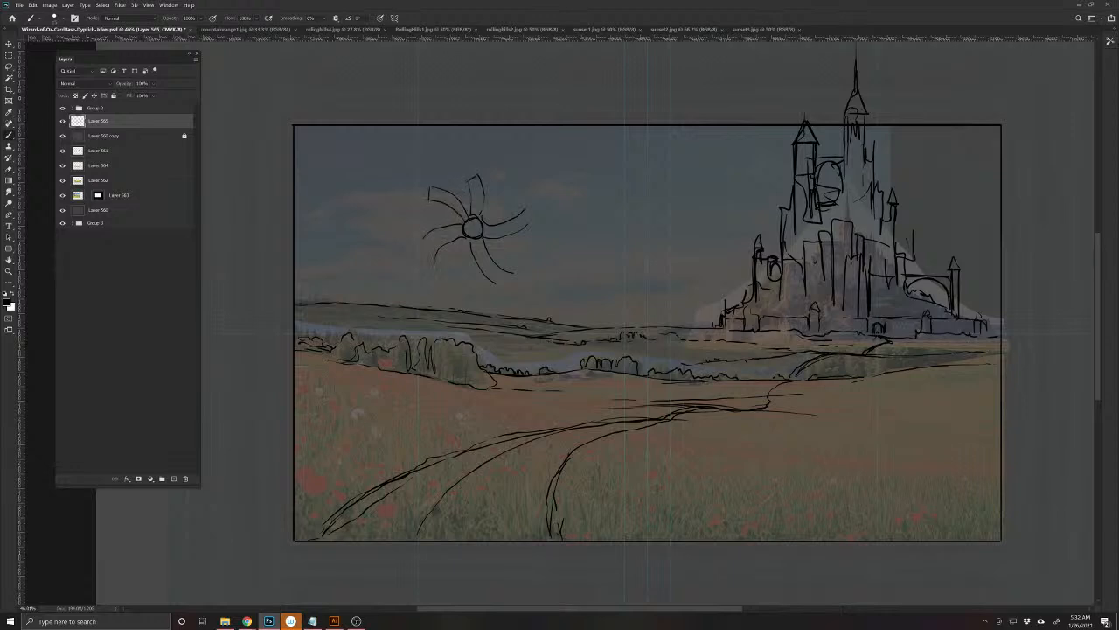
pyautogui.moveTo(523, 210); pyautogui.dragTo(514, 229)
# - Try adding curved, pointed tips to the pinwheel's blades and undo the strokes
pyautogui.moveTo(432, 258); pyautogui.dragTo(421, 249)
pyautogui.moveTo(451, 159)
pyautogui.mouseDown()
pyautogui.moveTo(471, 168)
pyautogui.moveTo(468, 182)
pyautogui.moveTo(407, 212)
pyautogui.mouseUp()
pyautogui.moveTo(423, 253); pyautogui.dragTo(425, 285)
pyautogui.moveTo(499, 269); pyautogui.dragTo(528, 281)
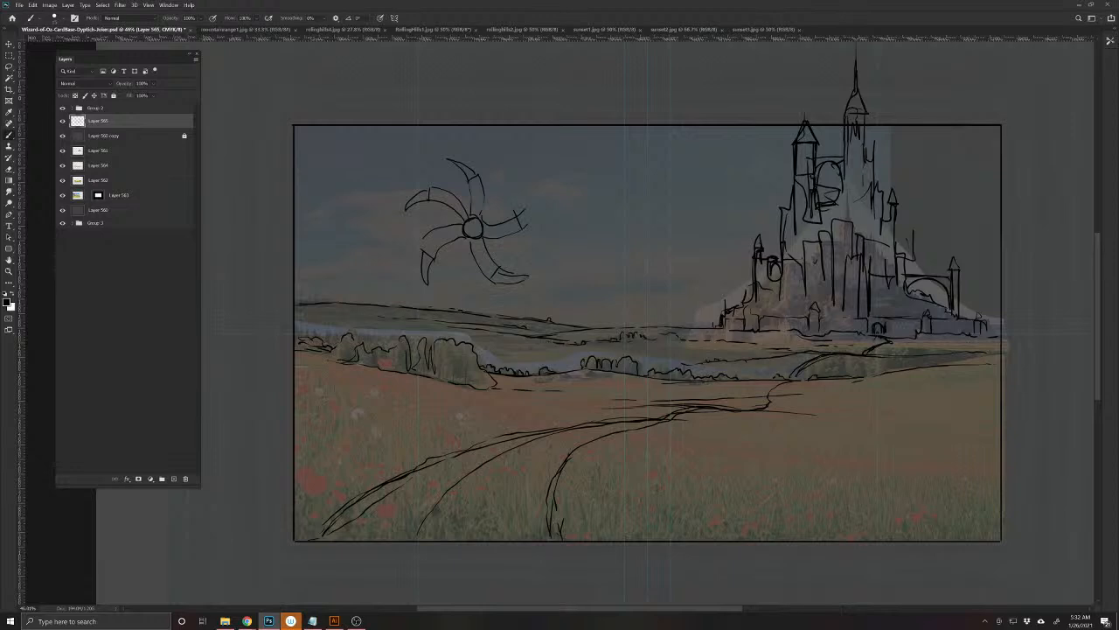
pyautogui.moveTo(537, 196); pyautogui.dragTo(516, 218)
pyautogui.moveTo(538, 195); pyautogui.dragTo(527, 223)
pyautogui.hotkey('ctrl', 'z')
pyautogui.hotkey('ctrl', 'z')
pyautogui.hotkey('ctrl', 'z')
pyautogui.hotkey('ctrl', 'z')
pyautogui.hotkey('ctrl', 'z')
pyautogui.hotkey('ctrl', 'z')
pyautogui.hotkey('ctrl', 'z')
pyautogui.hotkey('ctrl', 'z')
pyautogui.hotkey('ctrl', 'z')
pyautogui.hotkey('ctrl', 'z')
pyautogui.hotkey('ctrl', 'z')
pyautogui.hotkey('ctrl', 'z')
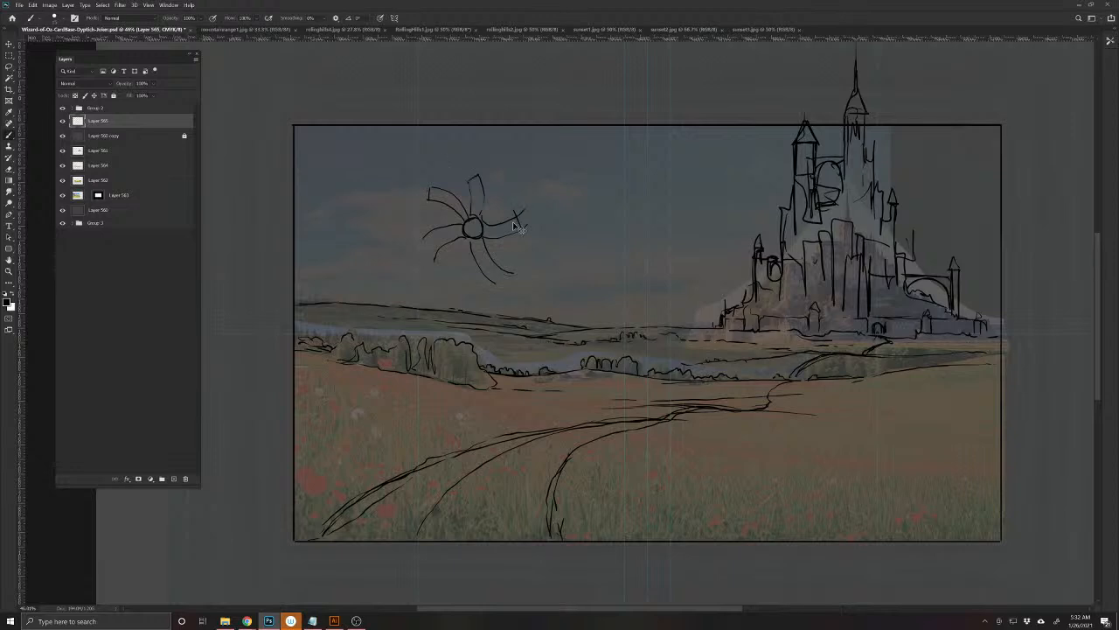
# - Undo the last two strokes and erase the spiral-armed shape sketched in the sky
pyautogui.hotkey('ctrl', 'z')
pyautogui.hotkey('ctrl', 'z')
pyautogui.press('e')
pyautogui.press(']')
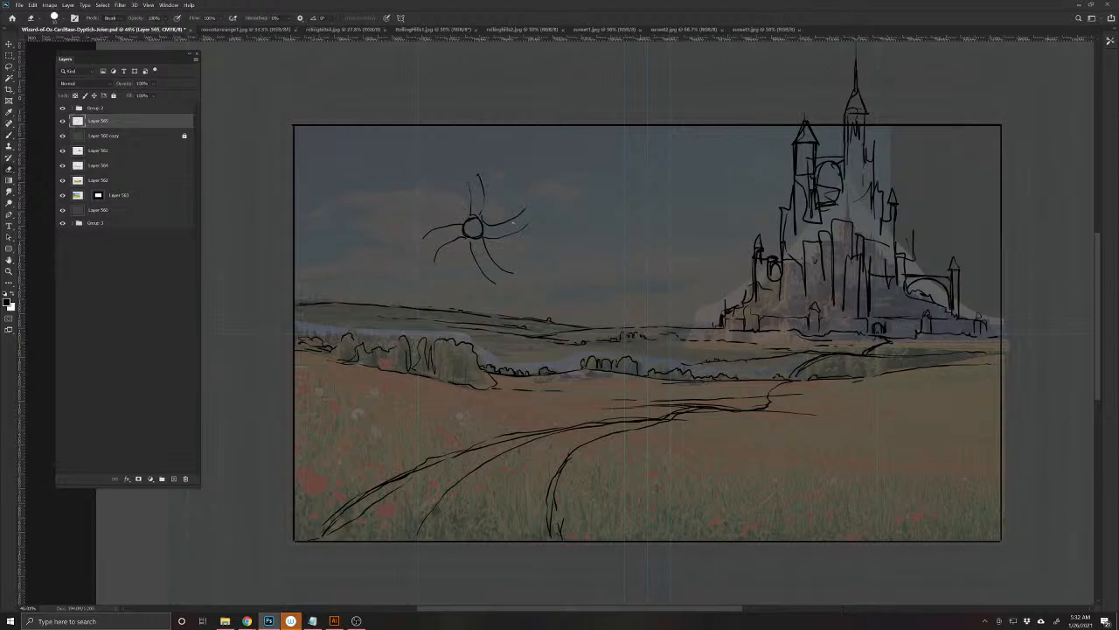
pyautogui.moveTo(494, 273)
pyautogui.mouseDown()
pyautogui.moveTo(484, 284)
pyautogui.moveTo(473, 253)
pyautogui.moveTo(442, 229)
pyautogui.moveTo(512, 220)
pyautogui.mouseUp()
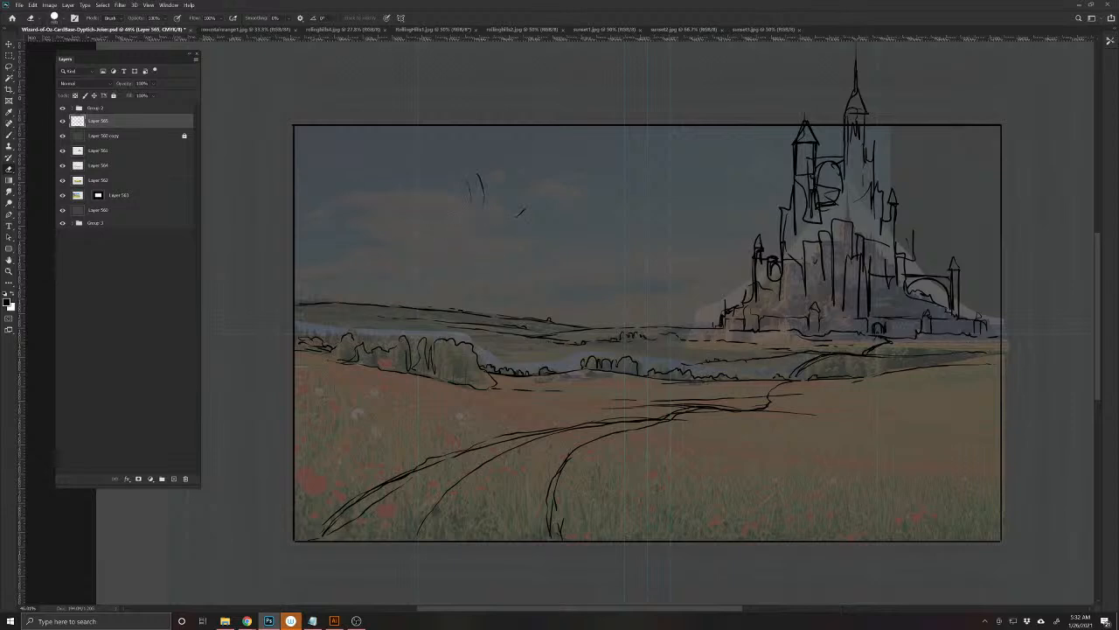
# - Sketch a wavy bank beside the path's right edge and a three-post rail fence in the left foreground in black
pyautogui.press('b')
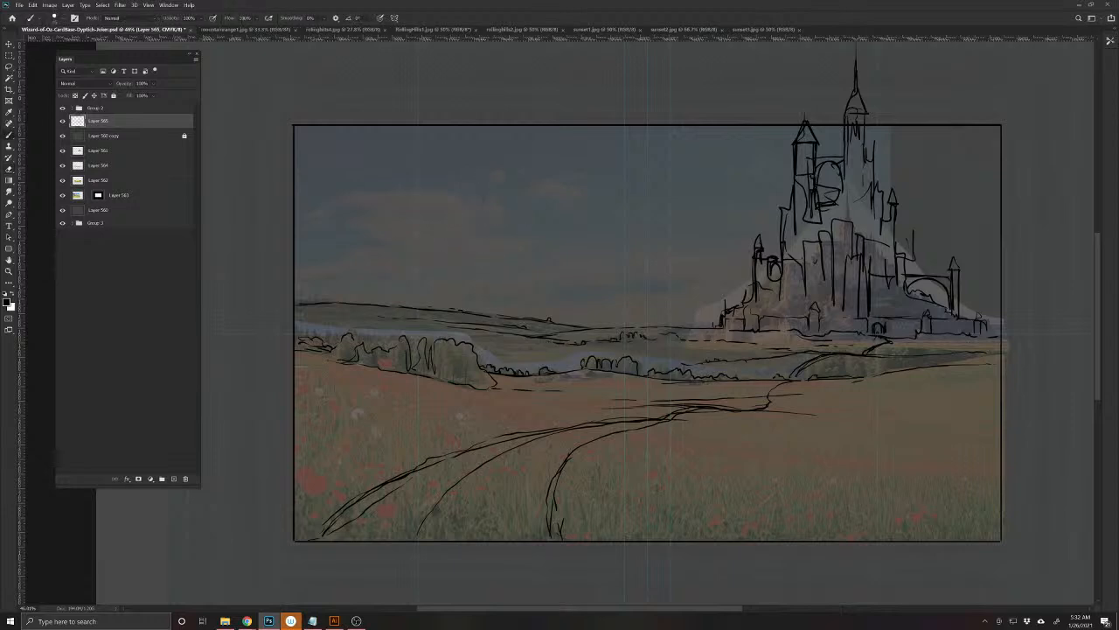
pyautogui.moveTo(565, 524)
pyautogui.mouseDown()
pyautogui.moveTo(577, 535)
pyautogui.moveTo(560, 509)
pyautogui.moveTo(574, 459)
pyautogui.moveTo(553, 466)
pyautogui.mouseUp()
pyautogui.moveTo(406, 467); pyautogui.dragTo(433, 464)
pyautogui.moveTo(335, 495)
pyautogui.mouseDown()
pyautogui.moveTo(323, 421)
pyautogui.moveTo(328, 499)
pyautogui.mouseUp()
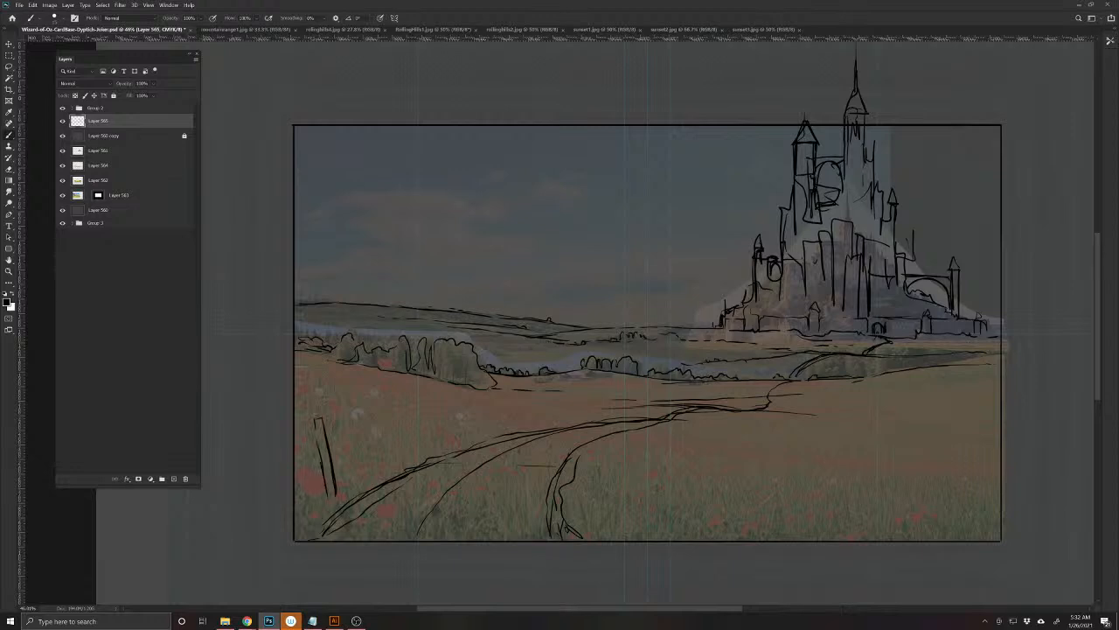
pyautogui.moveTo(320, 461); pyautogui.dragTo(311, 421)
pyautogui.moveTo(376, 470); pyautogui.dragTo(378, 420)
pyautogui.moveTo(425, 453)
pyautogui.mouseDown()
pyautogui.moveTo(426, 416)
pyautogui.moveTo(427, 448)
pyautogui.moveTo(381, 430)
pyautogui.moveTo(427, 431)
pyautogui.moveTo(311, 446)
pyautogui.mouseUp()
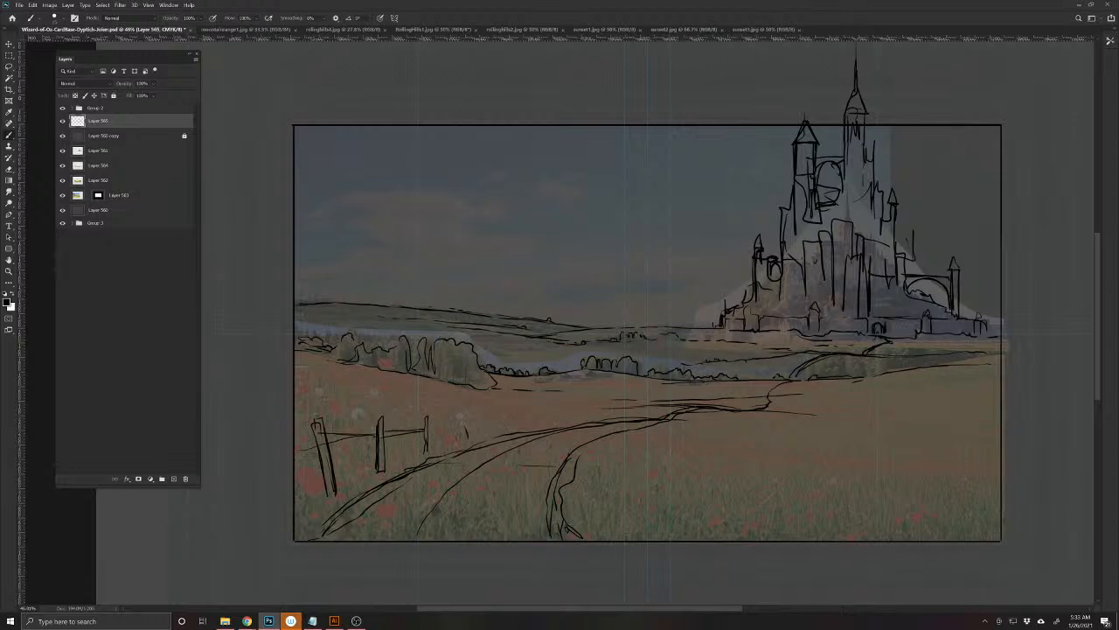
# - Sketch a small distant fence post and contour lines across the field and below the trees, and save the document
pyautogui.moveTo(466, 424); pyautogui.dragTo(470, 438)
pyautogui.moveTo(579, 473); pyautogui.dragTo(706, 482)
pyautogui.moveTo(465, 389); pyautogui.dragTo(581, 403)
pyautogui.moveTo(420, 380); pyautogui.dragTo(537, 401)
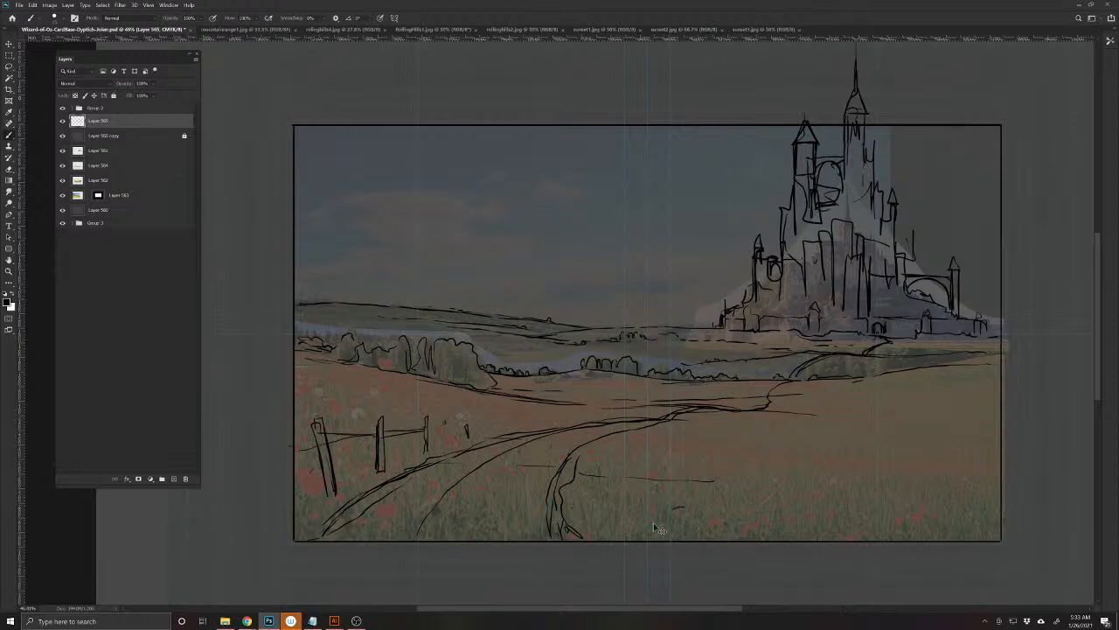
pyautogui.hotkey('ctrl', 's')
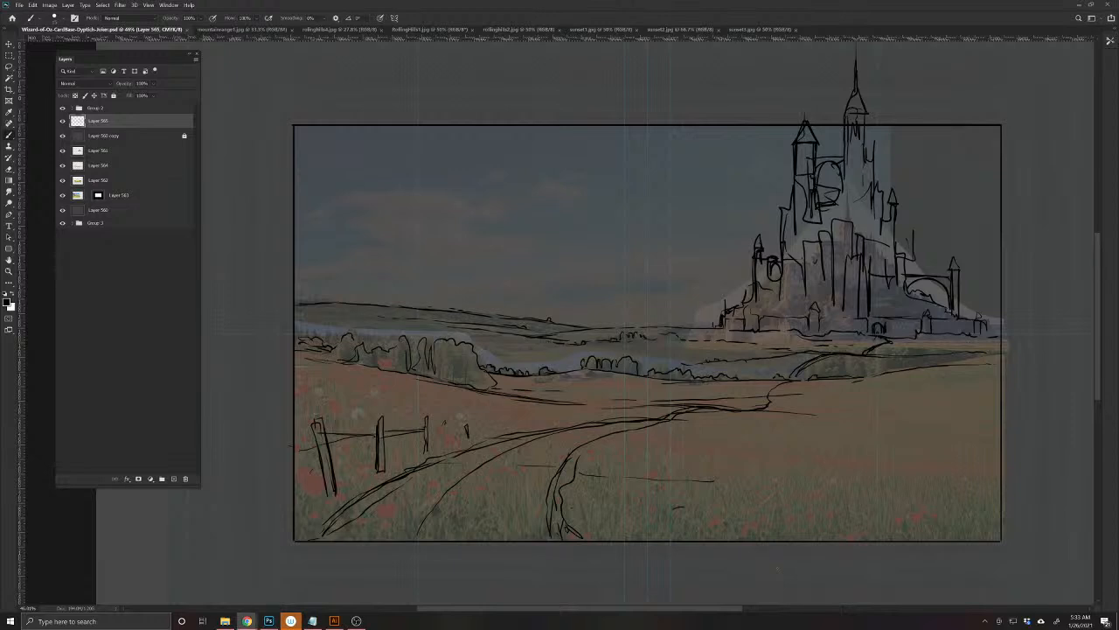
# - Switch to the alpine meadow photo, clear its existing selection, and lasso the snowy mountain range
pyautogui.click(530, 29)
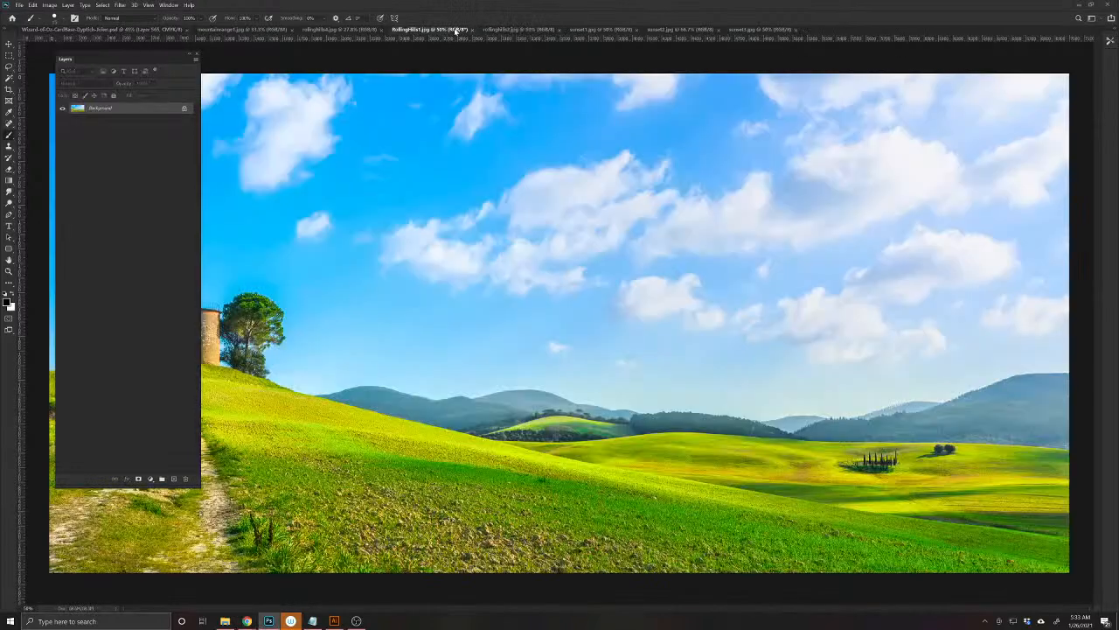
pyautogui.click(426, 30)
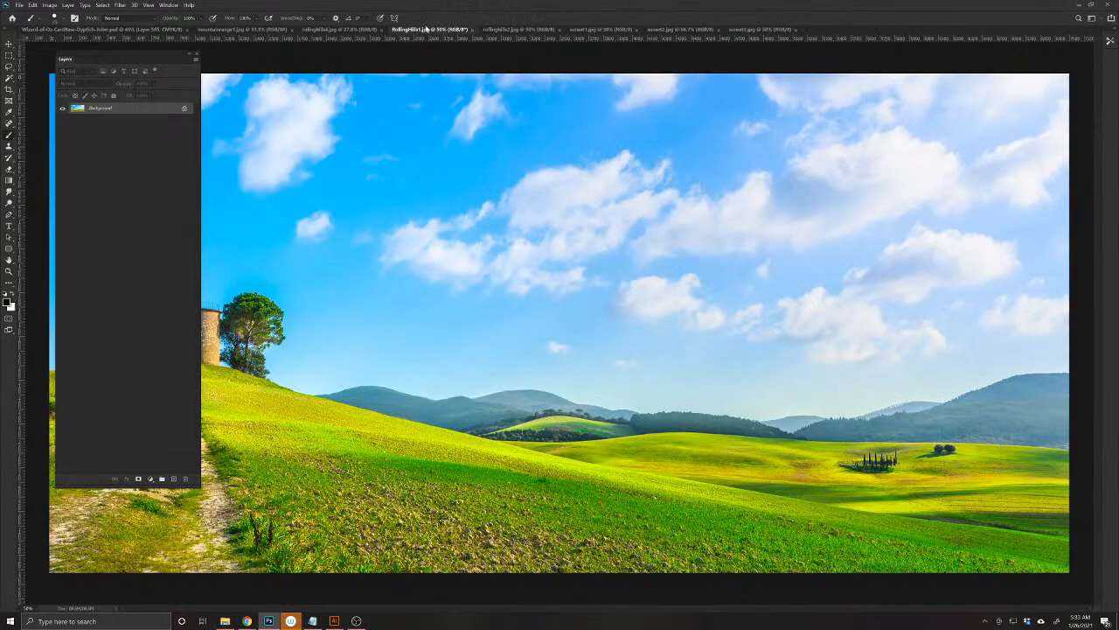
pyautogui.click(472, 29)
pyautogui.click(337, 30)
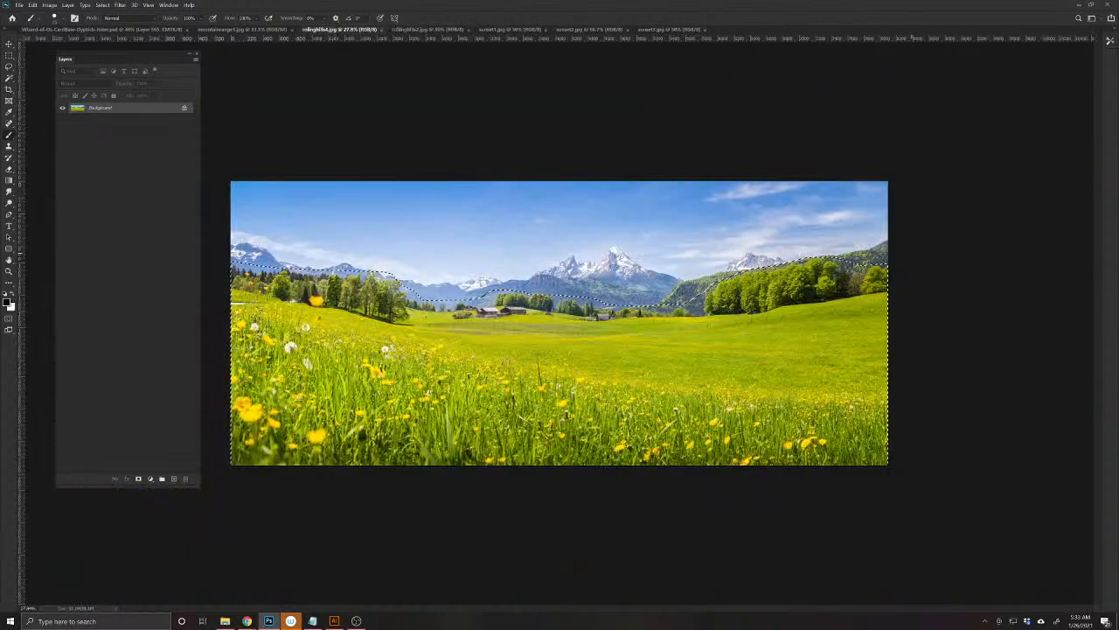
pyautogui.click(903, 264)
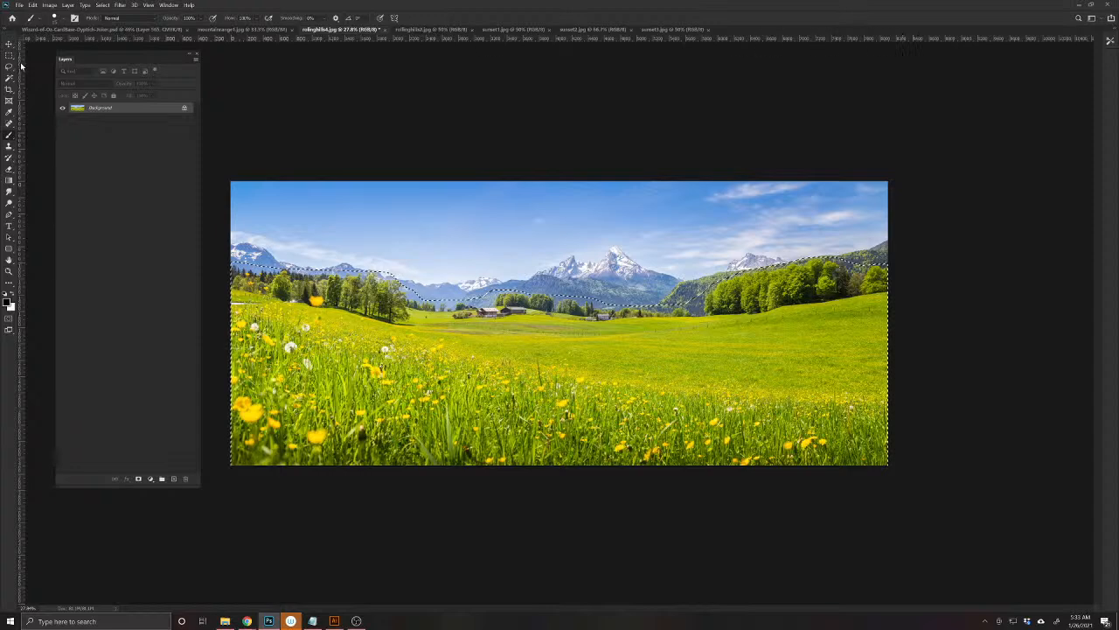
pyautogui.press('l')
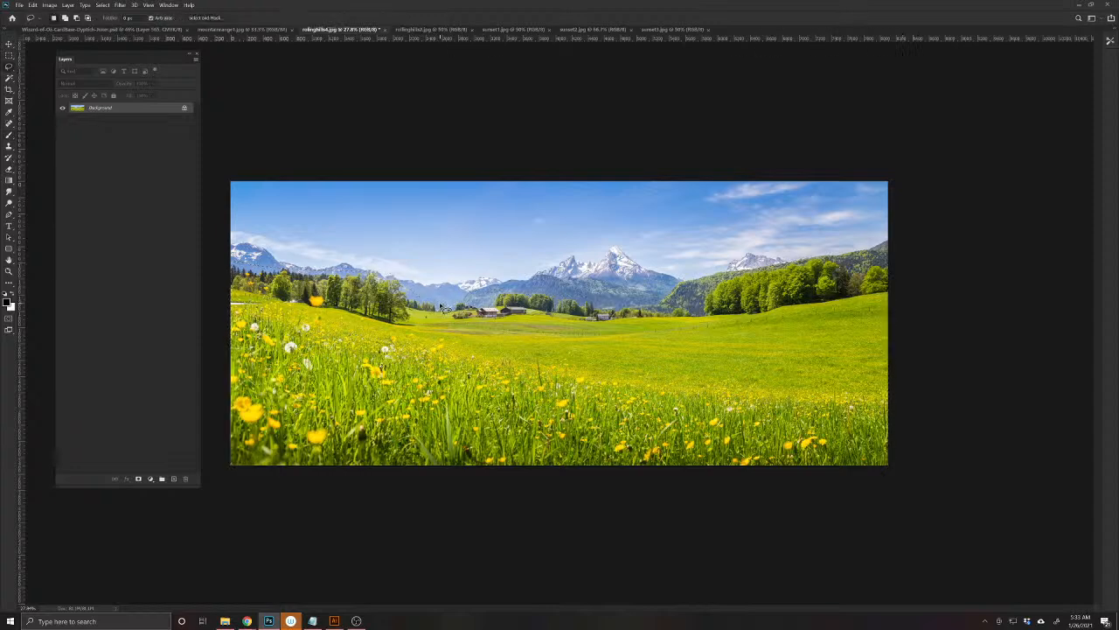
pyautogui.moveTo(442, 306); pyautogui.dragTo(500, 301)
pyautogui.moveTo(570, 310)
pyautogui.mouseDown()
pyautogui.moveTo(651, 305)
pyautogui.moveTo(688, 270)
pyautogui.moveTo(612, 239)
pyautogui.moveTo(517, 255)
pyautogui.moveTo(413, 293)
pyautogui.moveTo(438, 305)
pyautogui.mouseUp()
# - Paste the mountains into the castle composition and place their layer beneath the locked layer
pyautogui.click(122, 29)
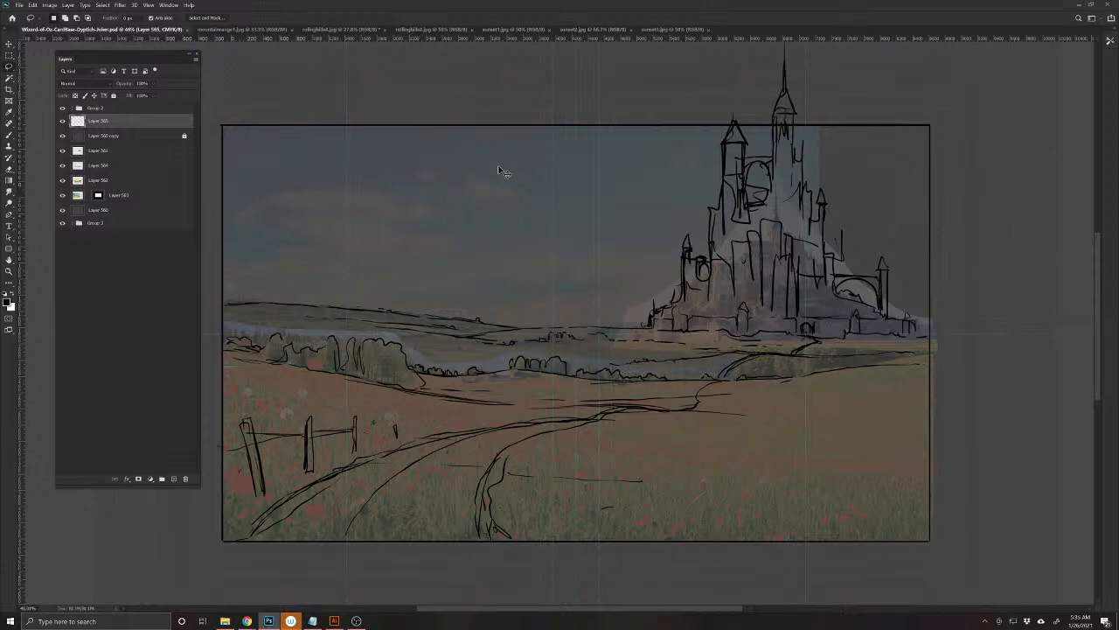
pyautogui.hotkey('ctrl', 'v')
pyautogui.moveTo(133, 123); pyautogui.dragTo(129, 156)
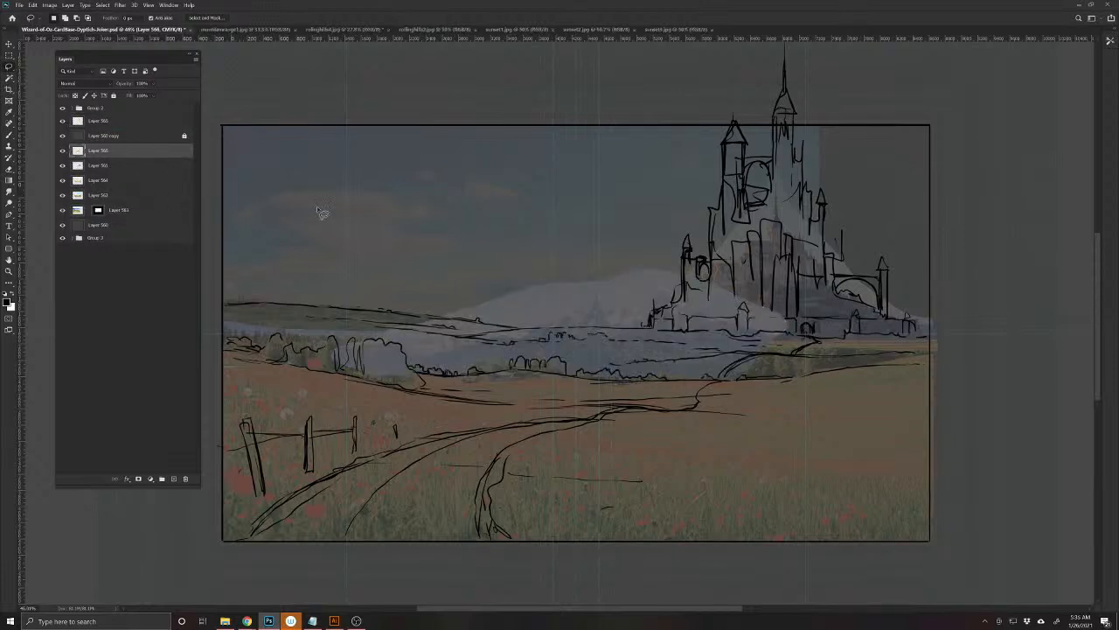
# - Move the pasted mountains up and left behind the hills, and flip them horizontally
pyautogui.hotkey('ctrl', 't')
pyautogui.moveTo(639, 308); pyautogui.dragTo(550, 287)
pyautogui.press('Return')
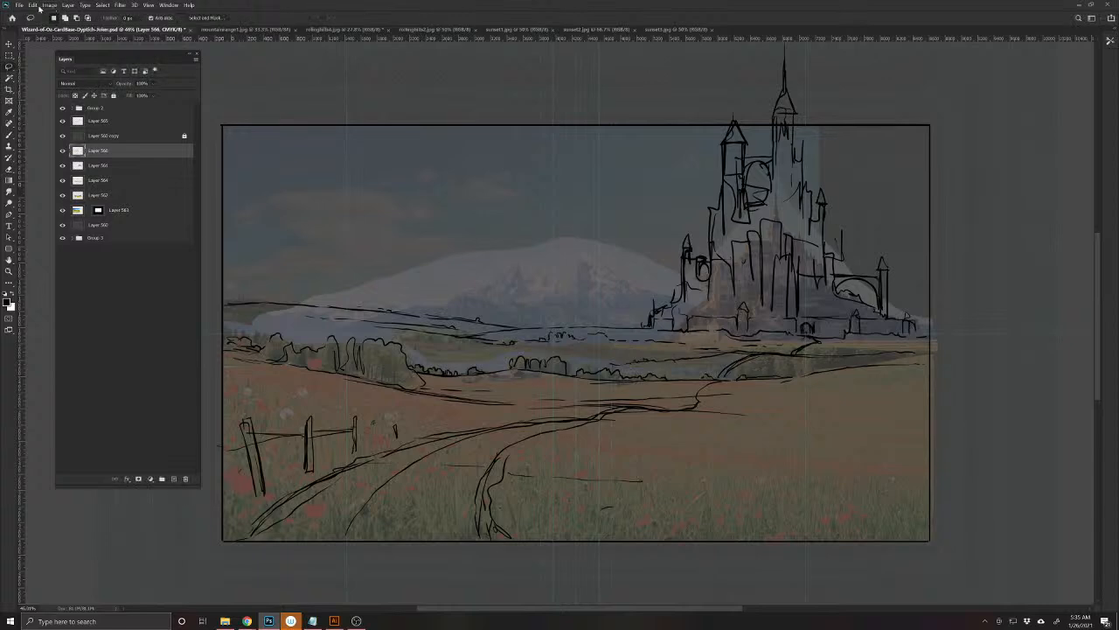
pyautogui.click(33, 4)
pyautogui.moveTo(61, 192)
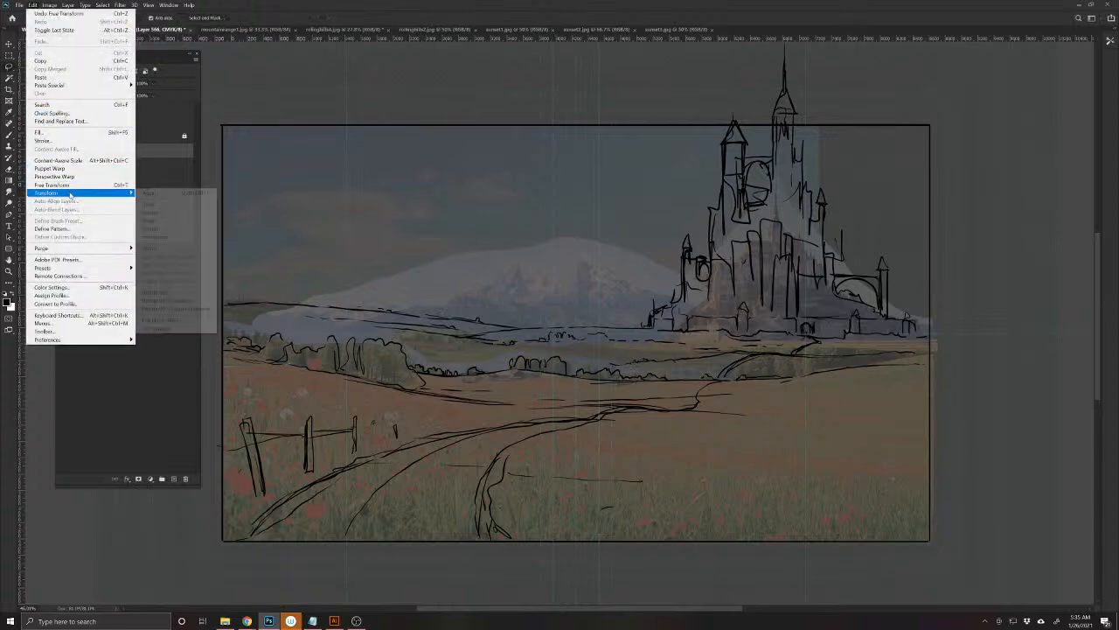
pyautogui.click(197, 321)
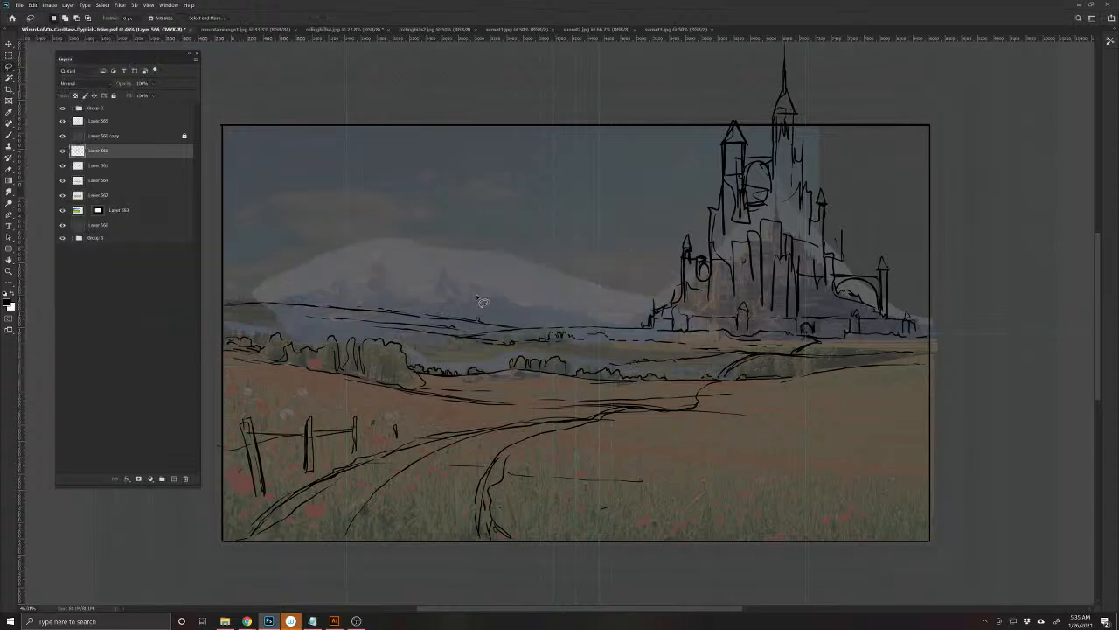
# - Reposition the flipped mountains over the left horizon so they extend past the picture's left edge
pyautogui.hotkey('ctrl', 't')
pyautogui.moveTo(476, 294)
pyautogui.mouseDown()
pyautogui.moveTo(428, 295)
pyautogui.moveTo(422, 280)
pyautogui.moveTo(420, 291)
pyautogui.moveTo(341, 295)
pyautogui.moveTo(347, 285)
pyautogui.mouseUp()
pyautogui.press('Return')
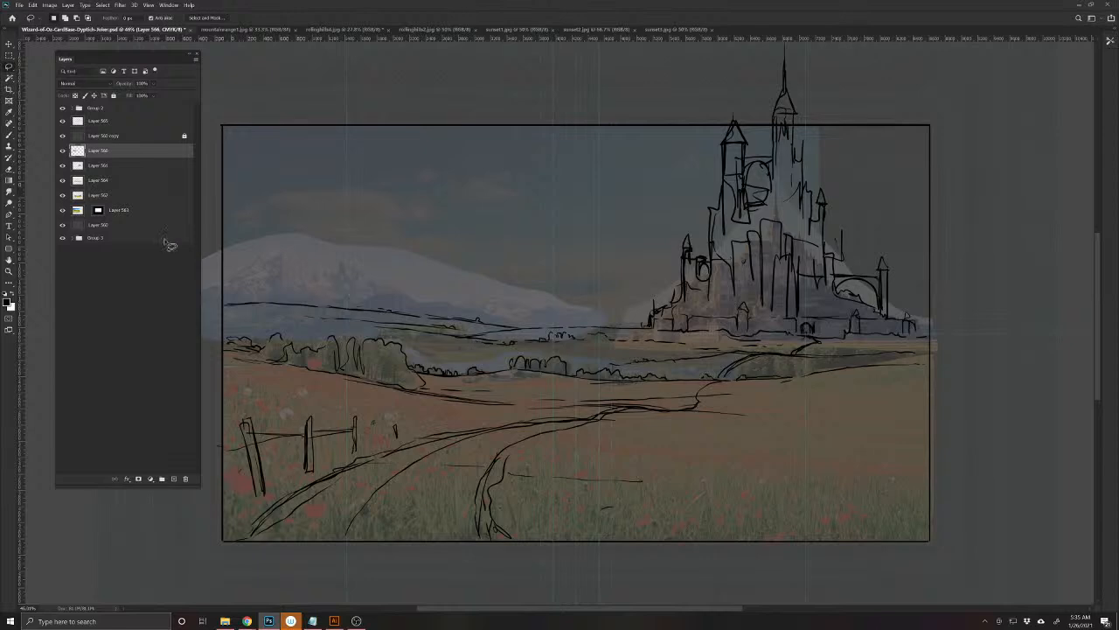
# - Mask the mountain layer to the picture frame using the background photo's mask selection, and hide the layer
pyautogui.keyDown('ctrl'); pyautogui.click(96, 211); pyautogui.keyUp('ctrl')
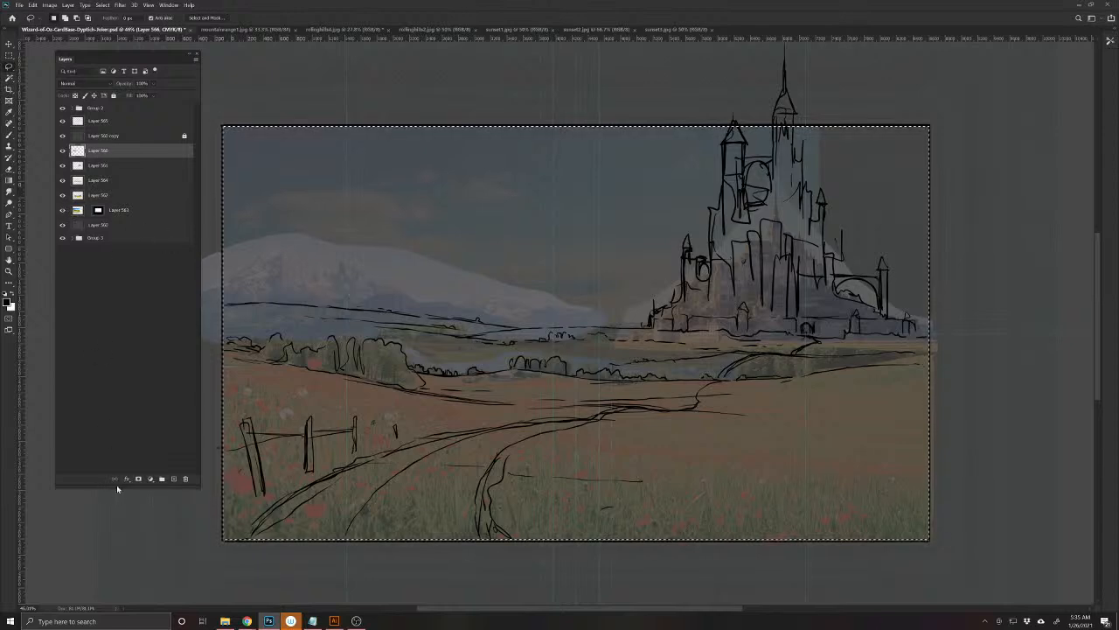
pyautogui.click(139, 480)
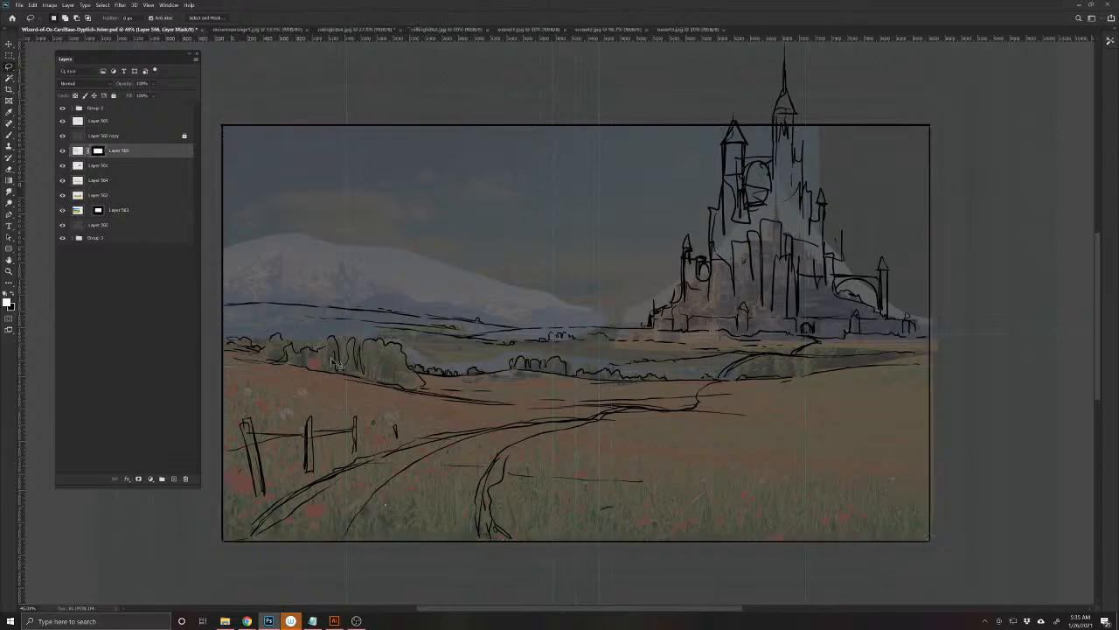
pyautogui.click(89, 154)
pyautogui.moveTo(604, 293)
pyautogui.mouseDown()
pyautogui.moveTo(594, 290)
pyautogui.moveTo(612, 289)
pyautogui.mouseUp()
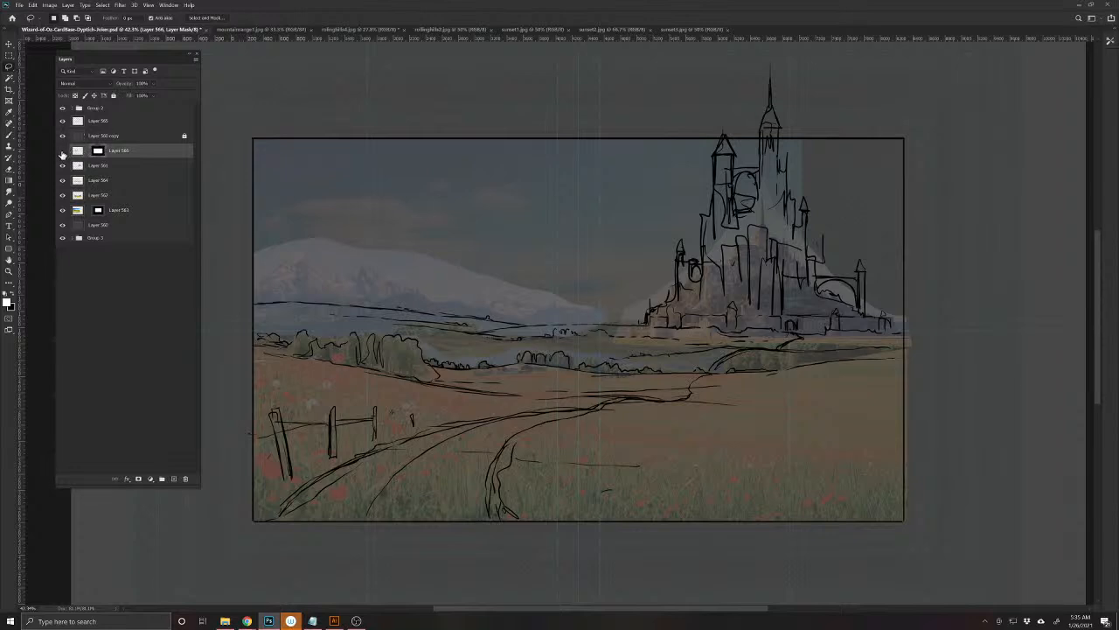
pyautogui.click(62, 151)
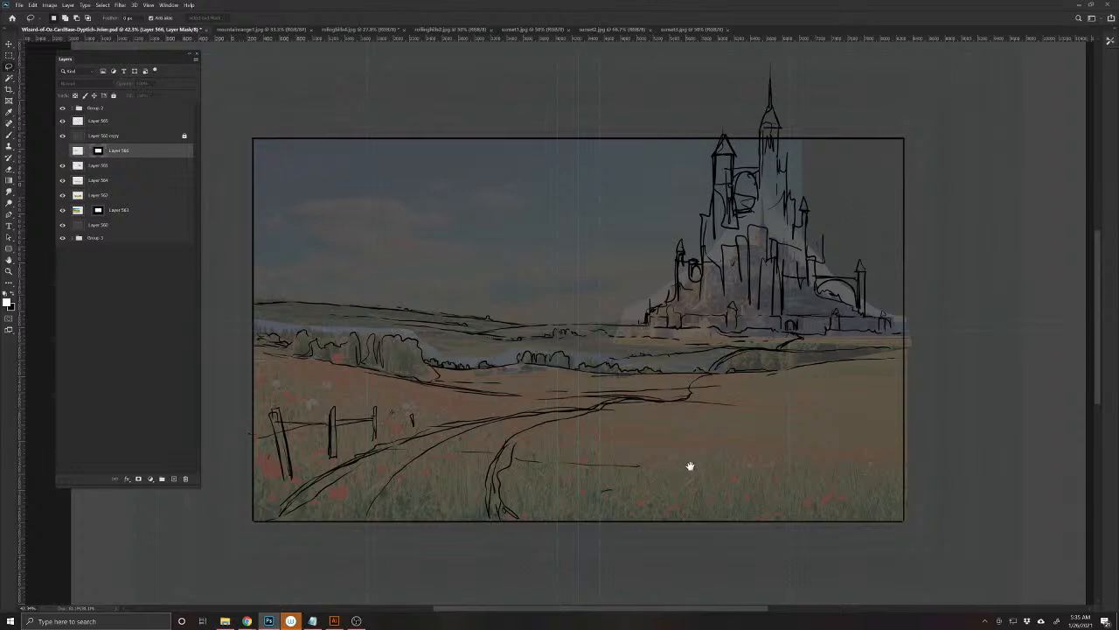
# - Make the line sketch layer active and ready the Brush tool with black as the foreground colour
pyautogui.moveTo(690, 464); pyautogui.dragTo(464, 509)
pyautogui.click(98, 121)
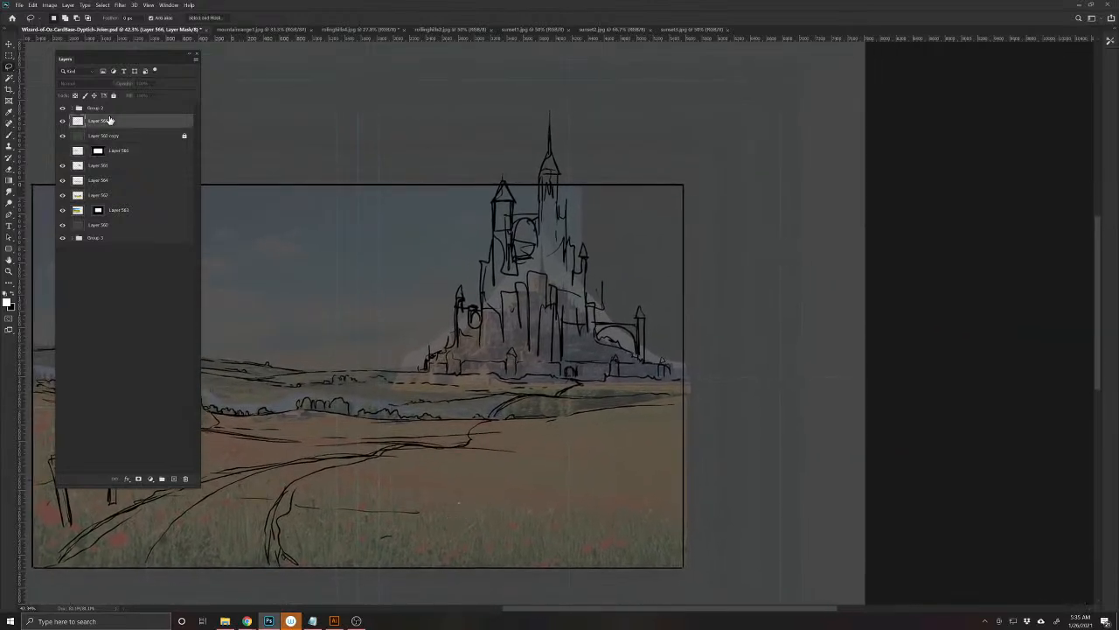
pyautogui.press('b')
pyautogui.press('x')
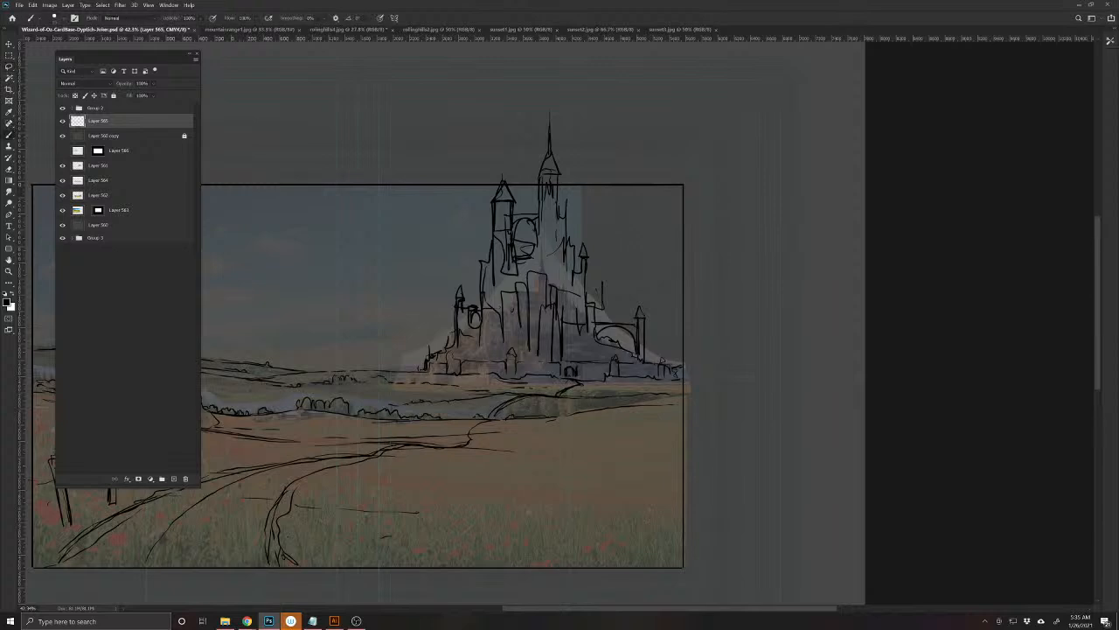
pyautogui.moveTo(323, 443); pyautogui.dragTo(531, 503)
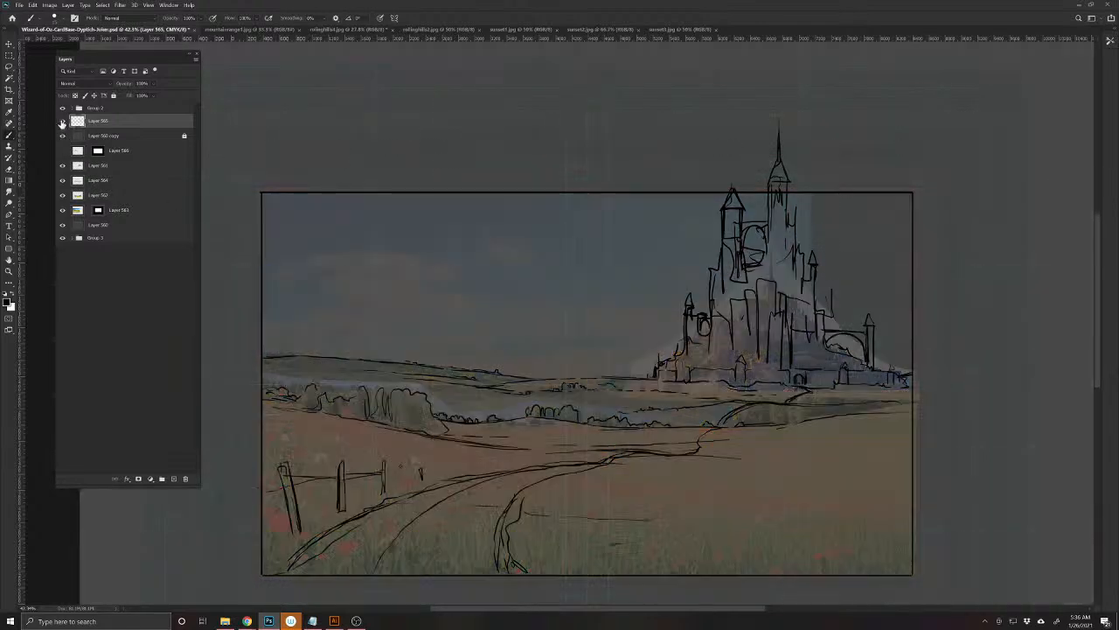
# - Compare the artwork with and without the sketch, lower the sketch layer's opacity to about 14%, and hide the locked overlay layer
pyautogui.click(62, 120)
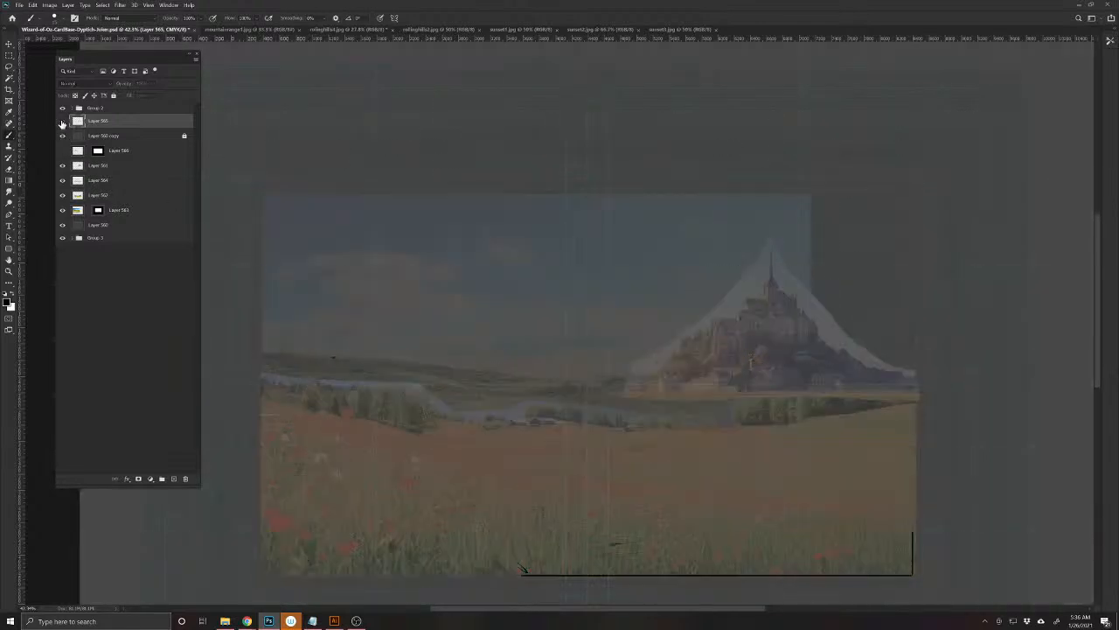
pyautogui.click(62, 120)
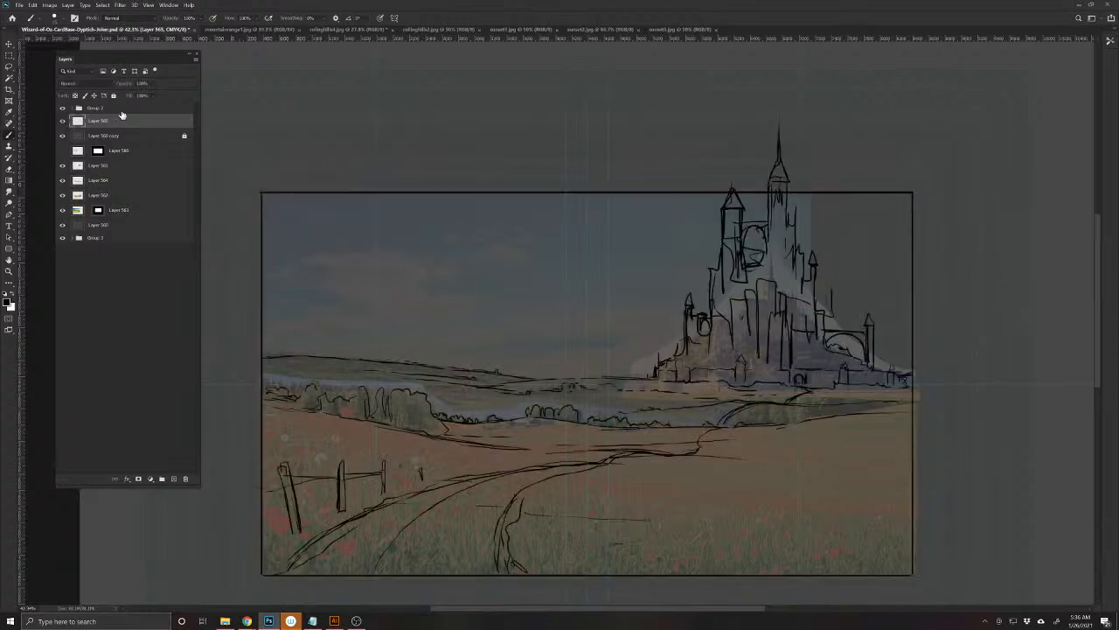
pyautogui.moveTo(126, 84); pyautogui.dragTo(105, 83)
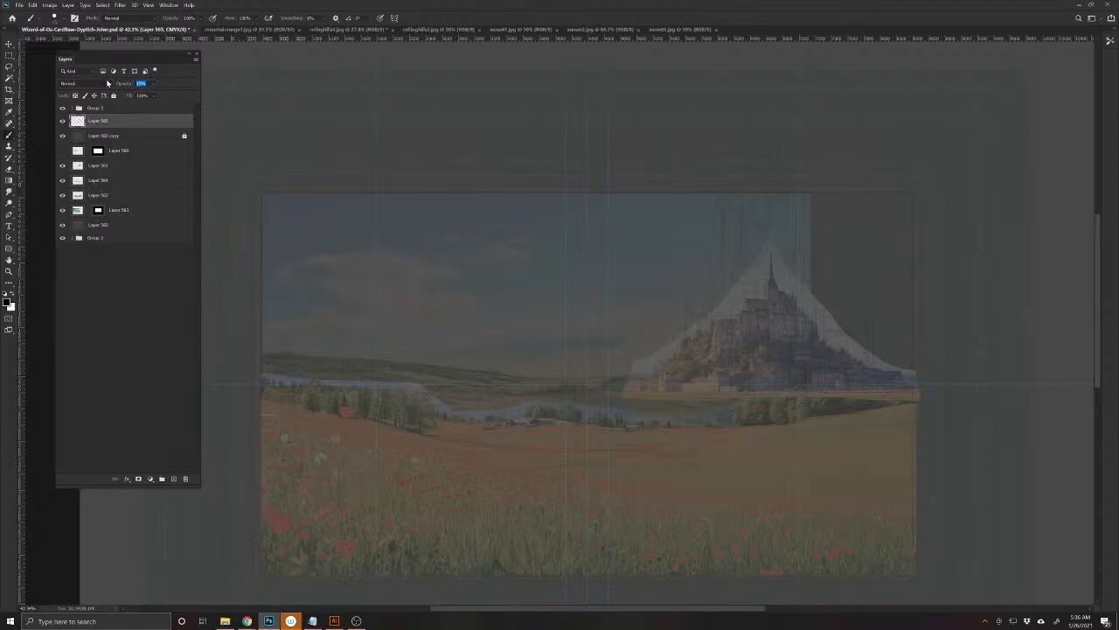
pyautogui.click(62, 150)
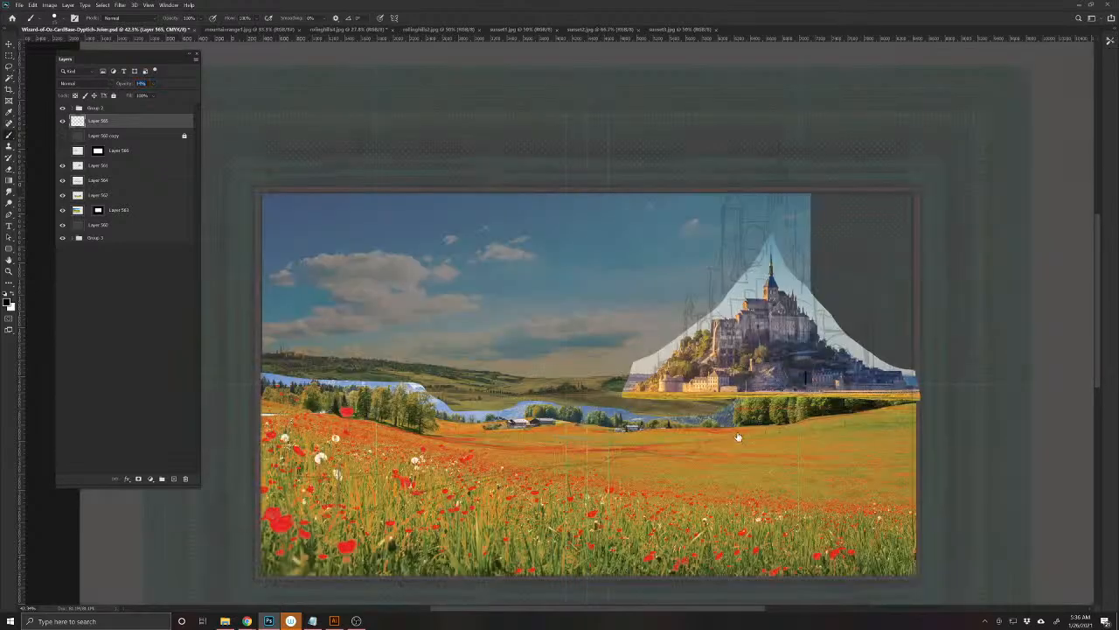
# - On the castle photo layer, lasso the pale sky around the spire and slopes, delete it, and clear the selection
pyautogui.moveTo(782, 357); pyautogui.dragTo(609, 472)
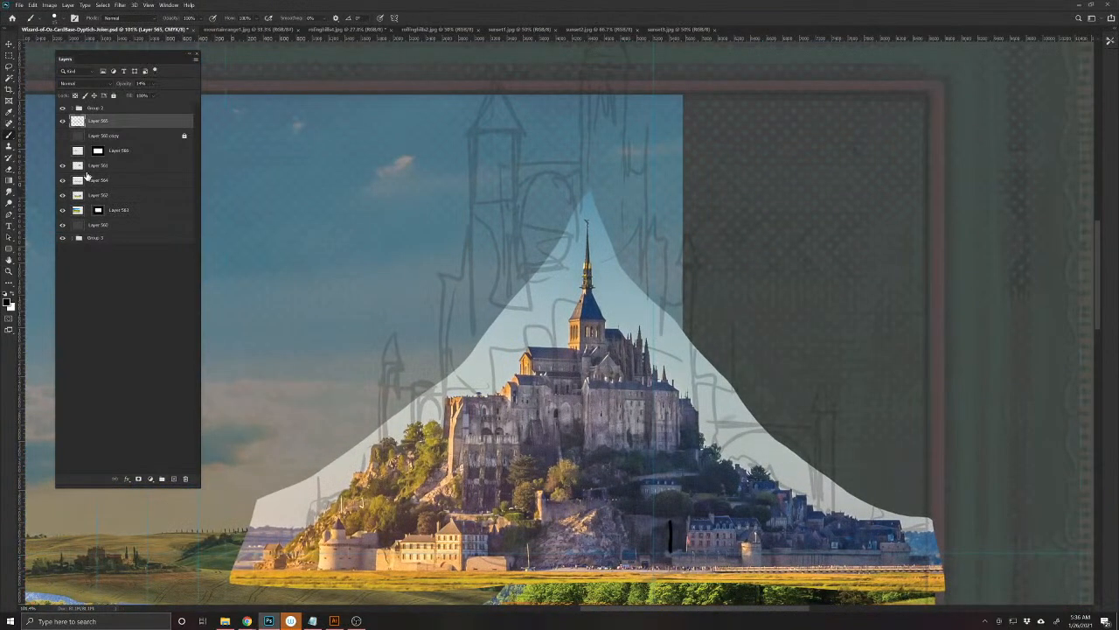
pyautogui.click(96, 166)
pyautogui.press('l')
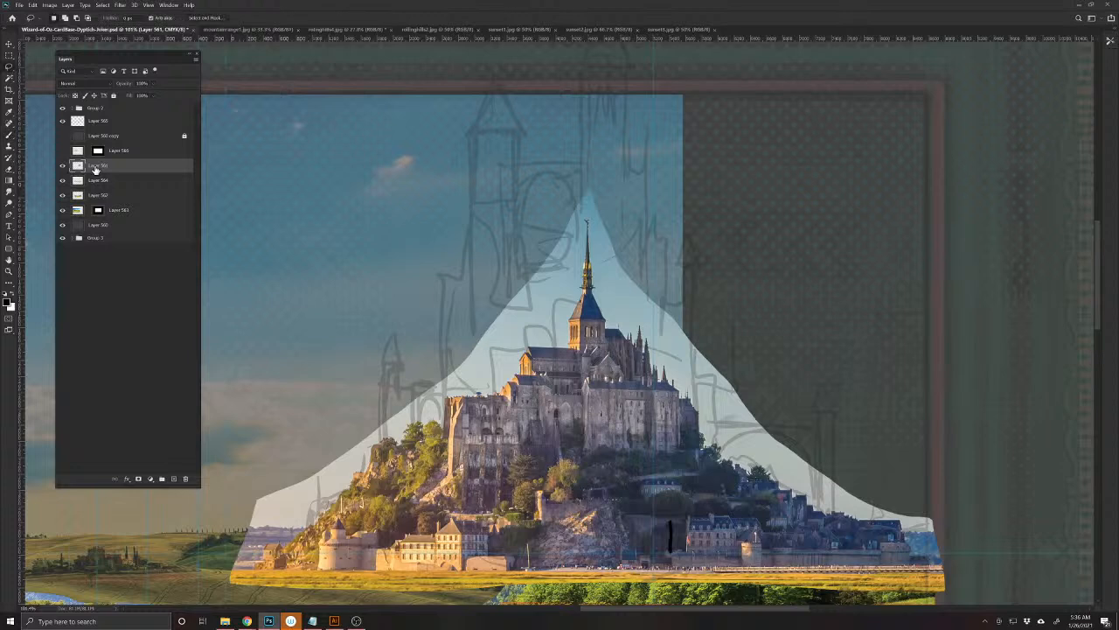
pyautogui.click(569, 342)
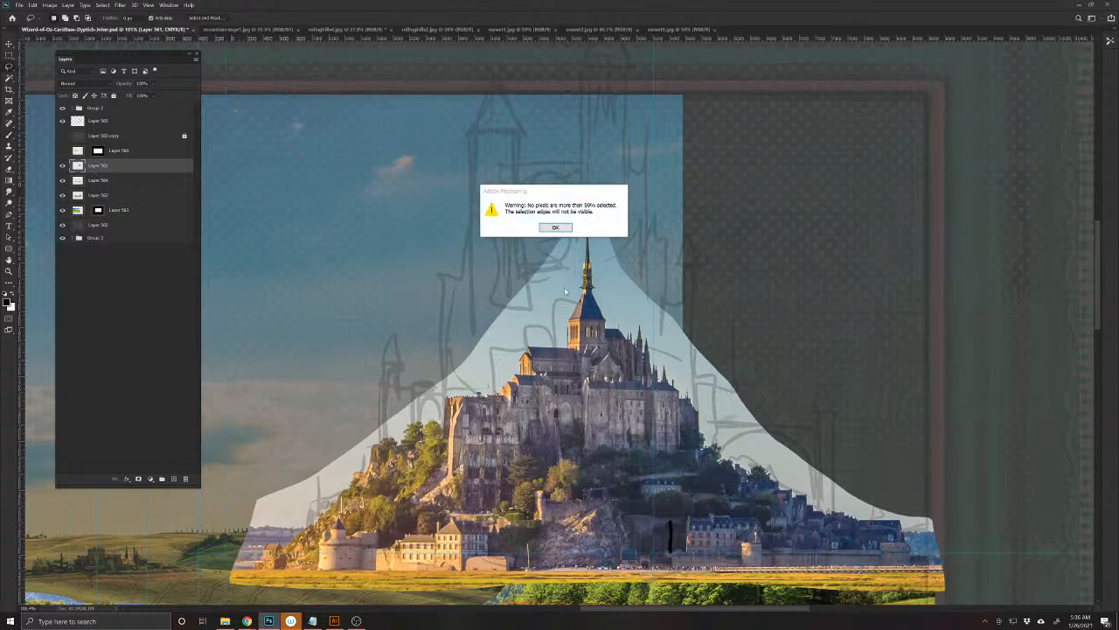
pyautogui.click(555, 227)
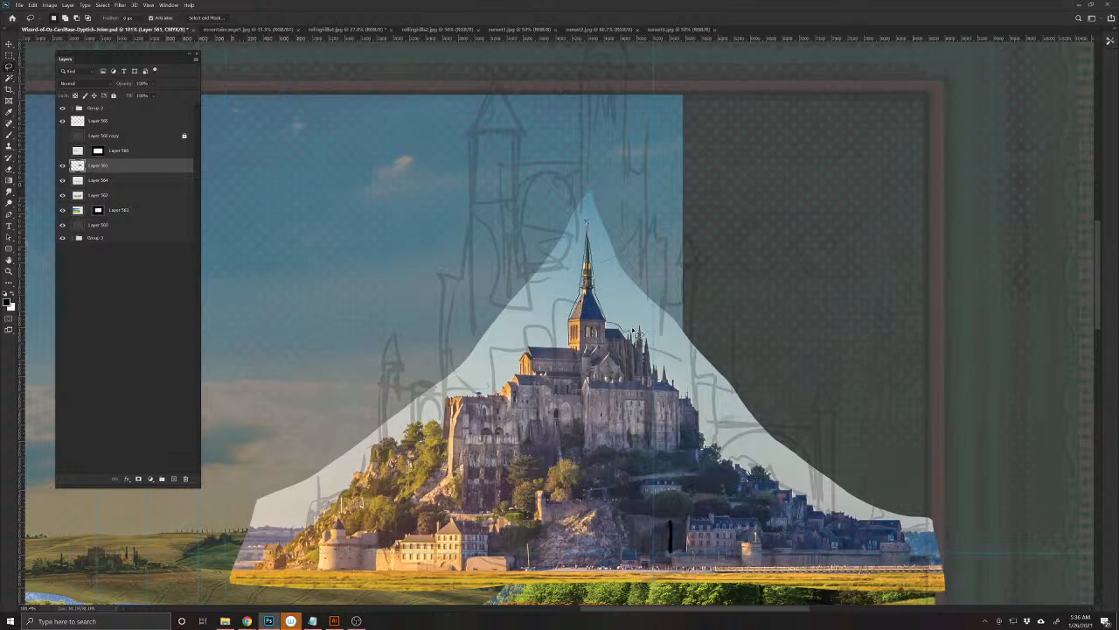
pyautogui.moveTo(635, 332)
pyautogui.mouseDown()
pyautogui.moveTo(732, 451)
pyautogui.moveTo(832, 503)
pyautogui.moveTo(946, 532)
pyautogui.moveTo(895, 348)
pyautogui.moveTo(624, 140)
pyautogui.moveTo(362, 280)
pyautogui.moveTo(266, 440)
pyautogui.moveTo(228, 538)
pyautogui.moveTo(239, 559)
pyautogui.moveTo(251, 565)
pyautogui.moveTo(309, 523)
pyautogui.moveTo(378, 448)
pyautogui.moveTo(440, 420)
pyautogui.moveTo(452, 396)
pyautogui.moveTo(568, 350)
pyautogui.mouseUp()
pyautogui.press('Delete')
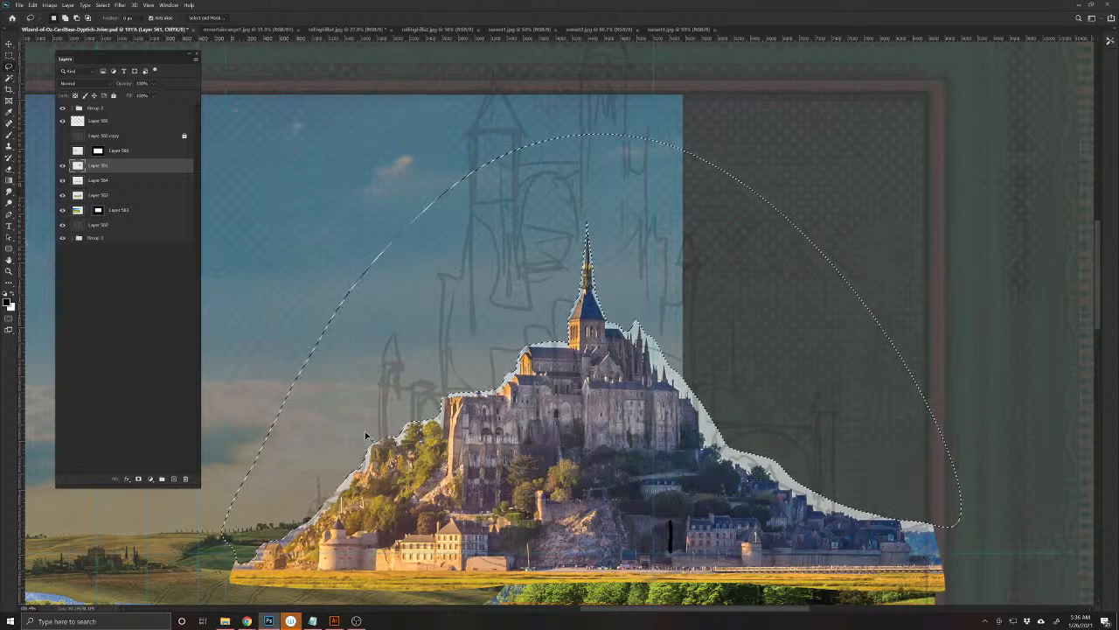
pyautogui.hotkey('ctrl', 'd')
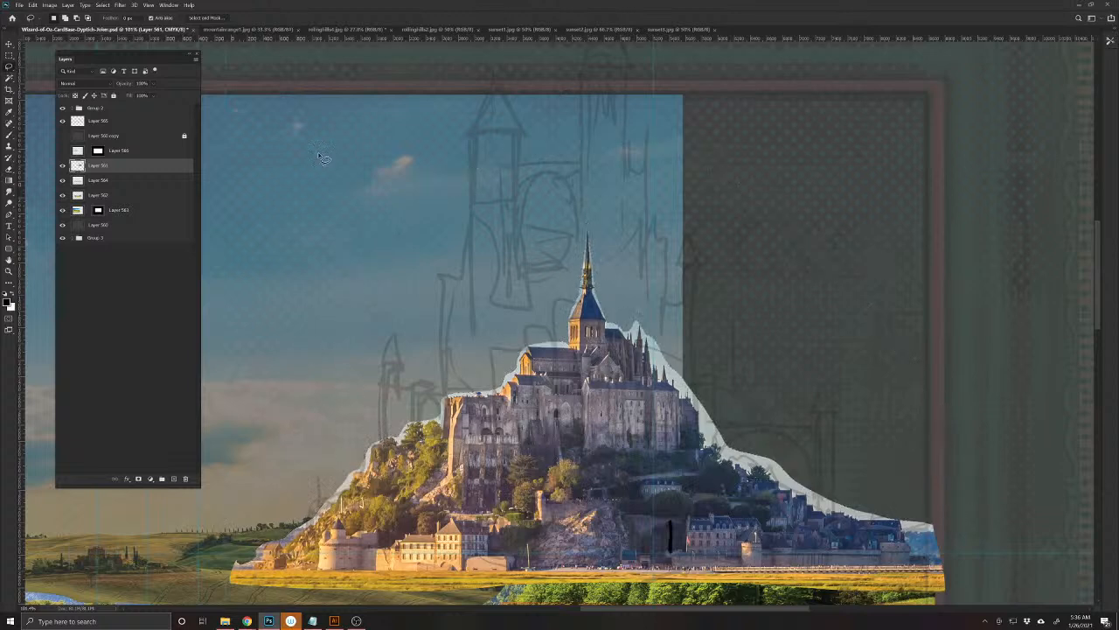
# - Adjust the Magic Wand tolerance, then select and delete the leftover pale sky along both slopes and the spire of the castle photo
pyautogui.press('w')
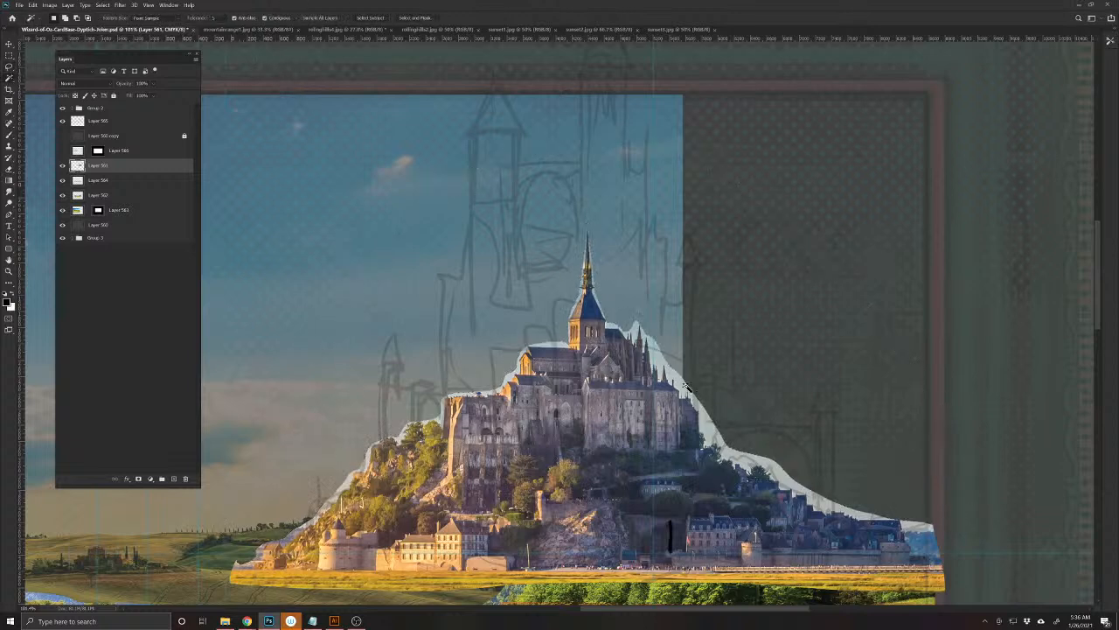
pyautogui.click(687, 386)
pyautogui.press('1')
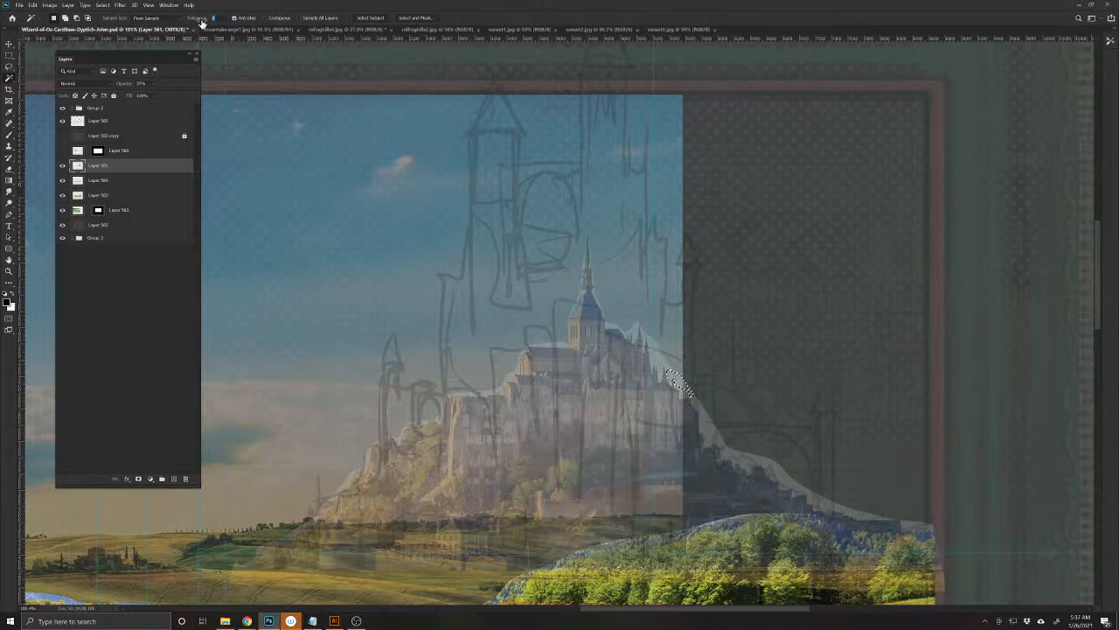
pyautogui.press('0')
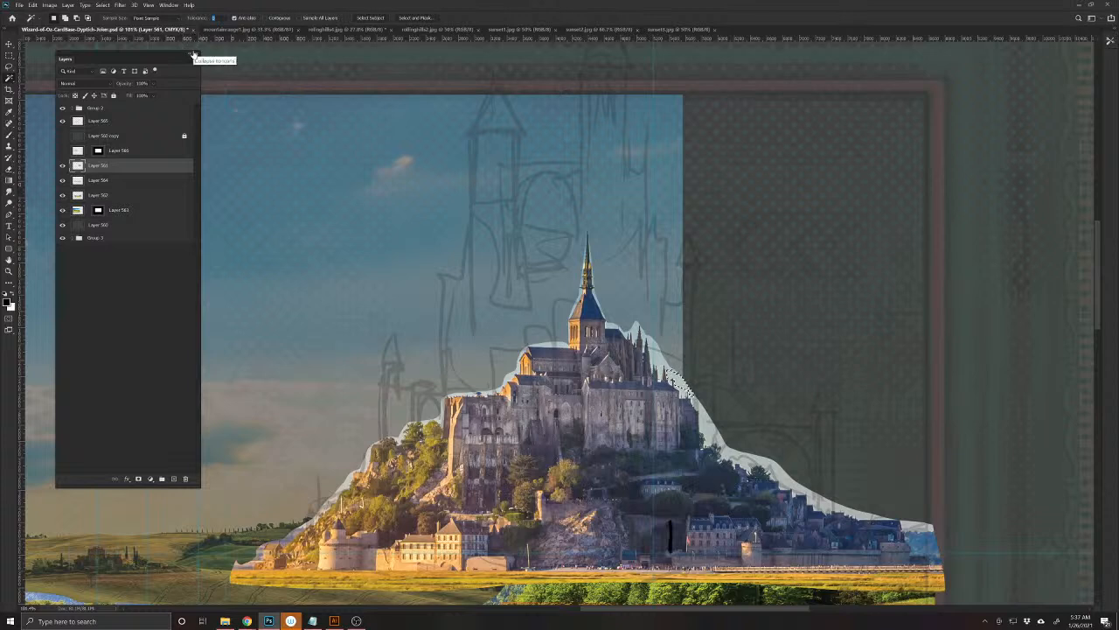
pyautogui.click(662, 357)
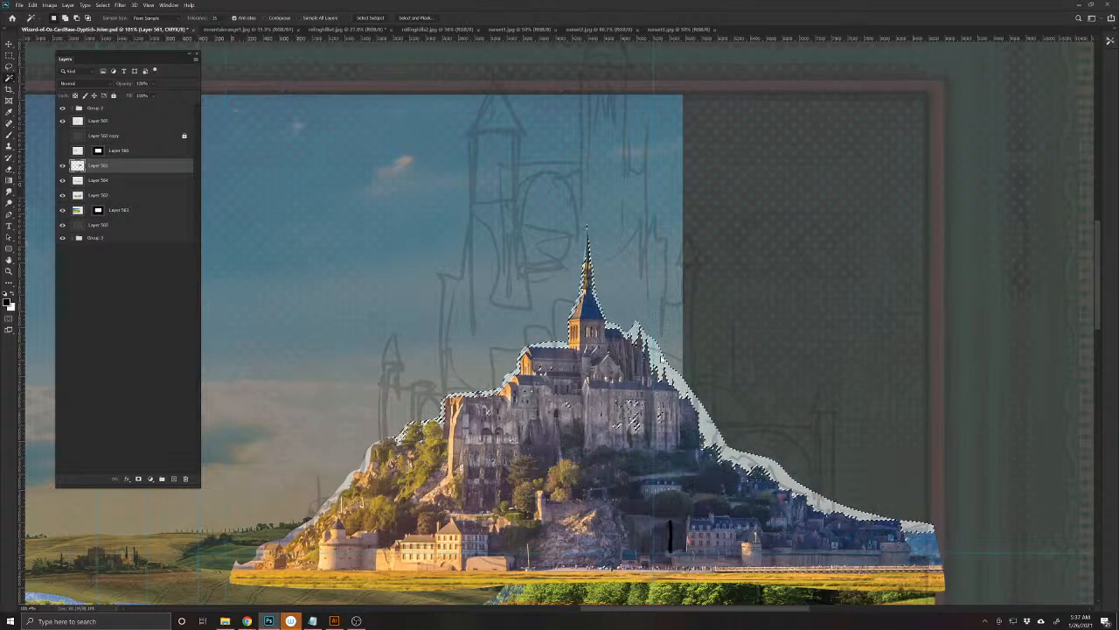
pyautogui.click(662, 356)
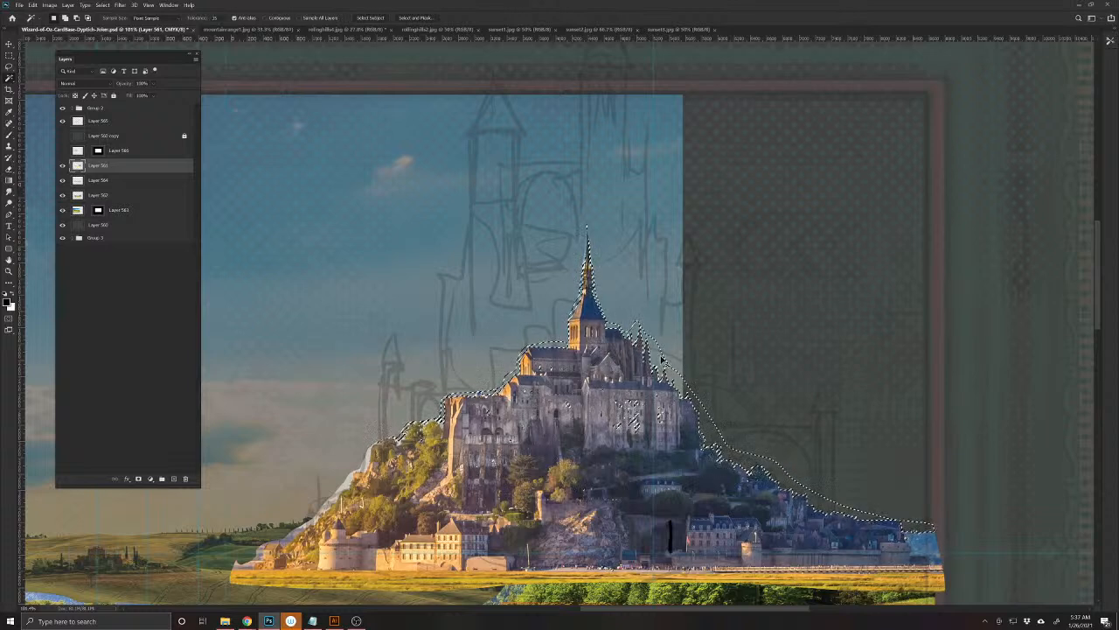
pyautogui.hotkey('ctrl', 'd')
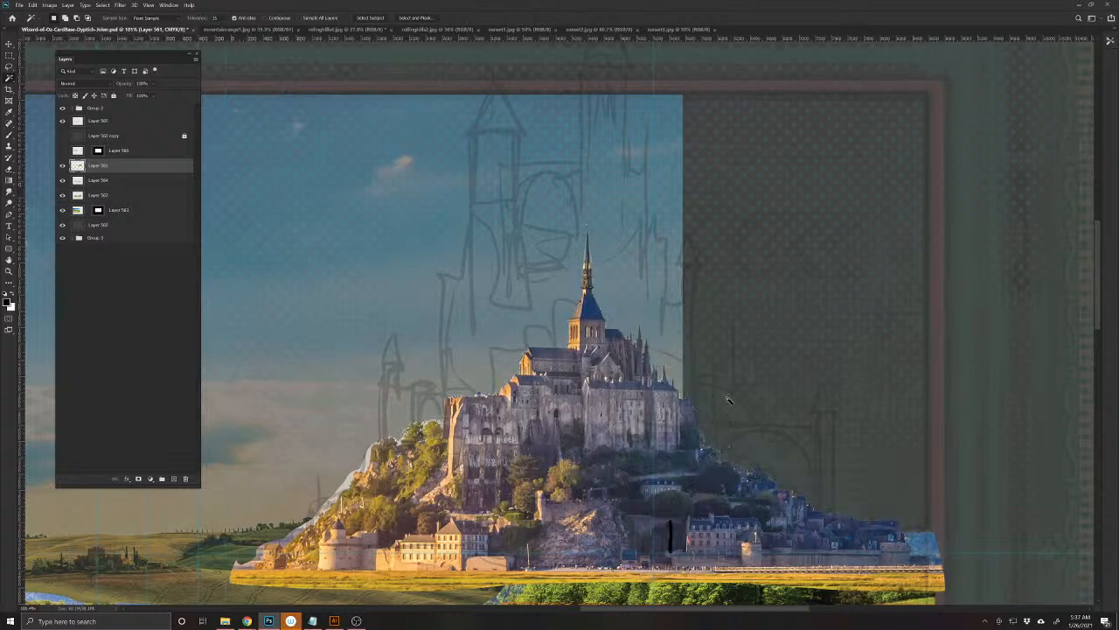
pyautogui.click(350, 484)
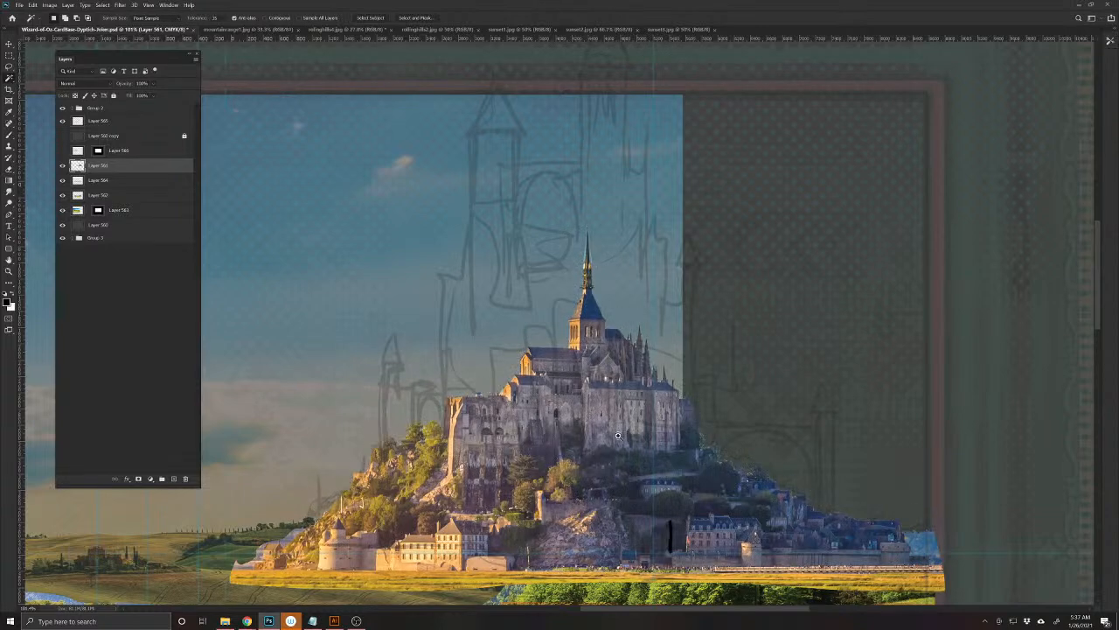
pyautogui.scroll(-1, 610, 430)
pyautogui.scroll(-1, 610, 430)
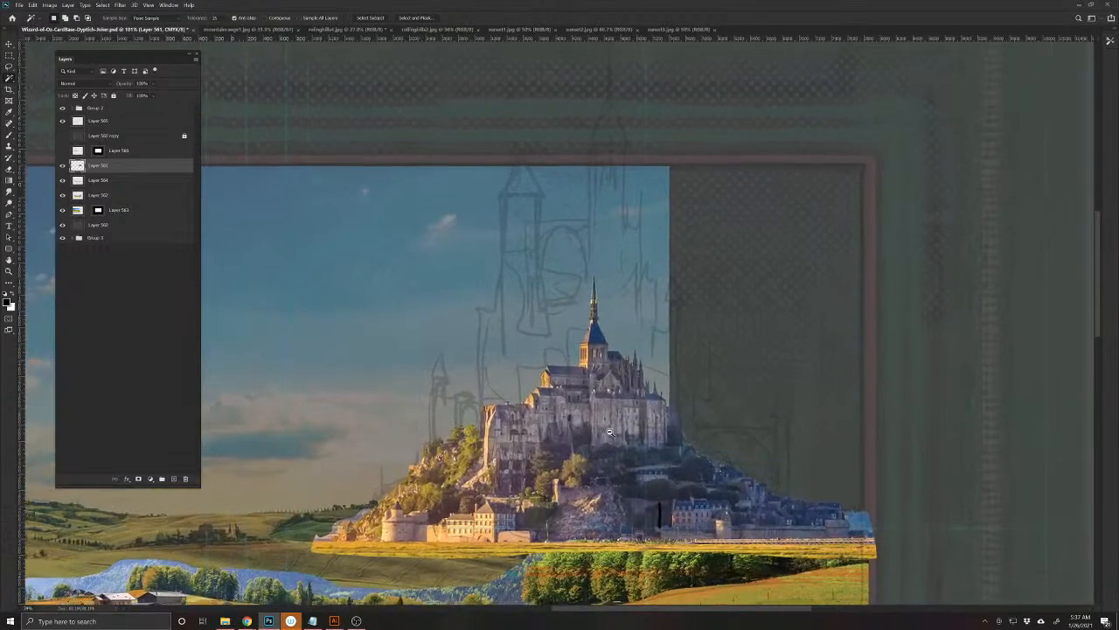
pyautogui.scroll(-2, 610, 430)
pyautogui.moveTo(601, 439); pyautogui.dragTo(588, 408)
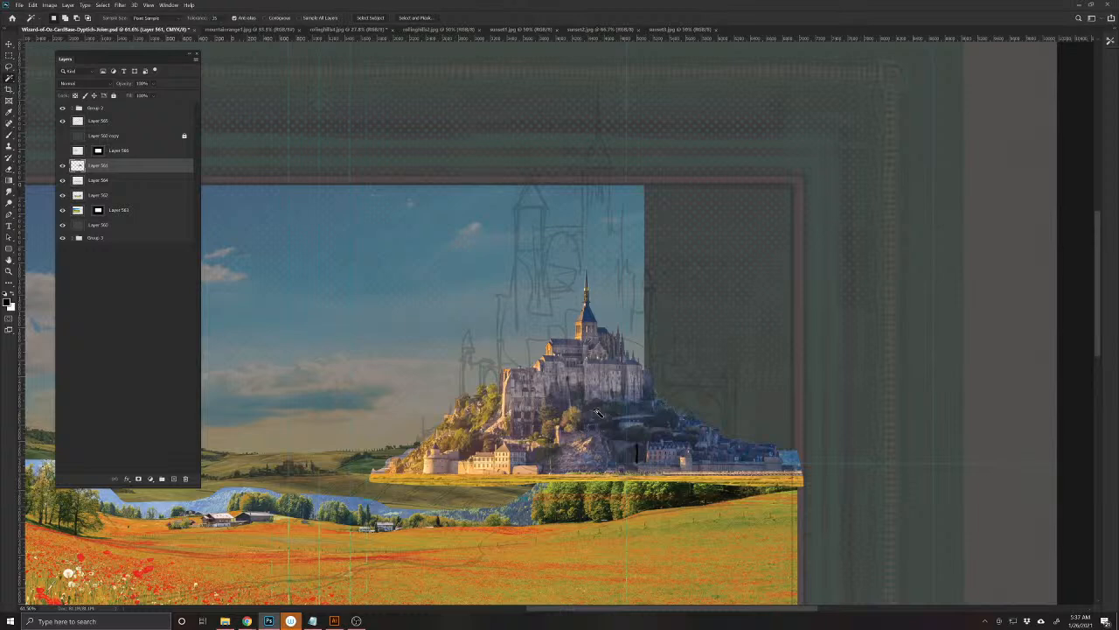
pyautogui.press('v')
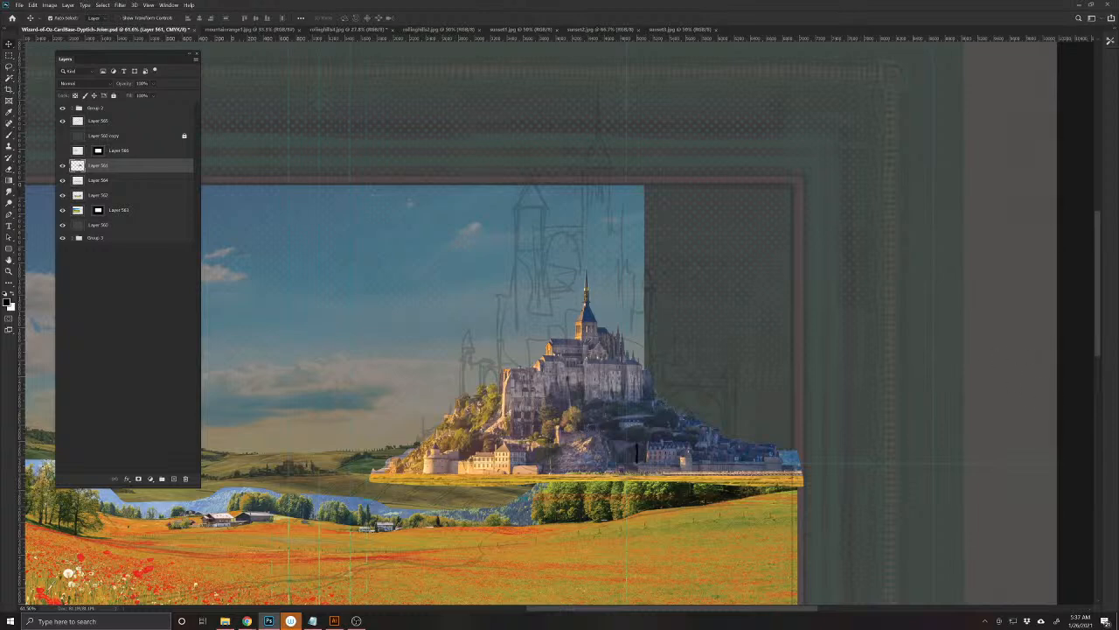
# - Switch to Chrome and open the iStock website at istock.com
pyautogui.click(246, 620)
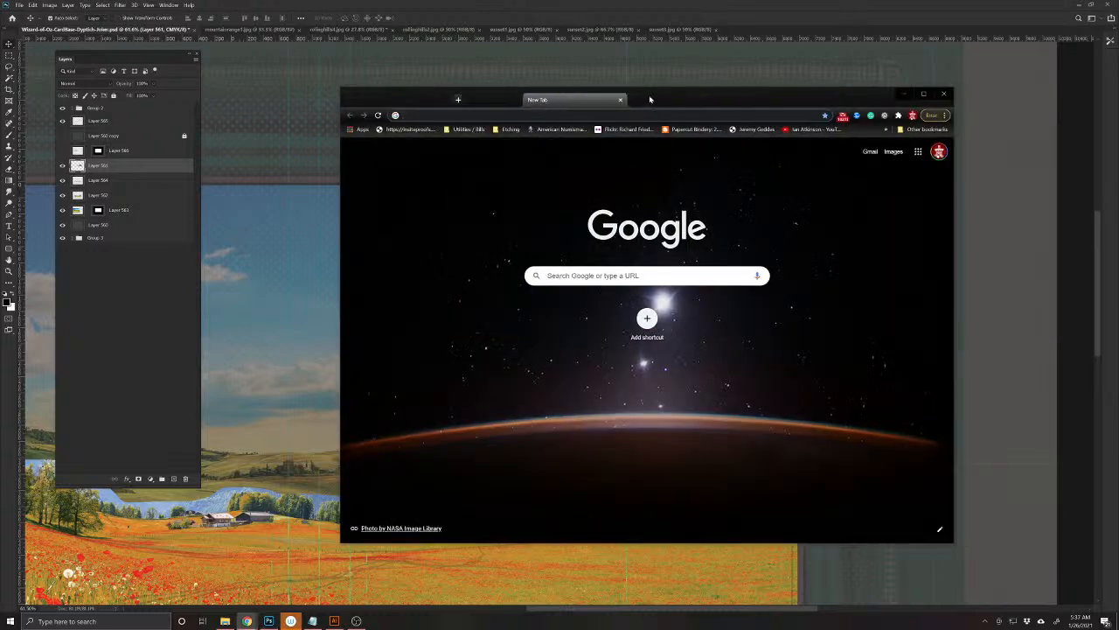
pyautogui.click(542, 116)
pyautogui.write('istock.com')
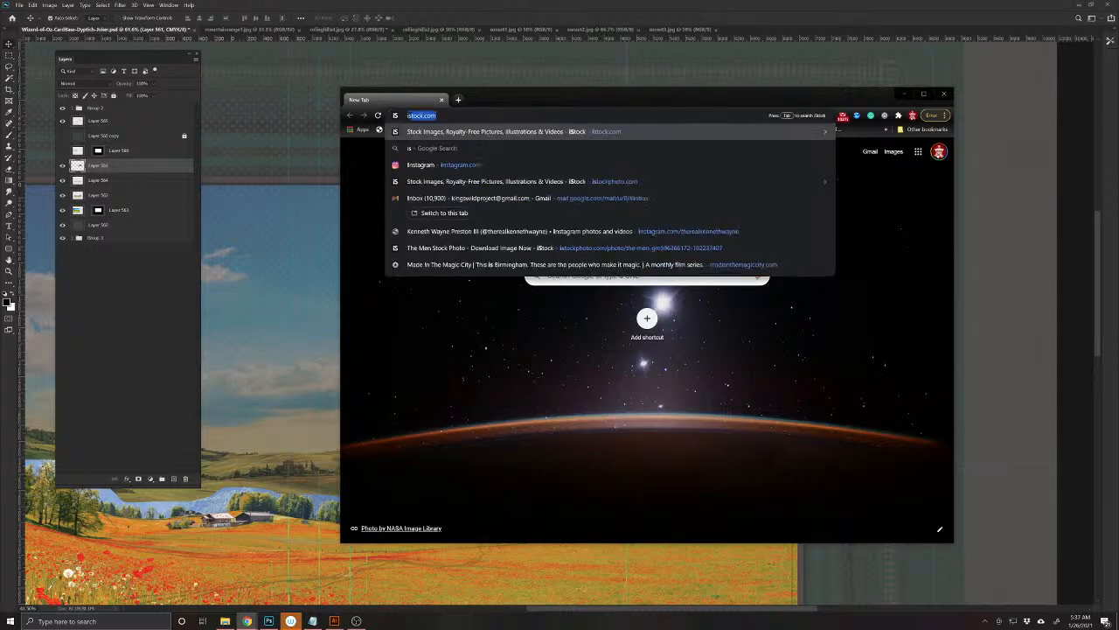
pyautogui.press('Return')
# - Search the iStock image library for "castle turret"
pyautogui.click(542, 296)
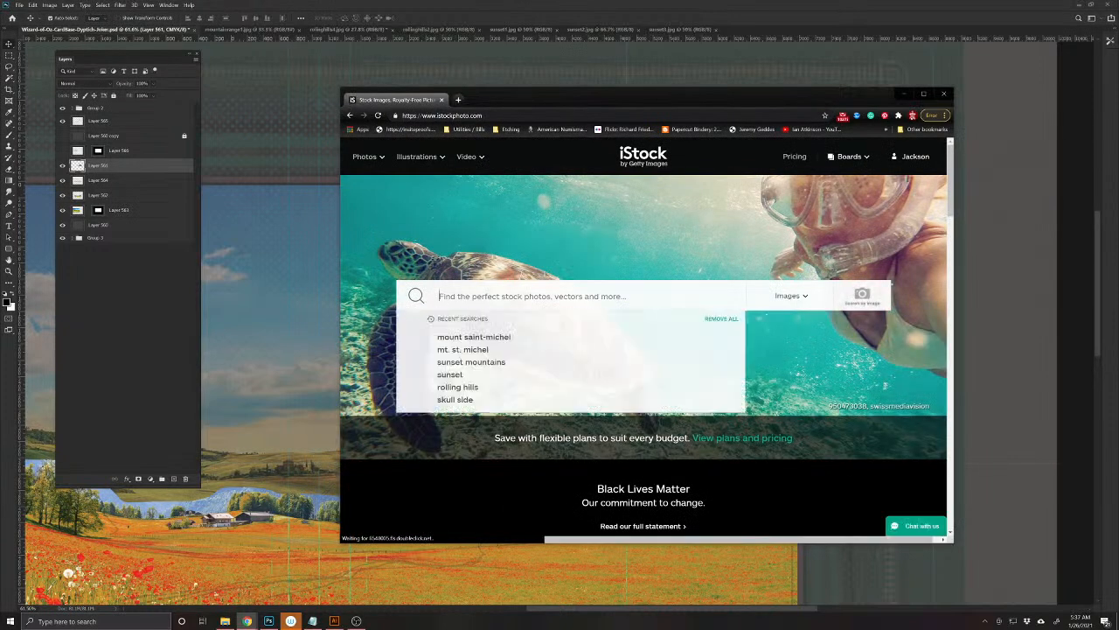
pyautogui.write('ca')
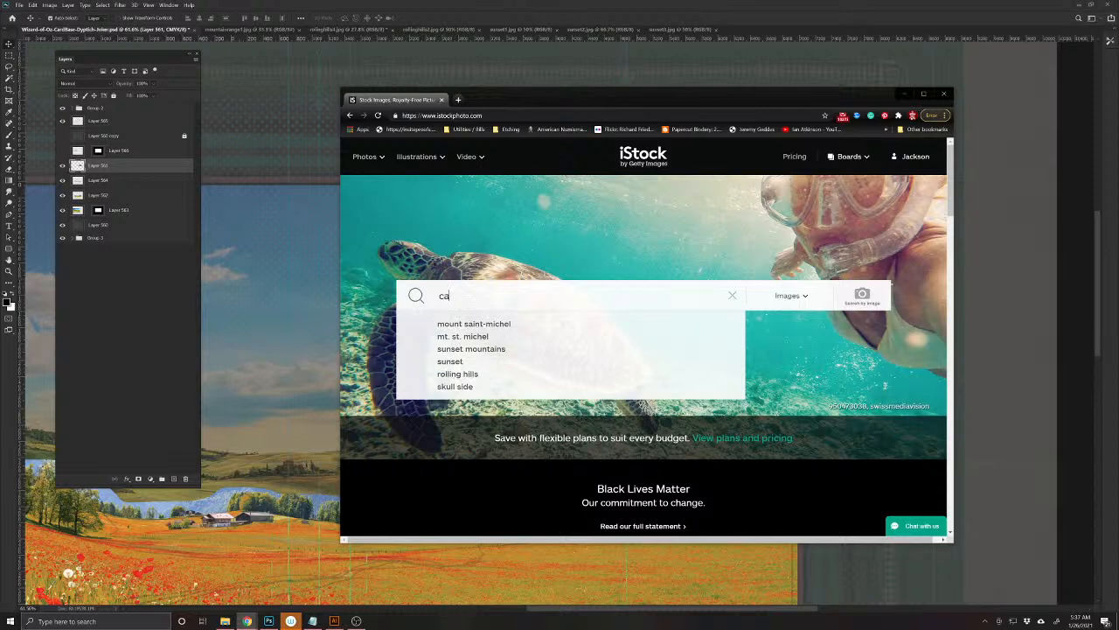
pyautogui.write('stle turret')
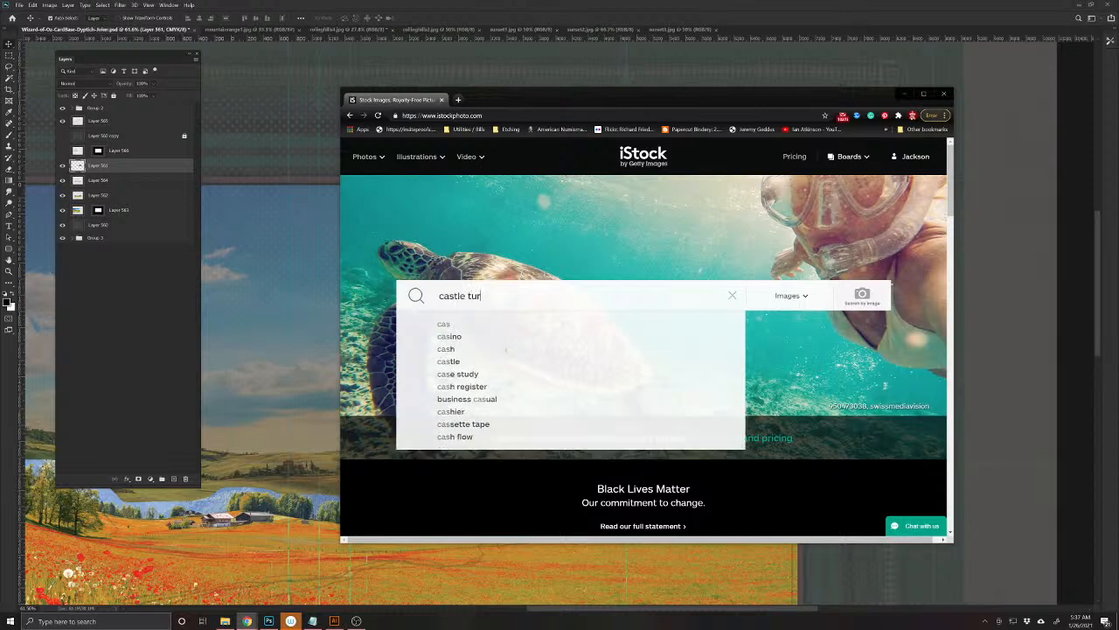
pyautogui.press('Return')
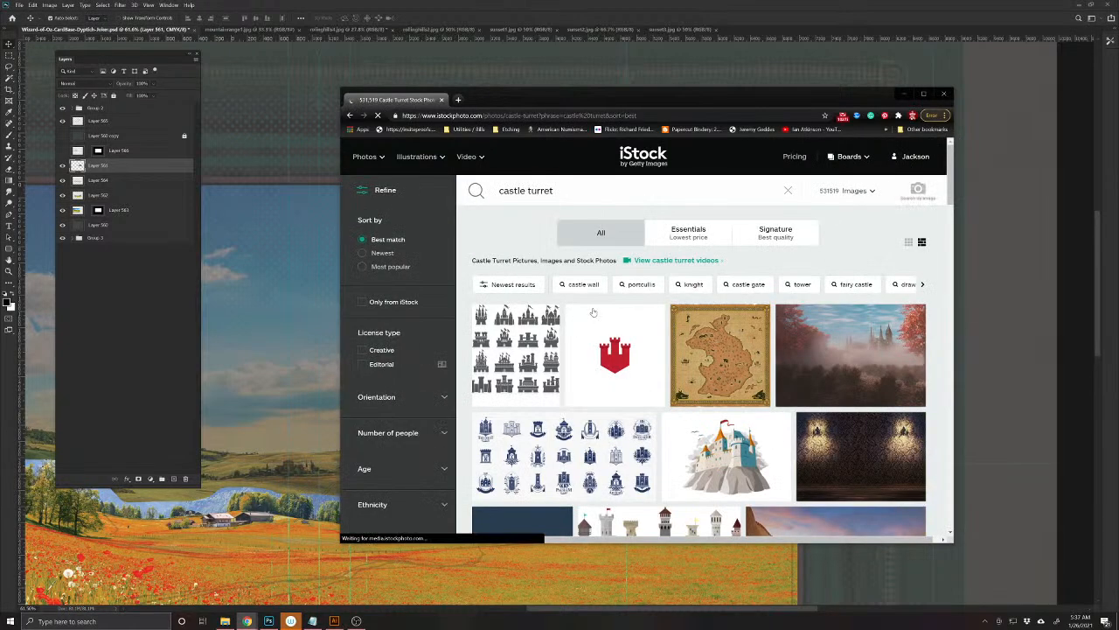
# - Look through the castle turret results for a photo with towers that suit the sketched castle
pyautogui.scroll(-1, 714, 370)
pyautogui.scroll(-4, 713, 370)
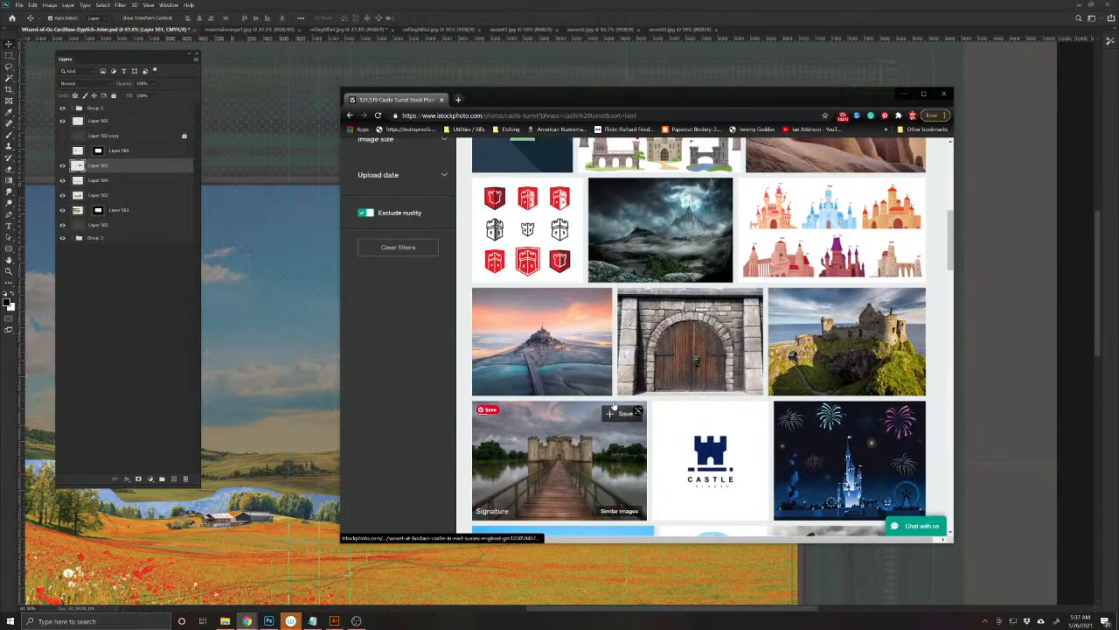
pyautogui.scroll(-2, 614, 405)
pyautogui.scroll(-2, 613, 405)
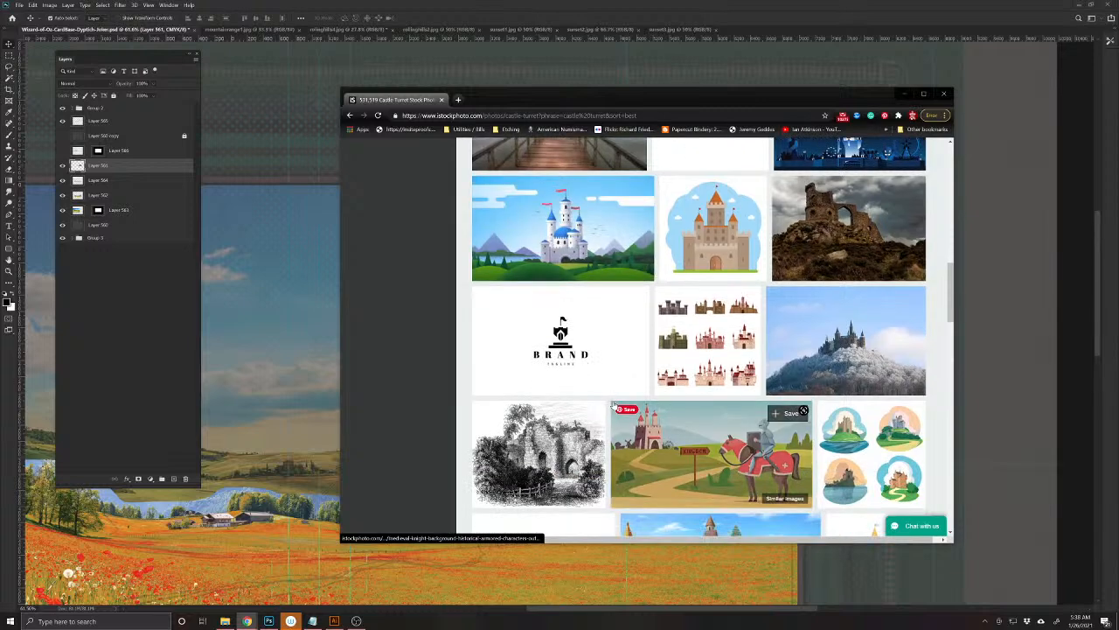
pyautogui.scroll(-3, 614, 405)
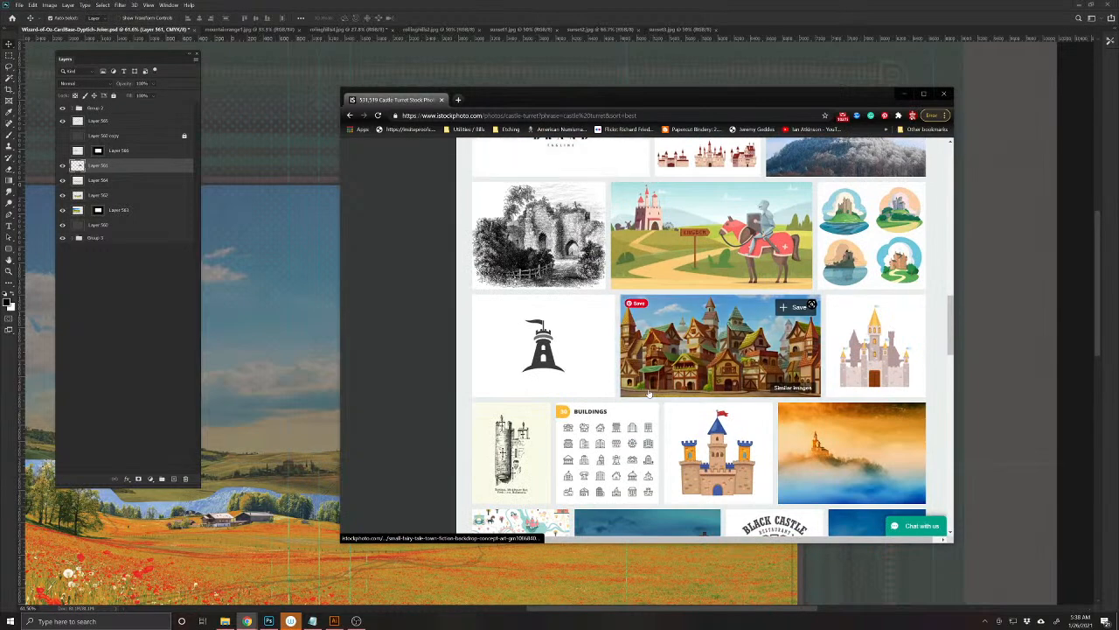
pyautogui.scroll(-2, 649, 395)
pyautogui.scroll(-3, 649, 395)
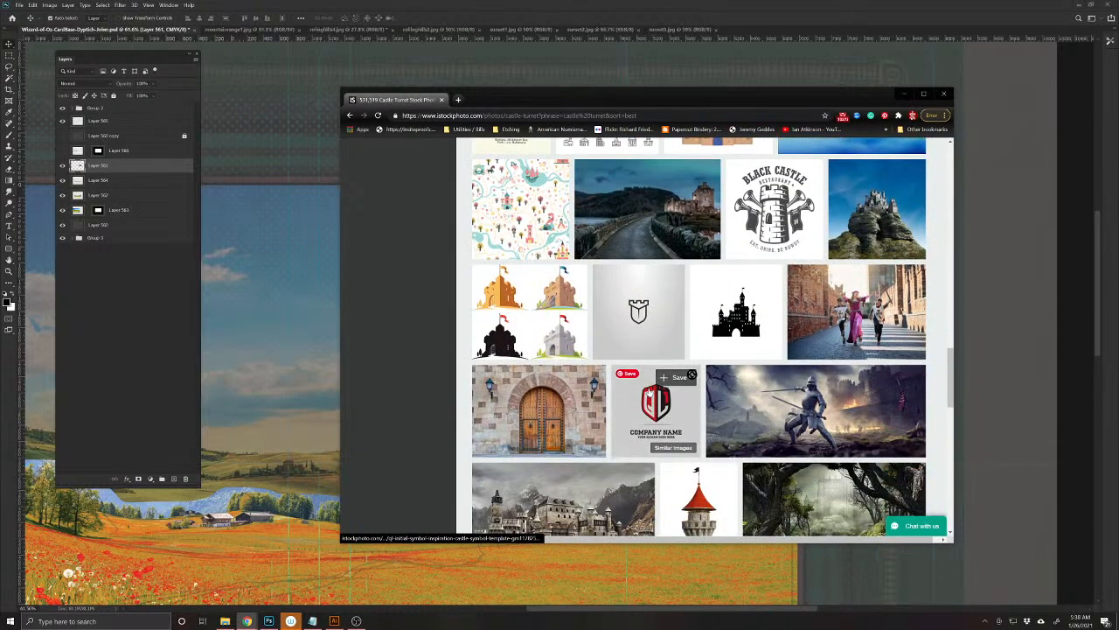
pyautogui.scroll(-2, 649, 391)
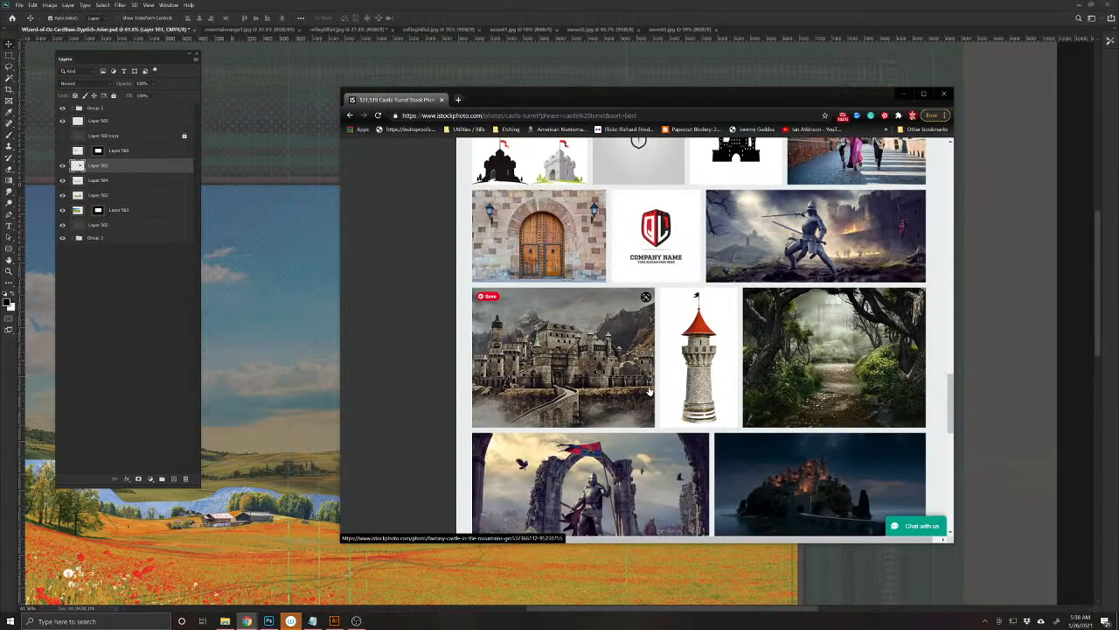
pyautogui.scroll(-3, 649, 392)
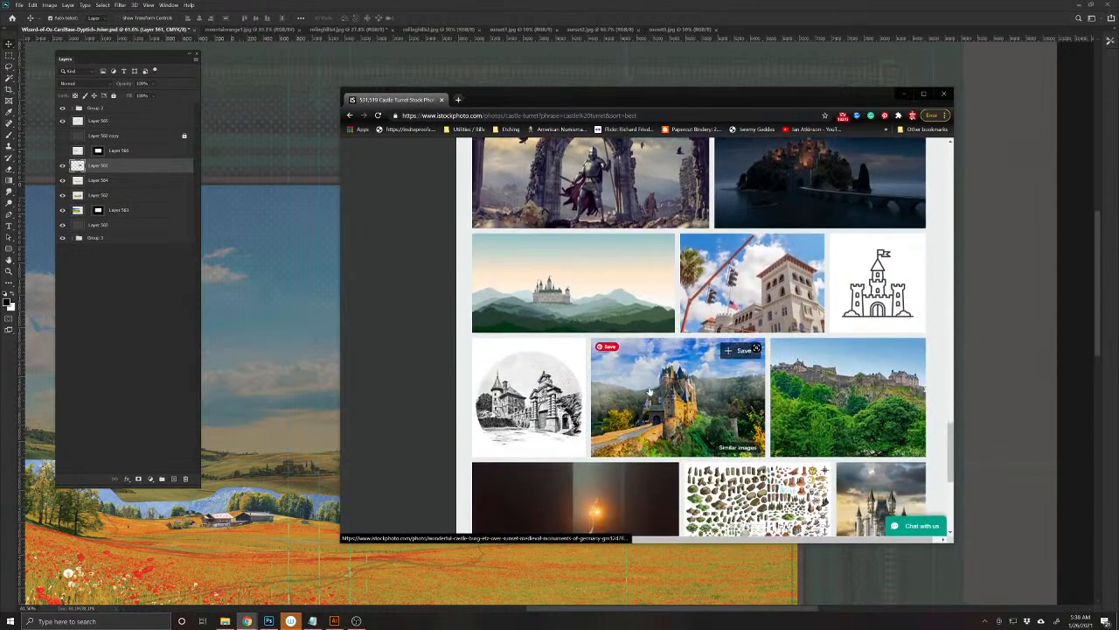
pyautogui.scroll(-3, 733, 386)
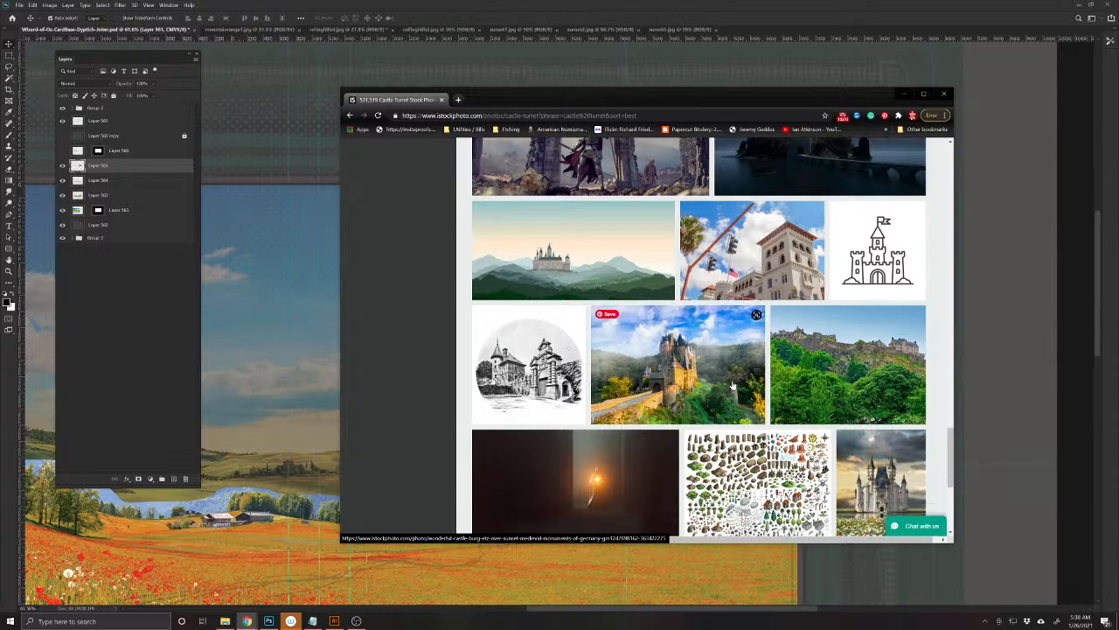
pyautogui.scroll(15, 733, 386)
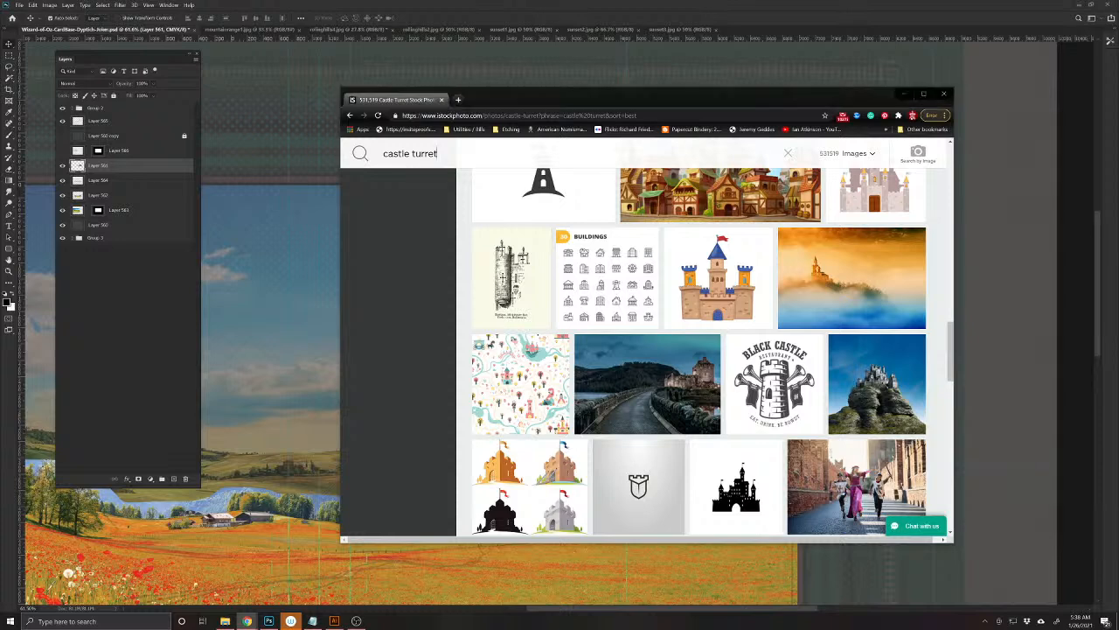
# - Replace the image search with "neuschwanstein castle" and maximise the browser window
pyautogui.hotkey('ctrl', 'a')
pyautogui.write('neuschwanstein castle')
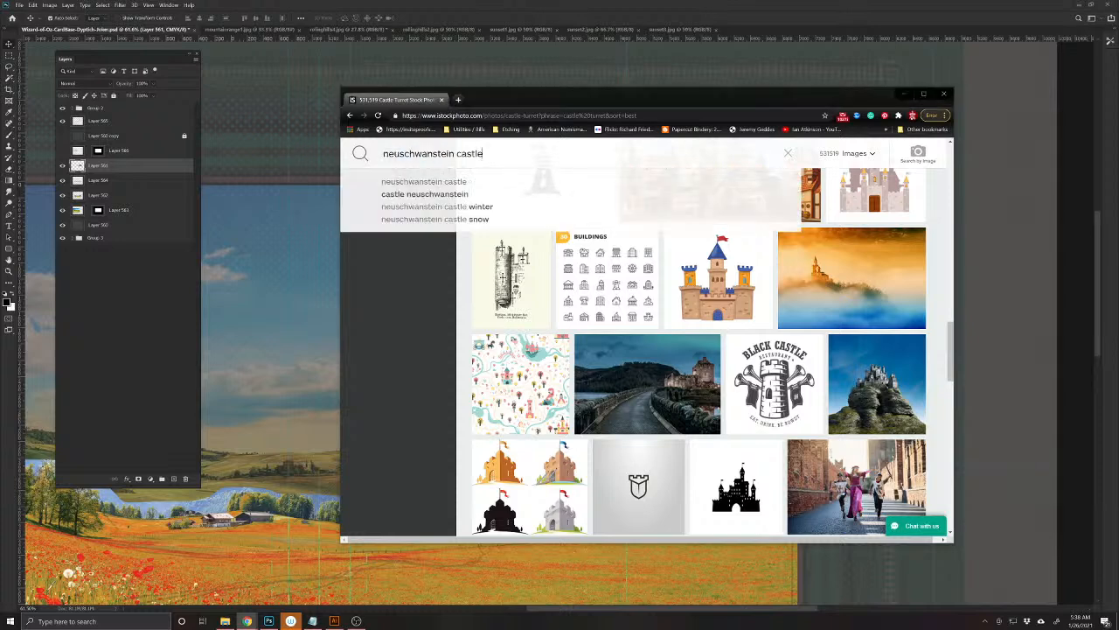
pyautogui.press('Return')
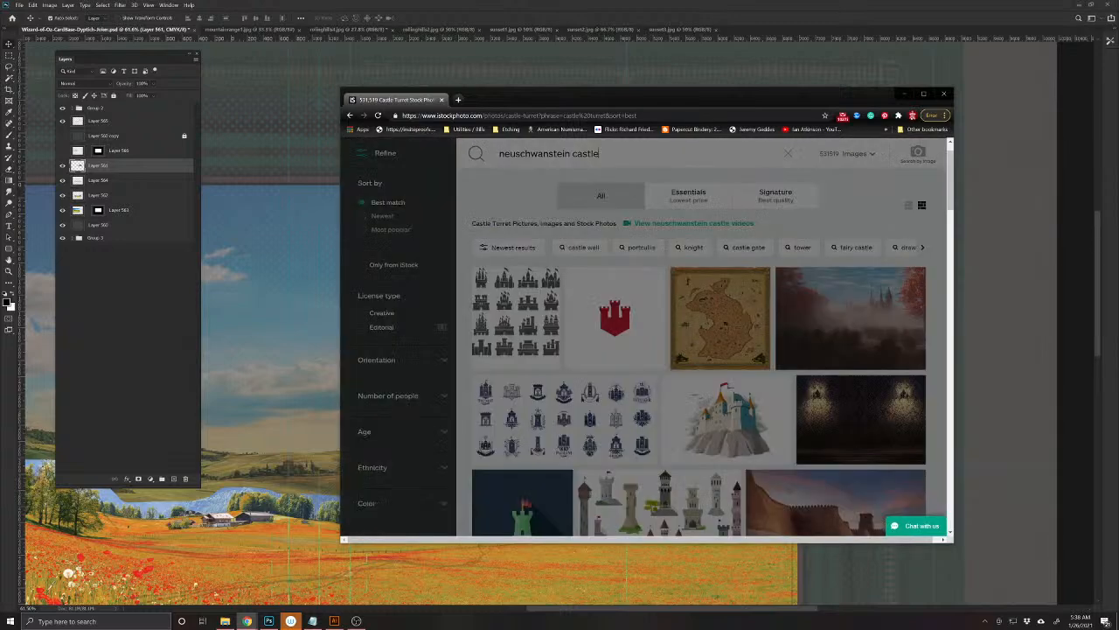
pyautogui.click(923, 93)
# - Browse the Neuschwanstein Castle results for a photo with a suitable angle and lighting
pyautogui.scroll(-2, 844, 425)
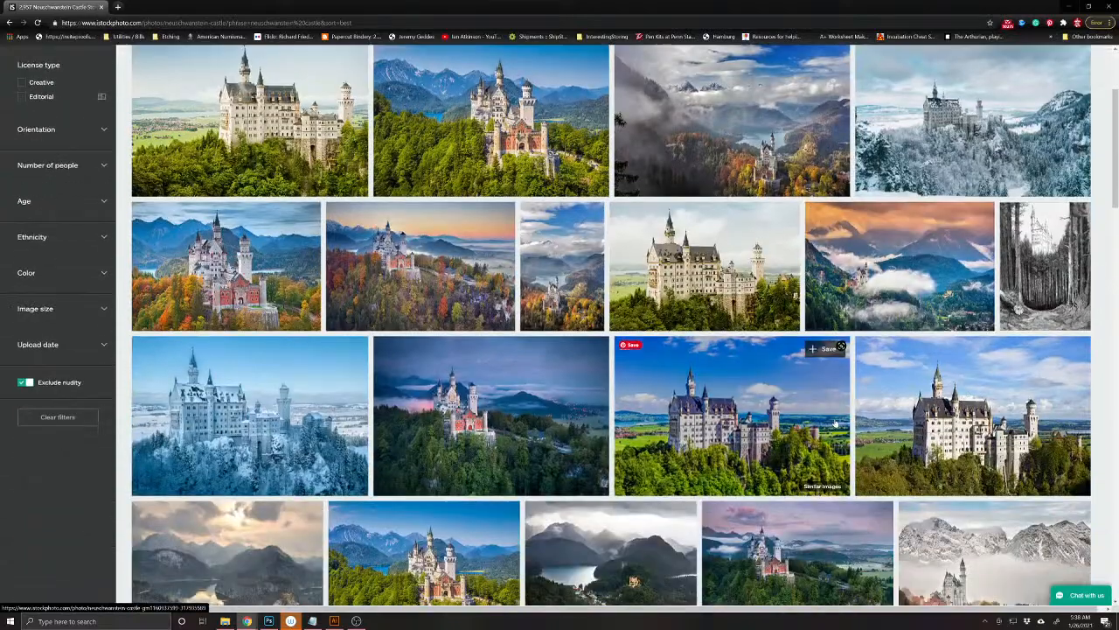
pyautogui.scroll(-1, 662, 475)
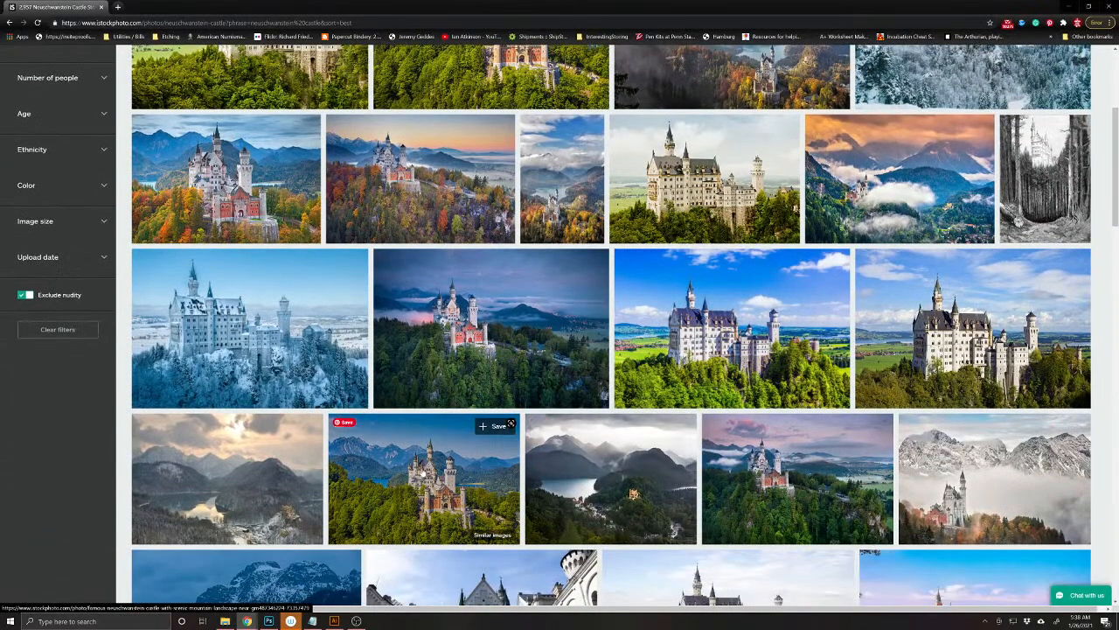
pyautogui.scroll(-2, 422, 472)
pyautogui.scroll(-2, 691, 457)
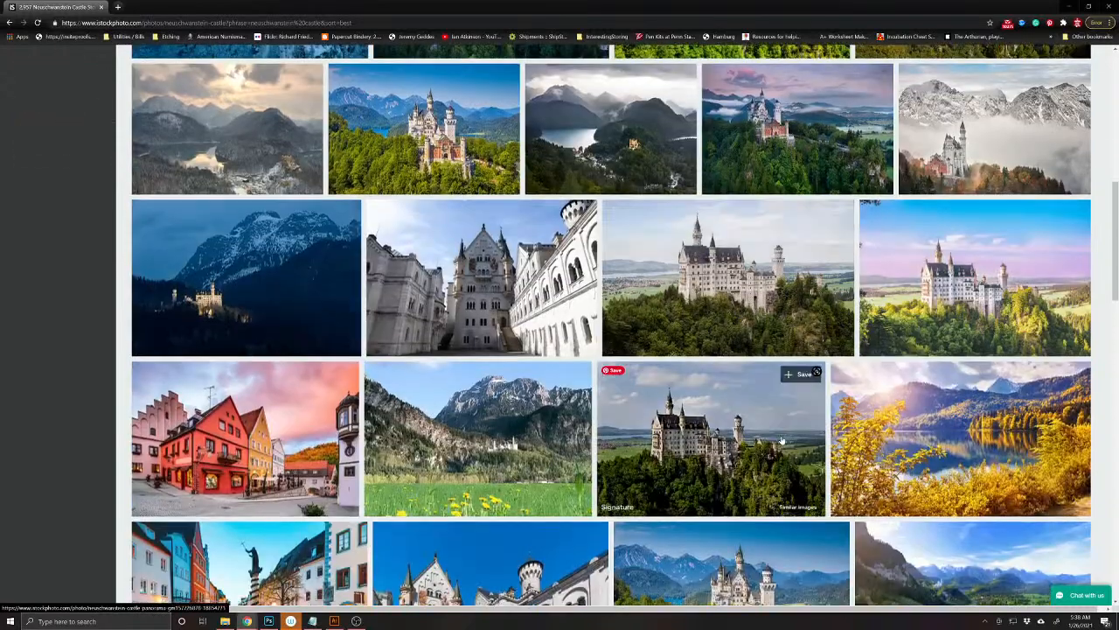
pyautogui.scroll(-2, 663, 447)
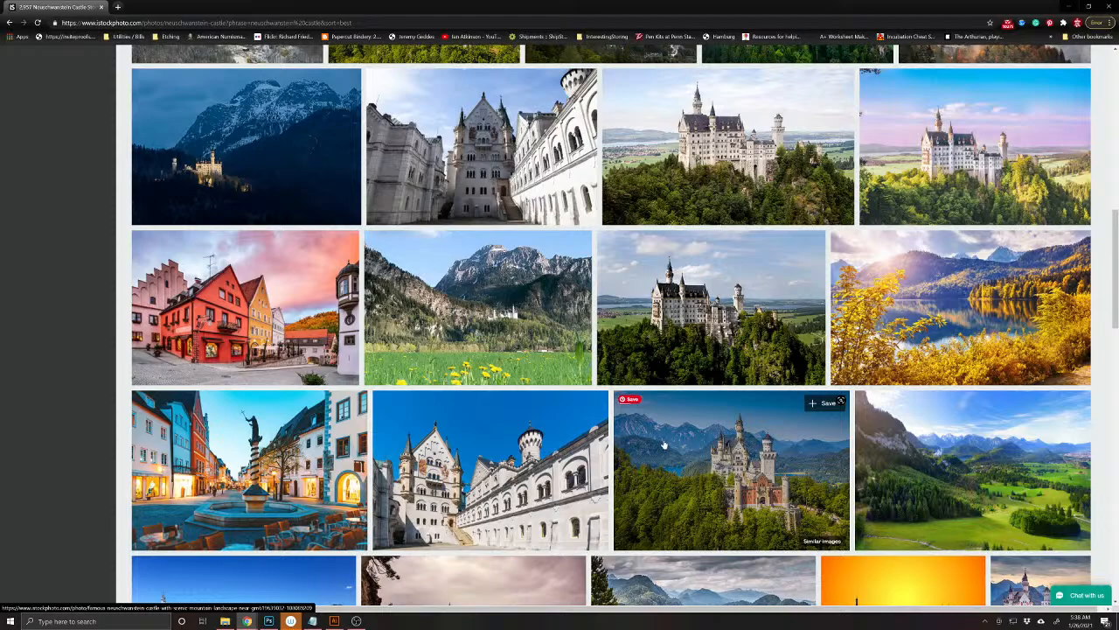
pyautogui.scroll(-2, 664, 445)
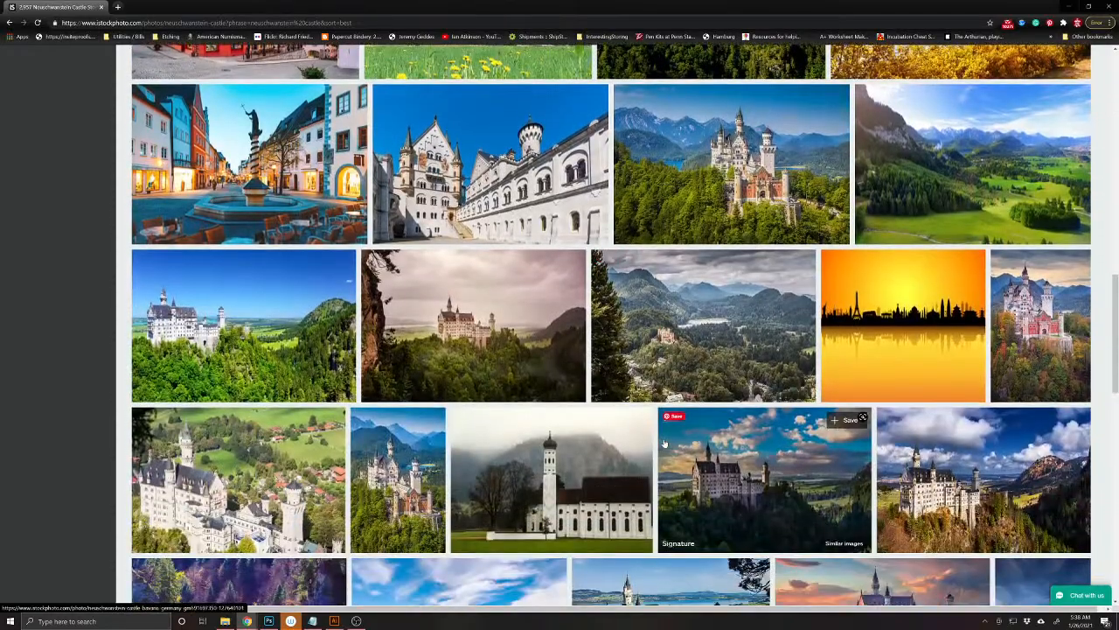
pyautogui.scroll(-1, 664, 439)
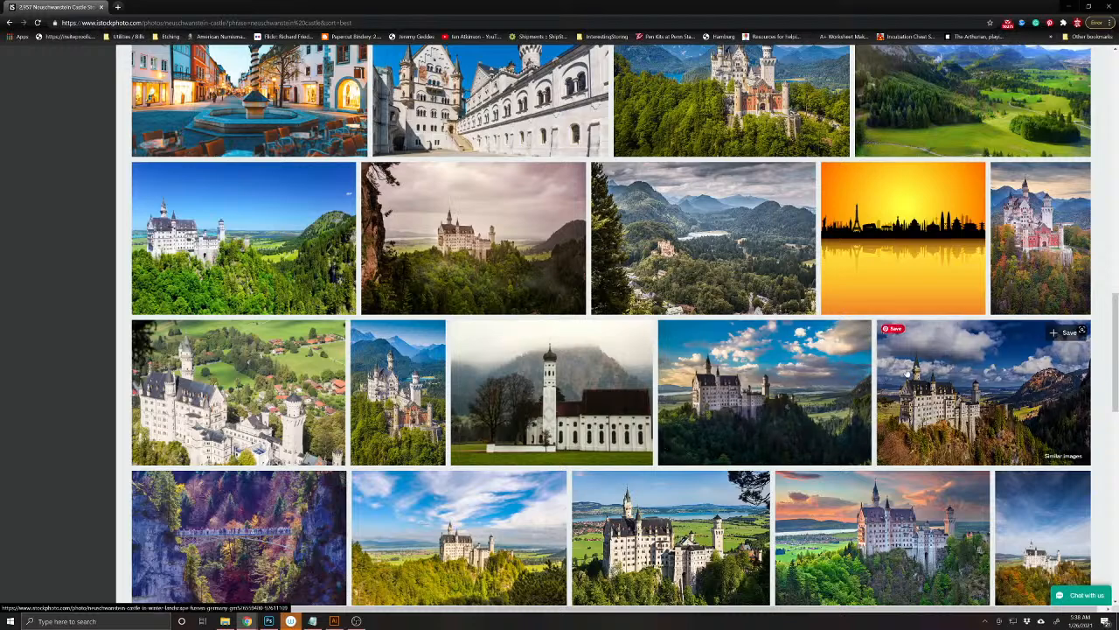
# - Preview the "Neuschwanstein Castle in winter landscape" photo and download it into the JokerPics folder as turret1
pyautogui.click(984, 392)
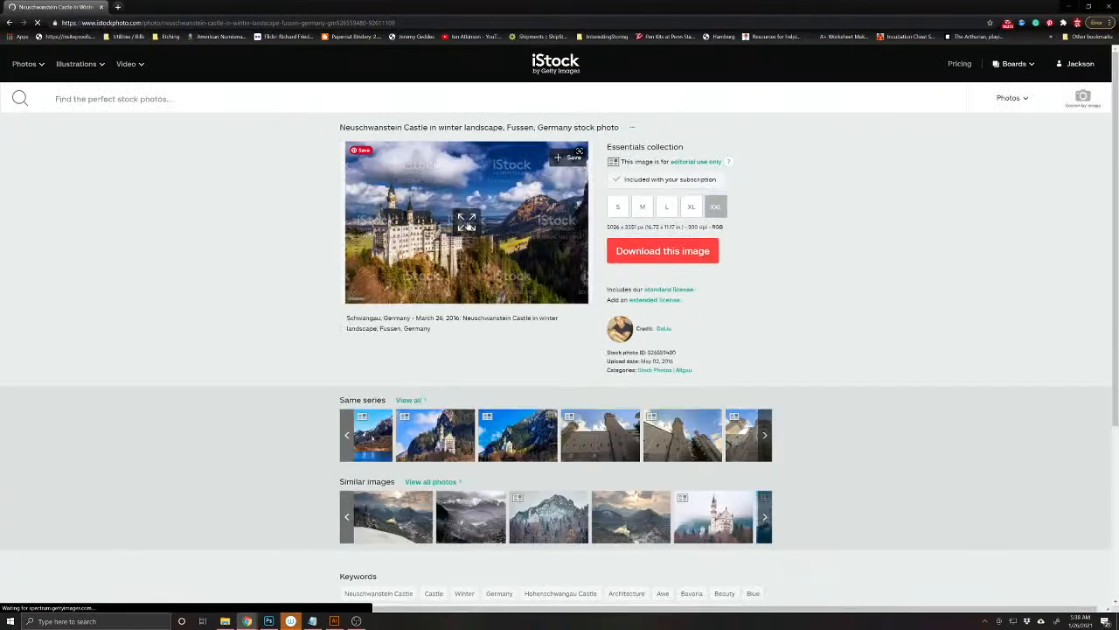
pyautogui.click(467, 223)
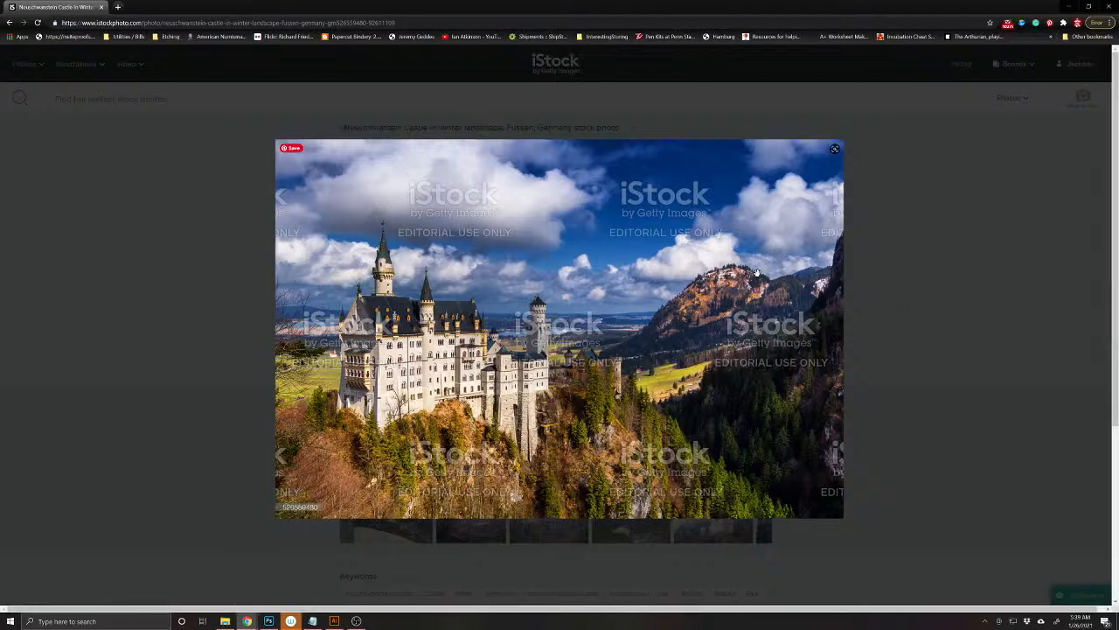
pyautogui.click(864, 311)
pyautogui.click(638, 251)
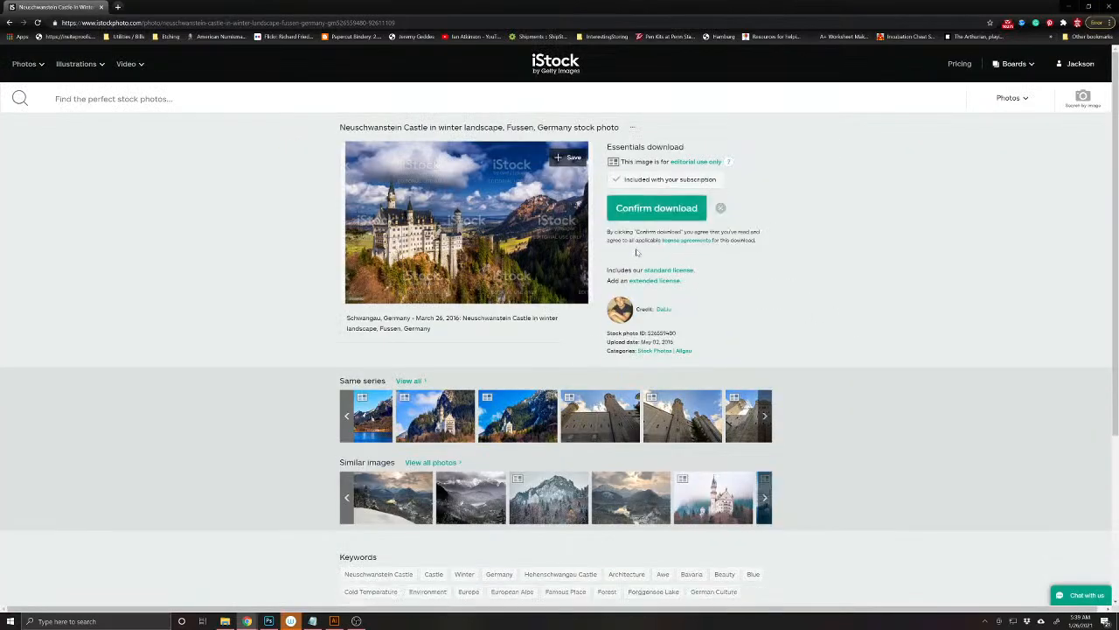
pyautogui.click(652, 213)
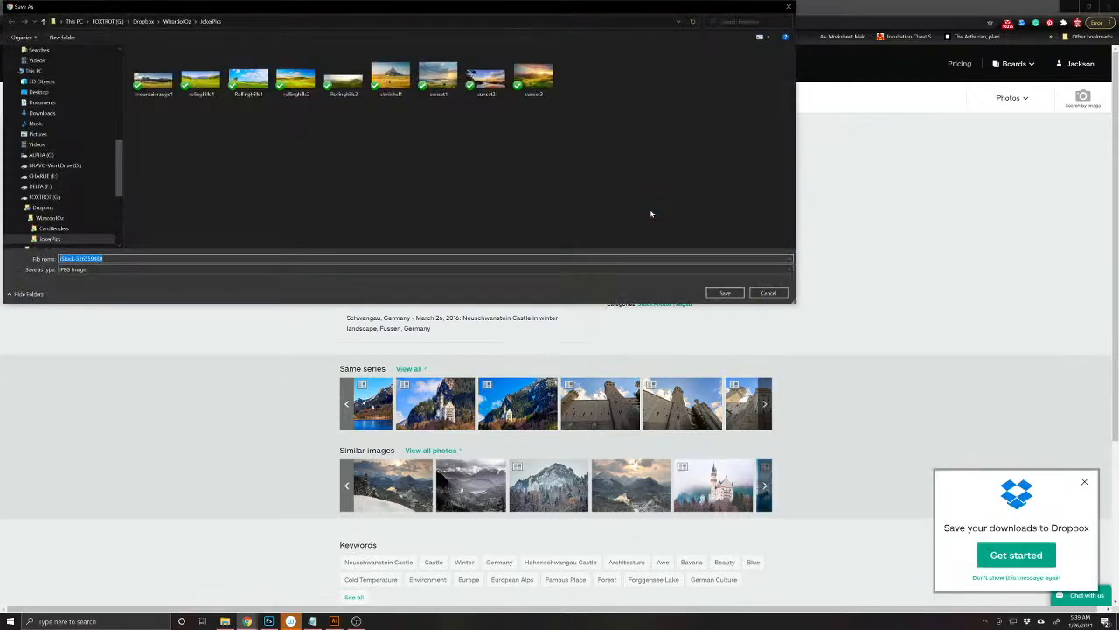
pyautogui.write('ca')
pyautogui.press('Return')
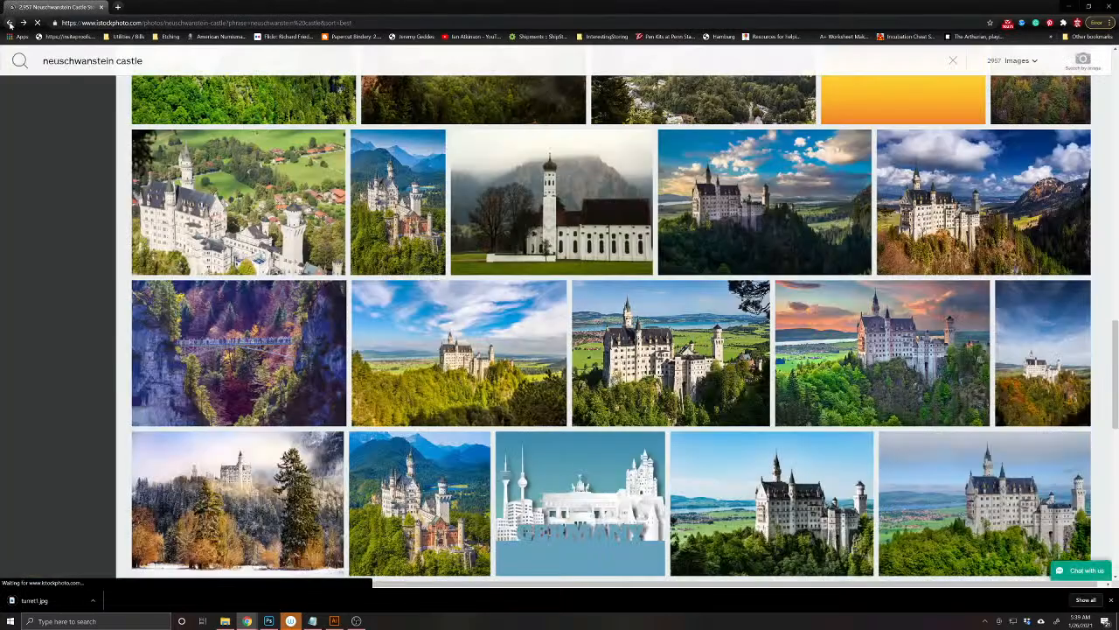
# - Return to the castle results, preview the red-gatehouse castle photo with the mountain lake behind it, and download it as turret2
pyautogui.scroll(3, 707, 394)
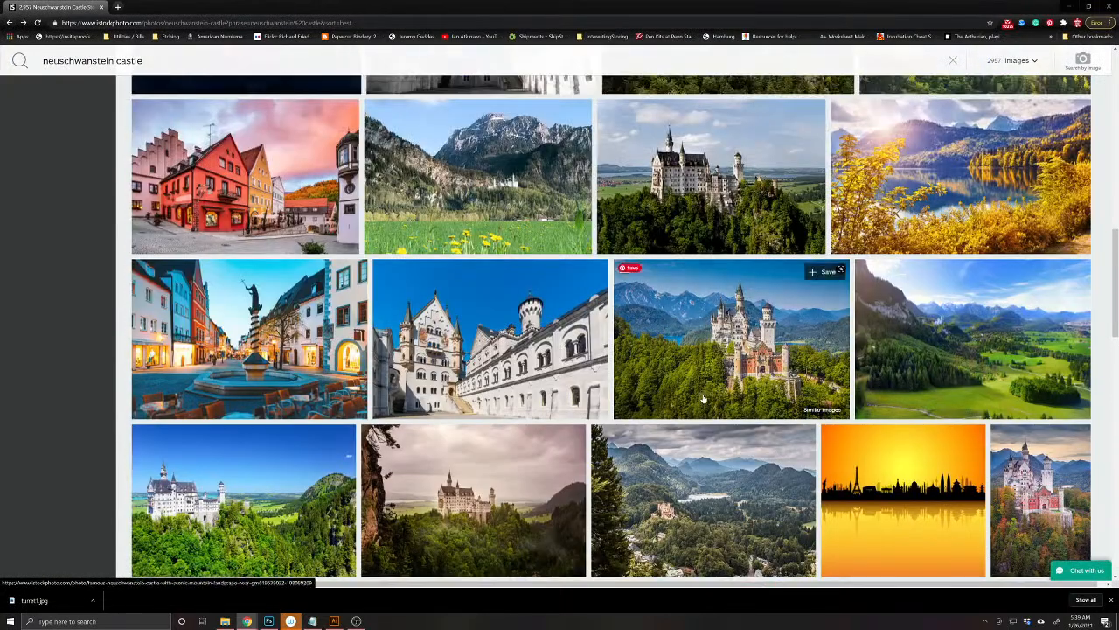
pyautogui.click(771, 341)
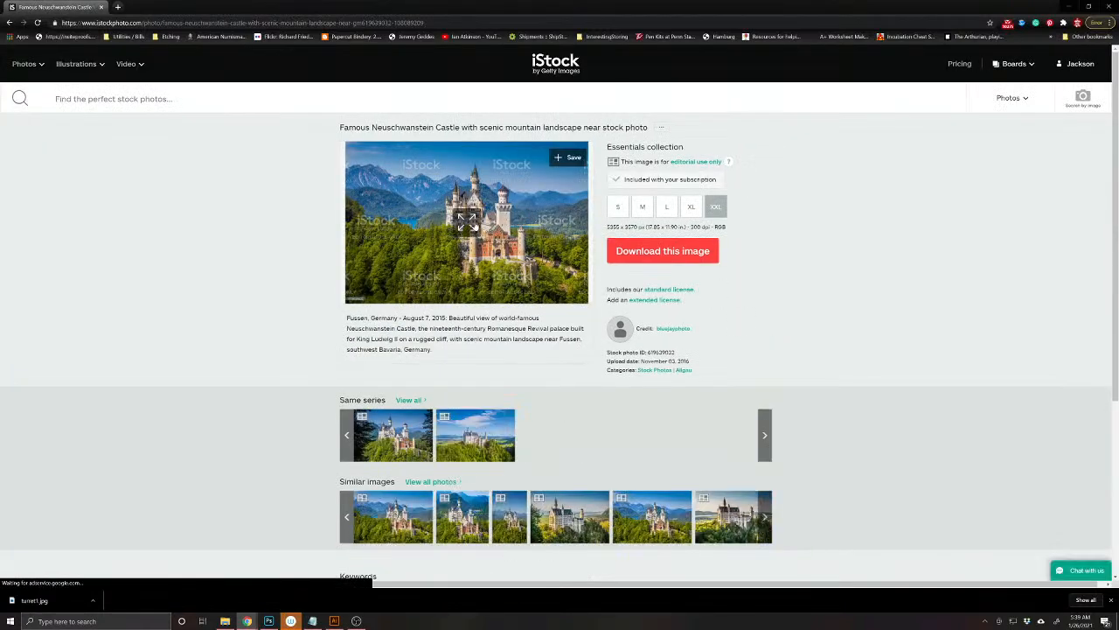
pyautogui.click(537, 243)
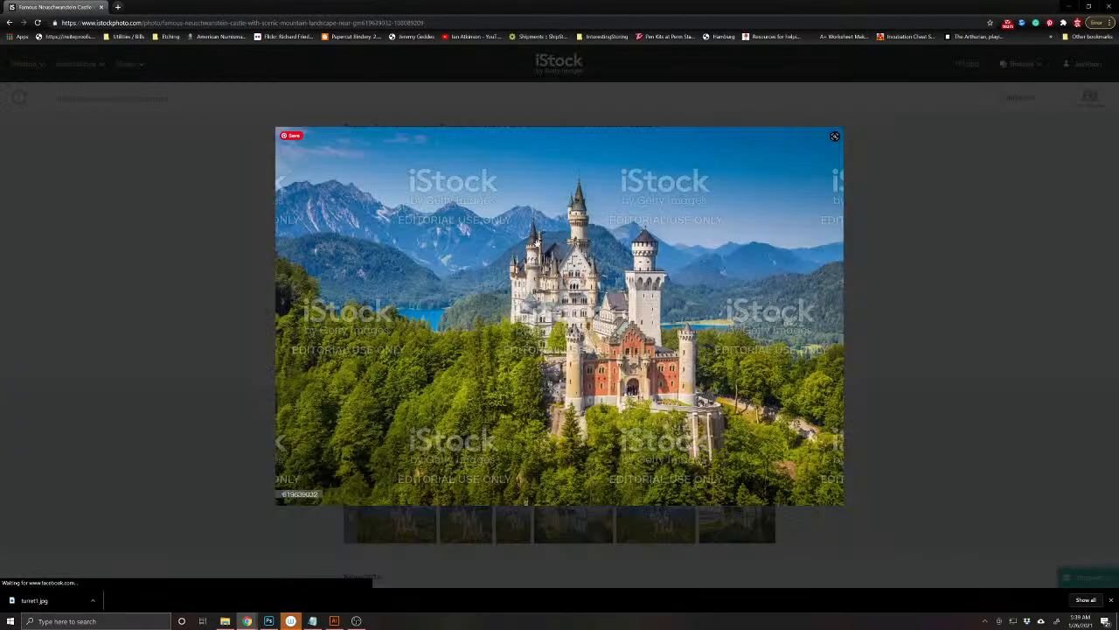
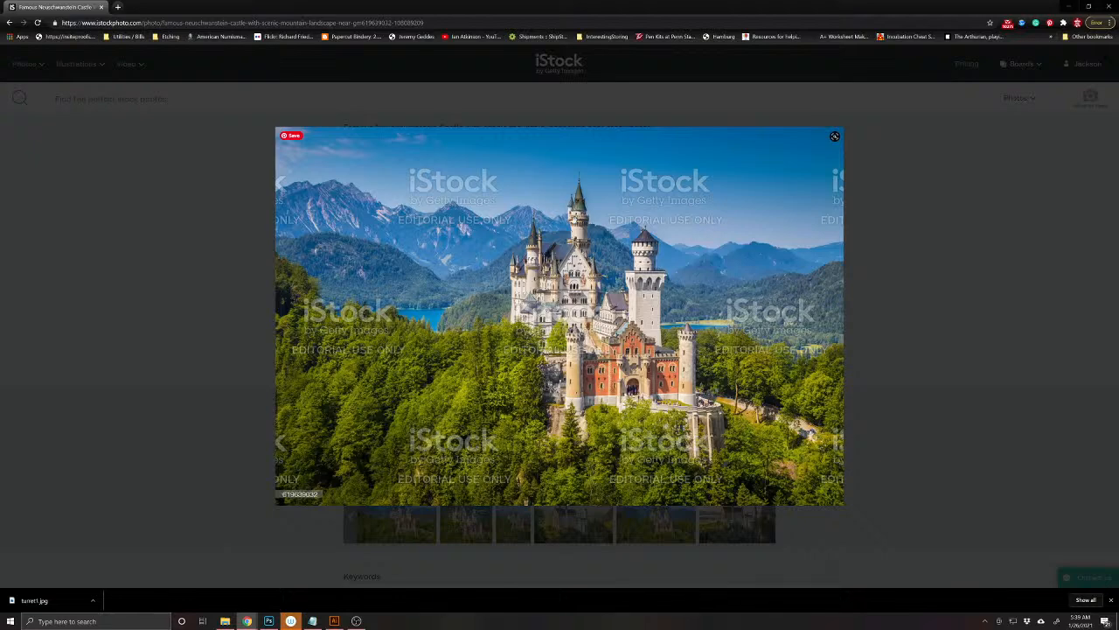
pyautogui.click(937, 200)
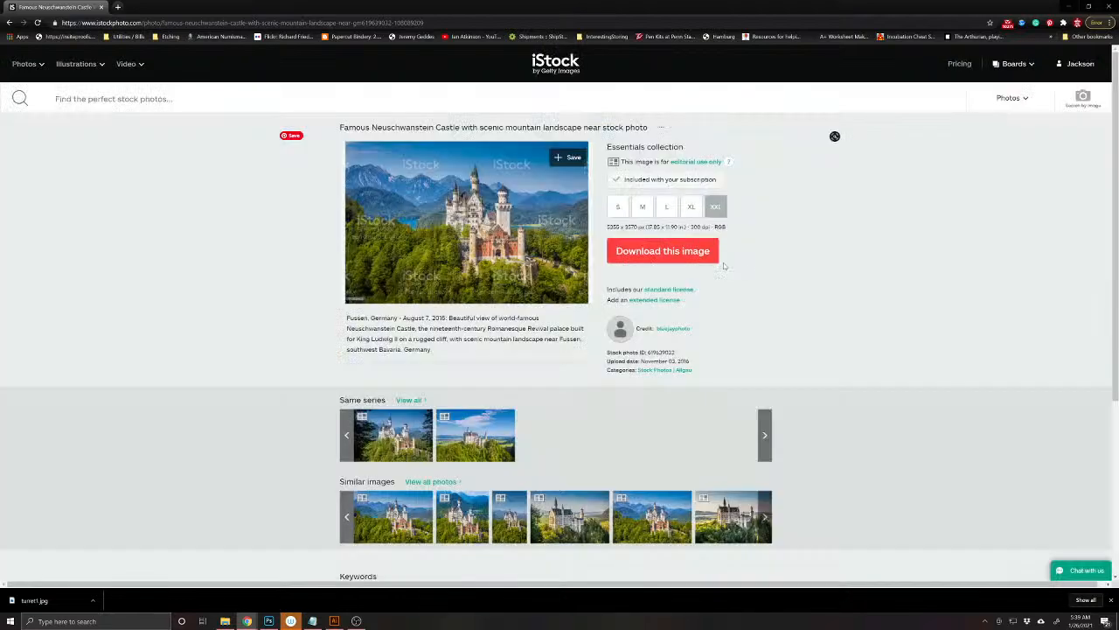
pyautogui.click(662, 251)
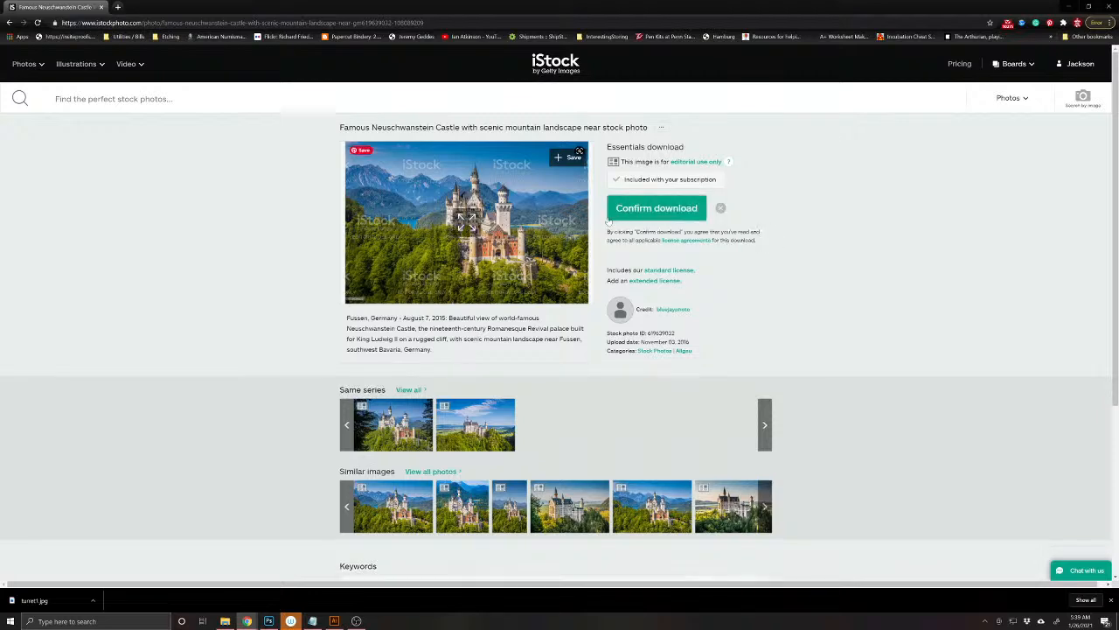
pyautogui.click(640, 213)
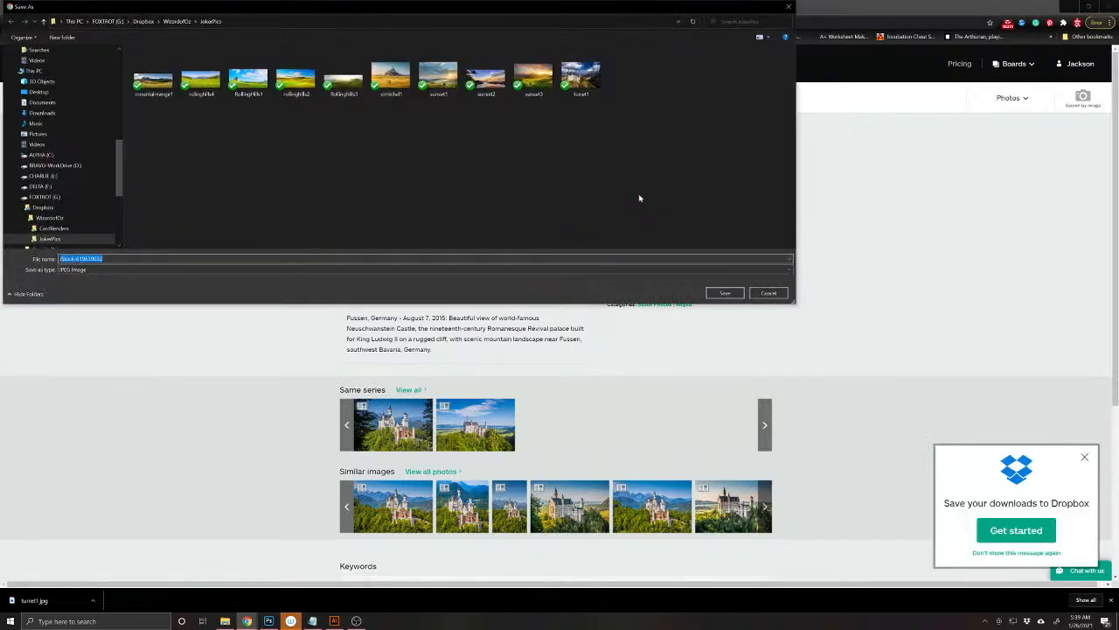
pyautogui.click(584, 85)
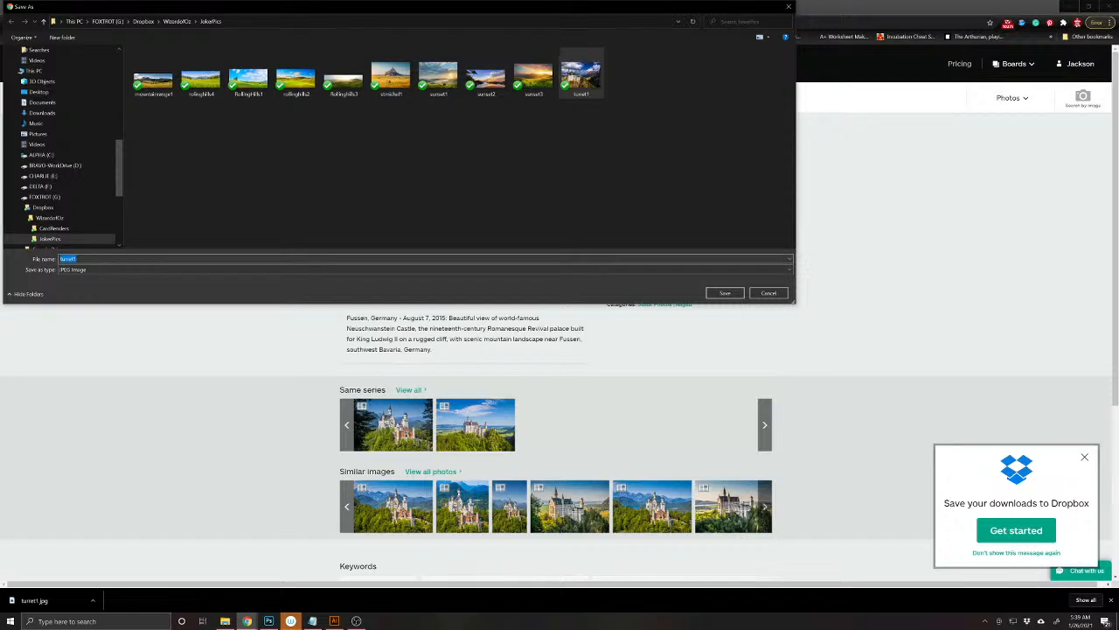
pyautogui.press('BackSpace')
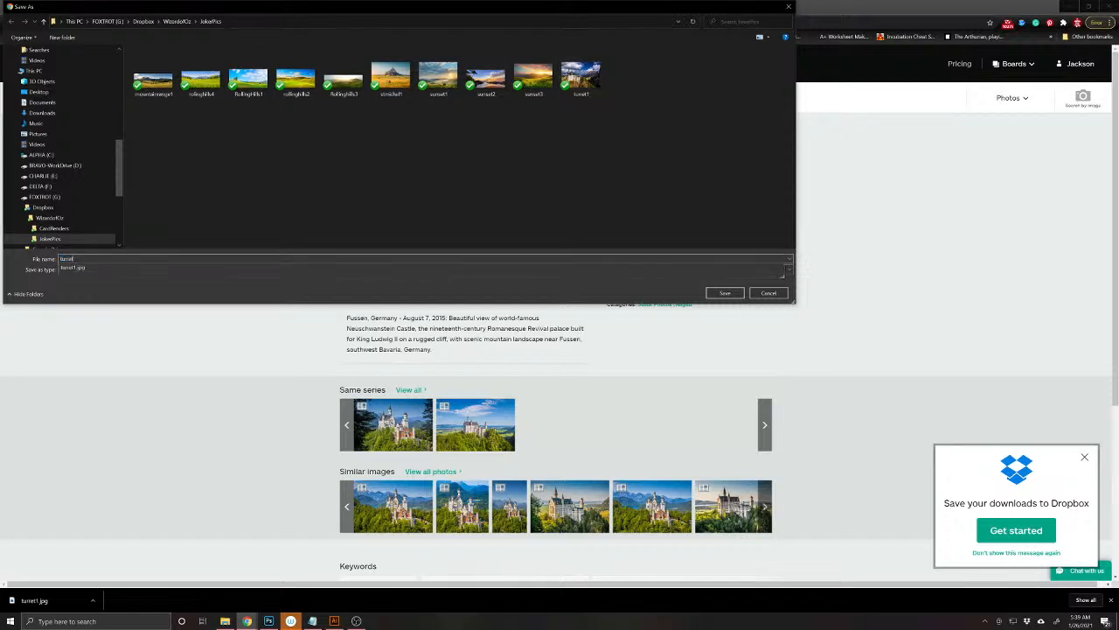
pyautogui.write('2')
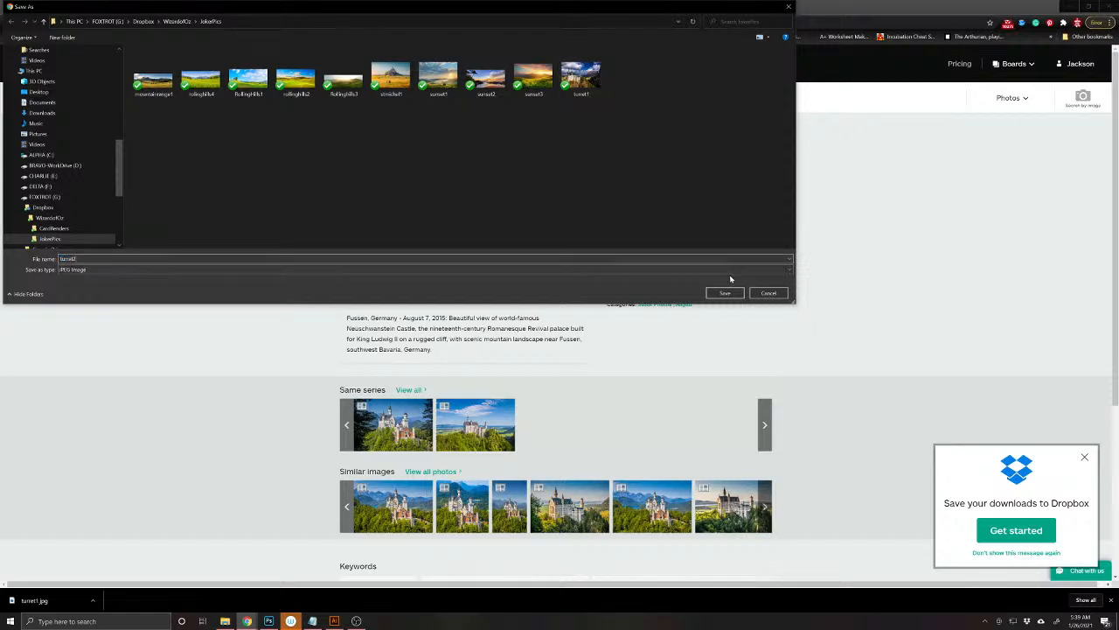
pyautogui.click(729, 293)
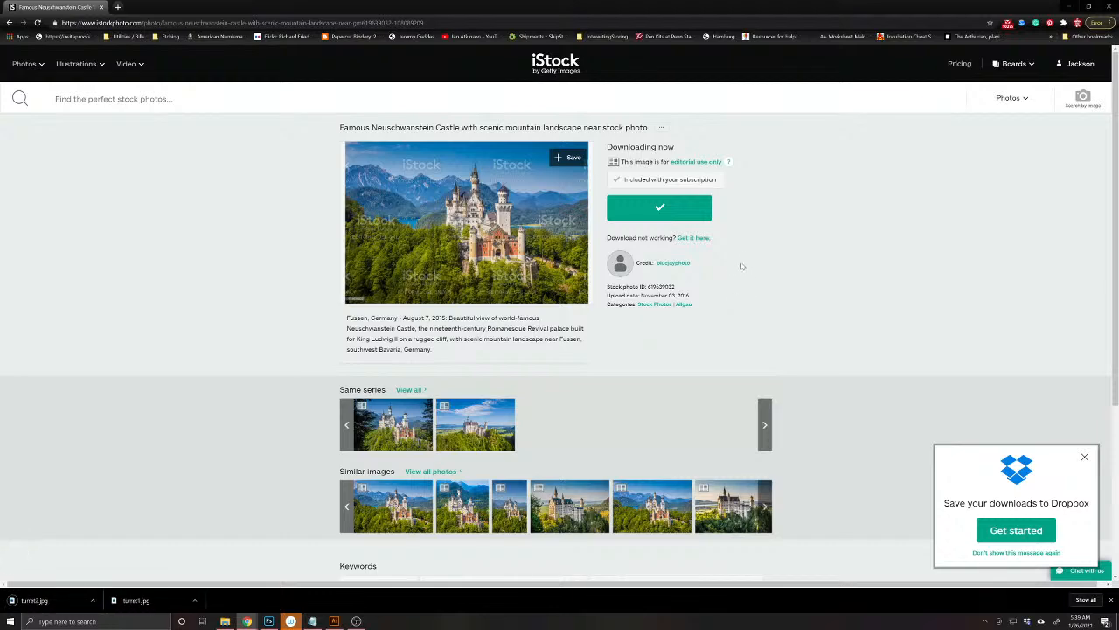
# - Look through the similar images for another view of the castle's towers from the gatehouse side
pyautogui.click(465, 220)
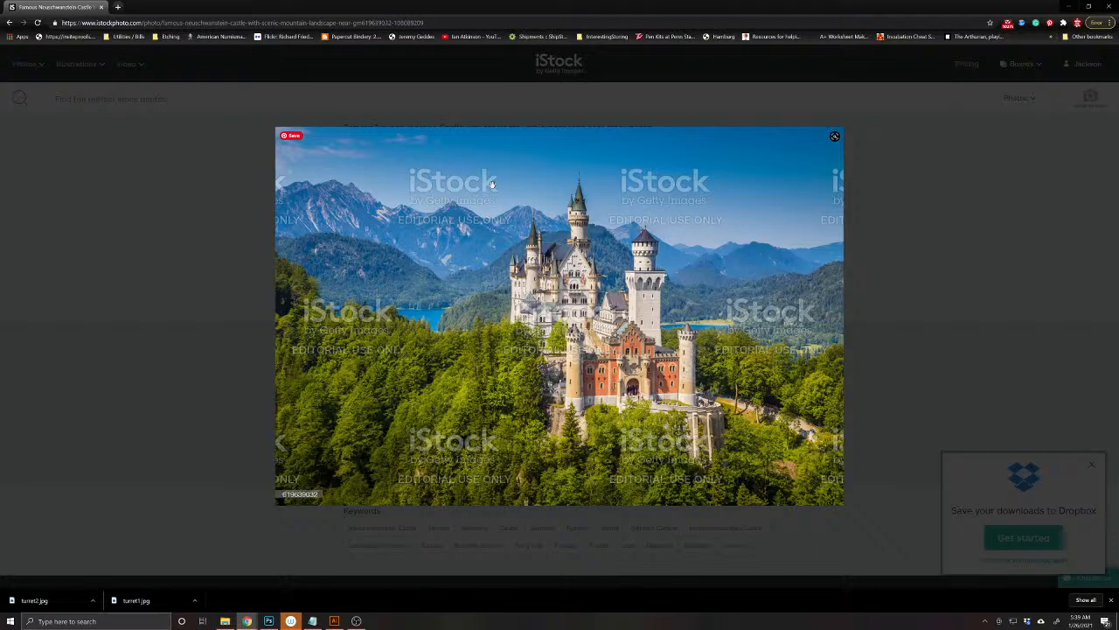
pyautogui.click(17, 46)
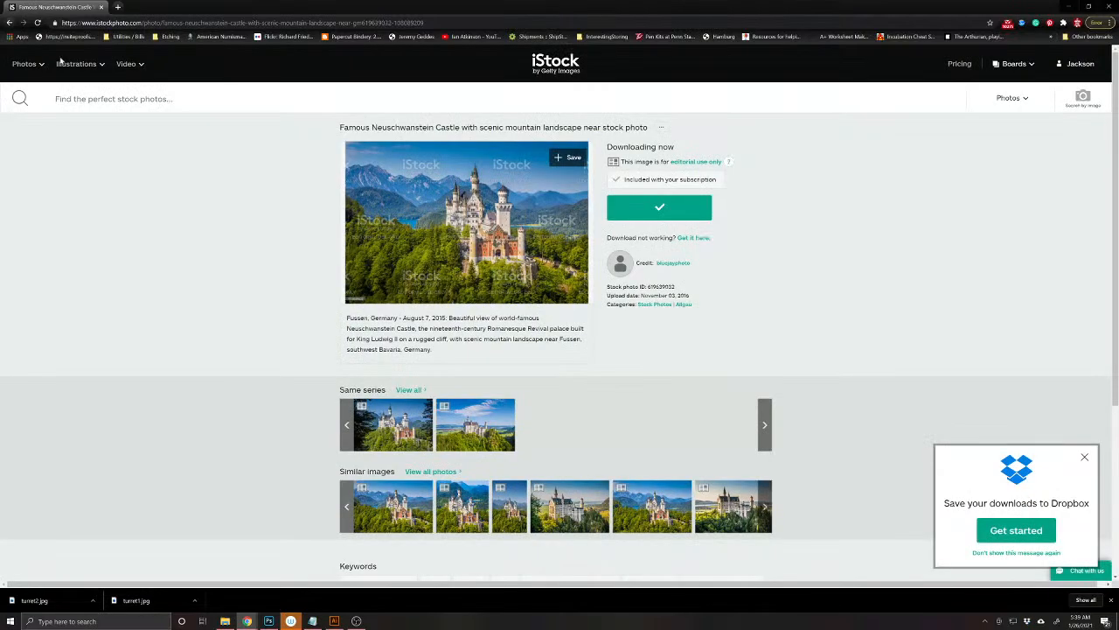
pyautogui.click(765, 506)
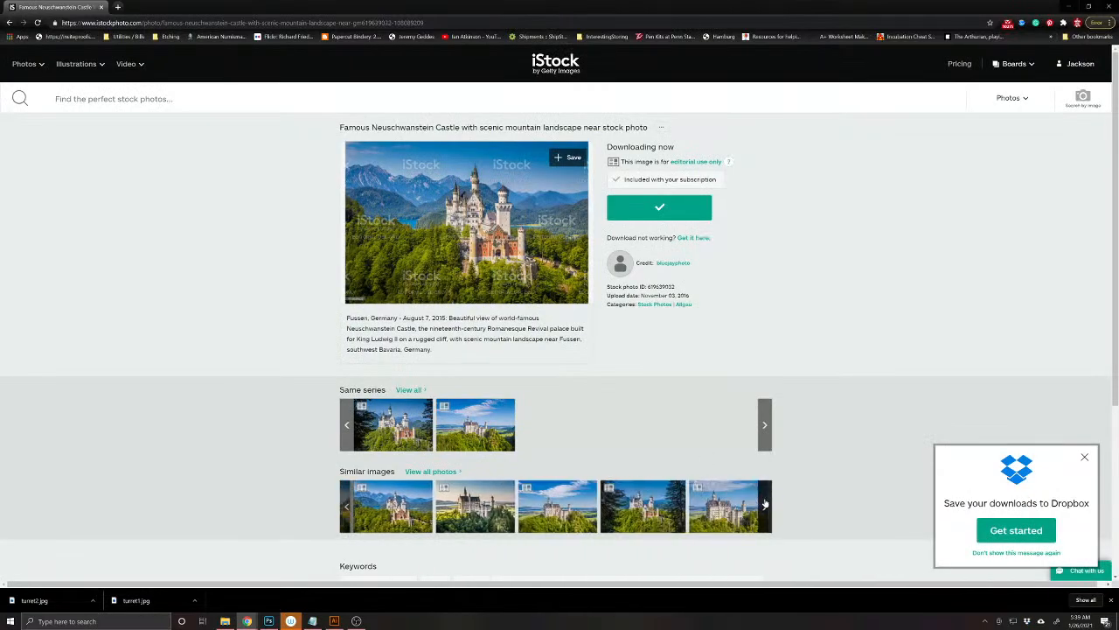
pyautogui.click(641, 512)
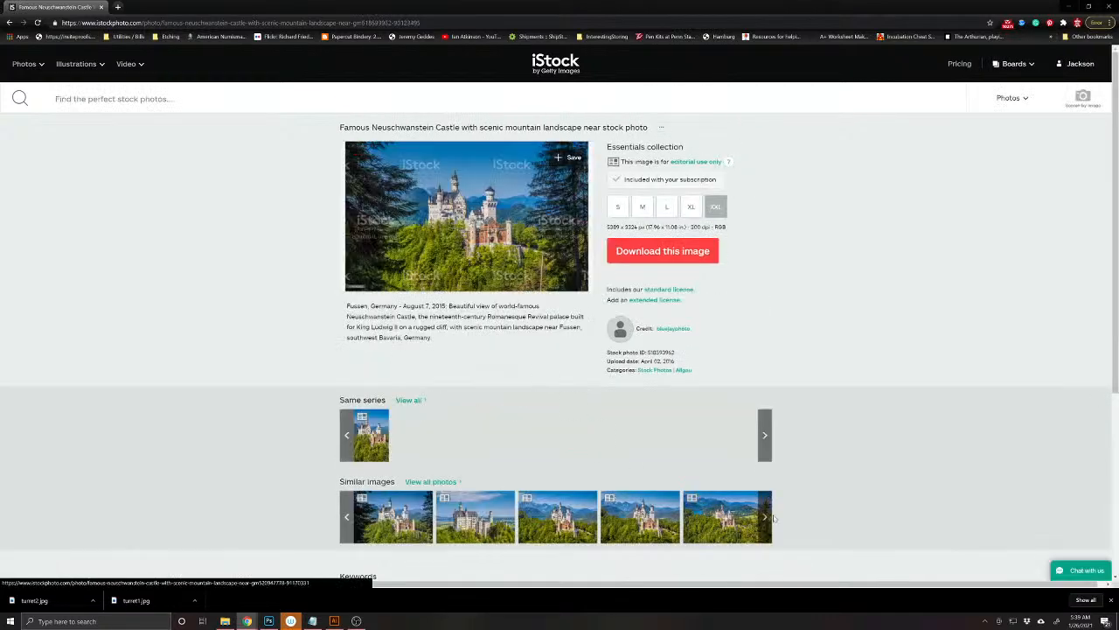
pyautogui.click(765, 517)
pyautogui.click(765, 518)
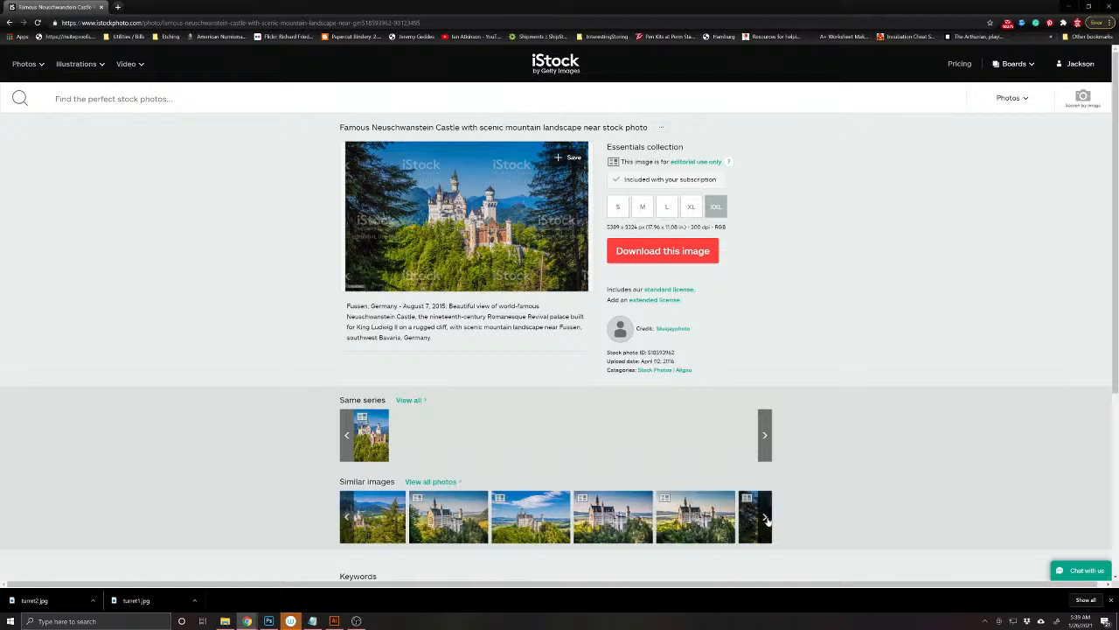
pyautogui.click(765, 517)
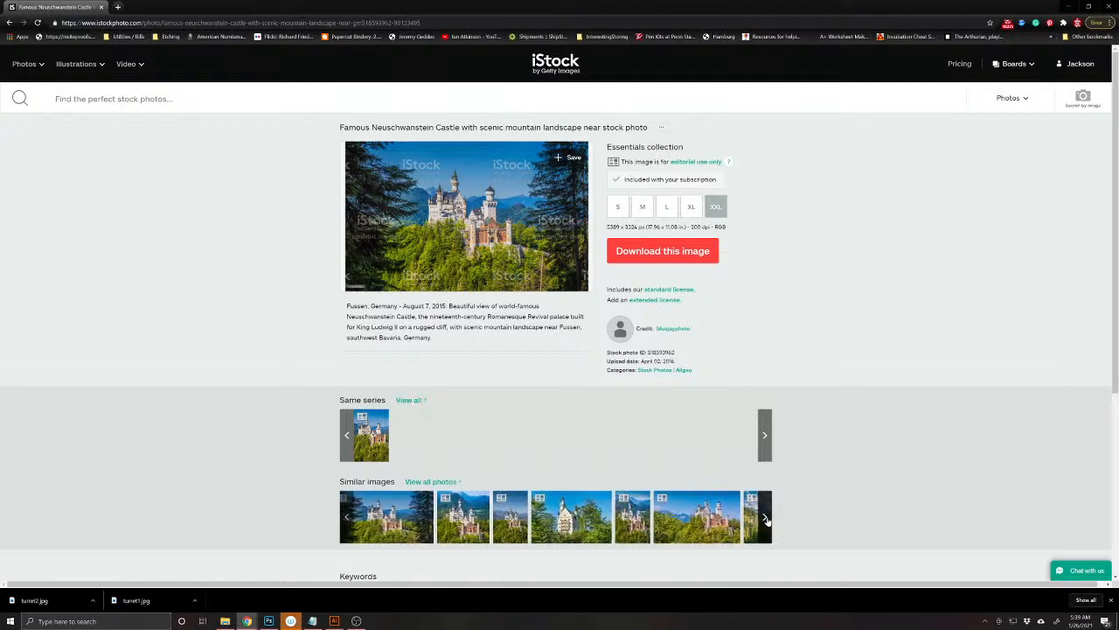
# - Preview the "Neuschwanstein Castle, Bavaria, Germany" photo from the similar images and download it into JokerPics as turret3
pyautogui.click(705, 523)
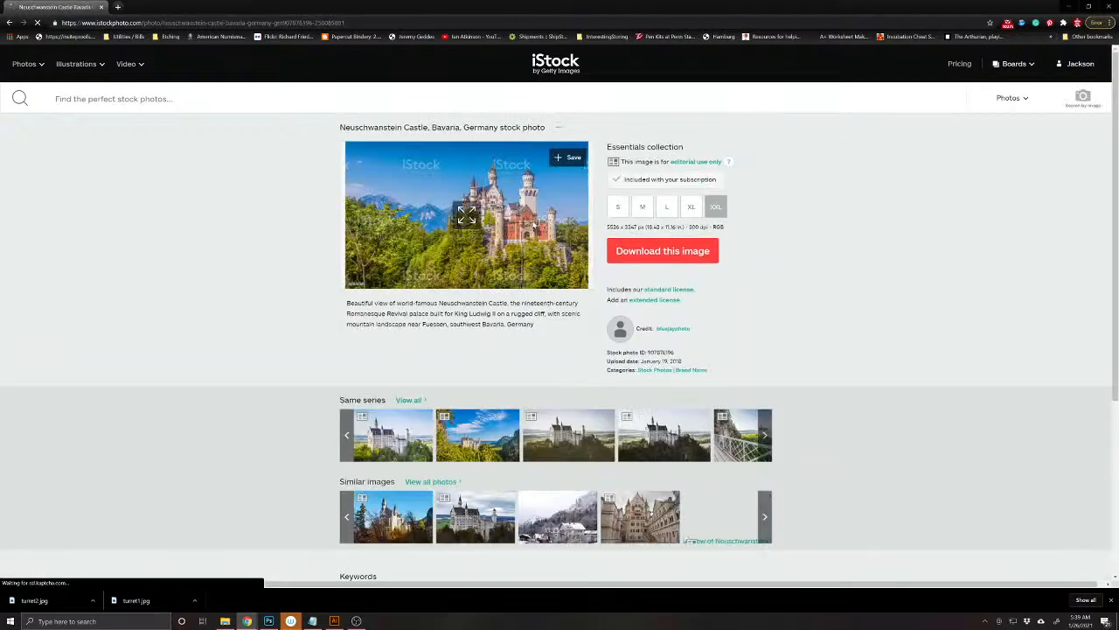
pyautogui.click(466, 214)
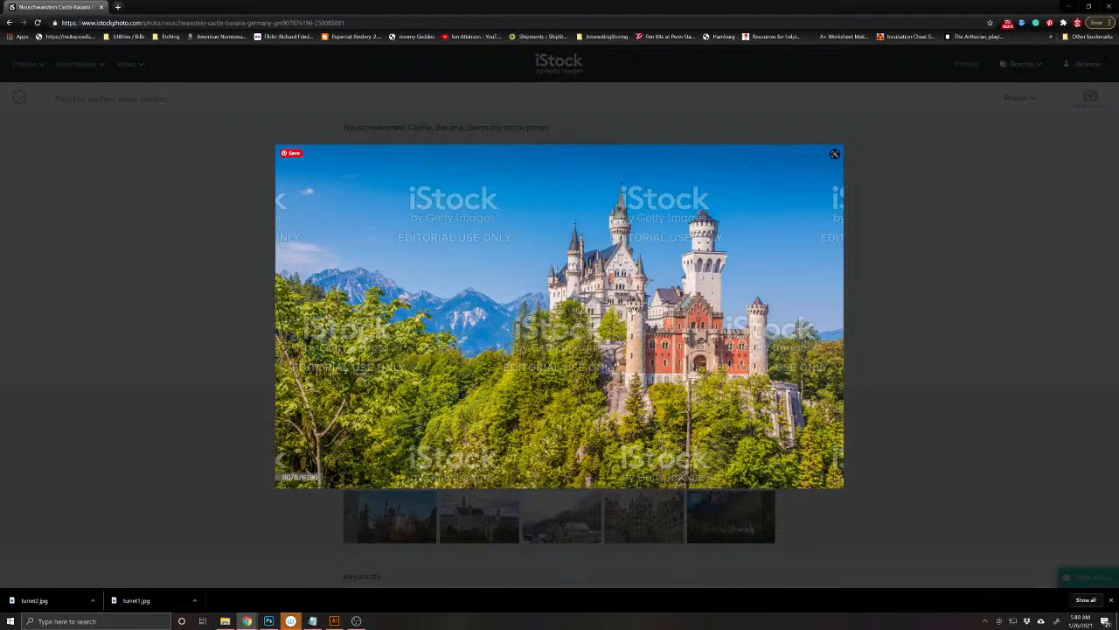
pyautogui.click(881, 326)
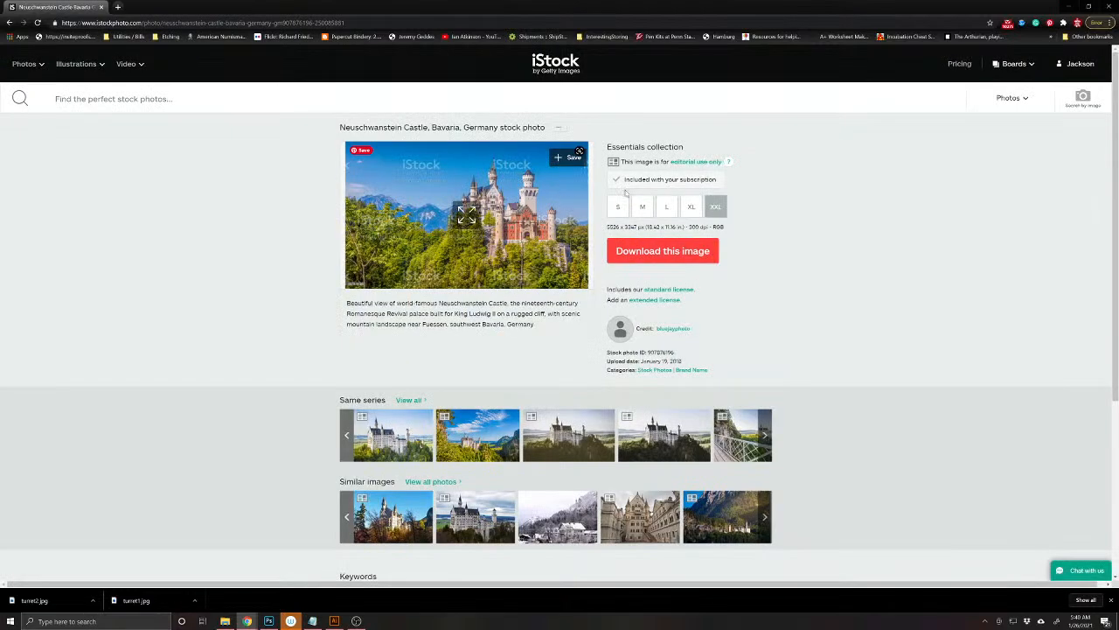
pyautogui.click(680, 251)
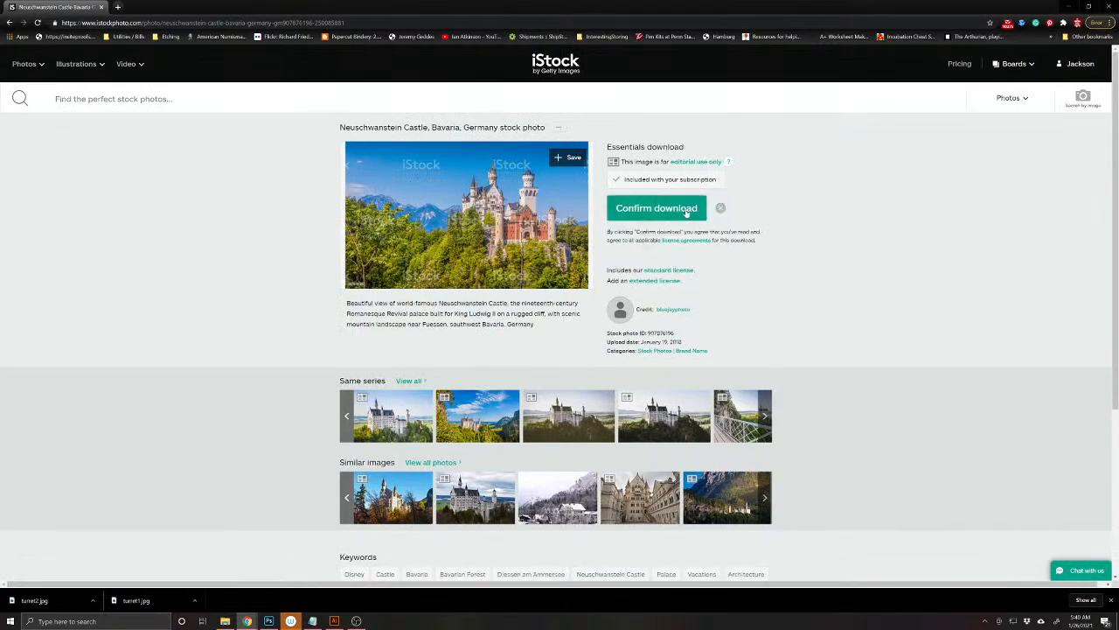
pyautogui.click(683, 210)
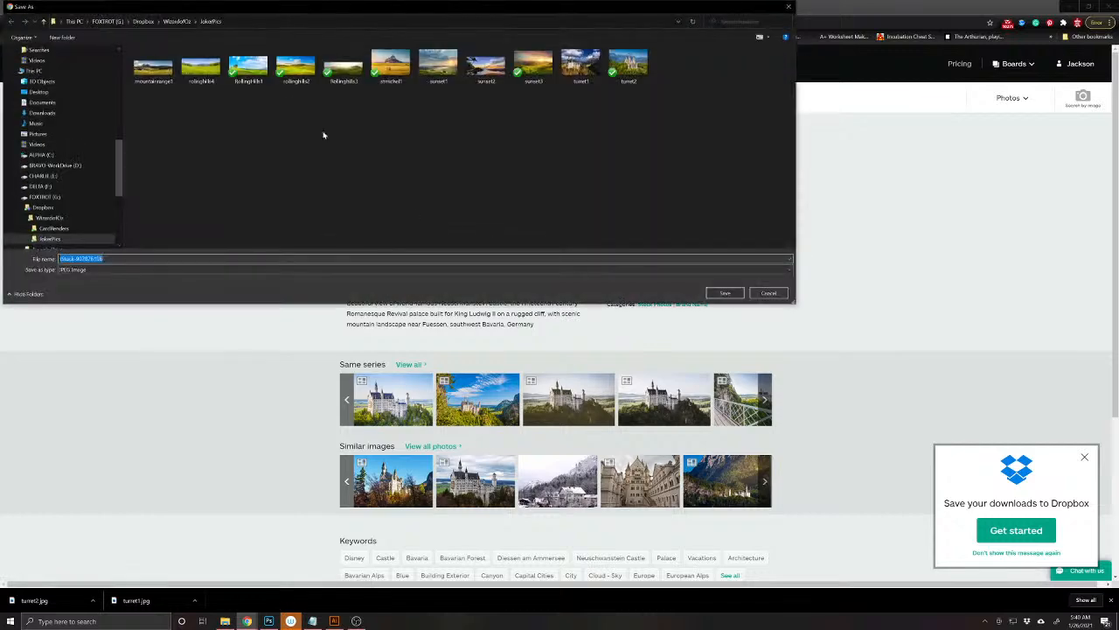
pyautogui.click(629, 64)
pyautogui.click(172, 259)
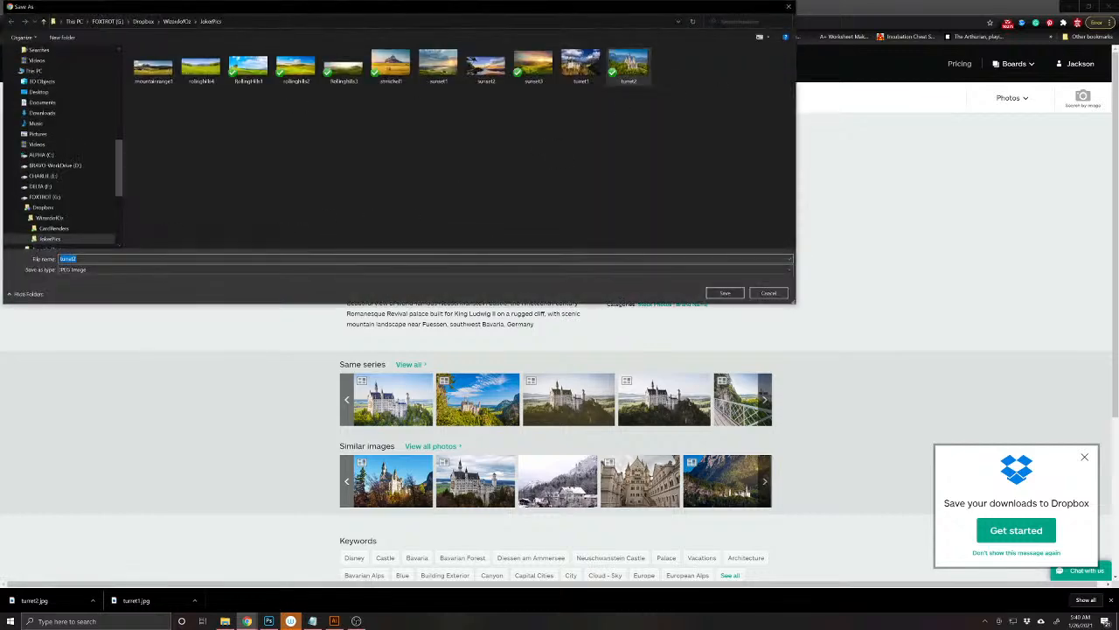
pyautogui.press('Return')
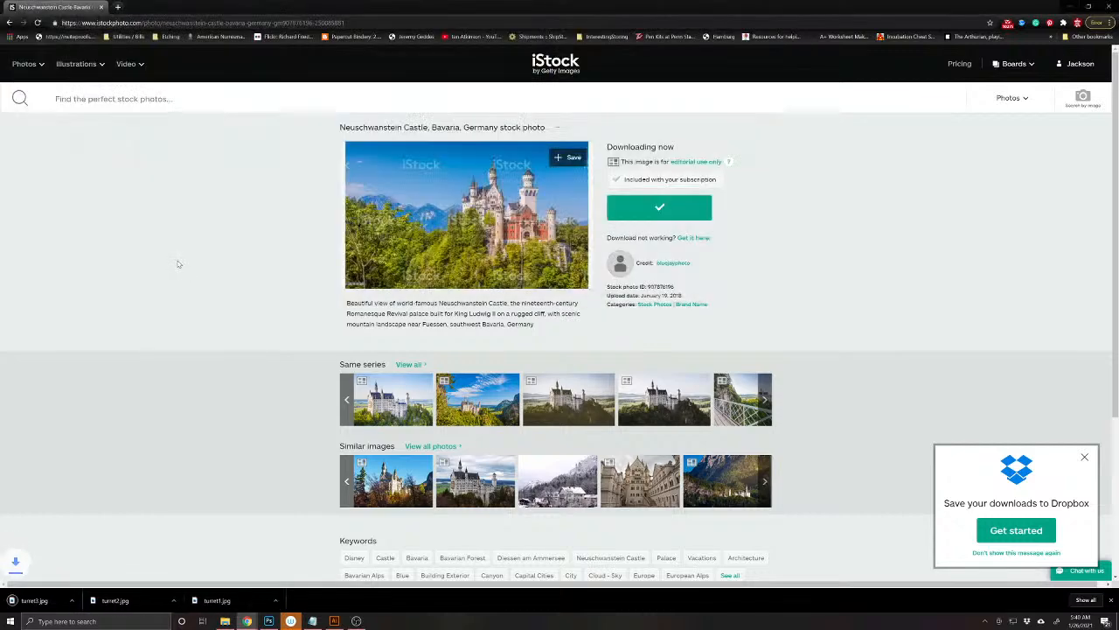
# - Switch to Photoshop, open turret2 and turret3 from the JokerPics folder, and inspect the castle towers in turret3 up close
pyautogui.click(1067, 8)
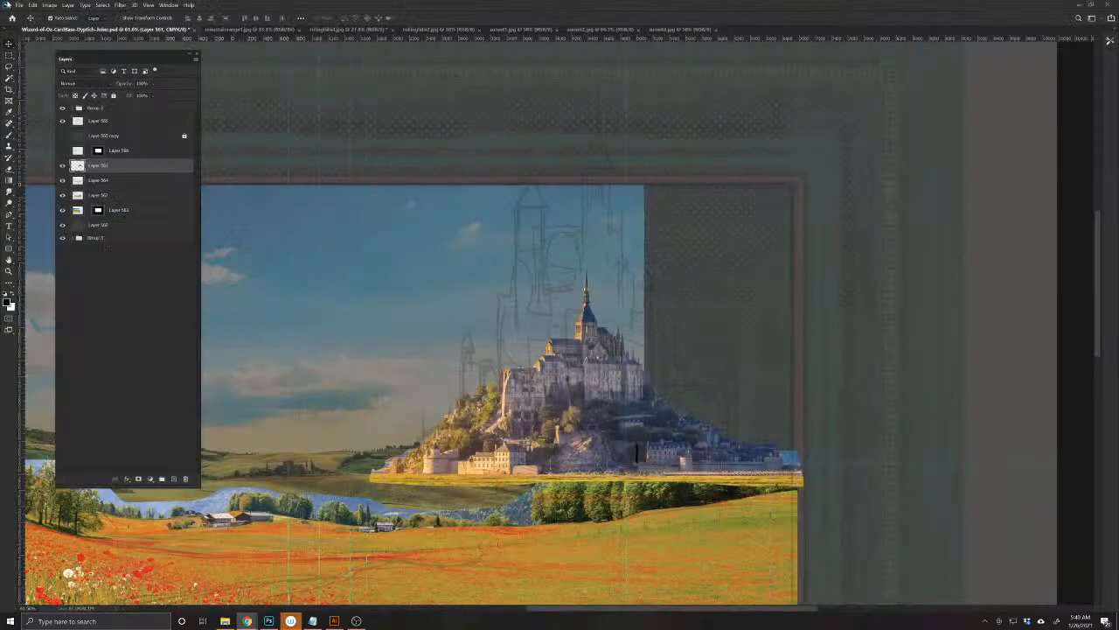
pyautogui.click(18, 5)
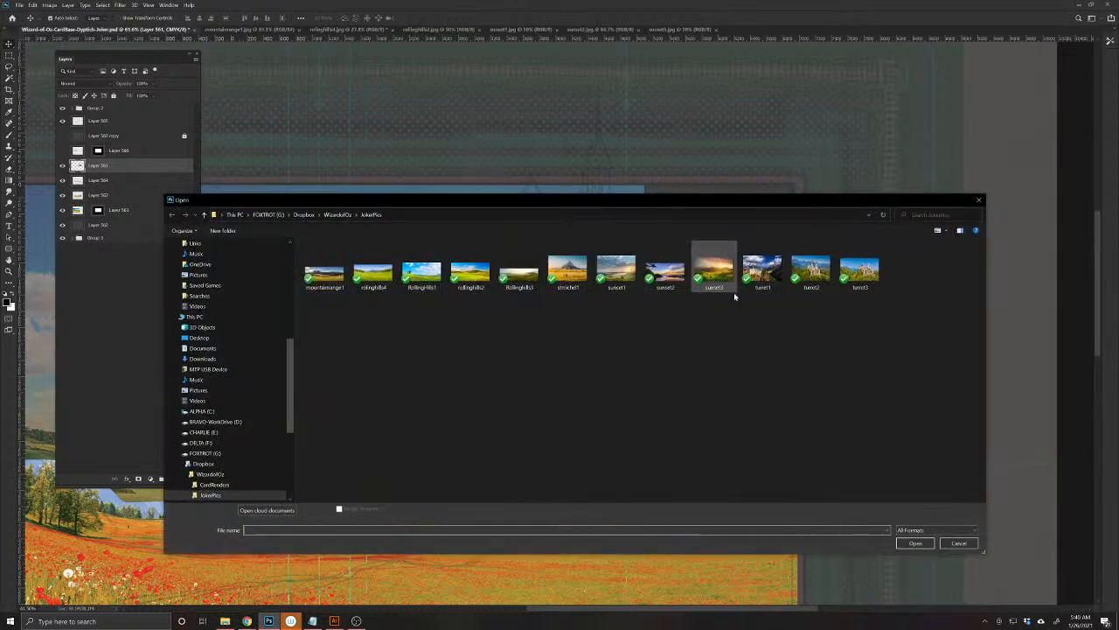
pyautogui.click(762, 259)
pyautogui.keyDown('shift'); pyautogui.click(860, 259); pyautogui.keyUp('shift')
pyautogui.click(813, 262)
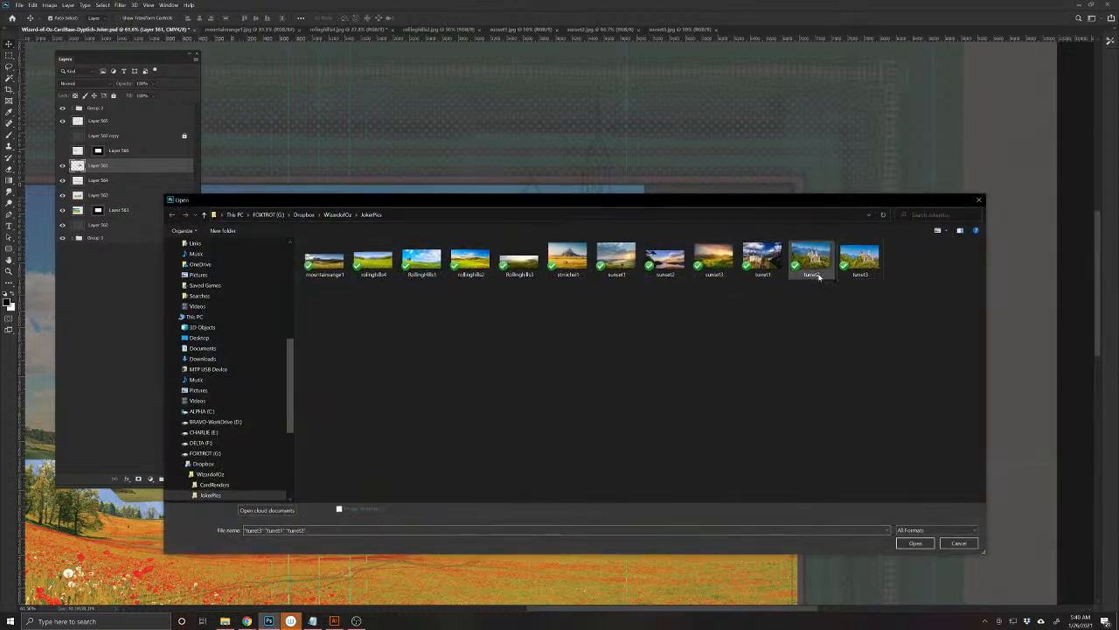
pyautogui.keyDown('ctrl'); pyautogui.click(853, 271); pyautogui.keyUp('ctrl')
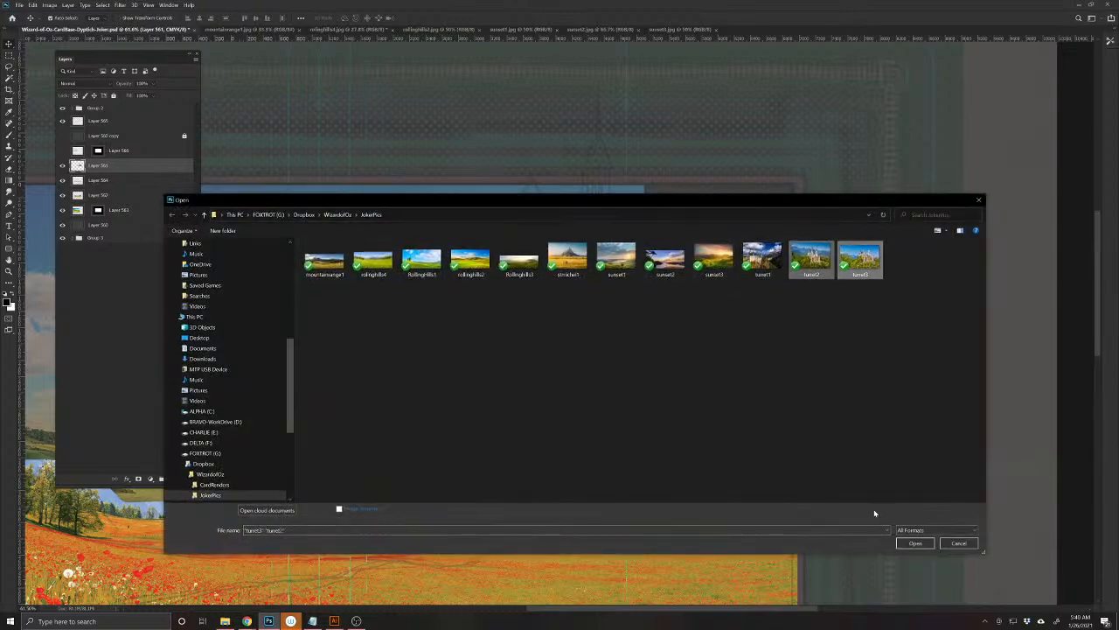
pyautogui.click(909, 542)
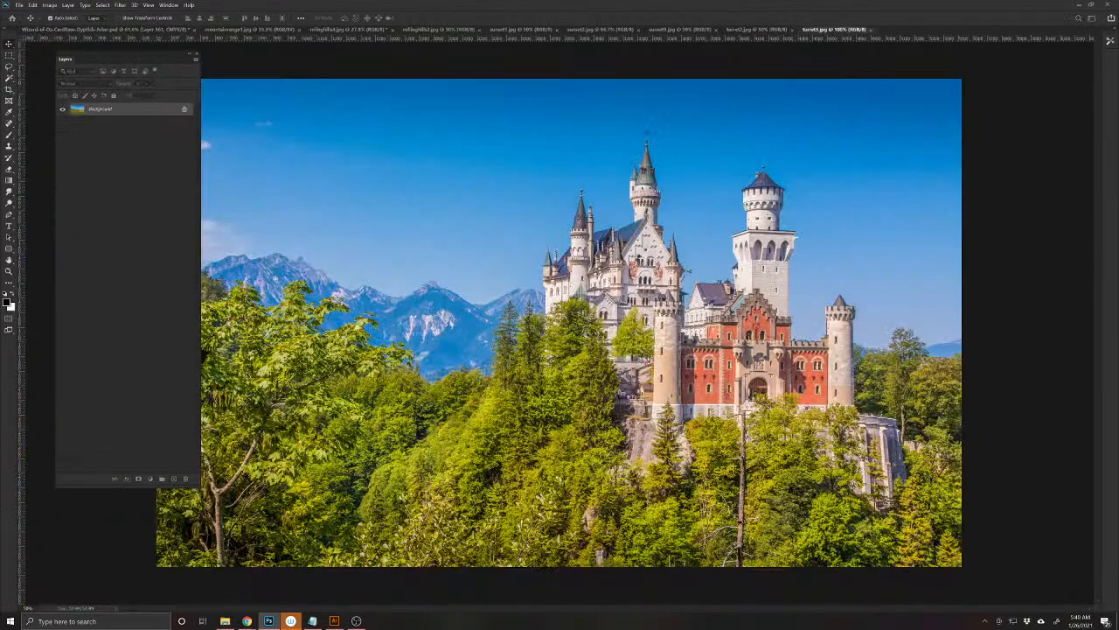
pyautogui.moveTo(636, 259); pyautogui.dragTo(684, 294)
pyautogui.moveTo(579, 239); pyautogui.dragTo(664, 339)
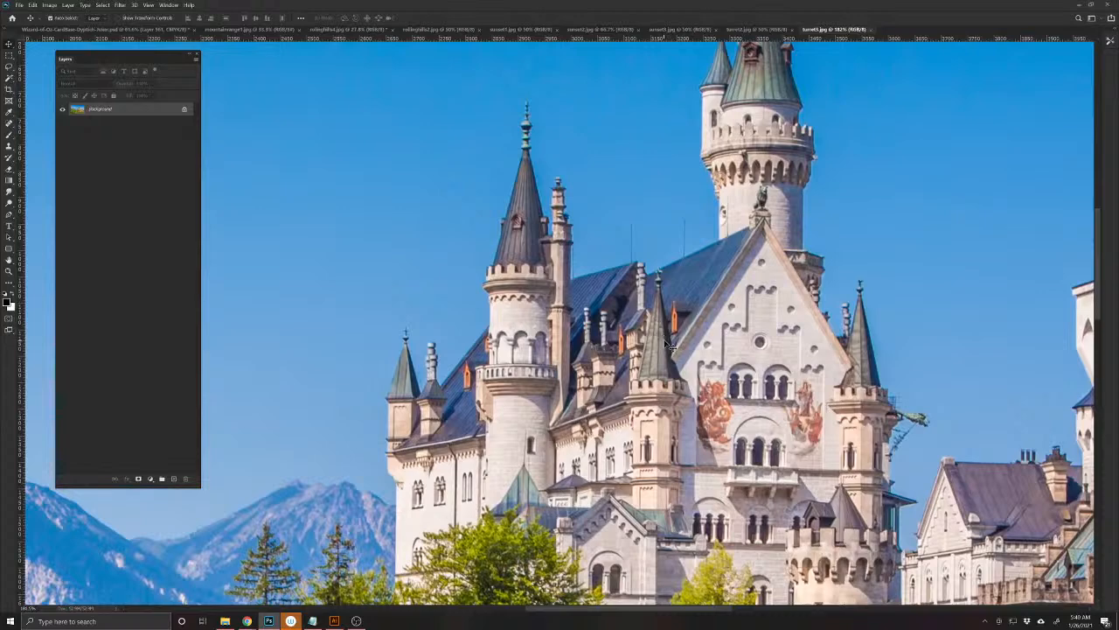
# - Lasso the tall round tower with the dark spire and adjoining chimney in turret3, and copy it above the card-base landscape's frame
pyautogui.press('l')
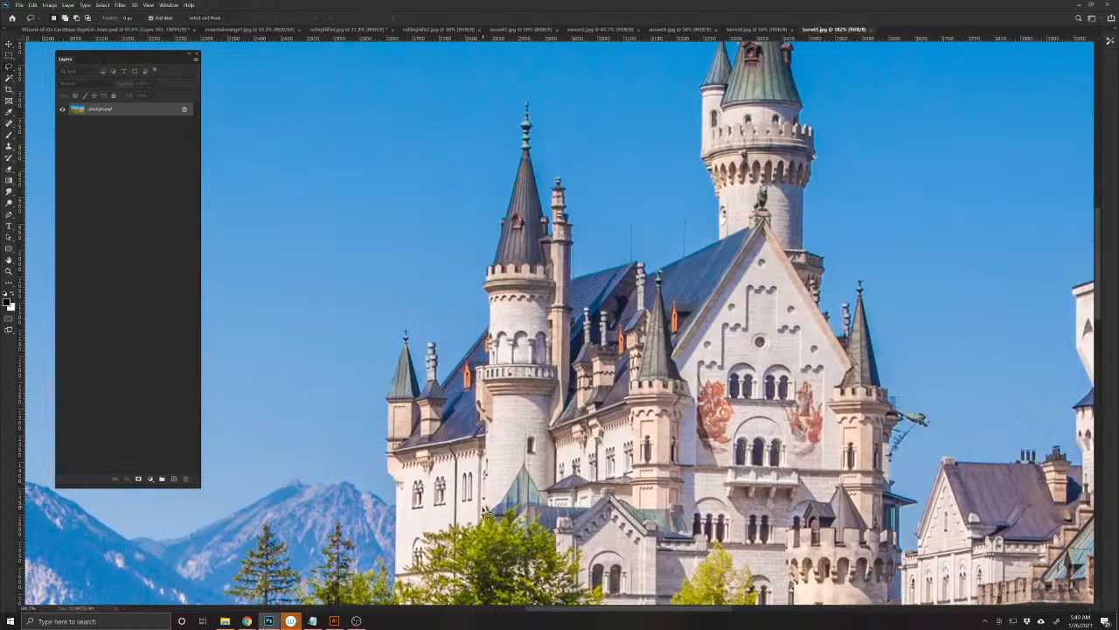
pyautogui.moveTo(476, 386)
pyautogui.mouseDown()
pyautogui.moveTo(481, 287)
pyautogui.moveTo(531, 107)
pyautogui.moveTo(548, 203)
pyautogui.moveTo(552, 181)
pyautogui.moveTo(569, 178)
pyautogui.moveTo(578, 236)
pyautogui.moveTo(563, 428)
pyautogui.mouseUp()
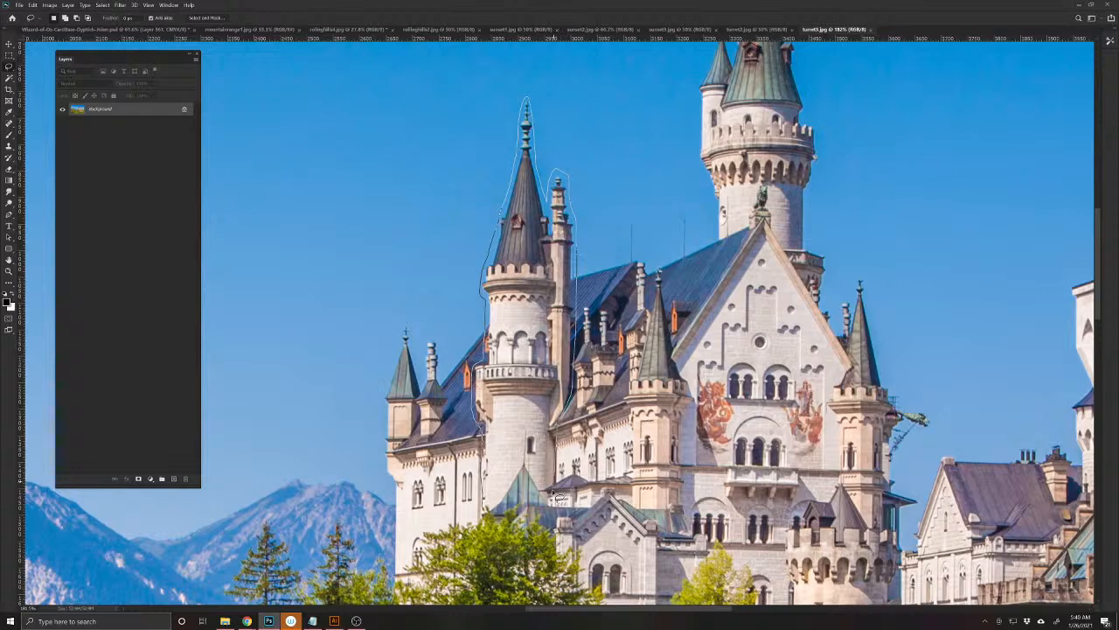
pyautogui.moveTo(486, 514); pyautogui.dragTo(485, 512)
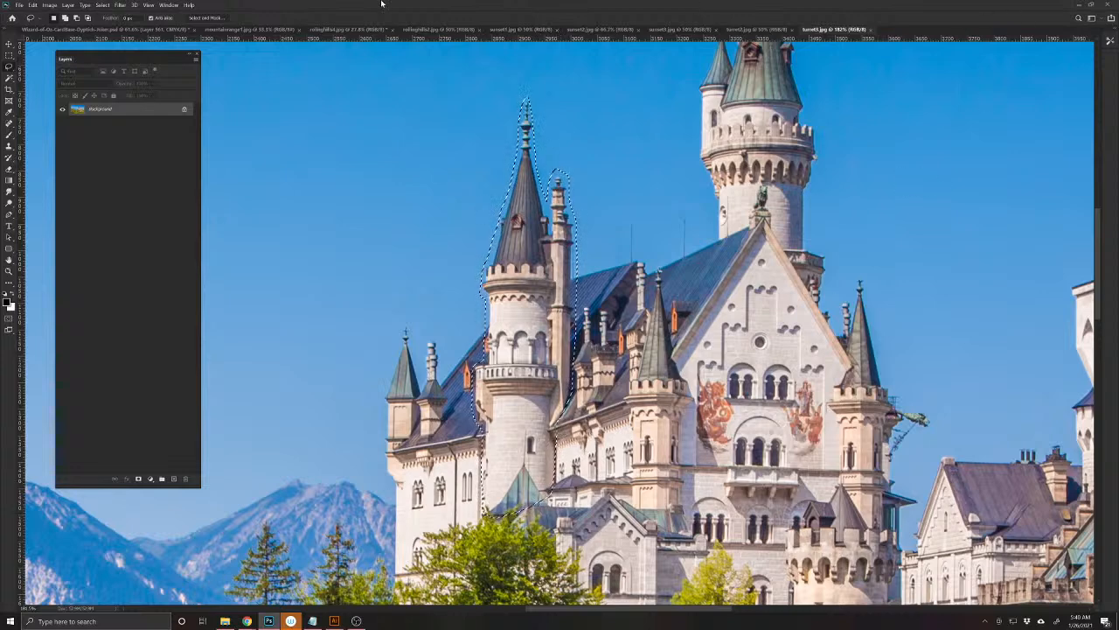
pyautogui.hotkey('ctrl', 'Tab')
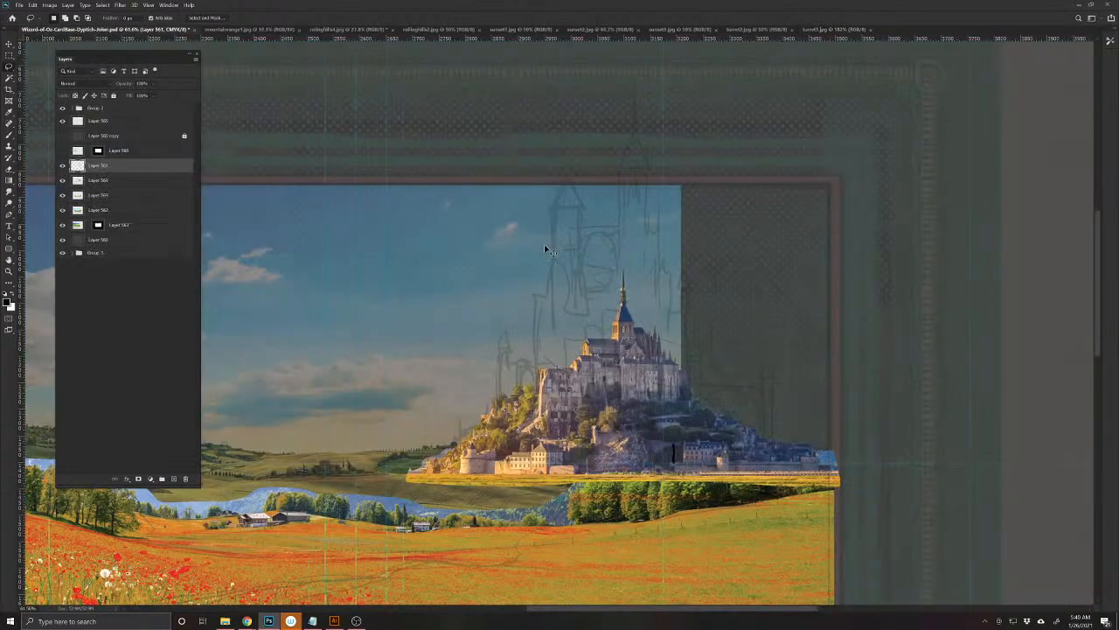
pyautogui.press('v')
pyautogui.hotkey('ctrl', 'v')
pyautogui.moveTo(559, 323); pyautogui.dragTo(456, 182)
# - Copy the small pointed corner turret and its chimney from turret3 into the card base, placing them left of the spired tower piece
pyautogui.click(822, 29)
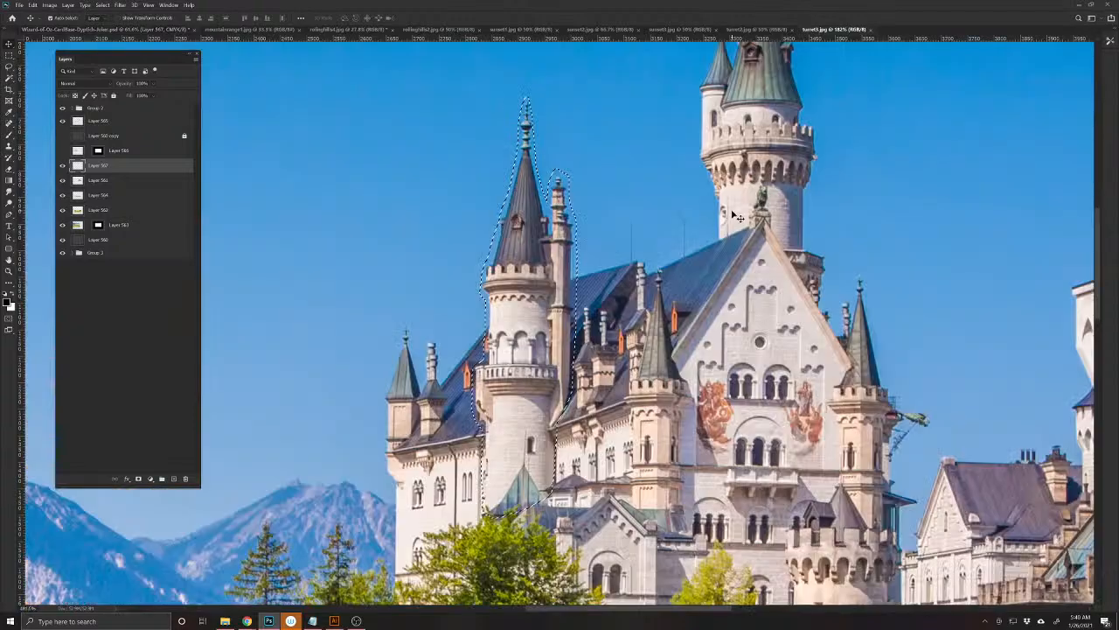
pyautogui.moveTo(669, 400); pyautogui.dragTo(629, 321)
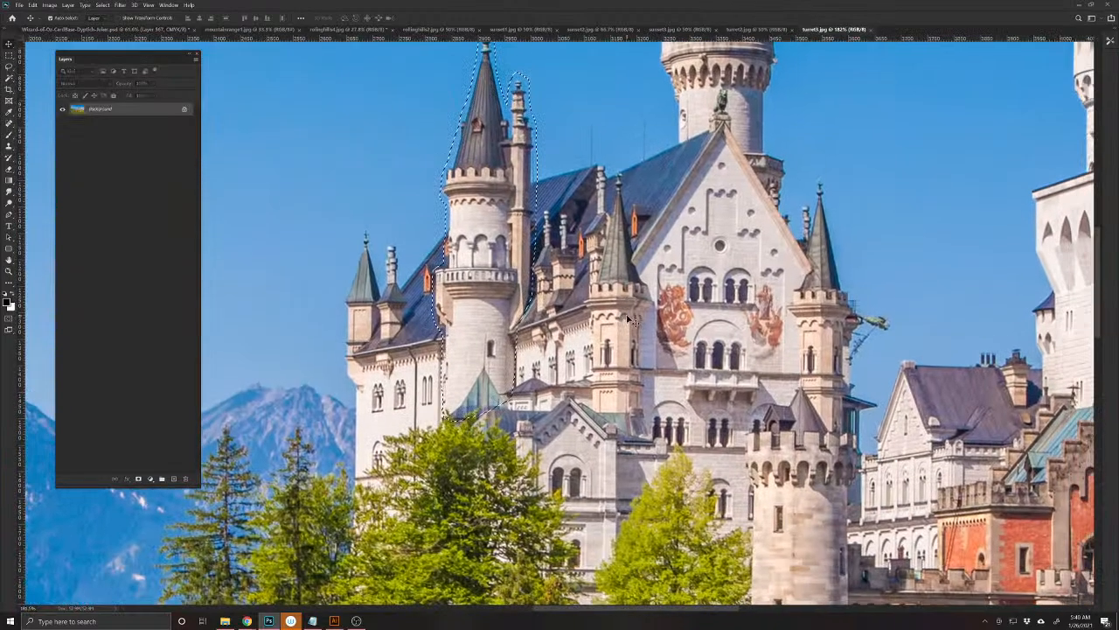
pyautogui.press('l')
pyautogui.moveTo(358, 390)
pyautogui.mouseDown()
pyautogui.moveTo(359, 243)
pyautogui.moveTo(373, 243)
pyautogui.moveTo(383, 289)
pyautogui.moveTo(394, 243)
pyautogui.moveTo(401, 343)
pyautogui.mouseUp()
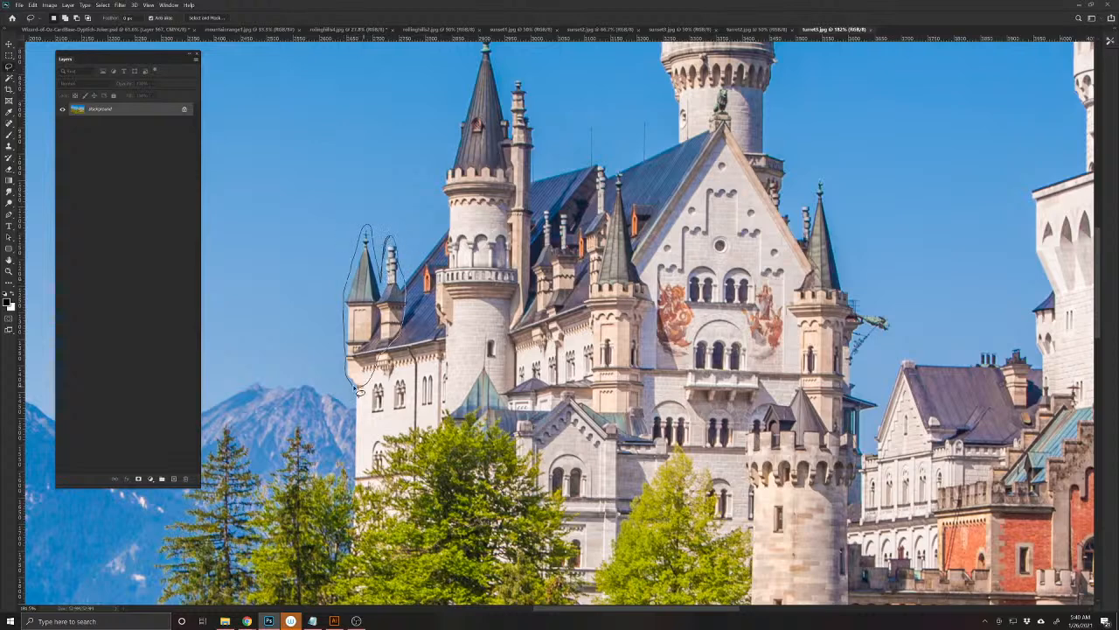
pyautogui.moveTo(358, 391); pyautogui.dragTo(357, 390)
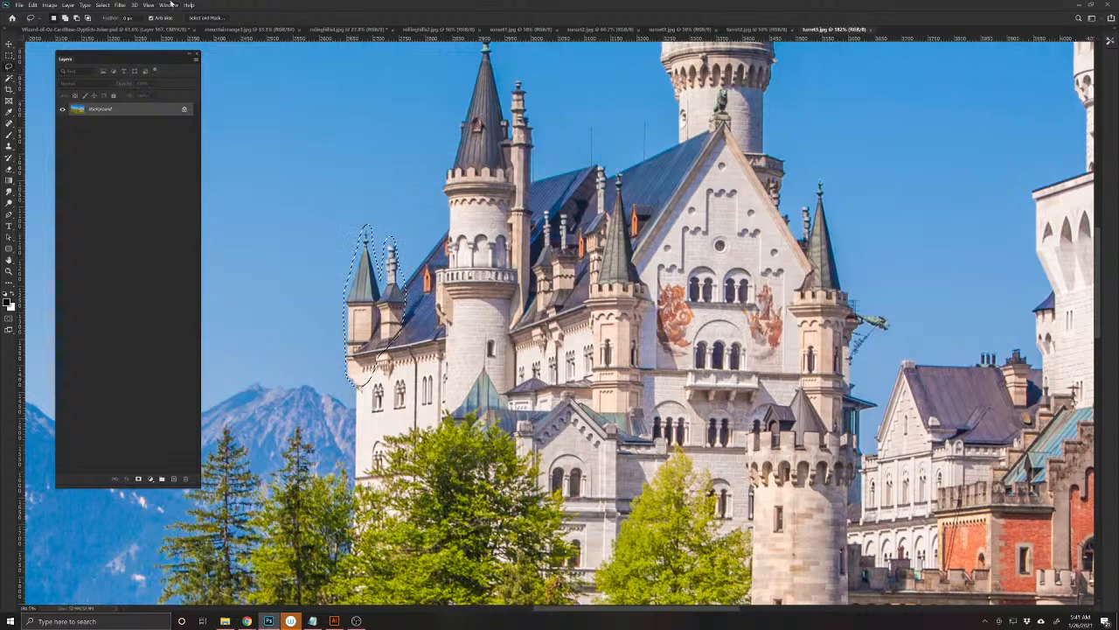
pyautogui.hotkey('ctrl', 'c')
pyautogui.hotkey('ctrl', 'Tab')
pyautogui.hotkey('ctrl', 'v')
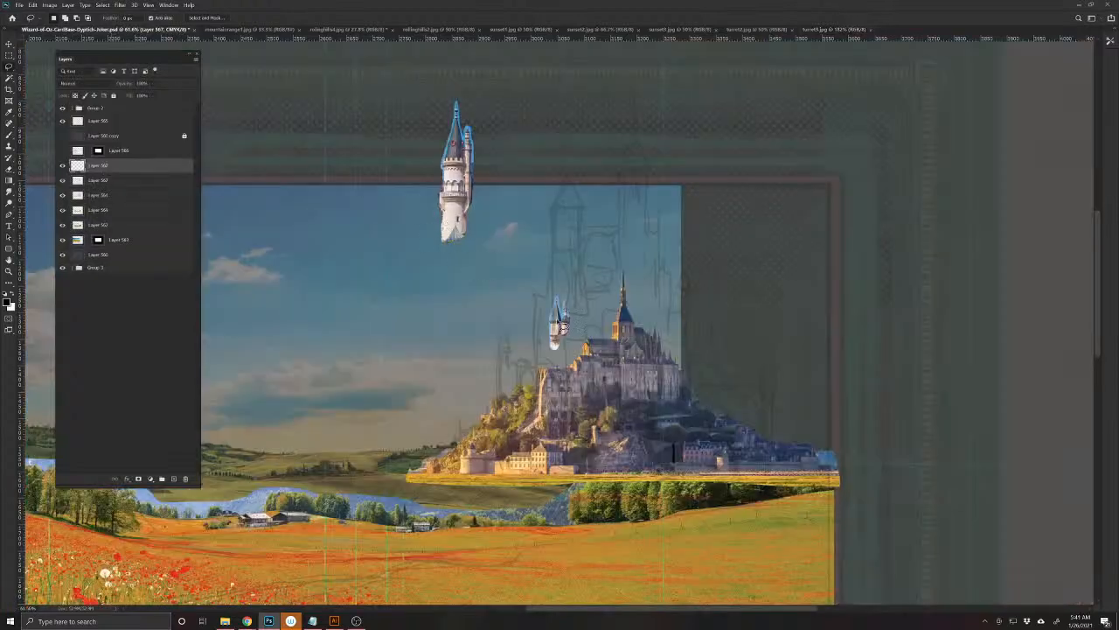
pyautogui.press('v')
pyautogui.moveTo(561, 325)
pyautogui.mouseDown()
pyautogui.moveTo(486, 179)
pyautogui.moveTo(419, 146)
pyautogui.mouseUp()
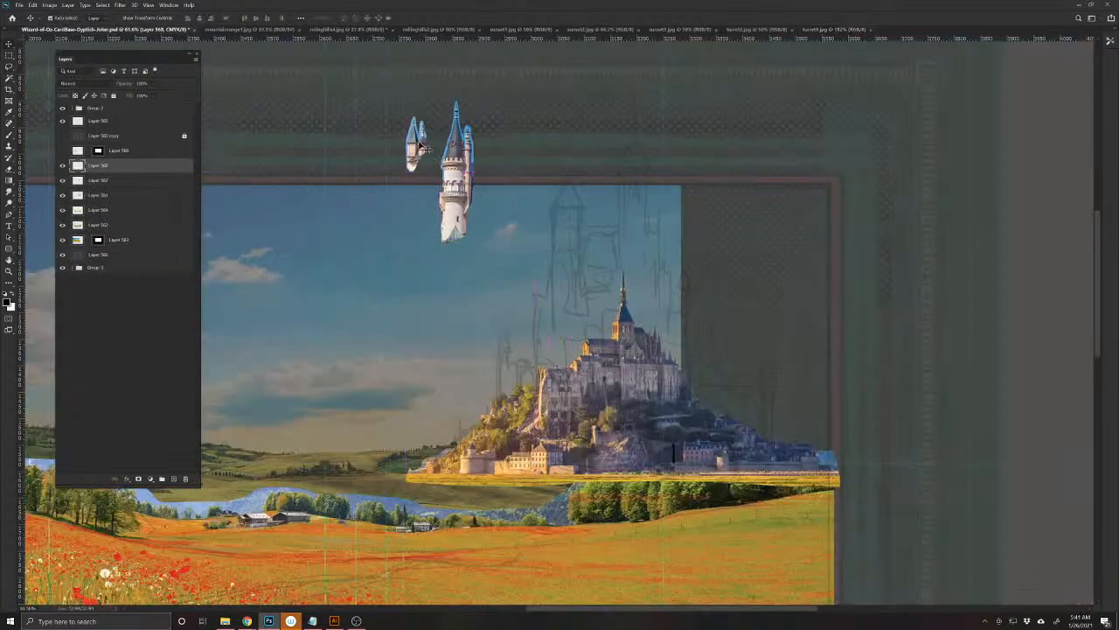
# - Copy the slender spired turret on the near side of the painted gable from turret3, placing it right of the spired tower piece
pyautogui.click(832, 29)
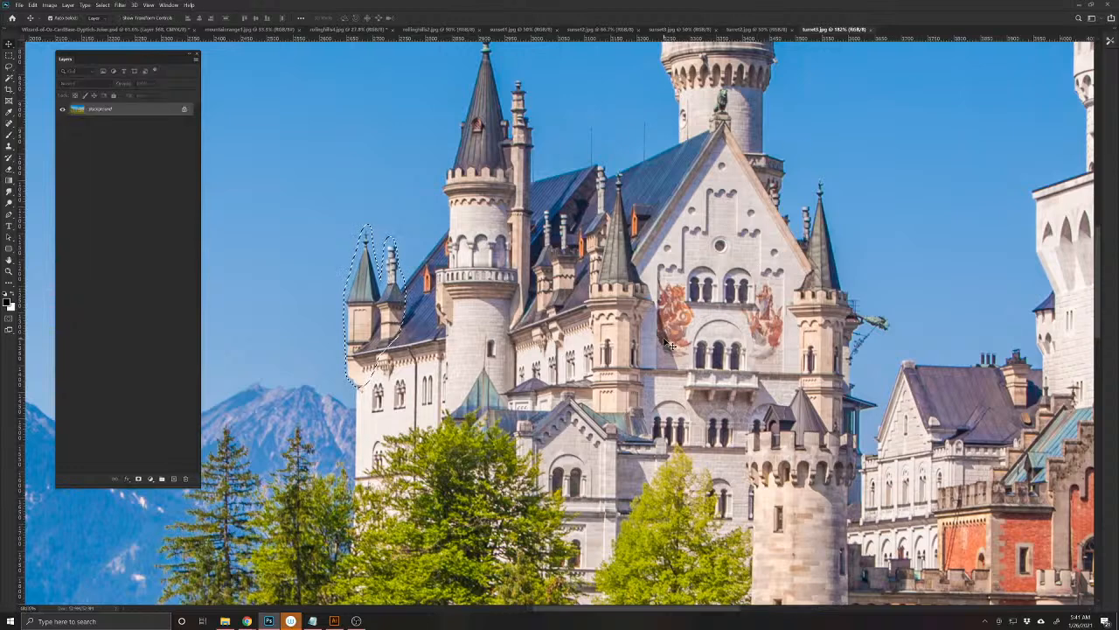
pyautogui.press('l')
pyautogui.hotkey('ctrl', 'd')
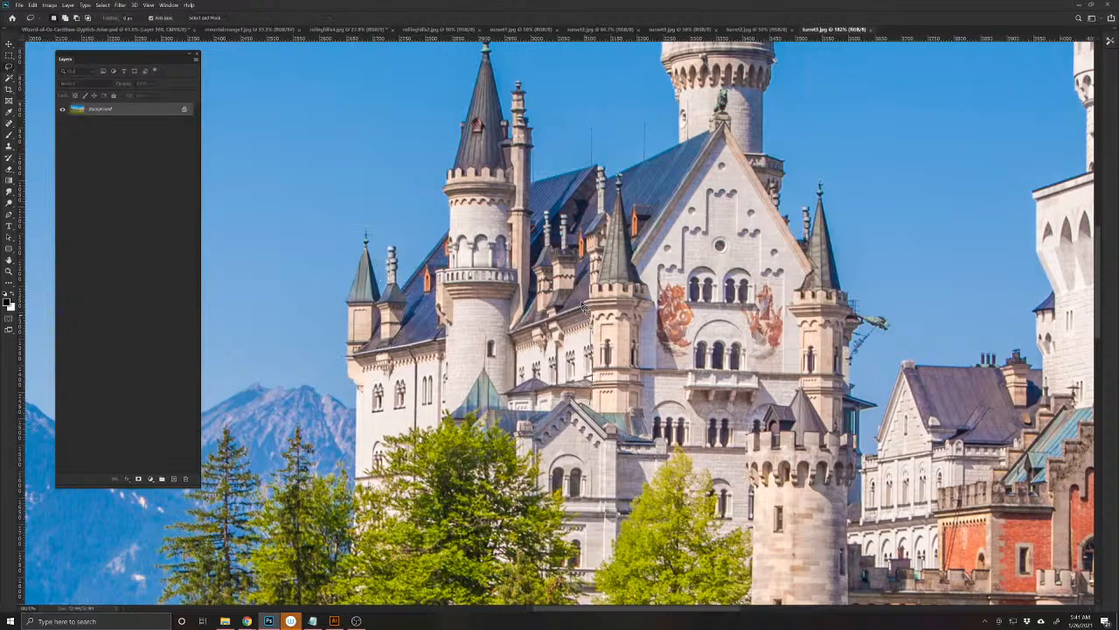
pyautogui.moveTo(607, 220)
pyautogui.mouseDown()
pyautogui.moveTo(620, 182)
pyautogui.moveTo(633, 226)
pyautogui.mouseUp()
pyautogui.moveTo(651, 386)
pyautogui.mouseDown()
pyautogui.moveTo(641, 422)
pyautogui.moveTo(601, 425)
pyautogui.moveTo(592, 404)
pyautogui.mouseUp()
pyautogui.click(71, 29)
pyautogui.hotkey('ctrl', 'v')
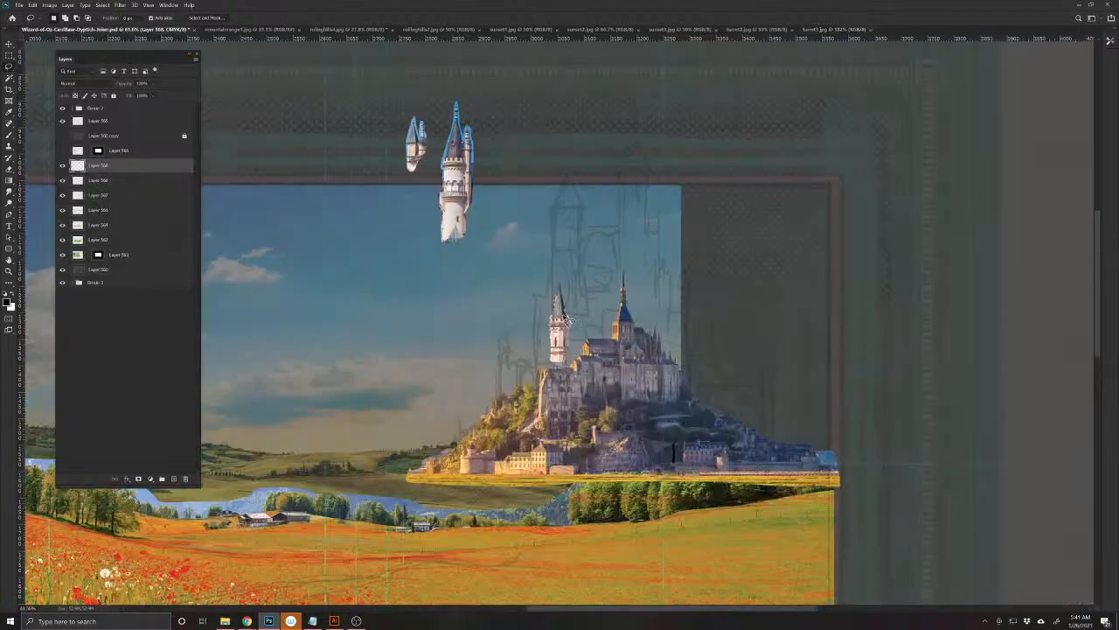
pyautogui.press('v')
pyautogui.moveTo(567, 323); pyautogui.dragTo(492, 138)
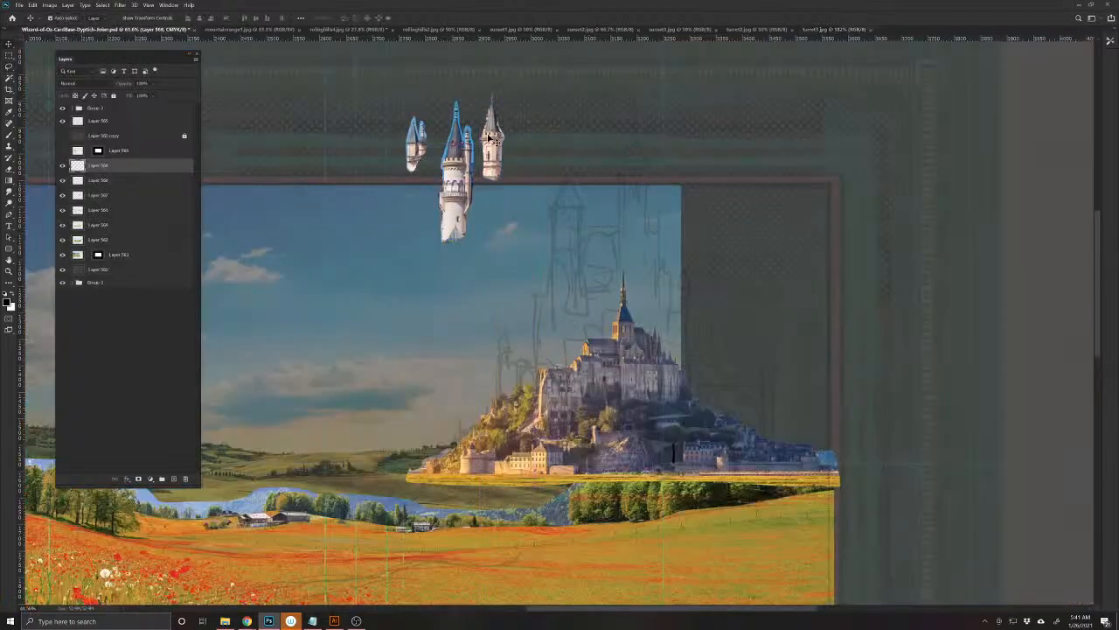
# - Copy the gatehouse's tall round tower nearest the trees from turret3 into the card base, placing it left of the small turret pieces
pyautogui.click(838, 30)
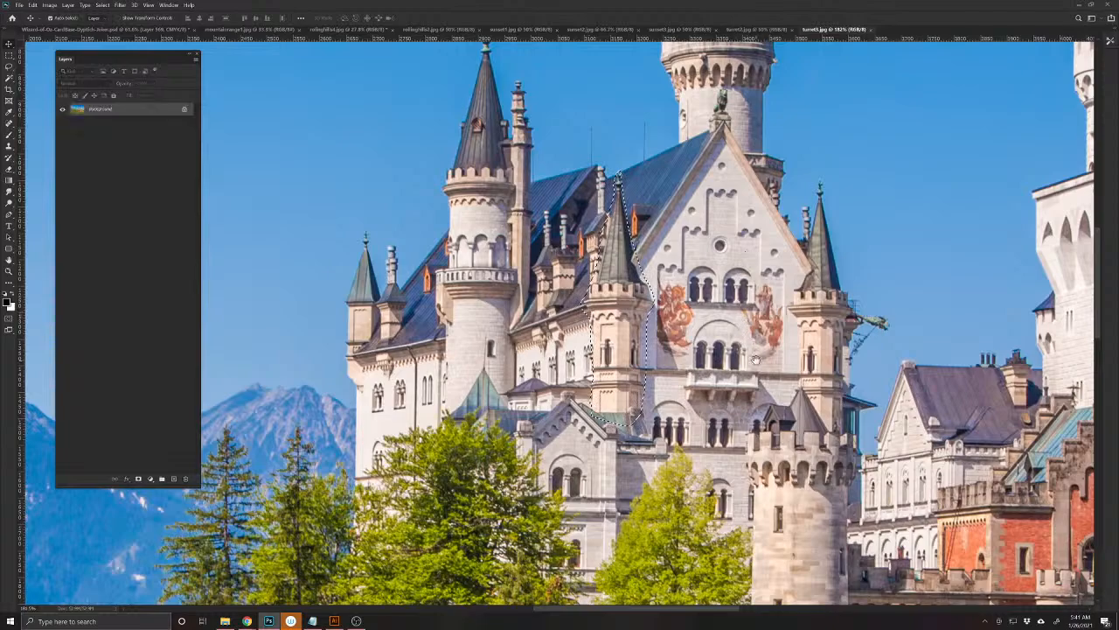
pyautogui.moveTo(753, 359); pyautogui.dragTo(526, 186)
pyautogui.scroll(-5, 599, 258)
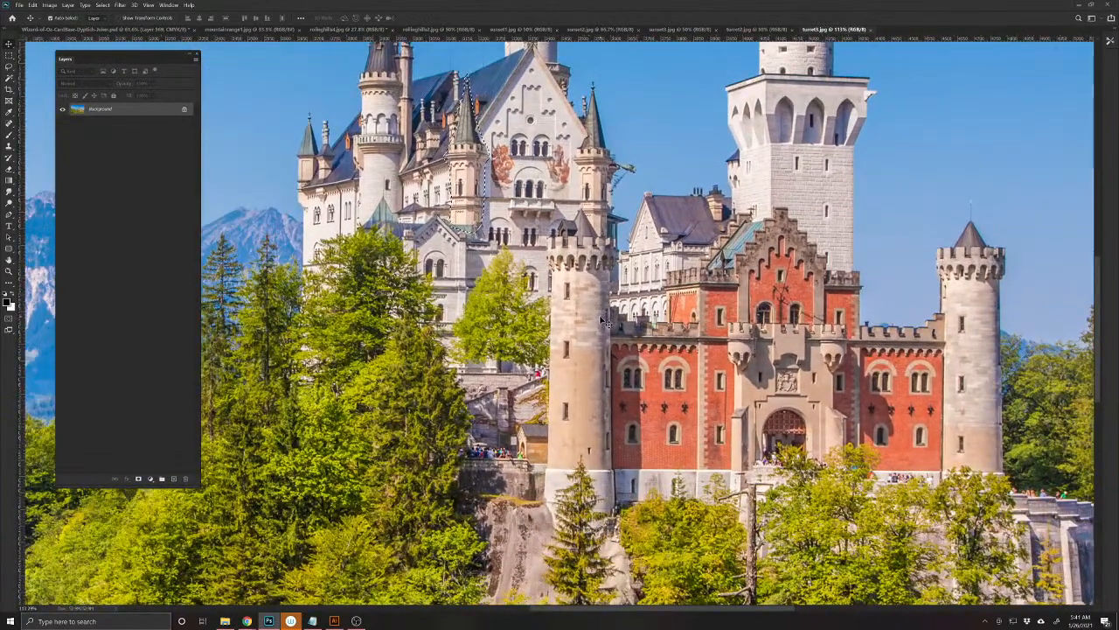
pyautogui.press('l')
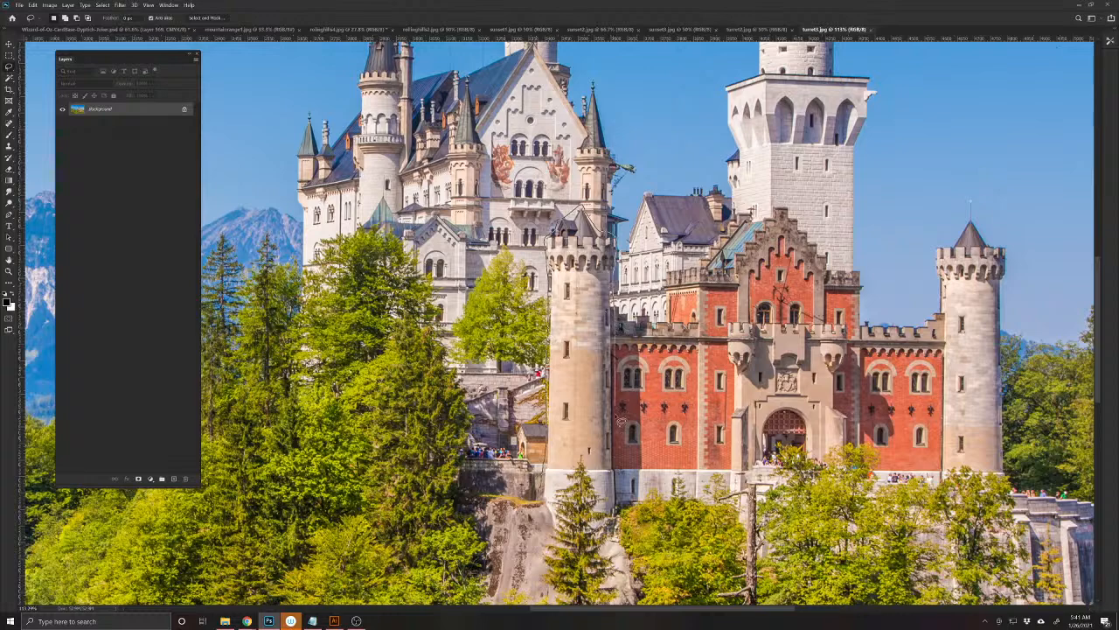
pyautogui.moveTo(619, 490)
pyautogui.mouseDown()
pyautogui.moveTo(577, 513)
pyautogui.moveTo(544, 507)
pyautogui.mouseUp()
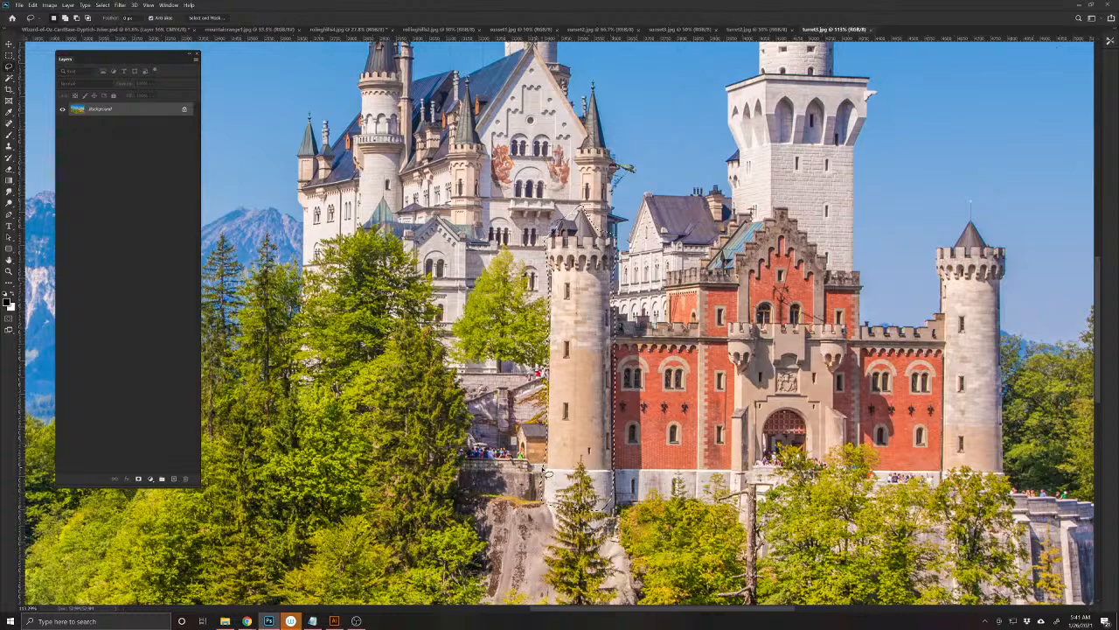
pyautogui.click(105, 29)
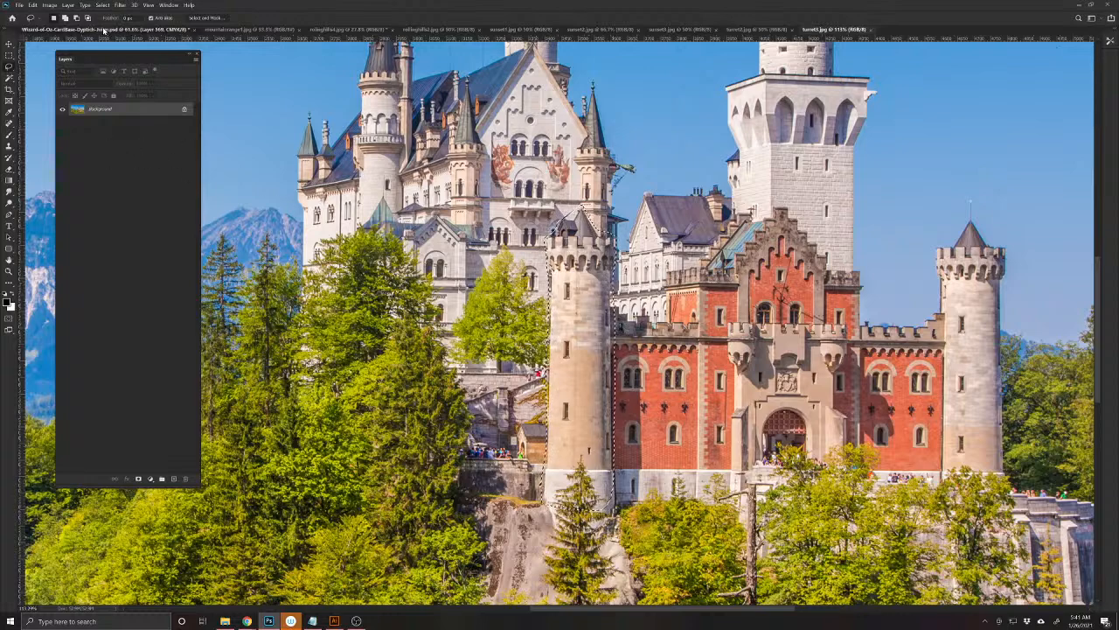
pyautogui.hotkey('ctrl', 'v')
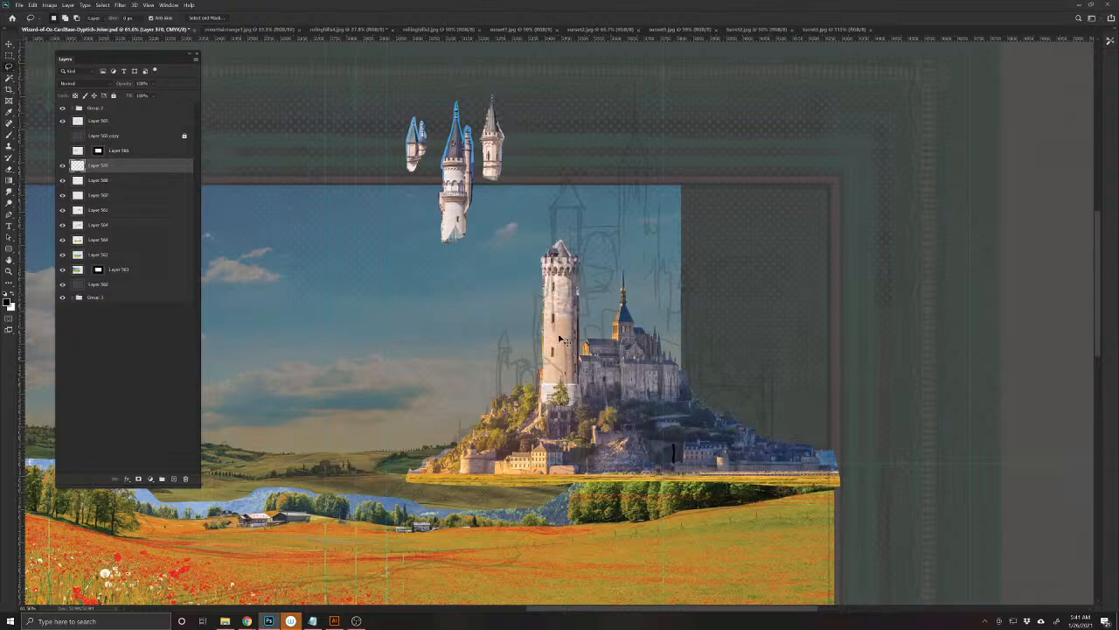
pyautogui.press('v')
pyautogui.moveTo(536, 315); pyautogui.dragTo(381, 181)
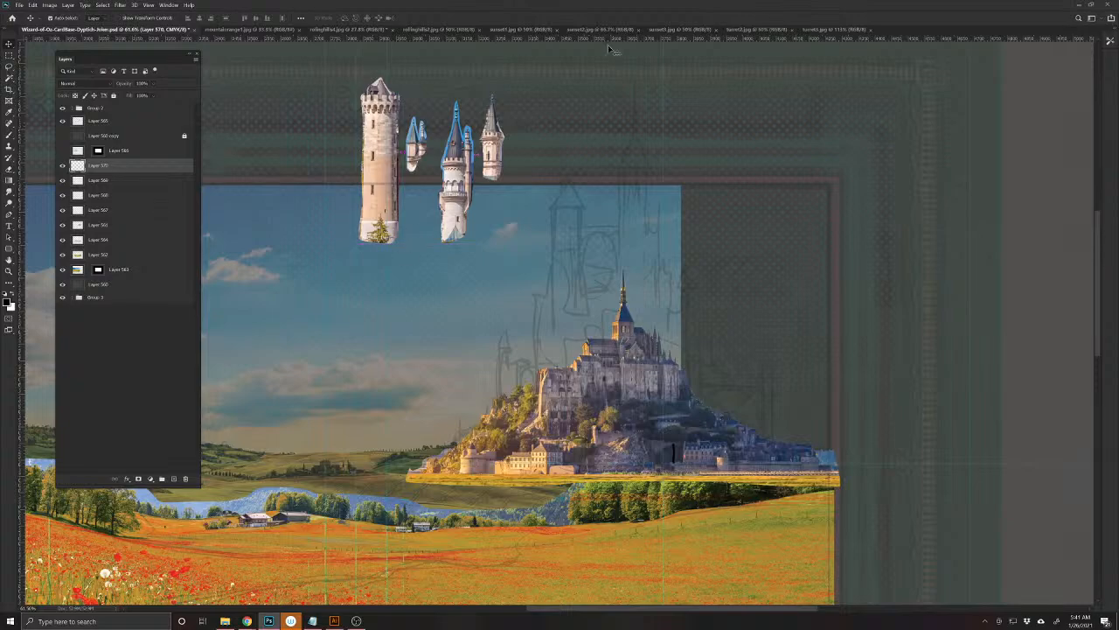
# - Copy the large white square tower with the round crenellated top from turret3, placing it at the far left of the tower pieces
pyautogui.click(808, 30)
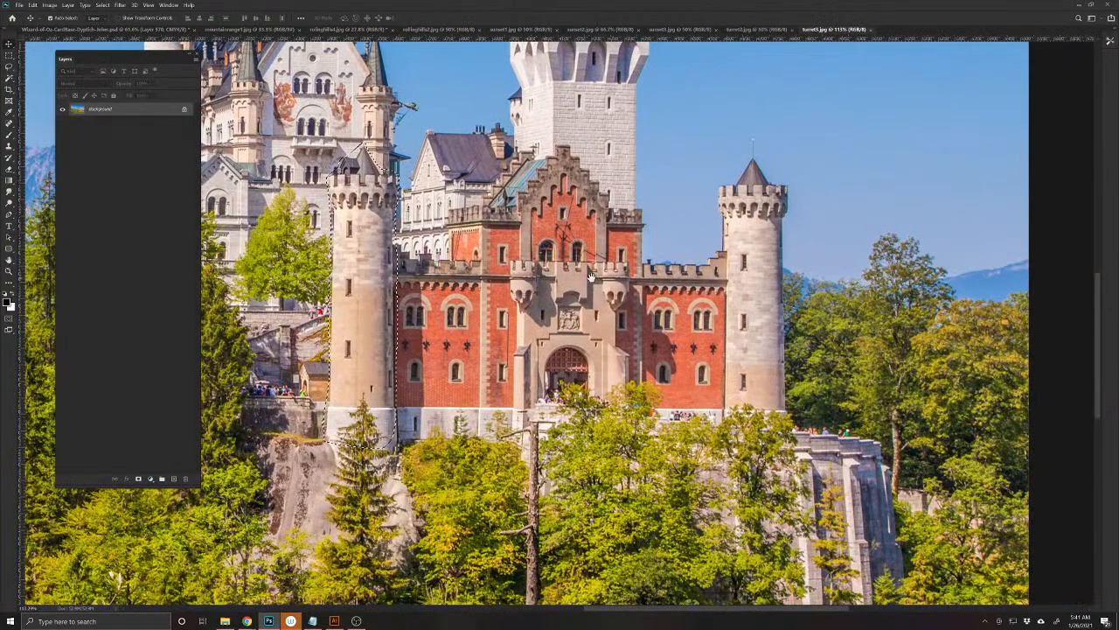
pyautogui.moveTo(592, 277); pyautogui.dragTo(617, 357)
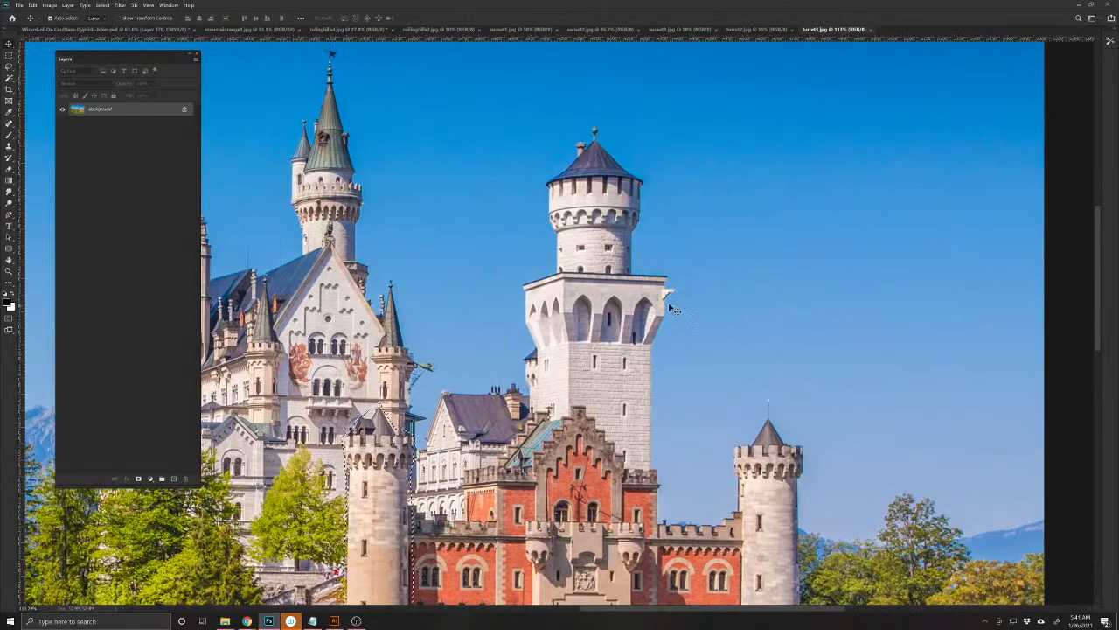
pyautogui.press('l')
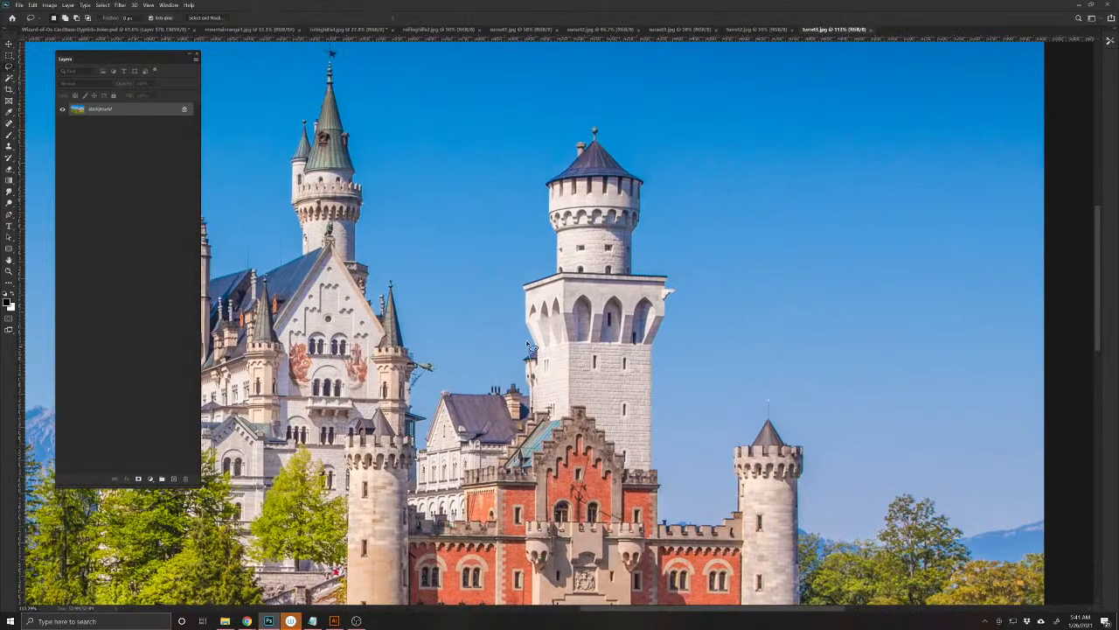
pyautogui.moveTo(531, 347)
pyautogui.mouseDown()
pyautogui.moveTo(515, 312)
pyautogui.moveTo(526, 280)
pyautogui.mouseUp()
pyautogui.moveTo(545, 223)
pyautogui.mouseDown()
pyautogui.moveTo(567, 131)
pyautogui.moveTo(653, 233)
pyautogui.moveTo(682, 348)
pyautogui.moveTo(654, 472)
pyautogui.moveTo(532, 462)
pyautogui.mouseUp()
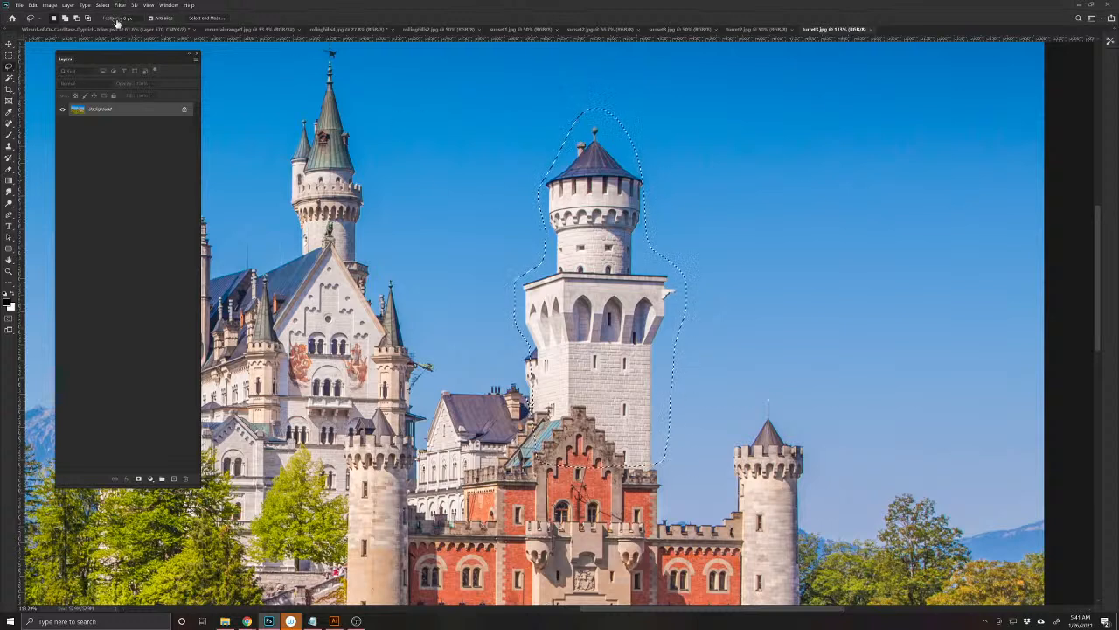
pyautogui.hotkey('ctrl', 'Tab')
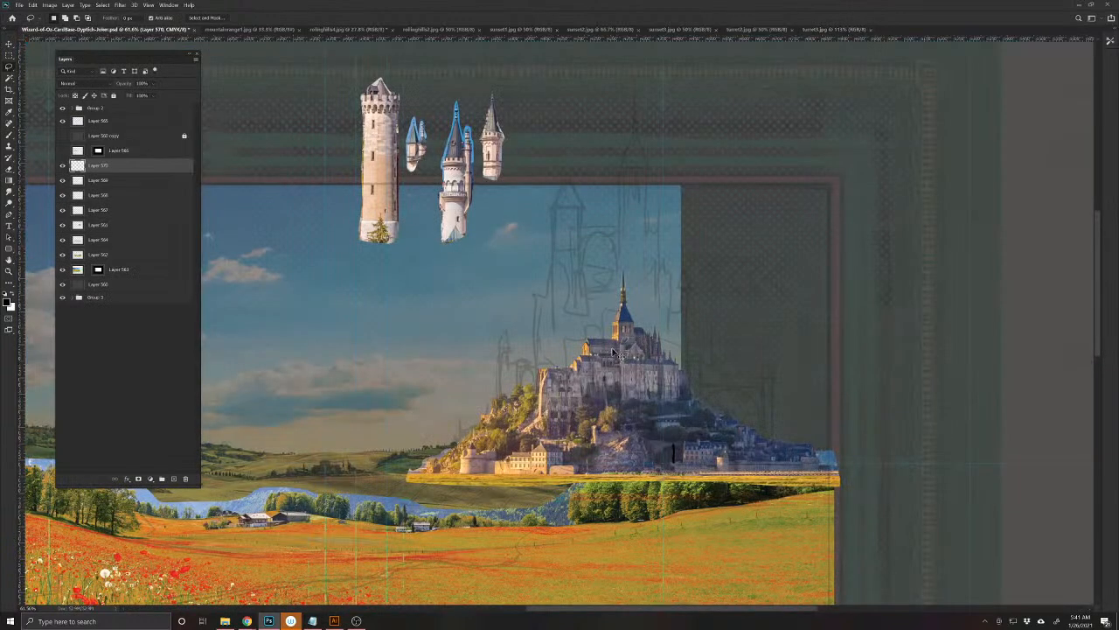
pyautogui.hotkey('ctrl', 'v')
pyautogui.press('v')
pyautogui.moveTo(603, 237); pyautogui.dragTo(354, 53)
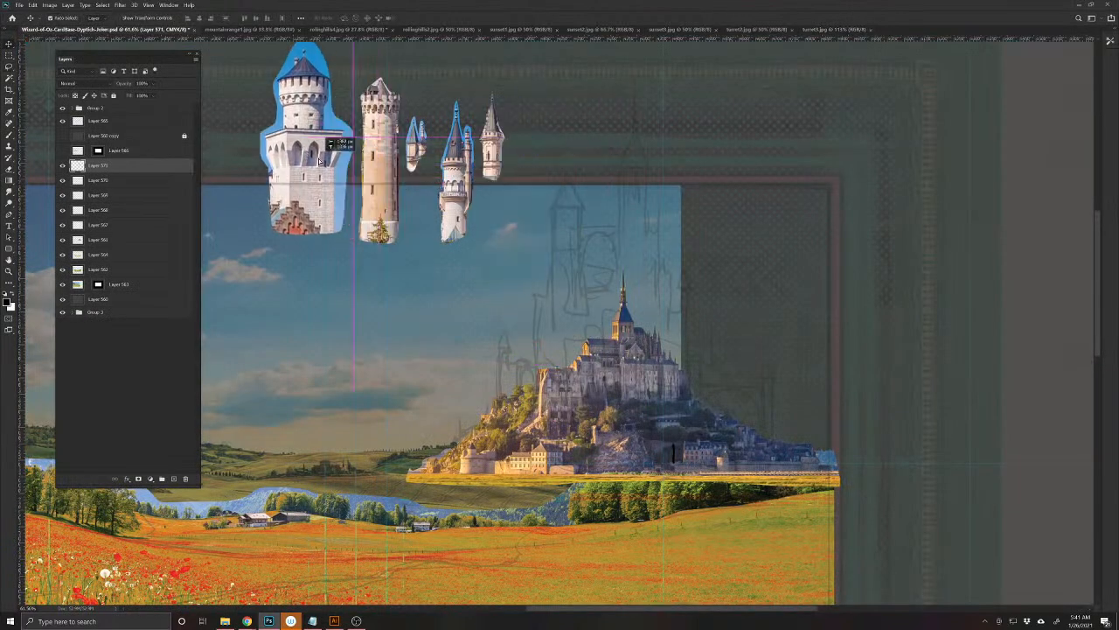
# - Copy the red gatehouse's arched entrance section from turret3 into the card base, placing it above the frame, well right of the tower pieces
pyautogui.click(816, 30)
pyautogui.scroll(2, 717, 385)
pyautogui.moveTo(629, 270); pyautogui.dragTo(723, 244)
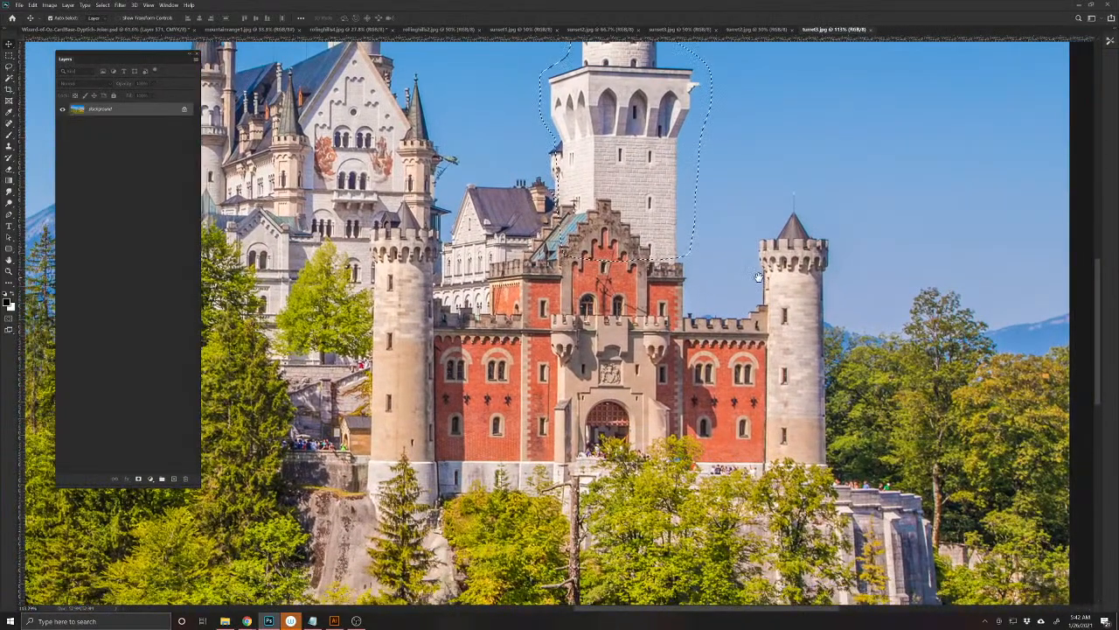
pyautogui.press('l')
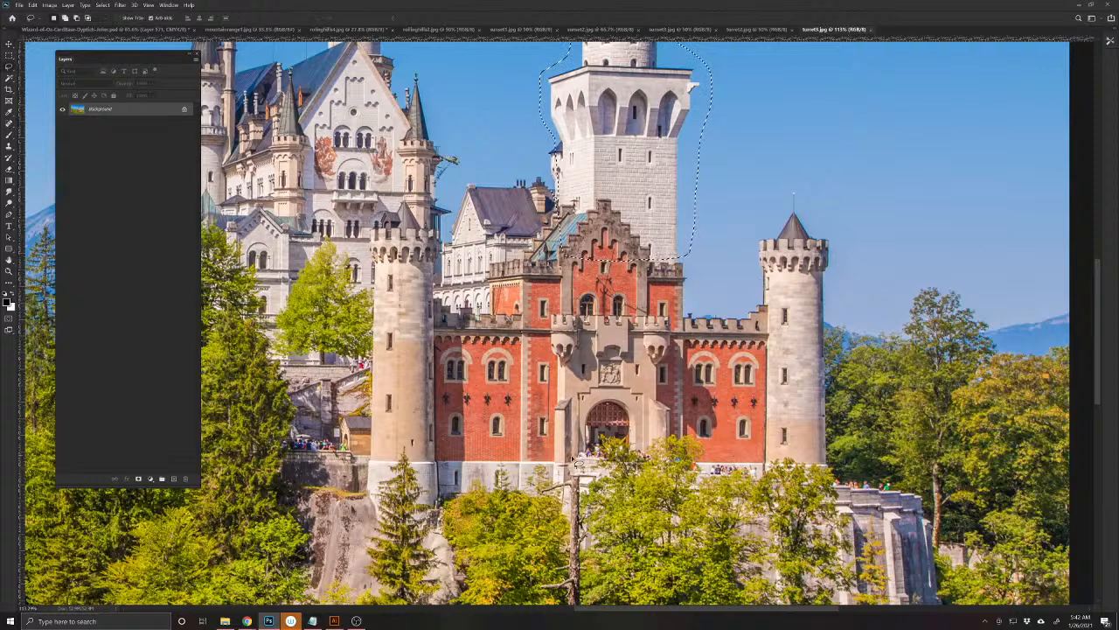
pyautogui.click(553, 486)
pyautogui.moveTo(554, 315)
pyautogui.mouseDown()
pyautogui.moveTo(681, 304)
pyautogui.moveTo(674, 463)
pyautogui.moveTo(551, 481)
pyautogui.moveTo(554, 315)
pyautogui.mouseUp()
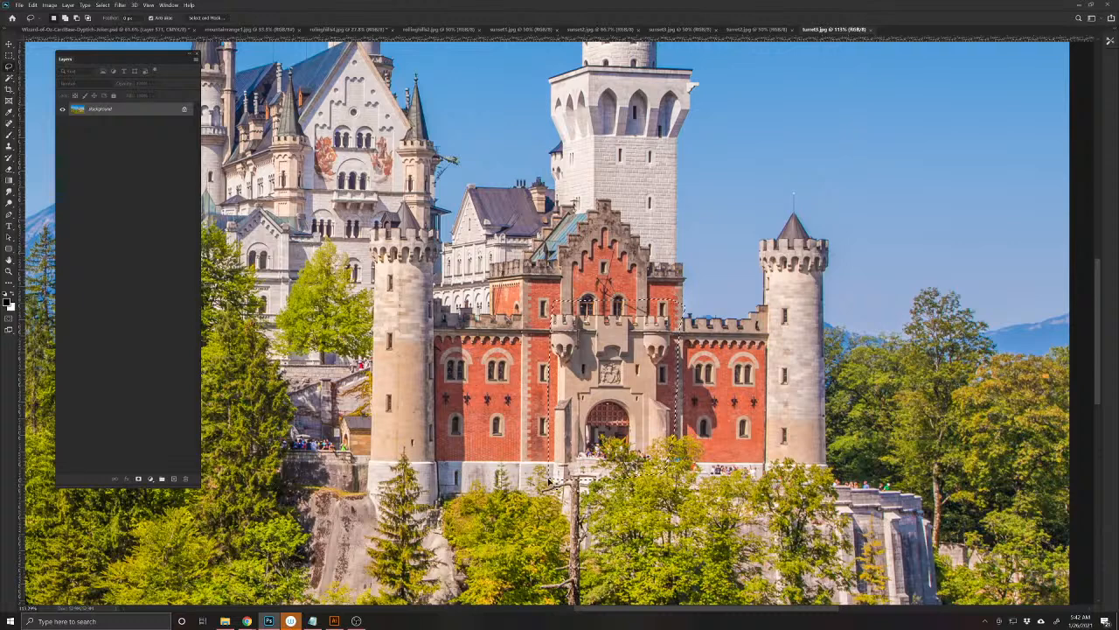
pyautogui.hotkey('ctrl', 'Tab')
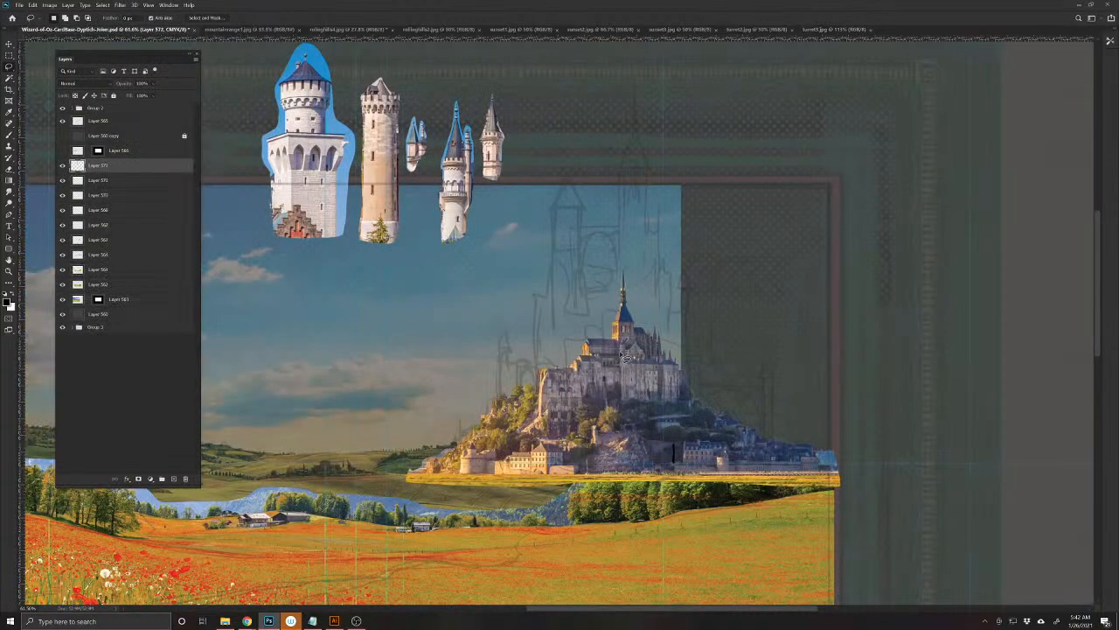
pyautogui.hotkey('ctrl', 'v')
pyautogui.press('v')
pyautogui.moveTo(564, 339); pyautogui.dragTo(695, 153)
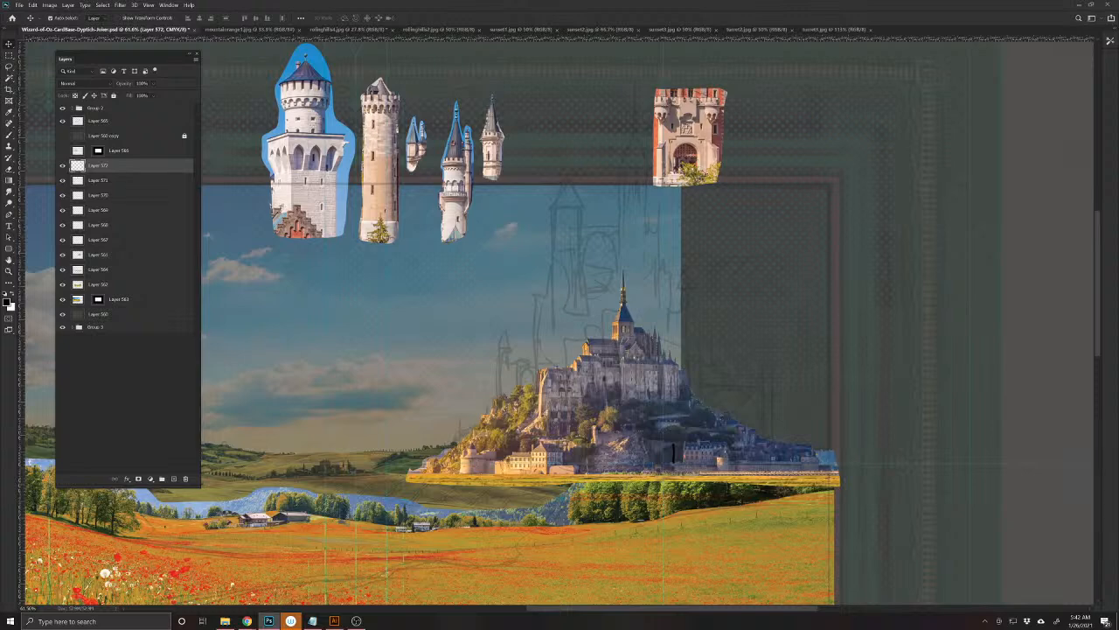
# - Switch to Chrome, search how much it would cost to build Neuschwanstein Castle today, and close the results
pyautogui.moveTo(1118, 101); pyautogui.dragTo(578, 99)
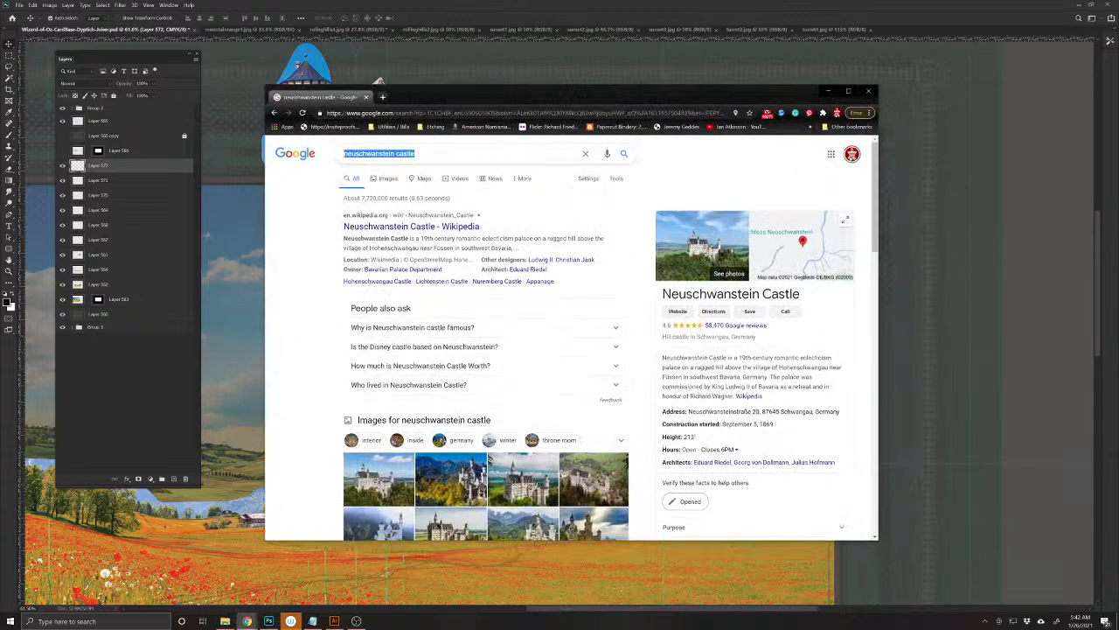
pyautogui.click(343, 153)
pyautogui.write('how much woul')
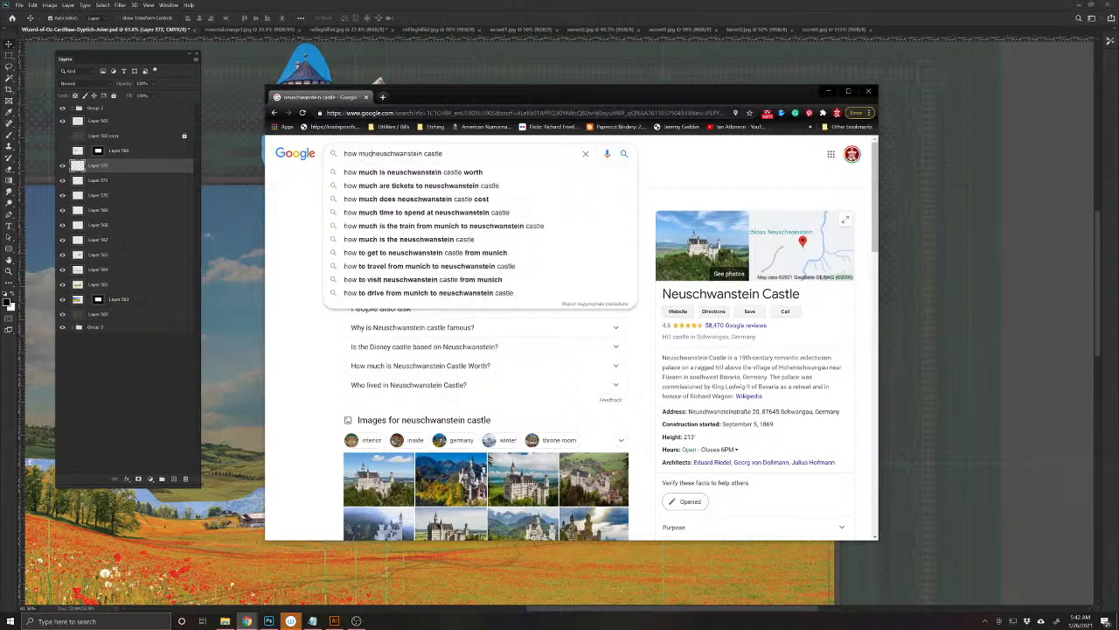
pyautogui.write('d')
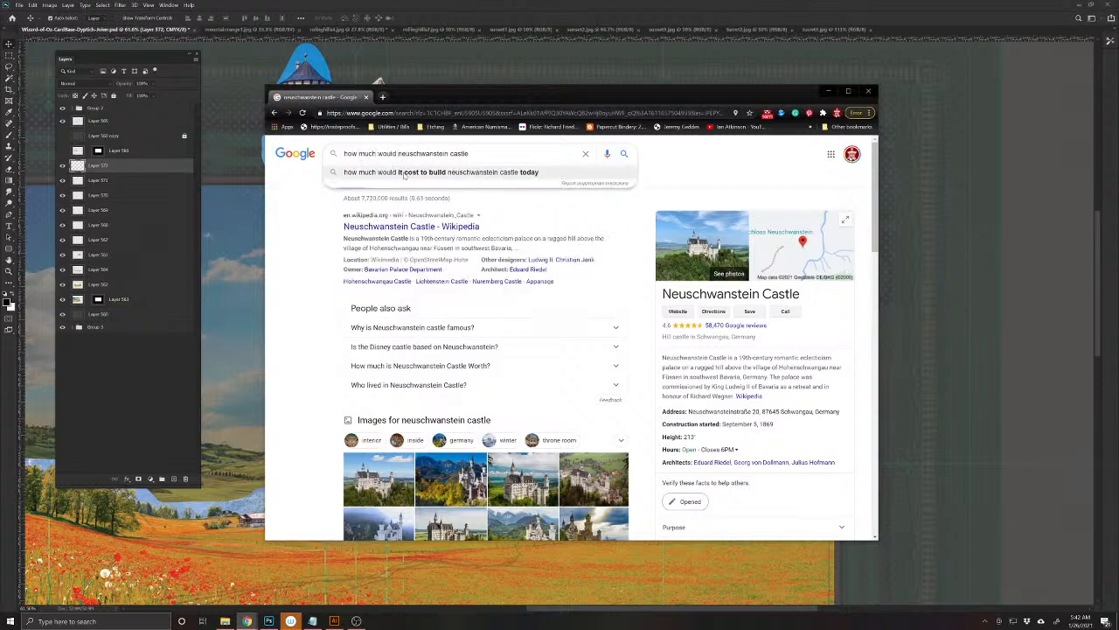
pyautogui.click(487, 174)
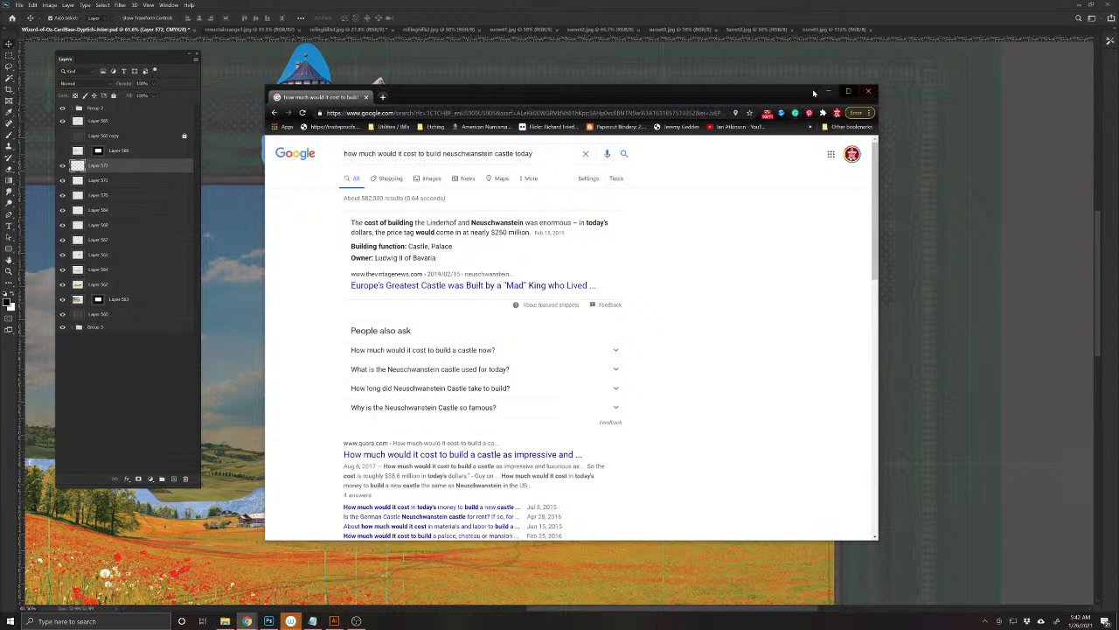
pyautogui.click(367, 96)
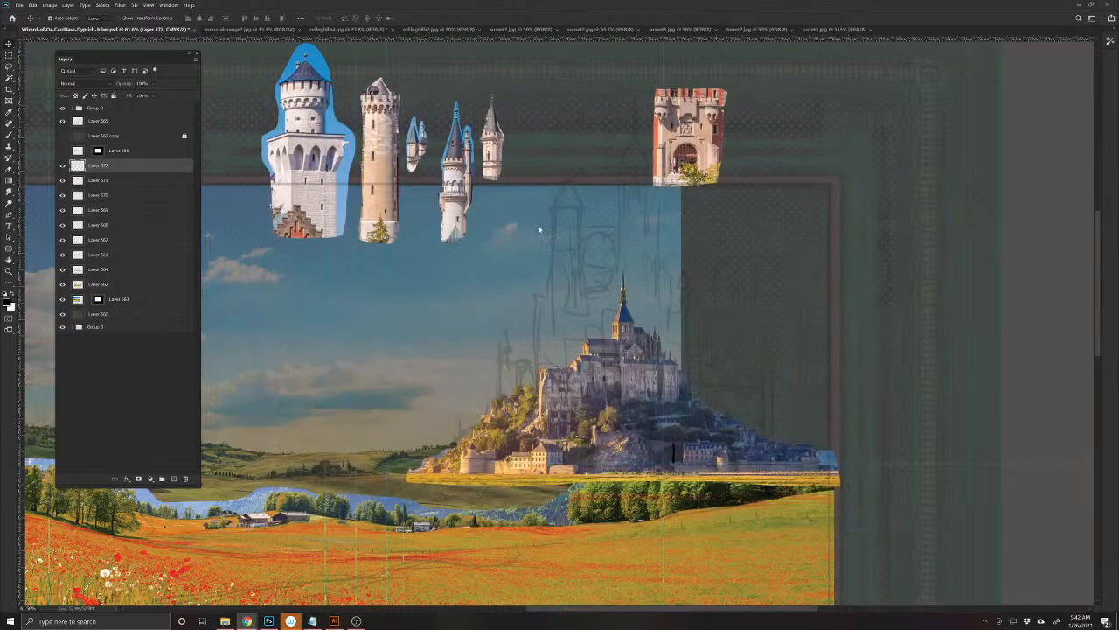
# - Copy the tallest green-spired tower behind the painted gable from turret3 into the card base, placing it above the row of tower pieces
pyautogui.click(838, 30)
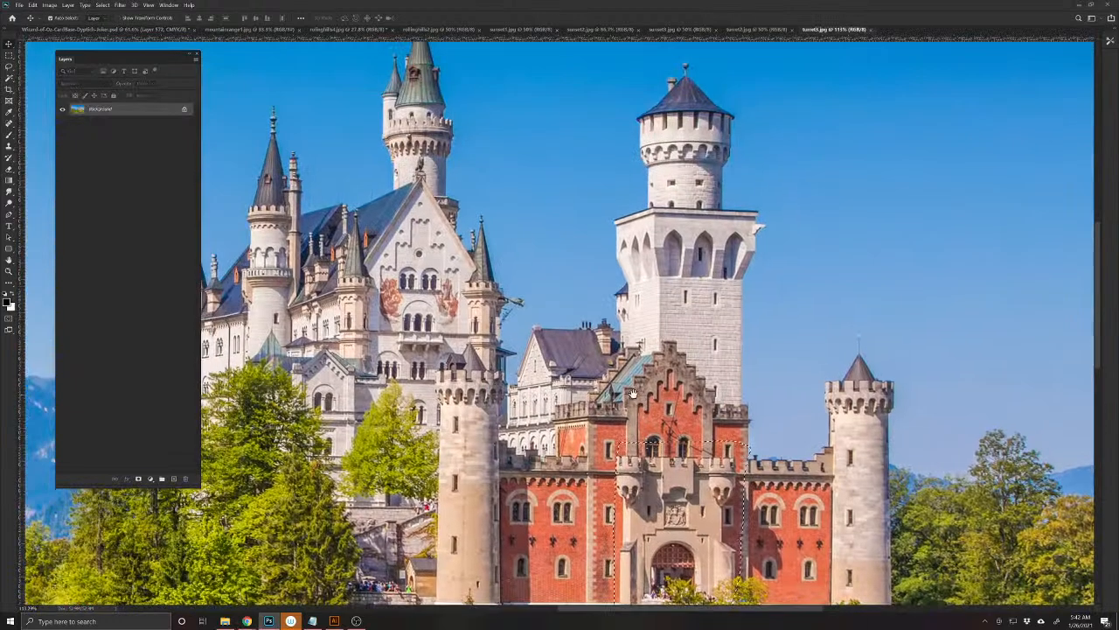
pyautogui.moveTo(633, 394); pyautogui.dragTo(754, 398)
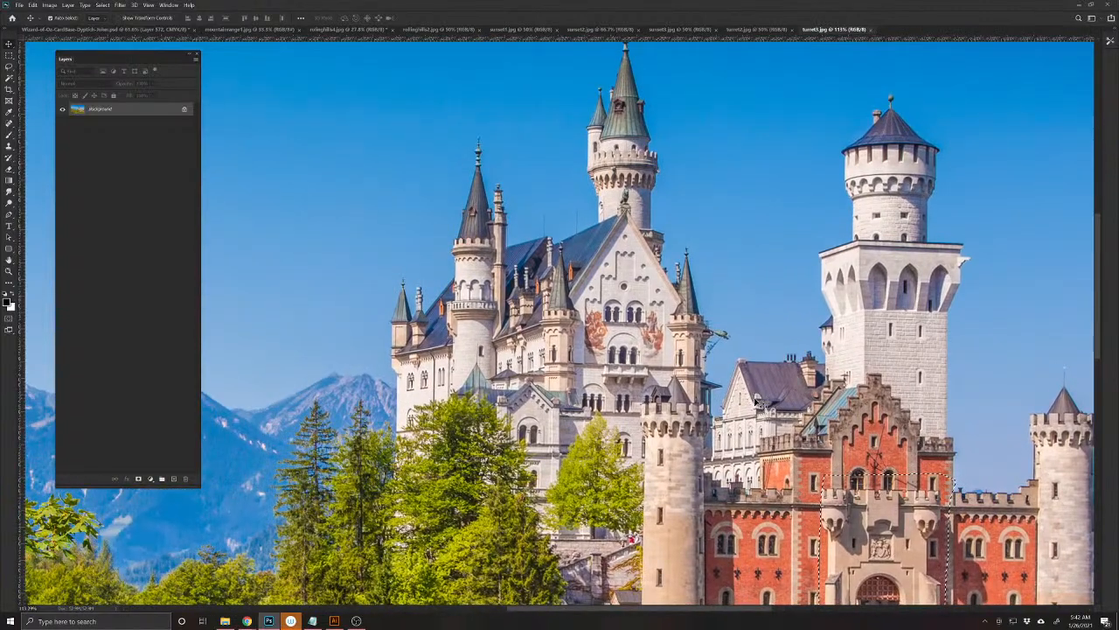
pyautogui.scroll(2, 647, 226)
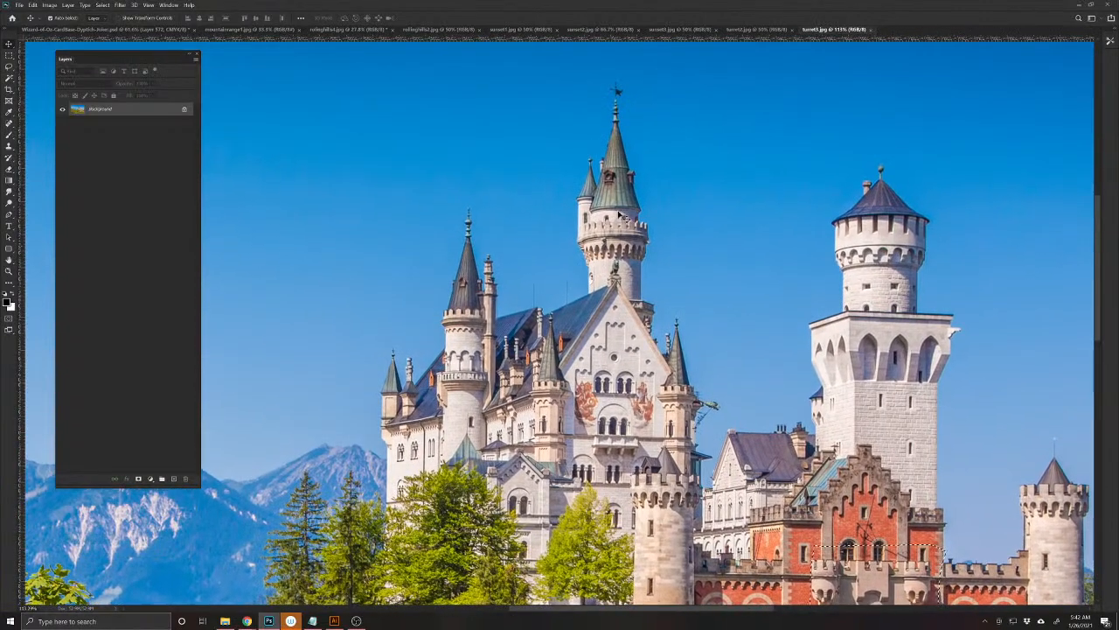
pyautogui.hotkey('ctrl', 'Tab')
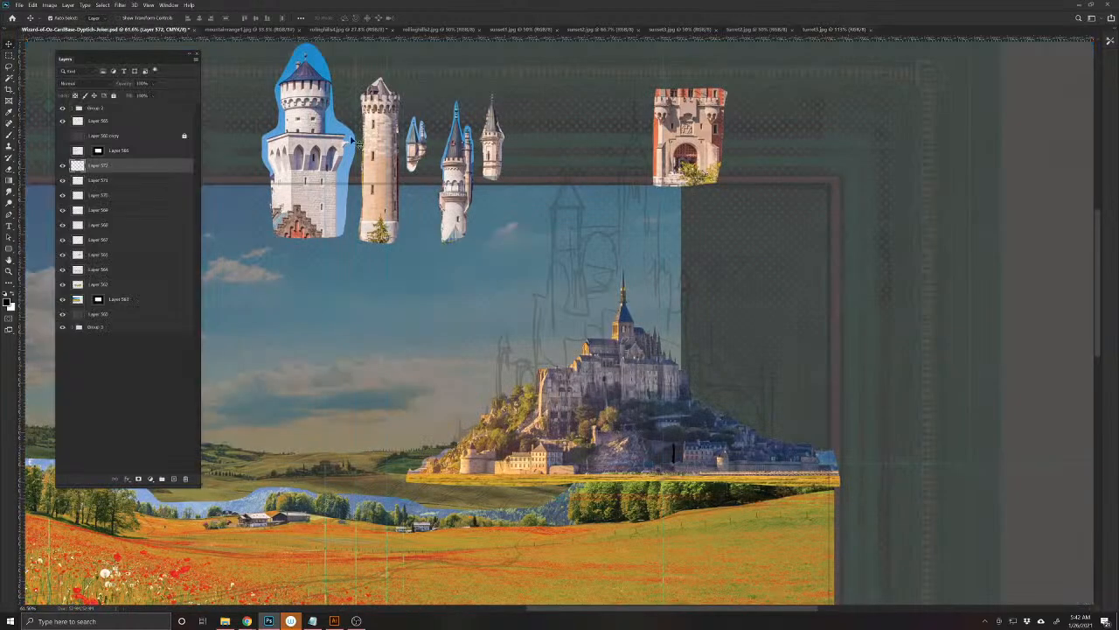
pyautogui.hotkey('ctrl', 'shift', 'Tab')
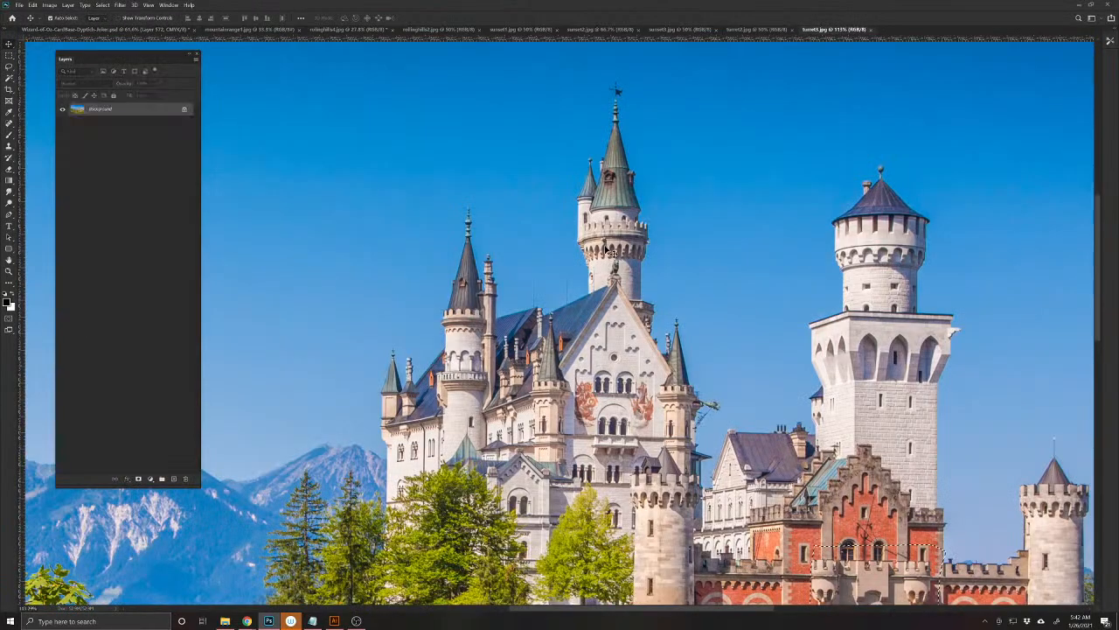
pyautogui.moveTo(652, 295)
pyautogui.mouseDown()
pyautogui.moveTo(660, 241)
pyautogui.moveTo(621, 77)
pyautogui.mouseUp()
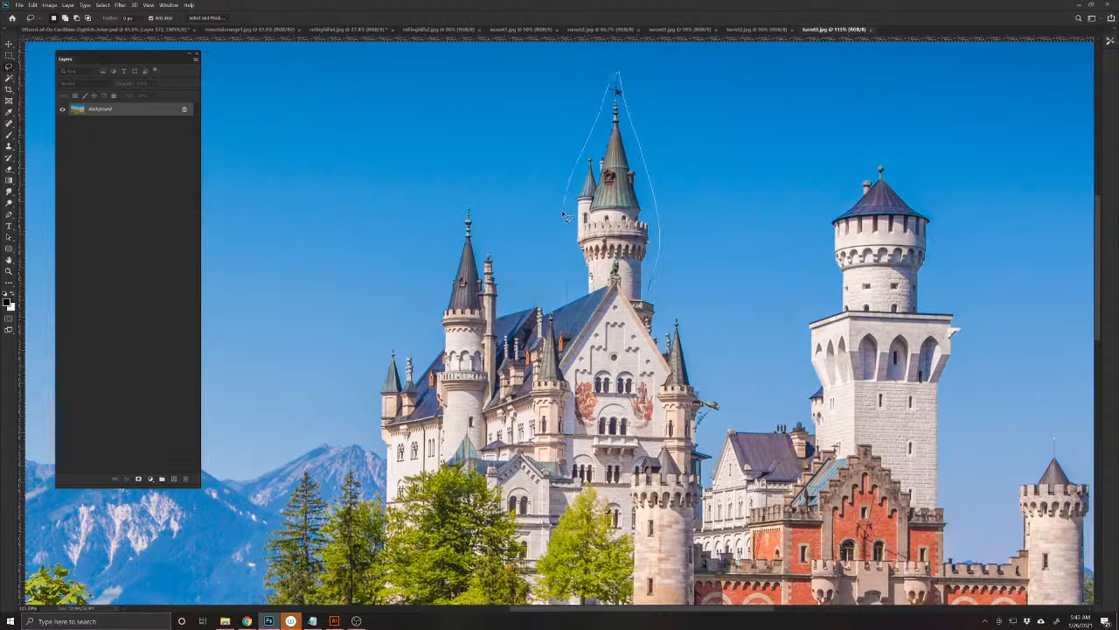
pyautogui.moveTo(601, 286); pyautogui.dragTo(654, 295)
pyautogui.hotkey('ctrl', 'c')
pyautogui.hotkey('ctrl', 'Tab')
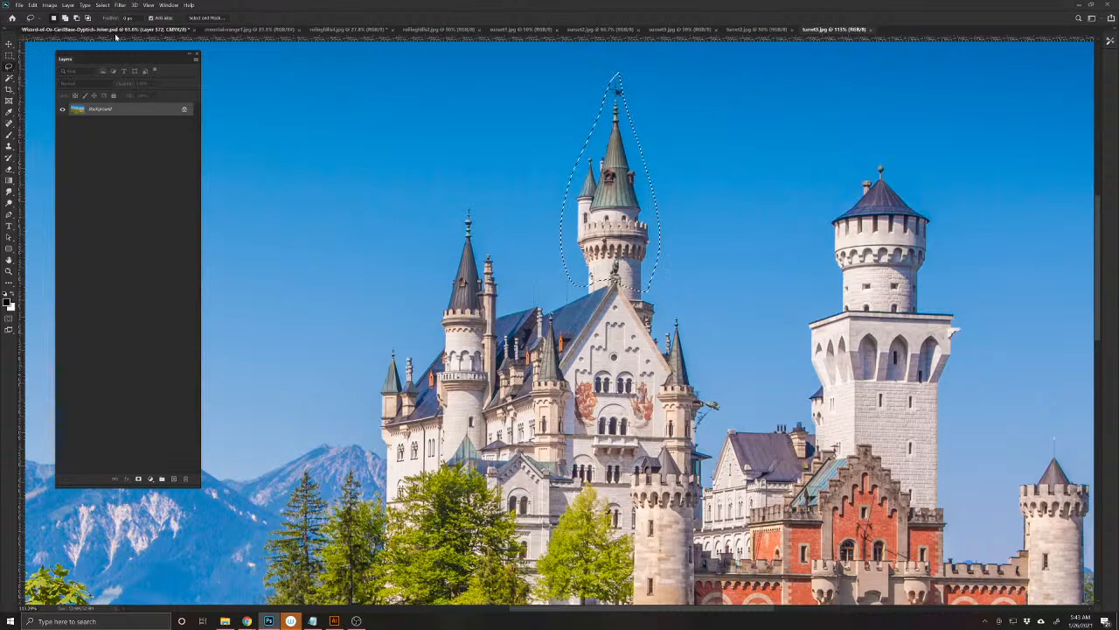
pyautogui.hotkey('ctrl', 'v')
pyautogui.press('v')
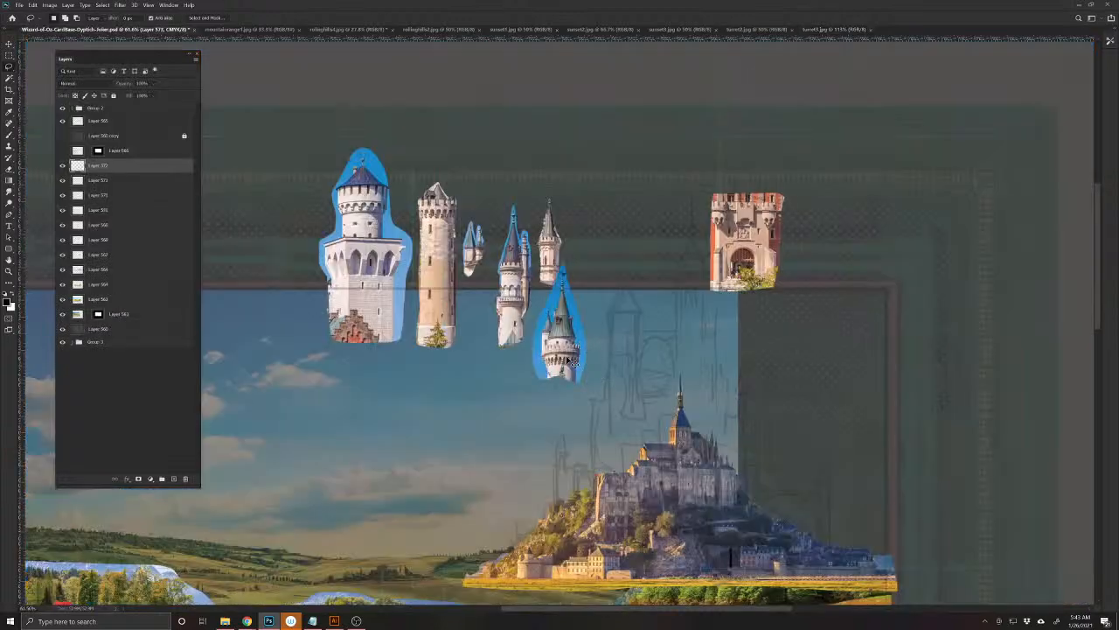
pyautogui.moveTo(577, 350)
pyautogui.mouseDown()
pyautogui.moveTo(620, 229)
pyautogui.moveTo(594, 192)
pyautogui.moveTo(504, 150)
pyautogui.mouseUp()
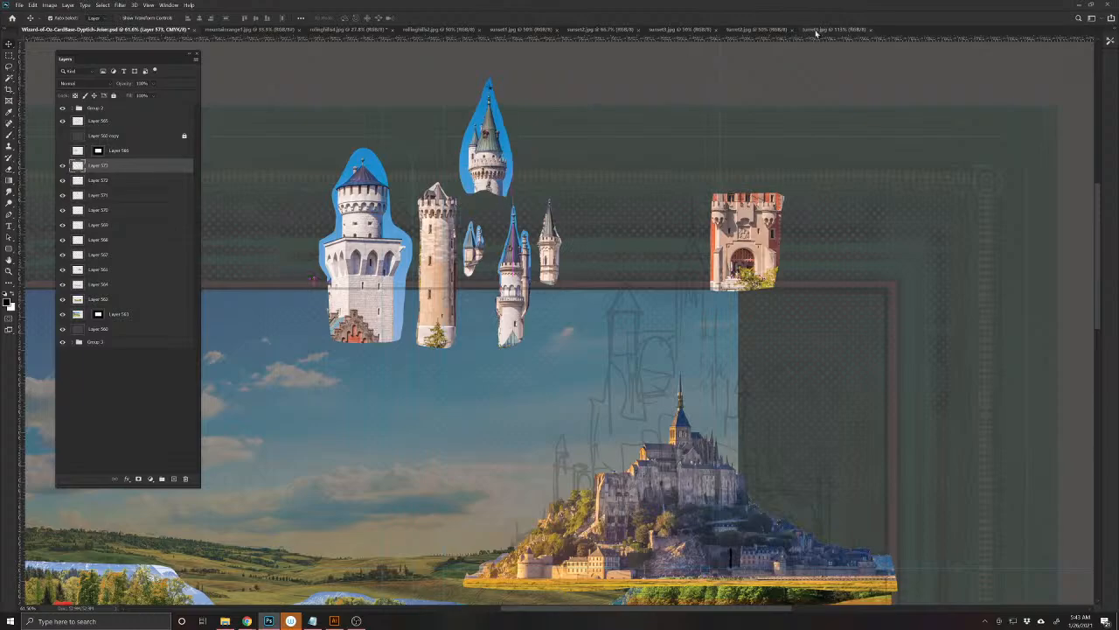
# - Look over the turret3 photo for further usable castle pieces, and close the photo
pyautogui.hotkey('ctrl', 'shift', 'Tab')
pyautogui.moveTo(841, 402); pyautogui.dragTo(614, 263)
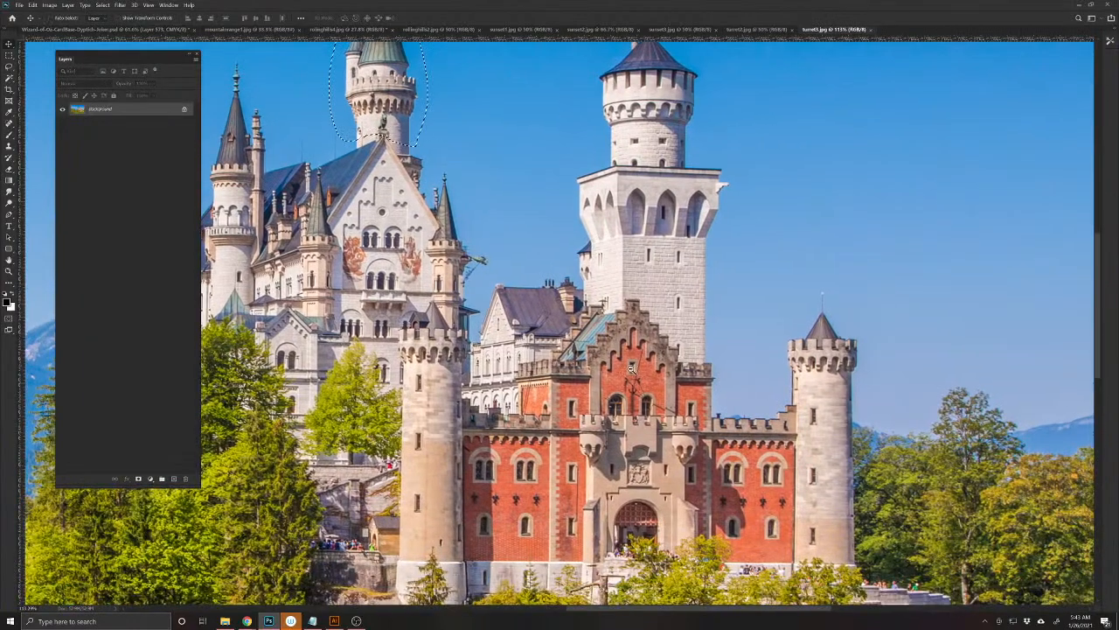
pyautogui.scroll(-5, 612, 289)
pyautogui.scroll(1, 611, 350)
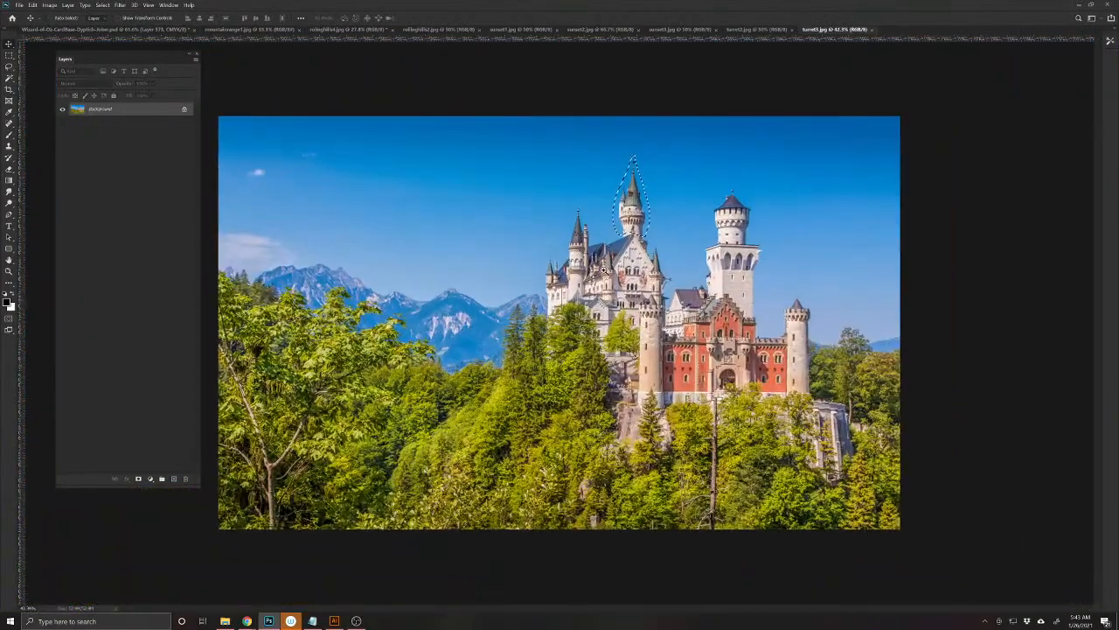
pyautogui.scroll(3, 606, 272)
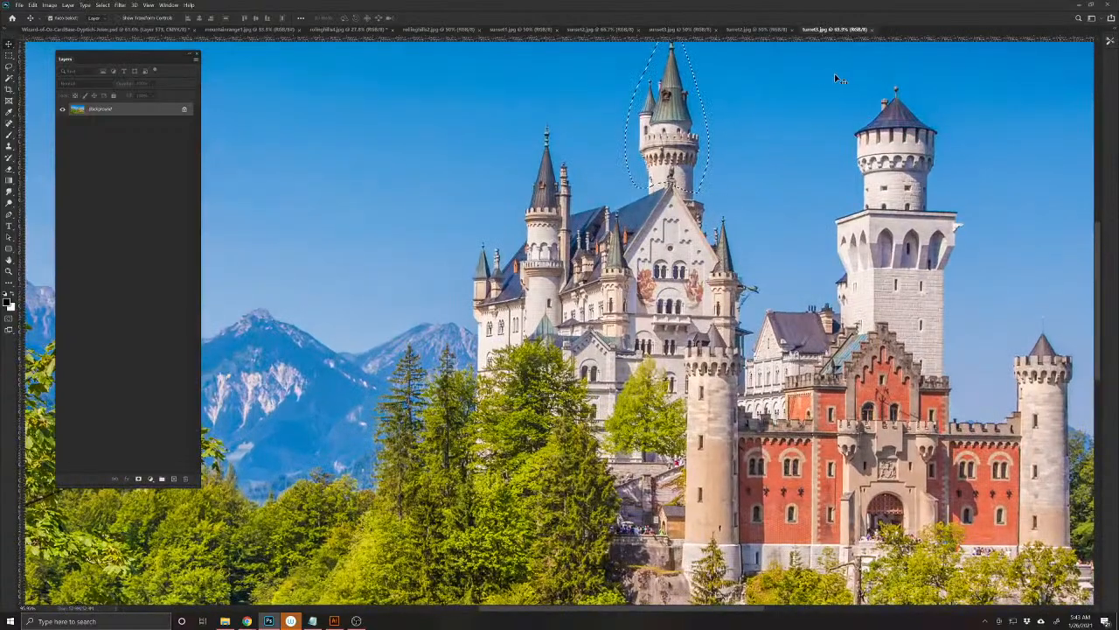
pyautogui.click(872, 29)
# - Examine the castle's towers, gabled facade and curved retaining wall in the turret2 photo, and close the photo
pyautogui.click(753, 29)
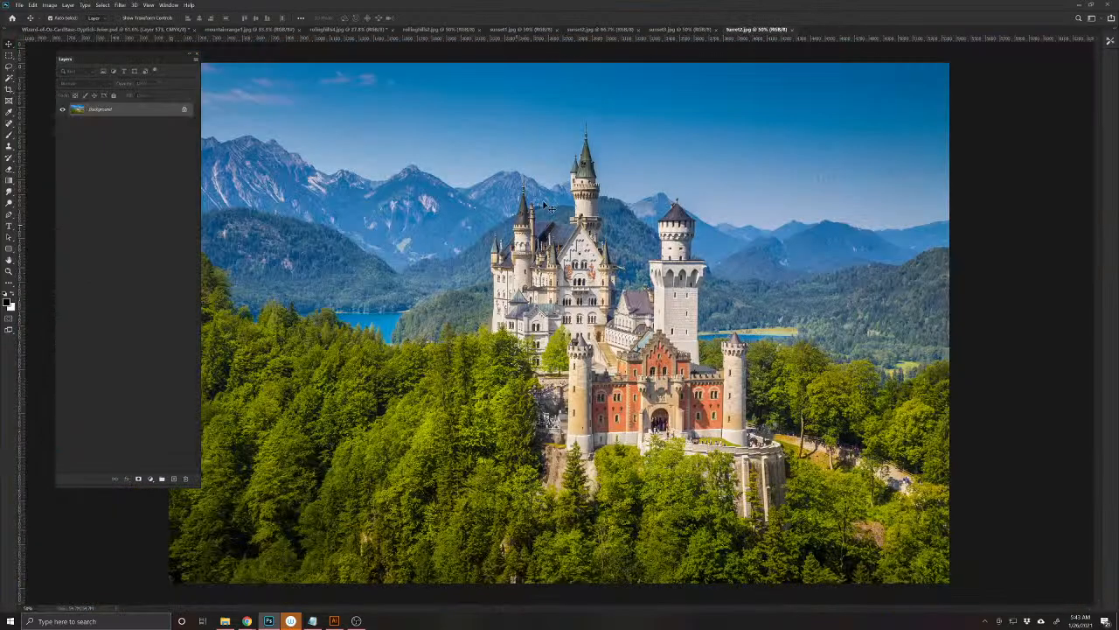
pyautogui.scroll(5, 551, 205)
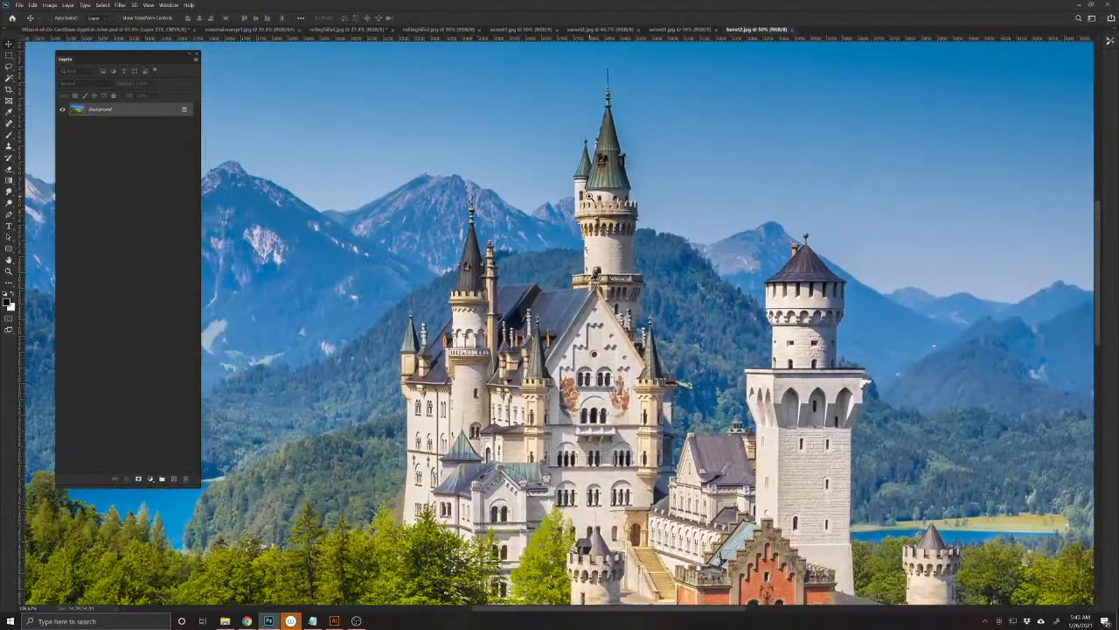
pyautogui.scroll(-1, 590, 196)
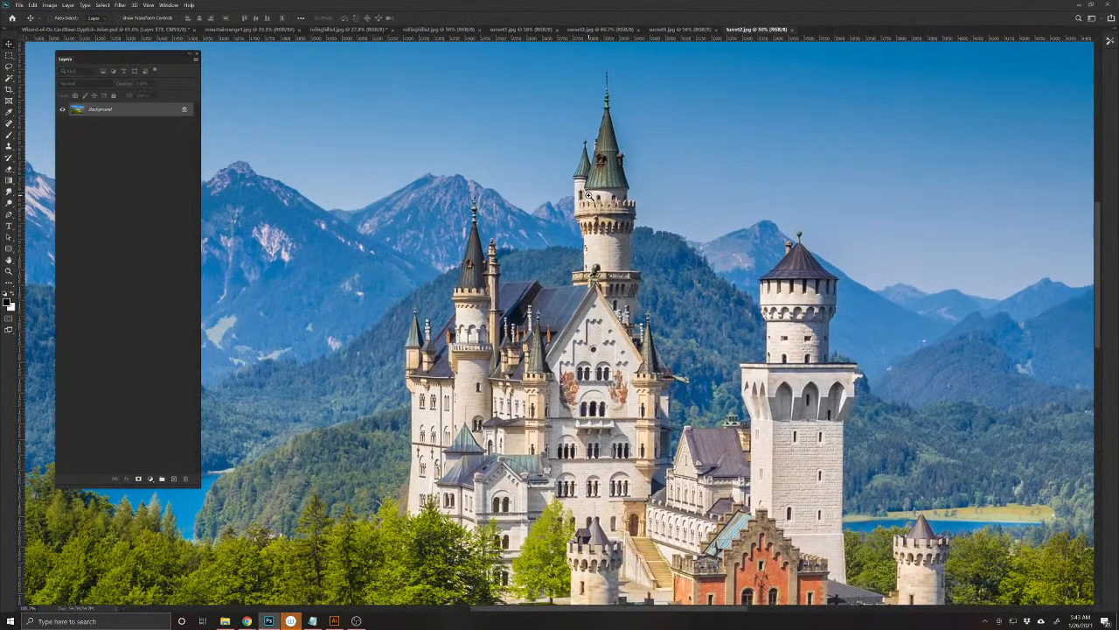
pyautogui.scroll(-1, 589, 194)
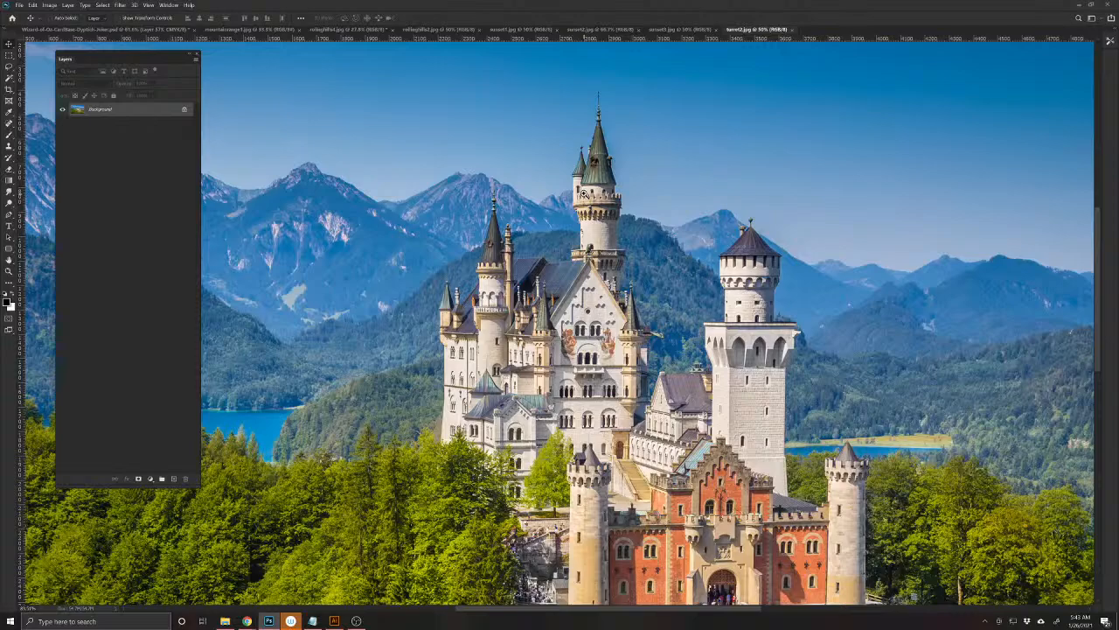
pyautogui.scroll(-1, 580, 191)
pyautogui.scroll(2, 579, 188)
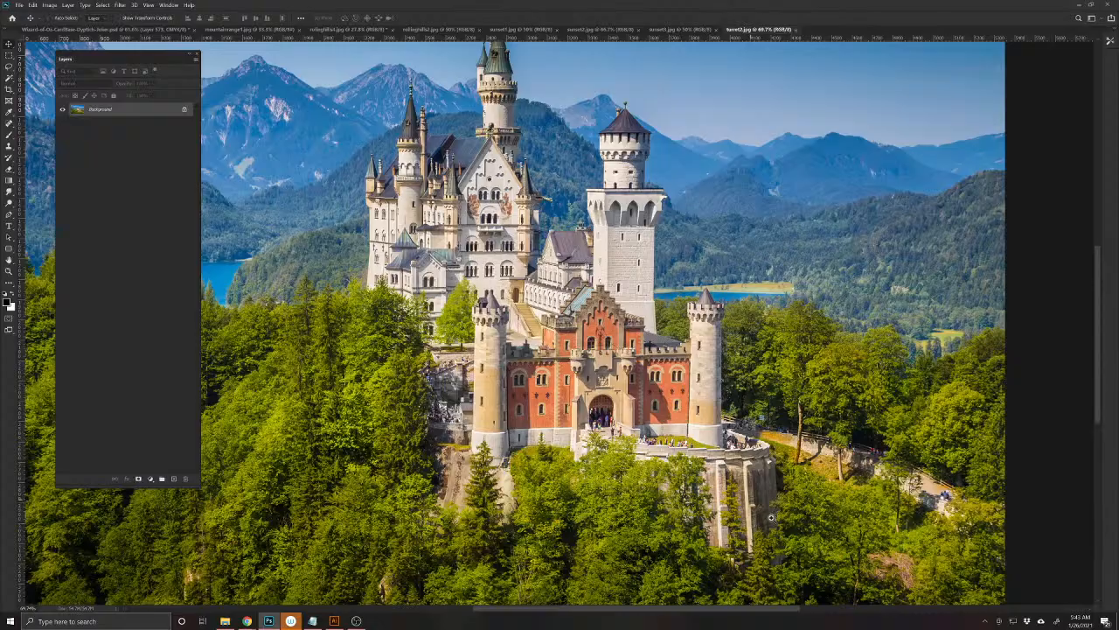
pyautogui.scroll(5, 771, 517)
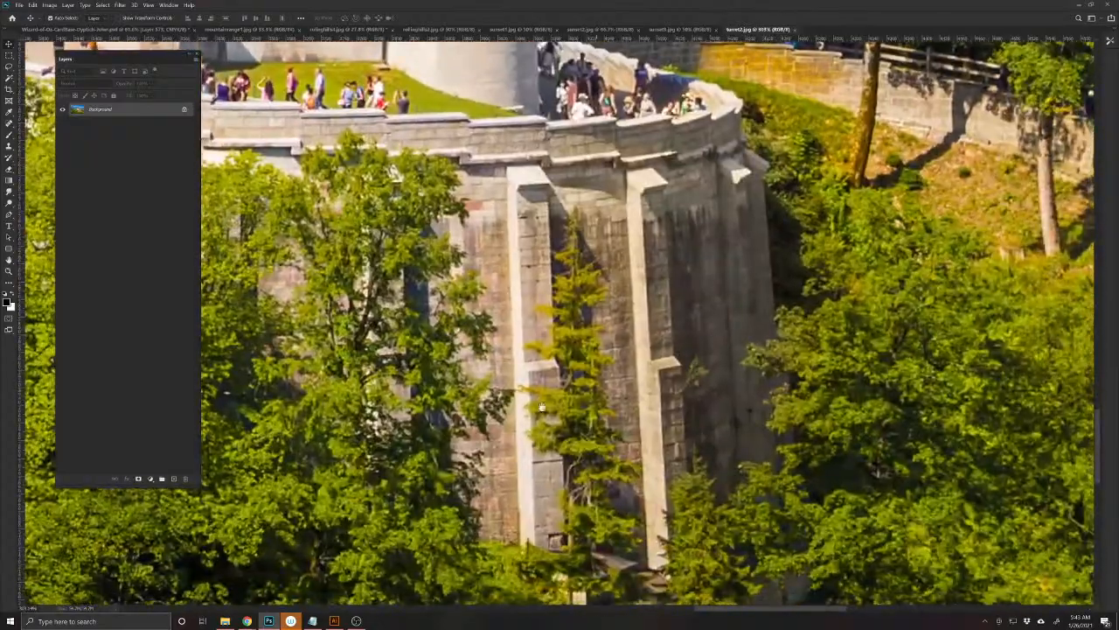
pyautogui.scroll(-6, 681, 322)
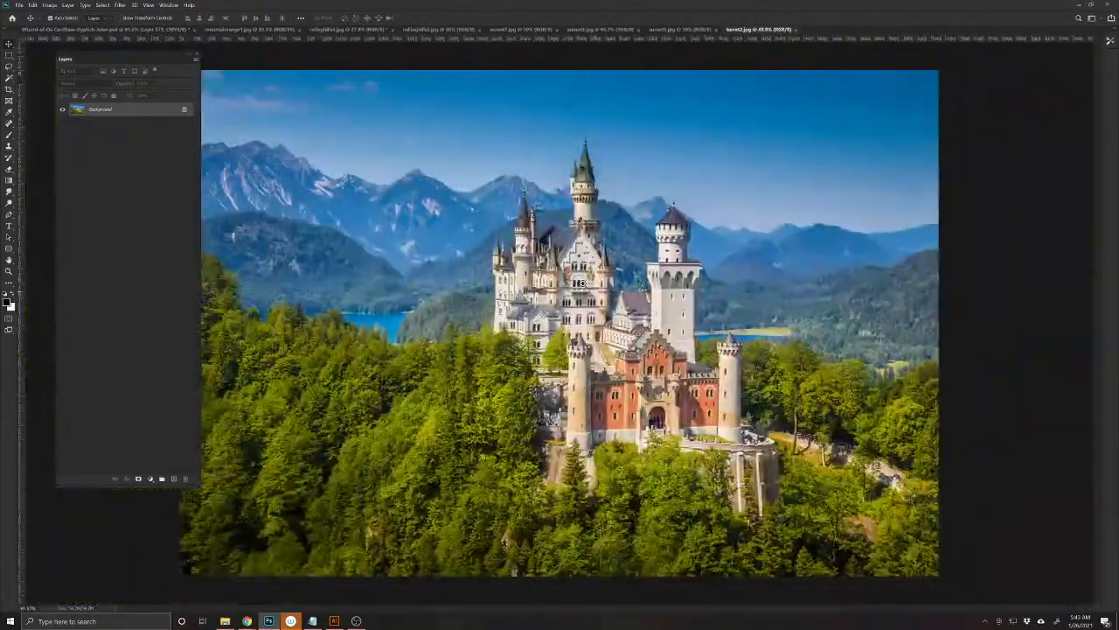
pyautogui.scroll(2, 605, 295)
pyautogui.scroll(5, 606, 296)
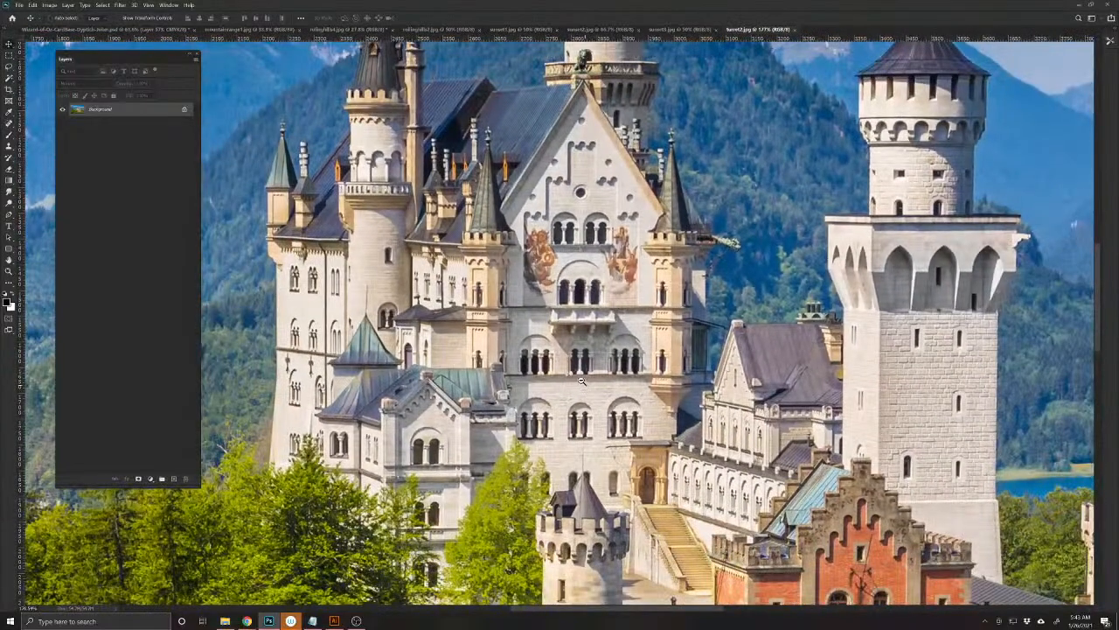
pyautogui.scroll(-4, 581, 381)
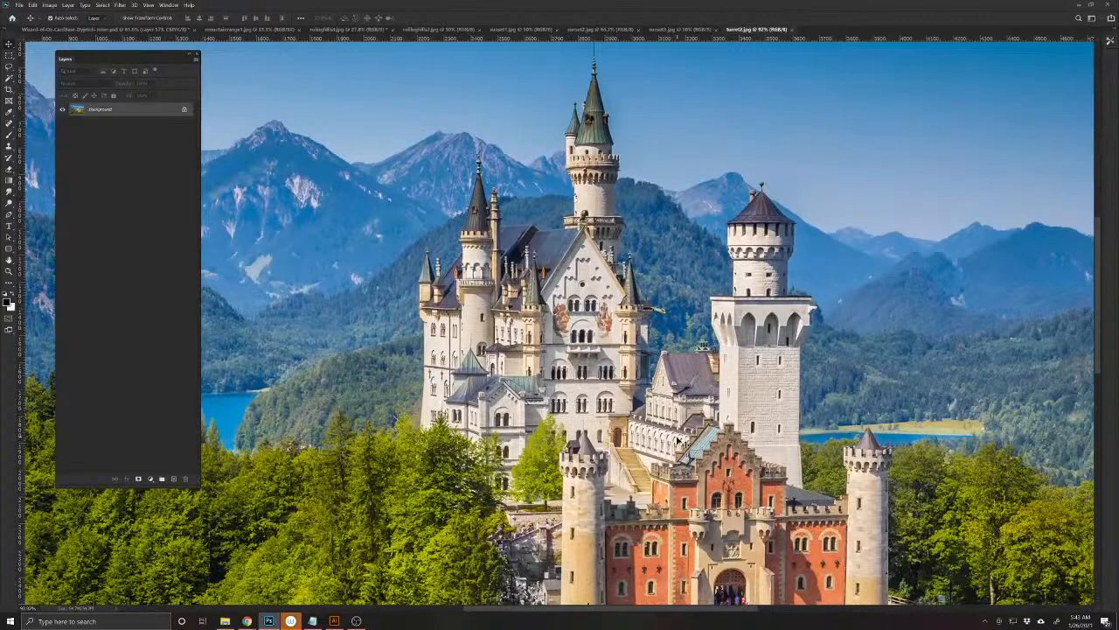
pyautogui.scroll(-1, 707, 439)
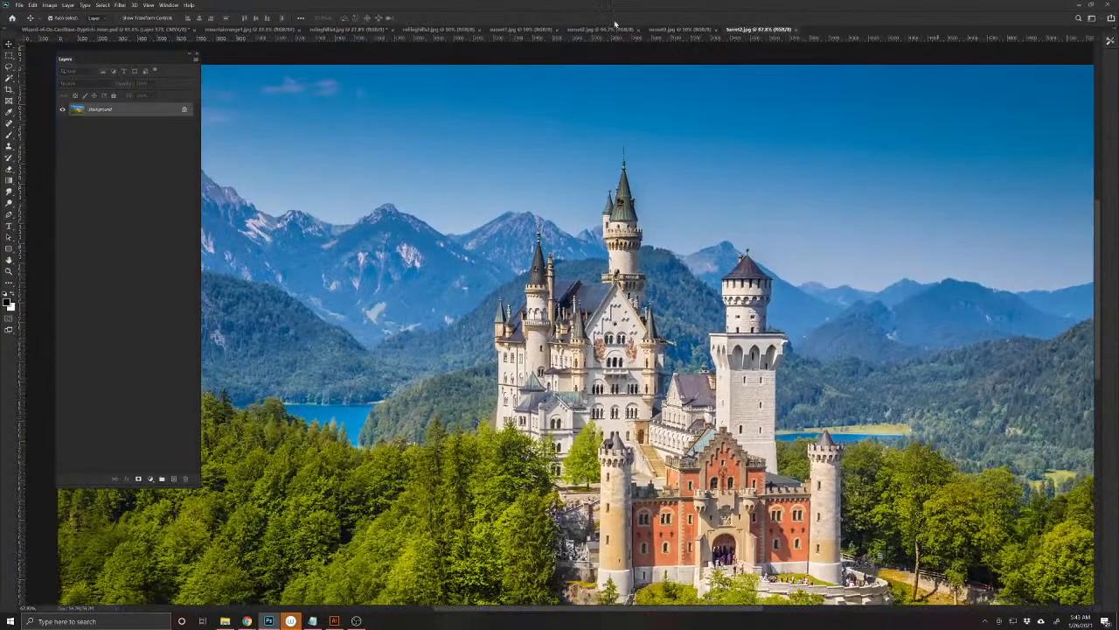
pyautogui.click(796, 30)
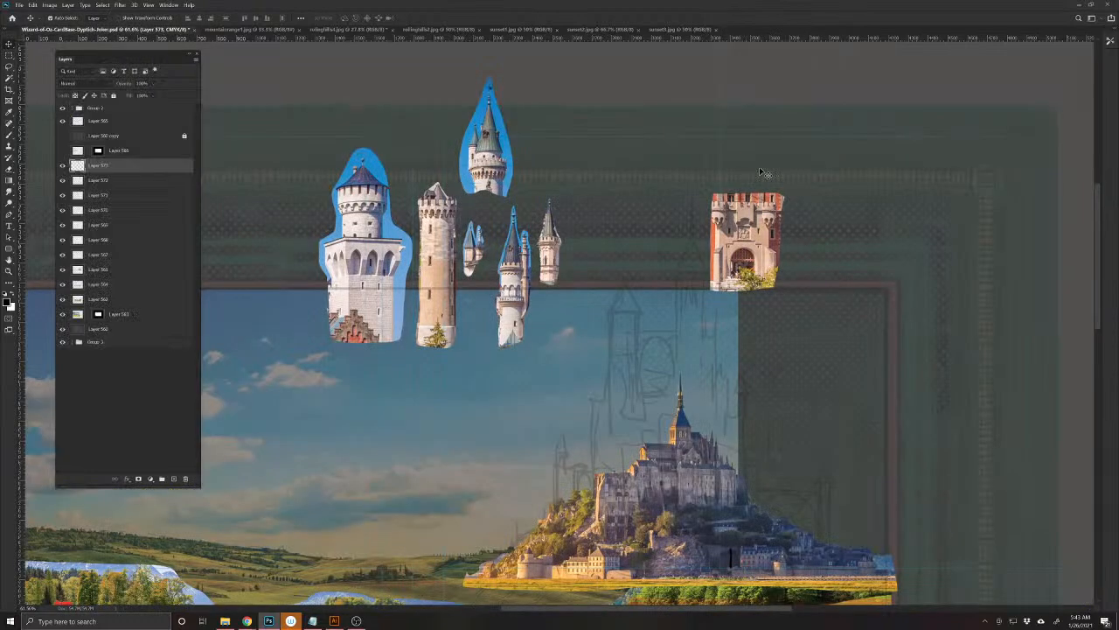
# - Move the red gatehouse piece farther right and place the green-spired tower between it and the small turrets
pyautogui.moveTo(787, 375); pyautogui.dragTo(690, 358)
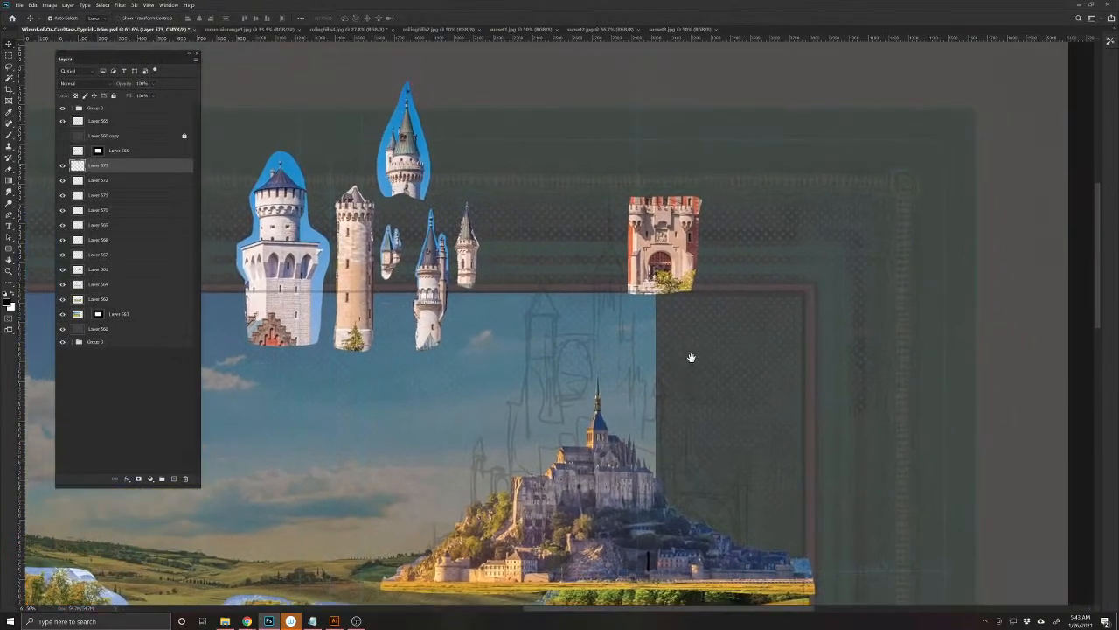
pyautogui.scroll(-3, 682, 347)
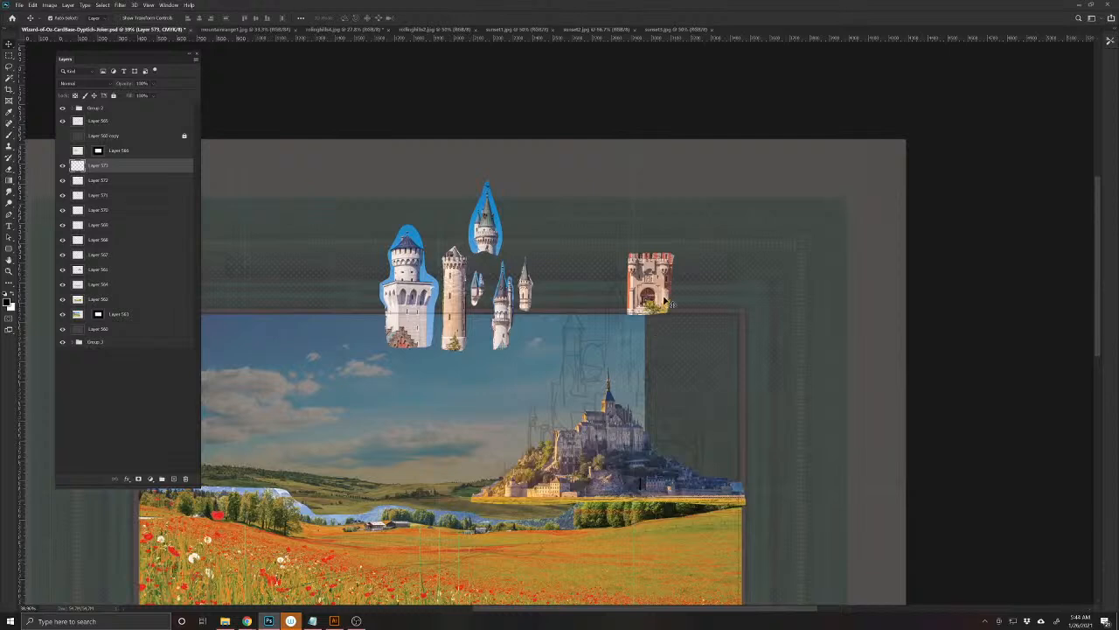
pyautogui.moveTo(667, 304); pyautogui.dragTo(764, 324)
pyautogui.moveTo(502, 226); pyautogui.dragTo(647, 319)
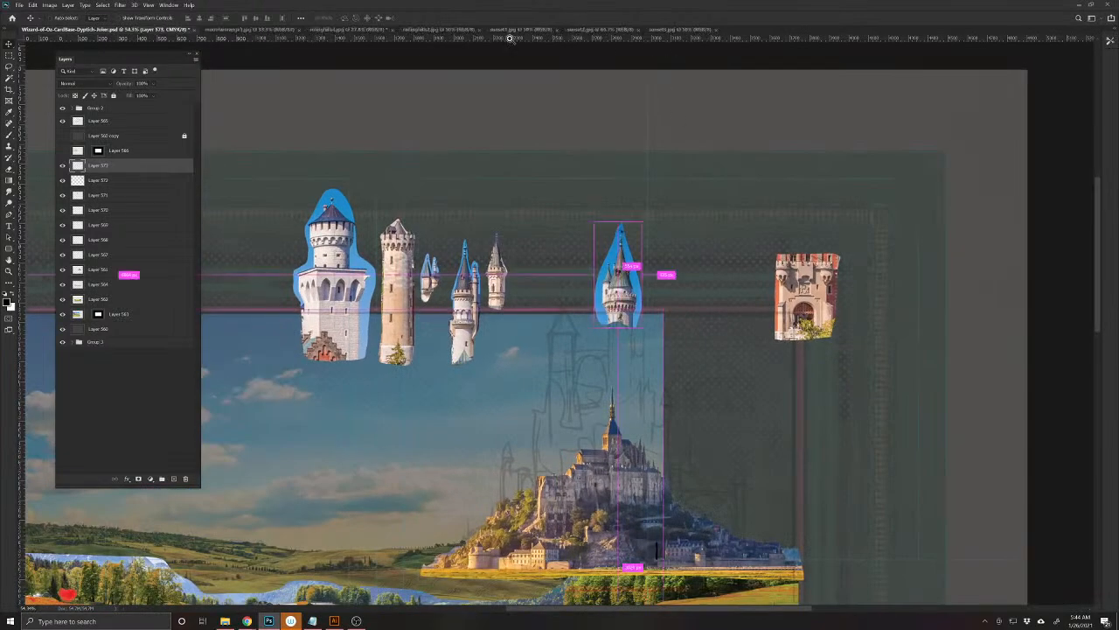
# - Open turret2 and turret3 from the JokerPics folder and return to the card base document
pyautogui.click(19, 5)
pyautogui.click(29, 21)
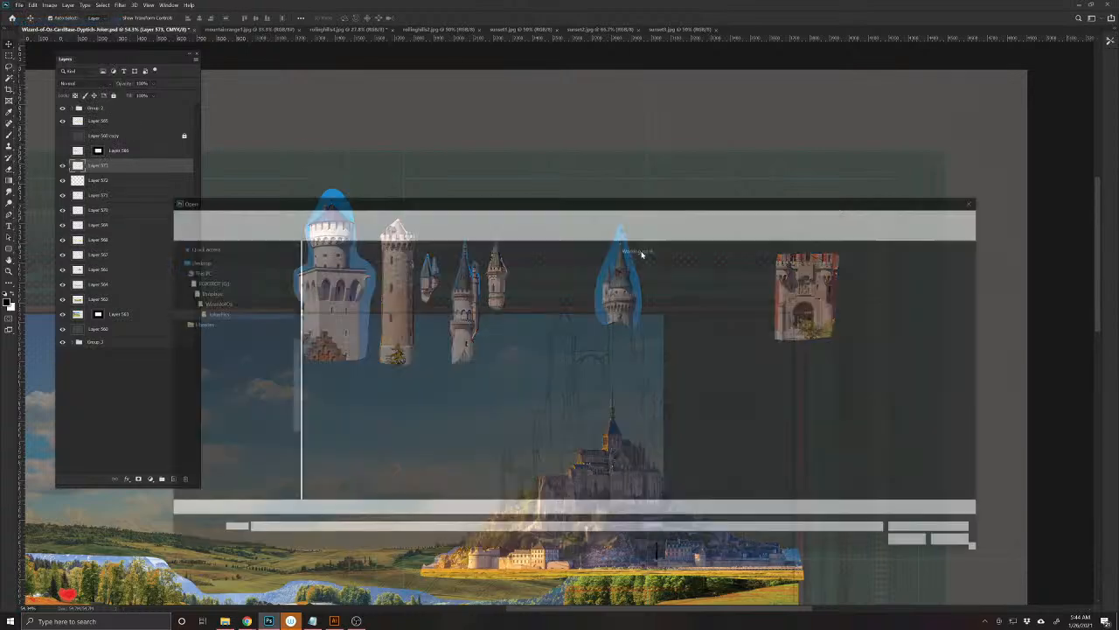
pyautogui.click(811, 271)
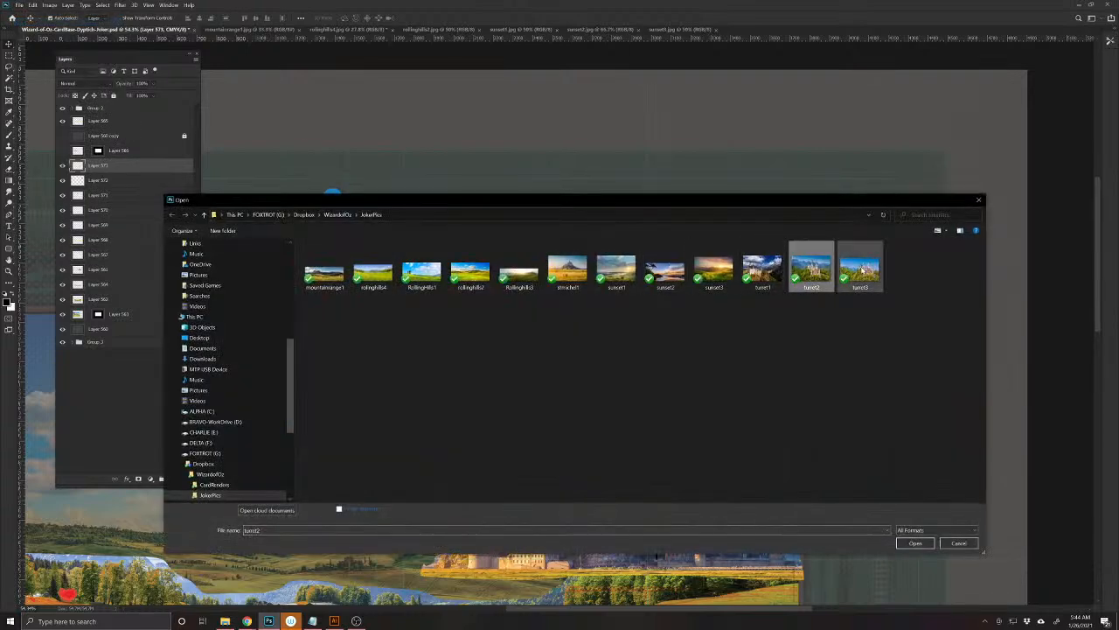
pyautogui.click(916, 543)
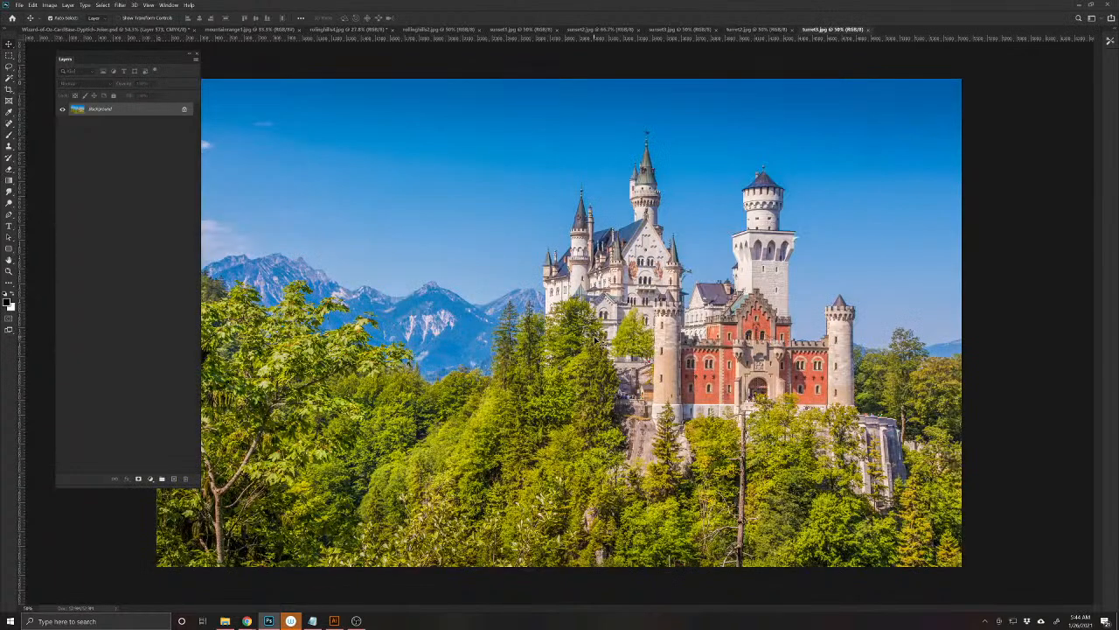
pyautogui.click(70, 29)
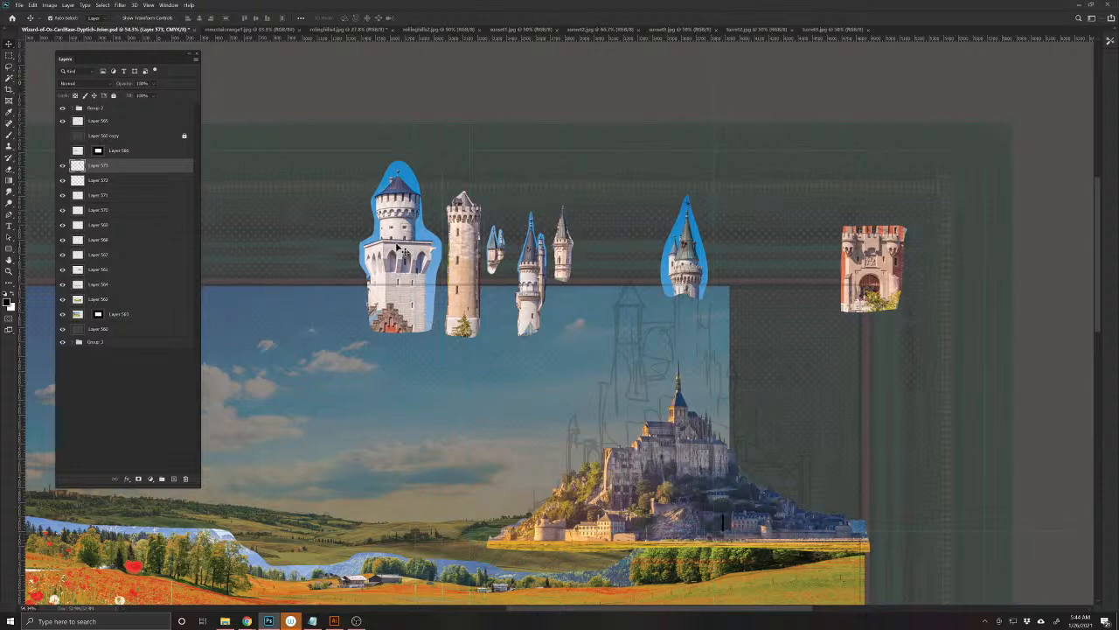
# - Duplicate the large white square tower, scale the copy down and place it beside the red gatehouse piece above the landscape
pyautogui.moveTo(398, 252); pyautogui.dragTo(696, 344)
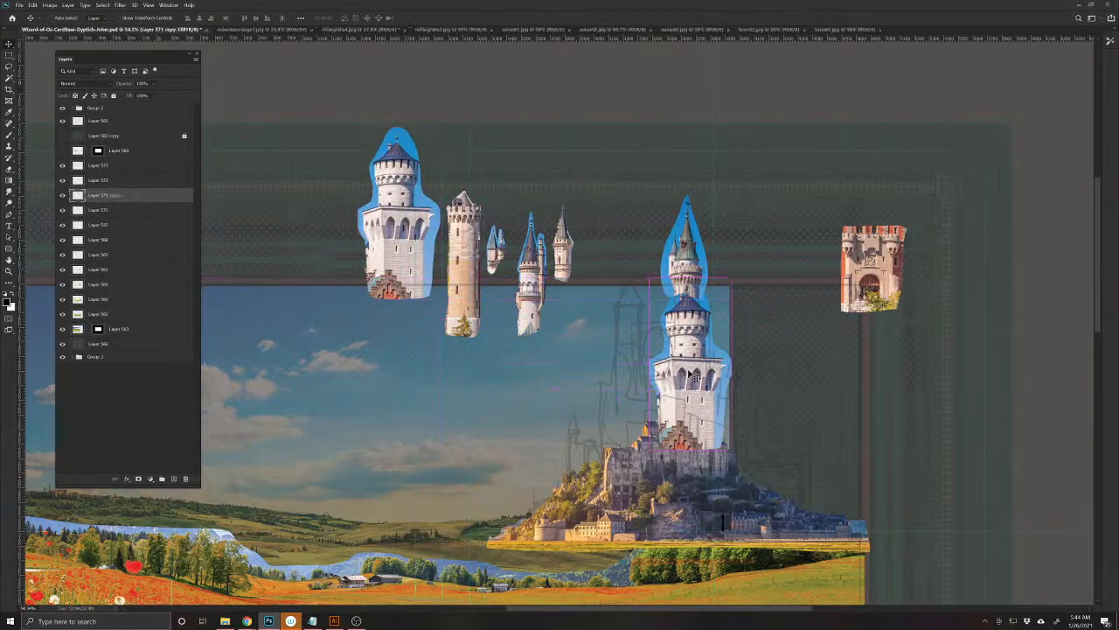
pyautogui.hotkey('ctrl', 't')
pyautogui.moveTo(732, 284); pyautogui.dragTo(805, 243)
pyautogui.press('Return')
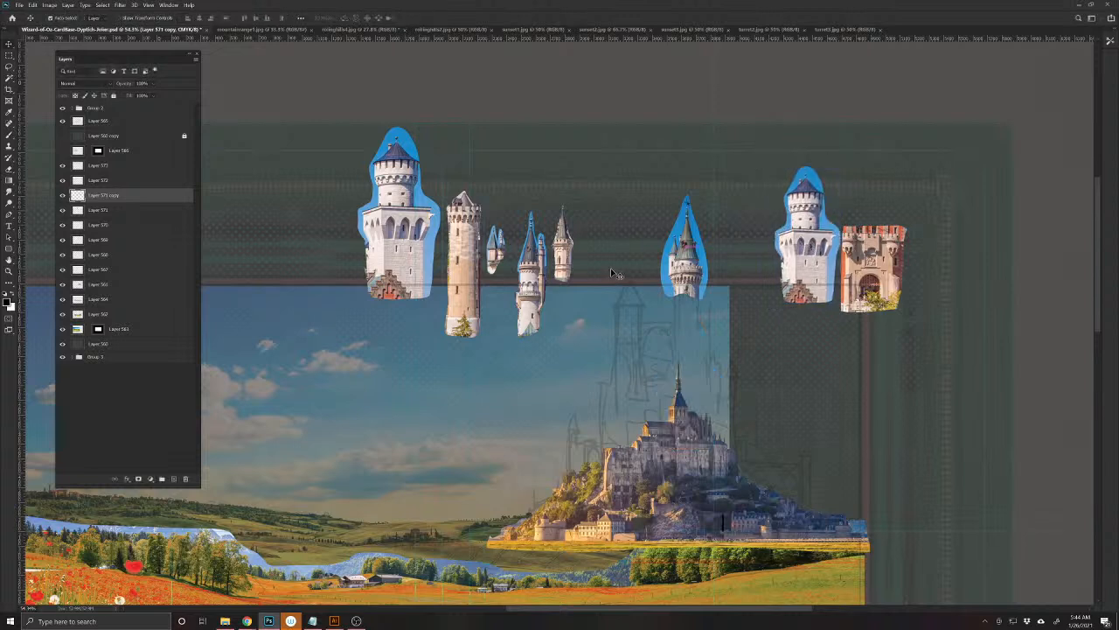
# - Place the blue-spired tower above the castle hill with one slender turret against it, and a second slender turret beside the castle
pyautogui.moveTo(534, 249); pyautogui.dragTo(572, 430)
pyautogui.hotkey('ctrl', 't')
pyautogui.moveTo(559, 373)
pyautogui.mouseDown()
pyautogui.moveTo(569, 385)
pyautogui.moveTo(576, 359)
pyautogui.mouseUp()
pyautogui.press('Return')
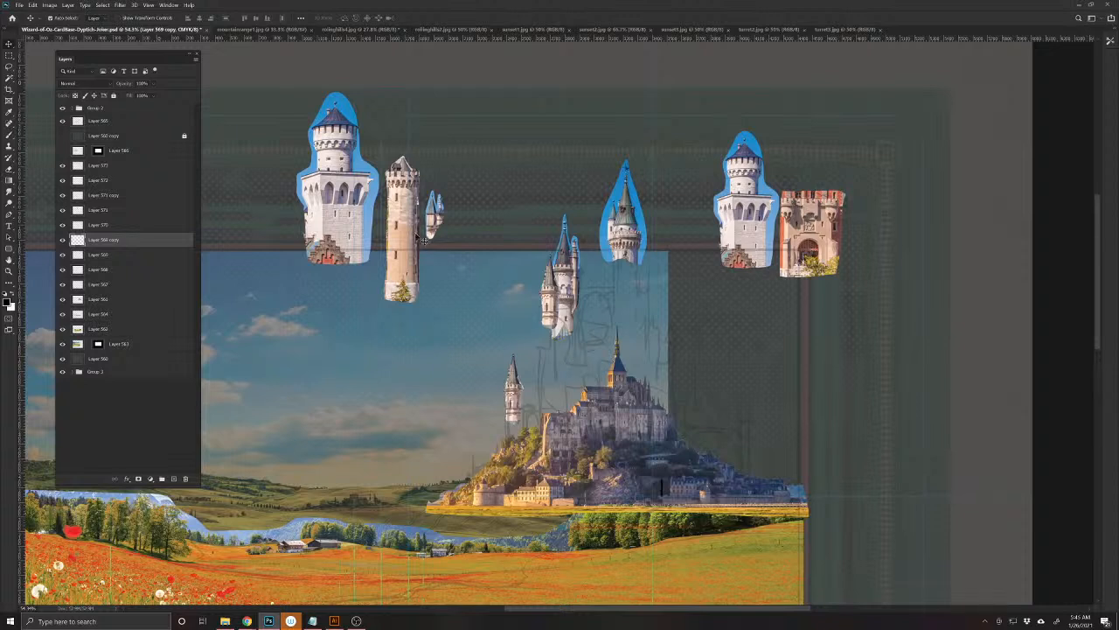
# - Set the tall round tower aside above the sky, and duplicate it at a much smaller size left of the castle
pyautogui.moveTo(411, 240); pyautogui.dragTo(565, 450)
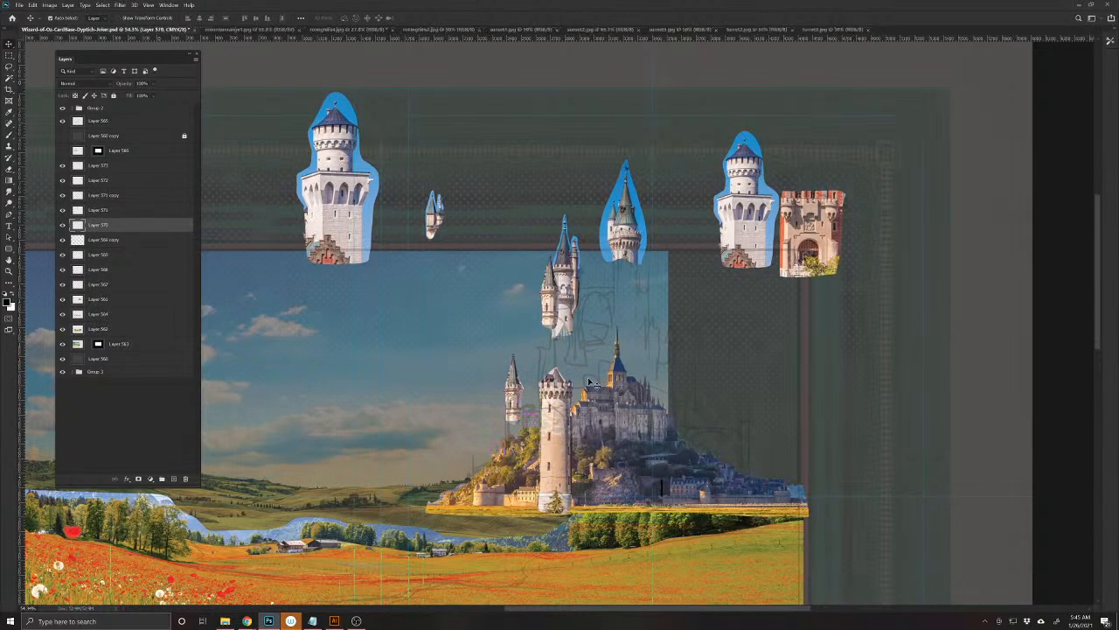
pyautogui.moveTo(591, 382); pyautogui.dragTo(503, 116)
pyautogui.moveTo(469, 160); pyautogui.dragTo(446, 372)
pyautogui.hotkey('ctrl', 't')
pyautogui.moveTo(462, 316); pyautogui.dragTo(427, 406)
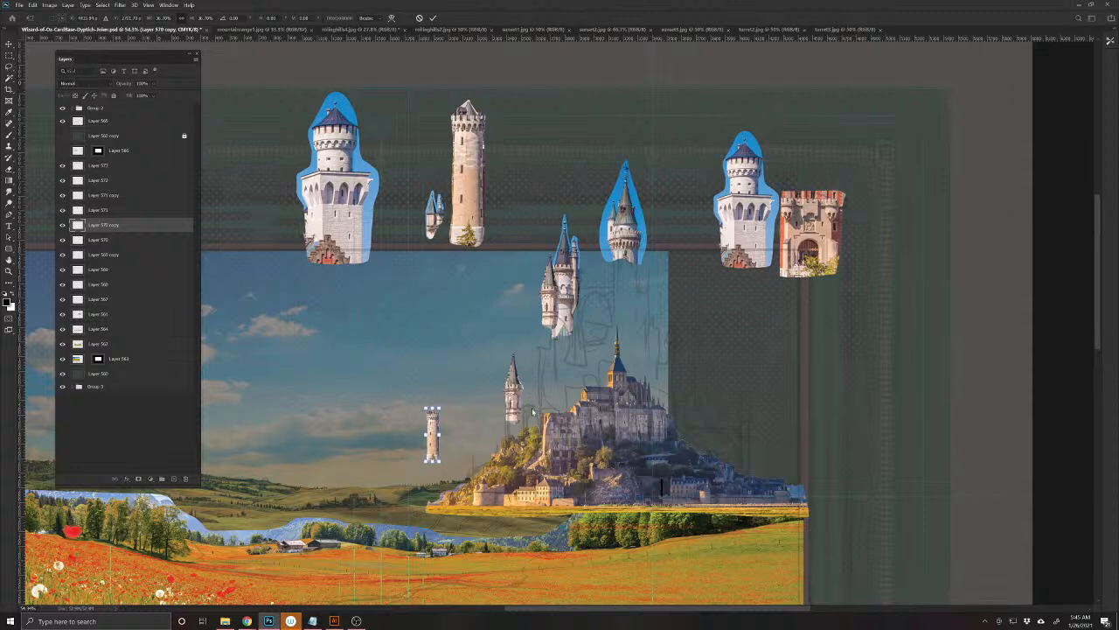
pyautogui.press('Return')
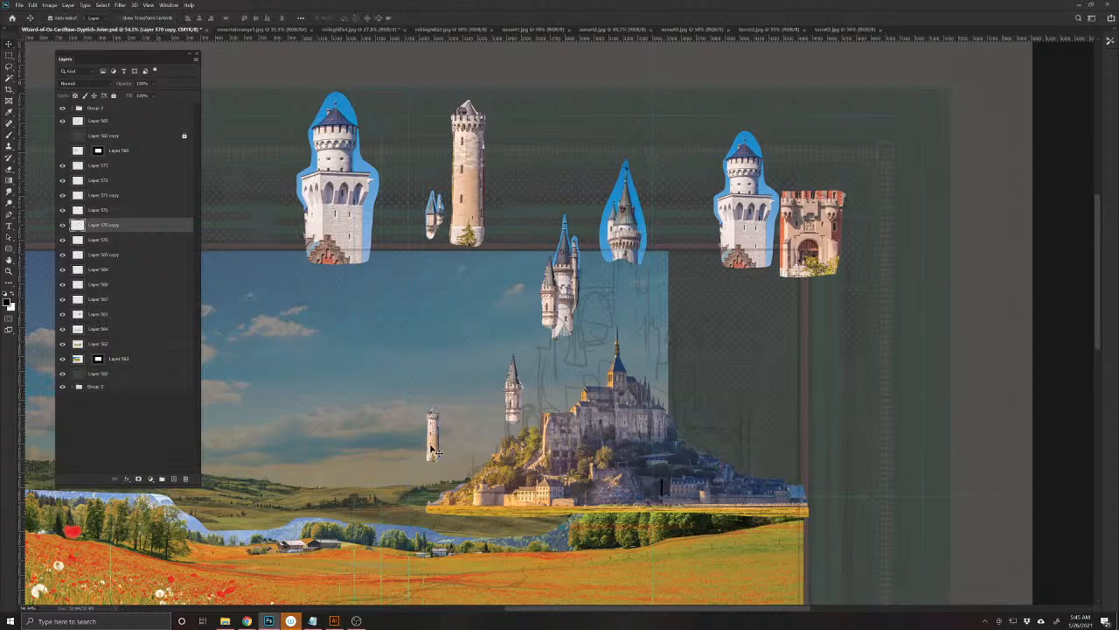
# - Trim the tree off the small round tower's base and place two copies on the wall at the foot of the castle hill
pyautogui.moveTo(435, 450)
pyautogui.mouseDown()
pyautogui.moveTo(528, 479)
pyautogui.moveTo(469, 414)
pyautogui.moveTo(481, 435)
pyautogui.mouseUp()
pyautogui.press('m')
pyautogui.hotkey('ctrl', 'd')
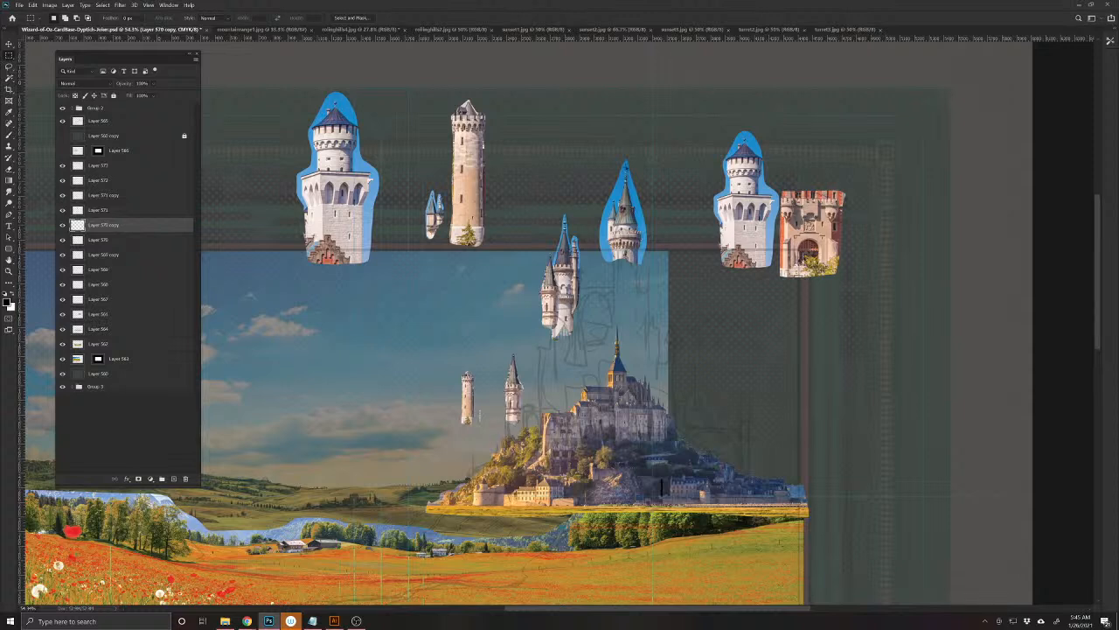
pyautogui.press('v')
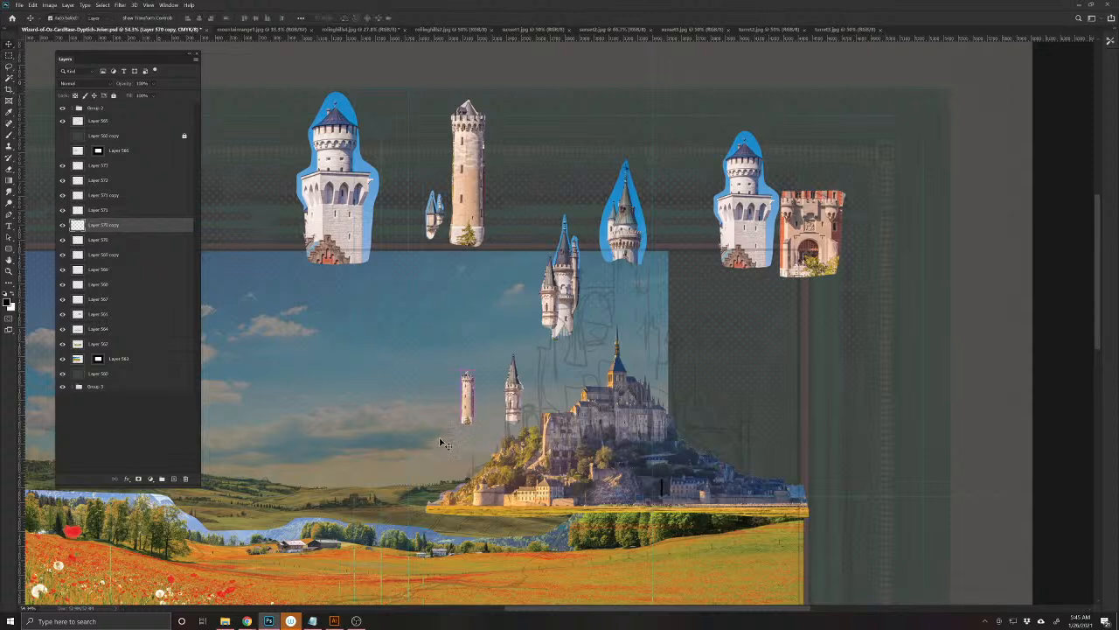
pyautogui.press('m')
pyautogui.moveTo(434, 439)
pyautogui.mouseDown()
pyautogui.moveTo(491, 407)
pyautogui.moveTo(544, 488)
pyautogui.moveTo(703, 494)
pyautogui.moveTo(662, 492)
pyautogui.mouseUp()
pyautogui.hotkey('ctrl', 'd')
pyautogui.press('v')
pyautogui.scroll(5, 678, 494)
pyautogui.scroll(-4, 687, 499)
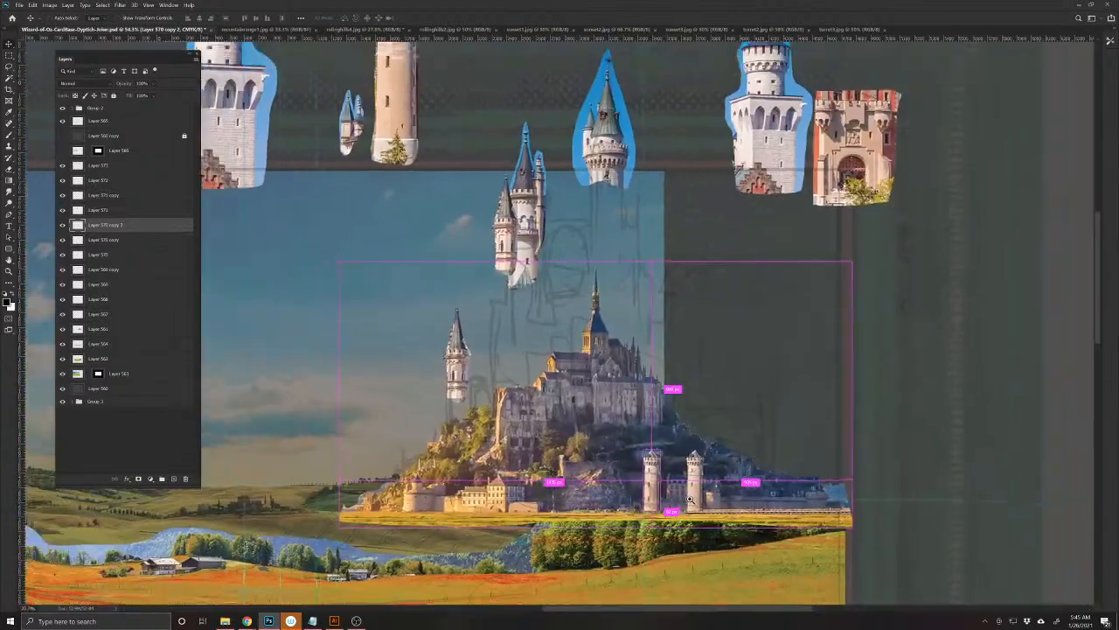
pyautogui.scroll(1, 690, 499)
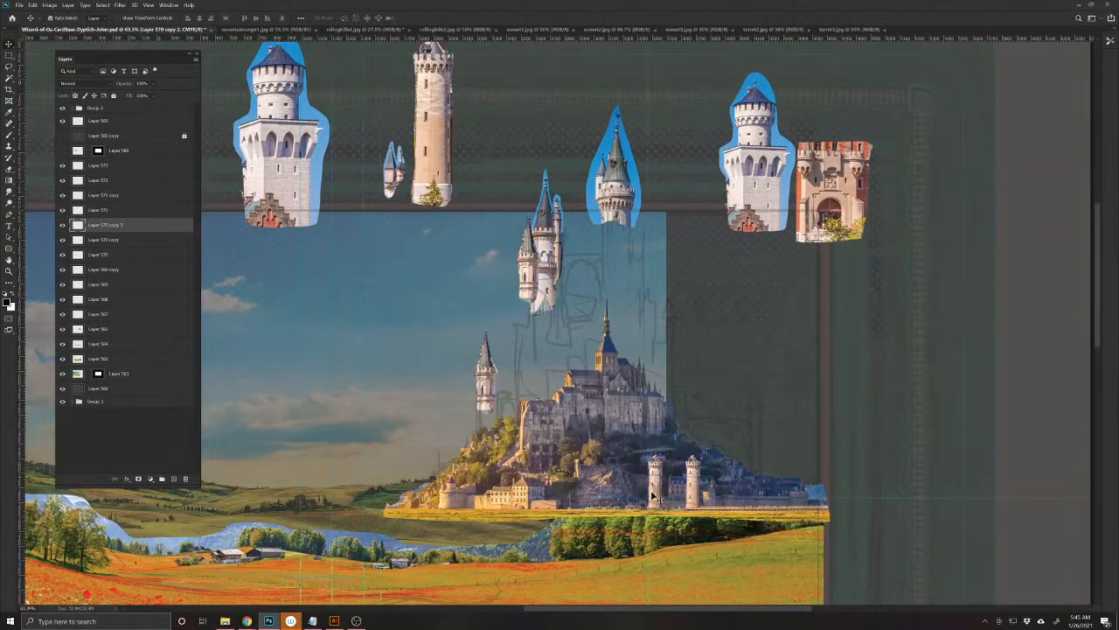
# - Duplicate the small round tower four more times, spacing three copies along the wall's left part and one near its right end
pyautogui.moveTo(655, 493); pyautogui.dragTo(657, 468)
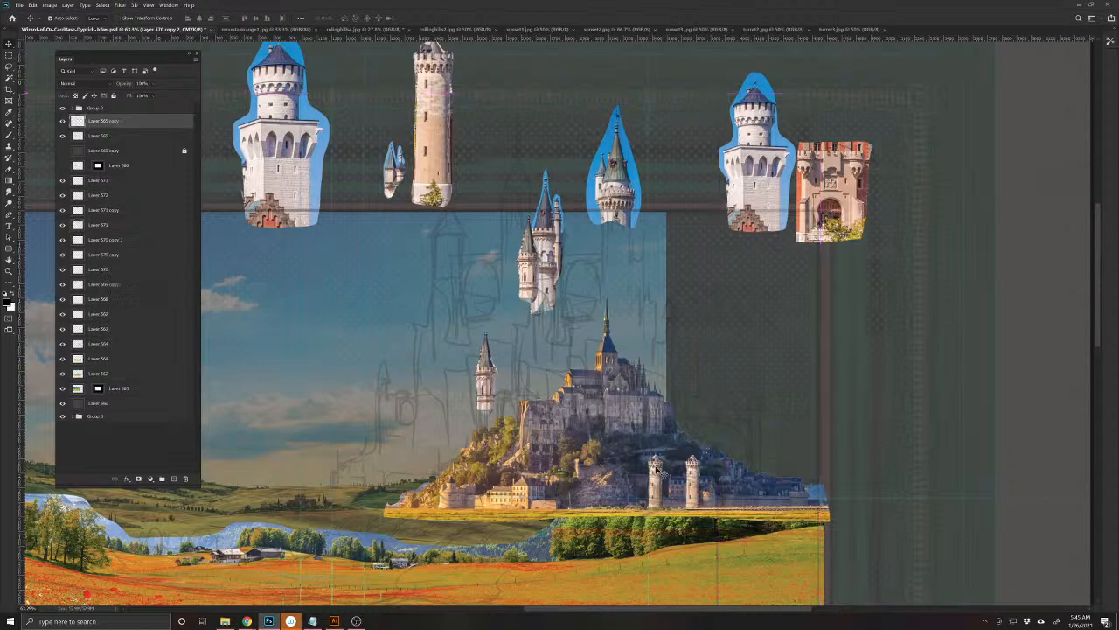
pyautogui.hotkey('ctrl', 'z')
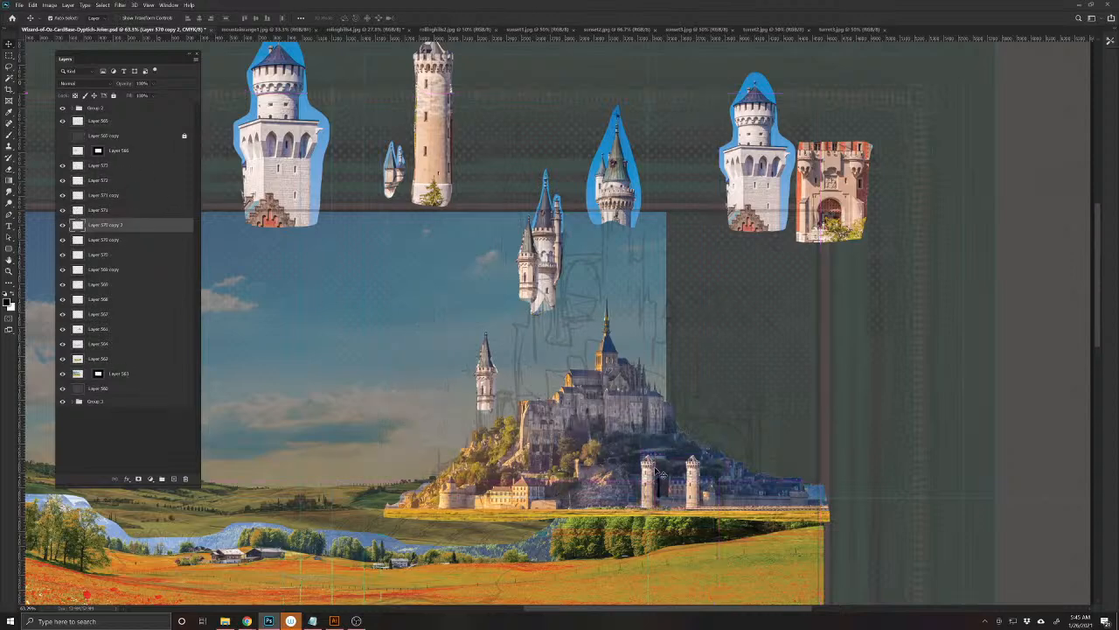
pyautogui.moveTo(665, 473); pyautogui.dragTo(400, 478)
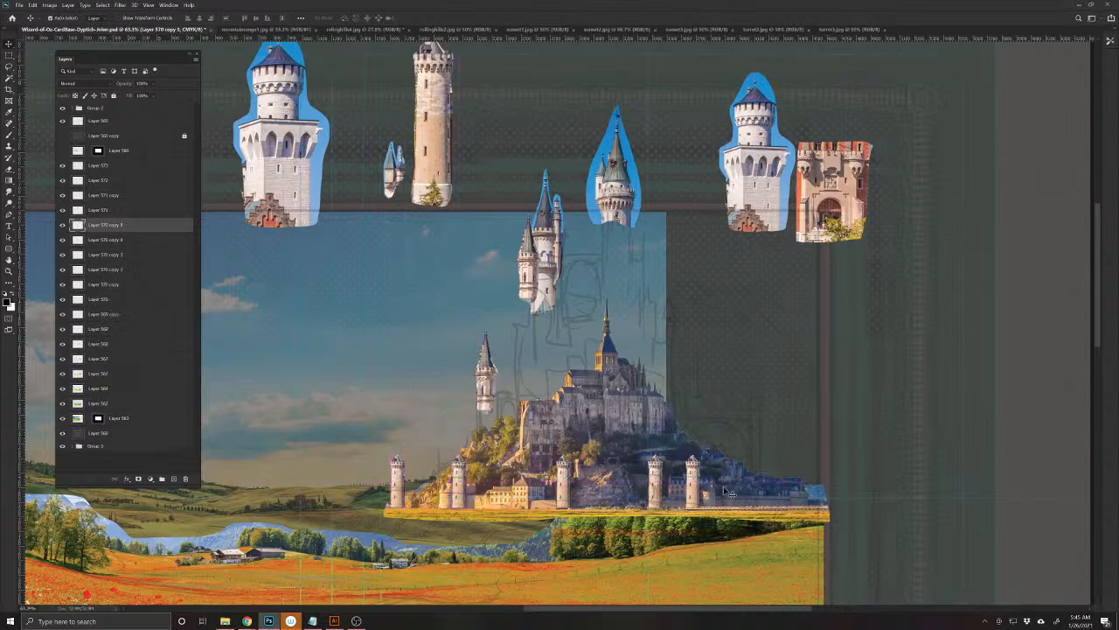
pyautogui.moveTo(695, 473); pyautogui.dragTo(799, 476)
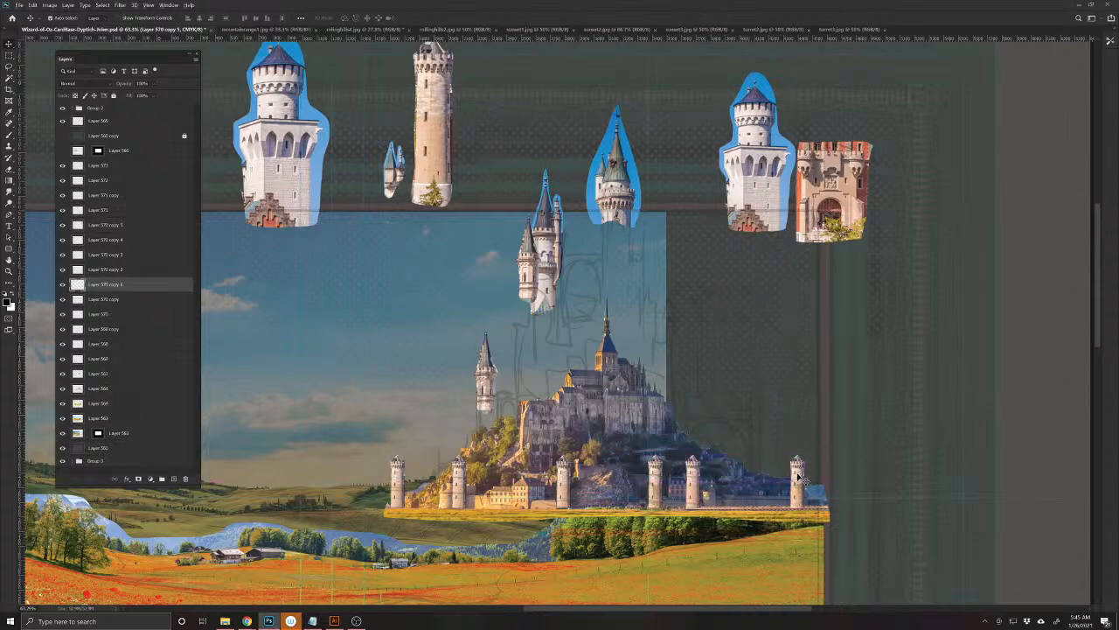
# - Scale the red gatehouse down and place it on the castle wall between the two middle round towers
pyautogui.moveTo(686, 427); pyautogui.dragTo(655, 425)
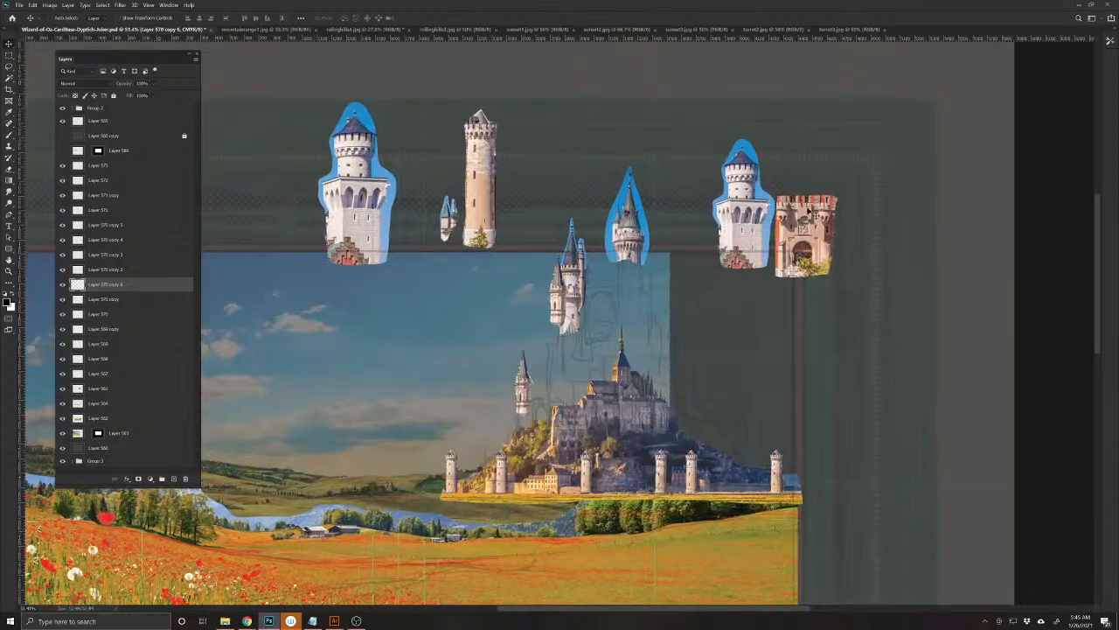
pyautogui.moveTo(812, 213); pyautogui.dragTo(726, 404)
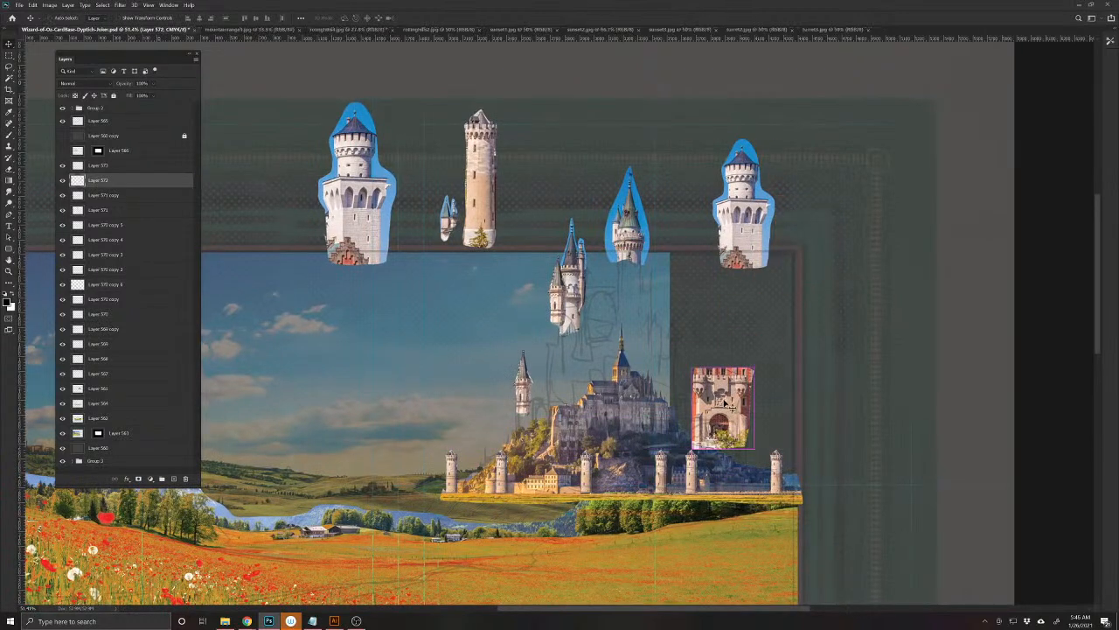
pyautogui.hotkey('ctrl', 't')
pyautogui.moveTo(754, 368); pyautogui.dragTo(659, 477)
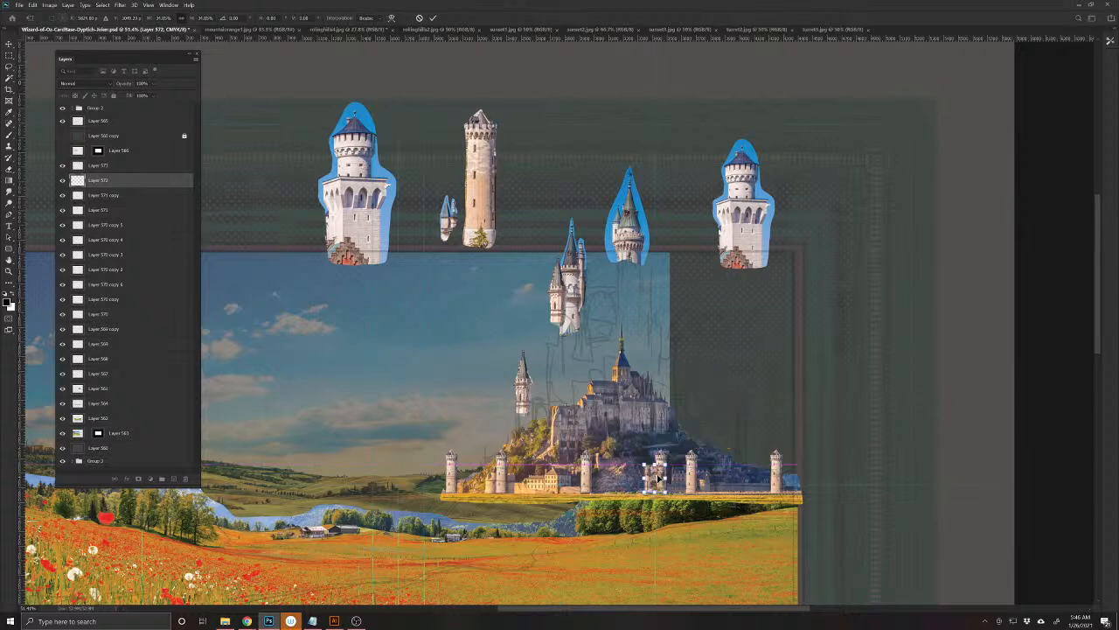
pyautogui.press('Return')
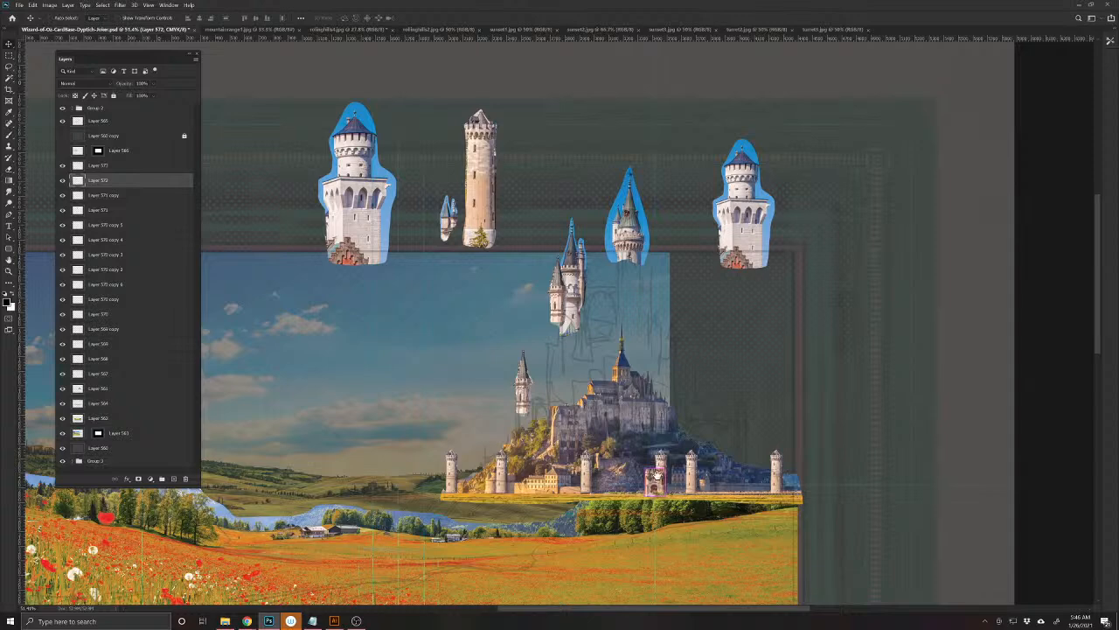
# - Set round towers close on both sides of the gatehouse, raising the left one's layer below Group 2, and duplicate the far-right wall tower
pyautogui.scroll(2, 658, 480)
pyautogui.moveTo(622, 429); pyautogui.dragTo(562, 432)
pyautogui.hotkey('ctrl', 'shift', ']')
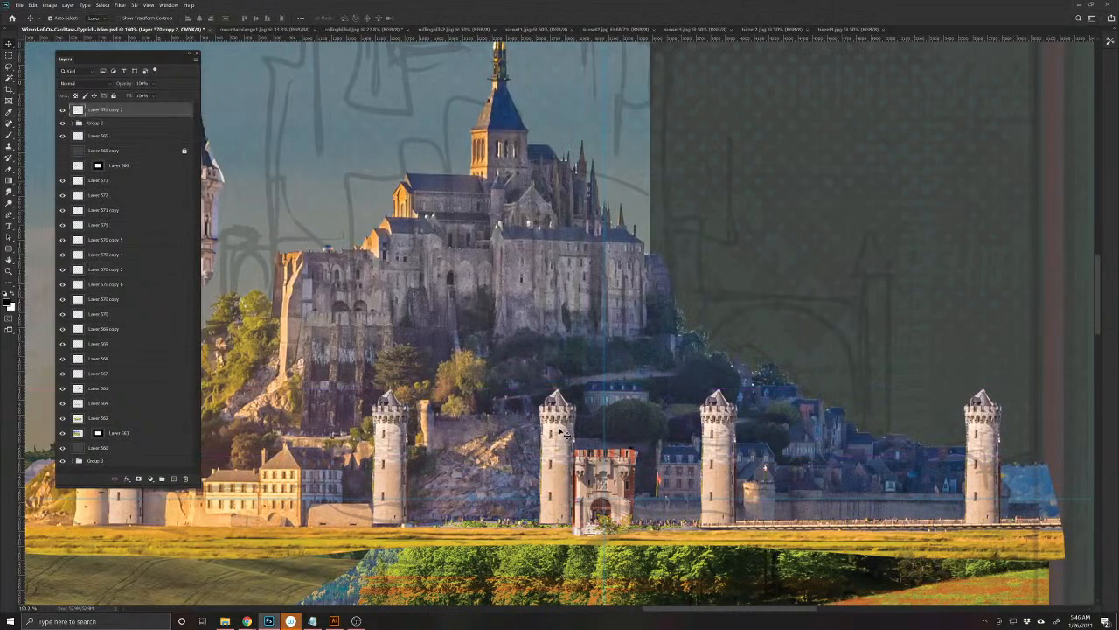
pyautogui.moveTo(119, 106); pyautogui.dragTo(119, 129)
pyautogui.moveTo(559, 451)
pyautogui.mouseDown()
pyautogui.moveTo(570, 451)
pyautogui.moveTo(553, 450)
pyautogui.mouseUp()
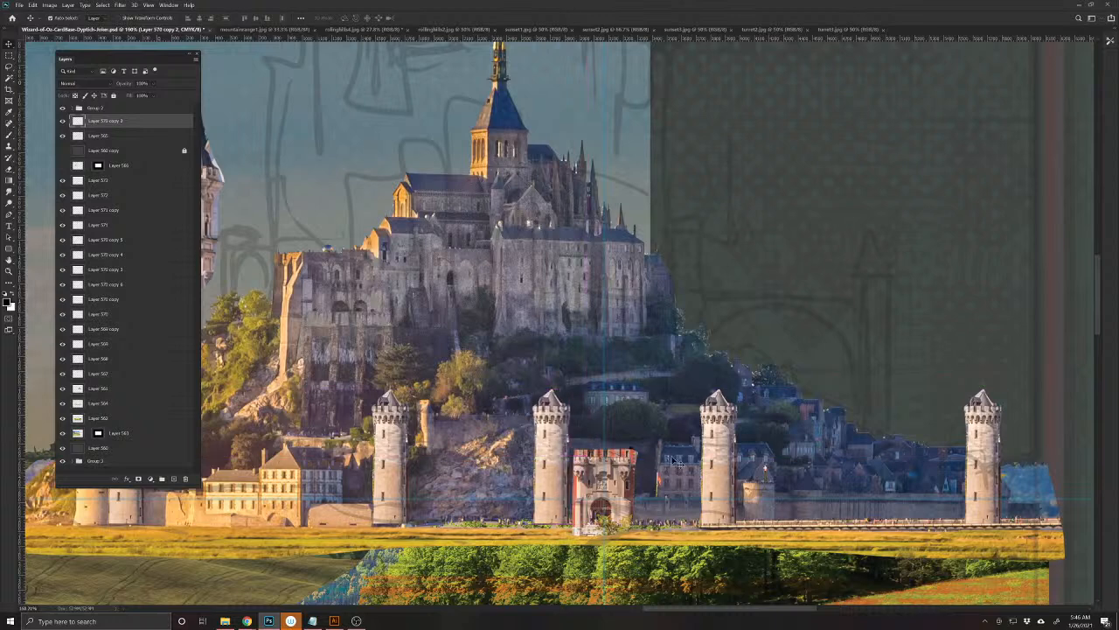
pyautogui.moveTo(717, 455); pyautogui.dragTo(647, 456)
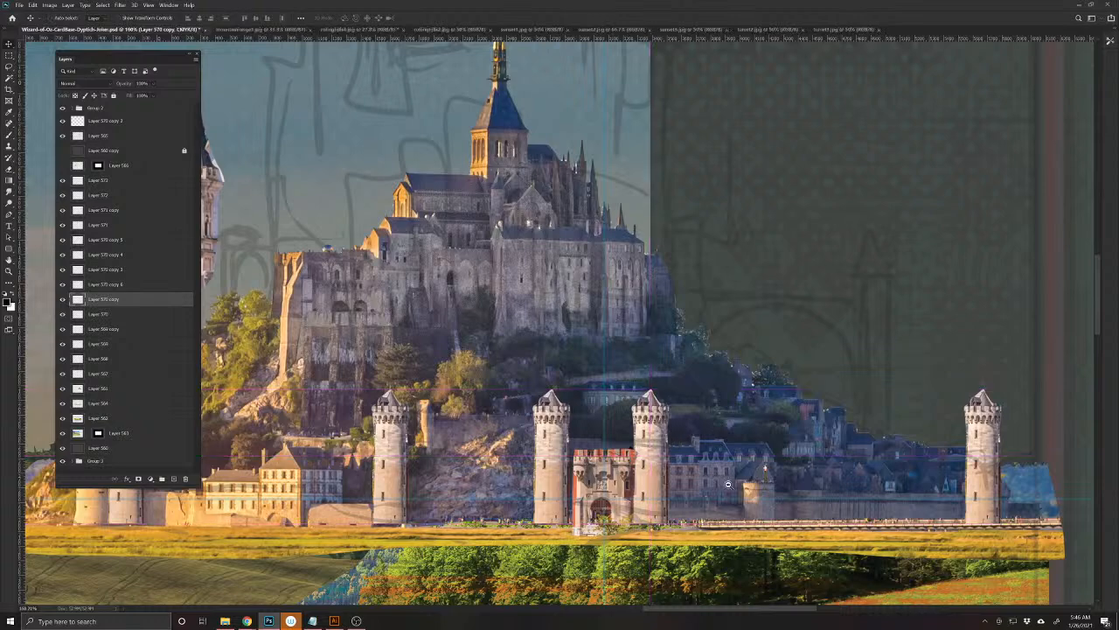
pyautogui.scroll(-5, 699, 476)
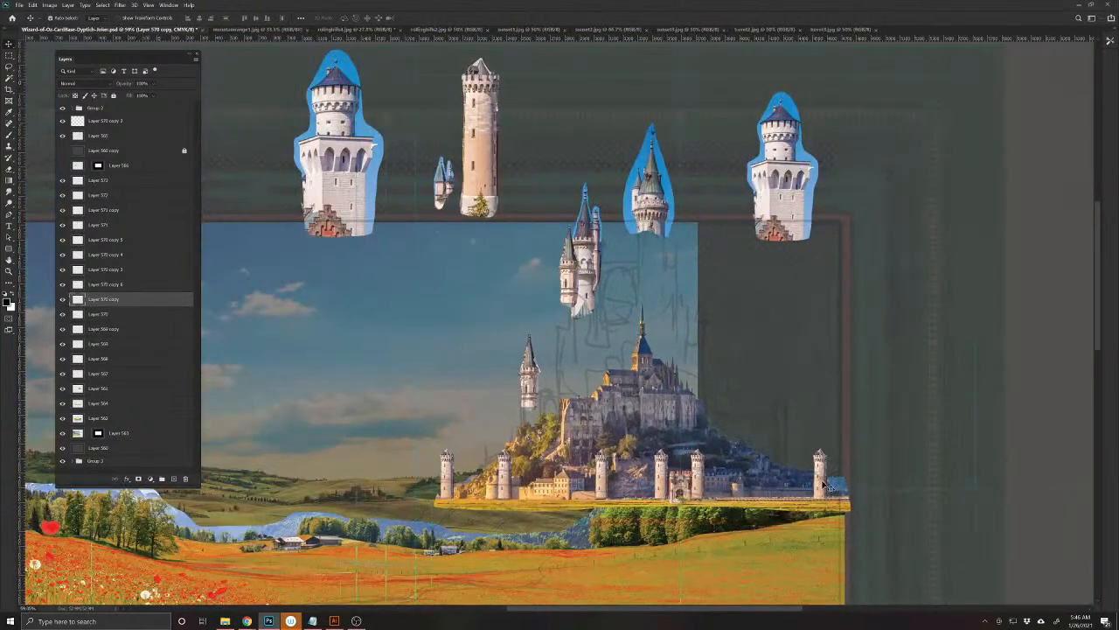
pyautogui.moveTo(825, 466); pyautogui.dragTo(780, 467)
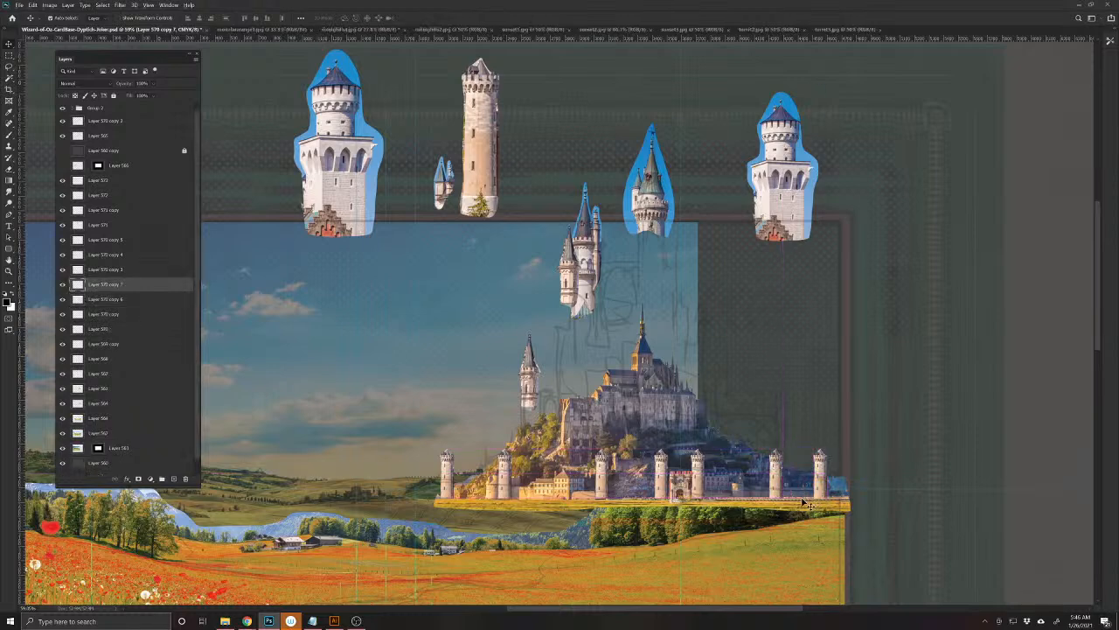
# - Compare the castle in the turret2 and turret3 photos as reference, and return to the card base document
pyautogui.click(835, 30)
pyautogui.click(755, 30)
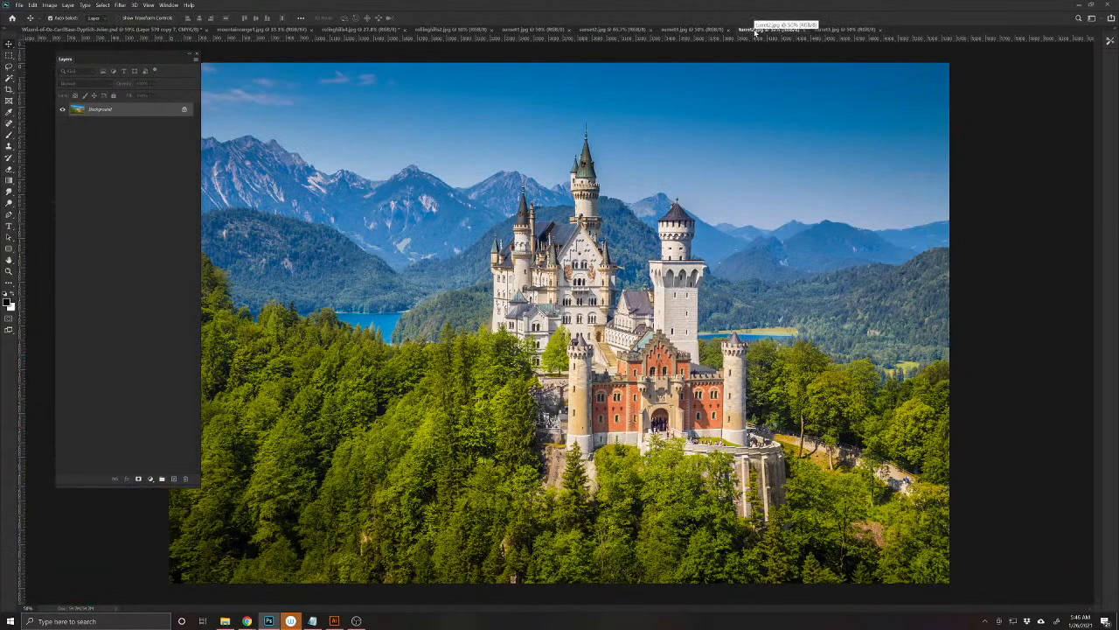
pyautogui.click(837, 31)
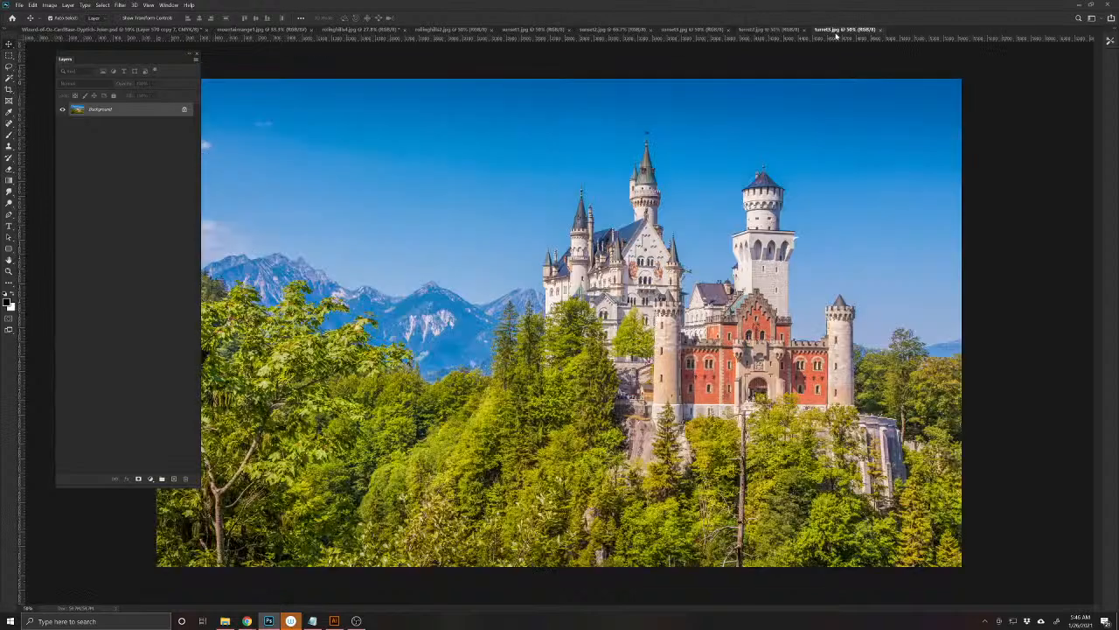
pyautogui.click(84, 31)
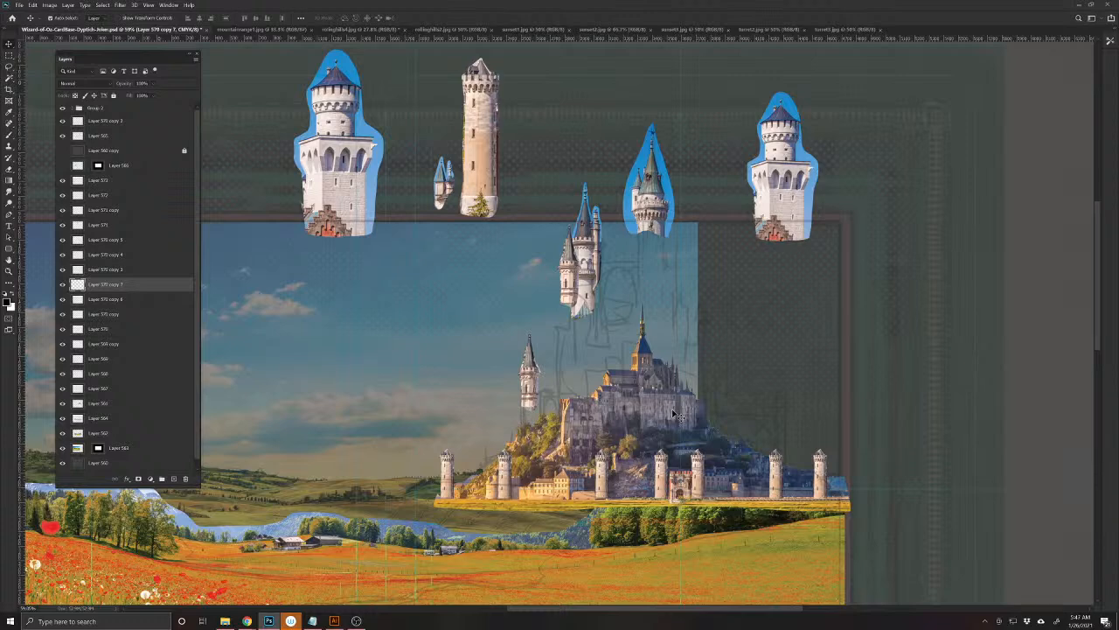
# - Move the tiny pair of spired turrets down into the sky beside the slender turret left of the castle
pyautogui.click(724, 363)
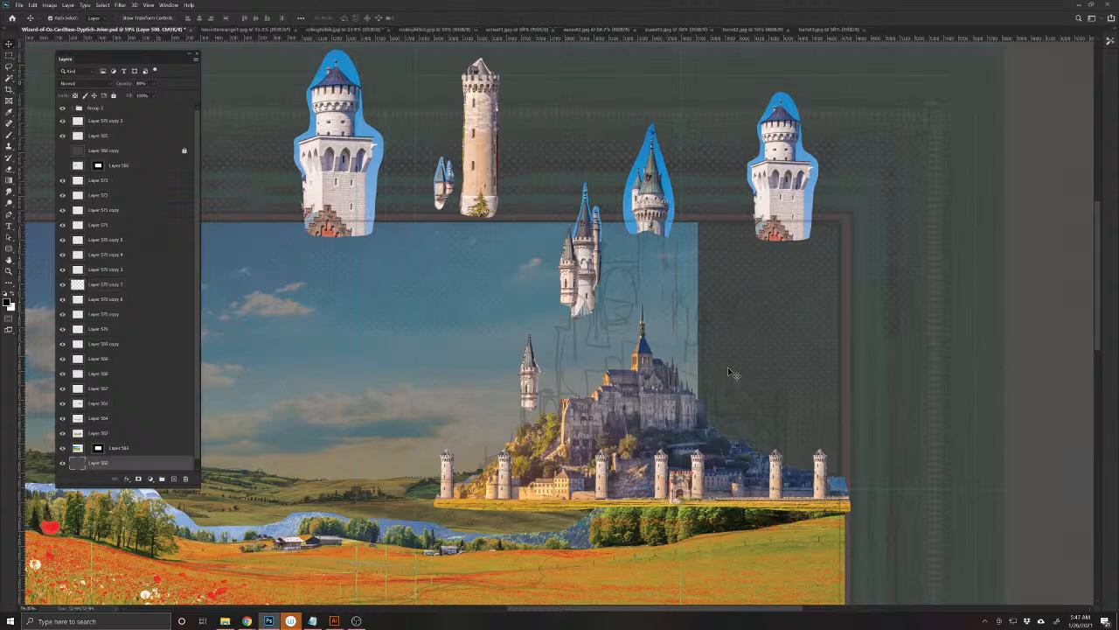
pyautogui.moveTo(727, 366)
pyautogui.mouseDown()
pyautogui.moveTo(690, 375)
pyautogui.moveTo(632, 350)
pyautogui.moveTo(725, 375)
pyautogui.mouseUp()
pyautogui.moveTo(440, 190); pyautogui.dragTo(481, 338)
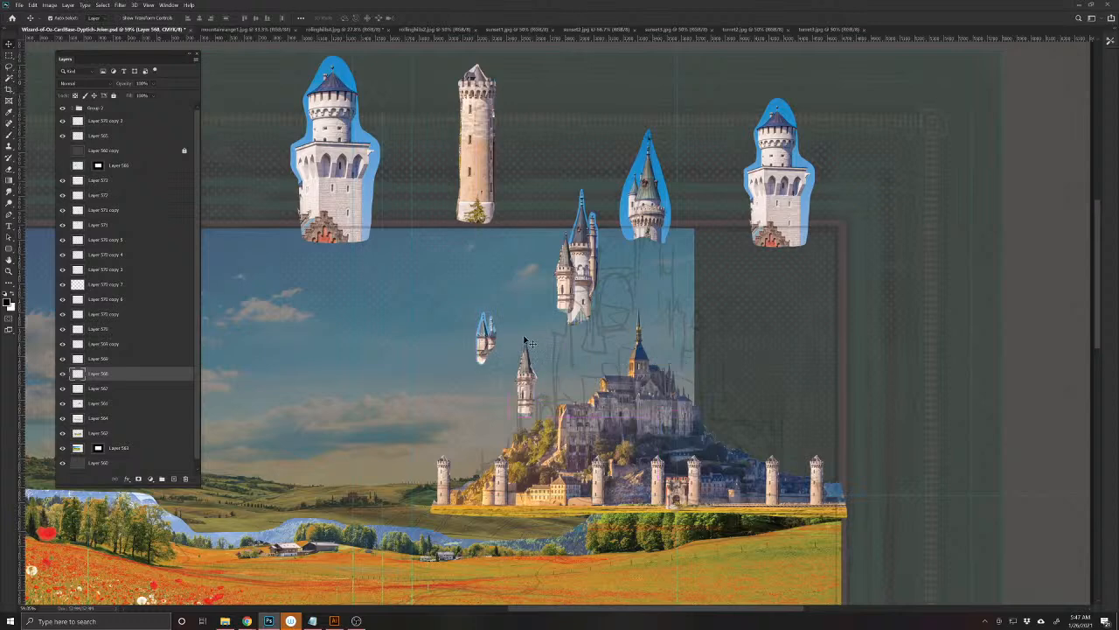
# - Move the smaller white tower outward, copy its round top to a new layer and place that piece above and to its left
pyautogui.moveTo(794, 181); pyautogui.dragTo(842, 214)
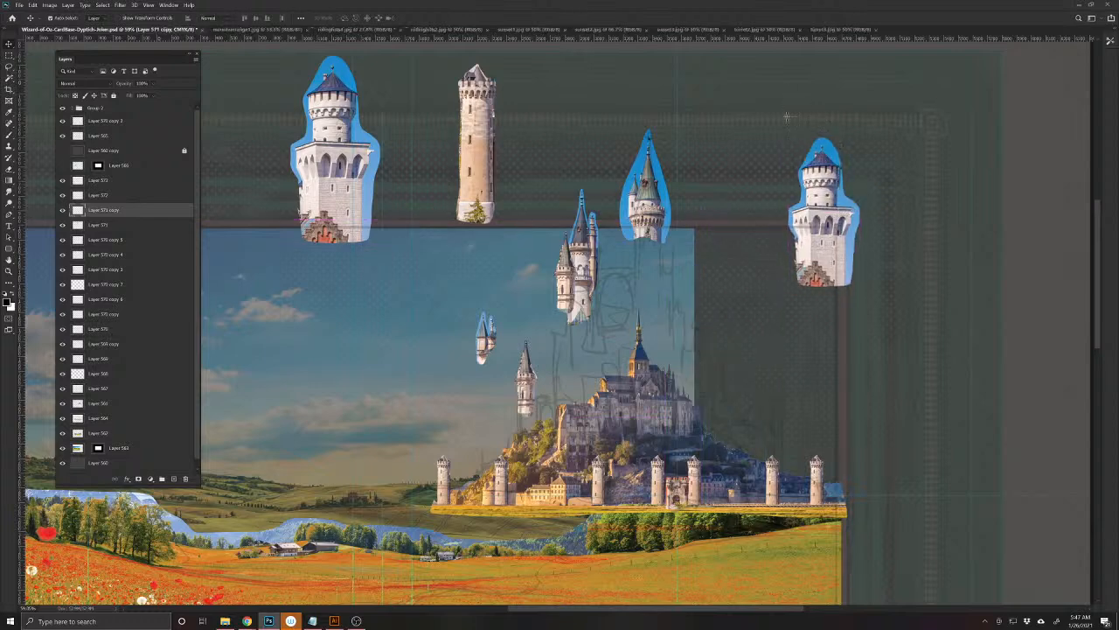
pyautogui.press('m')
pyautogui.moveTo(784, 111); pyautogui.dragTo(856, 205)
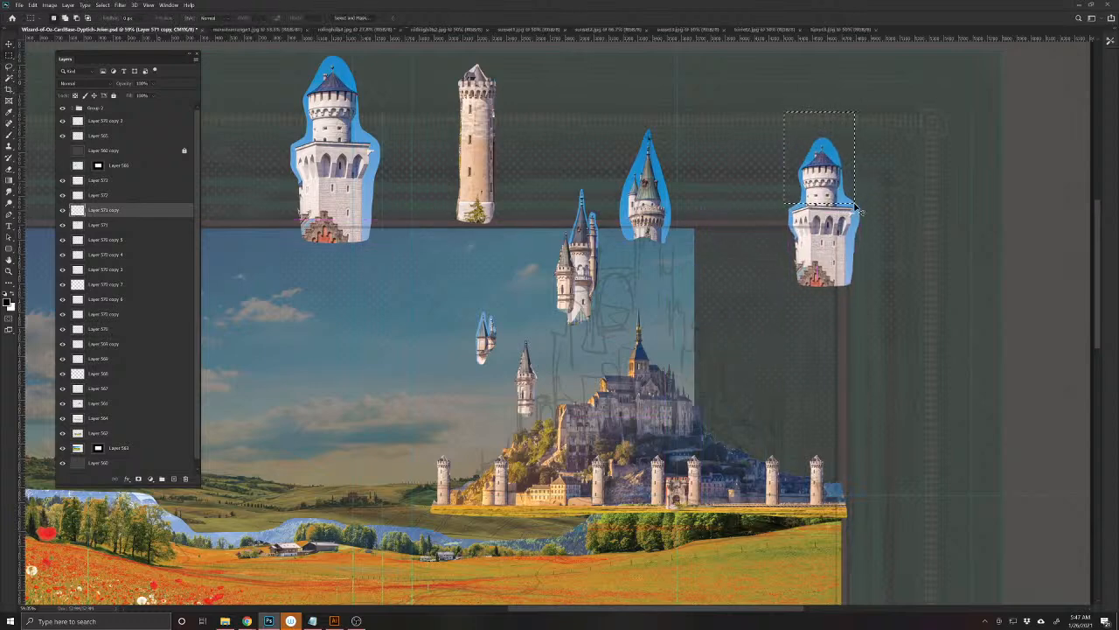
pyautogui.hotkey('ctrl', 'j')
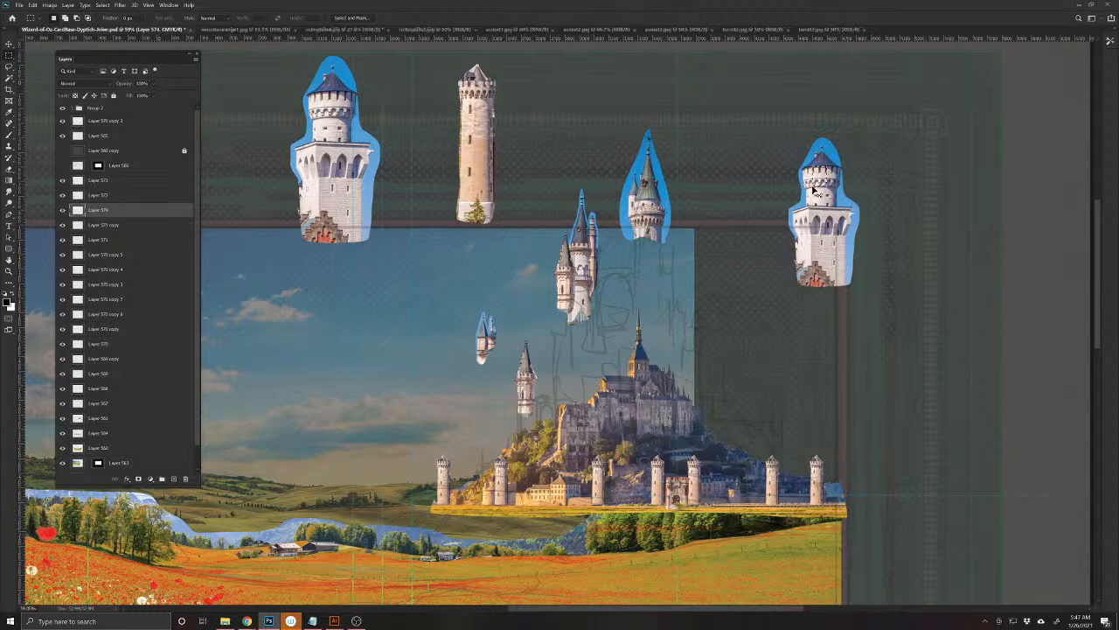
pyautogui.moveTo(833, 169); pyautogui.dragTo(777, 97)
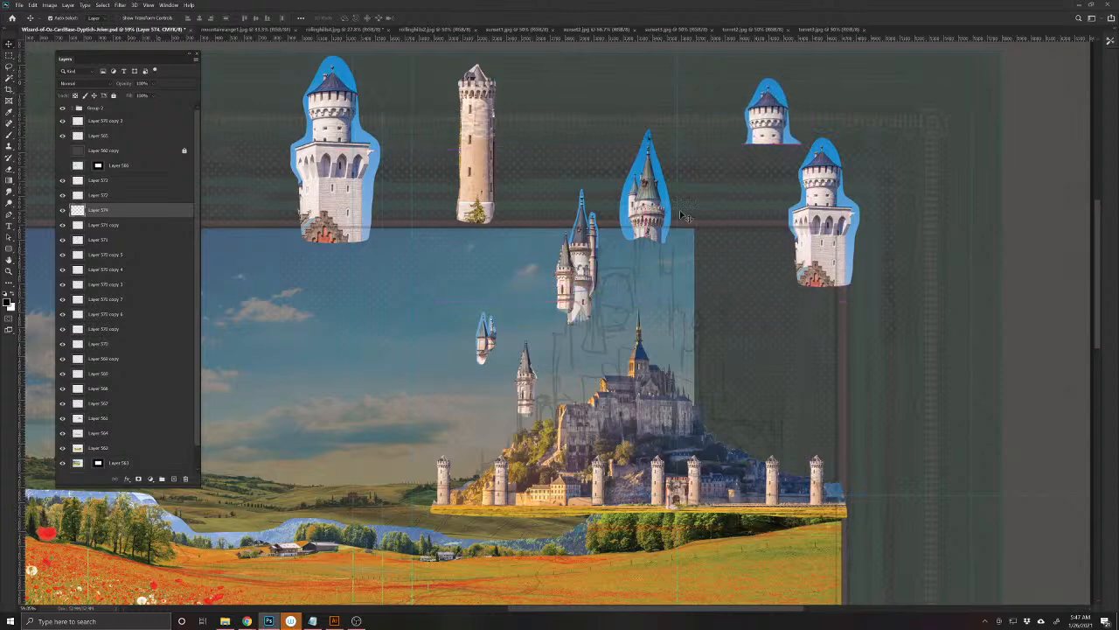
# - Lasso the main castle building below its spire, copy it to a new layer and stack duplicates upward above the hill
pyautogui.click(691, 295)
pyautogui.moveTo(622, 393); pyautogui.dragTo(595, 402)
pyautogui.click(612, 414)
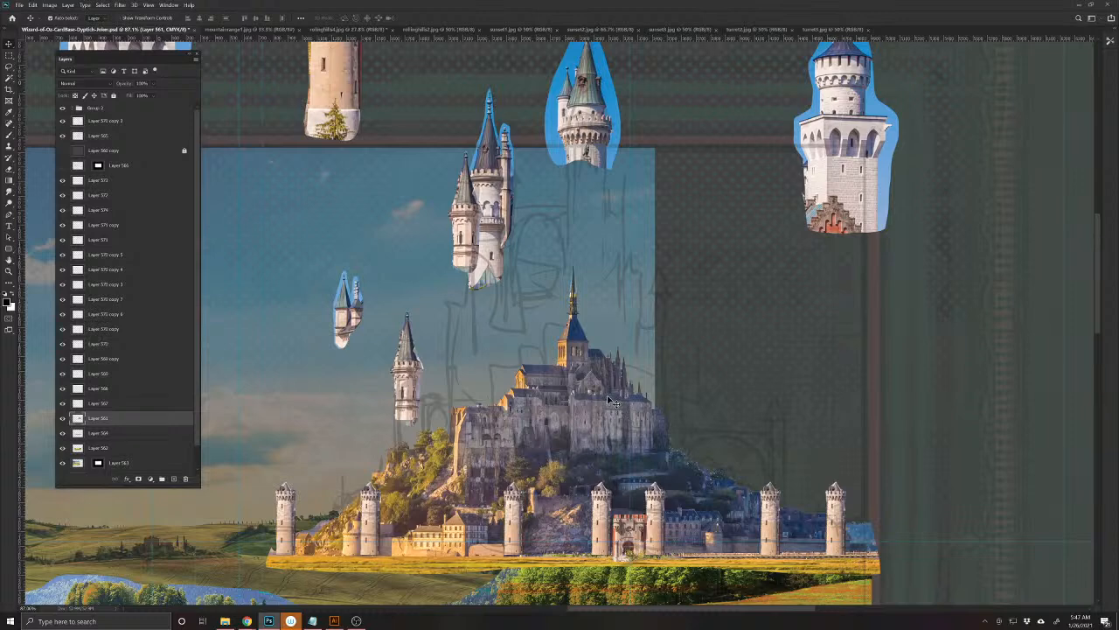
pyautogui.press('l')
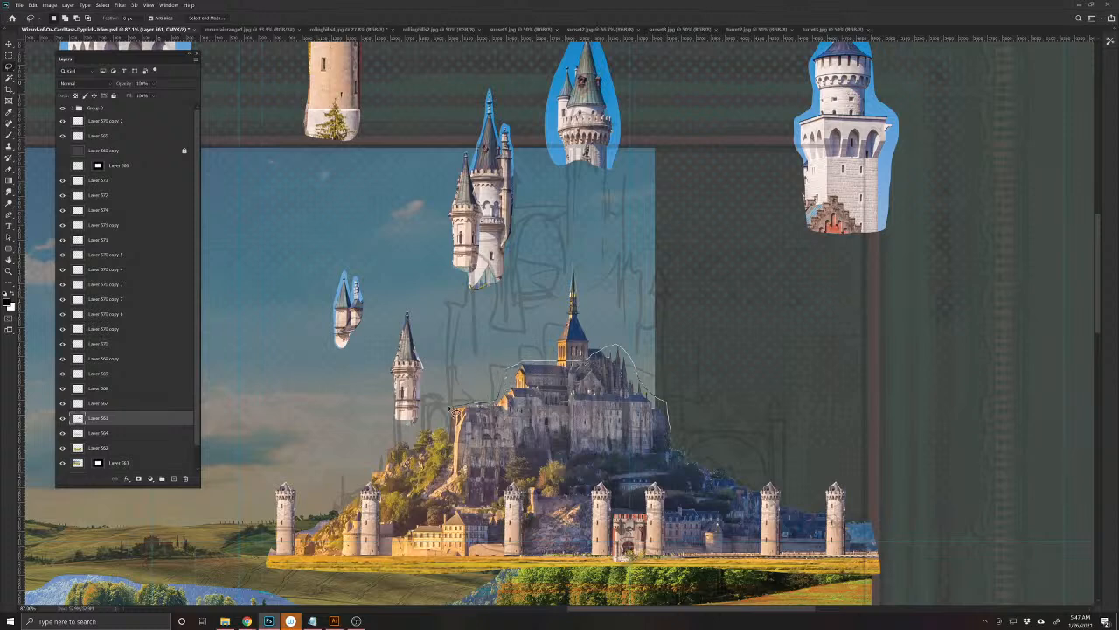
pyautogui.moveTo(569, 455)
pyautogui.mouseDown()
pyautogui.moveTo(647, 450)
pyautogui.moveTo(671, 435)
pyautogui.mouseUp()
pyautogui.hotkey('ctrl', 'j')
pyautogui.press('v')
pyautogui.moveTo(606, 408)
pyautogui.mouseDown()
pyautogui.moveTo(632, 302)
pyautogui.moveTo(637, 405)
pyautogui.moveTo(649, 383)
pyautogui.moveTo(646, 407)
pyautogui.moveTo(632, 238)
pyautogui.moveTo(633, 278)
pyautogui.moveTo(610, 334)
pyautogui.mouseUp()
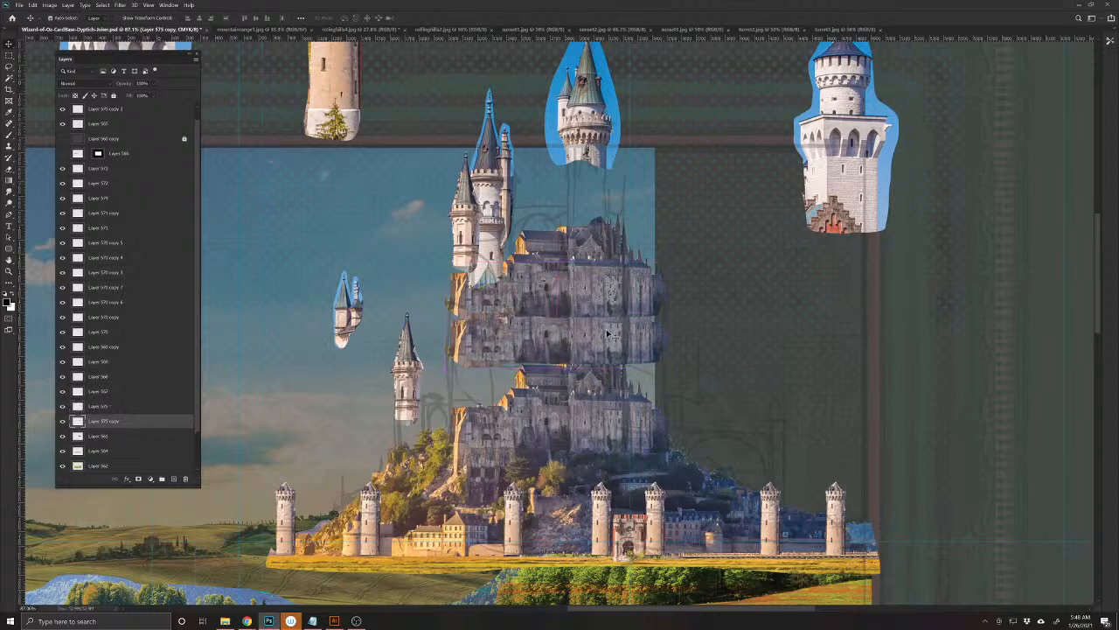
# - Delete one stacked castle building copy, place another copy over the main building, and stretch it wider and taller with Free Transform
pyautogui.press('Delete')
pyautogui.press('ctrl')
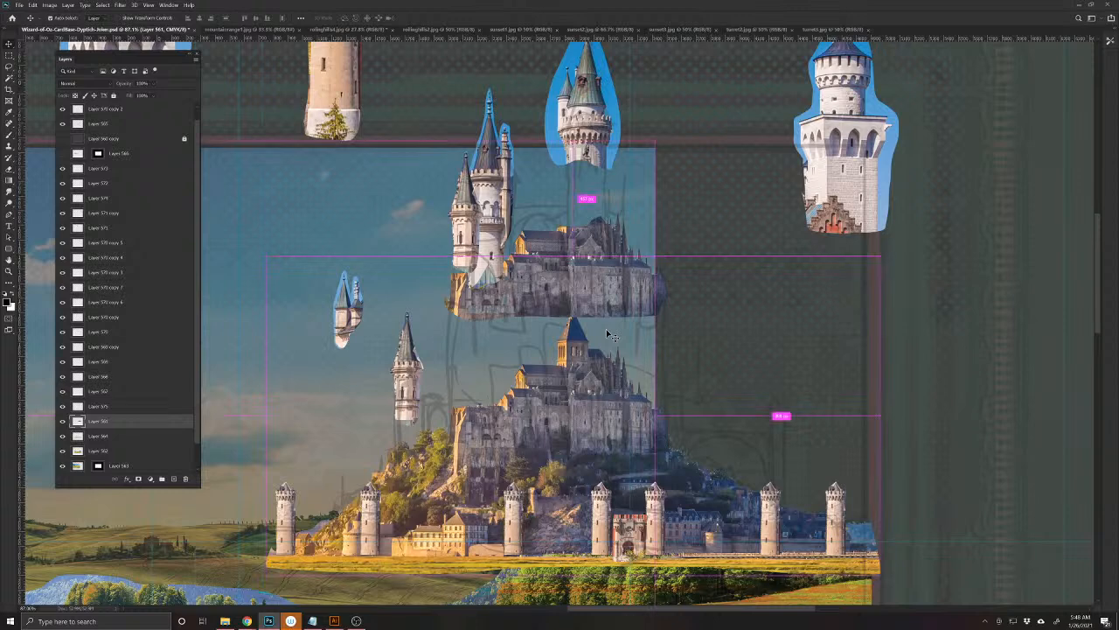
pyautogui.moveTo(606, 294); pyautogui.dragTo(626, 346)
pyautogui.hotkey('ctrl', 't')
pyautogui.moveTo(682, 376); pyautogui.dragTo(722, 426)
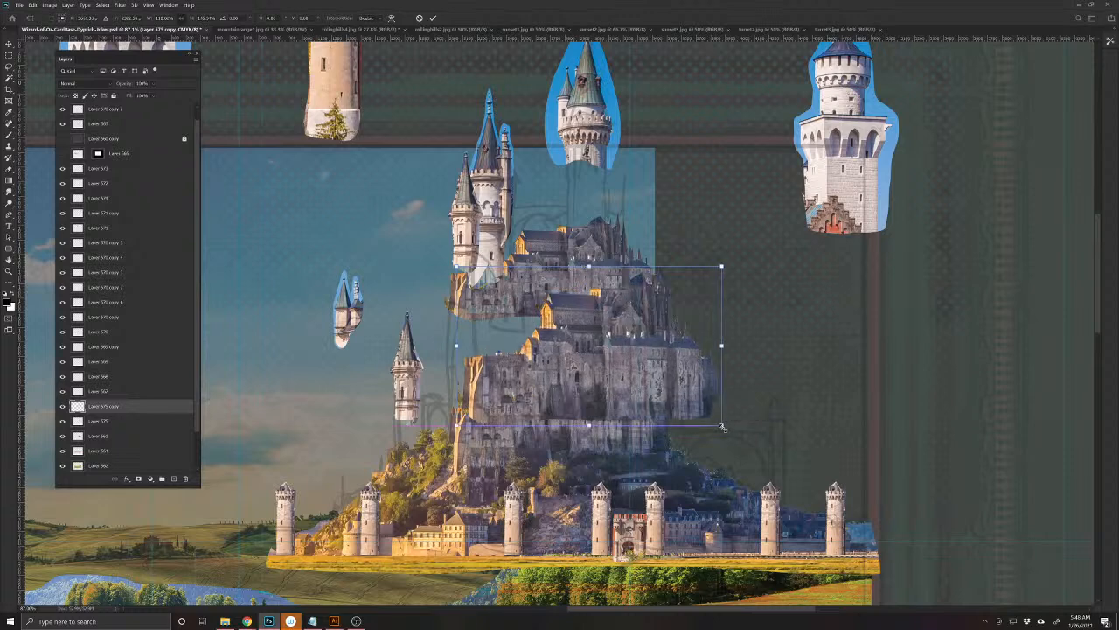
pyautogui.moveTo(590, 426); pyautogui.dragTo(591, 458)
pyautogui.moveTo(721, 360); pyautogui.dragTo(706, 365)
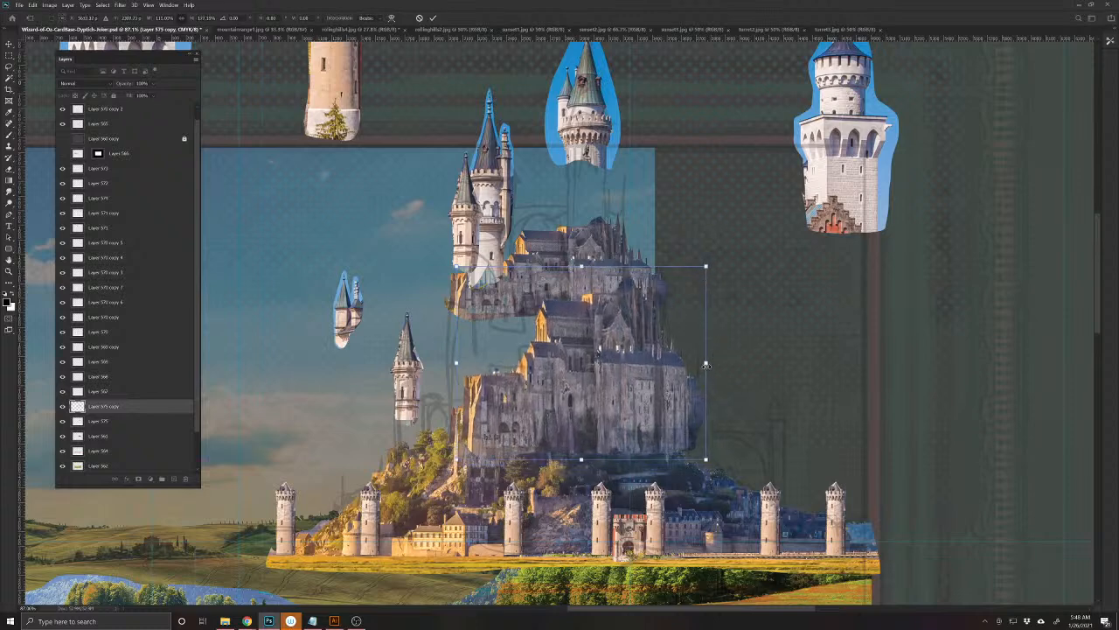
pyautogui.press('Return')
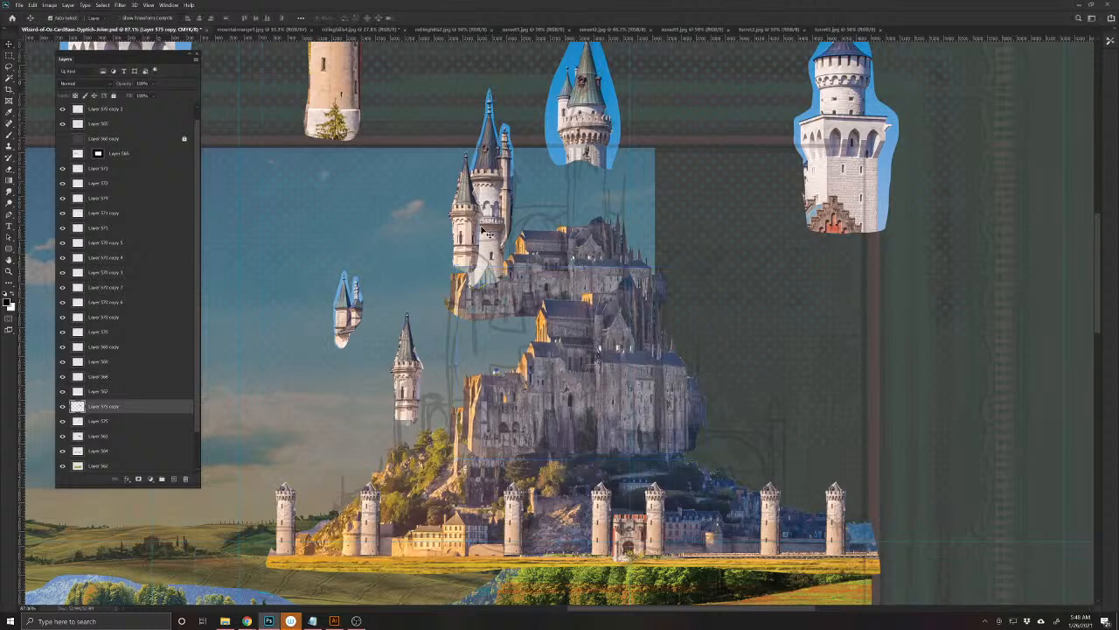
# - Spread out the spired turrets beside the castle and set the tiny turret pair at the upper building's left edge
pyautogui.moveTo(499, 253)
pyautogui.mouseDown()
pyautogui.moveTo(498, 240)
pyautogui.moveTo(438, 210)
pyautogui.moveTo(454, 184)
pyautogui.moveTo(421, 257)
pyautogui.mouseUp()
pyautogui.moveTo(413, 393)
pyautogui.mouseDown()
pyautogui.moveTo(646, 416)
pyautogui.moveTo(432, 383)
pyautogui.moveTo(407, 348)
pyautogui.mouseUp()
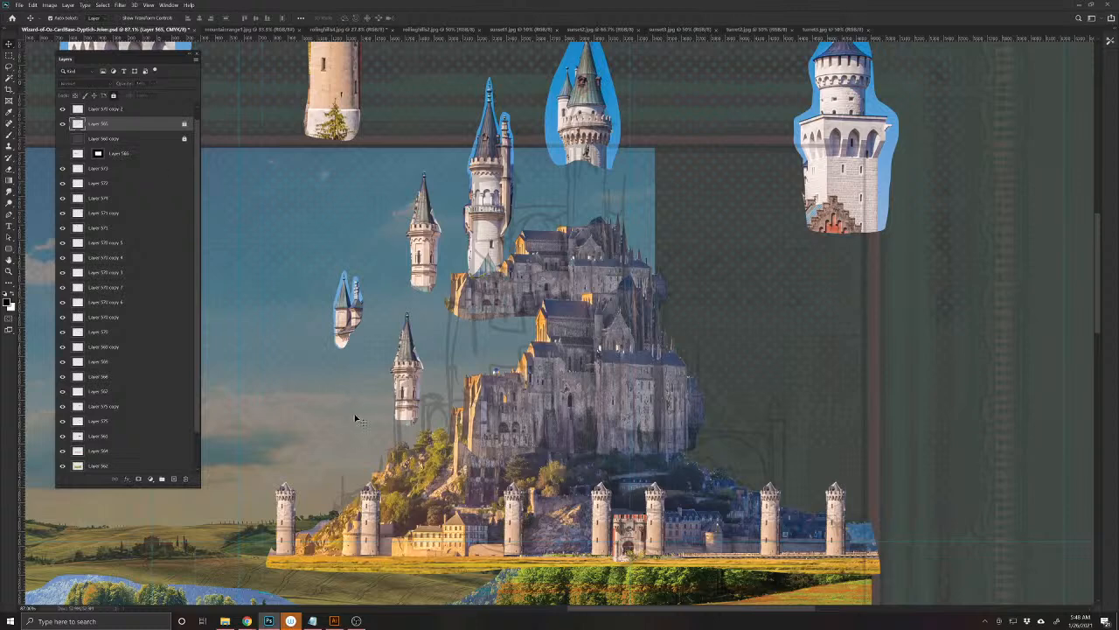
pyautogui.moveTo(407, 347); pyautogui.dragTo(395, 336)
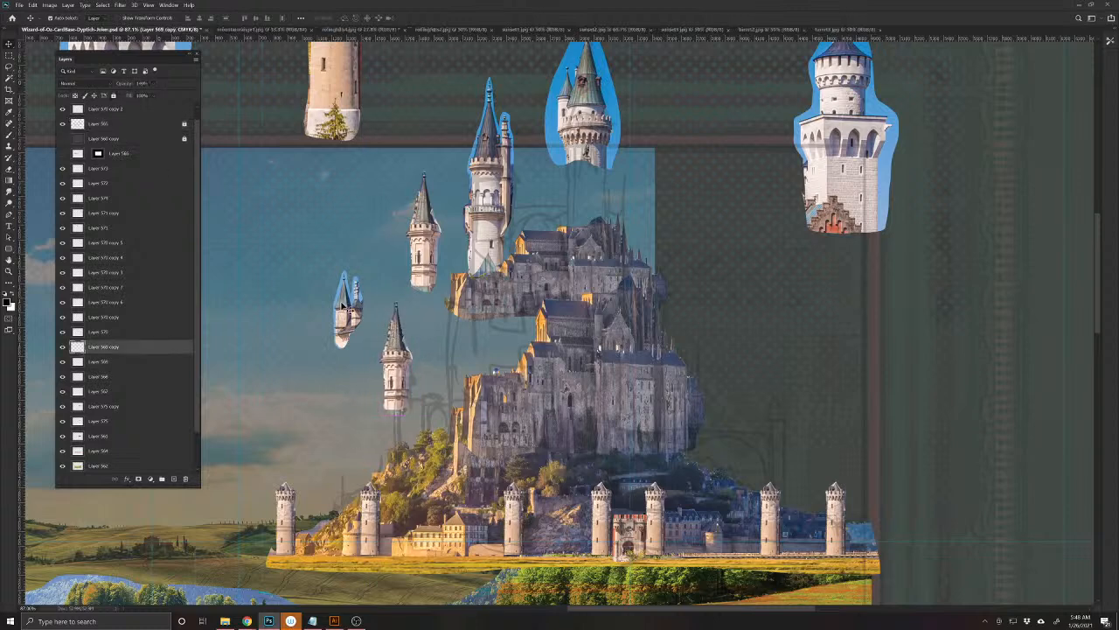
pyautogui.moveTo(342, 302); pyautogui.dragTo(462, 245)
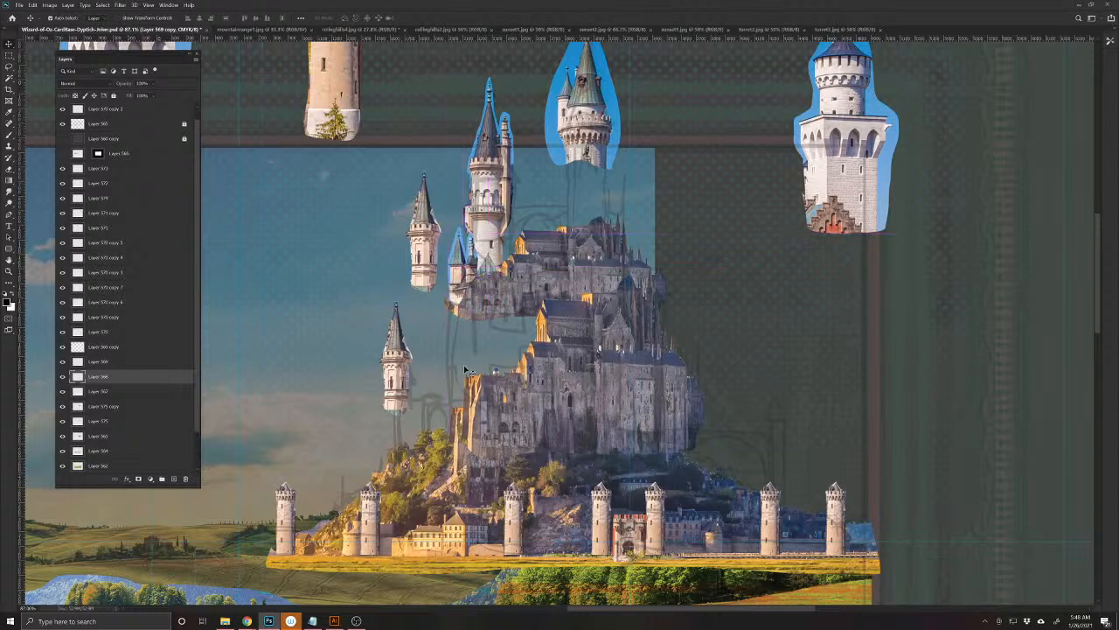
# - Duplicate the slender turret to the right side of the upper castle and raise the upper left turret to match
pyautogui.moveTo(396, 358); pyautogui.dragTo(704, 280)
pyautogui.moveTo(745, 319); pyautogui.dragTo(627, 376)
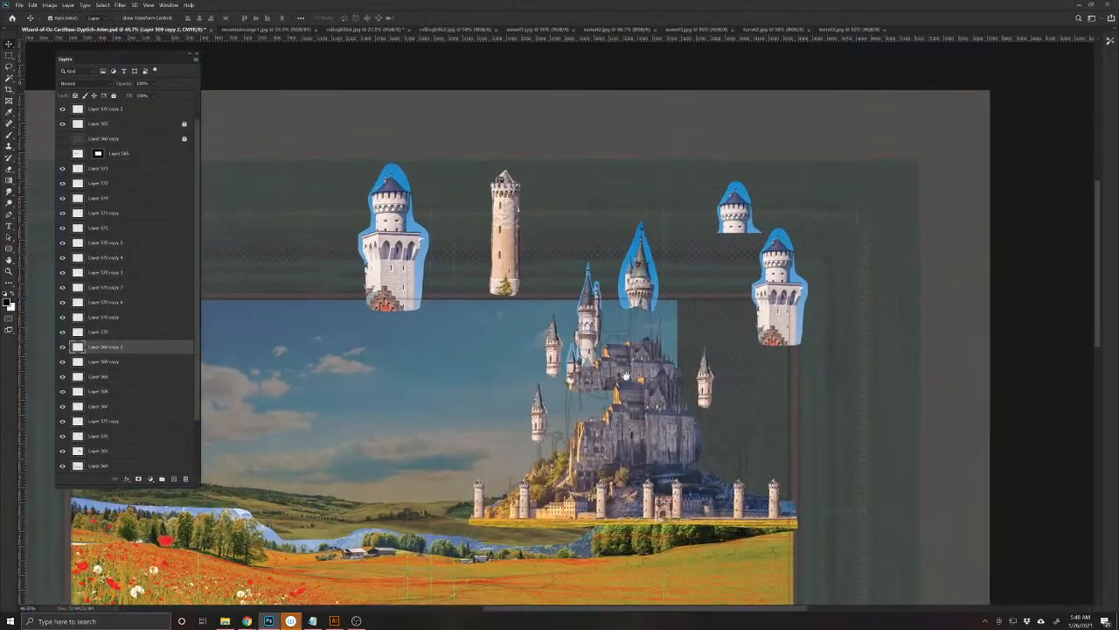
pyautogui.moveTo(543, 349)
pyautogui.mouseDown()
pyautogui.moveTo(569, 361)
pyautogui.moveTo(573, 298)
pyautogui.moveTo(570, 346)
pyautogui.moveTo(554, 335)
pyautogui.mouseUp()
pyautogui.moveTo(704, 379); pyautogui.dragTo(688, 348)
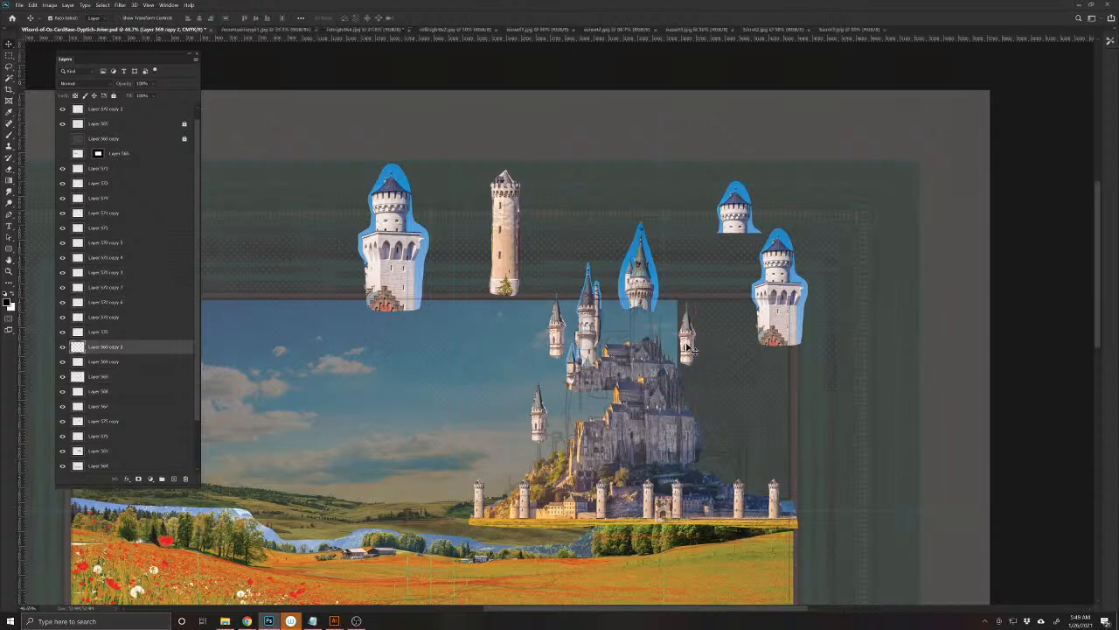
# - Move the round white tower top down to the castle's right side and shift the turret above it inward
pyautogui.moveTo(738, 234); pyautogui.dragTo(704, 379)
pyautogui.moveTo(746, 197); pyautogui.dragTo(712, 366)
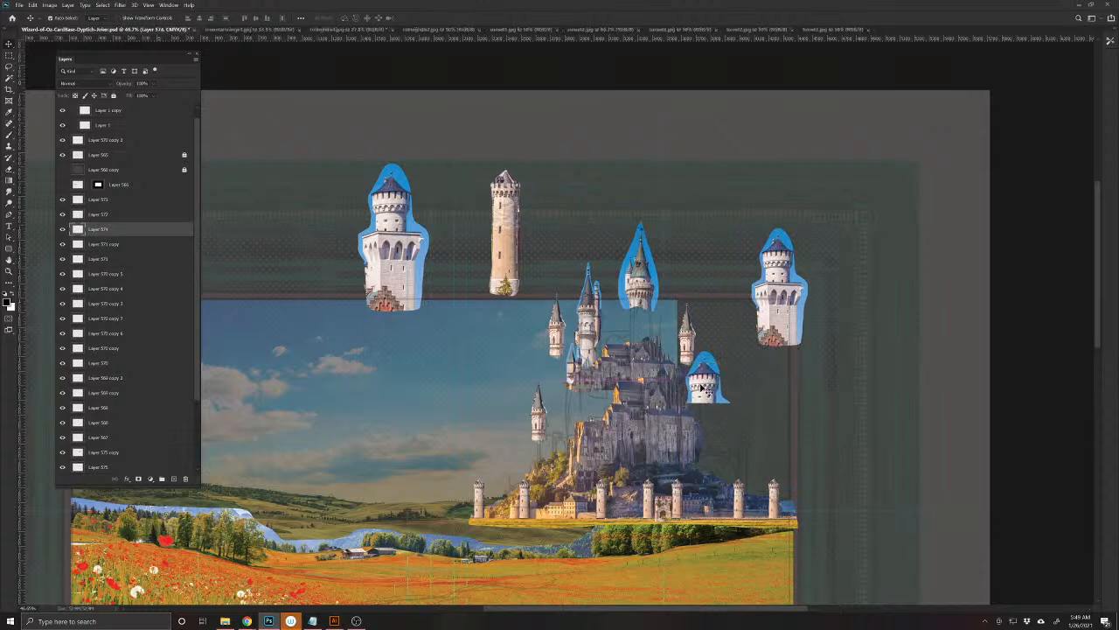
pyautogui.moveTo(687, 336); pyautogui.dragTo(681, 350)
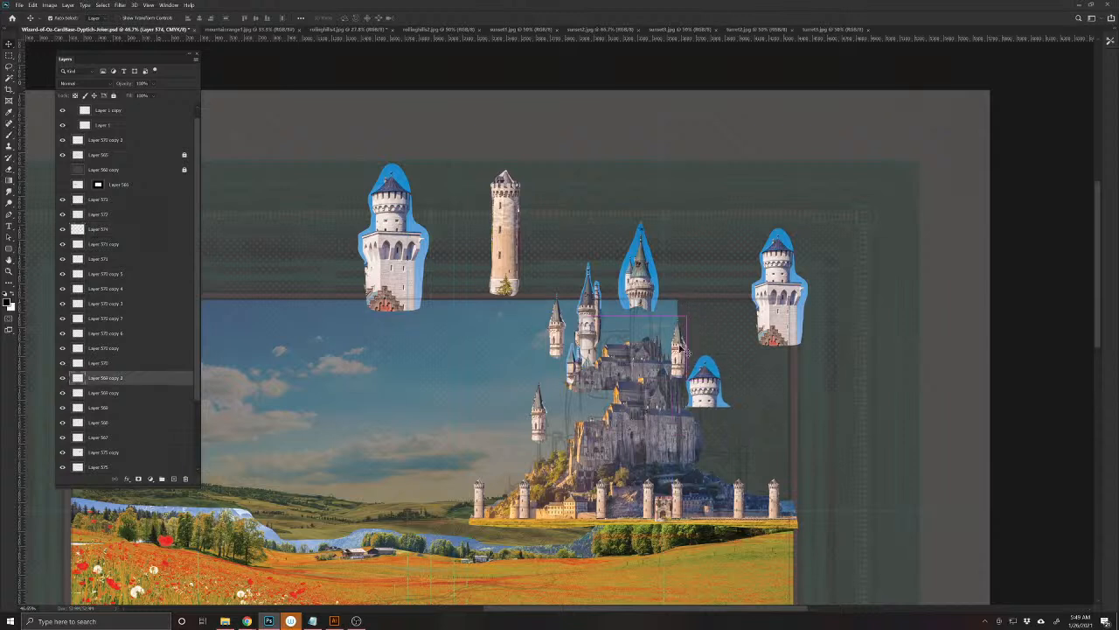
# - Duplicate the tiny spired turret pair and place the copy at the right edge of the upper castle building
pyautogui.click(584, 310)
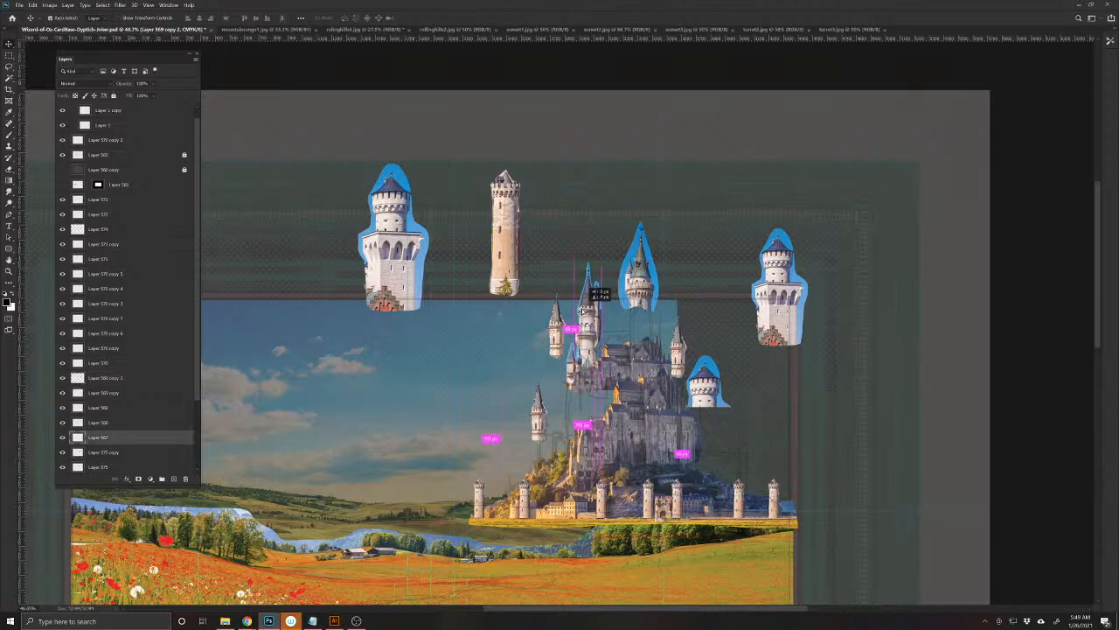
pyautogui.click(575, 371)
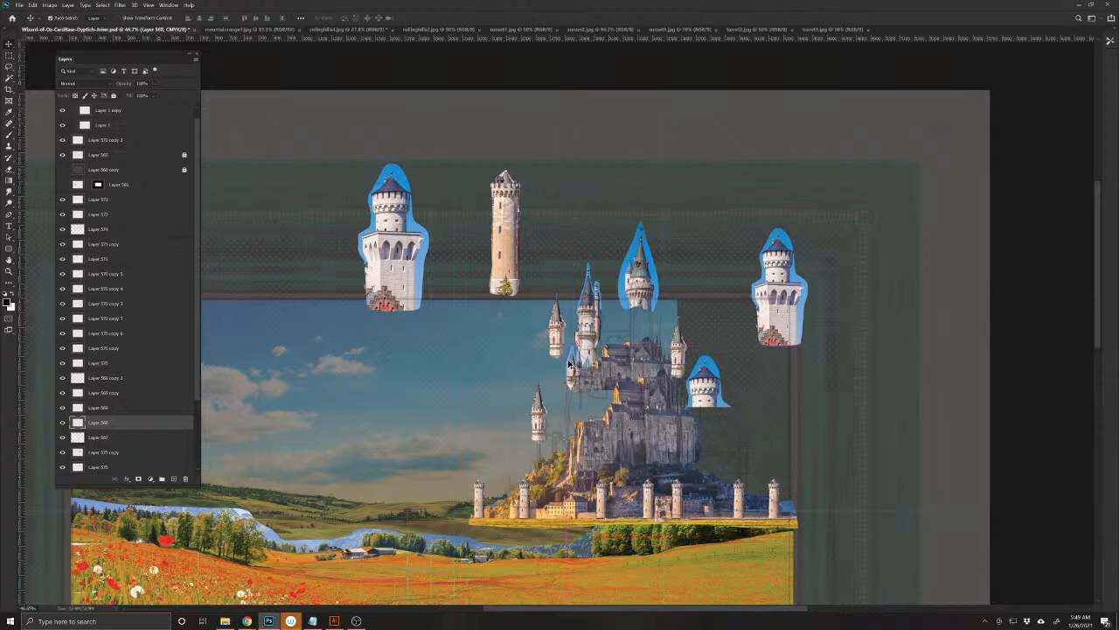
pyautogui.moveTo(570, 363); pyautogui.dragTo(662, 362)
pyautogui.hotkey('ctrl', 'j')
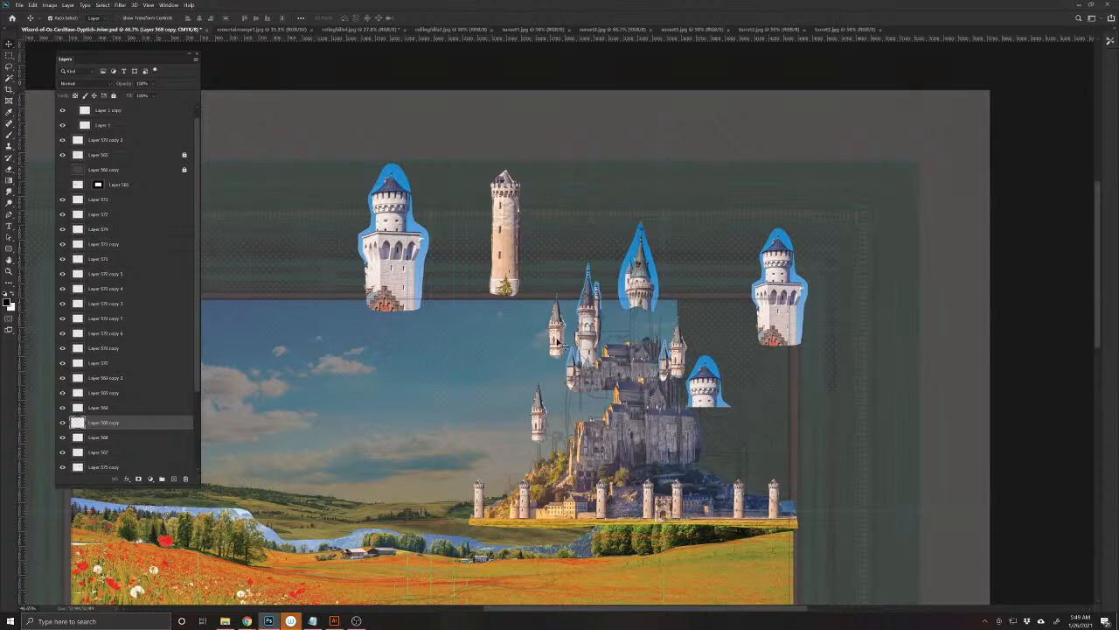
# - Move the round tower top to the upper castle's left side and place a slender turret copy at the castle's far right
pyautogui.moveTo(704, 396); pyautogui.dragTo(568, 379)
pyautogui.moveTo(552, 320); pyautogui.dragTo(740, 407)
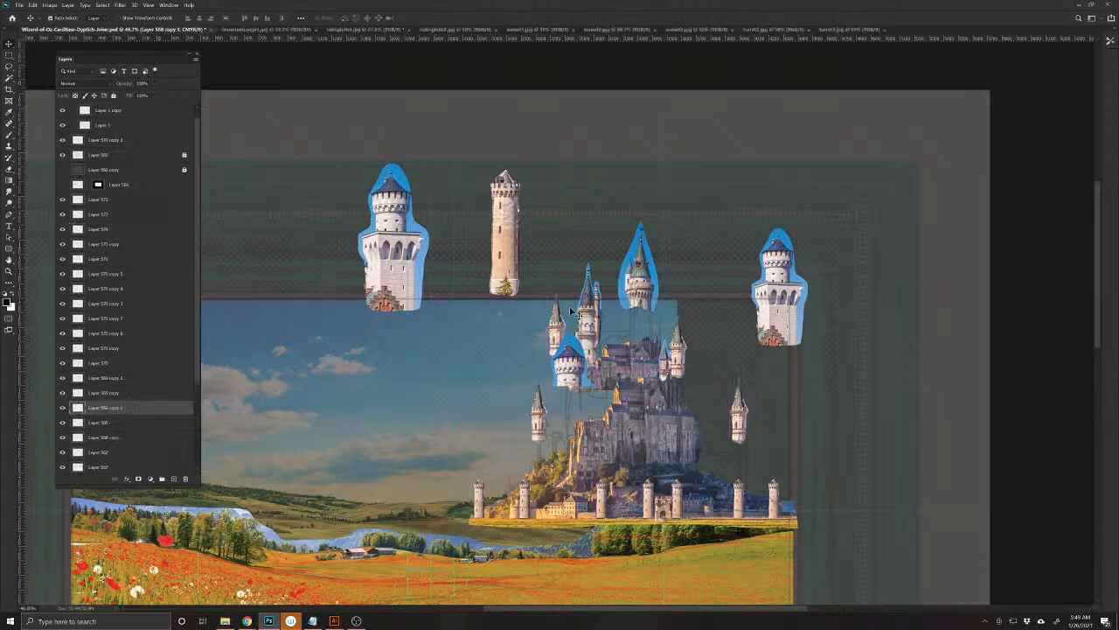
# - Lower the outer left turret, remove the smaller turret beneath it, and enlarge the remaining one slightly
pyautogui.moveTo(561, 324); pyautogui.dragTo(539, 342)
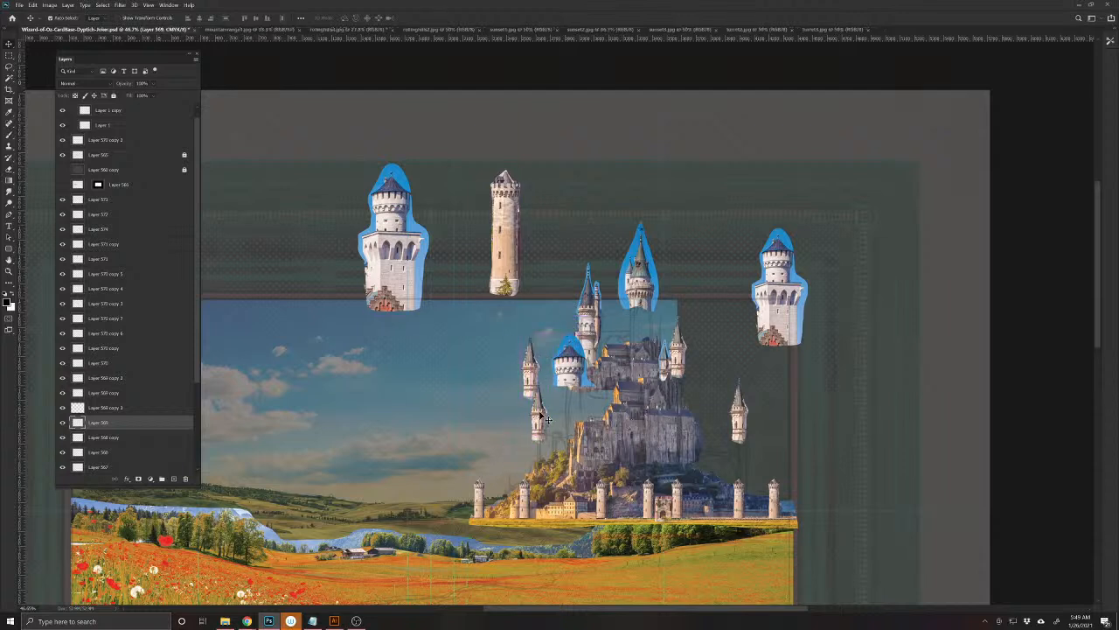
pyautogui.moveTo(539, 422)
pyautogui.mouseDown()
pyautogui.moveTo(517, 433)
pyautogui.moveTo(537, 366)
pyautogui.moveTo(544, 416)
pyautogui.mouseUp()
pyautogui.hotkey('ctrl', 't')
pyautogui.press('Return')
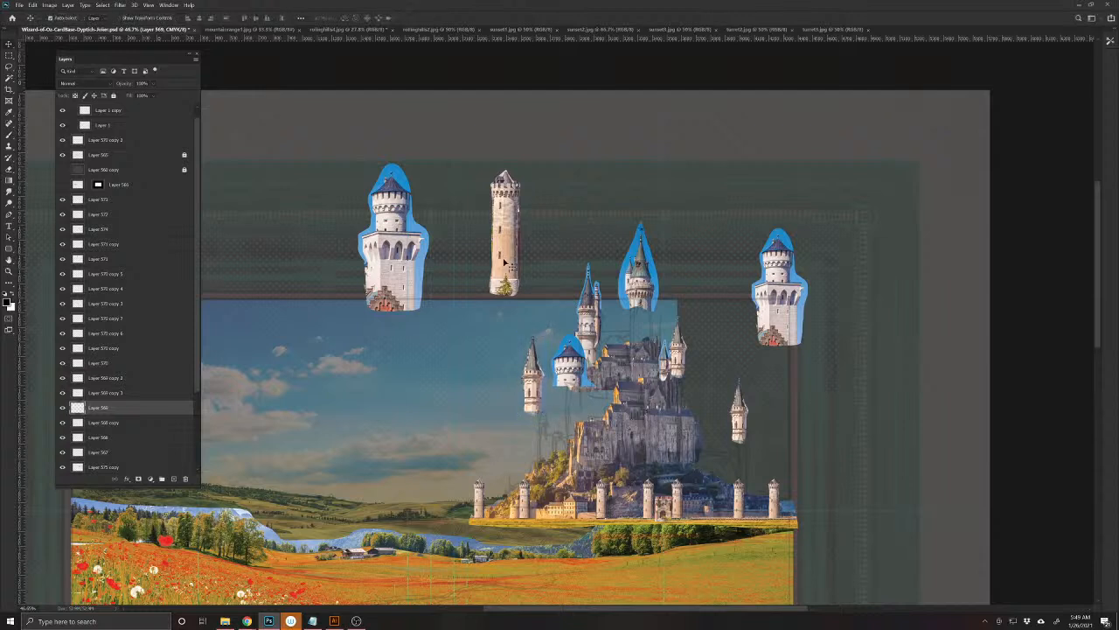
# - Place the tall crenellated stone tower beneath the left turret and keep a spare copy in the sky beside it
pyautogui.moveTo(504, 263); pyautogui.dragTo(527, 461)
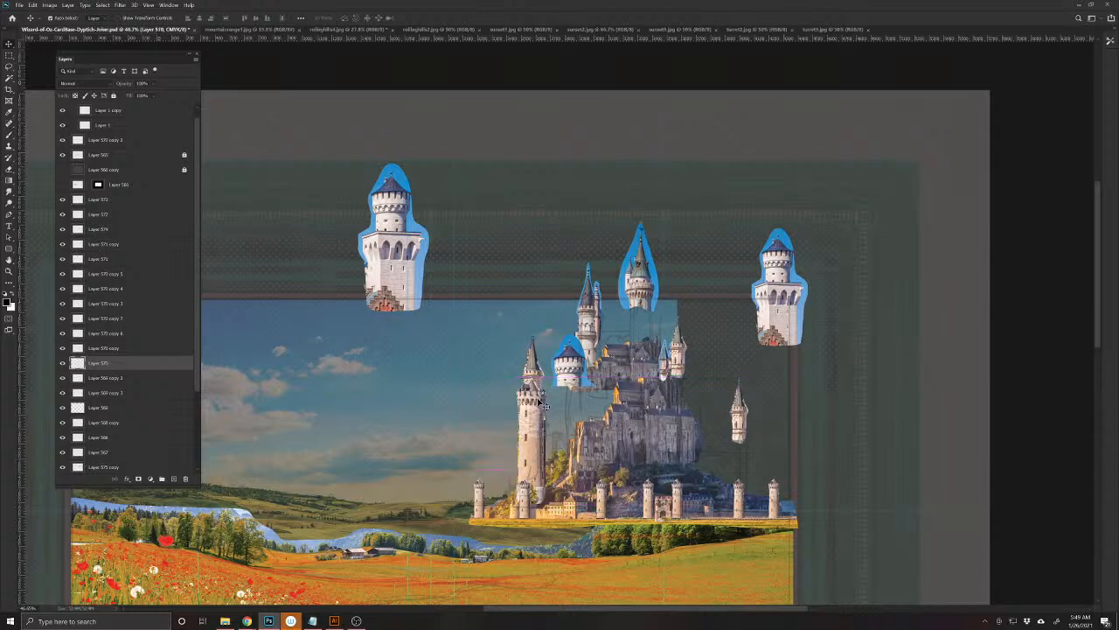
pyautogui.moveTo(533, 399); pyautogui.dragTo(472, 335)
pyautogui.moveTo(530, 383); pyautogui.dragTo(536, 428)
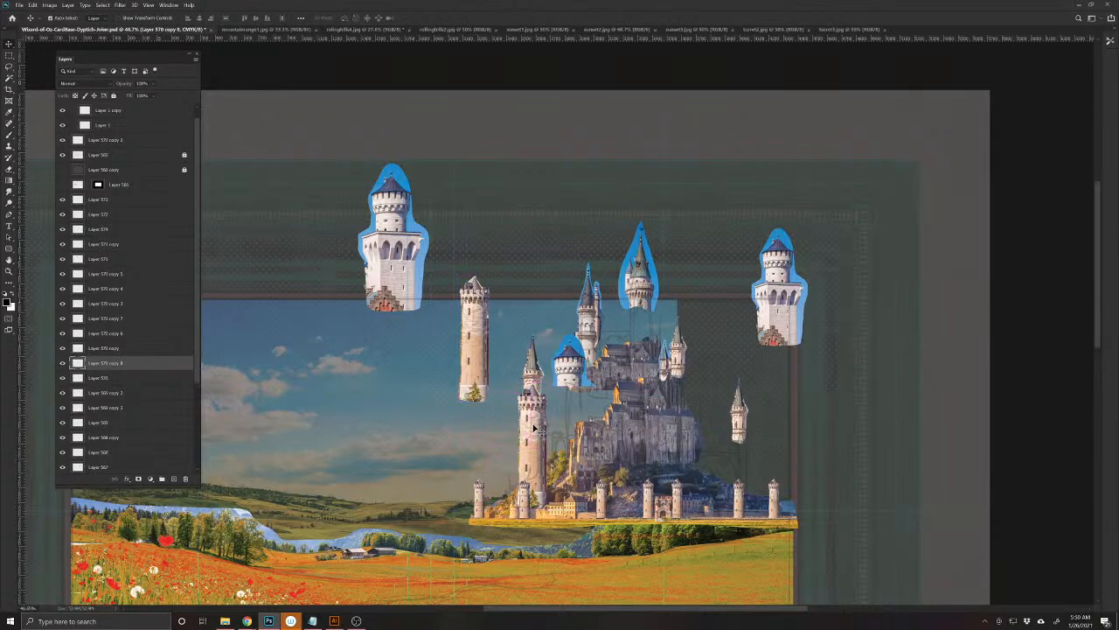
# - Place a copy of the tall stone tower beneath the far right turret and delete its base where it overhangs the castle ground
pyautogui.moveTo(711, 451); pyautogui.dragTo(745, 475)
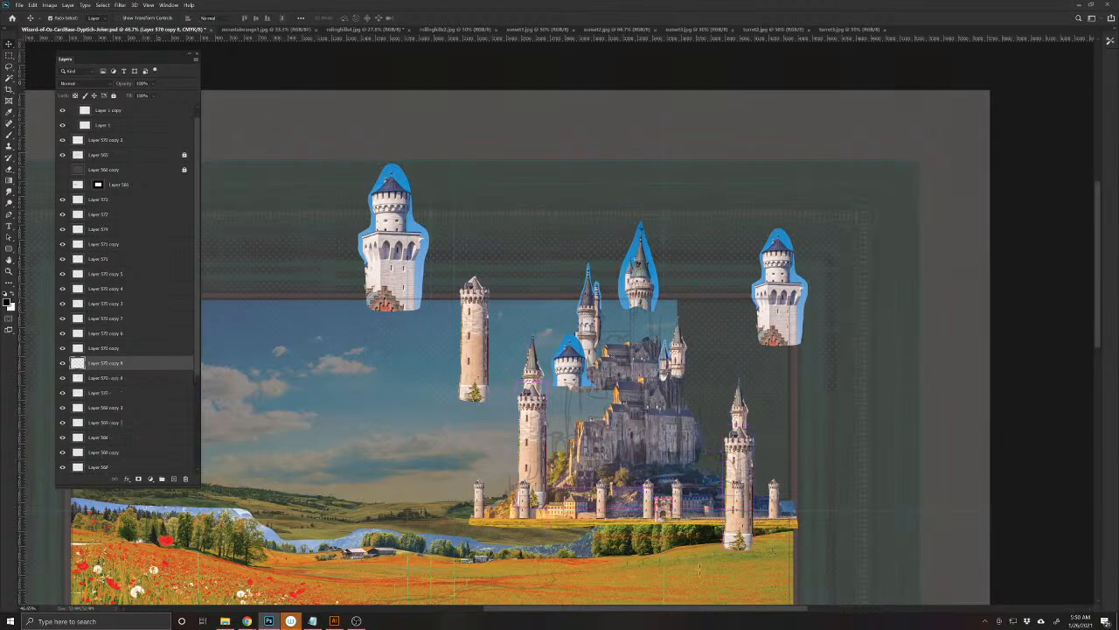
pyautogui.press('m')
pyautogui.moveTo(708, 561); pyautogui.dragTo(806, 501)
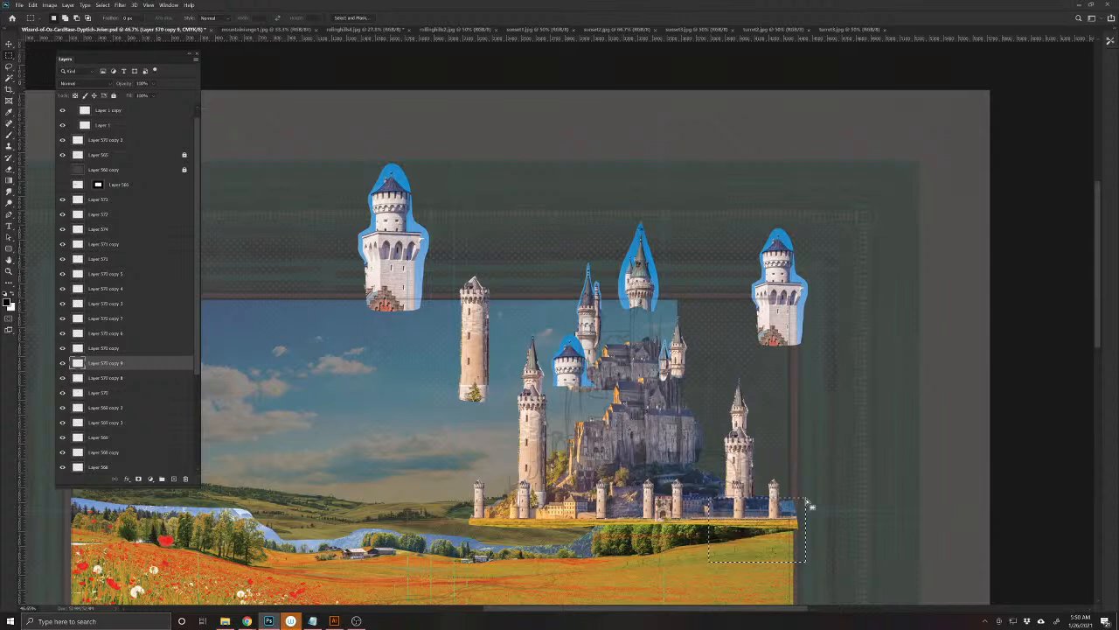
pyautogui.press('Delete')
pyautogui.hotkey('ctrl', 'd')
pyautogui.press('v')
# - Delete the two unused white square tower cutouts above the landscape
pyautogui.moveTo(396, 255); pyautogui.dragTo(356, 211)
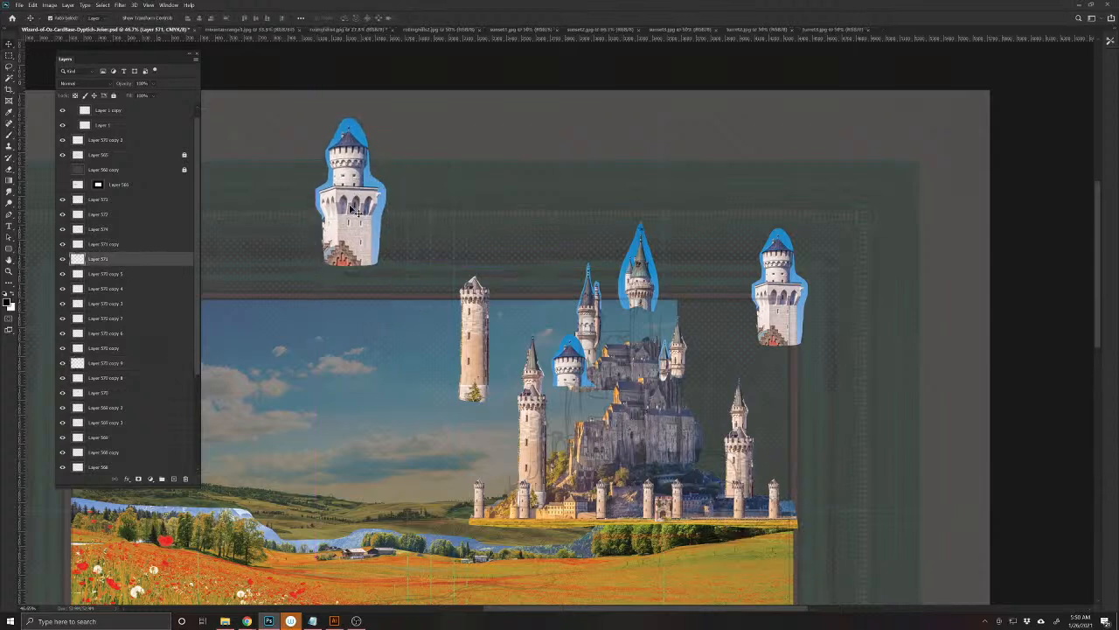
pyautogui.press('Delete')
pyautogui.moveTo(774, 296); pyautogui.dragTo(715, 227)
pyautogui.press('Delete')
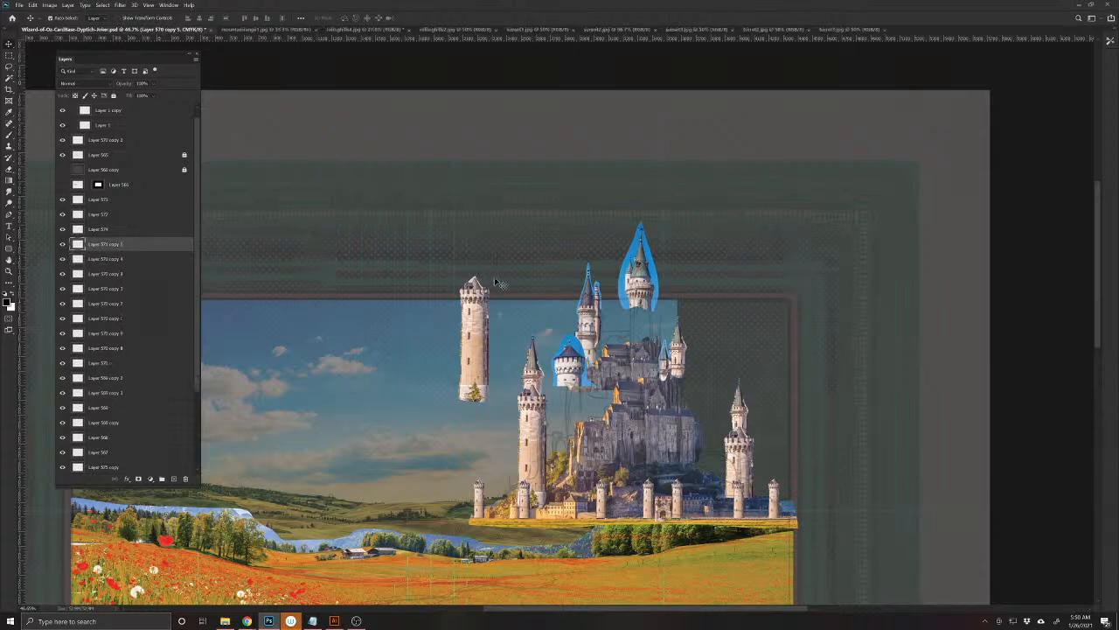
# - Move the spare tall stone tower beneath the turret at the upper castle's right side
pyautogui.moveTo(479, 339); pyautogui.dragTo(690, 435)
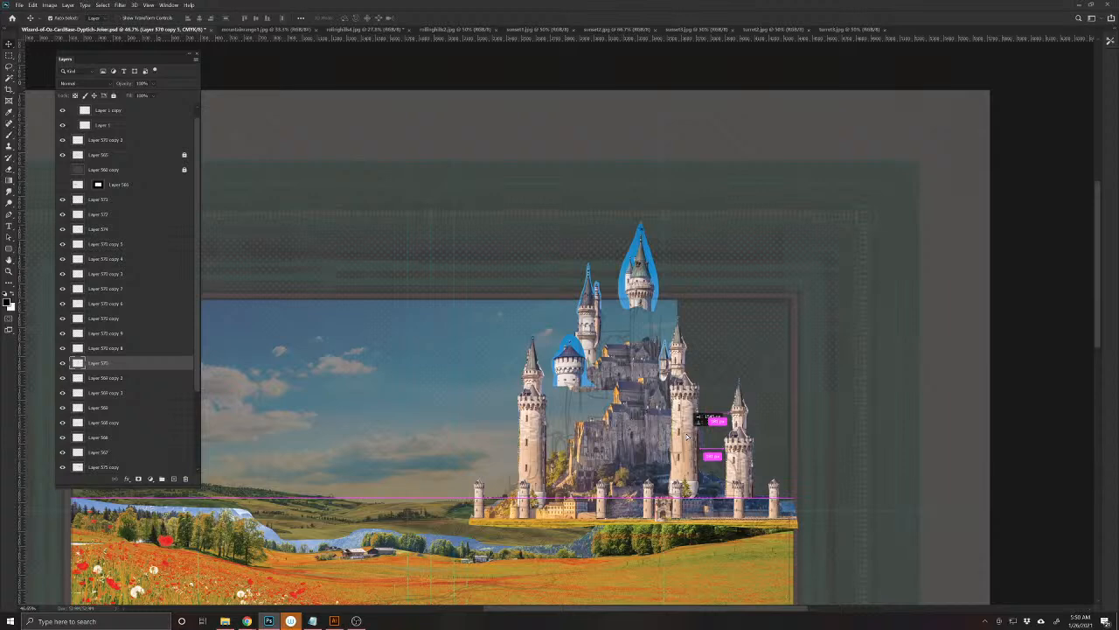
pyautogui.moveTo(688, 435); pyautogui.dragTo(688, 437)
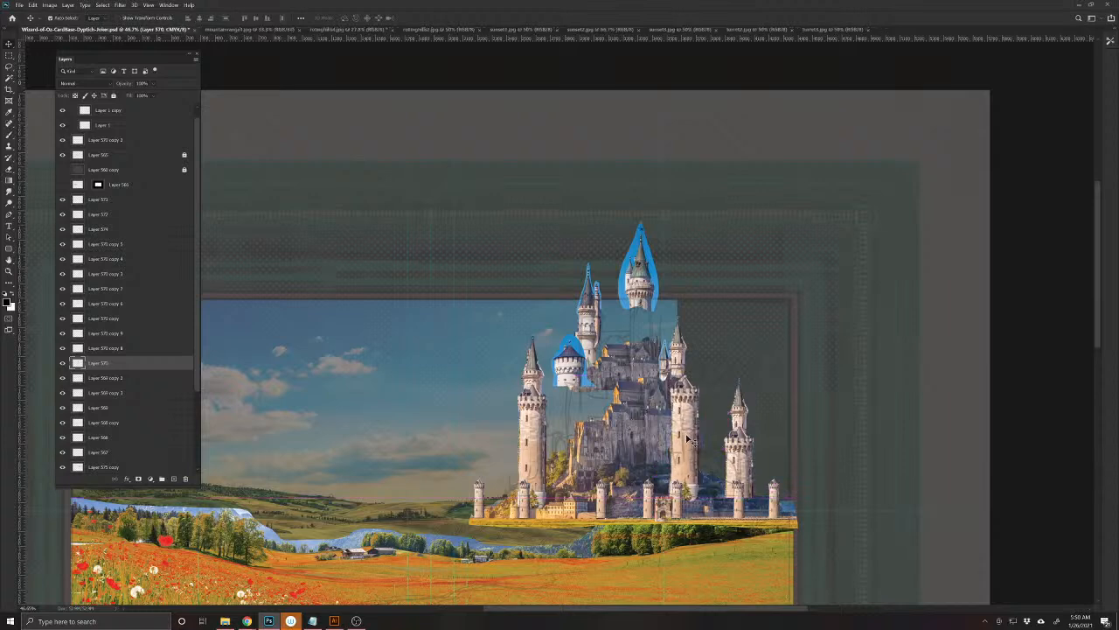
pyautogui.click(715, 346)
pyautogui.moveTo(680, 478); pyautogui.dragTo(659, 469)
pyautogui.moveTo(664, 230); pyautogui.dragTo(656, 480)
pyautogui.moveTo(637, 341); pyautogui.dragTo(646, 349)
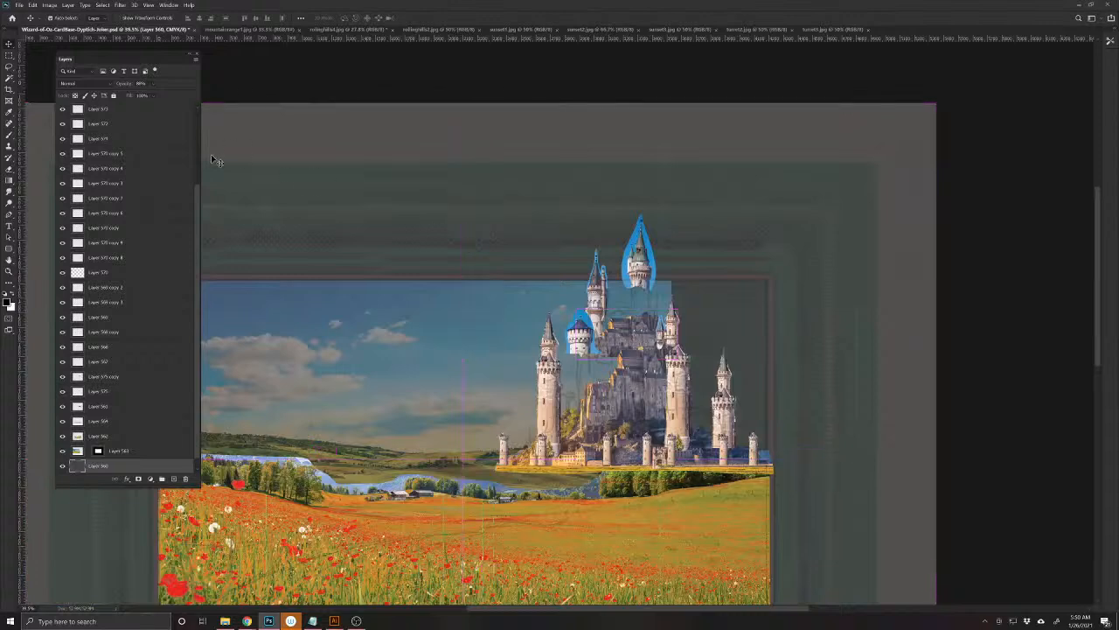
# - Check the castle under the gray overlay of Layer 560 copy, add an empty layer above the upper locked layer, and hide the overlay
pyautogui.scroll(5, 175, 252)
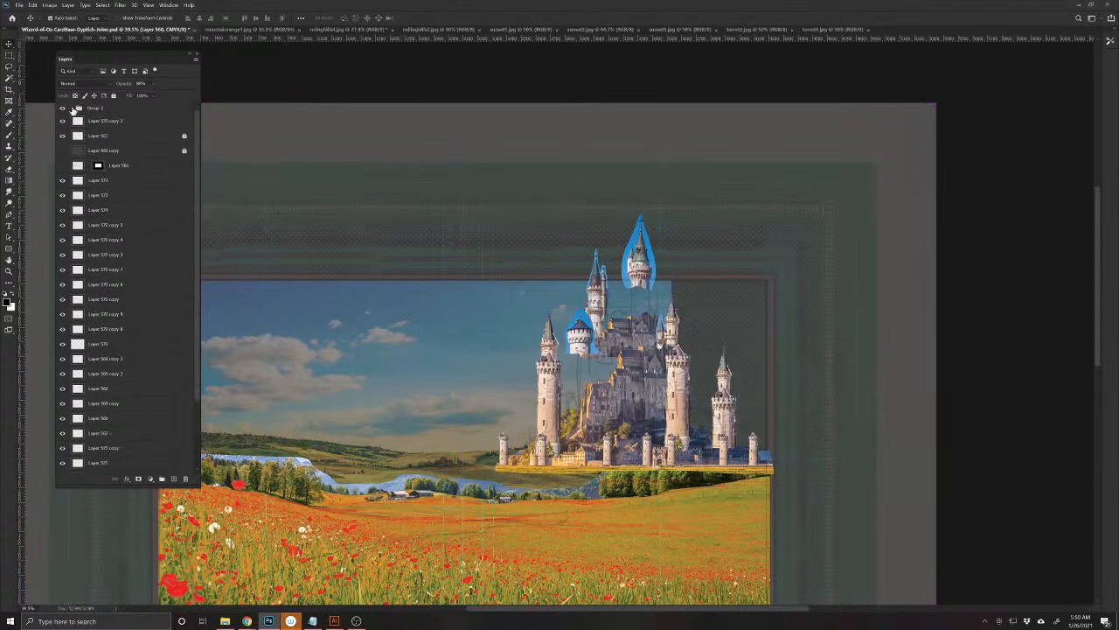
pyautogui.scroll(-3, 83, 212)
pyautogui.scroll(-1, 131, 420)
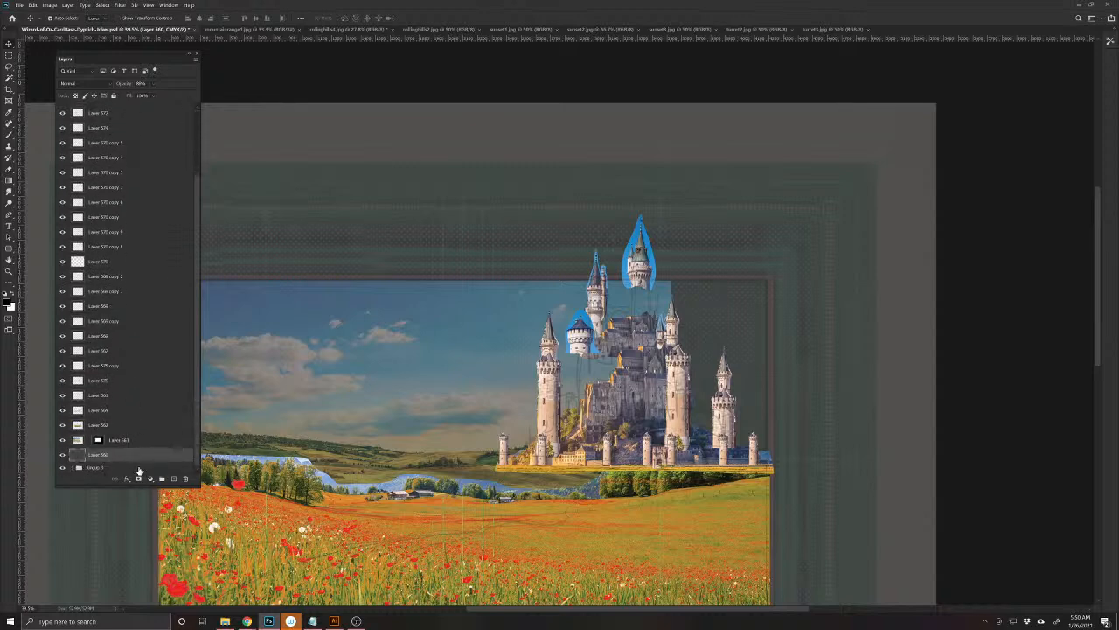
pyautogui.scroll(4, 138, 459)
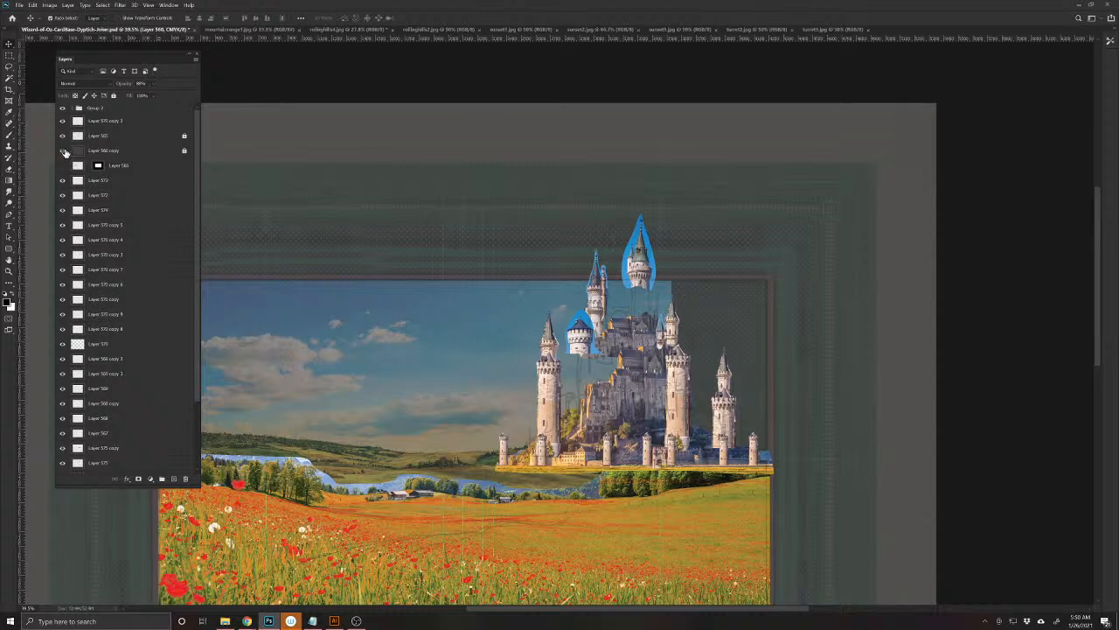
pyautogui.click(63, 152)
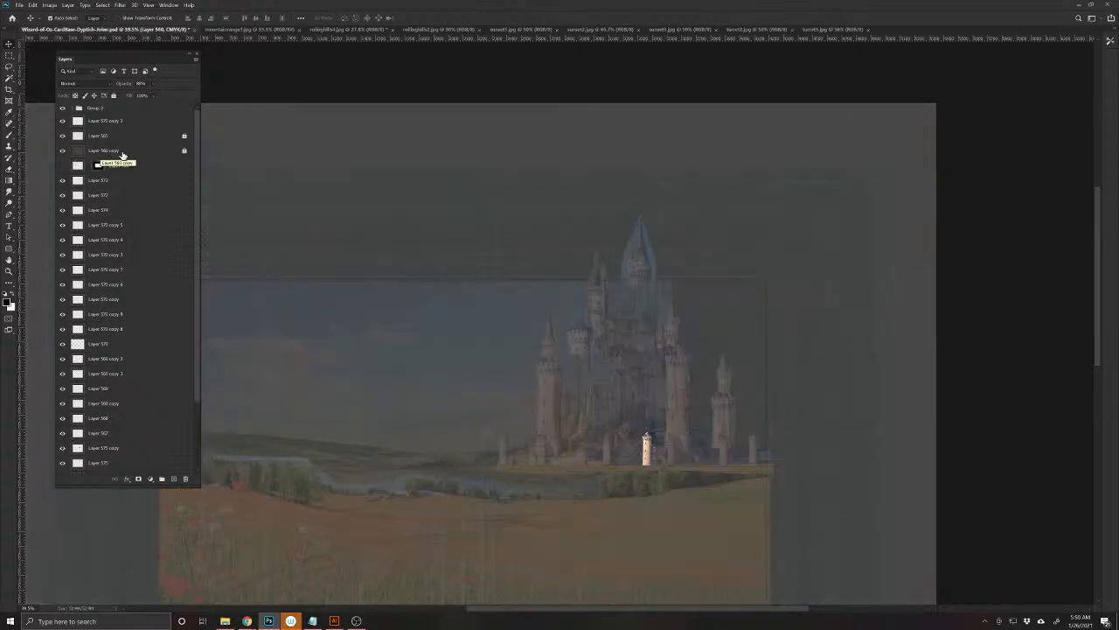
pyautogui.click(128, 137)
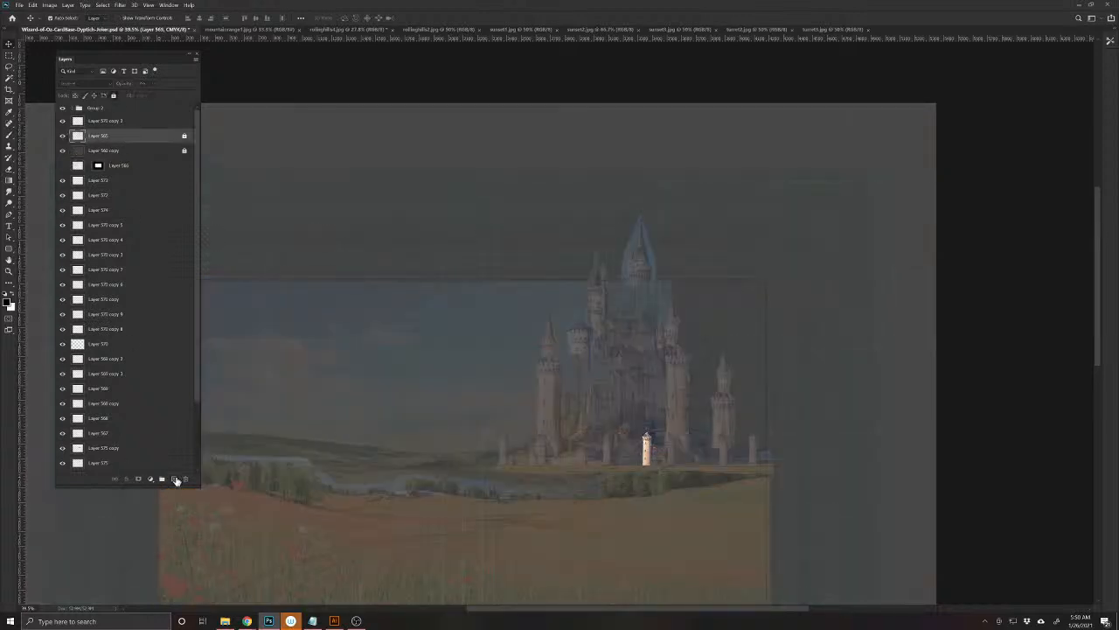
pyautogui.click(173, 478)
pyautogui.moveTo(631, 304); pyautogui.dragTo(643, 313)
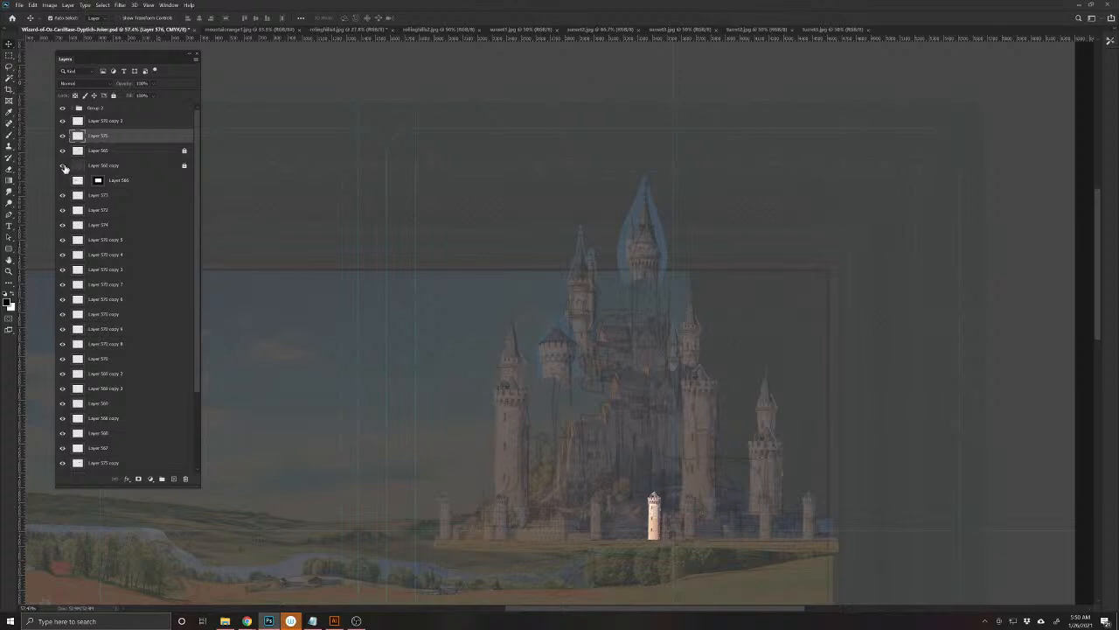
pyautogui.click(63, 167)
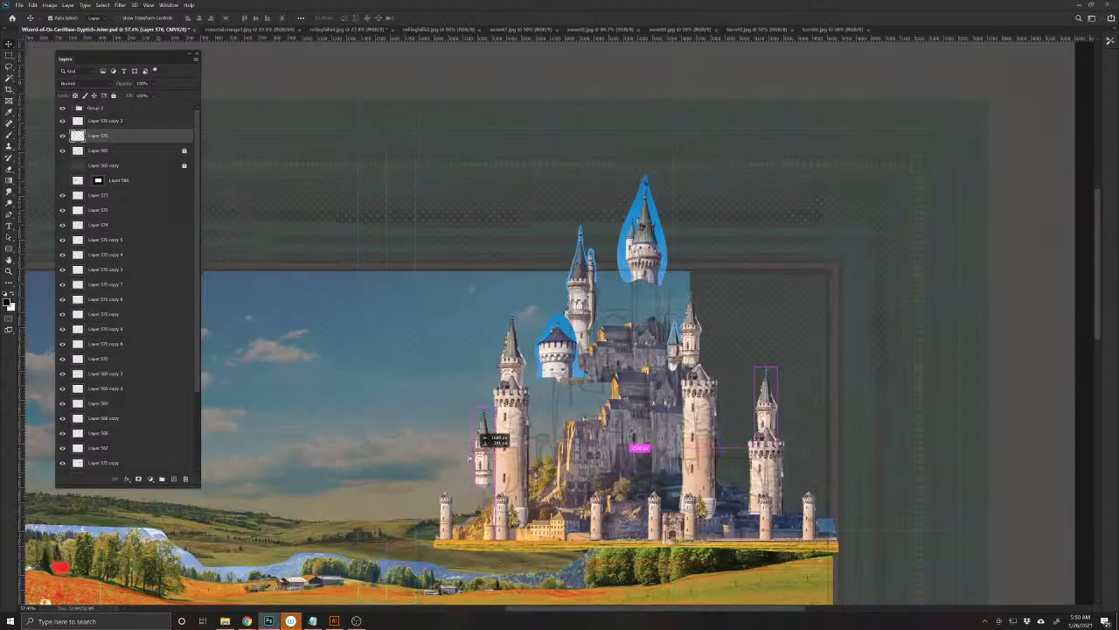
# - Place a slender turret copy outside the left stone tower and adjust the heights of the left turret and the twin-spired tower
pyautogui.moveTo(469, 457); pyautogui.dragTo(457, 460)
pyautogui.moveTo(529, 363); pyautogui.dragTo(517, 308)
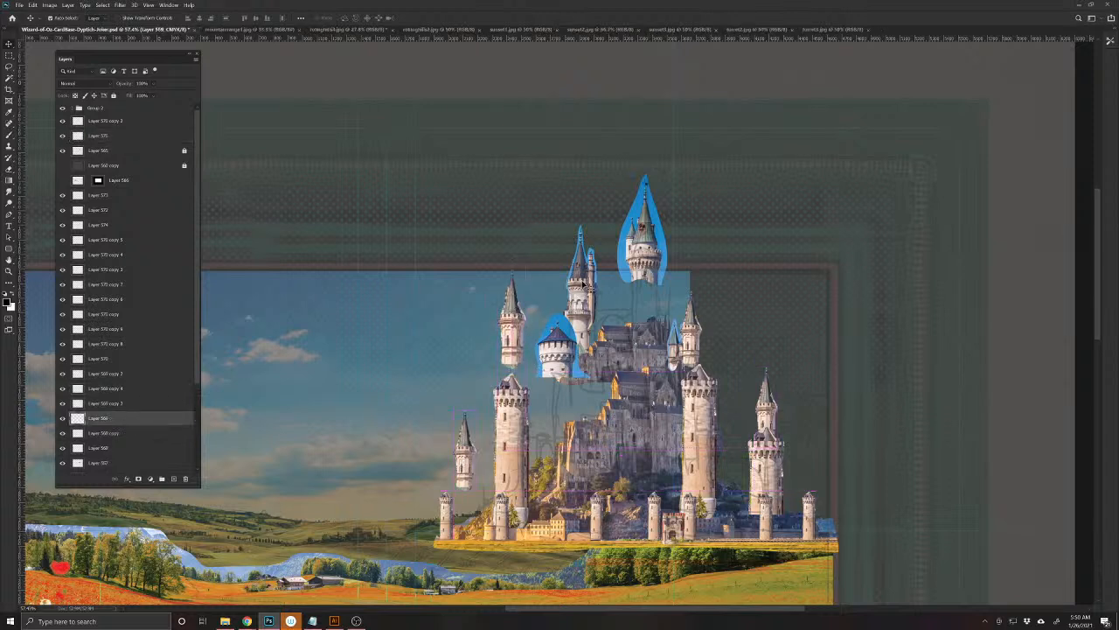
pyautogui.moveTo(584, 289); pyautogui.dragTo(583, 296)
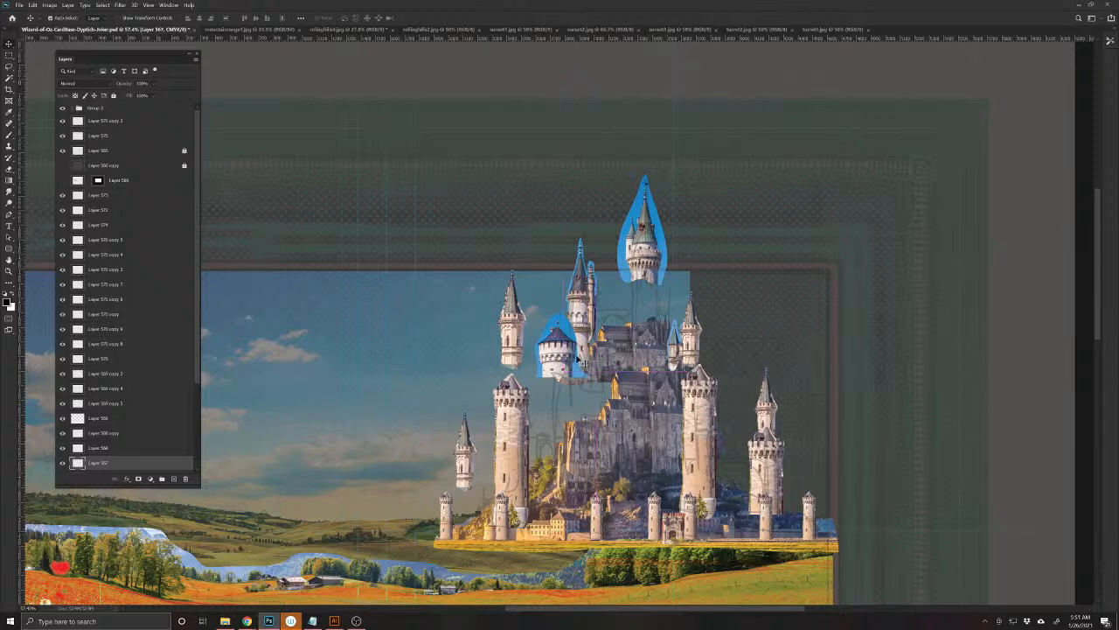
# - Flip the twin-spired tower horizontally, then move the round tower over the upper buildings and the left turret onto its stone tower
pyautogui.click(33, 4)
pyautogui.moveTo(52, 192)
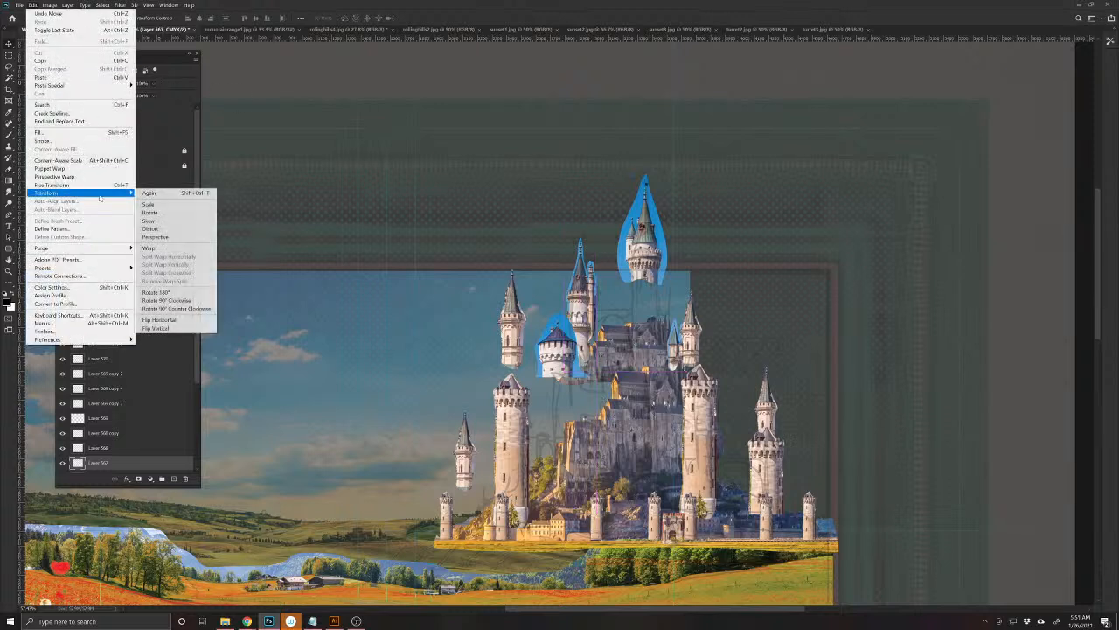
pyautogui.click(162, 319)
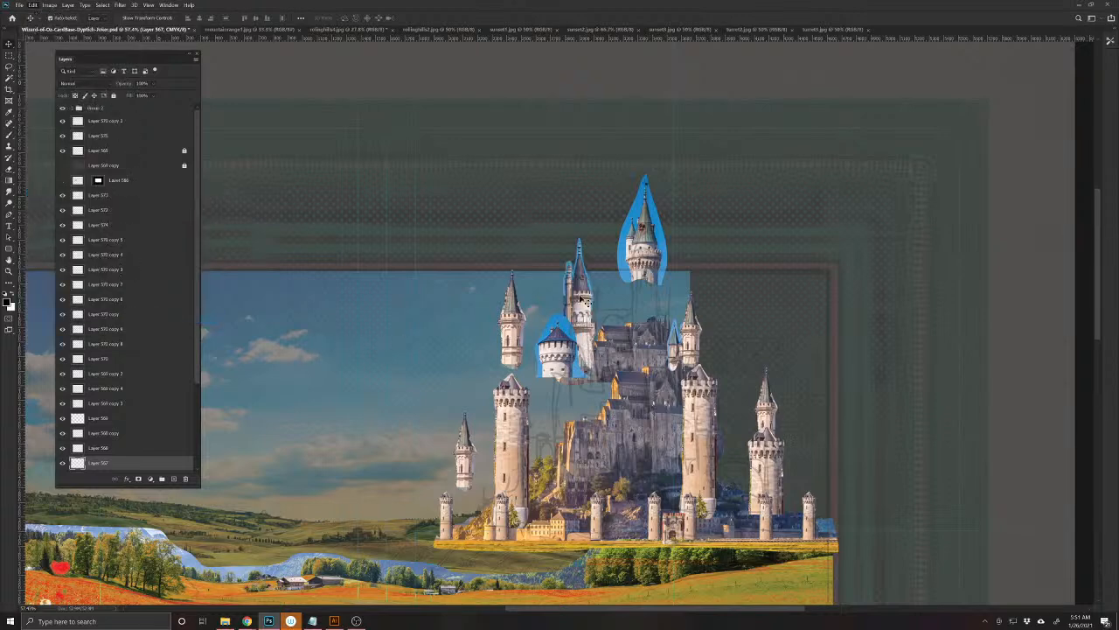
pyautogui.moveTo(503, 321); pyautogui.dragTo(584, 308)
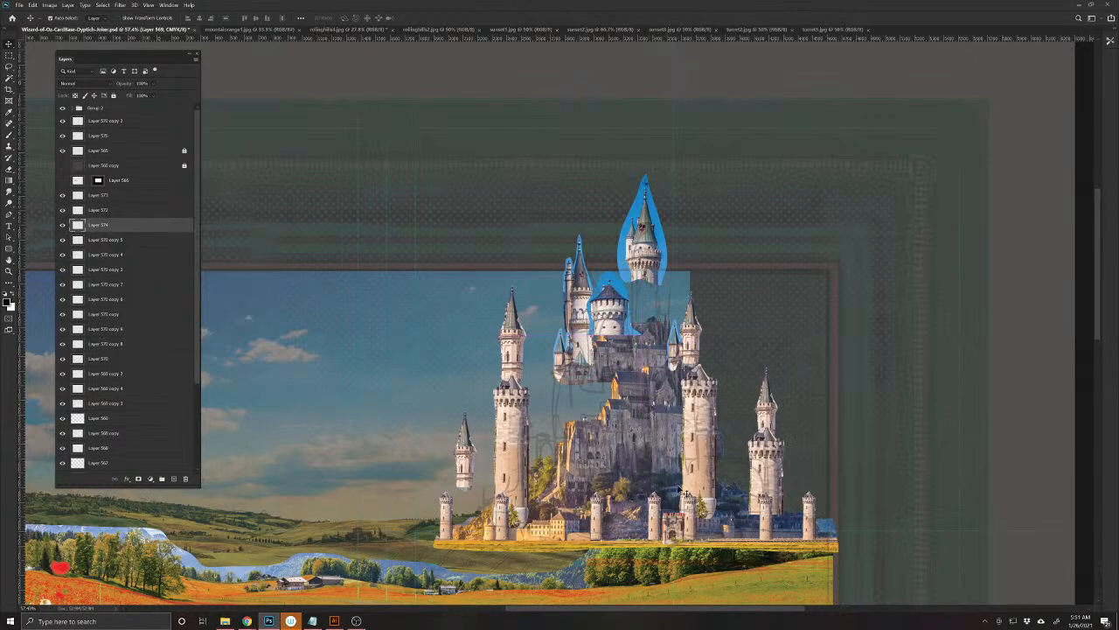
# - Bring the left stone tower inward beneath the twin-spired tower and position the slender turret outside it, clearing away the spare turret
pyautogui.scroll(-2, 678, 481)
pyautogui.scroll(-6, 655, 439)
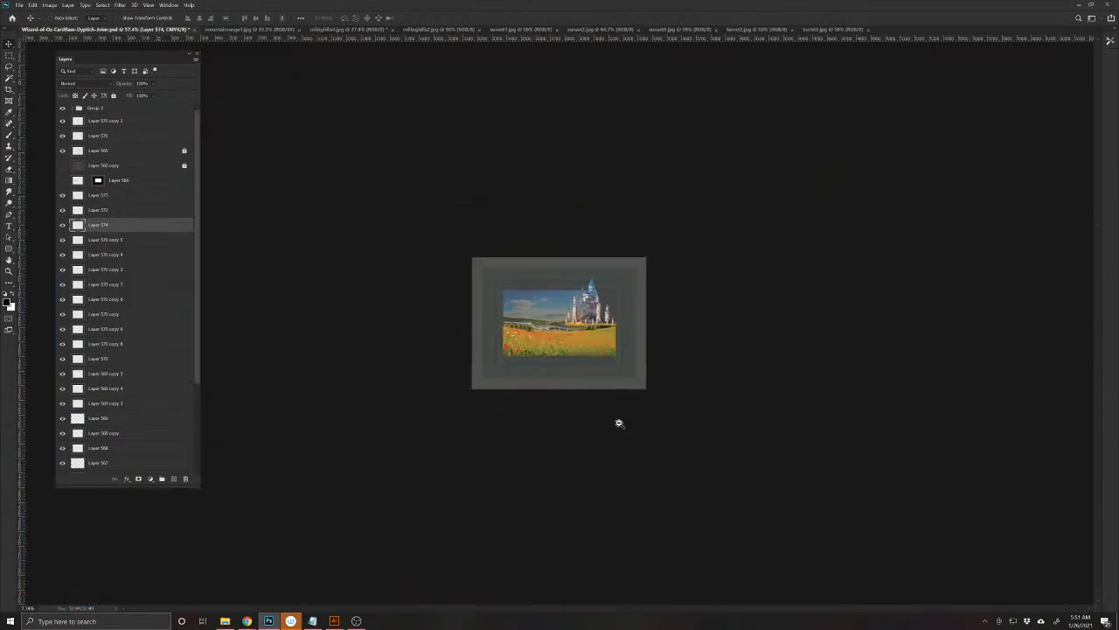
pyautogui.scroll(1, 620, 423)
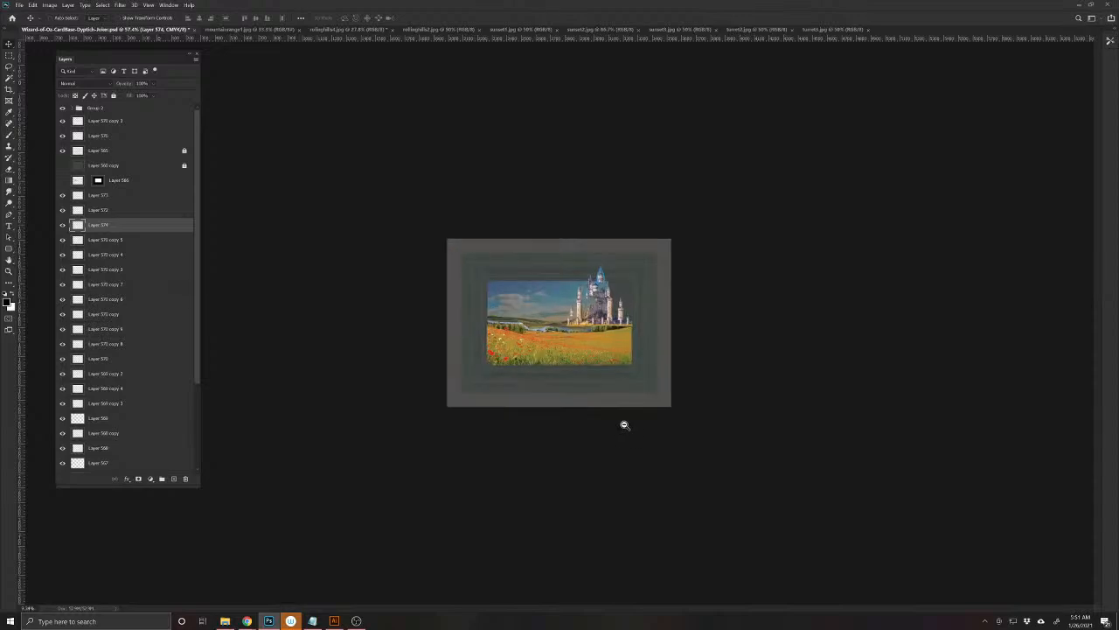
pyautogui.scroll(4, 624, 425)
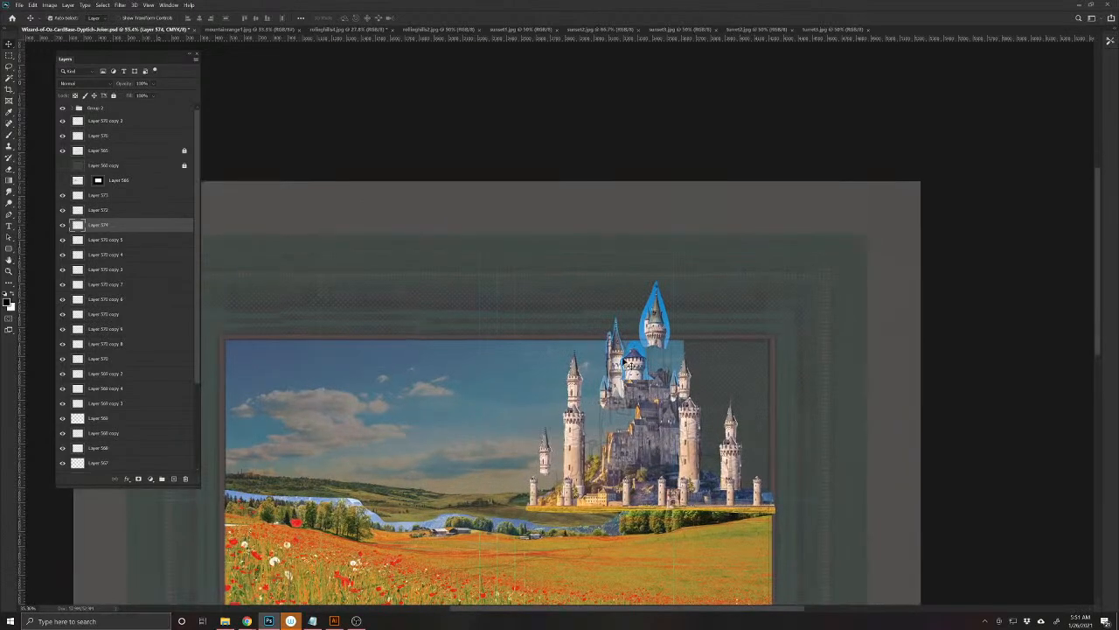
pyautogui.moveTo(625, 363); pyautogui.dragTo(593, 335)
pyautogui.moveTo(580, 387); pyautogui.dragTo(555, 383)
pyautogui.moveTo(569, 436); pyautogui.dragTo(591, 413)
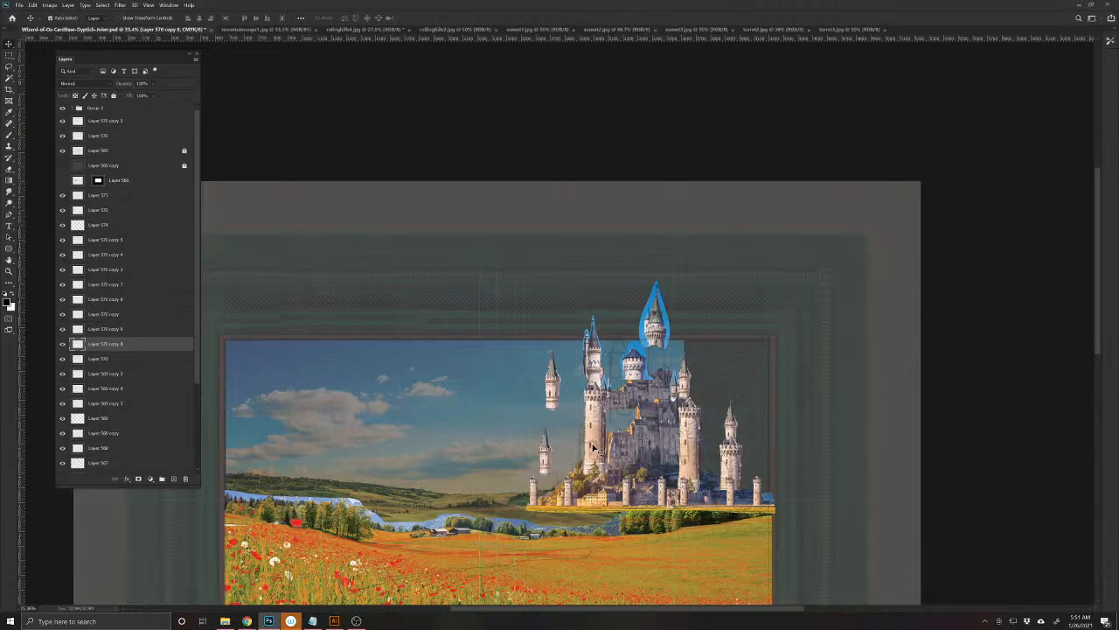
pyautogui.moveTo(582, 395); pyautogui.dragTo(767, 380)
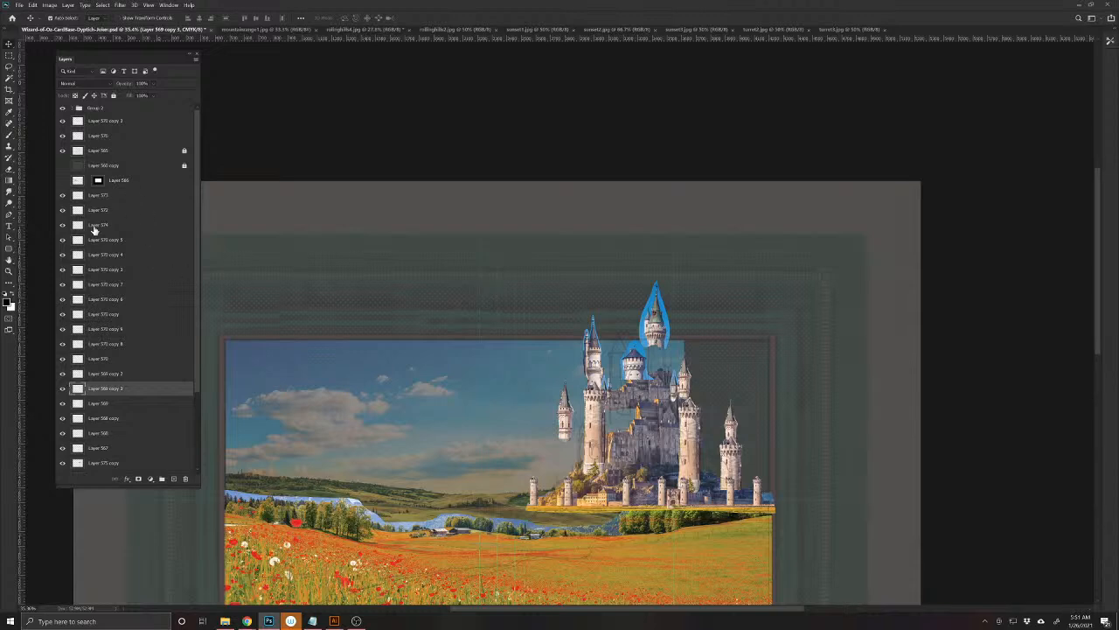
# - Show the gray overlay Layer 560 copy, raise it directly below the top group, and add an empty layer above it
pyautogui.click(62, 166)
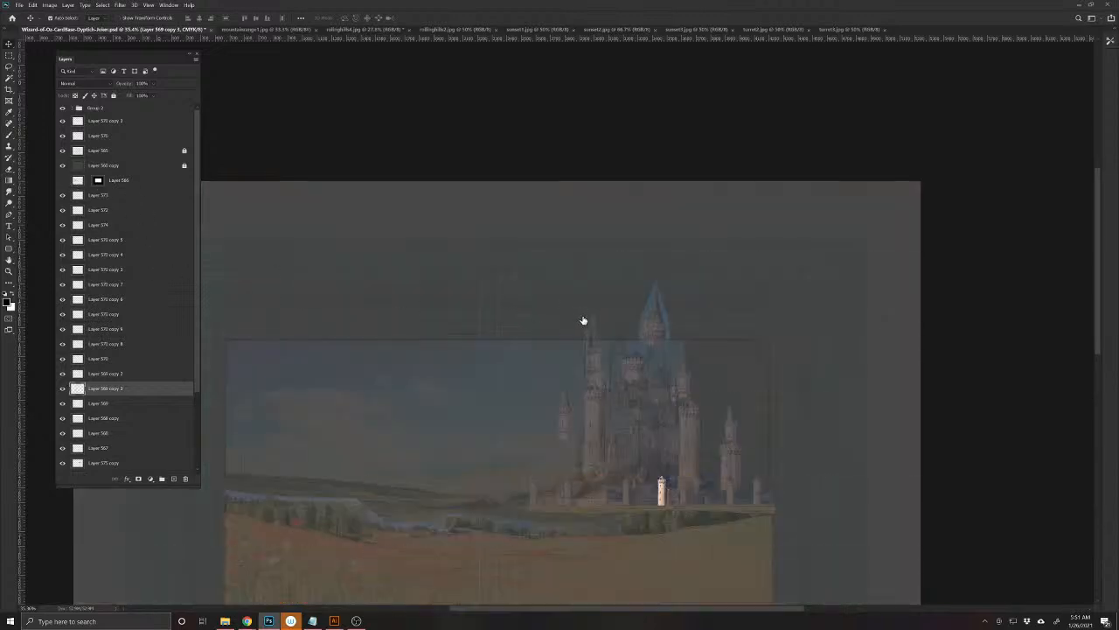
pyautogui.click(105, 165)
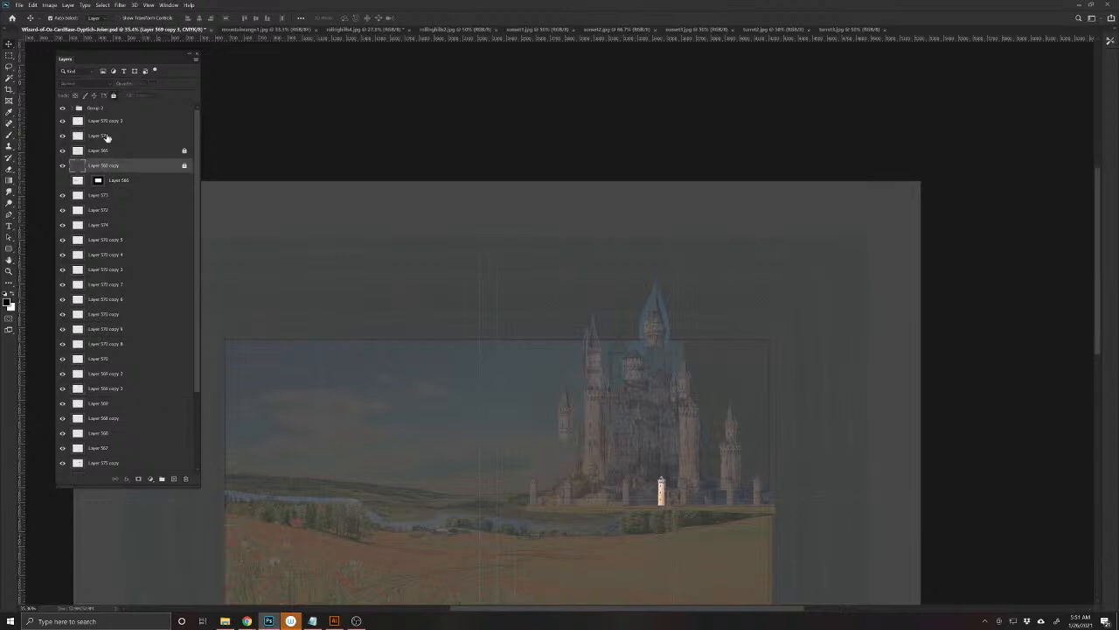
pyautogui.moveTo(106, 137); pyautogui.dragTo(105, 115)
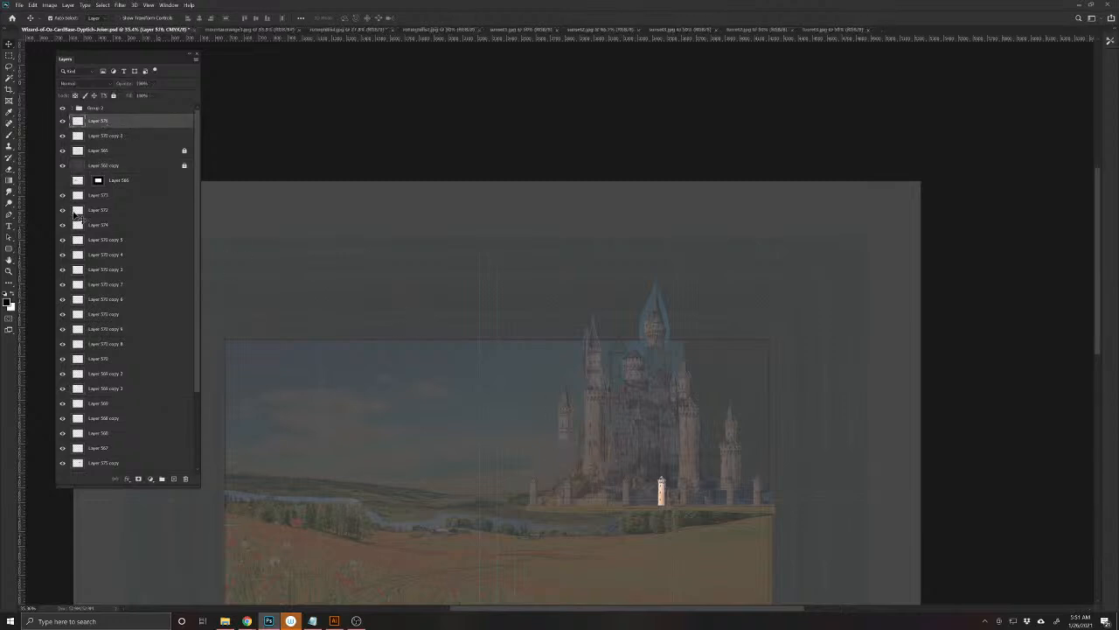
pyautogui.moveTo(82, 170); pyautogui.dragTo(105, 114)
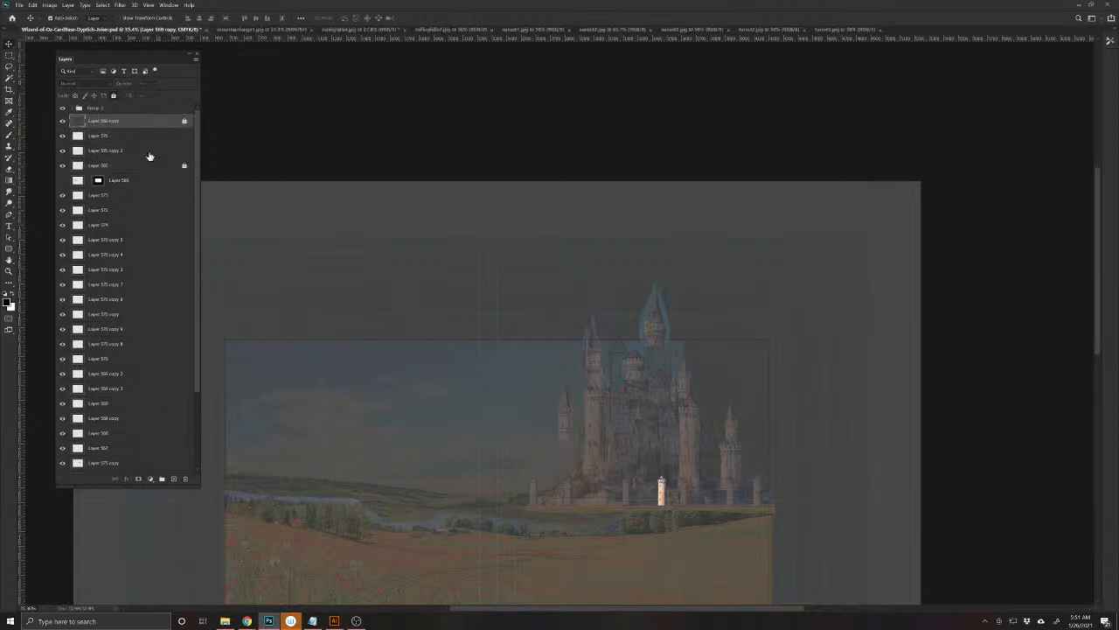
pyautogui.click(625, 403)
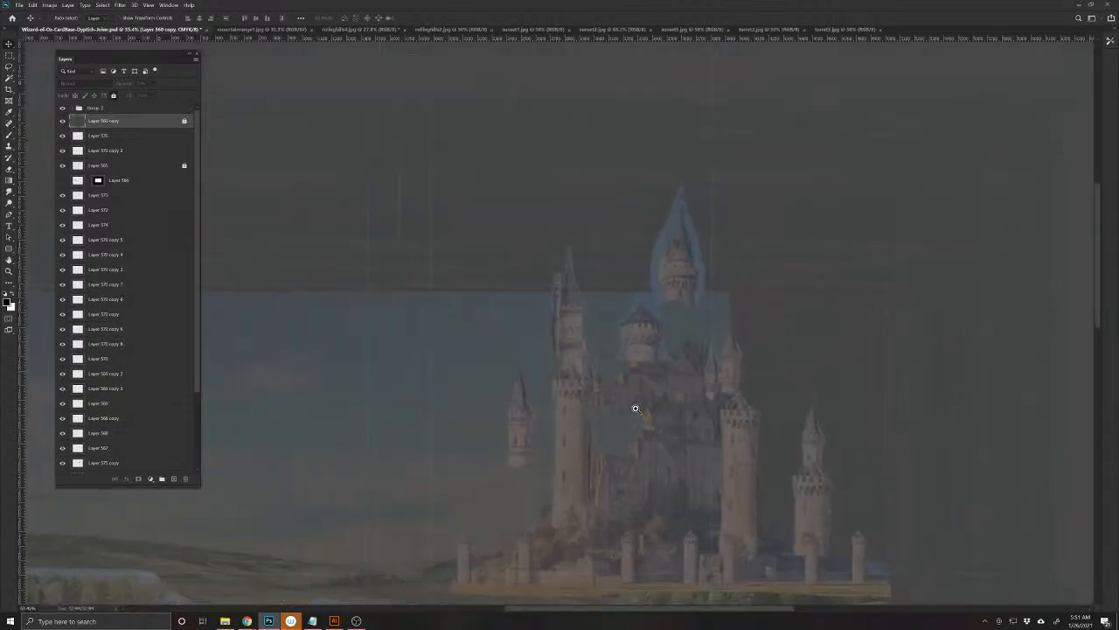
pyautogui.click(173, 478)
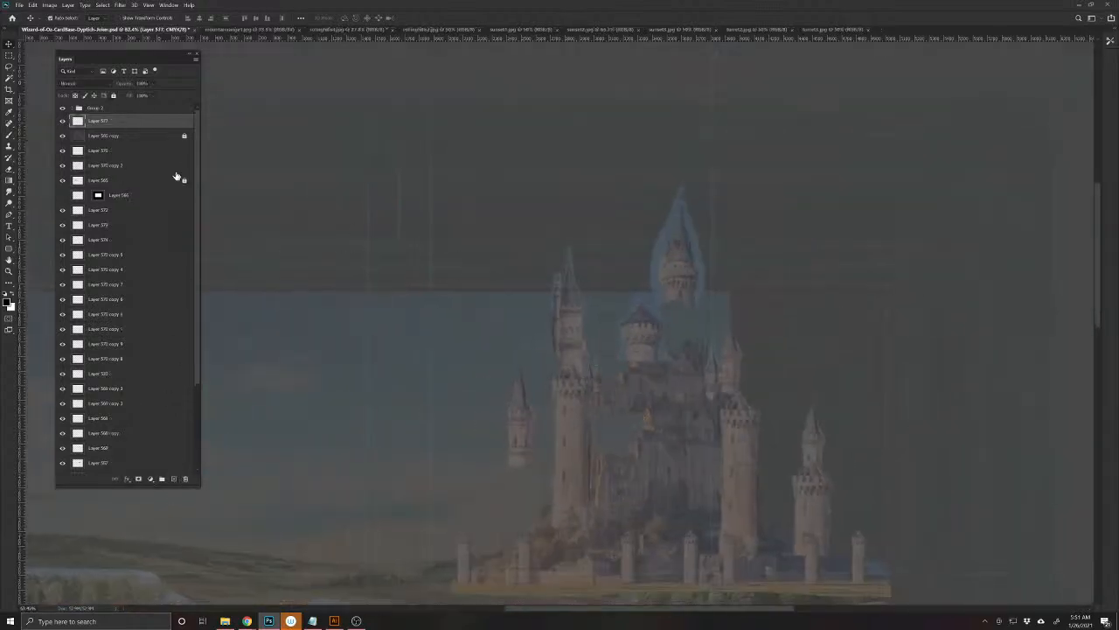
# - With the black Brush, trace the tallest turret's finial, conical roof, small side spire and battlement bands on the new layer
pyautogui.click(11, 135)
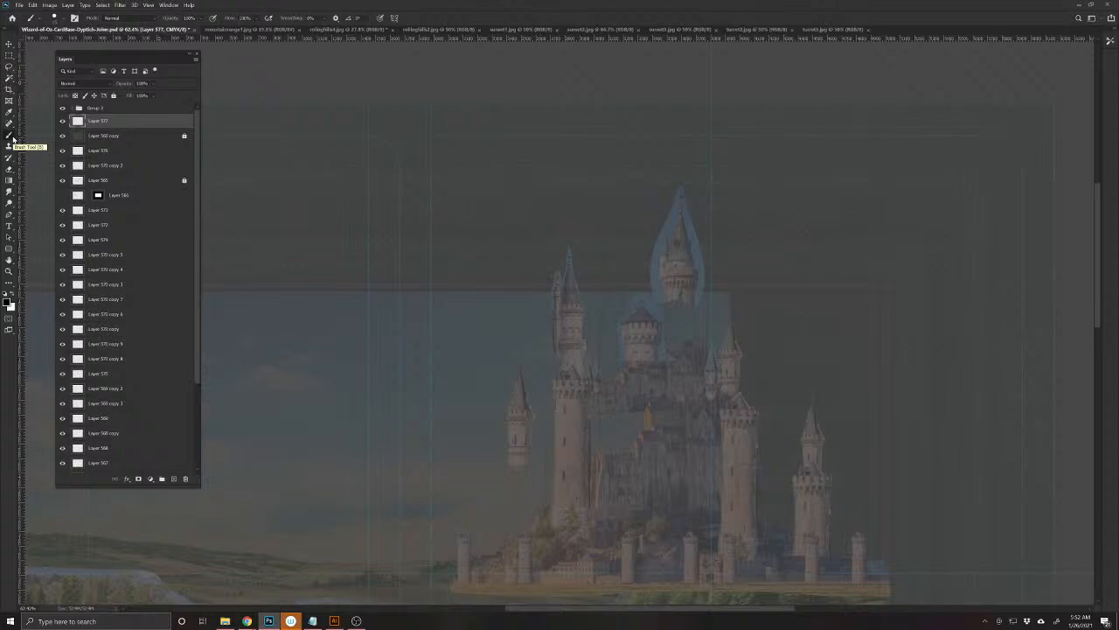
pyautogui.keyDown('ctrl'); pyautogui.click(577, 490); pyautogui.keyUp('ctrl')
pyautogui.keyDown('ctrl'); pyautogui.click(534, 530); pyautogui.keyUp('ctrl')
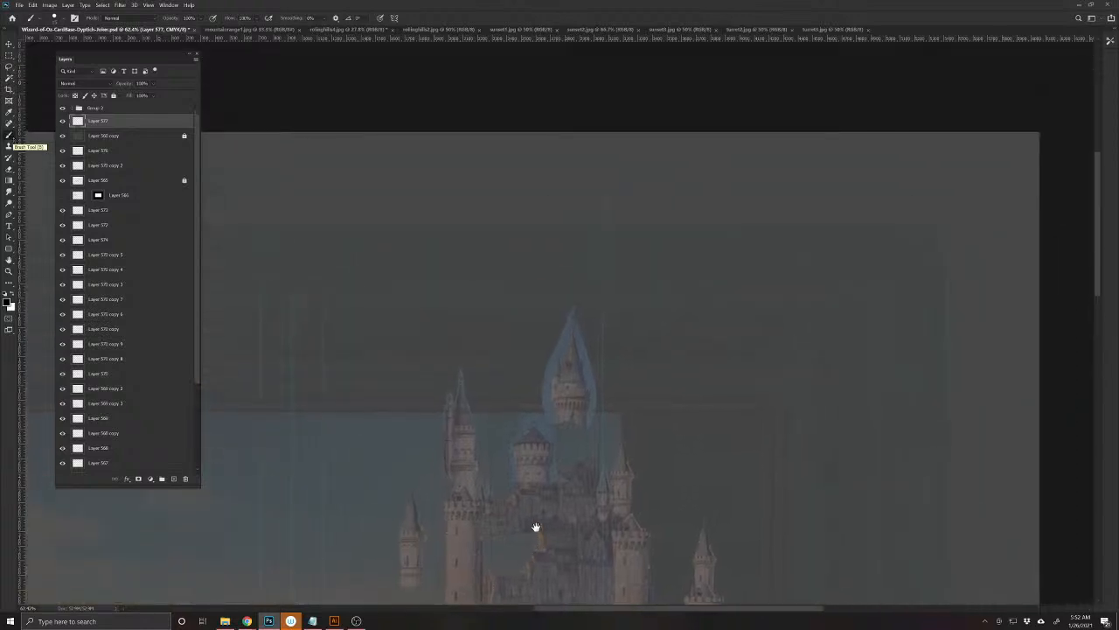
pyautogui.keyDown('ctrl'); pyautogui.click(586, 490); pyautogui.keyUp('ctrl')
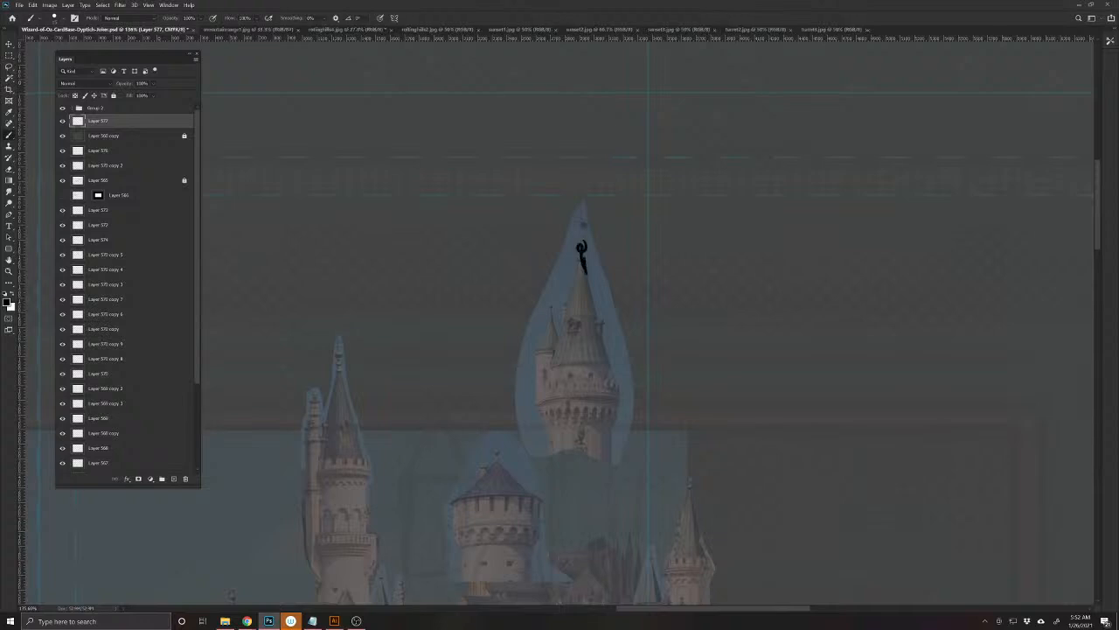
pyautogui.moveTo(582, 252)
pyautogui.mouseDown()
pyautogui.moveTo(602, 340)
pyautogui.moveTo(565, 336)
pyautogui.mouseUp()
pyautogui.moveTo(582, 254)
pyautogui.mouseDown()
pyautogui.moveTo(552, 360)
pyautogui.moveTo(542, 353)
pyautogui.mouseUp()
pyautogui.moveTo(551, 313)
pyautogui.mouseDown()
pyautogui.moveTo(542, 350)
pyautogui.moveTo(558, 348)
pyautogui.mouseUp()
pyautogui.moveTo(546, 347)
pyautogui.mouseDown()
pyautogui.moveTo(608, 363)
pyautogui.moveTo(608, 384)
pyautogui.moveTo(540, 387)
pyautogui.mouseUp()
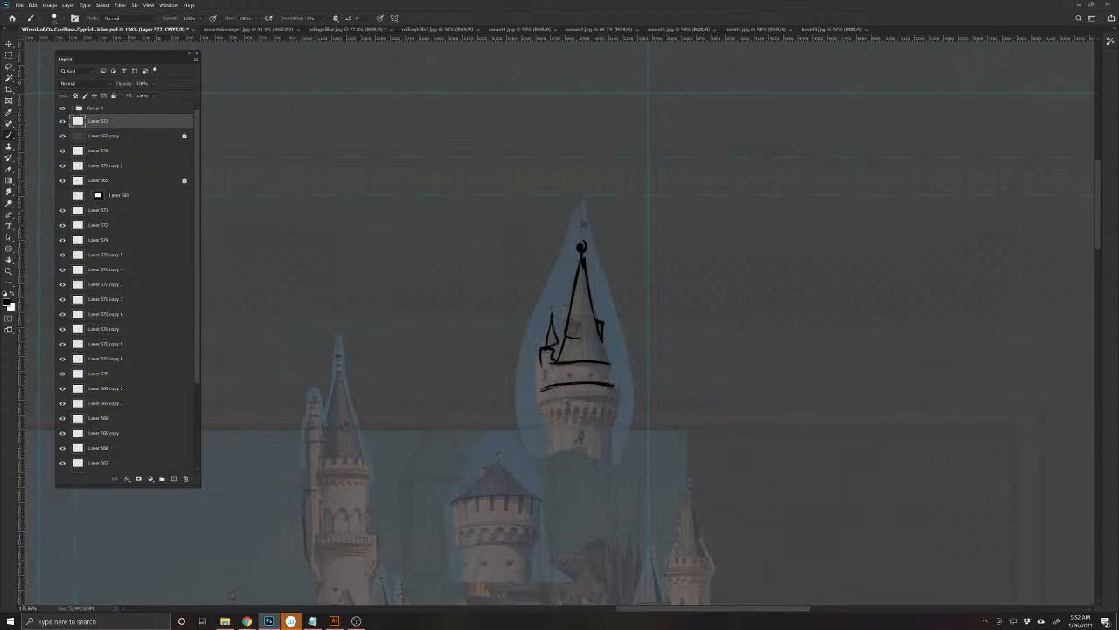
pyautogui.moveTo(613, 389); pyautogui.dragTo(541, 390)
pyautogui.moveTo(608, 368)
pyautogui.mouseDown()
pyautogui.moveTo(619, 401)
pyautogui.moveTo(546, 405)
pyautogui.moveTo(539, 389)
pyautogui.mouseUp()
pyautogui.moveTo(616, 416); pyautogui.dragTo(545, 420)
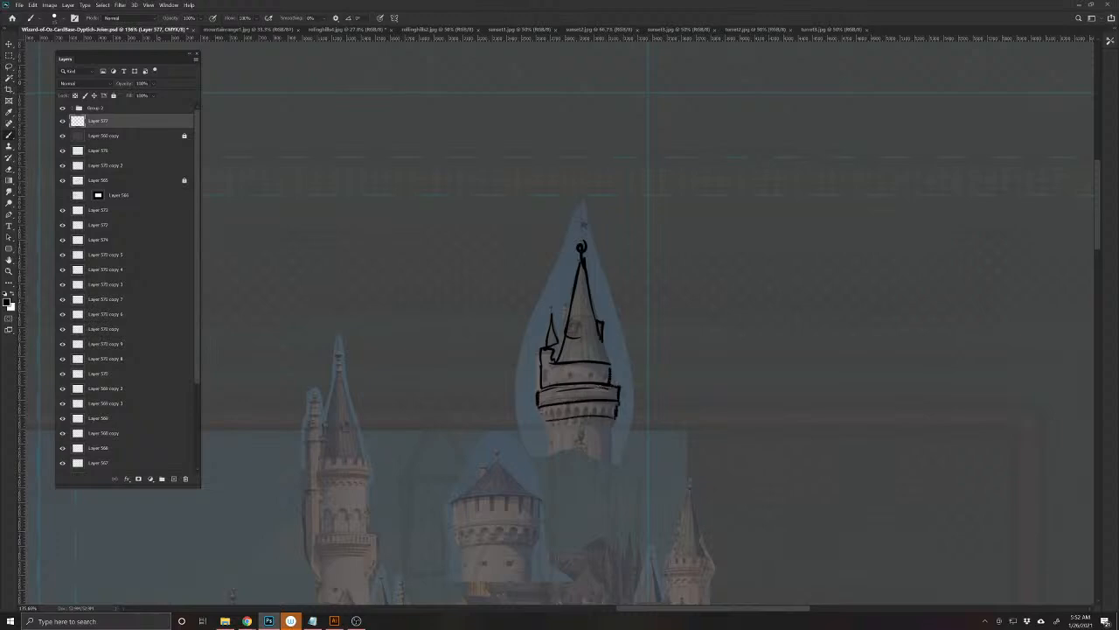
# - Sketch the tallest turret's shaft down to the castle and outline the gabled roof and ledges at its base
pyautogui.moveTo(567, 464); pyautogui.dragTo(560, 320)
pyautogui.moveTo(602, 277)
pyautogui.mouseDown()
pyautogui.moveTo(611, 398)
pyautogui.moveTo(602, 391)
pyautogui.mouseUp()
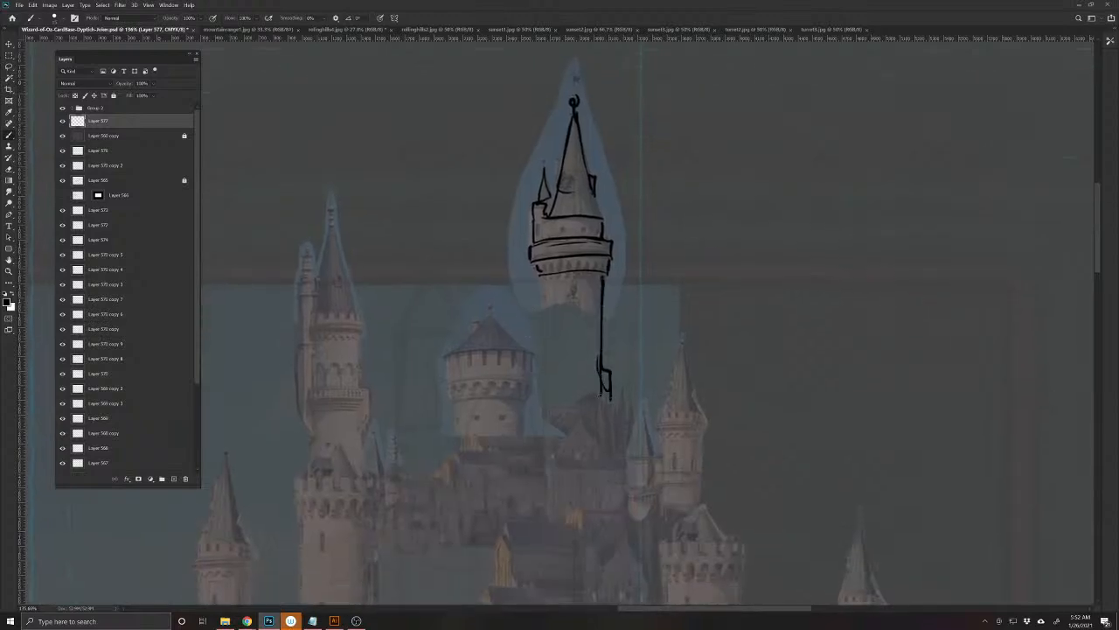
pyautogui.moveTo(543, 280); pyautogui.dragTo(539, 378)
pyautogui.moveTo(579, 417); pyautogui.dragTo(603, 452)
pyautogui.moveTo(579, 415)
pyautogui.mouseDown()
pyautogui.moveTo(554, 455)
pyautogui.moveTo(597, 439)
pyautogui.mouseUp()
pyautogui.moveTo(589, 413); pyautogui.dragTo(603, 412)
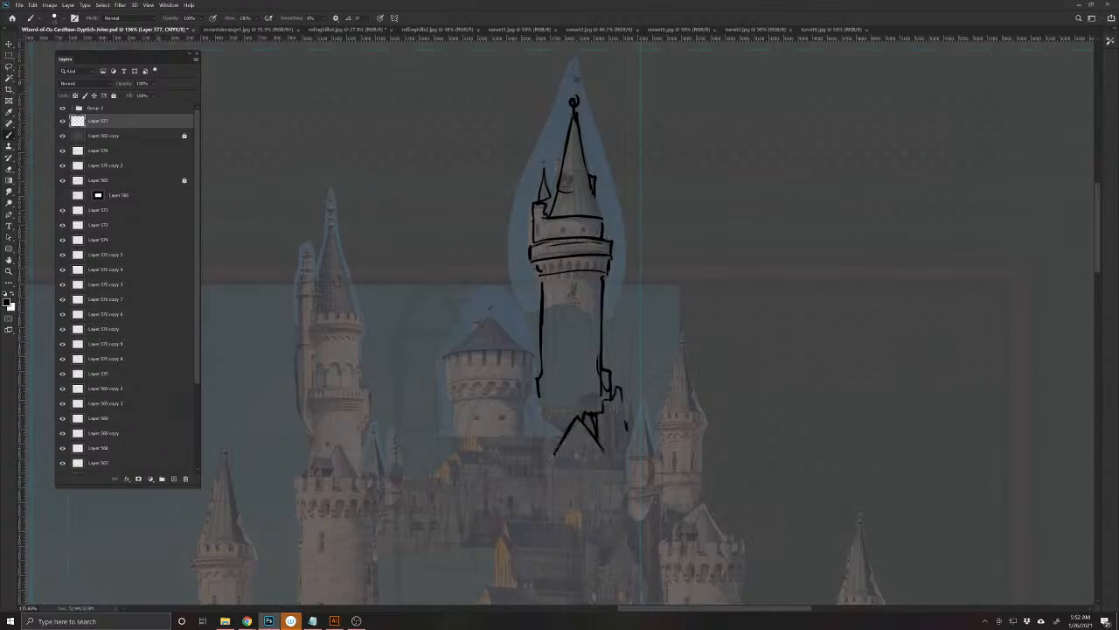
pyautogui.moveTo(592, 406); pyautogui.dragTo(547, 399)
# - Trace the round tower's conical roof, windowed upper wall and the battlement bands below it
pyautogui.moveTo(458, 399); pyautogui.dragTo(585, 390)
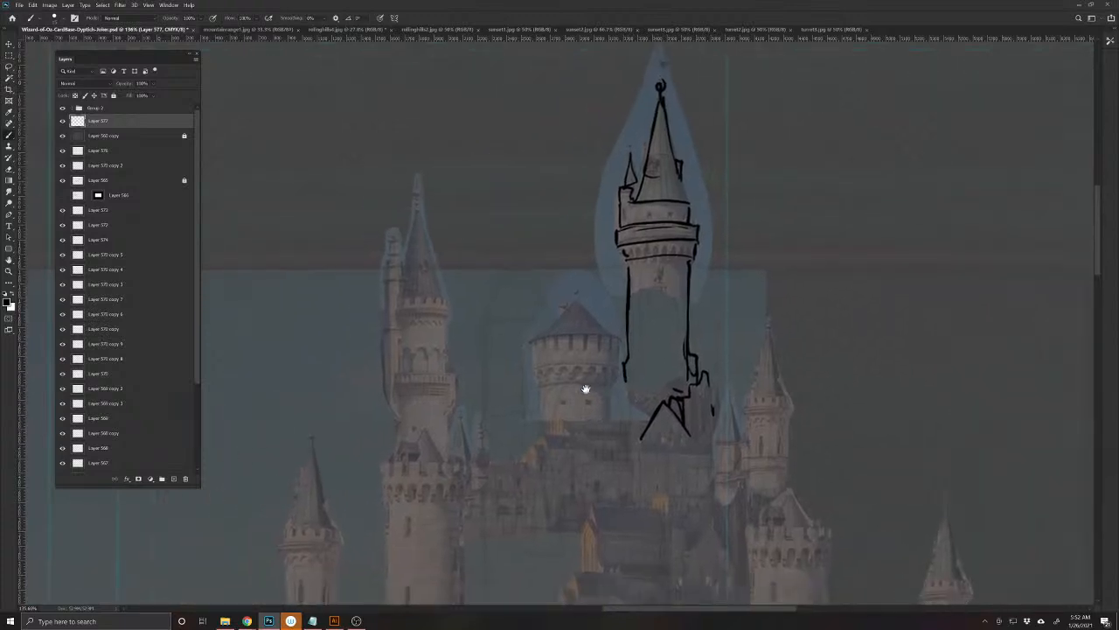
pyautogui.moveTo(612, 337)
pyautogui.mouseDown()
pyautogui.moveTo(536, 338)
pyautogui.moveTo(614, 337)
pyautogui.moveTo(574, 298)
pyautogui.moveTo(531, 335)
pyautogui.moveTo(594, 323)
pyautogui.moveTo(615, 357)
pyautogui.moveTo(606, 384)
pyautogui.mouseUp()
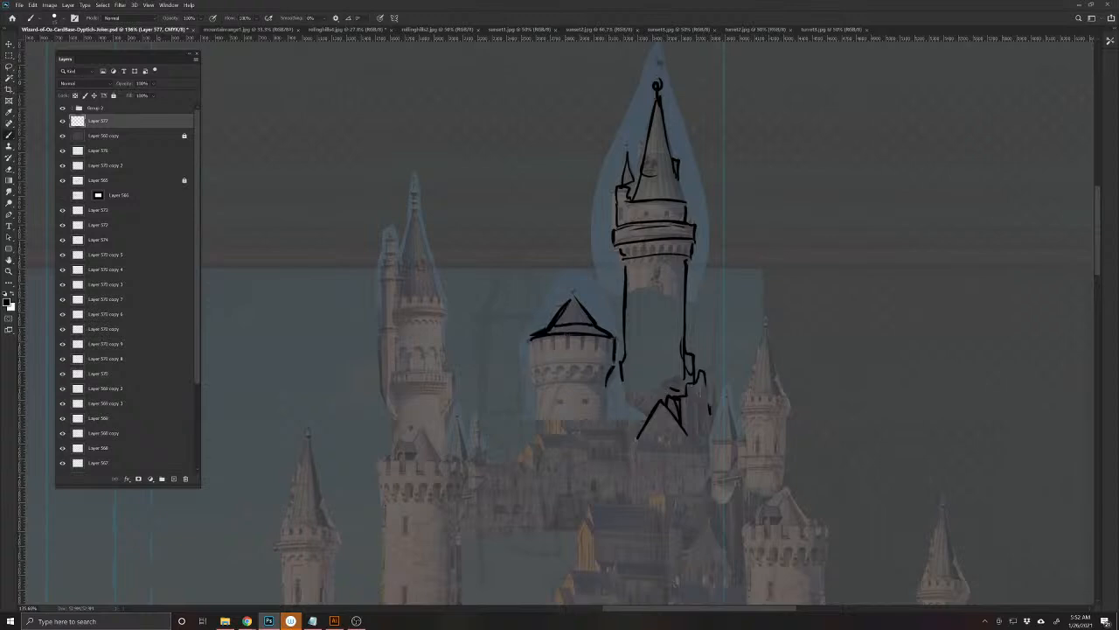
pyautogui.moveTo(548, 363); pyautogui.dragTo(607, 362)
pyautogui.moveTo(529, 339); pyautogui.dragTo(537, 378)
pyautogui.moveTo(606, 337); pyautogui.dragTo(606, 348)
pyautogui.moveTo(588, 336); pyautogui.dragTo(589, 348)
pyautogui.moveTo(533, 379); pyautogui.dragTo(599, 380)
pyautogui.moveTo(582, 368); pyautogui.dragTo(598, 380)
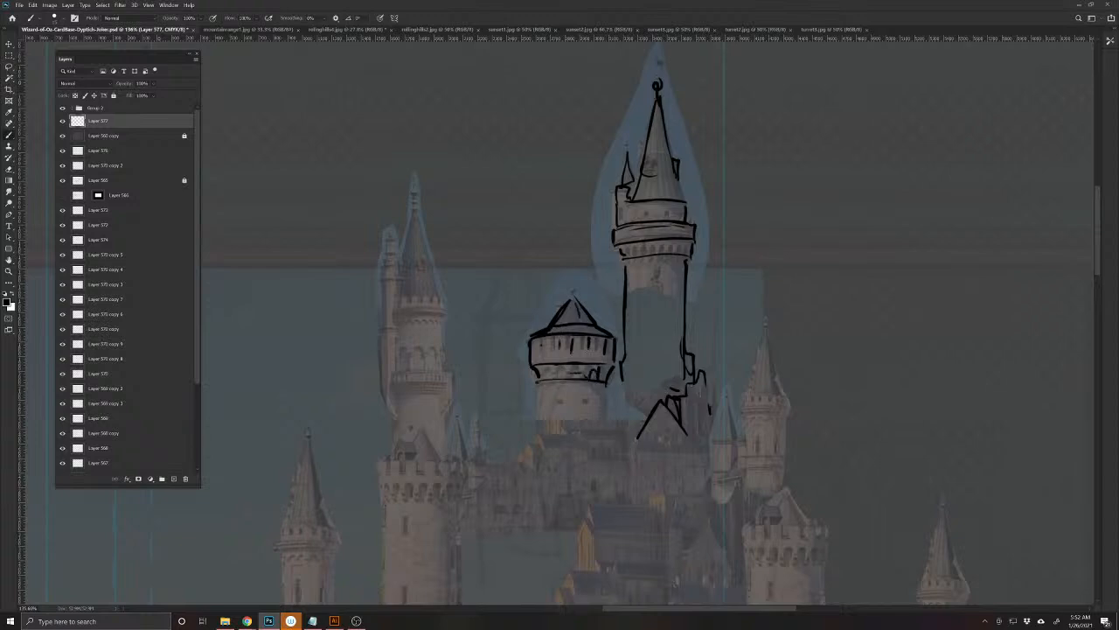
# - Draw flagpoles with pennants flying left on top of the round tower and the tallest turret
pyautogui.moveTo(571, 284); pyautogui.dragTo(574, 235)
pyautogui.moveTo(582, 185); pyautogui.dragTo(591, 369)
pyautogui.moveTo(665, 264)
pyautogui.mouseDown()
pyautogui.moveTo(666, 219)
pyautogui.moveTo(598, 222)
pyautogui.mouseUp()
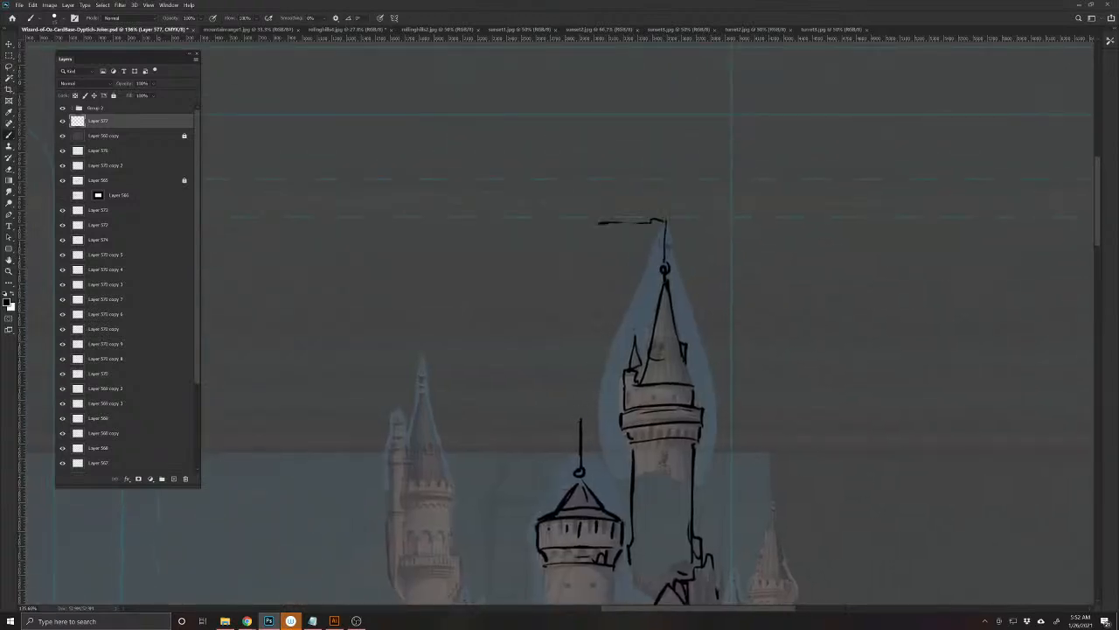
pyautogui.moveTo(666, 225); pyautogui.dragTo(591, 222)
pyautogui.moveTo(487, 525); pyautogui.dragTo(505, 346)
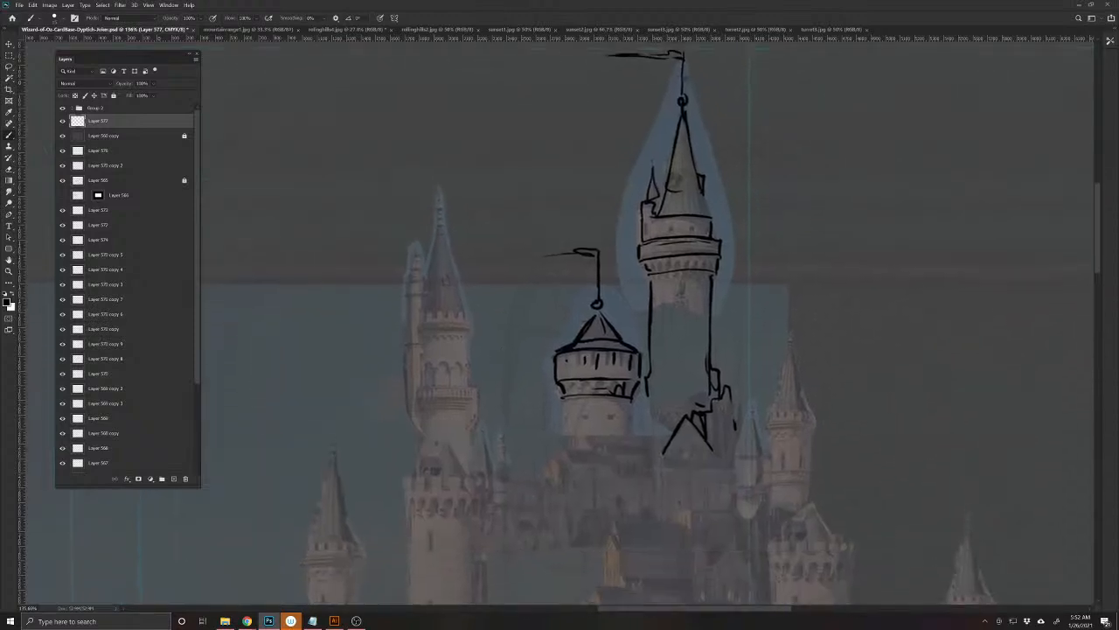
# - Outline the round tower's lower shaft and the roofline beneath it, including the small gabled dormer
pyautogui.moveTo(548, 471); pyautogui.dragTo(461, 387)
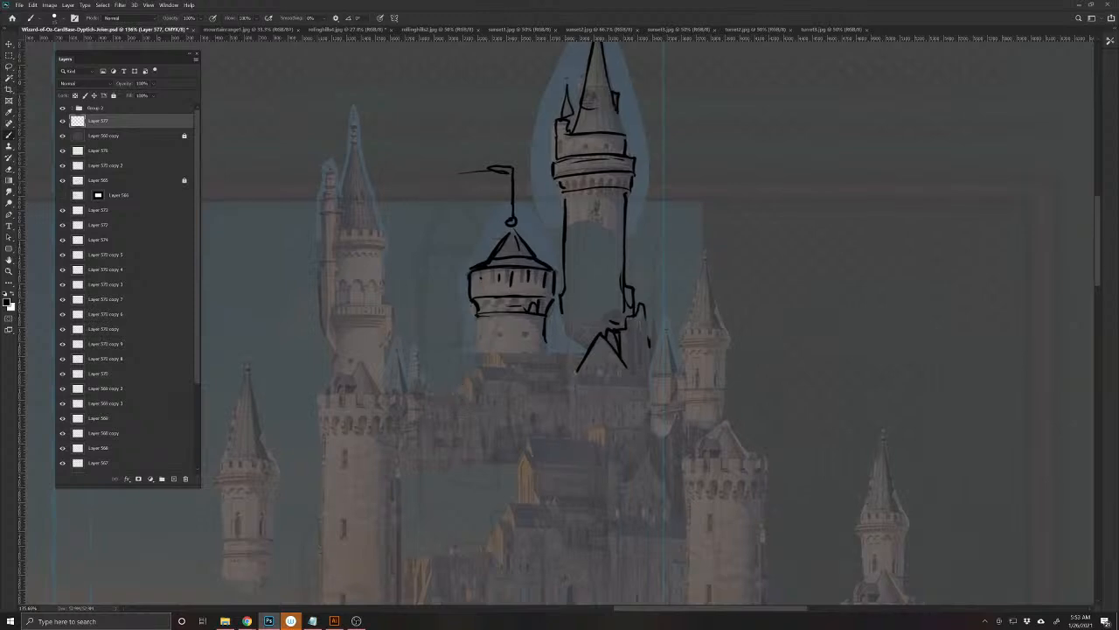
pyautogui.moveTo(584, 351)
pyautogui.mouseDown()
pyautogui.moveTo(515, 351)
pyautogui.moveTo(584, 351)
pyautogui.mouseUp()
pyautogui.moveTo(493, 348)
pyautogui.mouseDown()
pyautogui.moveTo(481, 369)
pyautogui.moveTo(505, 368)
pyautogui.mouseUp()
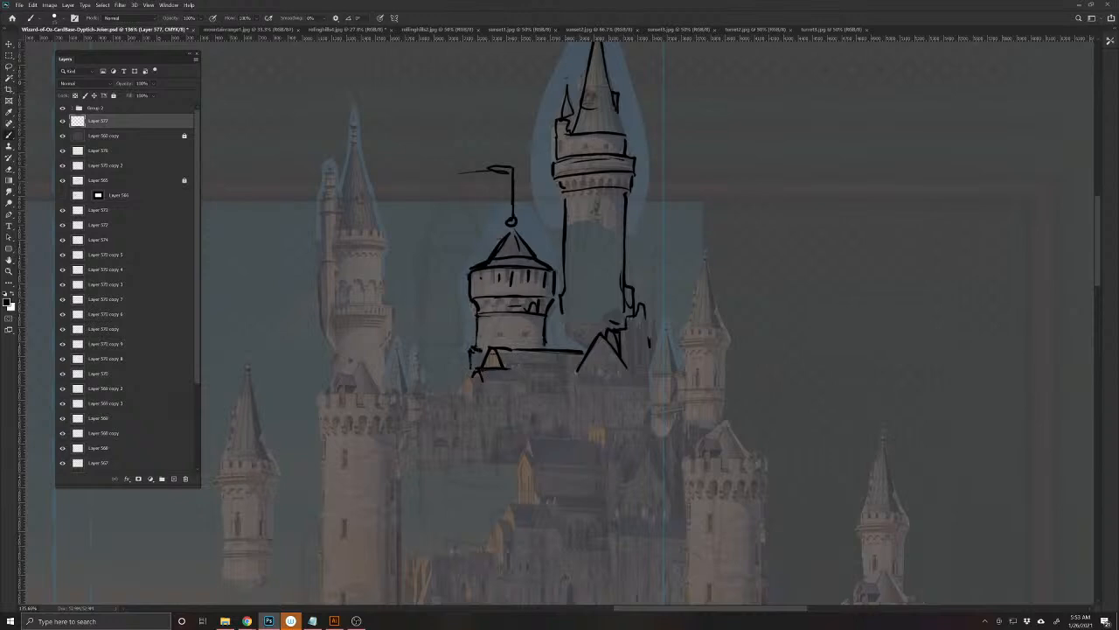
pyautogui.moveTo(540, 322)
pyautogui.mouseDown()
pyautogui.moveTo(539, 346)
pyautogui.moveTo(567, 386)
pyautogui.mouseUp()
# - Trace the small blue spire and the adjoining right turret, adding a flagpole and pennant to the turret's roof
pyautogui.moveTo(662, 318); pyautogui.dragTo(651, 372)
pyautogui.moveTo(667, 308)
pyautogui.mouseDown()
pyautogui.moveTo(677, 355)
pyautogui.moveTo(653, 405)
pyautogui.mouseUp()
pyautogui.moveTo(678, 460); pyautogui.dragTo(539, 490)
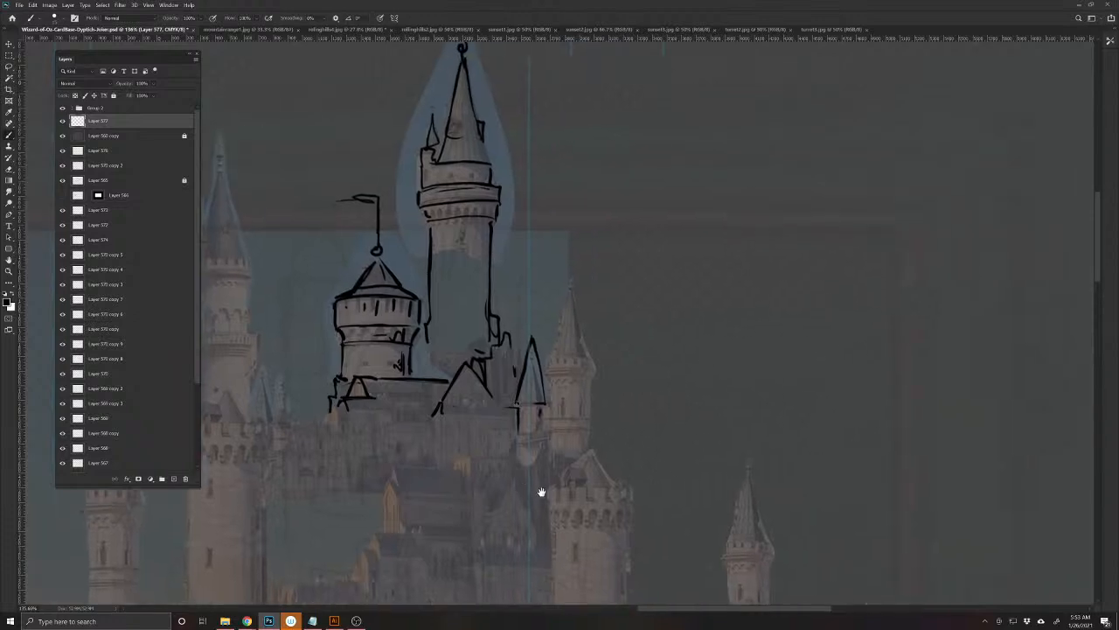
pyautogui.moveTo(538, 420)
pyautogui.mouseDown()
pyautogui.moveTo(525, 444)
pyautogui.moveTo(548, 441)
pyautogui.moveTo(549, 385)
pyautogui.moveTo(587, 373)
pyautogui.moveTo(563, 325)
pyautogui.moveTo(570, 294)
pyautogui.moveTo(588, 367)
pyautogui.mouseUp()
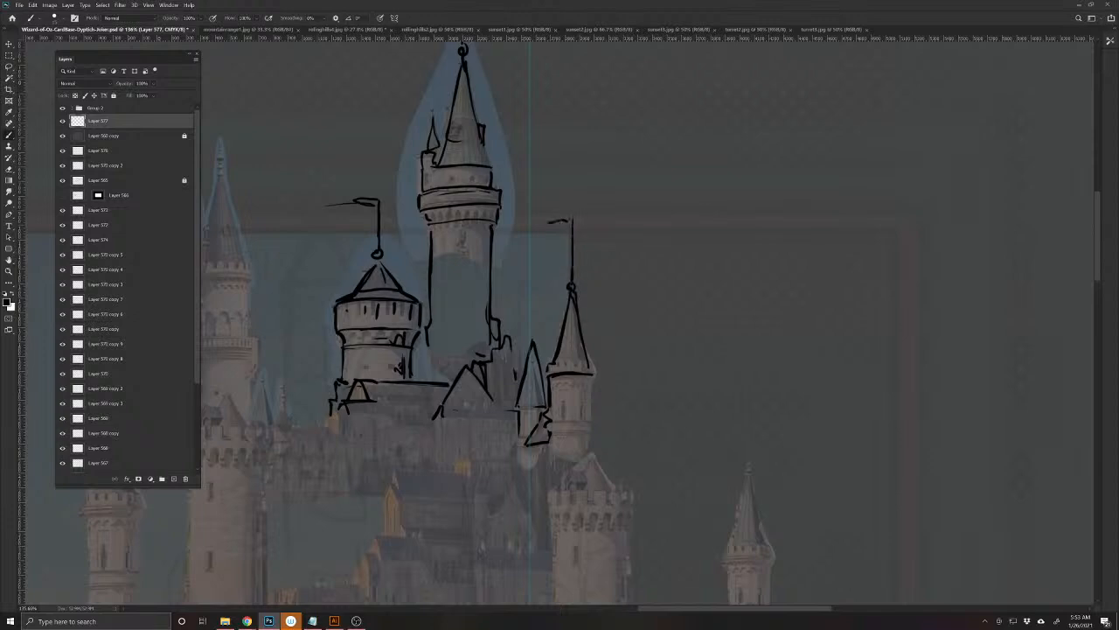
pyautogui.moveTo(561, 222); pyautogui.dragTo(506, 233)
# - Sketch the central gabled building's eaves and windows, plus the pointed gables below it
pyautogui.moveTo(465, 449); pyautogui.dragTo(521, 394)
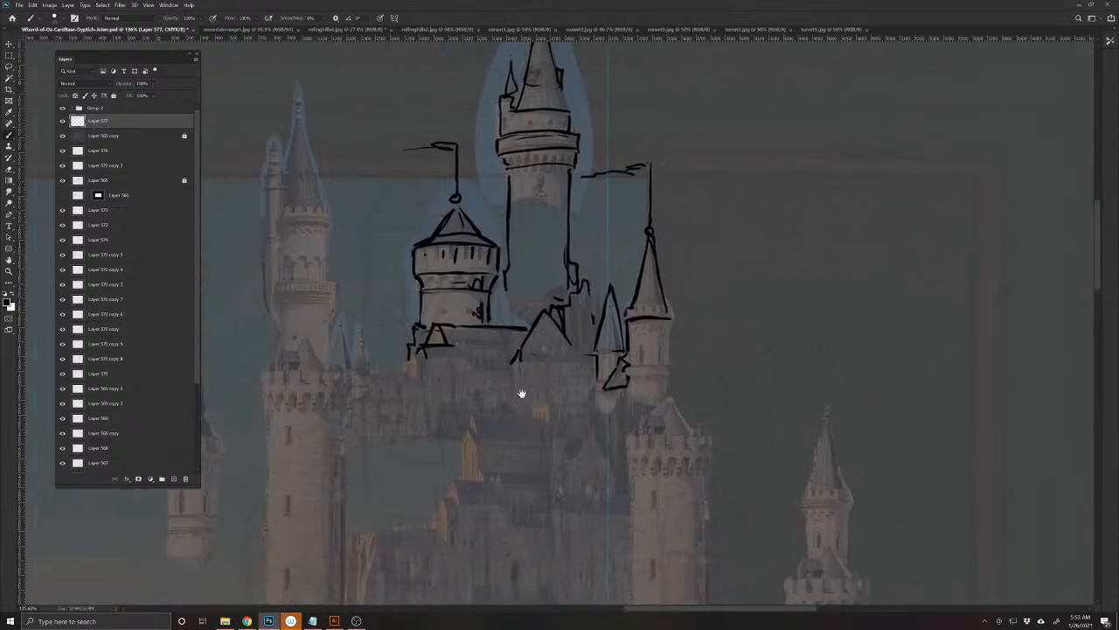
pyautogui.moveTo(532, 350)
pyautogui.mouseDown()
pyautogui.moveTo(595, 350)
pyautogui.moveTo(545, 401)
pyautogui.moveTo(591, 371)
pyautogui.moveTo(588, 399)
pyautogui.mouseUp()
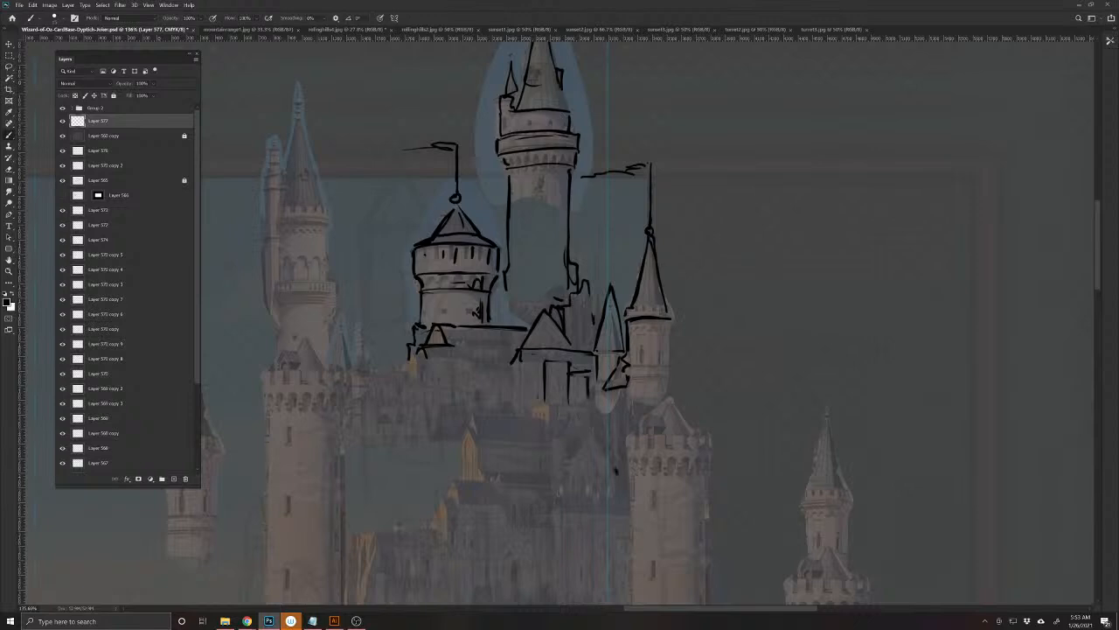
pyautogui.moveTo(616, 470)
pyautogui.mouseDown()
pyautogui.moveTo(591, 417)
pyautogui.moveTo(571, 473)
pyautogui.mouseUp()
pyautogui.moveTo(558, 415); pyautogui.dragTo(551, 435)
pyautogui.moveTo(556, 416); pyautogui.dragTo(550, 432)
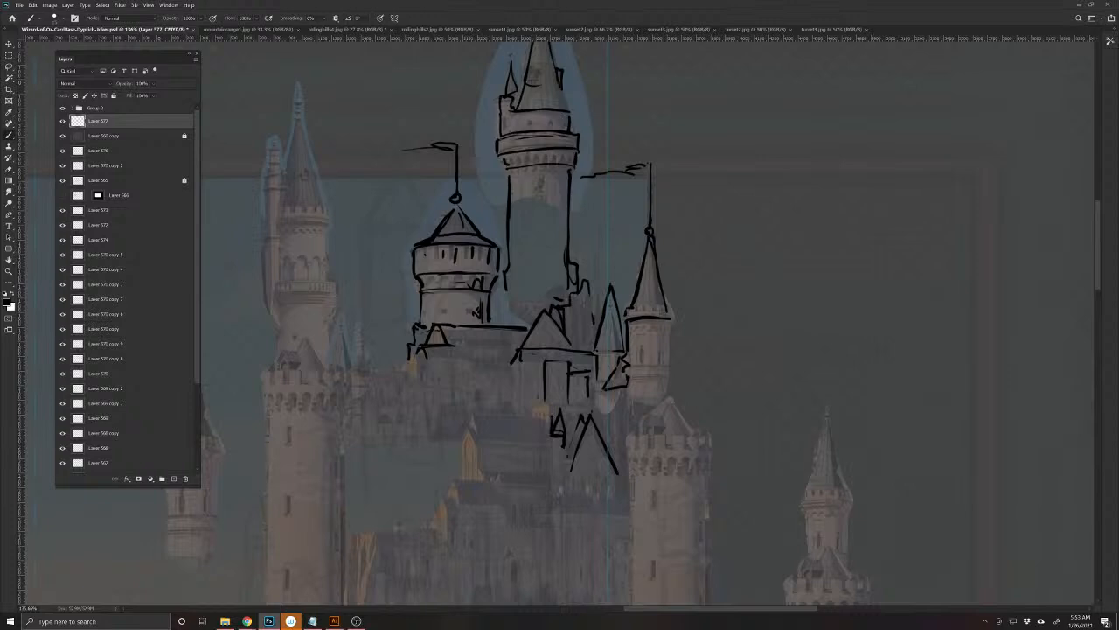
# - Outline the right turret's shaft and bands and the peaked, battlemented top of the stone tower beneath it
pyautogui.moveTo(634, 467)
pyautogui.mouseDown()
pyautogui.moveTo(513, 437)
pyautogui.moveTo(507, 393)
pyautogui.mouseUp()
pyautogui.moveTo(534, 305); pyautogui.dragTo(537, 366)
pyautogui.moveTo(516, 367)
pyautogui.mouseDown()
pyautogui.moveTo(539, 361)
pyautogui.moveTo(518, 425)
pyautogui.moveTo(579, 435)
pyautogui.mouseUp()
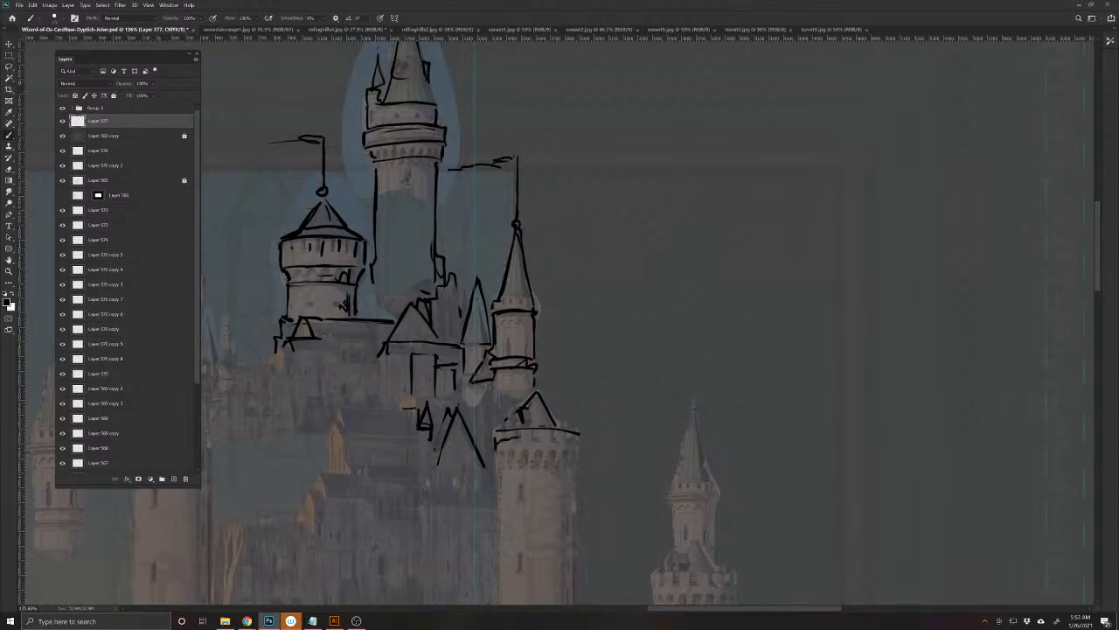
pyautogui.moveTo(510, 527); pyautogui.dragTo(460, 394)
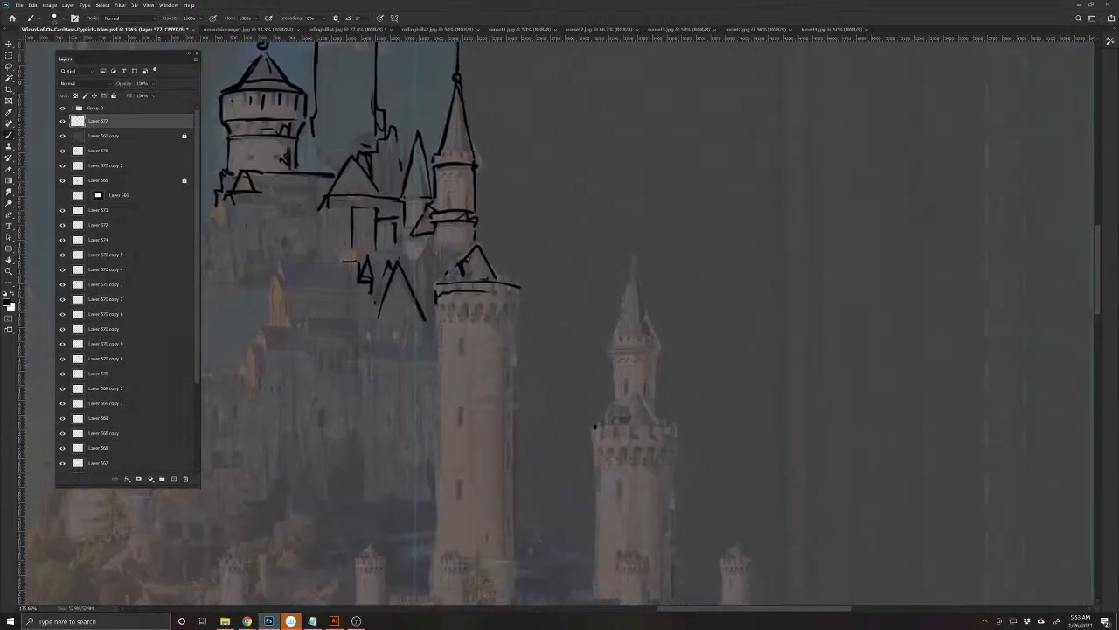
# - Draw the arched bridge joining the two right-hand stone towers and the peaked, battlemented top of the shorter tower
pyautogui.moveTo(515, 398); pyautogui.dragTo(616, 398)
pyautogui.moveTo(520, 541)
pyautogui.mouseDown()
pyautogui.moveTo(527, 447)
pyautogui.moveTo(551, 415)
pyautogui.moveTo(593, 408)
pyautogui.moveTo(569, 408)
pyautogui.moveTo(526, 453)
pyautogui.moveTo(517, 532)
pyautogui.mouseUp()
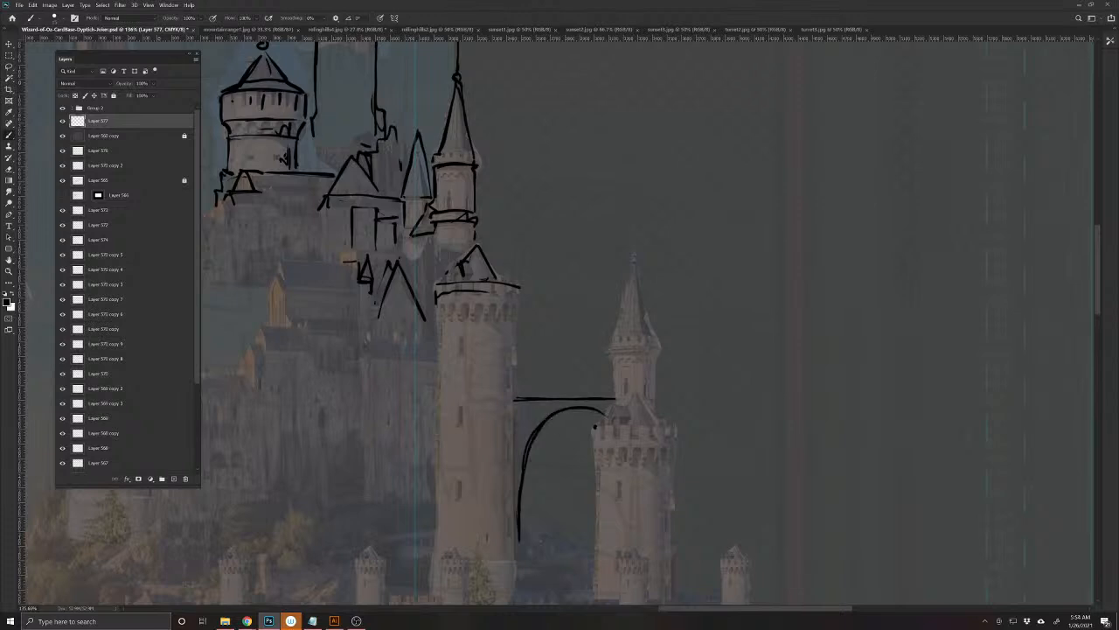
pyautogui.moveTo(524, 477)
pyautogui.mouseDown()
pyautogui.moveTo(596, 425)
pyautogui.moveTo(621, 423)
pyautogui.moveTo(633, 390)
pyautogui.moveTo(656, 423)
pyautogui.moveTo(675, 423)
pyautogui.mouseUp()
pyautogui.moveTo(519, 429); pyautogui.dragTo(464, 322)
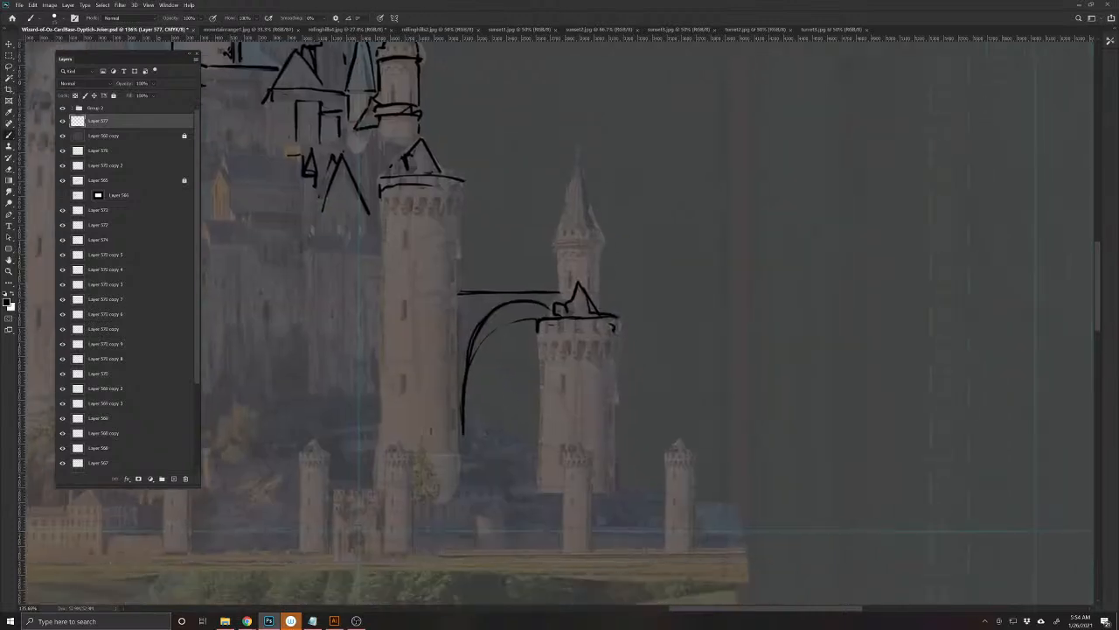
# - Outline the shorter right tower's shaft and battlement band, and reinforce the bridge arch
pyautogui.moveTo(538, 327); pyautogui.dragTo(544, 463)
pyautogui.moveTo(543, 364)
pyautogui.mouseDown()
pyautogui.moveTo(621, 346)
pyautogui.moveTo(614, 486)
pyautogui.mouseUp()
pyautogui.moveTo(554, 316)
pyautogui.mouseDown()
pyautogui.moveTo(511, 304)
pyautogui.moveTo(478, 335)
pyautogui.mouseUp()
# - Outline the tall stone tower's battlements and both sides of its shaft, ending with the stepped rock at its base
pyautogui.moveTo(469, 294); pyautogui.dragTo(456, 299)
pyautogui.moveTo(463, 179); pyautogui.dragTo(455, 287)
pyautogui.moveTo(455, 201)
pyautogui.mouseDown()
pyautogui.moveTo(386, 207)
pyautogui.moveTo(381, 444)
pyautogui.mouseUp()
pyautogui.moveTo(458, 272); pyautogui.dragTo(452, 373)
pyautogui.moveTo(455, 399)
pyautogui.mouseDown()
pyautogui.moveTo(458, 467)
pyautogui.moveTo(497, 487)
pyautogui.moveTo(495, 474)
pyautogui.mouseUp()
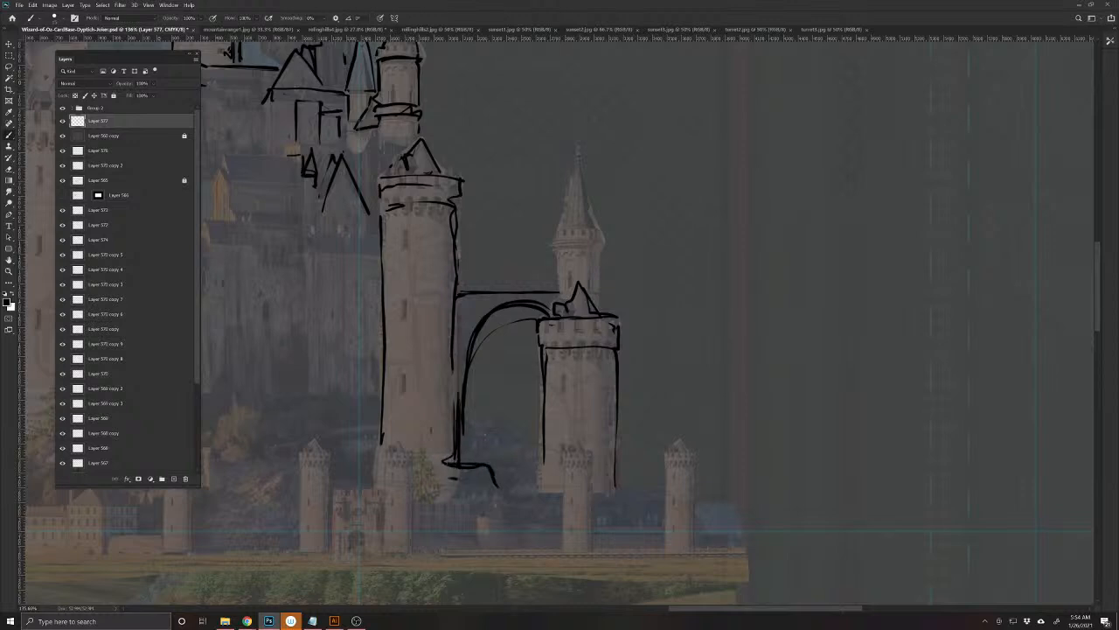
# - Draw the wall line beneath the two stone towers and the small spired wall turret in front of the shorter one
pyautogui.moveTo(561, 486); pyautogui.dragTo(406, 486)
pyautogui.moveTo(562, 542)
pyautogui.mouseDown()
pyautogui.moveTo(565, 449)
pyautogui.moveTo(585, 451)
pyautogui.moveTo(591, 521)
pyautogui.mouseUp()
pyautogui.moveTo(583, 454); pyautogui.dragTo(577, 416)
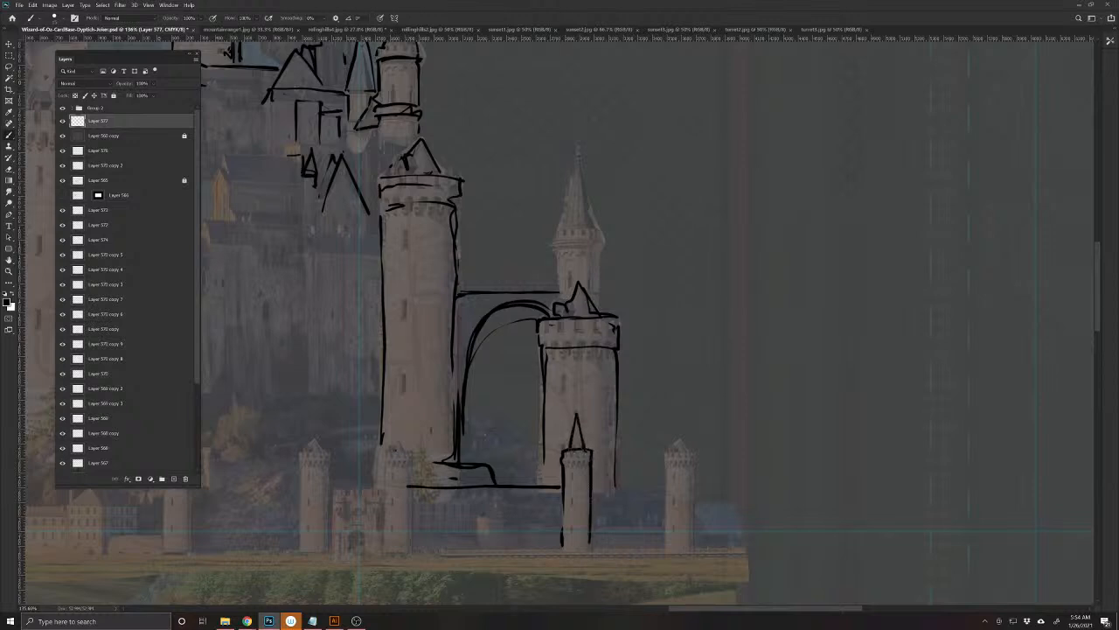
pyautogui.hscroll(5, 579, 481)
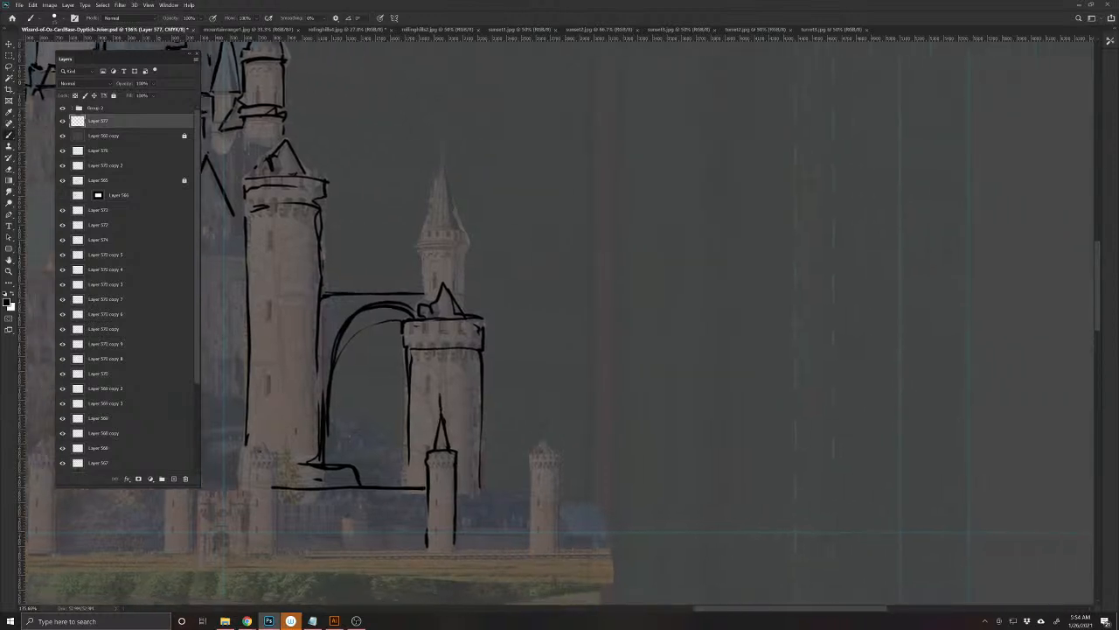
# - Trace the outermost right wall turret with a pointed spire and connect it to the neighbouring turret with a wall line
pyautogui.moveTo(529, 455)
pyautogui.mouseDown()
pyautogui.moveTo(558, 467)
pyautogui.moveTo(532, 467)
pyautogui.moveTo(558, 502)
pyautogui.moveTo(557, 545)
pyautogui.mouseUp()
pyautogui.moveTo(530, 476); pyautogui.dragTo(529, 549)
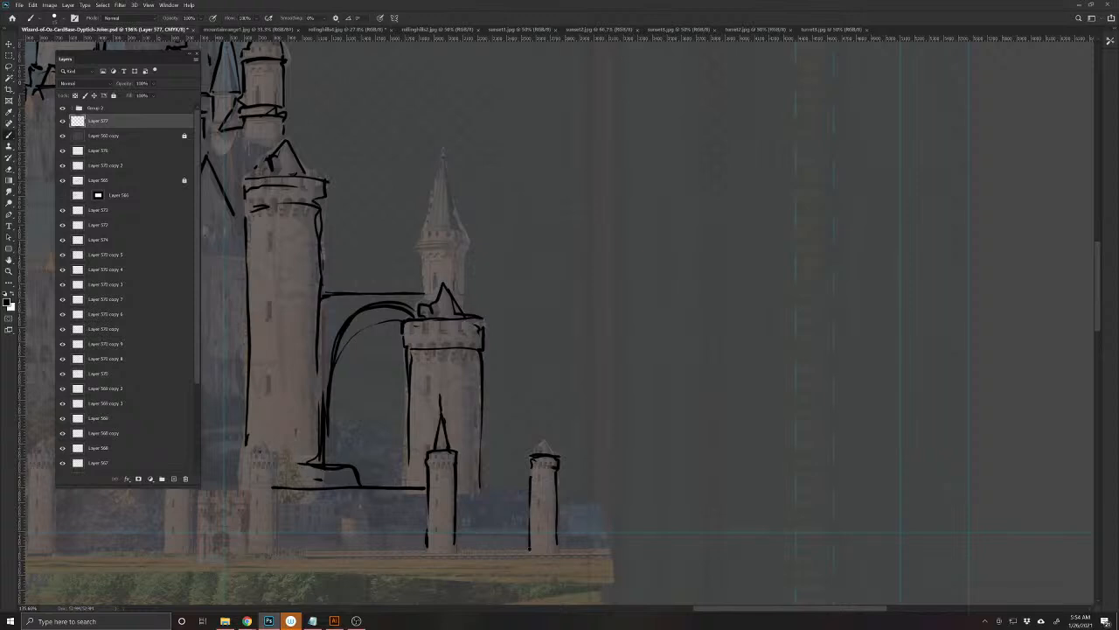
pyautogui.moveTo(529, 490); pyautogui.dragTo(476, 490)
pyautogui.moveTo(535, 455)
pyautogui.mouseDown()
pyautogui.moveTo(544, 422)
pyautogui.moveTo(557, 460)
pyautogui.moveTo(543, 403)
pyautogui.mouseUp()
pyautogui.moveTo(293, 498)
pyautogui.mouseDown()
pyautogui.moveTo(486, 458)
pyautogui.moveTo(482, 442)
pyautogui.mouseUp()
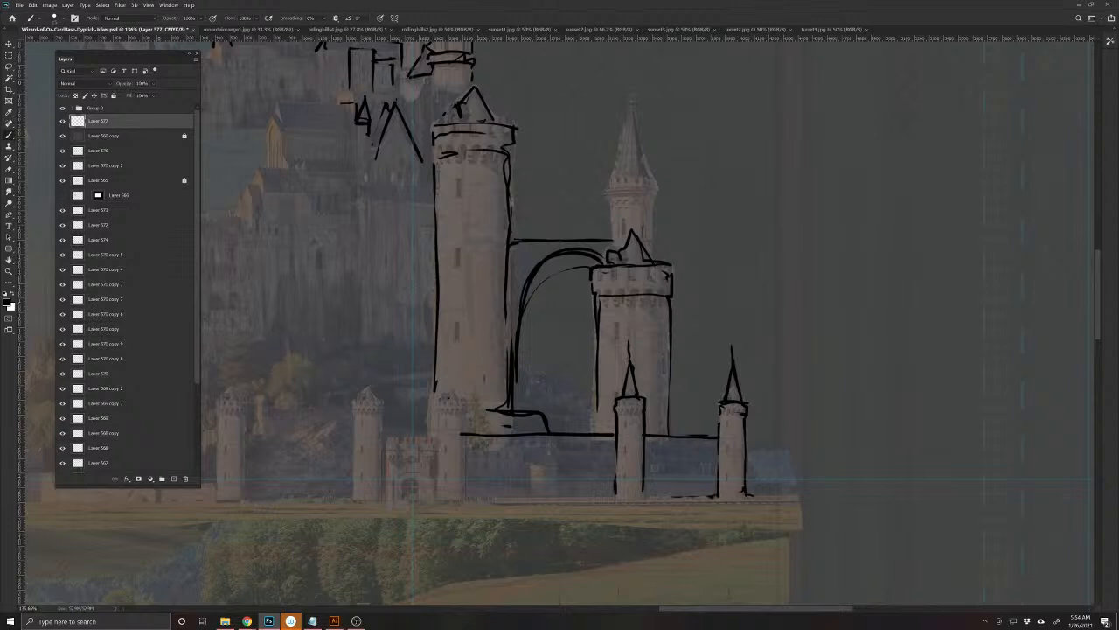
# - Draw the wall's ground line and the spired turret in front of the tall stone tower, and save the document
pyautogui.moveTo(763, 497)
pyautogui.mouseDown()
pyautogui.moveTo(465, 497)
pyautogui.moveTo(463, 432)
pyautogui.moveTo(446, 398)
pyautogui.moveTo(465, 402)
pyautogui.moveTo(439, 422)
pyautogui.moveTo(464, 500)
pyautogui.mouseUp()
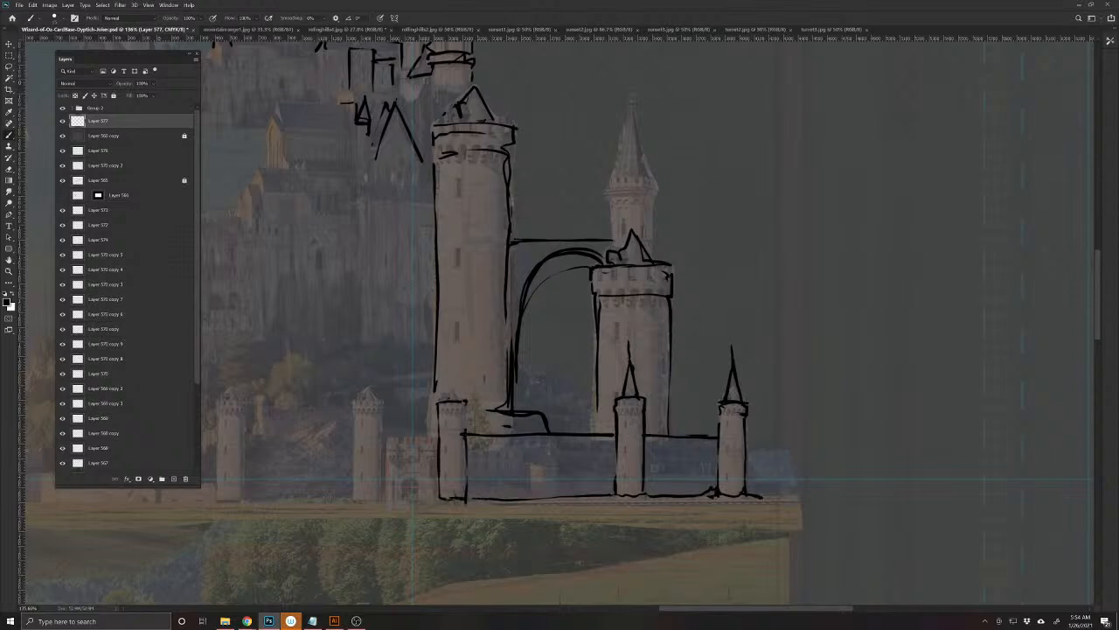
pyautogui.moveTo(441, 408); pyautogui.dragTo(463, 408)
pyautogui.moveTo(451, 358)
pyautogui.mouseDown()
pyautogui.moveTo(461, 397)
pyautogui.moveTo(442, 404)
pyautogui.moveTo(450, 376)
pyautogui.mouseUp()
pyautogui.moveTo(346, 522); pyautogui.dragTo(507, 520)
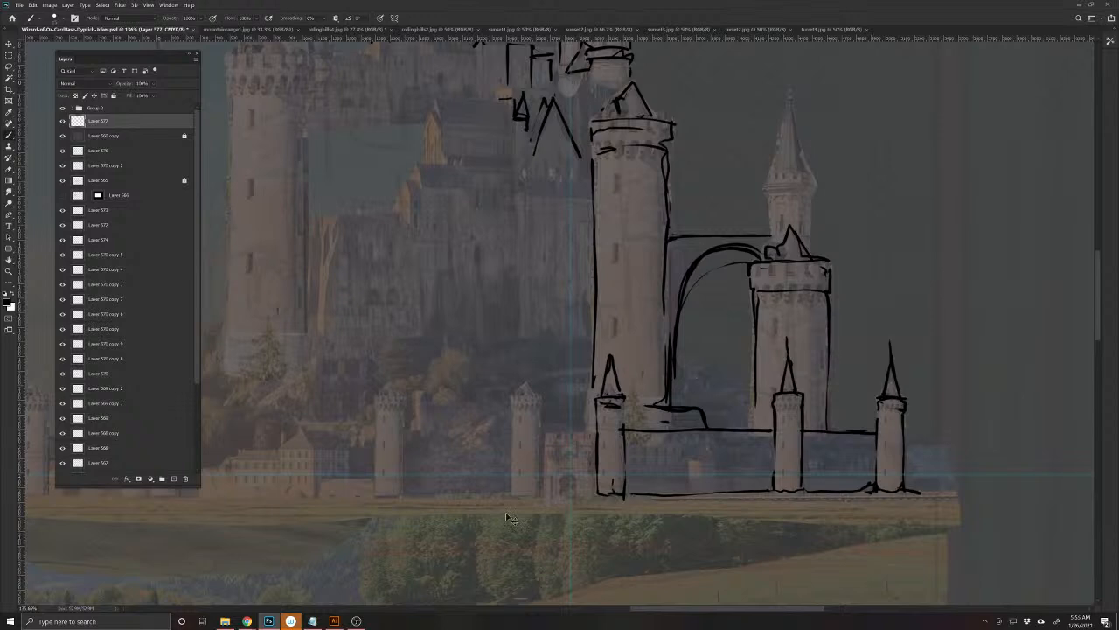
pyautogui.hotkey('ctrl', 's')
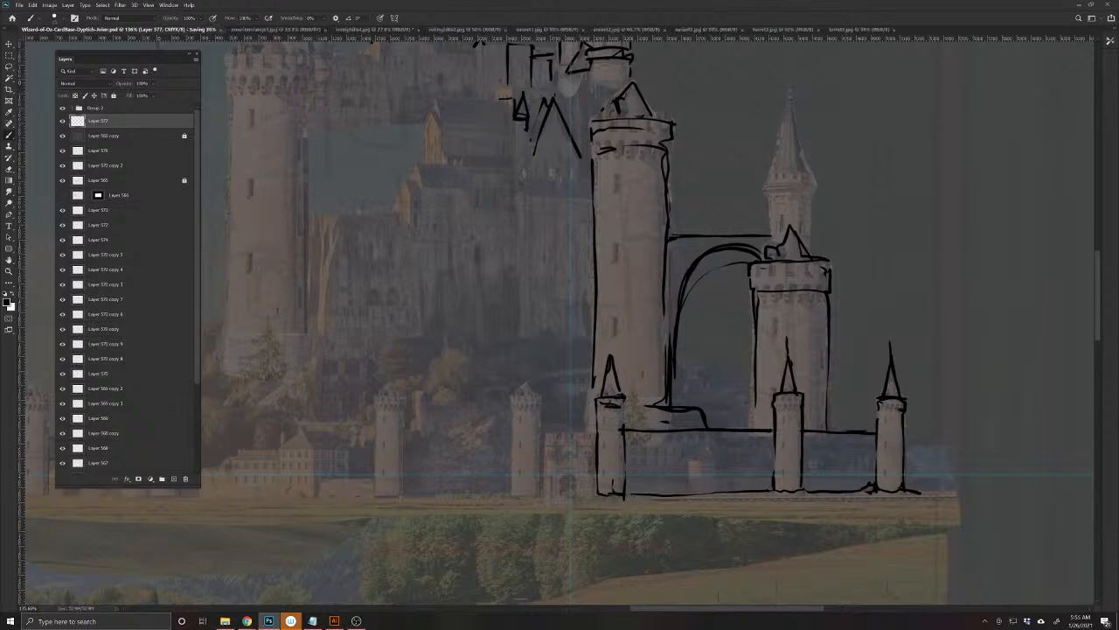
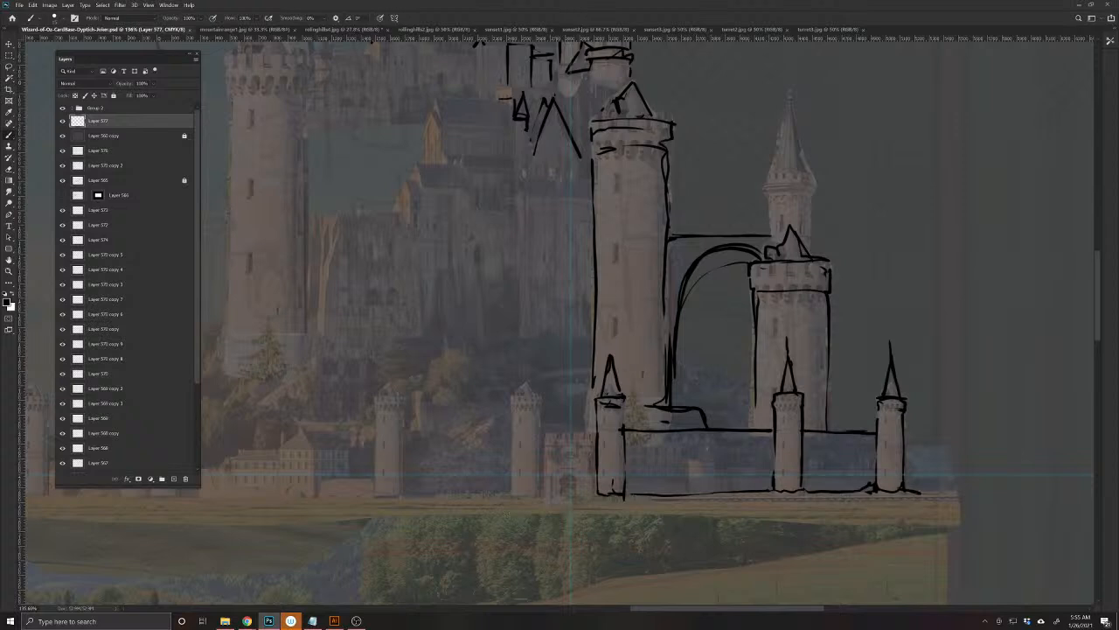
# - Sketch the gatehouse with its arched door, plus the two spired wall turrets and connecting wall to its left
pyautogui.moveTo(576, 482); pyautogui.dragTo(577, 496)
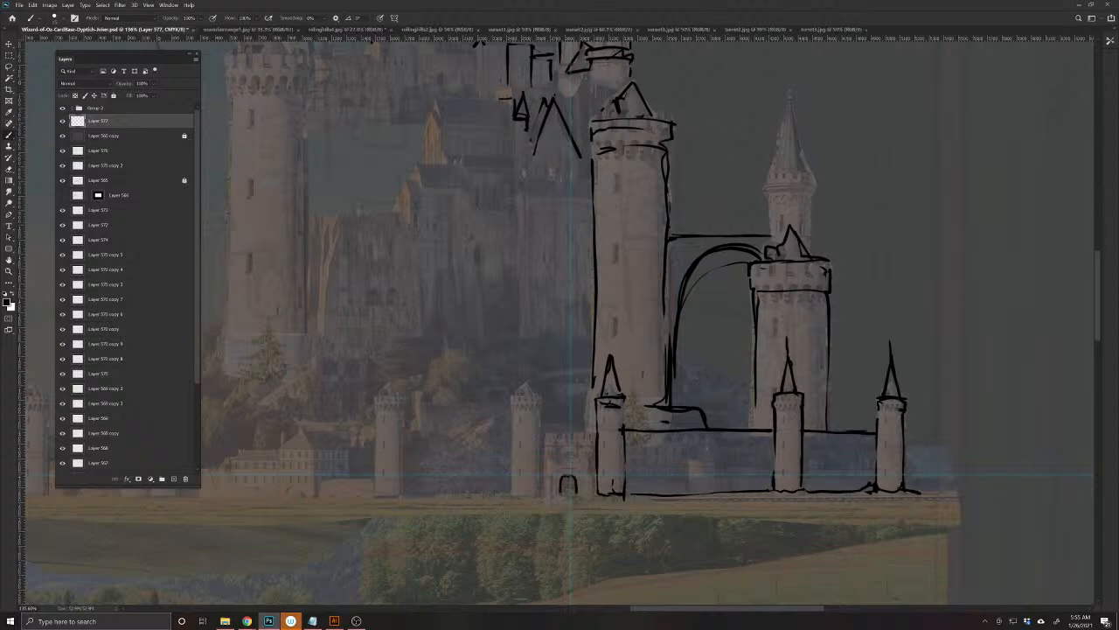
pyautogui.moveTo(574, 438)
pyautogui.mouseDown()
pyautogui.moveTo(593, 438)
pyautogui.moveTo(547, 457)
pyautogui.moveTo(591, 454)
pyautogui.moveTo(593, 439)
pyautogui.moveTo(548, 494)
pyautogui.mouseUp()
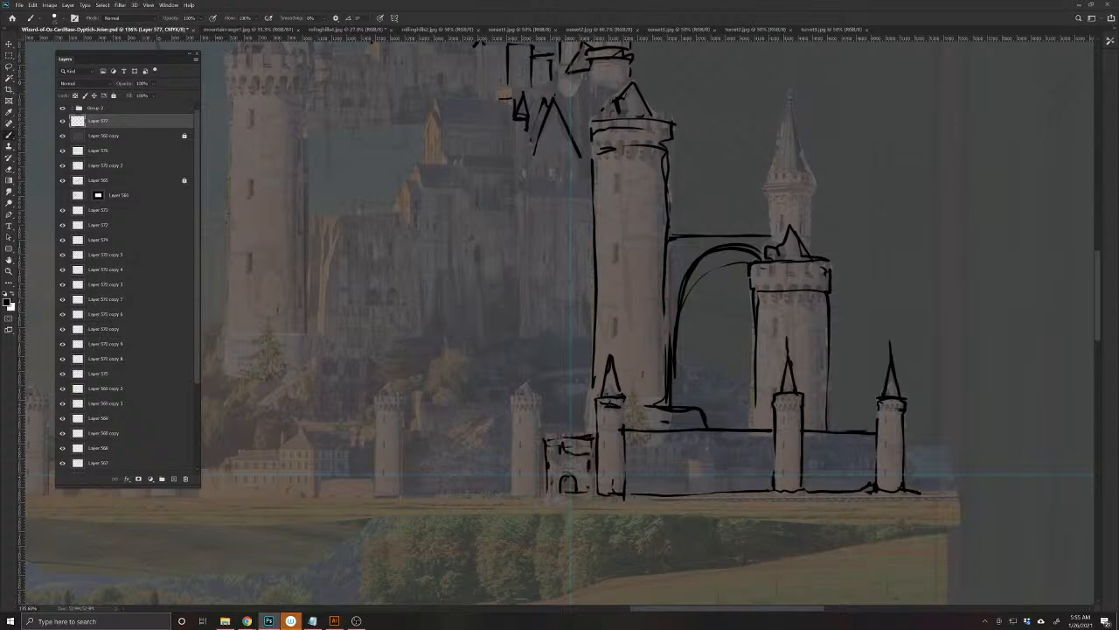
pyautogui.moveTo(595, 487)
pyautogui.mouseDown()
pyautogui.moveTo(554, 494)
pyautogui.moveTo(541, 423)
pyautogui.moveTo(525, 398)
pyautogui.moveTo(510, 411)
pyautogui.moveTo(527, 366)
pyautogui.moveTo(516, 489)
pyautogui.mouseUp()
pyautogui.moveTo(514, 449)
pyautogui.mouseDown()
pyautogui.moveTo(526, 490)
pyautogui.moveTo(498, 495)
pyautogui.moveTo(498, 434)
pyautogui.moveTo(402, 435)
pyautogui.moveTo(477, 433)
pyautogui.mouseUp()
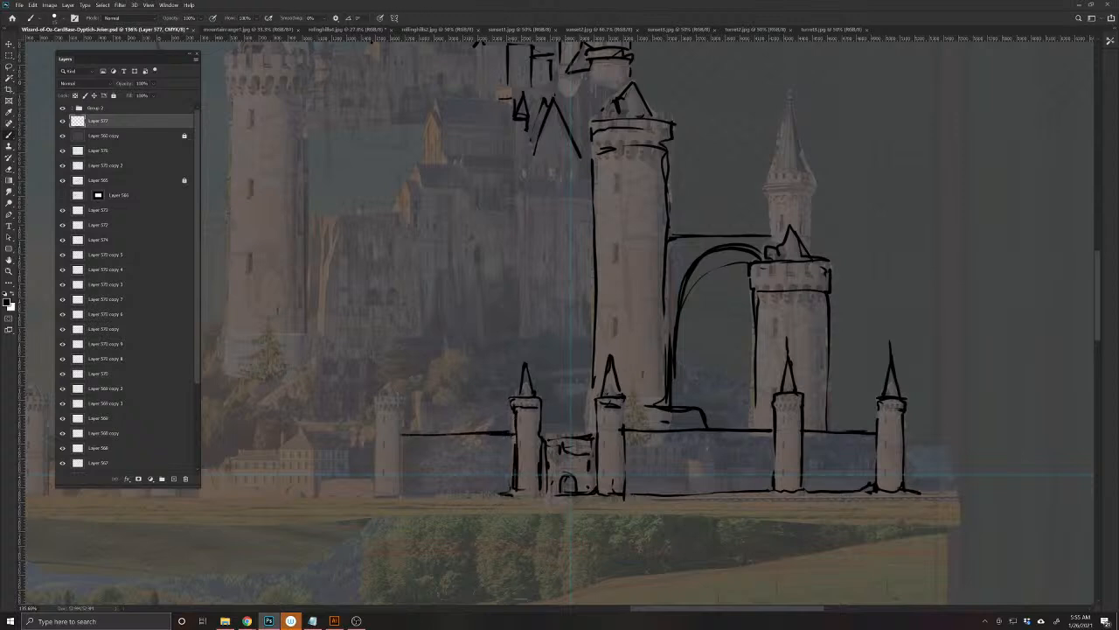
pyautogui.moveTo(470, 528); pyautogui.dragTo(662, 531)
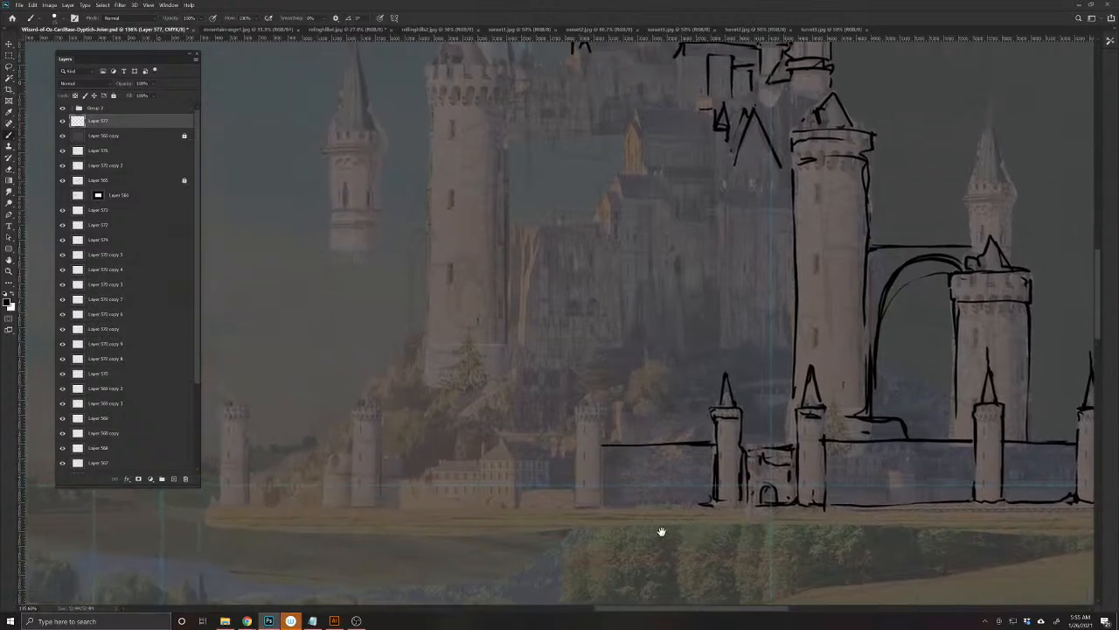
pyautogui.moveTo(606, 504)
pyautogui.mouseDown()
pyautogui.moveTo(607, 448)
pyautogui.moveTo(584, 411)
pyautogui.moveTo(603, 418)
pyautogui.moveTo(592, 374)
pyautogui.moveTo(579, 504)
pyautogui.moveTo(600, 505)
pyautogui.moveTo(577, 416)
pyautogui.moveTo(525, 446)
pyautogui.moveTo(404, 446)
pyautogui.mouseUp()
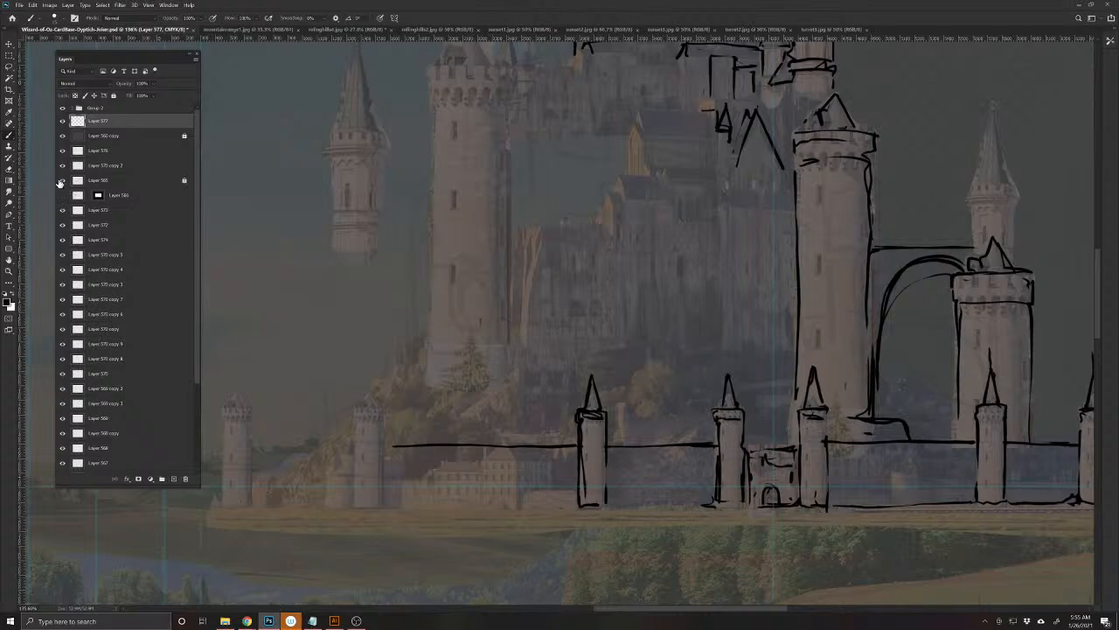
# - Hide the dark overlay, copy the yellow manor house onto its own layer, and place the copy higher up the hillside
pyautogui.press('v')
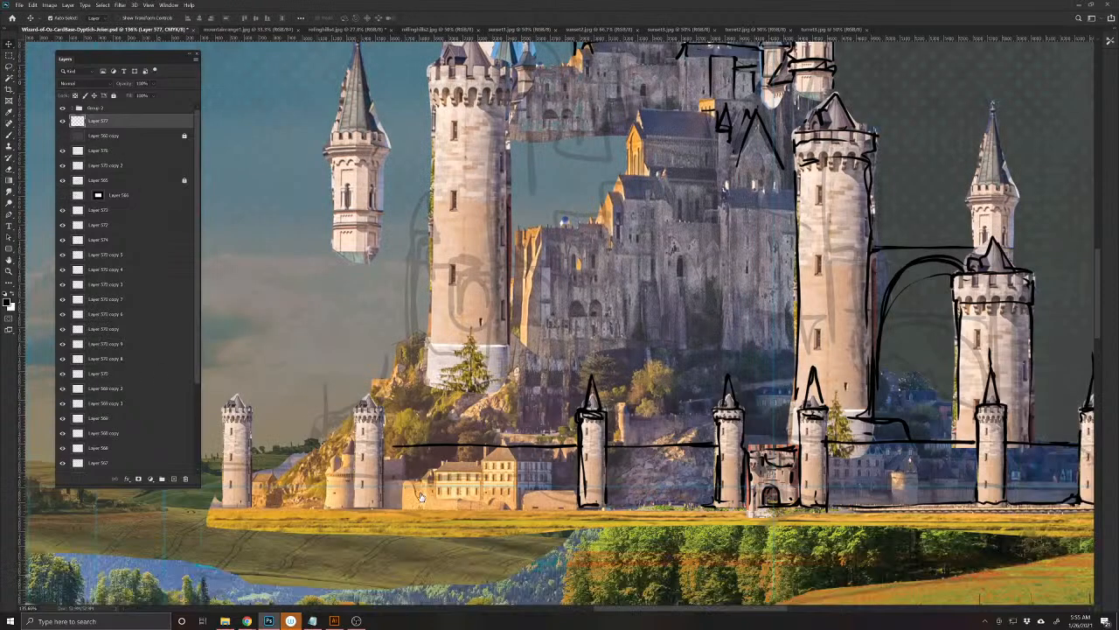
pyautogui.click(62, 135)
pyautogui.click(512, 472)
pyautogui.press('l')
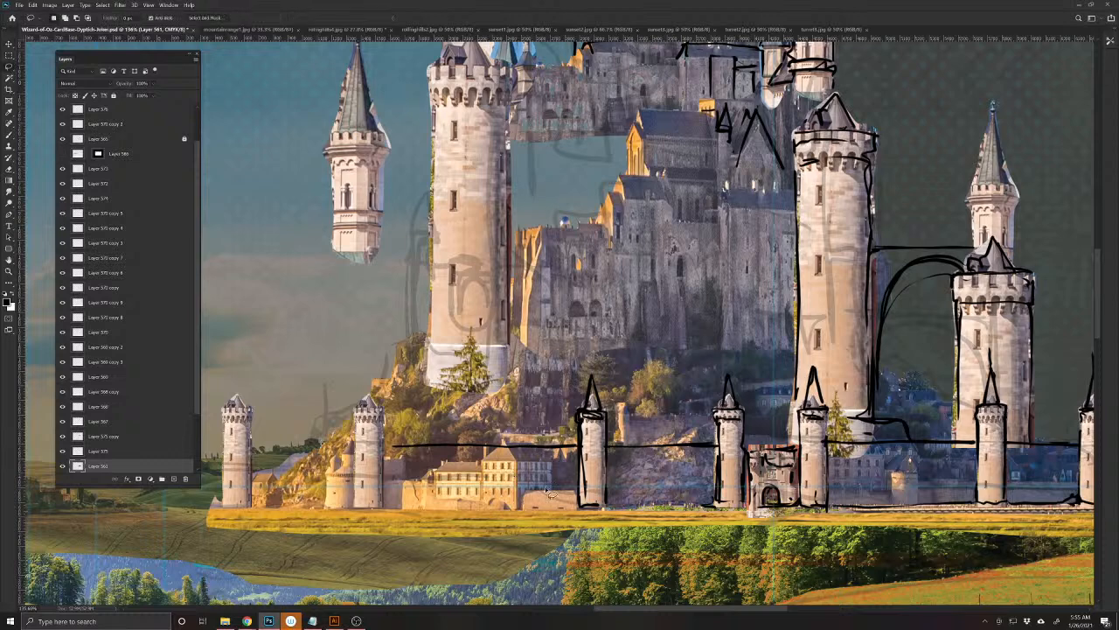
pyautogui.moveTo(529, 443)
pyautogui.mouseDown()
pyautogui.moveTo(438, 459)
pyautogui.moveTo(411, 481)
pyautogui.moveTo(408, 504)
pyautogui.moveTo(500, 514)
pyautogui.moveTo(542, 477)
pyautogui.mouseUp()
pyautogui.hotkey('ctrl', 'j')
pyautogui.press('v')
pyautogui.moveTo(530, 444); pyautogui.dragTo(513, 405)
# - Place the manor copy's layer below the dark overlay in the stacking order, with the overlay visible again
pyautogui.press('Delete')
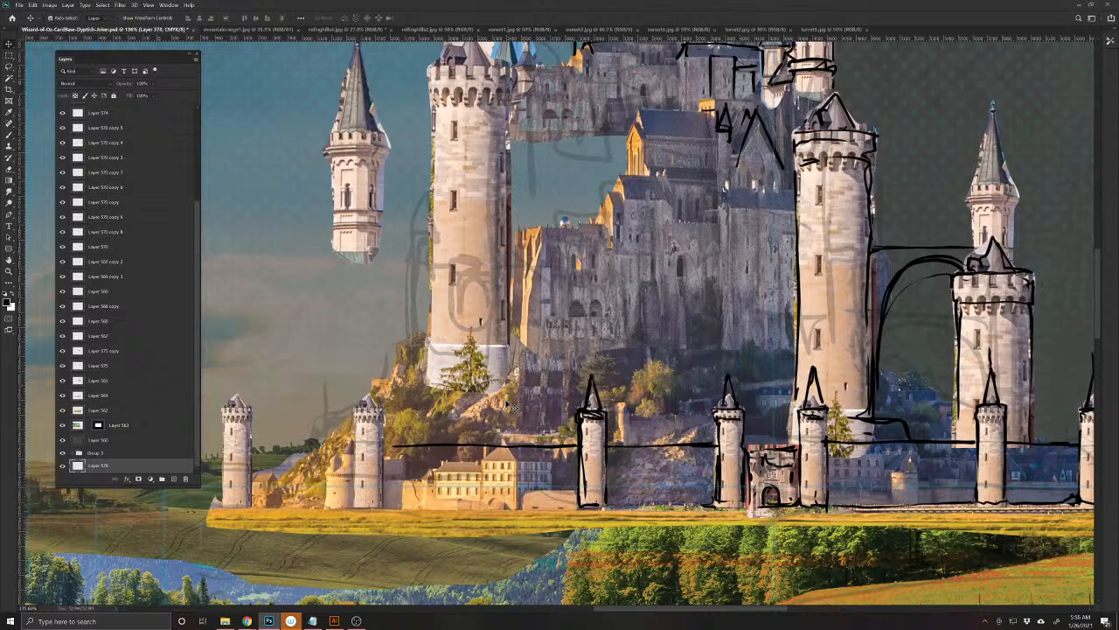
pyautogui.hotkey('ctrl', 'z')
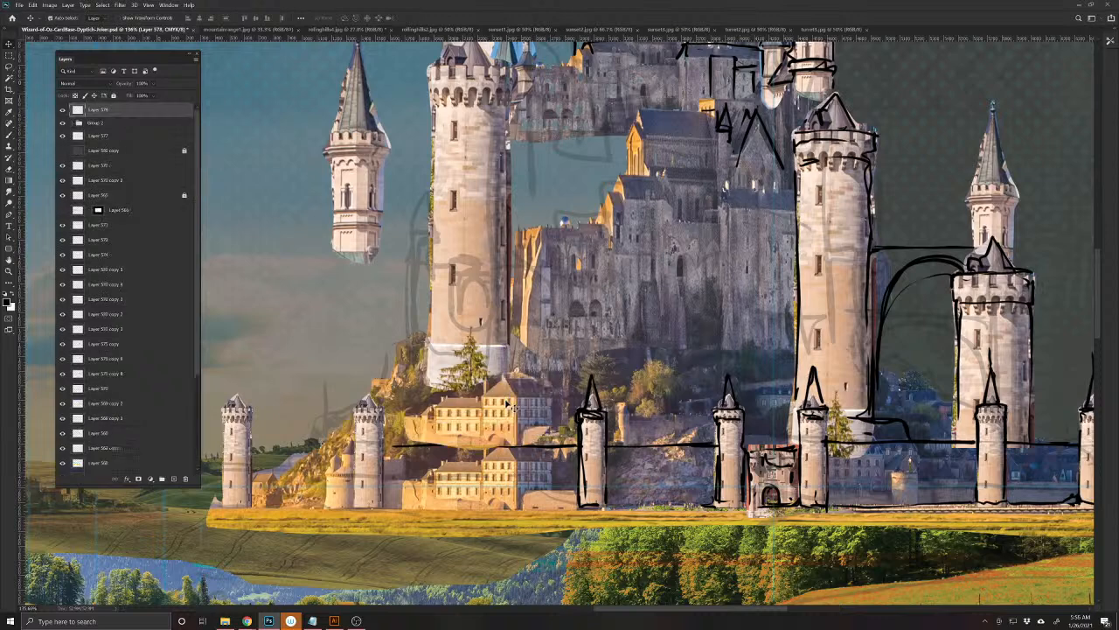
pyautogui.moveTo(138, 112); pyautogui.dragTo(136, 146)
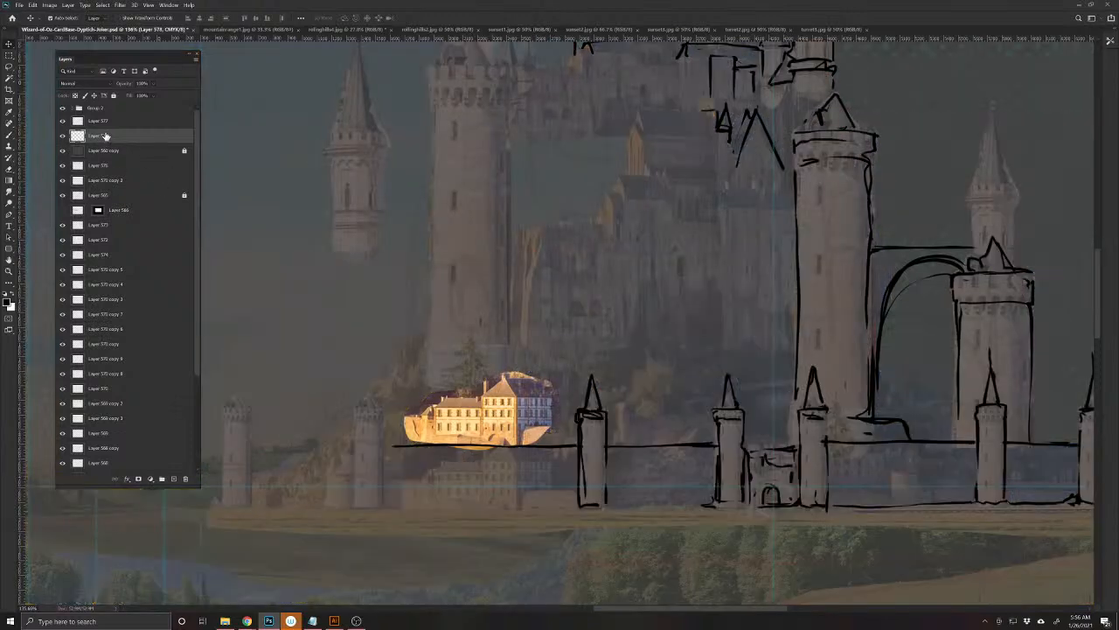
pyautogui.click(98, 123)
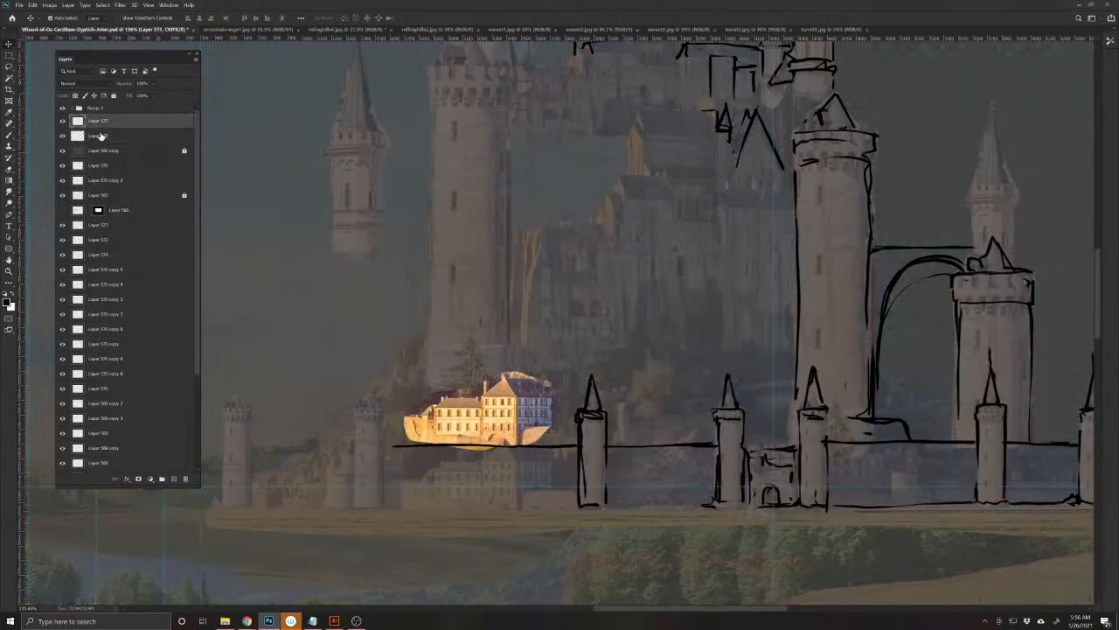
pyautogui.moveTo(101, 135); pyautogui.dragTo(104, 158)
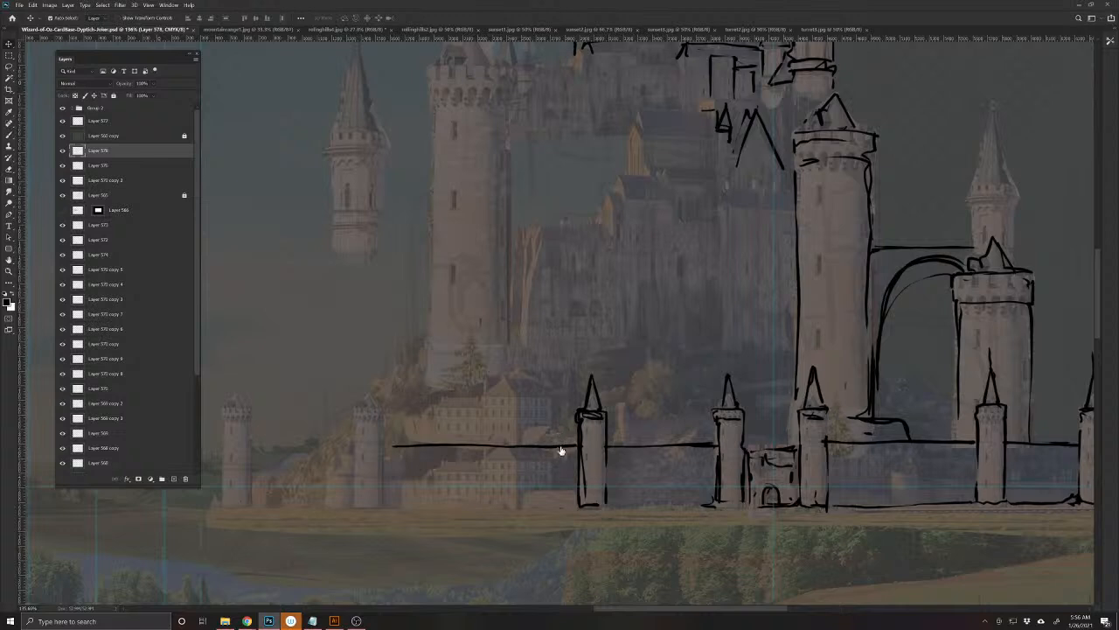
# - Trace the raised manor house's roofs, walls and side extension on the line-art layer
pyautogui.hotkey('alt', ']')
pyautogui.press('b')
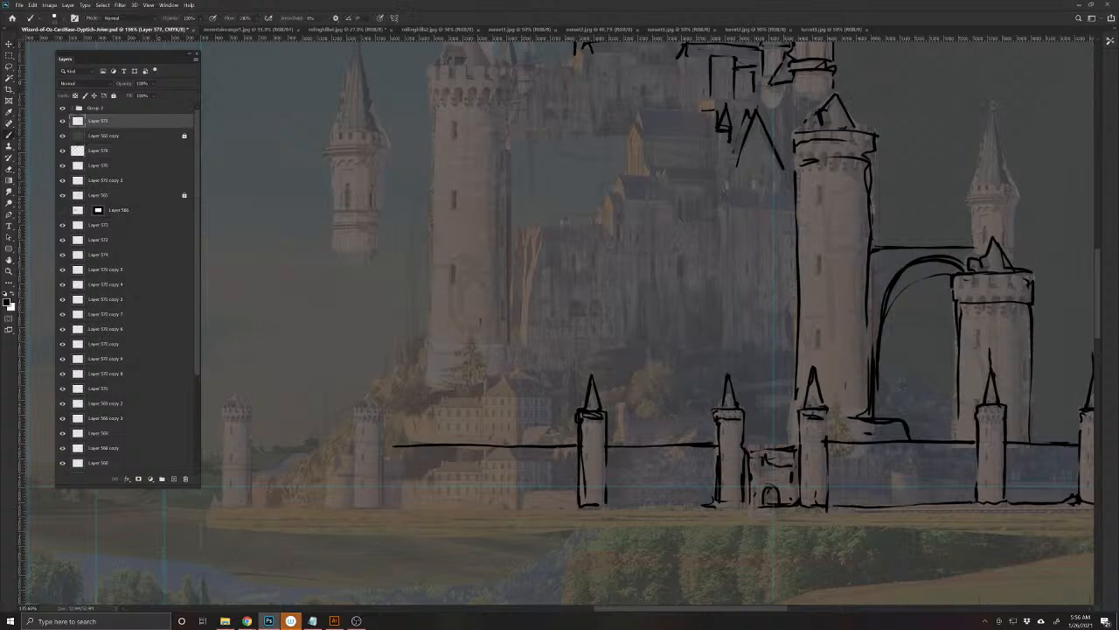
pyautogui.moveTo(515, 396)
pyautogui.mouseDown()
pyautogui.moveTo(518, 407)
pyautogui.moveTo(496, 378)
pyautogui.moveTo(430, 408)
pyautogui.moveTo(516, 439)
pyautogui.mouseUp()
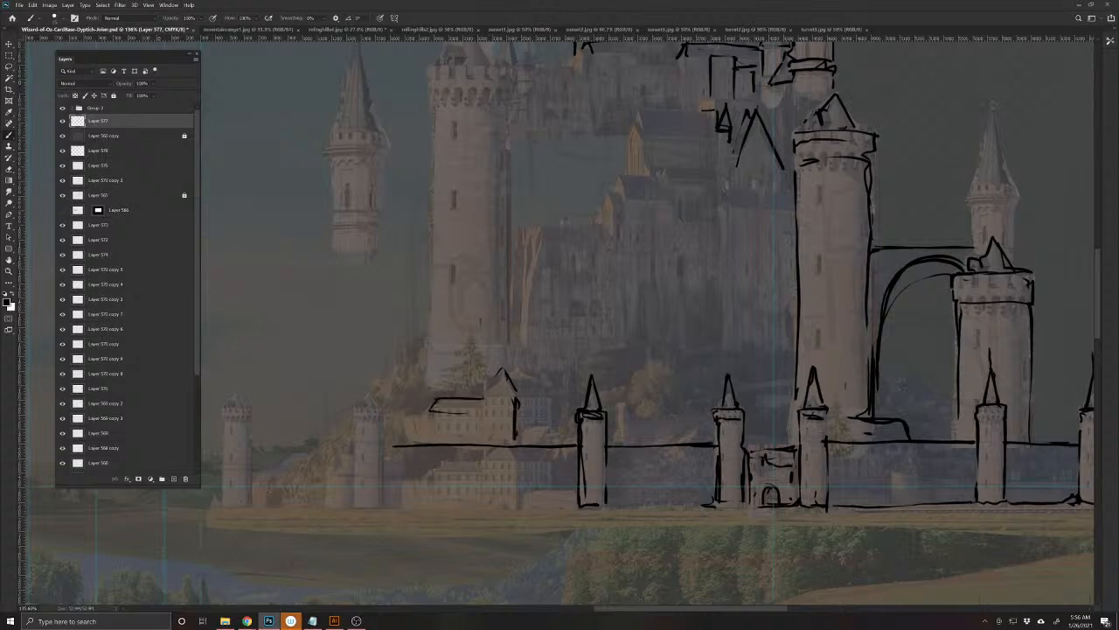
pyautogui.moveTo(504, 371)
pyautogui.mouseDown()
pyautogui.moveTo(551, 393)
pyautogui.moveTo(523, 397)
pyautogui.moveTo(549, 390)
pyautogui.mouseUp()
pyautogui.moveTo(512, 423)
pyautogui.mouseDown()
pyautogui.moveTo(525, 441)
pyautogui.moveTo(556, 422)
pyautogui.moveTo(572, 437)
pyautogui.moveTo(551, 400)
pyautogui.moveTo(434, 439)
pyautogui.mouseUp()
pyautogui.moveTo(439, 430)
pyautogui.mouseDown()
pyautogui.moveTo(486, 429)
pyautogui.moveTo(415, 416)
pyautogui.moveTo(417, 436)
pyautogui.mouseUp()
# - Outline the wall turret left of the manor house, including its battlement band and pointed spire
pyautogui.moveTo(432, 436)
pyautogui.mouseDown()
pyautogui.moveTo(382, 446)
pyautogui.moveTo(382, 488)
pyautogui.moveTo(353, 506)
pyautogui.moveTo(350, 434)
pyautogui.moveTo(353, 488)
pyautogui.mouseUp()
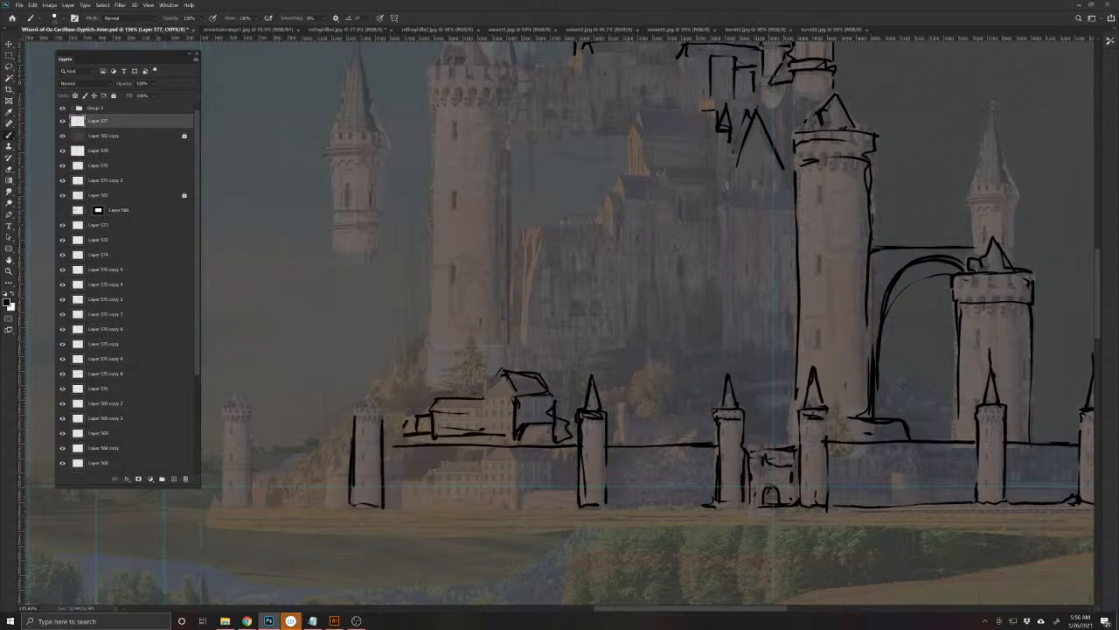
pyautogui.moveTo(352, 421); pyautogui.dragTo(351, 441)
pyautogui.moveTo(362, 419)
pyautogui.mouseDown()
pyautogui.moveTo(385, 411)
pyautogui.moveTo(372, 375)
pyautogui.moveTo(364, 409)
pyautogui.mouseUp()
pyautogui.moveTo(345, 519); pyautogui.dragTo(539, 502)
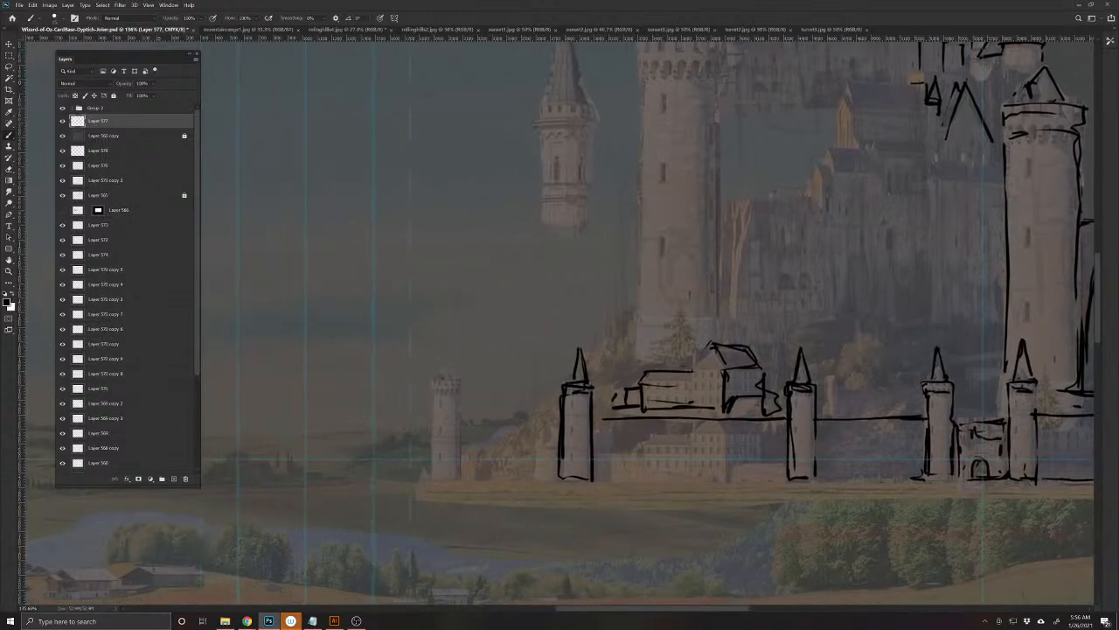
# - Trace the outermost left wall turret with its spire, the wall joining it, and the small rooftops along that wall
pyautogui.moveTo(560, 417)
pyautogui.mouseDown()
pyautogui.moveTo(468, 419)
pyautogui.moveTo(461, 472)
pyautogui.moveTo(458, 392)
pyautogui.moveTo(459, 467)
pyautogui.mouseUp()
pyautogui.moveTo(460, 385)
pyautogui.mouseDown()
pyautogui.moveTo(428, 383)
pyautogui.moveTo(457, 395)
pyautogui.moveTo(434, 419)
pyautogui.moveTo(432, 474)
pyautogui.mouseUp()
pyautogui.moveTo(432, 421); pyautogui.dragTo(432, 477)
pyautogui.moveTo(434, 478); pyautogui.dragTo(451, 476)
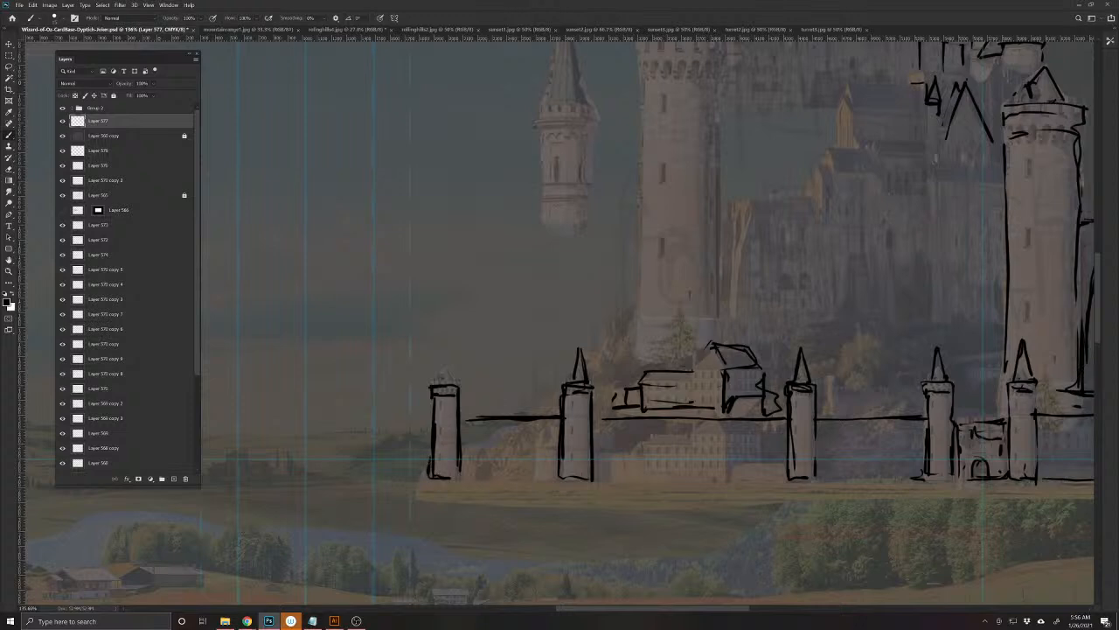
pyautogui.moveTo(451, 392)
pyautogui.mouseDown()
pyautogui.moveTo(451, 416)
pyautogui.moveTo(445, 348)
pyautogui.moveTo(438, 381)
pyautogui.mouseUp()
pyautogui.moveTo(479, 422); pyautogui.dragTo(500, 422)
pyautogui.moveTo(526, 415)
pyautogui.mouseDown()
pyautogui.moveTo(527, 396)
pyautogui.moveTo(548, 402)
pyautogui.moveTo(547, 416)
pyautogui.moveTo(511, 418)
pyautogui.moveTo(509, 404)
pyautogui.mouseUp()
# - Sketch the rocks and base of the large left tower, plus the slim left turret's pointed spire and body
pyautogui.moveTo(579, 461); pyautogui.dragTo(449, 534)
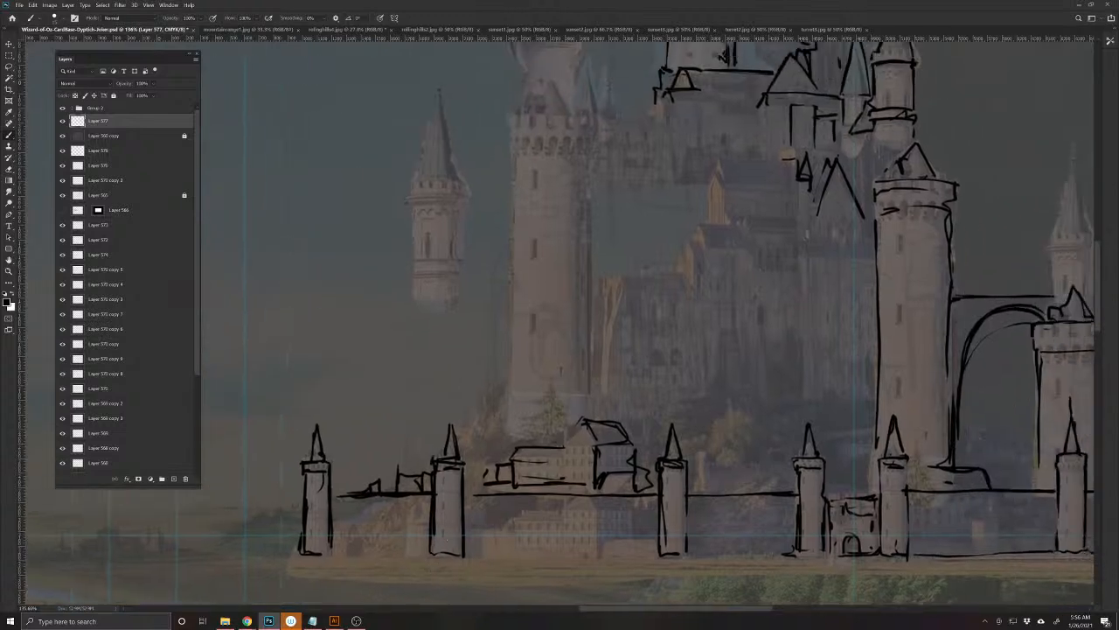
pyautogui.moveTo(466, 446)
pyautogui.mouseDown()
pyautogui.moveTo(491, 386)
pyautogui.moveTo(507, 403)
pyautogui.moveTo(495, 444)
pyautogui.moveTo(505, 425)
pyautogui.moveTo(565, 394)
pyautogui.moveTo(586, 417)
pyautogui.moveTo(529, 444)
pyautogui.moveTo(505, 541)
pyautogui.moveTo(527, 451)
pyautogui.mouseUp()
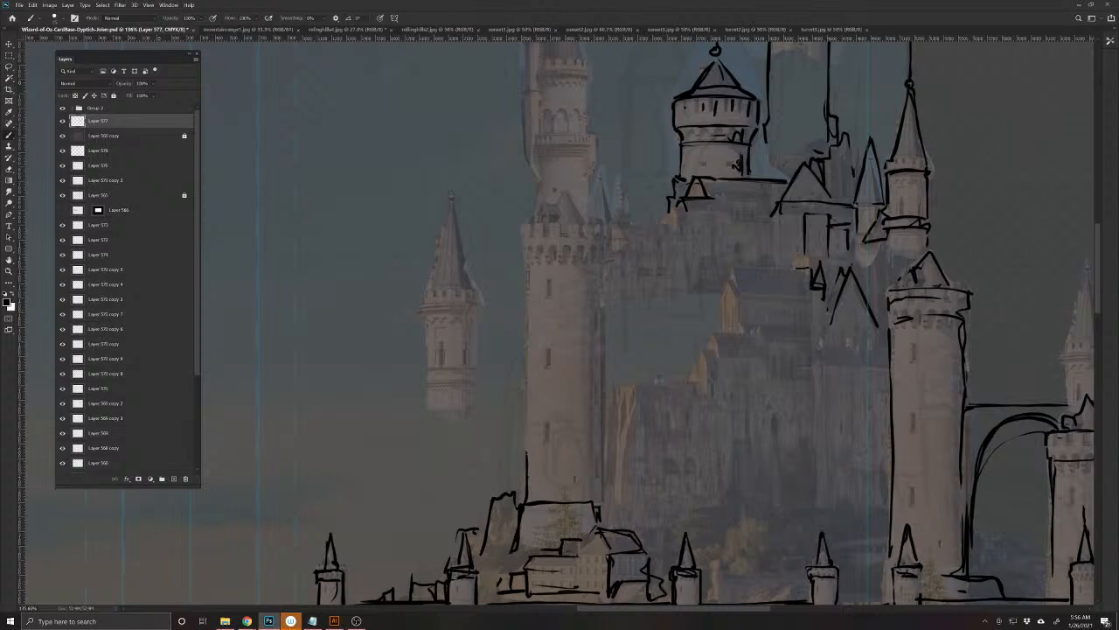
pyautogui.moveTo(478, 364)
pyautogui.mouseDown()
pyautogui.moveTo(478, 310)
pyautogui.moveTo(426, 304)
pyautogui.mouseUp()
pyautogui.moveTo(427, 301); pyautogui.dragTo(471, 298)
pyautogui.moveTo(438, 280)
pyautogui.mouseDown()
pyautogui.moveTo(452, 206)
pyautogui.moveTo(472, 300)
pyautogui.mouseUp()
pyautogui.moveTo(470, 294)
pyautogui.mouseDown()
pyautogui.moveTo(453, 193)
pyautogui.moveTo(455, 363)
pyautogui.moveTo(472, 358)
pyautogui.moveTo(472, 487)
pyautogui.mouseUp()
# - Extend the slim left turret's shaft down to the hillside and outline the rocky outcrop at its foot
pyautogui.moveTo(470, 536)
pyautogui.mouseDown()
pyautogui.moveTo(492, 424)
pyautogui.moveTo(509, 397)
pyautogui.mouseUp()
pyautogui.moveTo(511, 325)
pyautogui.mouseDown()
pyautogui.moveTo(523, 396)
pyautogui.moveTo(480, 339)
pyautogui.moveTo(477, 390)
pyautogui.mouseUp()
pyautogui.moveTo(480, 352); pyautogui.dragTo(453, 439)
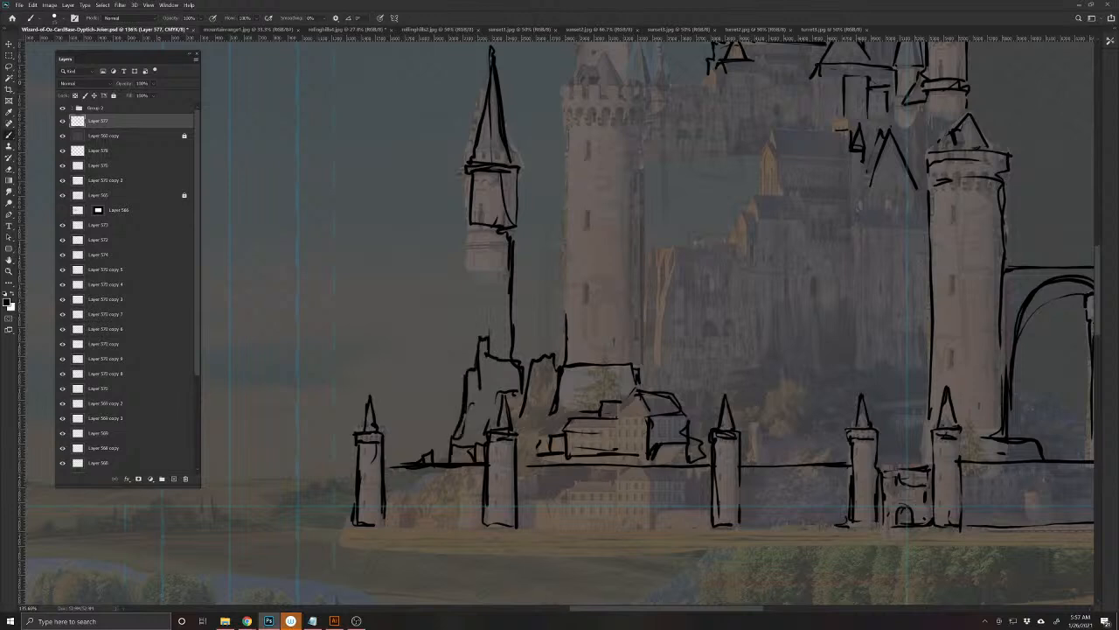
pyautogui.moveTo(475, 402); pyautogui.dragTo(465, 429)
pyautogui.moveTo(474, 229)
pyautogui.mouseDown()
pyautogui.moveTo(468, 371)
pyautogui.moveTo(474, 294)
pyautogui.moveTo(499, 257)
pyautogui.mouseUp()
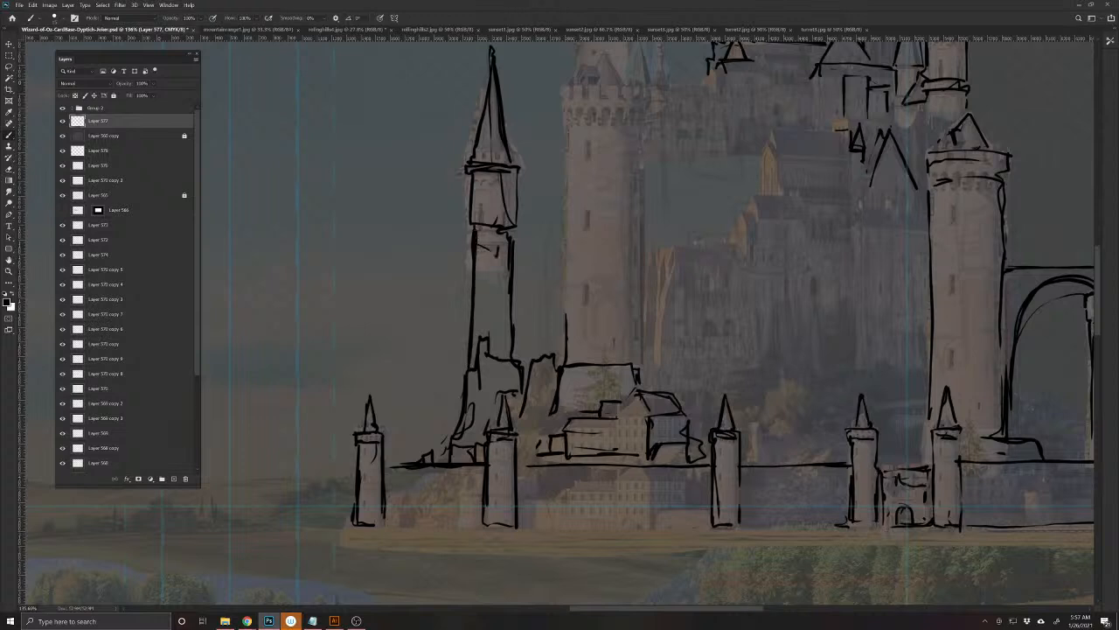
# - Draw the arched bridge joining the slim left turret to the large left tower, and trace that tower's left edge
pyautogui.moveTo(519, 320); pyautogui.dragTo(519, 440)
pyautogui.moveTo(518, 346); pyautogui.dragTo(564, 346)
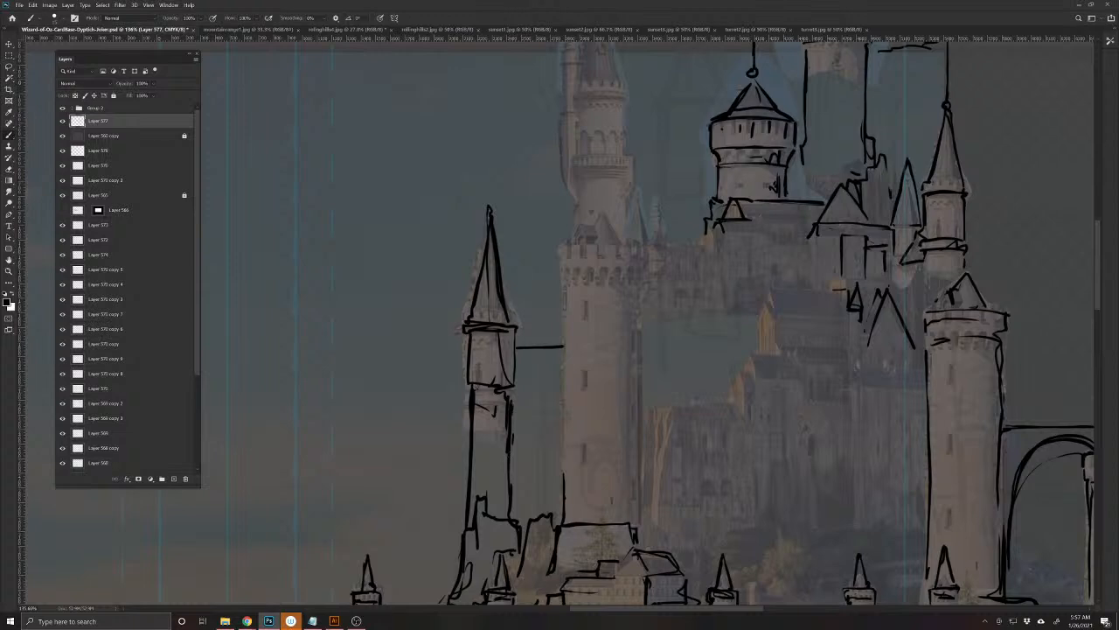
pyautogui.moveTo(516, 390)
pyautogui.mouseDown()
pyautogui.moveTo(529, 365)
pyautogui.moveTo(558, 378)
pyautogui.moveTo(562, 431)
pyautogui.mouseUp()
pyautogui.moveTo(537, 362); pyautogui.dragTo(558, 385)
pyautogui.moveTo(560, 506); pyautogui.dragTo(564, 295)
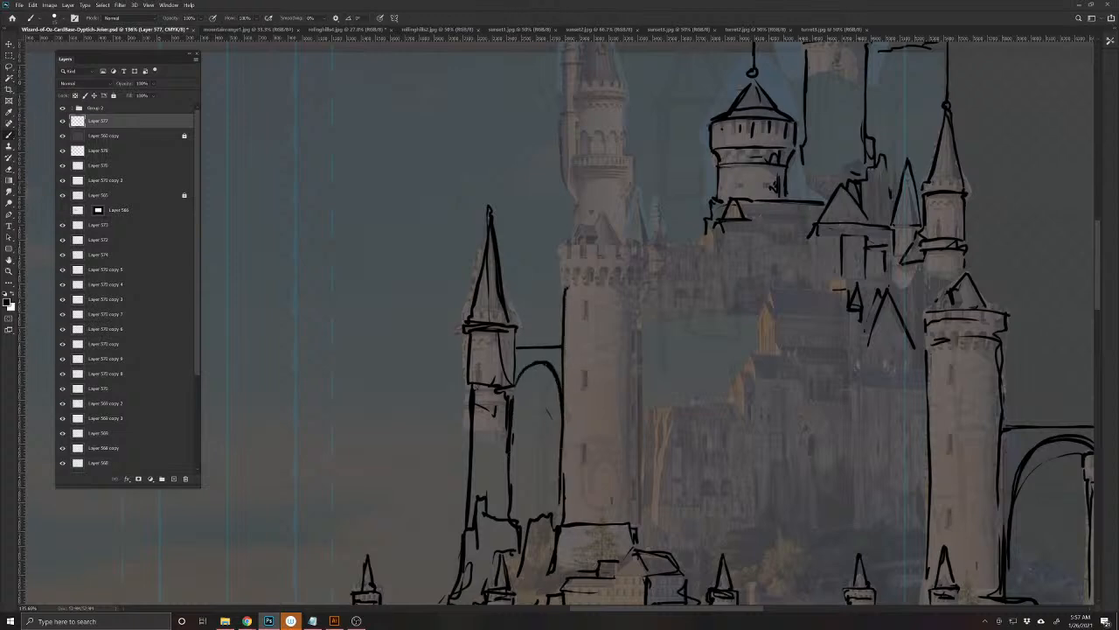
pyautogui.moveTo(595, 424); pyautogui.dragTo(485, 464)
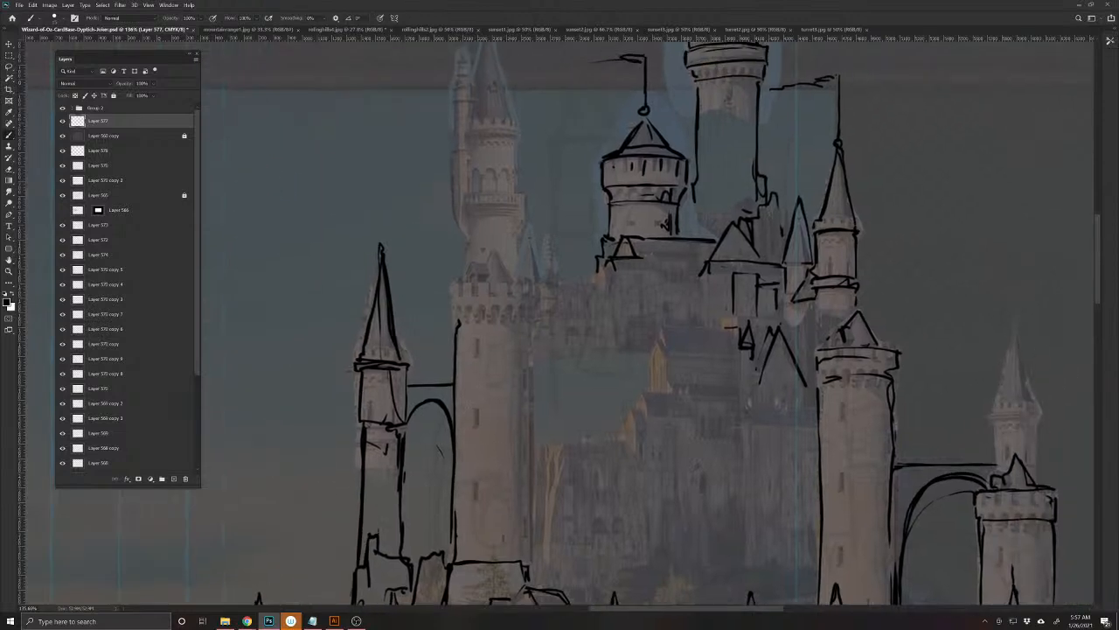
# - Trace the large left tower's right edge and the stepped wall outline of the central building beside it
pyautogui.moveTo(528, 560); pyautogui.dragTo(532, 322)
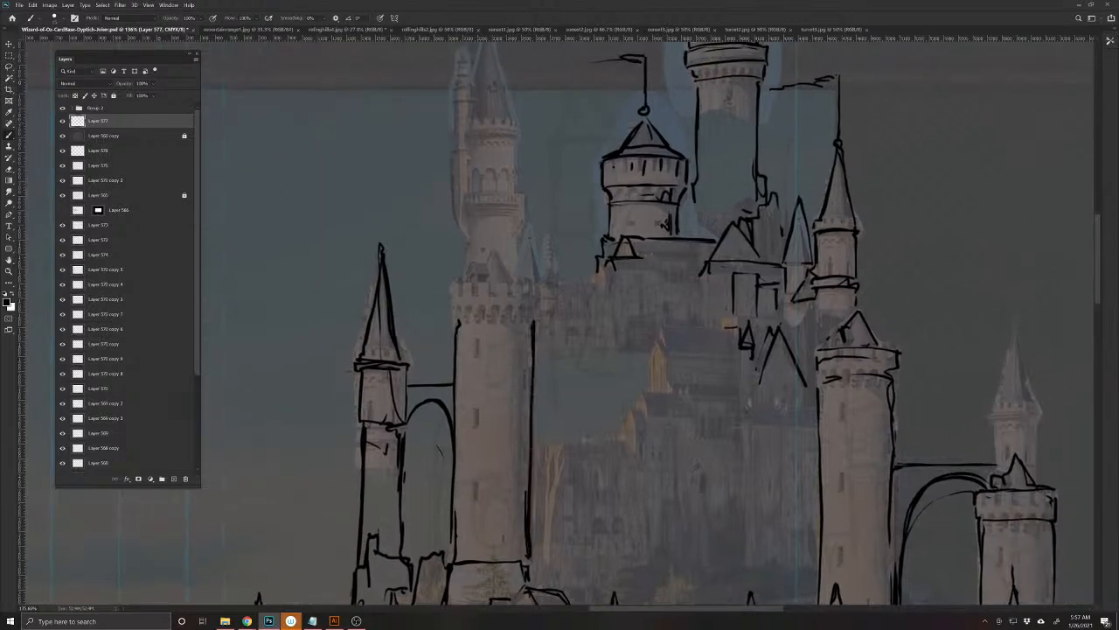
pyautogui.moveTo(536, 506); pyautogui.dragTo(565, 450)
pyautogui.moveTo(551, 534)
pyautogui.mouseDown()
pyautogui.moveTo(516, 421)
pyautogui.moveTo(521, 350)
pyautogui.mouseUp()
pyautogui.moveTo(524, 437)
pyautogui.mouseDown()
pyautogui.moveTo(522, 359)
pyautogui.moveTo(574, 342)
pyautogui.mouseUp()
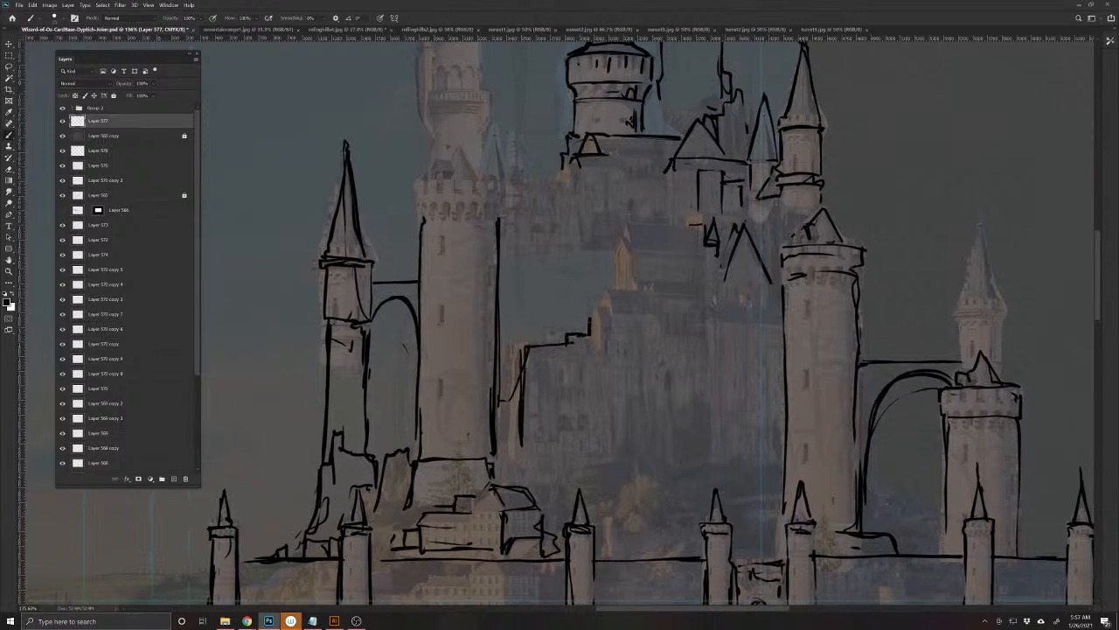
# - Outline the central building's stepped rooftops, including the gabled roof, the block under it and the smaller roof below
pyautogui.moveTo(593, 322)
pyautogui.mouseDown()
pyautogui.moveTo(600, 306)
pyautogui.moveTo(601, 353)
pyautogui.moveTo(531, 452)
pyautogui.mouseUp()
pyautogui.moveTo(572, 418)
pyautogui.mouseDown()
pyautogui.moveTo(578, 363)
pyautogui.moveTo(587, 416)
pyautogui.mouseUp()
pyautogui.moveTo(580, 356)
pyautogui.mouseDown()
pyautogui.moveTo(647, 353)
pyautogui.moveTo(659, 364)
pyautogui.moveTo(689, 342)
pyautogui.moveTo(658, 385)
pyautogui.mouseUp()
pyautogui.moveTo(586, 380); pyautogui.dragTo(661, 386)
pyautogui.moveTo(594, 381)
pyautogui.mouseDown()
pyautogui.moveTo(594, 413)
pyautogui.moveTo(618, 444)
pyautogui.moveTo(556, 417)
pyautogui.moveTo(616, 443)
pyautogui.mouseUp()
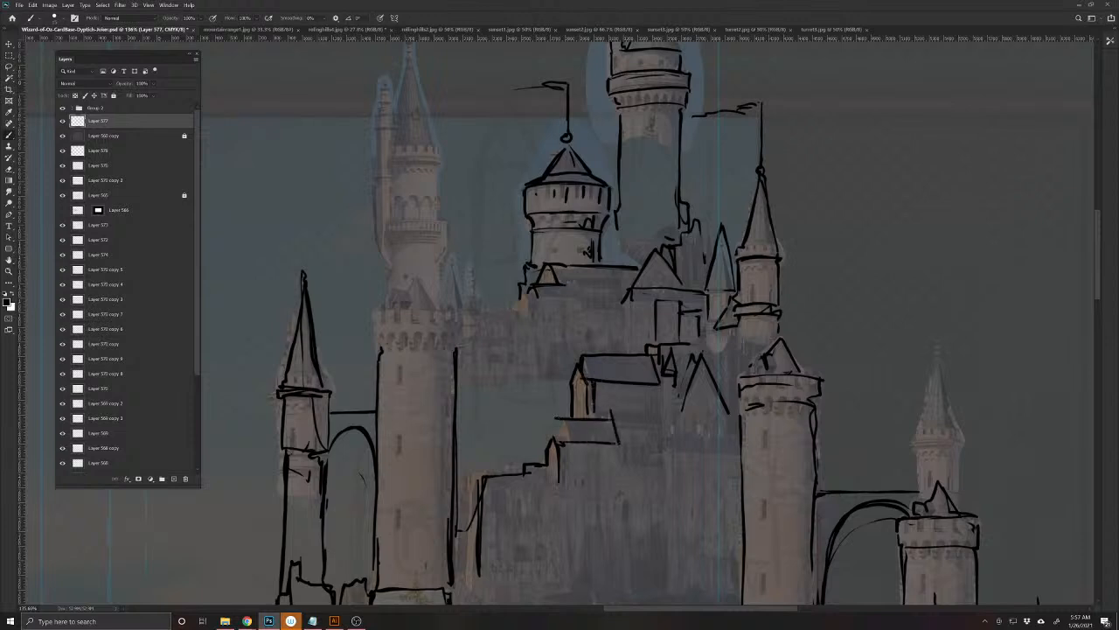
pyautogui.moveTo(558, 418); pyautogui.dragTo(557, 443)
pyautogui.moveTo(606, 415); pyautogui.dragTo(665, 421)
pyautogui.moveTo(662, 378); pyautogui.dragTo(662, 427)
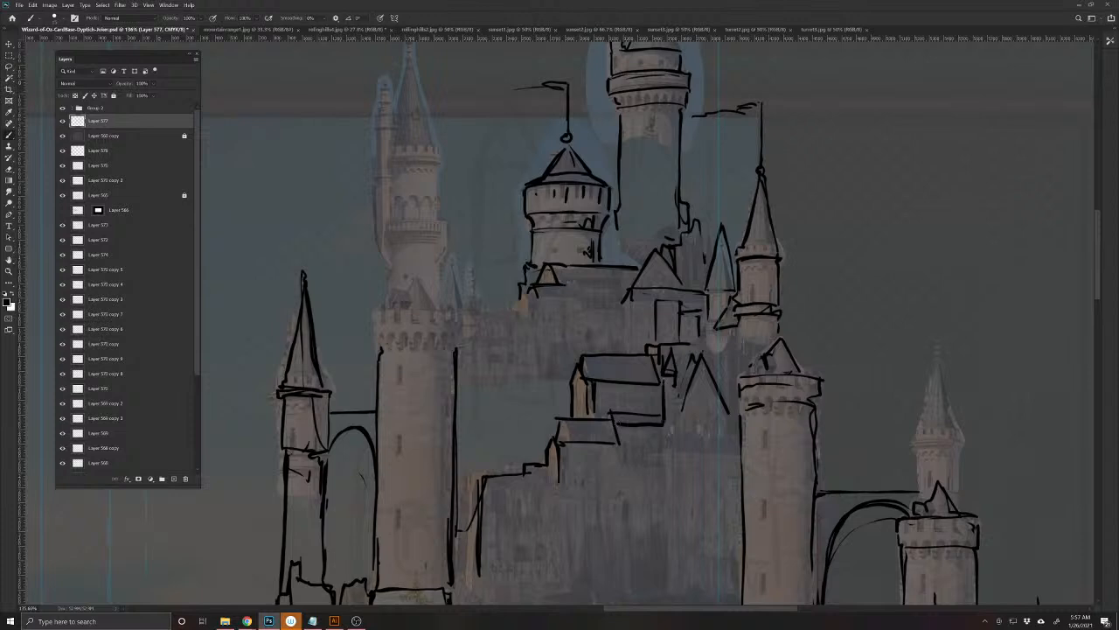
# - Draw the ledges beside the large right tower, the central building's base line and the bushes under the right arched bridge
pyautogui.moveTo(667, 552); pyautogui.dragTo(544, 447)
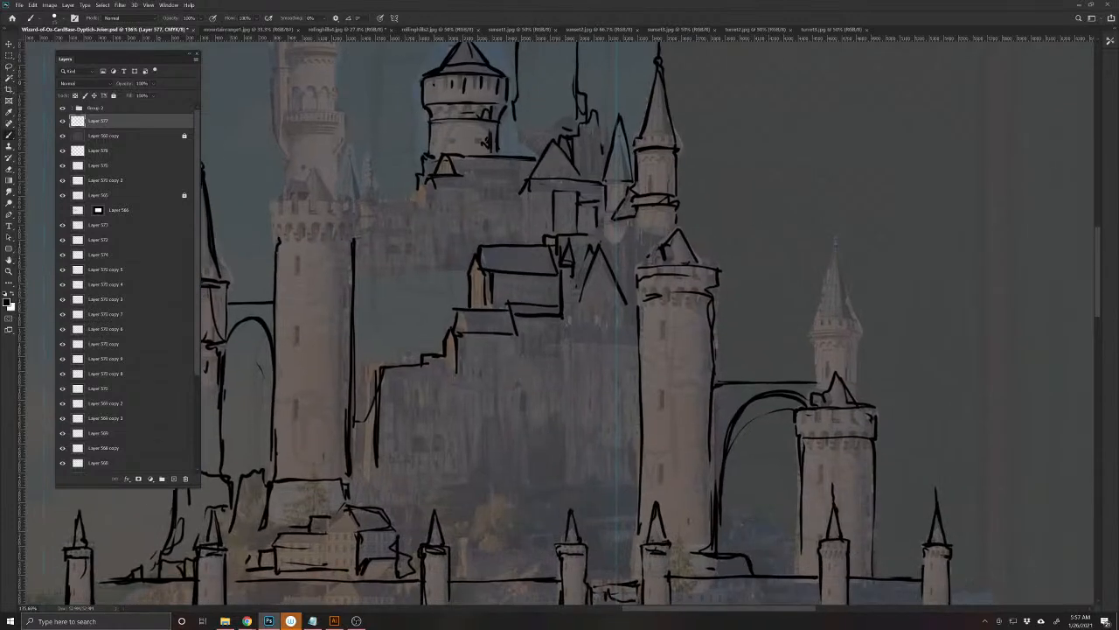
pyautogui.moveTo(572, 344); pyautogui.dragTo(636, 346)
pyautogui.moveTo(566, 331); pyautogui.dragTo(594, 330)
pyautogui.moveTo(494, 474); pyautogui.dragTo(587, 487)
pyautogui.moveTo(718, 508)
pyautogui.mouseDown()
pyautogui.moveTo(759, 532)
pyautogui.moveTo(761, 516)
pyautogui.moveTo(755, 530)
pyautogui.mouseUp()
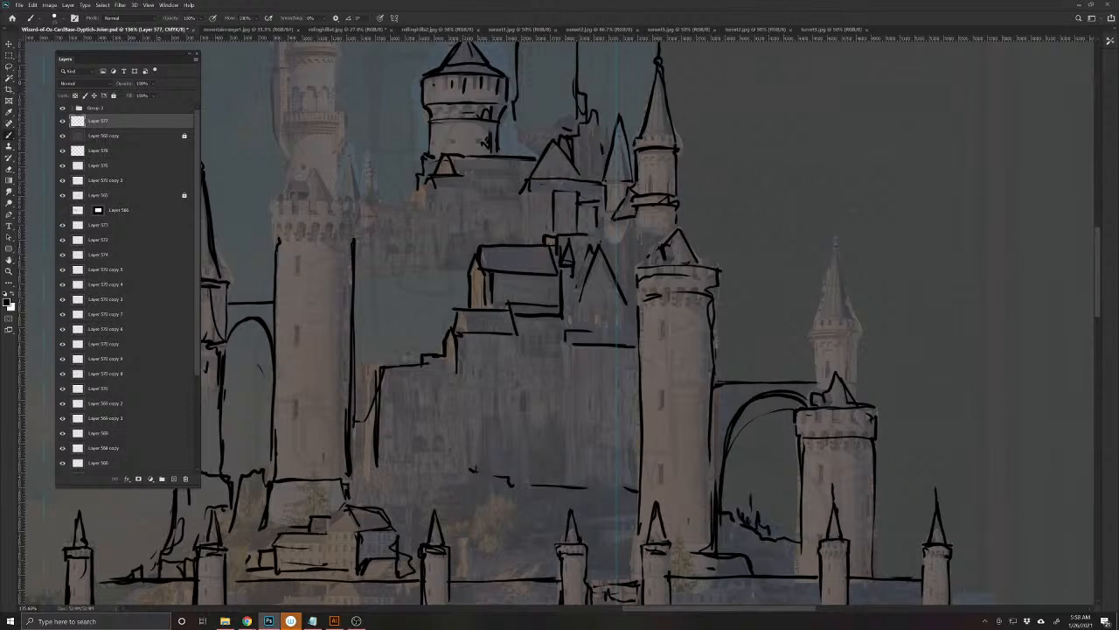
# - Add the central building's wall corners, ledge and window slit, plus a small spired turret beside the large right tower
pyautogui.moveTo(626, 465)
pyautogui.mouseDown()
pyautogui.moveTo(625, 483)
pyautogui.moveTo(606, 467)
pyautogui.moveTo(598, 485)
pyautogui.mouseUp()
pyautogui.moveTo(569, 441)
pyautogui.mouseDown()
pyautogui.moveTo(569, 488)
pyautogui.moveTo(571, 474)
pyautogui.moveTo(560, 484)
pyautogui.moveTo(524, 454)
pyautogui.moveTo(524, 392)
pyautogui.moveTo(569, 359)
pyautogui.mouseUp()
pyautogui.moveTo(501, 358); pyautogui.dragTo(501, 377)
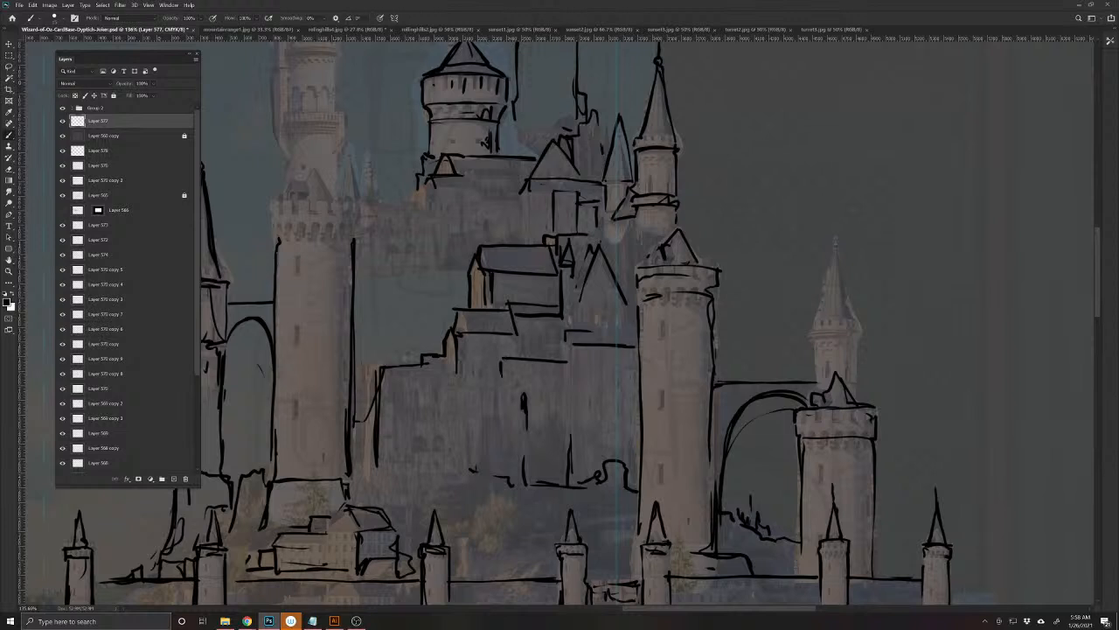
pyautogui.moveTo(571, 347); pyautogui.dragTo(571, 377)
pyautogui.moveTo(626, 412)
pyautogui.mouseDown()
pyautogui.moveTo(626, 455)
pyautogui.moveTo(609, 411)
pyautogui.moveTo(631, 411)
pyautogui.moveTo(618, 365)
pyautogui.mouseUp()
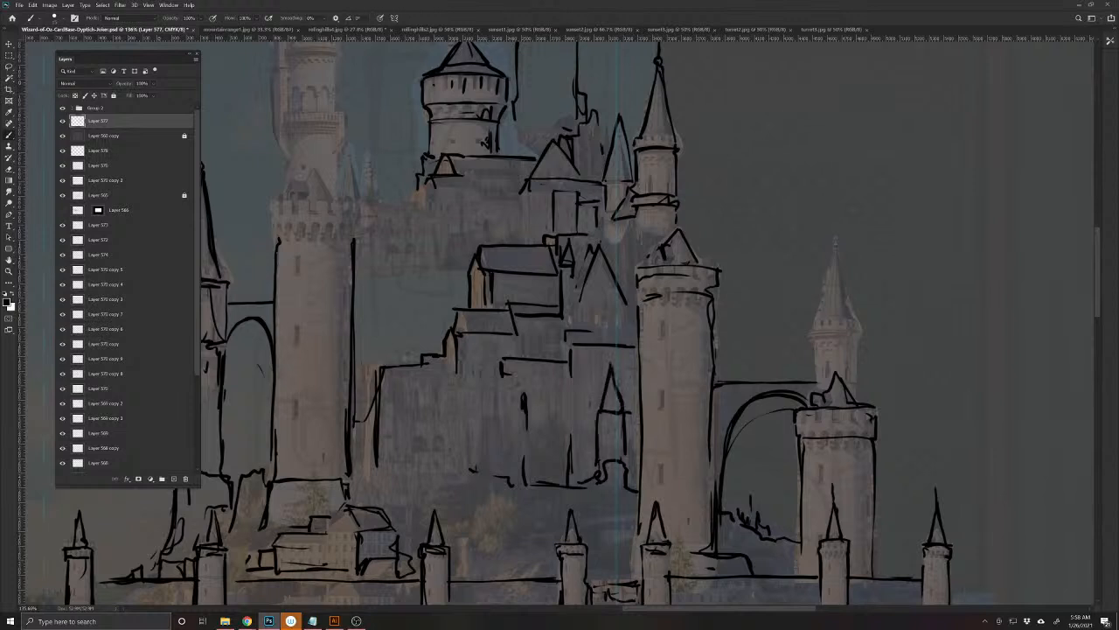
# - Trace the large left tower's crenellated top with its dormer roof, and start the upper shaft's edges
pyautogui.moveTo(397, 460); pyautogui.dragTo(482, 532)
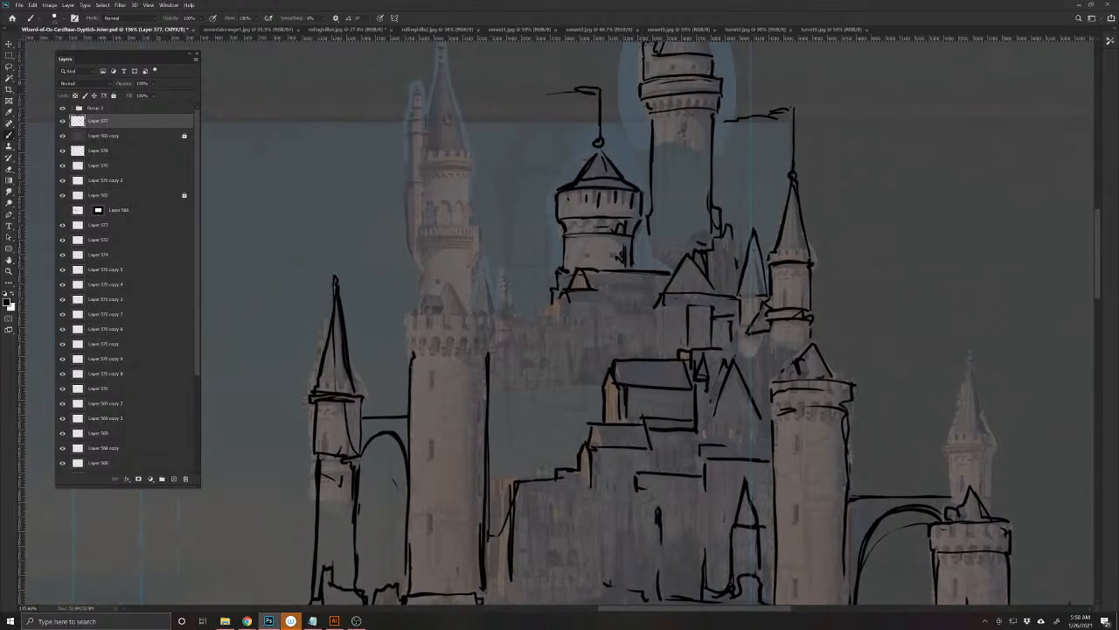
pyautogui.moveTo(408, 347)
pyautogui.mouseDown()
pyautogui.moveTo(486, 352)
pyautogui.moveTo(488, 320)
pyautogui.moveTo(404, 323)
pyautogui.moveTo(406, 350)
pyautogui.mouseUp()
pyautogui.moveTo(466, 316)
pyautogui.mouseDown()
pyautogui.moveTo(435, 327)
pyautogui.moveTo(435, 346)
pyautogui.mouseUp()
pyautogui.moveTo(454, 284)
pyautogui.mouseDown()
pyautogui.moveTo(468, 314)
pyautogui.moveTo(417, 304)
pyautogui.moveTo(424, 250)
pyautogui.moveTo(477, 319)
pyautogui.mouseUp()
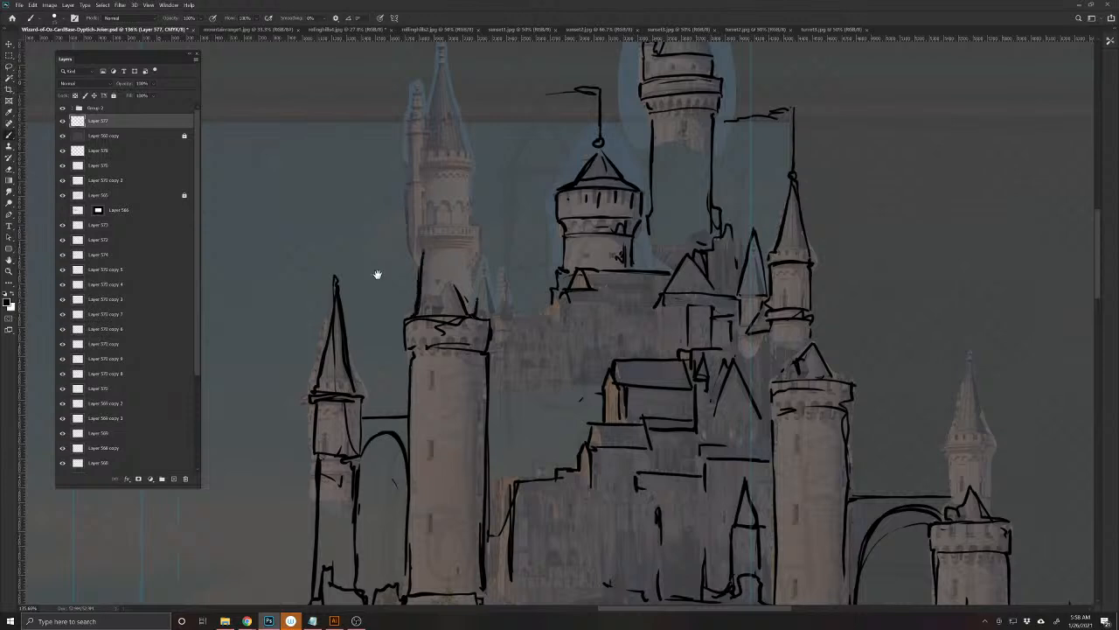
# - Hide the dark overlay, shift the large left tower's upper photo piece slightly right, then restore the overlay and reselect Layer 577
pyautogui.moveTo(376, 275); pyautogui.dragTo(432, 380)
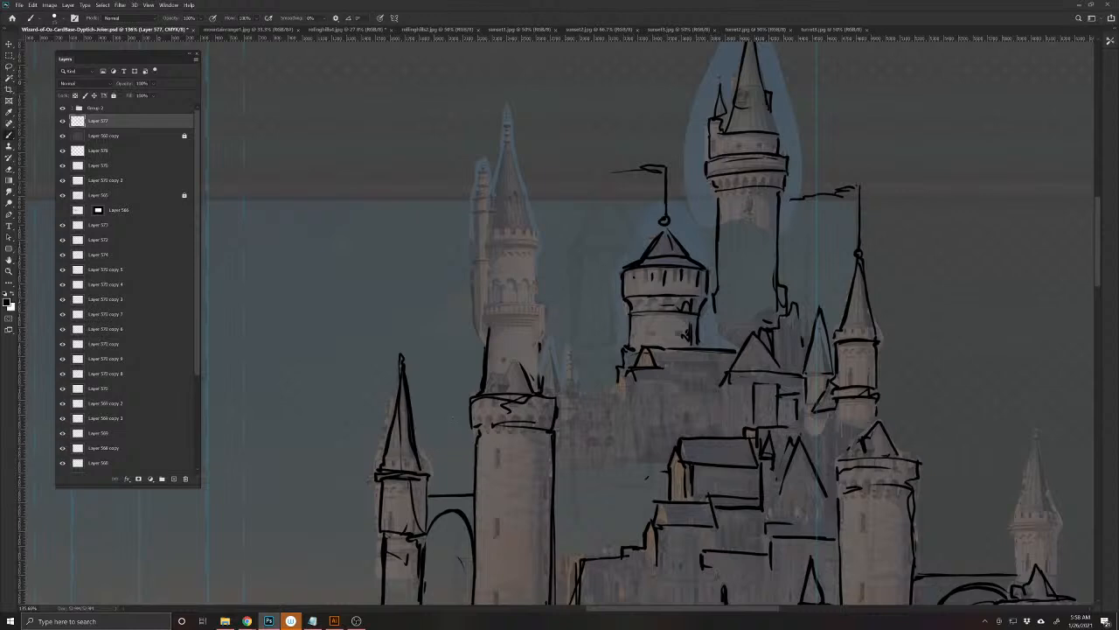
pyautogui.click(62, 136)
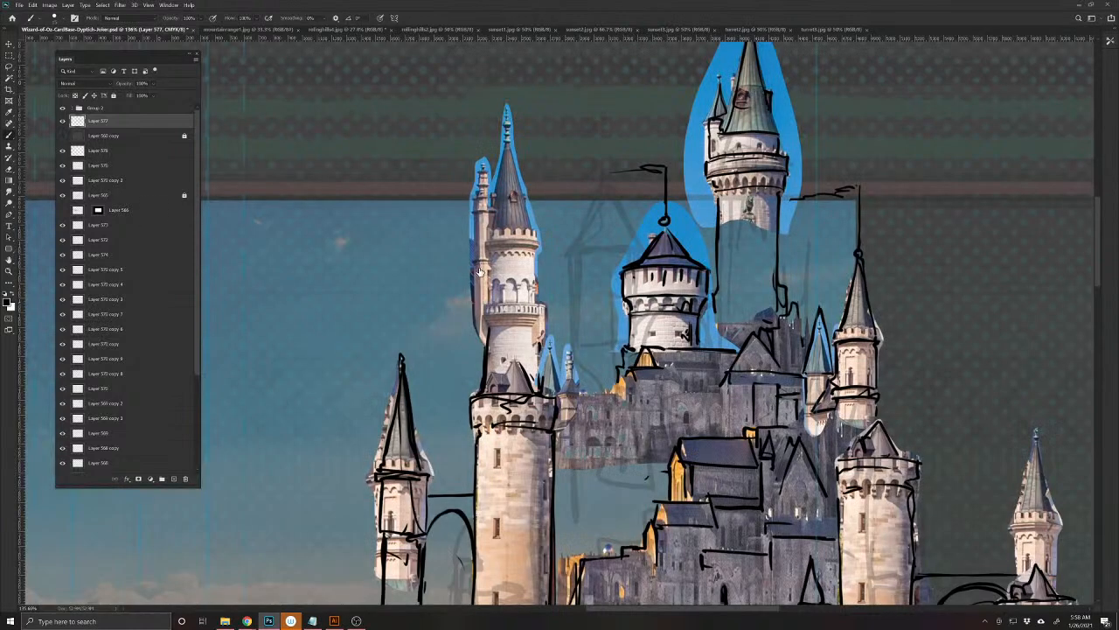
pyautogui.press('v')
pyautogui.click(521, 291)
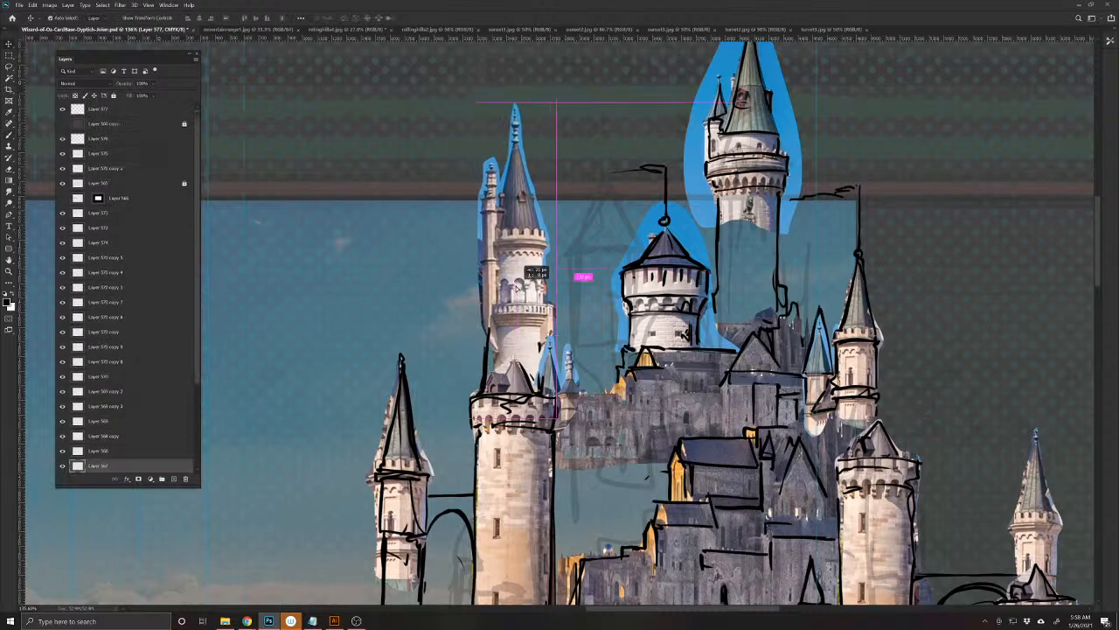
pyautogui.moveTo(517, 288); pyautogui.dragTo(520, 290)
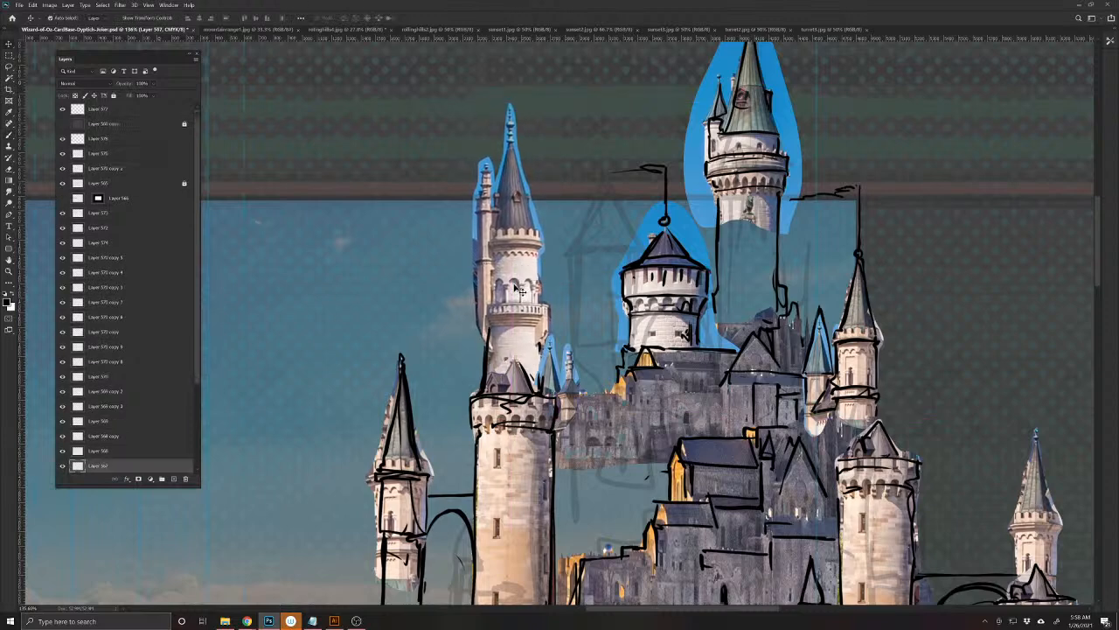
pyautogui.click(62, 123)
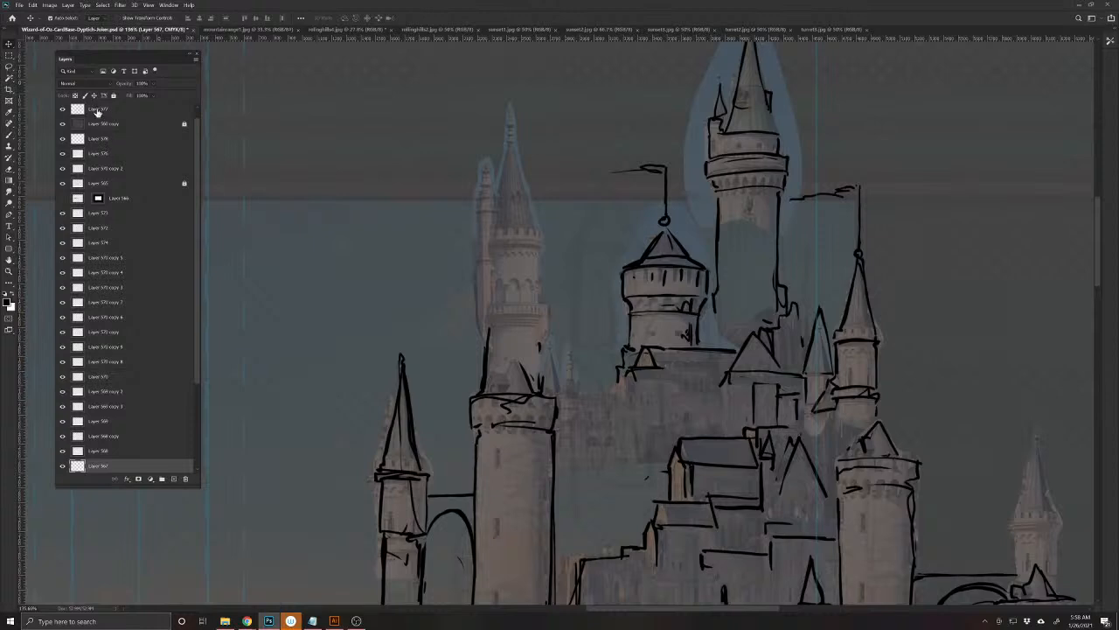
pyautogui.scroll(1, 97, 111)
pyautogui.click(104, 125)
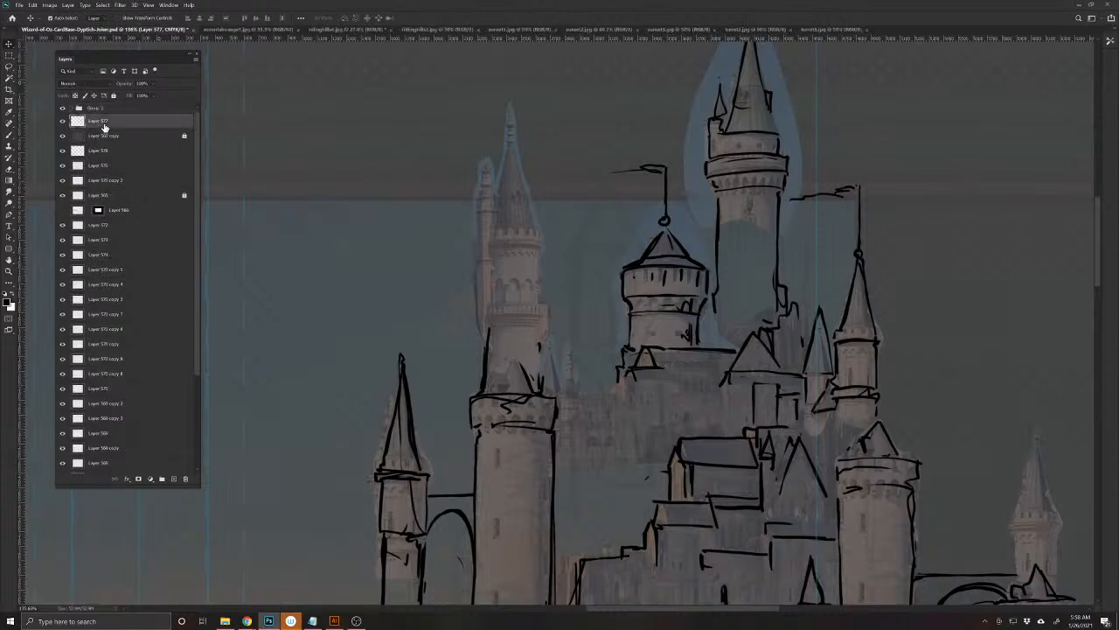
# - Nudge the large left tower's upper photo piece slightly to the left
pyautogui.click(492, 341)
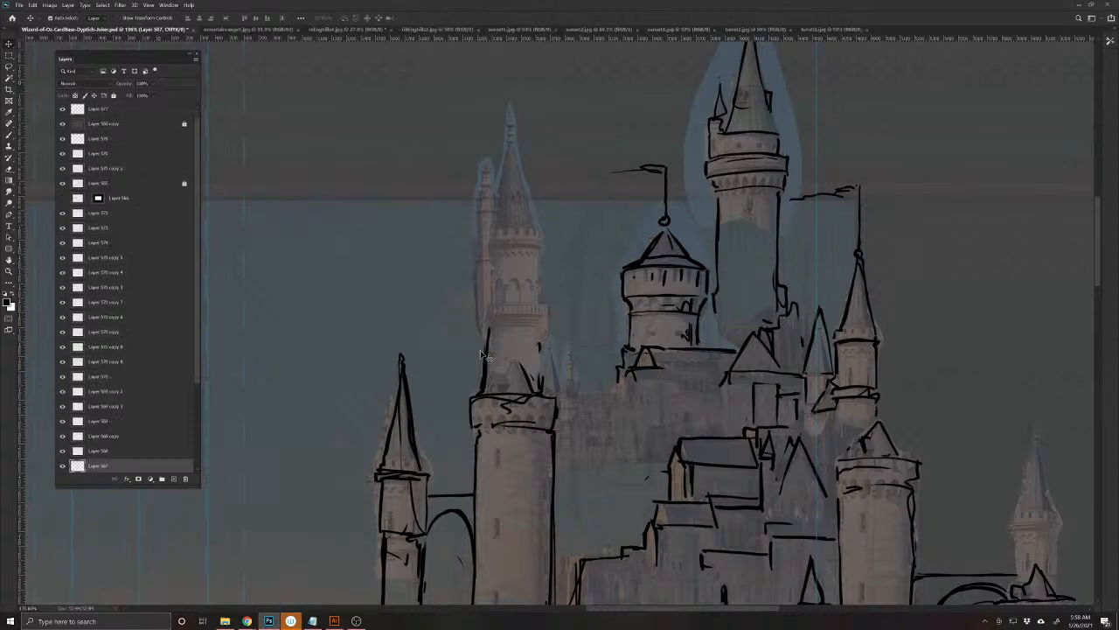
pyautogui.press('Left')
pyautogui.press('Left')
pyautogui.scroll(1, 542, 337)
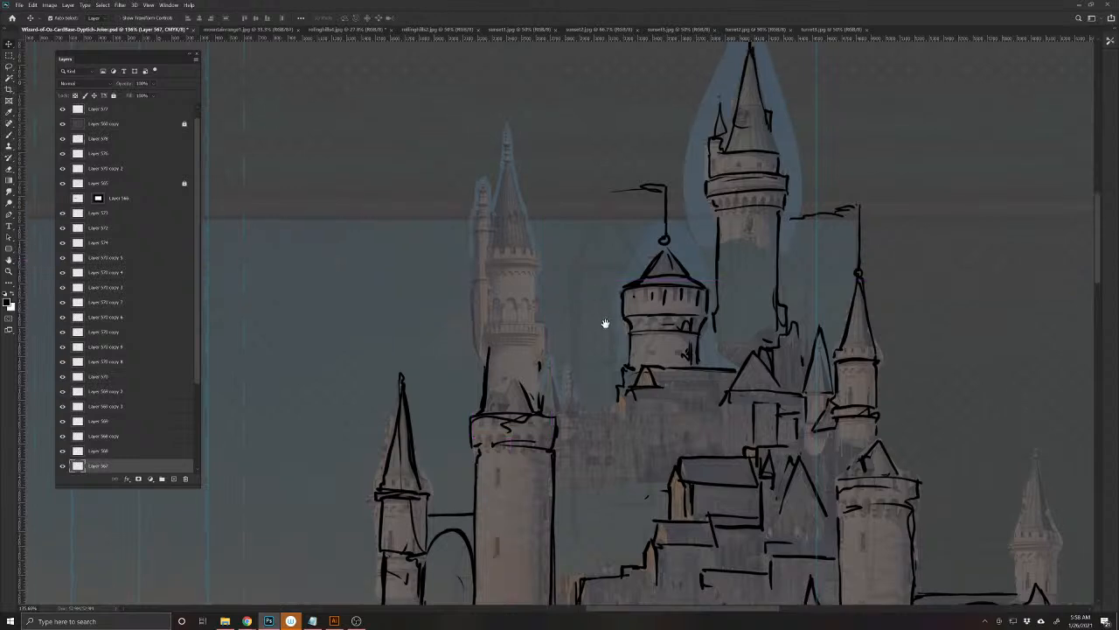
pyautogui.hscroll(-1, 612, 306)
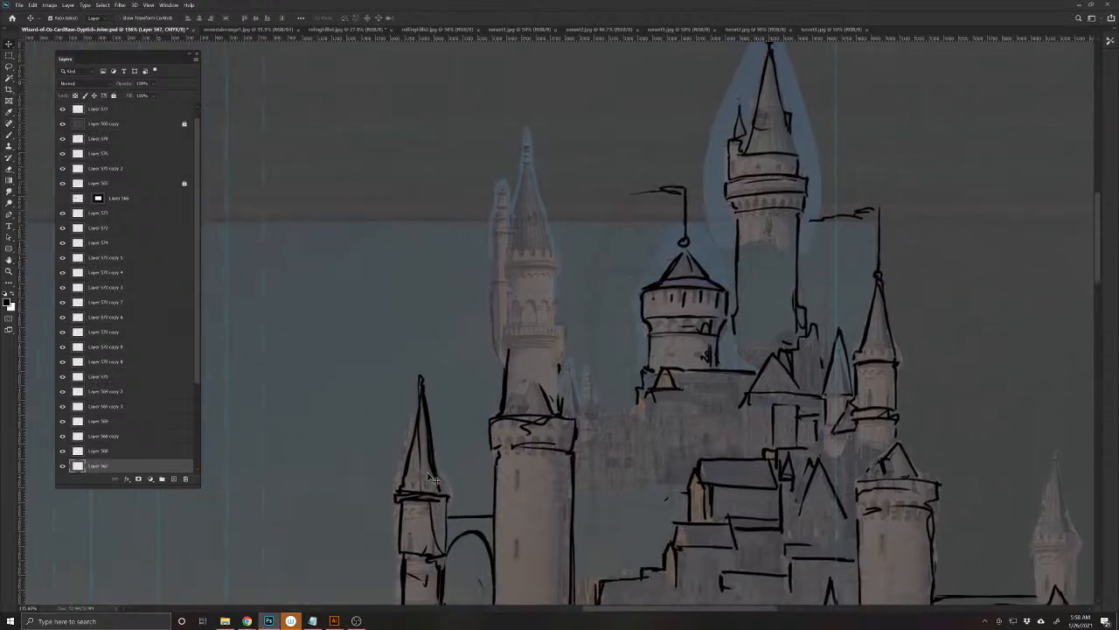
# - Try placing a scaled-down copy of the slim left turret photo beside the large left tower's upper spire
pyautogui.click(62, 126)
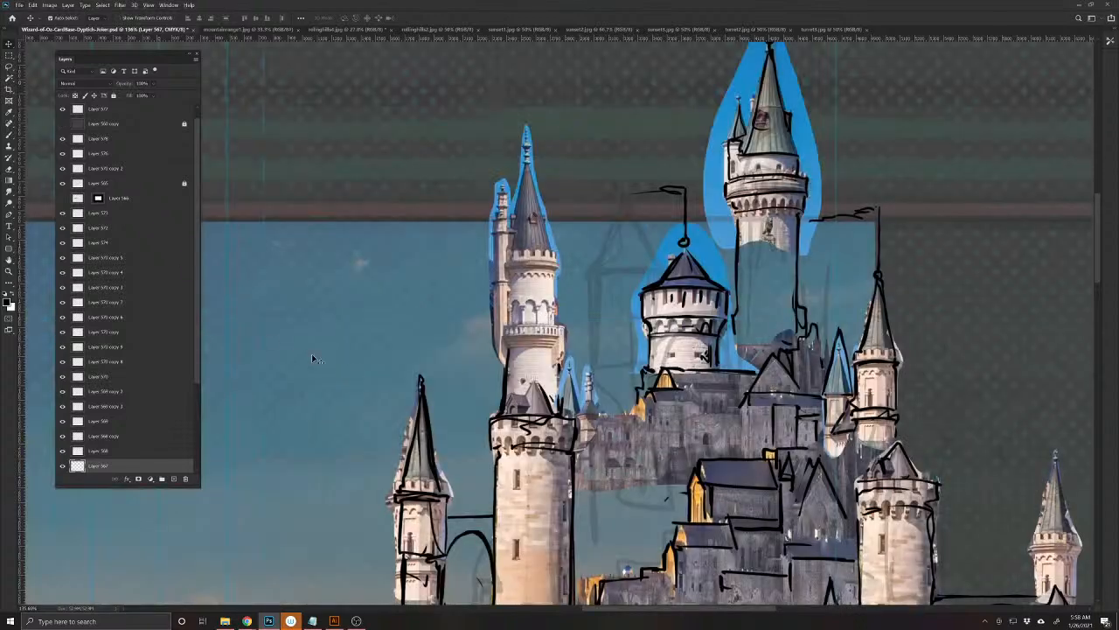
pyautogui.moveTo(430, 478); pyautogui.dragTo(420, 174)
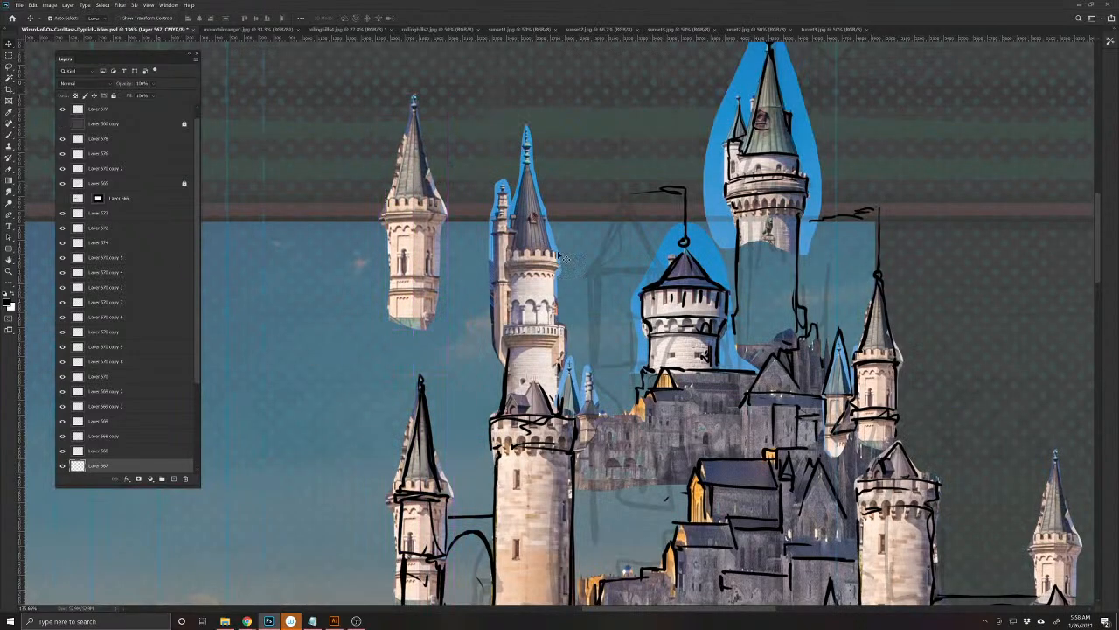
pyautogui.moveTo(592, 242); pyautogui.dragTo(605, 352)
pyautogui.moveTo(435, 355); pyautogui.dragTo(509, 302)
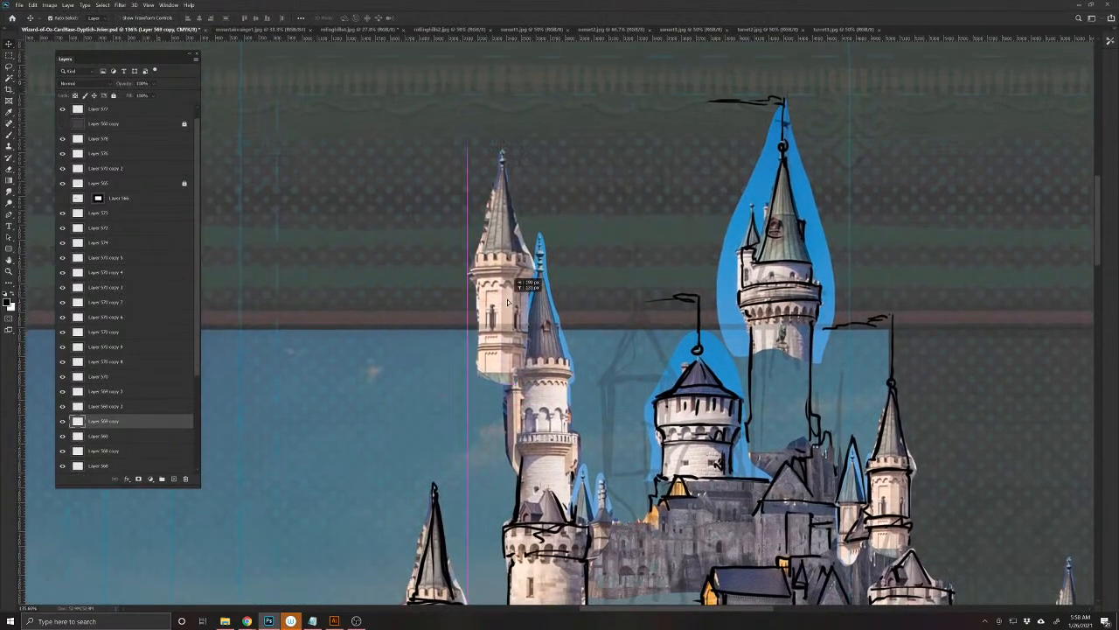
pyautogui.hotkey('ctrl', 't')
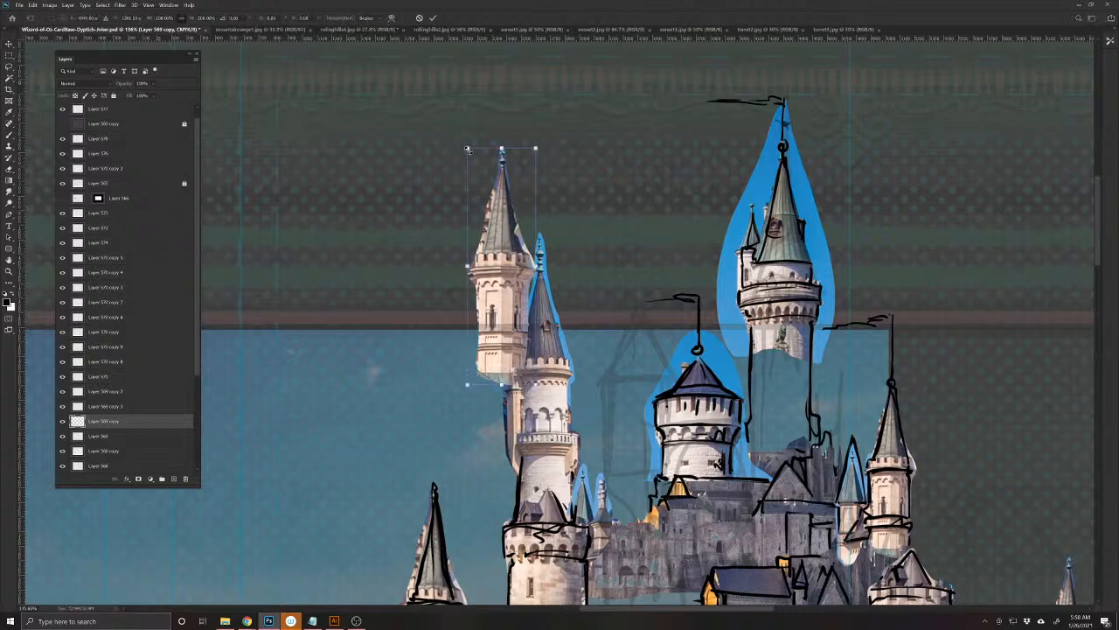
pyautogui.moveTo(477, 158); pyautogui.dragTo(481, 176)
pyautogui.moveTo(496, 278); pyautogui.dragTo(499, 326)
pyautogui.moveTo(623, 412); pyautogui.dragTo(599, 378)
pyautogui.click(600, 378)
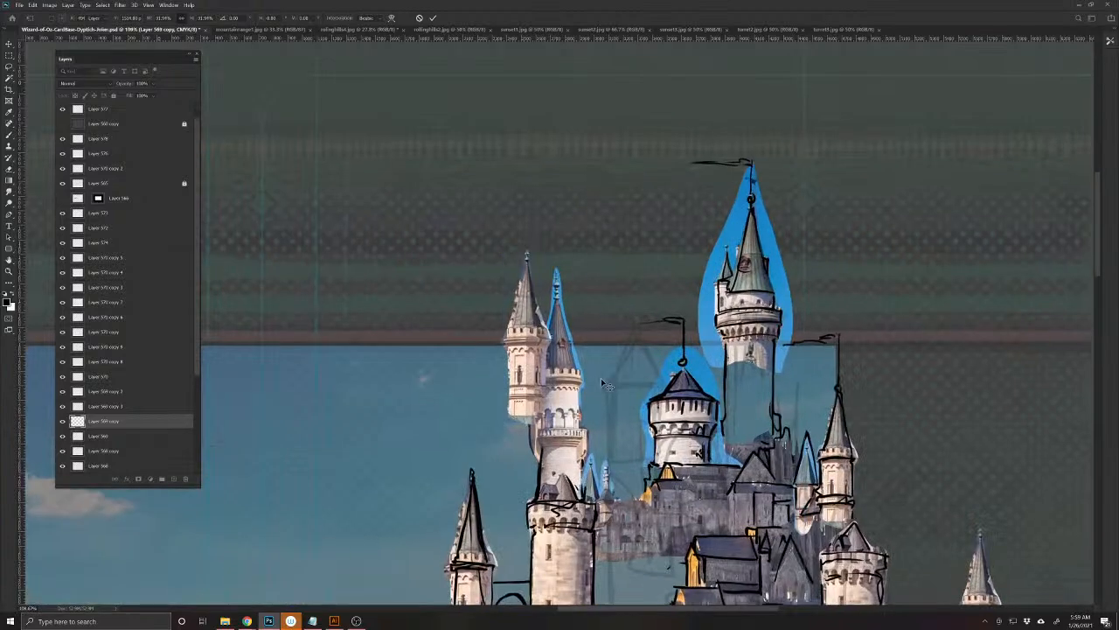
pyautogui.press('Return')
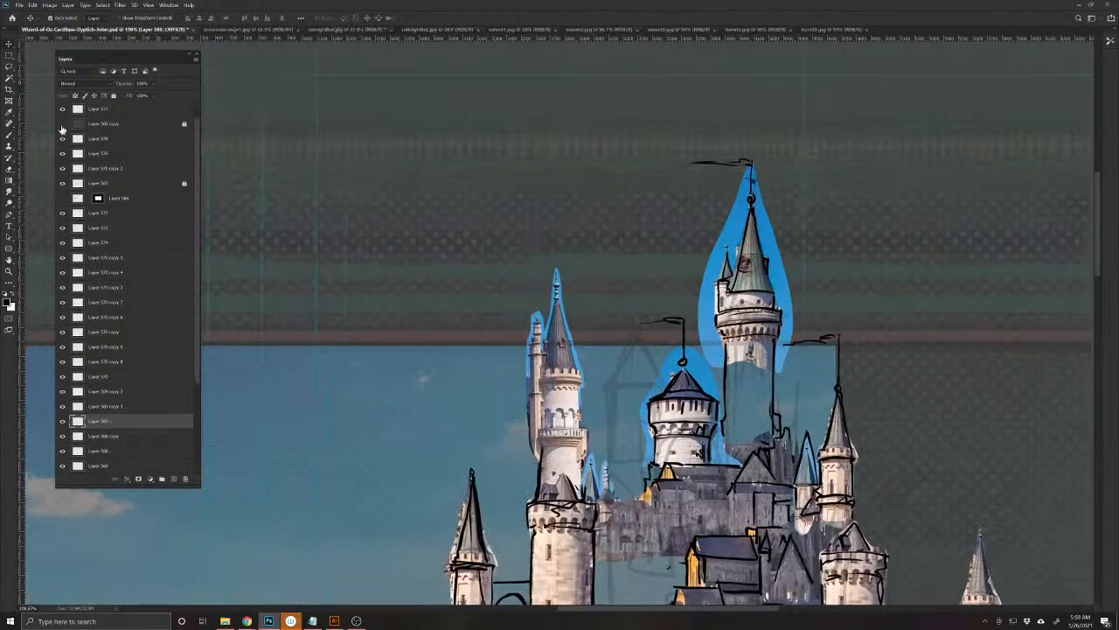
# - Restore the dark overlay and trace the large left tower's upper shaft, spire, finial and attached side turret on Layer 577
pyautogui.click(62, 124)
pyautogui.scroll(1, 112, 140)
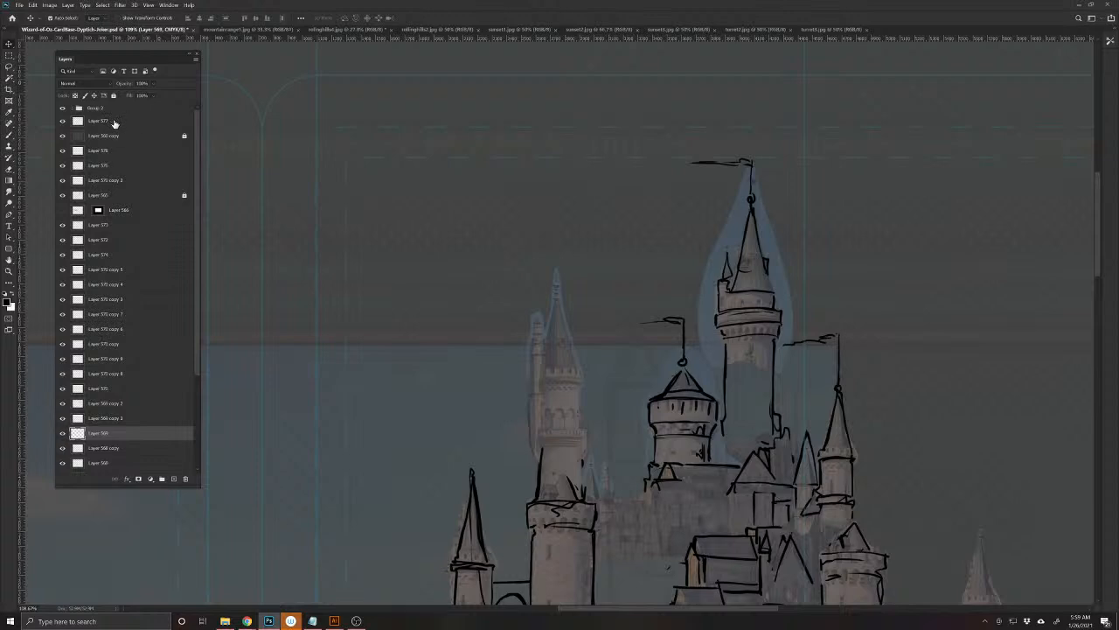
pyautogui.click(113, 123)
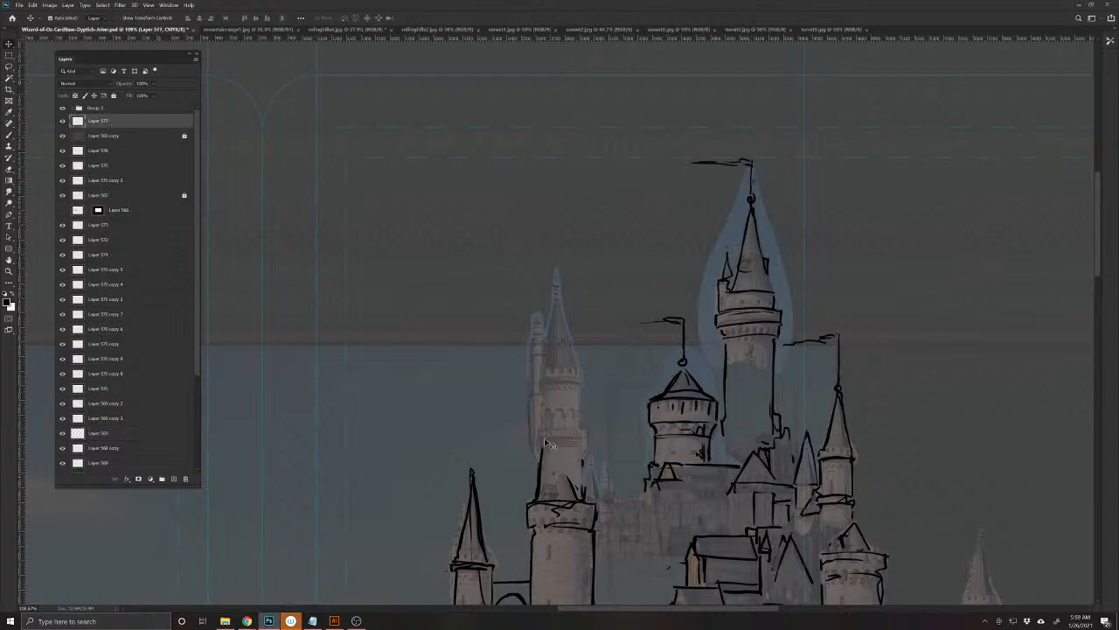
pyautogui.press('b')
pyautogui.moveTo(533, 445)
pyautogui.mouseDown()
pyautogui.moveTo(528, 363)
pyautogui.moveTo(540, 335)
pyautogui.moveTo(528, 355)
pyautogui.moveTo(584, 380)
pyautogui.moveTo(575, 420)
pyautogui.moveTo(588, 446)
pyautogui.moveTo(573, 501)
pyautogui.moveTo(540, 492)
pyautogui.moveTo(540, 357)
pyautogui.moveTo(556, 284)
pyautogui.moveTo(577, 378)
pyautogui.mouseUp()
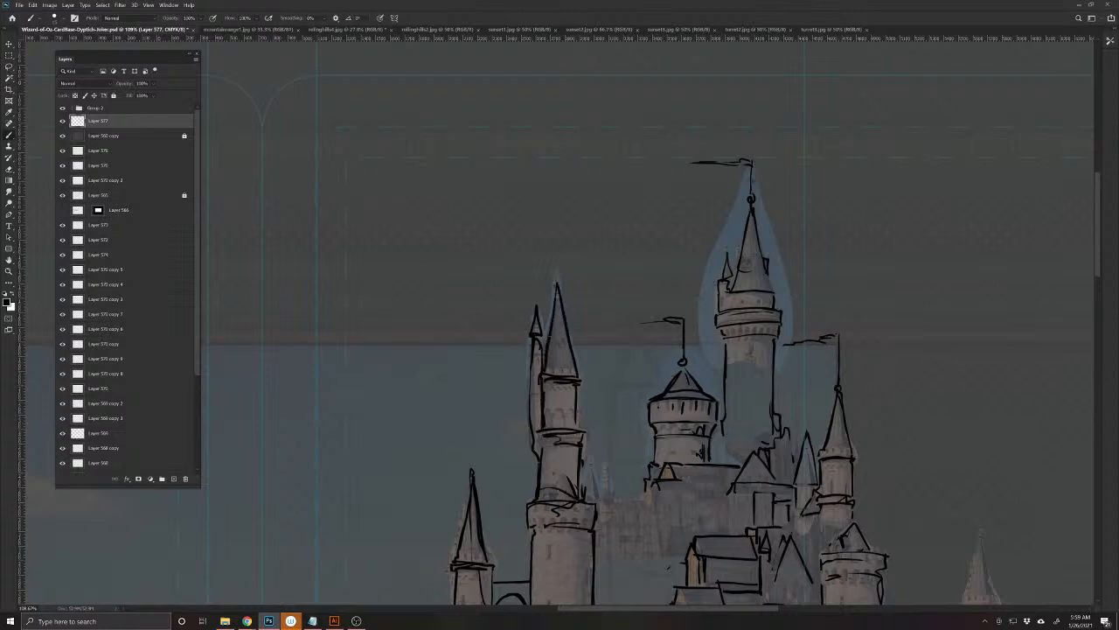
pyautogui.moveTo(556, 282); pyautogui.dragTo(556, 250)
pyautogui.moveTo(542, 544); pyautogui.dragTo(479, 409)
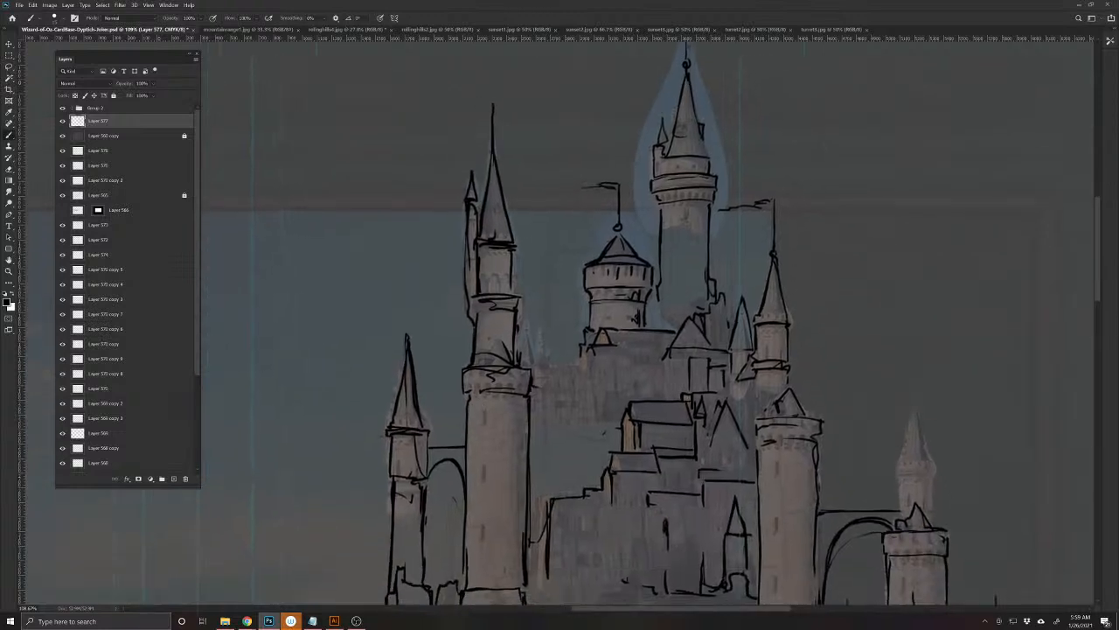
pyautogui.moveTo(541, 354); pyautogui.dragTo(534, 387)
# - Shift the small twin-turret photo piece right of the large left tower, and place a copy lower against the central building
pyautogui.click(62, 137)
pyautogui.press('v')
pyautogui.moveTo(530, 338); pyautogui.dragTo(548, 325)
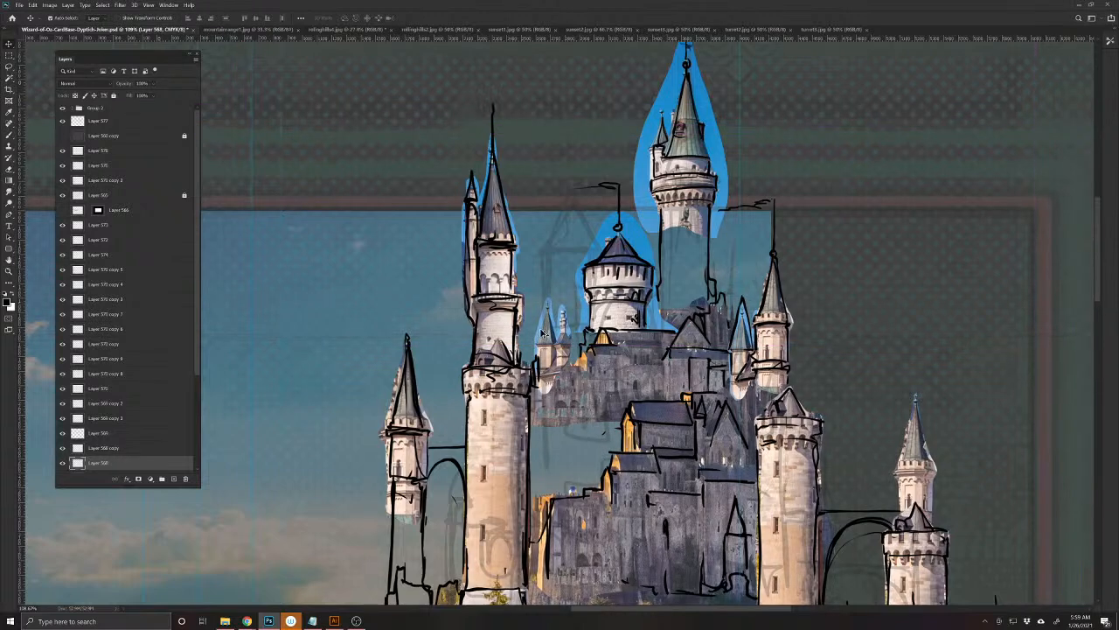
pyautogui.moveTo(548, 325); pyautogui.dragTo(578, 461)
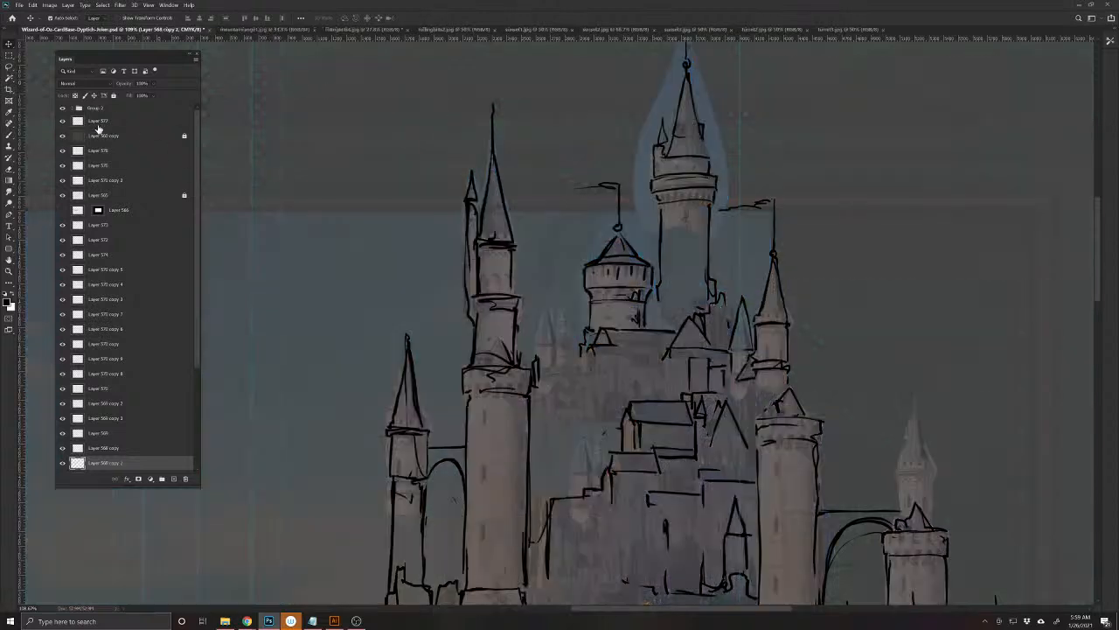
# - Trace the small twin turrets and adjoining rooftops between the large left tower and the round tower on Layer 577
pyautogui.click(101, 125)
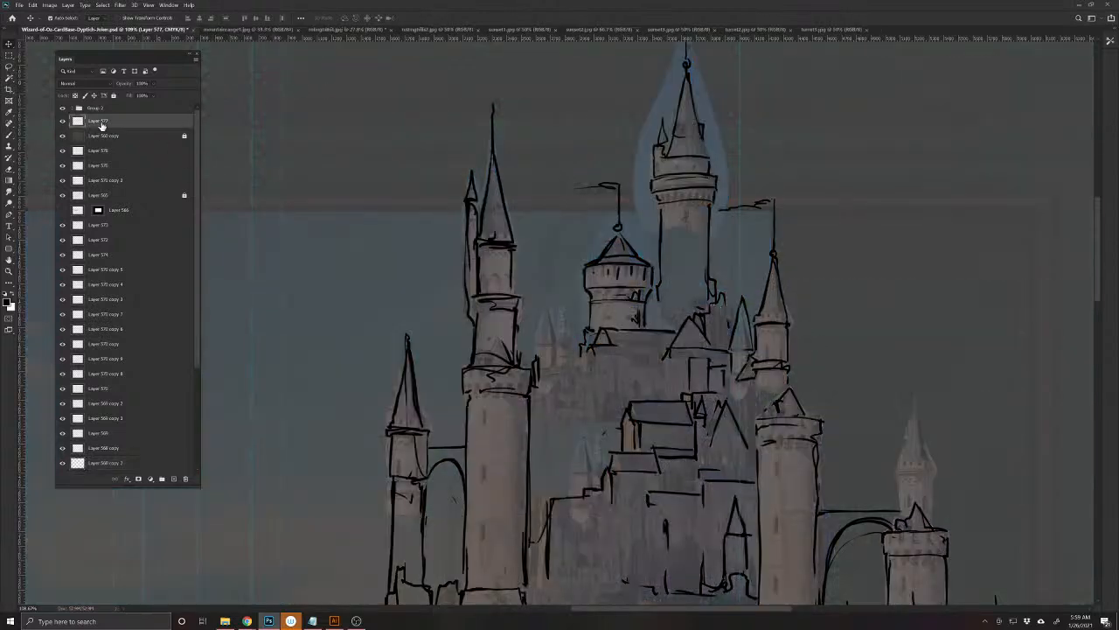
pyautogui.click(9, 135)
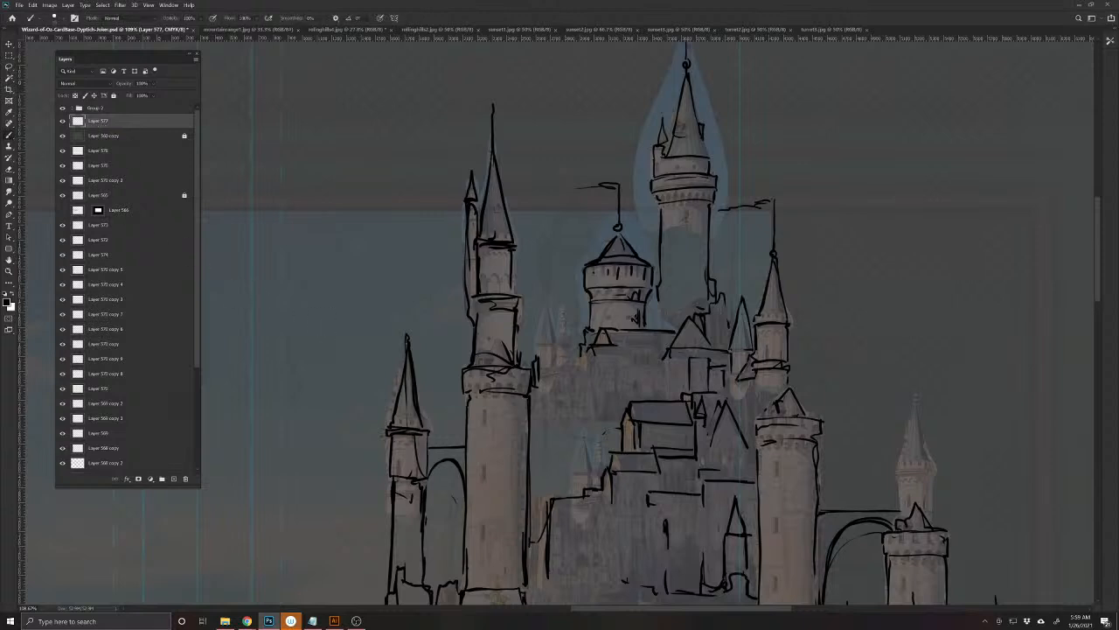
pyautogui.moveTo(536, 346)
pyautogui.mouseDown()
pyautogui.moveTo(547, 296)
pyautogui.moveTo(536, 345)
pyautogui.moveTo(565, 334)
pyautogui.mouseUp()
pyautogui.moveTo(557, 332)
pyautogui.mouseDown()
pyautogui.moveTo(570, 341)
pyautogui.moveTo(544, 366)
pyautogui.mouseUp()
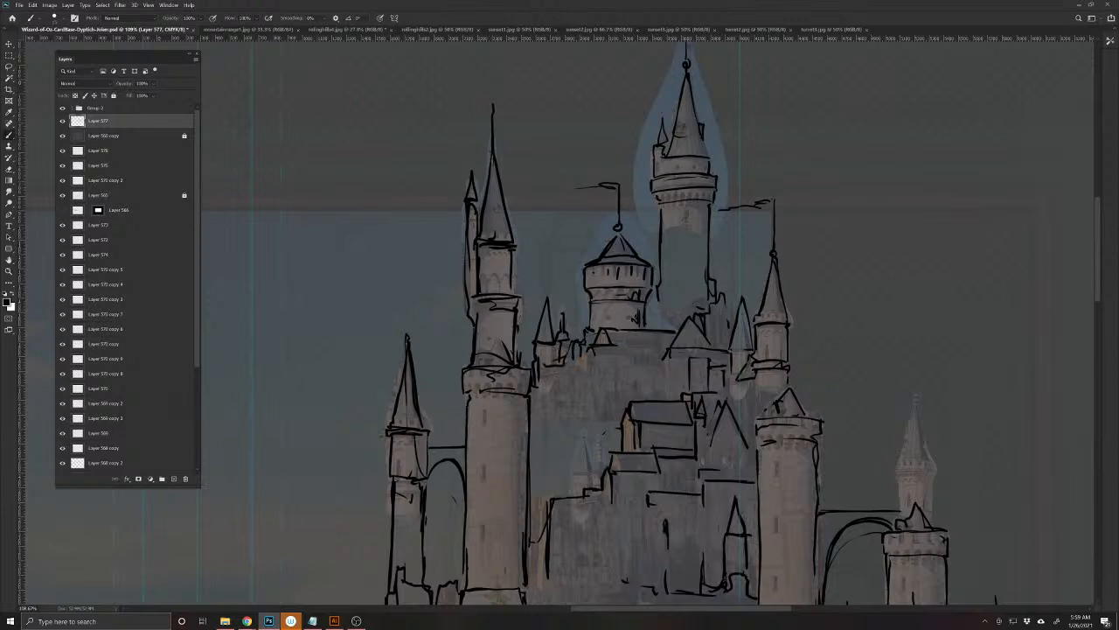
# - Outline the lower copied turret with its spire and the walls linking it to the large left tower and stepped rooftops
pyautogui.moveTo(587, 350); pyautogui.dragTo(586, 370)
pyautogui.moveTo(597, 442)
pyautogui.mouseDown()
pyautogui.moveTo(598, 475)
pyautogui.moveTo(576, 479)
pyautogui.mouseUp()
pyautogui.moveTo(579, 437)
pyautogui.mouseDown()
pyautogui.moveTo(596, 441)
pyautogui.moveTo(591, 395)
pyautogui.moveTo(601, 426)
pyautogui.moveTo(592, 439)
pyautogui.mouseUp()
pyautogui.moveTo(587, 388)
pyautogui.mouseDown()
pyautogui.moveTo(564, 481)
pyautogui.moveTo(564, 402)
pyautogui.moveTo(546, 477)
pyautogui.moveTo(546, 463)
pyautogui.mouseUp()
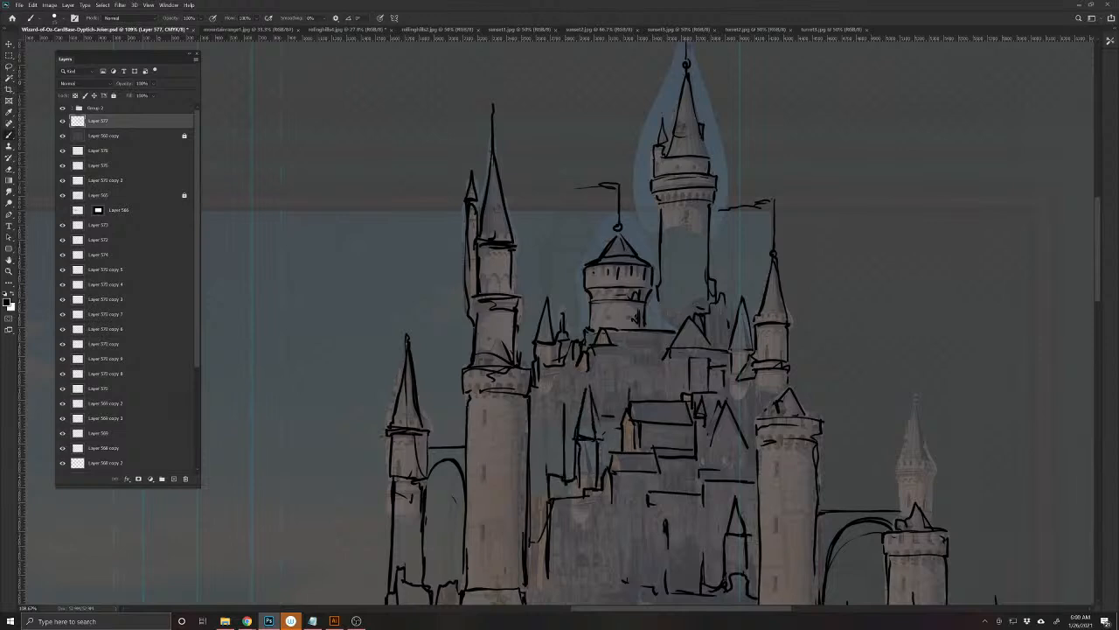
# - Add wall strokes to the central buildings and extend the small turret's spire right of the large left tower with a thin finial on Layer 577
pyautogui.moveTo(620, 367)
pyautogui.mouseDown()
pyautogui.moveTo(647, 366)
pyautogui.moveTo(649, 400)
pyautogui.mouseUp()
pyautogui.moveTo(664, 358); pyautogui.dragTo(668, 399)
pyautogui.moveTo(623, 359)
pyautogui.mouseDown()
pyautogui.moveTo(654, 358)
pyautogui.moveTo(606, 375)
pyautogui.mouseUp()
pyautogui.moveTo(548, 297); pyautogui.dragTo(548, 259)
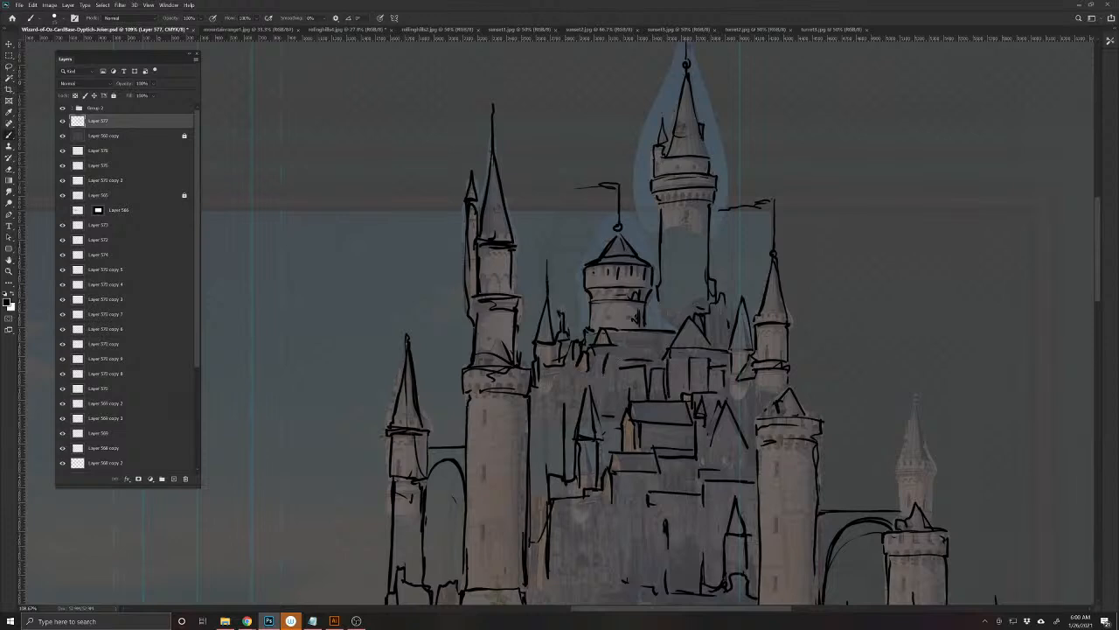
pyautogui.scroll(-5, 459, 499)
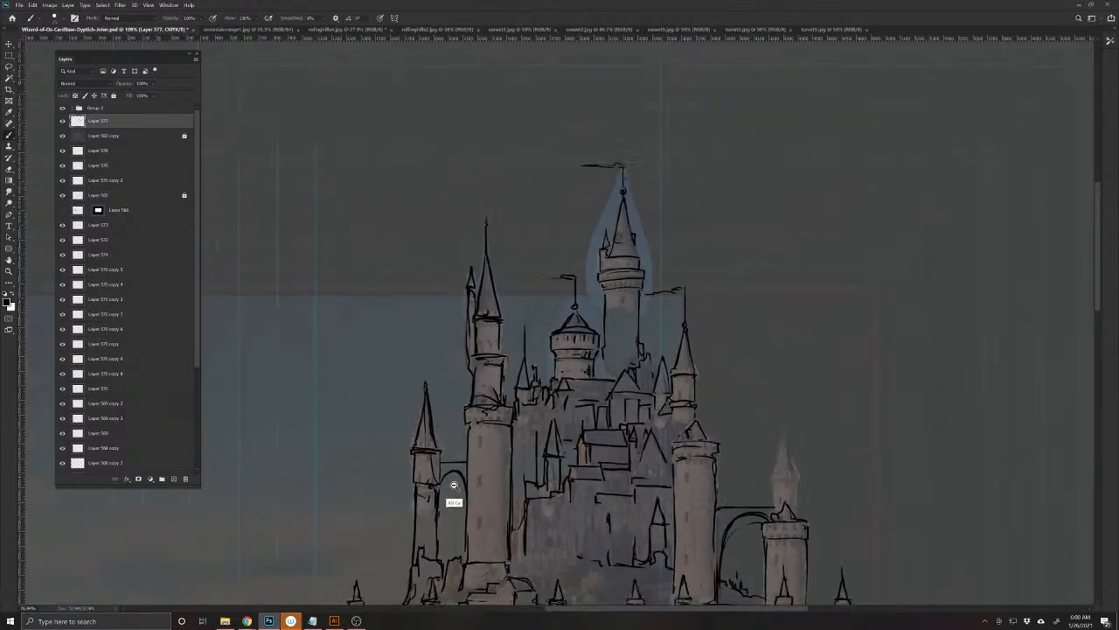
pyautogui.scroll(3, 536, 471)
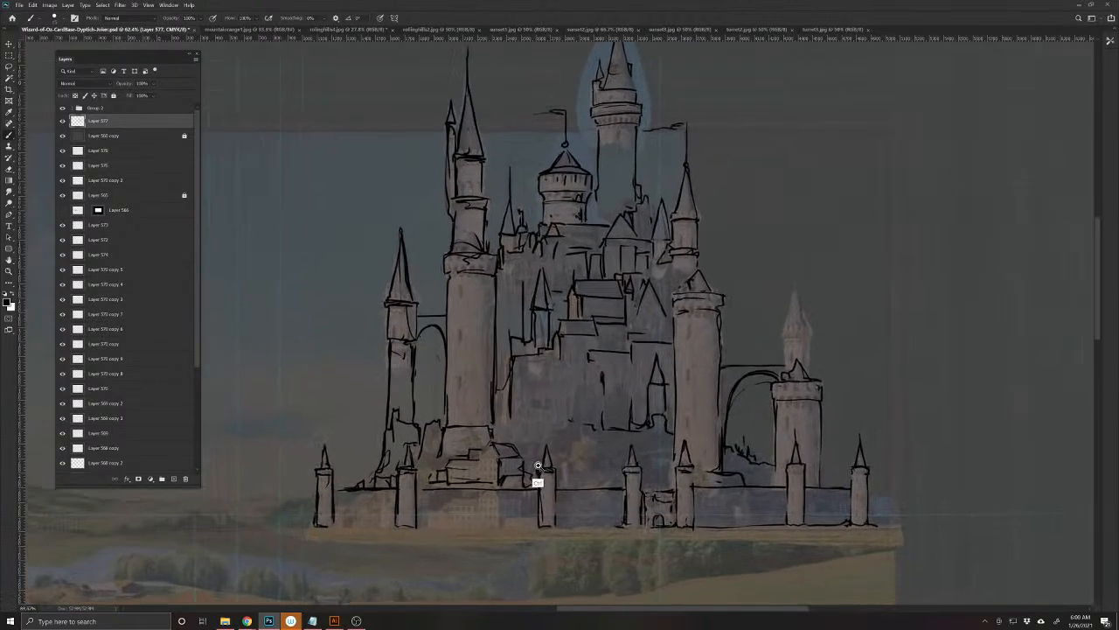
pyautogui.moveTo(523, 403)
pyautogui.mouseDown()
pyautogui.moveTo(525, 359)
pyautogui.moveTo(561, 376)
pyautogui.moveTo(564, 427)
pyautogui.mouseUp()
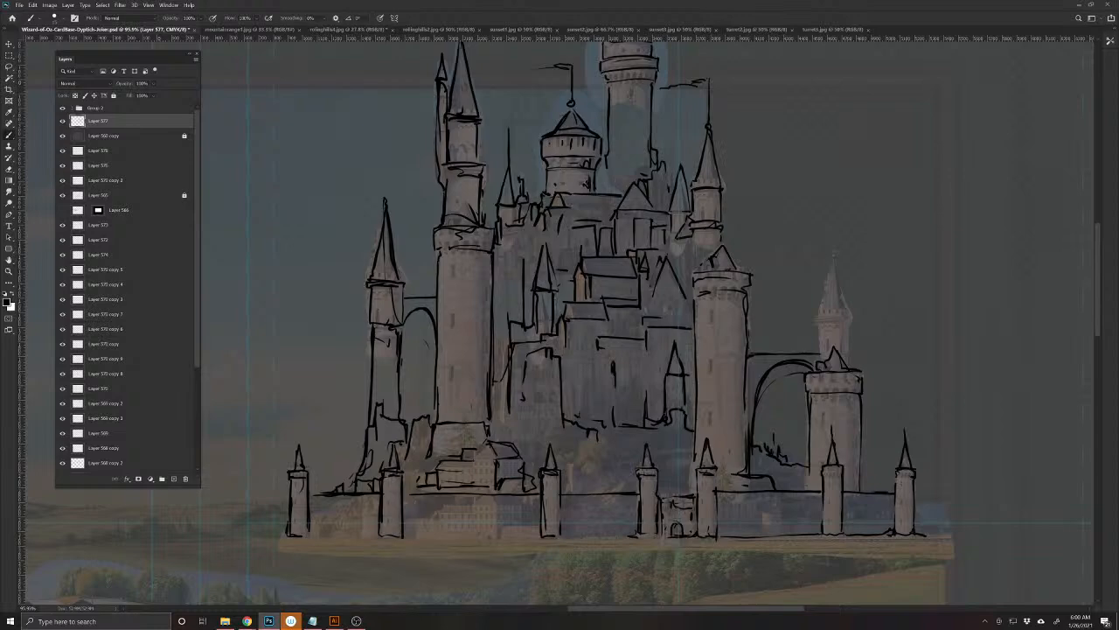
# - Hide the dark overlay and copy a lassoed section of the hillside buildings at the castle's lower right onto a new layer
pyautogui.click(62, 137)
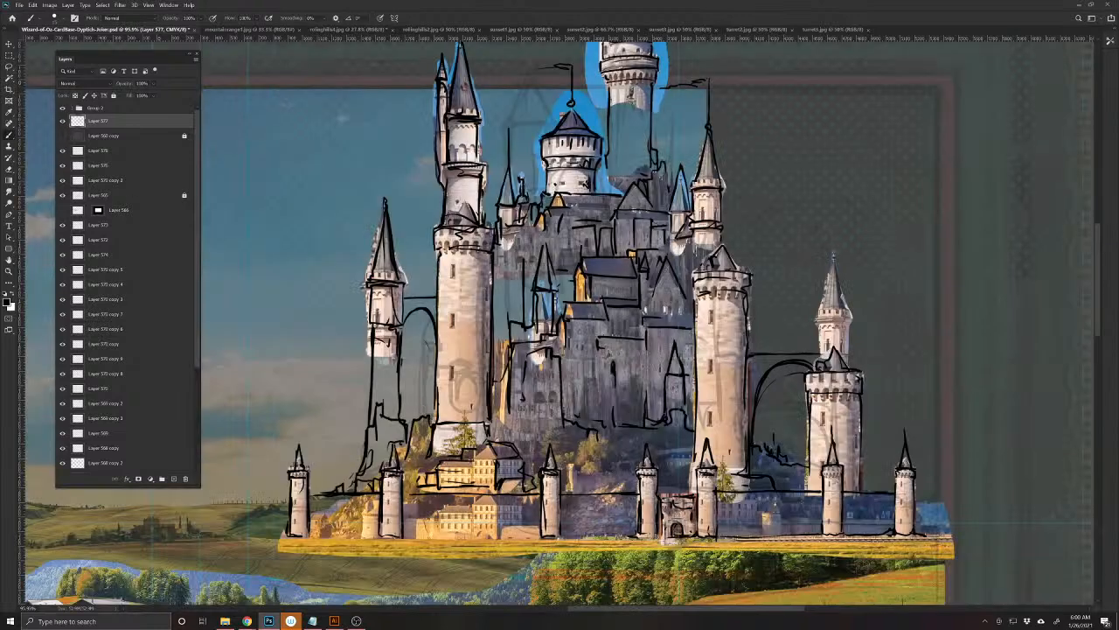
pyautogui.press('v')
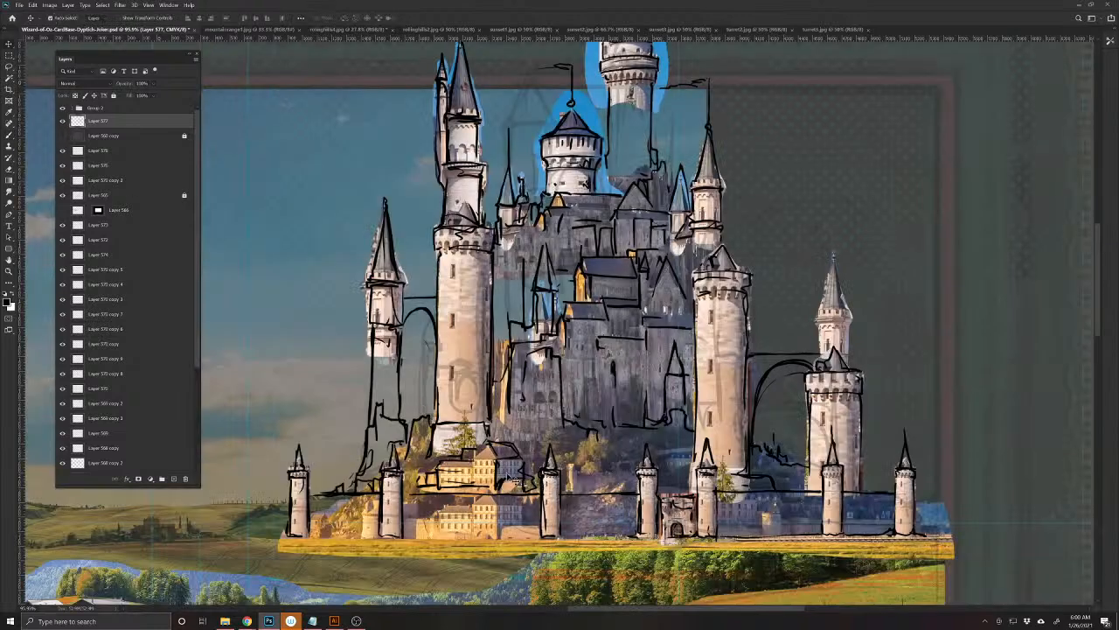
pyautogui.click(745, 524)
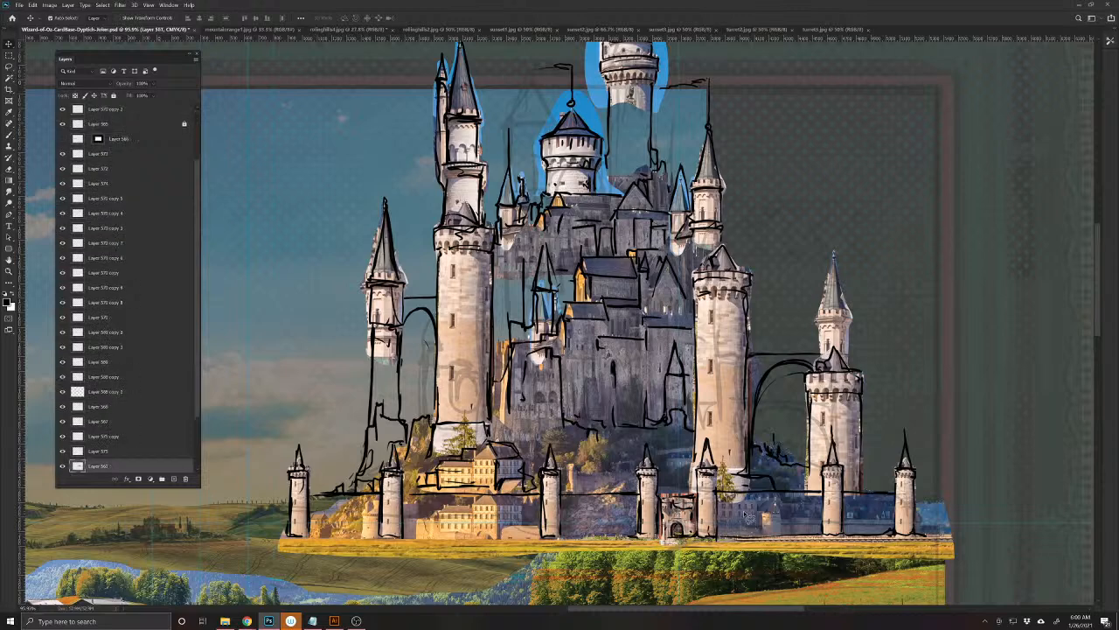
pyautogui.press('l')
pyautogui.moveTo(815, 511)
pyautogui.mouseDown()
pyautogui.moveTo(909, 516)
pyautogui.moveTo(873, 496)
pyautogui.moveTo(757, 483)
pyautogui.moveTo(714, 546)
pyautogui.moveTo(837, 555)
pyautogui.moveTo(919, 529)
pyautogui.mouseUp()
pyautogui.hotkey('ctrl', 'j')
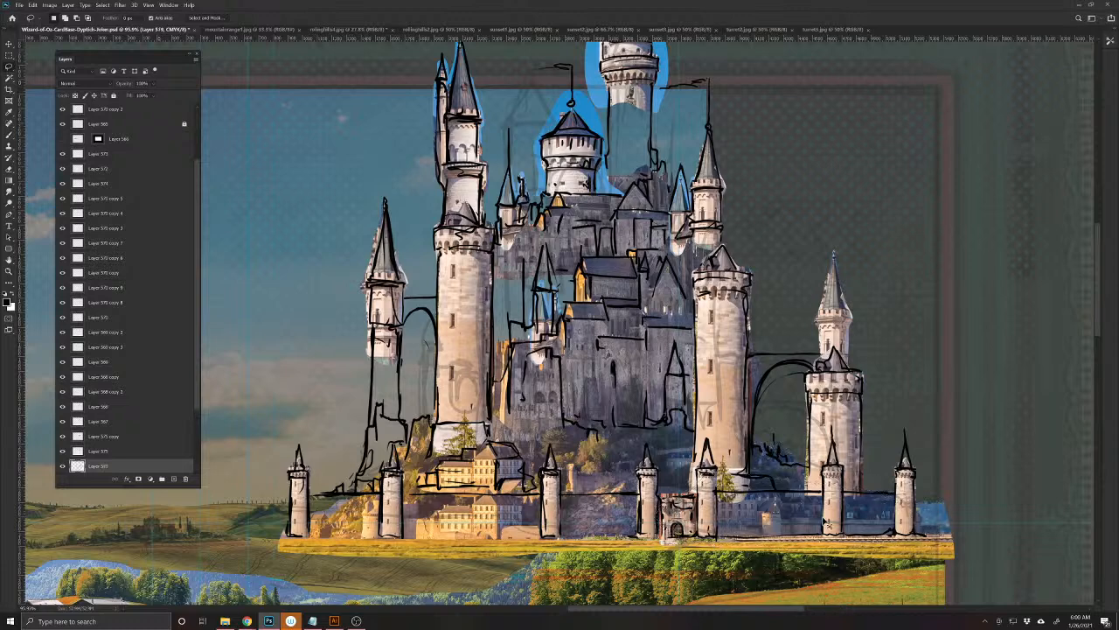
# - Move the copied hillside buildings to the base of the central castle, stack them beneath the dark overlay, and erase the surplus around them
pyautogui.press('v')
pyautogui.moveTo(756, 509); pyautogui.dragTo(595, 421)
pyautogui.hotkey('ctrl', 'shift', ']')
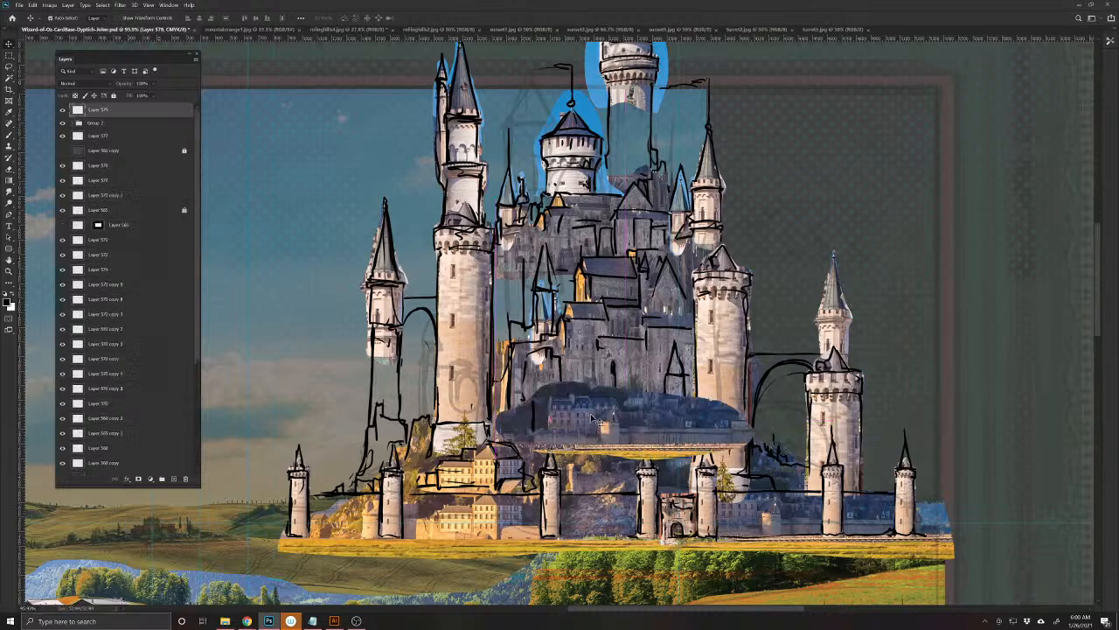
pyautogui.moveTo(100, 110); pyautogui.dragTo(121, 154)
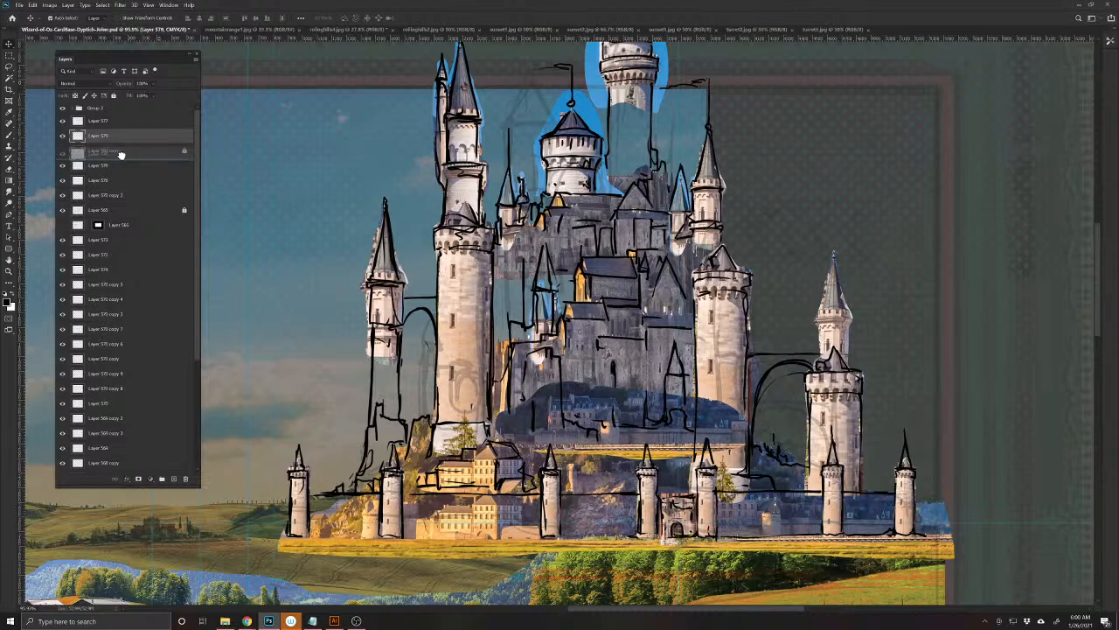
pyautogui.moveTo(619, 438)
pyautogui.mouseDown()
pyautogui.moveTo(605, 410)
pyautogui.moveTo(654, 391)
pyautogui.moveTo(654, 422)
pyautogui.moveTo(652, 368)
pyautogui.moveTo(577, 363)
pyautogui.moveTo(551, 411)
pyautogui.mouseUp()
pyautogui.press('b')
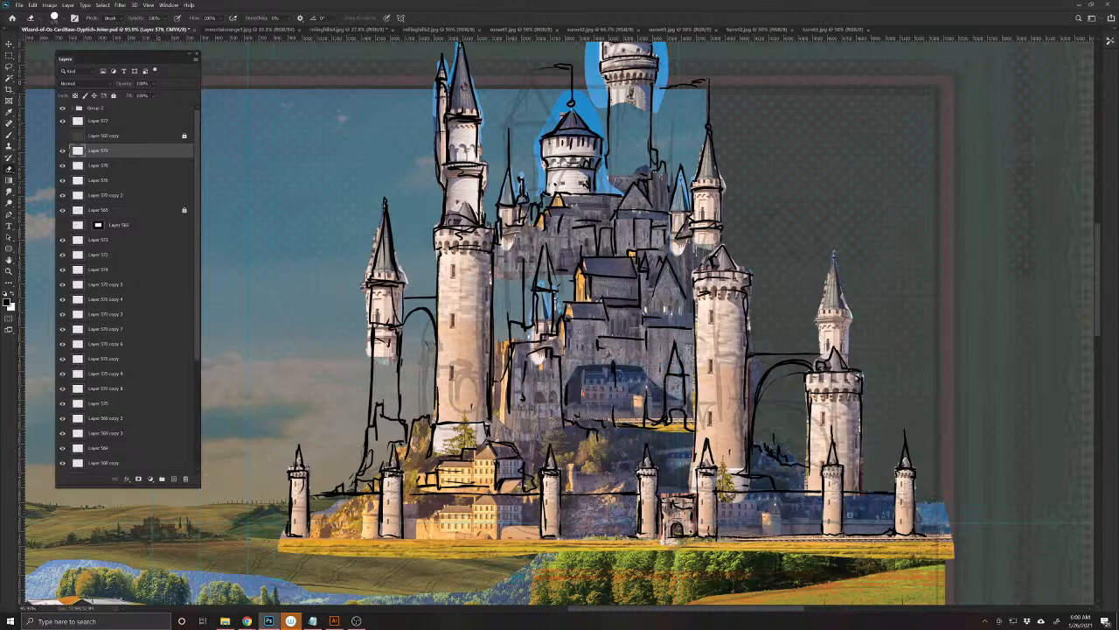
# - Restore the dark overlay and erase the old Layer 577 line work that crosses the newly placed buildings
pyautogui.click(62, 136)
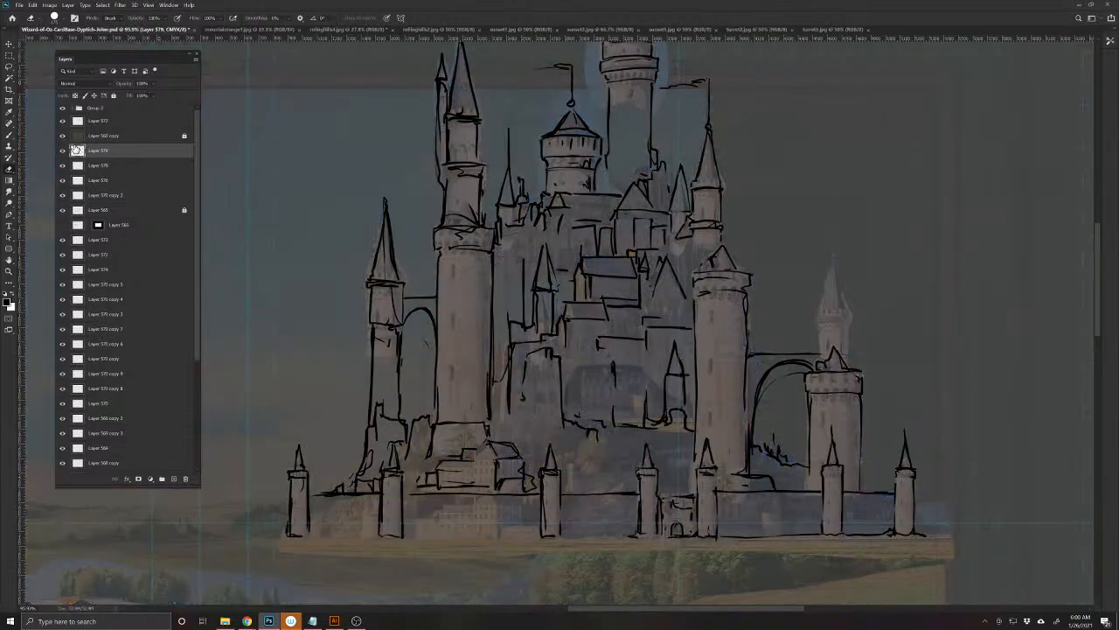
pyautogui.press('v')
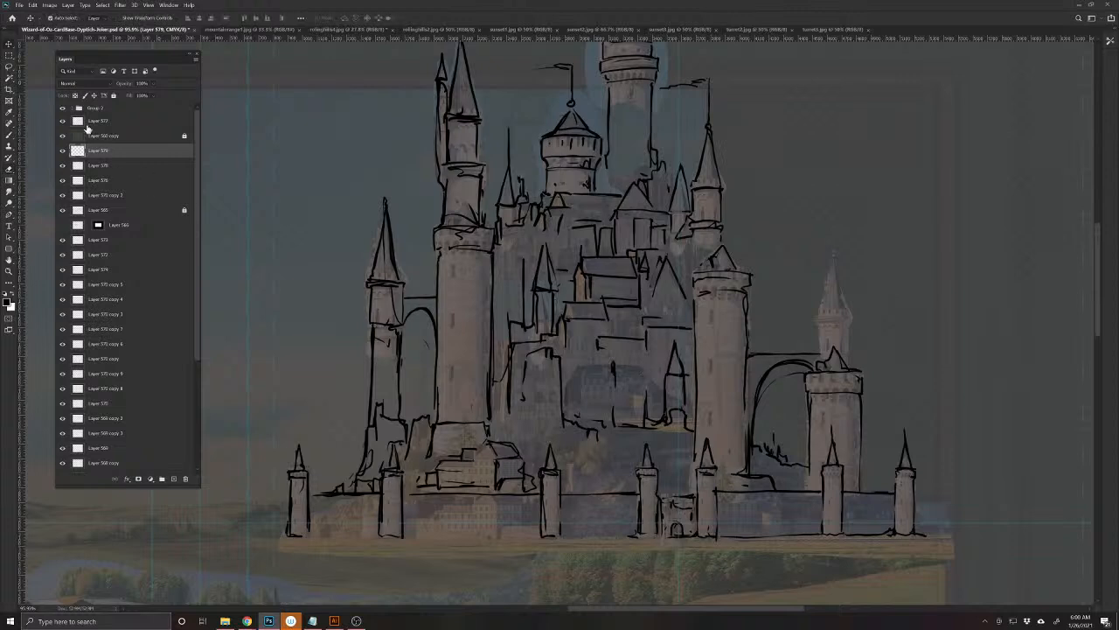
pyautogui.click(96, 121)
pyautogui.press('b')
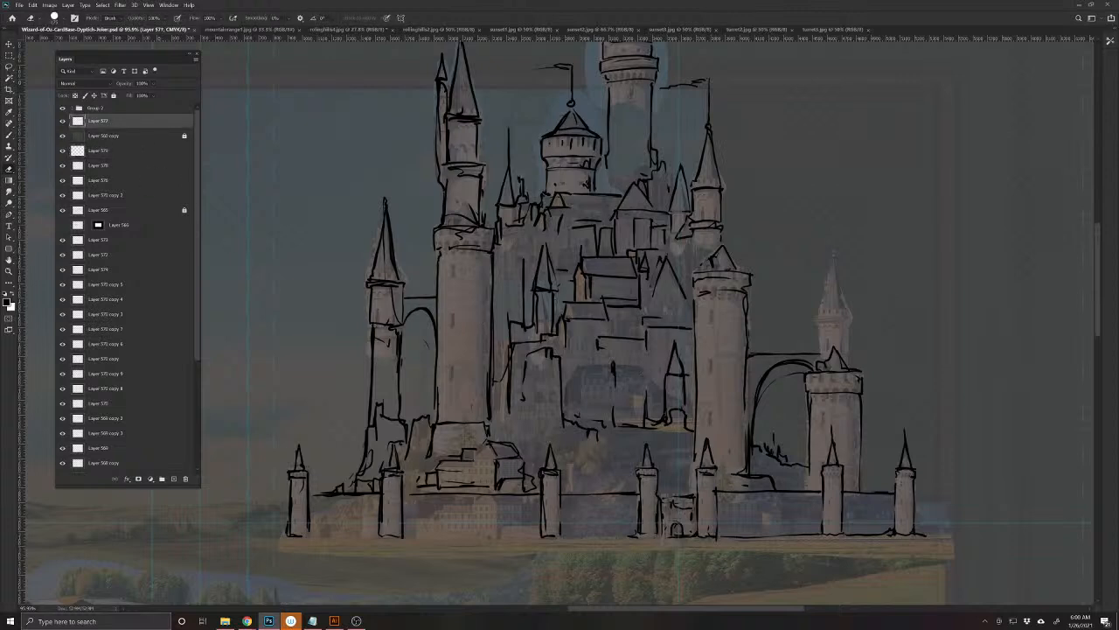
pyautogui.moveTo(676, 347)
pyautogui.mouseDown()
pyautogui.moveTo(666, 423)
pyautogui.moveTo(579, 426)
pyautogui.moveTo(614, 383)
pyautogui.moveTo(564, 383)
pyautogui.mouseUp()
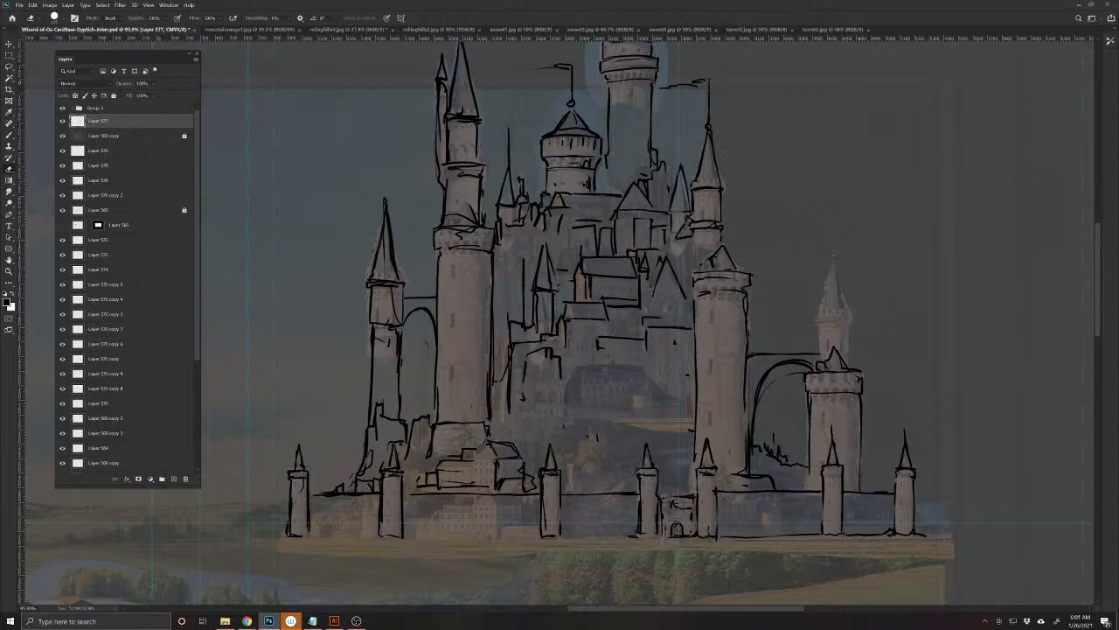
# - Trace the newly placed building, its side turret and the rocky slopes beneath it down to the outer wall on Layer 577
pyautogui.press('b')
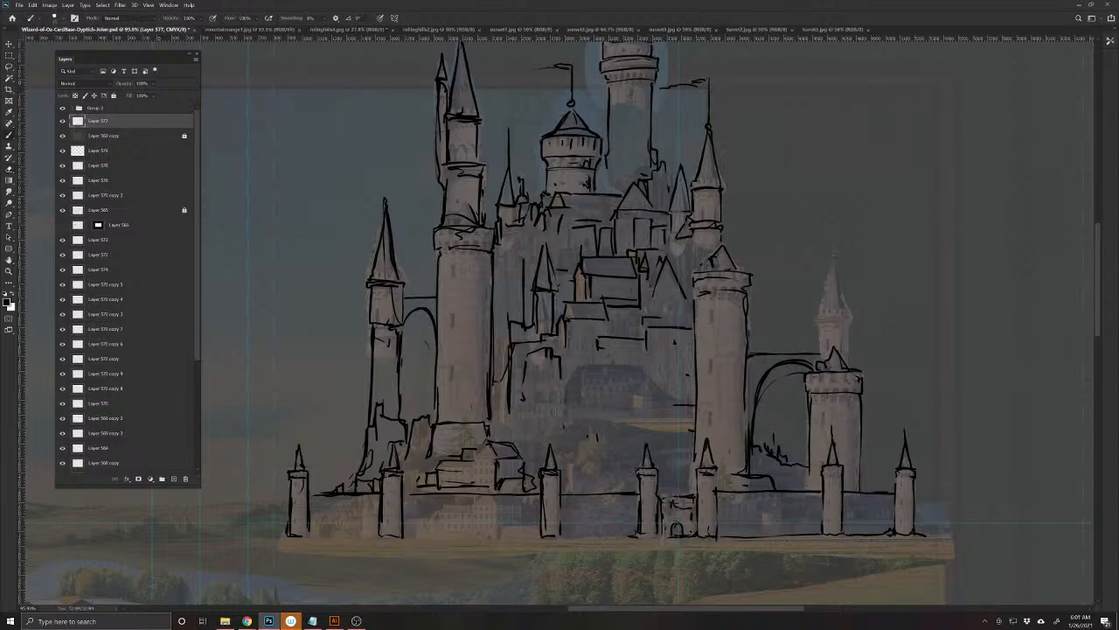
pyautogui.moveTo(654, 389)
pyautogui.mouseDown()
pyautogui.moveTo(653, 418)
pyautogui.moveTo(635, 411)
pyautogui.moveTo(665, 414)
pyautogui.moveTo(632, 409)
pyautogui.moveTo(604, 371)
pyautogui.moveTo(625, 385)
pyautogui.moveTo(582, 385)
pyautogui.moveTo(601, 390)
pyautogui.mouseUp()
pyautogui.moveTo(621, 388)
pyautogui.mouseDown()
pyautogui.moveTo(635, 411)
pyautogui.moveTo(589, 407)
pyautogui.mouseUp()
pyautogui.moveTo(585, 388); pyautogui.dragTo(591, 411)
pyautogui.moveTo(591, 412)
pyautogui.mouseDown()
pyautogui.moveTo(639, 422)
pyautogui.moveTo(564, 435)
pyautogui.moveTo(582, 414)
pyautogui.mouseUp()
pyautogui.moveTo(580, 416)
pyautogui.mouseDown()
pyautogui.moveTo(564, 434)
pyautogui.moveTo(555, 396)
pyautogui.moveTo(544, 432)
pyautogui.moveTo(509, 437)
pyautogui.moveTo(551, 432)
pyautogui.moveTo(537, 419)
pyautogui.mouseUp()
pyautogui.moveTo(526, 434)
pyautogui.mouseDown()
pyautogui.moveTo(565, 426)
pyautogui.moveTo(578, 462)
pyautogui.moveTo(570, 488)
pyautogui.moveTo(625, 468)
pyautogui.moveTo(684, 468)
pyautogui.moveTo(690, 451)
pyautogui.moveTo(662, 464)
pyautogui.mouseUp()
pyautogui.moveTo(658, 465)
pyautogui.mouseDown()
pyautogui.moveTo(686, 462)
pyautogui.moveTo(688, 479)
pyautogui.mouseUp()
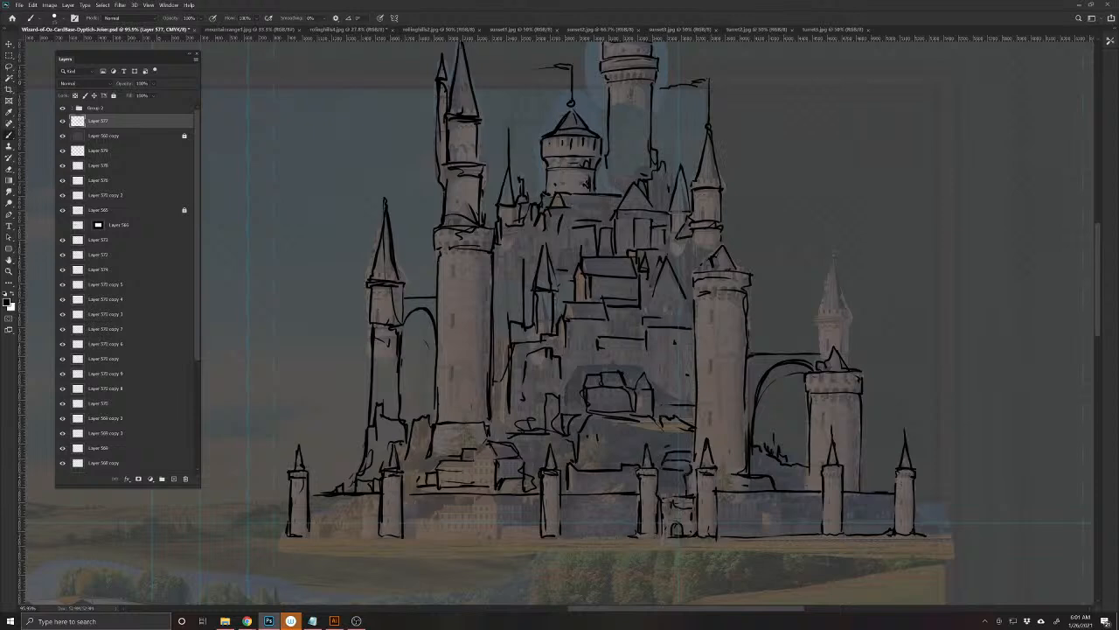
# - Add short wall lines between the large left tower and the lower small turret
pyautogui.moveTo(508, 295); pyautogui.dragTo(512, 323)
pyautogui.moveTo(508, 261); pyautogui.dragTo(509, 279)
pyautogui.moveTo(499, 260)
pyautogui.mouseDown()
pyautogui.moveTo(516, 259)
pyautogui.moveTo(509, 275)
pyautogui.mouseUp()
# - Trace the slim turret rising behind the far right tower, including its shaft, eaves, pointed spire and finial
pyautogui.moveTo(638, 429); pyautogui.dragTo(465, 552)
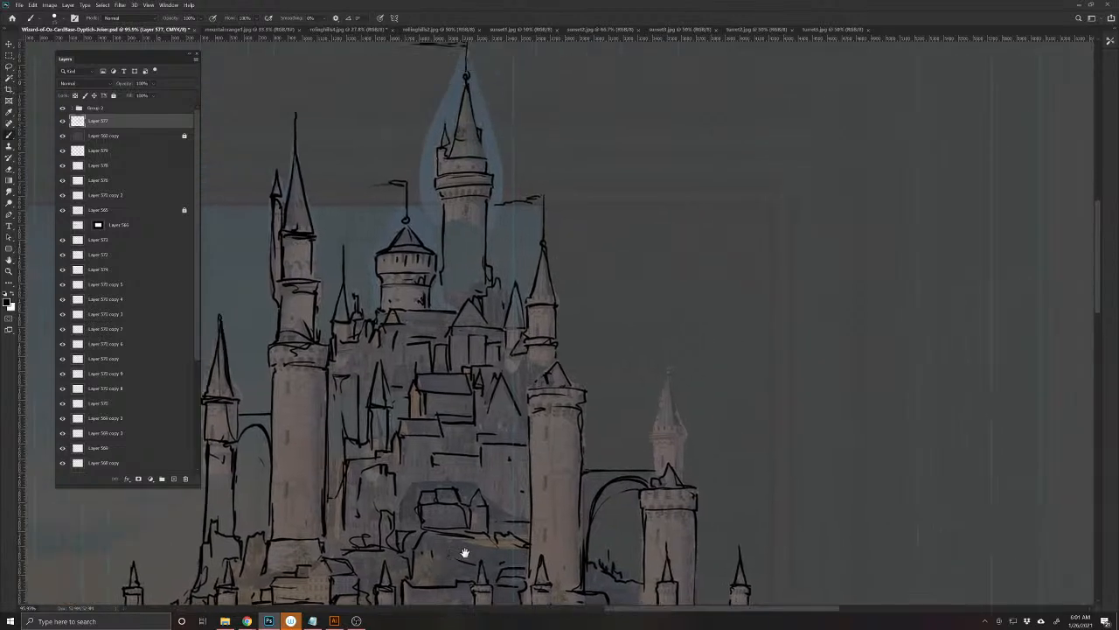
pyautogui.moveTo(646, 477)
pyautogui.mouseDown()
pyautogui.moveTo(646, 446)
pyautogui.moveTo(671, 436)
pyautogui.moveTo(671, 448)
pyautogui.moveTo(662, 439)
pyautogui.mouseUp()
pyautogui.moveTo(650, 444); pyautogui.dragTo(670, 431)
pyautogui.moveTo(648, 435)
pyautogui.mouseDown()
pyautogui.moveTo(670, 430)
pyautogui.moveTo(654, 404)
pyautogui.moveTo(658, 381)
pyautogui.mouseUp()
pyautogui.moveTo(659, 385)
pyautogui.mouseDown()
pyautogui.moveTo(669, 435)
pyautogui.moveTo(661, 399)
pyautogui.mouseUp()
pyautogui.moveTo(658, 385); pyautogui.dragTo(658, 339)
pyautogui.moveTo(654, 372); pyautogui.dragTo(659, 351)
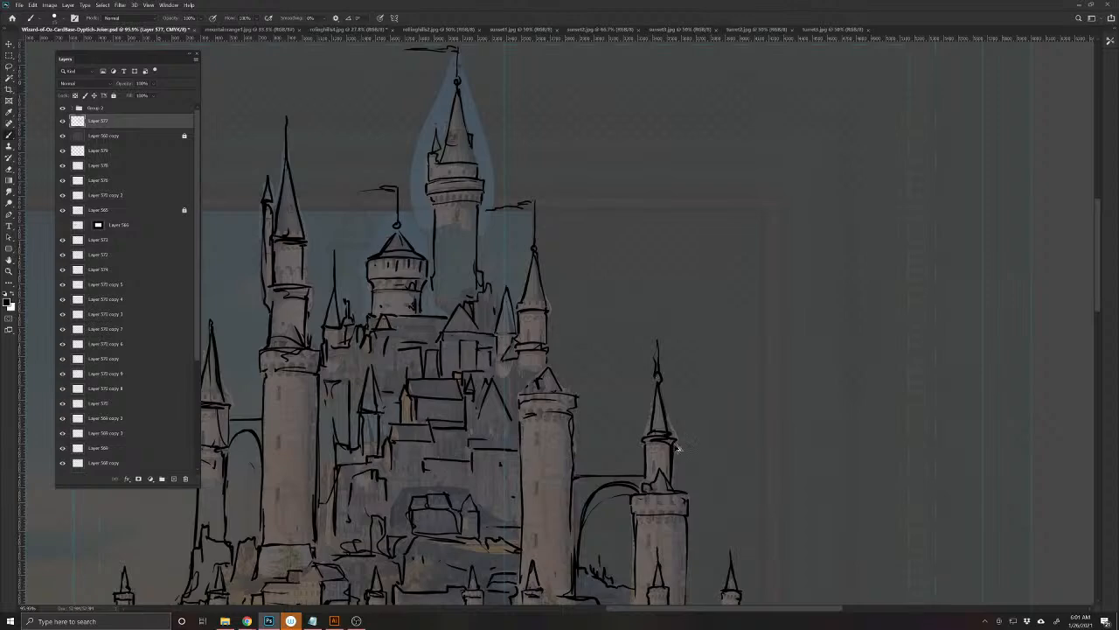
# - Unlock the landscape sketch layer (Layer 565) and set its opacity to 100%
pyautogui.moveTo(668, 427); pyautogui.dragTo(639, 418)
pyautogui.moveTo(603, 458); pyautogui.dragTo(710, 402)
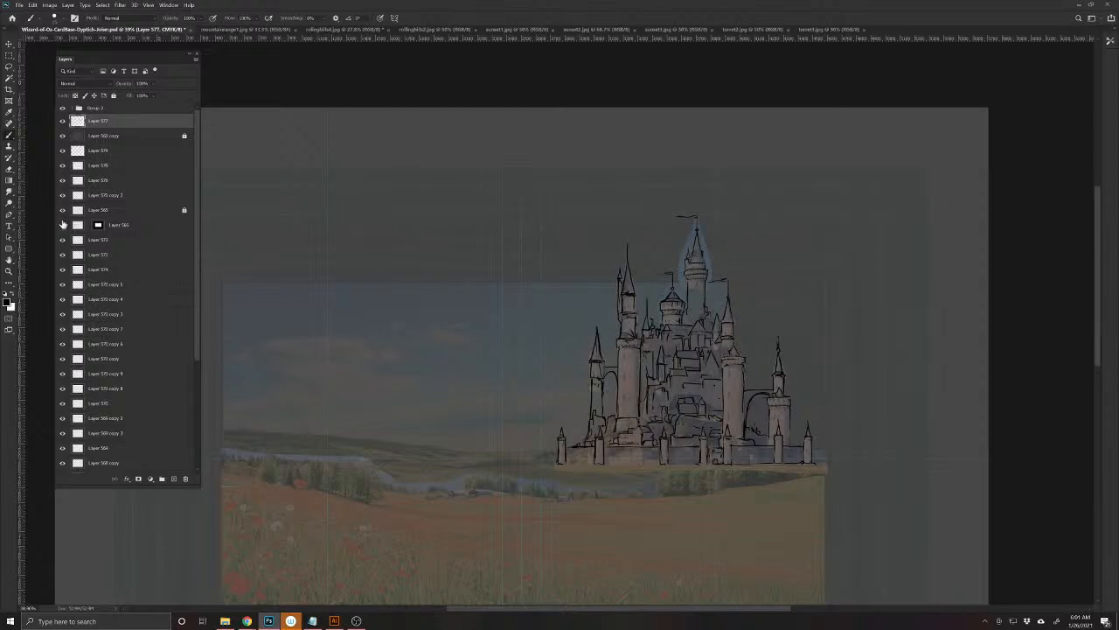
pyautogui.click(62, 224)
pyautogui.click(62, 225)
pyautogui.click(107, 212)
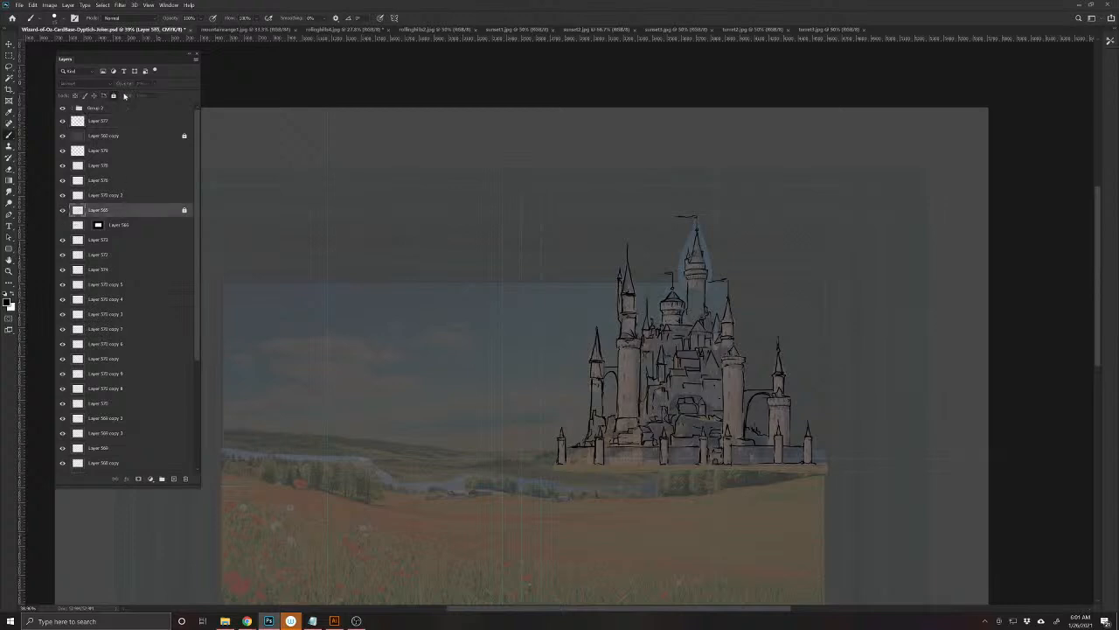
pyautogui.click(114, 95)
pyautogui.click(141, 83)
pyautogui.write('100')
pyautogui.press('Return')
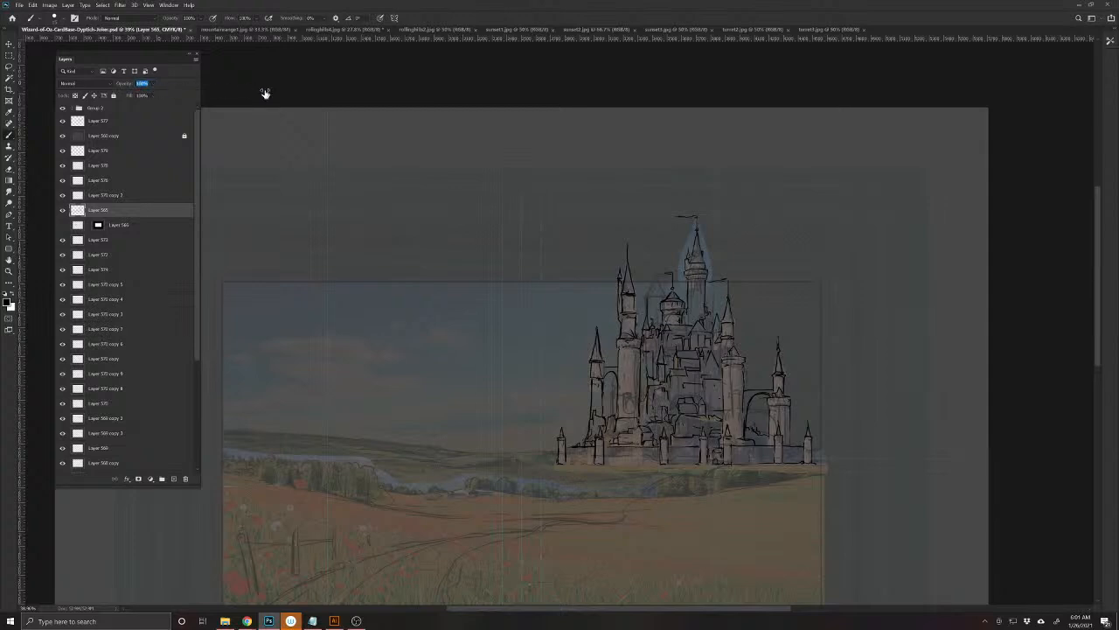
pyautogui.press('Return')
# - Erase the old rough castle lines on Layer 565 where they overlap the newly inked castle
pyautogui.press('e')
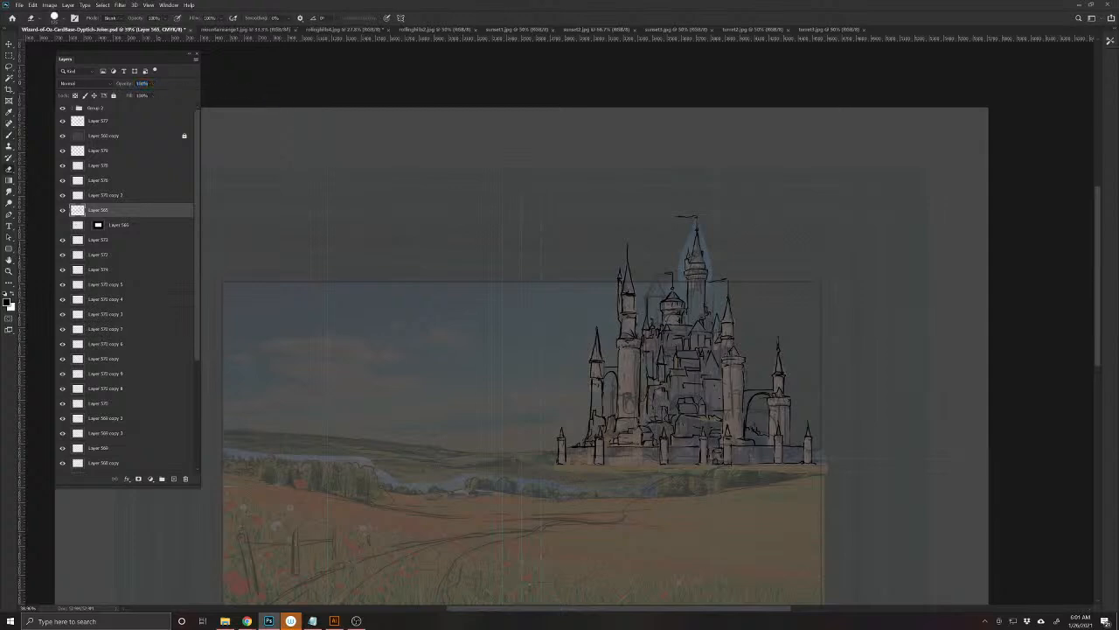
pyautogui.moveTo(710, 236)
pyautogui.mouseDown()
pyautogui.moveTo(661, 297)
pyautogui.moveTo(698, 292)
pyautogui.moveTo(665, 324)
pyautogui.moveTo(714, 334)
pyautogui.moveTo(662, 355)
pyautogui.moveTo(704, 384)
pyautogui.moveTo(618, 417)
pyautogui.mouseUp()
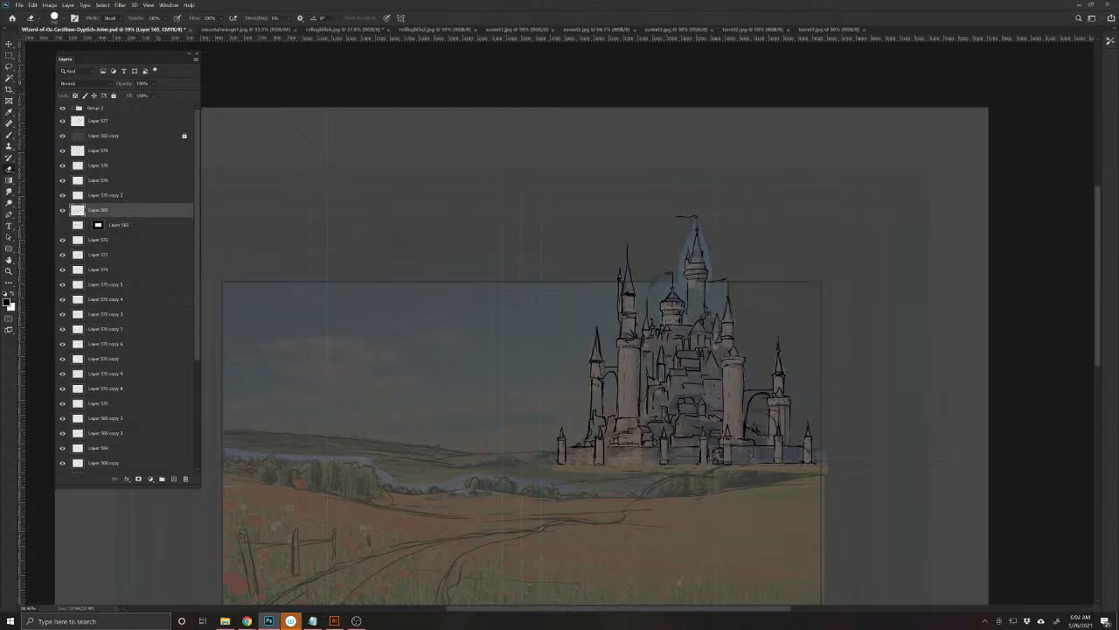
pyautogui.moveTo(678, 455); pyautogui.dragTo(719, 453)
pyautogui.moveTo(782, 411); pyautogui.dragTo(774, 424)
pyautogui.moveTo(735, 472); pyautogui.dragTo(784, 360)
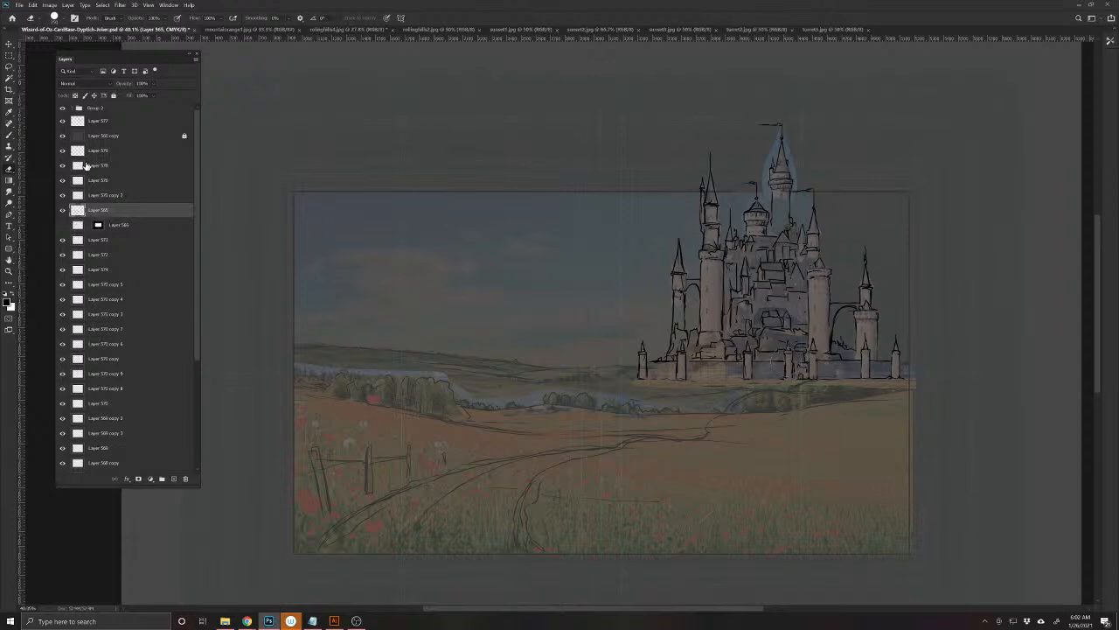
# - Move the castle line art (Layer 577) directly above Layer 565 and merge the two layers
pyautogui.moveTo(103, 126); pyautogui.dragTo(109, 208)
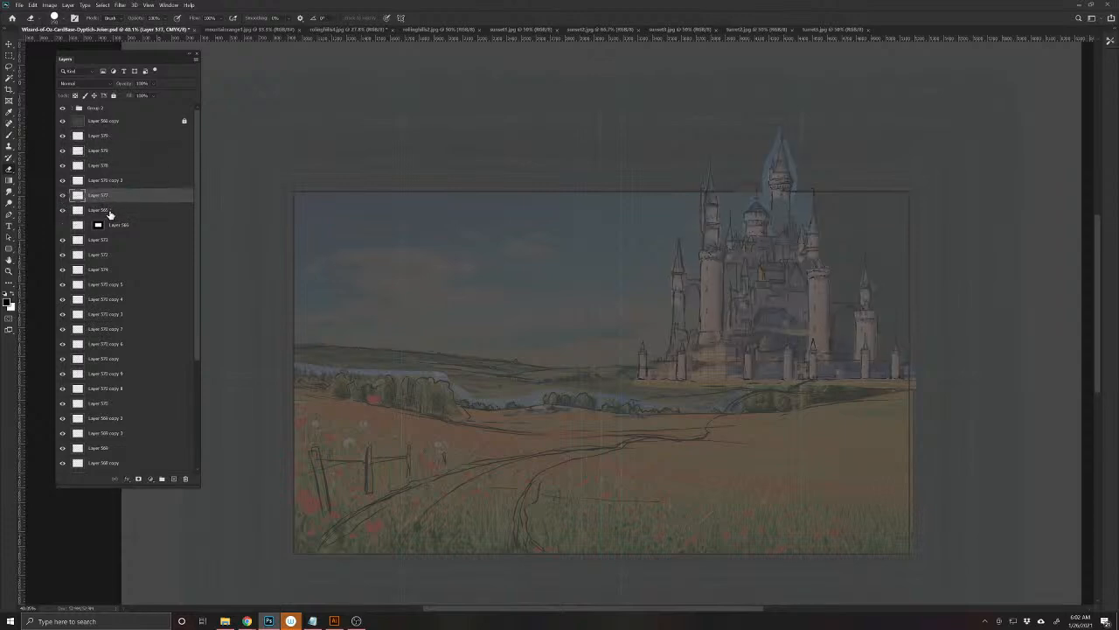
pyautogui.keyDown('shift'); pyautogui.click(110, 210); pyautogui.keyUp('shift')
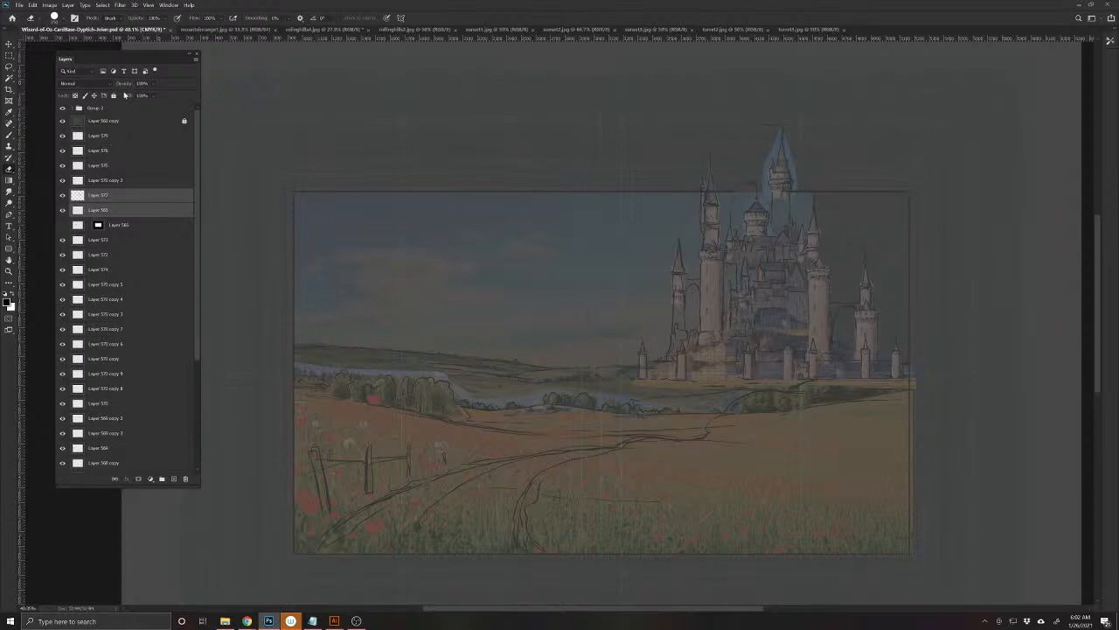
pyautogui.hotkey('ctrl', 'e')
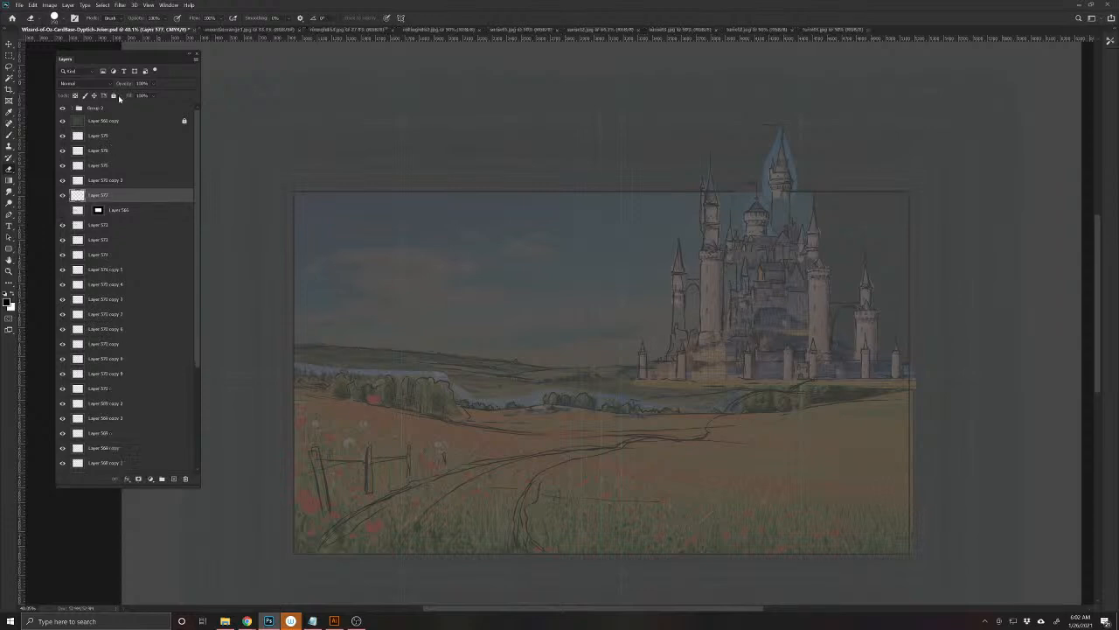
pyautogui.click(62, 196)
pyautogui.click(63, 199)
# - Lower the opacity of the merged sketch layer so its lines sit faintly over the castle and field collage
pyautogui.moveTo(712, 297); pyautogui.dragTo(675, 301)
pyautogui.scroll(3, 675, 301)
pyautogui.scroll(2, 687, 289)
pyautogui.scroll(-2, 707, 300)
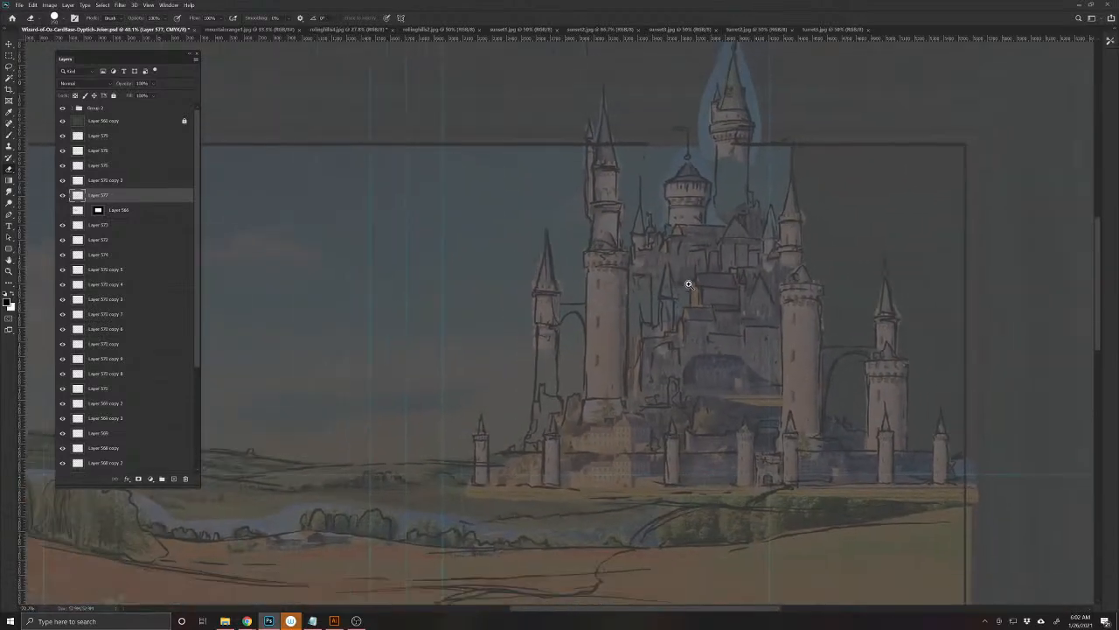
pyautogui.moveTo(124, 85); pyautogui.dragTo(105, 85)
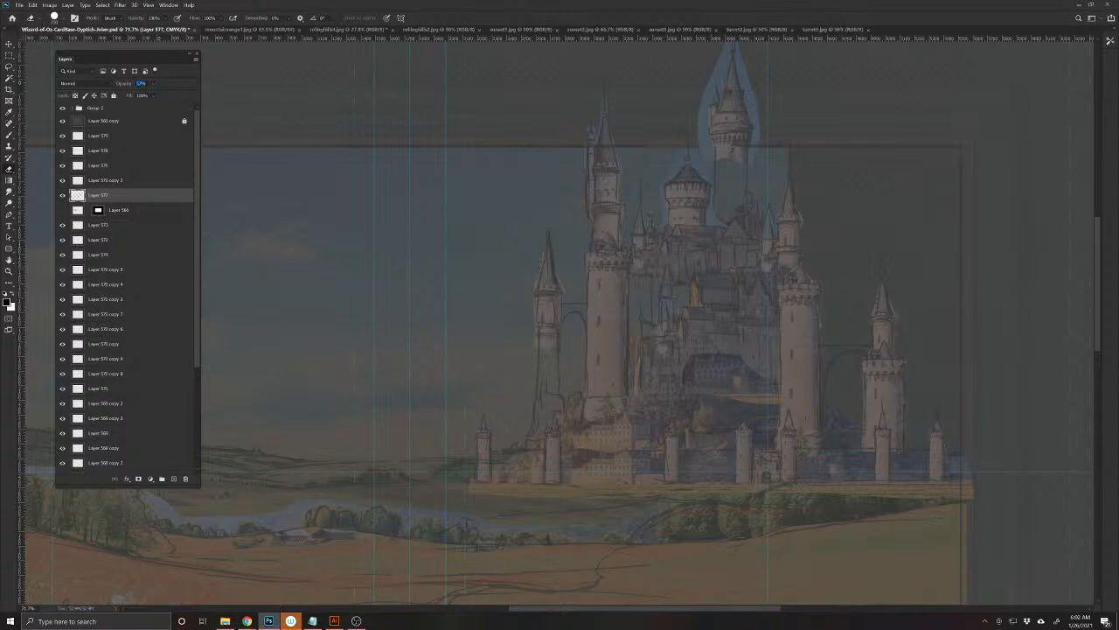
pyautogui.scroll(-3, 694, 290)
pyautogui.scroll(-2, 694, 290)
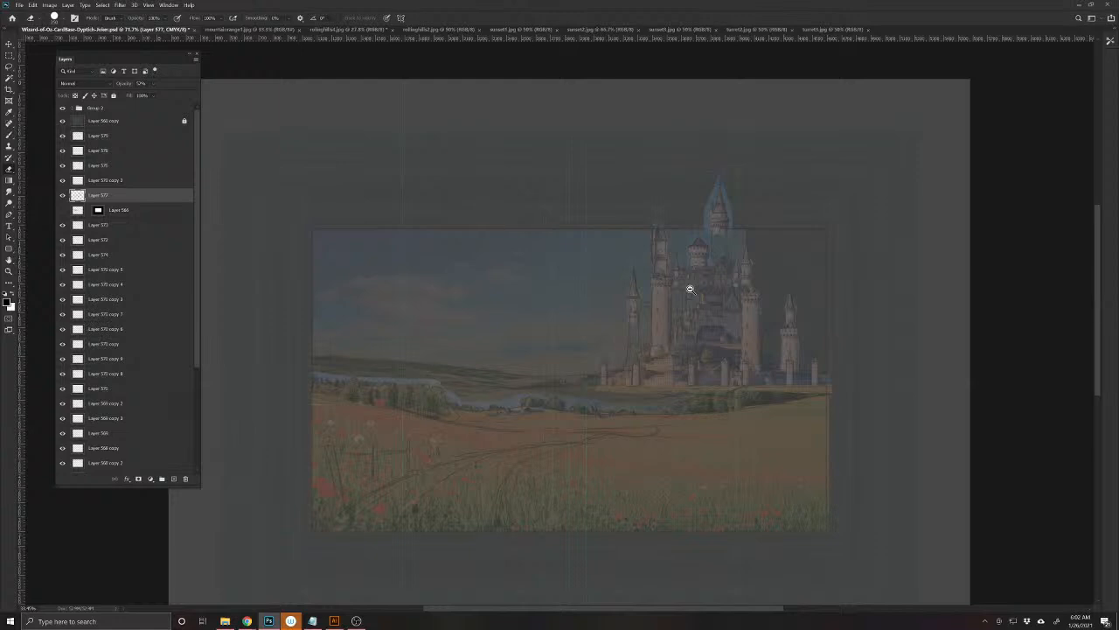
pyautogui.scroll(2, 690, 288)
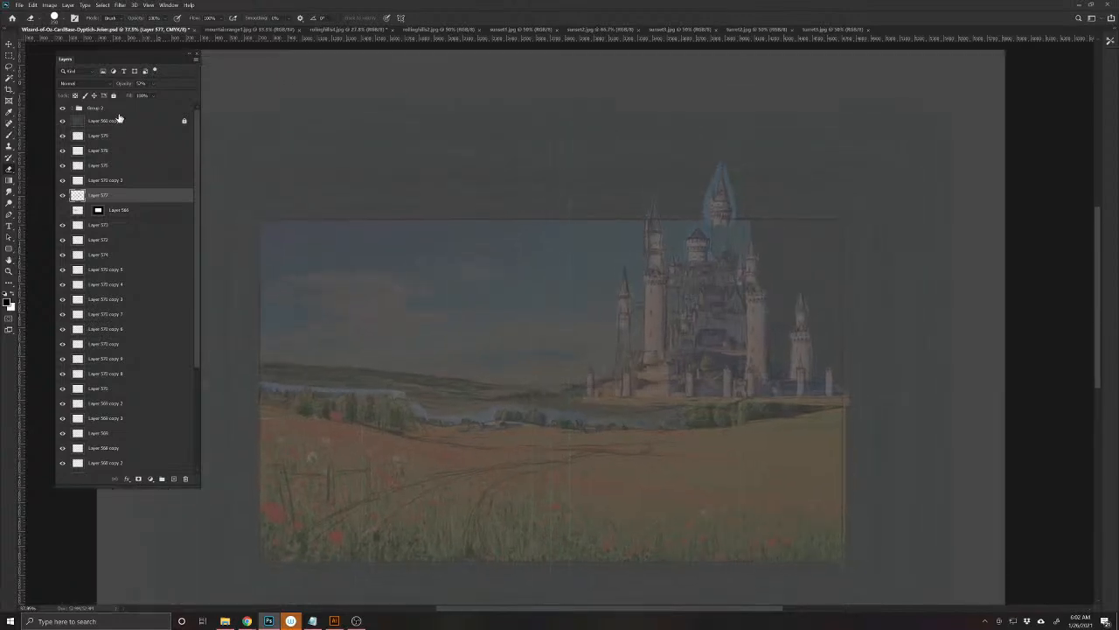
pyautogui.moveTo(121, 83); pyautogui.dragTo(111, 85)
pyautogui.moveTo(690, 353); pyautogui.dragTo(638, 364)
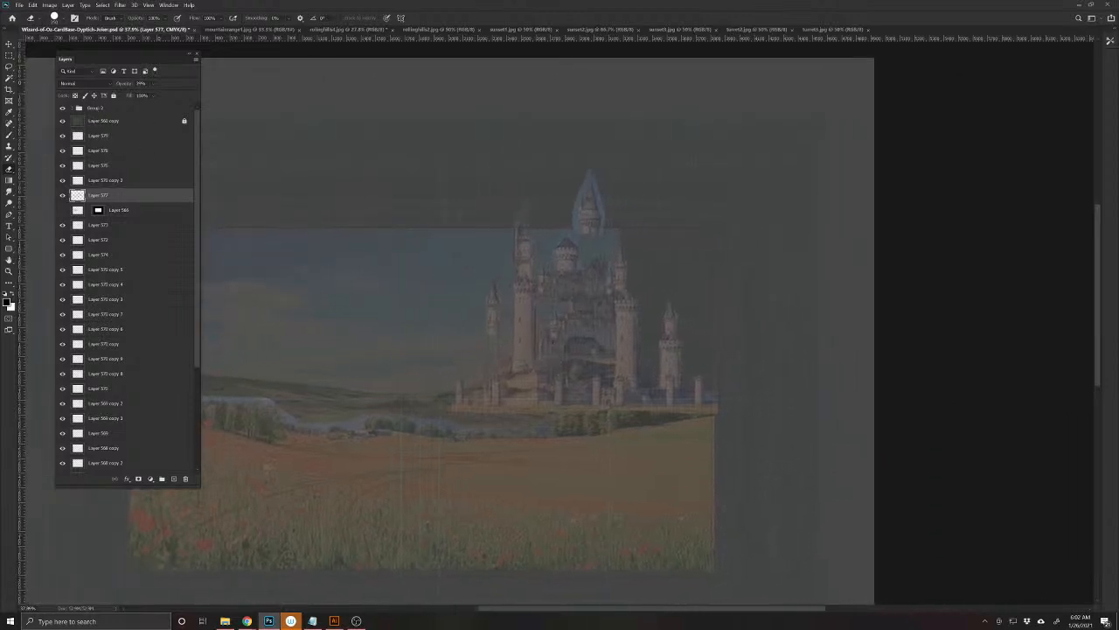
pyautogui.click(140, 83)
pyautogui.moveTo(714, 411); pyautogui.dragTo(770, 388)
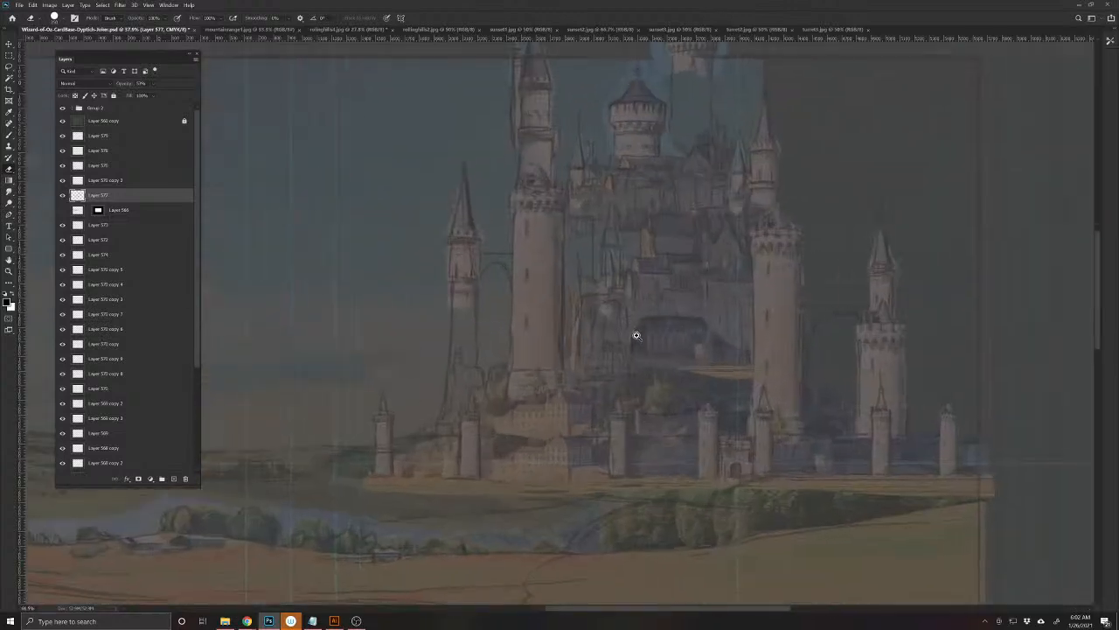
pyautogui.keyDown('ctrl'); pyautogui.click(635, 335); pyautogui.keyUp('ctrl')
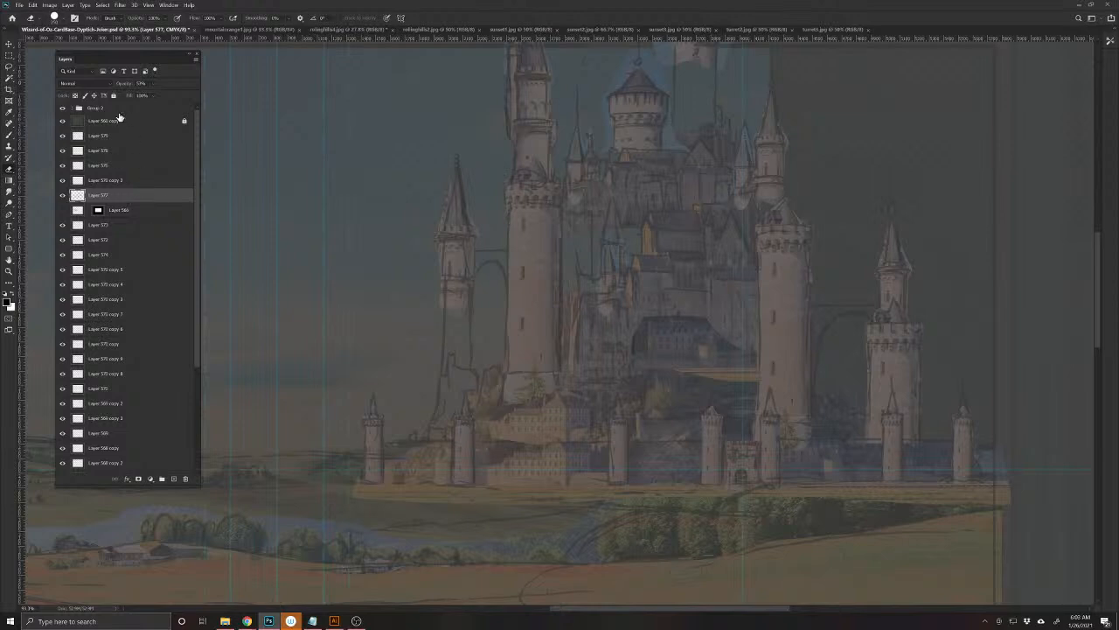
# - Add an empty layer above Layer 568 copy and activate the Brush tool
pyautogui.click(118, 122)
pyautogui.click(171, 479)
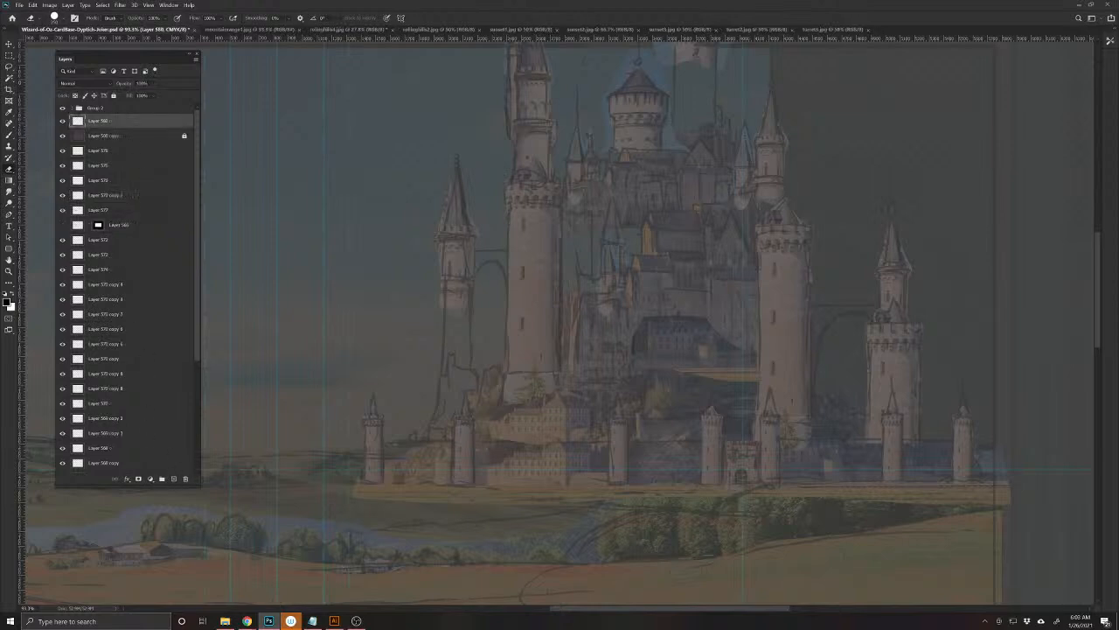
pyautogui.click(12, 135)
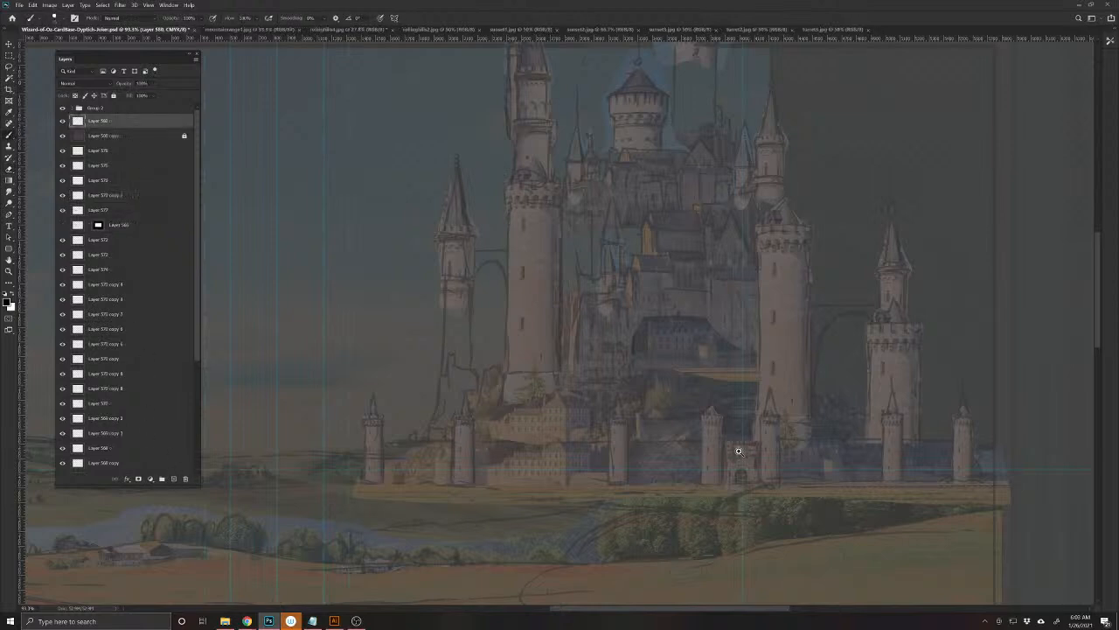
# - Review the whole composition and add another empty layer at the top of the stack
pyautogui.scroll(-5, 735, 446)
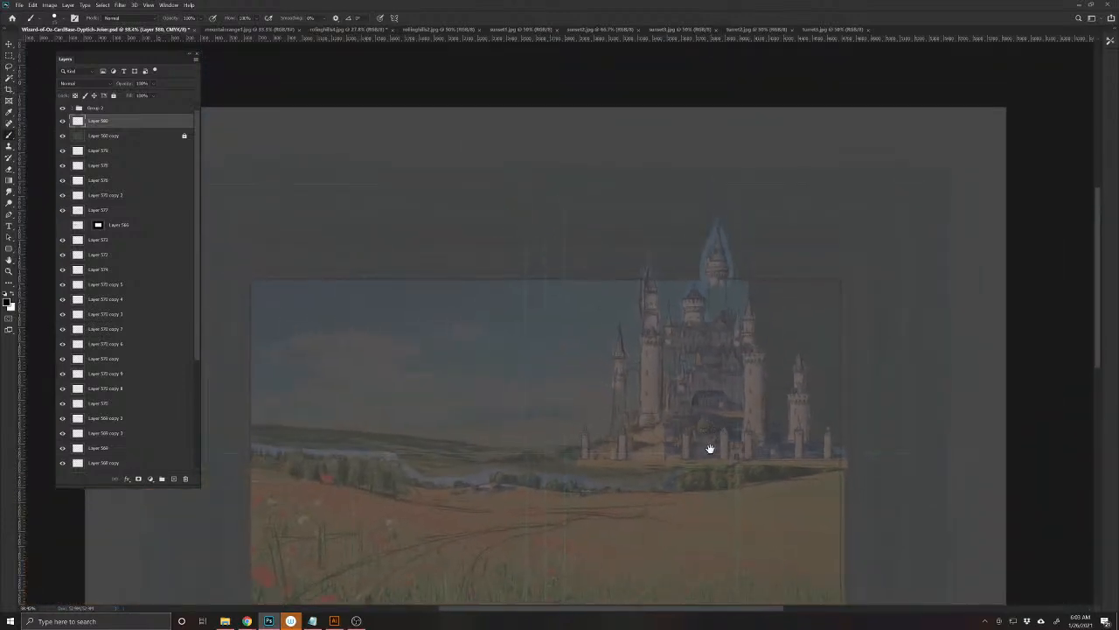
pyautogui.scroll(2, 742, 387)
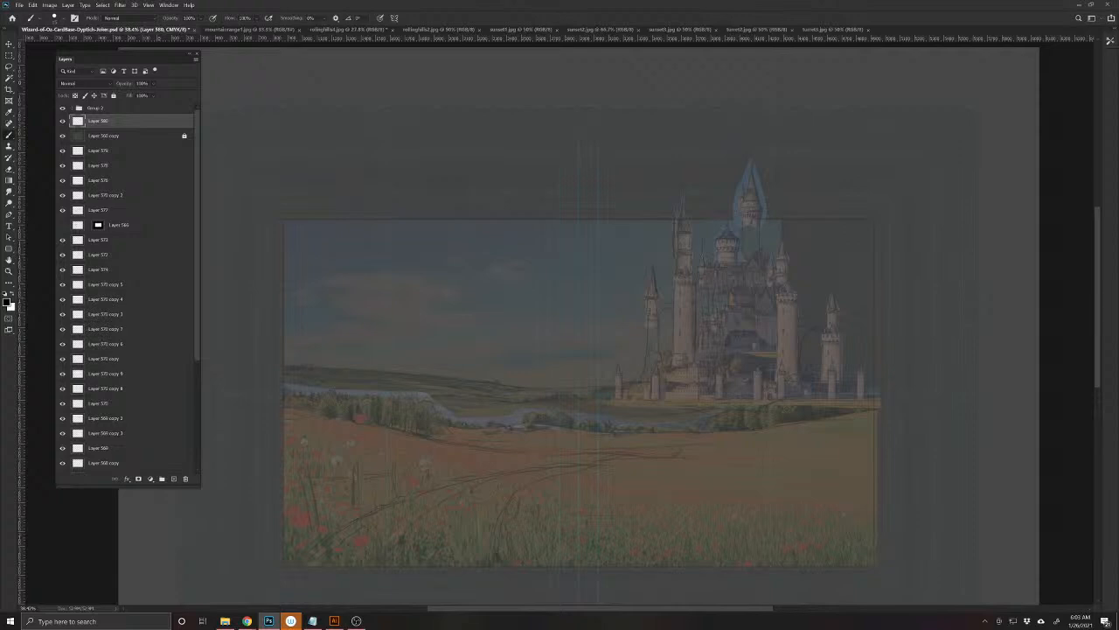
pyautogui.scroll(-2, 733, 361)
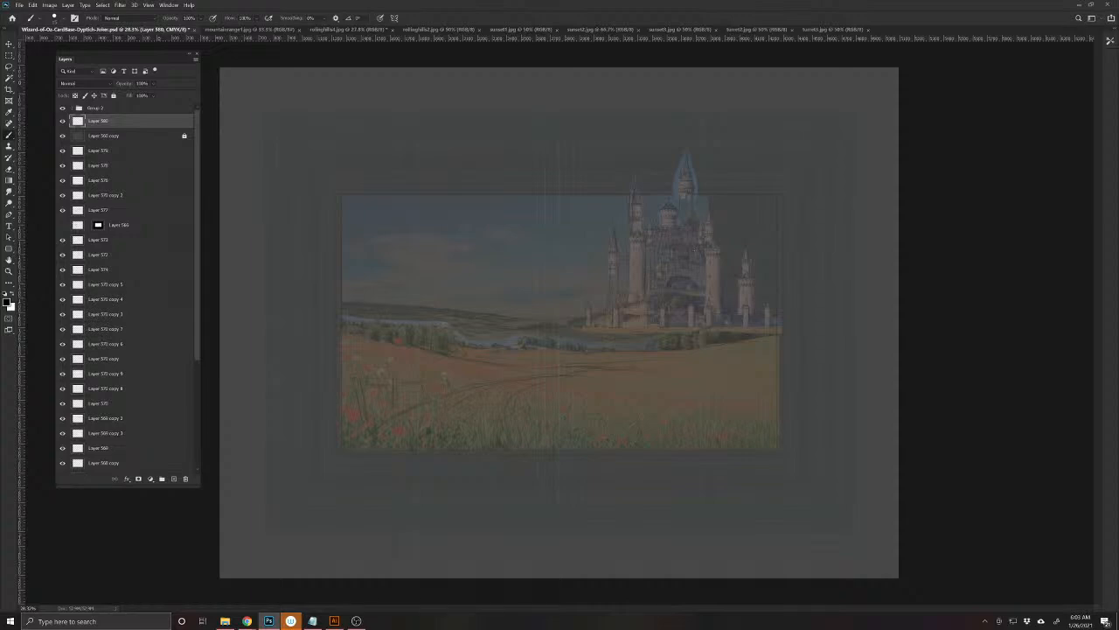
pyautogui.scroll(5, 698, 322)
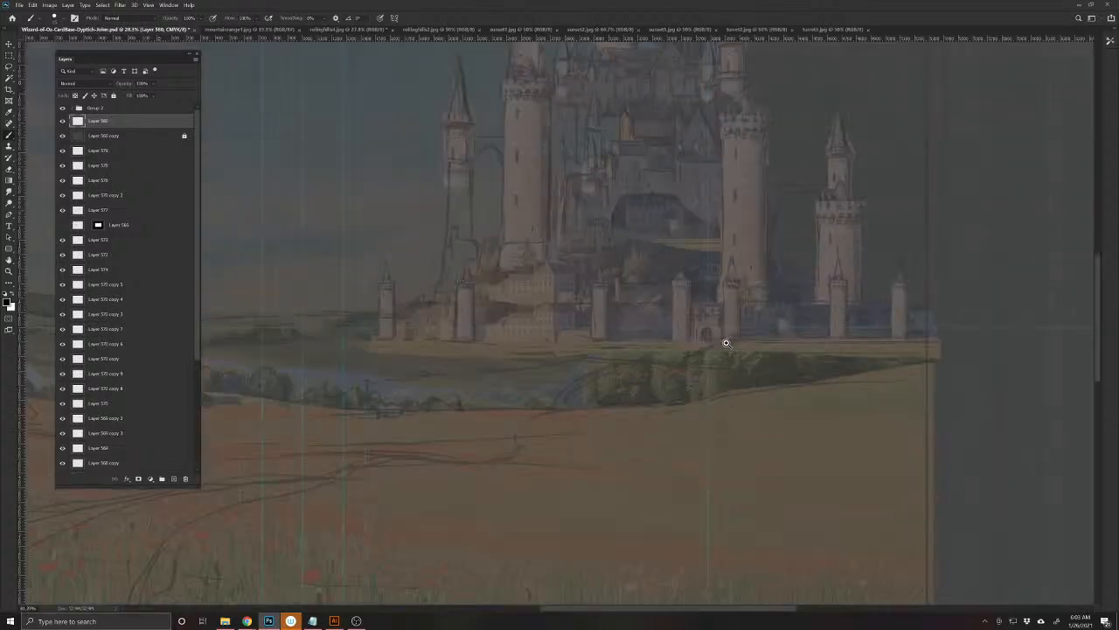
pyautogui.scroll(-3, 714, 312)
pyautogui.scroll(-2, 714, 312)
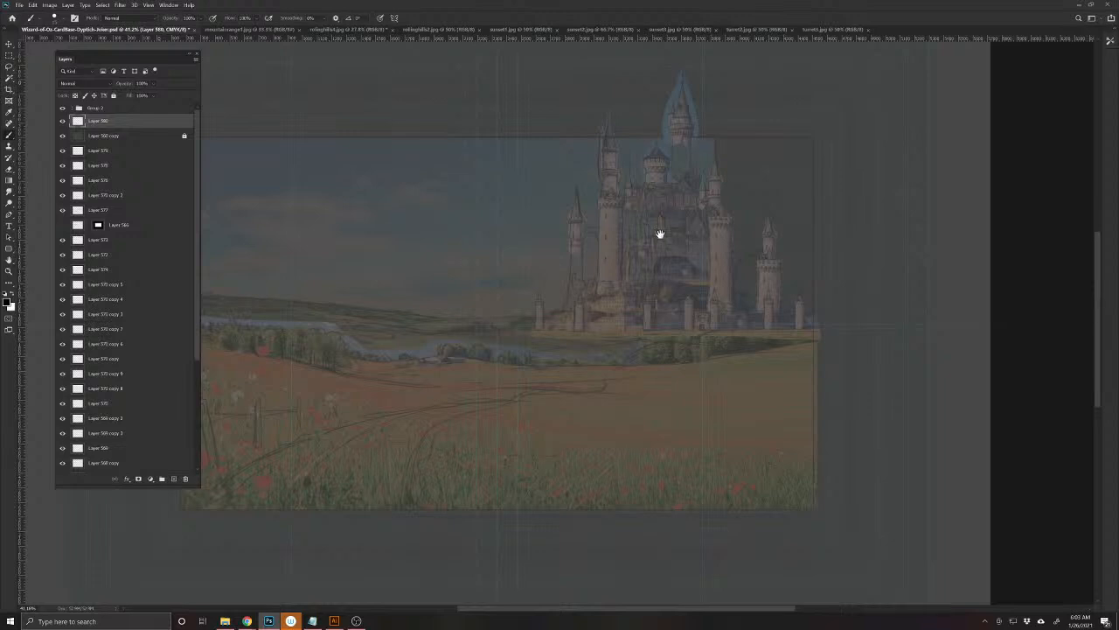
pyautogui.moveTo(657, 233); pyautogui.dragTo(652, 287)
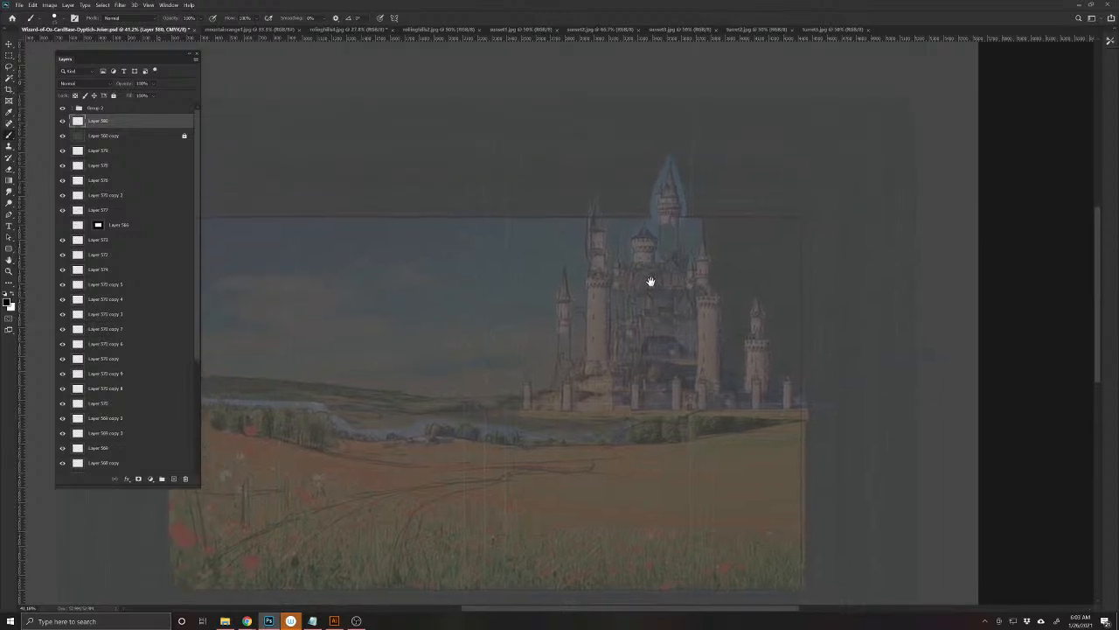
pyautogui.click(173, 479)
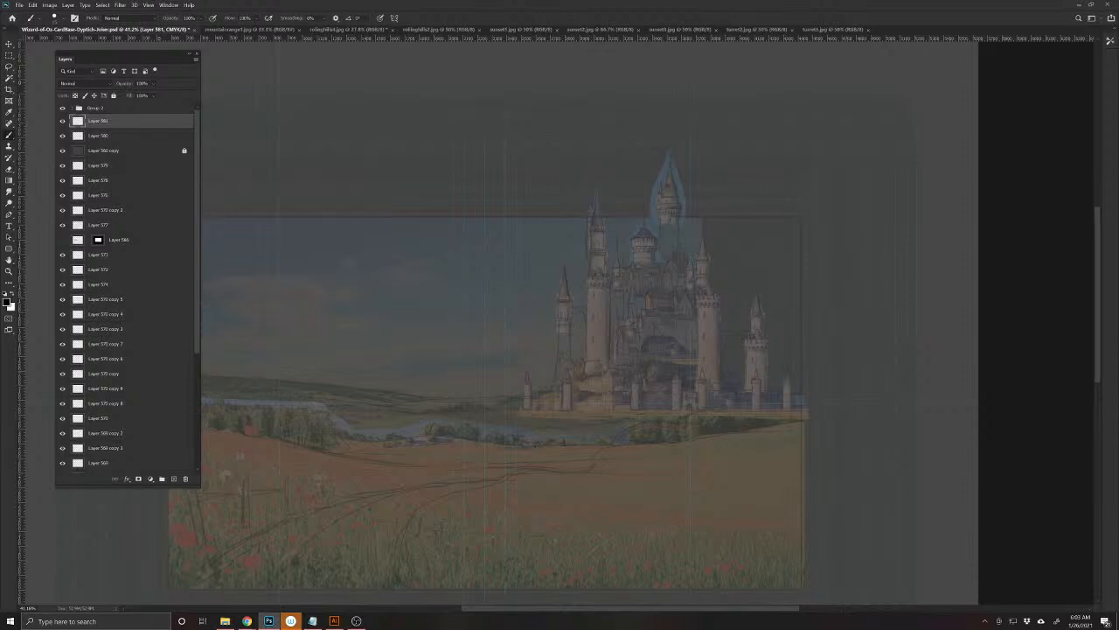
# - Try brushing loops and curves around the castle's central keep, and undo all these strokes
pyautogui.moveTo(665, 379)
pyautogui.mouseDown()
pyautogui.moveTo(703, 364)
pyautogui.moveTo(711, 270)
pyautogui.moveTo(596, 277)
pyautogui.moveTo(588, 347)
pyautogui.moveTo(662, 388)
pyautogui.moveTo(727, 305)
pyautogui.mouseUp()
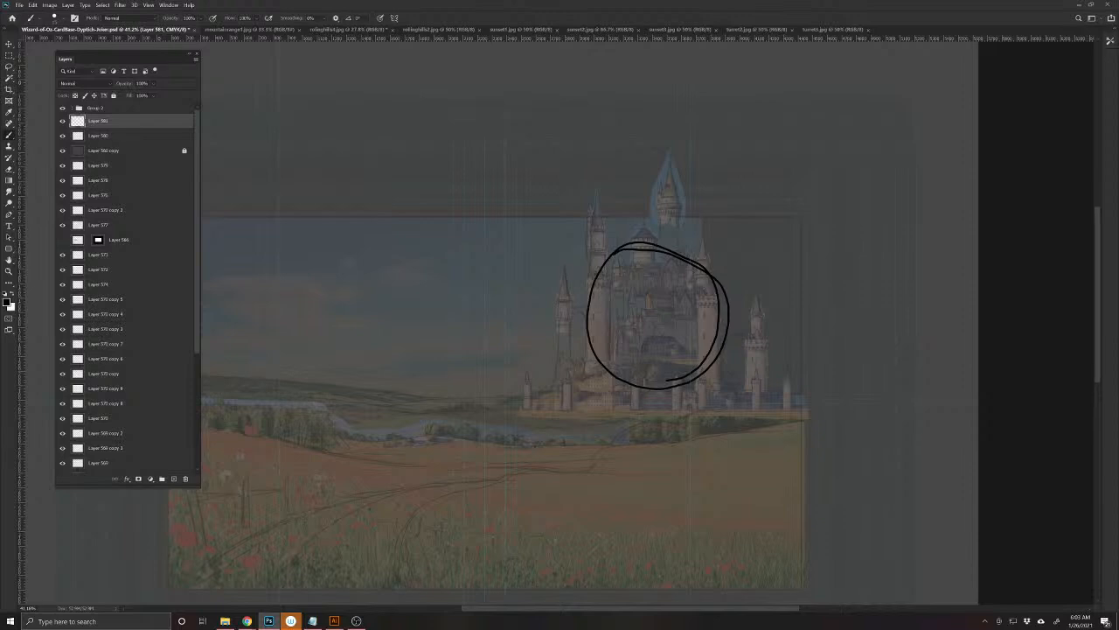
pyautogui.hotkey('ctrl', 'z')
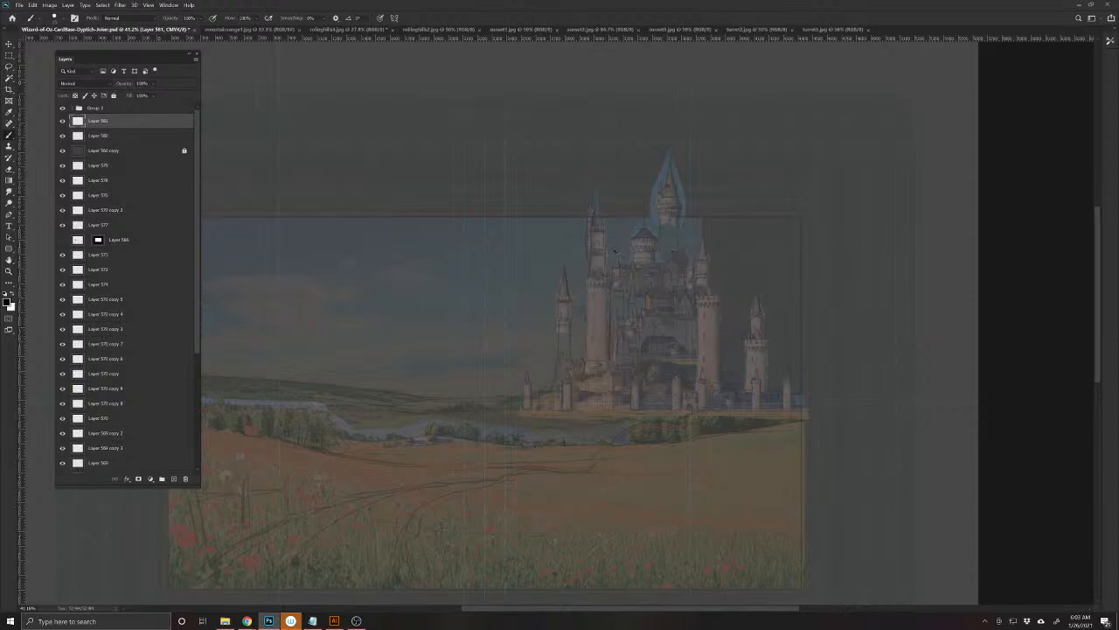
pyautogui.moveTo(483, 396)
pyautogui.mouseDown()
pyautogui.moveTo(581, 255)
pyautogui.moveTo(630, 224)
pyautogui.moveTo(691, 206)
pyautogui.moveTo(737, 248)
pyautogui.moveTo(741, 306)
pyautogui.moveTo(720, 361)
pyautogui.moveTo(598, 530)
pyautogui.mouseUp()
pyautogui.moveTo(671, 362)
pyautogui.mouseDown()
pyautogui.moveTo(592, 313)
pyautogui.moveTo(691, 353)
pyautogui.moveTo(629, 248)
pyautogui.moveTo(600, 301)
pyautogui.mouseUp()
pyautogui.moveTo(638, 253); pyautogui.dragTo(717, 285)
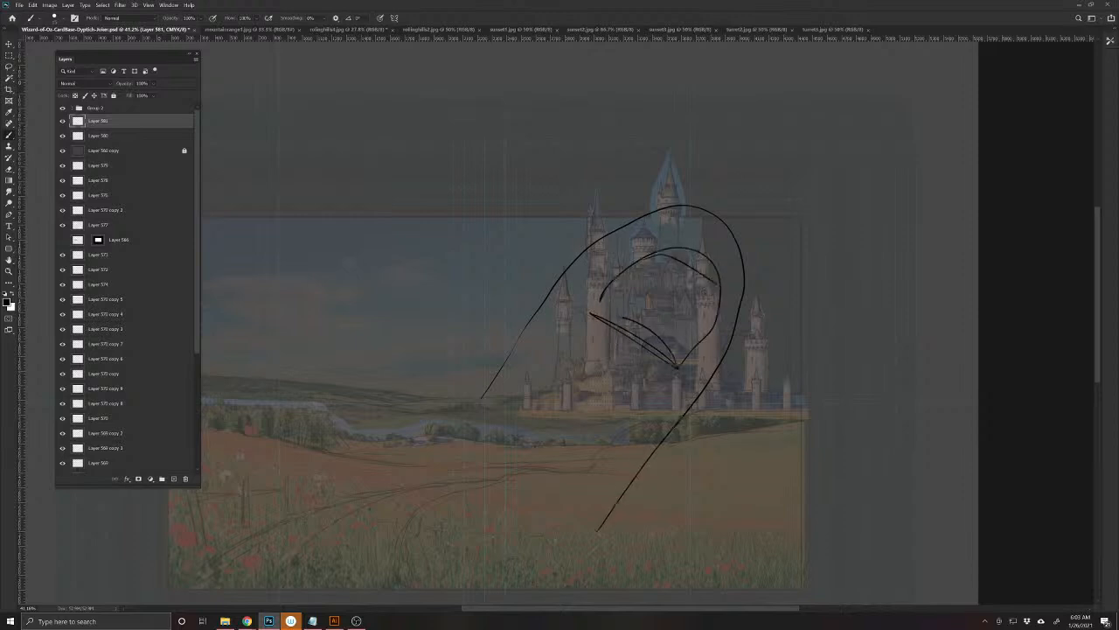
pyautogui.moveTo(677, 363); pyautogui.dragTo(591, 316)
pyautogui.hotkey('ctrl', 'z')
pyautogui.hotkey('ctrl', 'z')
pyautogui.hotkey('ctrl', 'z')
pyautogui.hotkey('ctrl', 'z')
pyautogui.hotkey('ctrl', 'z')
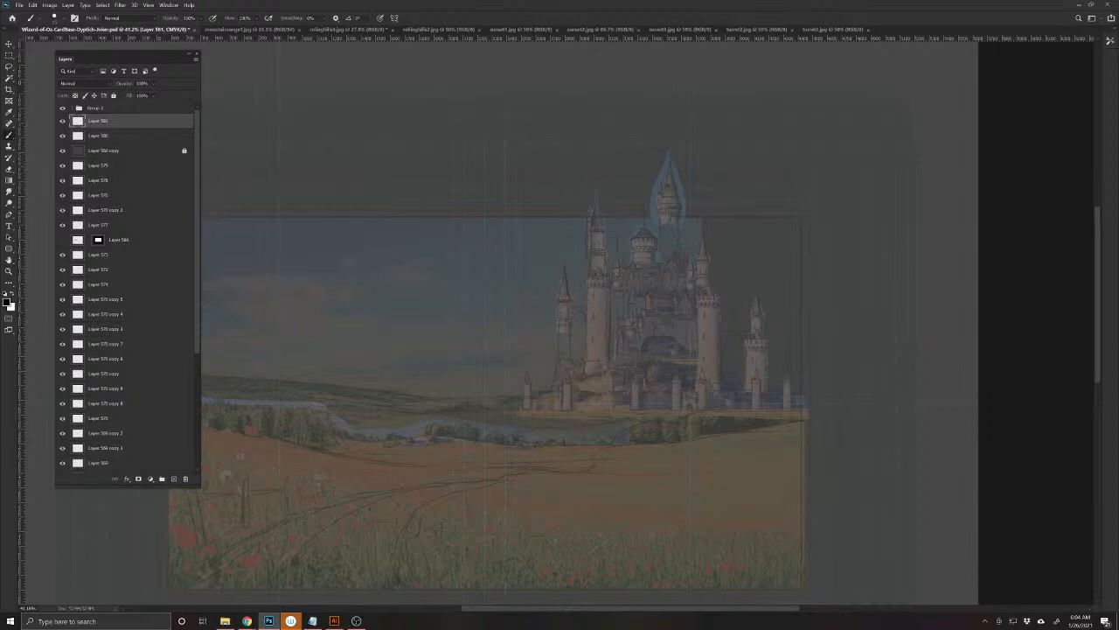
# - Compare the castle with individual layers switched off, and hide Layer 579
pyautogui.scroll(5, 657, 237)
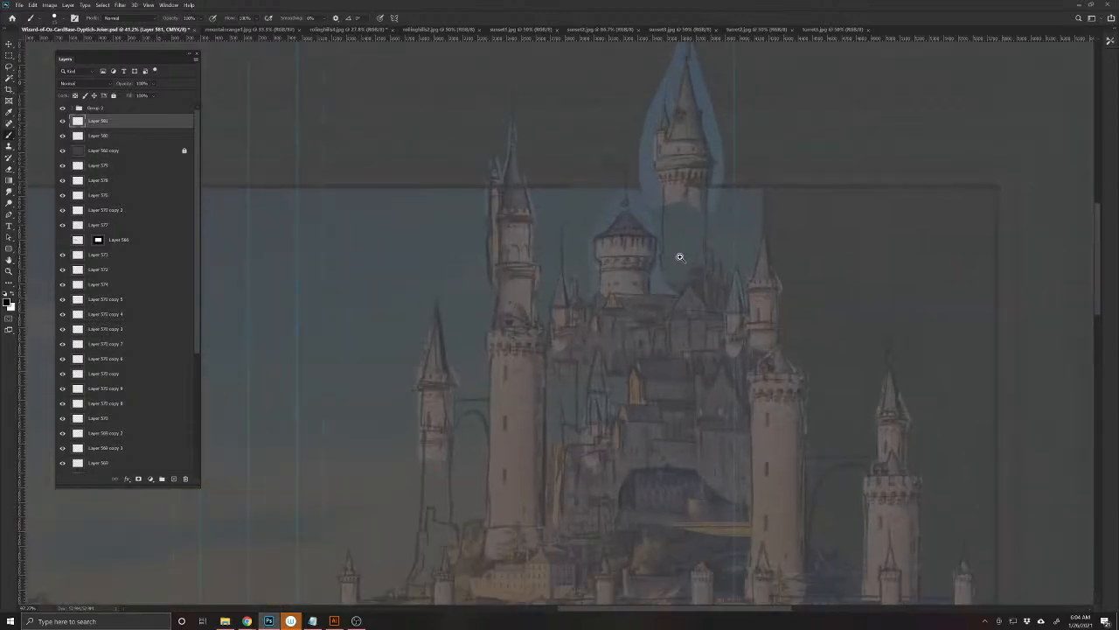
pyautogui.moveTo(631, 253); pyautogui.dragTo(550, 310)
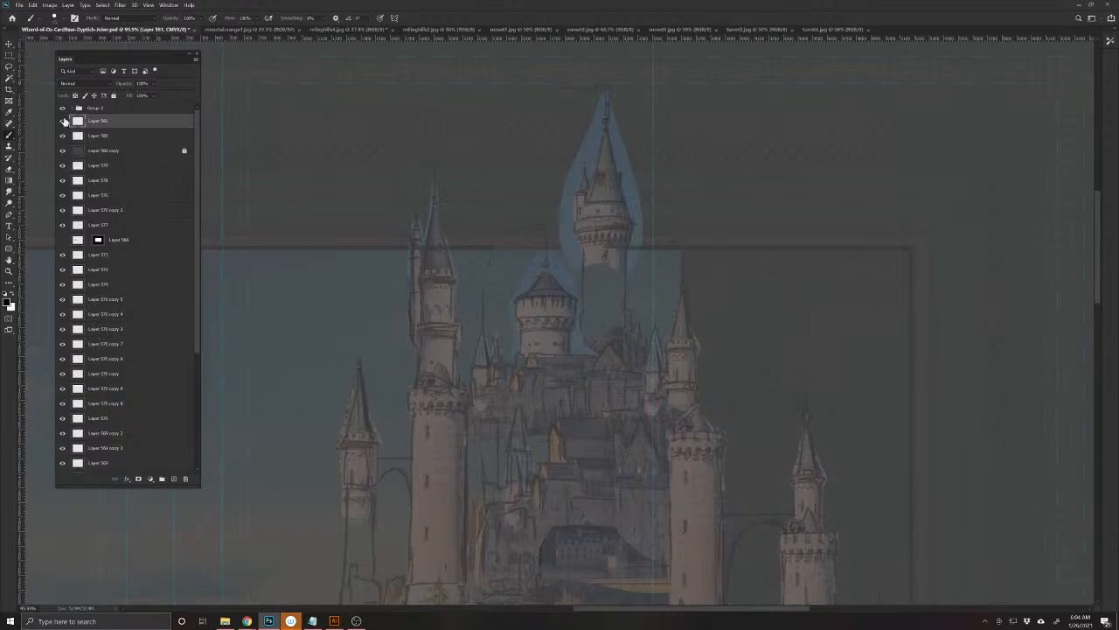
pyautogui.click(63, 122)
pyautogui.click(63, 121)
pyautogui.click(63, 166)
pyautogui.click(63, 166)
pyautogui.click(63, 165)
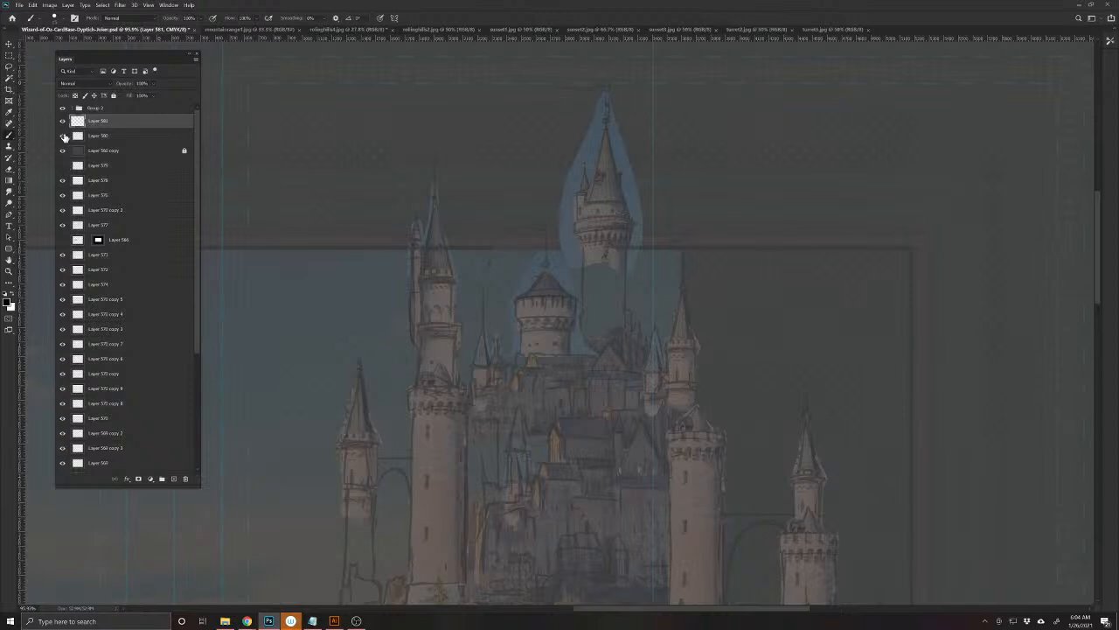
# - Identify the merged sketch by toggling Layer 577, and set that layer's opacity to 30%
pyautogui.click(63, 228)
pyautogui.click(63, 228)
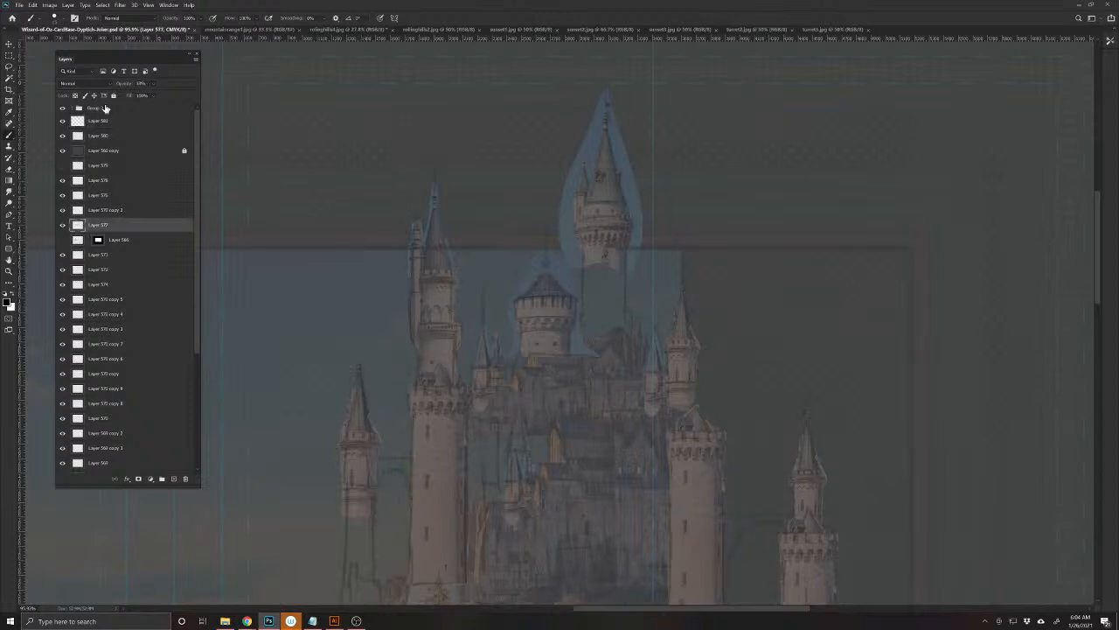
pyautogui.click(82, 229)
pyautogui.click(119, 84)
pyautogui.write('30')
pyautogui.press('Return')
# - Create a new empty layer directly below Group 2 for work on the castle's tallest tower
pyautogui.click(172, 480)
pyautogui.moveTo(123, 224); pyautogui.dragTo(98, 117)
pyautogui.scroll(5, 610, 191)
pyautogui.moveTo(657, 287); pyautogui.dragTo(627, 391)
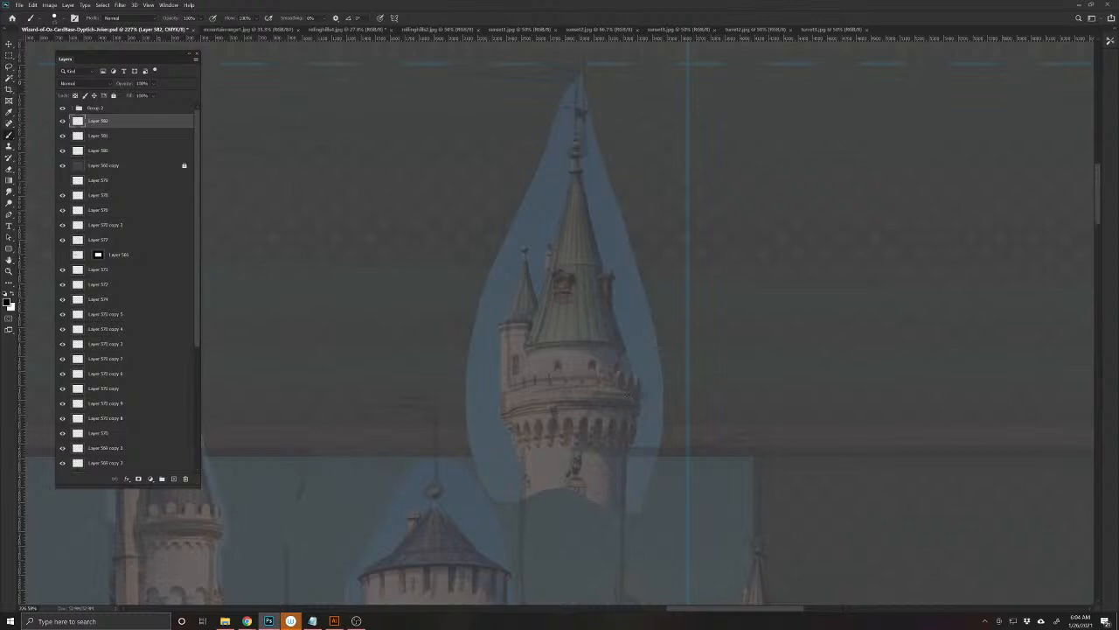
pyautogui.moveTo(541, 325); pyautogui.dragTo(520, 439)
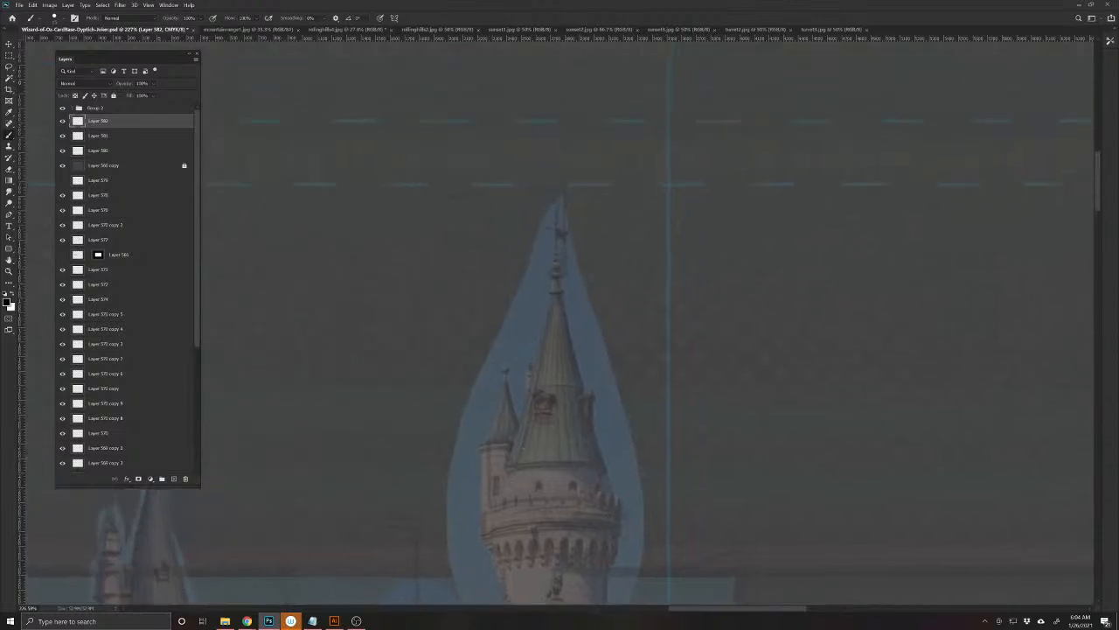
# - Outline the tallest tower's ball finial, conical roof, dormers and small rear turret in black on the new layer
pyautogui.moveTo(555, 260)
pyautogui.mouseDown()
pyautogui.moveTo(564, 277)
pyautogui.moveTo(550, 277)
pyautogui.moveTo(565, 294)
pyautogui.moveTo(549, 298)
pyautogui.moveTo(565, 295)
pyautogui.moveTo(582, 383)
pyautogui.mouseUp()
pyautogui.moveTo(551, 298); pyautogui.dragTo(533, 383)
pyautogui.moveTo(491, 422); pyautogui.dragTo(436, 382)
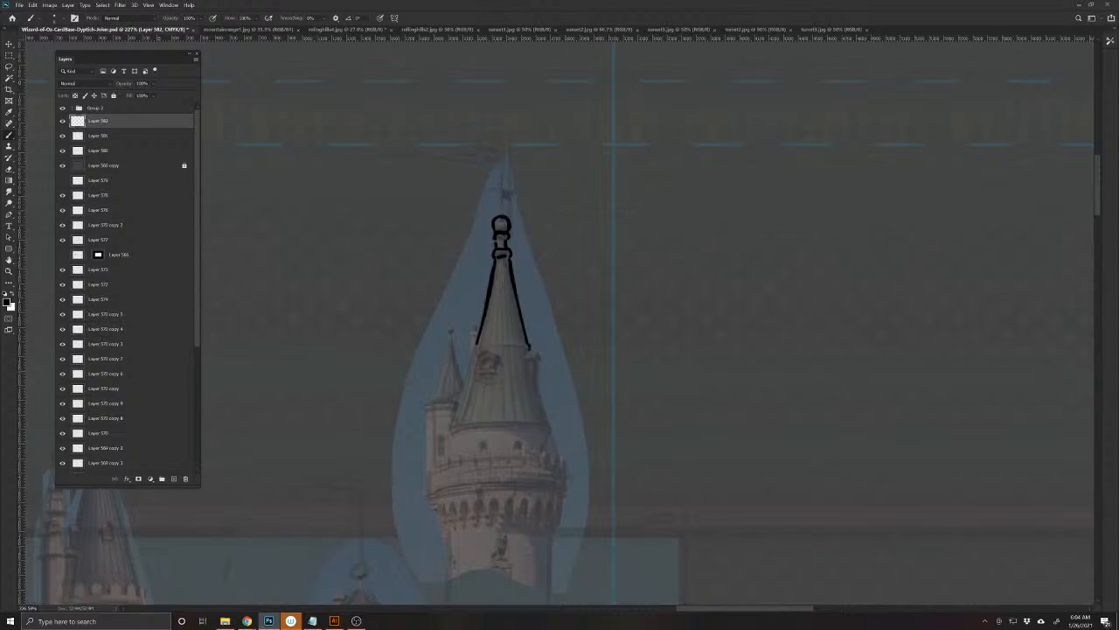
pyautogui.moveTo(525, 344)
pyautogui.mouseDown()
pyautogui.moveTo(479, 342)
pyautogui.moveTo(470, 325)
pyautogui.moveTo(483, 322)
pyautogui.moveTo(468, 325)
pyautogui.mouseUp()
pyautogui.moveTo(473, 362)
pyautogui.mouseDown()
pyautogui.moveTo(487, 349)
pyautogui.moveTo(494, 361)
pyautogui.moveTo(493, 388)
pyautogui.moveTo(480, 391)
pyautogui.moveTo(477, 364)
pyautogui.moveTo(537, 352)
pyautogui.moveTo(534, 395)
pyautogui.moveTo(536, 355)
pyautogui.moveTo(555, 425)
pyautogui.moveTo(458, 426)
pyautogui.mouseUp()
pyautogui.moveTo(473, 352); pyautogui.dragTo(451, 428)
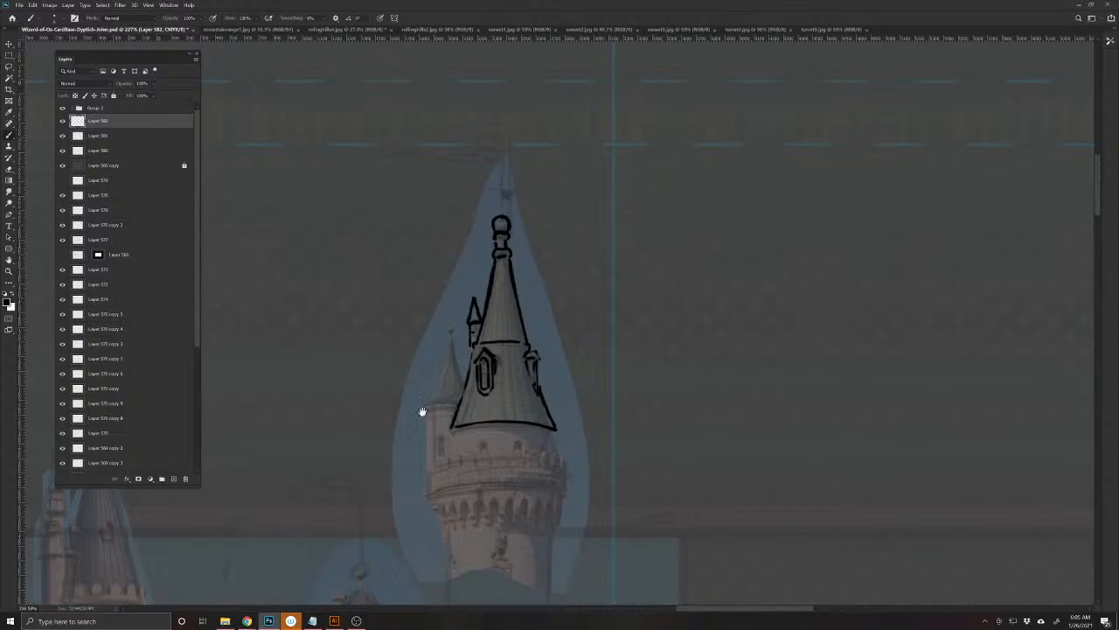
# - Trace the slim side turret of the tallest tower, including its ball-tipped cone roof, shaft edges and narrow window
pyautogui.moveTo(423, 424); pyautogui.dragTo(438, 460)
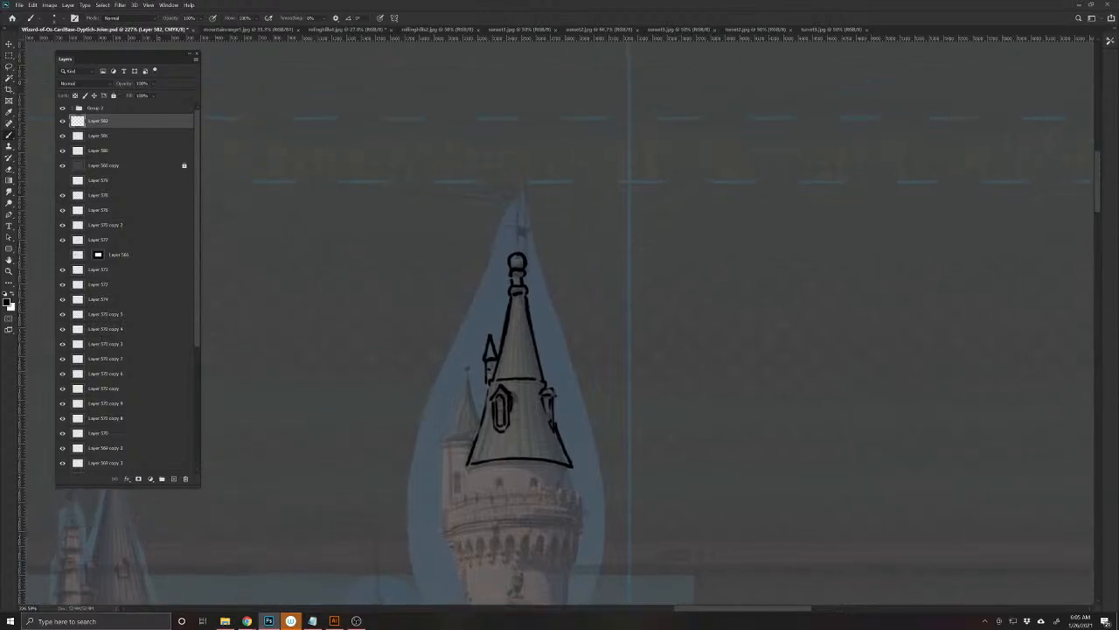
pyautogui.moveTo(472, 370)
pyautogui.mouseDown()
pyautogui.moveTo(472, 354)
pyautogui.moveTo(460, 356)
pyautogui.moveTo(480, 420)
pyautogui.moveTo(463, 378)
pyautogui.moveTo(448, 432)
pyautogui.moveTo(462, 441)
pyautogui.moveTo(474, 431)
pyautogui.moveTo(470, 439)
pyautogui.mouseUp()
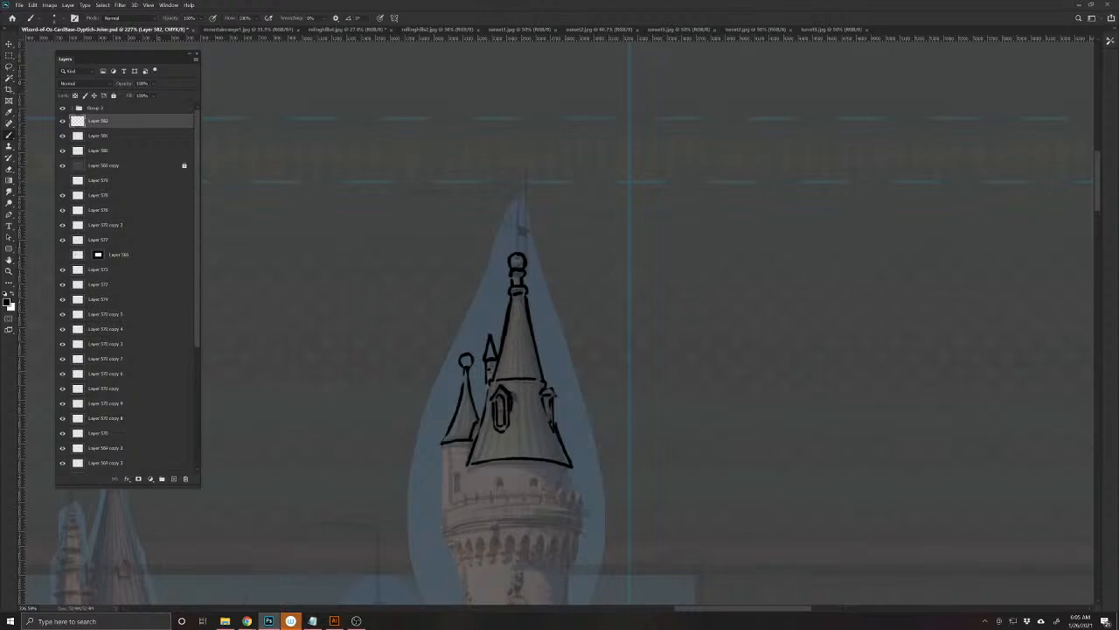
pyautogui.moveTo(446, 434)
pyautogui.mouseDown()
pyautogui.moveTo(440, 443)
pyautogui.moveTo(474, 443)
pyautogui.moveTo(461, 452)
pyautogui.moveTo(471, 452)
pyautogui.mouseUp()
pyautogui.moveTo(442, 520); pyautogui.dragTo(471, 423)
pyautogui.moveTo(473, 353)
pyautogui.mouseDown()
pyautogui.moveTo(487, 484)
pyautogui.moveTo(481, 441)
pyautogui.moveTo(487, 459)
pyautogui.moveTo(518, 433)
pyautogui.moveTo(578, 433)
pyautogui.moveTo(598, 437)
pyautogui.moveTo(590, 454)
pyautogui.mouseUp()
pyautogui.moveTo(478, 400); pyautogui.dragTo(478, 476)
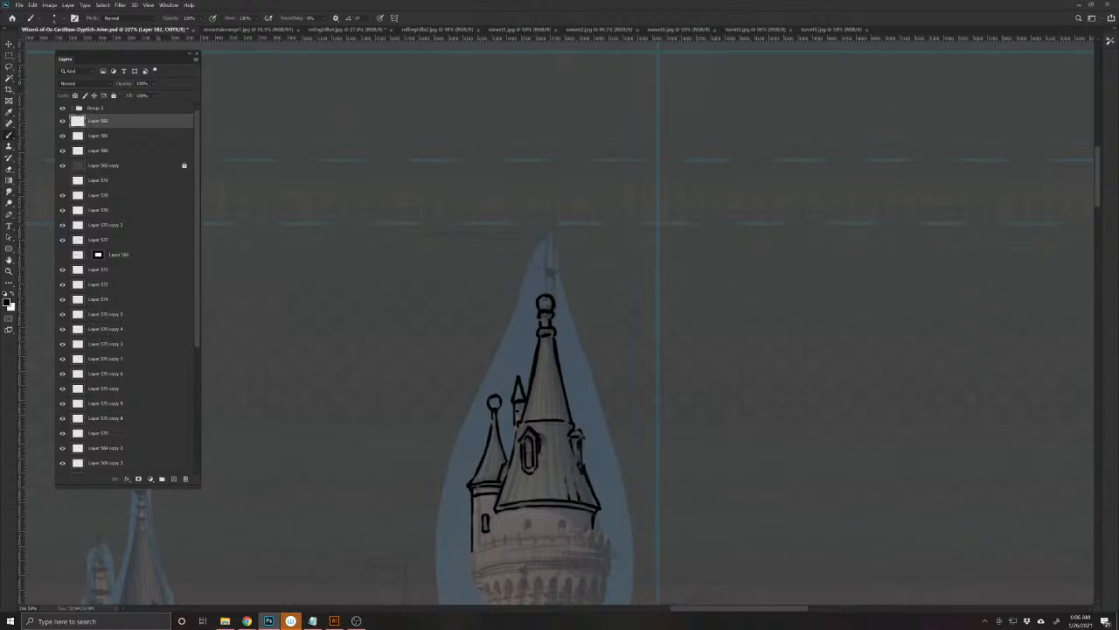
# - Add vertical seam lines to the main cone roof and long thin spires above both ball finials
pyautogui.moveTo(548, 461)
pyautogui.mouseDown()
pyautogui.moveTo(548, 490)
pyautogui.moveTo(524, 494)
pyautogui.mouseUp()
pyautogui.moveTo(557, 397); pyautogui.dragTo(556, 420)
pyautogui.moveTo(548, 293); pyautogui.dragTo(546, 165)
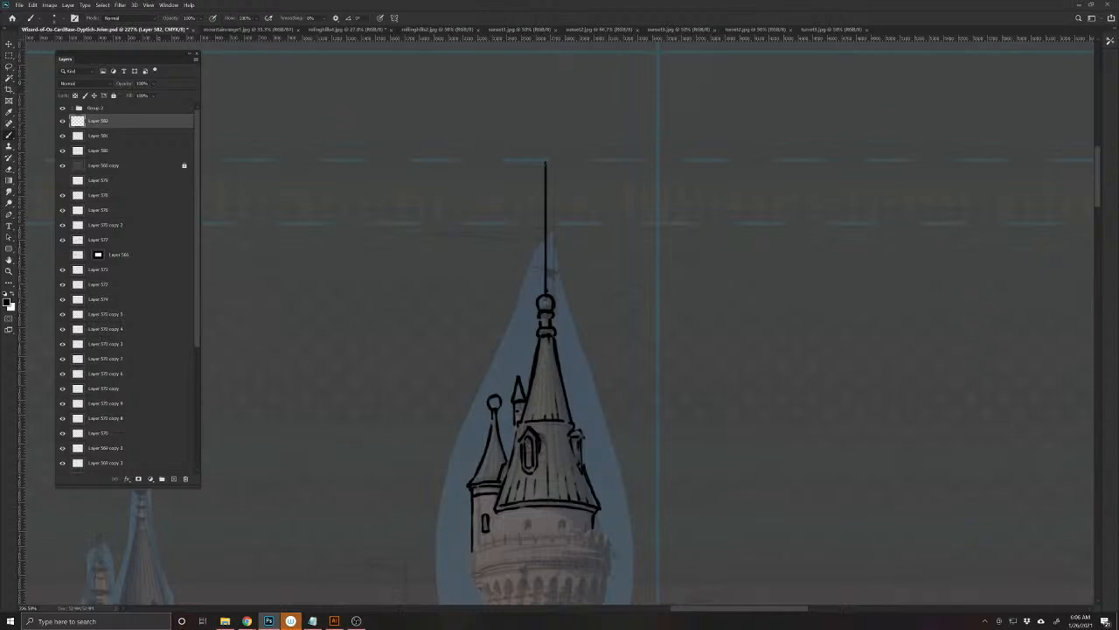
pyautogui.moveTo(495, 398); pyautogui.dragTo(494, 298)
# - Trace the tower's battlements, the band beneath them and the left contour curving in towards the shaft
pyautogui.moveTo(450, 528)
pyautogui.mouseDown()
pyautogui.moveTo(445, 404)
pyautogui.moveTo(477, 440)
pyautogui.moveTo(490, 404)
pyautogui.moveTo(502, 404)
pyautogui.mouseUp()
pyautogui.hotkey('ctrl', 'z')
pyautogui.hotkey('ctrl', 'z')
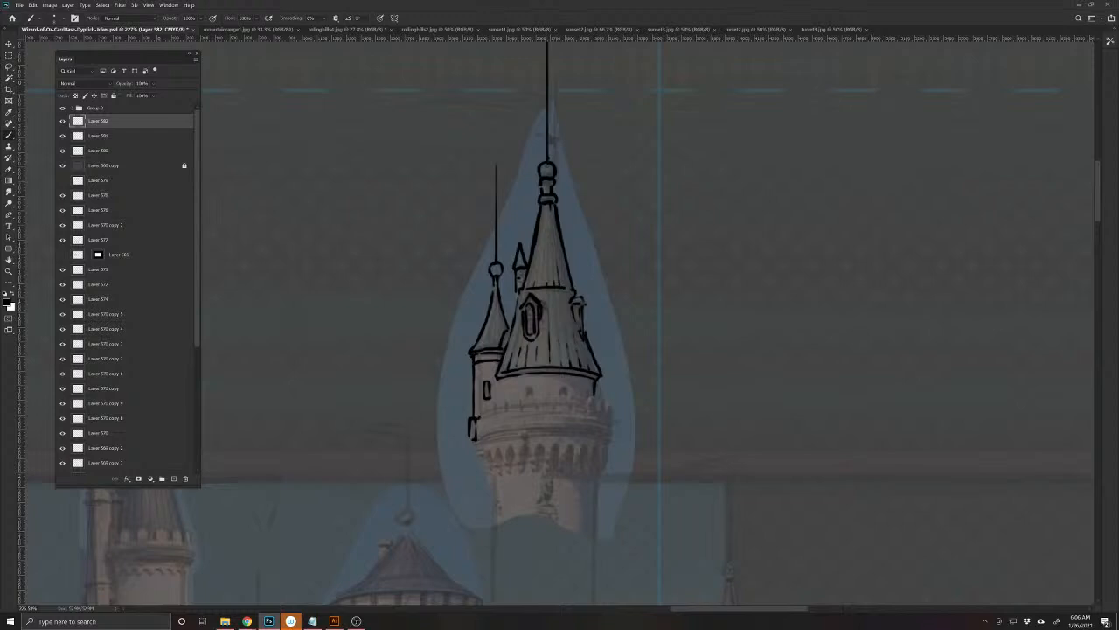
pyautogui.moveTo(477, 414)
pyautogui.mouseDown()
pyautogui.moveTo(507, 398)
pyautogui.moveTo(523, 398)
pyautogui.moveTo(525, 411)
pyautogui.moveTo(552, 396)
pyautogui.moveTo(555, 409)
pyautogui.moveTo(567, 396)
pyautogui.moveTo(575, 411)
pyautogui.moveTo(600, 412)
pyautogui.moveTo(606, 399)
pyautogui.moveTo(611, 418)
pyautogui.mouseUp()
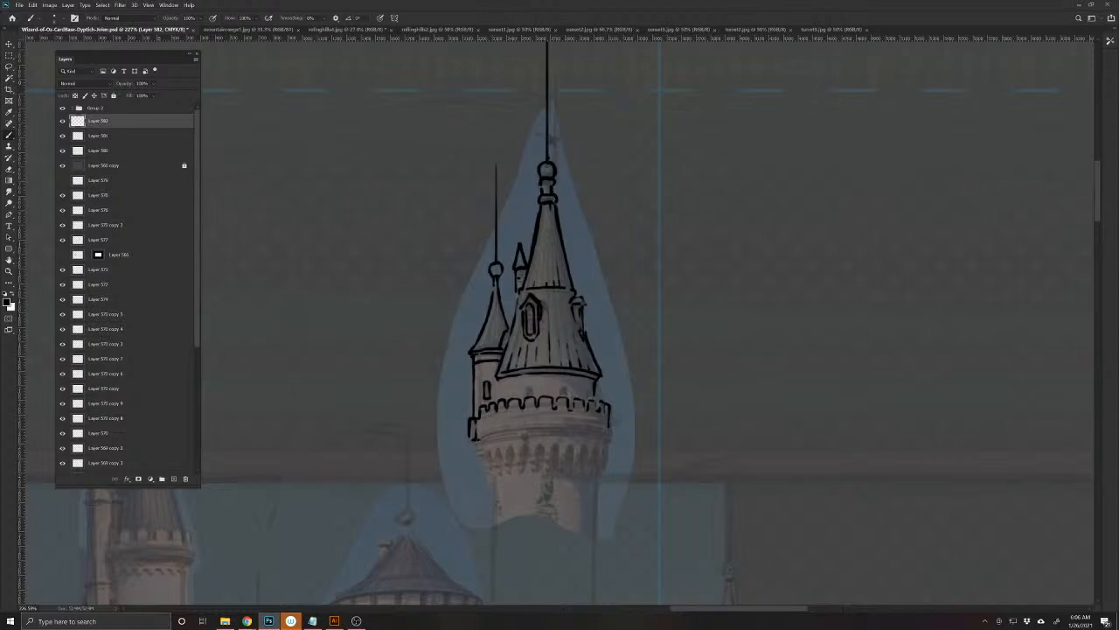
pyautogui.moveTo(470, 448); pyautogui.dragTo(492, 503)
pyautogui.moveTo(477, 435); pyautogui.dragTo(605, 429)
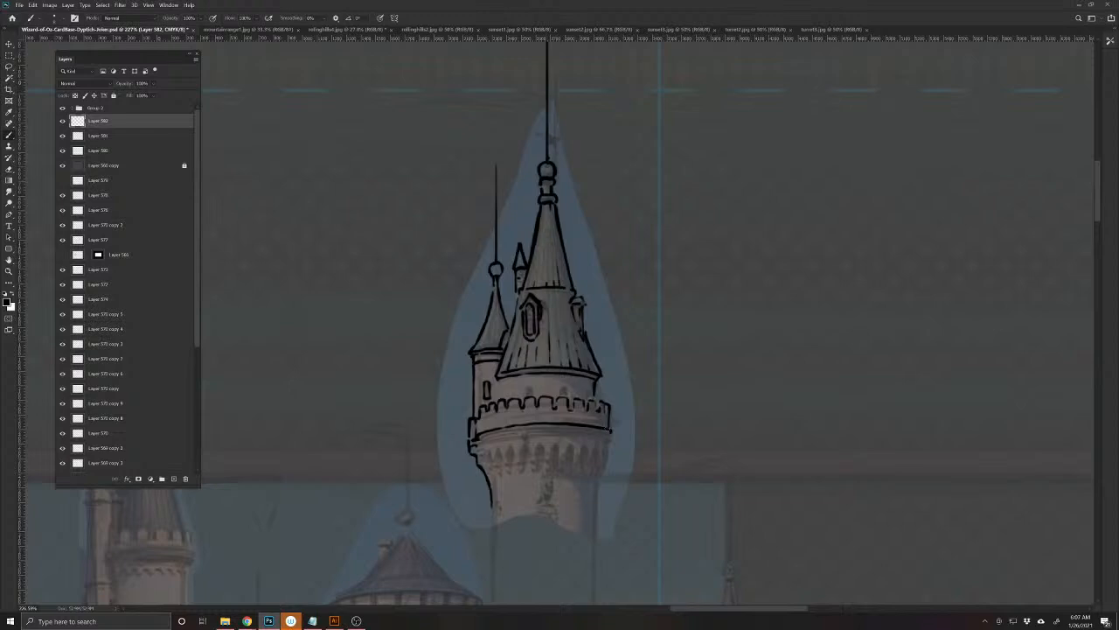
pyautogui.moveTo(514, 517); pyautogui.dragTo(496, 467)
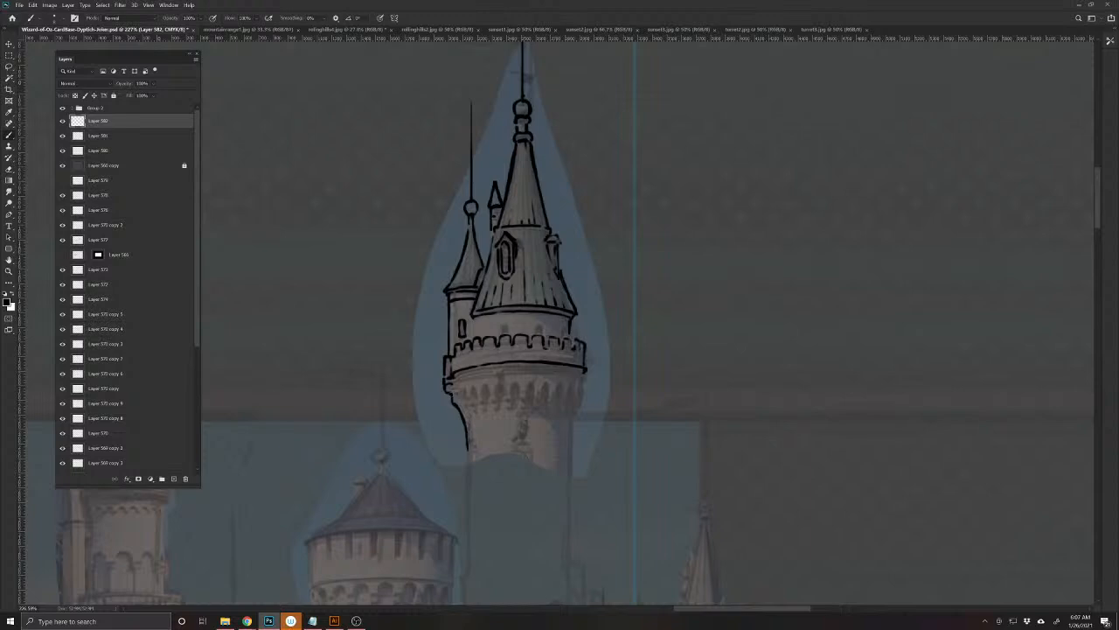
pyautogui.moveTo(468, 429)
pyautogui.mouseDown()
pyautogui.moveTo(469, 392)
pyautogui.moveTo(483, 384)
pyautogui.moveTo(493, 411)
pyautogui.mouseUp()
pyautogui.hotkey('ctrl', 'z')
pyautogui.hotkey('ctrl', 'z')
pyautogui.hotkey('ctrl', 'z')
# - Draw the double curved bands around the tower's gallery and taper both outer contours inward below them
pyautogui.moveTo(481, 398); pyautogui.dragTo(570, 396)
pyautogui.moveTo(458, 405); pyautogui.dragTo(577, 406)
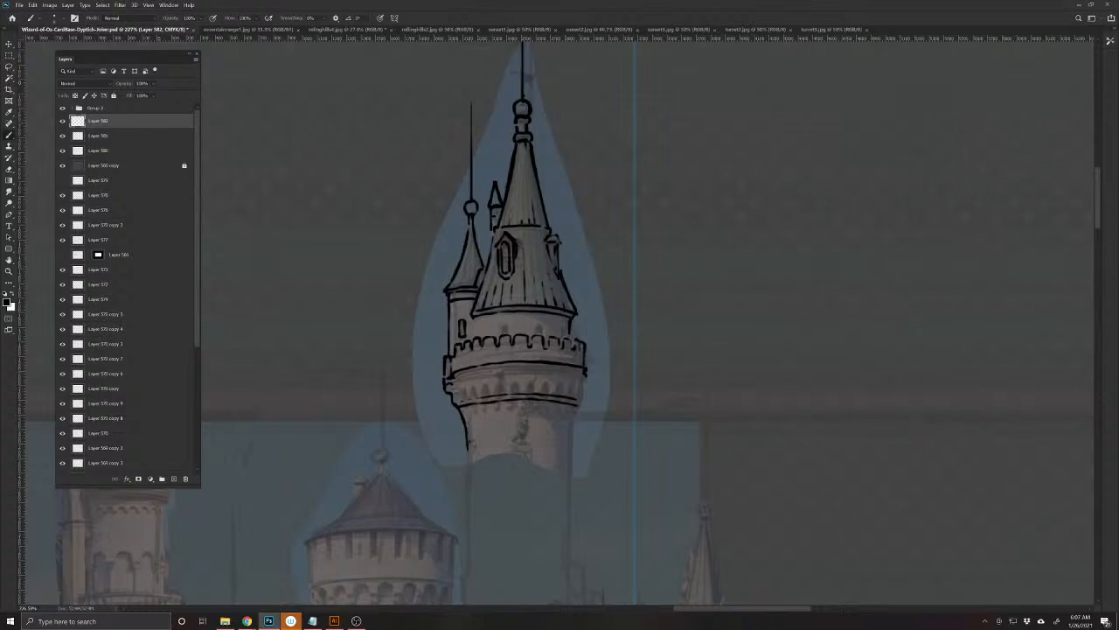
pyautogui.moveTo(458, 378); pyautogui.dragTo(587, 373)
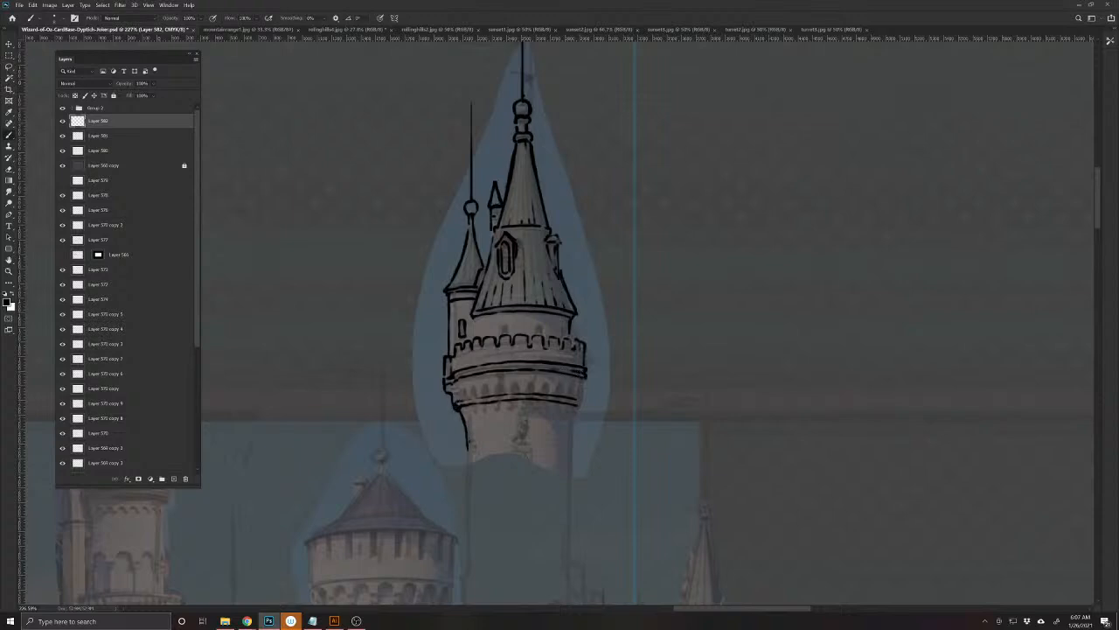
pyautogui.moveTo(585, 381); pyautogui.dragTo(570, 426)
pyautogui.moveTo(458, 410); pyautogui.dragTo(467, 432)
# - Shift the tower photo on Layer 573 slightly downward, and undo the accidental duplicate of Layer 560 copy
pyautogui.press('v')
pyautogui.moveTo(558, 418); pyautogui.dragTo(557, 427)
pyautogui.hotkey('ctrl', 't')
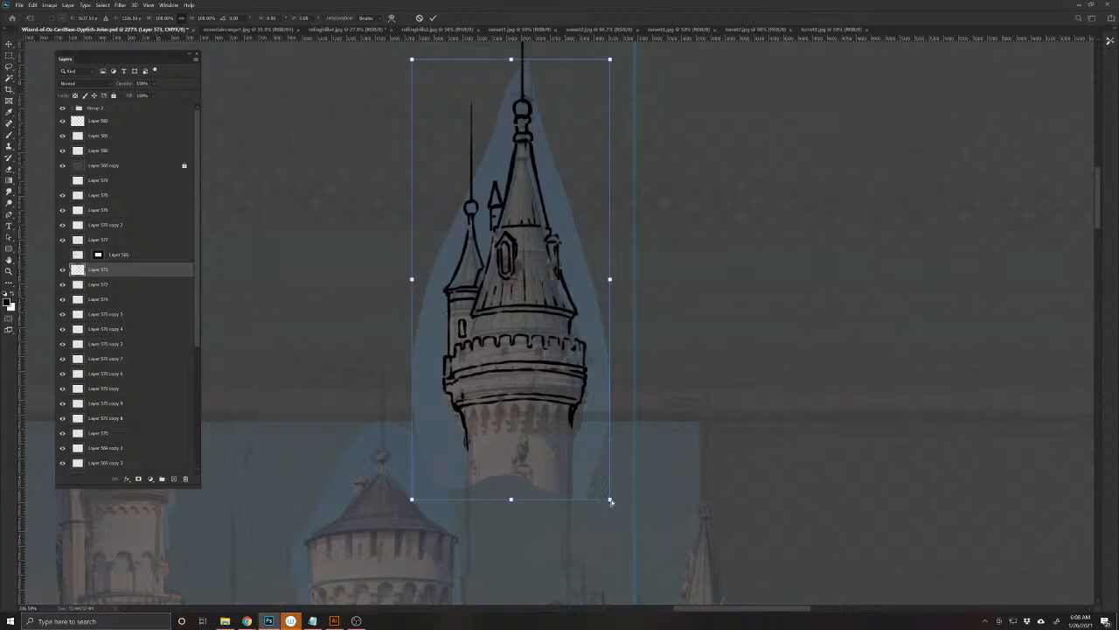
pyautogui.press('Return')
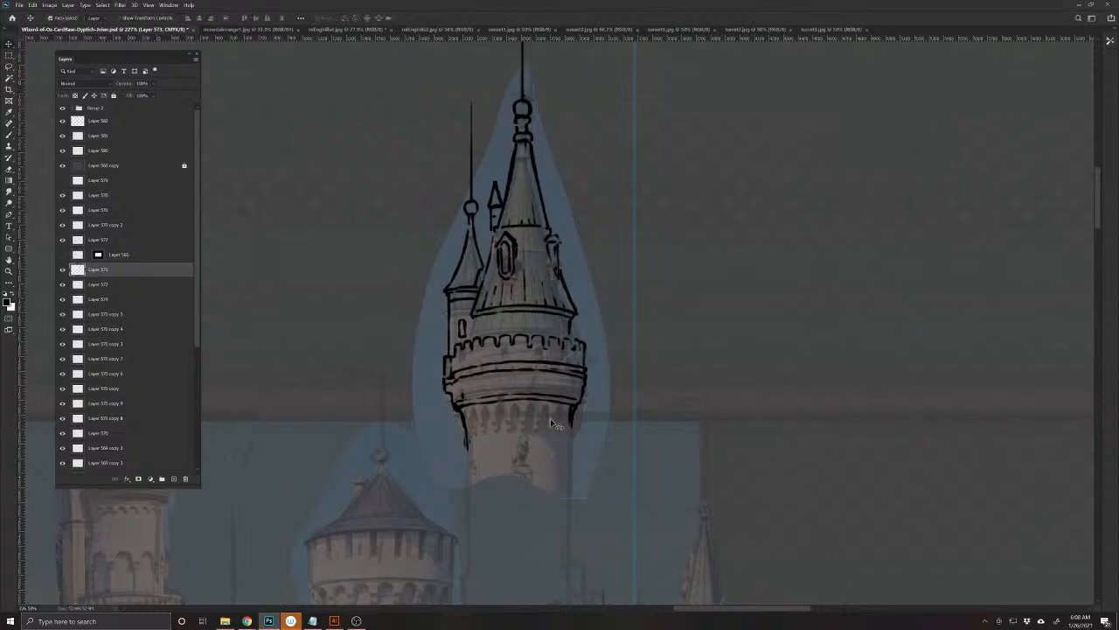
pyautogui.moveTo(550, 418); pyautogui.dragTo(542, 401)
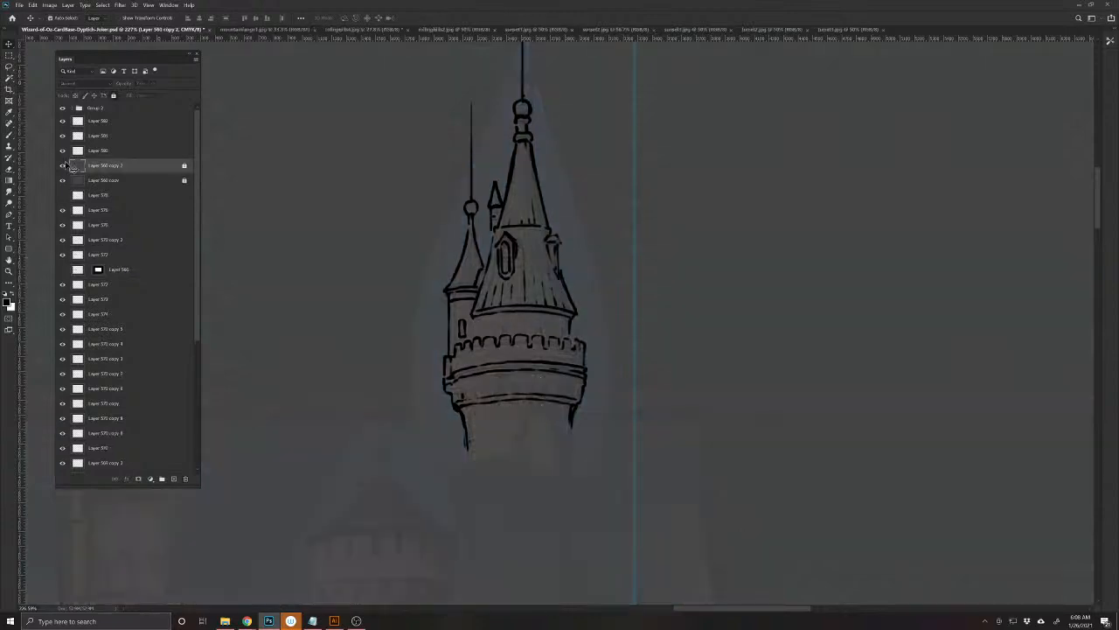
pyautogui.hotkey('ctrl', 'z')
# - Hide Layer 560 copy, duplicate the tower photo on Layer 573, and scale the duplicate to about 90% over the shaft
pyautogui.click(63, 166)
pyautogui.moveTo(496, 378)
pyautogui.mouseDown()
pyautogui.moveTo(531, 381)
pyautogui.moveTo(533, 409)
pyautogui.moveTo(553, 398)
pyautogui.moveTo(463, 409)
pyautogui.moveTo(405, 370)
pyautogui.moveTo(405, 77)
pyautogui.moveTo(575, 76)
pyautogui.moveTo(674, 163)
pyautogui.moveTo(685, 367)
pyautogui.moveTo(645, 424)
pyautogui.mouseUp()
pyautogui.press('l')
pyautogui.press('Delete')
pyautogui.hotkey('ctrl', 'd')
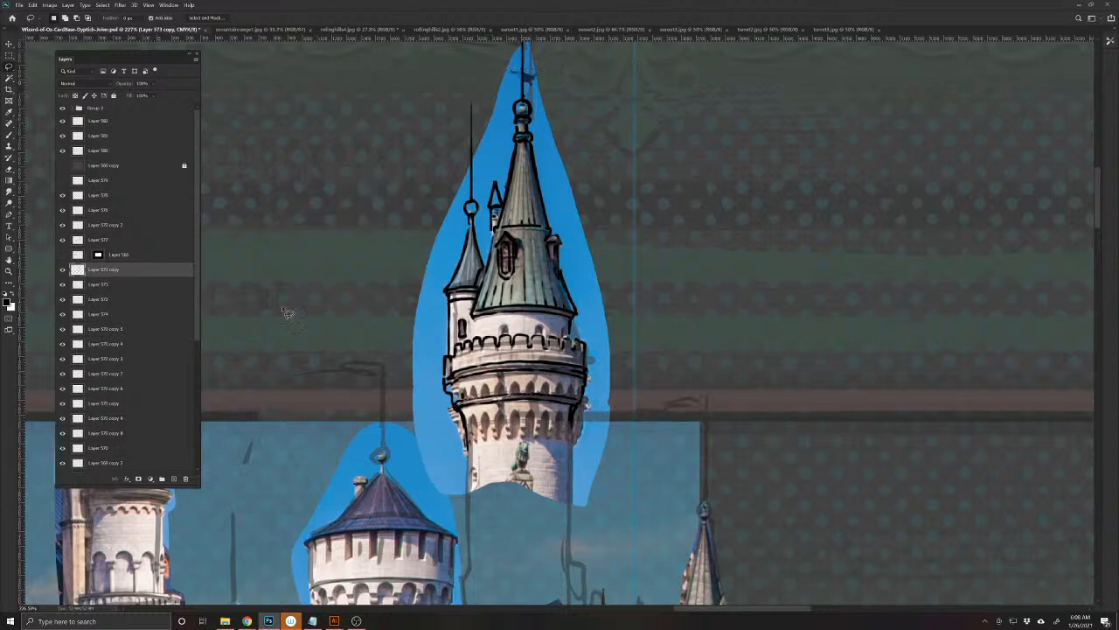
pyautogui.hotkey('ctrl', 't')
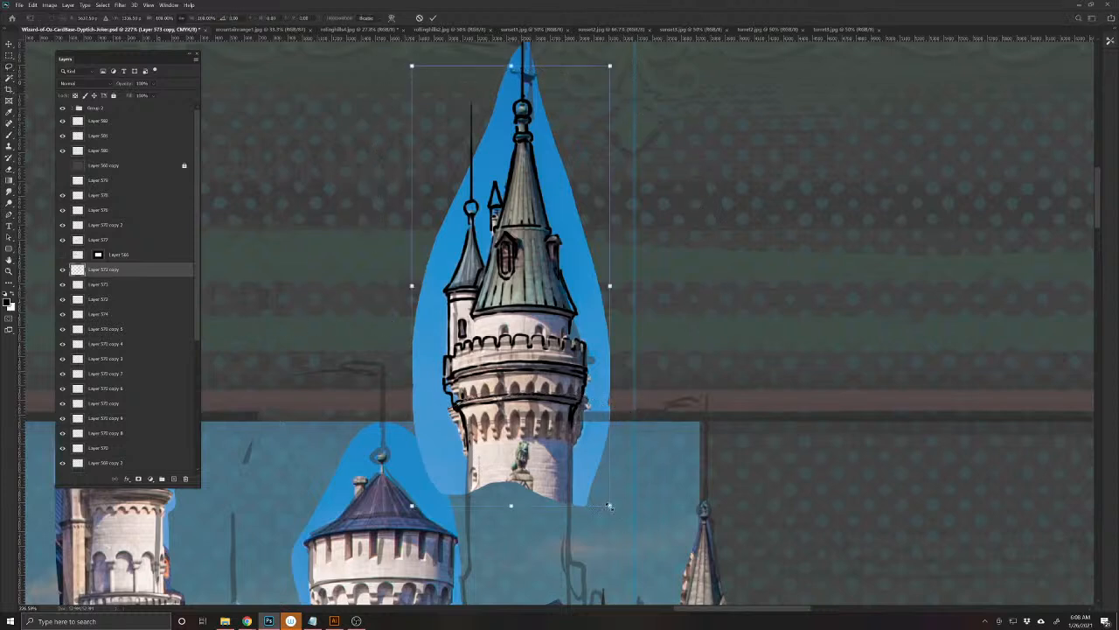
pyautogui.moveTo(610, 507); pyautogui.dragTo(590, 489)
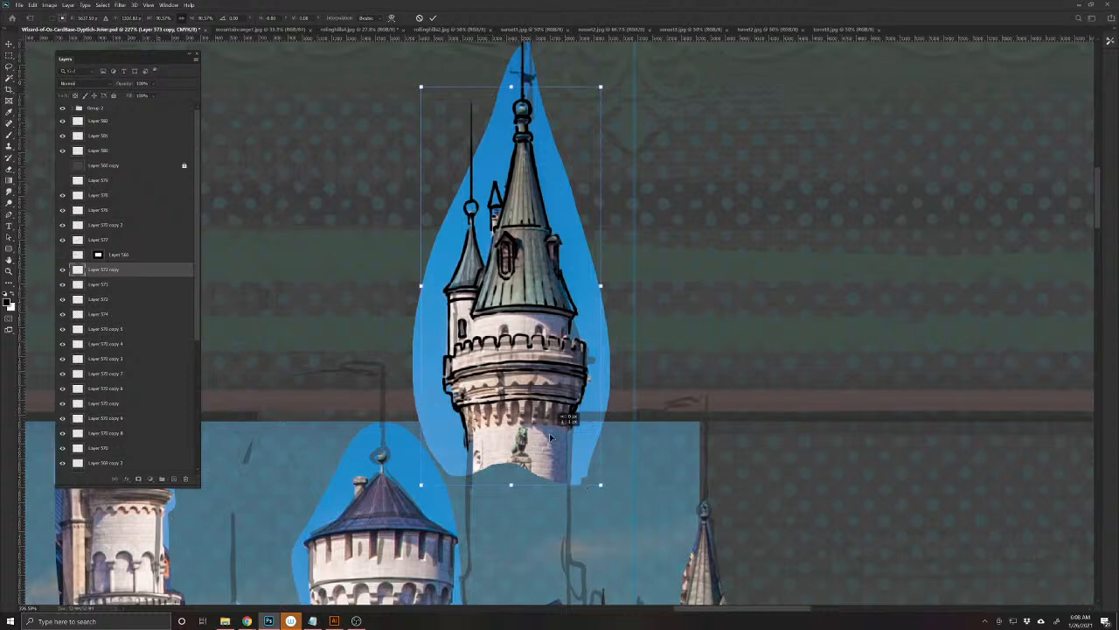
pyautogui.press('Return')
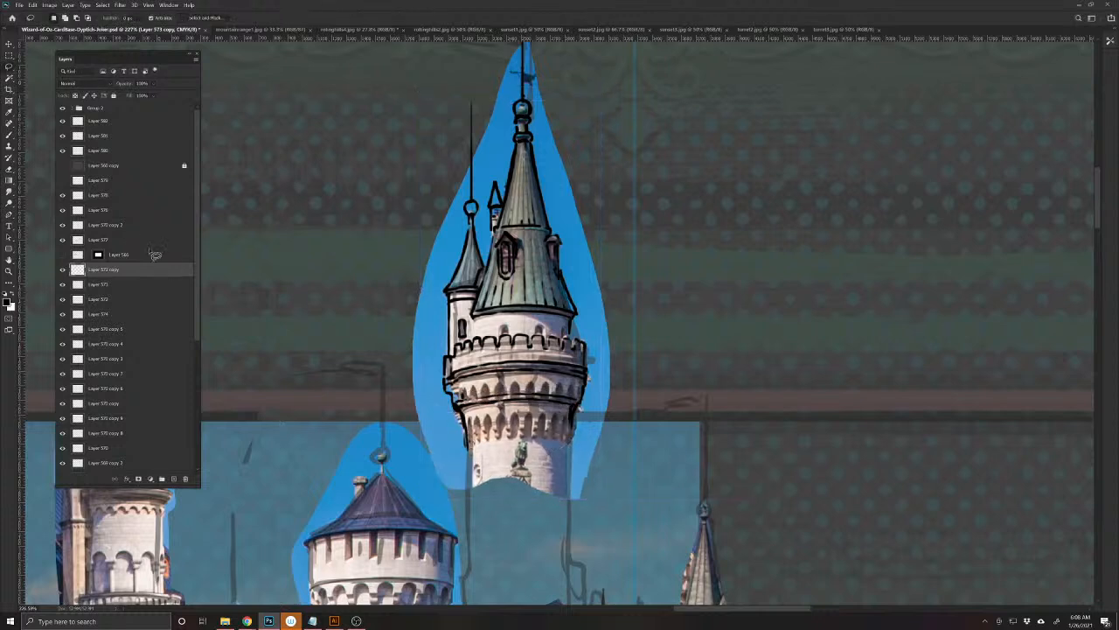
# - Show Layer 560 copy again, and draw a row of narrow arches beneath the gallery bands on Layer 582
pyautogui.click(62, 166)
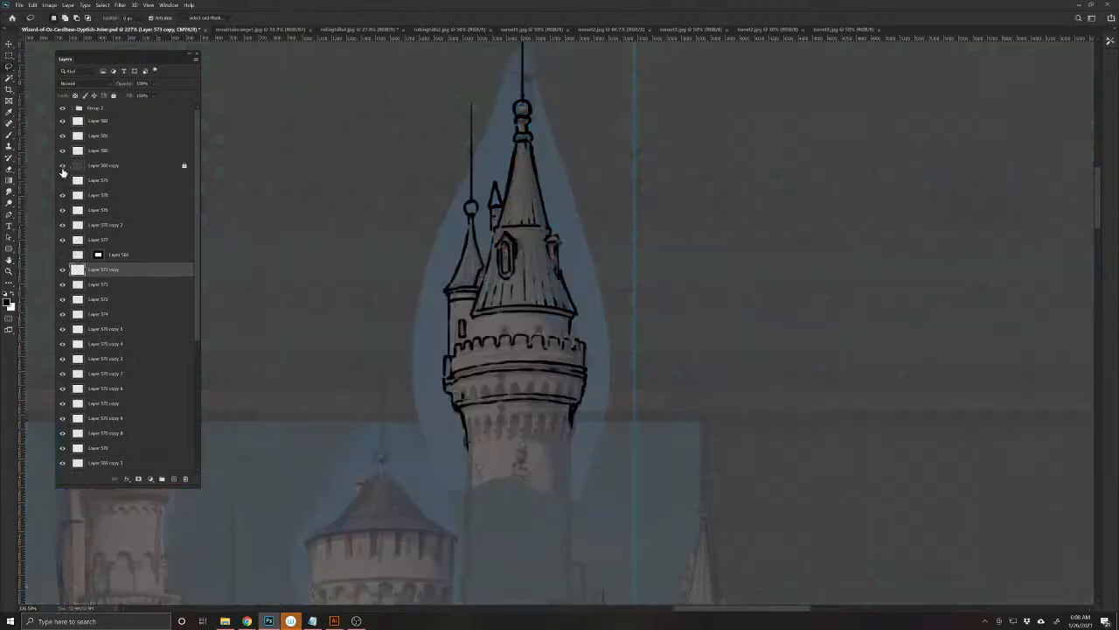
pyautogui.press('b')
pyautogui.moveTo(464, 448); pyautogui.dragTo(501, 473)
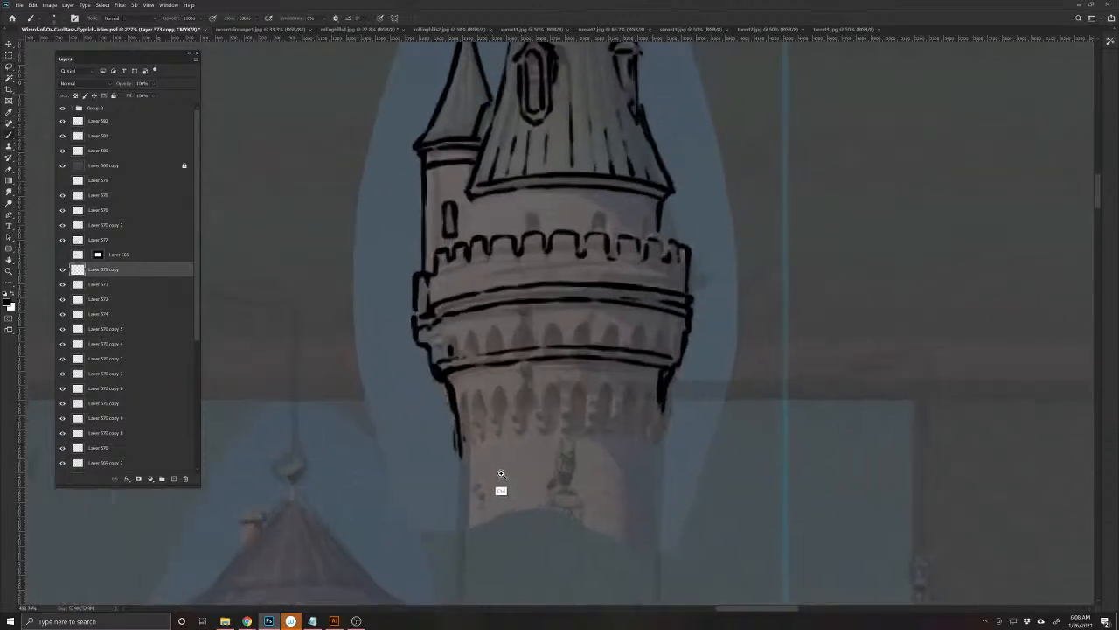
pyautogui.press('v')
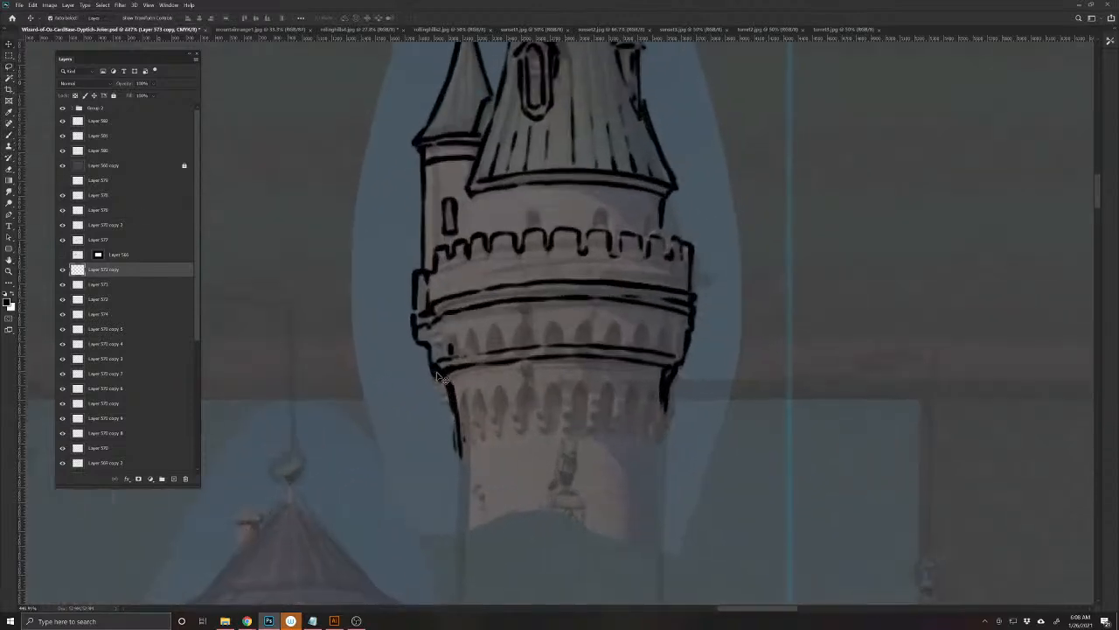
pyautogui.keyDown('ctrl'); pyautogui.click(441, 377); pyautogui.keyUp('ctrl')
pyautogui.press('b')
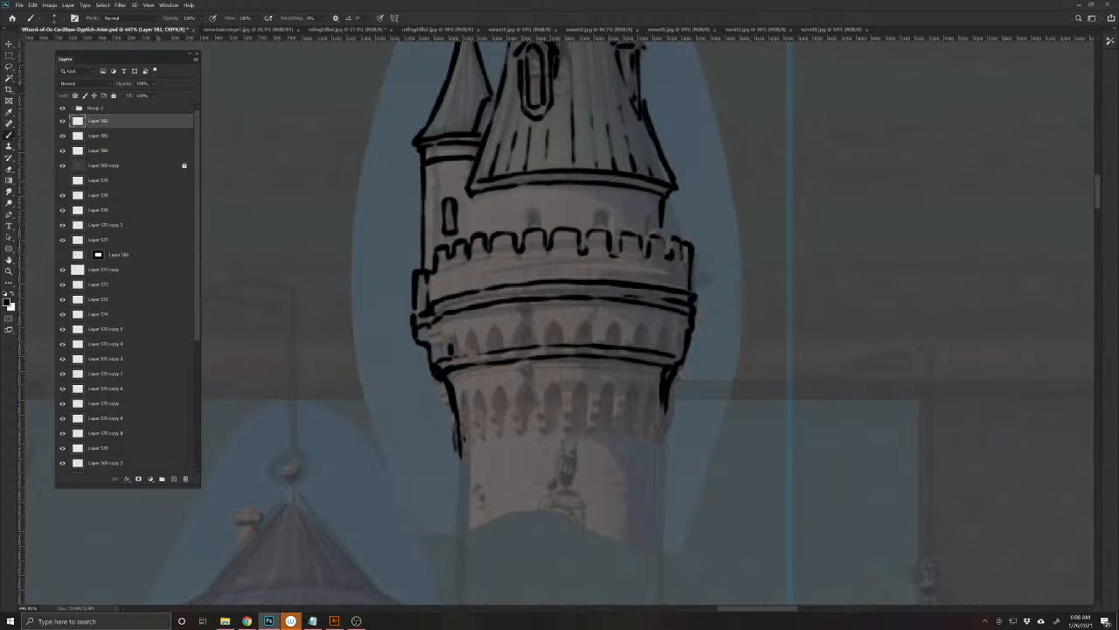
pyautogui.moveTo(458, 390)
pyautogui.mouseDown()
pyautogui.moveTo(465, 417)
pyautogui.moveTo(471, 406)
pyautogui.mouseUp()
pyautogui.moveTo(467, 401)
pyautogui.mouseDown()
pyautogui.moveTo(472, 441)
pyautogui.moveTo(472, 411)
pyautogui.moveTo(486, 411)
pyautogui.moveTo(490, 428)
pyautogui.moveTo(498, 391)
pyautogui.moveTo(510, 427)
pyautogui.moveTo(518, 387)
pyautogui.moveTo(534, 381)
pyautogui.moveTo(539, 427)
pyautogui.moveTo(553, 380)
pyautogui.moveTo(562, 425)
pyautogui.moveTo(588, 385)
pyautogui.moveTo(591, 425)
pyautogui.moveTo(610, 381)
pyautogui.moveTo(625, 397)
pyautogui.moveTo(637, 385)
pyautogui.moveTo(638, 427)
pyautogui.moveTo(647, 394)
pyautogui.moveTo(654, 418)
pyautogui.mouseUp()
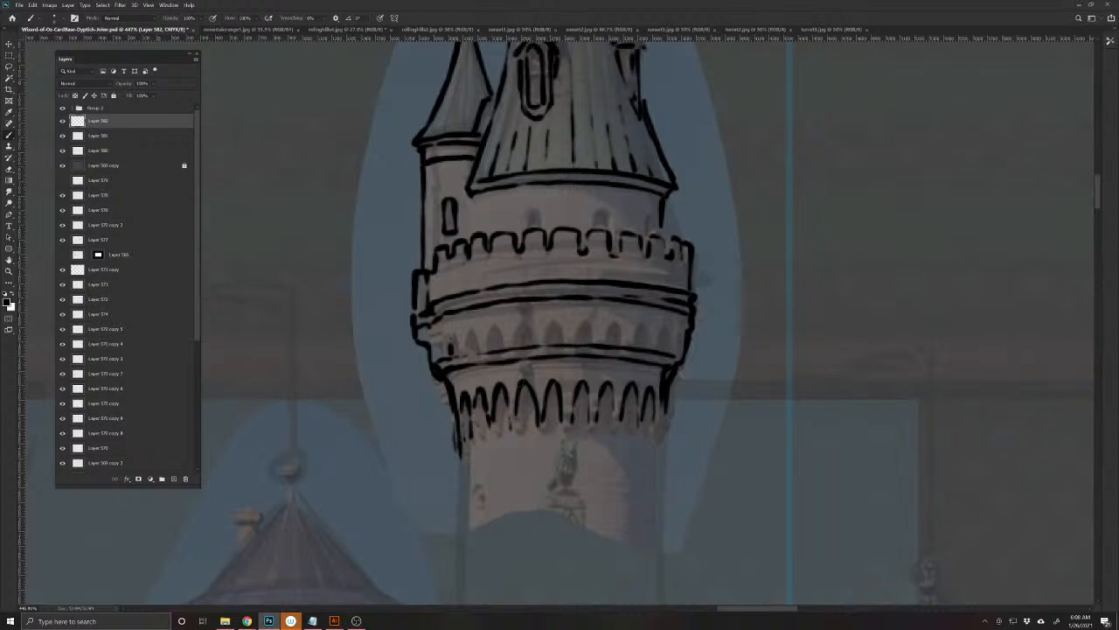
pyautogui.moveTo(456, 422); pyautogui.dragTo(459, 448)
# - Draw the right edge of the tower's shaft straight down from the row of narrow arches
pyautogui.keyDown('alt'); pyautogui.click(622, 488); pyautogui.keyUp('alt')
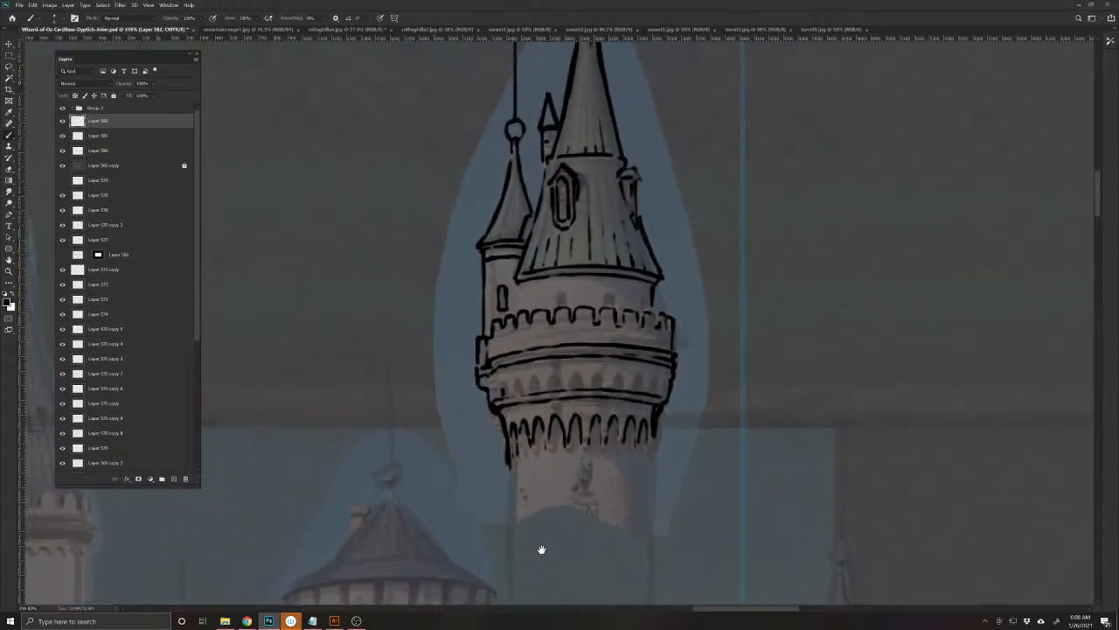
pyautogui.moveTo(540, 548); pyautogui.dragTo(487, 490)
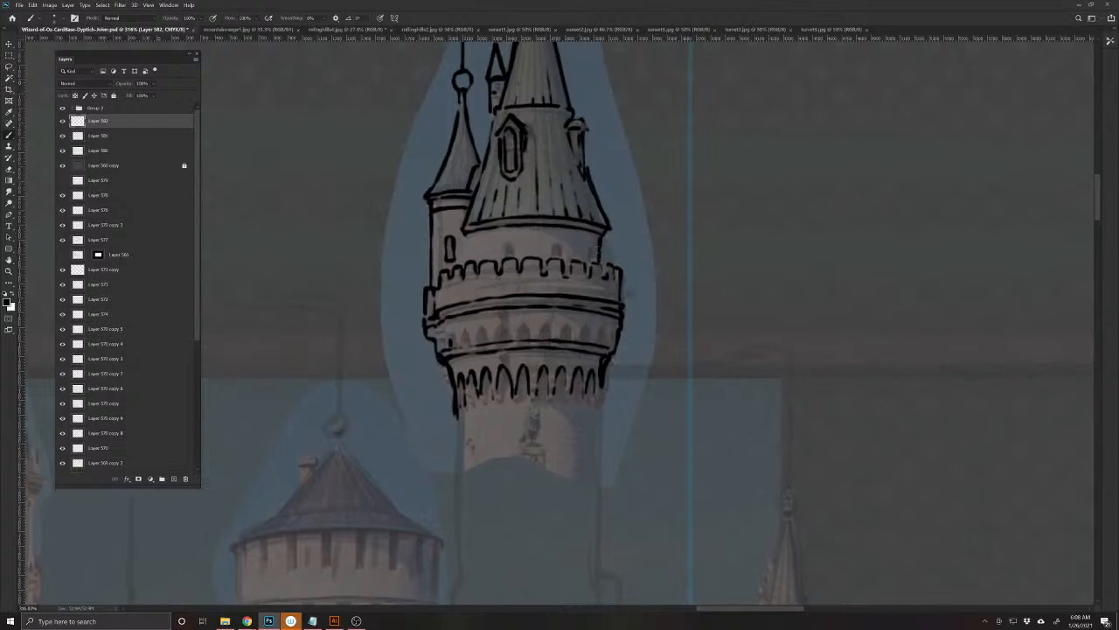
pyautogui.moveTo(603, 385); pyautogui.dragTo(601, 406)
pyautogui.scroll(-3, 578, 533)
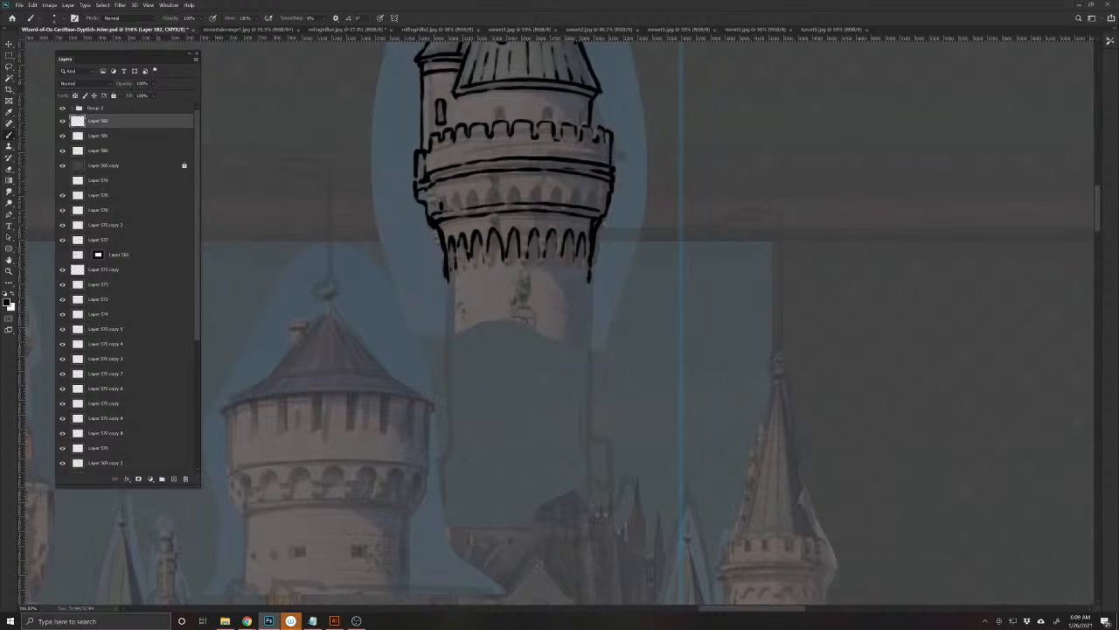
pyautogui.moveTo(589, 280); pyautogui.dragTo(589, 358)
pyautogui.moveTo(390, 336); pyautogui.dragTo(452, 472)
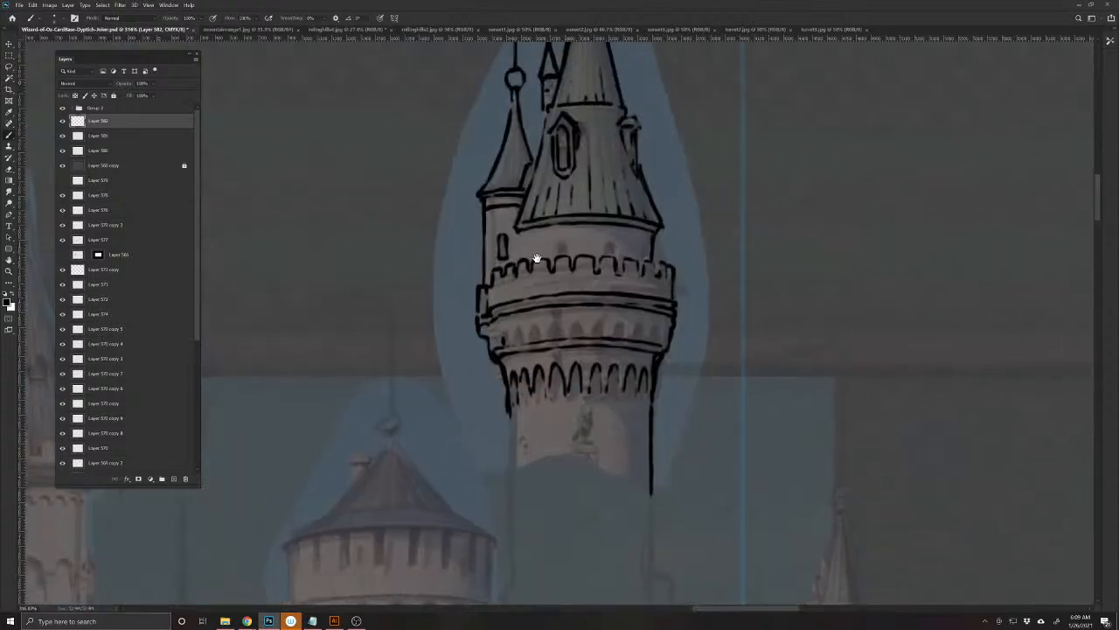
# - Draw small windows behind the battlements, and extend both sides of the tower's shaft downward with long straight lines
pyautogui.moveTo(557, 261)
pyautogui.mouseDown()
pyautogui.moveTo(562, 241)
pyautogui.moveTo(568, 255)
pyautogui.moveTo(607, 244)
pyautogui.moveTo(647, 271)
pyautogui.mouseUp()
pyautogui.moveTo(492, 485); pyautogui.dragTo(493, 427)
pyautogui.moveTo(510, 332); pyautogui.dragTo(511, 547)
pyautogui.keyDown('shift'); pyautogui.click(511, 385); pyautogui.keyUp('shift')
pyautogui.moveTo(652, 418); pyautogui.dragTo(653, 553)
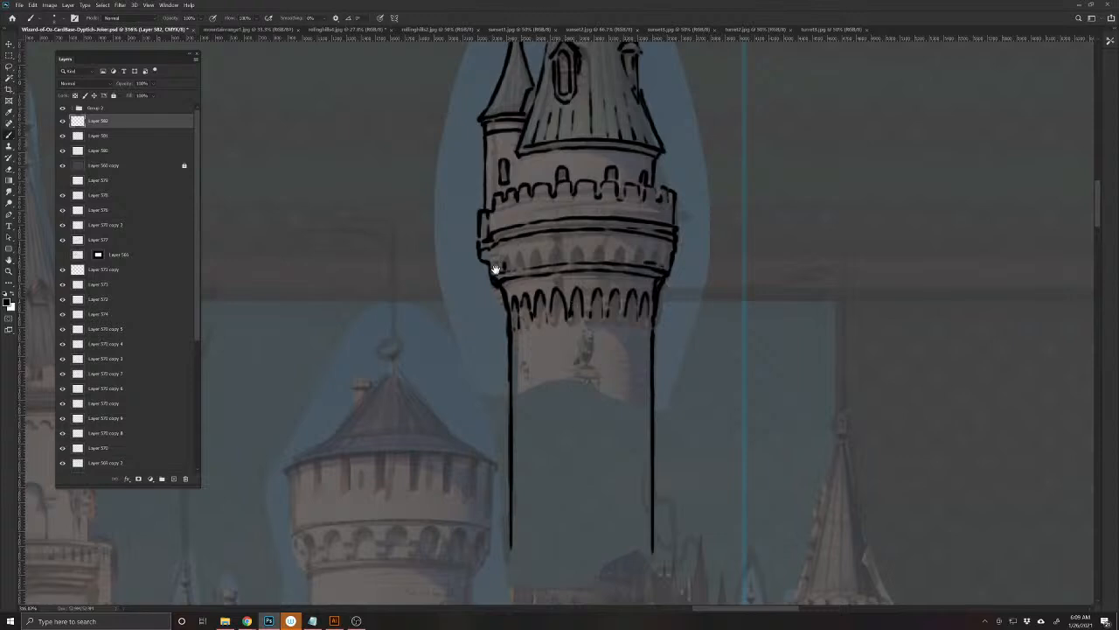
pyautogui.moveTo(491, 269); pyautogui.dragTo(485, 358)
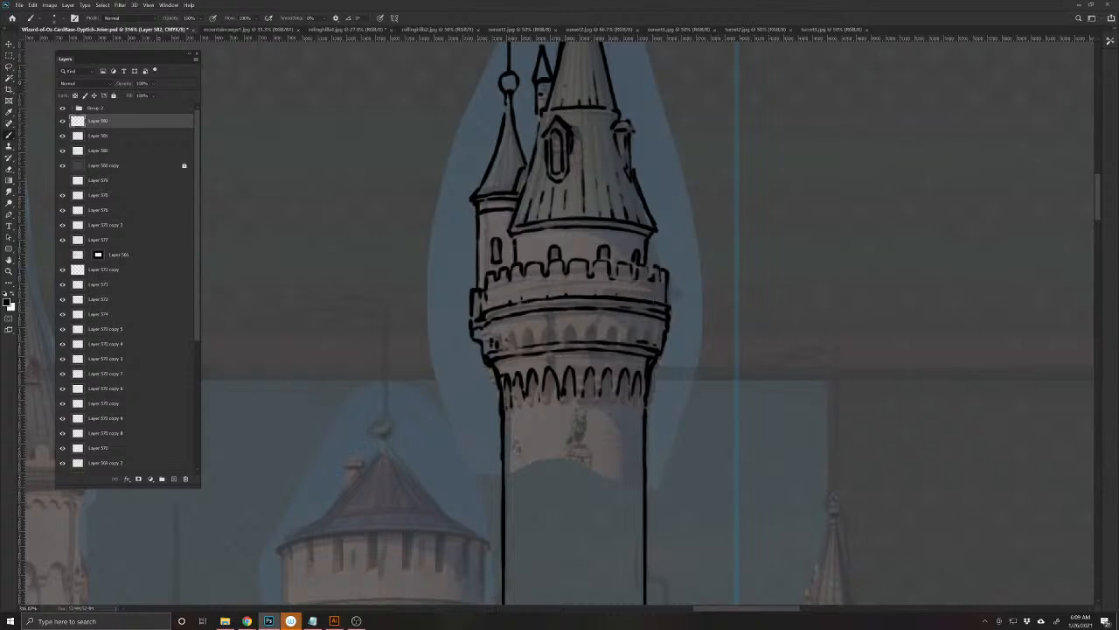
# - Trace the round tower's flared lower roof on Layer 582, with its stepped tiers and wide curved eave
pyautogui.keyDown('alt'); pyautogui.click(478, 487); pyautogui.keyUp('alt')
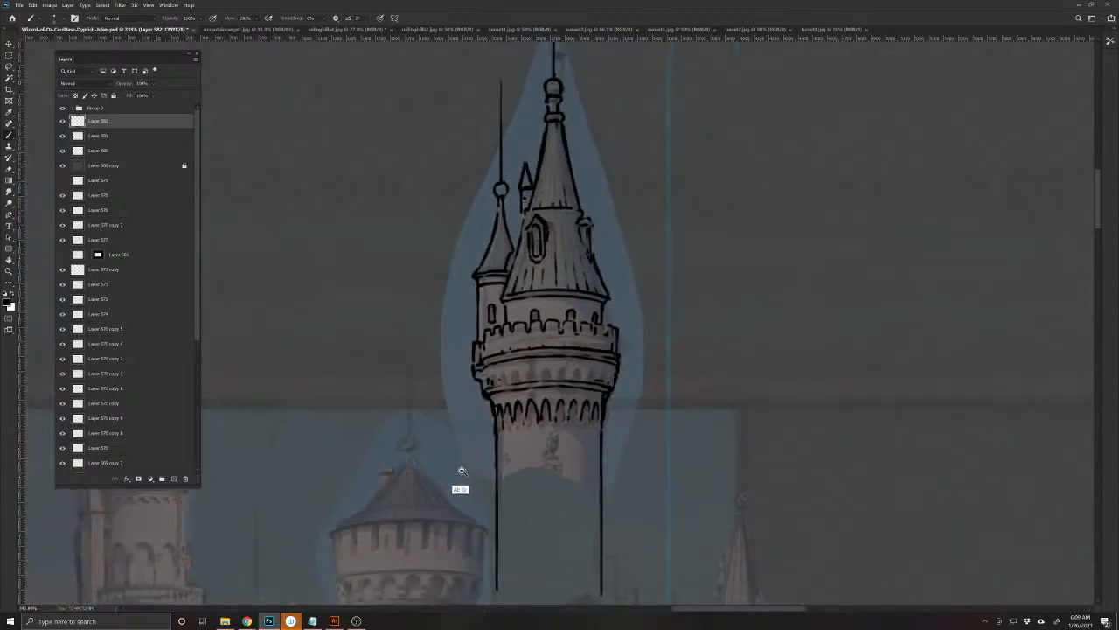
pyautogui.scroll(-2, 462, 470)
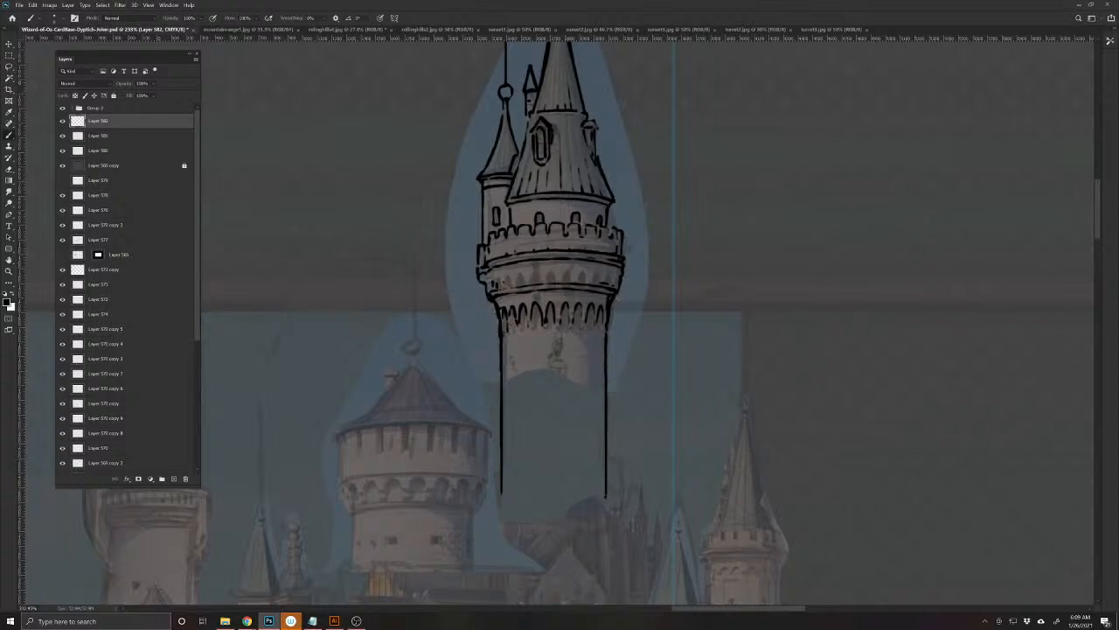
pyautogui.moveTo(437, 494); pyautogui.dragTo(538, 501)
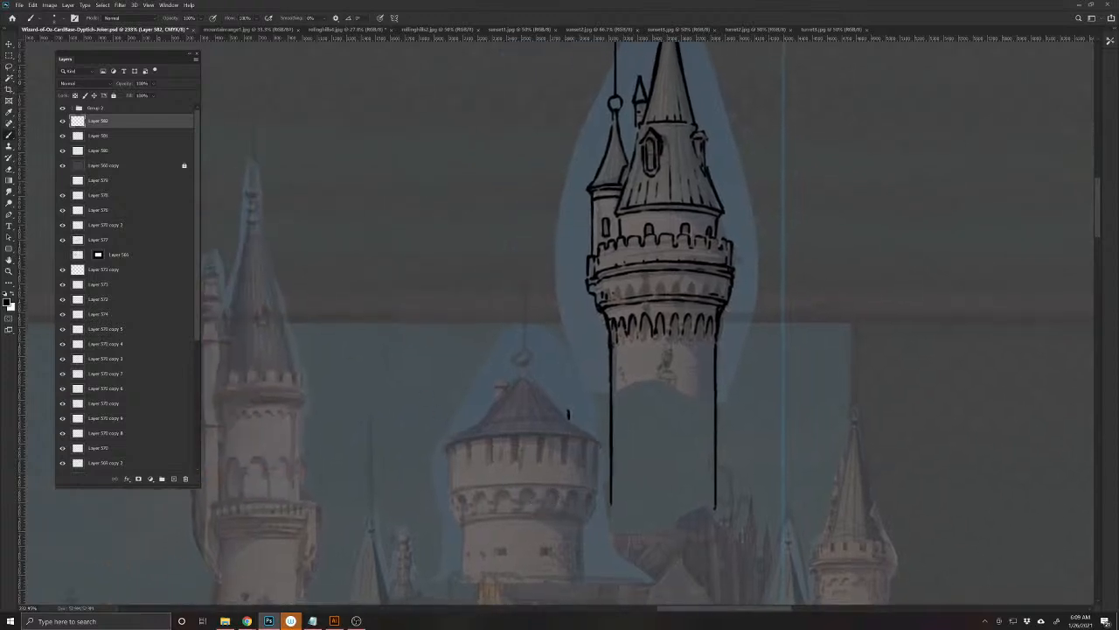
pyautogui.moveTo(564, 405)
pyautogui.mouseDown()
pyautogui.moveTo(486, 407)
pyautogui.moveTo(479, 422)
pyautogui.moveTo(495, 406)
pyautogui.moveTo(564, 404)
pyautogui.moveTo(481, 403)
pyautogui.mouseUp()
pyautogui.moveTo(481, 402)
pyautogui.mouseDown()
pyautogui.moveTo(547, 399)
pyautogui.moveTo(511, 418)
pyautogui.moveTo(598, 435)
pyautogui.moveTo(464, 434)
pyautogui.moveTo(598, 437)
pyautogui.mouseUp()
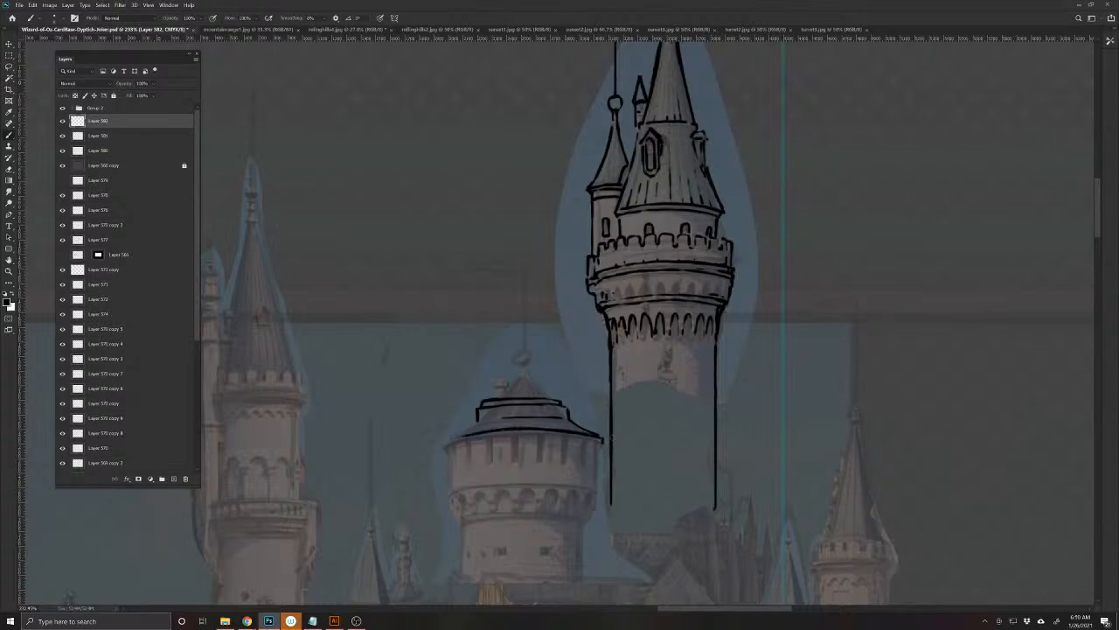
pyautogui.moveTo(479, 420); pyautogui.dragTo(450, 437)
pyautogui.moveTo(598, 437)
pyautogui.mouseDown()
pyautogui.moveTo(603, 445)
pyautogui.moveTo(496, 436)
pyautogui.moveTo(448, 445)
pyautogui.mouseUp()
# - Draw the narrow lantern tier above the round tower's lower roof, with its ledges and a row of small arched openings
pyautogui.scroll(3, 482, 435)
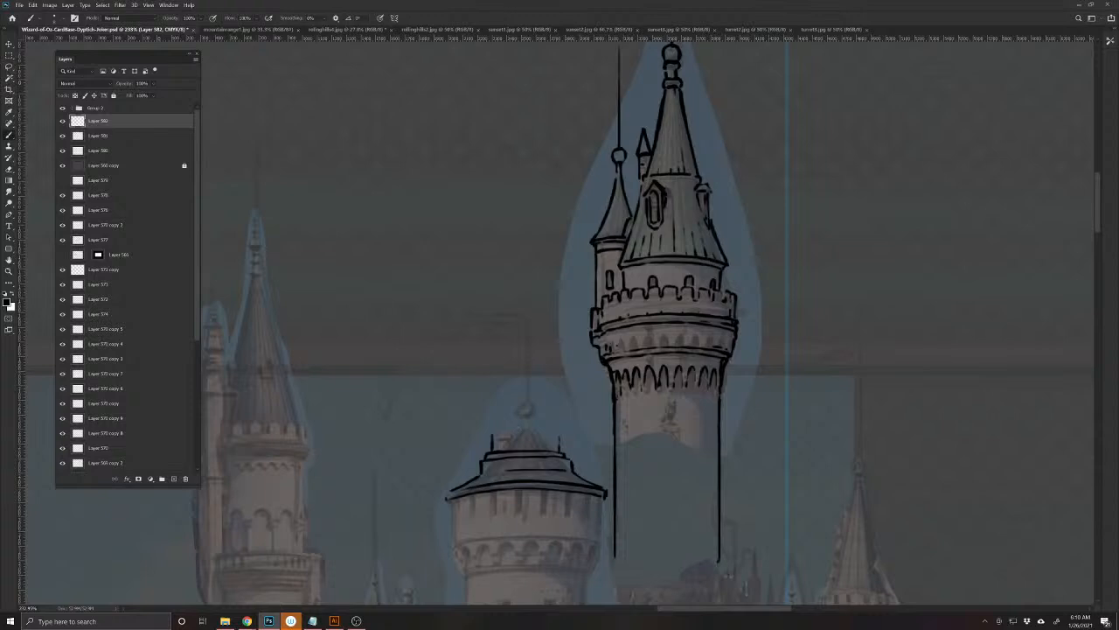
pyautogui.moveTo(558, 436)
pyautogui.mouseDown()
pyautogui.moveTo(505, 432)
pyautogui.moveTo(558, 432)
pyautogui.moveTo(511, 425)
pyautogui.moveTo(549, 425)
pyautogui.moveTo(486, 425)
pyautogui.mouseUp()
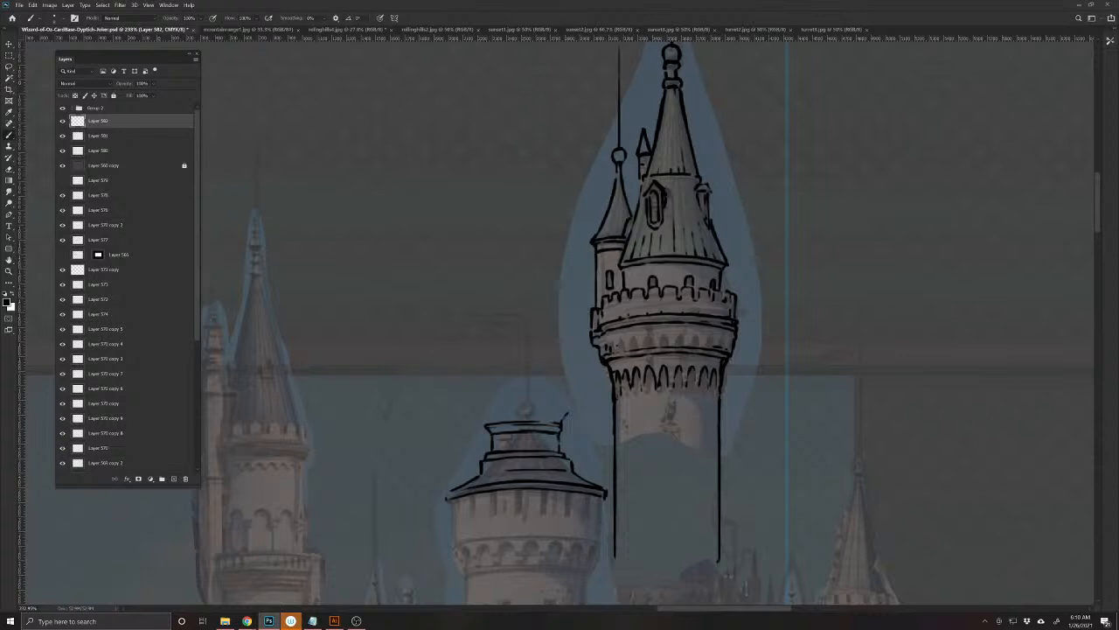
pyautogui.moveTo(439, 424); pyautogui.dragTo(448, 452)
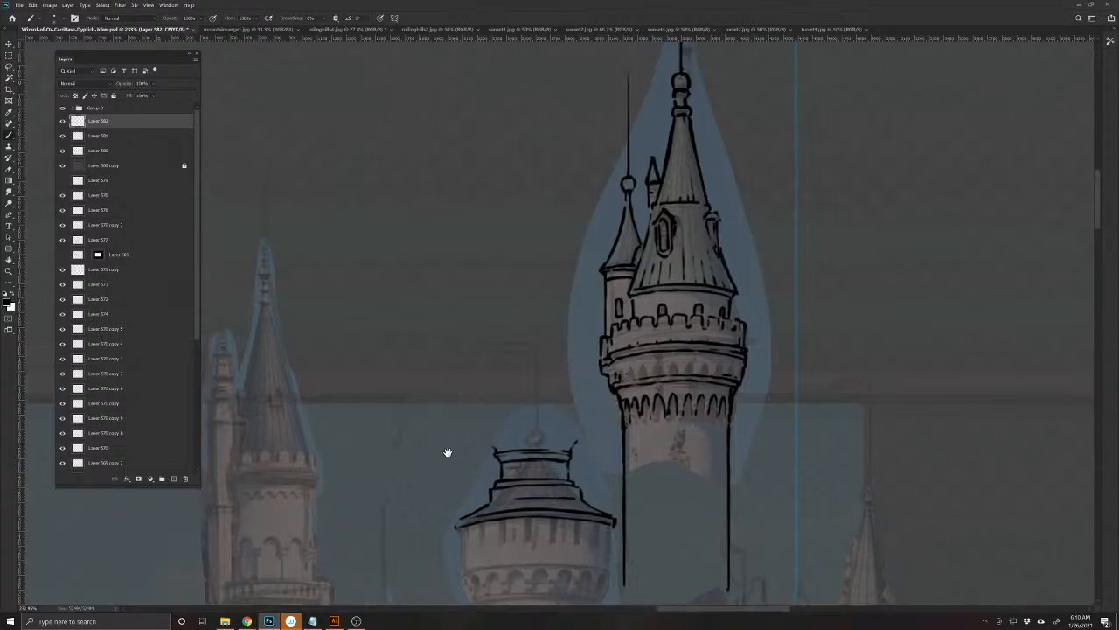
pyautogui.moveTo(560, 443); pyautogui.dragTo(497, 442)
pyautogui.moveTo(573, 441)
pyautogui.mouseDown()
pyautogui.moveTo(563, 477)
pyautogui.moveTo(545, 467)
pyautogui.moveTo(542, 479)
pyautogui.moveTo(505, 478)
pyautogui.mouseUp()
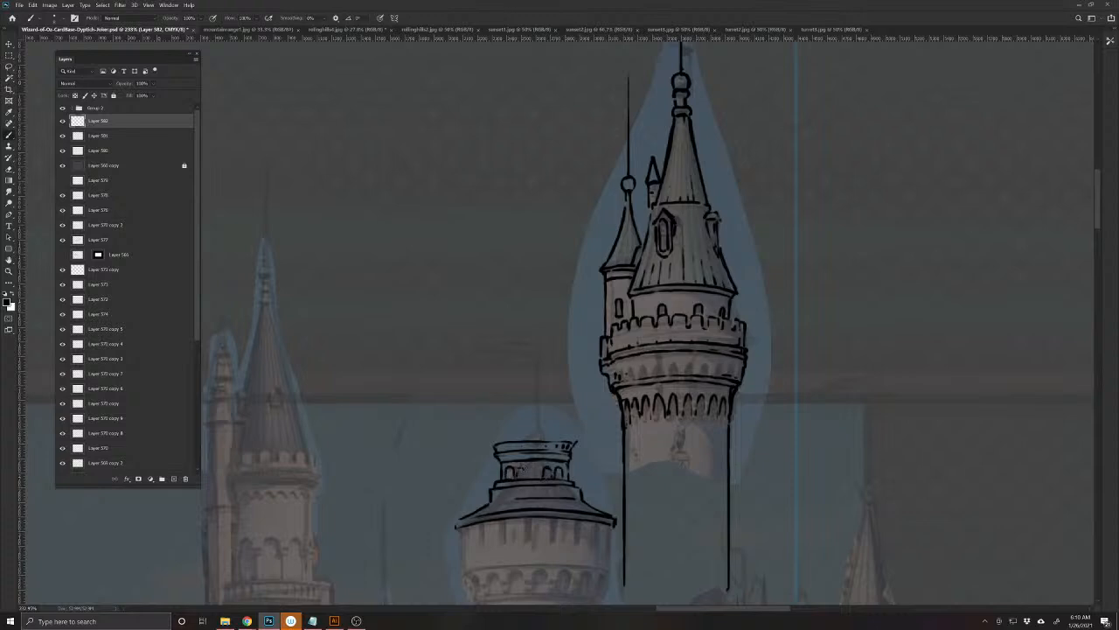
pyautogui.moveTo(536, 468)
pyautogui.mouseDown()
pyautogui.moveTo(539, 479)
pyautogui.moveTo(527, 478)
pyautogui.moveTo(571, 495)
pyautogui.moveTo(508, 498)
pyautogui.mouseUp()
pyautogui.moveTo(432, 529)
pyautogui.mouseDown()
pyautogui.moveTo(408, 426)
pyautogui.moveTo(425, 547)
pyautogui.moveTo(429, 537)
pyautogui.mouseUp()
# - Draw the round tower's sloped cap and tall pointed spire with a ball finial and long needle, and save the document
pyautogui.moveTo(550, 430); pyautogui.dragTo(568, 448)
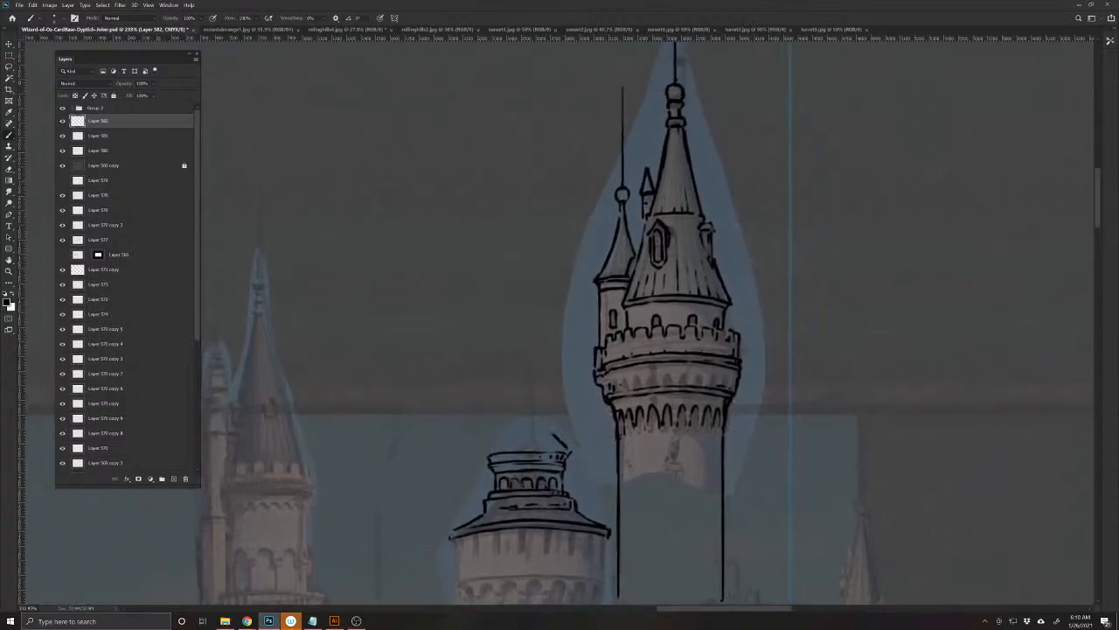
pyautogui.moveTo(493, 451)
pyautogui.mouseDown()
pyautogui.moveTo(511, 427)
pyautogui.moveTo(566, 450)
pyautogui.moveTo(523, 426)
pyautogui.moveTo(488, 455)
pyautogui.mouseUp()
pyautogui.moveTo(542, 426); pyautogui.dragTo(530, 357)
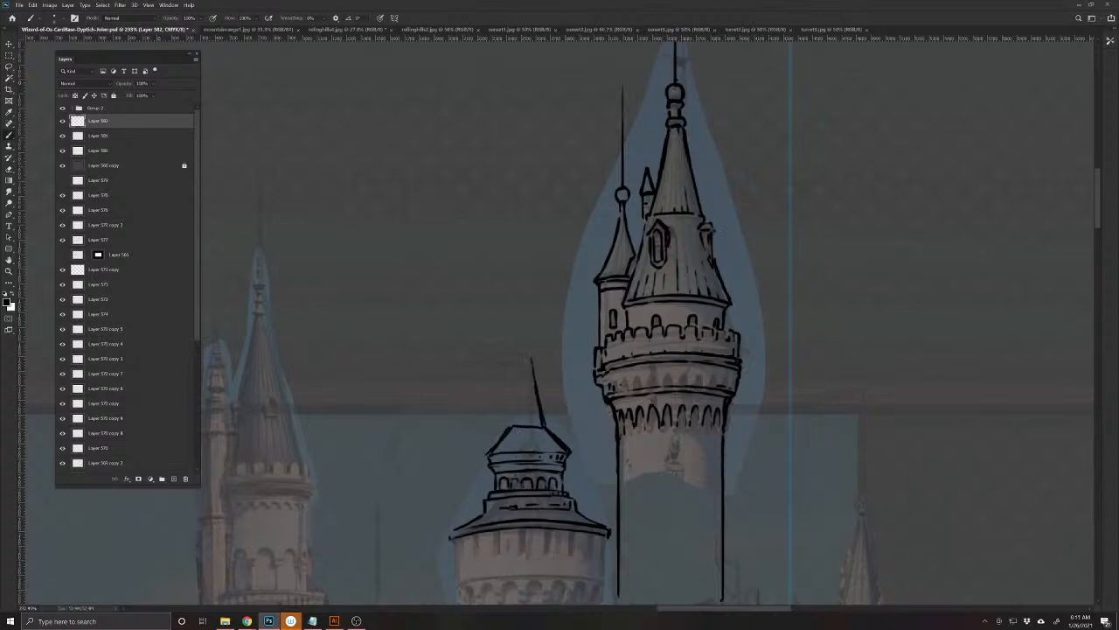
pyautogui.moveTo(509, 427)
pyautogui.mouseDown()
pyautogui.moveTo(527, 340)
pyautogui.moveTo(531, 354)
pyautogui.moveTo(526, 223)
pyautogui.mouseUp()
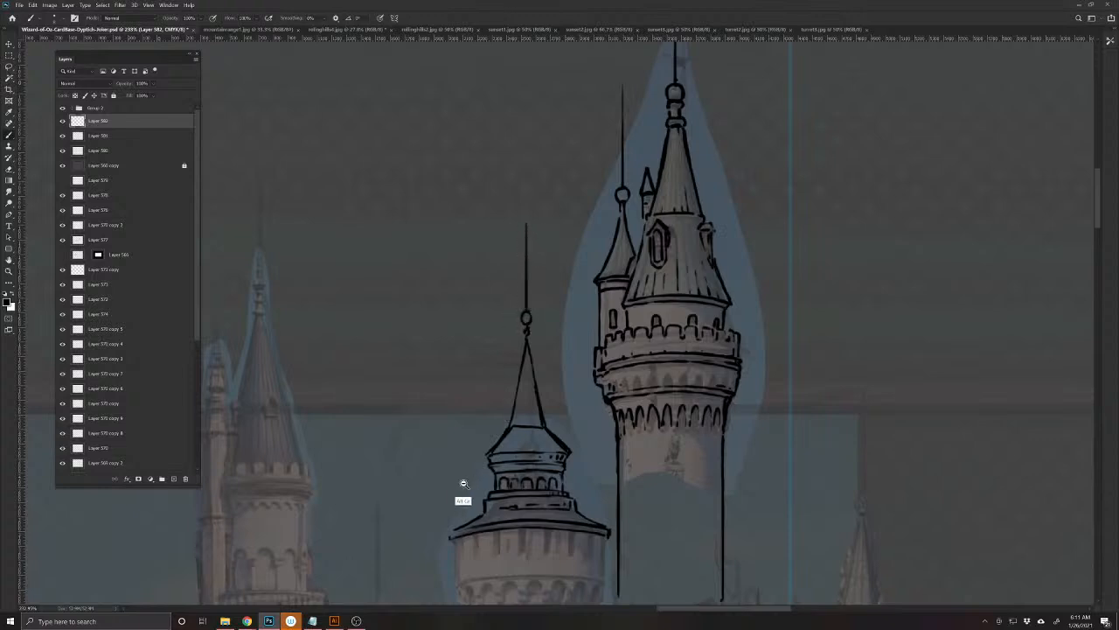
pyautogui.scroll(-4, 464, 484)
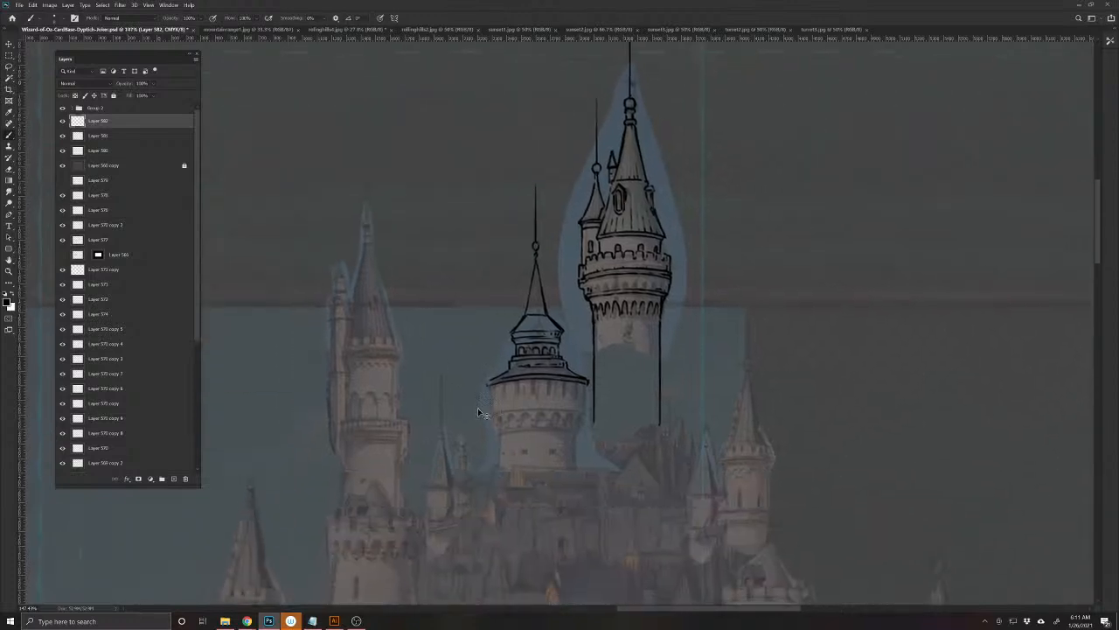
pyautogui.hotkey('ctrl', 's')
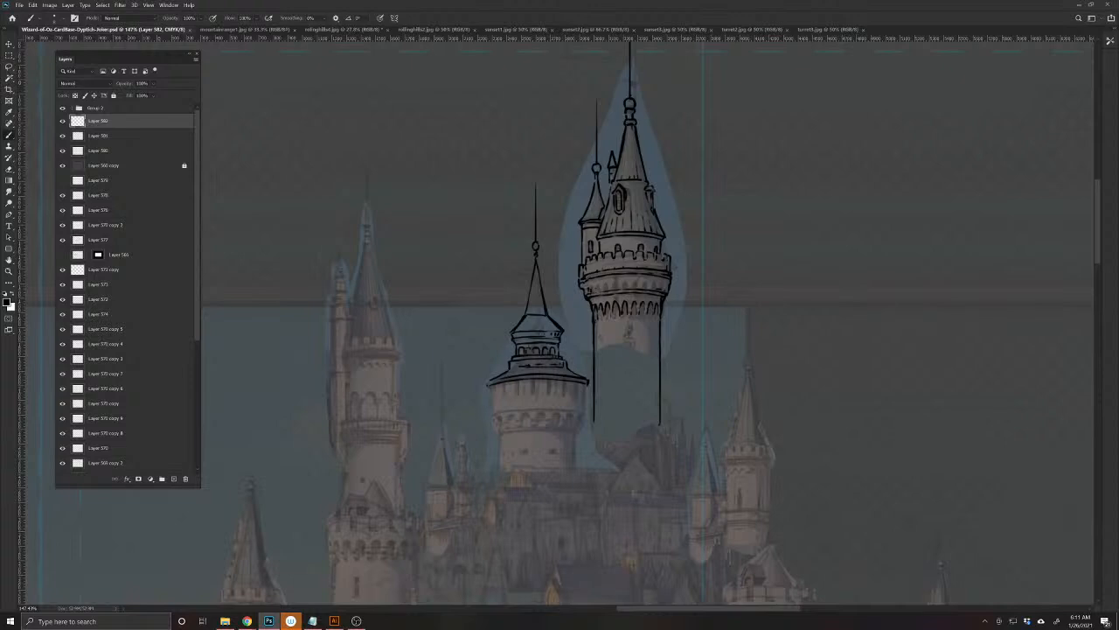
# - Outline the wide drum below the round tower's eave and fill it with a row of tall narrow slots
pyautogui.scroll(3, 482, 425)
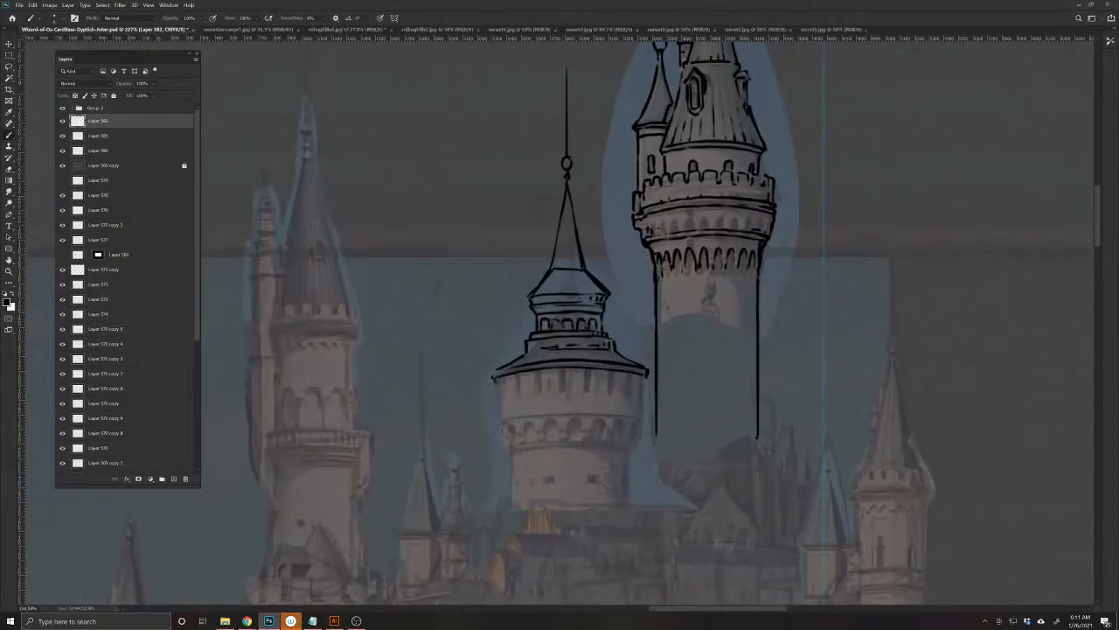
pyautogui.moveTo(528, 375)
pyautogui.mouseDown()
pyautogui.moveTo(644, 378)
pyautogui.moveTo(641, 428)
pyautogui.mouseUp()
pyautogui.moveTo(499, 382); pyautogui.dragTo(498, 423)
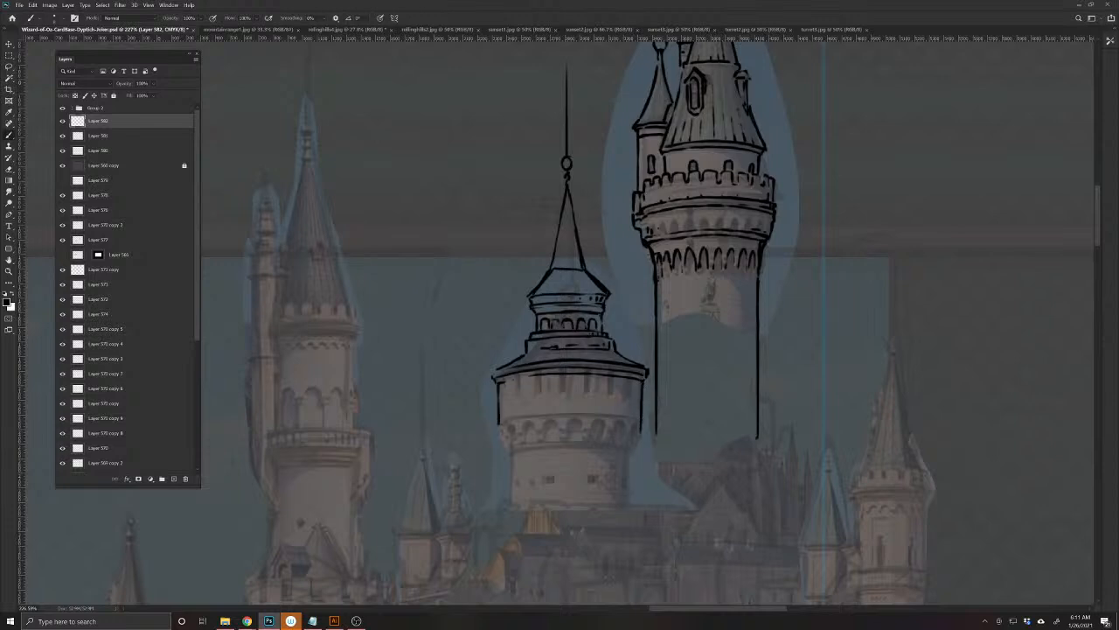
pyautogui.moveTo(641, 417)
pyautogui.mouseDown()
pyautogui.moveTo(500, 416)
pyautogui.moveTo(612, 416)
pyautogui.mouseUp()
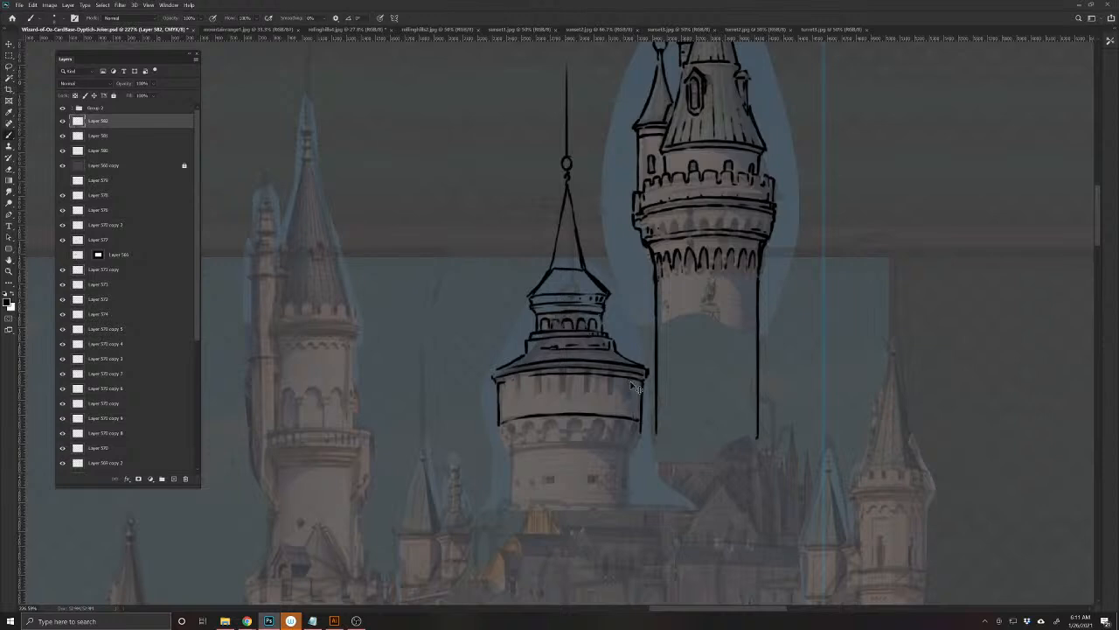
pyautogui.moveTo(626, 392)
pyautogui.mouseDown()
pyautogui.moveTo(626, 406)
pyautogui.moveTo(614, 392)
pyautogui.moveTo(610, 406)
pyautogui.moveTo(584, 404)
pyautogui.mouseUp()
pyautogui.moveTo(589, 373)
pyautogui.mouseDown()
pyautogui.moveTo(587, 390)
pyautogui.moveTo(566, 388)
pyautogui.moveTo(560, 404)
pyautogui.moveTo(540, 399)
pyautogui.moveTo(536, 376)
pyautogui.moveTo(517, 411)
pyautogui.moveTo(516, 378)
pyautogui.mouseUp()
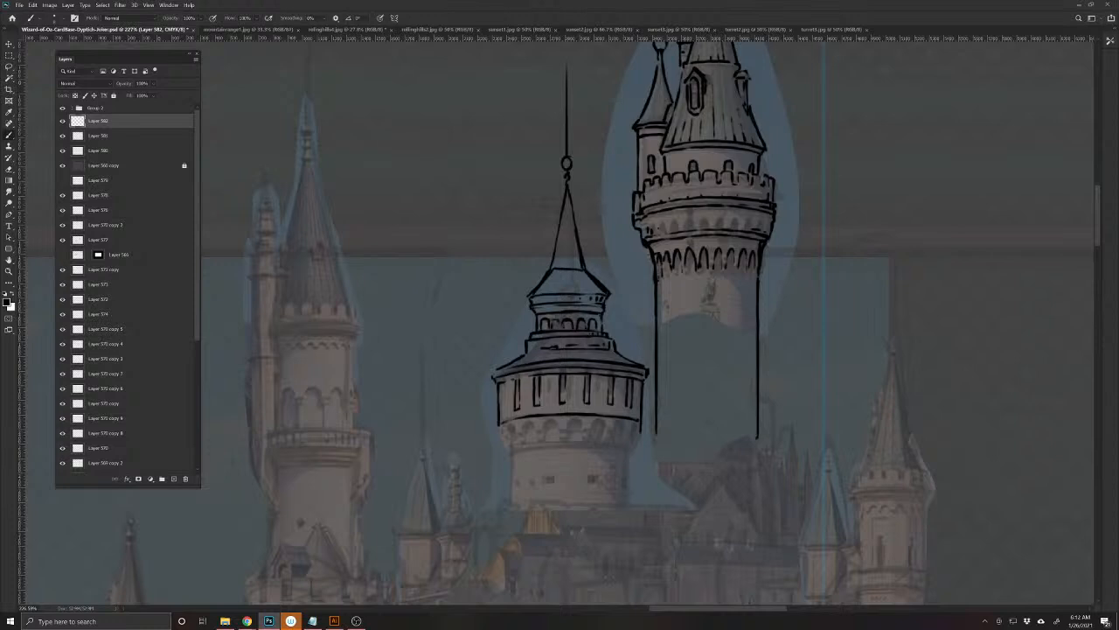
# - Draw a row of small rounded corbel arches along the underside of the round tower's drum
pyautogui.moveTo(502, 434)
pyautogui.mouseDown()
pyautogui.moveTo(501, 446)
pyautogui.moveTo(514, 422)
pyautogui.moveTo(518, 433)
pyautogui.mouseUp()
pyautogui.moveTo(542, 425); pyautogui.dragTo(555, 425)
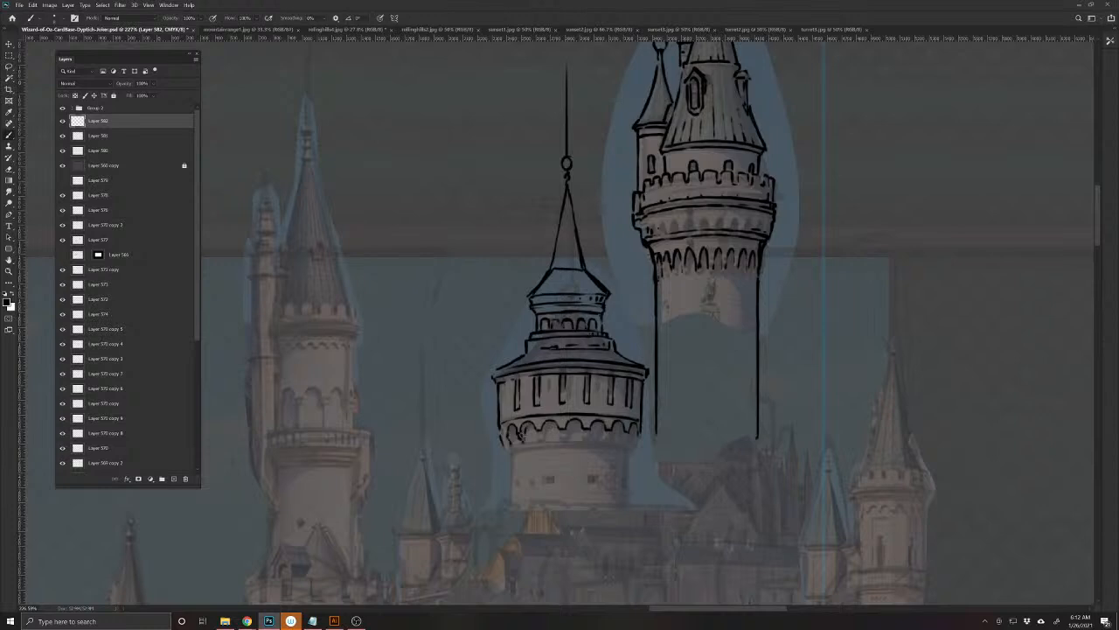
pyautogui.moveTo(526, 428); pyautogui.dragTo(513, 446)
pyautogui.moveTo(542, 425); pyautogui.dragTo(544, 436)
pyautogui.moveTo(583, 428)
pyautogui.mouseDown()
pyautogui.moveTo(608, 440)
pyautogui.moveTo(598, 433)
pyautogui.mouseUp()
pyautogui.moveTo(620, 427); pyautogui.dragTo(633, 438)
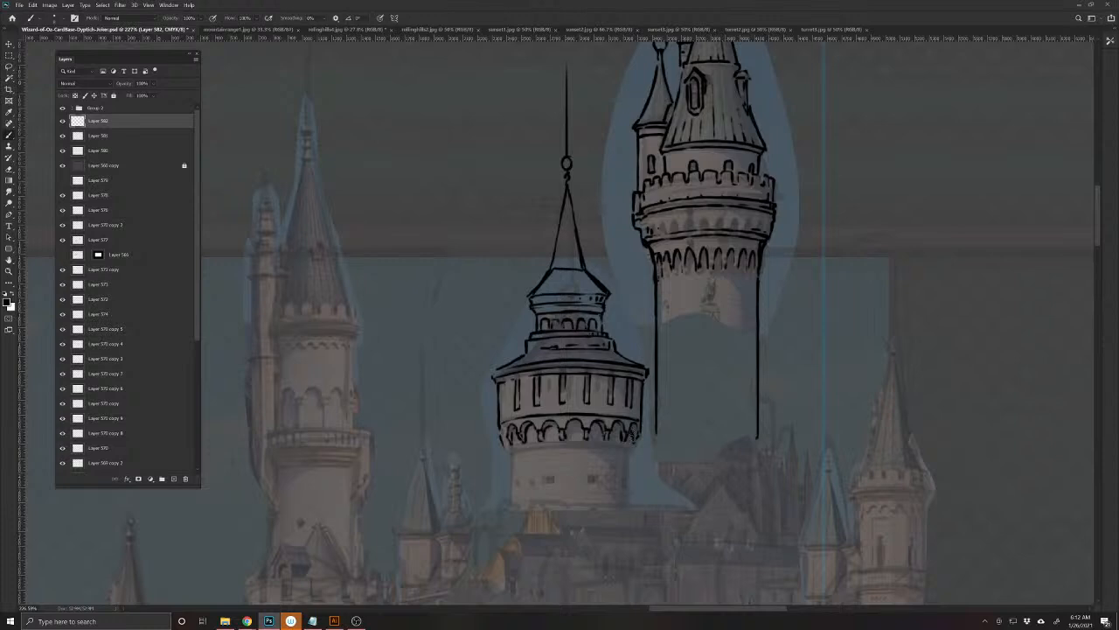
# - Close the underside of the arch row with a curved double band, and save the document
pyautogui.moveTo(533, 442); pyautogui.dragTo(639, 447)
pyautogui.moveTo(526, 449)
pyautogui.mouseDown()
pyautogui.moveTo(636, 449)
pyautogui.moveTo(611, 447)
pyautogui.mouseUp()
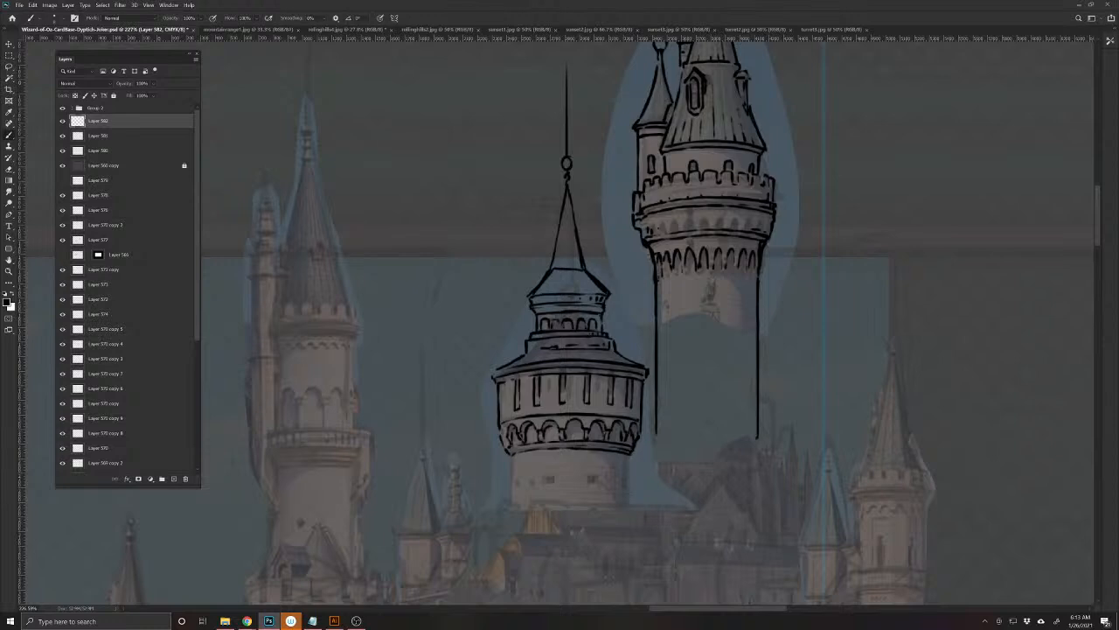
pyautogui.moveTo(519, 451); pyautogui.dragTo(555, 451)
pyautogui.hotkey('ctrl', 's')
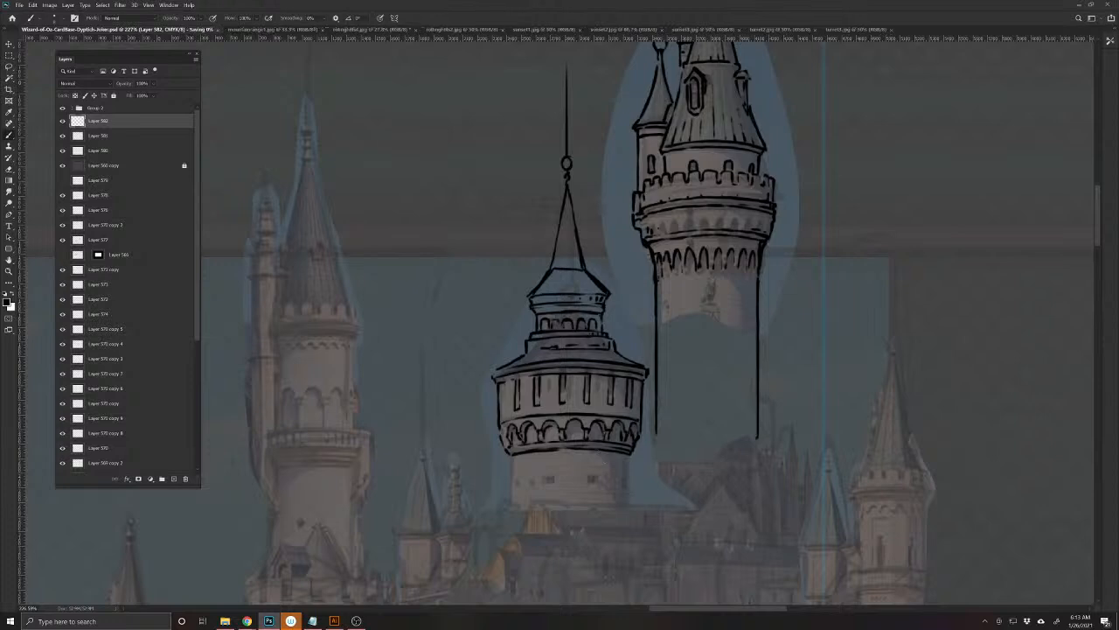
# - Draw three narrow slit windows with small pointed brackets stepping down the tall tower's shaft
pyautogui.moveTo(565, 535)
pyautogui.mouseDown()
pyautogui.moveTo(470, 555)
pyautogui.moveTo(468, 573)
pyautogui.mouseUp()
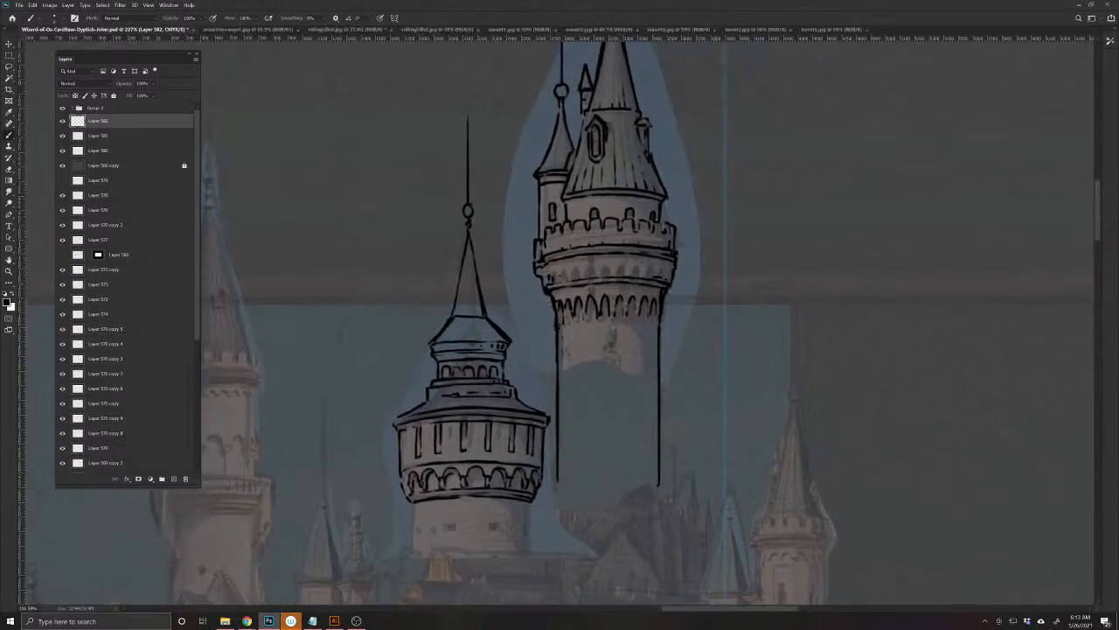
pyautogui.moveTo(567, 353); pyautogui.dragTo(570, 379)
pyautogui.moveTo(568, 380); pyautogui.dragTo(570, 406)
pyautogui.moveTo(614, 411)
pyautogui.mouseDown()
pyautogui.moveTo(619, 383)
pyautogui.moveTo(617, 454)
pyautogui.moveTo(614, 439)
pyautogui.mouseUp()
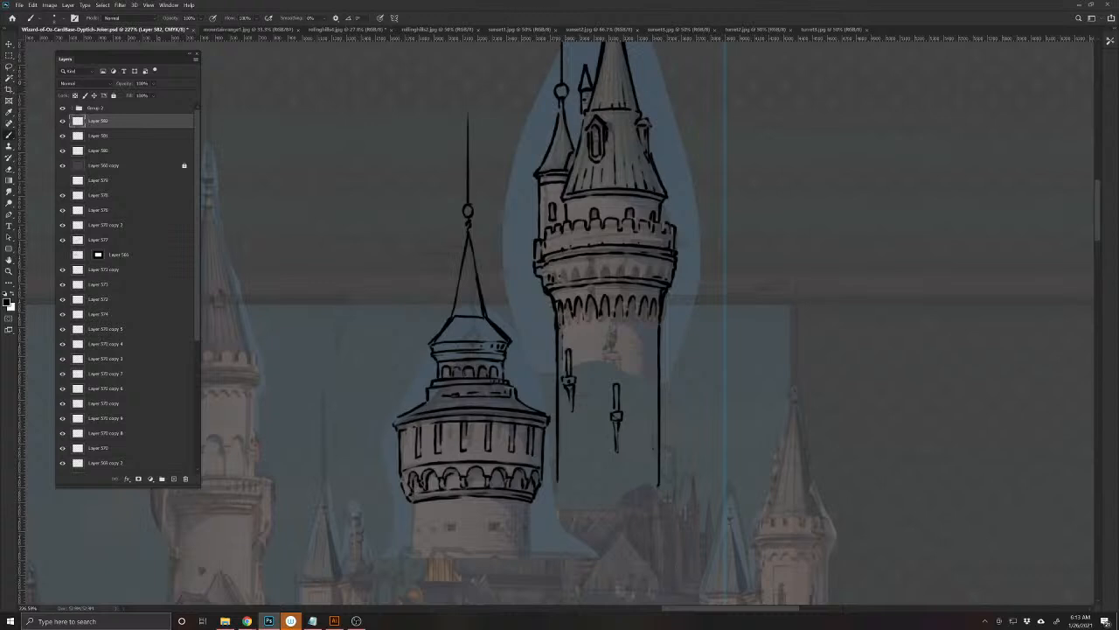
pyautogui.moveTo(652, 432); pyautogui.dragTo(652, 460)
pyautogui.moveTo(654, 459); pyautogui.dragTo(658, 472)
# - Draw the stepped foot of the tall tower, and the round tower's lower walls with small square windows
pyautogui.moveTo(540, 560); pyautogui.dragTo(522, 460)
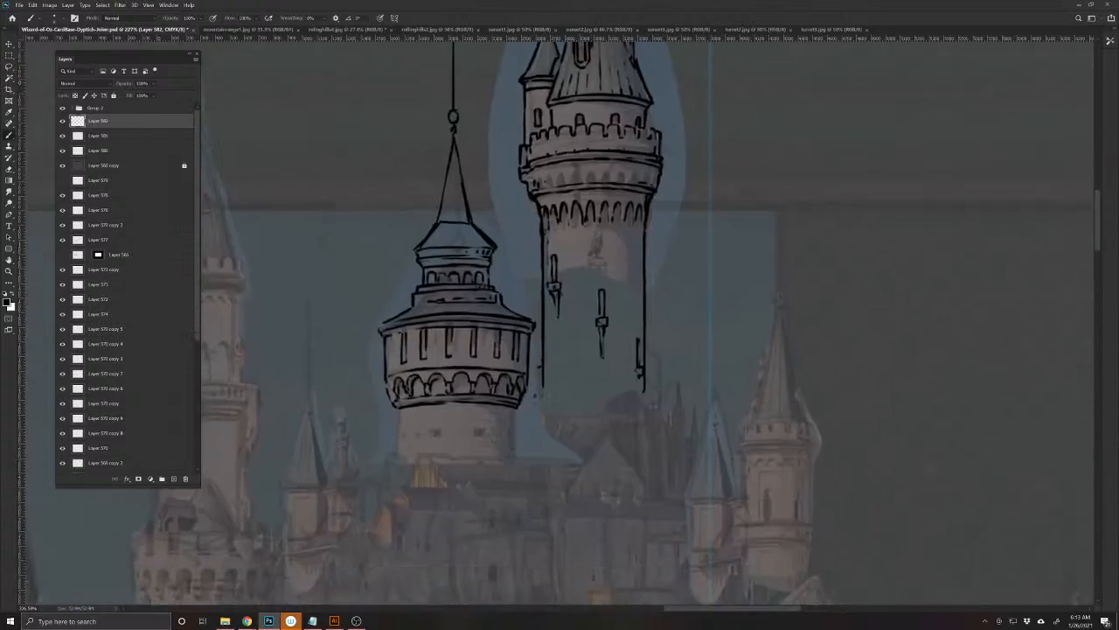
pyautogui.moveTo(544, 387)
pyautogui.mouseDown()
pyautogui.moveTo(568, 411)
pyautogui.moveTo(539, 399)
pyautogui.moveTo(536, 430)
pyautogui.moveTo(514, 428)
pyautogui.moveTo(509, 451)
pyautogui.moveTo(480, 432)
pyautogui.moveTo(429, 439)
pyautogui.mouseUp()
pyautogui.moveTo(427, 427)
pyautogui.mouseDown()
pyautogui.moveTo(441, 428)
pyautogui.moveTo(398, 423)
pyautogui.moveTo(395, 466)
pyautogui.moveTo(390, 454)
pyautogui.mouseUp()
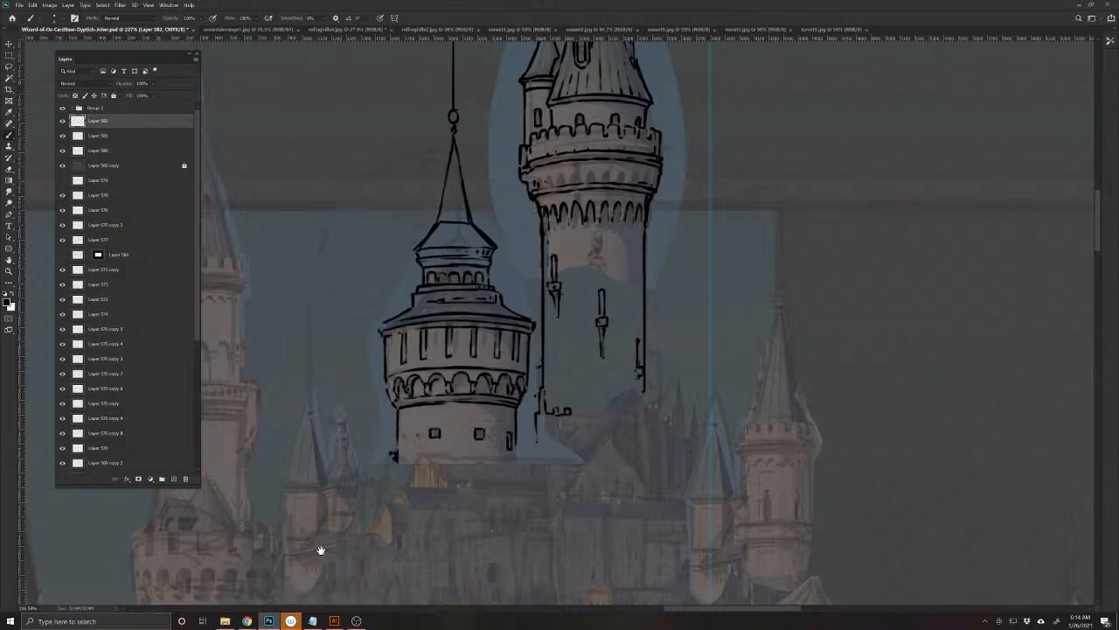
pyautogui.moveTo(321, 549); pyautogui.dragTo(457, 537)
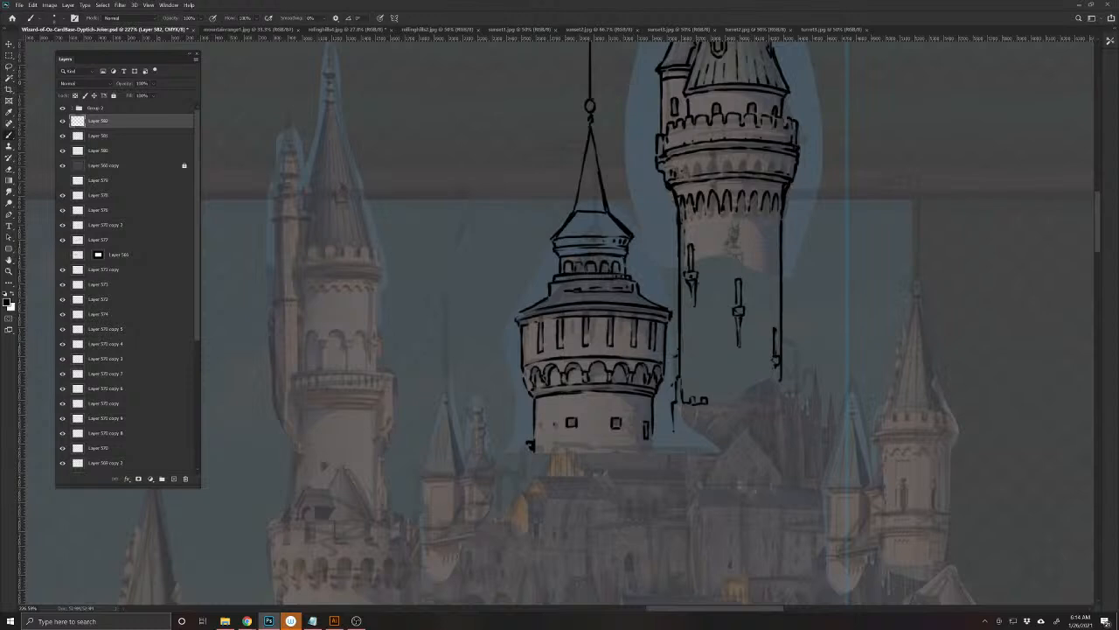
pyautogui.moveTo(527, 447)
pyautogui.mouseDown()
pyautogui.moveTo(529, 475)
pyautogui.moveTo(504, 458)
pyautogui.mouseUp()
pyautogui.press('e')
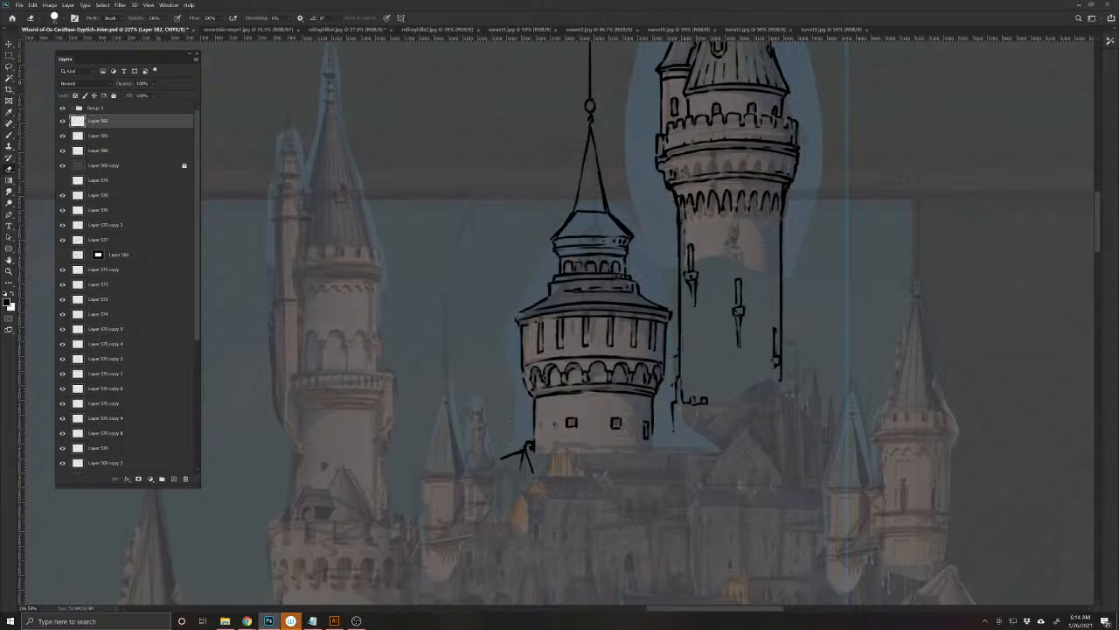
pyautogui.moveTo(503, 456); pyautogui.dragTo(530, 459)
pyautogui.press('b')
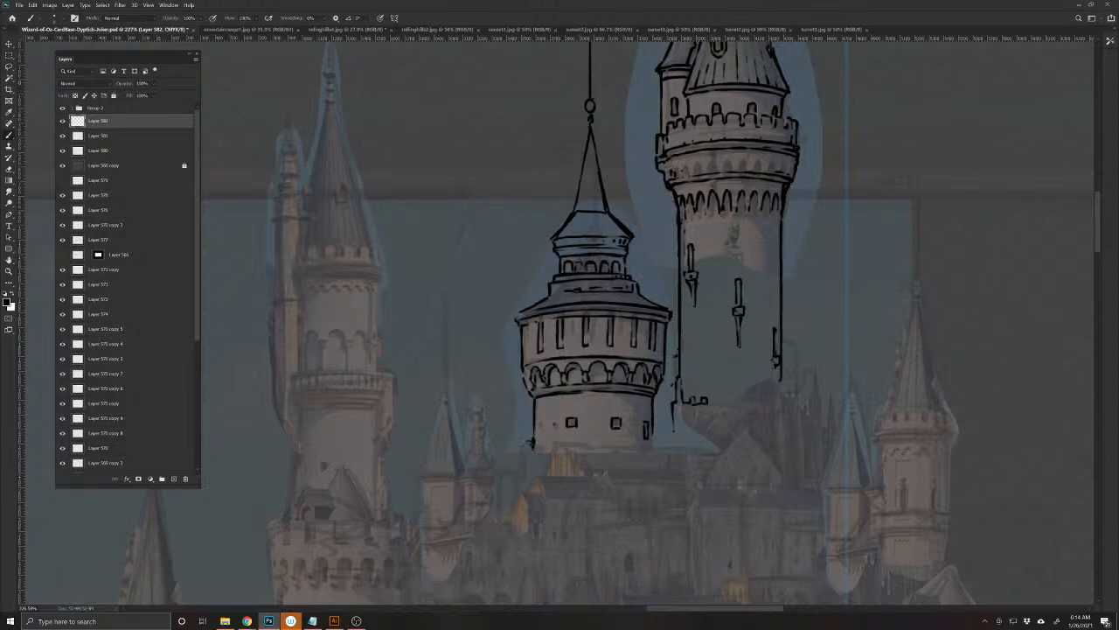
# - Draw two small pointed turret roofs with ball finials and long needles beside the round tower, and save the document
pyautogui.moveTo(474, 434)
pyautogui.mouseDown()
pyautogui.moveTo(474, 451)
pyautogui.moveTo(475, 396)
pyautogui.moveTo(486, 411)
pyautogui.moveTo(476, 468)
pyautogui.mouseUp()
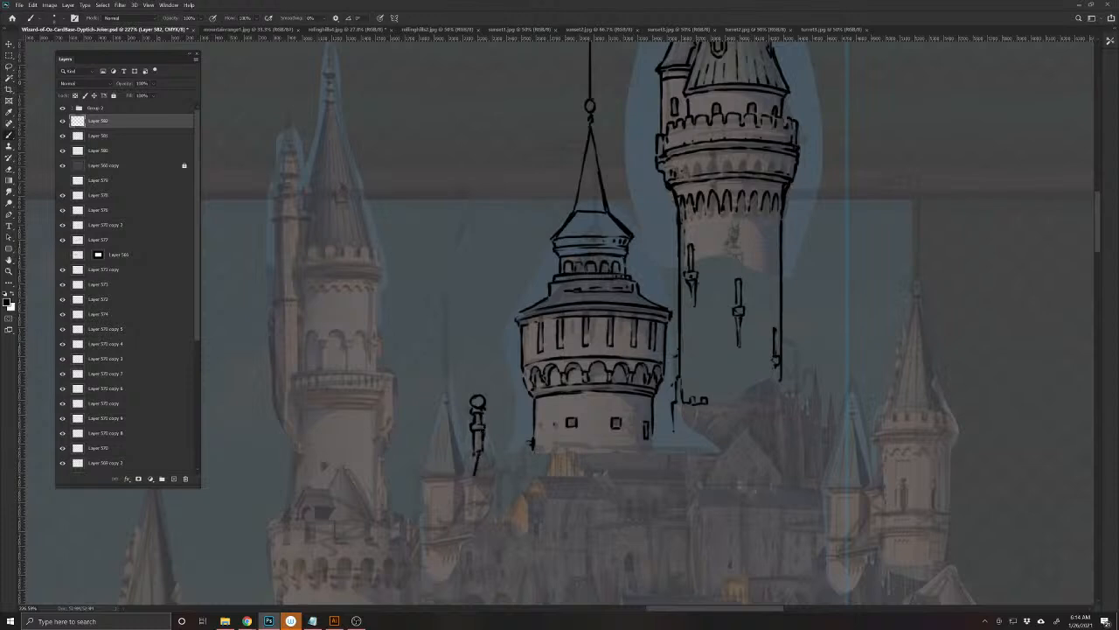
pyautogui.moveTo(479, 395); pyautogui.dragTo(478, 320)
pyautogui.hotkey('ctrl', 'z')
pyautogui.moveTo(446, 400); pyautogui.dragTo(445, 285)
pyautogui.moveTo(445, 407); pyautogui.dragTo(464, 472)
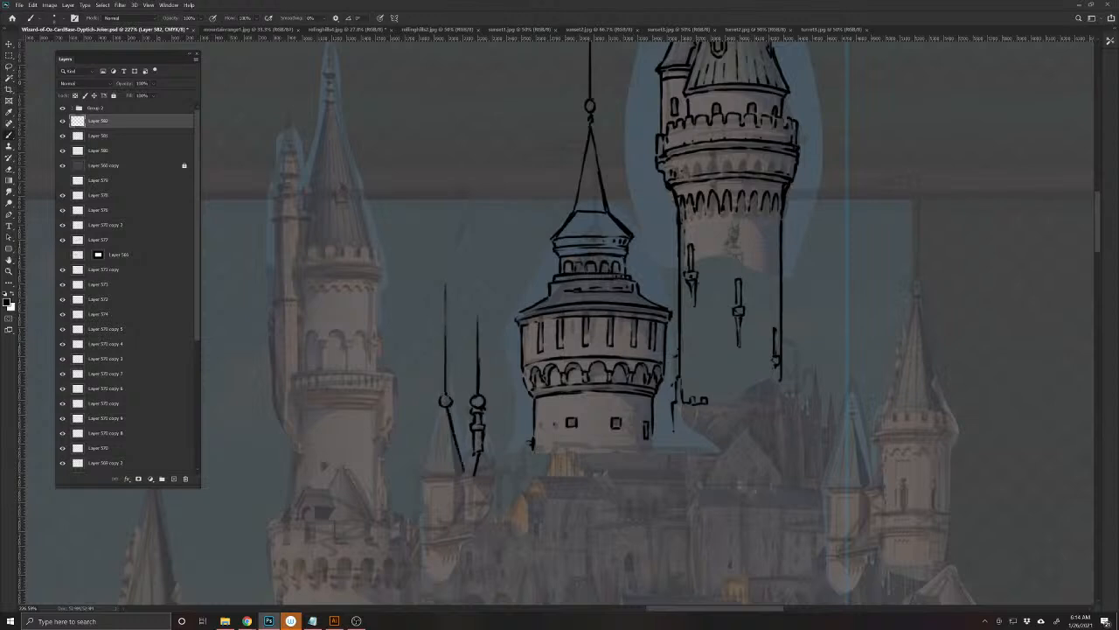
pyautogui.moveTo(445, 407)
pyautogui.mouseDown()
pyautogui.moveTo(420, 473)
pyautogui.moveTo(464, 476)
pyautogui.moveTo(489, 468)
pyautogui.mouseUp()
pyautogui.scroll(-6, 512, 530)
pyautogui.scroll(3, 487, 508)
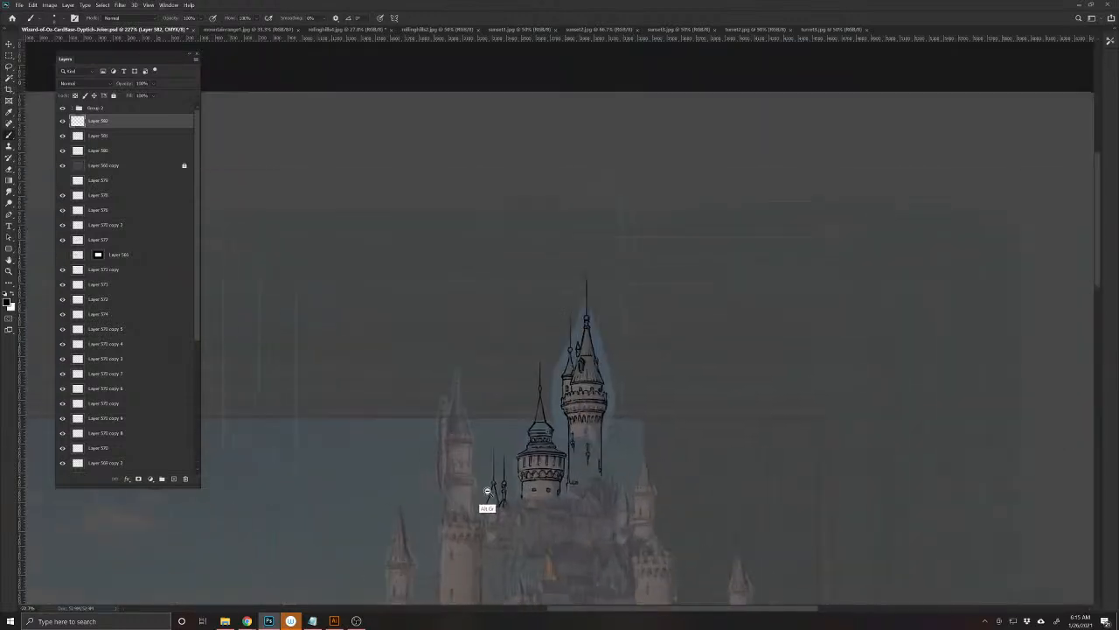
pyautogui.scroll(-3, 490, 526)
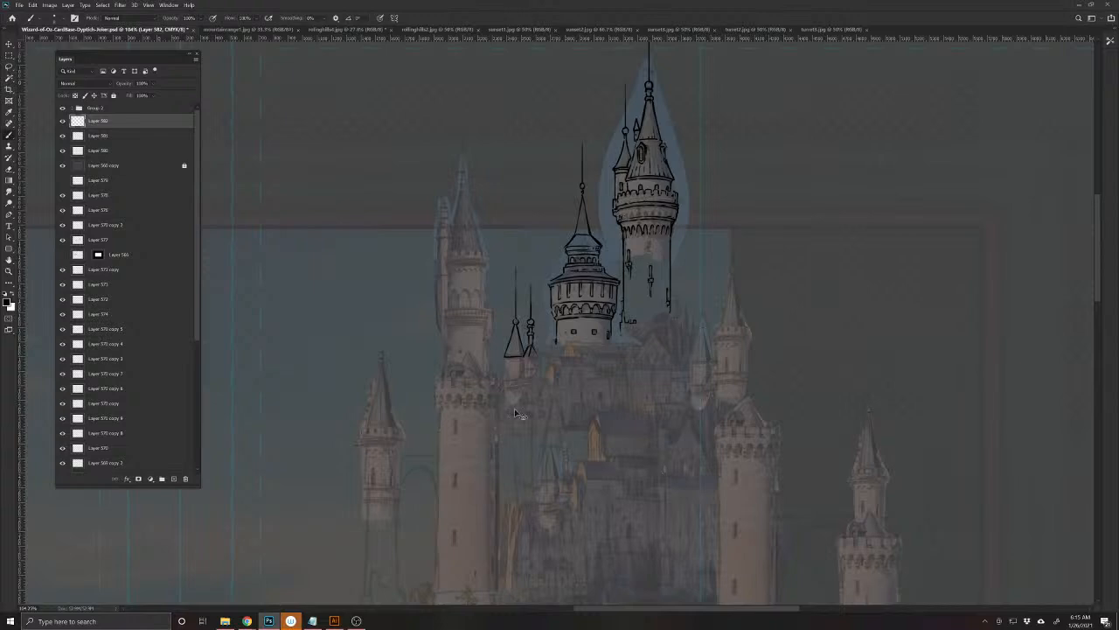
pyautogui.hotkey('ctrl', 's')
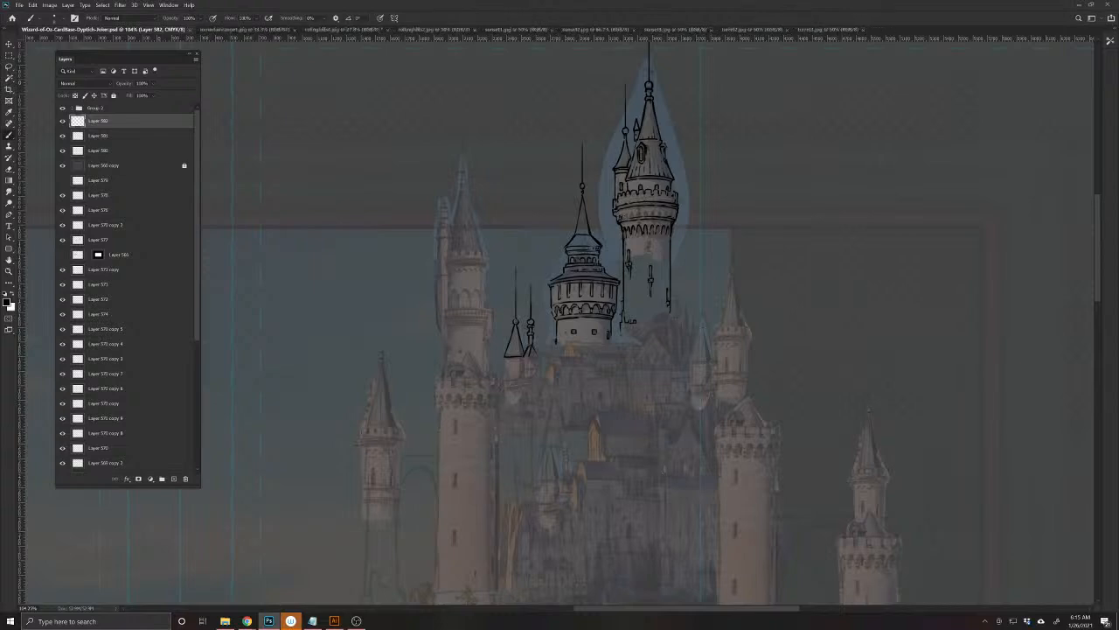
# - Draw the long pitched roof at the round tower's foot with seams and ridge finials, ending in a small gable with an arched window
pyautogui.scroll(5, 596, 368)
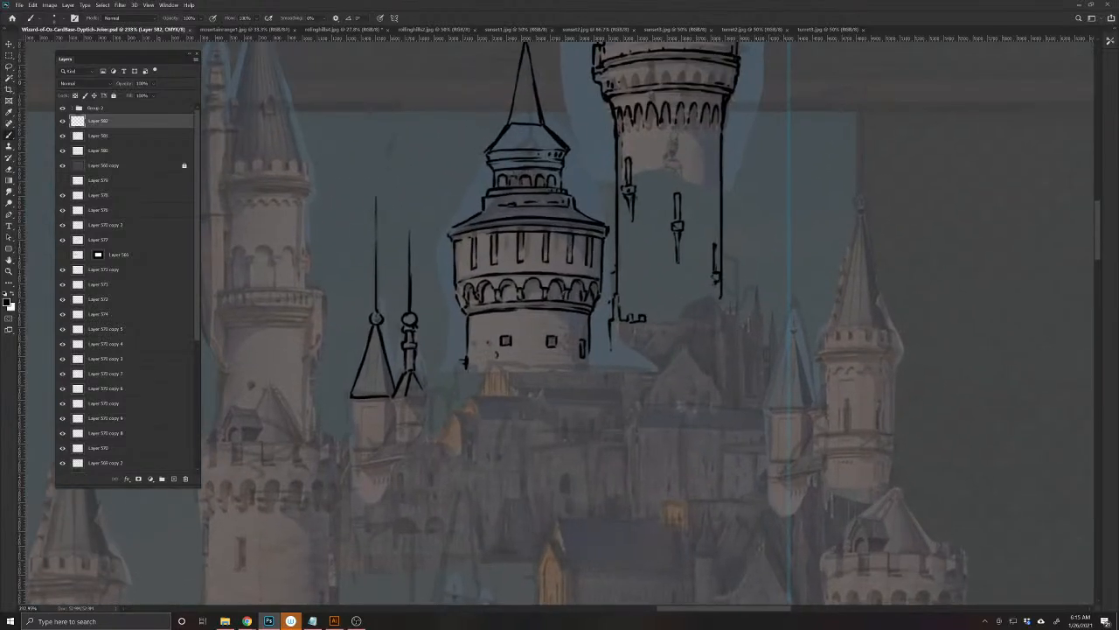
pyautogui.moveTo(494, 354); pyautogui.dragTo(511, 389)
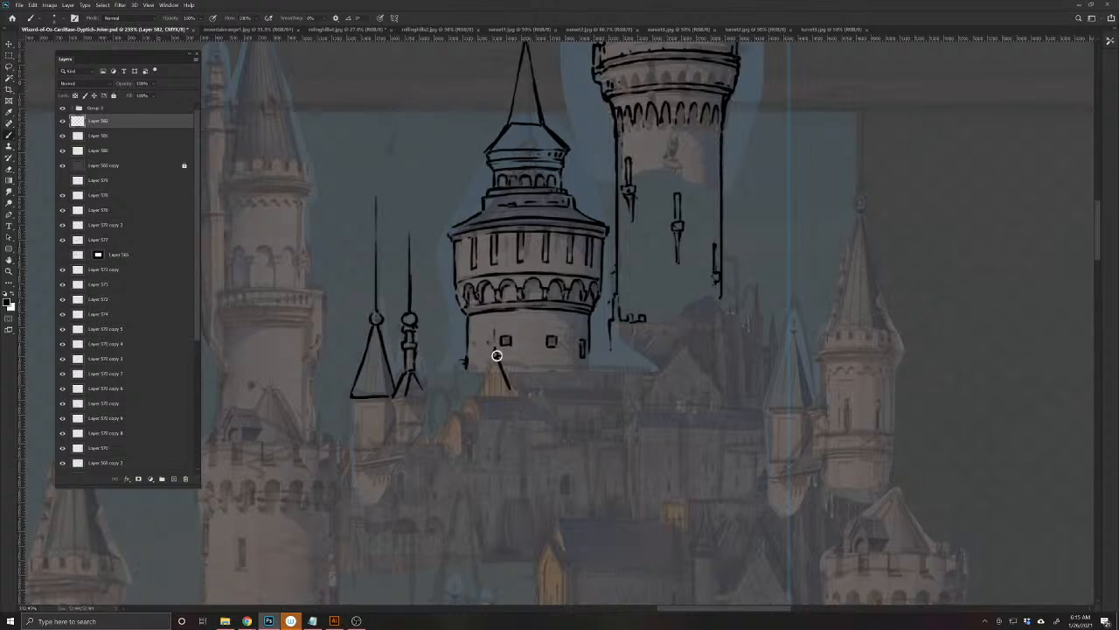
pyautogui.moveTo(535, 358); pyautogui.dragTo(609, 362)
pyautogui.moveTo(520, 355); pyautogui.dragTo(616, 365)
pyautogui.moveTo(510, 388)
pyautogui.mouseDown()
pyautogui.moveTo(627, 404)
pyautogui.moveTo(621, 393)
pyautogui.moveTo(535, 387)
pyautogui.moveTo(608, 391)
pyautogui.mouseUp()
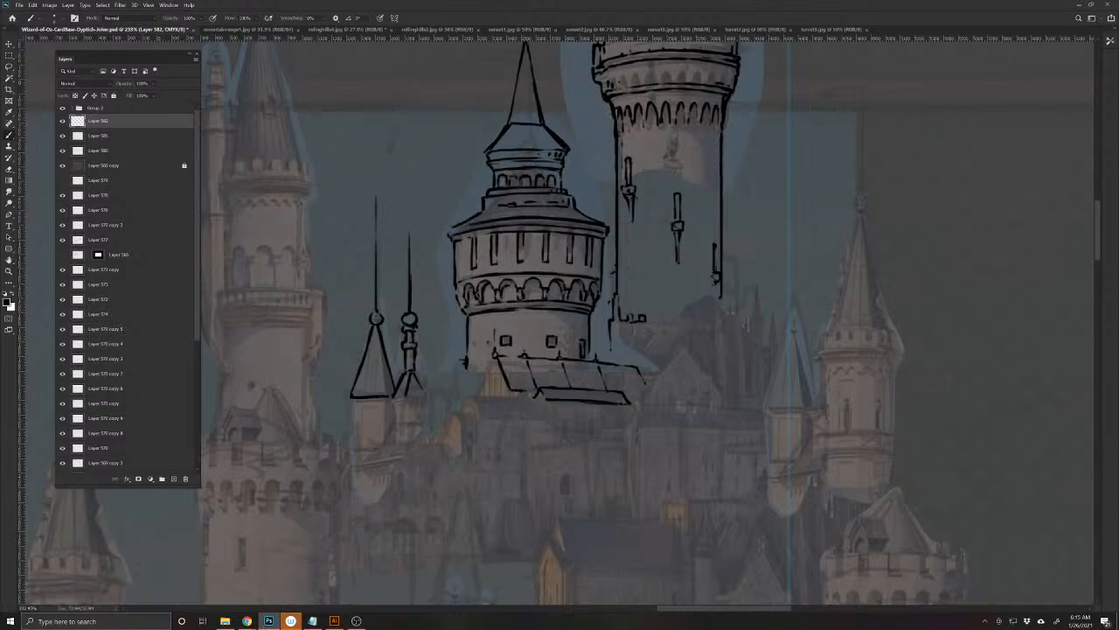
pyautogui.moveTo(495, 355)
pyautogui.mouseDown()
pyautogui.moveTo(483, 382)
pyautogui.moveTo(497, 391)
pyautogui.moveTo(495, 371)
pyautogui.mouseUp()
pyautogui.moveTo(532, 400)
pyautogui.mouseDown()
pyautogui.moveTo(543, 419)
pyautogui.moveTo(470, 390)
pyautogui.mouseUp()
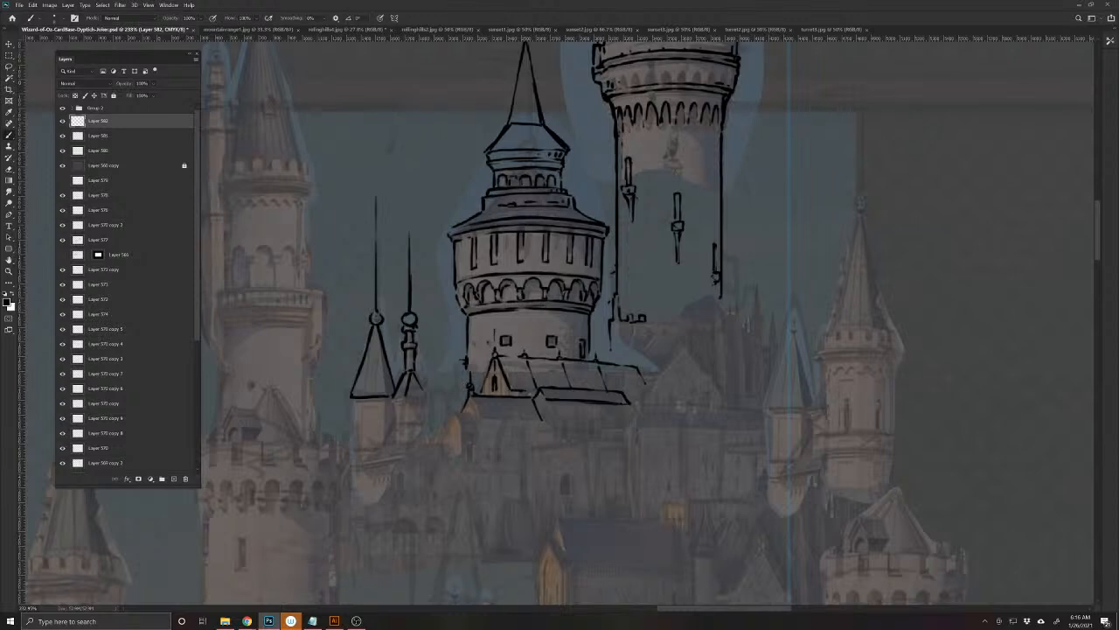
# - Draw a small gabled dormer beside the long roof, and the sloping roof that runs beneath the two small turrets
pyautogui.moveTo(474, 412); pyautogui.dragTo(457, 426)
pyautogui.moveTo(462, 409); pyautogui.dragTo(459, 448)
pyautogui.moveTo(344, 425); pyautogui.dragTo(476, 434)
pyautogui.moveTo(521, 395); pyautogui.dragTo(535, 397)
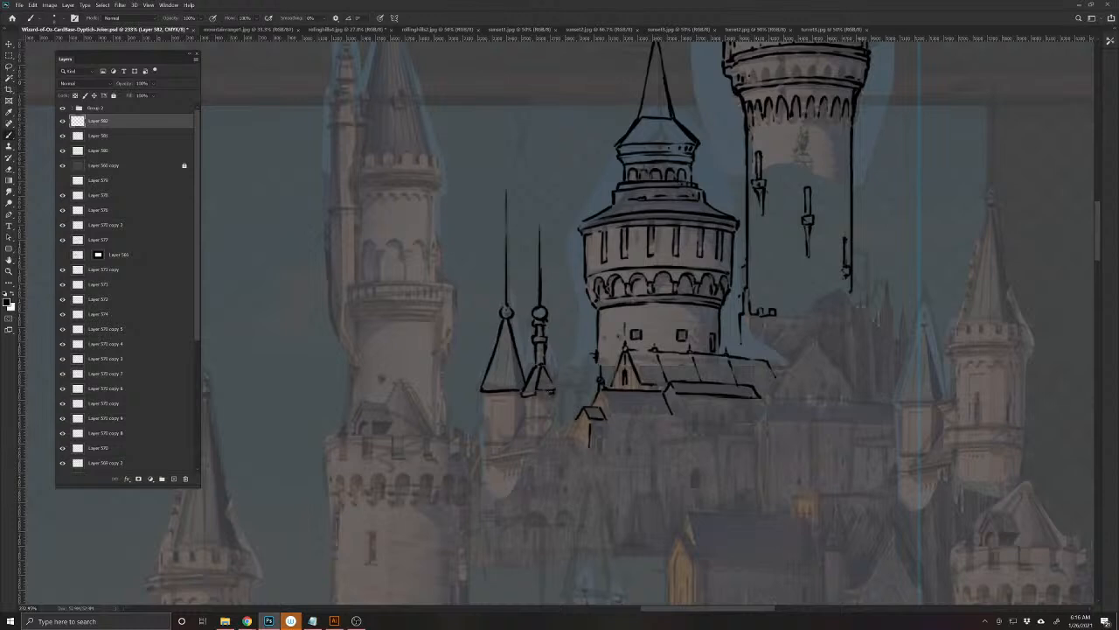
pyautogui.moveTo(552, 393)
pyautogui.mouseDown()
pyautogui.moveTo(553, 428)
pyautogui.moveTo(577, 433)
pyautogui.mouseUp()
pyautogui.moveTo(538, 451)
pyautogui.mouseDown()
pyautogui.moveTo(547, 434)
pyautogui.moveTo(511, 439)
pyautogui.moveTo(486, 461)
pyautogui.moveTo(539, 451)
pyautogui.mouseUp()
# - Draw the walls of the two small turrets down to the sloping roof, with narrow windows and a base ledge
pyautogui.moveTo(523, 398); pyautogui.dragTo(525, 414)
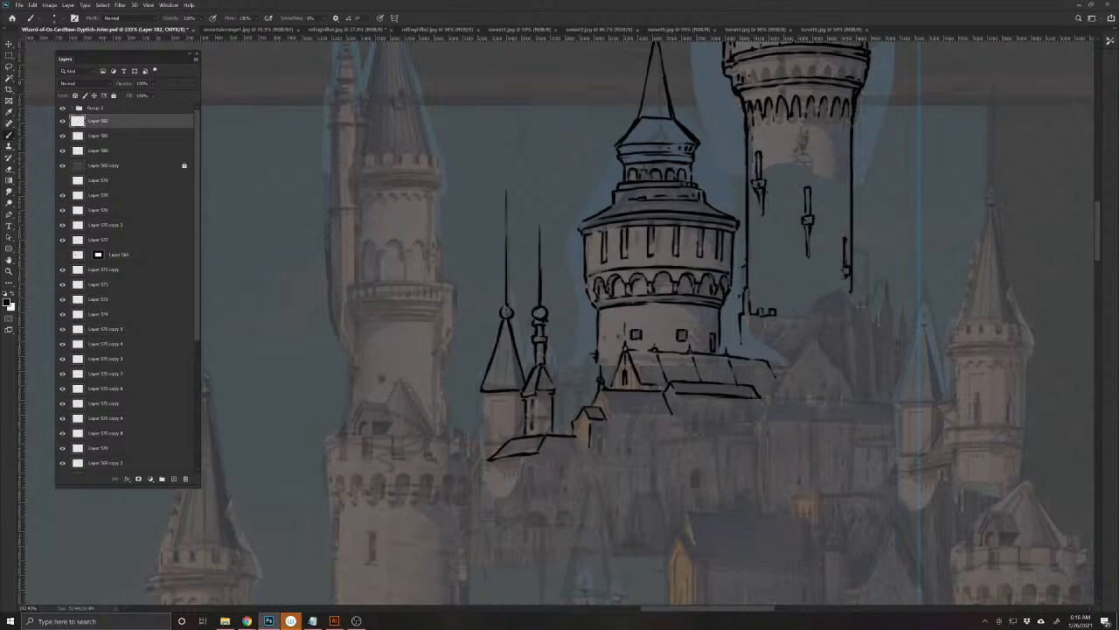
pyautogui.moveTo(550, 394)
pyautogui.mouseDown()
pyautogui.moveTo(536, 395)
pyautogui.moveTo(538, 429)
pyautogui.mouseUp()
pyautogui.moveTo(482, 394)
pyautogui.mouseDown()
pyautogui.moveTo(516, 394)
pyautogui.moveTo(486, 422)
pyautogui.moveTo(486, 441)
pyautogui.mouseUp()
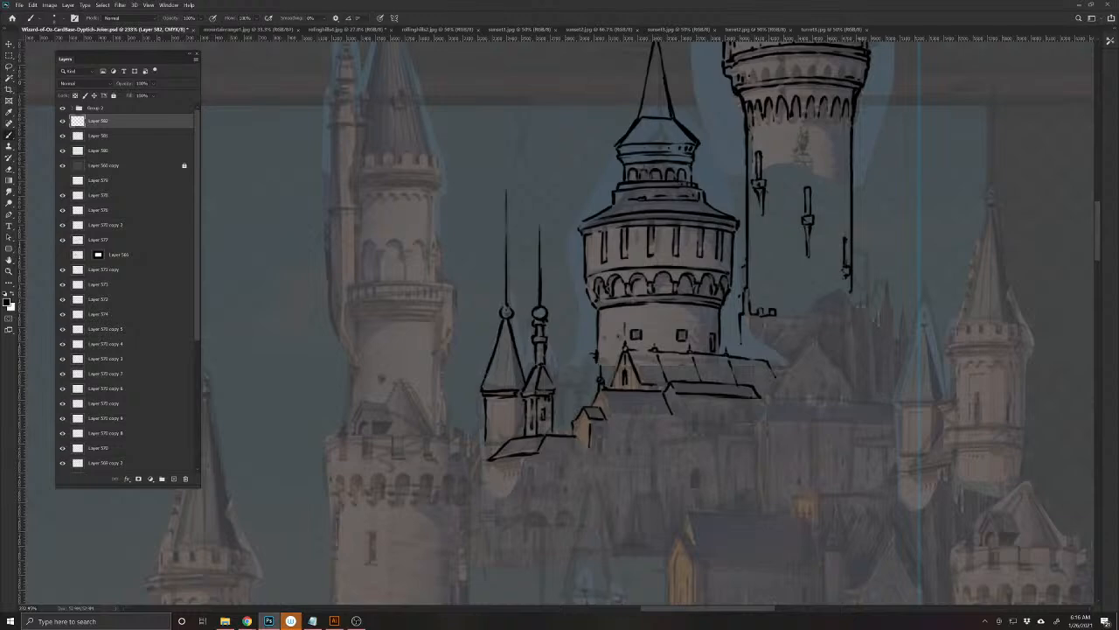
pyautogui.moveTo(644, 414)
pyautogui.mouseDown()
pyautogui.moveTo(614, 393)
pyautogui.moveTo(648, 406)
pyautogui.mouseUp()
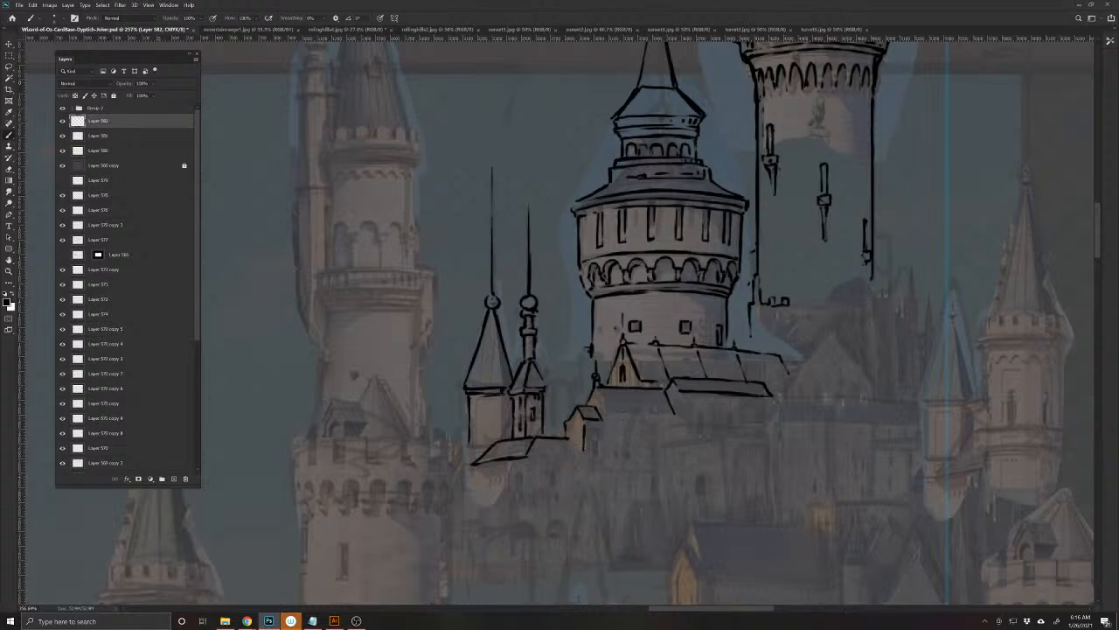
pyautogui.moveTo(501, 395)
pyautogui.mouseDown()
pyautogui.moveTo(500, 441)
pyautogui.moveTo(509, 427)
pyautogui.moveTo(549, 427)
pyautogui.moveTo(556, 441)
pyautogui.mouseUp()
pyautogui.moveTo(541, 392); pyautogui.dragTo(543, 437)
pyautogui.moveTo(476, 420)
pyautogui.mouseDown()
pyautogui.moveTo(476, 443)
pyautogui.moveTo(476, 431)
pyautogui.mouseUp()
pyautogui.moveTo(468, 446)
pyautogui.mouseDown()
pyautogui.moveTo(489, 445)
pyautogui.moveTo(470, 458)
pyautogui.mouseUp()
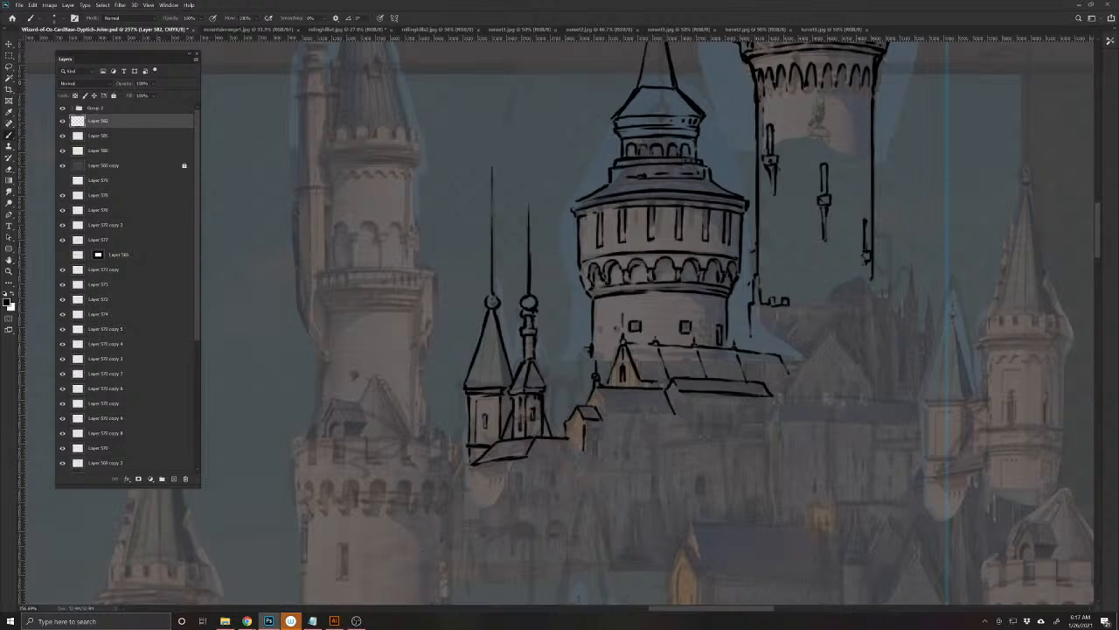
# - Add a bracketed underside with a pointed corbel to the sloping roof under the turrets, and erase the stray strokes beside it
pyautogui.moveTo(471, 465); pyautogui.dragTo(480, 470)
pyautogui.moveTo(500, 530); pyautogui.dragTo(432, 475)
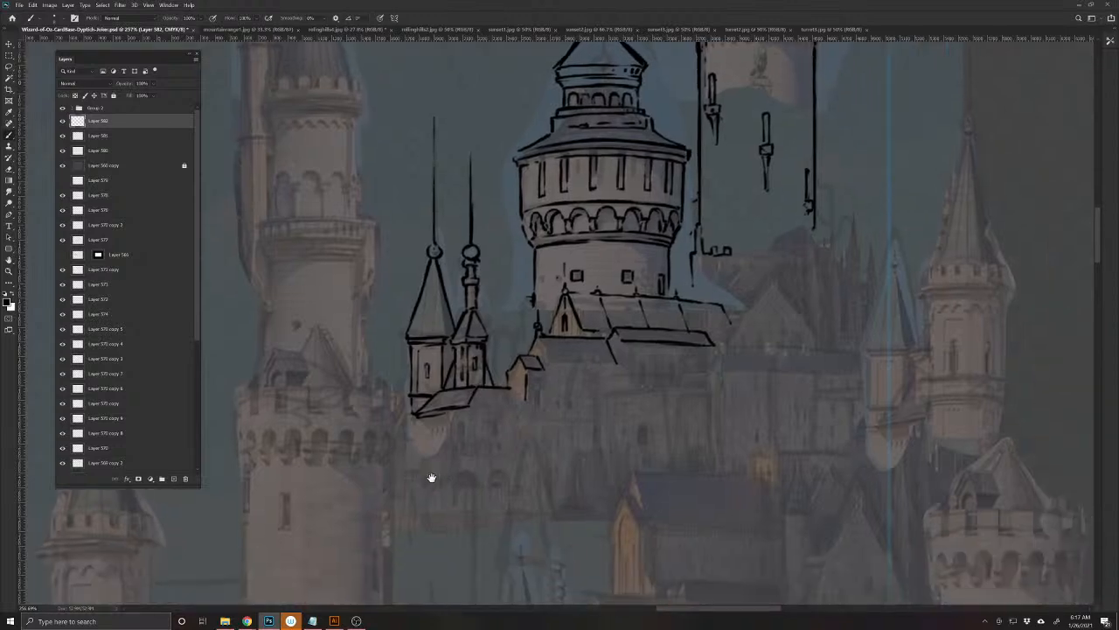
pyautogui.moveTo(585, 545)
pyautogui.mouseDown()
pyautogui.moveTo(394, 268)
pyautogui.moveTo(612, 549)
pyautogui.moveTo(618, 593)
pyautogui.mouseUp()
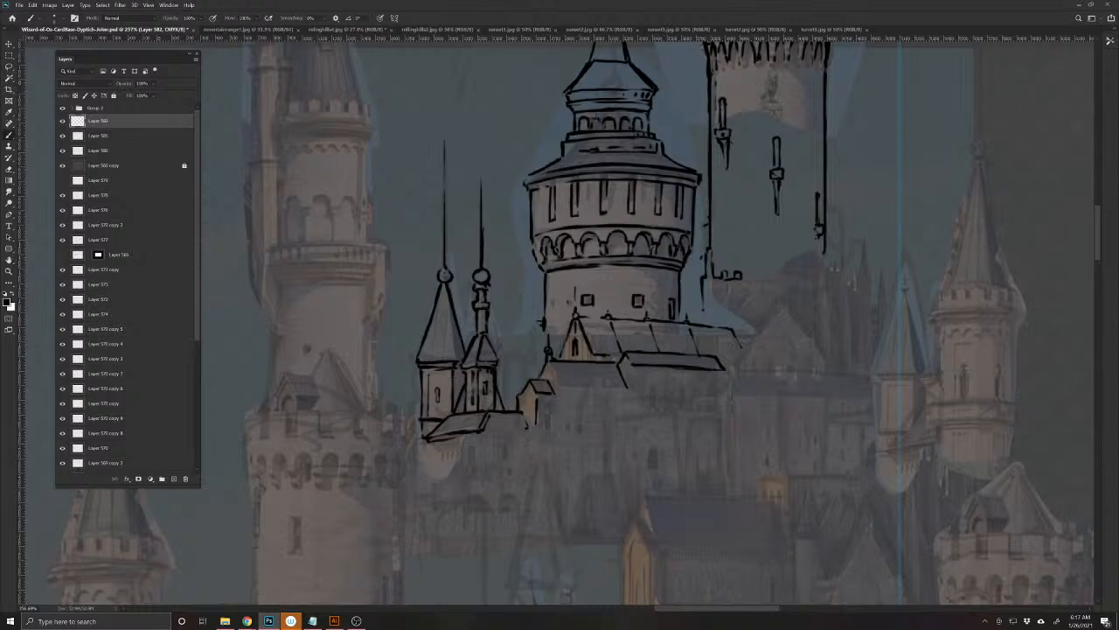
pyautogui.moveTo(428, 439)
pyautogui.mouseDown()
pyautogui.moveTo(446, 453)
pyautogui.moveTo(485, 435)
pyautogui.mouseUp()
pyautogui.moveTo(441, 456); pyautogui.dragTo(441, 475)
pyautogui.moveTo(504, 420); pyautogui.dragTo(500, 427)
pyautogui.press('e')
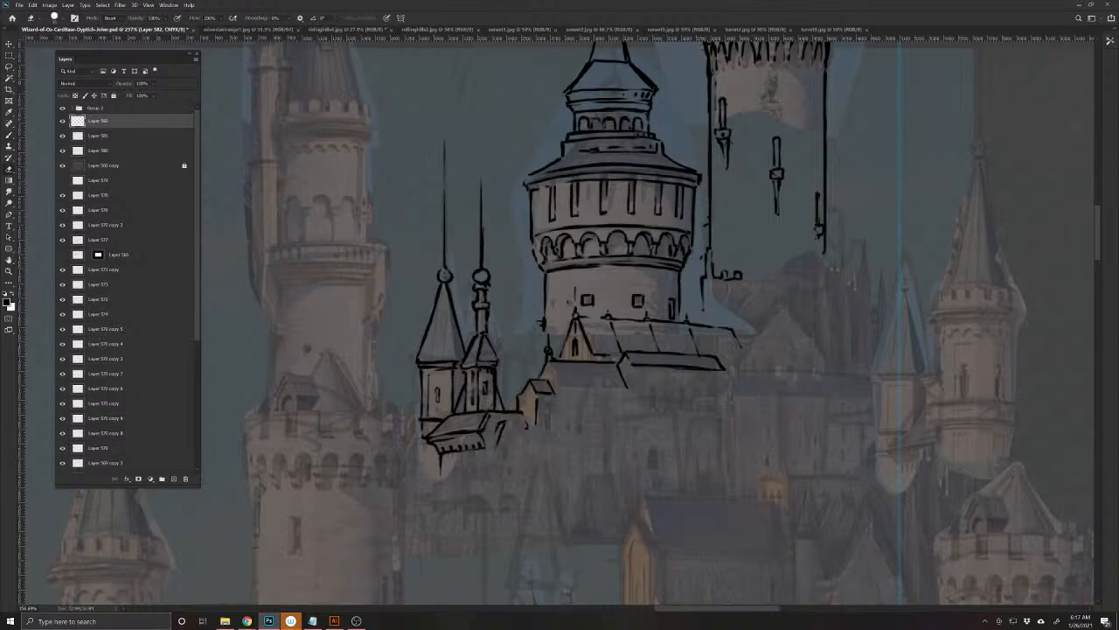
pyautogui.press('b')
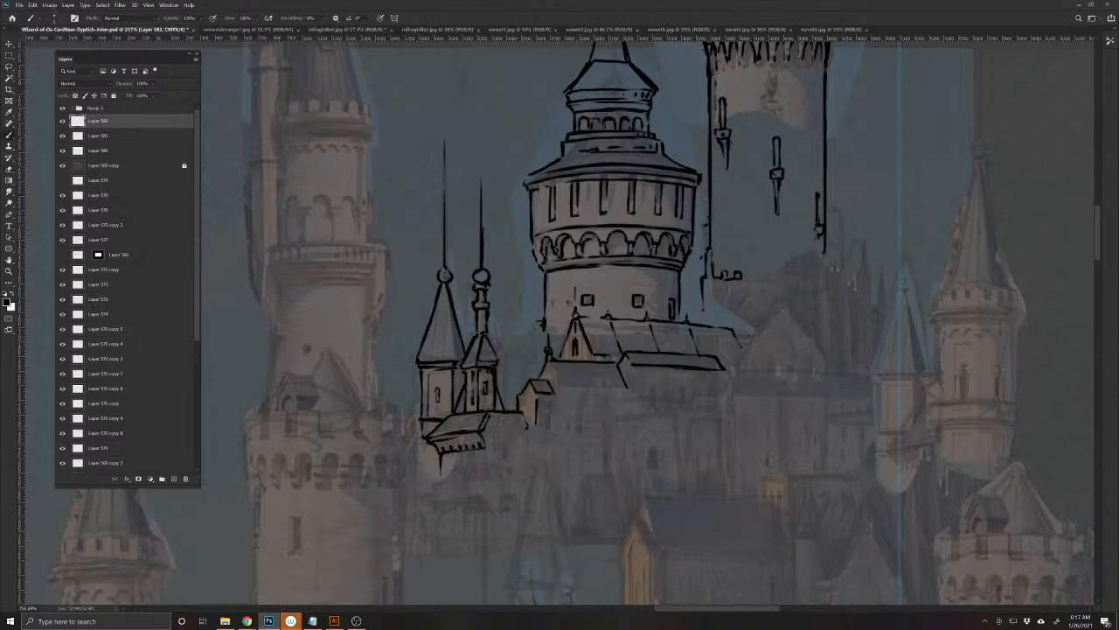
# - Draw a tapered roof with a spike lower down, and a triangular gable with arched openings by the tall tower, and save the document
pyautogui.moveTo(617, 418)
pyautogui.mouseDown()
pyautogui.moveTo(615, 472)
pyautogui.moveTo(599, 474)
pyautogui.moveTo(627, 523)
pyautogui.mouseUp()
pyautogui.moveTo(591, 470); pyautogui.dragTo(572, 530)
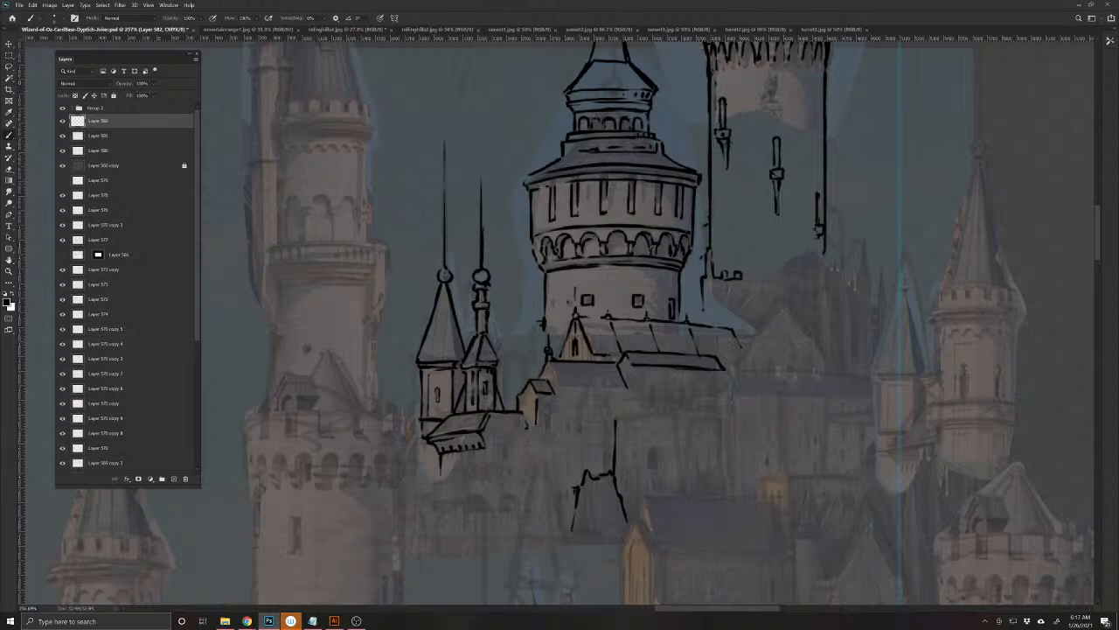
pyautogui.moveTo(656, 513); pyautogui.dragTo(441, 529)
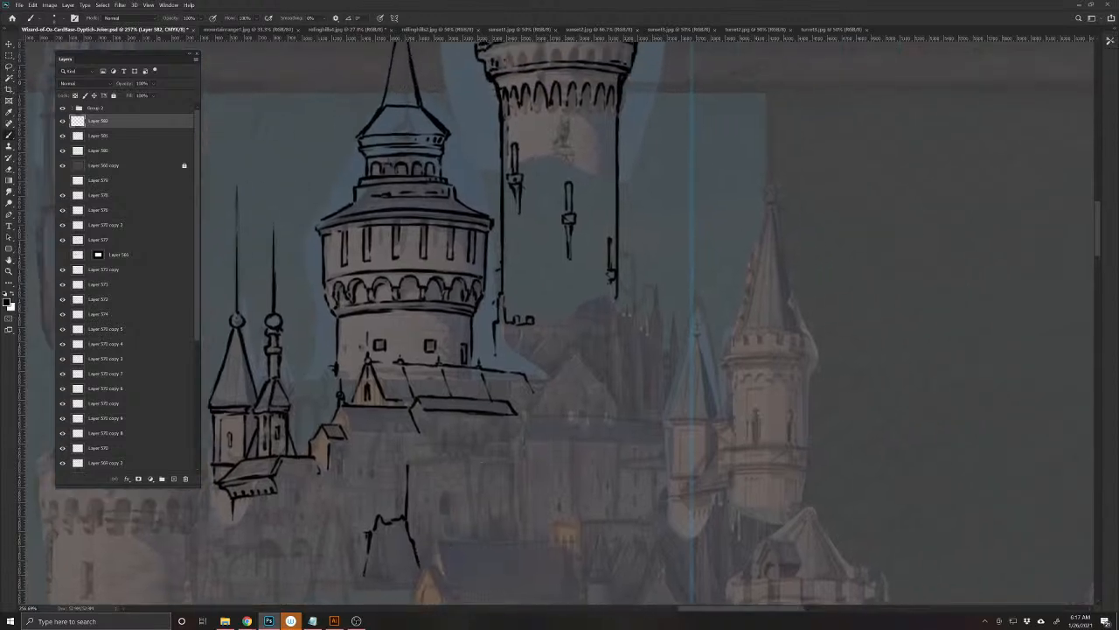
pyautogui.moveTo(532, 418)
pyautogui.mouseDown()
pyautogui.moveTo(528, 406)
pyautogui.moveTo(570, 348)
pyautogui.moveTo(616, 402)
pyautogui.mouseUp()
pyautogui.moveTo(574, 343)
pyautogui.mouseDown()
pyautogui.moveTo(551, 378)
pyautogui.moveTo(563, 392)
pyautogui.moveTo(574, 382)
pyautogui.moveTo(588, 411)
pyautogui.moveTo(563, 418)
pyautogui.mouseUp()
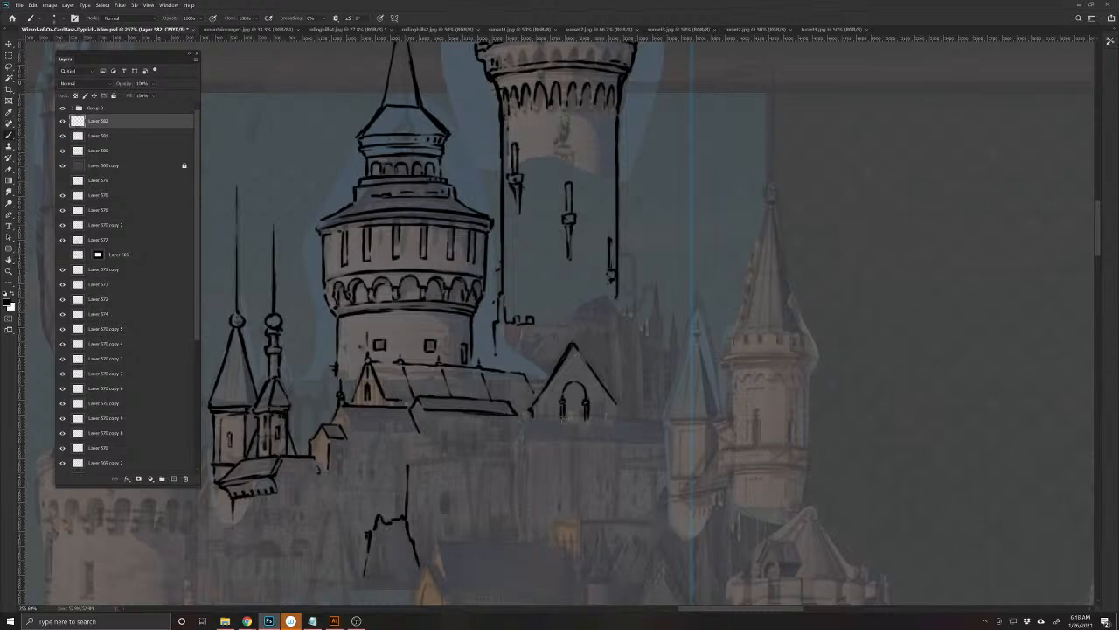
pyautogui.moveTo(572, 368)
pyautogui.mouseDown()
pyautogui.moveTo(546, 414)
pyautogui.moveTo(597, 420)
pyautogui.mouseUp()
pyautogui.moveTo(598, 402); pyautogui.dragTo(615, 417)
pyautogui.hotkey('ctrl', 's')
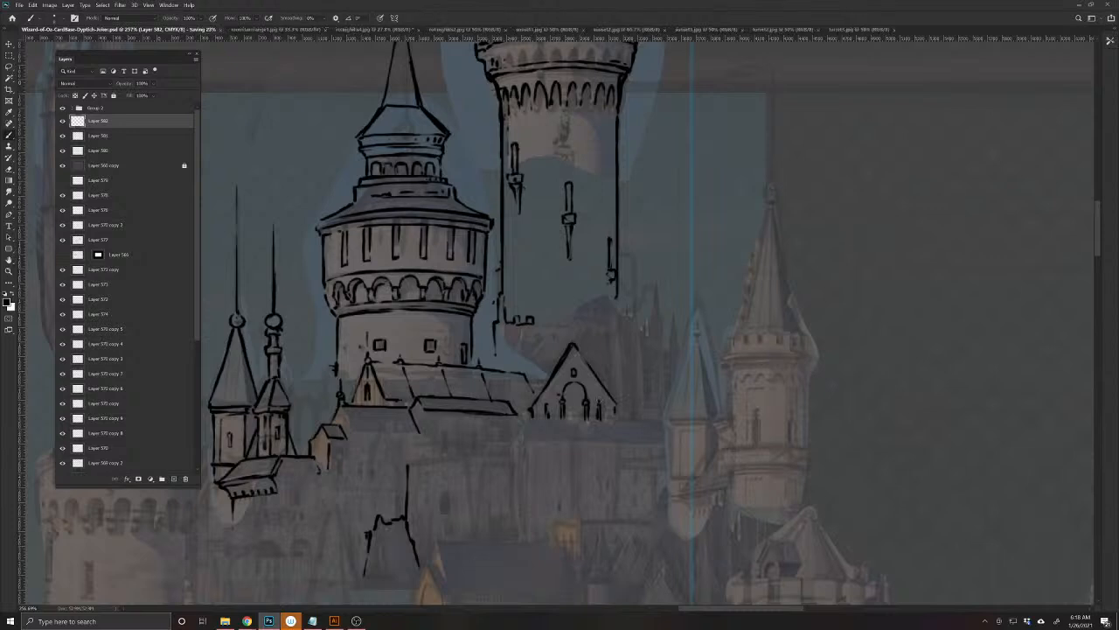
# - Draw the sloped roof with small chimneys and a gabled end against the tall tower's foot
pyautogui.moveTo(537, 421); pyautogui.dragTo(508, 499)
pyautogui.moveTo(578, 379)
pyautogui.mouseDown()
pyautogui.moveTo(598, 408)
pyautogui.moveTo(568, 411)
pyautogui.moveTo(569, 398)
pyautogui.mouseUp()
pyautogui.hotkey('ctrl', 'z')
pyautogui.hotkey('ctrl', 'z')
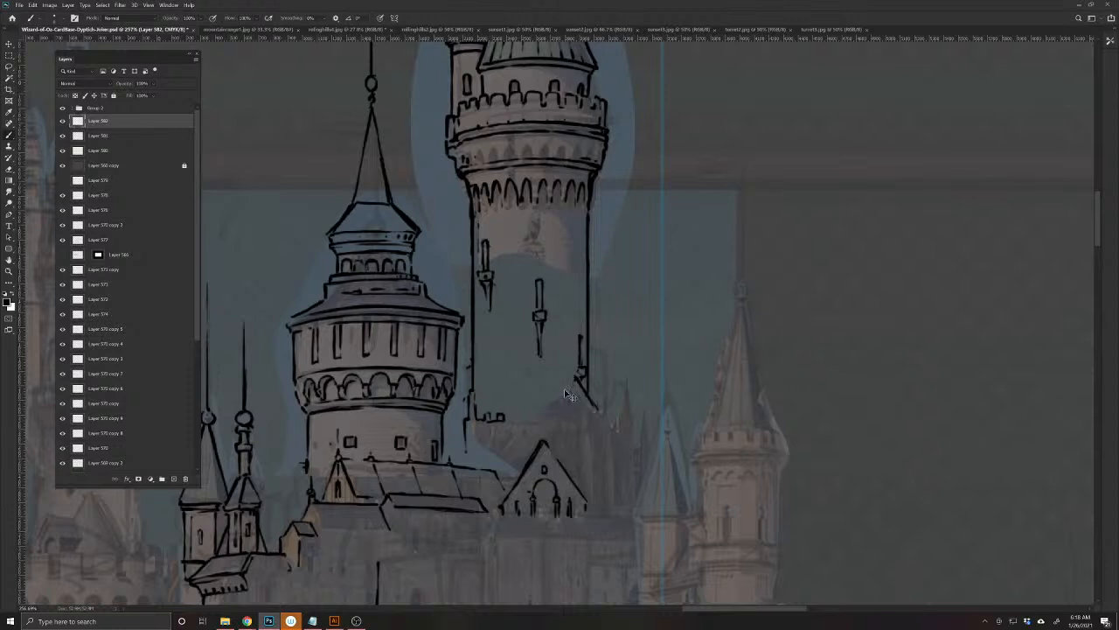
pyautogui.moveTo(575, 375)
pyautogui.mouseDown()
pyautogui.moveTo(566, 396)
pyautogui.moveTo(595, 410)
pyautogui.mouseUp()
pyautogui.moveTo(574, 374)
pyautogui.mouseDown()
pyautogui.moveTo(551, 385)
pyautogui.moveTo(533, 420)
pyautogui.mouseUp()
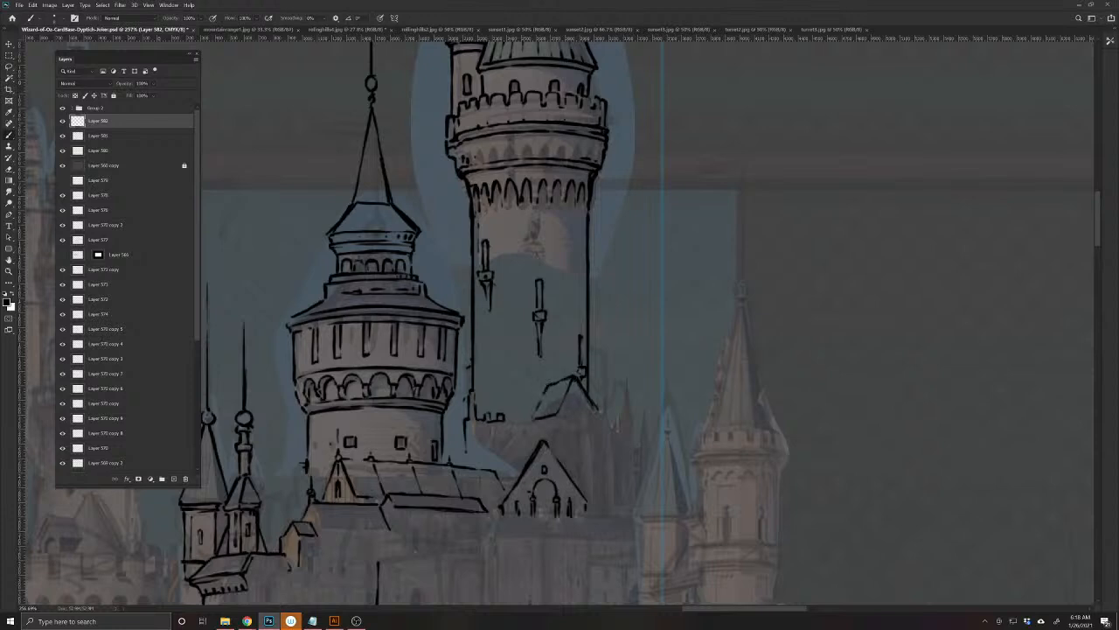
pyautogui.moveTo(551, 381)
pyautogui.mouseDown()
pyautogui.moveTo(517, 398)
pyautogui.moveTo(511, 422)
pyautogui.moveTo(534, 422)
pyautogui.moveTo(525, 385)
pyautogui.moveTo(574, 377)
pyautogui.mouseUp()
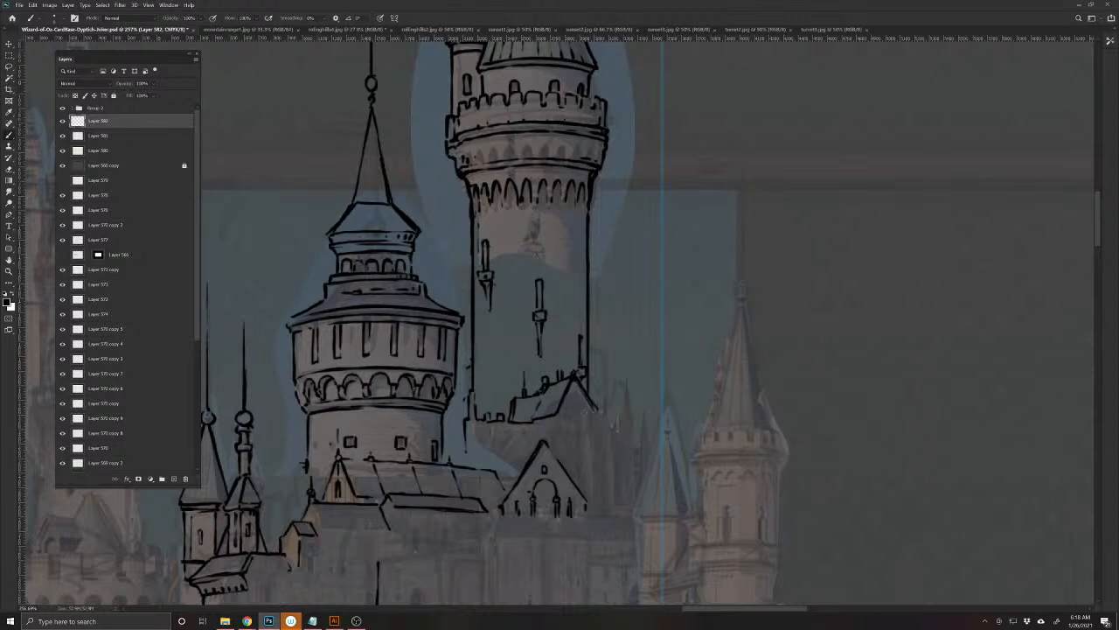
# - Draw a slim pointed turret beside the arched gable, a second line along the gable's slope, and a small structure between the towers
pyautogui.moveTo(578, 488)
pyautogui.mouseDown()
pyautogui.moveTo(579, 437)
pyautogui.moveTo(592, 515)
pyautogui.mouseUp()
pyautogui.moveTo(590, 426)
pyautogui.mouseDown()
pyautogui.moveTo(592, 436)
pyautogui.moveTo(579, 424)
pyautogui.moveTo(575, 480)
pyautogui.mouseUp()
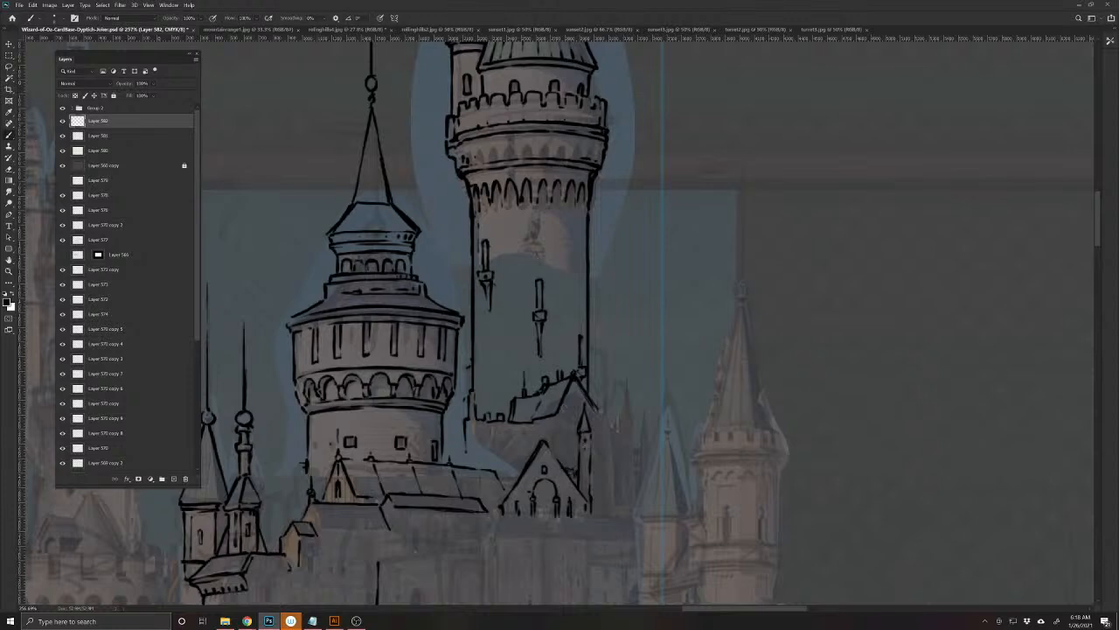
pyautogui.moveTo(555, 439)
pyautogui.mouseDown()
pyautogui.moveTo(549, 450)
pyautogui.moveTo(573, 476)
pyautogui.moveTo(505, 487)
pyautogui.moveTo(544, 498)
pyautogui.mouseUp()
pyautogui.moveTo(455, 434)
pyautogui.mouseDown()
pyautogui.moveTo(446, 441)
pyautogui.moveTo(457, 468)
pyautogui.mouseUp()
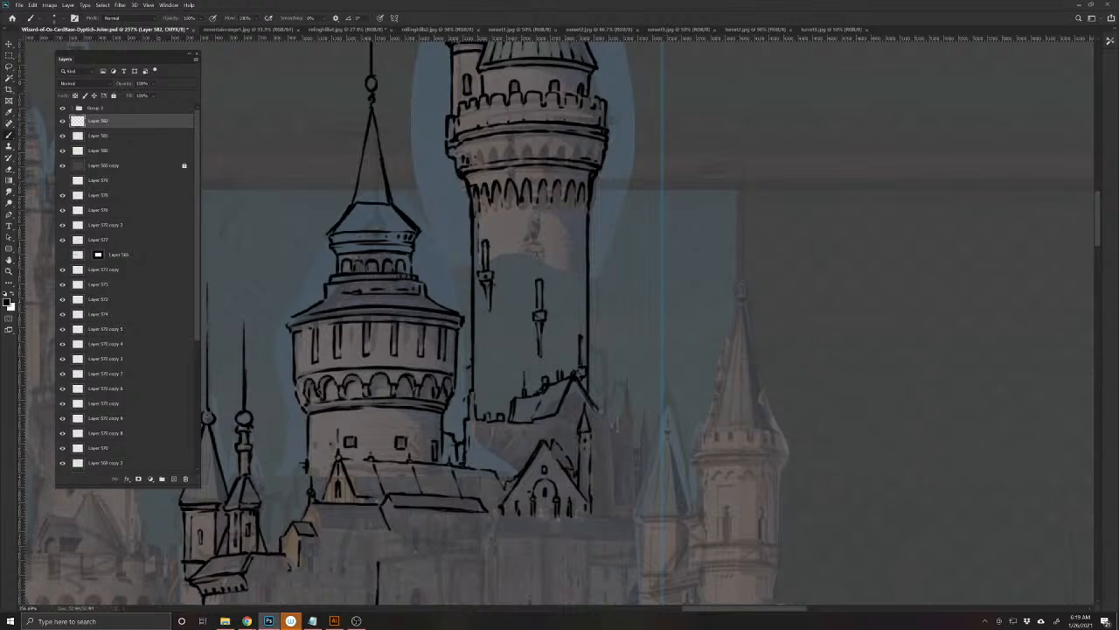
# - Draw the building walls with rows of small windows beneath the sloped roof at the tall tower's foot
pyautogui.moveTo(556, 420)
pyautogui.mouseDown()
pyautogui.moveTo(556, 438)
pyautogui.moveTo(532, 457)
pyautogui.moveTo(510, 442)
pyautogui.moveTo(512, 465)
pyautogui.mouseUp()
pyautogui.moveTo(514, 465); pyautogui.dragTo(507, 481)
pyautogui.moveTo(502, 442)
pyautogui.mouseDown()
pyautogui.moveTo(490, 444)
pyautogui.moveTo(488, 468)
pyautogui.moveTo(488, 459)
pyautogui.mouseUp()
pyautogui.moveTo(495, 443)
pyautogui.mouseDown()
pyautogui.moveTo(483, 443)
pyautogui.moveTo(487, 456)
pyautogui.mouseUp()
pyautogui.moveTo(488, 448); pyautogui.dragTo(495, 466)
pyautogui.moveTo(487, 441); pyautogui.dragTo(496, 448)
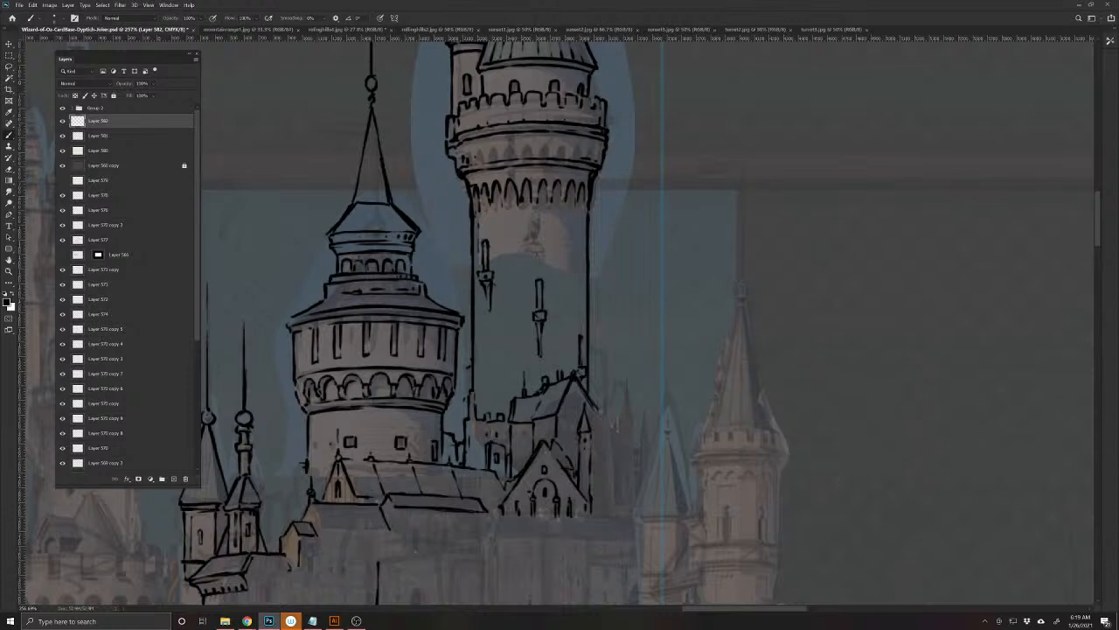
pyautogui.moveTo(551, 424)
pyautogui.mouseDown()
pyautogui.moveTo(516, 438)
pyautogui.moveTo(527, 452)
pyautogui.mouseUp()
# - Draw the eaves line and a small trapezoidal roof below the arched gable, and save the document
pyautogui.moveTo(425, 530); pyautogui.dragTo(432, 425)
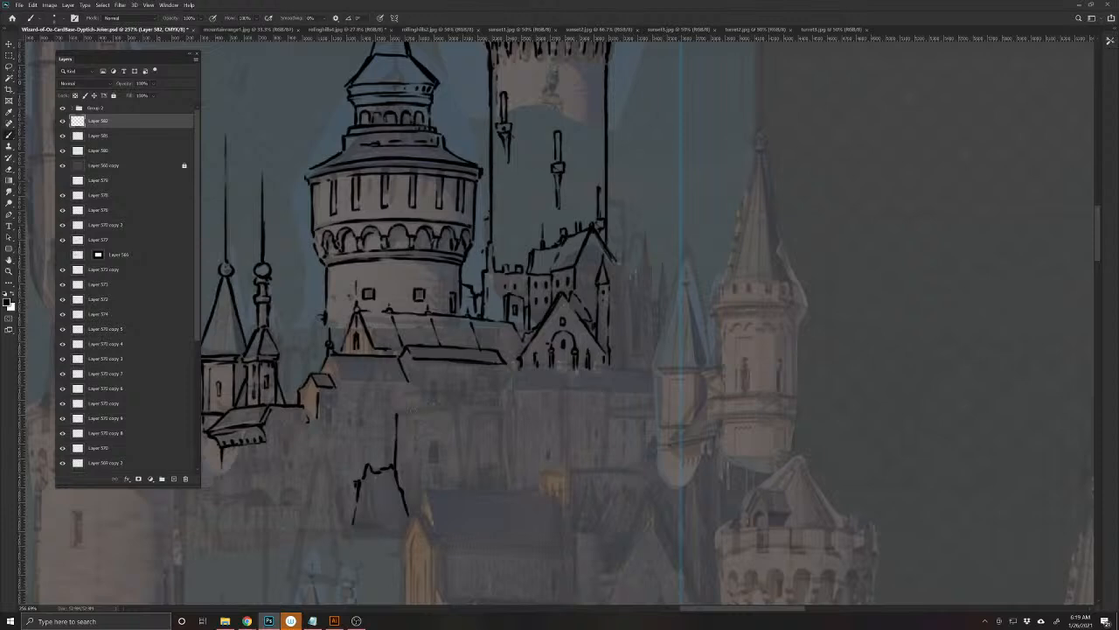
pyautogui.moveTo(571, 367)
pyautogui.mouseDown()
pyautogui.moveTo(561, 391)
pyautogui.moveTo(584, 368)
pyautogui.moveTo(598, 367)
pyautogui.moveTo(609, 390)
pyautogui.moveTo(563, 391)
pyautogui.moveTo(647, 369)
pyautogui.mouseUp()
pyautogui.hotkey('ctrl', 's')
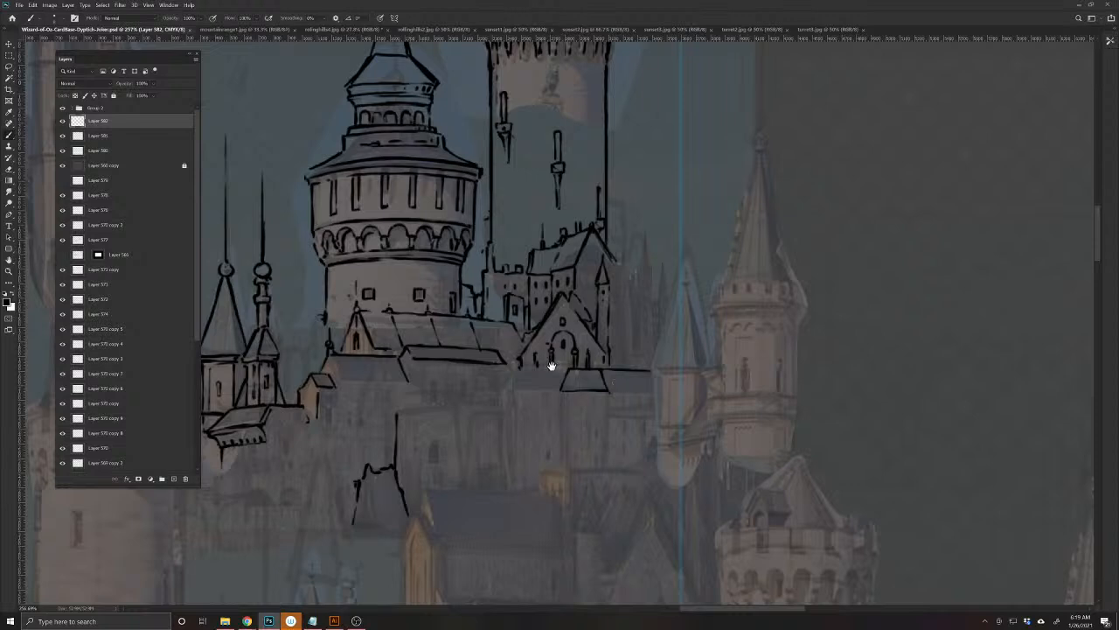
# - Draw a cluster of thin turrets with sharp, needle-tipped spires beside the slim turret at the tall tower's foot
pyautogui.moveTo(552, 365); pyautogui.dragTo(517, 515)
pyautogui.moveTo(581, 434)
pyautogui.mouseDown()
pyautogui.moveTo(593, 390)
pyautogui.moveTo(600, 519)
pyautogui.moveTo(583, 514)
pyautogui.moveTo(586, 448)
pyautogui.moveTo(582, 503)
pyautogui.mouseUp()
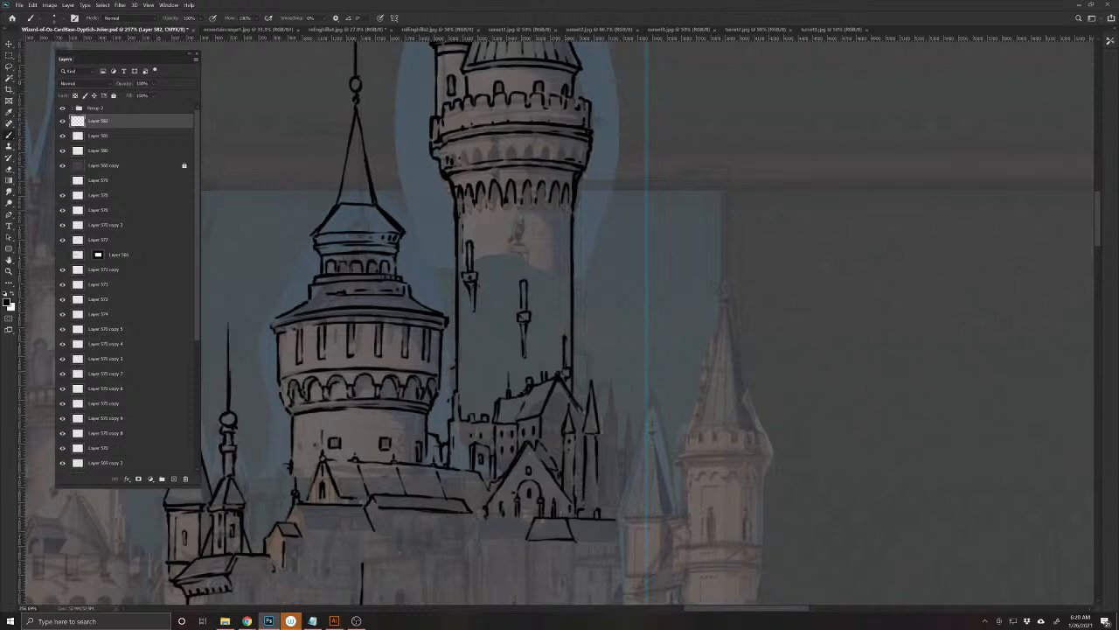
pyautogui.moveTo(598, 440)
pyautogui.mouseDown()
pyautogui.moveTo(605, 424)
pyautogui.moveTo(617, 445)
pyautogui.moveTo(610, 407)
pyautogui.moveTo(618, 420)
pyautogui.mouseUp()
pyautogui.moveTo(606, 438)
pyautogui.mouseDown()
pyautogui.moveTo(600, 489)
pyautogui.moveTo(613, 504)
pyautogui.mouseUp()
pyautogui.moveTo(619, 448); pyautogui.dragTo(618, 504)
pyautogui.moveTo(627, 435); pyautogui.dragTo(634, 451)
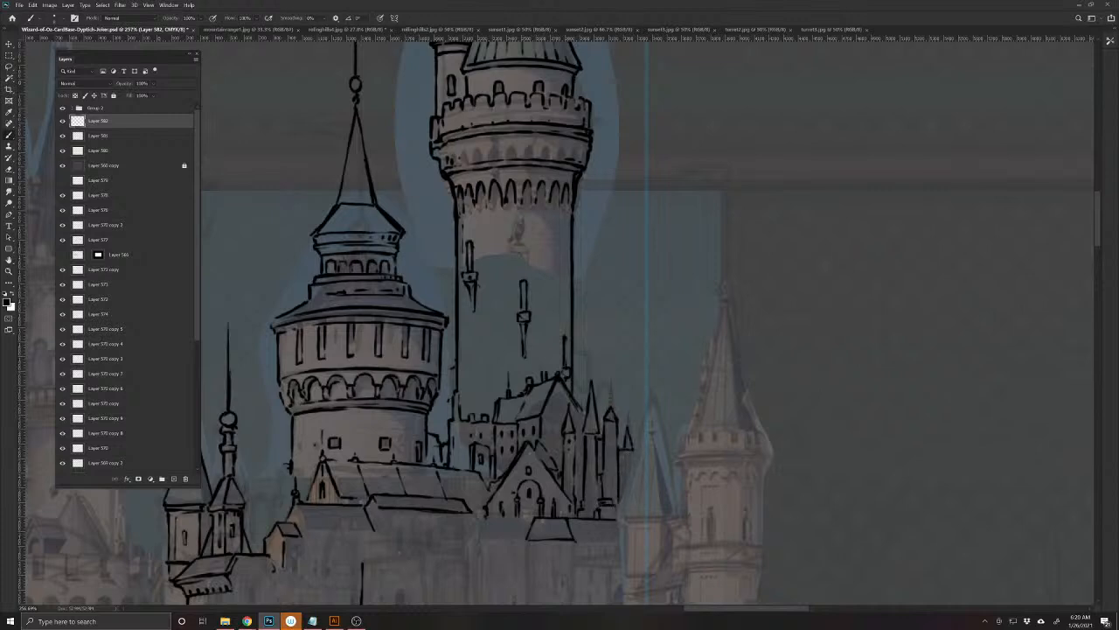
pyautogui.moveTo(613, 404); pyautogui.dragTo(610, 369)
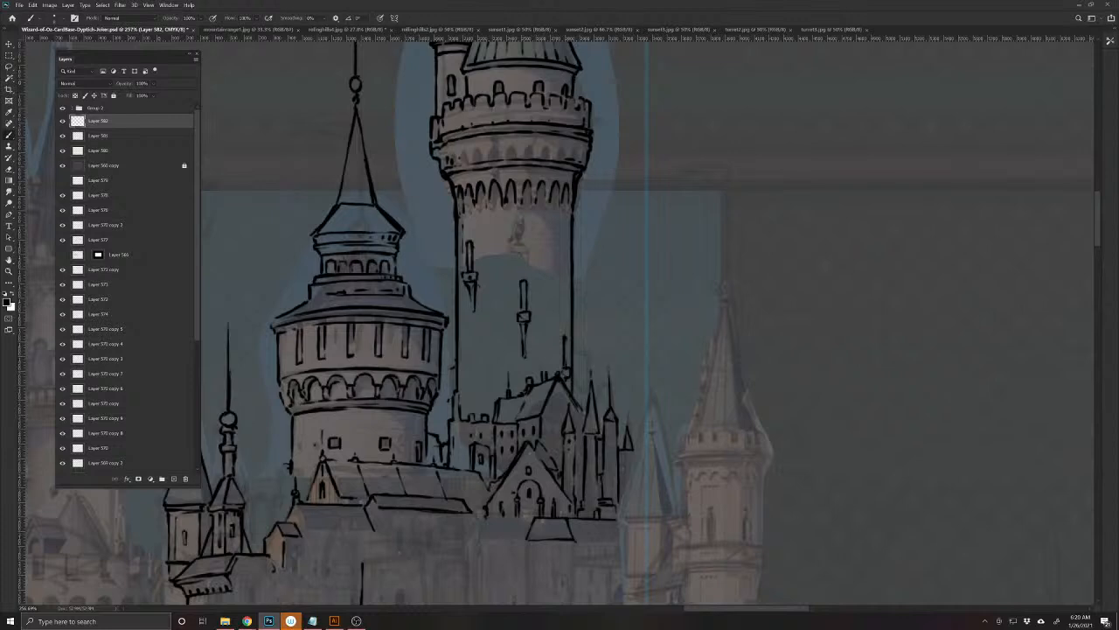
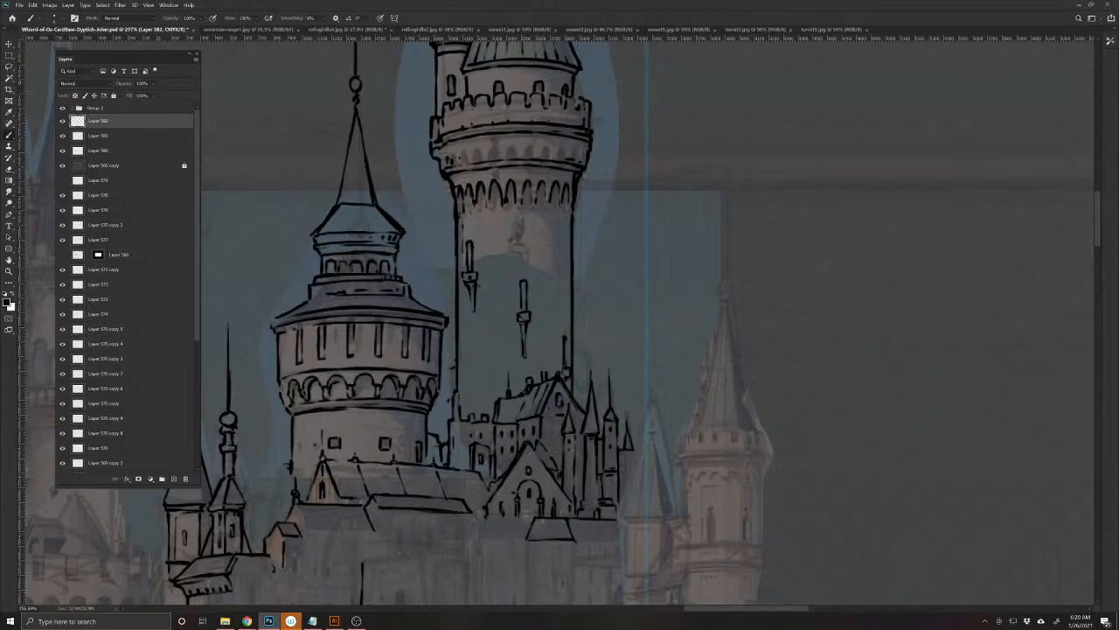
# - Add seam lines to the sloped roof at the tall tower's foot, and save the document
pyautogui.moveTo(519, 402); pyautogui.dragTo(513, 420)
pyautogui.moveTo(507, 398); pyautogui.dragTo(513, 425)
pyautogui.hotkey('ctrl', 's')
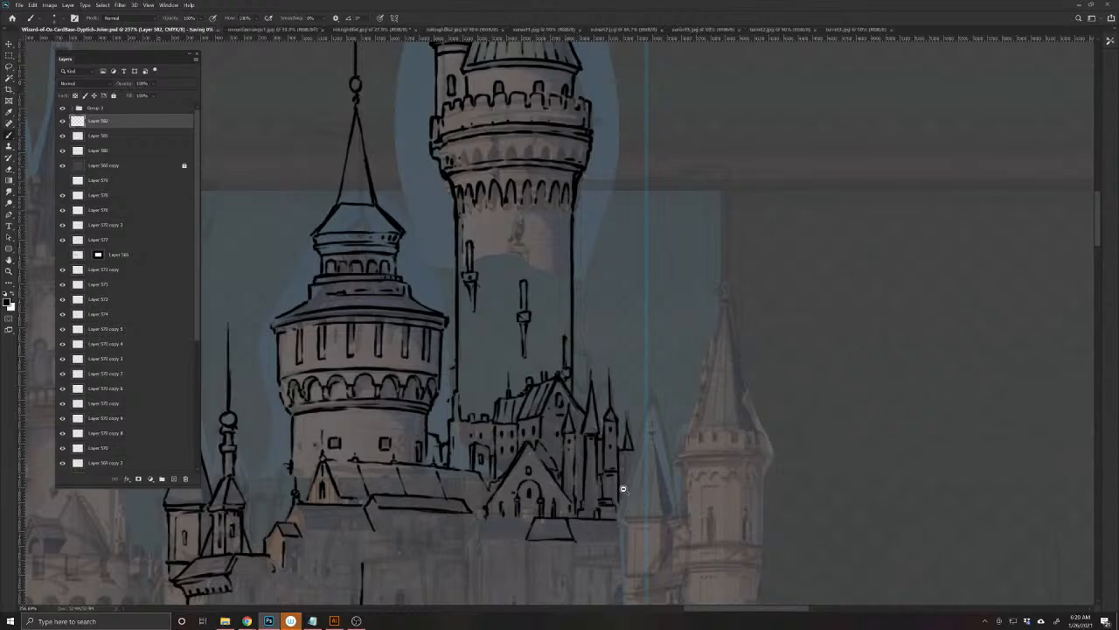
# - Draw the conical roof of the small turret beyond the spire cluster with a ball finial and needle, plus a short slanted roof beside it
pyautogui.scroll(-5, 576, 478)
pyautogui.moveTo(593, 451); pyautogui.dragTo(585, 337)
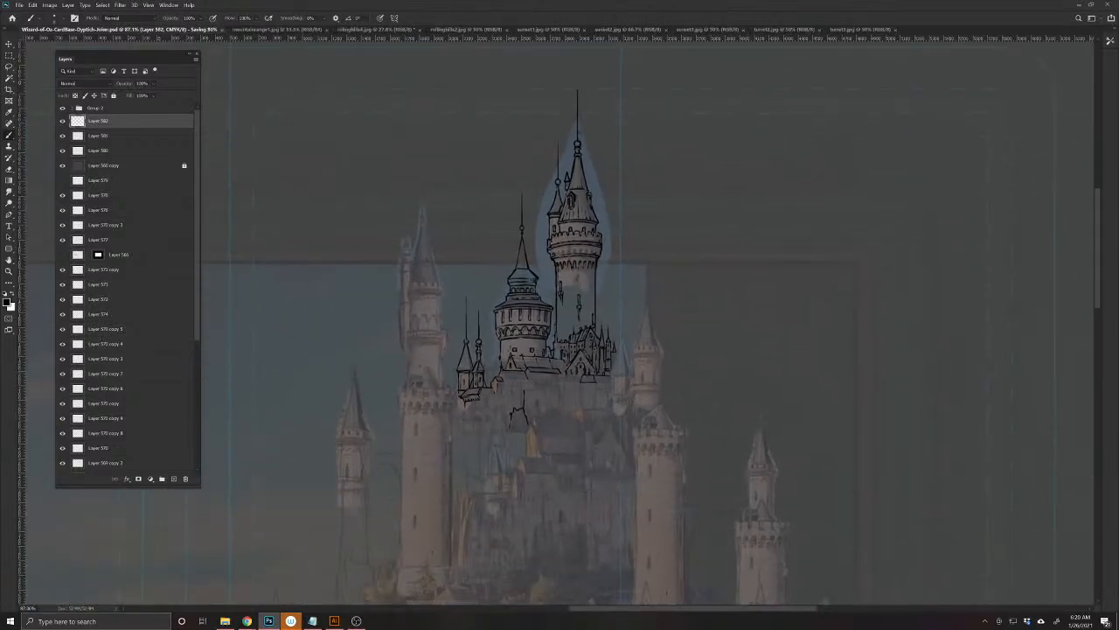
pyautogui.moveTo(593, 435); pyautogui.dragTo(587, 407)
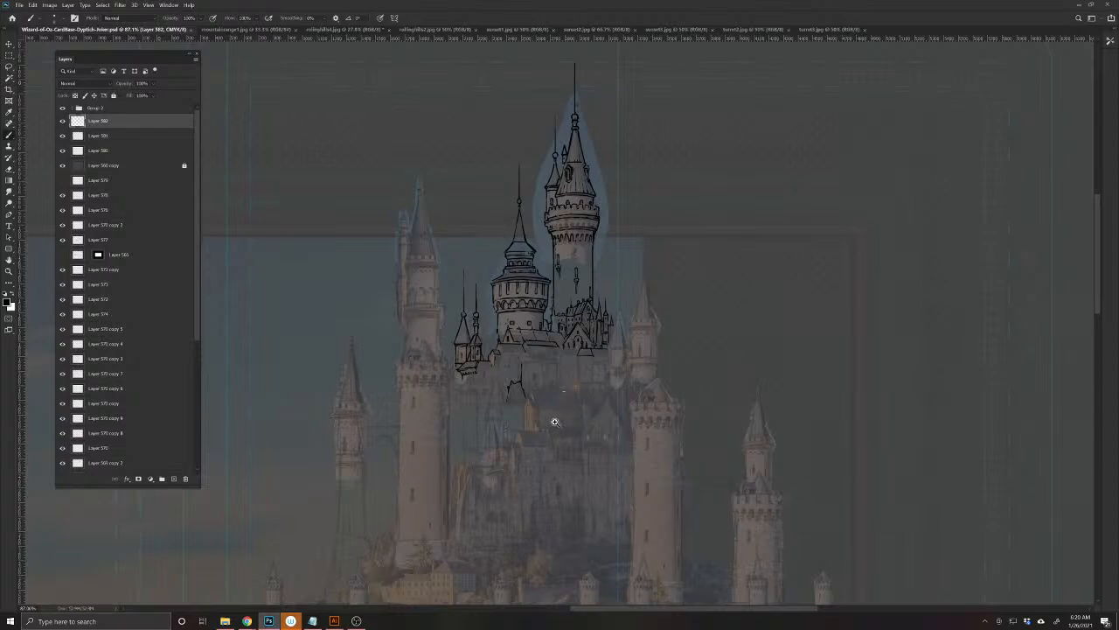
pyautogui.click(640, 355)
pyautogui.moveTo(639, 356); pyautogui.dragTo(577, 435)
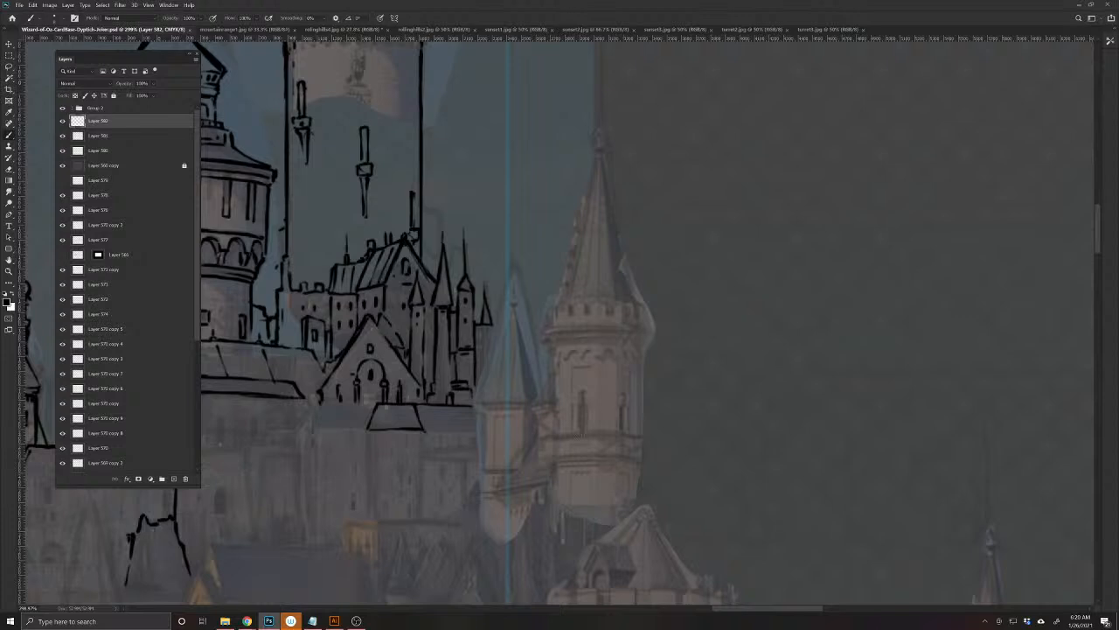
pyautogui.moveTo(490, 401)
pyautogui.mouseDown()
pyautogui.moveTo(523, 401)
pyautogui.moveTo(485, 392)
pyautogui.moveTo(513, 304)
pyautogui.moveTo(527, 401)
pyautogui.mouseUp()
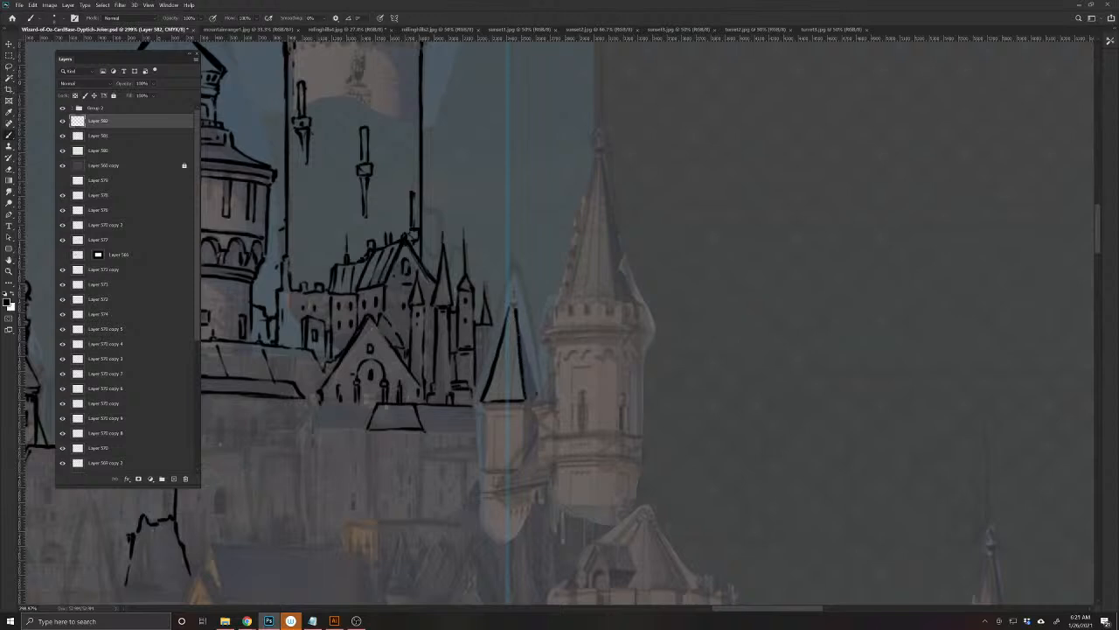
pyautogui.moveTo(554, 365); pyautogui.dragTo(530, 405)
pyautogui.moveTo(515, 294)
pyautogui.mouseDown()
pyautogui.moveTo(519, 306)
pyautogui.moveTo(513, 289)
pyautogui.mouseUp()
pyautogui.moveTo(514, 243); pyautogui.dragTo(514, 277)
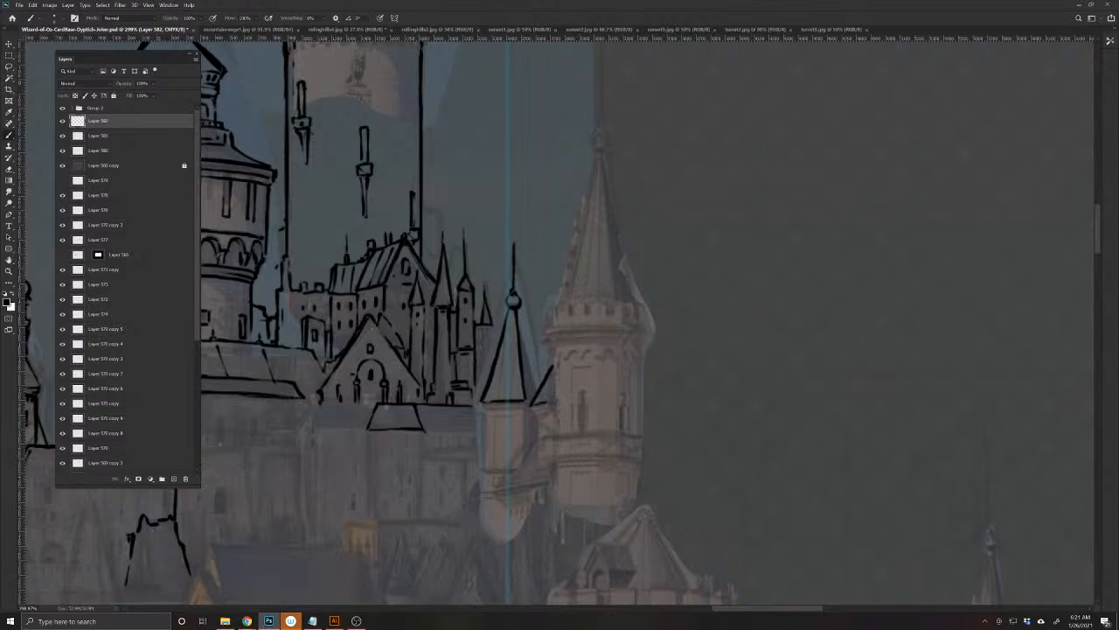
# - Draw the small turret's body beneath its conical roof, with narrow panels, a base ledge and the short wall joining it to the neighbouring tower
pyautogui.moveTo(482, 407); pyautogui.dragTo(524, 403)
pyautogui.moveTo(520, 313); pyautogui.dragTo(535, 390)
pyautogui.moveTo(488, 408); pyautogui.dragTo(488, 442)
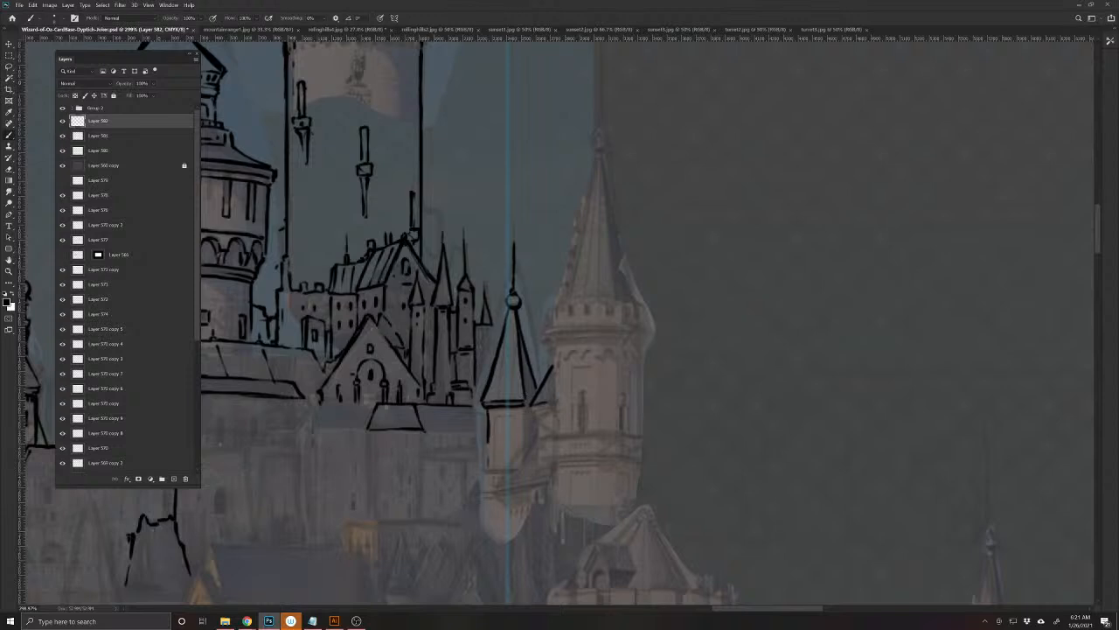
pyautogui.moveTo(523, 407)
pyautogui.mouseDown()
pyautogui.moveTo(525, 456)
pyautogui.moveTo(497, 487)
pyautogui.moveTo(551, 478)
pyautogui.moveTo(553, 464)
pyautogui.moveTo(537, 465)
pyautogui.moveTo(535, 404)
pyautogui.moveTo(554, 409)
pyautogui.moveTo(537, 397)
pyautogui.moveTo(519, 429)
pyautogui.moveTo(502, 417)
pyautogui.moveTo(494, 430)
pyautogui.moveTo(510, 467)
pyautogui.moveTo(492, 467)
pyautogui.moveTo(509, 471)
pyautogui.moveTo(493, 491)
pyautogui.moveTo(549, 481)
pyautogui.moveTo(554, 346)
pyautogui.moveTo(543, 335)
pyautogui.moveTo(630, 342)
pyautogui.mouseUp()
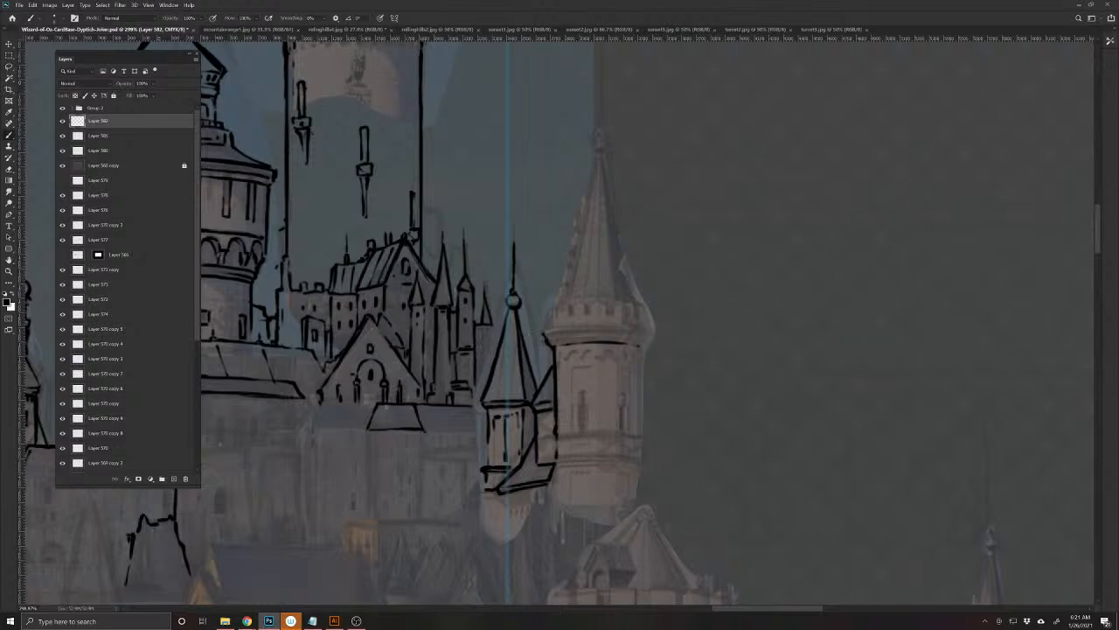
# - Draw the neighbouring tower's cornice and side walls, plus a balcony arm with short posts and a curved supporting bracket
pyautogui.moveTo(543, 333)
pyautogui.mouseDown()
pyautogui.moveTo(655, 330)
pyautogui.moveTo(637, 433)
pyautogui.mouseUp()
pyautogui.moveTo(489, 530); pyautogui.dragTo(333, 442)
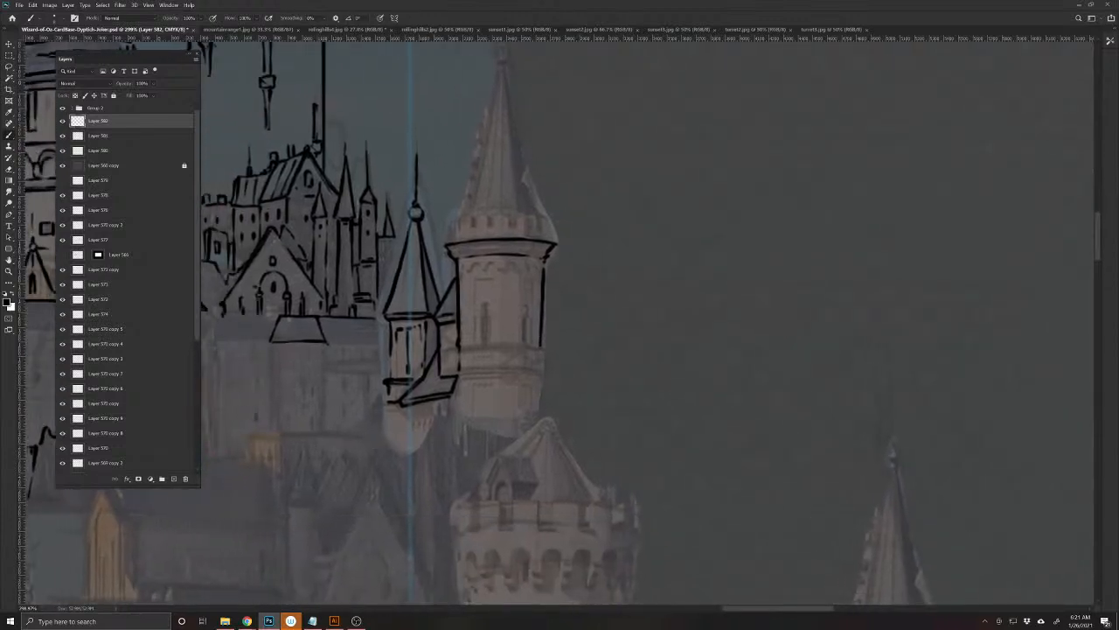
pyautogui.moveTo(541, 347)
pyautogui.mouseDown()
pyautogui.moveTo(512, 344)
pyautogui.moveTo(606, 350)
pyautogui.moveTo(585, 402)
pyautogui.moveTo(580, 463)
pyautogui.mouseUp()
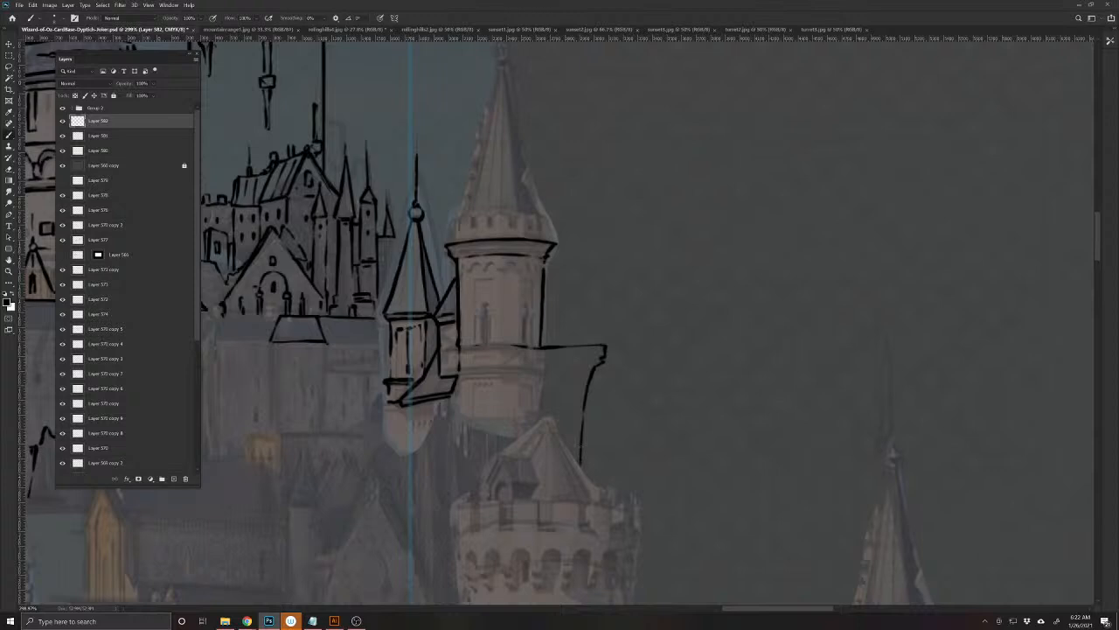
pyautogui.moveTo(613, 348)
pyautogui.mouseDown()
pyautogui.moveTo(597, 377)
pyautogui.moveTo(584, 479)
pyautogui.moveTo(571, 395)
pyautogui.moveTo(543, 361)
pyautogui.moveTo(588, 360)
pyautogui.moveTo(536, 351)
pyautogui.moveTo(543, 372)
pyautogui.mouseUp()
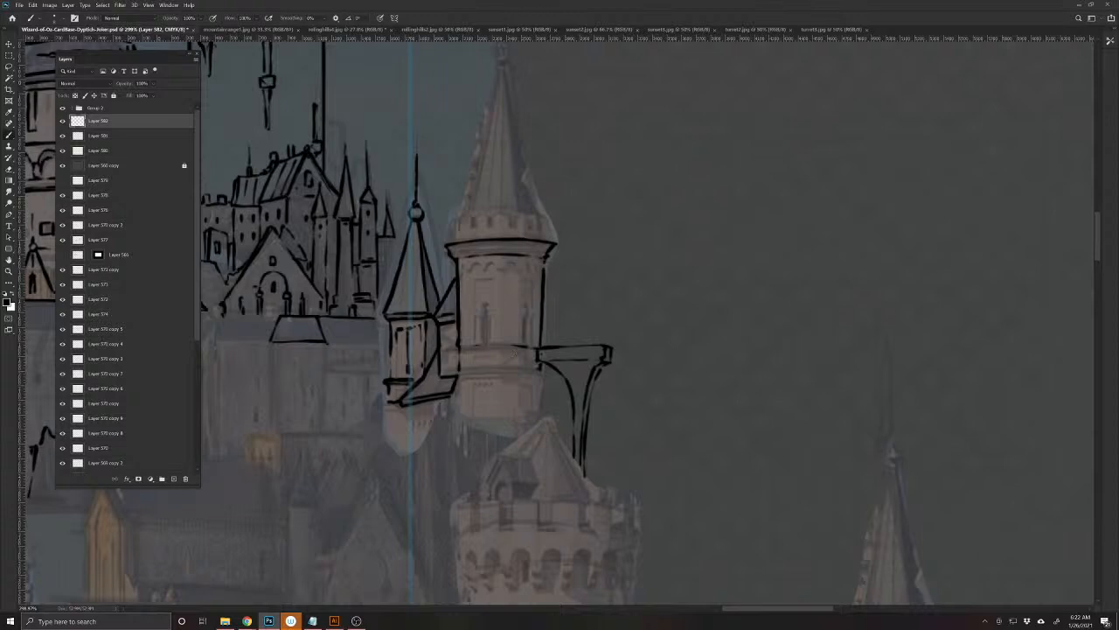
pyautogui.moveTo(601, 332); pyautogui.dragTo(609, 345)
# - Add two narrow arched windows and horizontal base bands to the tower with the balcony arm, and save the document
pyautogui.moveTo(529, 344)
pyautogui.mouseDown()
pyautogui.moveTo(523, 303)
pyautogui.moveTo(528, 347)
pyautogui.moveTo(490, 313)
pyautogui.moveTo(483, 343)
pyautogui.moveTo(523, 347)
pyautogui.moveTo(457, 348)
pyautogui.mouseUp()
pyautogui.moveTo(537, 339)
pyautogui.mouseDown()
pyautogui.moveTo(521, 369)
pyautogui.moveTo(458, 370)
pyautogui.mouseUp()
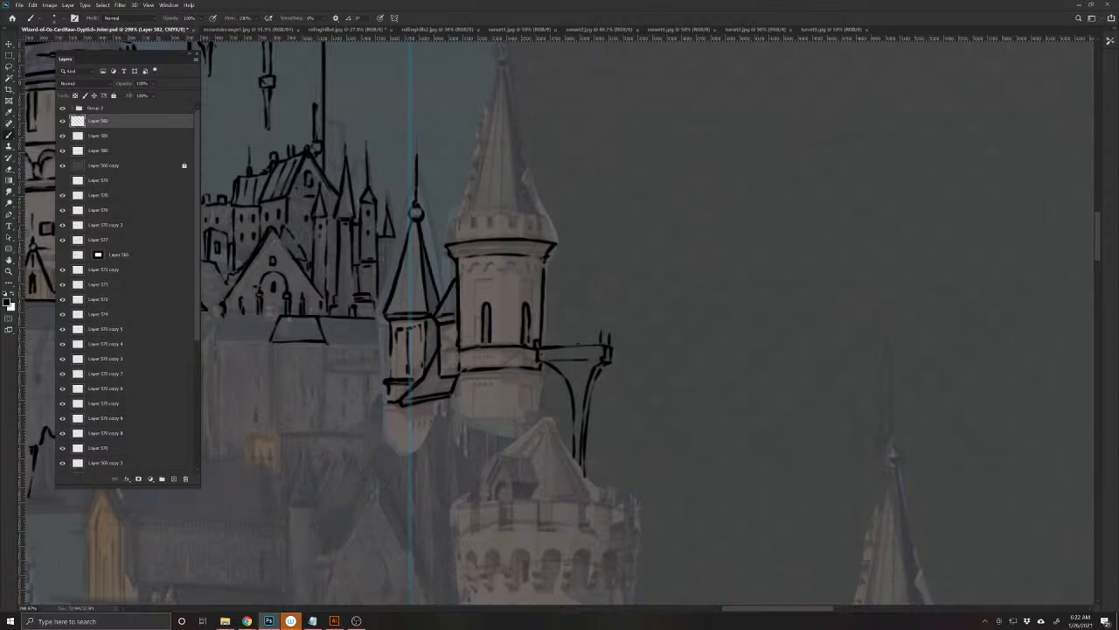
pyautogui.moveTo(542, 368)
pyautogui.mouseDown()
pyautogui.moveTo(544, 382)
pyautogui.moveTo(455, 379)
pyautogui.moveTo(542, 385)
pyautogui.moveTo(500, 381)
pyautogui.mouseUp()
pyautogui.moveTo(369, 481); pyautogui.dragTo(476, 587)
pyautogui.scroll(-5, 450, 525)
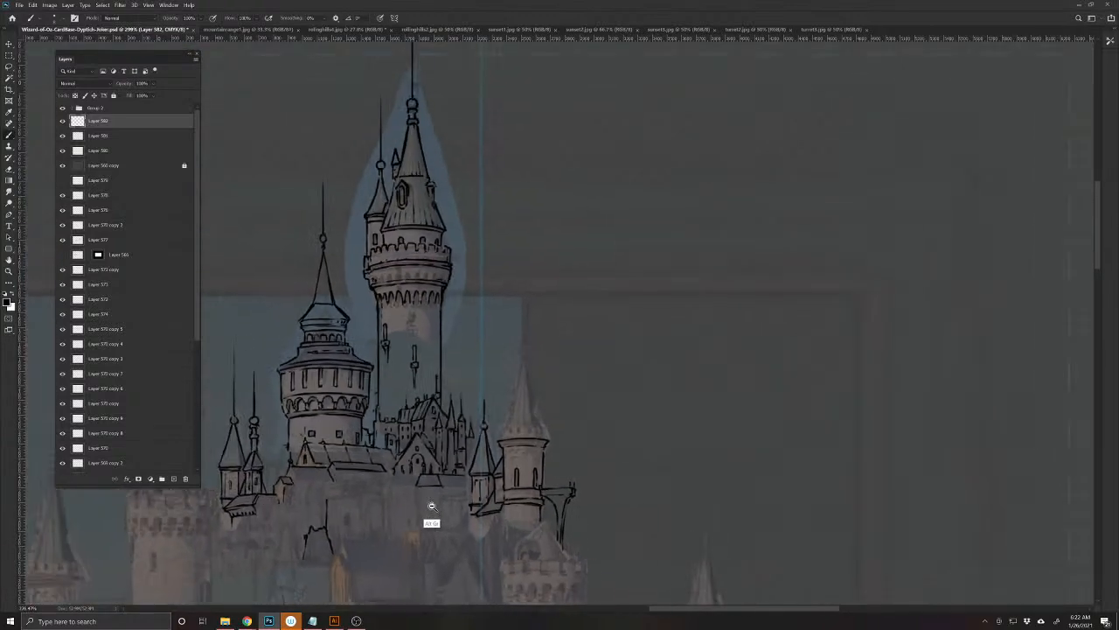
pyautogui.moveTo(463, 531); pyautogui.dragTo(527, 492)
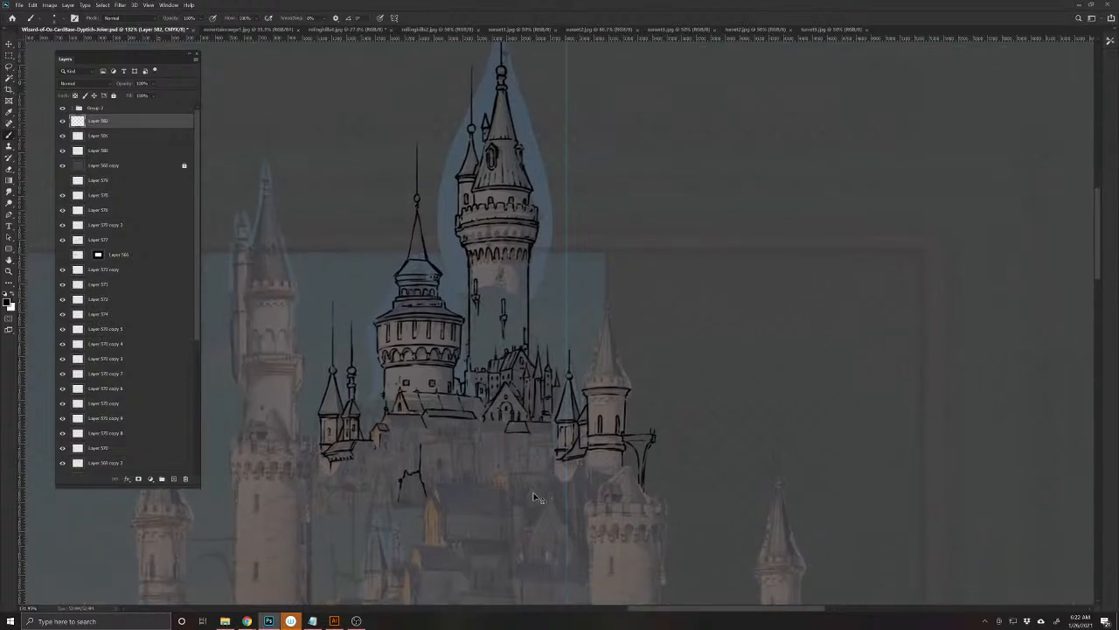
pyautogui.hotkey('ctrl', 's')
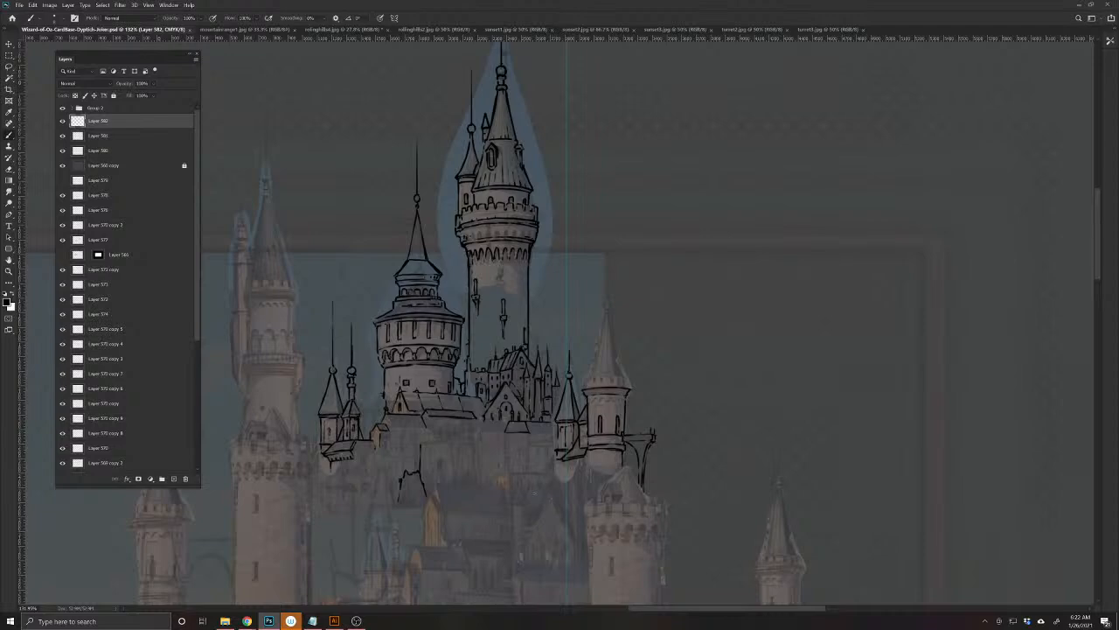
# - Draw a crown of pointed arches with a double base line above the tower's cornice
pyautogui.moveTo(559, 433); pyautogui.dragTo(595, 509)
pyautogui.moveTo(496, 438)
pyautogui.mouseDown()
pyautogui.moveTo(515, 431)
pyautogui.moveTo(525, 403)
pyautogui.moveTo(532, 429)
pyautogui.moveTo(540, 421)
pyautogui.moveTo(545, 433)
pyautogui.moveTo(551, 398)
pyautogui.moveTo(569, 427)
pyautogui.moveTo(577, 403)
pyautogui.moveTo(582, 431)
pyautogui.moveTo(597, 417)
pyautogui.moveTo(596, 431)
pyautogui.moveTo(604, 423)
pyautogui.moveTo(617, 440)
pyautogui.moveTo(597, 417)
pyautogui.mouseUp()
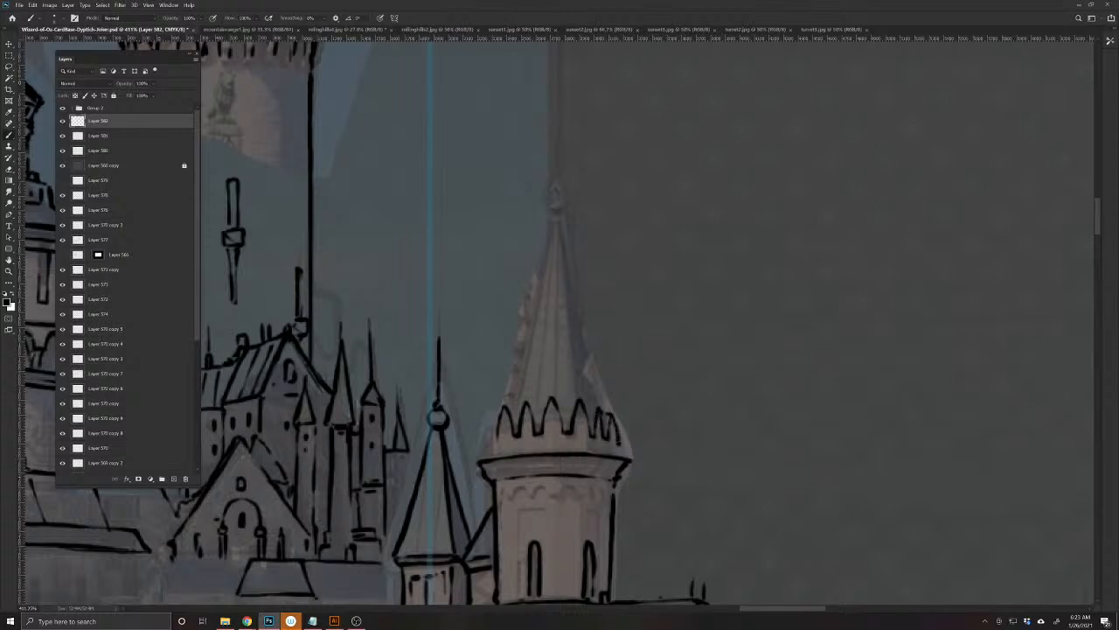
pyautogui.moveTo(491, 441)
pyautogui.mouseDown()
pyautogui.moveTo(493, 427)
pyautogui.moveTo(521, 451)
pyautogui.moveTo(622, 450)
pyautogui.mouseUp()
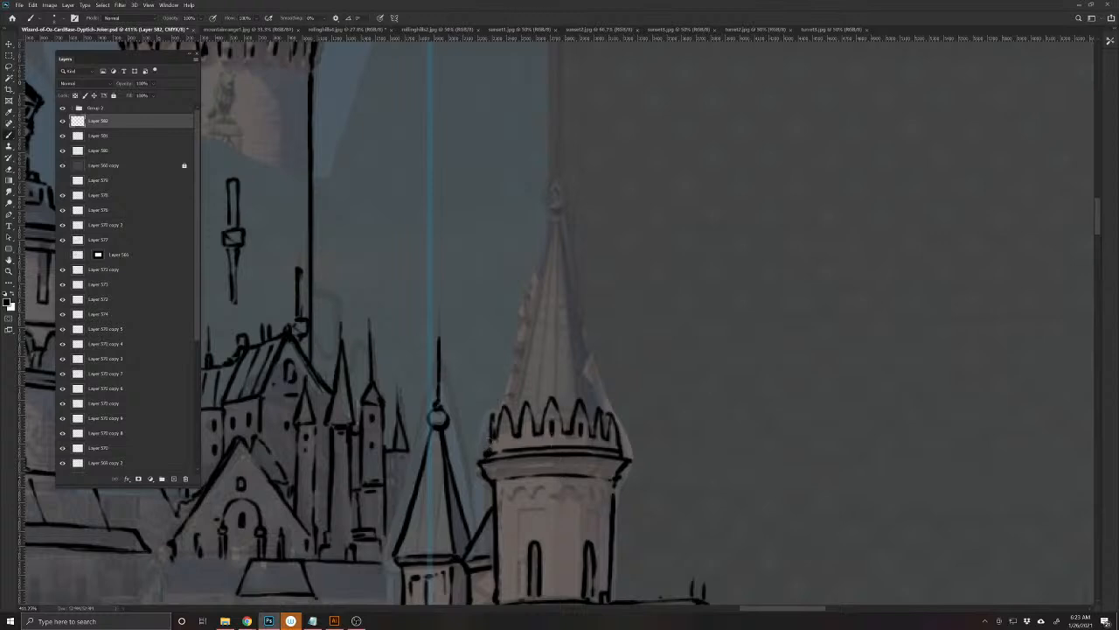
pyautogui.moveTo(504, 425); pyautogui.dragTo(542, 512)
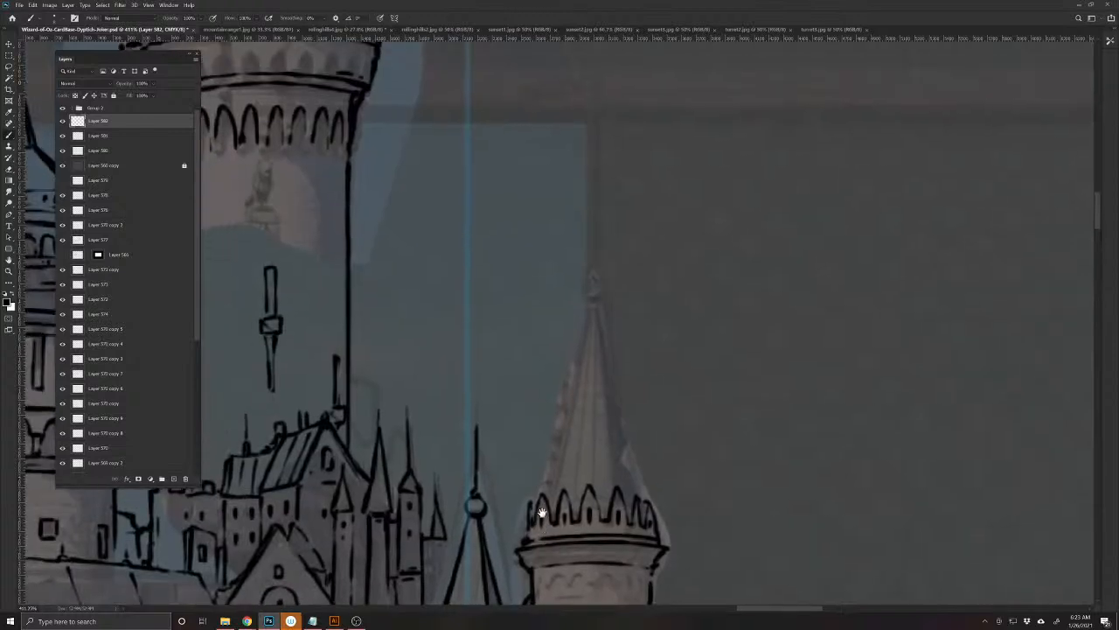
pyautogui.moveTo(609, 488)
pyautogui.mouseDown()
pyautogui.moveTo(605, 508)
pyautogui.moveTo(554, 509)
pyautogui.mouseUp()
# - Draw the flared lower roof above the pointed crown, topped by a banded collar with small openings
pyautogui.moveTo(589, 423)
pyautogui.mouseDown()
pyautogui.moveTo(620, 423)
pyautogui.moveTo(584, 423)
pyautogui.moveTo(638, 492)
pyautogui.mouseUp()
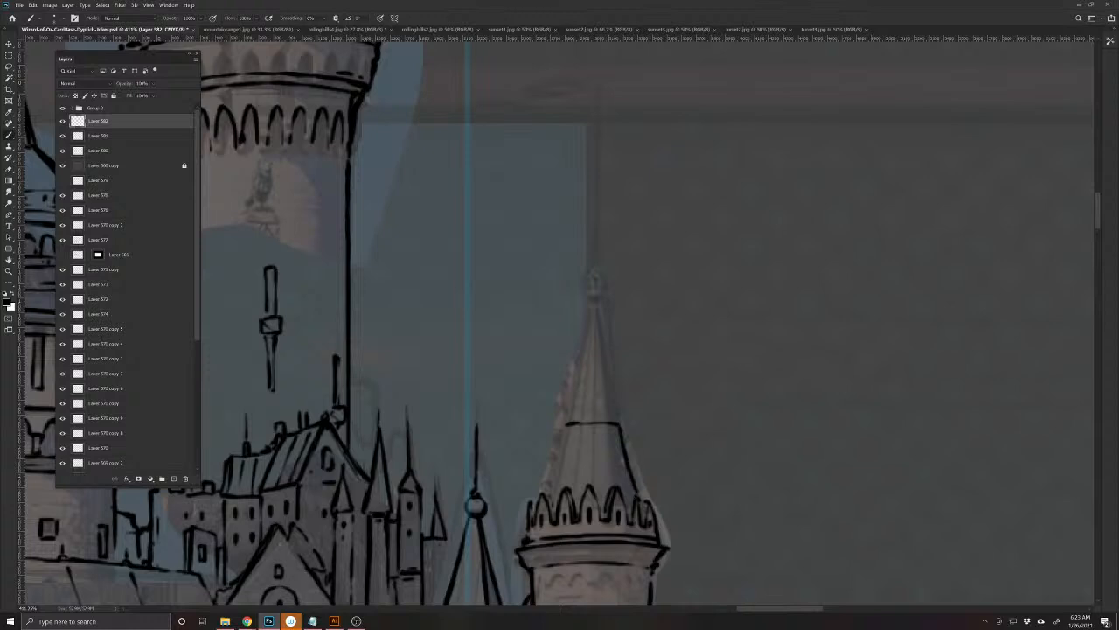
pyautogui.moveTo(564, 427); pyautogui.dragTo(542, 490)
pyautogui.click(563, 423)
pyautogui.moveTo(558, 416); pyautogui.dragTo(564, 426)
pyautogui.moveTo(491, 440); pyautogui.dragTo(432, 426)
pyautogui.moveTo(559, 408); pyautogui.dragTo(504, 410)
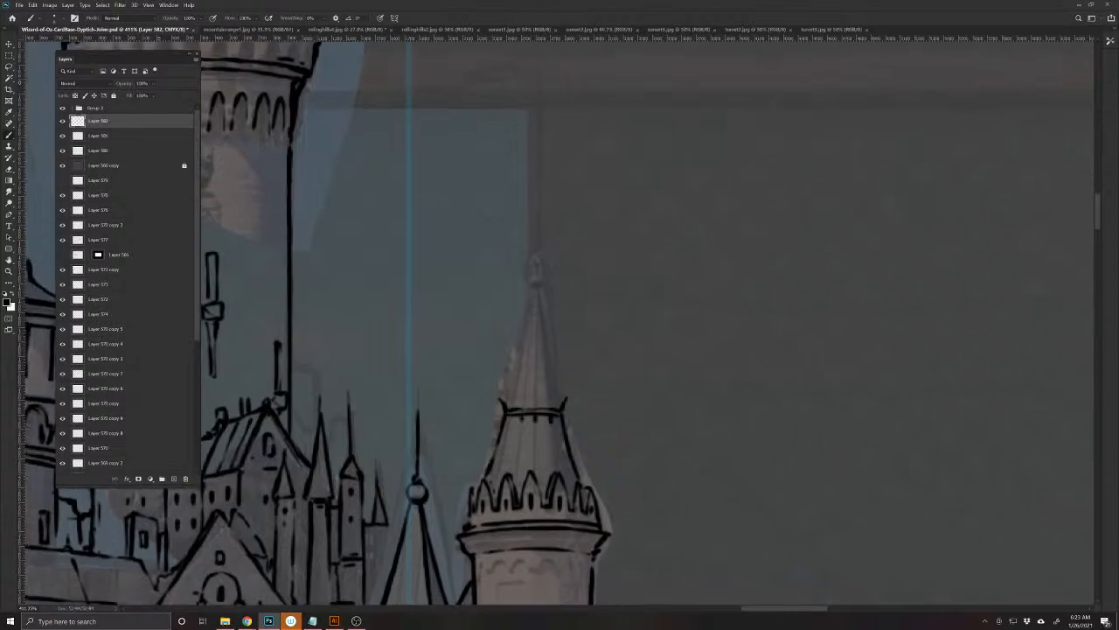
pyautogui.moveTo(564, 400); pyautogui.dragTo(536, 396)
pyautogui.moveTo(567, 388)
pyautogui.mouseDown()
pyautogui.moveTo(565, 399)
pyautogui.moveTo(504, 388)
pyautogui.moveTo(555, 390)
pyautogui.moveTo(543, 394)
pyautogui.moveTo(564, 371)
pyautogui.moveTo(512, 369)
pyautogui.moveTo(498, 391)
pyautogui.moveTo(526, 370)
pyautogui.moveTo(557, 391)
pyautogui.moveTo(525, 386)
pyautogui.mouseUp()
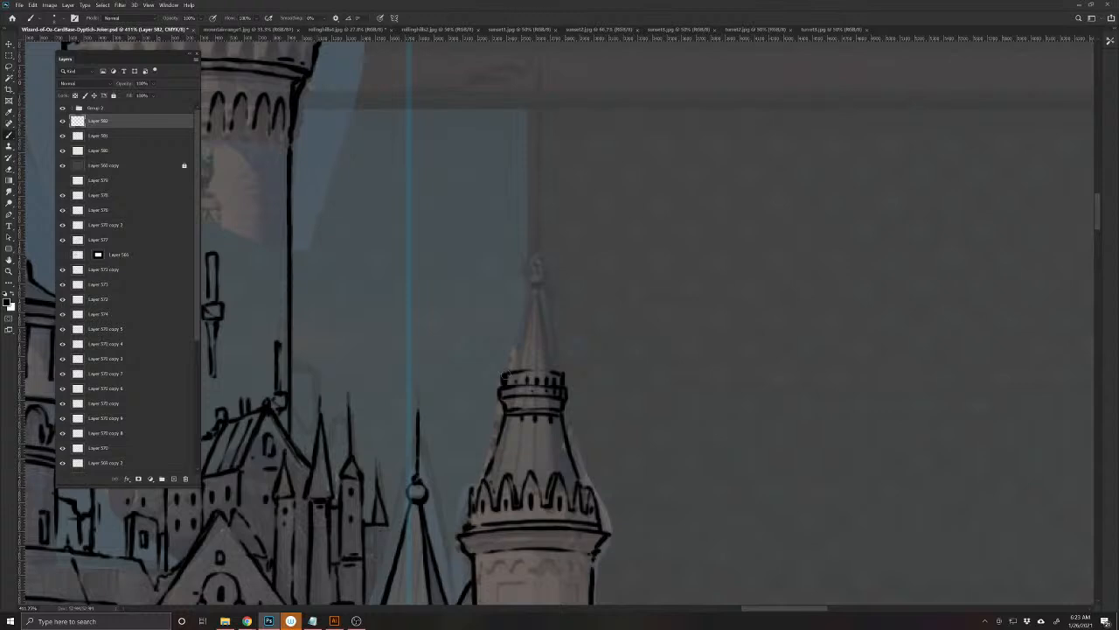
# - Draw the slender upper spire above the collar with a ball finial and long needle, and save the document
pyautogui.moveTo(491, 457); pyautogui.dragTo(508, 570)
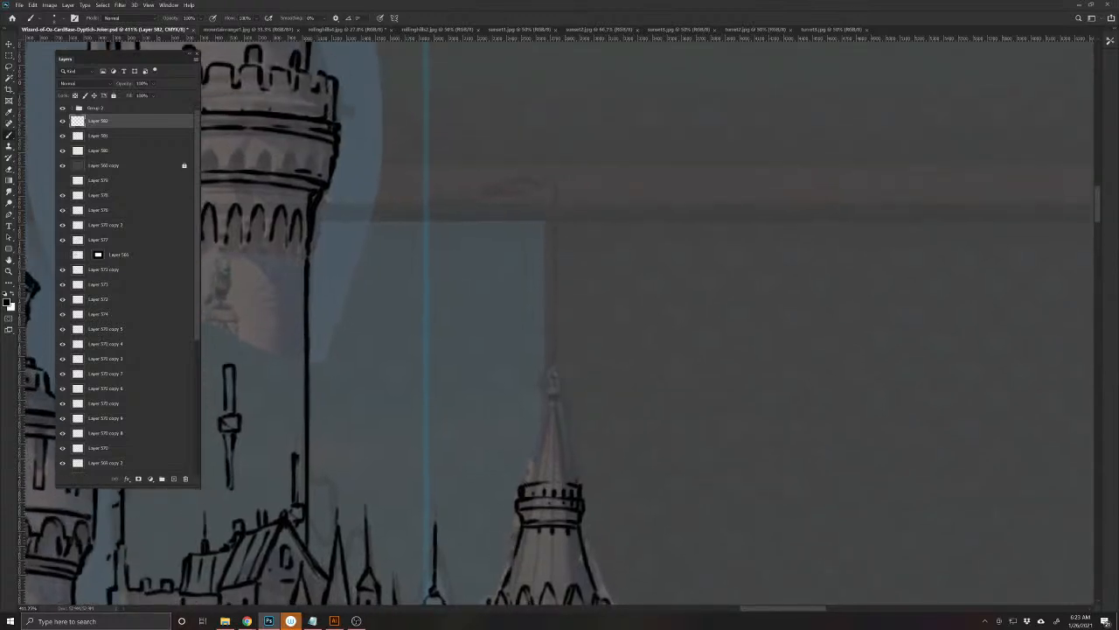
pyautogui.moveTo(525, 474)
pyautogui.mouseDown()
pyautogui.moveTo(520, 488)
pyautogui.moveTo(582, 472)
pyautogui.moveTo(558, 472)
pyautogui.moveTo(575, 484)
pyautogui.moveTo(525, 456)
pyautogui.moveTo(550, 326)
pyautogui.mouseUp()
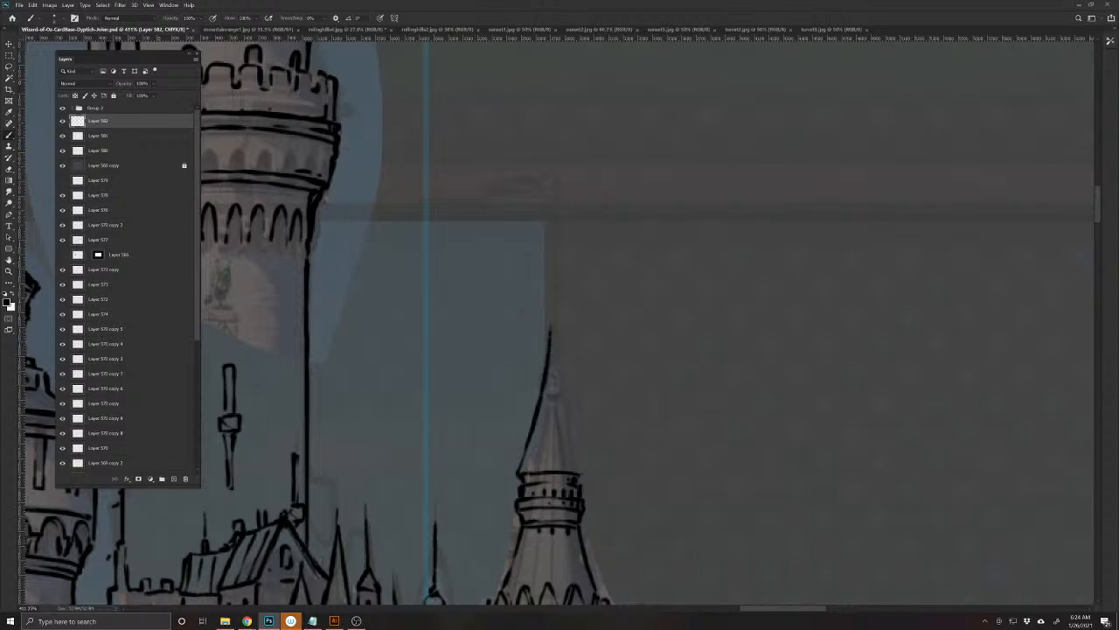
pyautogui.moveTo(577, 474); pyautogui.dragTo(549, 335)
pyautogui.moveTo(488, 475); pyautogui.dragTo(513, 349)
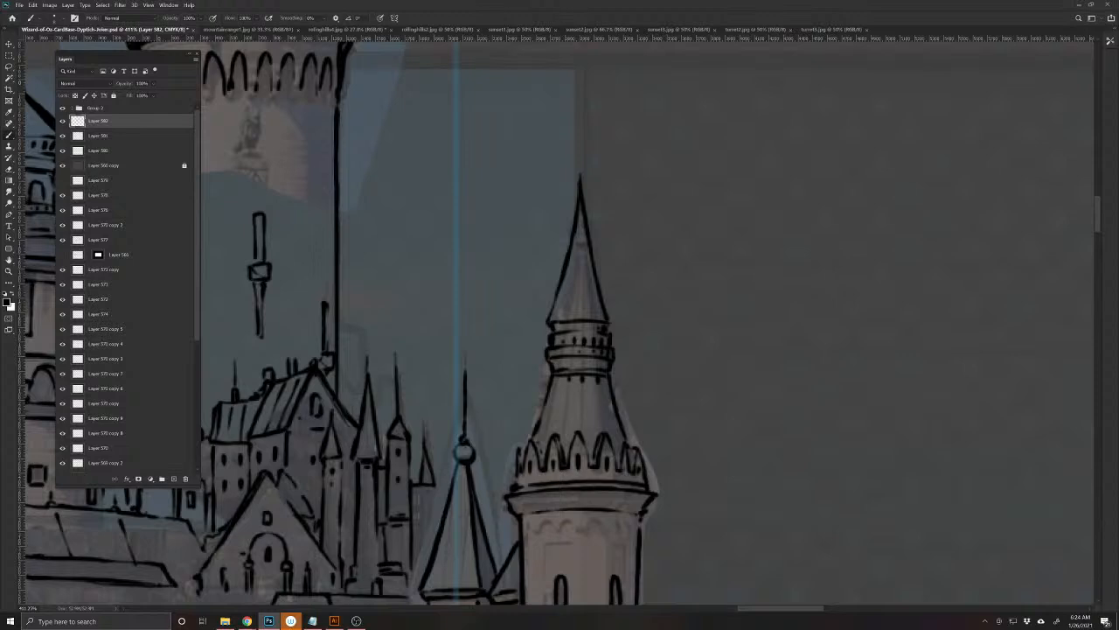
pyautogui.moveTo(604, 317)
pyautogui.mouseDown()
pyautogui.moveTo(557, 315)
pyautogui.moveTo(587, 314)
pyautogui.mouseUp()
pyautogui.moveTo(581, 188)
pyautogui.mouseDown()
pyautogui.moveTo(577, 174)
pyautogui.moveTo(599, 358)
pyautogui.moveTo(599, 207)
pyautogui.mouseUp()
pyautogui.moveTo(599, 356); pyautogui.dragTo(604, 408)
pyautogui.moveTo(508, 573); pyautogui.dragTo(512, 312)
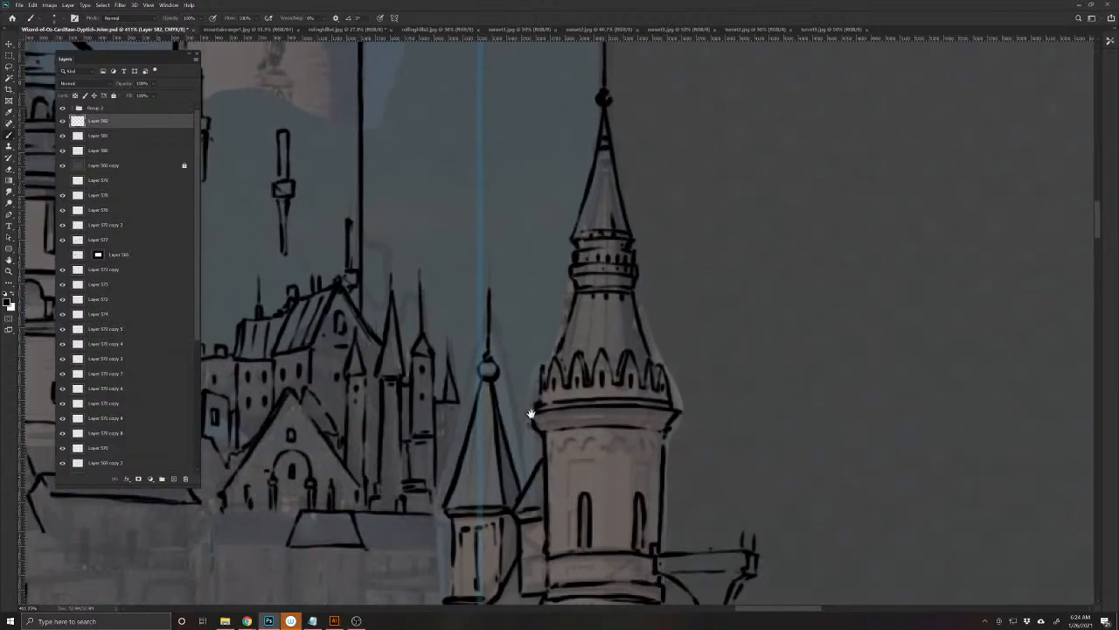
pyautogui.moveTo(532, 414); pyautogui.dragTo(544, 538)
pyautogui.moveTo(544, 483); pyautogui.dragTo(612, 475)
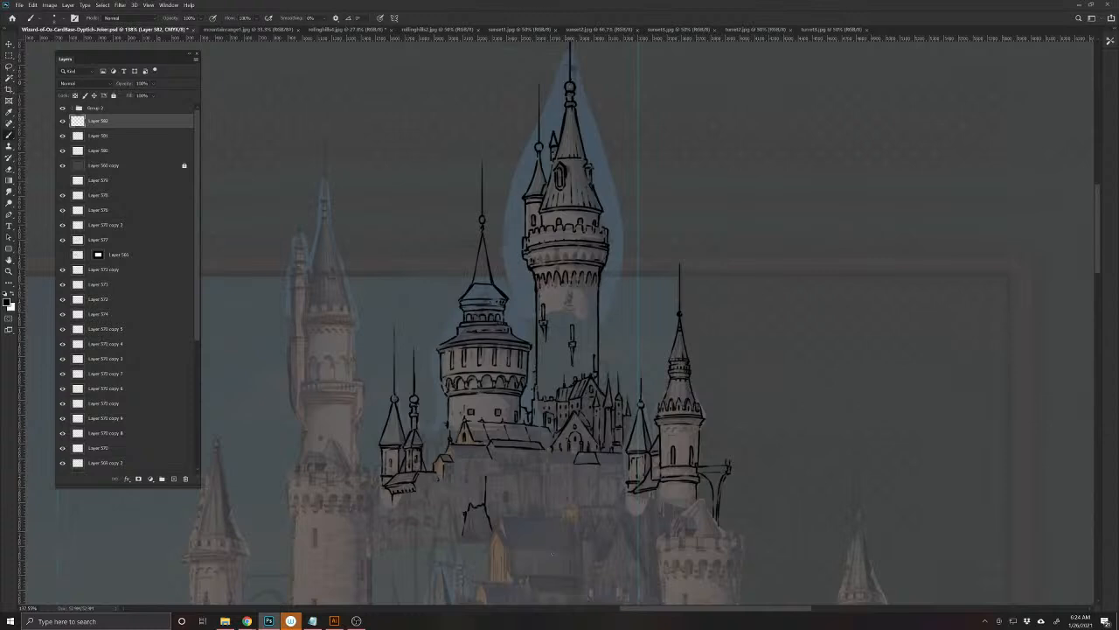
pyautogui.moveTo(633, 477); pyautogui.dragTo(602, 393)
pyautogui.hotkey('ctrl', 's')
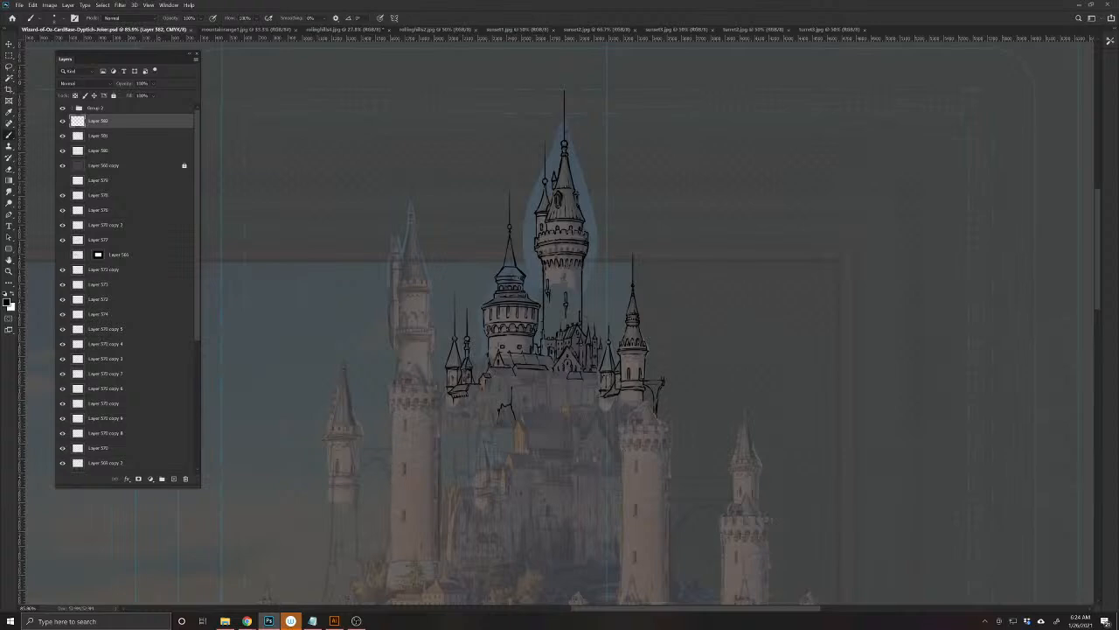
# - Hide the dark overlay layer above the photo collage
pyautogui.press('v')
pyautogui.click(63, 166)
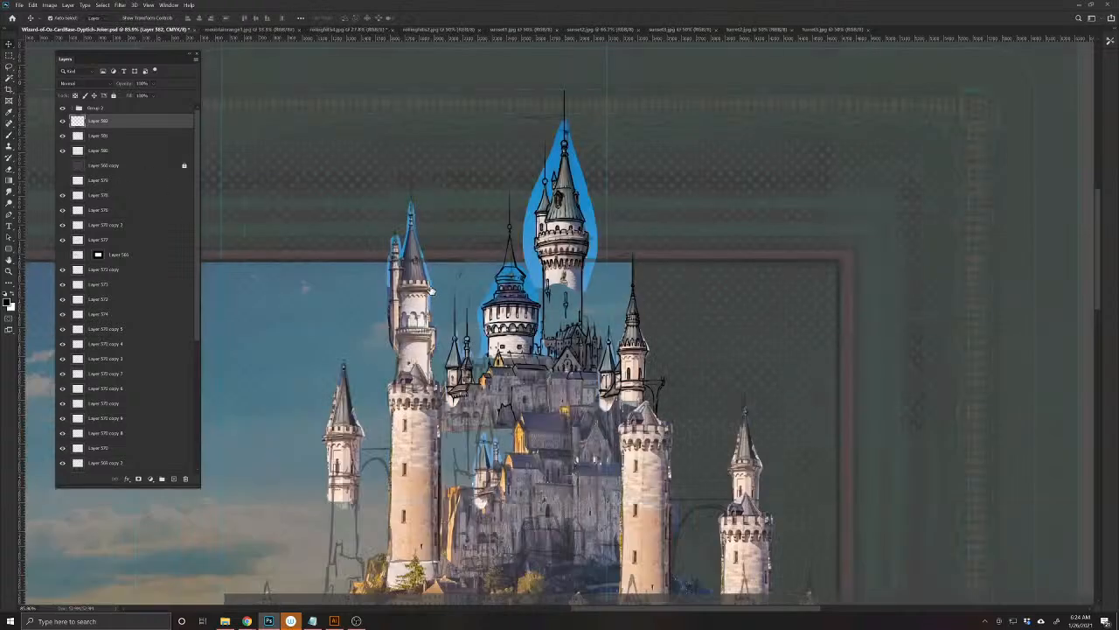
pyautogui.moveTo(403, 274); pyautogui.dragTo(614, 297)
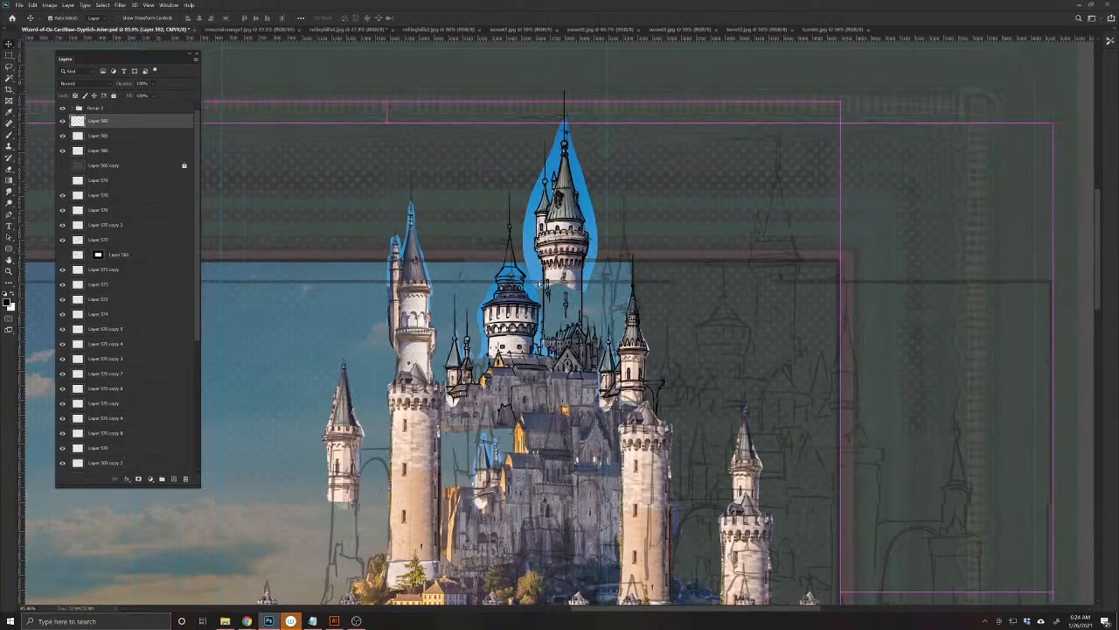
pyautogui.hotkey('ctrl', 'z')
pyautogui.moveTo(391, 309)
pyautogui.mouseDown()
pyautogui.moveTo(624, 325)
pyautogui.moveTo(619, 317)
pyautogui.moveTo(775, 307)
pyautogui.mouseUp()
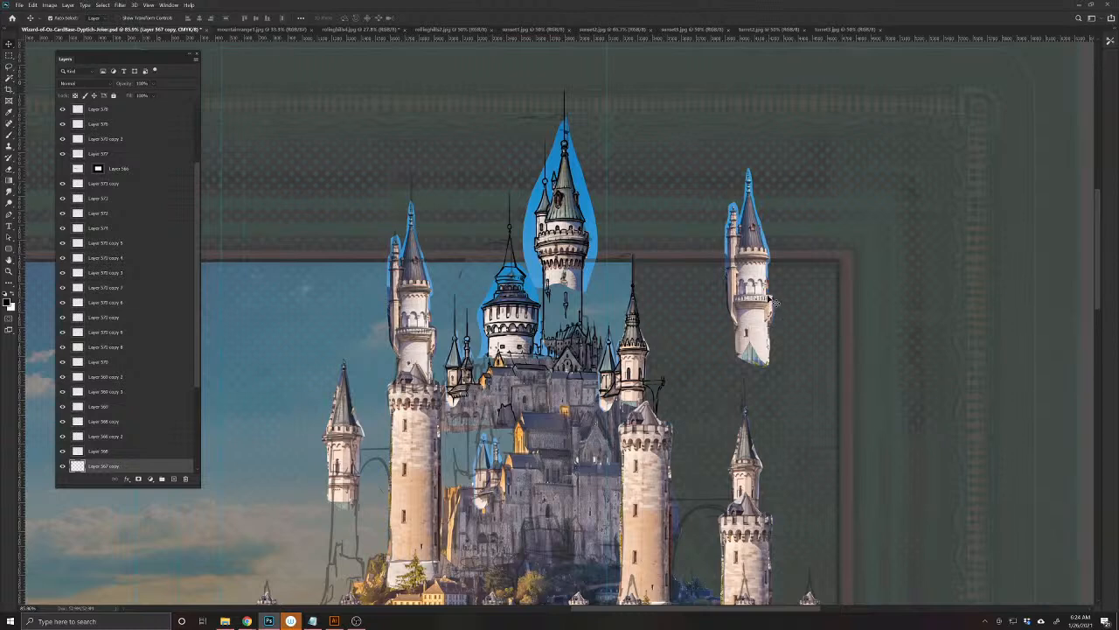
pyautogui.press('m')
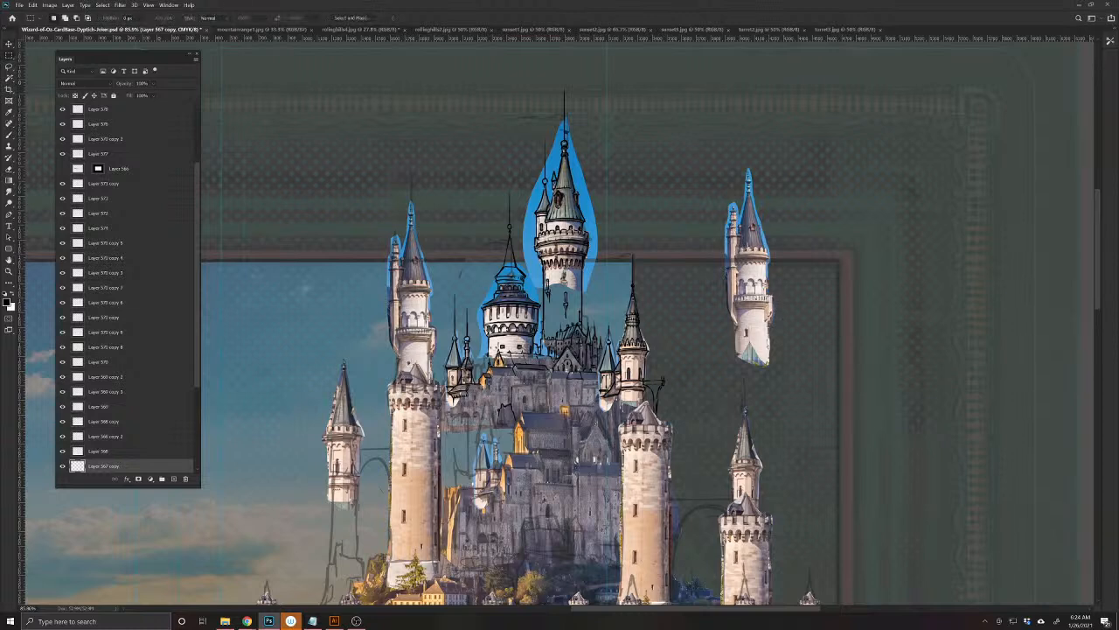
pyautogui.press('v')
pyautogui.moveTo(753, 276); pyautogui.dragTo(775, 249)
pyautogui.press('Delete')
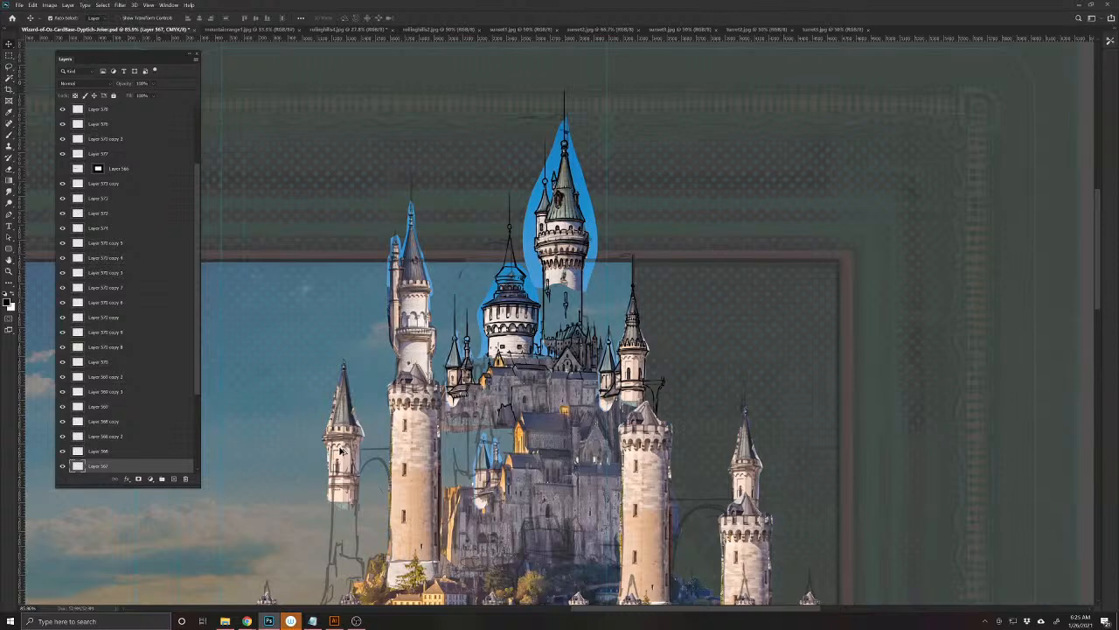
# - Duplicate the small outlying photo turret, scale the copy down and place it just beside the tall central tower
pyautogui.moveTo(344, 452); pyautogui.dragTo(622, 251)
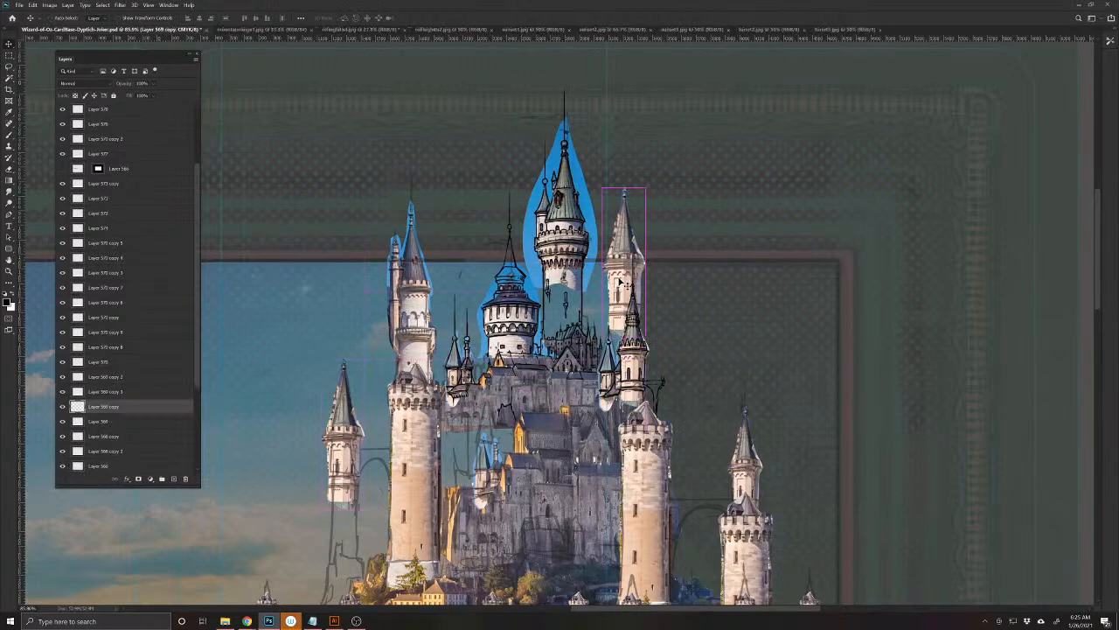
pyautogui.hotkey('ctrl', 't')
pyautogui.moveTo(644, 182); pyautogui.dragTo(630, 235)
pyautogui.hotkey('ctrl', 'z')
pyautogui.moveTo(616, 289); pyautogui.dragTo(605, 303)
pyautogui.press('Return')
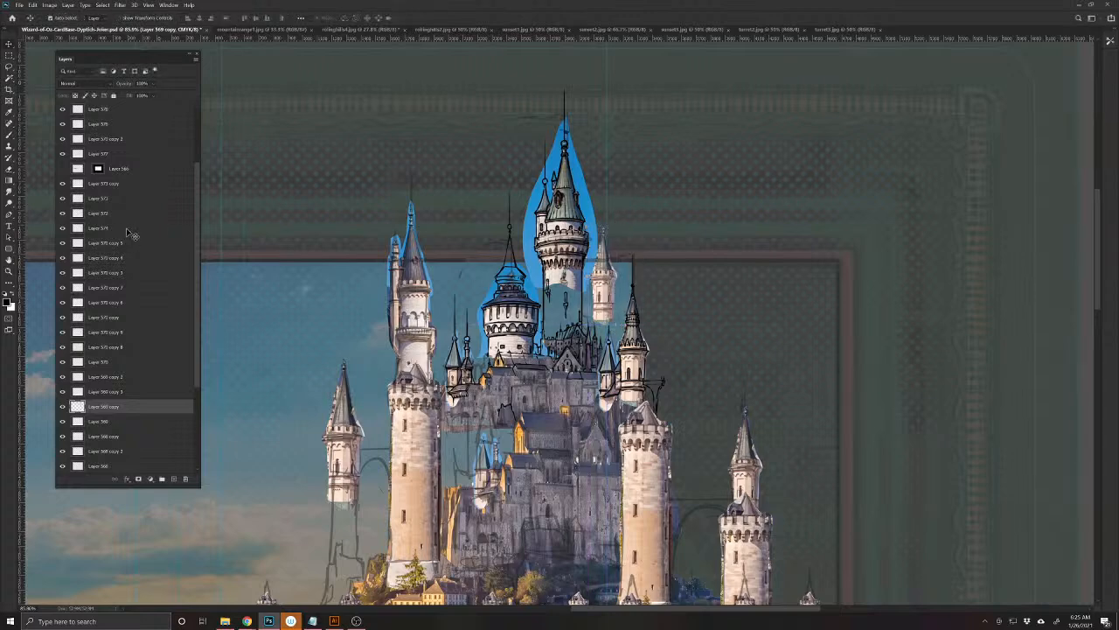
# - Show the dark overlay layer again and make Layer 582 active for drawing with the Brush tool
pyautogui.scroll(2, 123, 323)
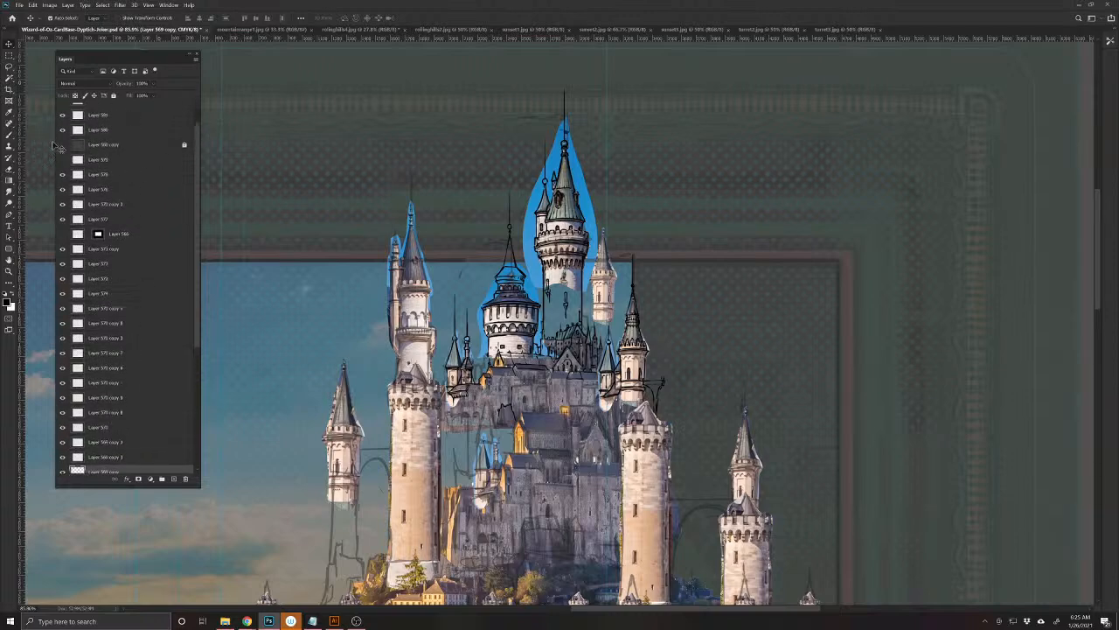
pyautogui.click(62, 144)
pyautogui.scroll(6, 626, 299)
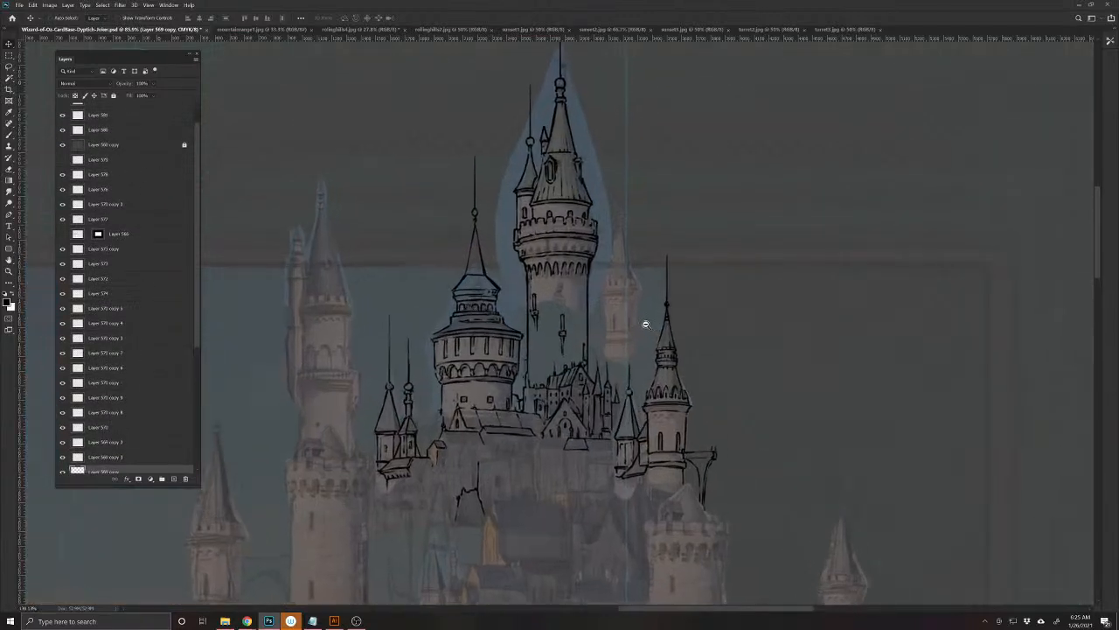
pyautogui.hotkey('ctrl', 'shift', 'alt', 'n')
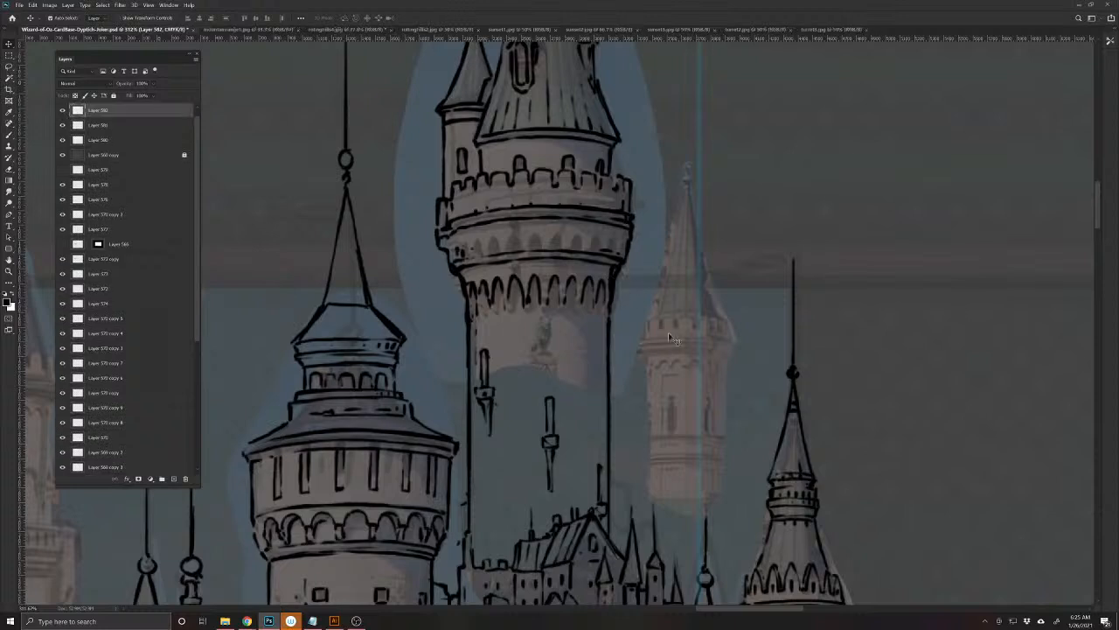
pyautogui.moveTo(691, 347); pyautogui.dragTo(624, 291)
pyautogui.press('b')
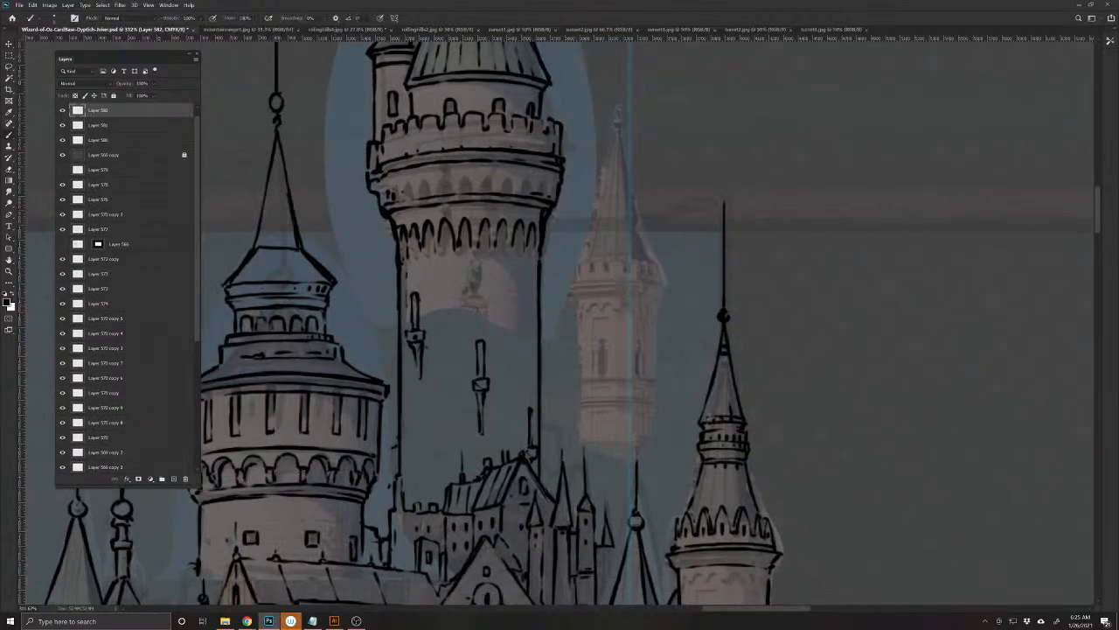
# - Draw the cornice and the banded parapet with small openings on the copied turret beside the tall tower
pyautogui.moveTo(547, 422); pyautogui.dragTo(512, 502)
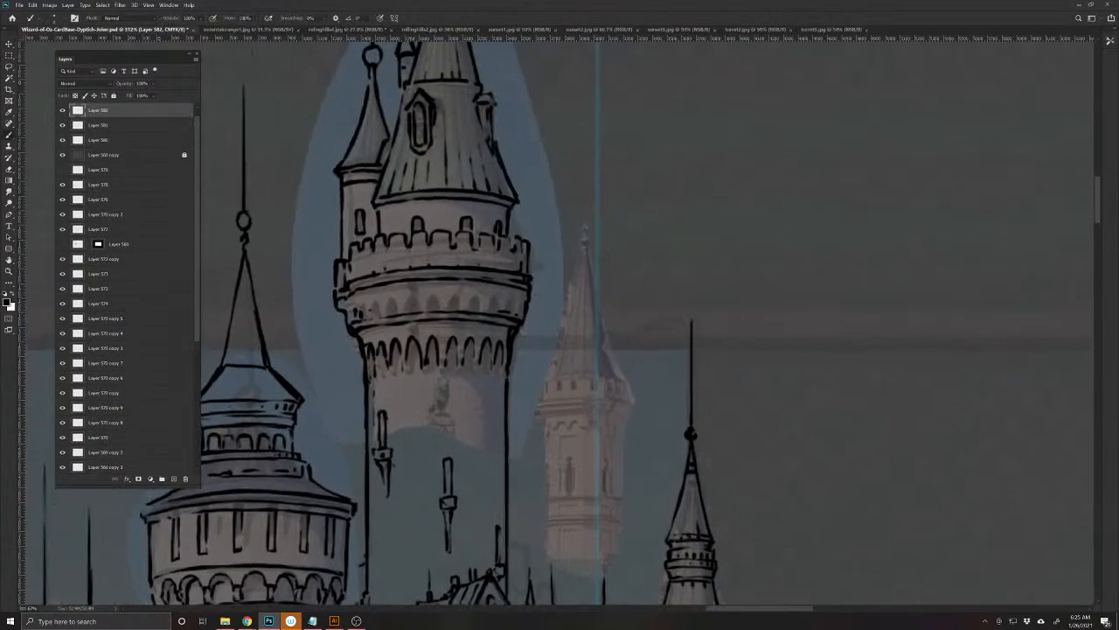
pyautogui.moveTo(553, 399)
pyautogui.mouseDown()
pyautogui.moveTo(635, 407)
pyautogui.moveTo(542, 408)
pyautogui.moveTo(540, 420)
pyautogui.moveTo(630, 416)
pyautogui.moveTo(616, 417)
pyautogui.moveTo(631, 404)
pyautogui.mouseUp()
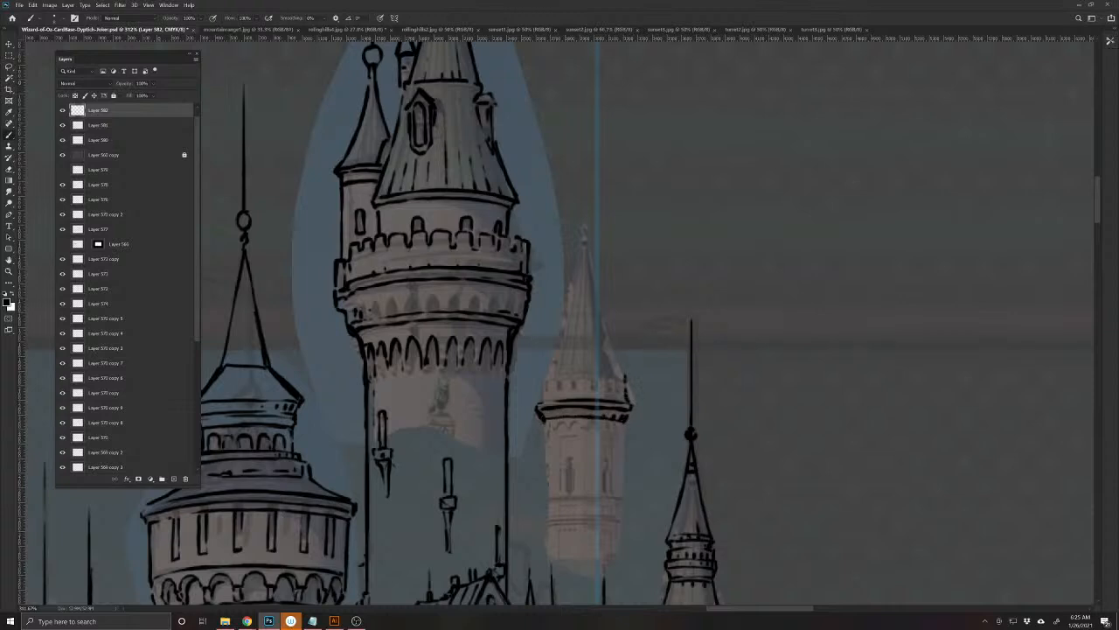
pyautogui.moveTo(538, 400); pyautogui.dragTo(545, 375)
pyautogui.moveTo(612, 371)
pyautogui.mouseDown()
pyautogui.moveTo(548, 374)
pyautogui.moveTo(563, 395)
pyautogui.moveTo(618, 397)
pyautogui.moveTo(561, 395)
pyautogui.moveTo(567, 380)
pyautogui.moveTo(614, 380)
pyautogui.mouseUp()
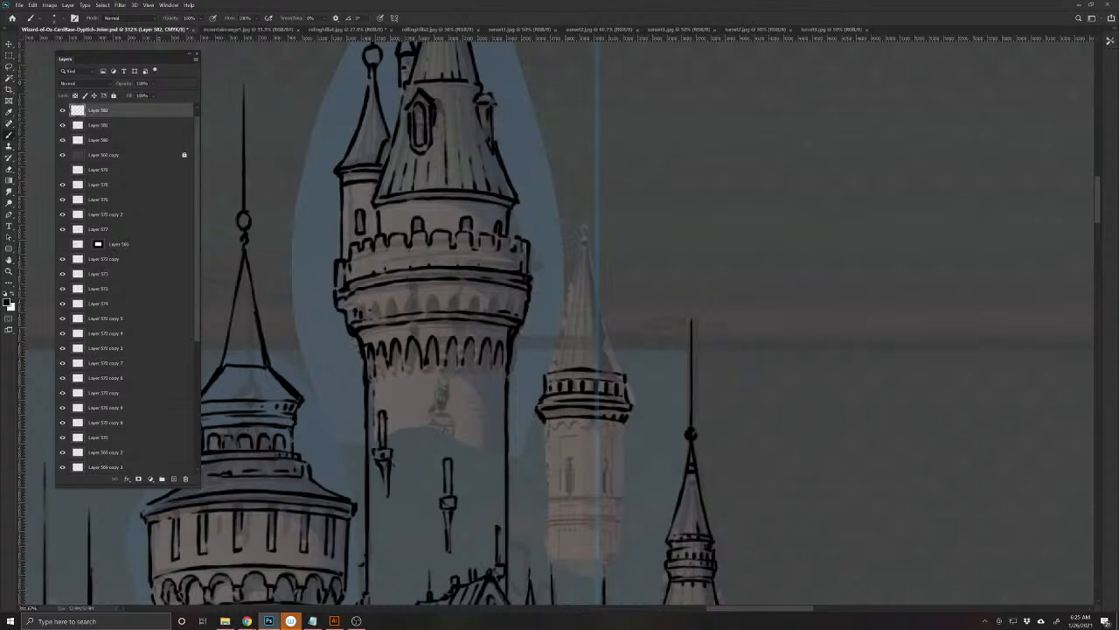
# - Draw the copied turret's upper shaft with two arched windows, a moulded band and a row of small arches beneath it
pyautogui.moveTo(622, 422); pyautogui.dragTo(619, 497)
pyautogui.moveTo(545, 420); pyautogui.dragTo(543, 491)
pyautogui.moveTo(538, 543); pyautogui.dragTo(535, 388)
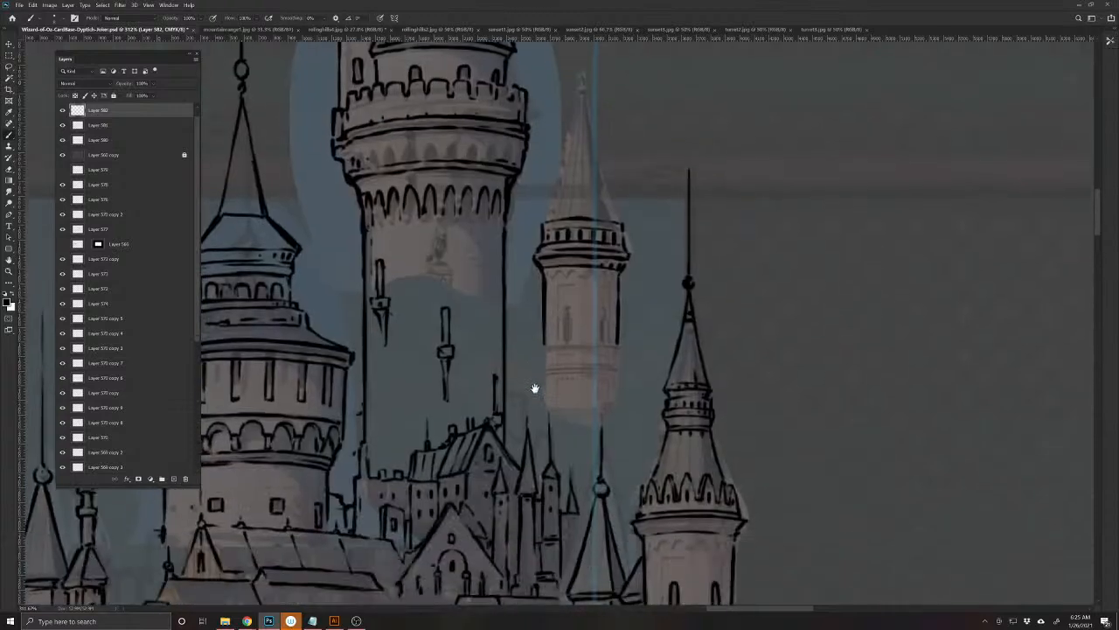
pyautogui.moveTo(615, 346); pyautogui.dragTo(540, 345)
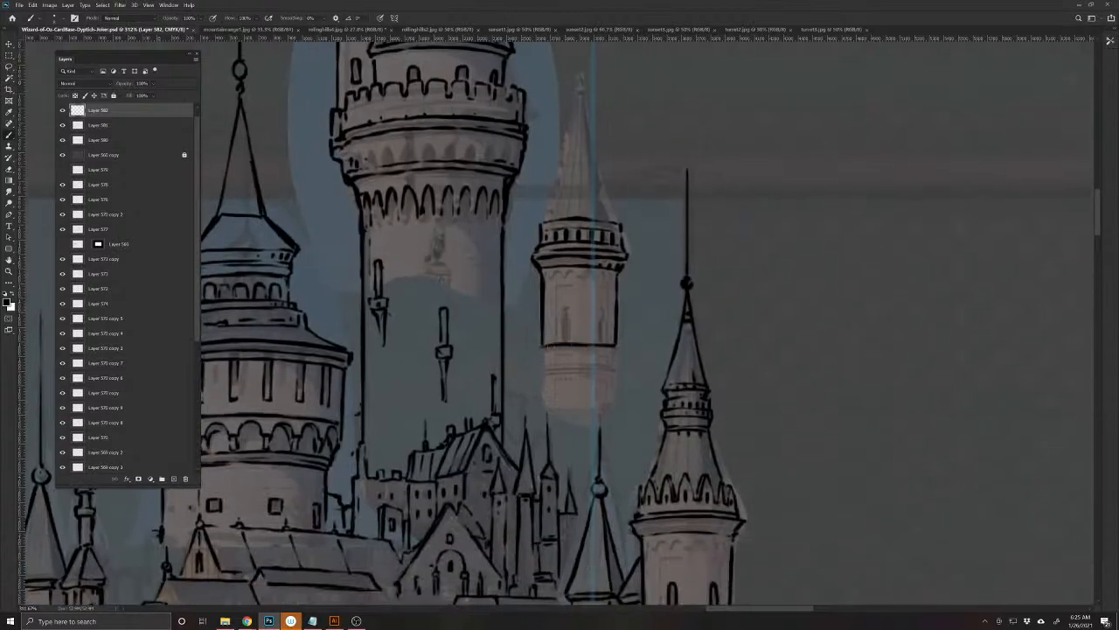
pyautogui.moveTo(621, 346); pyautogui.dragTo(539, 354)
pyautogui.moveTo(619, 357); pyautogui.dragTo(537, 359)
pyautogui.moveTo(623, 365)
pyautogui.mouseDown()
pyautogui.moveTo(542, 364)
pyautogui.moveTo(536, 377)
pyautogui.moveTo(616, 390)
pyautogui.moveTo(622, 374)
pyautogui.moveTo(567, 388)
pyautogui.moveTo(611, 374)
pyautogui.moveTo(603, 388)
pyautogui.moveTo(598, 374)
pyautogui.moveTo(592, 383)
pyautogui.moveTo(578, 371)
pyautogui.moveTo(541, 373)
pyautogui.moveTo(564, 300)
pyautogui.moveTo(570, 346)
pyautogui.moveTo(601, 299)
pyautogui.moveTo(607, 336)
pyautogui.moveTo(605, 287)
pyautogui.moveTo(595, 306)
pyautogui.moveTo(564, 289)
pyautogui.moveTo(613, 277)
pyautogui.mouseUp()
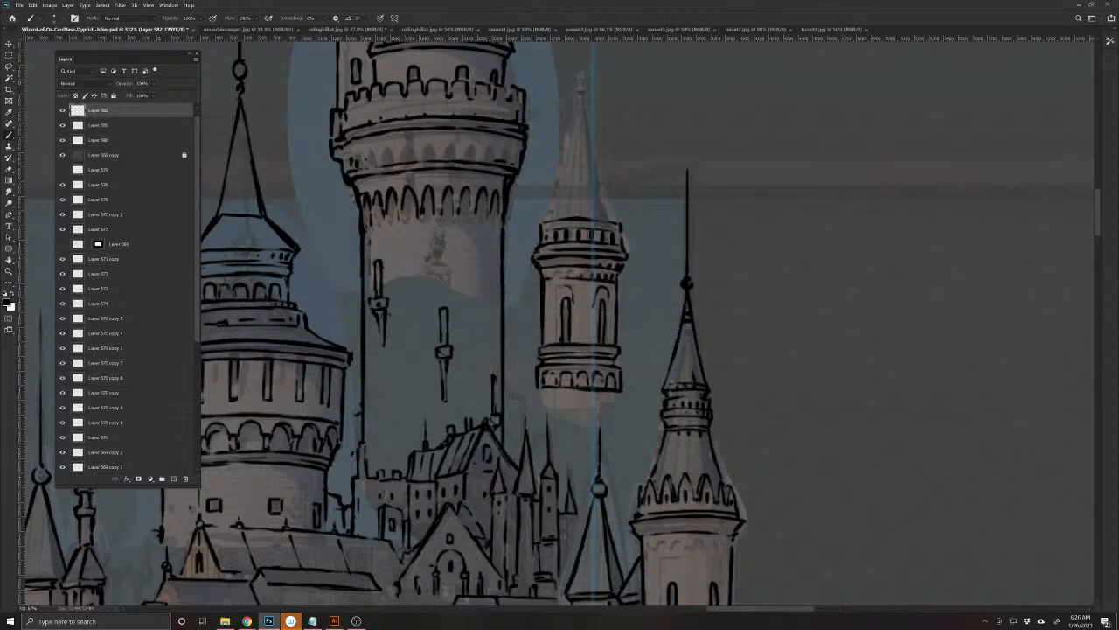
# - Outline the turret's flared conical roof and top it with a ball finial and a long thin spire
pyautogui.moveTo(533, 276); pyautogui.dragTo(532, 469)
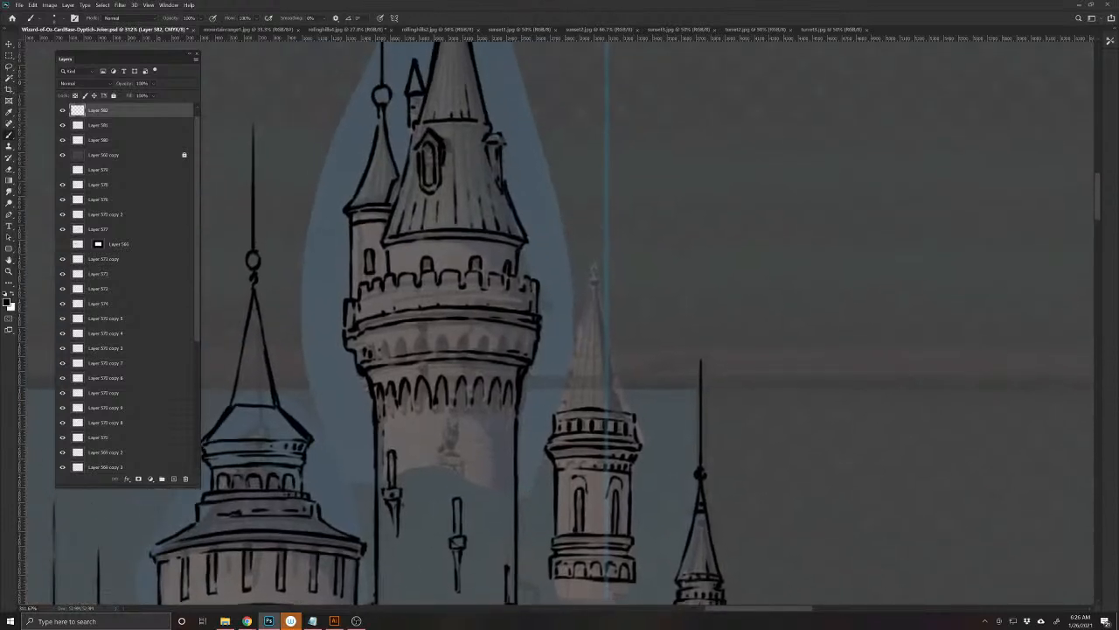
pyautogui.moveTo(545, 411)
pyautogui.mouseDown()
pyautogui.moveTo(589, 402)
pyautogui.moveTo(633, 406)
pyautogui.moveTo(637, 417)
pyautogui.moveTo(565, 401)
pyautogui.moveTo(560, 382)
pyautogui.moveTo(589, 236)
pyautogui.mouseUp()
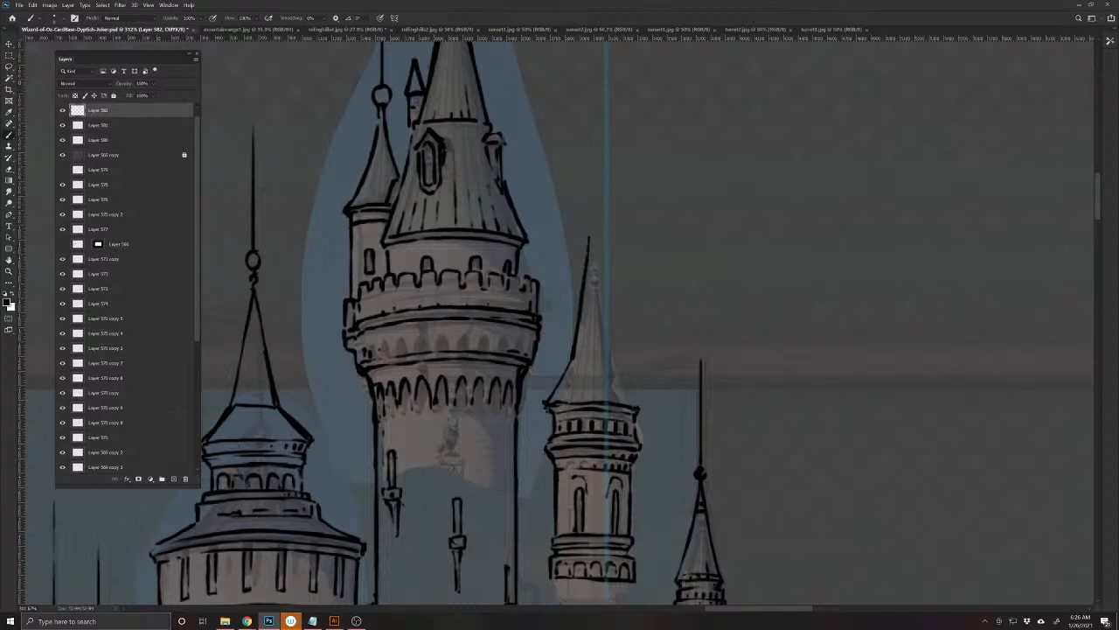
pyautogui.moveTo(639, 407); pyautogui.dragTo(617, 364)
pyautogui.moveTo(525, 440); pyautogui.dragTo(446, 565)
pyautogui.moveTo(579, 518); pyautogui.dragTo(535, 467)
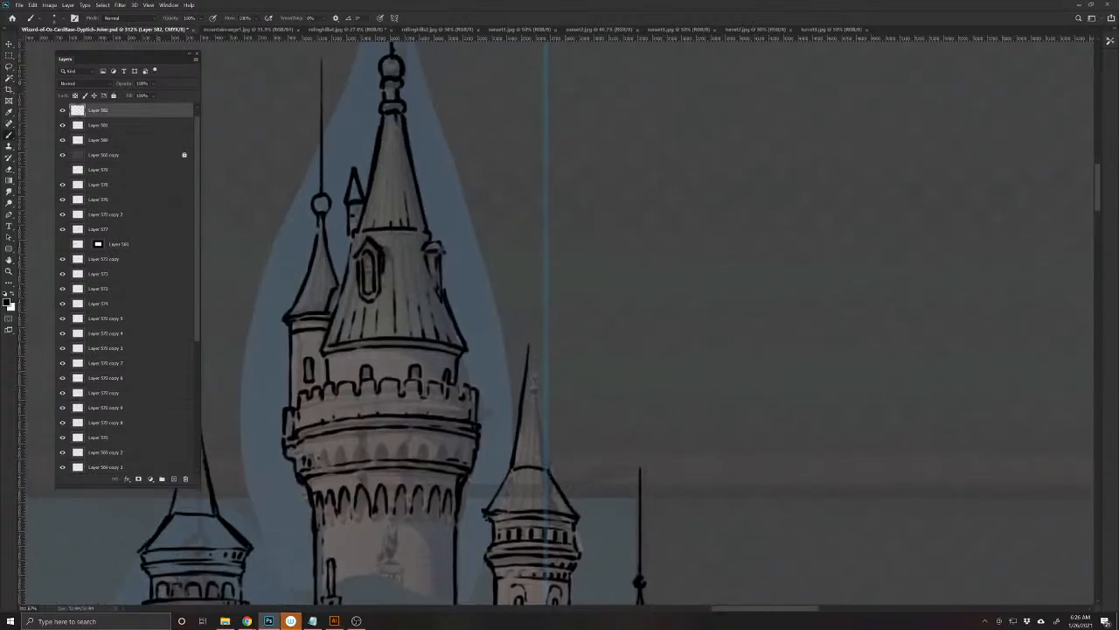
pyautogui.moveTo(547, 462)
pyautogui.mouseDown()
pyautogui.moveTo(528, 343)
pyautogui.moveTo(529, 233)
pyautogui.mouseUp()
# - Extend the turret's narrower shaft down behind the lower roofs, add a slit window and start a line across to the tall tower
pyautogui.moveTo(450, 561); pyautogui.dragTo(520, 367)
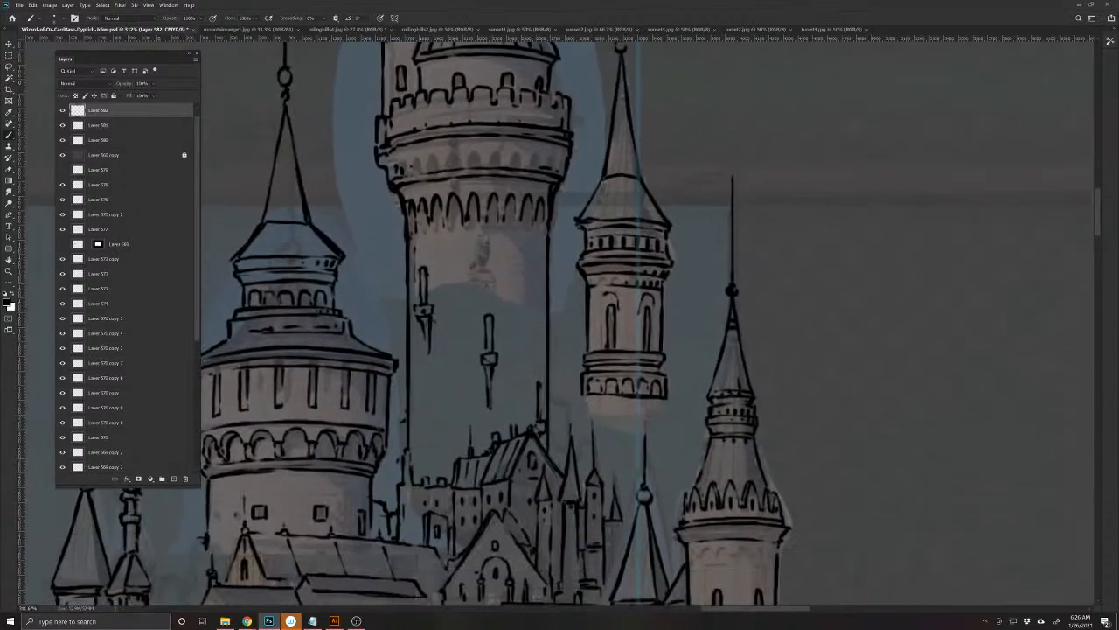
pyautogui.moveTo(585, 312); pyautogui.dragTo(549, 313)
pyautogui.moveTo(662, 402); pyautogui.dragTo(658, 570)
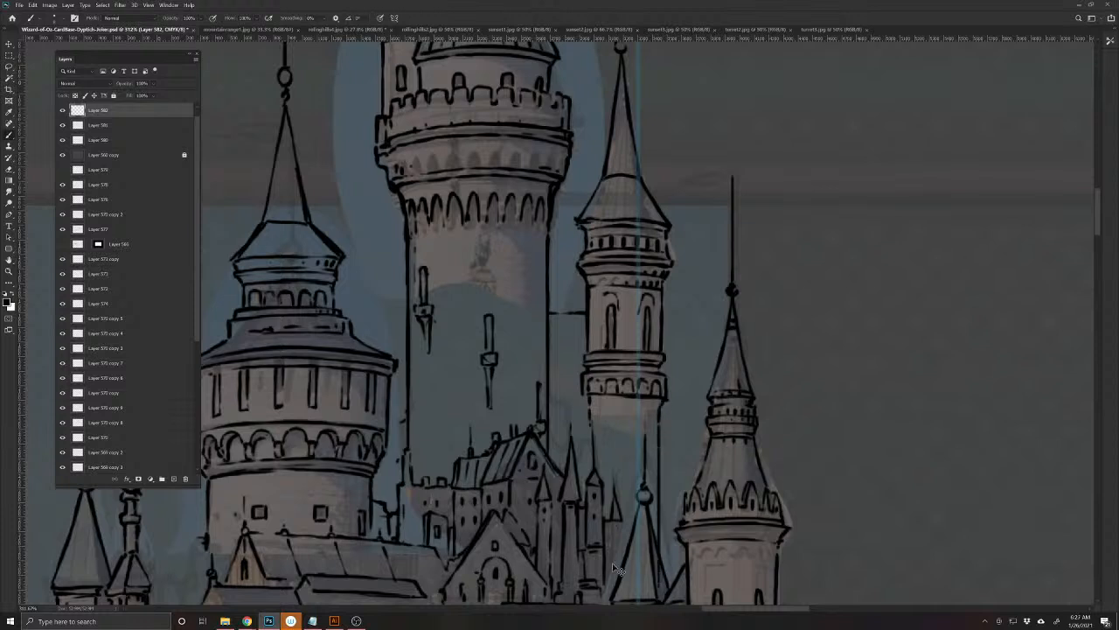
pyautogui.hotkey('ctrl', 'z')
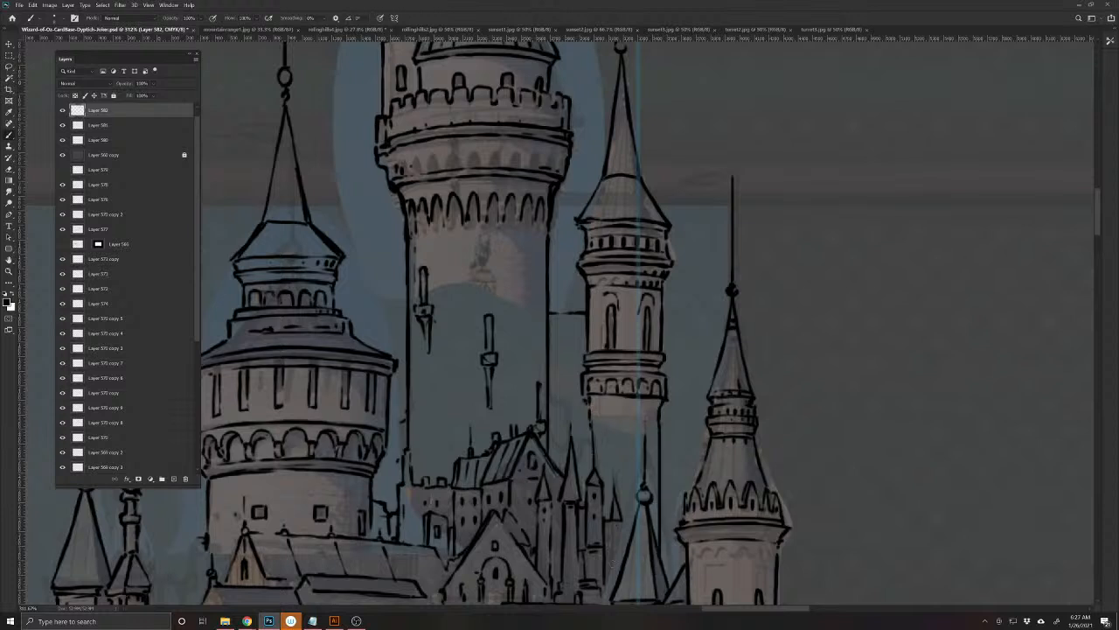
pyautogui.moveTo(659, 414); pyautogui.dragTo(602, 415)
pyautogui.moveTo(627, 460)
pyautogui.mouseDown()
pyautogui.moveTo(627, 449)
pyautogui.moveTo(627, 467)
pyautogui.mouseUp()
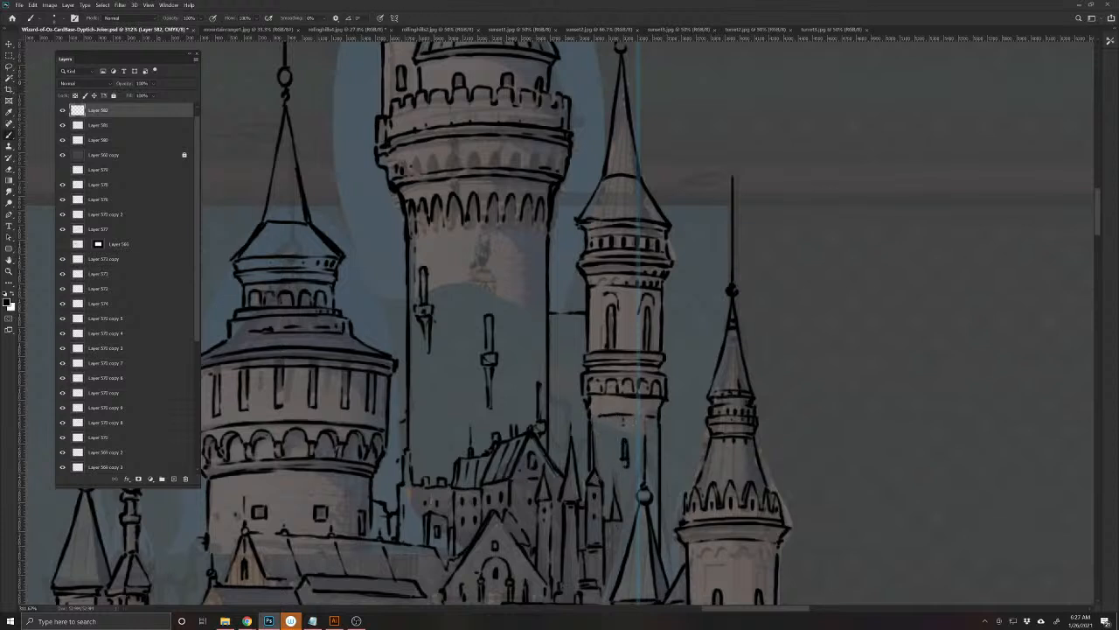
pyautogui.moveTo(594, 560); pyautogui.dragTo(575, 427)
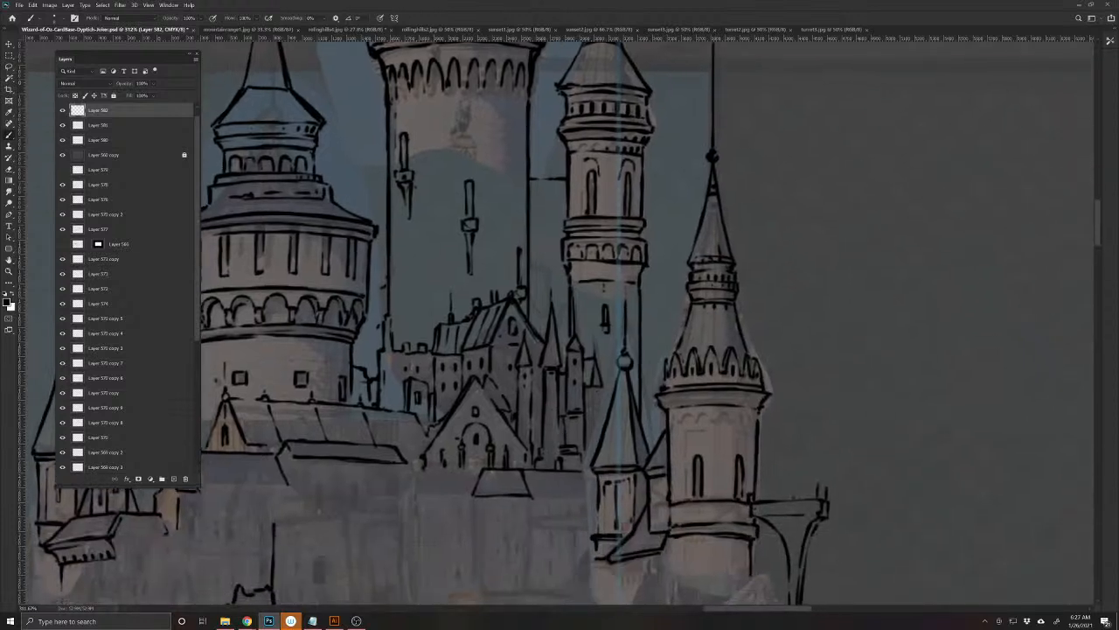
pyautogui.moveTo(602, 390)
pyautogui.mouseDown()
pyautogui.moveTo(606, 423)
pyautogui.moveTo(583, 474)
pyautogui.moveTo(592, 535)
pyautogui.mouseUp()
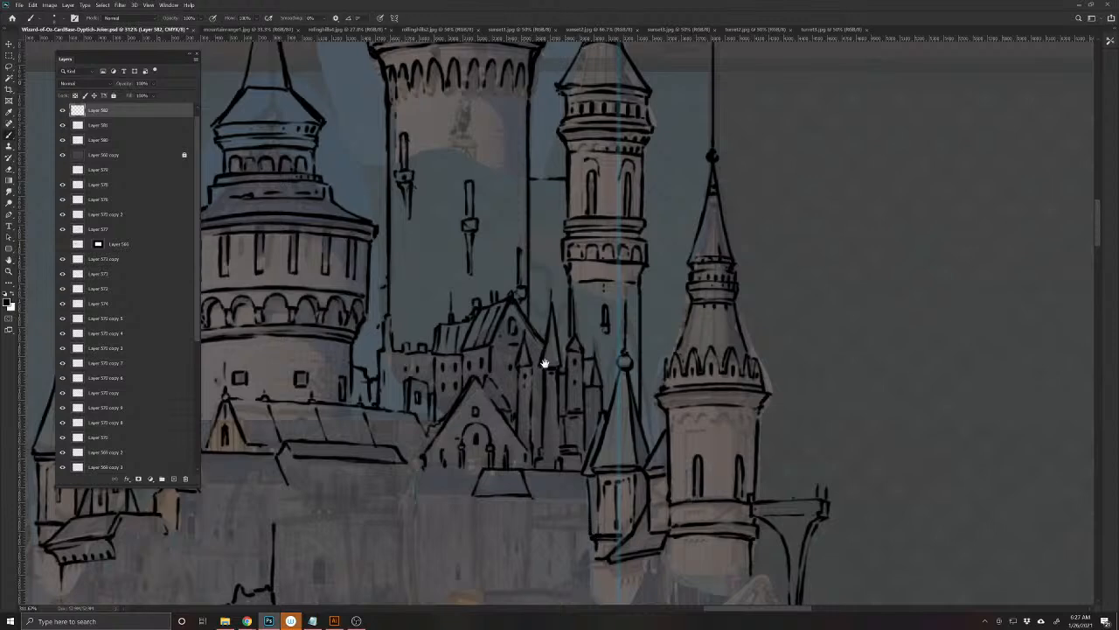
# - Draw the arched bridge linking the turret to the tall central tower and save the document
pyautogui.moveTo(543, 362); pyautogui.dragTo(568, 557)
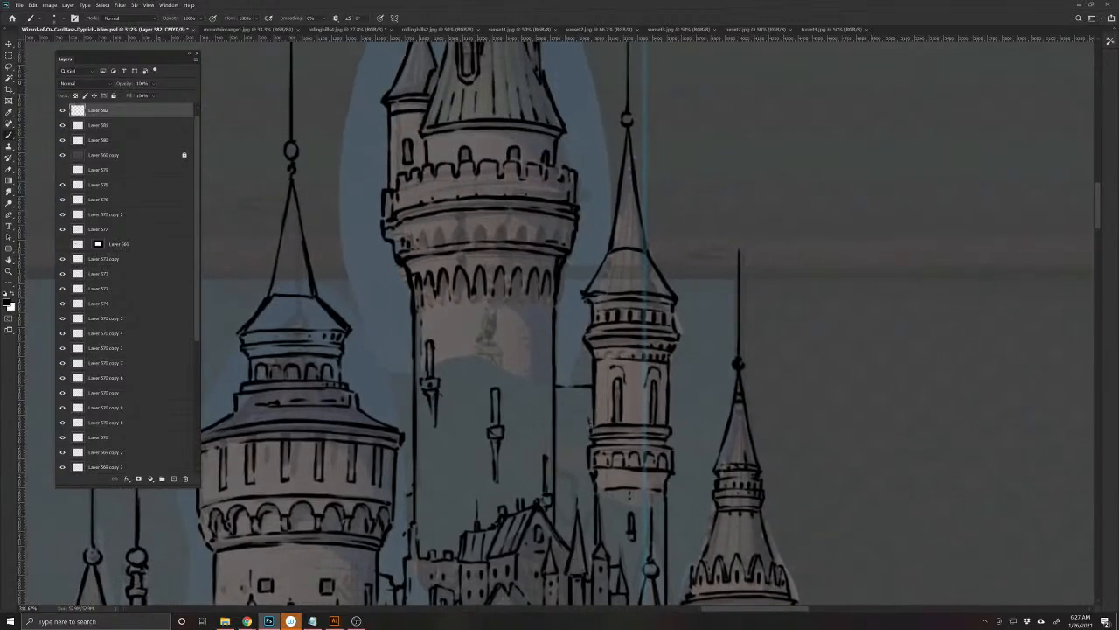
pyautogui.moveTo(589, 425)
pyautogui.mouseDown()
pyautogui.moveTo(582, 402)
pyautogui.moveTo(567, 399)
pyautogui.moveTo(554, 423)
pyautogui.moveTo(589, 419)
pyautogui.moveTo(593, 385)
pyautogui.moveTo(556, 373)
pyautogui.moveTo(561, 363)
pyautogui.mouseUp()
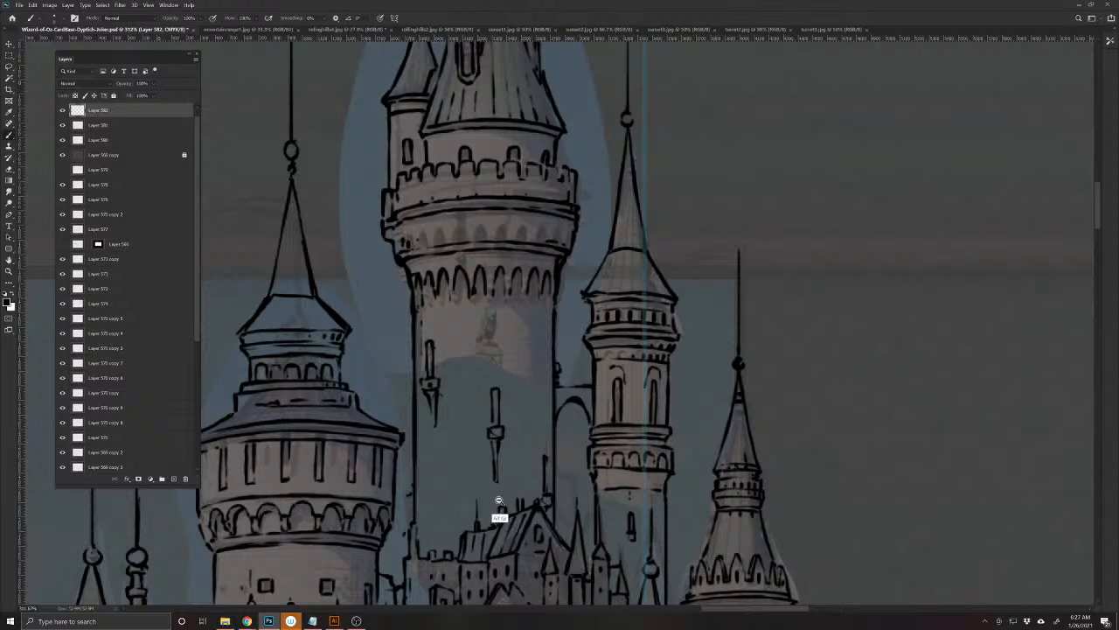
pyautogui.scroll(-6, 521, 507)
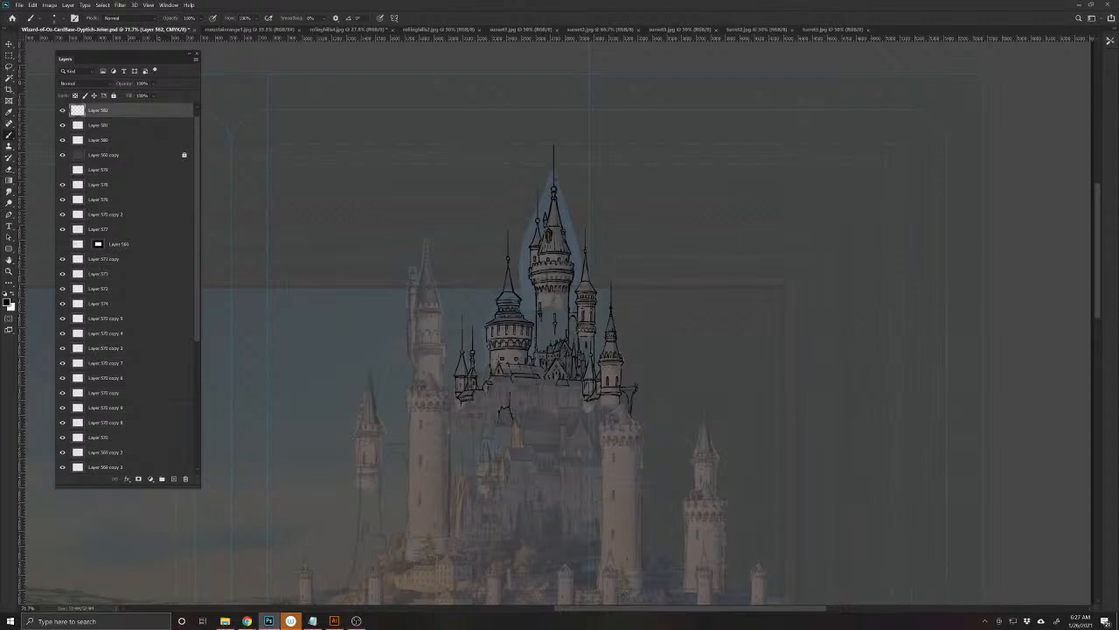
pyautogui.hotkey('ctrl', 's')
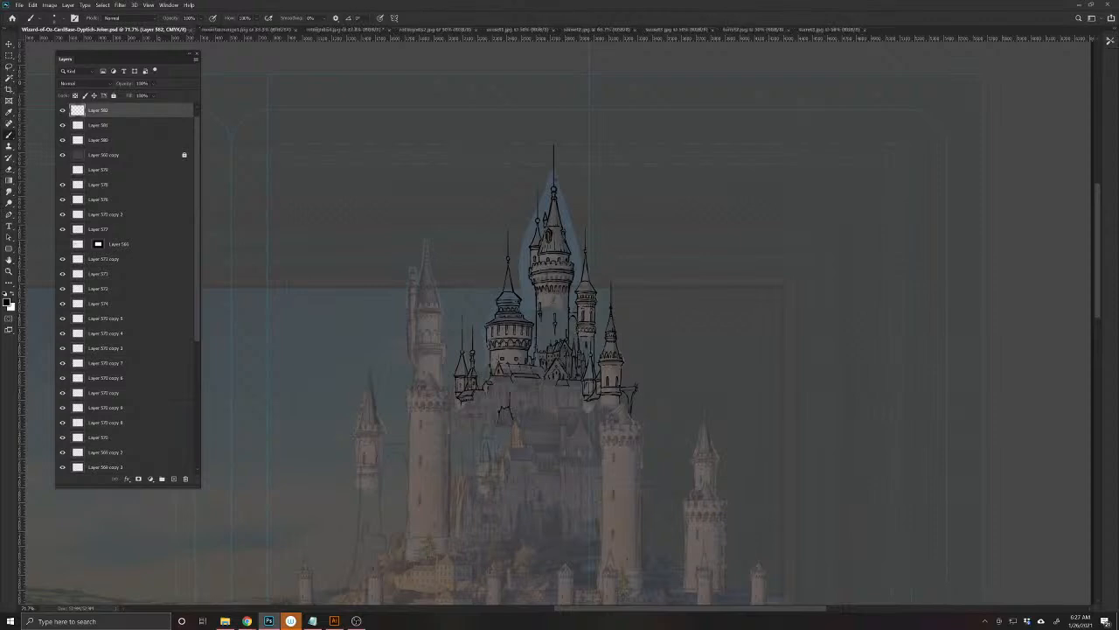
# - Draw the walls of the building below the gabled house, with a stepped corner, a vertical divider and narrow windows
pyautogui.scroll(-2, 569, 384)
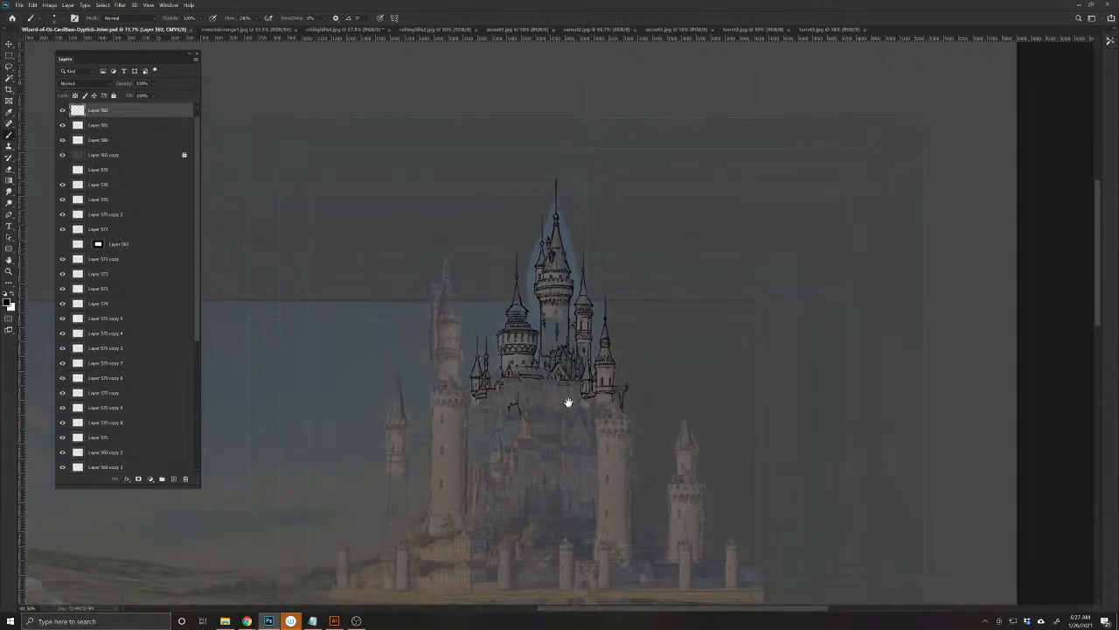
pyautogui.moveTo(569, 400); pyautogui.dragTo(612, 332)
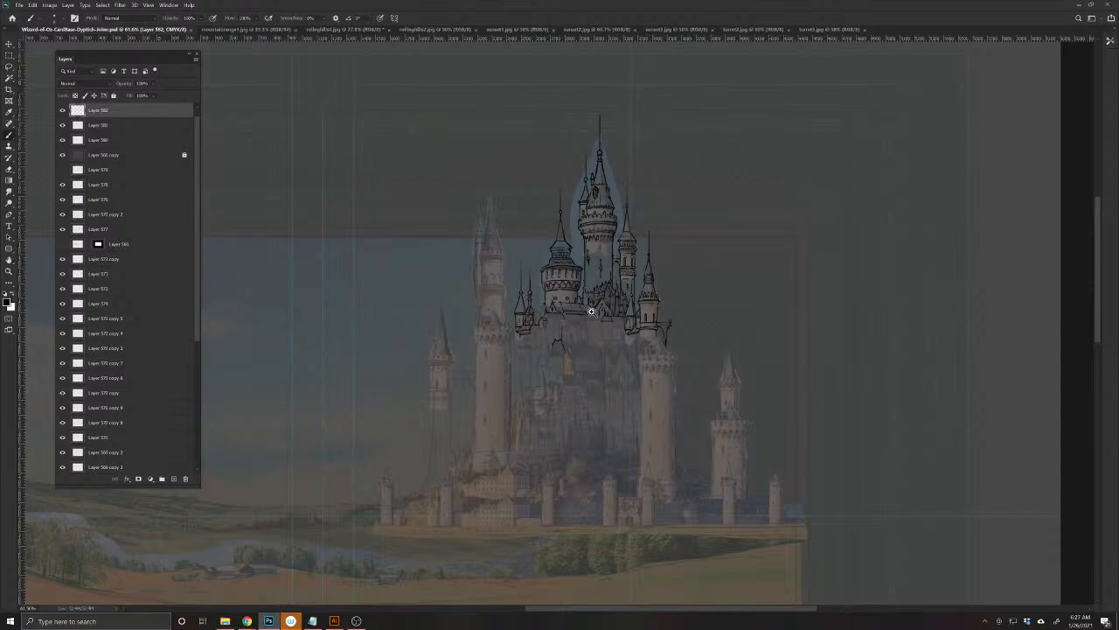
pyautogui.scroll(3, 593, 313)
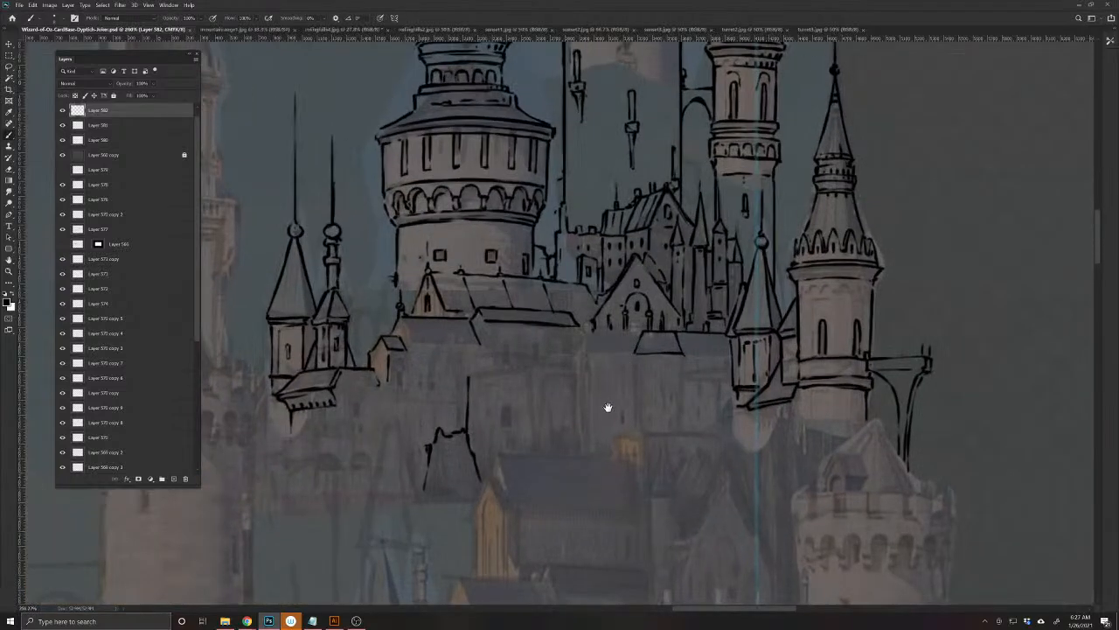
pyautogui.moveTo(607, 405); pyautogui.dragTo(563, 490)
pyautogui.moveTo(601, 408)
pyautogui.mouseDown()
pyautogui.moveTo(548, 408)
pyautogui.moveTo(537, 430)
pyautogui.moveTo(600, 430)
pyautogui.moveTo(553, 481)
pyautogui.moveTo(560, 525)
pyautogui.moveTo(557, 502)
pyautogui.mouseUp()
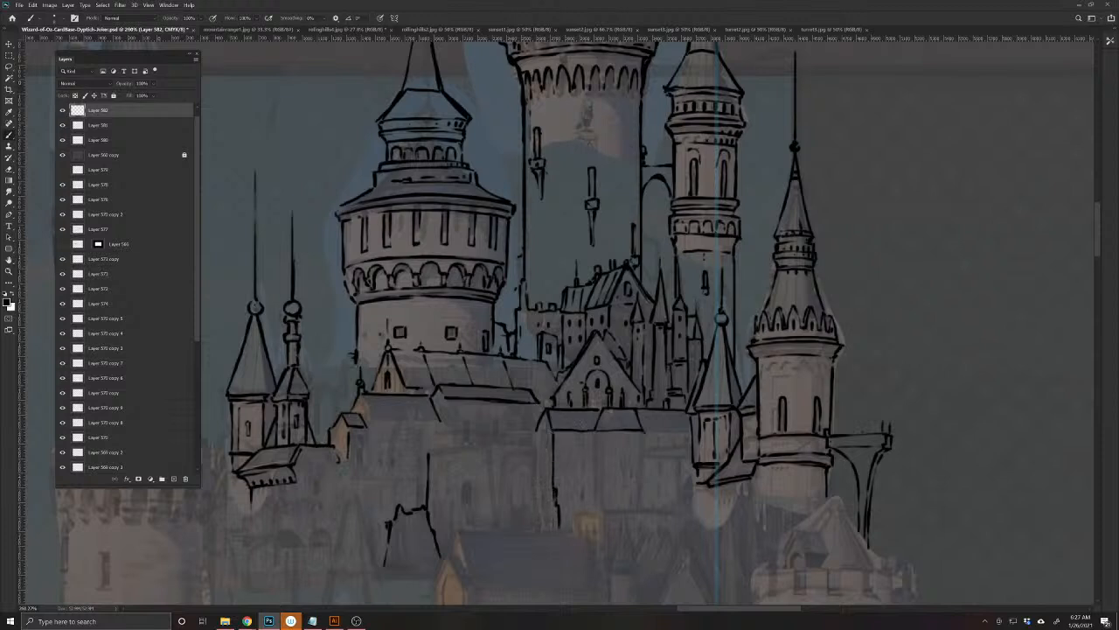
pyautogui.moveTo(547, 399); pyautogui.dragTo(536, 523)
pyautogui.moveTo(537, 435); pyautogui.dragTo(537, 529)
pyautogui.moveTo(580, 462); pyautogui.dragTo(584, 498)
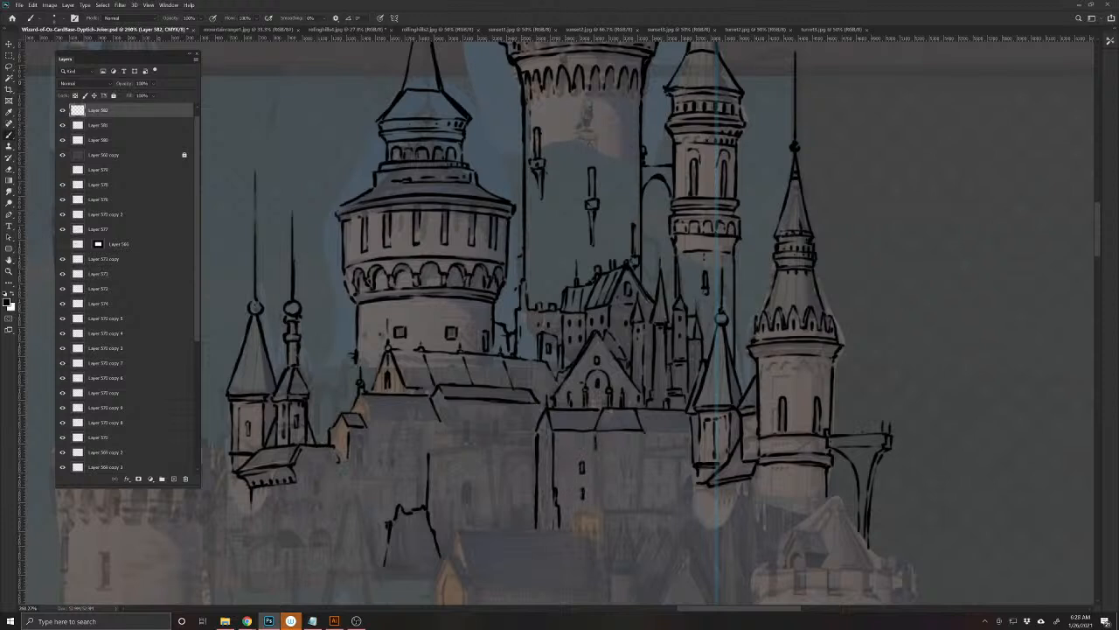
pyautogui.moveTo(596, 448); pyautogui.dragTo(597, 511)
pyautogui.moveTo(641, 434); pyautogui.dragTo(640, 493)
# - Add roof ribs, more slit windows and a small lean-to roof to the building beside the small pointed turret
pyautogui.moveTo(630, 547)
pyautogui.mouseDown()
pyautogui.moveTo(482, 527)
pyautogui.moveTo(480, 515)
pyautogui.mouseUp()
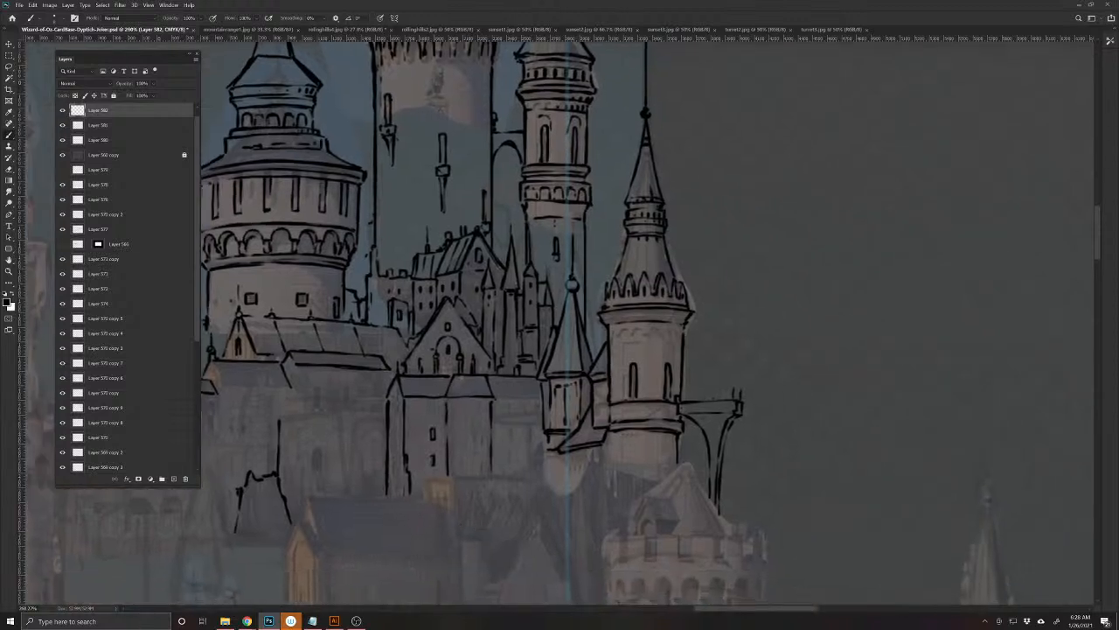
pyautogui.moveTo(478, 403); pyautogui.dragTo(481, 446)
pyautogui.moveTo(493, 398); pyautogui.dragTo(538, 396)
pyautogui.moveTo(478, 373)
pyautogui.mouseDown()
pyautogui.moveTo(478, 390)
pyautogui.moveTo(412, 391)
pyautogui.moveTo(441, 394)
pyautogui.mouseUp()
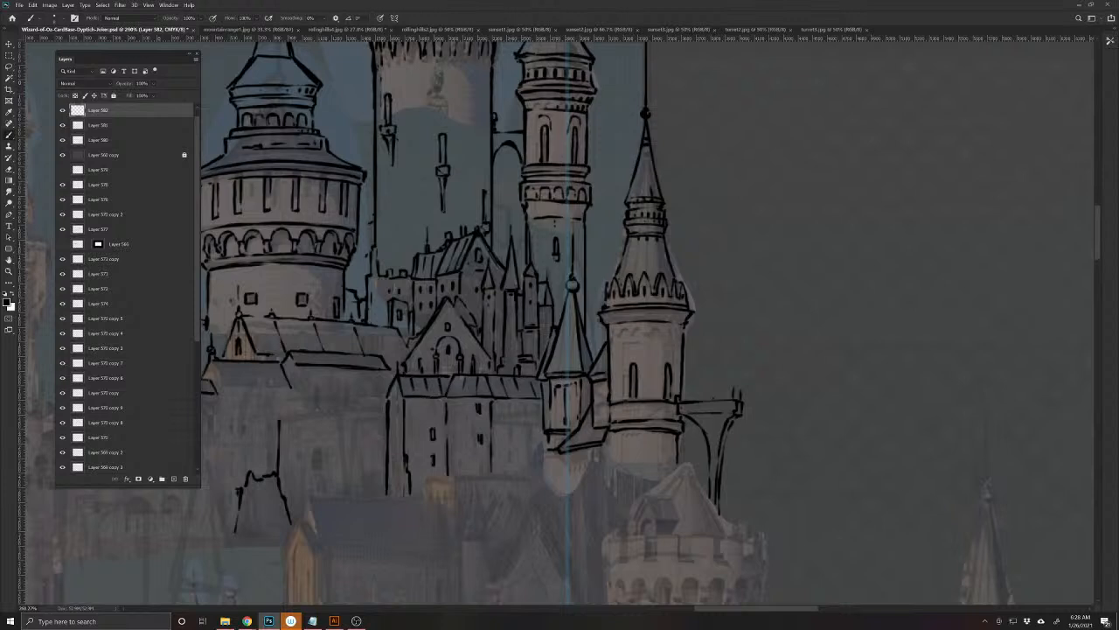
pyautogui.moveTo(509, 401)
pyautogui.mouseDown()
pyautogui.moveTo(510, 415)
pyautogui.moveTo(528, 414)
pyautogui.moveTo(491, 425)
pyautogui.moveTo(543, 413)
pyautogui.moveTo(509, 442)
pyautogui.moveTo(560, 457)
pyautogui.moveTo(530, 370)
pyautogui.mouseUp()
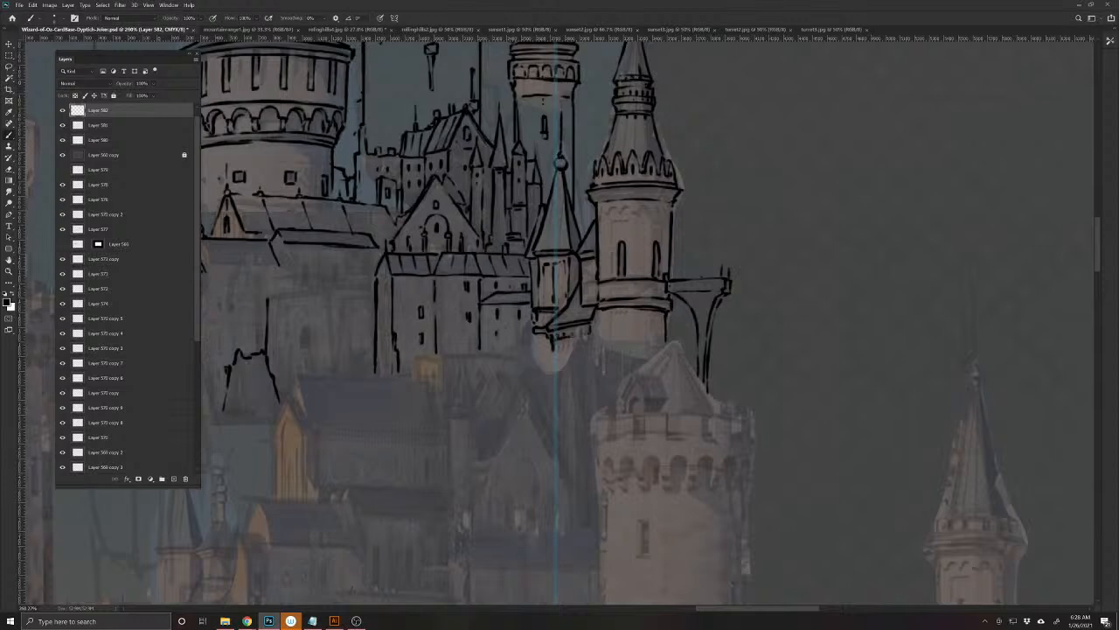
# - Draw the base below the small pointed turret, the adjoining building's bottom edge and the jagged line descending to the round tower
pyautogui.moveTo(560, 348)
pyautogui.mouseDown()
pyautogui.moveTo(599, 331)
pyautogui.moveTo(599, 376)
pyautogui.moveTo(555, 360)
pyautogui.moveTo(556, 420)
pyautogui.mouseUp()
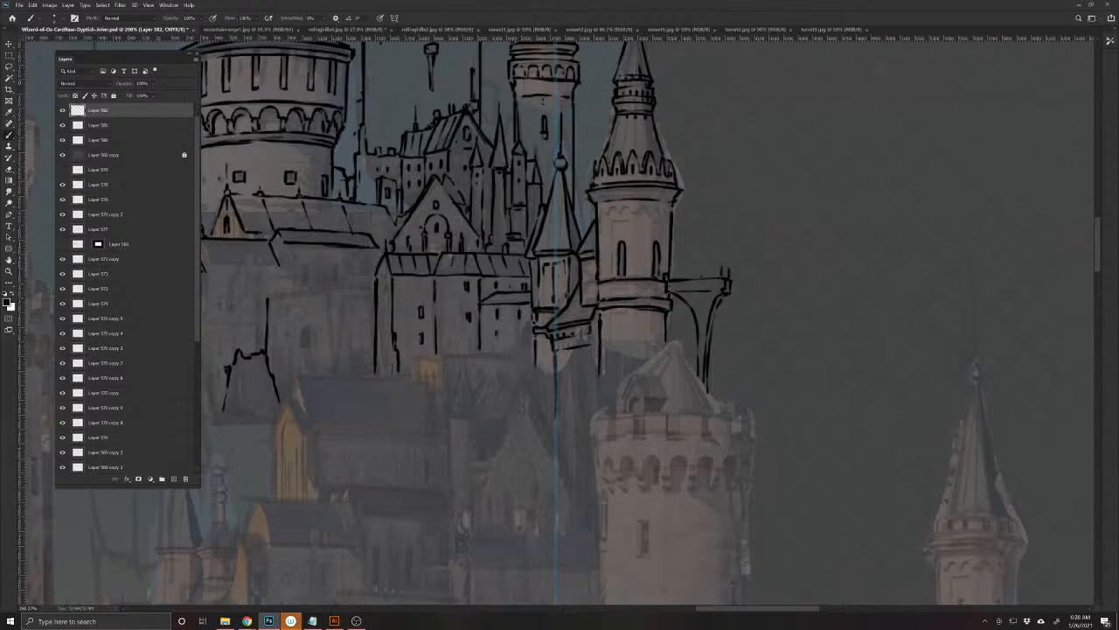
pyautogui.moveTo(536, 377); pyautogui.dragTo(552, 409)
pyautogui.moveTo(417, 475)
pyautogui.mouseDown()
pyautogui.moveTo(537, 545)
pyautogui.moveTo(499, 554)
pyautogui.mouseUp()
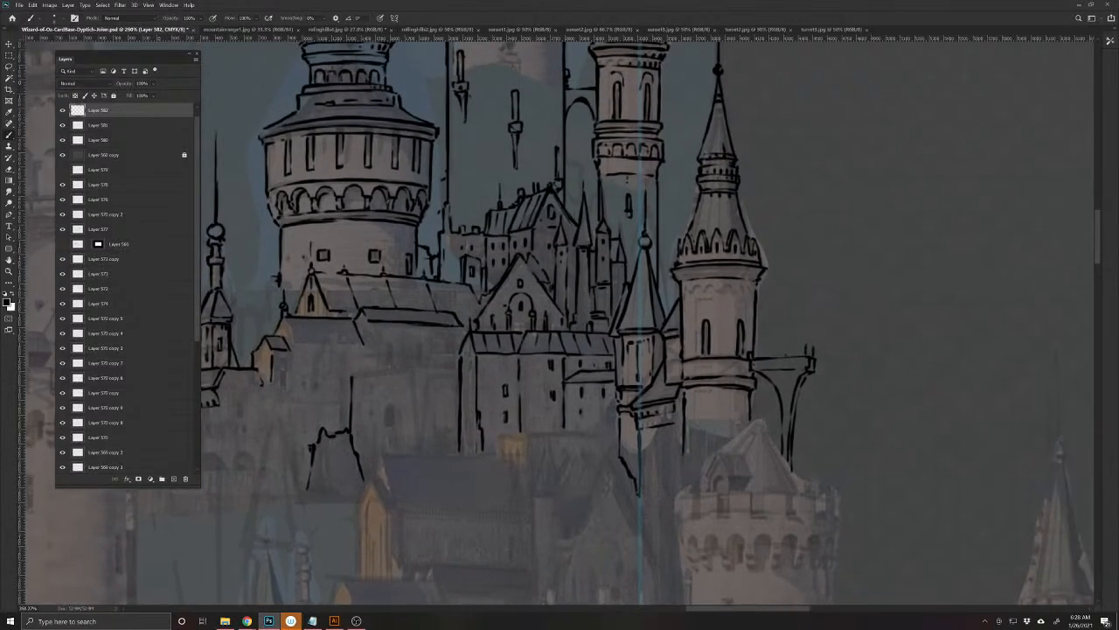
pyautogui.moveTo(615, 395)
pyautogui.mouseDown()
pyautogui.moveTo(587, 430)
pyautogui.moveTo(605, 425)
pyautogui.moveTo(522, 434)
pyautogui.mouseUp()
pyautogui.moveTo(551, 527)
pyautogui.mouseDown()
pyautogui.moveTo(464, 457)
pyautogui.moveTo(465, 423)
pyautogui.mouseUp()
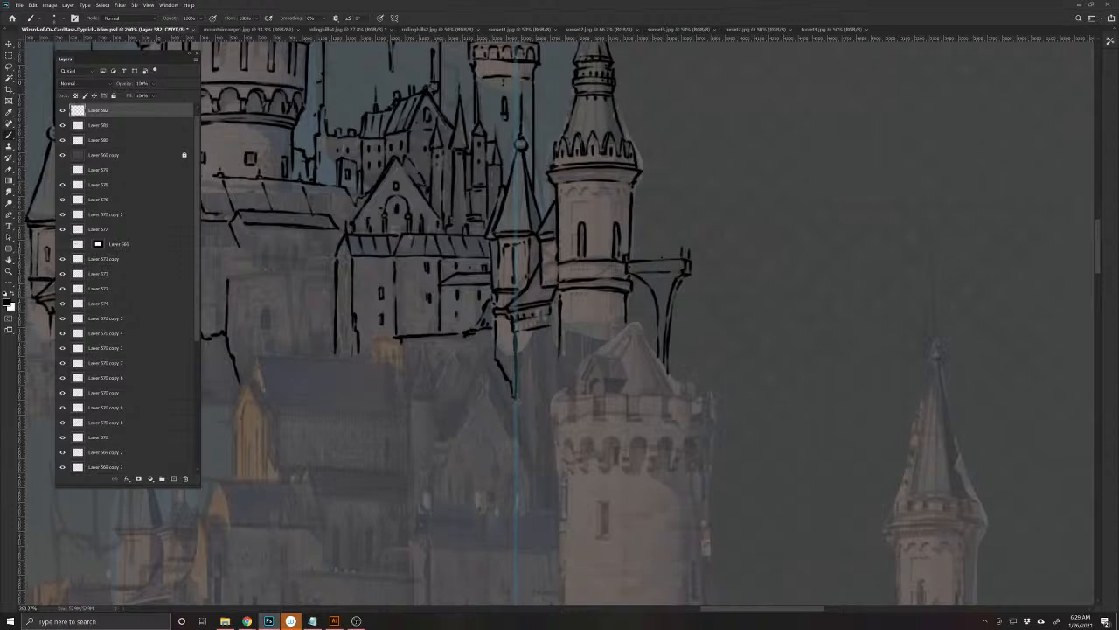
pyautogui.moveTo(525, 396); pyautogui.dragTo(544, 413)
# - Outline the adjoining building's front below the long roof, with a vertical corner line and narrow windows
pyautogui.moveTo(294, 445)
pyautogui.mouseDown()
pyautogui.moveTo(583, 562)
pyautogui.moveTo(600, 554)
pyautogui.mouseUp()
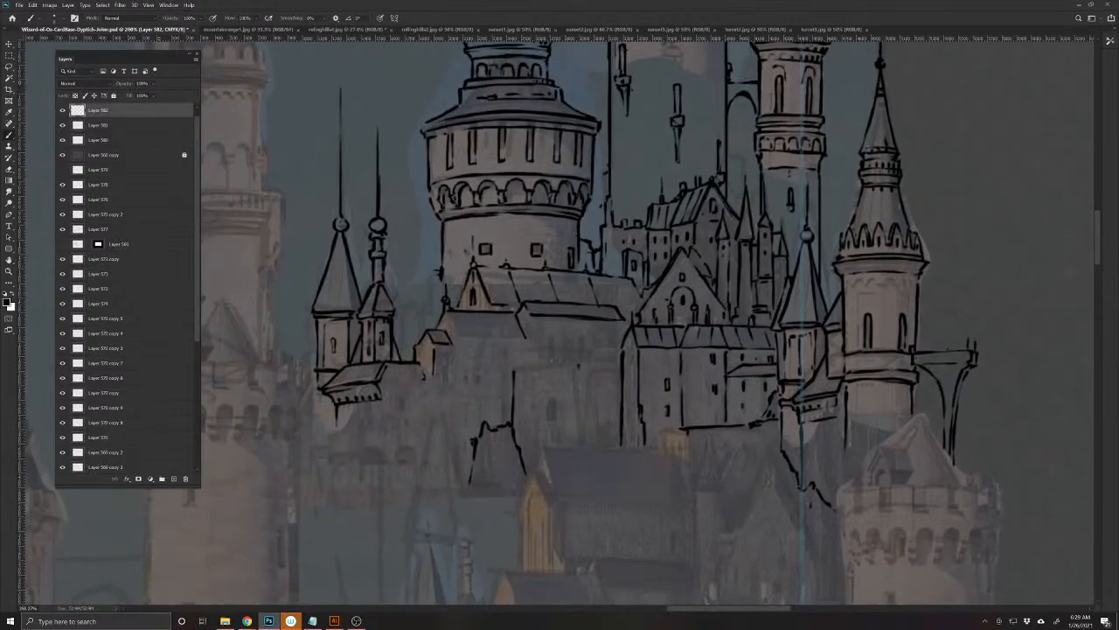
pyautogui.moveTo(578, 366); pyautogui.dragTo(577, 434)
pyautogui.moveTo(616, 361)
pyautogui.mouseDown()
pyautogui.moveTo(515, 367)
pyautogui.moveTo(563, 397)
pyautogui.moveTo(543, 401)
pyautogui.mouseUp()
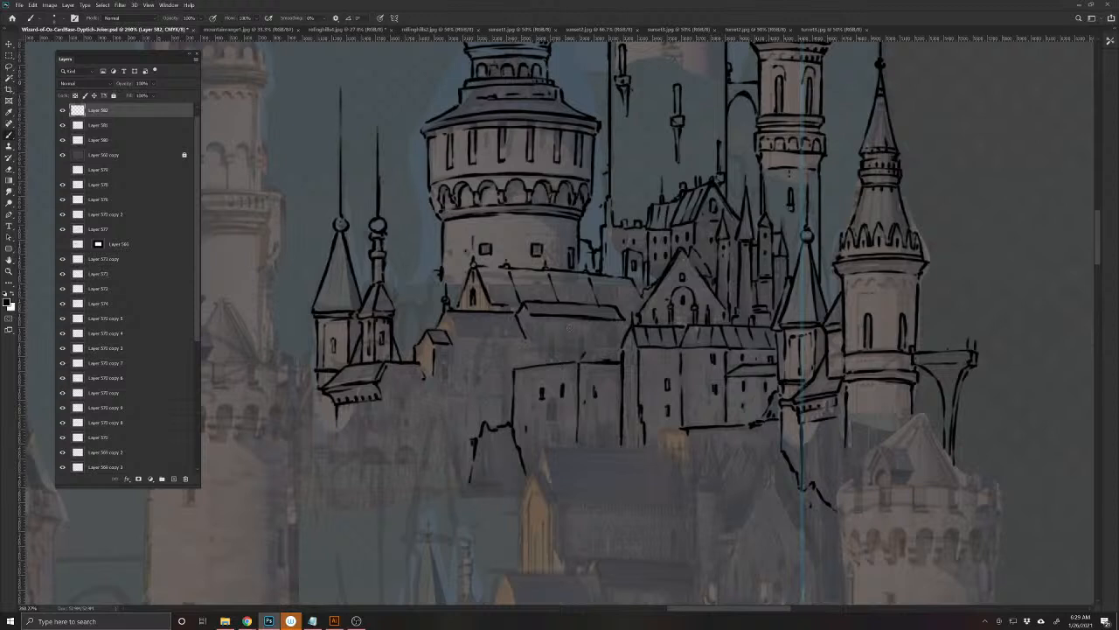
# - Draw the pitched roof with slanted rib lines over the adjoining building and save the document
pyautogui.moveTo(593, 347)
pyautogui.mouseDown()
pyautogui.moveTo(517, 371)
pyautogui.moveTo(529, 349)
pyautogui.moveTo(608, 345)
pyautogui.moveTo(534, 335)
pyautogui.moveTo(592, 342)
pyautogui.mouseUp()
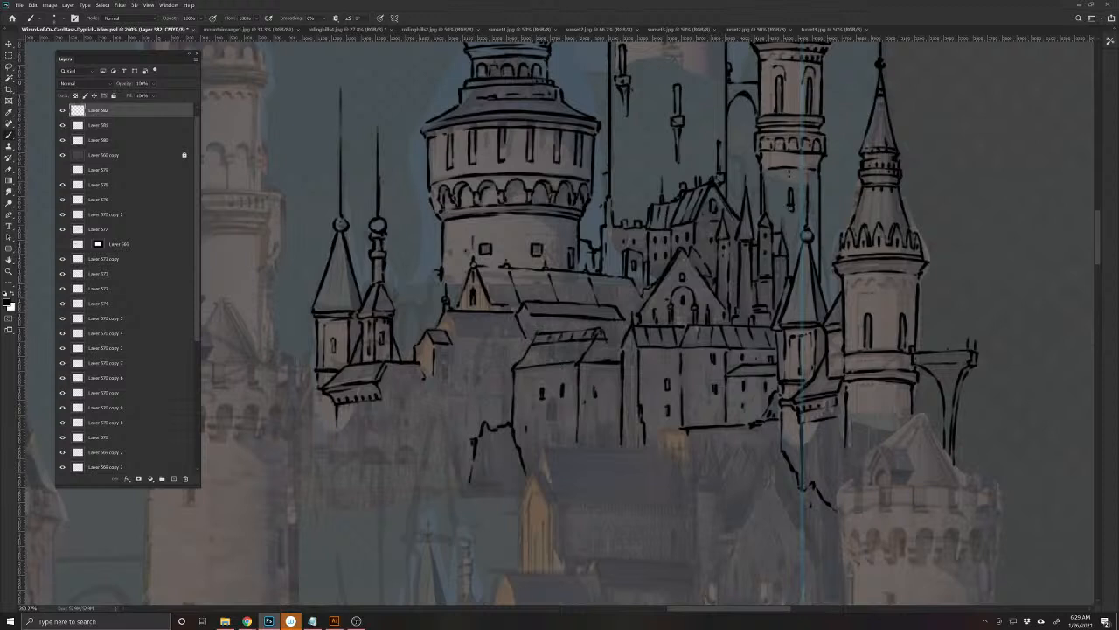
pyautogui.moveTo(528, 345)
pyautogui.mouseDown()
pyautogui.moveTo(511, 370)
pyautogui.moveTo(532, 358)
pyautogui.mouseUp()
pyautogui.moveTo(610, 343)
pyautogui.mouseDown()
pyautogui.moveTo(620, 360)
pyautogui.moveTo(615, 335)
pyautogui.mouseUp()
pyautogui.moveTo(534, 319); pyautogui.dragTo(534, 330)
pyautogui.hotkey('ctrl', 's')
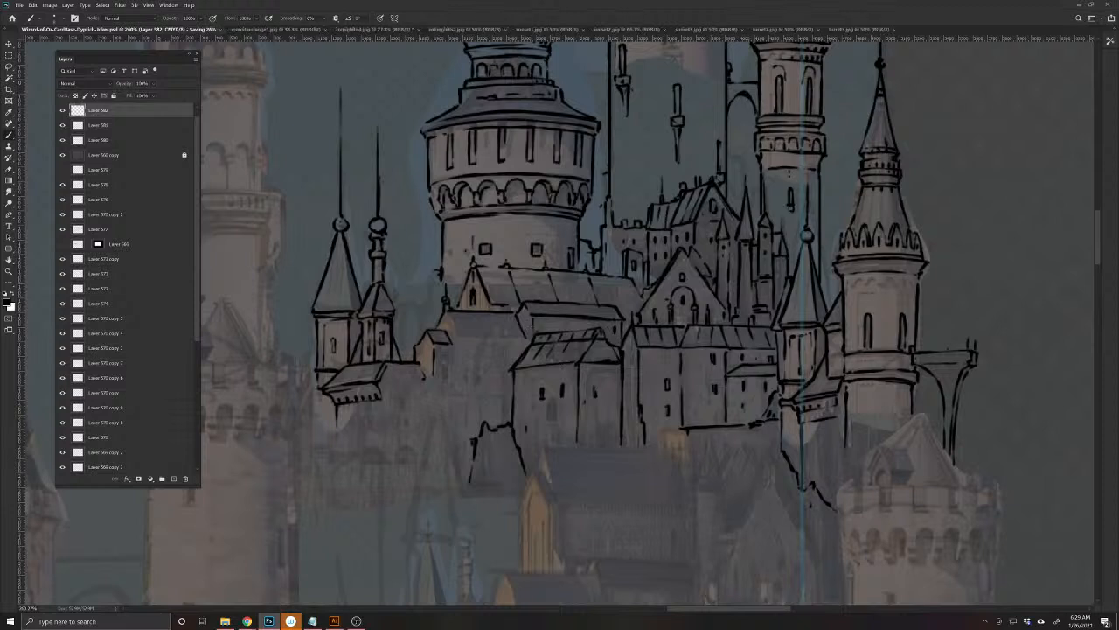
# - Trace the ball finial, neck, upper cone edges and dormer of the tall tower on the castle's left side
pyautogui.moveTo(370, 580); pyautogui.dragTo(567, 618)
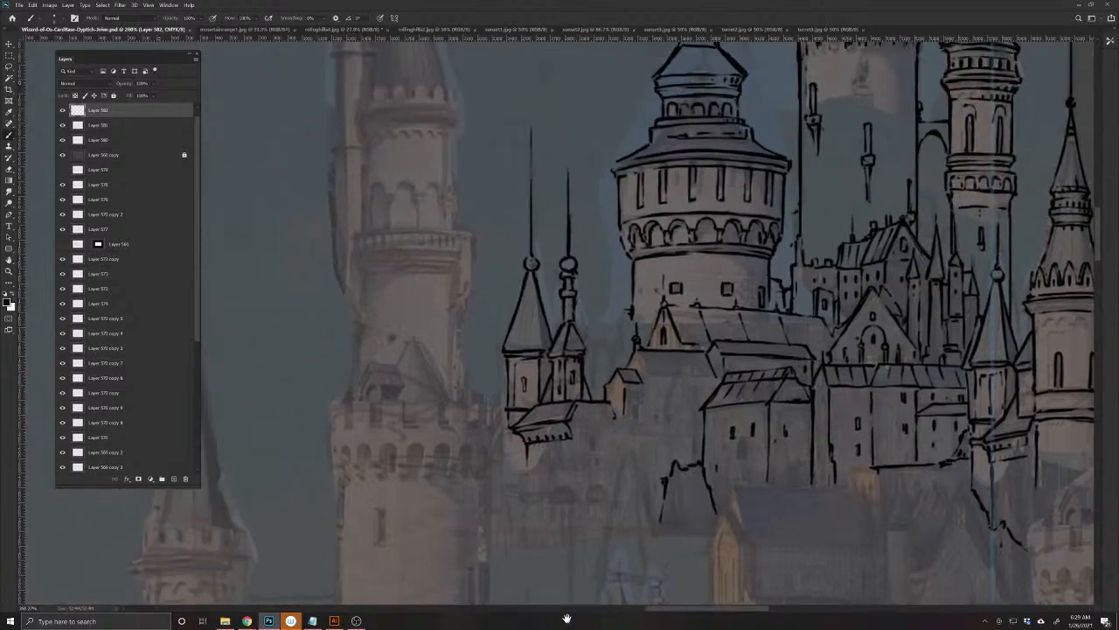
pyautogui.keyDown('alt'); pyautogui.click(470, 395); pyautogui.keyUp('alt')
pyautogui.keyDown('alt'); pyautogui.click(462, 408); pyautogui.keyUp('alt')
pyautogui.keyDown('alt'); pyautogui.click(463, 407); pyautogui.keyUp('alt')
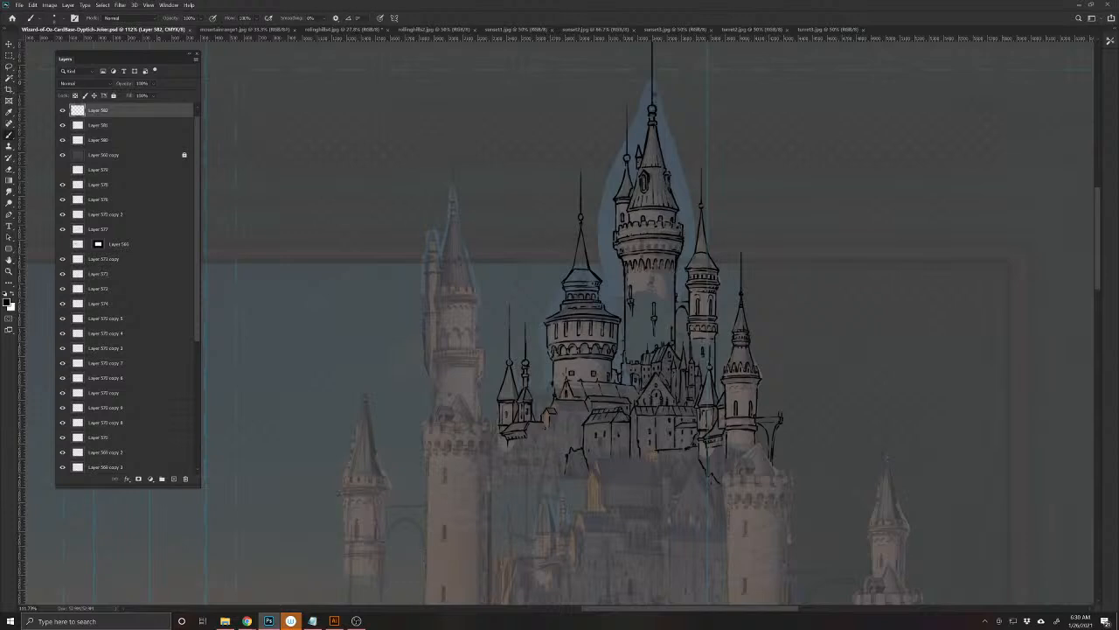
pyautogui.scroll(5, 464, 379)
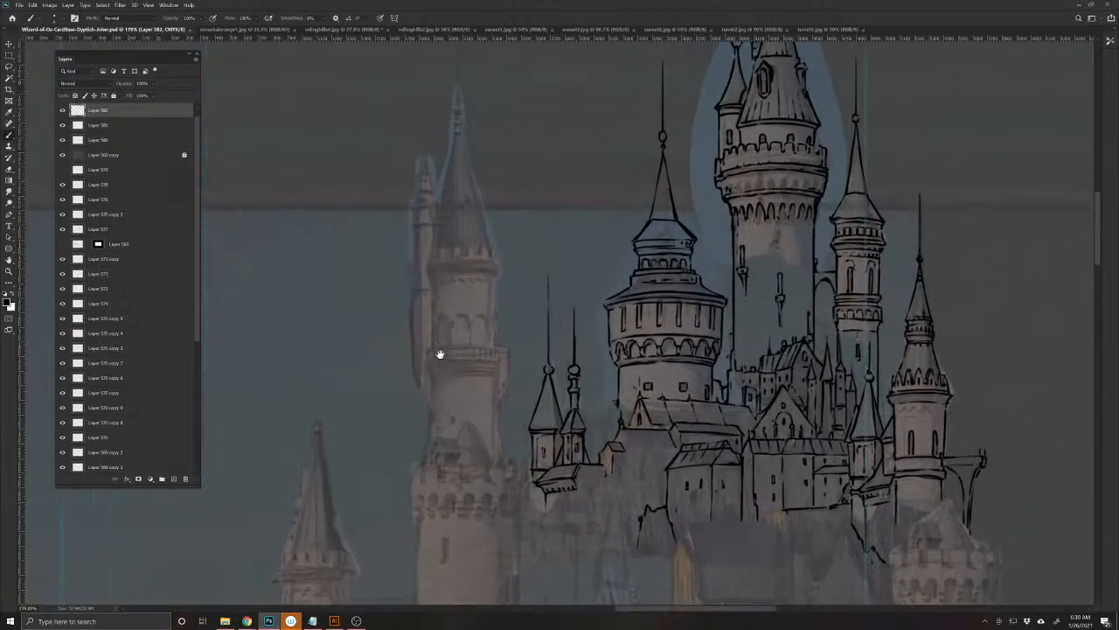
pyautogui.scroll(4, 516, 419)
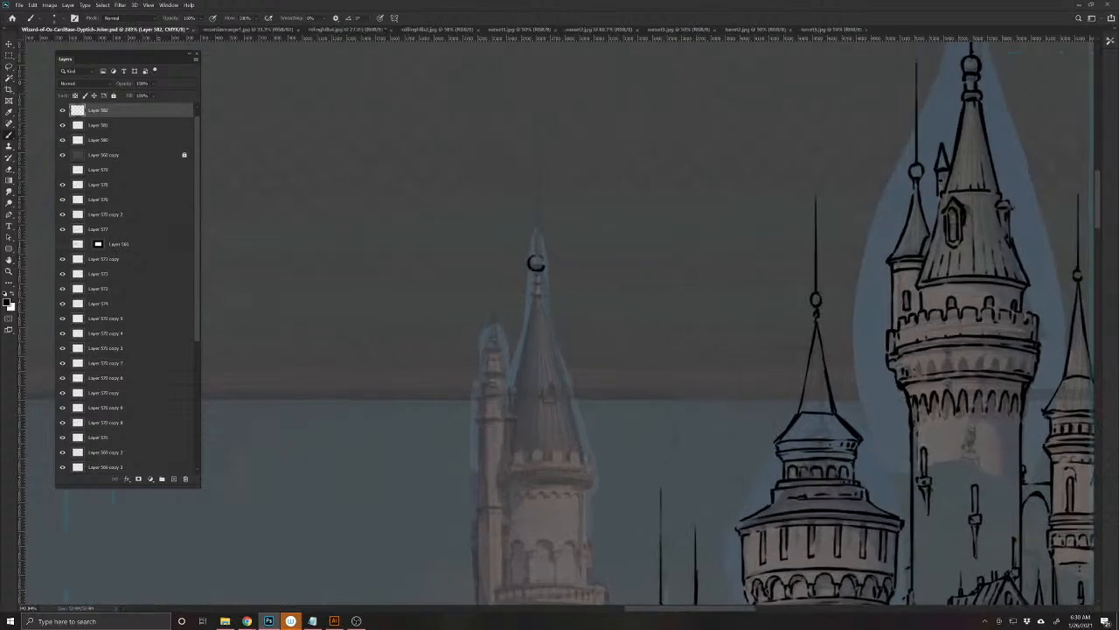
pyautogui.moveTo(536, 269); pyautogui.dragTo(536, 292)
pyautogui.press('e')
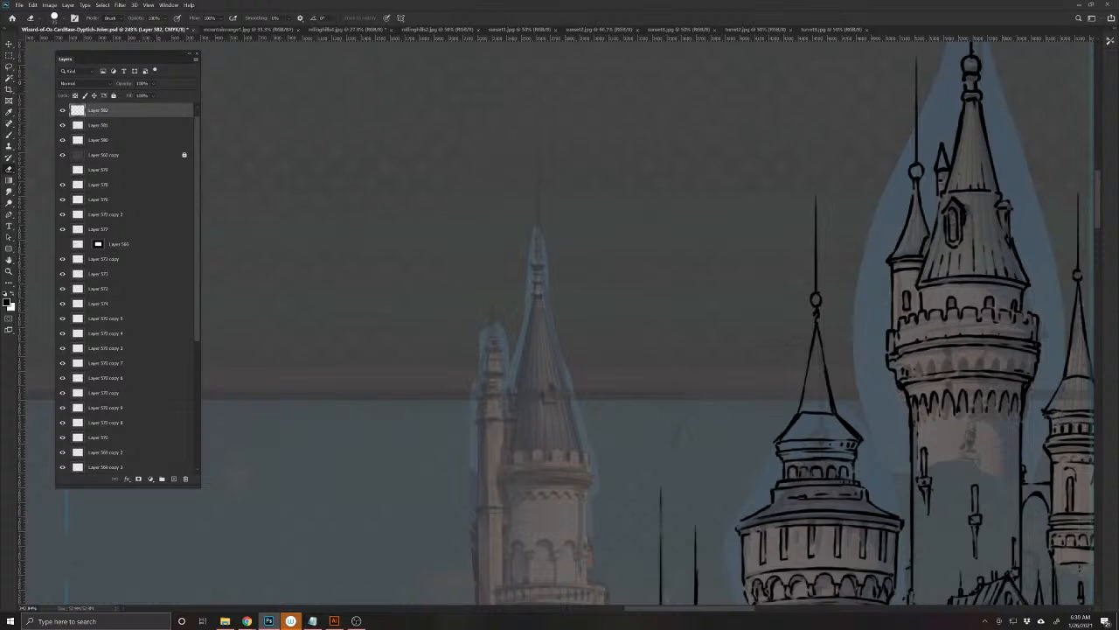
pyautogui.press('b')
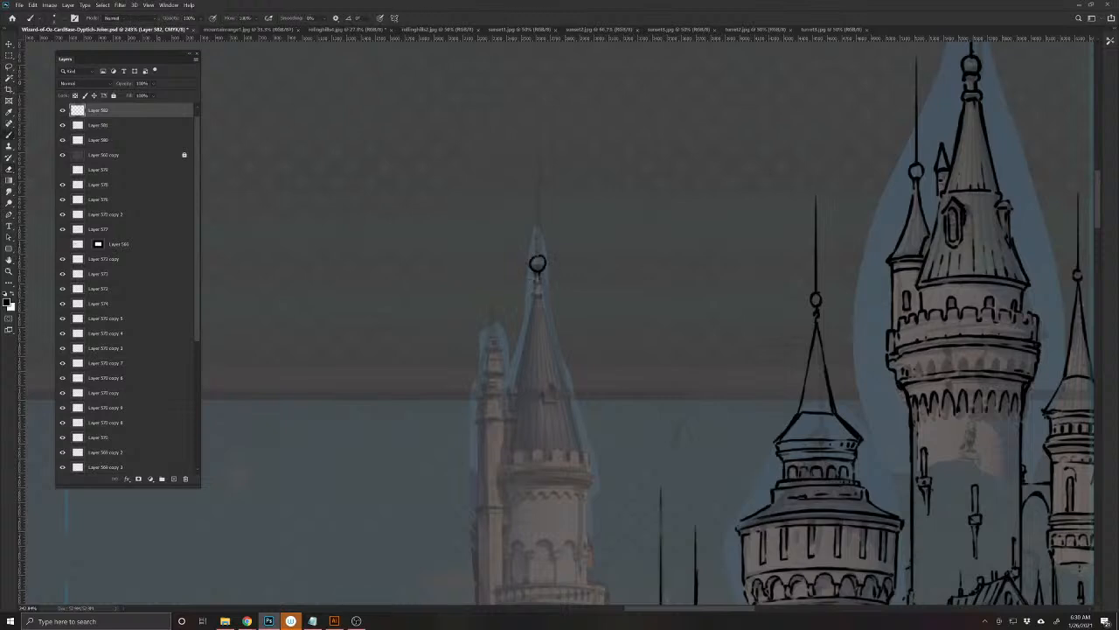
pyautogui.moveTo(537, 276); pyautogui.dragTo(541, 296)
pyautogui.moveTo(555, 395)
pyautogui.mouseDown()
pyautogui.moveTo(555, 367)
pyautogui.moveTo(544, 379)
pyautogui.mouseUp()
pyautogui.moveTo(570, 400); pyautogui.dragTo(571, 371)
pyautogui.moveTo(506, 386)
pyautogui.mouseDown()
pyautogui.moveTo(516, 392)
pyautogui.moveTo(535, 297)
pyautogui.moveTo(554, 346)
pyautogui.mouseUp()
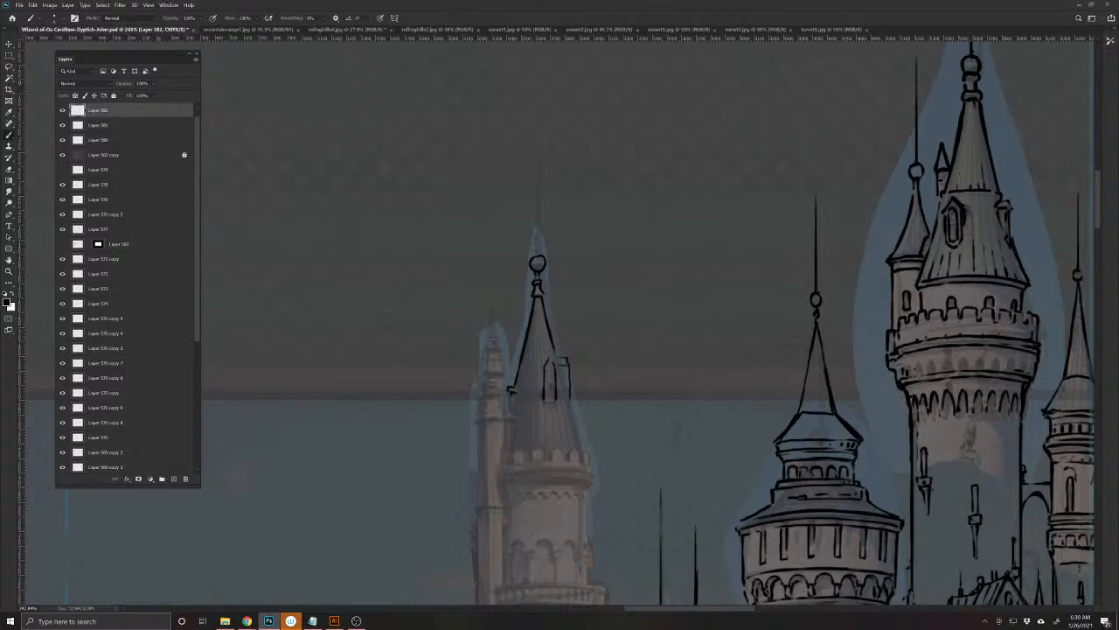
# - Finish the tall tower's cone down to a crenellated rim, and outline the slim side turret with bands, spire and ball finial
pyautogui.moveTo(554, 400)
pyautogui.mouseDown()
pyautogui.moveTo(552, 372)
pyautogui.moveTo(545, 401)
pyautogui.moveTo(564, 390)
pyautogui.moveTo(569, 407)
pyautogui.mouseUp()
pyautogui.moveTo(567, 400)
pyautogui.mouseDown()
pyautogui.moveTo(588, 457)
pyautogui.moveTo(539, 451)
pyautogui.moveTo(527, 462)
pyautogui.moveTo(520, 450)
pyautogui.moveTo(513, 461)
pyautogui.moveTo(518, 419)
pyautogui.moveTo(505, 418)
pyautogui.moveTo(503, 399)
pyautogui.moveTo(477, 396)
pyautogui.moveTo(486, 381)
pyautogui.moveTo(503, 398)
pyautogui.moveTo(477, 398)
pyautogui.moveTo(477, 416)
pyautogui.moveTo(505, 415)
pyautogui.moveTo(476, 424)
pyautogui.moveTo(504, 422)
pyautogui.moveTo(507, 461)
pyautogui.mouseUp()
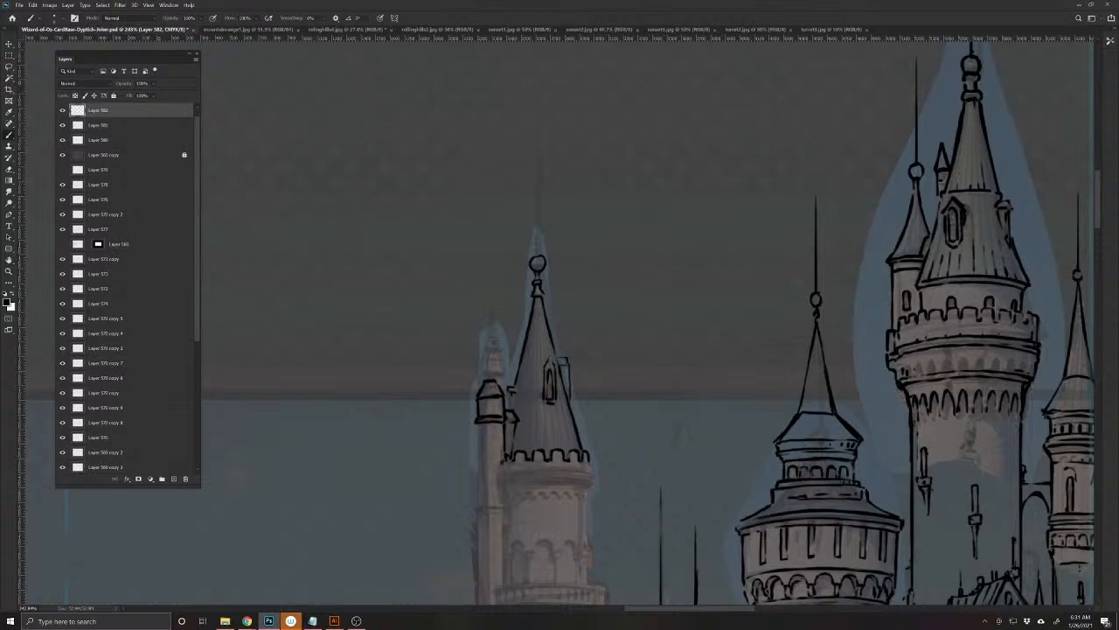
pyautogui.moveTo(477, 423); pyautogui.dragTo(479, 504)
pyautogui.moveTo(501, 390)
pyautogui.mouseDown()
pyautogui.moveTo(500, 378)
pyautogui.moveTo(480, 376)
pyautogui.moveTo(500, 374)
pyautogui.moveTo(501, 358)
pyautogui.moveTo(479, 374)
pyautogui.moveTo(503, 355)
pyautogui.moveTo(491, 313)
pyautogui.mouseUp()
pyautogui.moveTo(478, 357)
pyautogui.mouseDown()
pyautogui.moveTo(495, 301)
pyautogui.moveTo(485, 306)
pyautogui.mouseUp()
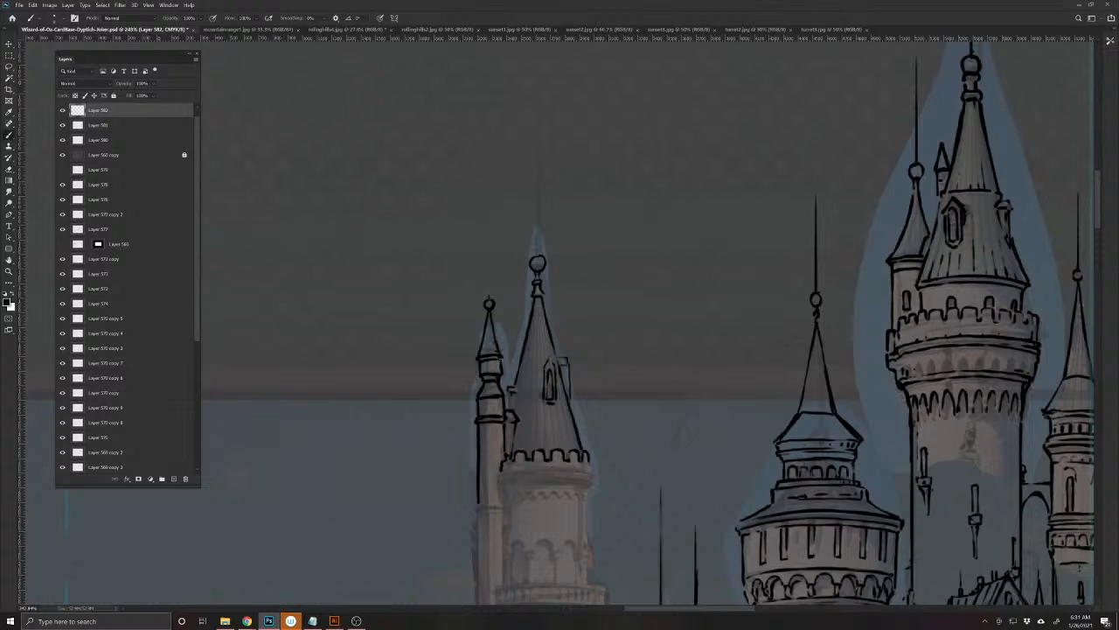
pyautogui.moveTo(502, 357); pyautogui.dragTo(491, 308)
pyautogui.moveTo(492, 562); pyautogui.dragTo(482, 454)
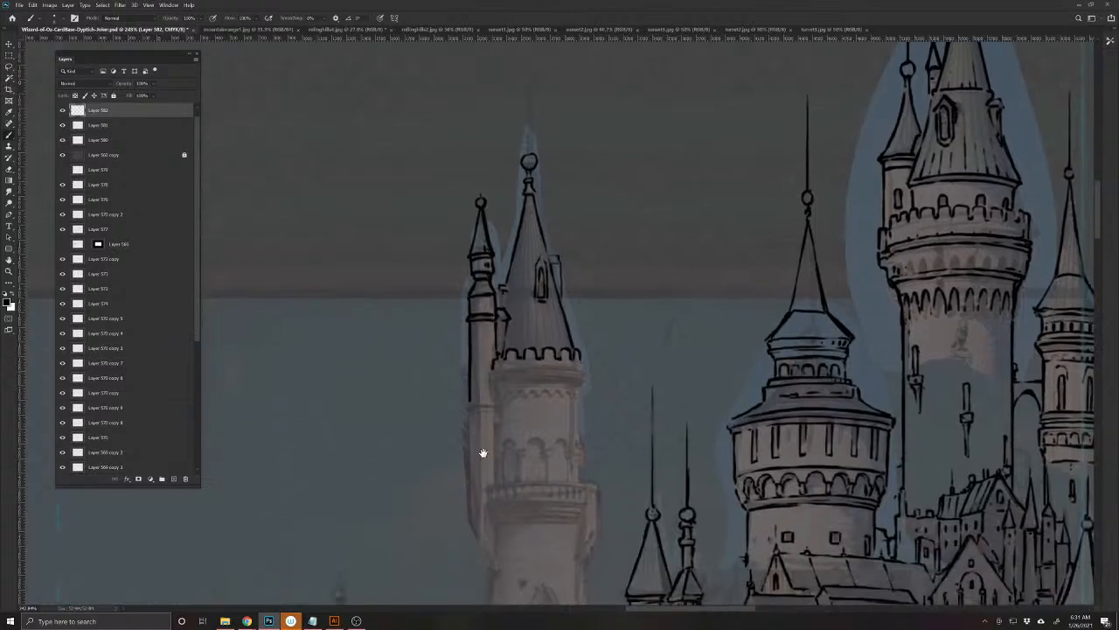
pyautogui.moveTo(460, 160)
pyautogui.mouseDown()
pyautogui.moveTo(625, 479)
pyautogui.moveTo(424, 264)
pyautogui.mouseUp()
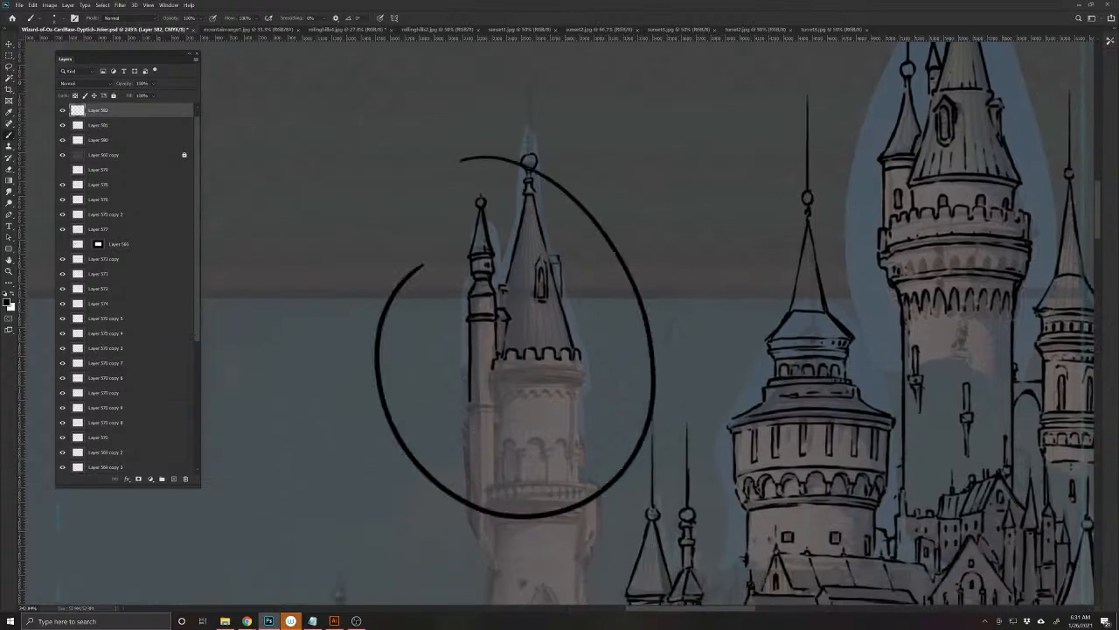
pyautogui.hotkey('ctrl', 'z')
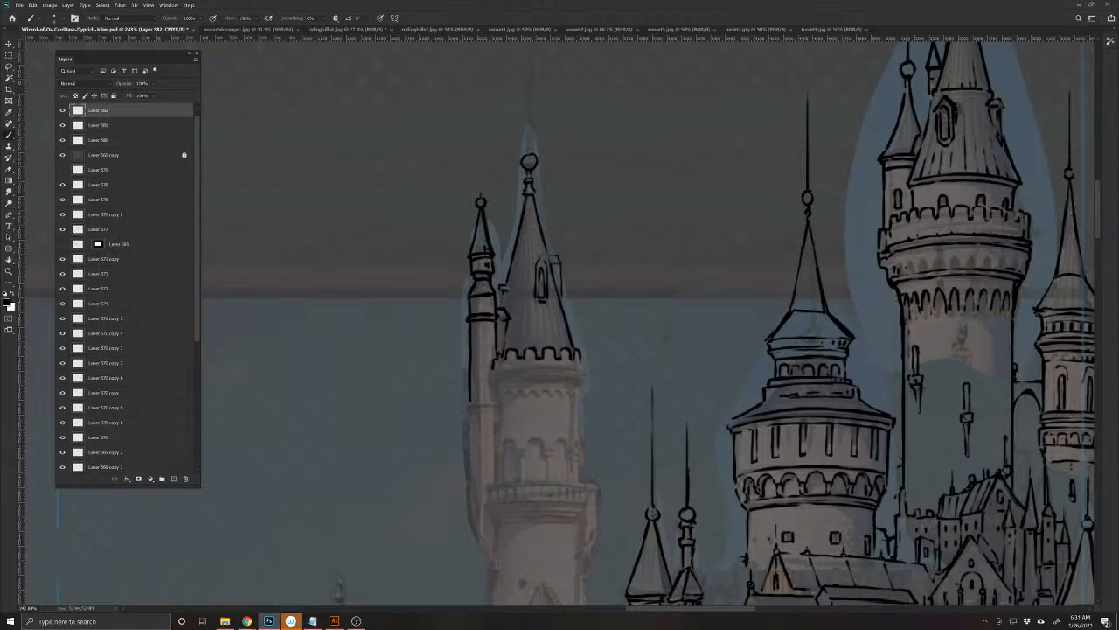
# - Draw the banded ledge below the tall tower's battlements and the small scalloped trim beneath it
pyautogui.moveTo(507, 369); pyautogui.dragTo(582, 375)
pyautogui.moveTo(492, 374)
pyautogui.mouseDown()
pyautogui.moveTo(559, 373)
pyautogui.moveTo(587, 384)
pyautogui.moveTo(491, 387)
pyautogui.mouseUp()
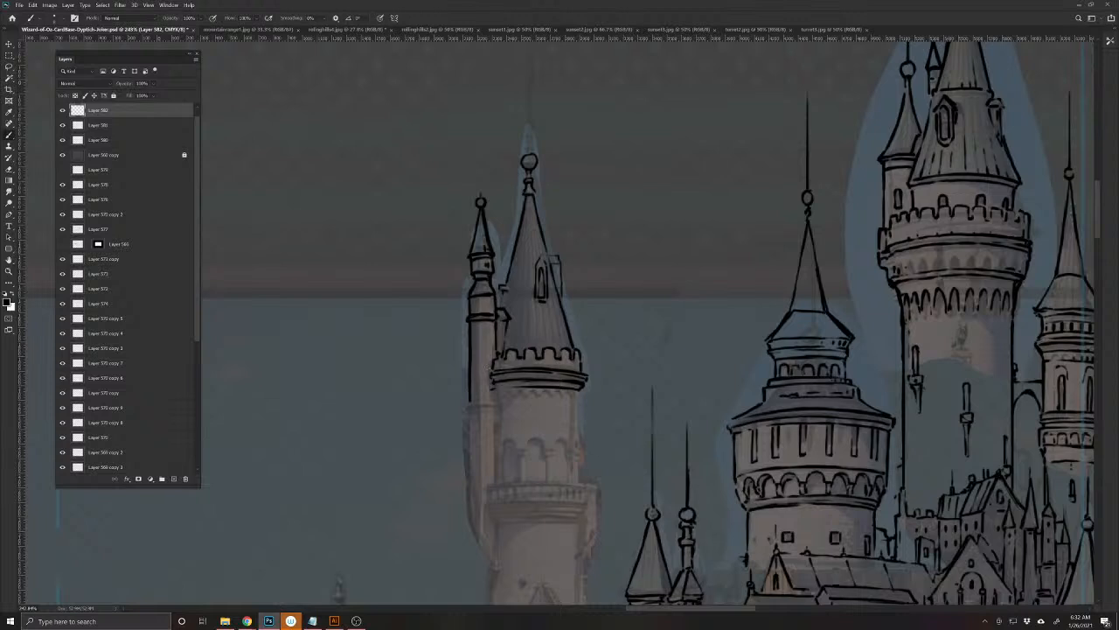
pyautogui.moveTo(577, 397)
pyautogui.mouseDown()
pyautogui.moveTo(577, 475)
pyautogui.moveTo(565, 396)
pyautogui.moveTo(503, 396)
pyautogui.mouseUp()
# - Outline the tall tower's upper walls and draw its row of arches with narrow windows
pyautogui.moveTo(569, 464)
pyautogui.mouseDown()
pyautogui.moveTo(568, 476)
pyautogui.moveTo(535, 437)
pyautogui.moveTo(501, 448)
pyautogui.mouseUp()
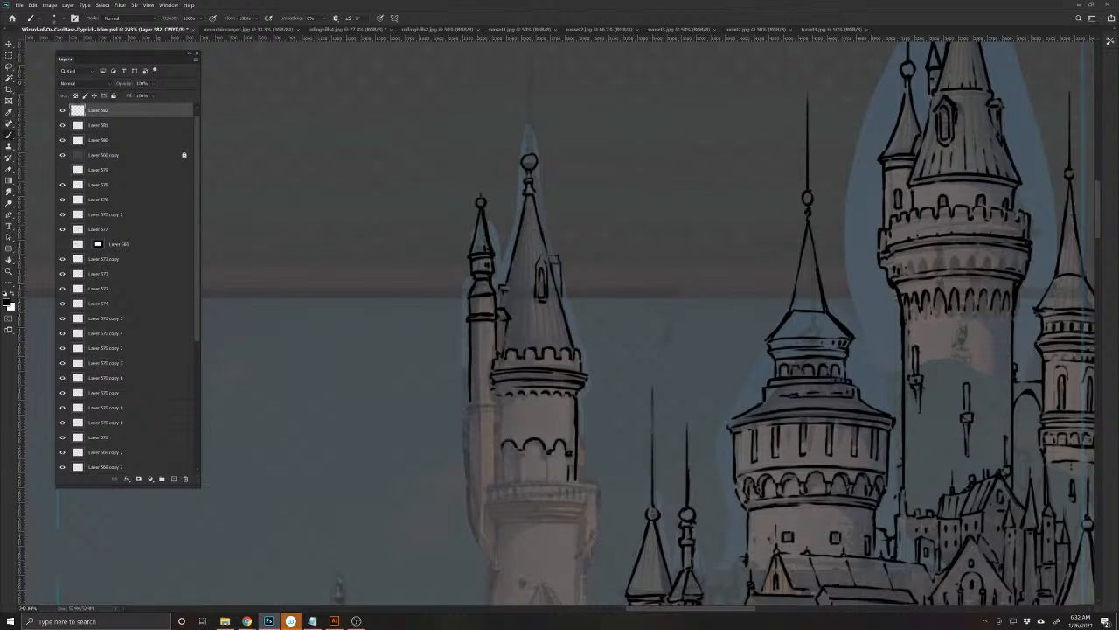
pyautogui.moveTo(495, 409); pyautogui.dragTo(495, 483)
pyautogui.moveTo(548, 451)
pyautogui.mouseDown()
pyautogui.moveTo(549, 483)
pyautogui.moveTo(520, 482)
pyautogui.moveTo(536, 471)
pyautogui.moveTo(535, 483)
pyautogui.mouseUp()
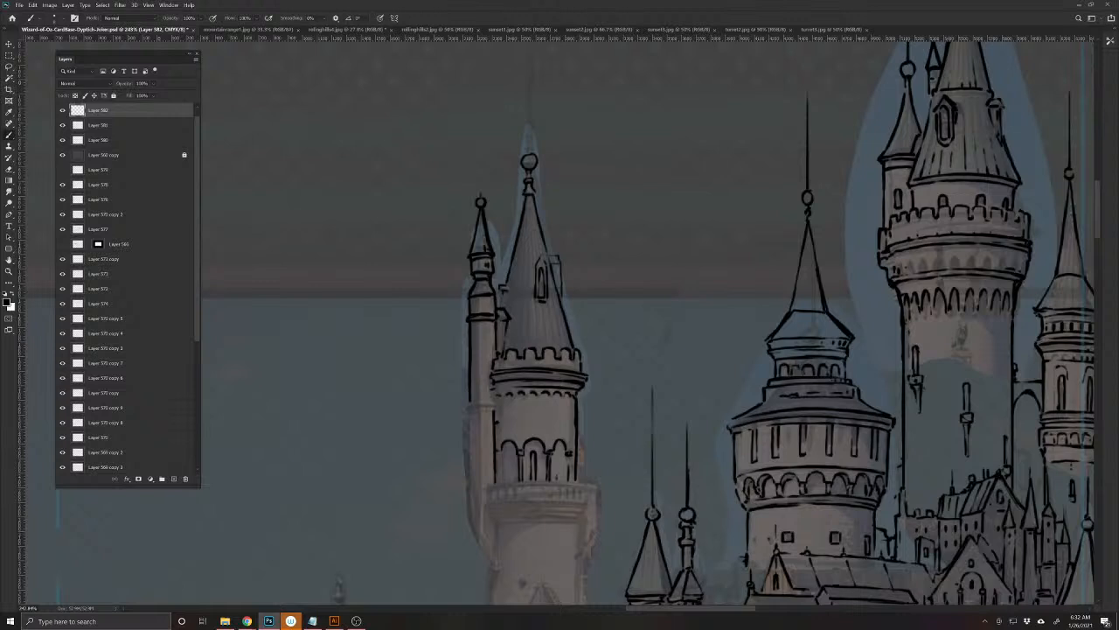
pyautogui.moveTo(556, 481)
pyautogui.mouseDown()
pyautogui.moveTo(557, 459)
pyautogui.moveTo(561, 480)
pyautogui.moveTo(508, 483)
pyautogui.moveTo(502, 452)
pyautogui.moveTo(500, 483)
pyautogui.mouseUp()
# - Extend the slim side turret downward from a small band and taper it into its bracket against the tower
pyautogui.moveTo(476, 406)
pyautogui.mouseDown()
pyautogui.moveTo(495, 406)
pyautogui.moveTo(477, 364)
pyautogui.mouseUp()
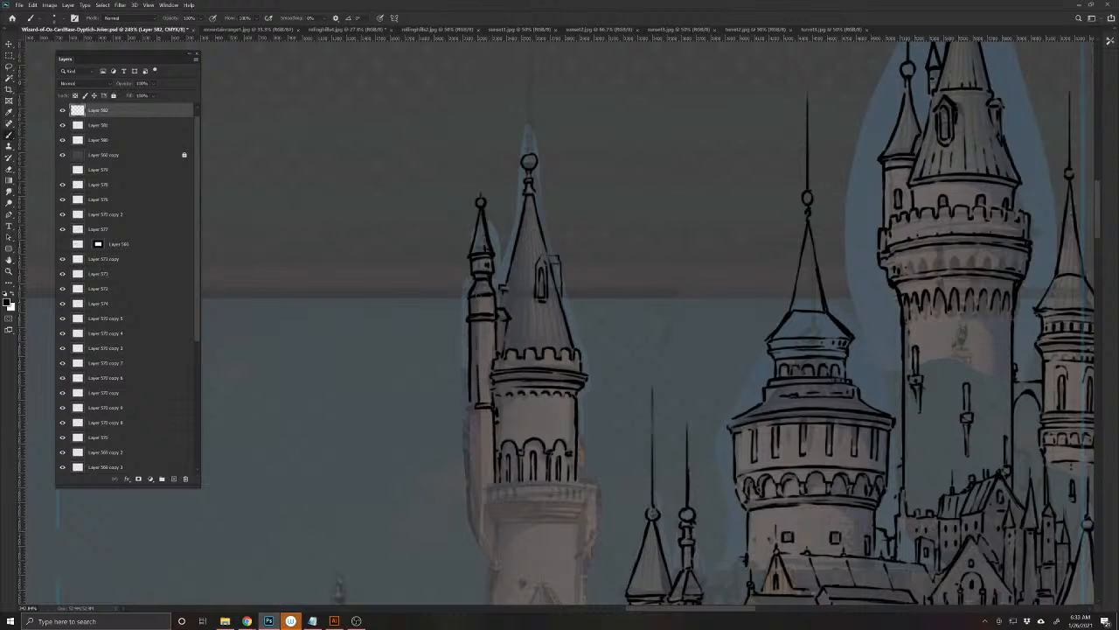
pyautogui.hotkey('ctrl', 'z')
pyautogui.moveTo(465, 406)
pyautogui.mouseDown()
pyautogui.moveTo(477, 410)
pyautogui.moveTo(478, 523)
pyautogui.mouseUp()
pyautogui.moveTo(467, 414)
pyautogui.mouseDown()
pyautogui.moveTo(472, 528)
pyautogui.moveTo(489, 558)
pyautogui.moveTo(451, 539)
pyautogui.moveTo(438, 424)
pyautogui.moveTo(483, 446)
pyautogui.mouseUp()
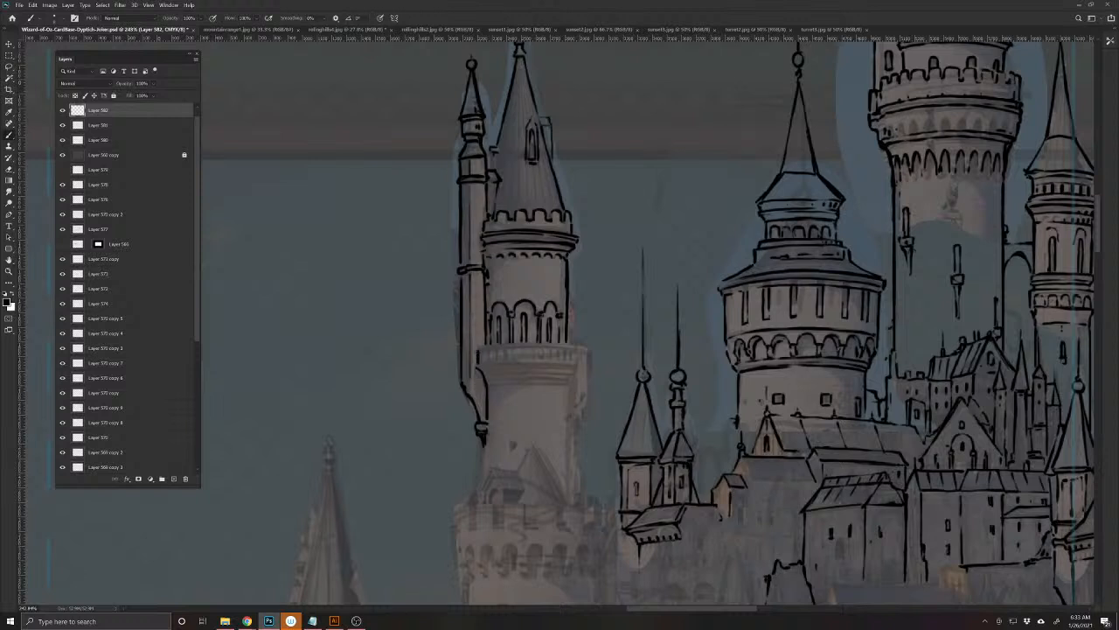
# - Draw the balcony ledge beneath the arched windows with its toothed trim and the bracket on the tower's right side
pyautogui.moveTo(433, 380)
pyautogui.mouseDown()
pyautogui.moveTo(390, 444)
pyautogui.moveTo(530, 425)
pyautogui.moveTo(449, 408)
pyautogui.moveTo(534, 408)
pyautogui.mouseUp()
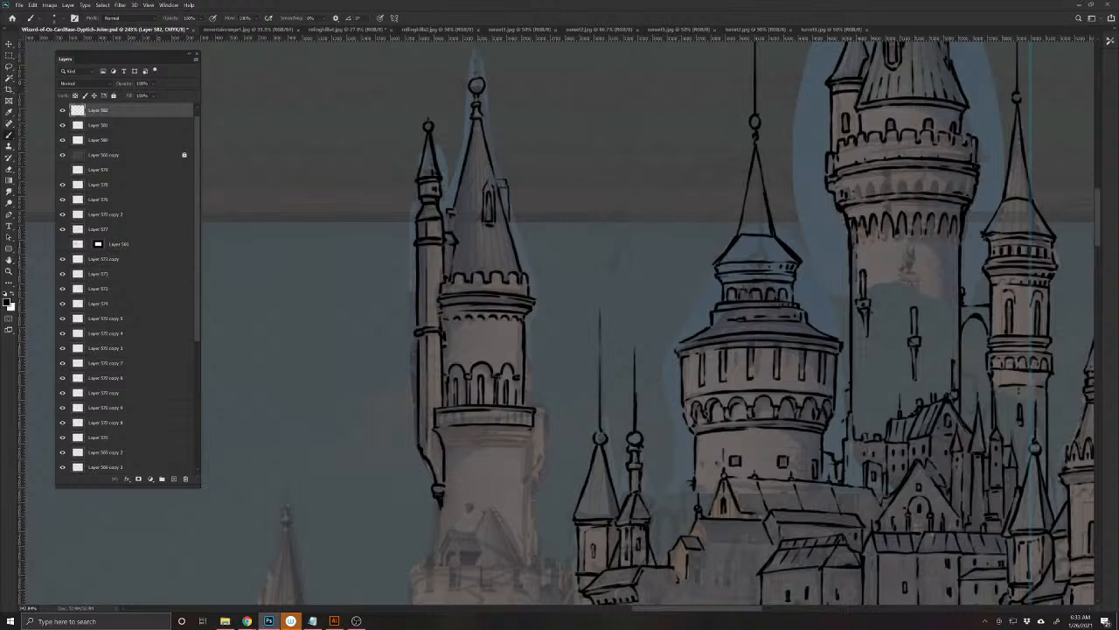
pyautogui.moveTo(436, 431); pyautogui.dragTo(530, 430)
pyautogui.moveTo(541, 418); pyautogui.dragTo(533, 487)
pyautogui.moveTo(536, 459)
pyautogui.mouseDown()
pyautogui.moveTo(534, 468)
pyautogui.moveTo(526, 442)
pyautogui.moveTo(441, 449)
pyautogui.moveTo(483, 447)
pyautogui.mouseUp()
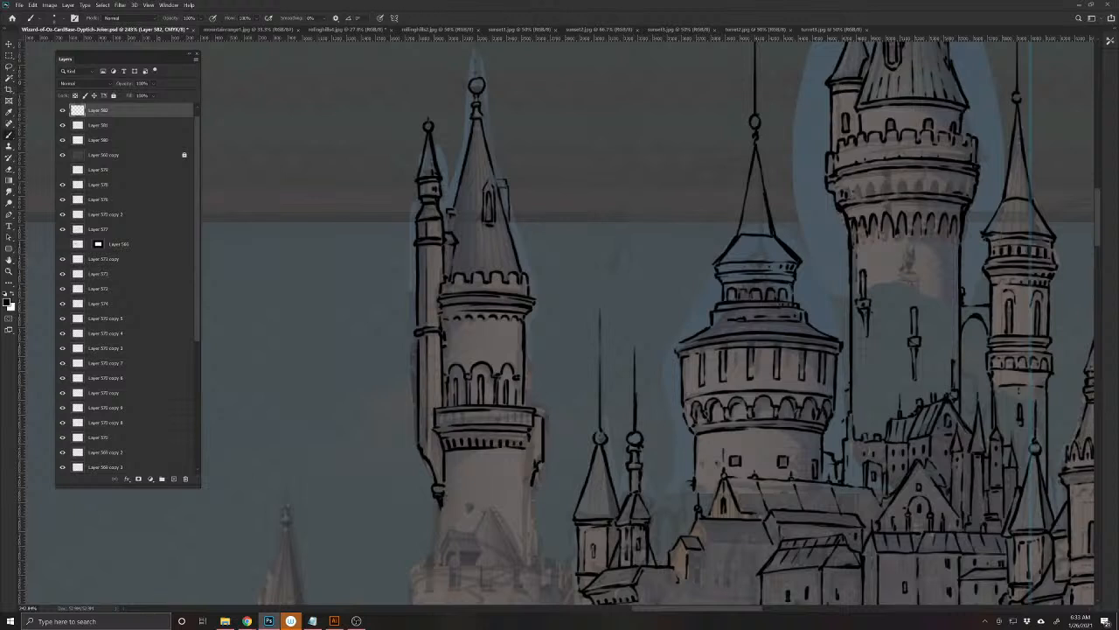
pyautogui.moveTo(525, 437); pyautogui.dragTo(524, 443)
# - Draw the tall tower's right wall below the balcony and a small ball-topped spire on the side bracket
pyautogui.moveTo(507, 437)
pyautogui.mouseDown()
pyautogui.moveTo(491, 440)
pyautogui.moveTo(527, 542)
pyautogui.mouseUp()
pyautogui.moveTo(535, 462)
pyautogui.mouseDown()
pyautogui.moveTo(535, 428)
pyautogui.moveTo(548, 416)
pyautogui.moveTo(535, 350)
pyautogui.mouseUp()
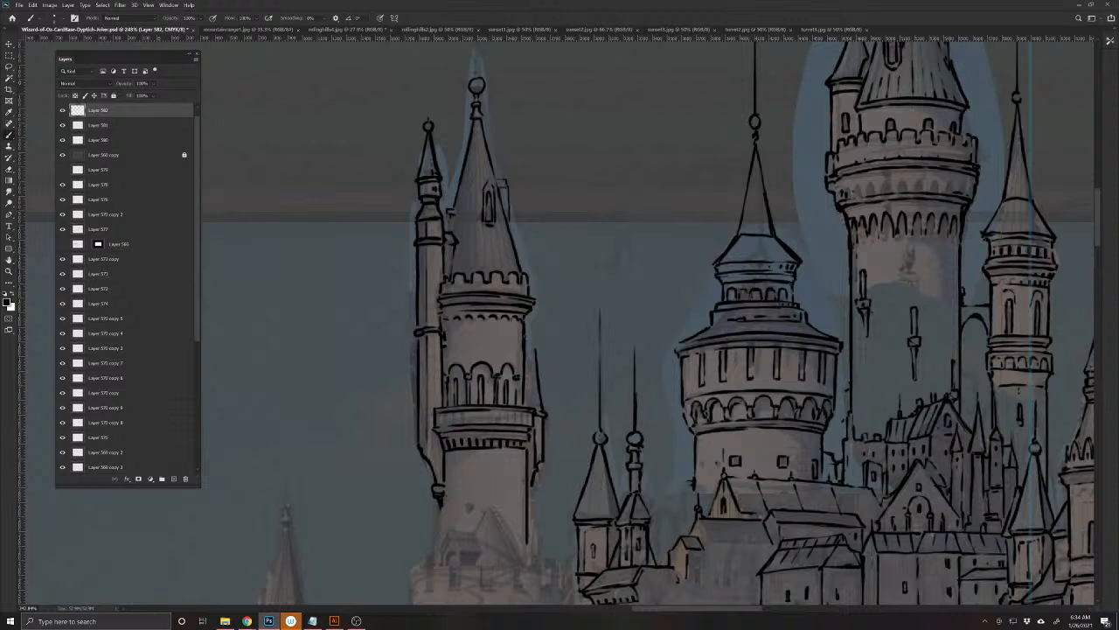
pyautogui.moveTo(535, 351)
pyautogui.mouseDown()
pyautogui.moveTo(526, 388)
pyautogui.moveTo(536, 350)
pyautogui.mouseUp()
# - Draw the small gabled roof with ball finial and dormer at the tall tower's base, and save the document
pyautogui.moveTo(425, 559)
pyautogui.mouseDown()
pyautogui.moveTo(425, 429)
pyautogui.moveTo(430, 507)
pyautogui.moveTo(430, 491)
pyautogui.mouseUp()
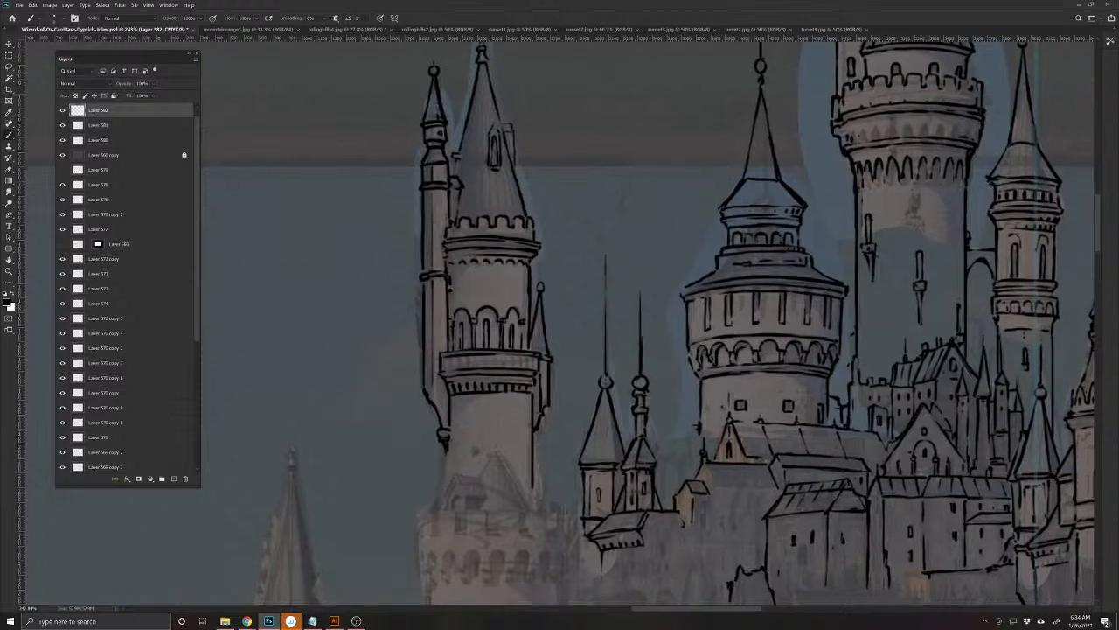
pyautogui.moveTo(446, 448)
pyautogui.mouseDown()
pyautogui.moveTo(447, 478)
pyautogui.moveTo(457, 472)
pyautogui.moveTo(463, 492)
pyautogui.moveTo(479, 467)
pyautogui.moveTo(484, 483)
pyautogui.moveTo(473, 496)
pyautogui.moveTo(492, 435)
pyautogui.moveTo(507, 471)
pyautogui.moveTo(484, 426)
pyautogui.moveTo(501, 473)
pyautogui.mouseUp()
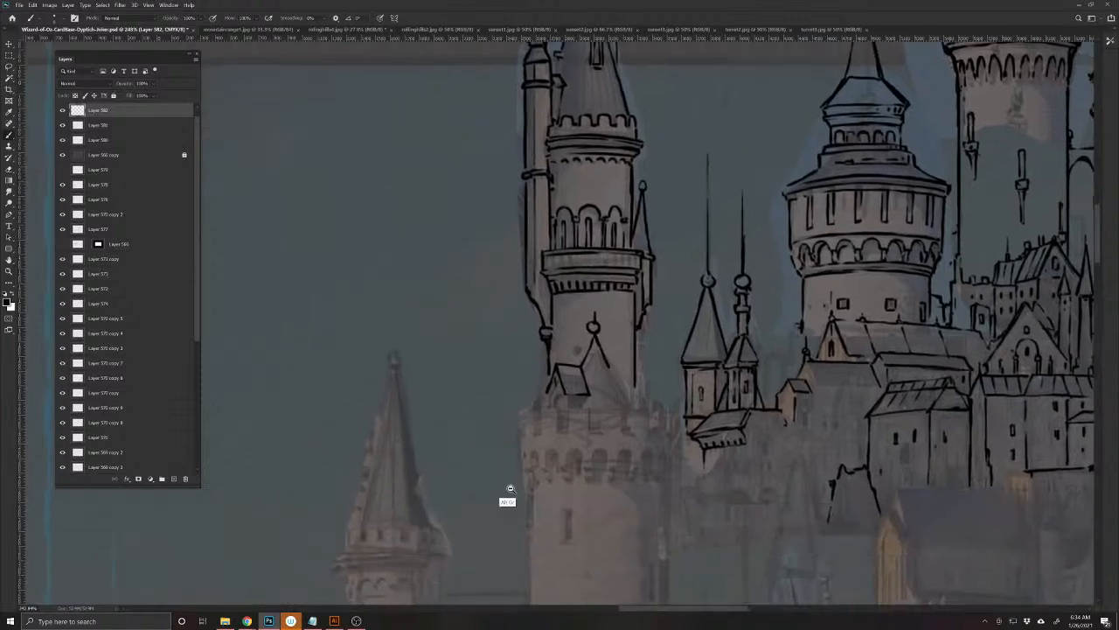
pyautogui.scroll(-5, 510, 497)
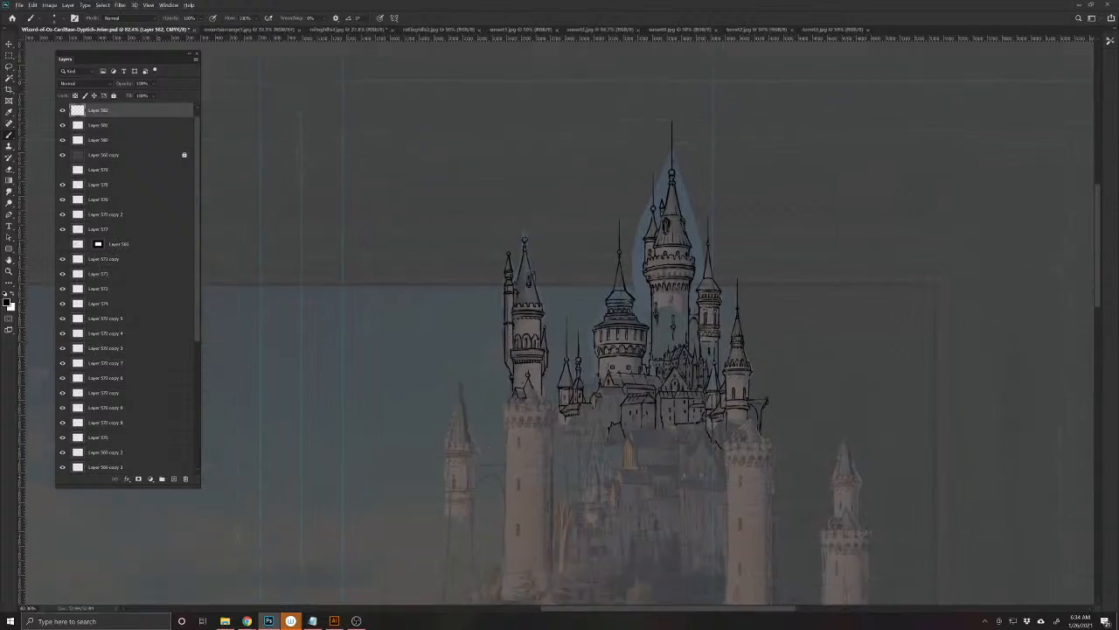
pyautogui.hotkey('ctrl', 's')
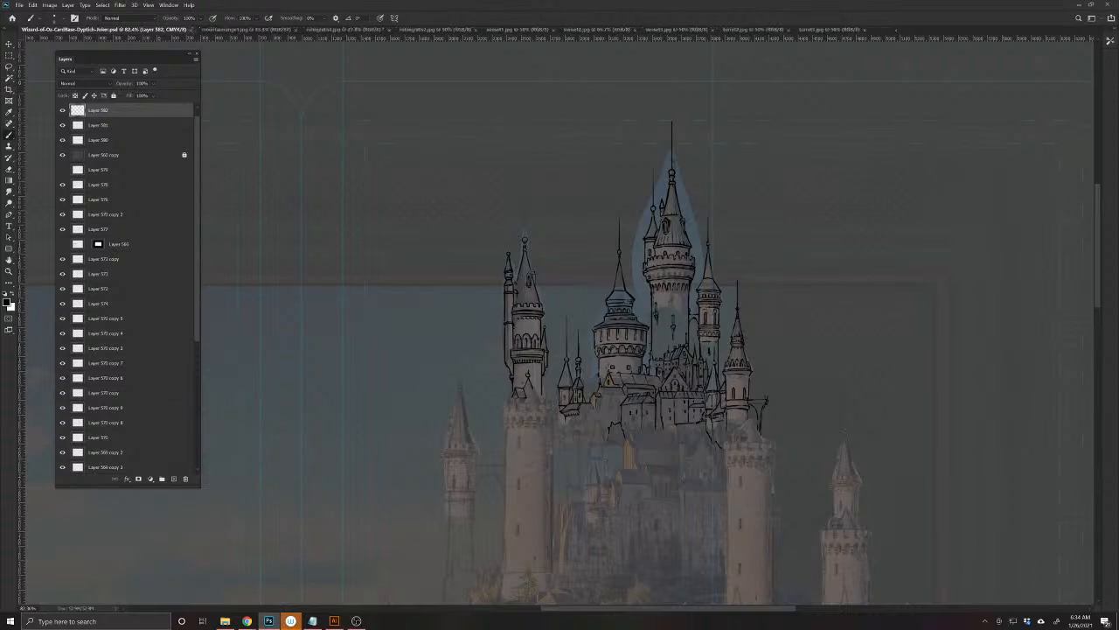
# - Examine the untraced lower towers, walls and buildings of the castle collage
pyautogui.moveTo(530, 532); pyautogui.dragTo(501, 403)
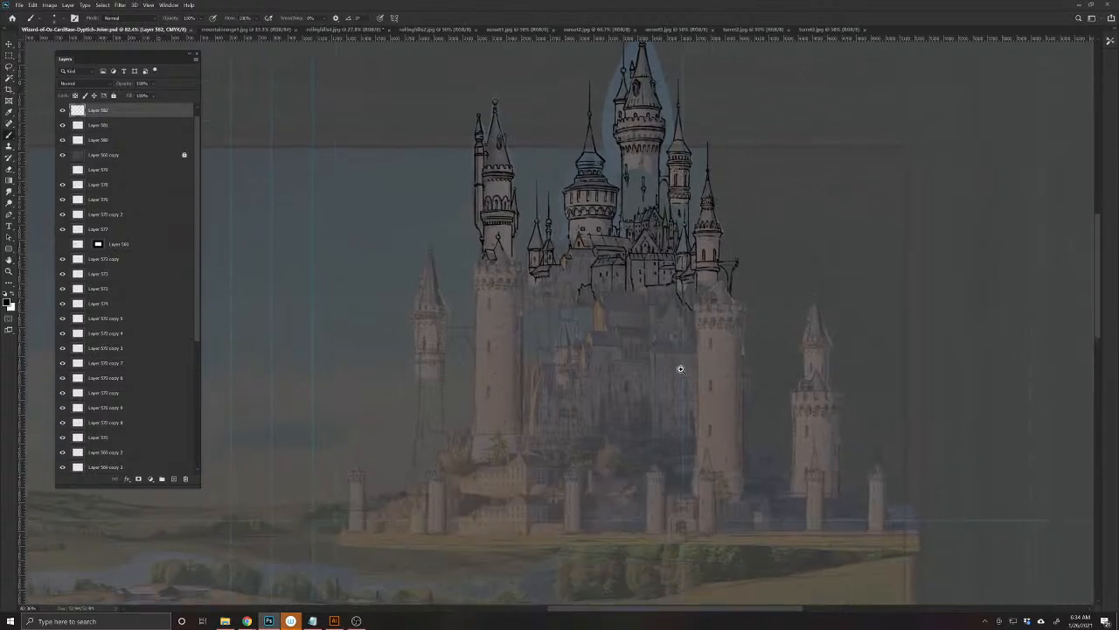
pyautogui.scroll(-4, 680, 370)
pyautogui.scroll(5, 658, 359)
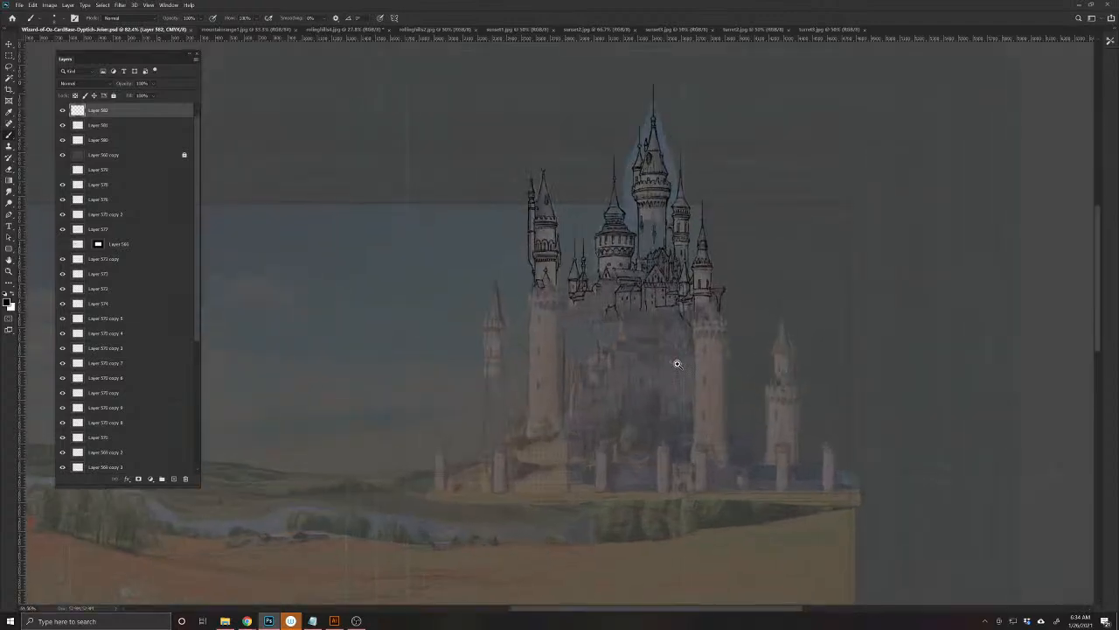
pyautogui.moveTo(687, 383); pyautogui.dragTo(727, 441)
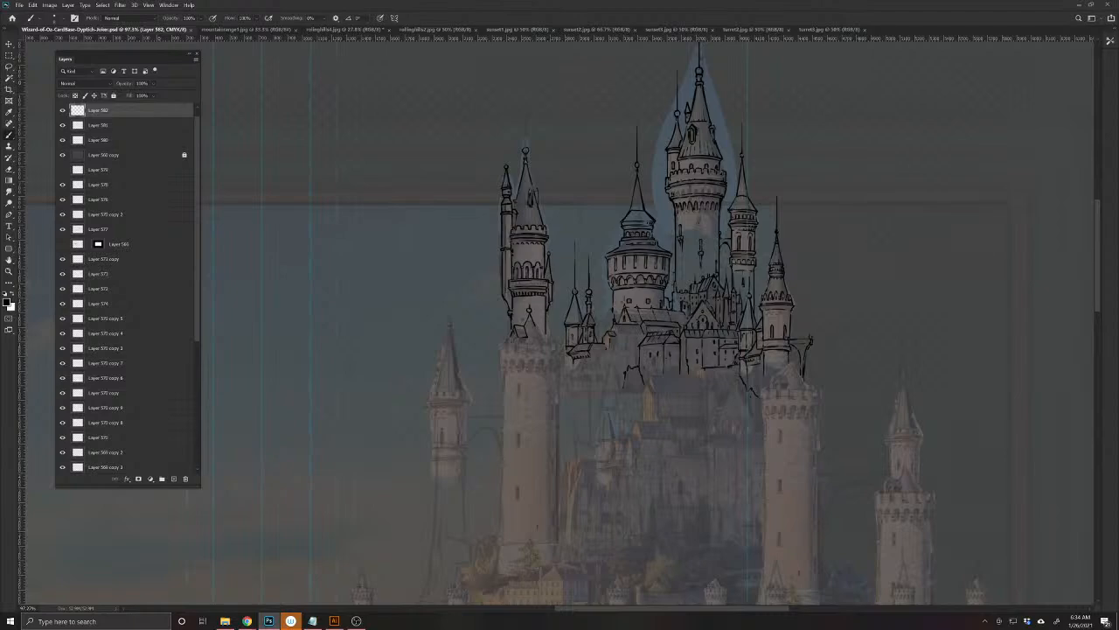
pyautogui.scroll(3, 523, 385)
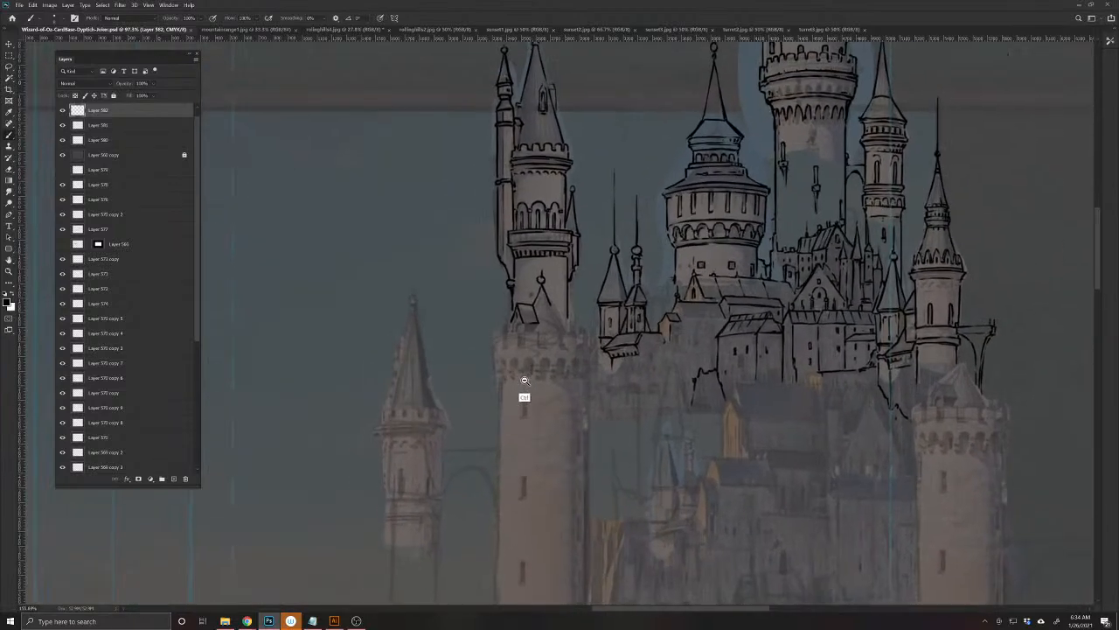
pyautogui.scroll(4, 533, 386)
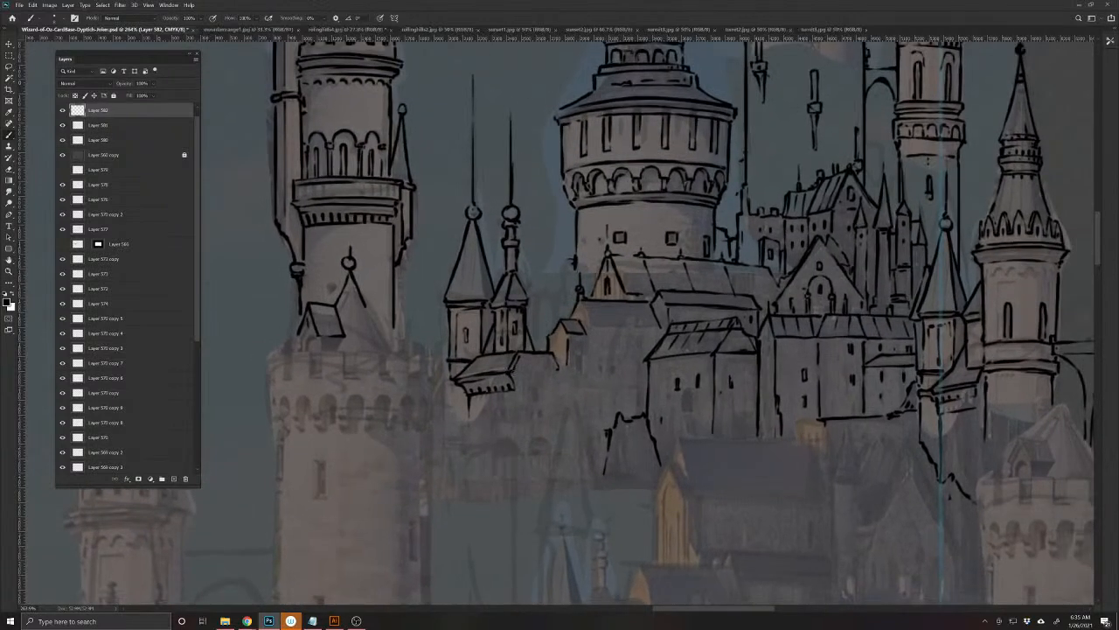
pyautogui.moveTo(511, 388)
pyautogui.mouseDown()
pyautogui.moveTo(520, 374)
pyautogui.moveTo(556, 376)
pyautogui.moveTo(539, 377)
pyautogui.mouseUp()
pyautogui.moveTo(502, 539); pyautogui.dragTo(473, 407)
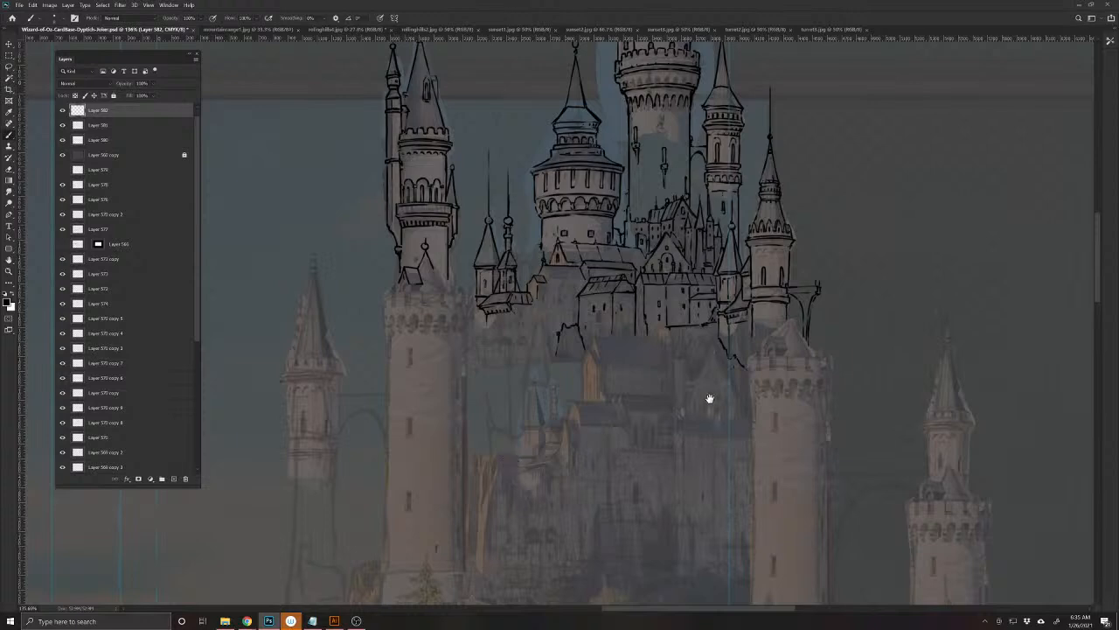
pyautogui.moveTo(709, 394)
pyautogui.mouseDown()
pyautogui.moveTo(655, 569)
pyautogui.moveTo(656, 405)
pyautogui.mouseUp()
pyautogui.moveTo(628, 473)
pyautogui.mouseDown()
pyautogui.moveTo(609, 425)
pyautogui.moveTo(606, 537)
pyautogui.moveTo(580, 439)
pyautogui.moveTo(477, 350)
pyautogui.mouseUp()
pyautogui.moveTo(572, 512)
pyautogui.mouseDown()
pyautogui.moveTo(756, 415)
pyautogui.moveTo(699, 399)
pyautogui.moveTo(709, 400)
pyautogui.mouseUp()
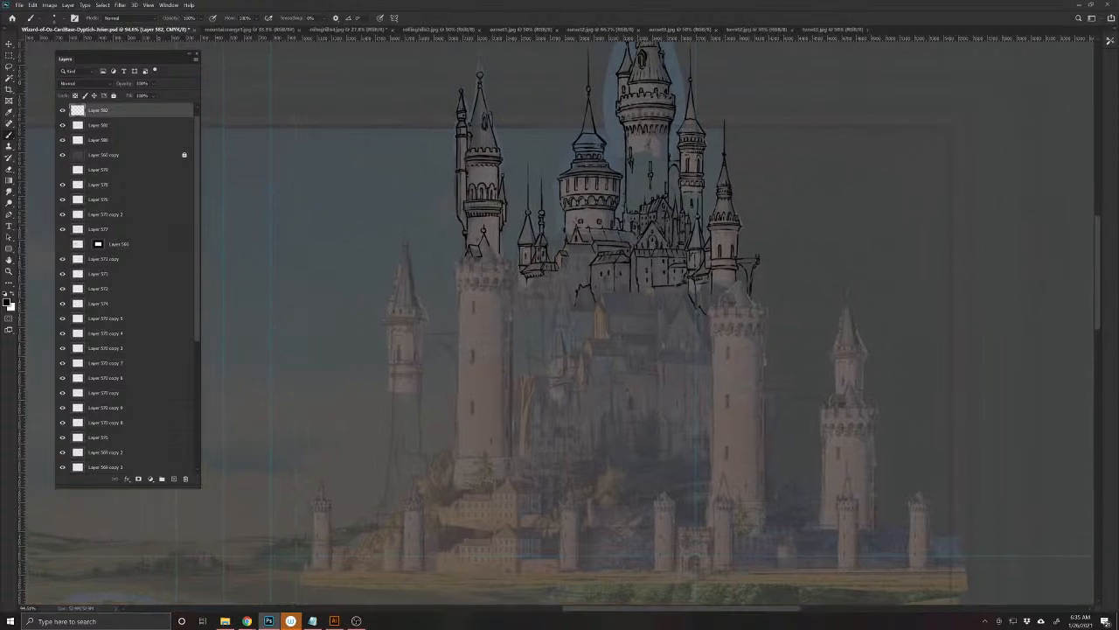
pyautogui.moveTo(656, 331); pyautogui.dragTo(688, 362)
pyautogui.hotkey('ctrl', 'z')
# - Draw the straight side walls of the small round tower at the outer wall's right end and the ring across their top
pyautogui.moveTo(473, 512); pyautogui.dragTo(614, 496)
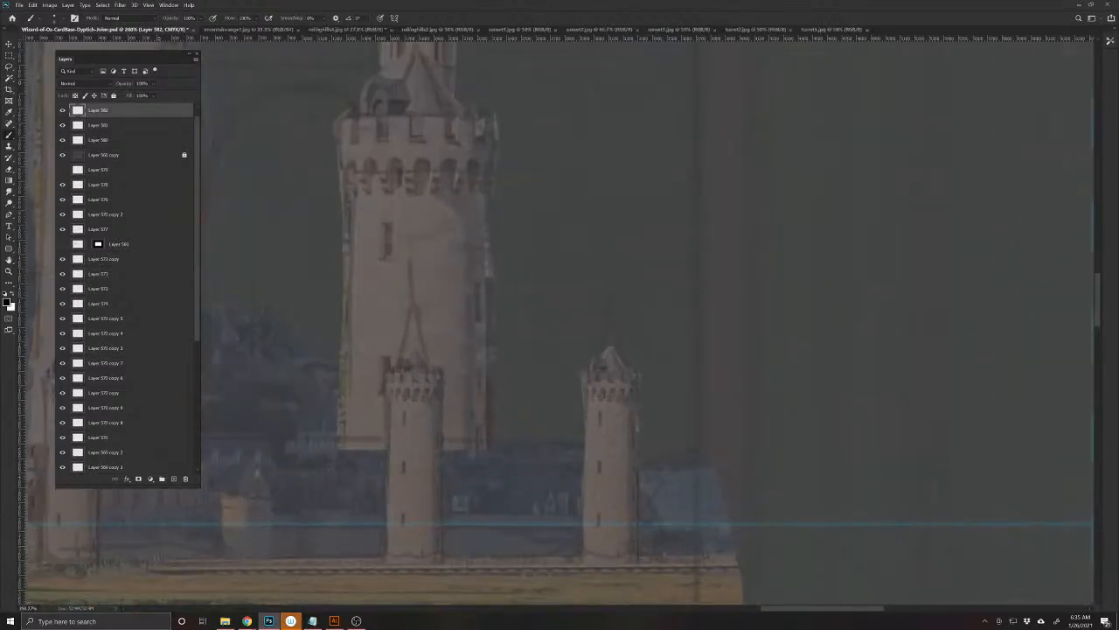
pyautogui.moveTo(635, 402); pyautogui.dragTo(635, 555)
pyautogui.moveTo(586, 404); pyautogui.dragTo(586, 556)
pyautogui.scroll(5, 587, 400)
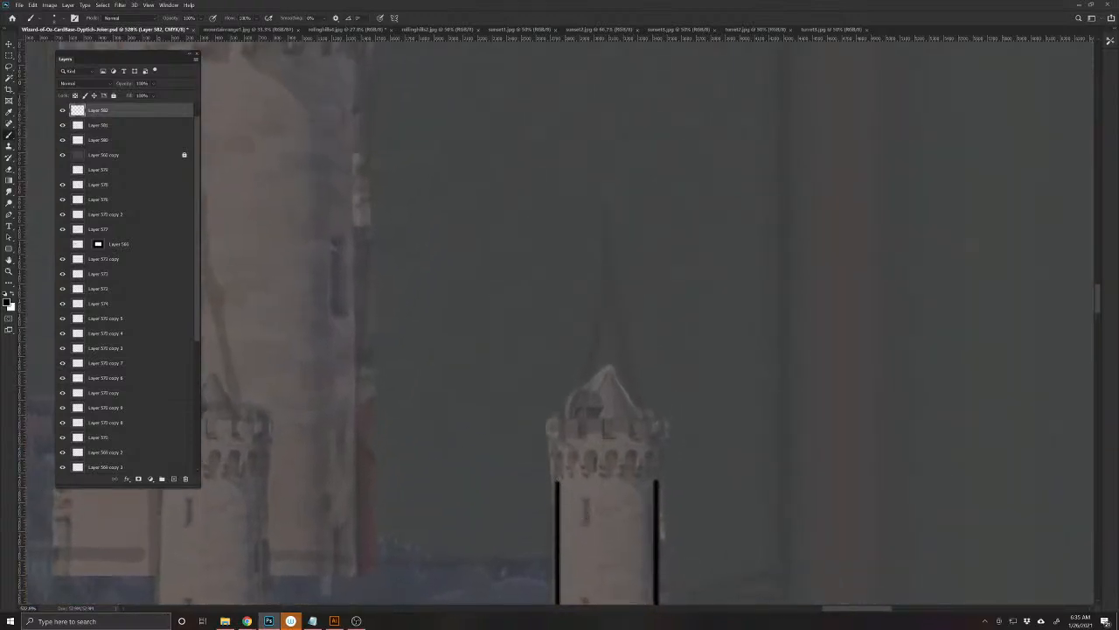
pyautogui.moveTo(575, 478)
pyautogui.mouseDown()
pyautogui.moveTo(656, 477)
pyautogui.moveTo(554, 477)
pyautogui.mouseUp()
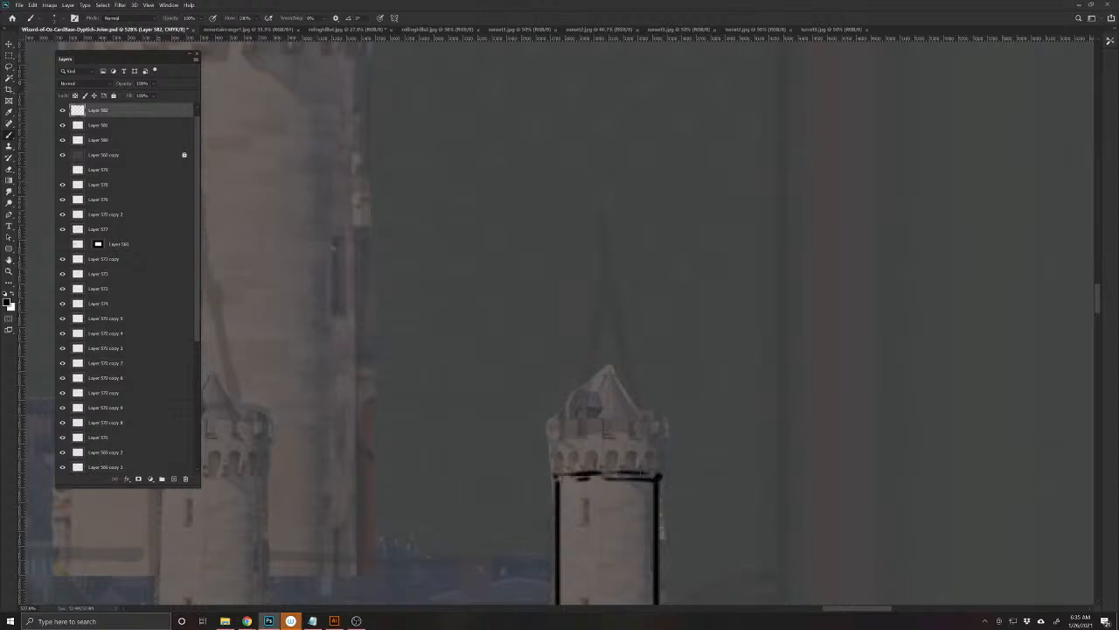
# - Outline the small round tower's flared head with crenellations and a row of arches below them
pyautogui.moveTo(657, 474); pyautogui.dragTo(666, 465)
pyautogui.moveTo(558, 474); pyautogui.dragTo(547, 422)
pyautogui.moveTo(667, 465)
pyautogui.mouseDown()
pyautogui.moveTo(661, 422)
pyautogui.moveTo(552, 424)
pyautogui.mouseUp()
pyautogui.moveTo(657, 461)
pyautogui.mouseDown()
pyautogui.moveTo(572, 453)
pyautogui.moveTo(566, 467)
pyautogui.moveTo(556, 453)
pyautogui.moveTo(592, 451)
pyautogui.mouseUp()
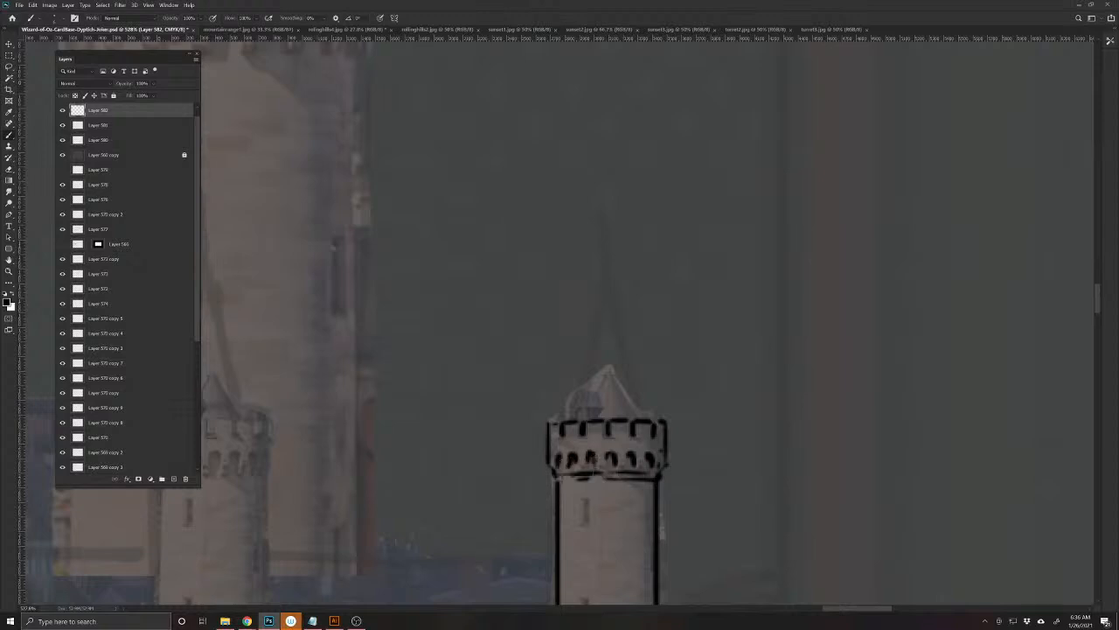
# - Draw another ring line below the arches on the small round tower's head, where the shaft begins
pyautogui.moveTo(654, 487); pyautogui.dragTo(563, 484)
pyautogui.moveTo(535, 569); pyautogui.dragTo(512, 416)
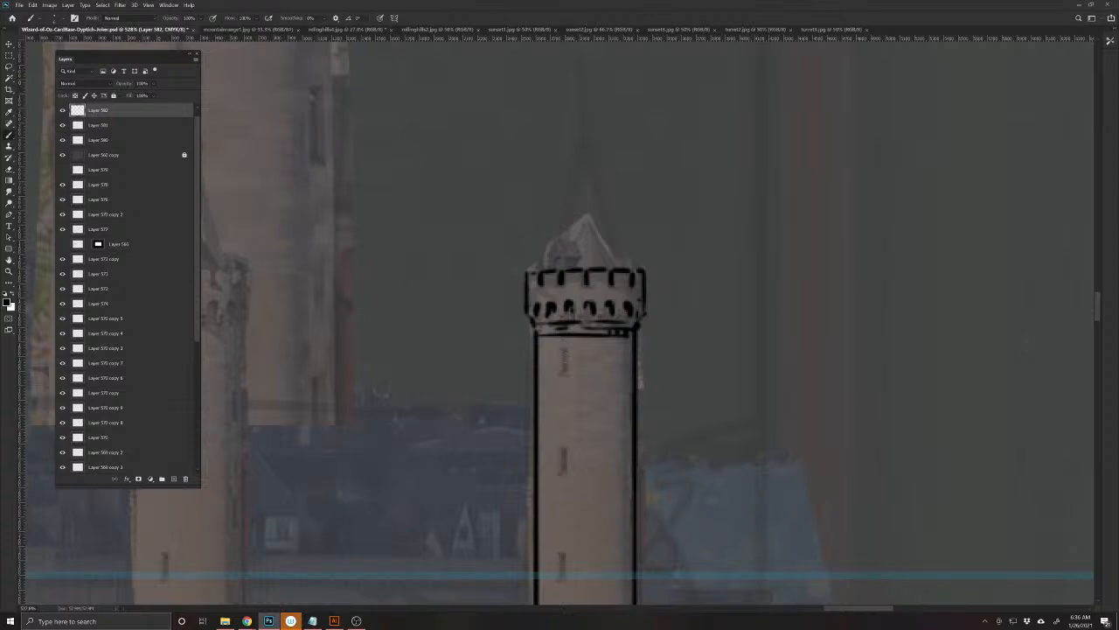
pyautogui.moveTo(537, 293); pyautogui.dragTo(544, 467)
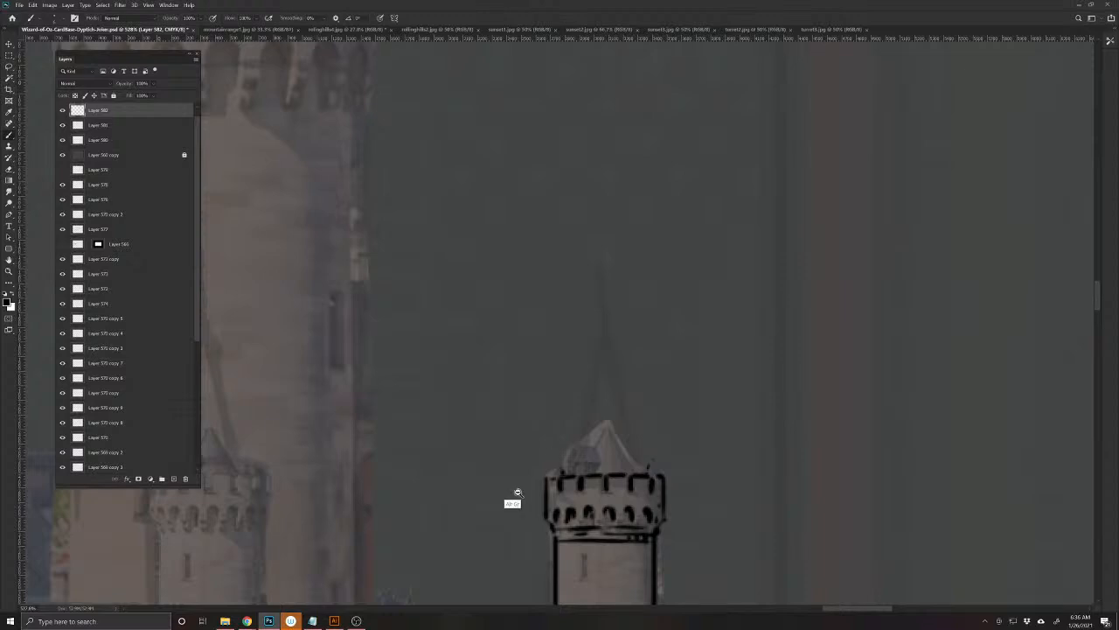
# - Hide the dark overlay layer and duplicate the far-left spired turret photo onto the small round tower at the outer wall's right end
pyautogui.moveTo(515, 493); pyautogui.dragTo(446, 447)
pyautogui.moveTo(439, 530); pyautogui.dragTo(617, 484)
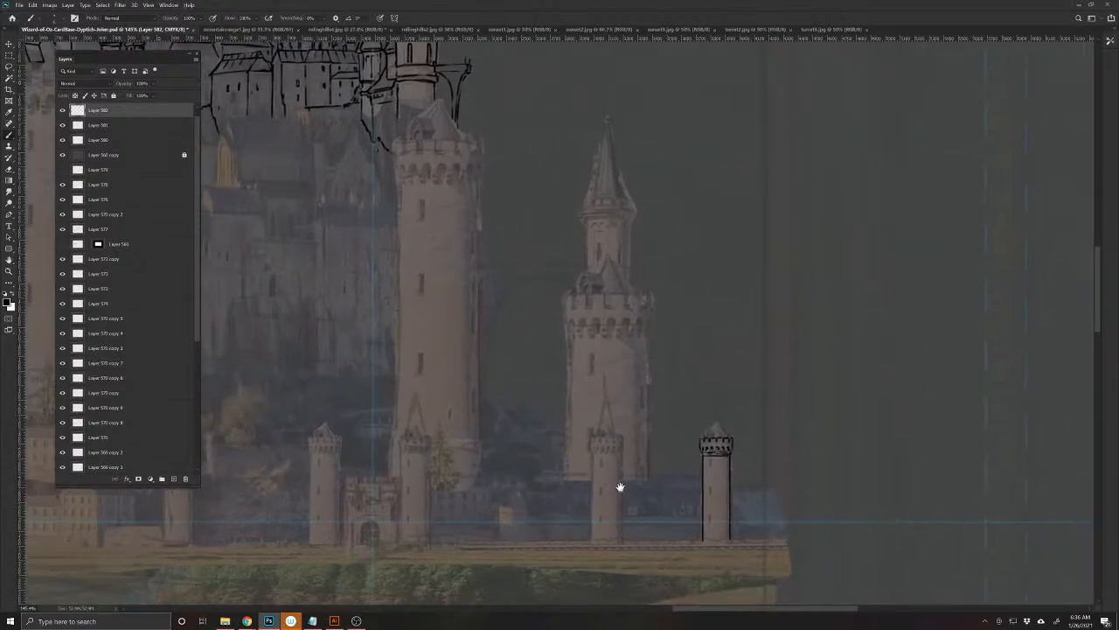
pyautogui.moveTo(439, 496)
pyautogui.mouseDown()
pyautogui.moveTo(727, 554)
pyautogui.moveTo(770, 580)
pyautogui.mouseUp()
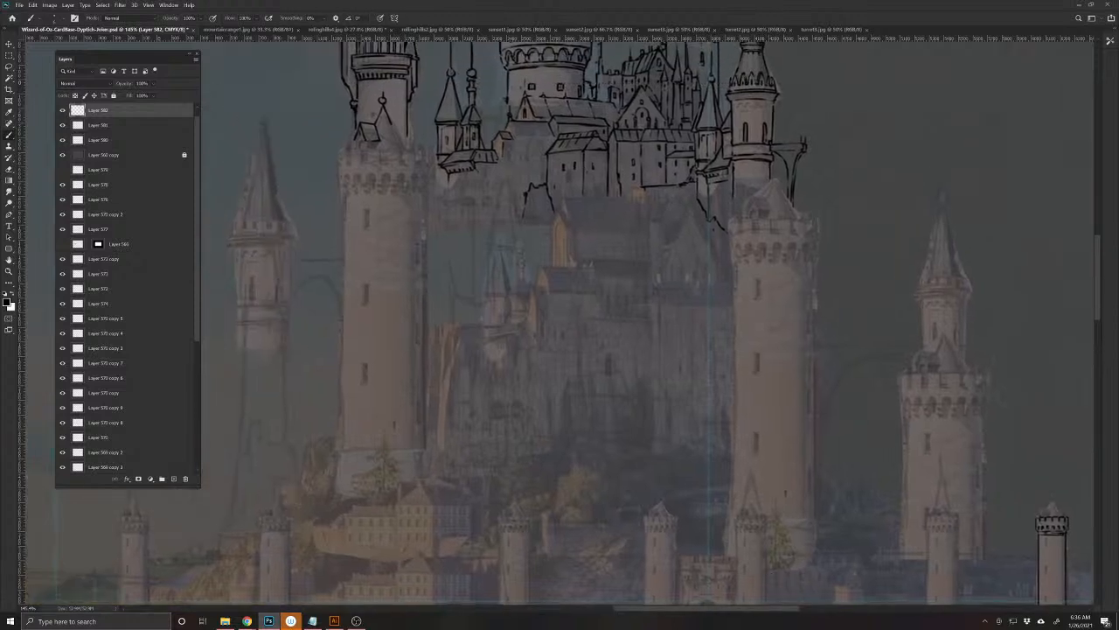
pyautogui.press('v')
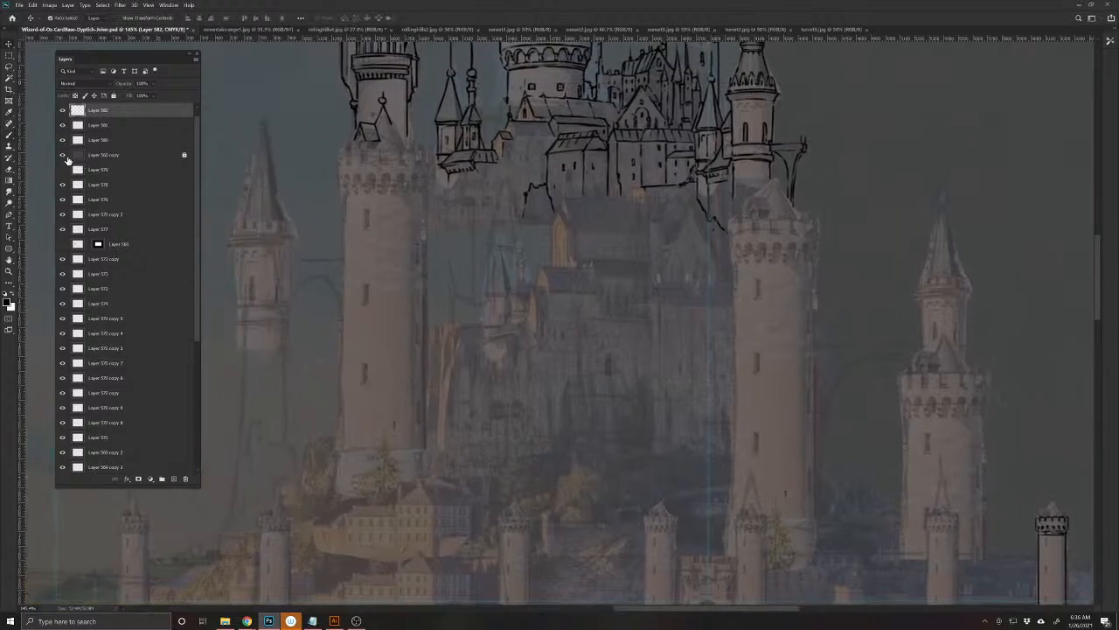
pyautogui.click(62, 155)
pyautogui.moveTo(266, 203); pyautogui.dragTo(1049, 397)
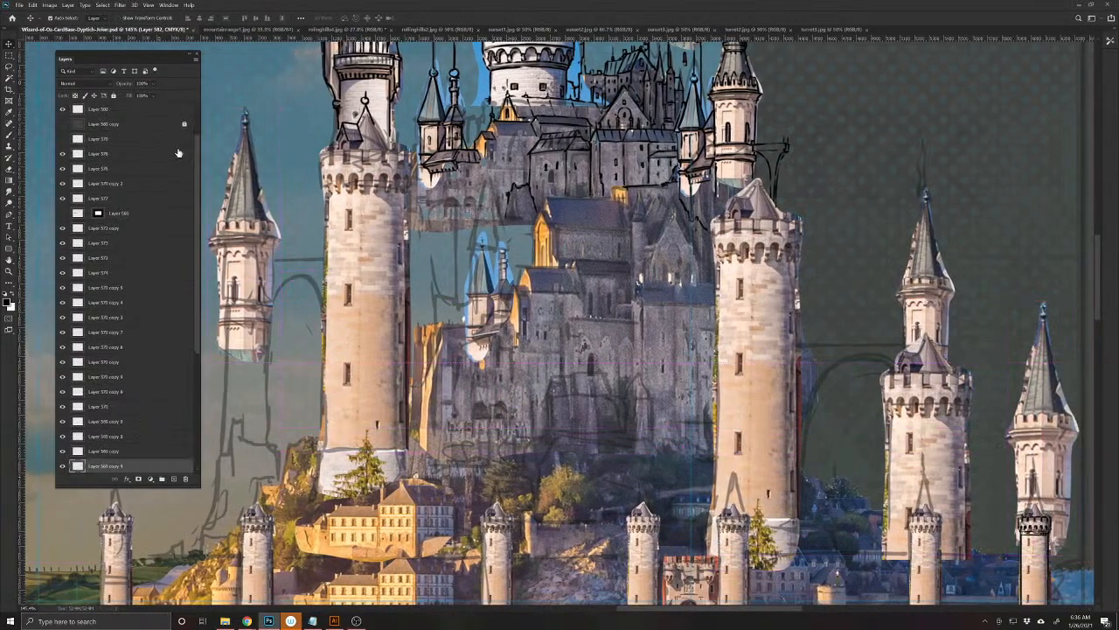
# - Delete the lower walls of the duplicated turret photo, keeping only its conical spire, and clear the selection
pyautogui.moveTo(982, 446); pyautogui.dragTo(574, 312)
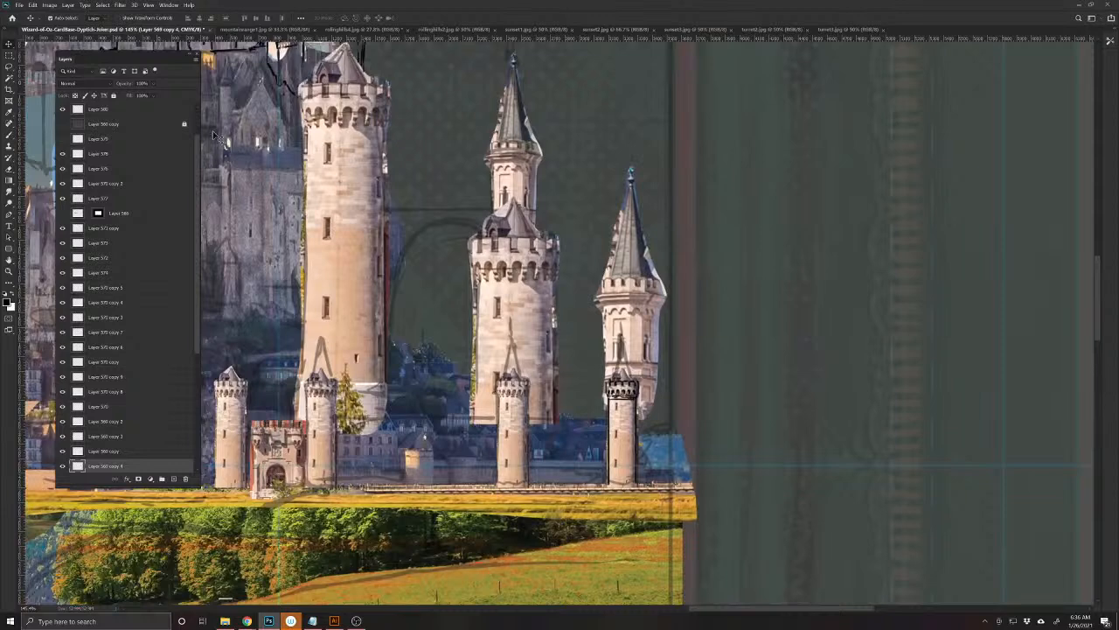
pyautogui.press('m')
pyautogui.moveTo(748, 481); pyautogui.dragTo(519, 295)
pyautogui.press('Delete')
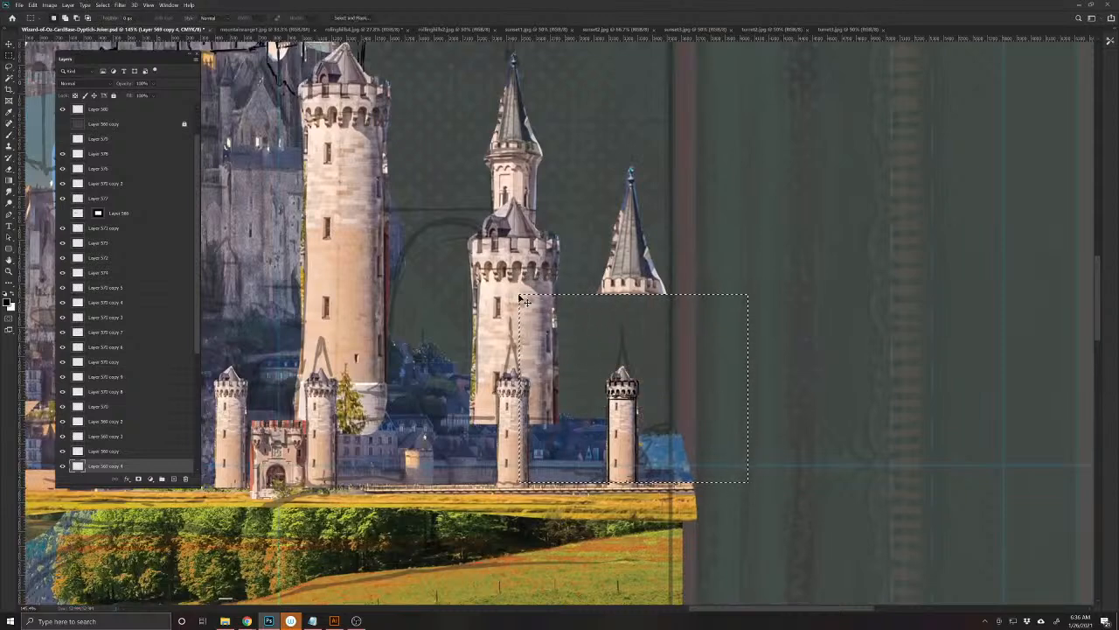
pyautogui.hotkey('ctrl', 'd')
# - Show the dark overlay again, then shrink the spire photo and seat it on the small round tower's crenellated head
pyautogui.click(62, 123)
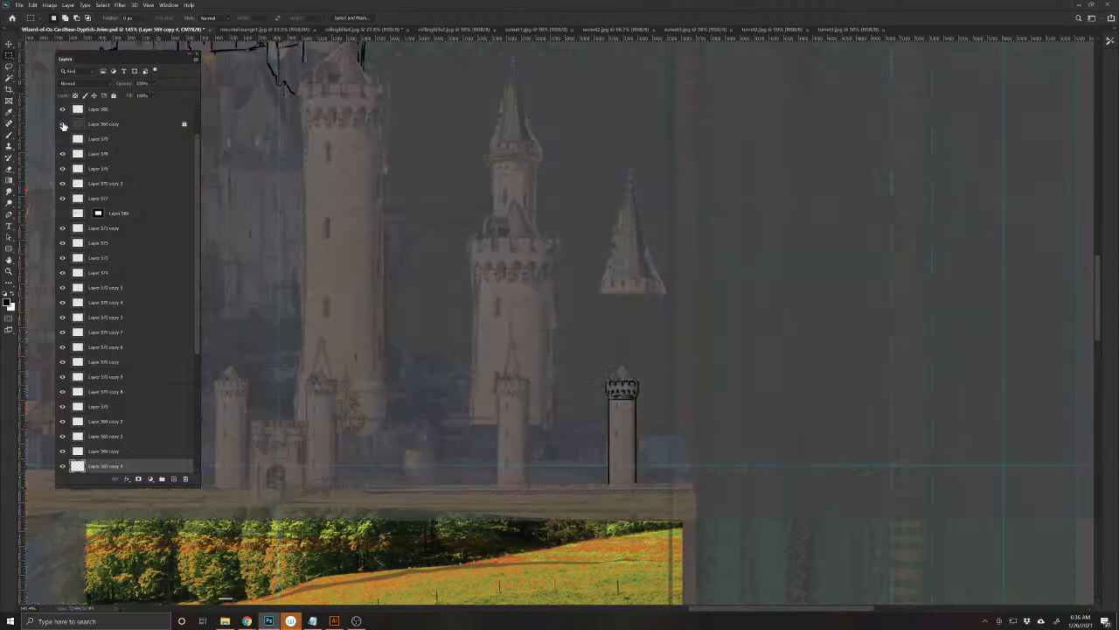
pyautogui.hotkey('ctrl', 't')
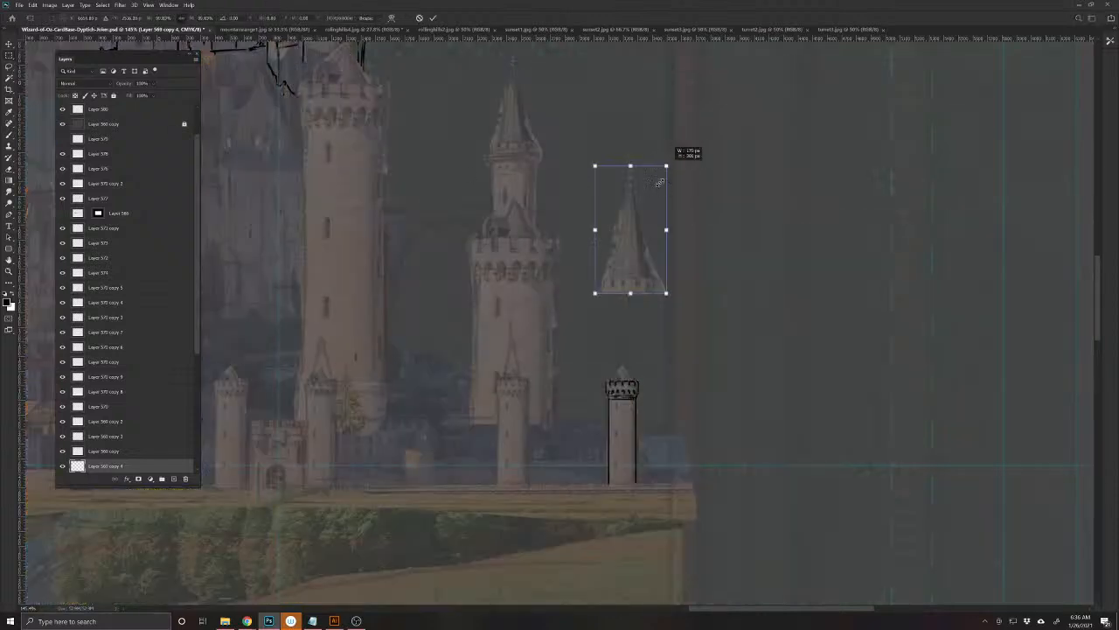
pyautogui.moveTo(659, 182)
pyautogui.mouseDown()
pyautogui.moveTo(631, 237)
pyautogui.moveTo(610, 453)
pyautogui.mouseUp()
pyautogui.scroll(5, 655, 338)
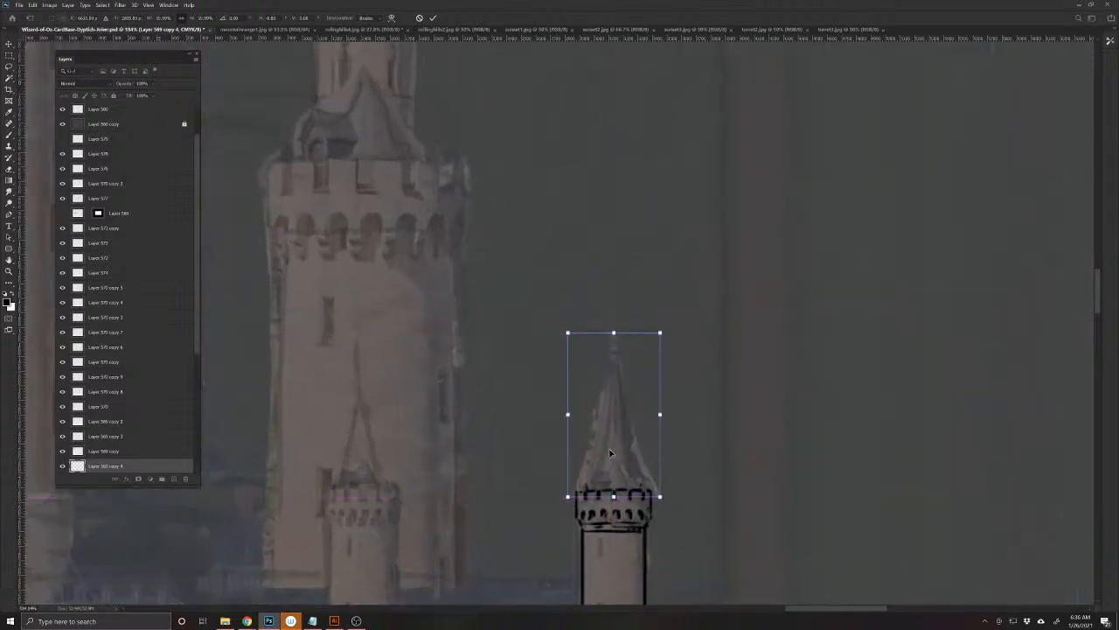
pyautogui.press('Return')
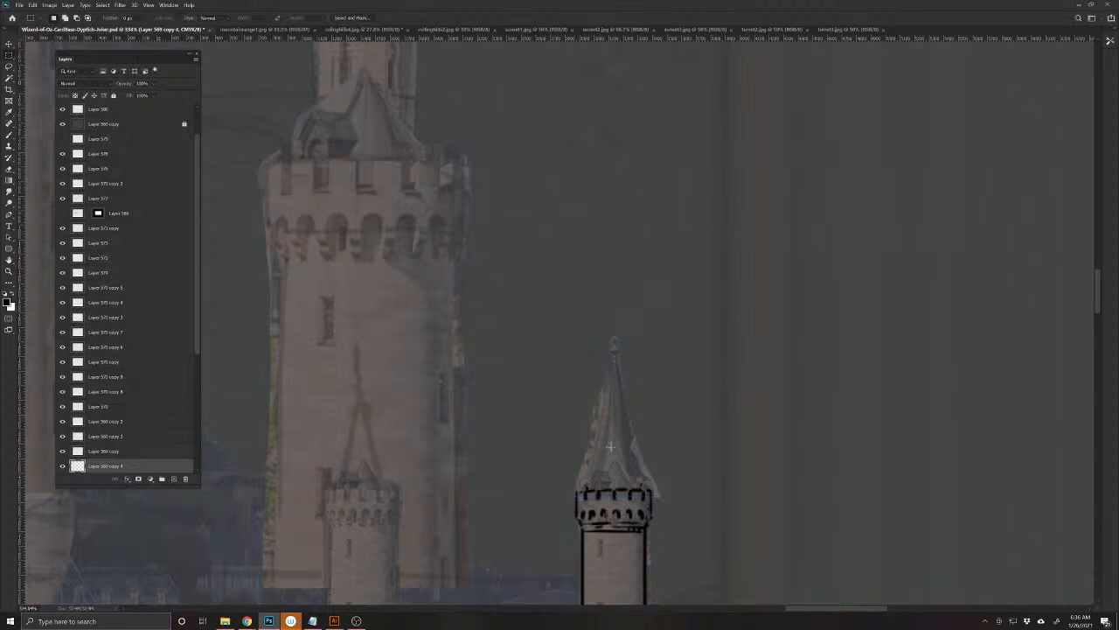
pyautogui.press('v')
pyautogui.moveTo(579, 437); pyautogui.dragTo(606, 405)
pyautogui.scroll(2, 150, 180)
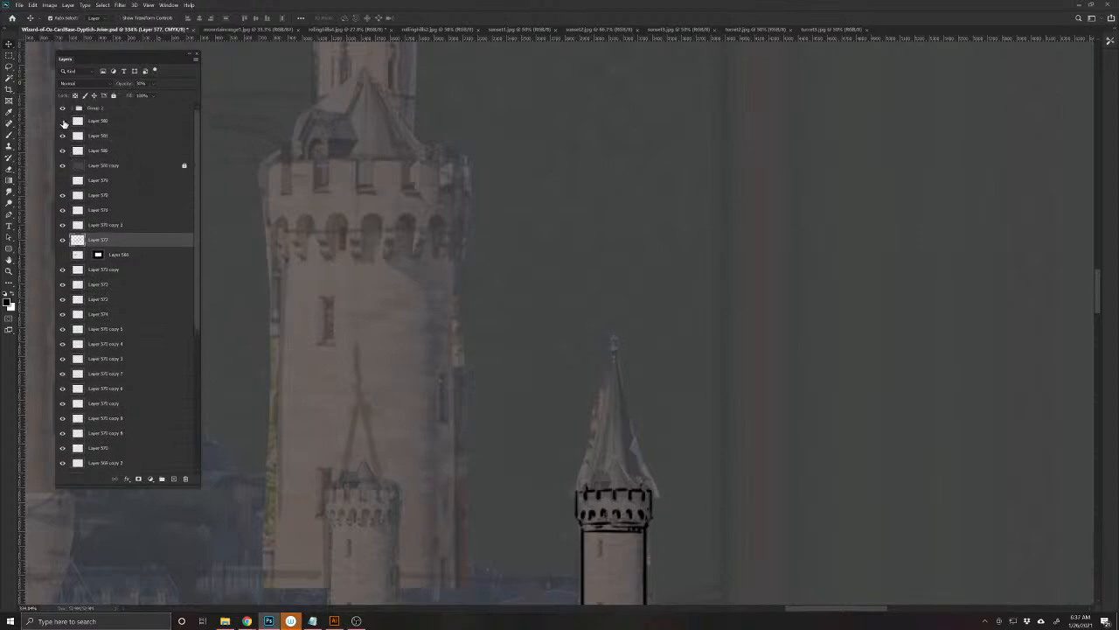
# - On the tower's line-art layer, brush a flared collar above the crenellations with a row of small arches beneath its rim
pyautogui.click(94, 122)
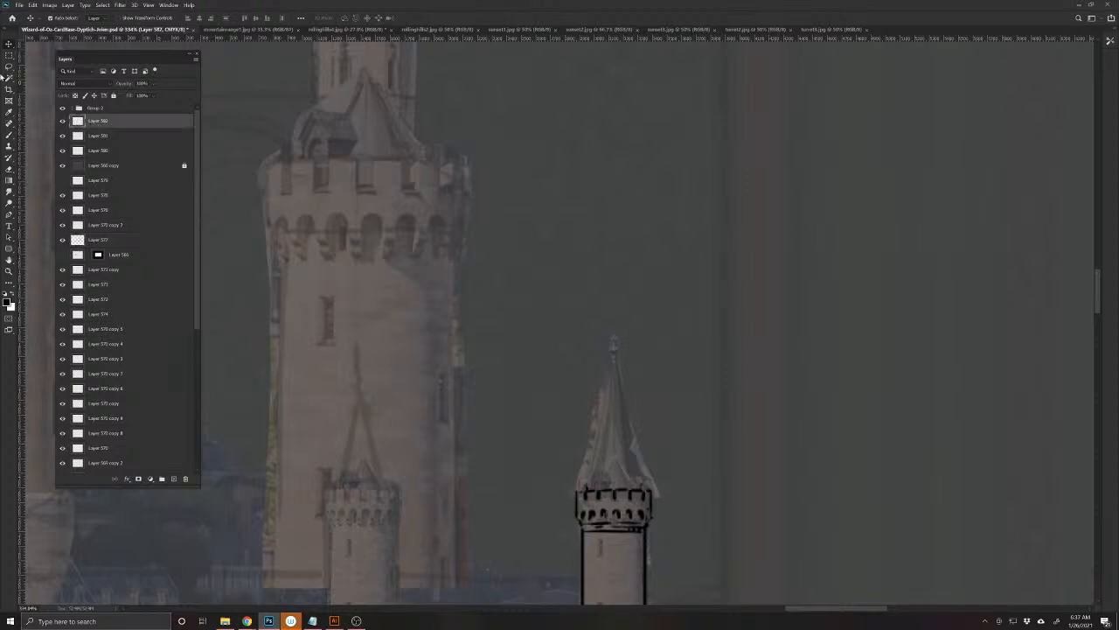
pyautogui.click(9, 135)
pyautogui.moveTo(577, 478); pyautogui.dragTo(587, 375)
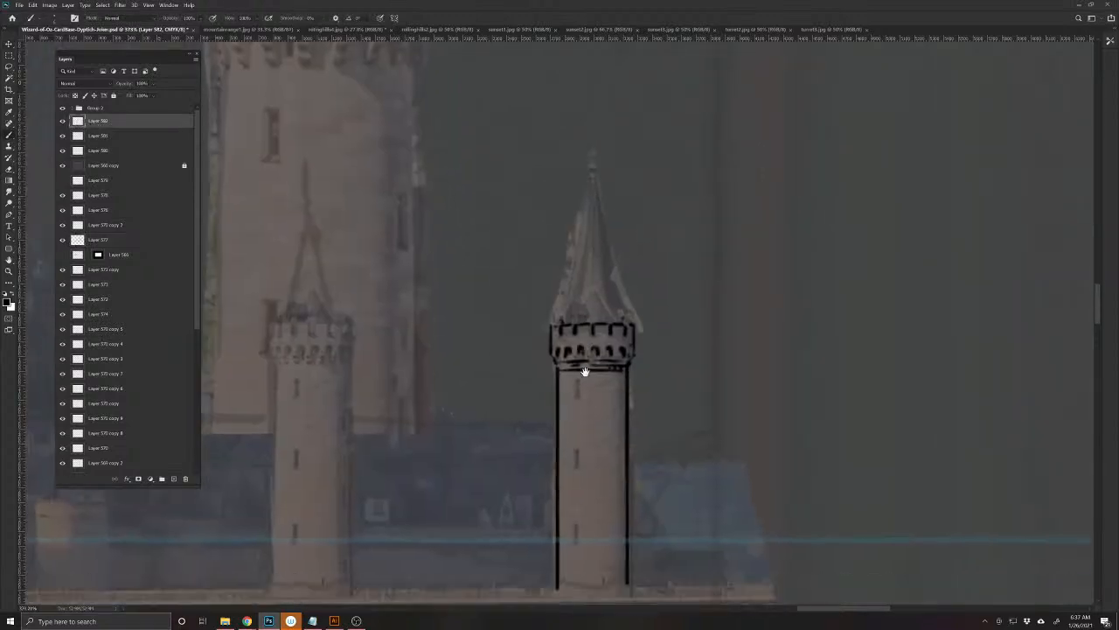
pyautogui.moveTo(583, 275); pyautogui.dragTo(591, 377)
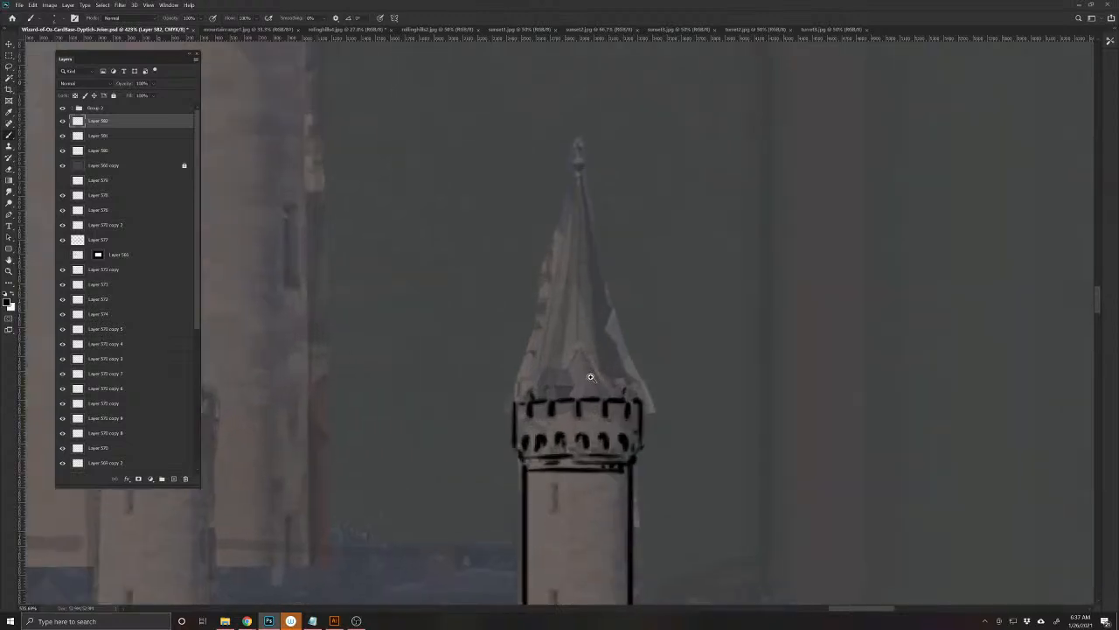
pyautogui.moveTo(528, 400)
pyautogui.mouseDown()
pyautogui.moveTo(513, 404)
pyautogui.moveTo(513, 446)
pyautogui.mouseUp()
pyautogui.moveTo(531, 397)
pyautogui.mouseDown()
pyautogui.moveTo(524, 384)
pyautogui.moveTo(616, 376)
pyautogui.moveTo(526, 383)
pyautogui.moveTo(626, 373)
pyautogui.mouseUp()
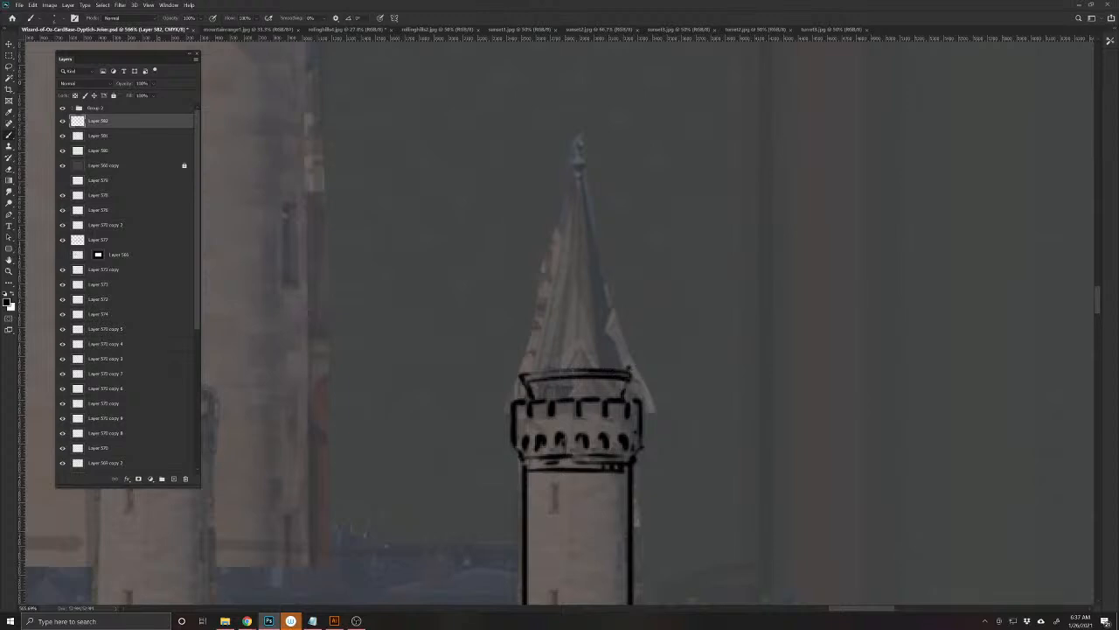
pyautogui.moveTo(539, 387)
pyautogui.mouseDown()
pyautogui.moveTo(543, 403)
pyautogui.moveTo(604, 403)
pyautogui.mouseUp()
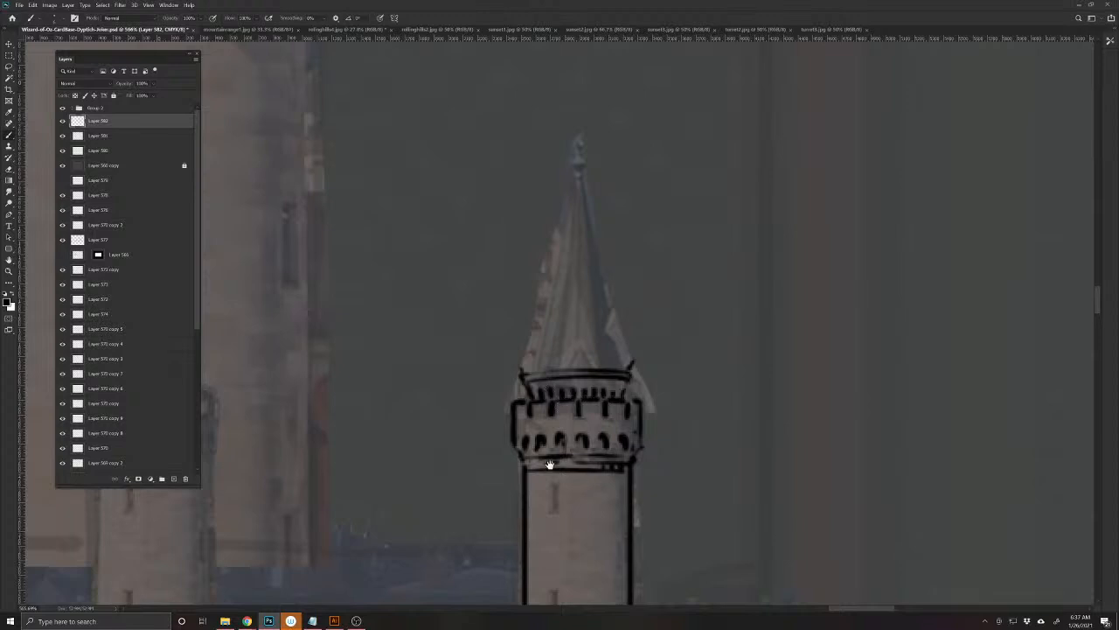
# - Outline the small tower's flared conical spire and top it with a ball finial and a thin vertical pole
pyautogui.moveTo(549, 464); pyautogui.dragTo(535, 560)
pyautogui.moveTo(507, 457)
pyautogui.mouseDown()
pyautogui.moveTo(617, 457)
pyautogui.moveTo(590, 400)
pyautogui.mouseUp()
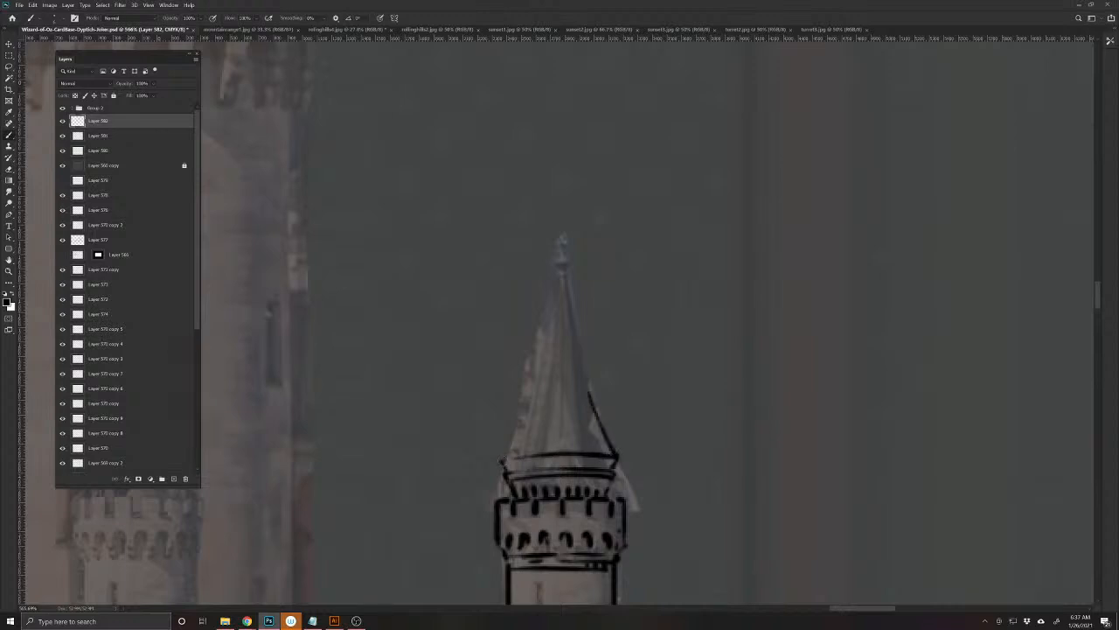
pyautogui.moveTo(501, 458)
pyautogui.mouseDown()
pyautogui.moveTo(533, 395)
pyautogui.moveTo(586, 394)
pyautogui.mouseUp()
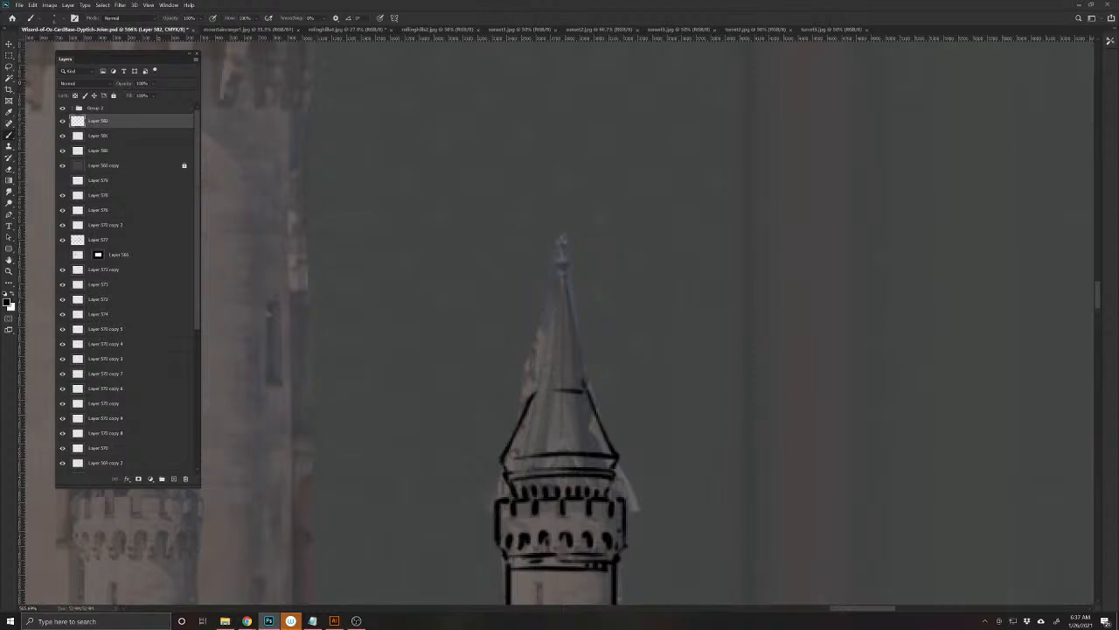
pyautogui.moveTo(585, 389); pyautogui.dragTo(565, 273)
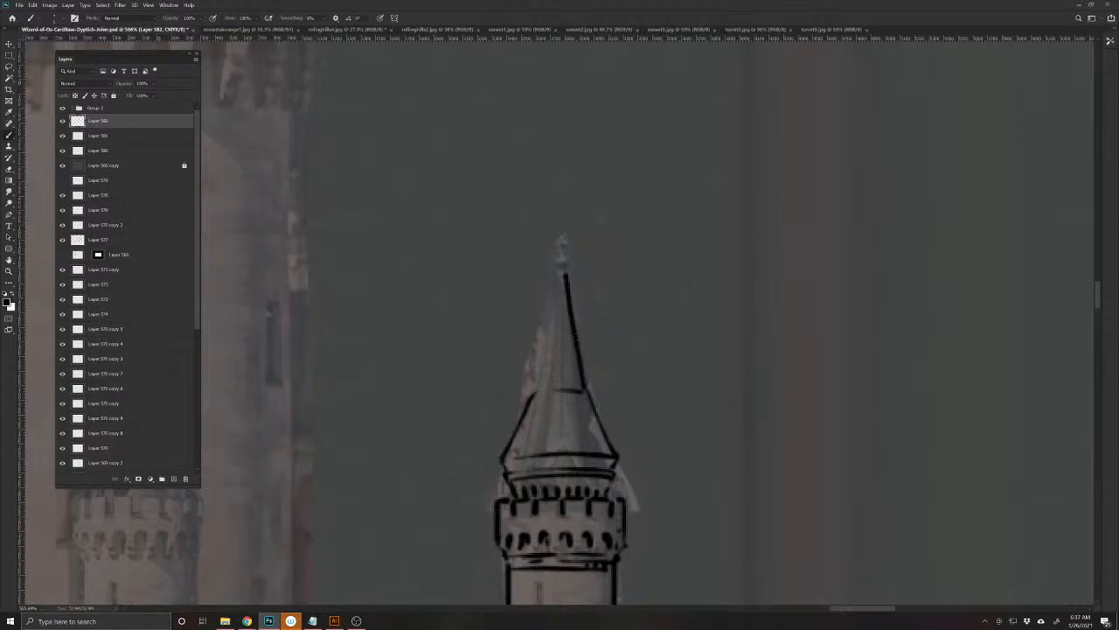
pyautogui.moveTo(537, 387)
pyautogui.mouseDown()
pyautogui.moveTo(560, 274)
pyautogui.moveTo(562, 147)
pyautogui.mouseUp()
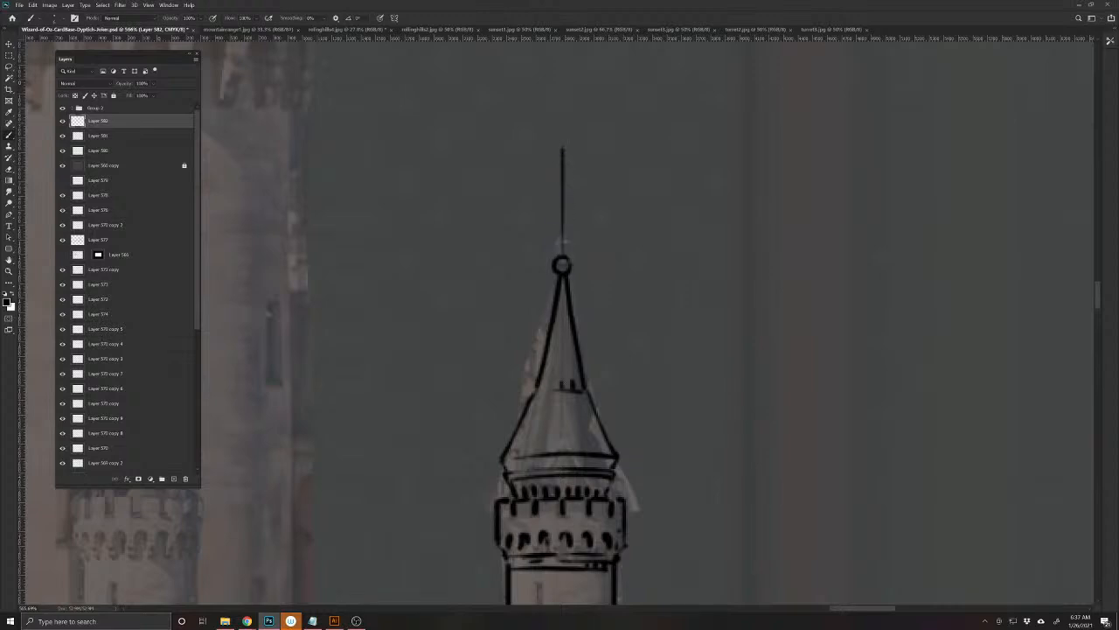
# - Add a row of short vertical marks along the spire's eaves and ridge strokes around its mid-height line
pyautogui.moveTo(575, 392); pyautogui.dragTo(577, 407)
pyautogui.moveTo(583, 455)
pyautogui.mouseDown()
pyautogui.moveTo(590, 466)
pyautogui.moveTo(560, 467)
pyautogui.mouseUp()
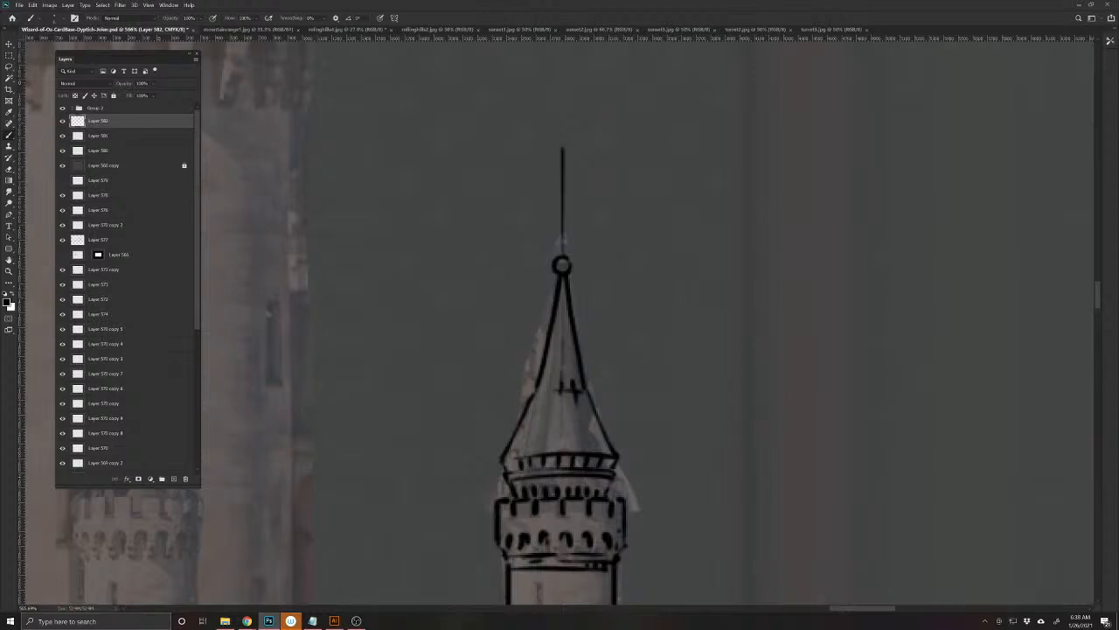
pyautogui.moveTo(524, 419); pyautogui.dragTo(513, 441)
pyautogui.moveTo(578, 400)
pyautogui.mouseDown()
pyautogui.moveTo(577, 426)
pyautogui.moveTo(560, 418)
pyautogui.mouseUp()
# - Thicken the flared side outlines of the small tower's crenellated head
pyautogui.moveTo(484, 531); pyautogui.dragTo(482, 398)
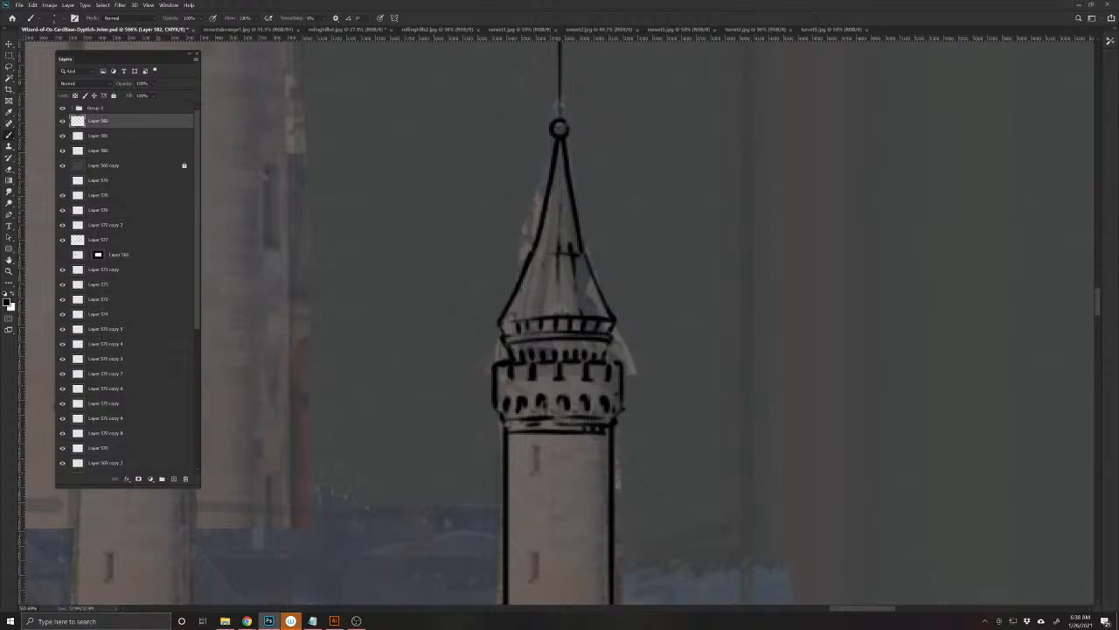
pyautogui.moveTo(476, 499); pyautogui.dragTo(465, 352)
pyautogui.moveTo(604, 260); pyautogui.dragTo(612, 221)
pyautogui.moveTo(495, 269); pyautogui.dragTo(485, 224)
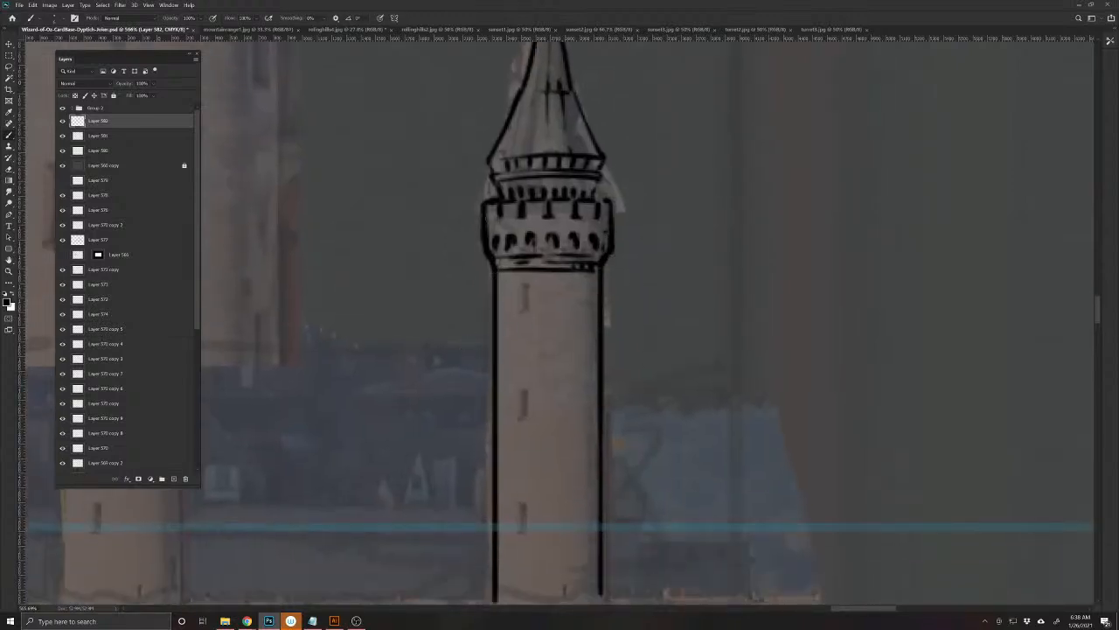
# - Cut the finished small tower drawing out of its layer and paste it back in place as a separate layer
pyautogui.keyDown('alt'); pyautogui.click(505, 447); pyautogui.keyUp('alt')
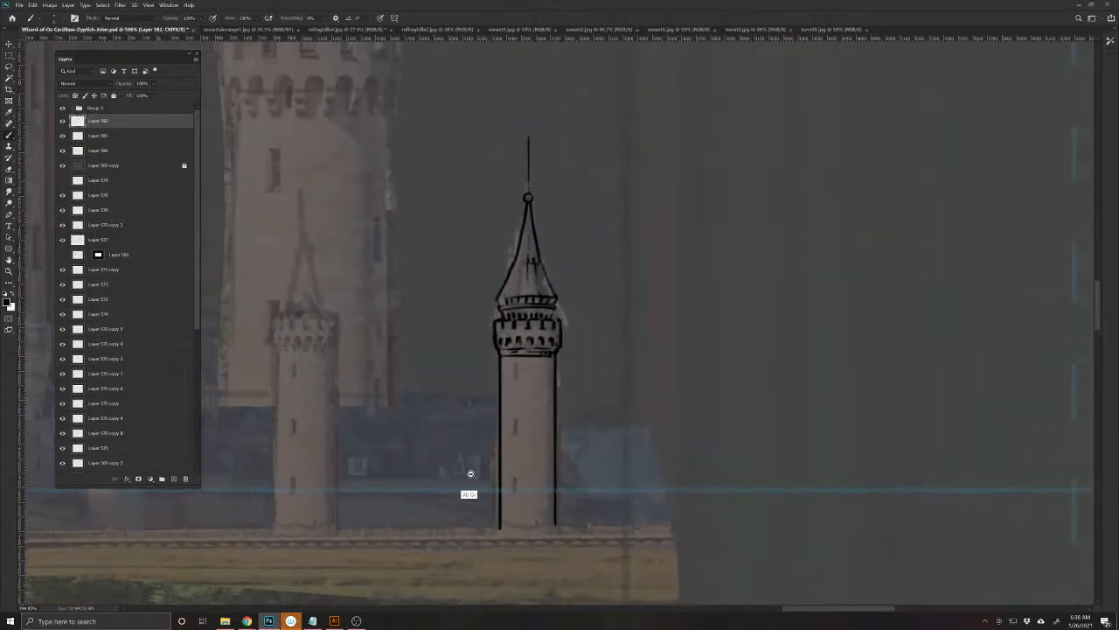
pyautogui.keyDown('alt'); pyautogui.click(453, 477); pyautogui.keyUp('alt')
pyautogui.moveTo(492, 498); pyautogui.dragTo(666, 490)
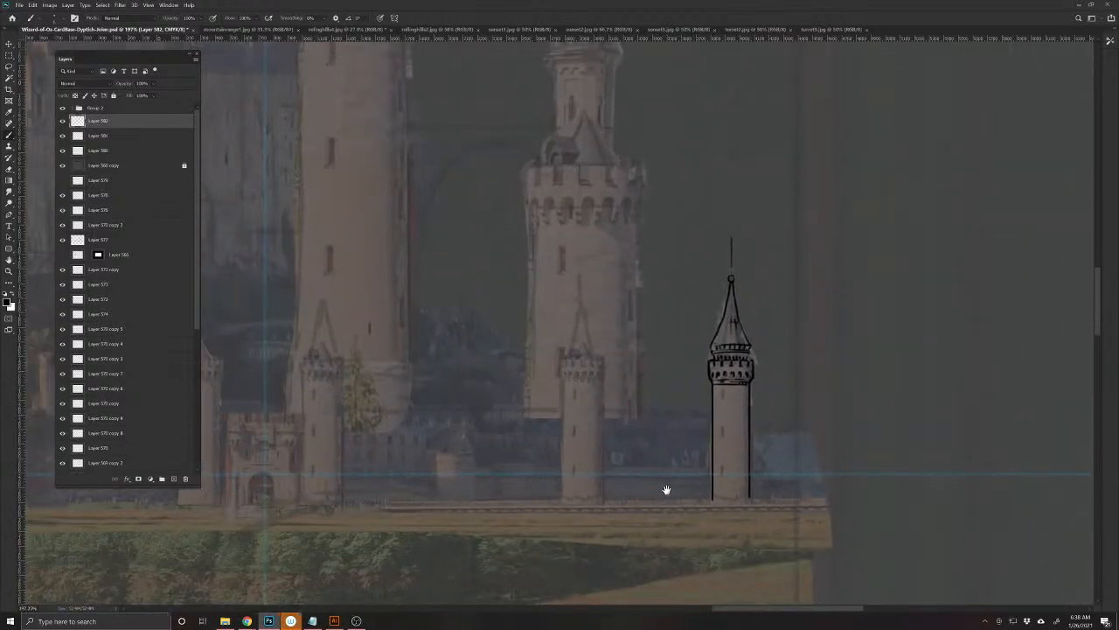
pyautogui.press('l')
pyautogui.moveTo(773, 453)
pyautogui.mouseDown()
pyautogui.moveTo(769, 230)
pyautogui.moveTo(730, 198)
pyautogui.moveTo(692, 453)
pyautogui.moveTo(706, 517)
pyautogui.moveTo(775, 469)
pyautogui.mouseUp()
pyautogui.press('Delete')
pyautogui.hotkey('ctrl', 'd')
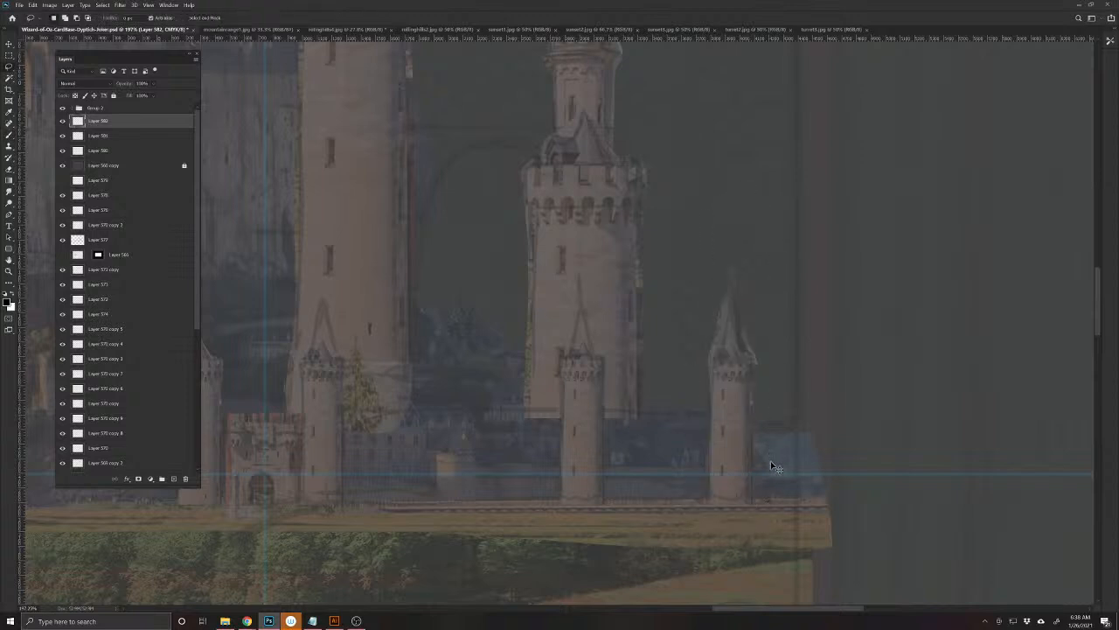
pyautogui.hotkey('ctrl', 'v')
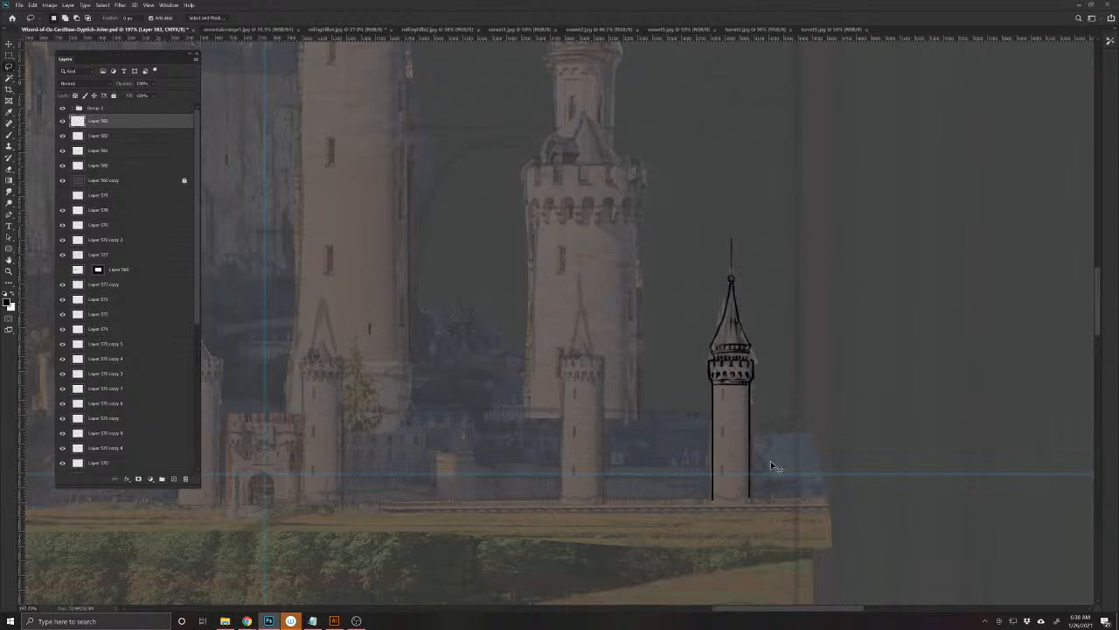
# - Paste a second copy of the small tower drawing, move it over the next wall tower to the left and enlarge it slightly
pyautogui.hotkey('ctrl', 'v')
pyautogui.hotkey('ctrl', 't')
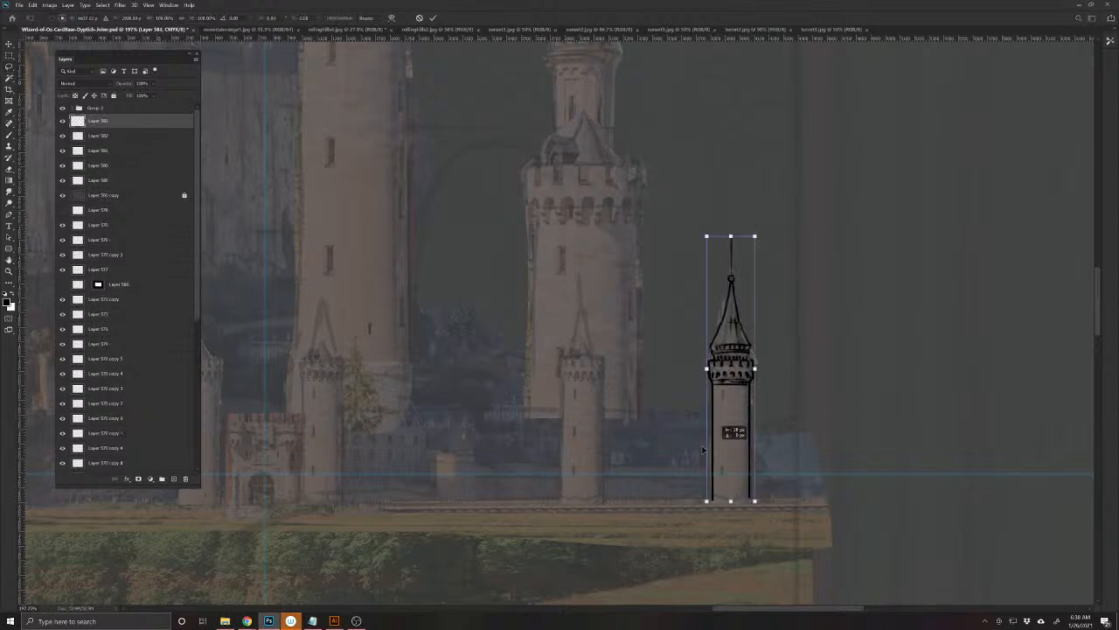
pyautogui.moveTo(703, 450); pyautogui.dragTo(585, 442)
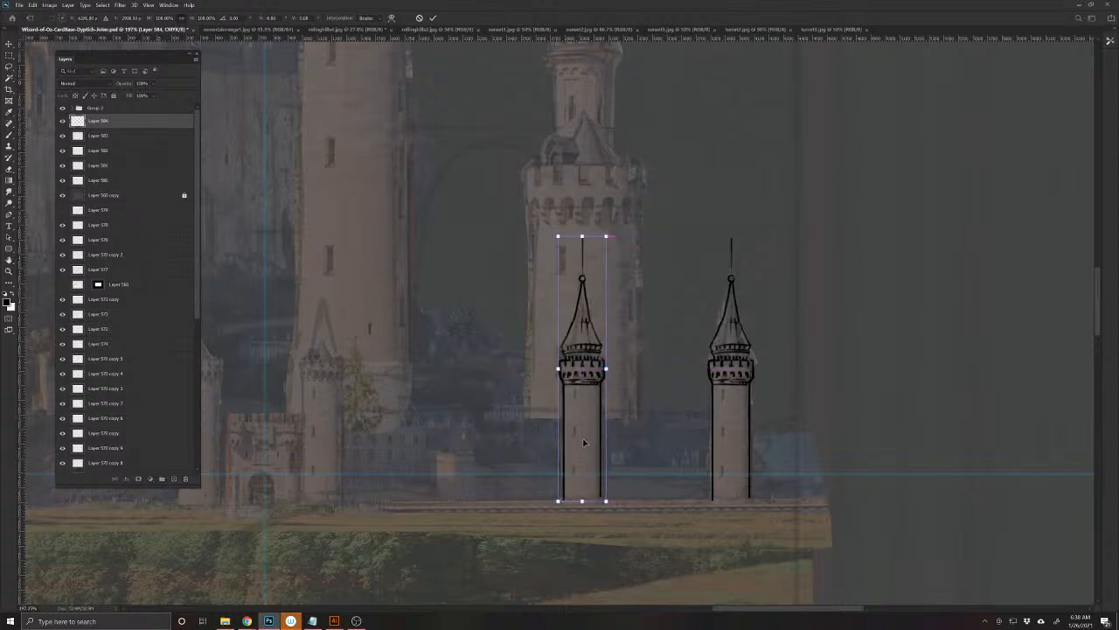
pyautogui.moveTo(605, 236); pyautogui.dragTo(606, 233)
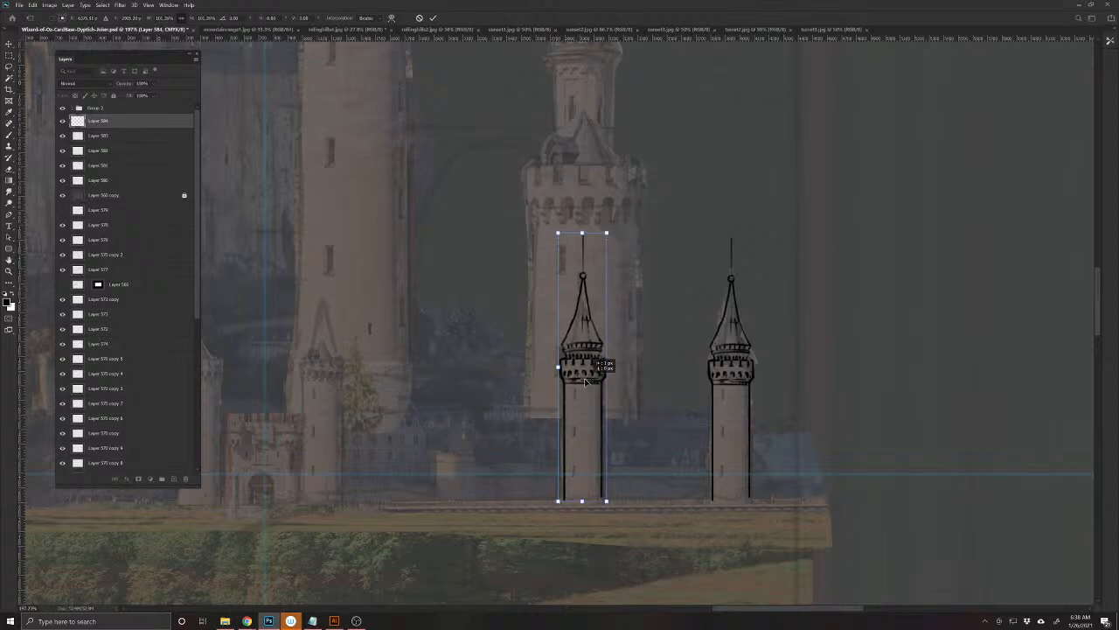
pyautogui.press('Return')
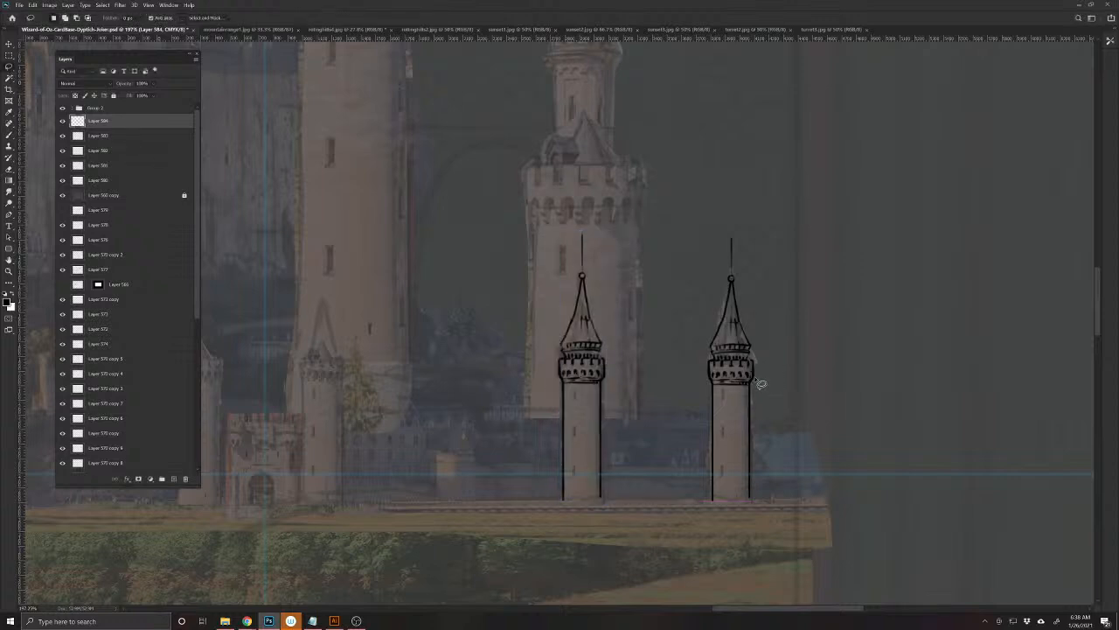
# - Select the rightmost small tower drawing and scale it down slightly to fit the photo tower beneath
pyautogui.press('v')
pyautogui.keyDown('ctrl'); pyautogui.click(759, 382); pyautogui.keyUp('ctrl')
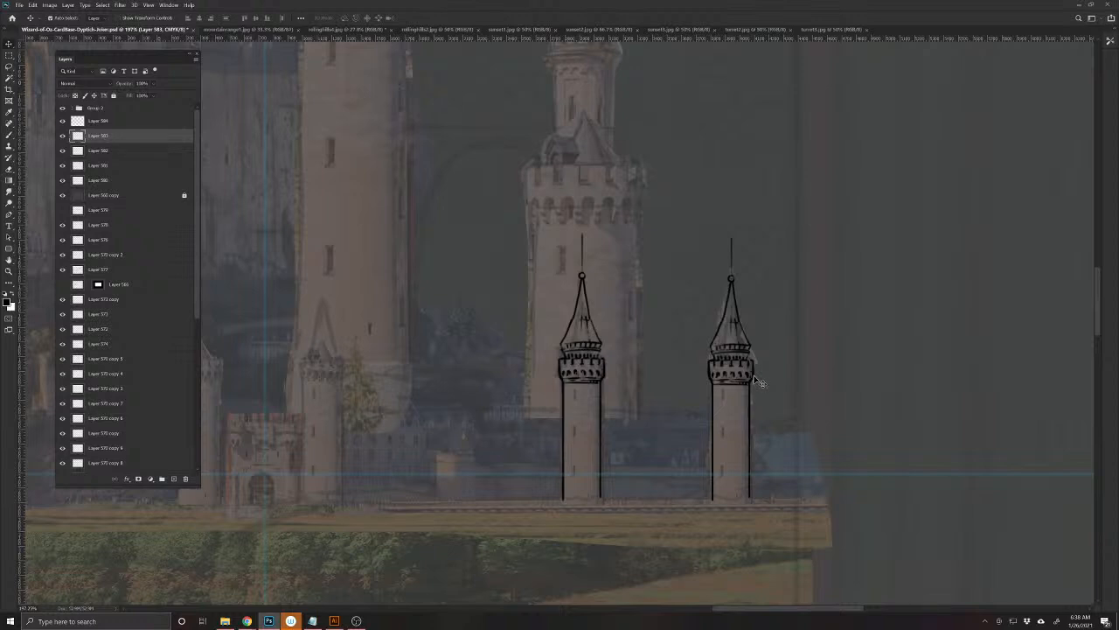
pyautogui.hotkey('ctrl', 't')
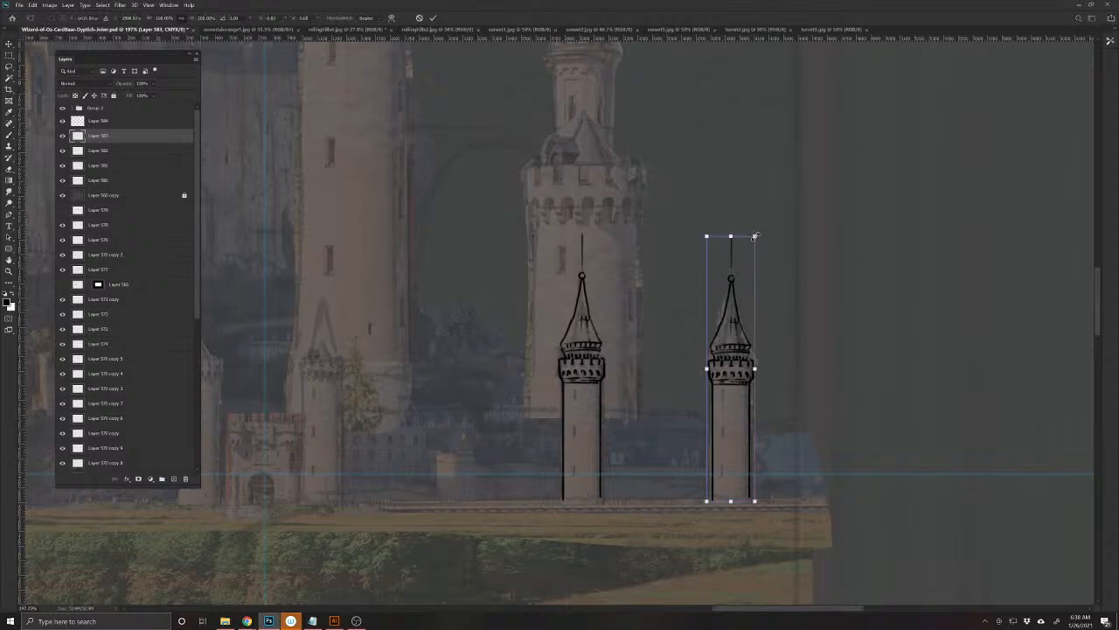
pyautogui.moveTo(755, 236); pyautogui.dragTo(752, 241)
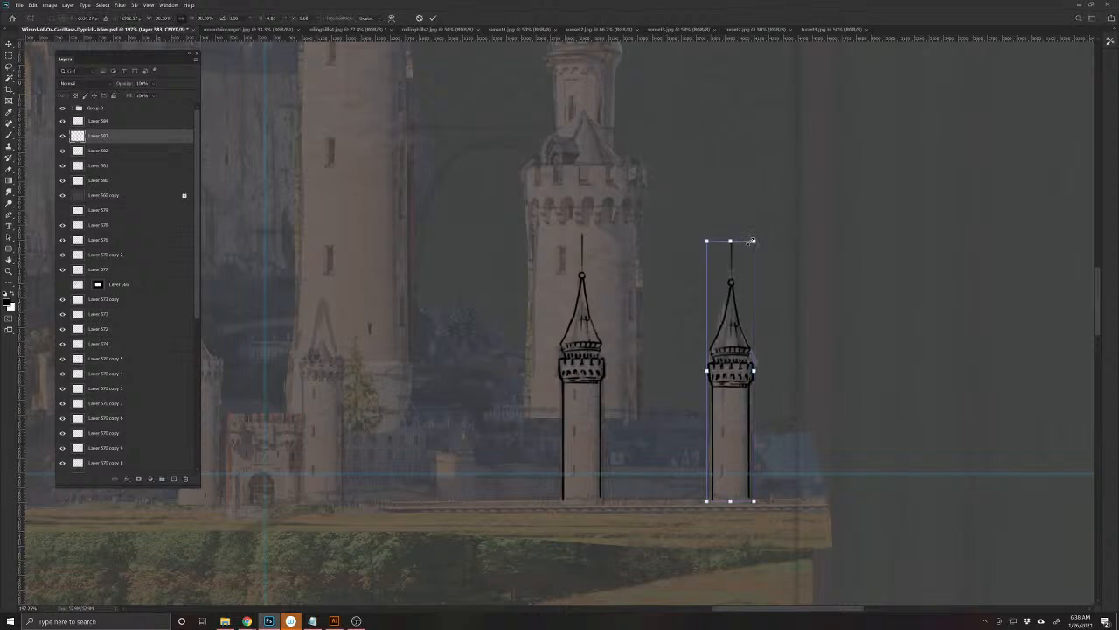
pyautogui.press('Return')
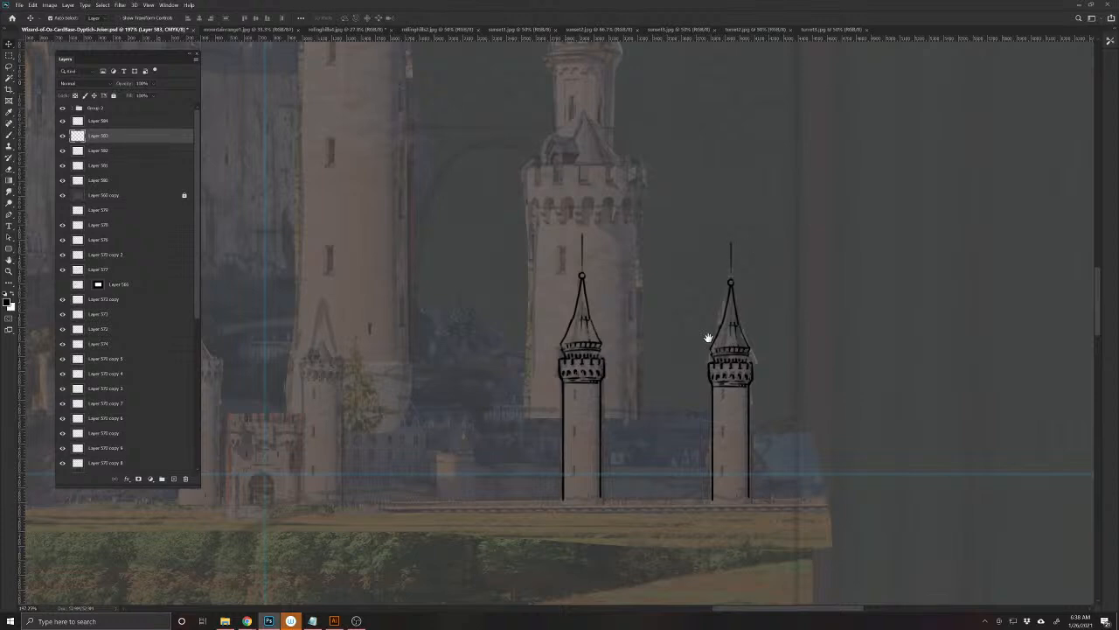
# - Duplicate the small tower drawing onto the two wall towers flanking the gatehouse
pyautogui.moveTo(709, 332); pyautogui.dragTo(914, 375)
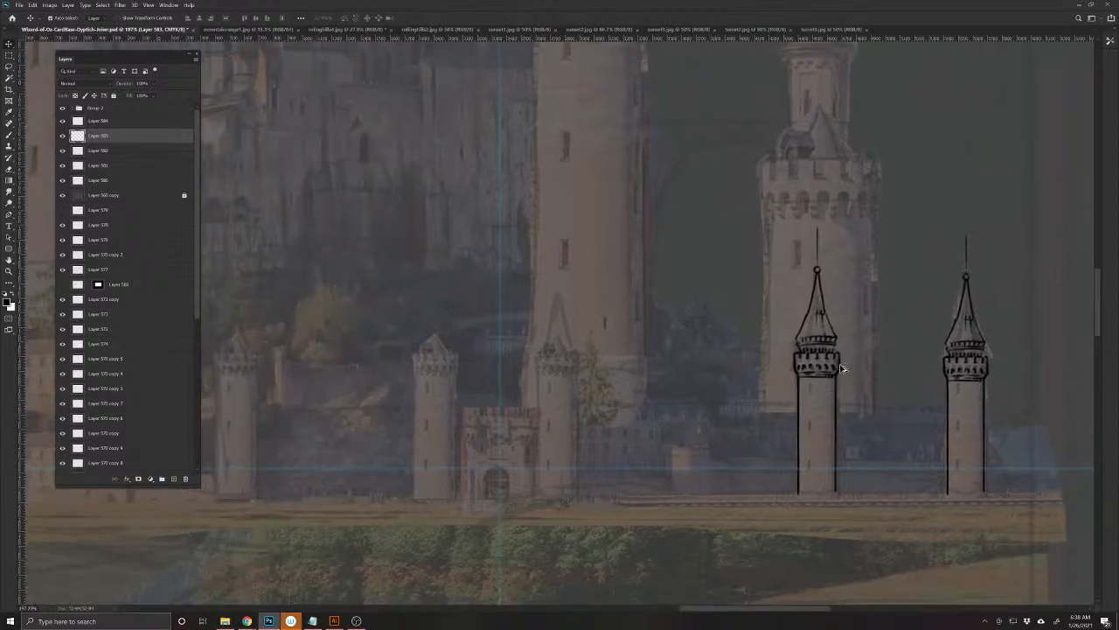
pyautogui.moveTo(841, 367); pyautogui.dragTo(580, 355)
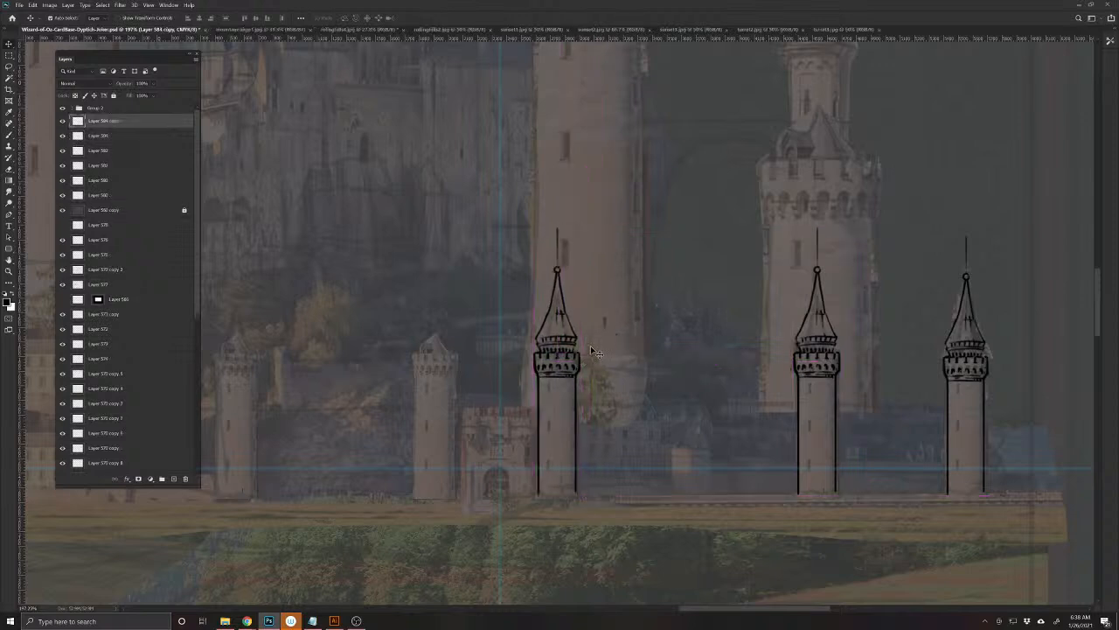
pyautogui.moveTo(620, 397); pyautogui.dragTo(671, 395)
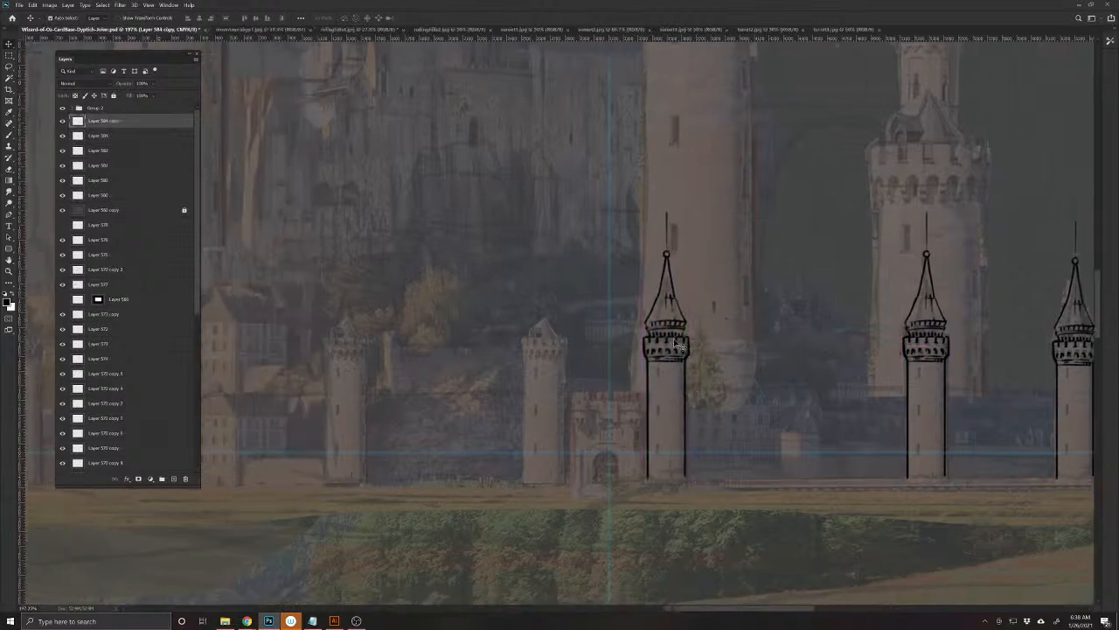
pyautogui.moveTo(680, 328); pyautogui.dragTo(561, 325)
# - Place another copy of the small tower over the first wall tower beyond the gatehouse's left flank and shrink it slightly
pyautogui.moveTo(522, 357); pyautogui.dragTo(547, 361)
pyautogui.hotkey('ctrl', 't')
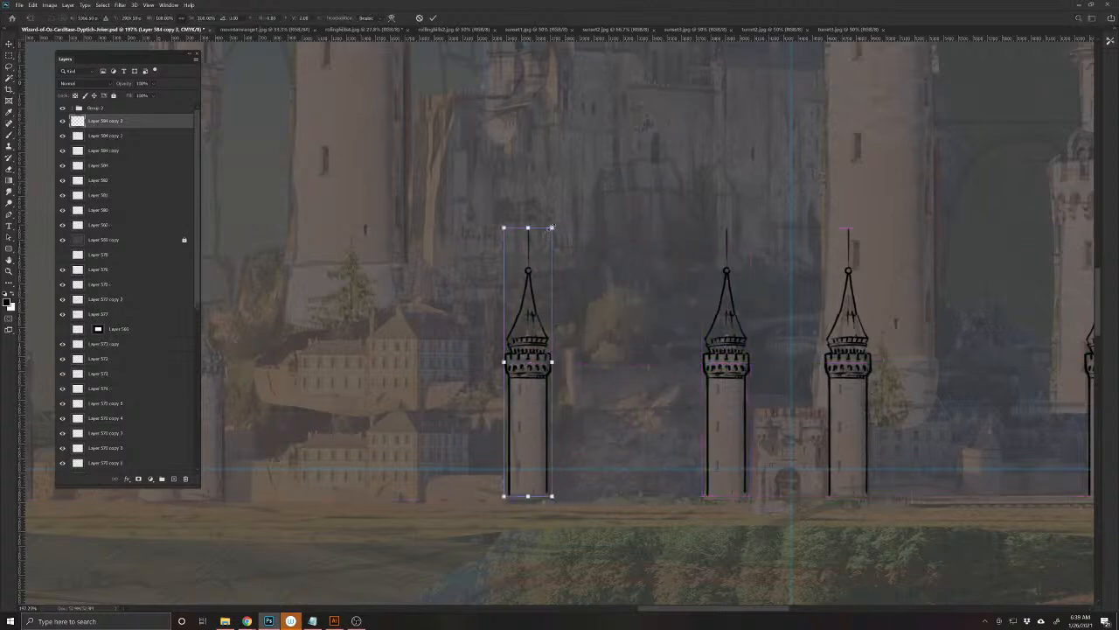
pyautogui.moveTo(548, 225); pyautogui.dragTo(549, 233)
pyautogui.press('Return')
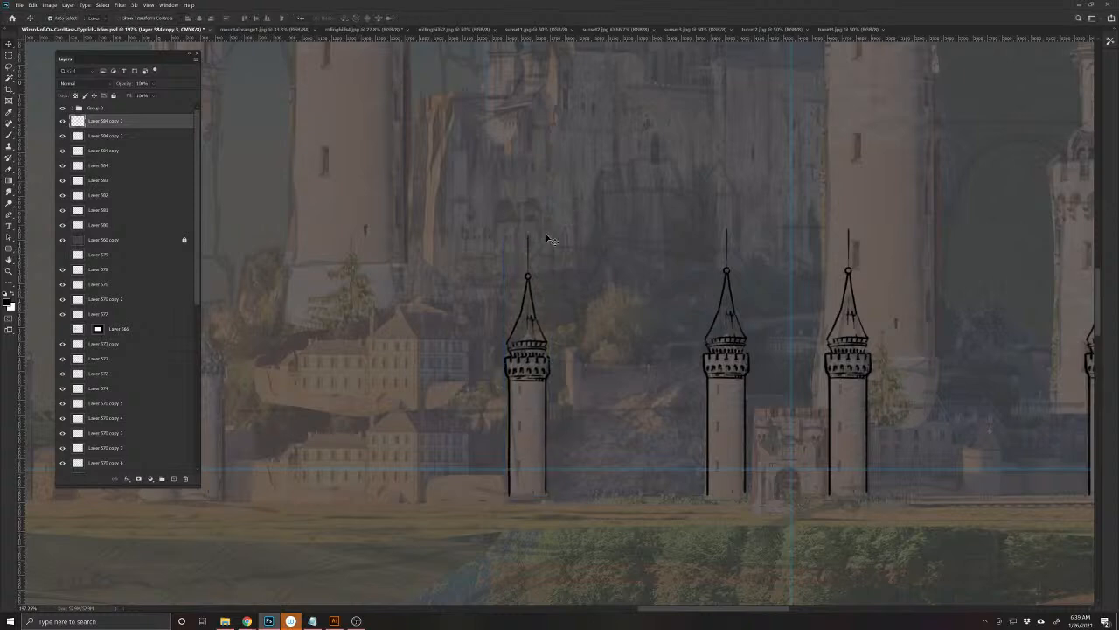
# - Duplicate the small tower onto the second-to-last wall tower on the castle's left side and scale it down slightly
pyautogui.moveTo(555, 416); pyautogui.dragTo(828, 440)
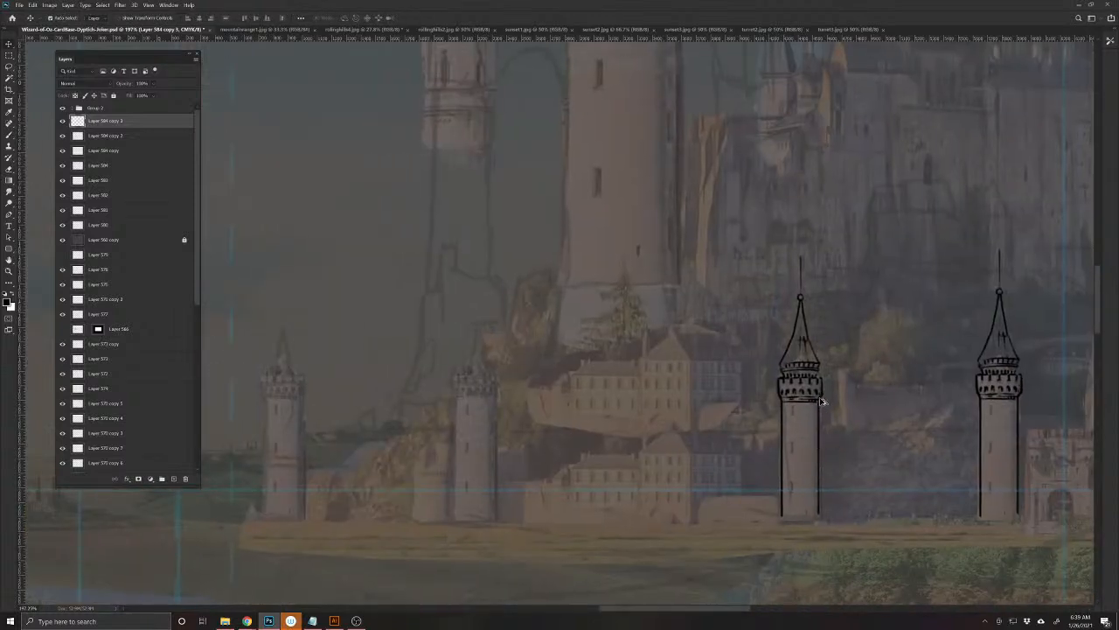
pyautogui.moveTo(823, 392); pyautogui.dragTo(504, 382)
pyautogui.hotkey('ctrl', 't')
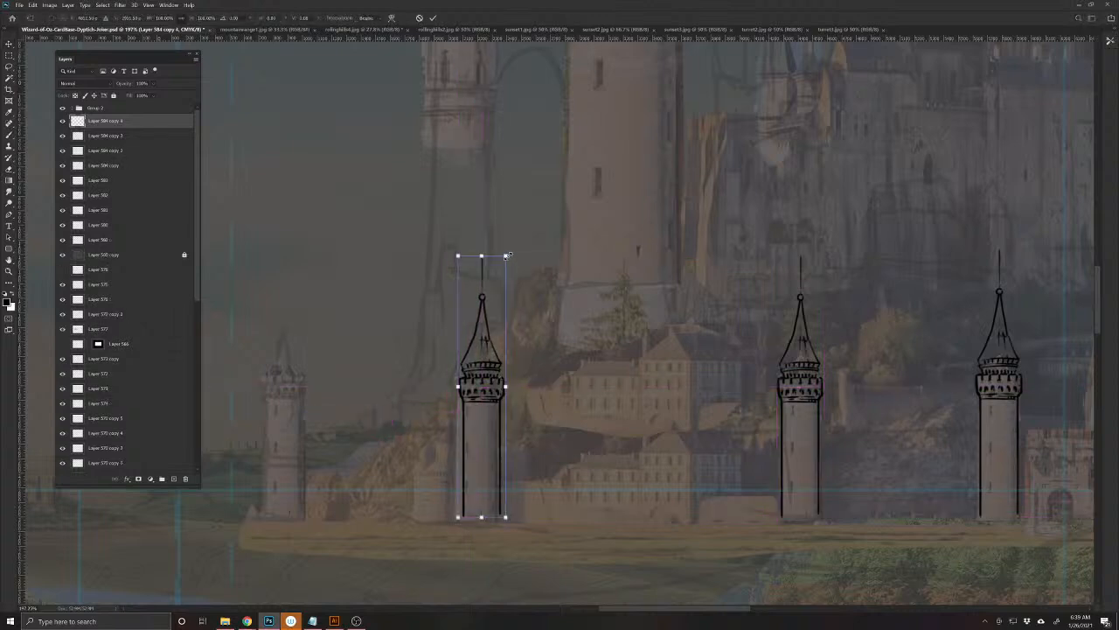
pyautogui.moveTo(504, 254); pyautogui.dragTo(504, 263)
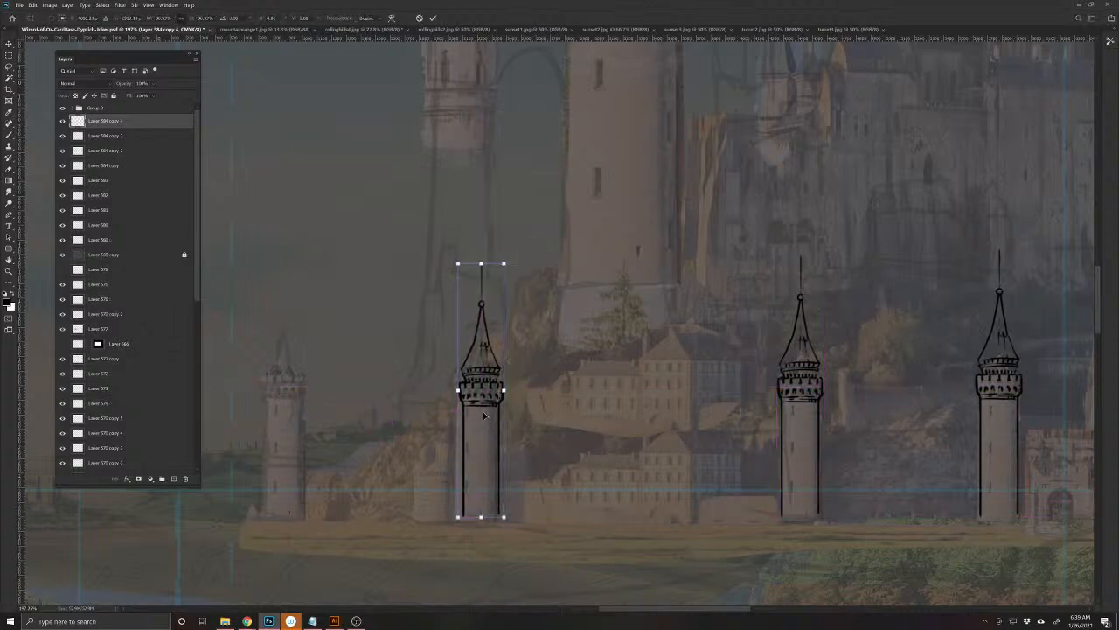
# - Shift the new tower copy sideways and slightly down until it lines up with the photo tower, and apply the transform
pyautogui.moveTo(490, 415); pyautogui.dragTo(483, 415)
pyautogui.press('Left')
pyautogui.press('Left')
pyautogui.press('Left')
pyautogui.press('Left')
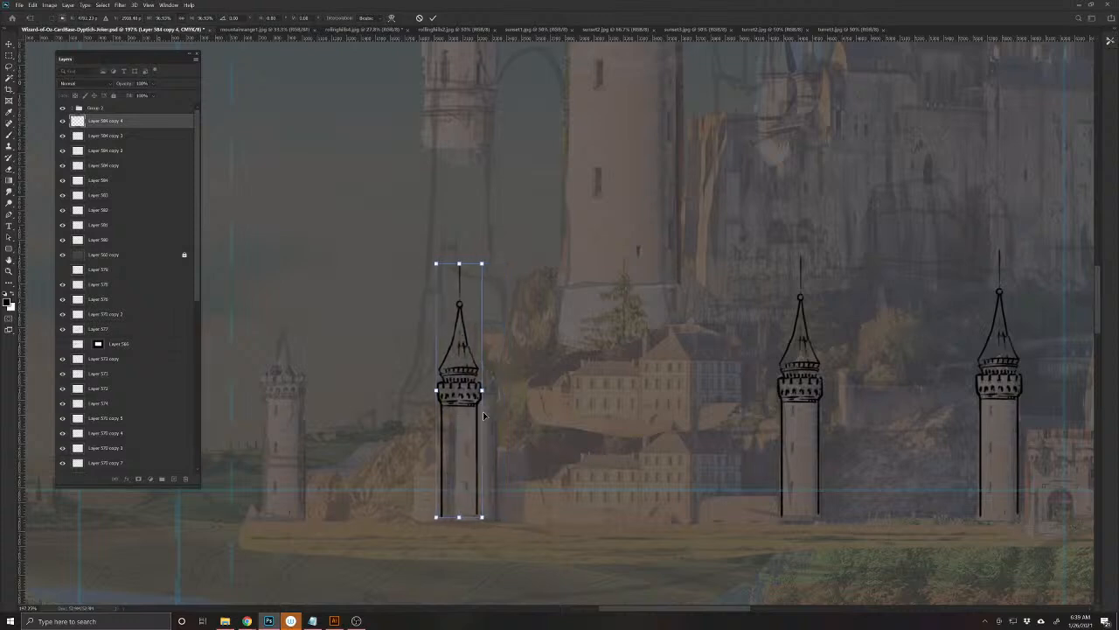
pyautogui.press('Right')
pyautogui.press('Right')
pyautogui.press('Right')
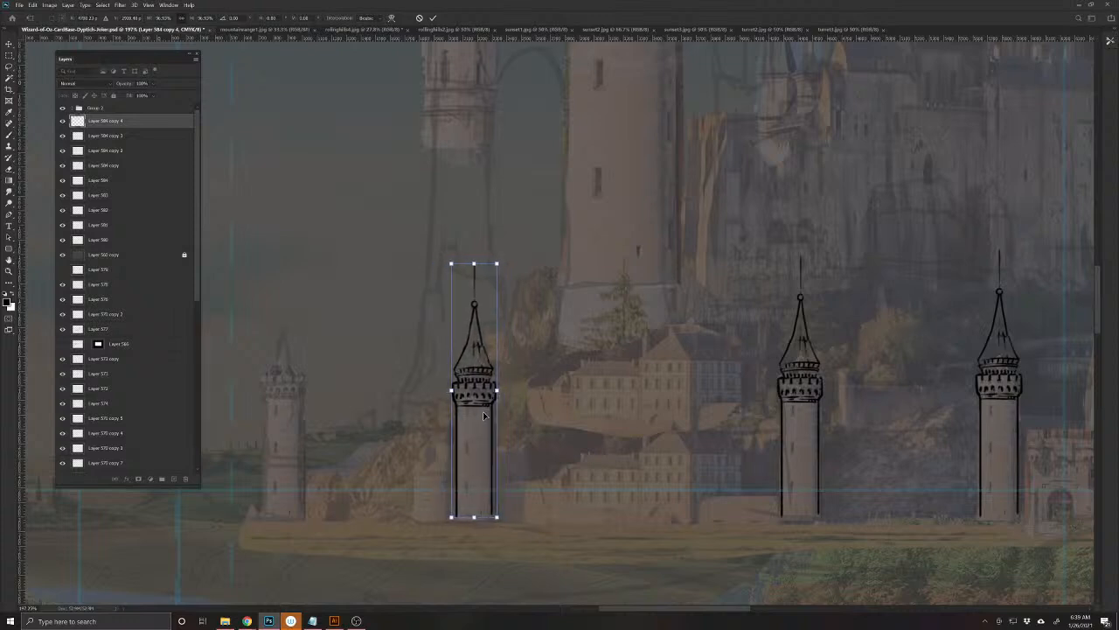
pyautogui.press('Down')
pyautogui.press('Down')
pyautogui.press('Down')
pyautogui.press('Return')
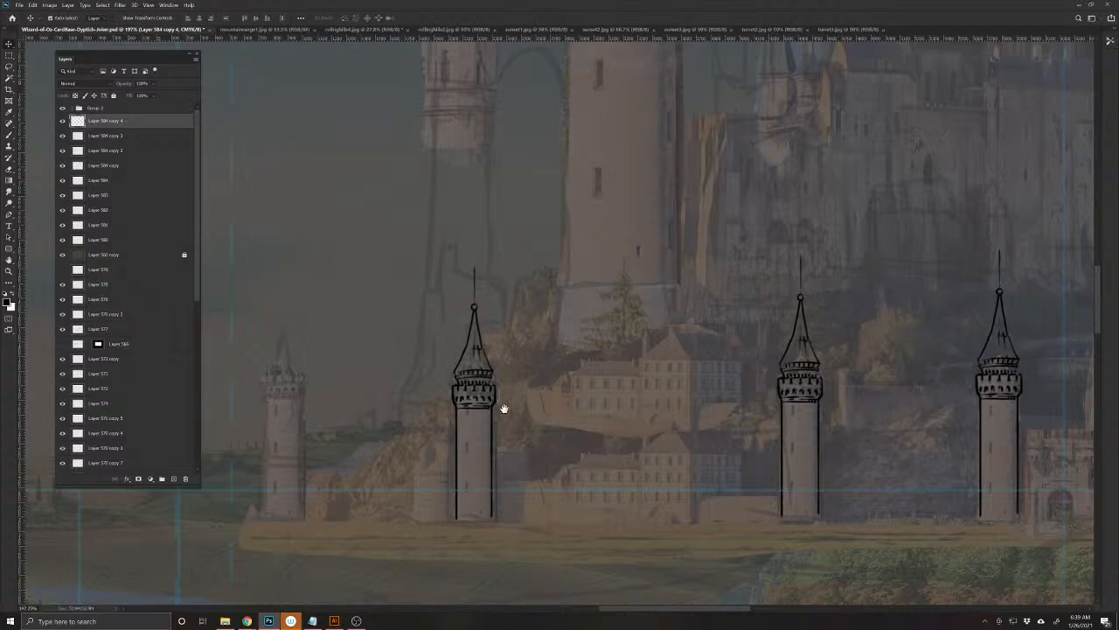
# - Duplicate the small tower onto the wall's leftmost tower, scale it down and shift it slightly right to match the photo
pyautogui.moveTo(504, 409); pyautogui.dragTo(421, 382)
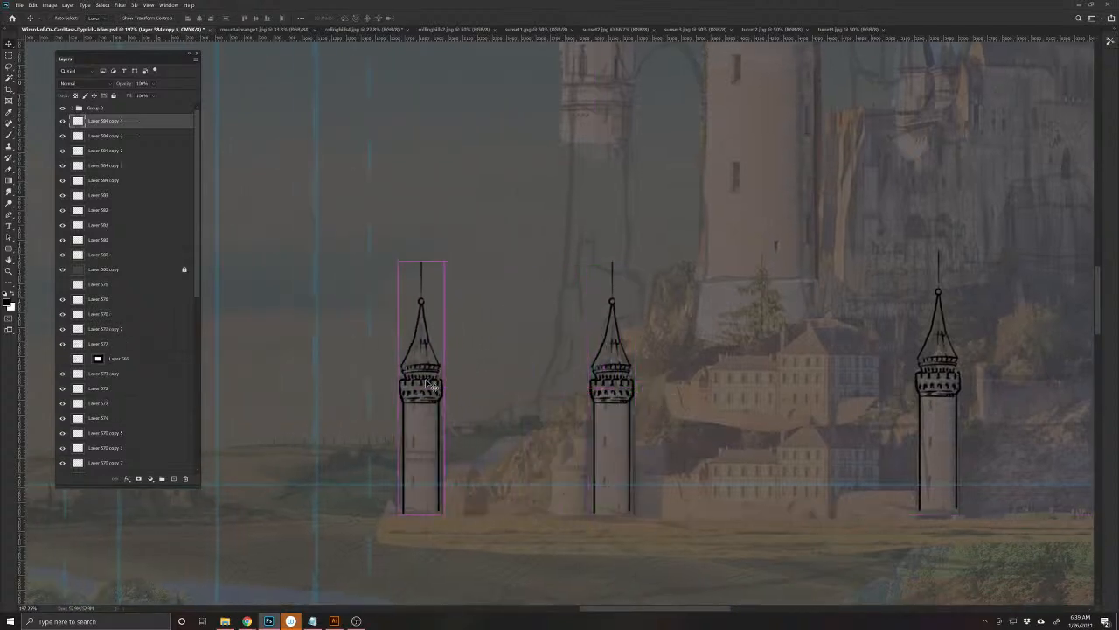
pyautogui.hotkey('ctrl', 't')
pyautogui.moveTo(444, 261); pyautogui.dragTo(431, 276)
pyautogui.press('Return')
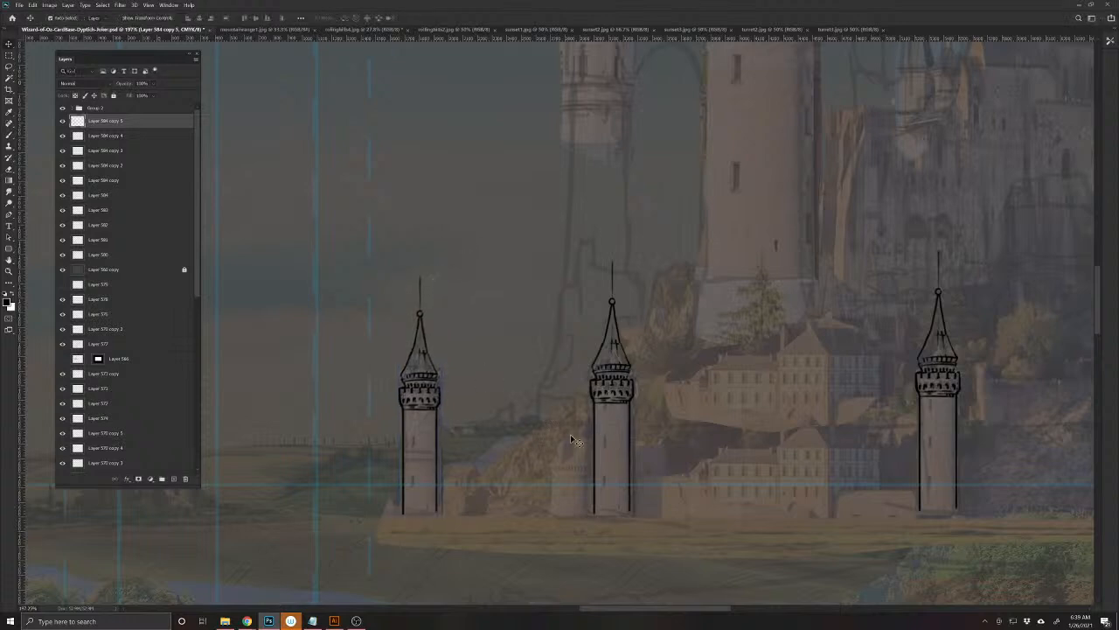
pyautogui.moveTo(437, 409); pyautogui.dragTo(441, 409)
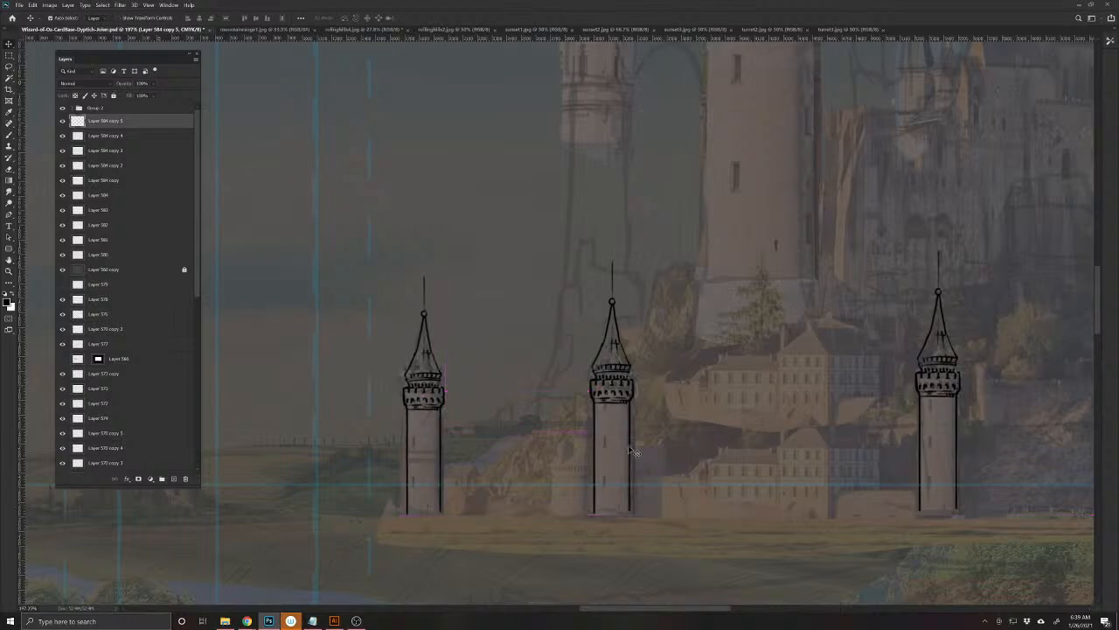
# - Save the document with the completed row of wall towers
pyautogui.scroll(-5, 633, 451)
pyautogui.moveTo(782, 458); pyautogui.dragTo(577, 454)
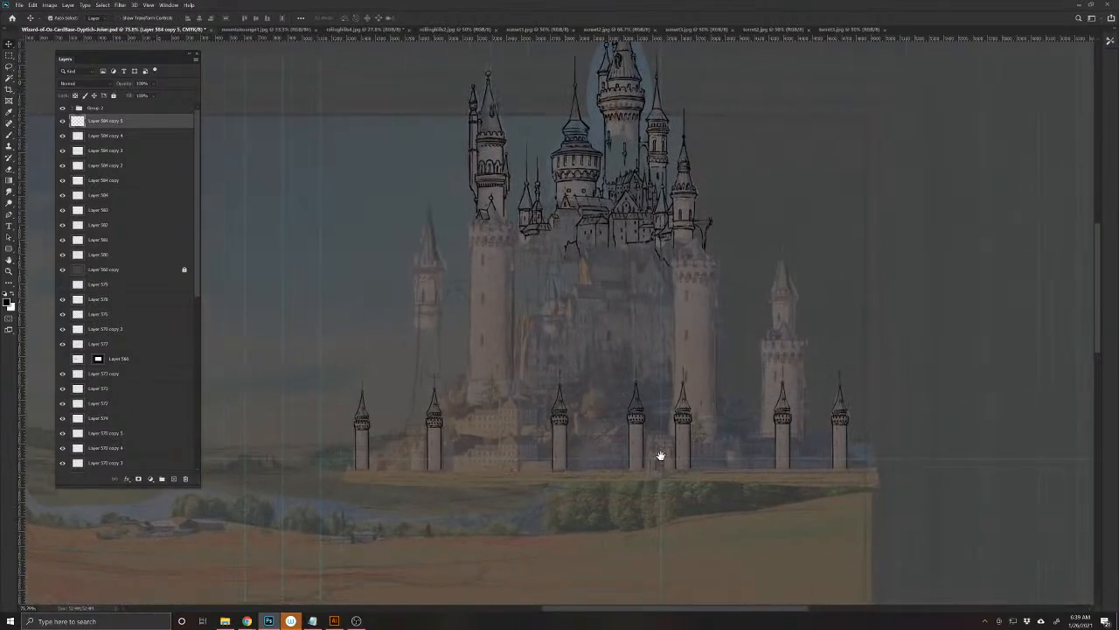
pyautogui.hotkey('ctrl', 's')
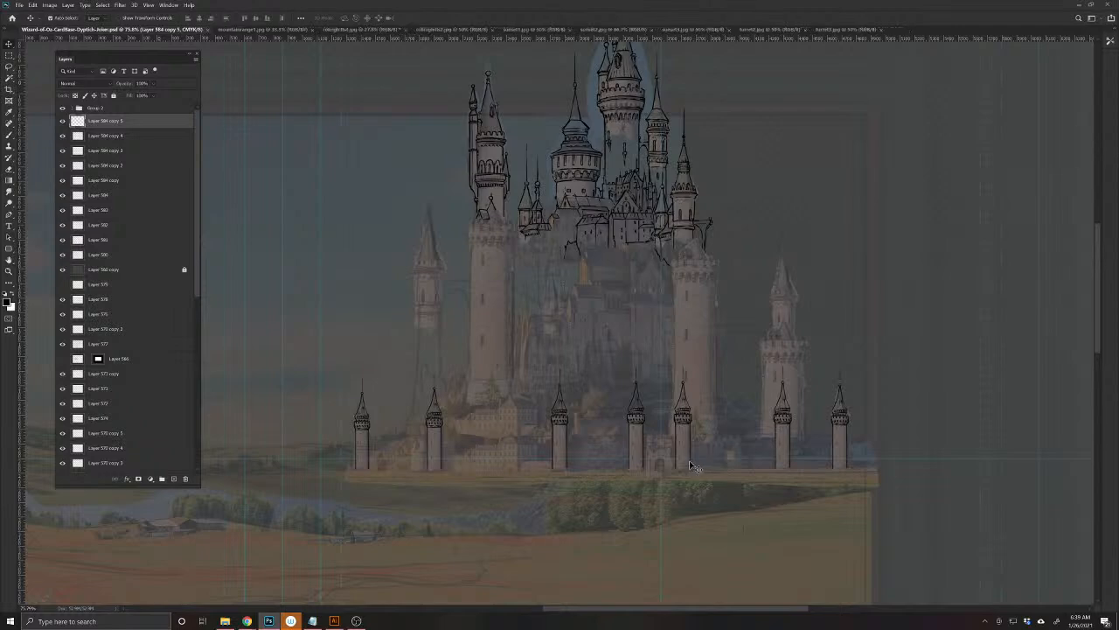
# - On a new layer above the tower copy left of the gatehouse, brush the gateway's arch in black
pyautogui.scroll(5, 607, 440)
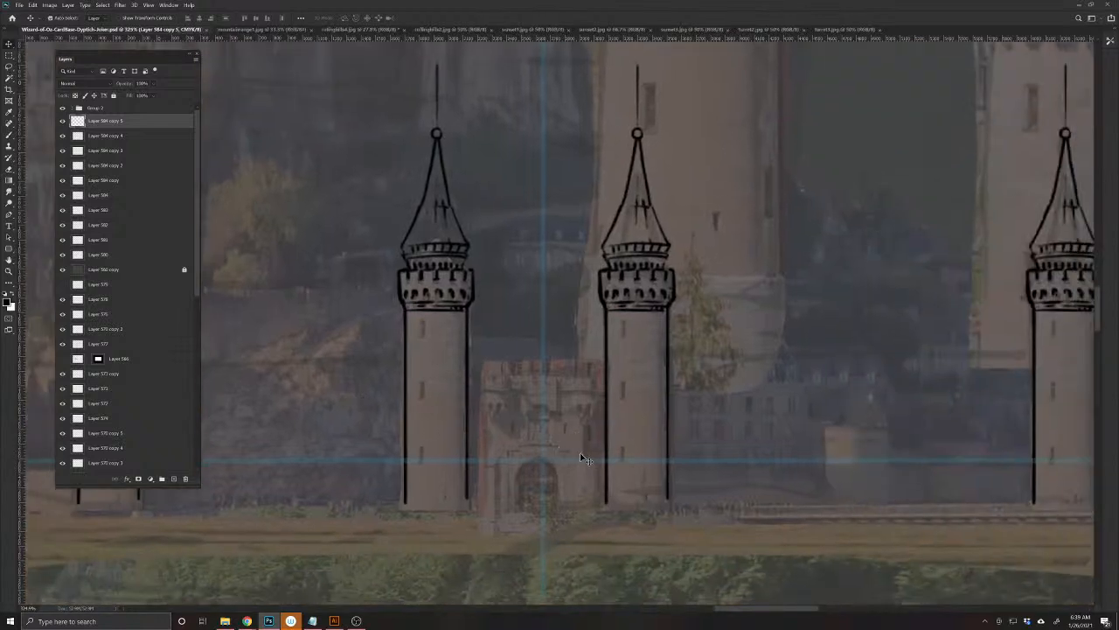
pyautogui.click(571, 427)
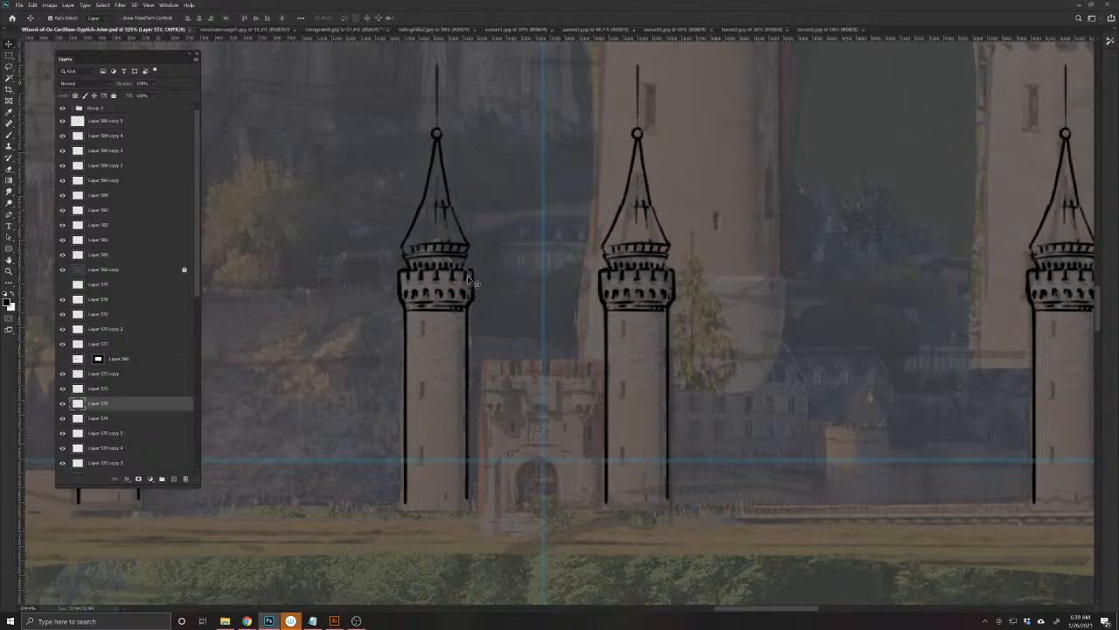
pyautogui.click(472, 278)
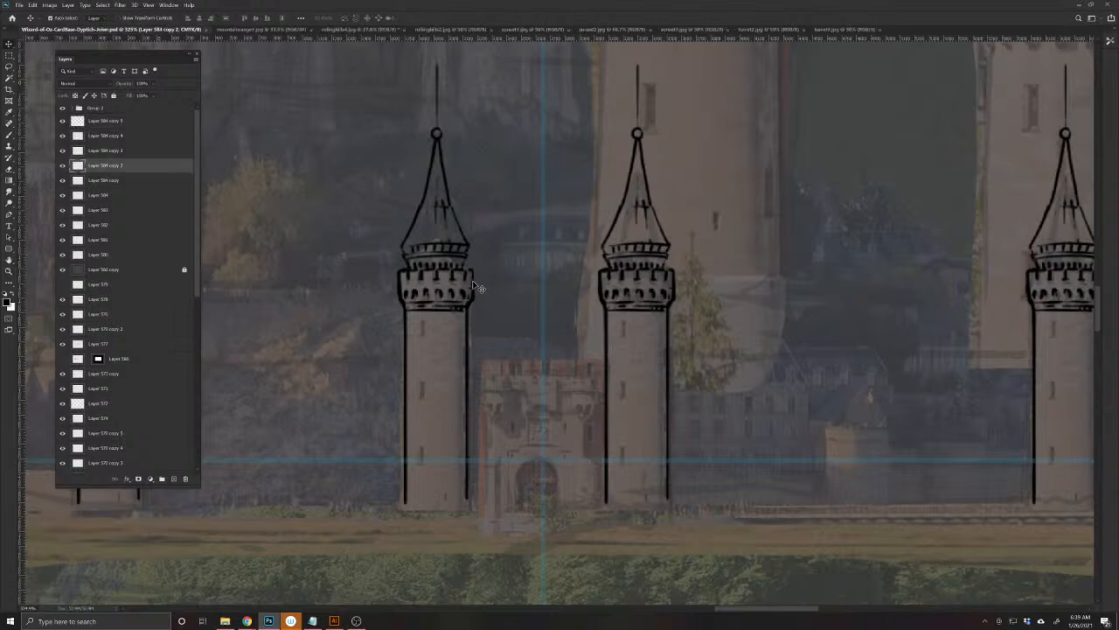
pyautogui.click(173, 480)
pyautogui.press('b')
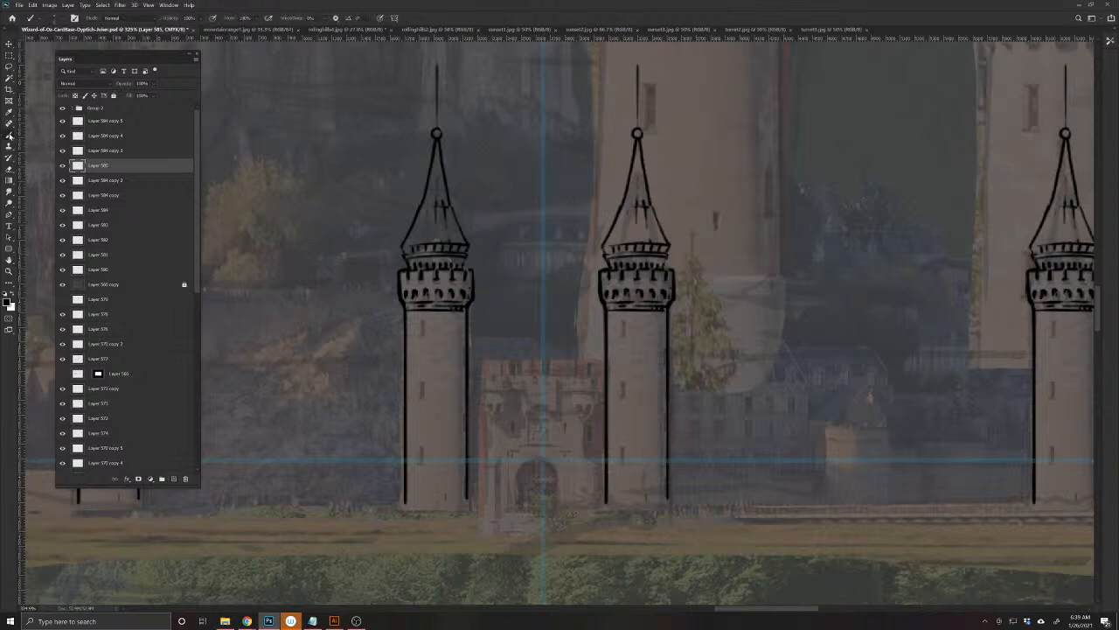
pyautogui.scroll(2, 533, 503)
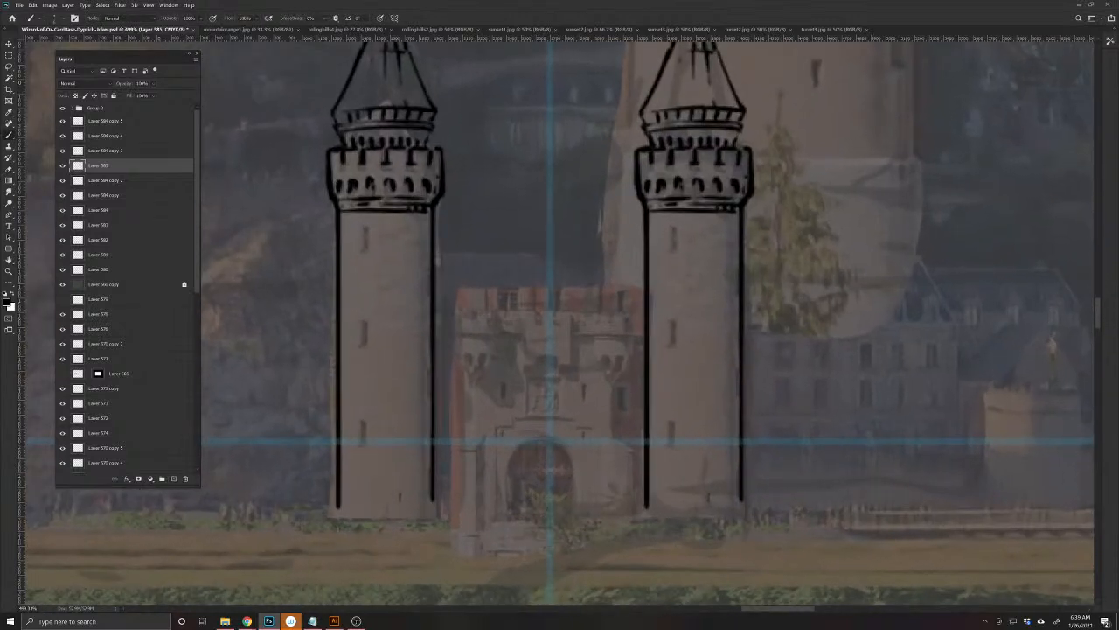
pyautogui.moveTo(575, 509)
pyautogui.mouseDown()
pyautogui.moveTo(565, 452)
pyautogui.moveTo(526, 440)
pyautogui.moveTo(508, 468)
pyautogui.moveTo(505, 514)
pyautogui.mouseUp()
pyautogui.moveTo(513, 457)
pyautogui.mouseDown()
pyautogui.moveTo(544, 438)
pyautogui.moveTo(570, 456)
pyautogui.moveTo(574, 504)
pyautogui.moveTo(578, 488)
pyautogui.mouseUp()
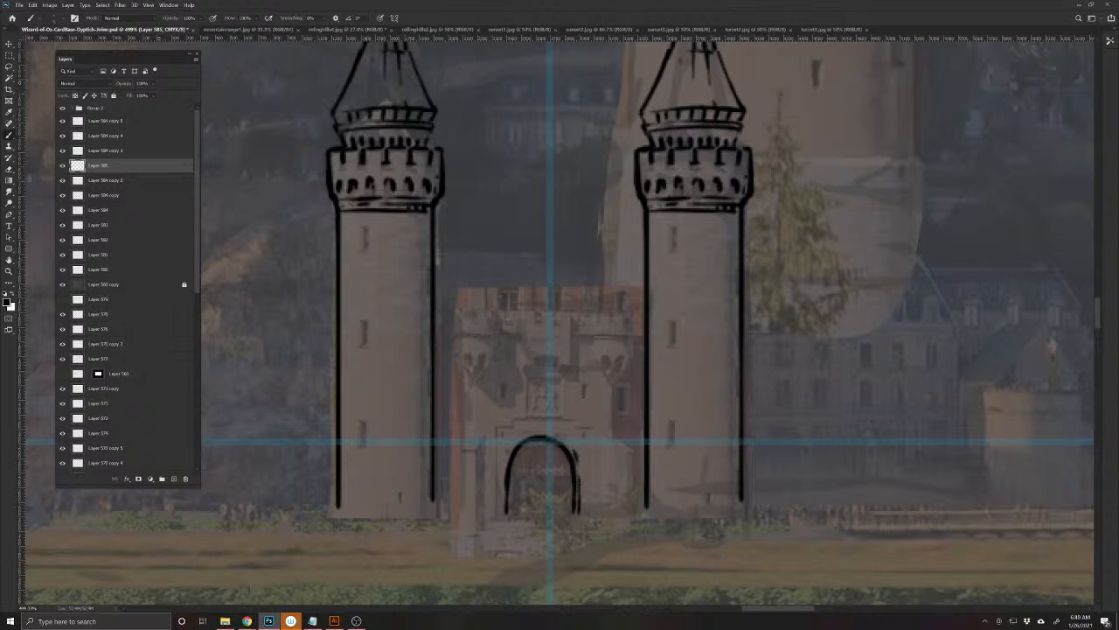
# - Add an outer outline around the gate arch and short ground strokes on both sides of it
pyautogui.moveTo(503, 470); pyautogui.dragTo(500, 516)
pyautogui.moveTo(583, 516); pyautogui.dragTo(630, 514)
pyautogui.moveTo(490, 516)
pyautogui.mouseDown()
pyautogui.moveTo(453, 516)
pyautogui.moveTo(626, 497)
pyautogui.mouseUp()
pyautogui.scroll(-4, 488, 532)
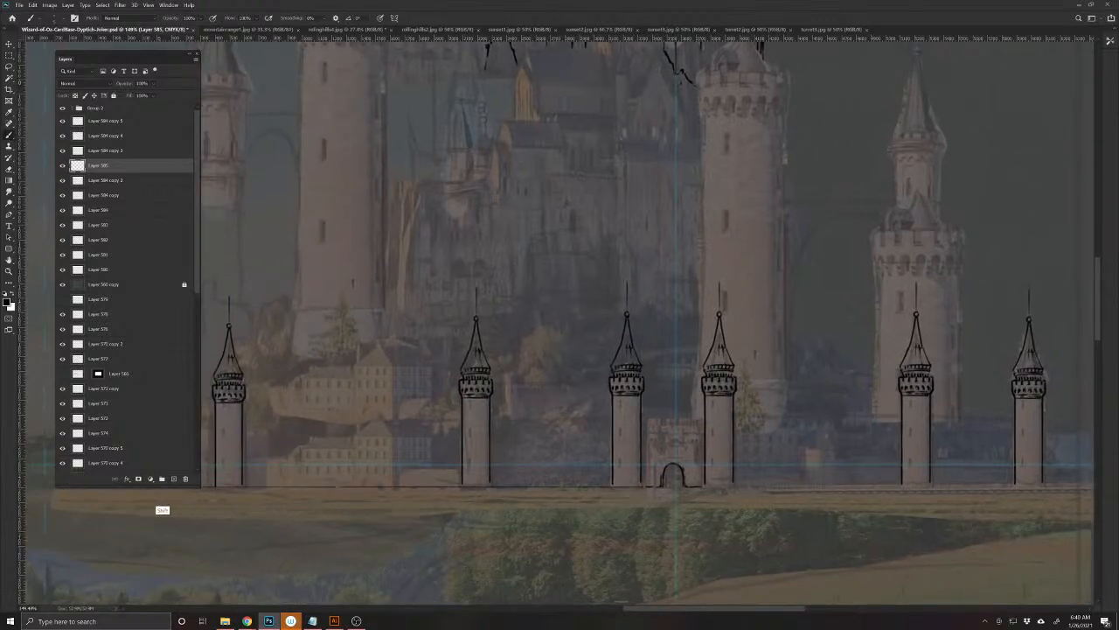
pyautogui.keyDown('shift'); pyautogui.click(160, 487); pyautogui.keyUp('shift')
pyautogui.moveTo(536, 516)
pyautogui.mouseDown()
pyautogui.moveTo(390, 491)
pyautogui.moveTo(737, 512)
pyautogui.mouseUp()
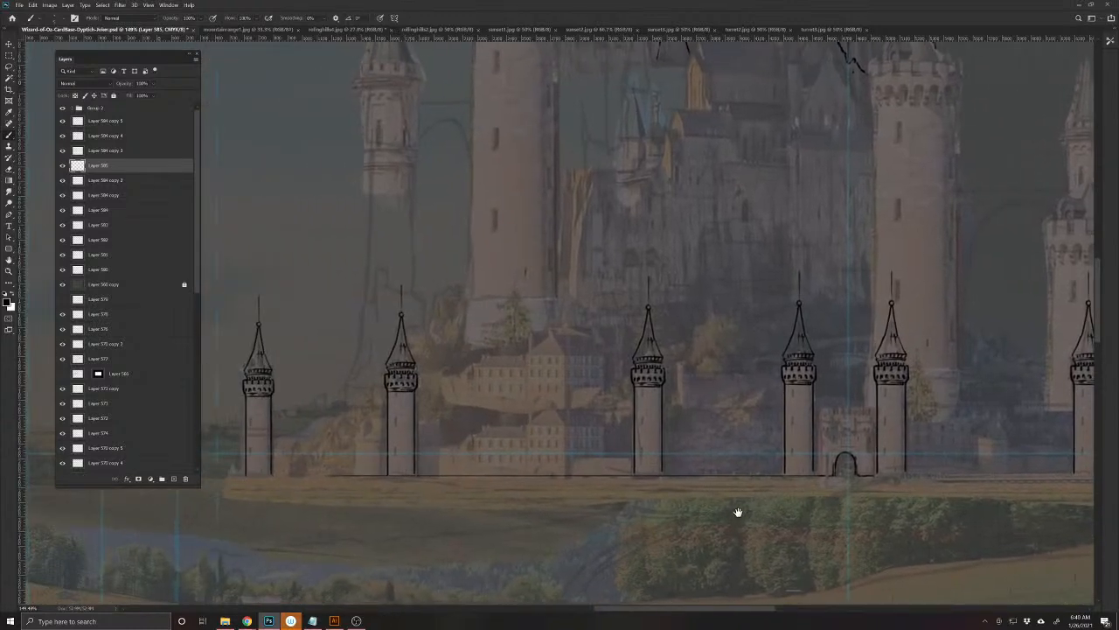
pyautogui.hotkey('ctrl', 'z')
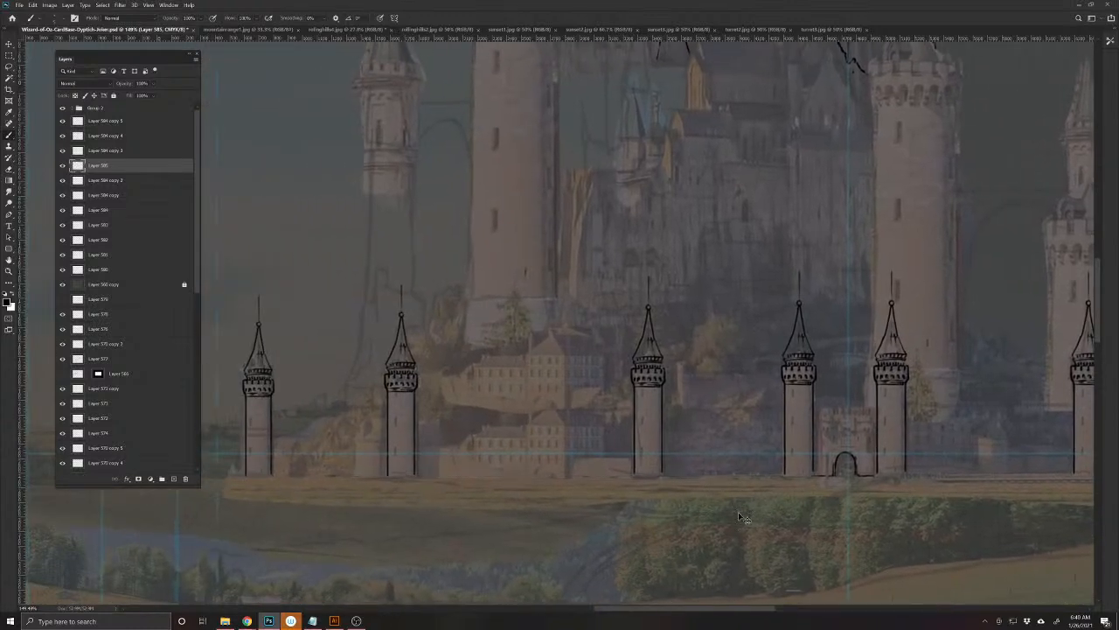
# - On a new layer, draw a straight horizontal ground line along the base of all the wall towers
pyautogui.moveTo(565, 516); pyautogui.dragTo(504, 469)
pyautogui.click(173, 478)
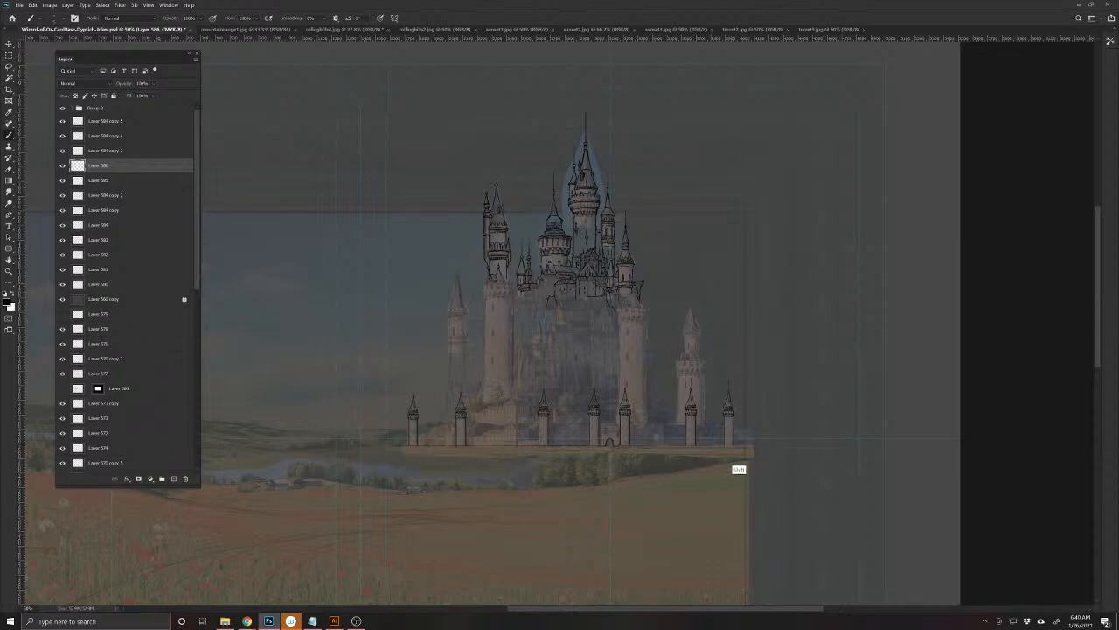
pyautogui.moveTo(609, 462); pyautogui.dragTo(612, 487)
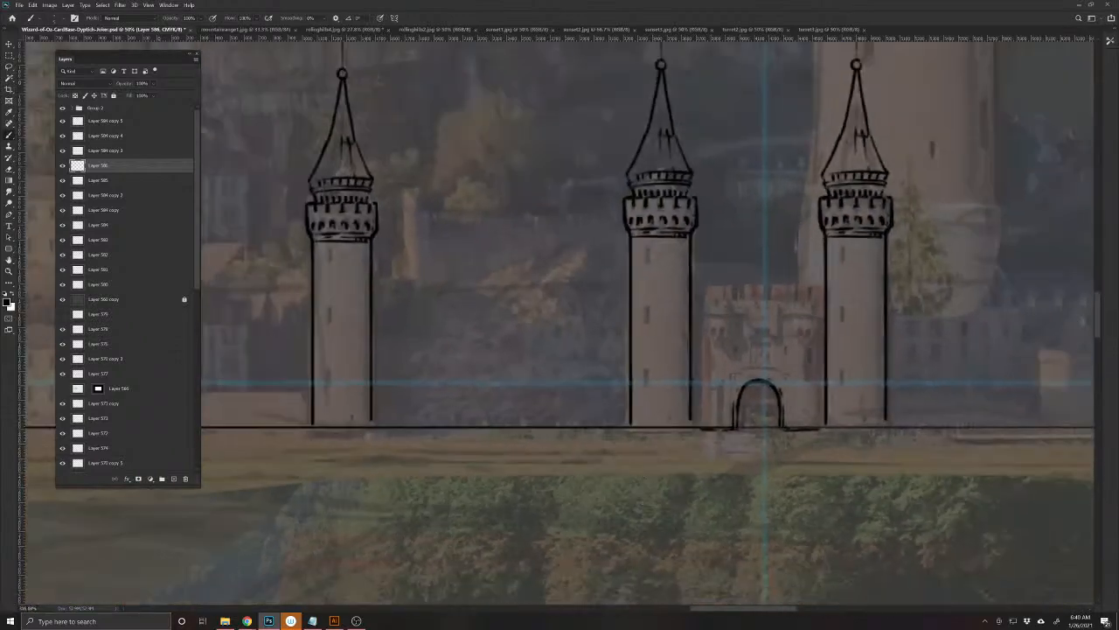
# - Lower the opacity of the ground line's layer and nudge the line slightly down
pyautogui.moveTo(127, 85); pyautogui.dragTo(100, 85)
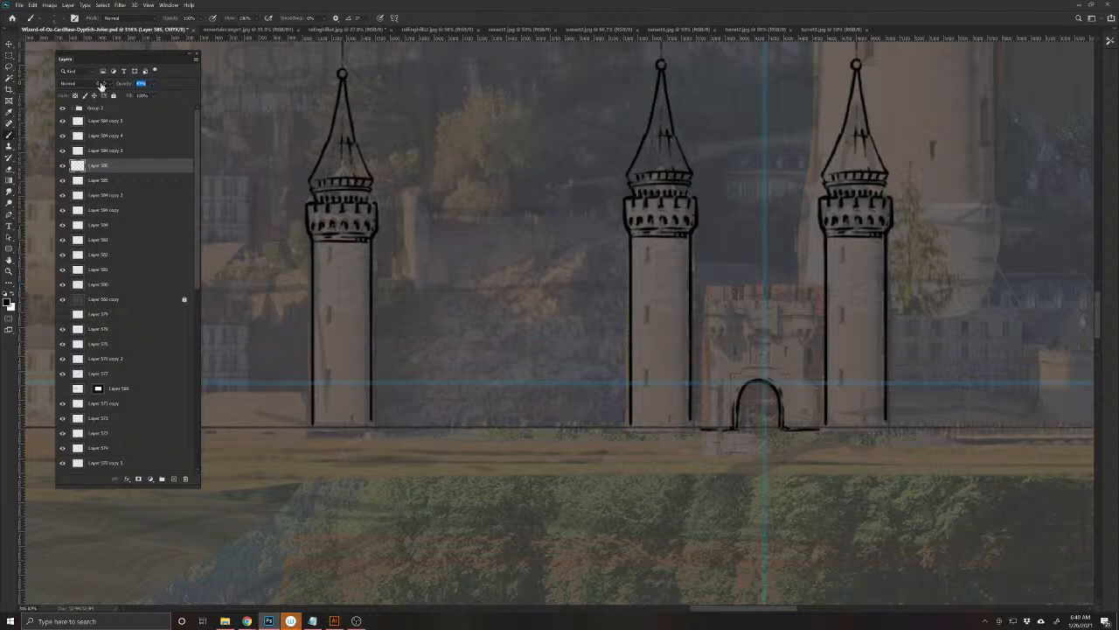
pyautogui.press('v')
pyautogui.press('Down')
pyautogui.press('Down')
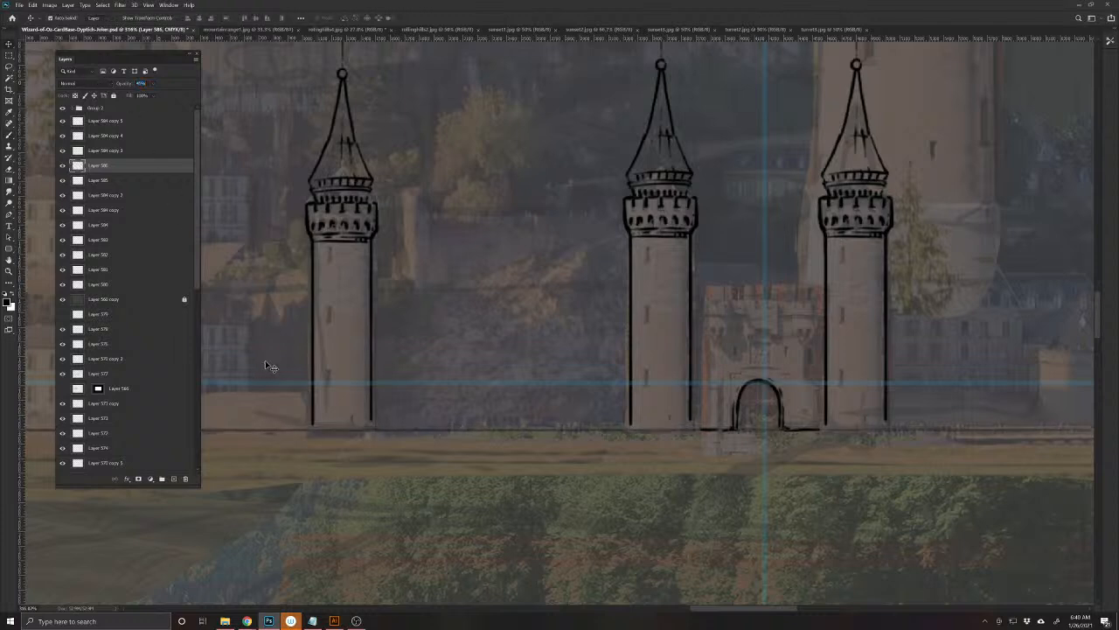
# - On the gate arch's layer, brush two corner turrets flanking the gatehouse, with tapered brackets underneath and vertical side walls
pyautogui.keyDown('ctrl'); pyautogui.click(749, 409); pyautogui.keyUp('ctrl')
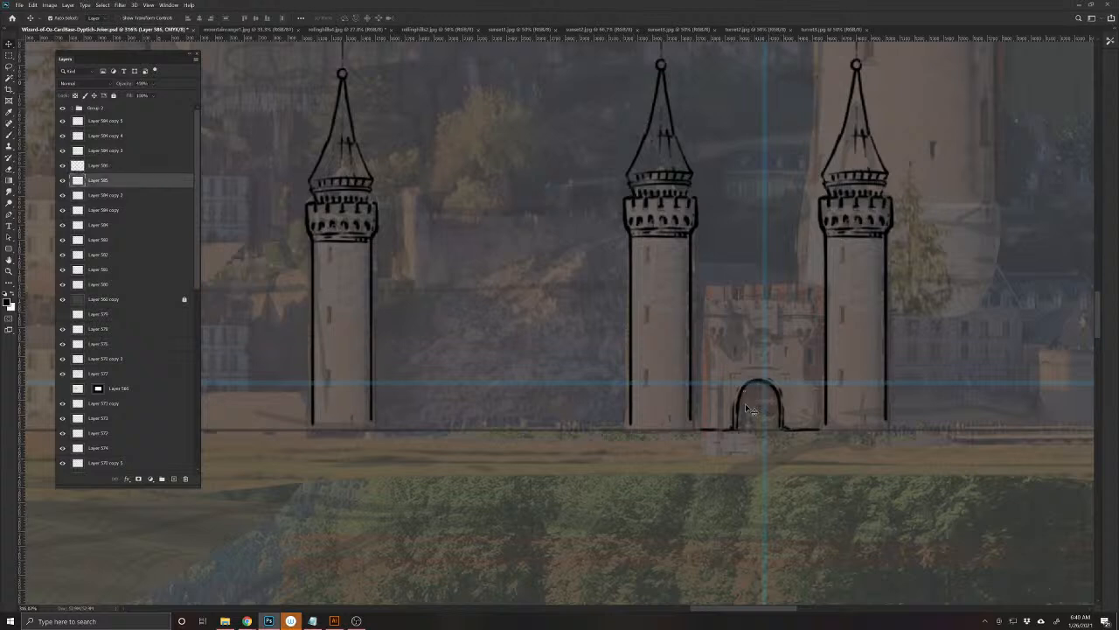
pyautogui.moveTo(752, 415); pyautogui.dragTo(624, 428)
pyautogui.click(623, 424)
pyautogui.press('b')
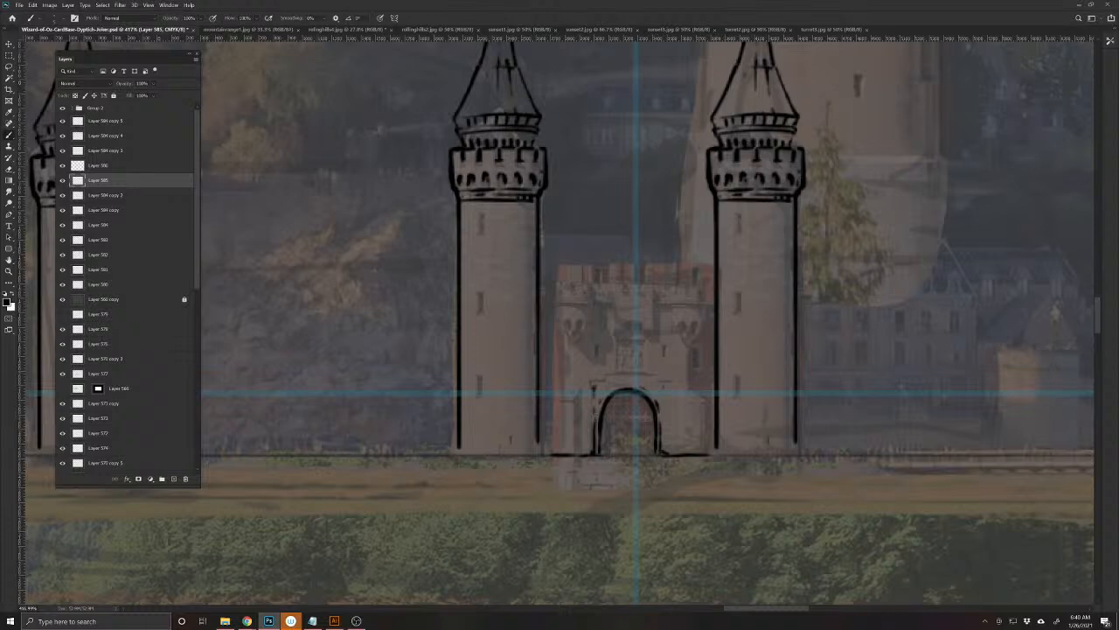
pyautogui.scroll(3, 574, 425)
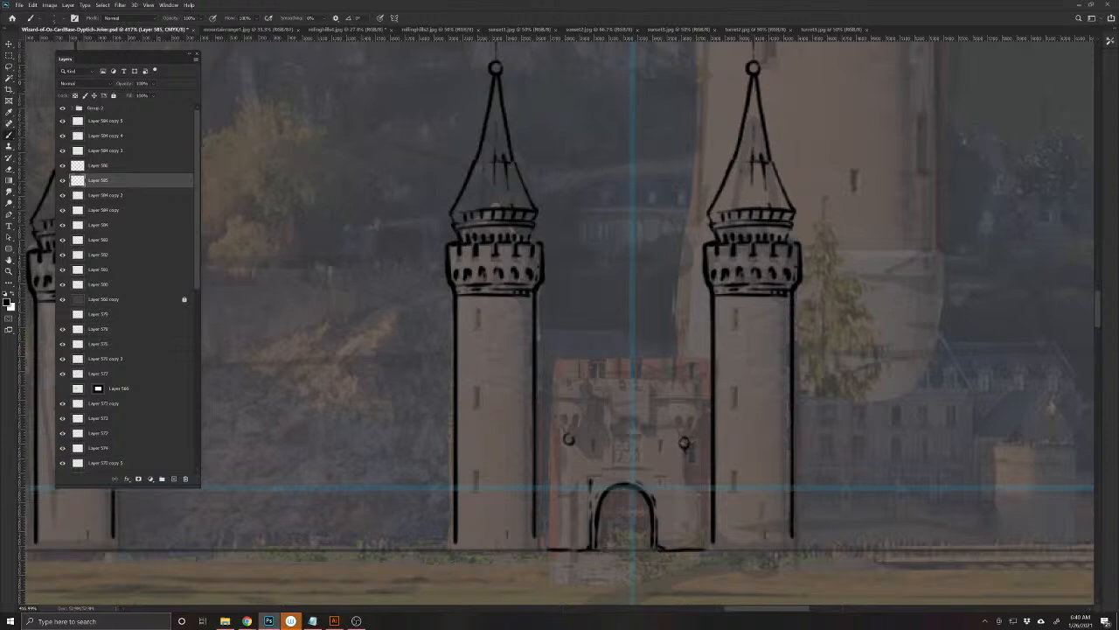
pyautogui.moveTo(555, 417)
pyautogui.mouseDown()
pyautogui.moveTo(565, 433)
pyautogui.moveTo(586, 418)
pyautogui.mouseUp()
pyautogui.moveTo(674, 421)
pyautogui.mouseDown()
pyautogui.moveTo(683, 439)
pyautogui.moveTo(699, 416)
pyautogui.mouseUp()
pyautogui.moveTo(586, 417)
pyautogui.mouseDown()
pyautogui.moveTo(557, 417)
pyautogui.moveTo(561, 429)
pyautogui.moveTo(584, 369)
pyautogui.mouseUp()
pyautogui.moveTo(554, 413); pyautogui.dragTo(554, 371)
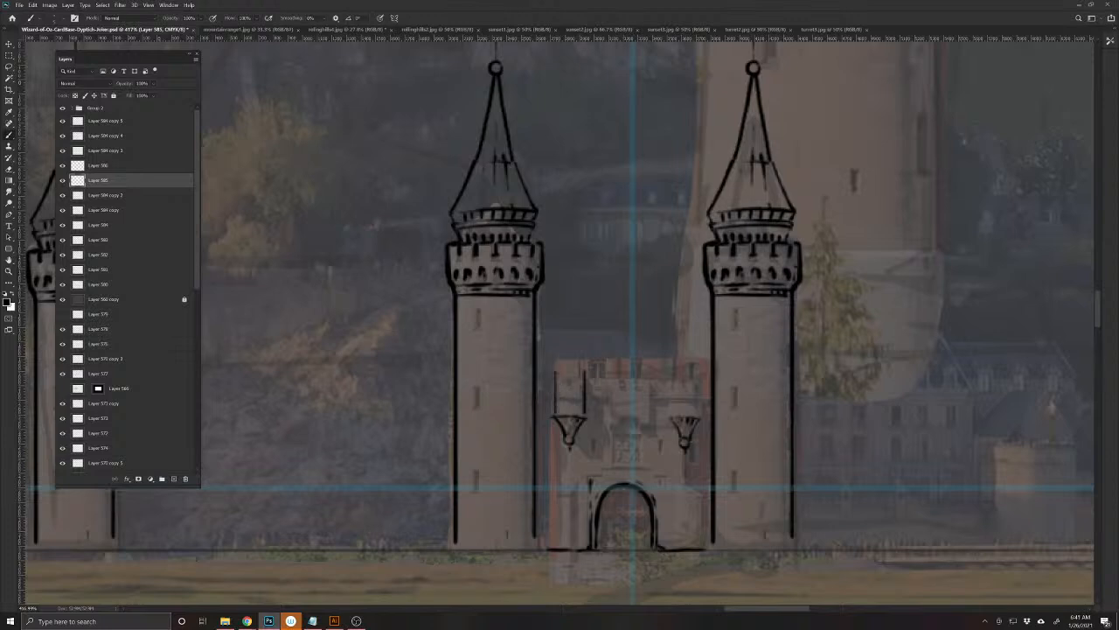
pyautogui.moveTo(671, 411); pyautogui.dragTo(672, 371)
pyautogui.moveTo(699, 411); pyautogui.dragTo(700, 371)
# - Close the tops of both turrets and finish the right one with a pointed roof, spire and small window details
pyautogui.moveTo(570, 432); pyautogui.dragTo(502, 517)
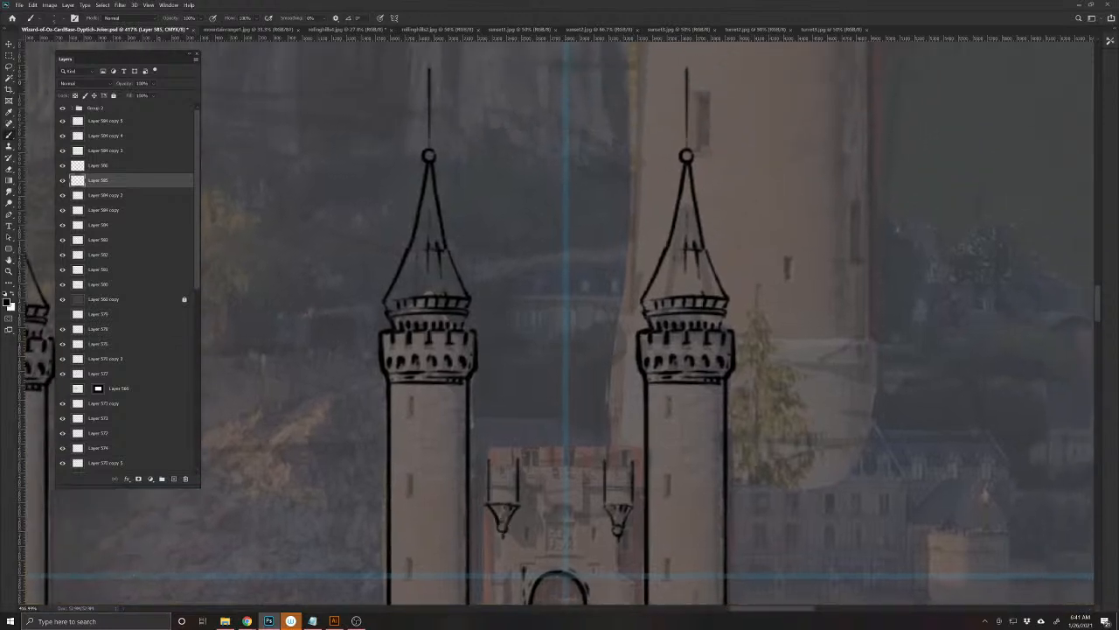
pyautogui.moveTo(488, 456); pyautogui.dragTo(517, 455)
pyautogui.moveTo(603, 456)
pyautogui.mouseDown()
pyautogui.moveTo(635, 456)
pyautogui.moveTo(612, 466)
pyautogui.moveTo(602, 440)
pyautogui.moveTo(613, 428)
pyautogui.moveTo(635, 455)
pyautogui.moveTo(608, 439)
pyautogui.moveTo(636, 455)
pyautogui.mouseUp()
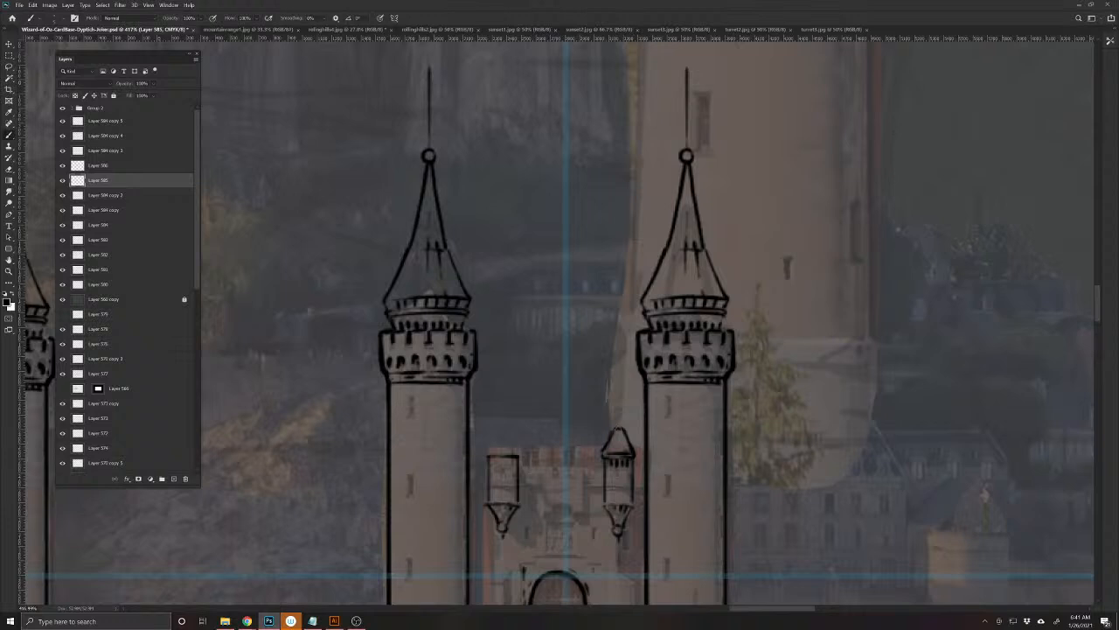
pyautogui.moveTo(620, 407)
pyautogui.mouseDown()
pyautogui.moveTo(623, 428)
pyautogui.moveTo(621, 402)
pyautogui.mouseUp()
pyautogui.moveTo(613, 486); pyautogui.dragTo(620, 486)
pyautogui.moveTo(598, 474); pyautogui.dragTo(601, 483)
# - Remove the unfinished left turret and put a duplicate of the finished right turret in its place on a new layer
pyautogui.press('l')
pyautogui.moveTo(486, 438)
pyautogui.mouseDown()
pyautogui.moveTo(536, 515)
pyautogui.moveTo(487, 544)
pyautogui.moveTo(485, 439)
pyautogui.mouseUp()
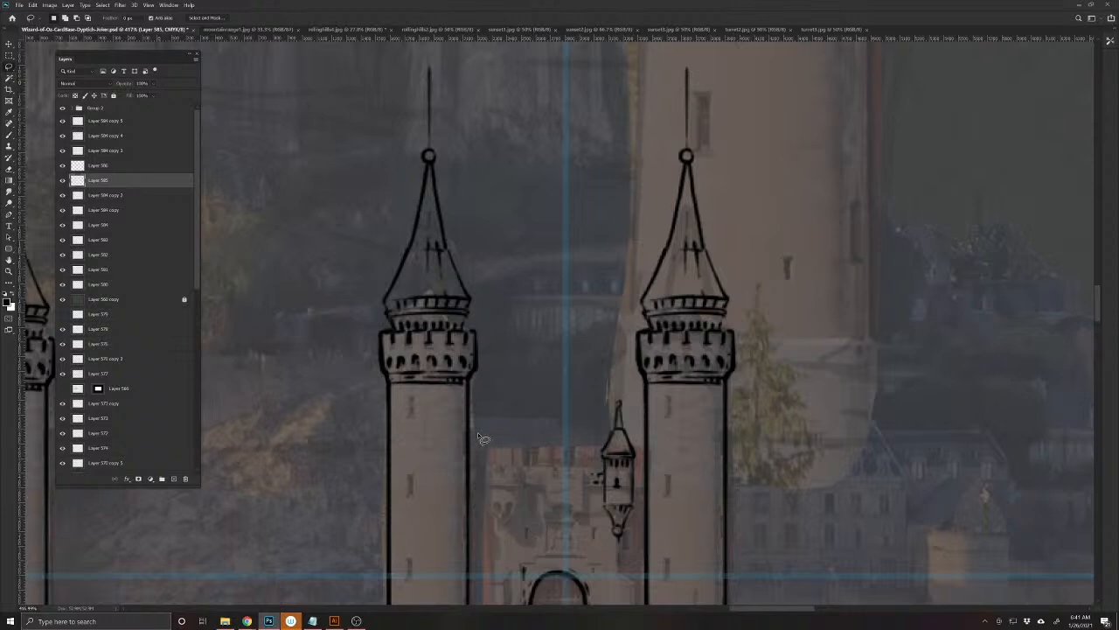
pyautogui.moveTo(591, 450)
pyautogui.mouseDown()
pyautogui.moveTo(634, 411)
pyautogui.moveTo(642, 518)
pyautogui.moveTo(593, 457)
pyautogui.moveTo(595, 426)
pyautogui.mouseUp()
pyautogui.hotkey('ctrl', 'j')
pyautogui.hotkey('ctrl', 't')
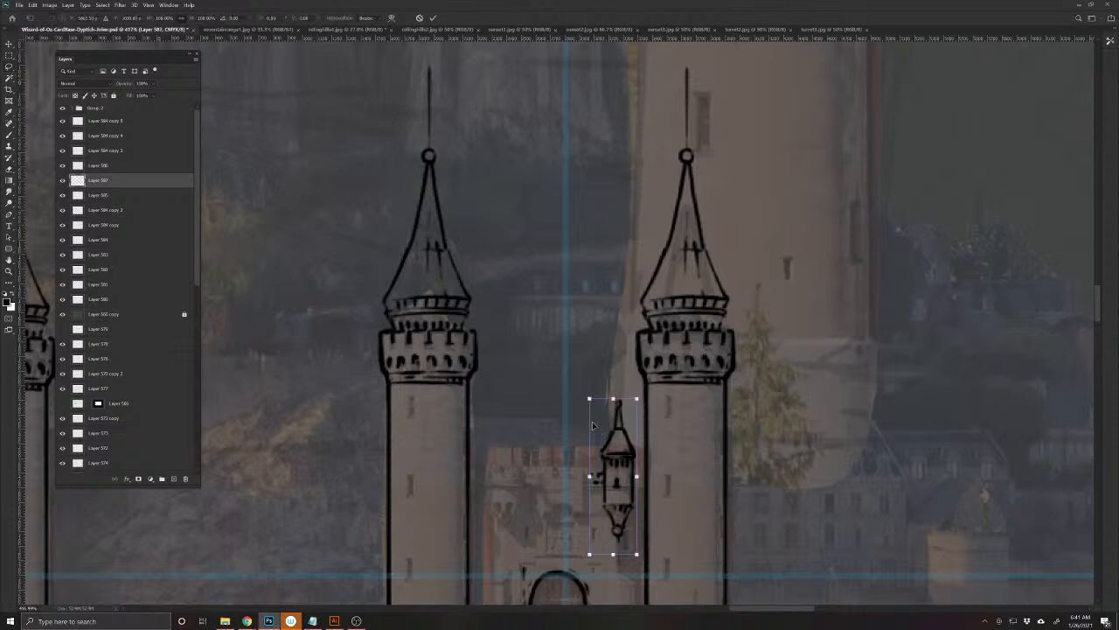
pyautogui.moveTo(610, 446); pyautogui.dragTo(491, 441)
pyautogui.press('Return')
pyautogui.press('e')
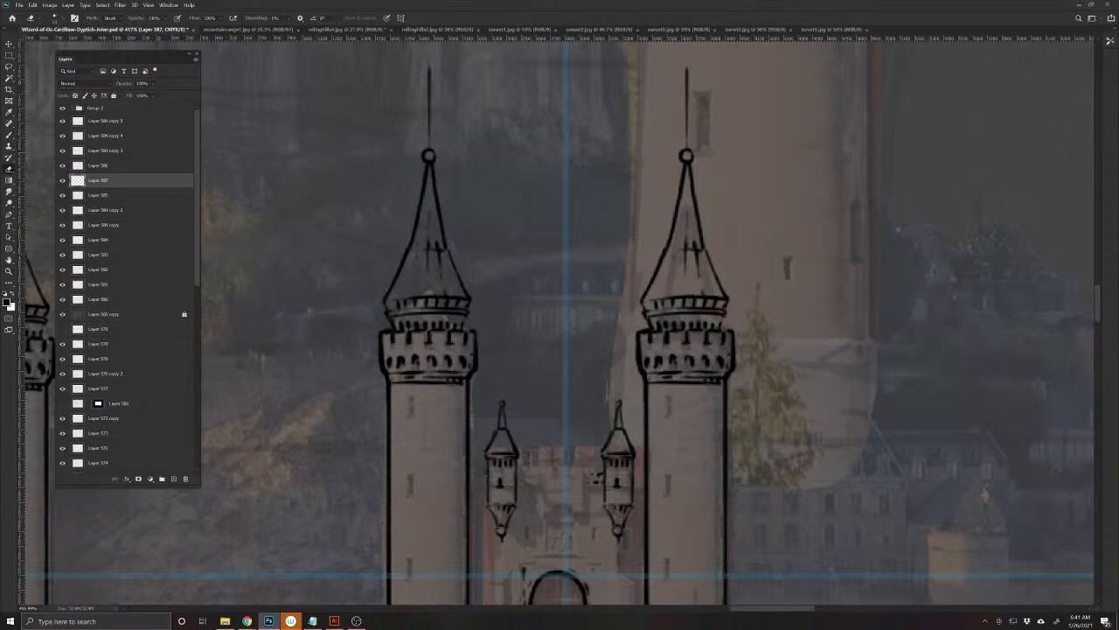
# - Brush a crenellated bay with an arch and round brackets above the gate, and battlements linking it to both turrets
pyautogui.press('b')
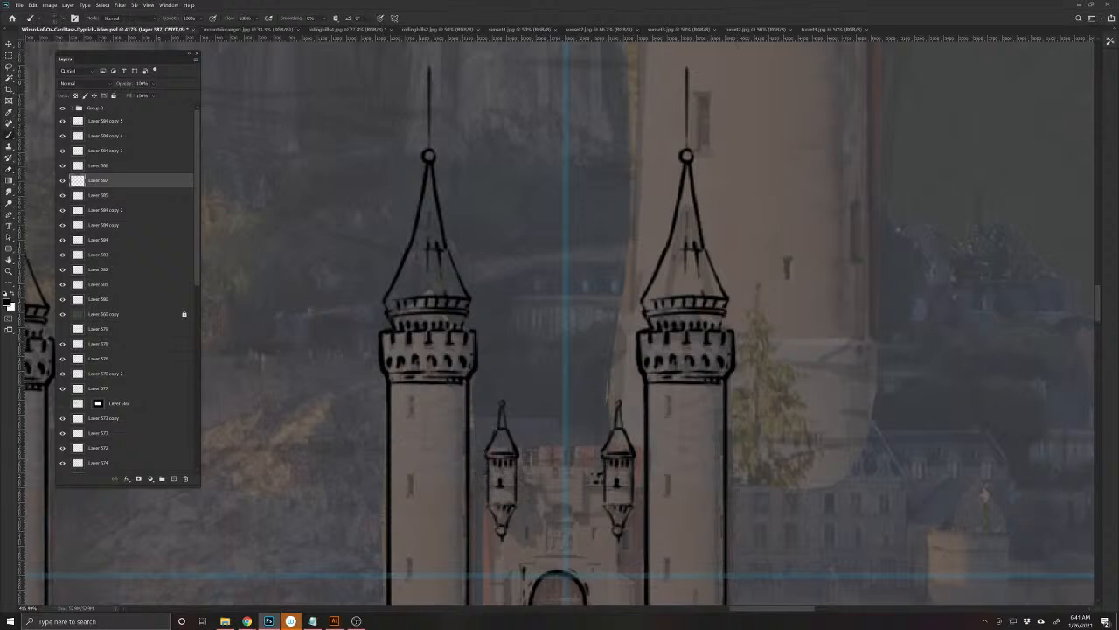
pyautogui.click(543, 487)
pyautogui.moveTo(543, 473)
pyautogui.mouseDown()
pyautogui.moveTo(542, 486)
pyautogui.moveTo(581, 475)
pyautogui.moveTo(584, 509)
pyautogui.mouseUp()
pyautogui.moveTo(573, 513)
pyautogui.mouseDown()
pyautogui.moveTo(572, 495)
pyautogui.moveTo(553, 490)
pyautogui.moveTo(552, 511)
pyautogui.moveTo(571, 501)
pyautogui.mouseUp()
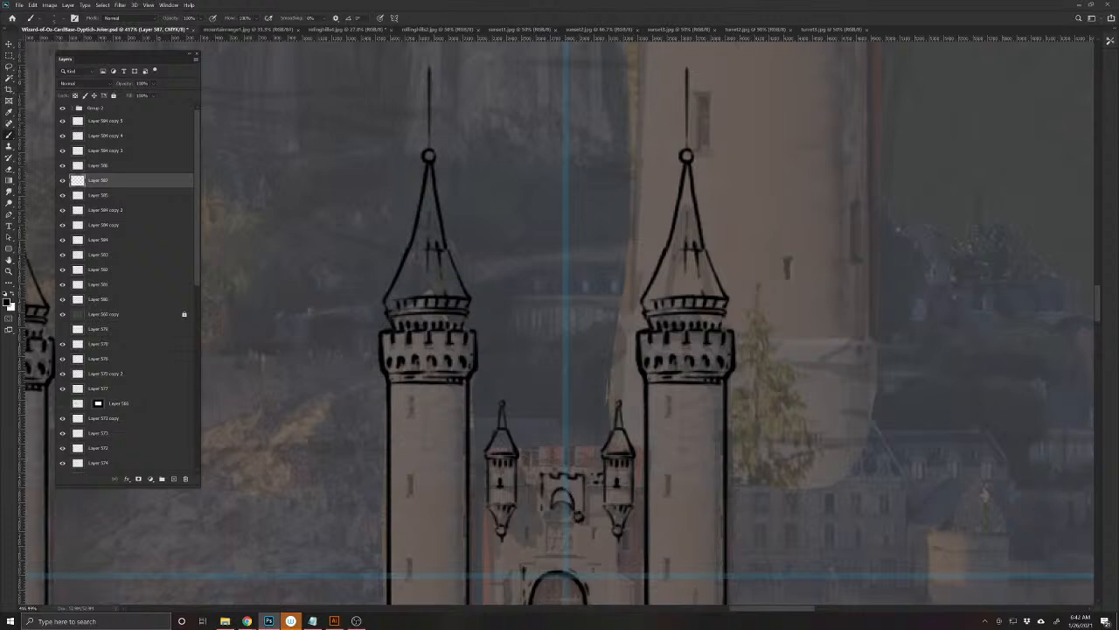
pyautogui.moveTo(552, 508); pyautogui.dragTo(547, 520)
pyautogui.moveTo(596, 474); pyautogui.dragTo(530, 479)
pyautogui.moveTo(514, 543); pyautogui.dragTo(509, 447)
# - Draw the gatehouse wall edges from beneath both turrets down to stepped bases at the ground
pyautogui.moveTo(612, 434); pyautogui.dragTo(611, 458)
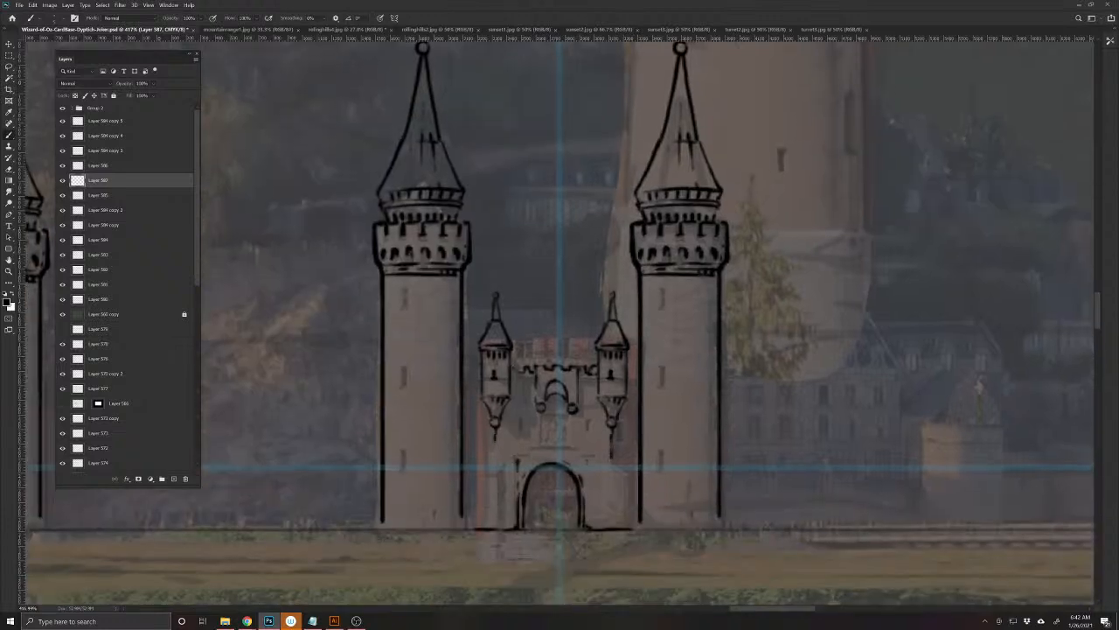
pyautogui.moveTo(495, 441); pyautogui.dragTo(495, 459)
pyautogui.moveTo(639, 459)
pyautogui.mouseDown()
pyautogui.moveTo(639, 476)
pyautogui.moveTo(616, 479)
pyautogui.moveTo(621, 519)
pyautogui.mouseUp()
pyautogui.moveTo(493, 457)
pyautogui.mouseDown()
pyautogui.moveTo(488, 528)
pyautogui.moveTo(479, 504)
pyautogui.mouseUp()
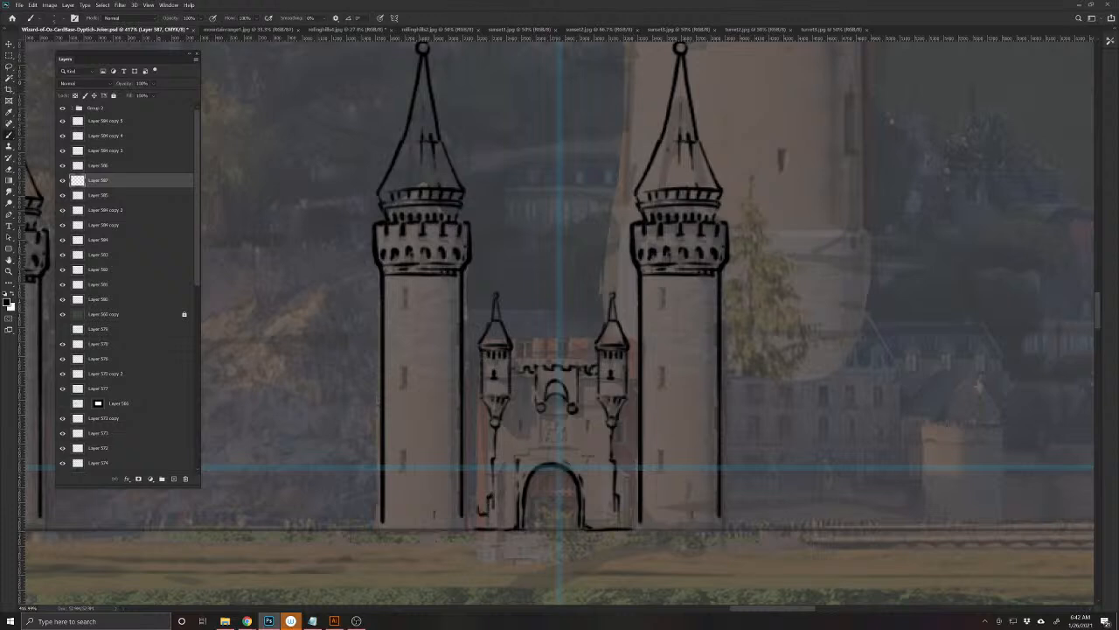
pyautogui.moveTo(617, 515); pyautogui.dragTo(633, 494)
# - Add a small window beside each outer wall edge and extend the ground strokes across the bases of the flanking towers
pyautogui.moveTo(622, 451); pyautogui.dragTo(626, 434)
pyautogui.moveTo(481, 452); pyautogui.dragTo(478, 430)
pyautogui.moveTo(529, 514)
pyautogui.mouseDown()
pyautogui.moveTo(530, 479)
pyautogui.moveTo(574, 496)
pyautogui.moveTo(573, 529)
pyautogui.moveTo(602, 528)
pyautogui.moveTo(421, 522)
pyautogui.mouseUp()
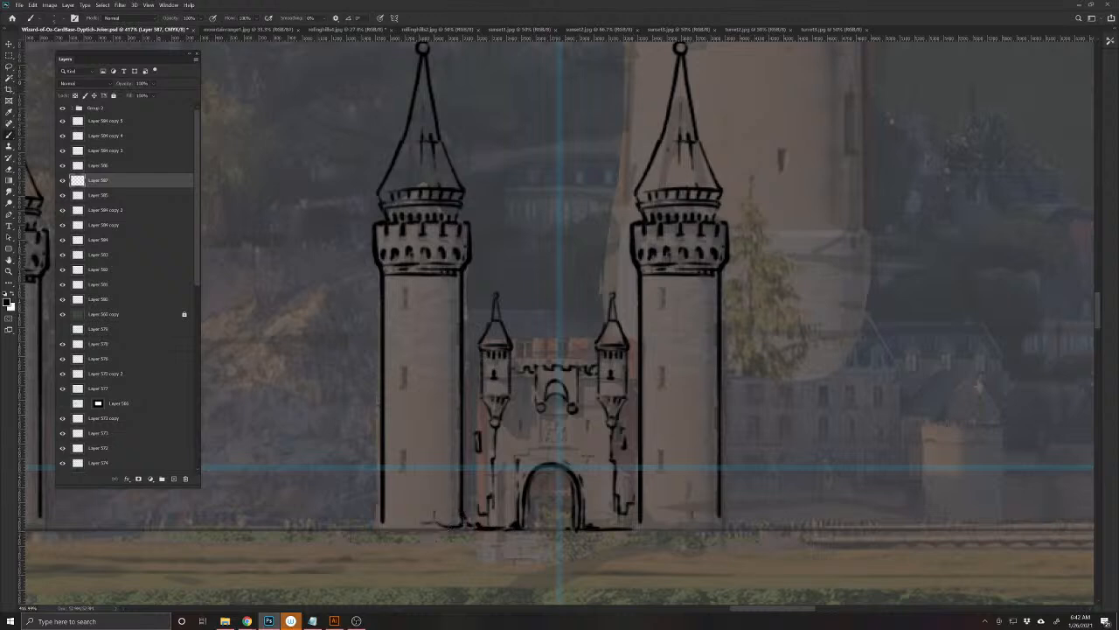
pyautogui.moveTo(598, 529); pyautogui.dragTo(699, 527)
pyautogui.moveTo(626, 367); pyautogui.dragTo(637, 377)
# - On a new layer, draw a straight horizontal guide line across all the wall towers at gatehouse battlement height and lower its opacity
pyautogui.scroll(-8, 628, 445)
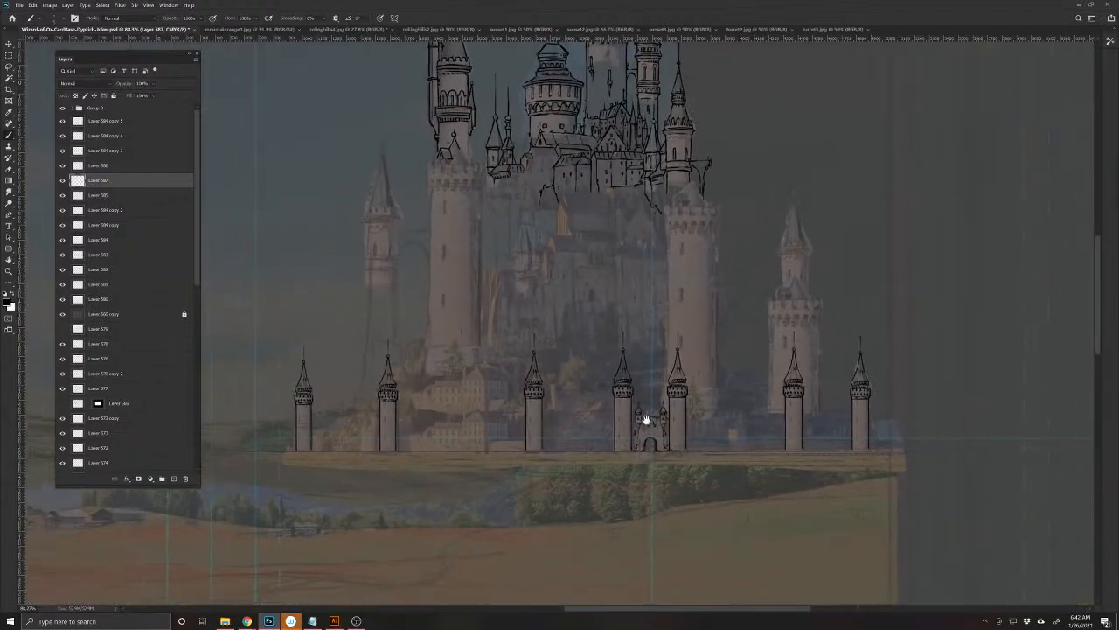
pyautogui.moveTo(646, 421); pyautogui.dragTo(669, 408)
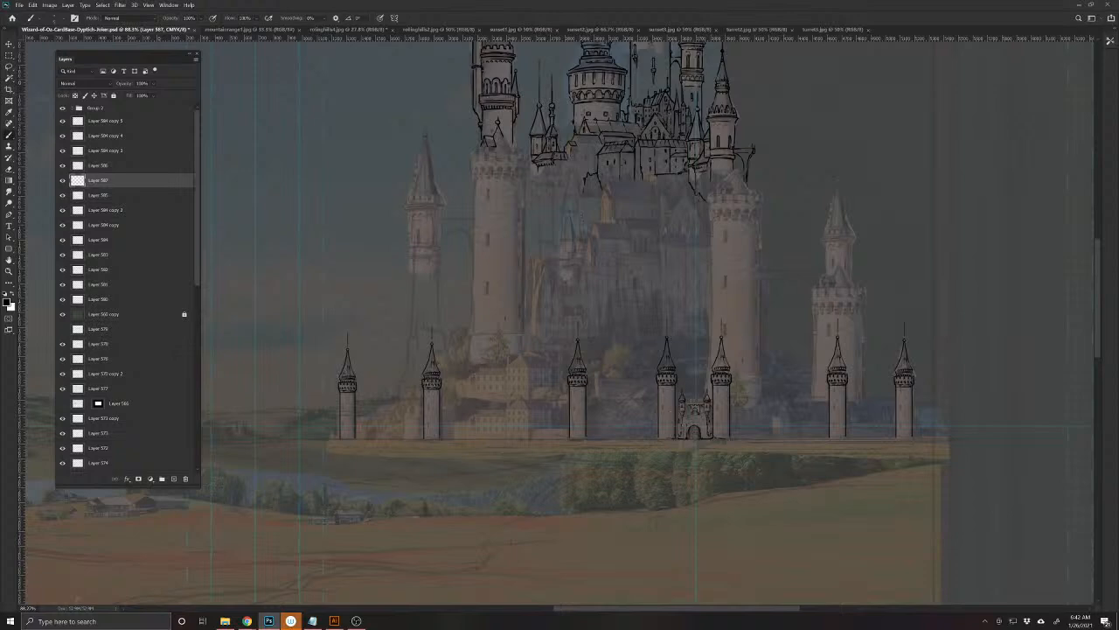
pyautogui.click(173, 478)
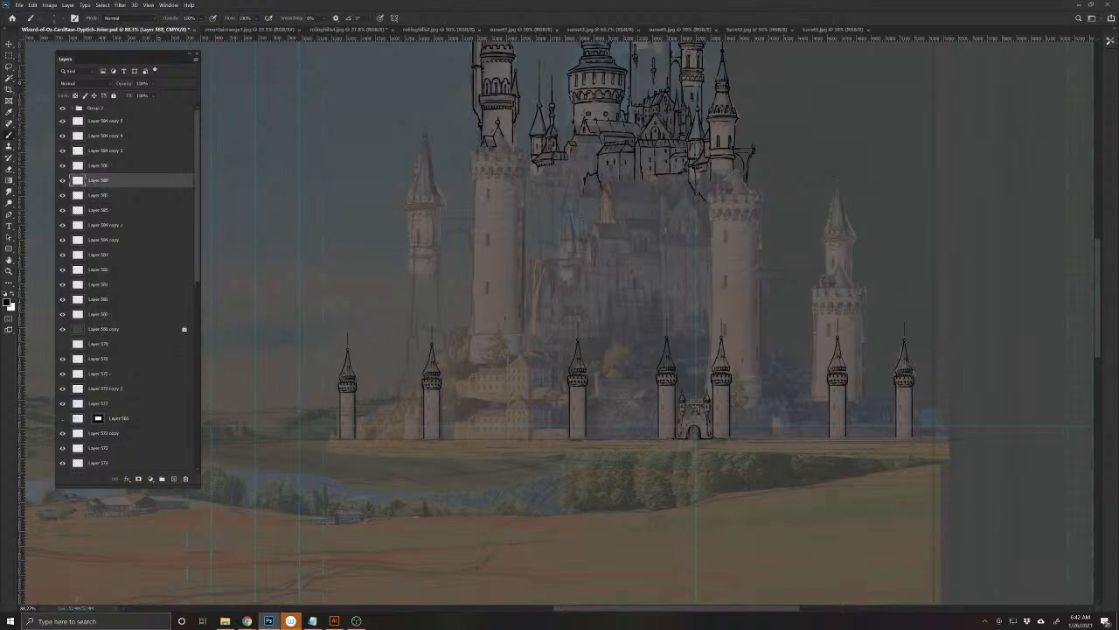
pyautogui.moveTo(675, 404)
pyautogui.mouseDown()
pyautogui.moveTo(290, 405)
pyautogui.moveTo(1017, 404)
pyautogui.mouseUp()
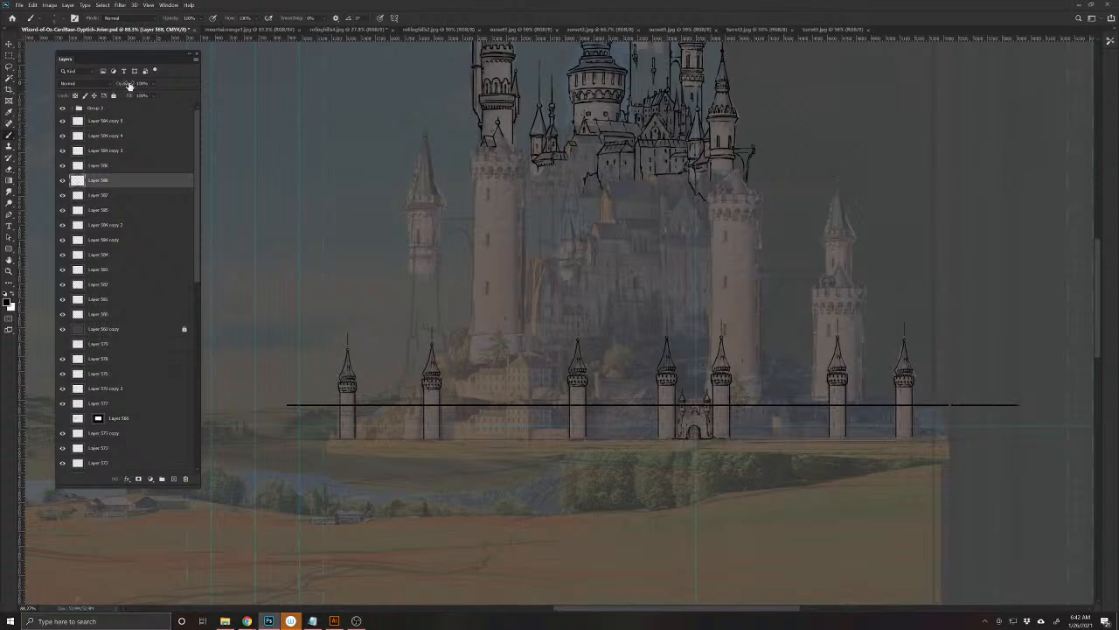
pyautogui.moveTo(129, 85); pyautogui.dragTo(91, 88)
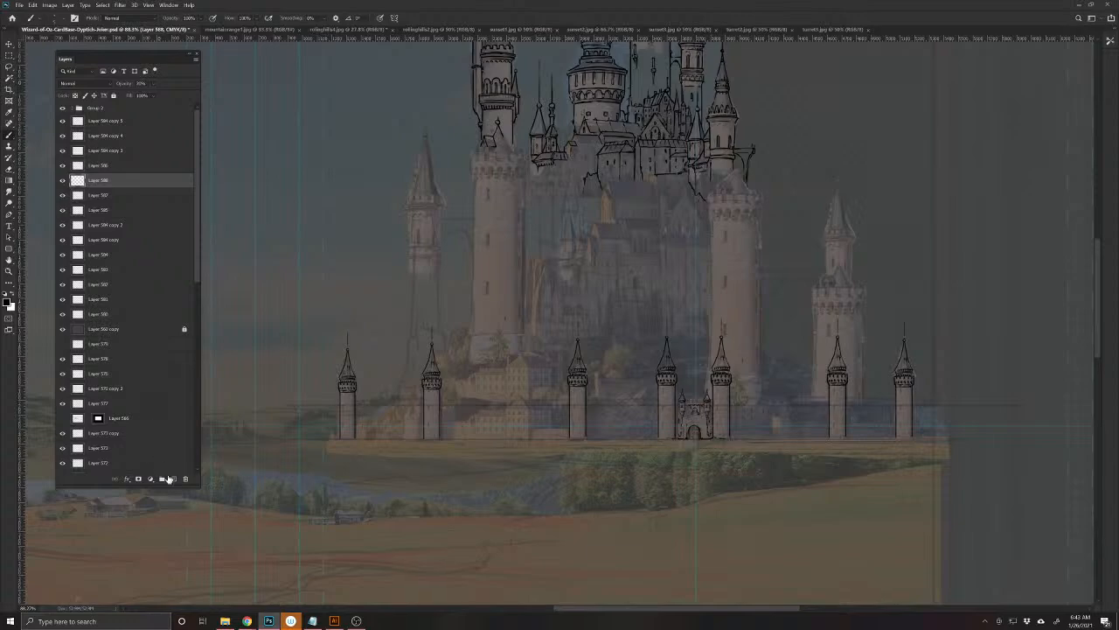
# - On another new layer, brush one small battlement notch on the faint guide line between the two towers left of the gatehouse
pyautogui.click(174, 478)
pyautogui.scroll(5, 661, 398)
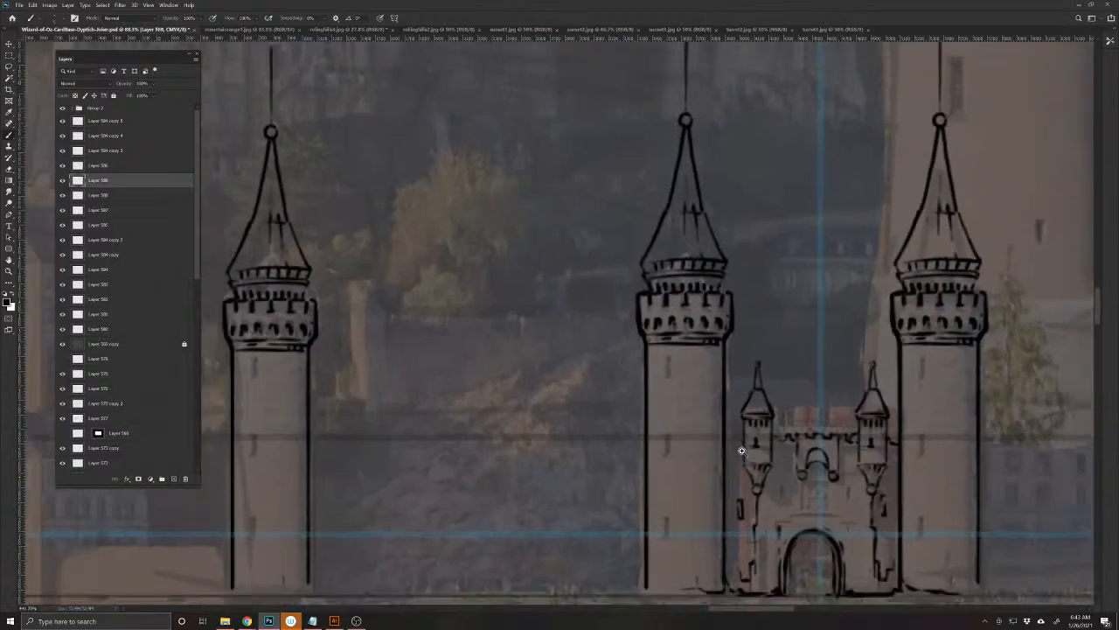
pyautogui.press('v')
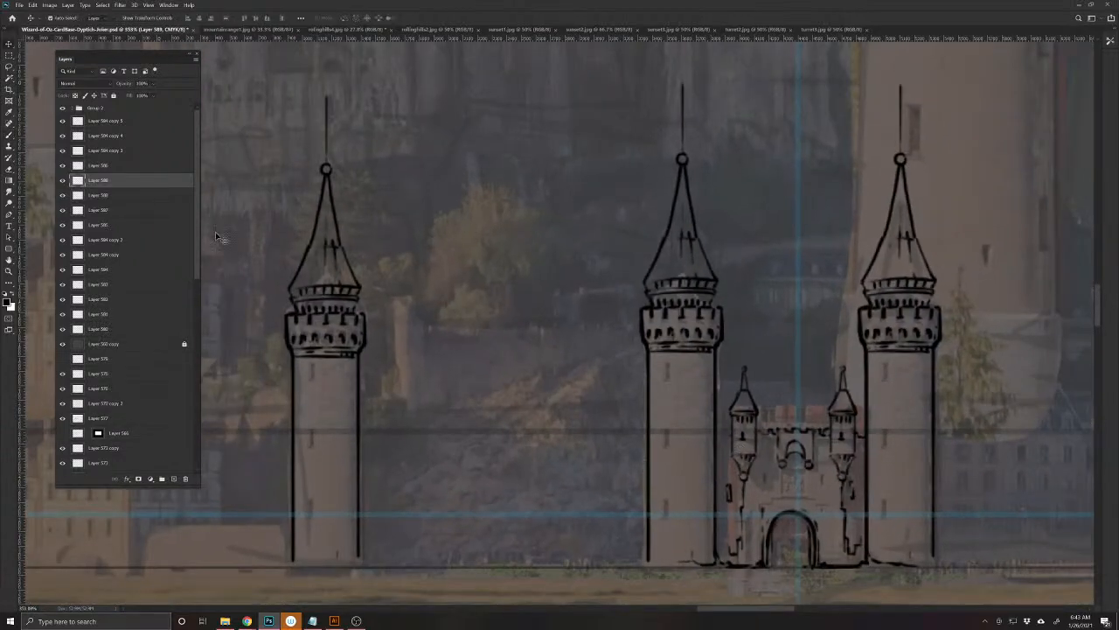
pyautogui.click(151, 200)
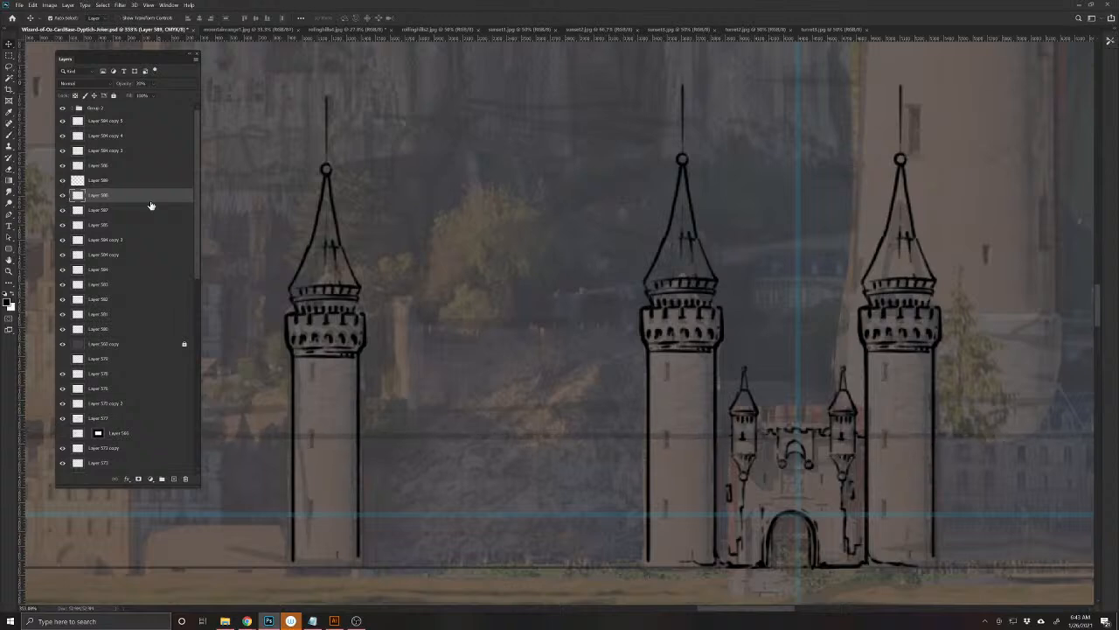
pyautogui.click(115, 181)
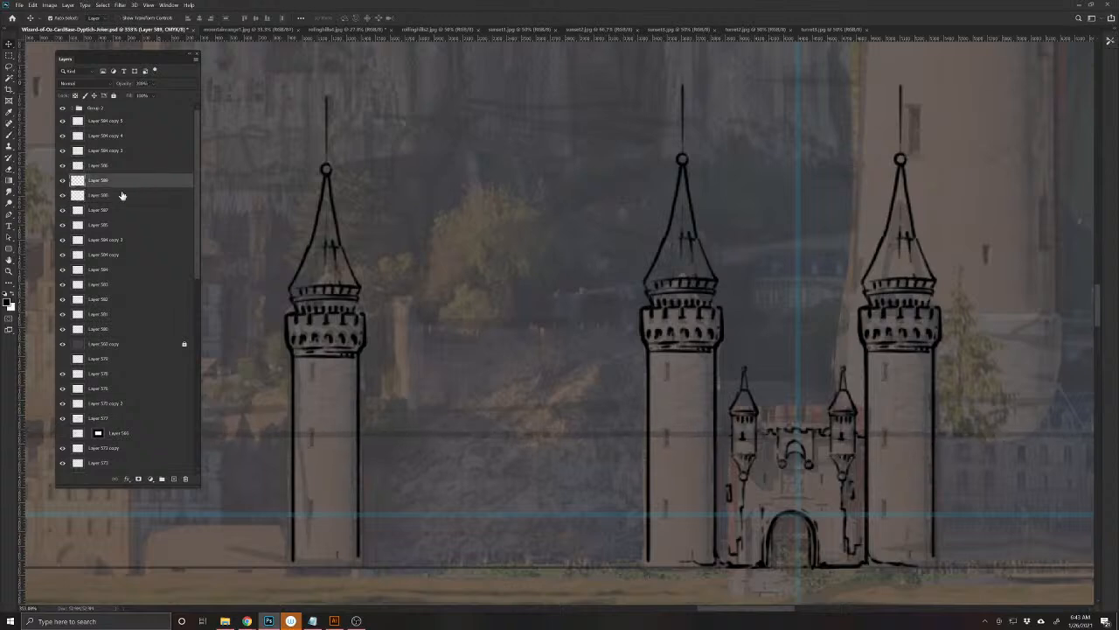
pyautogui.press('b')
pyautogui.moveTo(630, 435); pyautogui.dragTo(487, 444)
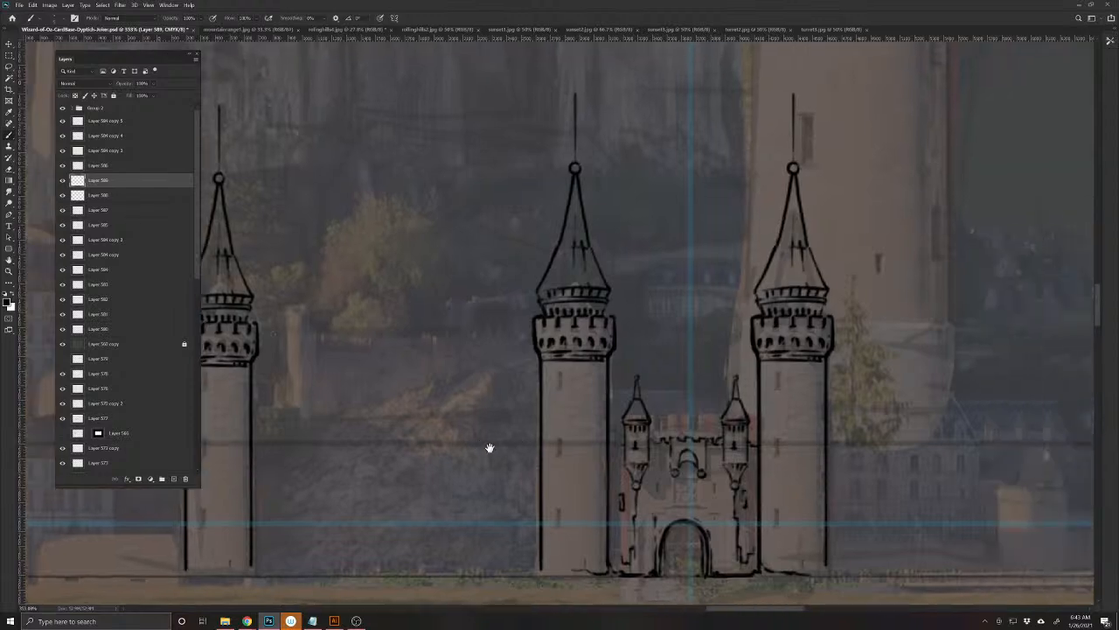
pyautogui.scroll(5, 567, 458)
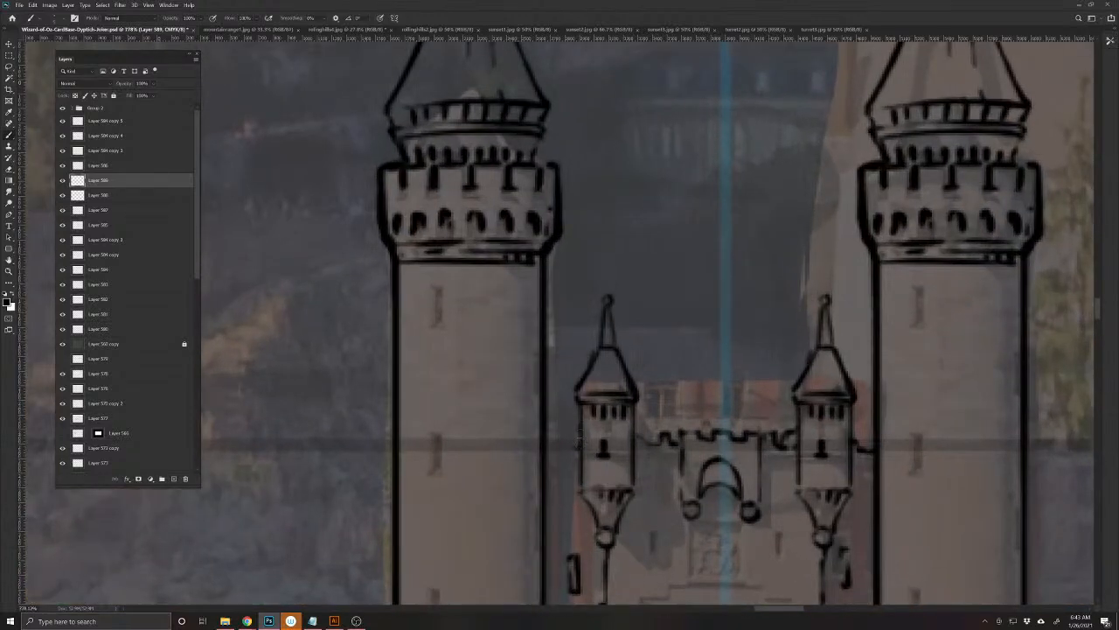
pyautogui.scroll(-2, 573, 446)
pyautogui.scroll(-3, 562, 452)
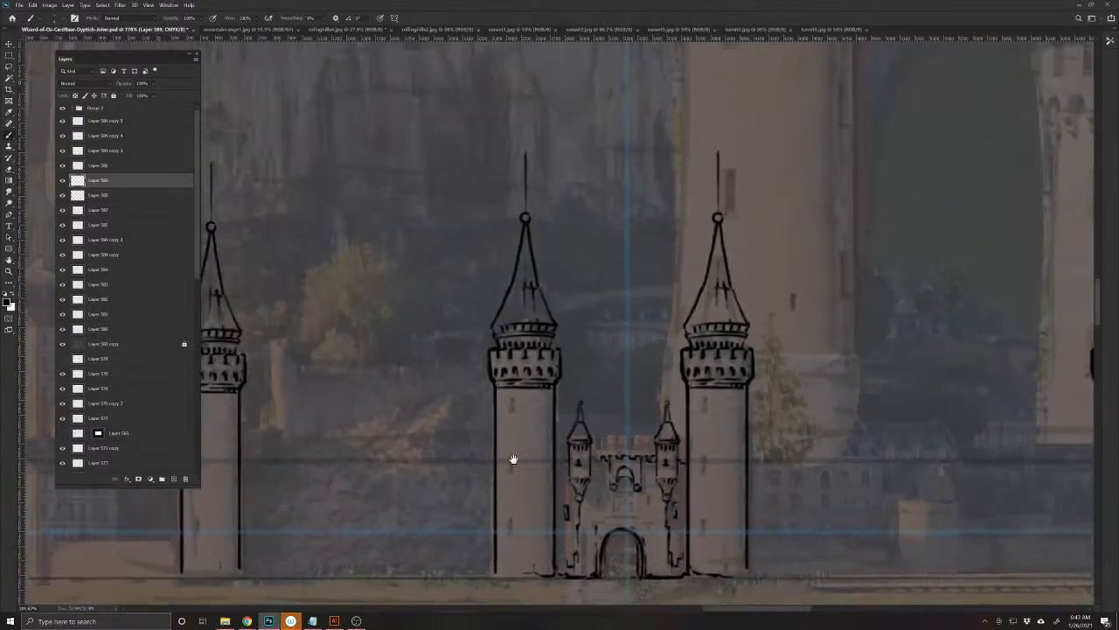
pyautogui.scroll(-2, 513, 459)
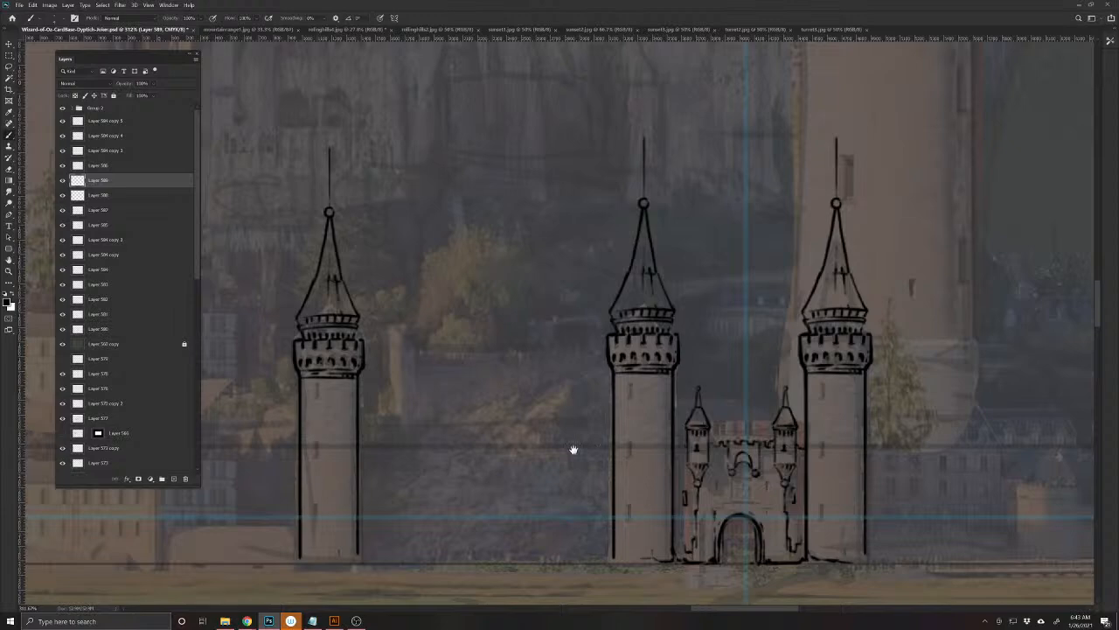
pyautogui.scroll(5, 574, 452)
pyautogui.scroll(-3, 588, 463)
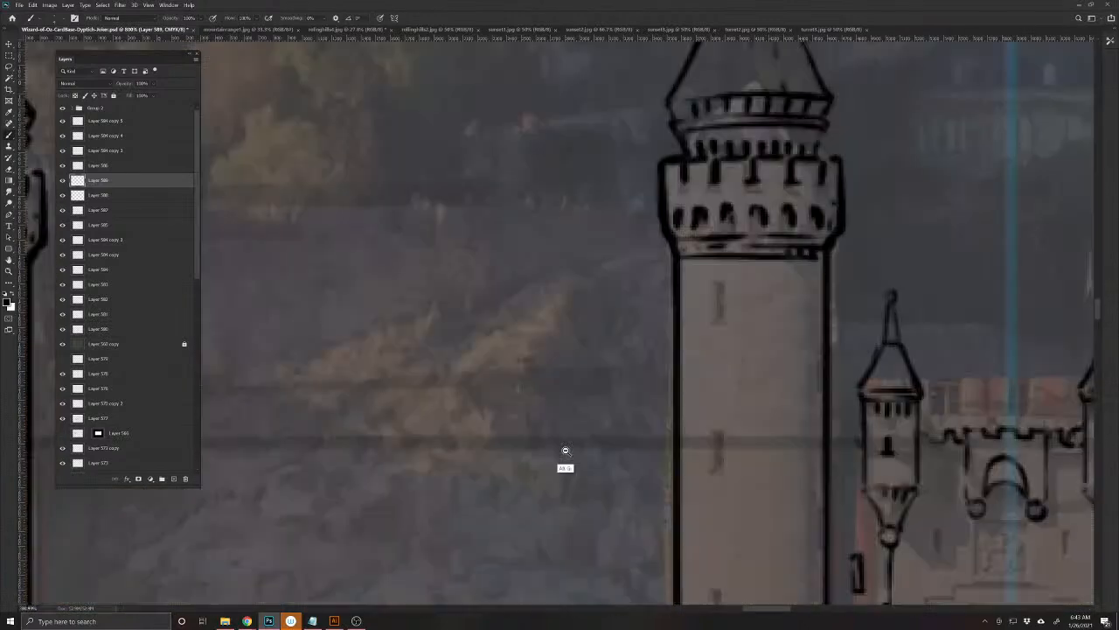
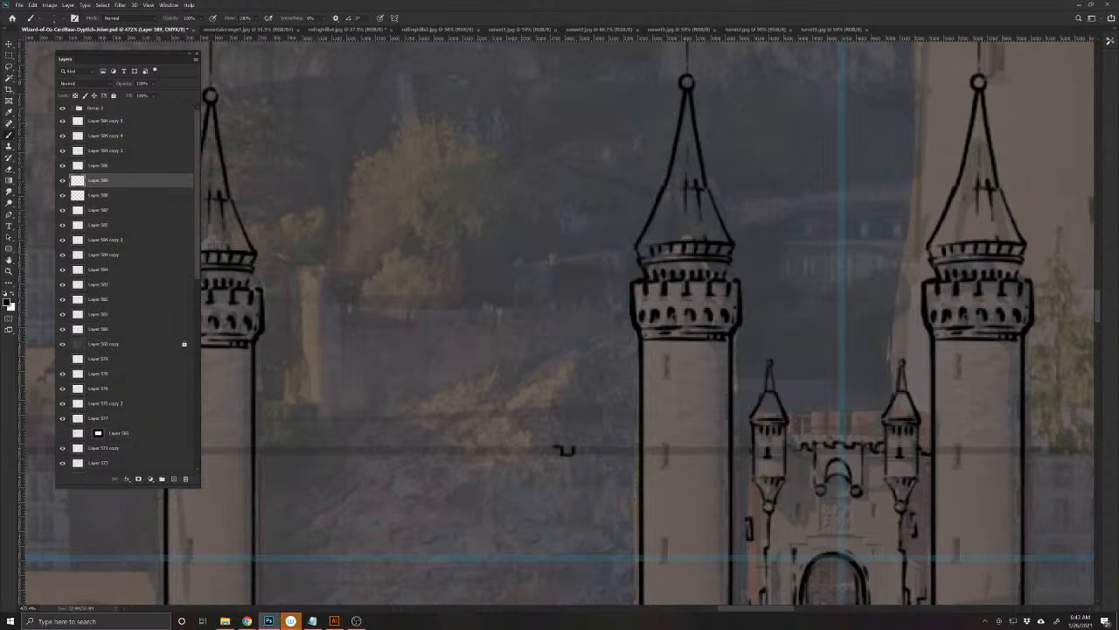
# - Place a duplicate of the battlement notch directly to its left and merge the two into one layer
pyautogui.press('v')
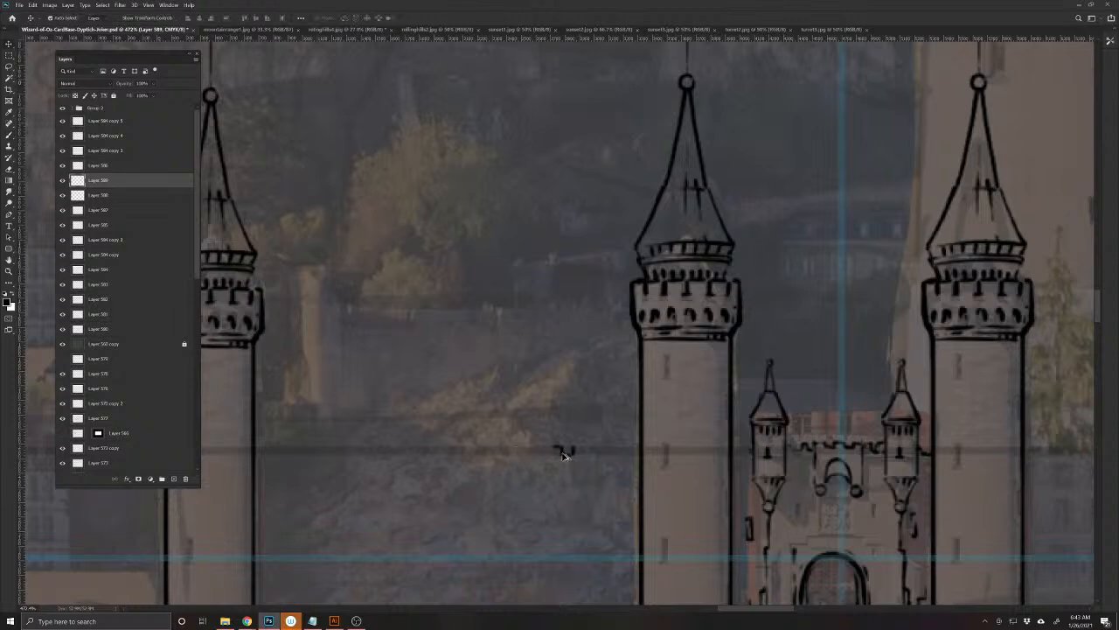
pyautogui.moveTo(564, 454); pyautogui.dragTo(541, 453)
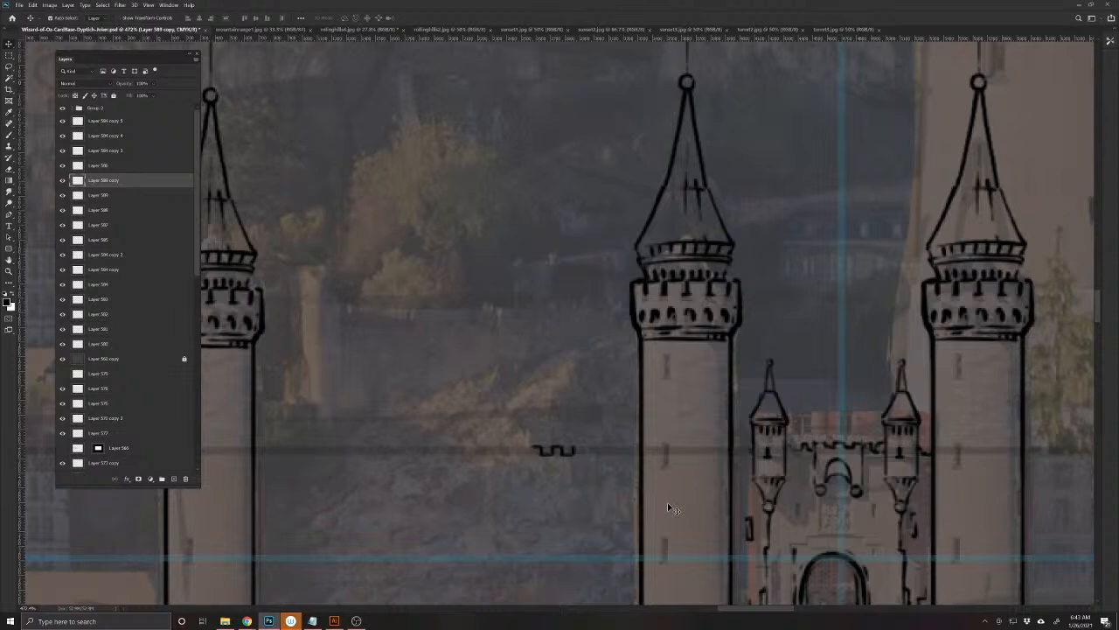
pyautogui.hotkey('ctrl', 'z')
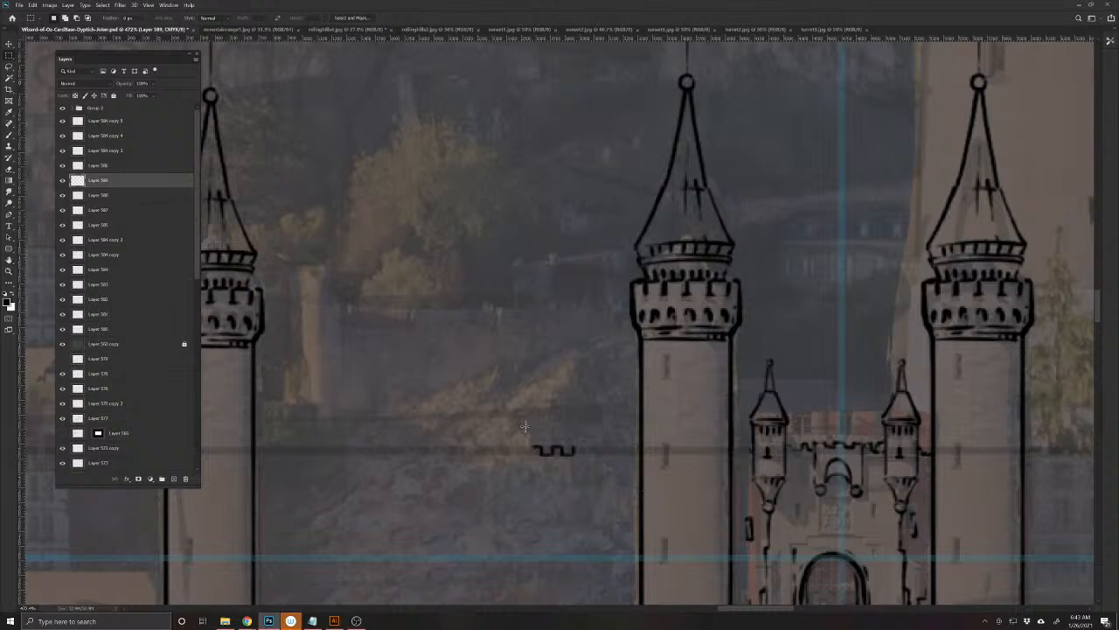
# - Cut the battlement piece onto its own layer and repeatedly duplicate it end to end along the guide line, merging the copies
pyautogui.moveTo(524, 427); pyautogui.dragTo(592, 471)
pyautogui.hotkey('ctrl', 'x')
pyautogui.hotkey('ctrl', 'v')
pyautogui.press('v')
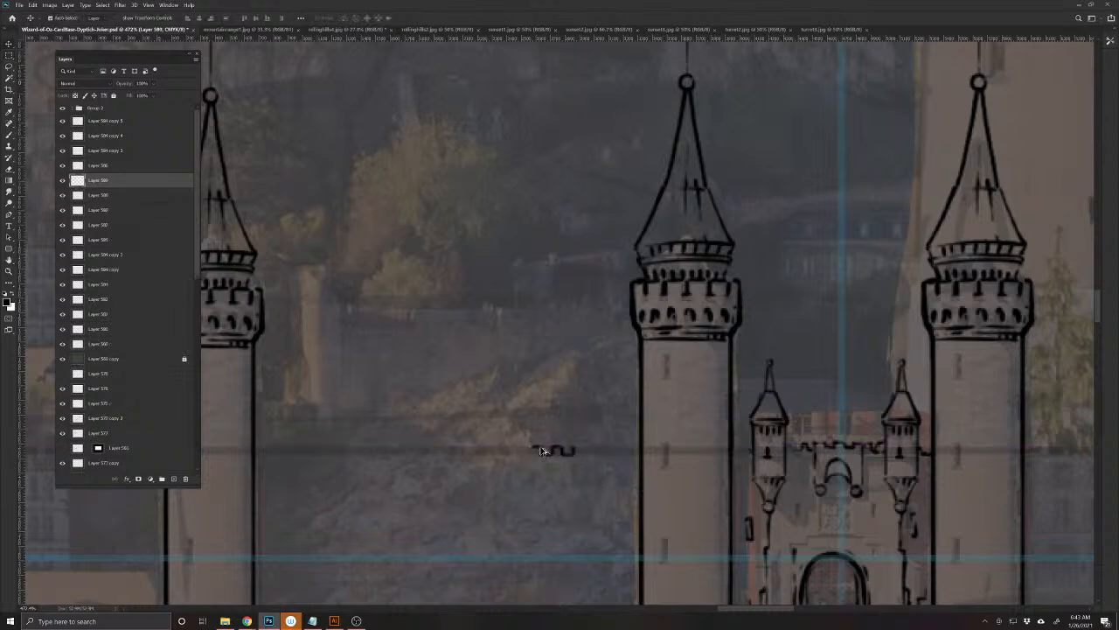
pyautogui.moveTo(543, 450); pyautogui.dragTo(499, 450)
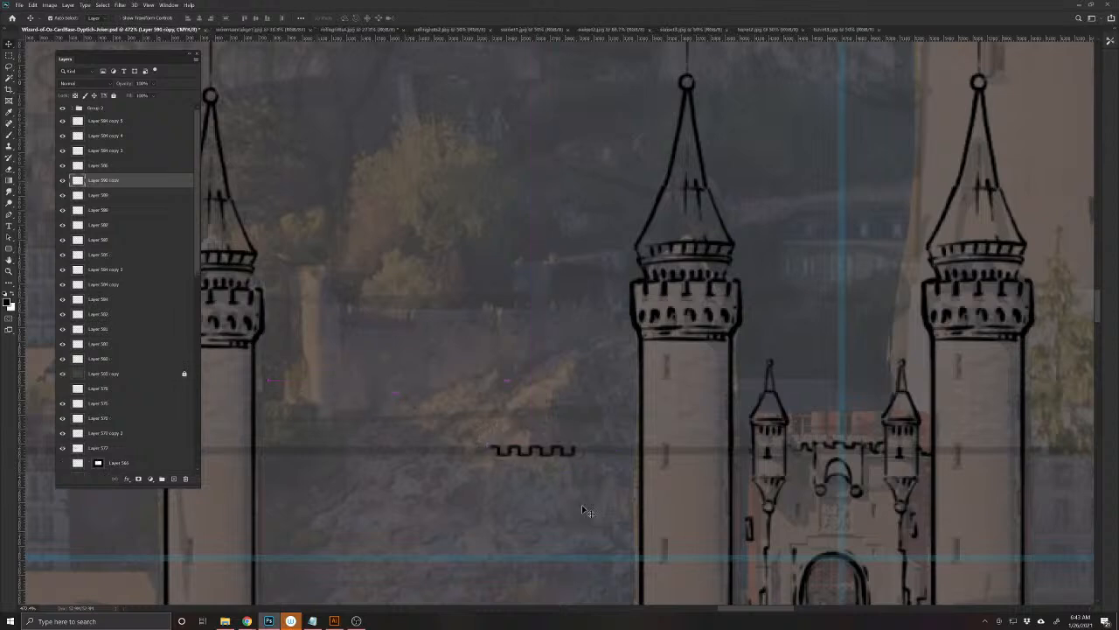
pyautogui.hotkey('ctrl', 'e')
pyautogui.moveTo(523, 453)
pyautogui.mouseDown()
pyautogui.moveTo(434, 452)
pyautogui.moveTo(624, 443)
pyautogui.mouseUp()
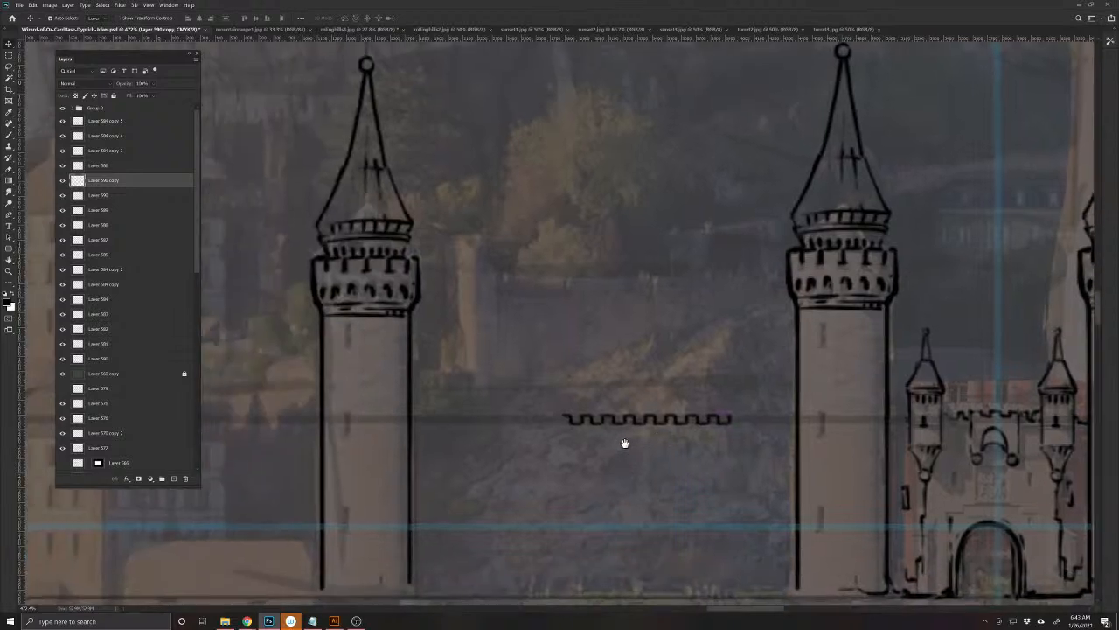
# - Place a duplicate of the battlement strip end to end on its left, align the notches and merge the two layers
pyautogui.hotkey('ctrl', 't')
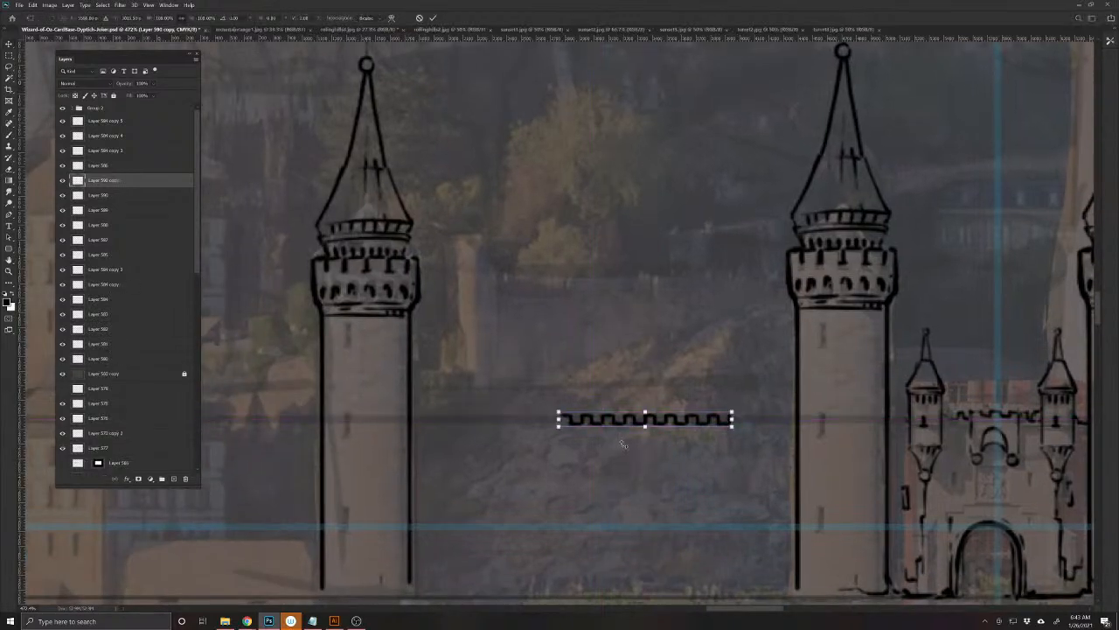
pyautogui.moveTo(710, 422); pyautogui.dragTo(538, 426)
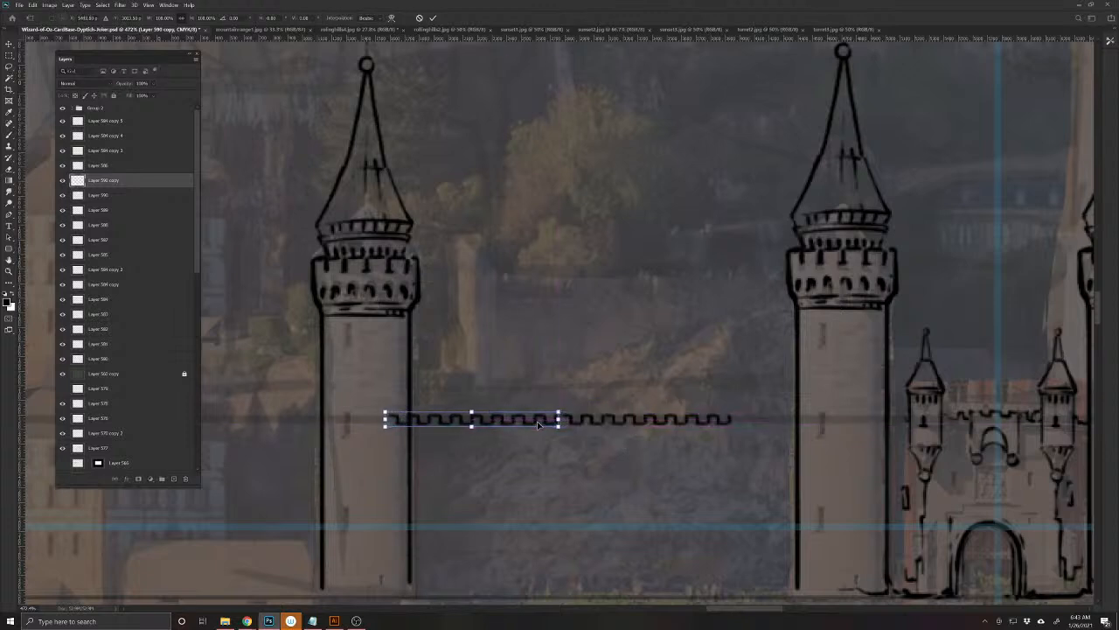
pyautogui.press('Return')
pyautogui.press('Right')
pyautogui.press('Right')
pyautogui.press('Right')
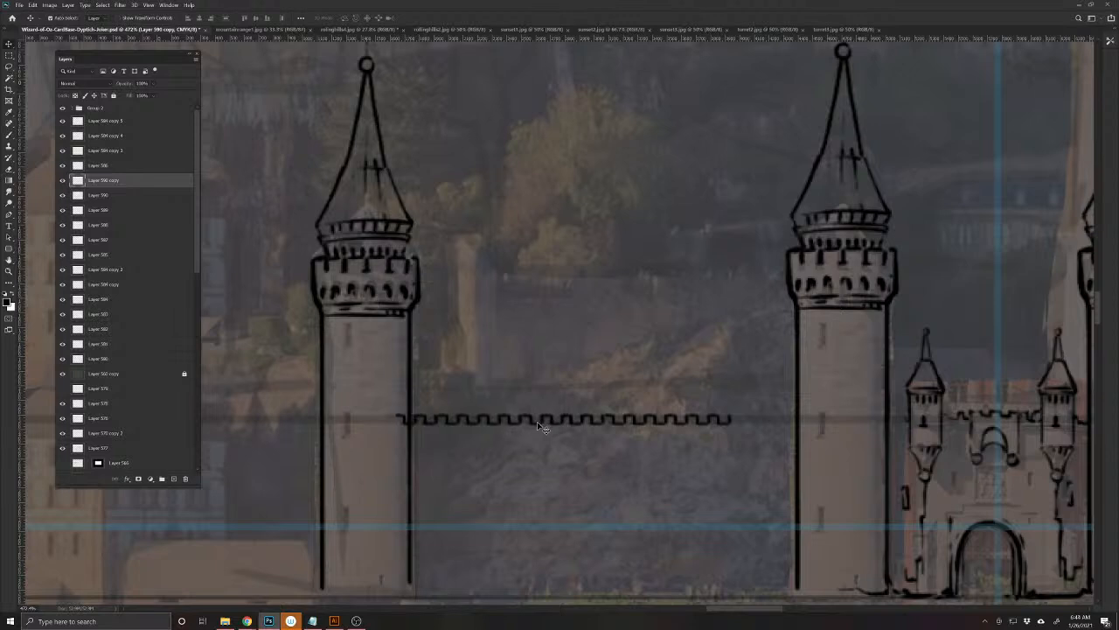
pyautogui.press('Left')
pyautogui.press('Left')
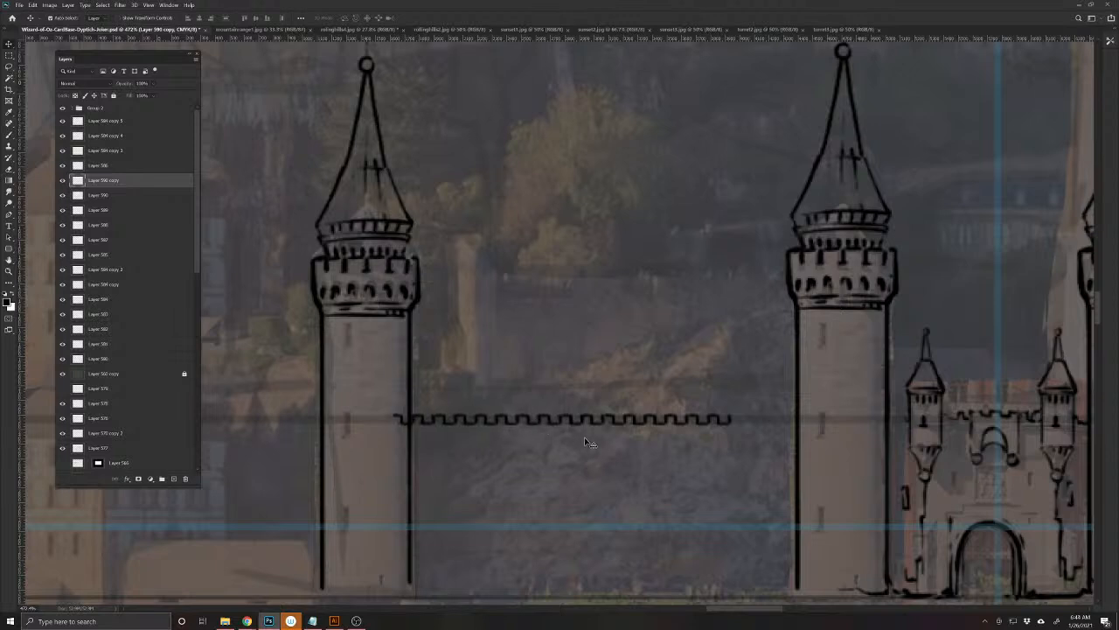
pyautogui.hotkey('ctrl', 'e')
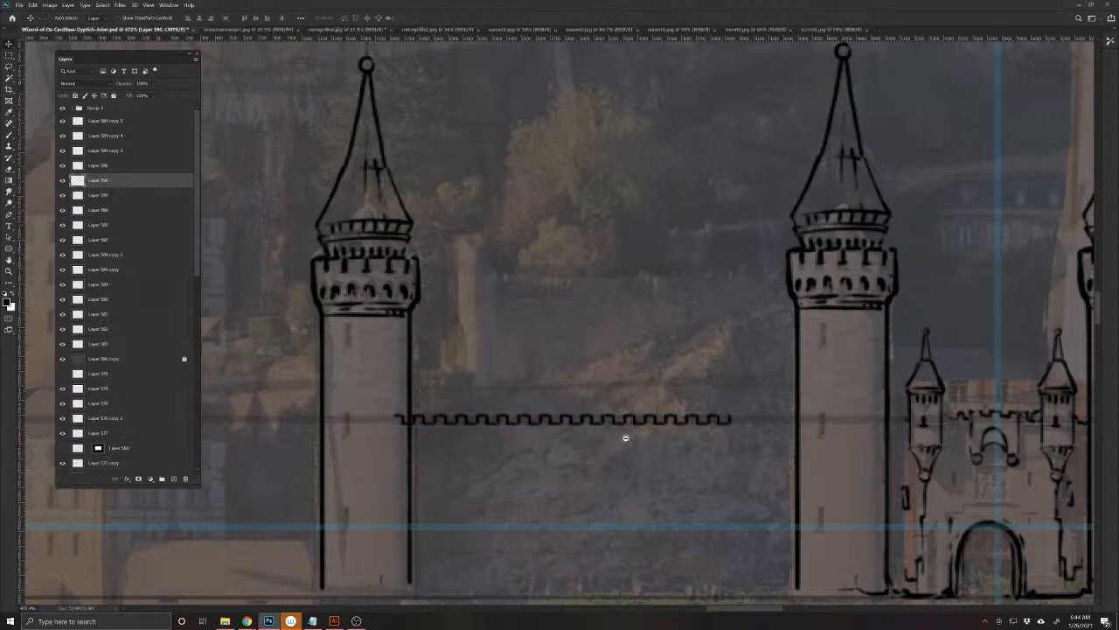
# - Shift the merged battlement strip along the guide line to meet the tower just left of the gatehouse
pyautogui.moveTo(626, 439)
pyautogui.mouseDown()
pyautogui.moveTo(608, 432)
pyautogui.moveTo(648, 433)
pyautogui.mouseUp()
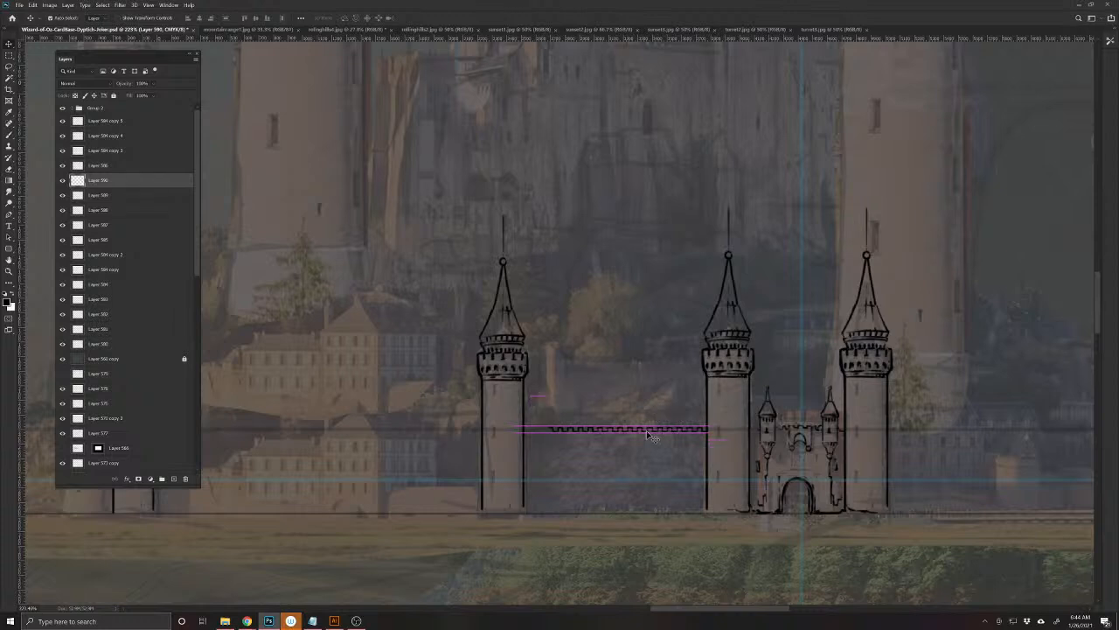
pyautogui.hotkey('shift', 'Left')
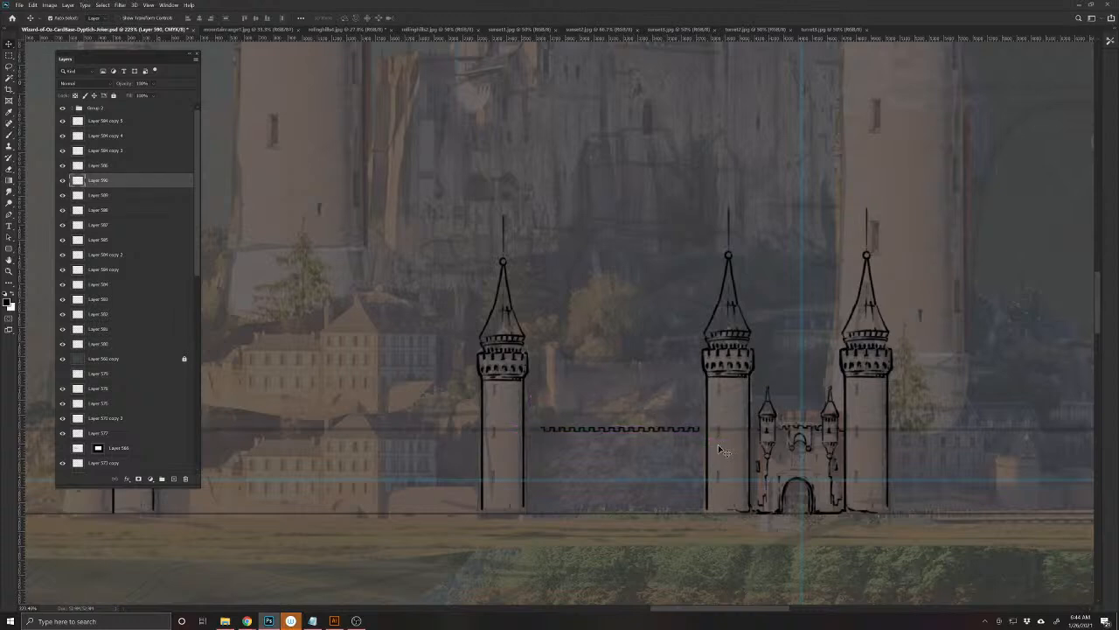
pyautogui.press('Right')
pyautogui.press('Right')
# - Duplicate the battlement strip leftward along the guide line past the next tower and merge the copy with the original
pyautogui.hotkey('alt', 'Right')
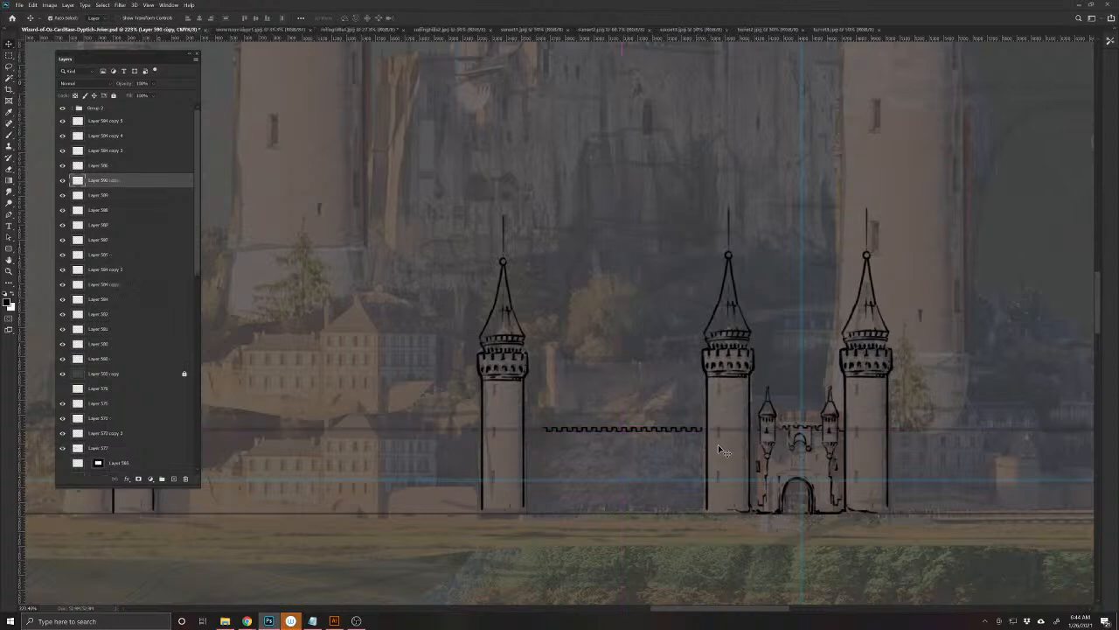
pyautogui.hotkey('shift', 'alt', 'Left')
pyautogui.hotkey('shift', 'alt', 'Left')
pyautogui.hotkey('shift', 'alt', 'Left')
pyautogui.hotkey('shift', 'alt', 'Left')
pyautogui.hotkey('shift', 'alt', 'Left')
pyautogui.hotkey('shift', 'alt', 'Left')
pyautogui.hotkey('shift', 'alt', 'Left')
pyautogui.hotkey('shift', 'alt', 'Left')
pyautogui.hotkey('shift', 'alt', 'Left')
pyautogui.hotkey('shift', 'alt', 'Left')
pyautogui.hotkey('shift', 'alt', 'Left')
pyautogui.hotkey('shift', 'alt', 'Left')
pyautogui.hotkey('shift', 'alt', 'Left')
pyautogui.hotkey('shift', 'alt', 'Left')
pyautogui.hotkey('shift', 'alt', 'Left')
pyautogui.hotkey('shift', 'alt', 'Left')
pyautogui.hotkey('shift', 'alt', 'Left')
pyautogui.hotkey('shift', 'alt', 'Left')
pyautogui.hotkey('shift', 'alt', 'Left')
pyautogui.hotkey('ctrl', 'e')
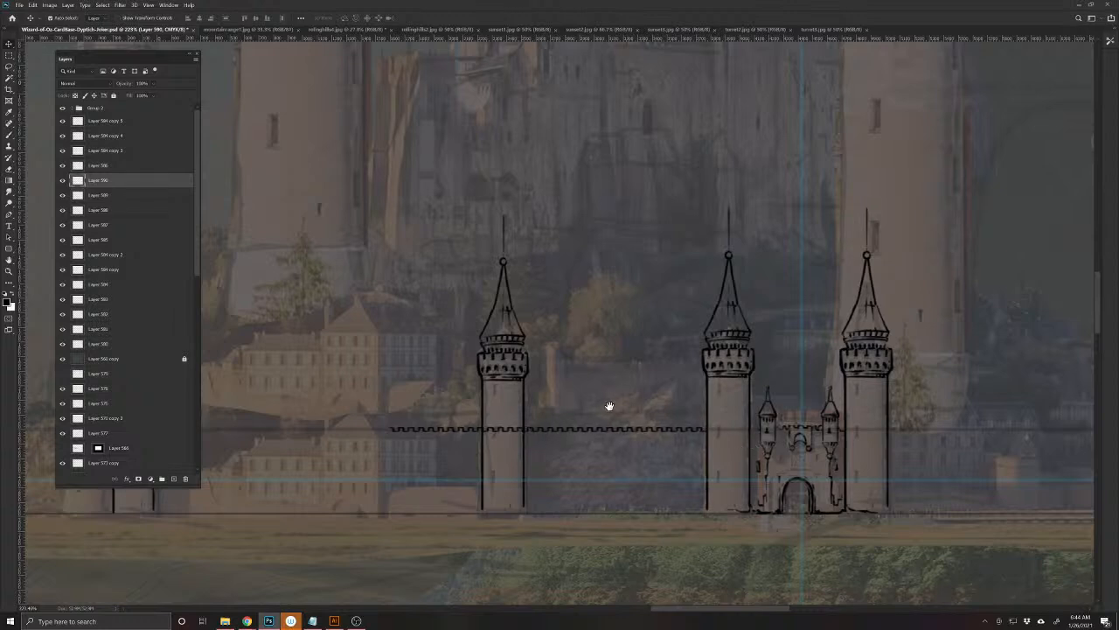
# - Place another copy of the long battlement strip further left along the guide line, across the next tower out
pyautogui.moveTo(607, 405); pyautogui.dragTo(691, 352)
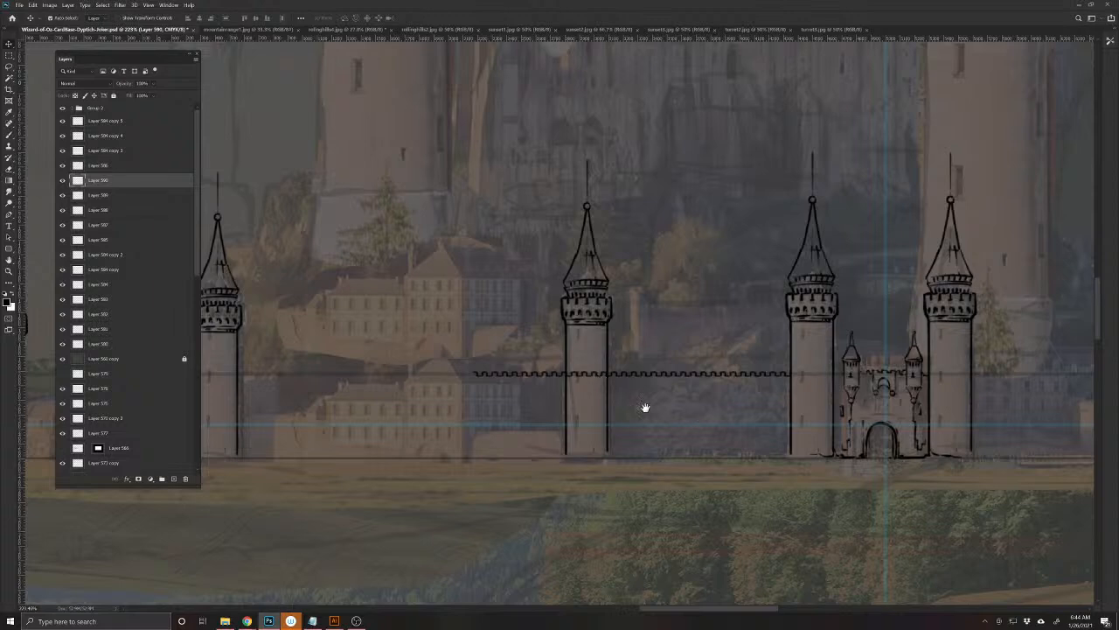
pyautogui.moveTo(645, 405)
pyautogui.mouseDown()
pyautogui.moveTo(714, 407)
pyautogui.moveTo(424, 374)
pyautogui.mouseUp()
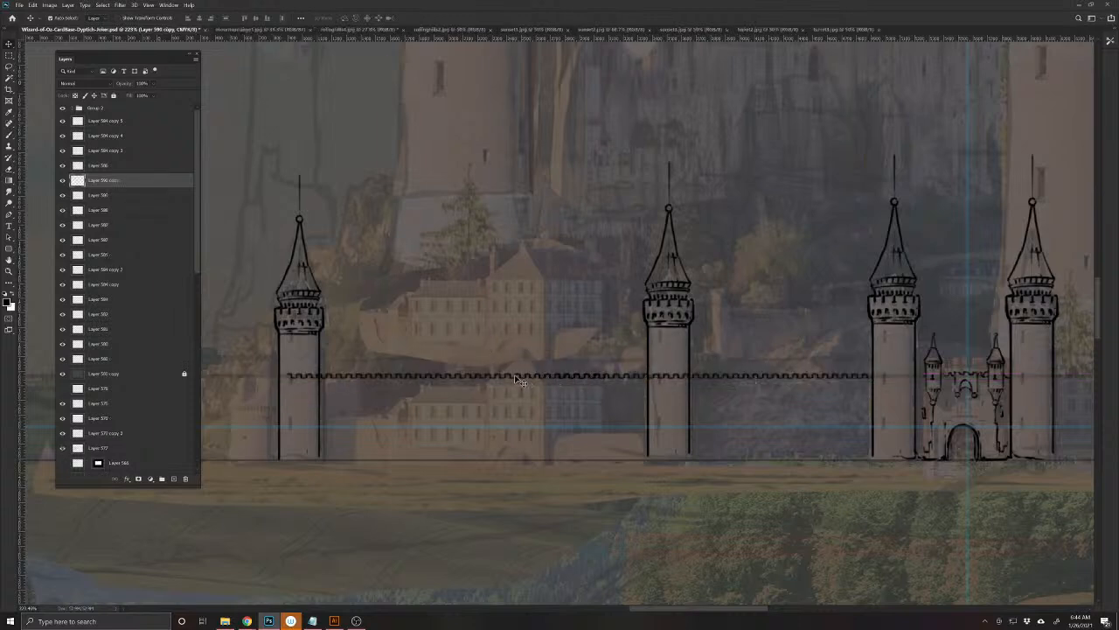
pyautogui.moveTo(518, 376); pyautogui.dragTo(455, 376)
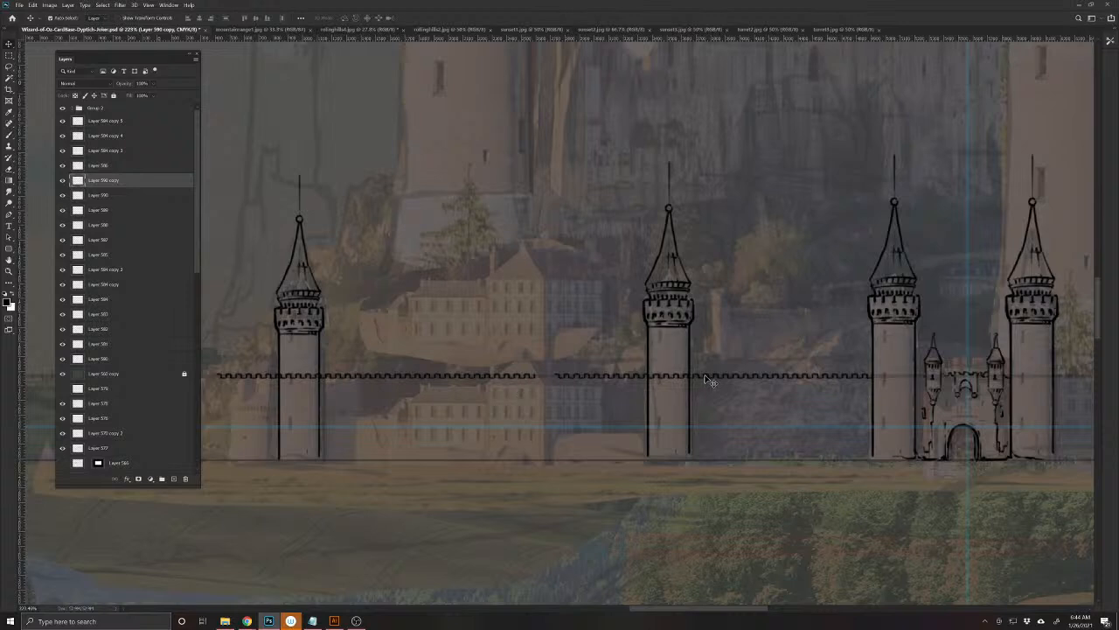
# - On the original strip's layer, erase the battlements left of the second tower from the gatehouse and across its shaft
pyautogui.hotkey('alt', '[')
pyautogui.moveTo(743, 391); pyautogui.dragTo(641, 396)
pyautogui.press('b')
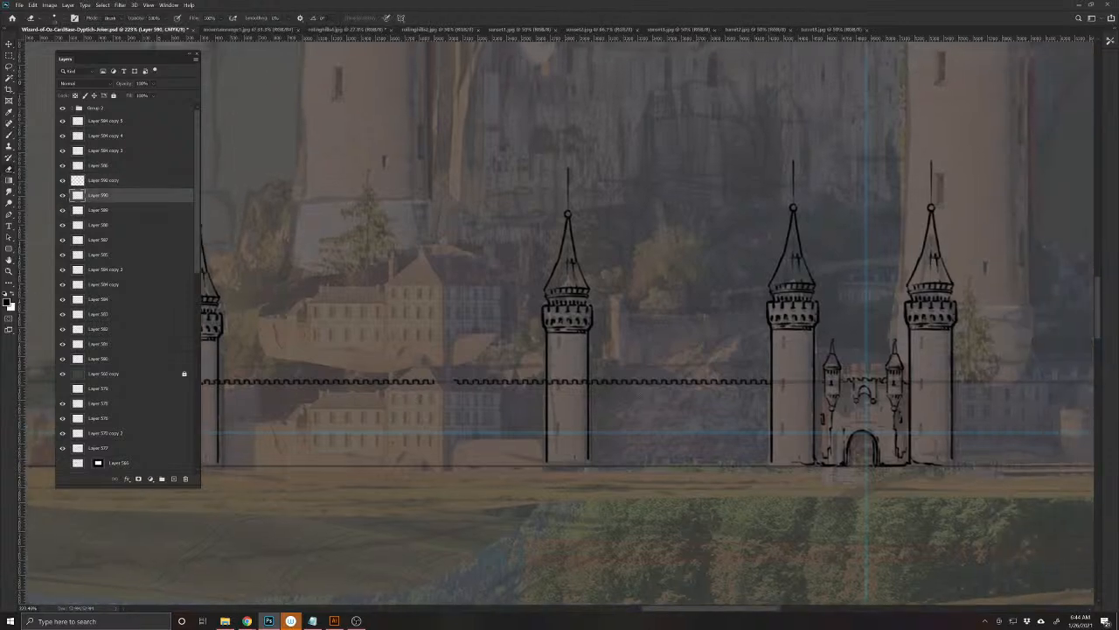
pyautogui.moveTo(454, 382); pyautogui.dragTo(564, 382)
# - Brush a broken vertical line down from the battlement end, just inside that tower's right edge
pyautogui.press('b')
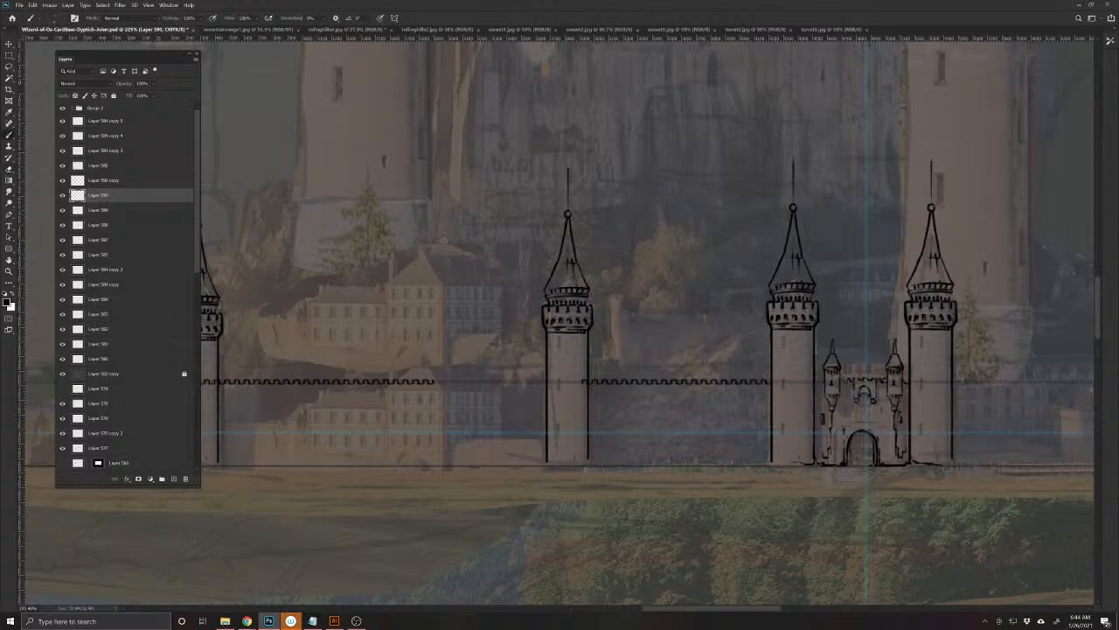
pyautogui.moveTo(583, 385); pyautogui.dragTo(582, 397)
pyautogui.moveTo(582, 428); pyautogui.dragTo(584, 462)
pyautogui.hscroll(3, 607, 429)
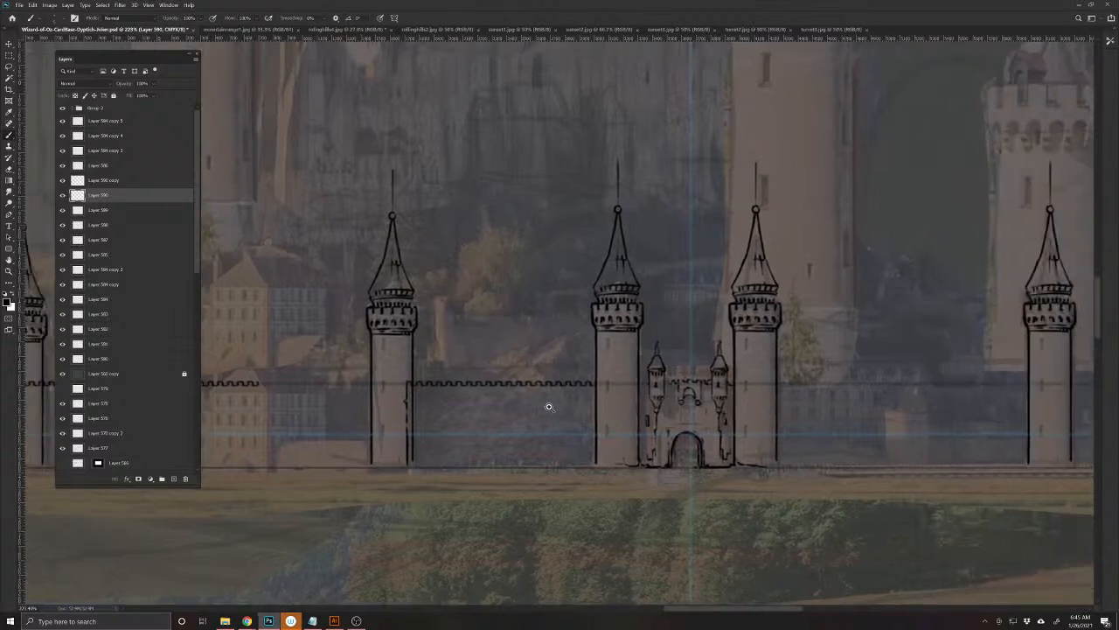
# - Move the copied battlement strip right along the guide line so its right end meets the left edge of that tower
pyautogui.scroll(3, 547, 399)
pyautogui.moveTo(557, 407); pyautogui.dragTo(753, 367)
pyautogui.moveTo(512, 497); pyautogui.dragTo(767, 505)
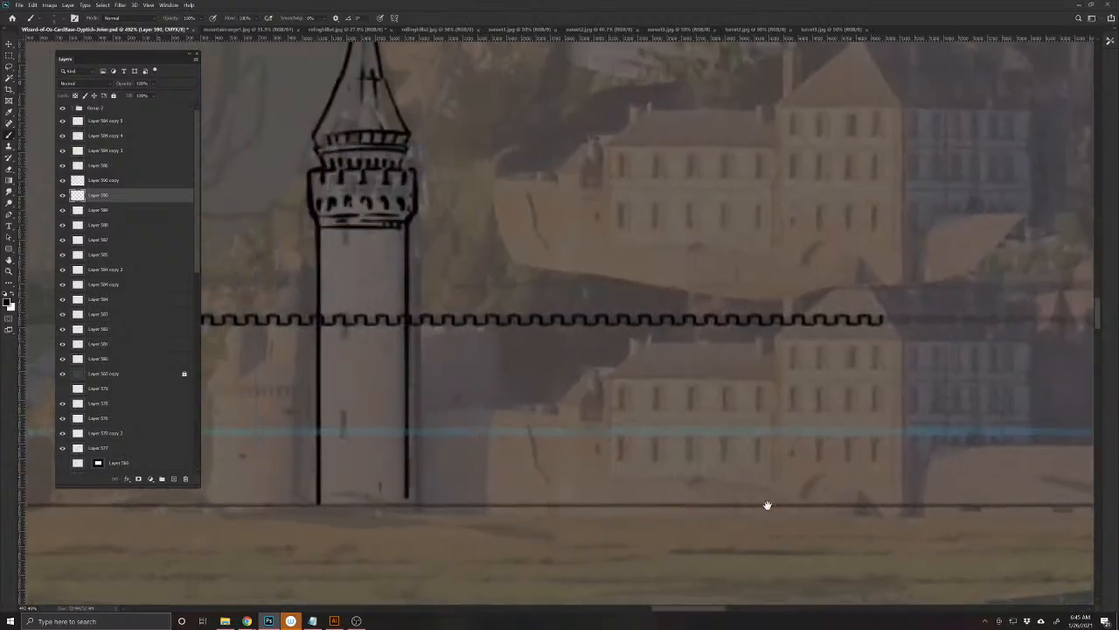
pyautogui.press('v')
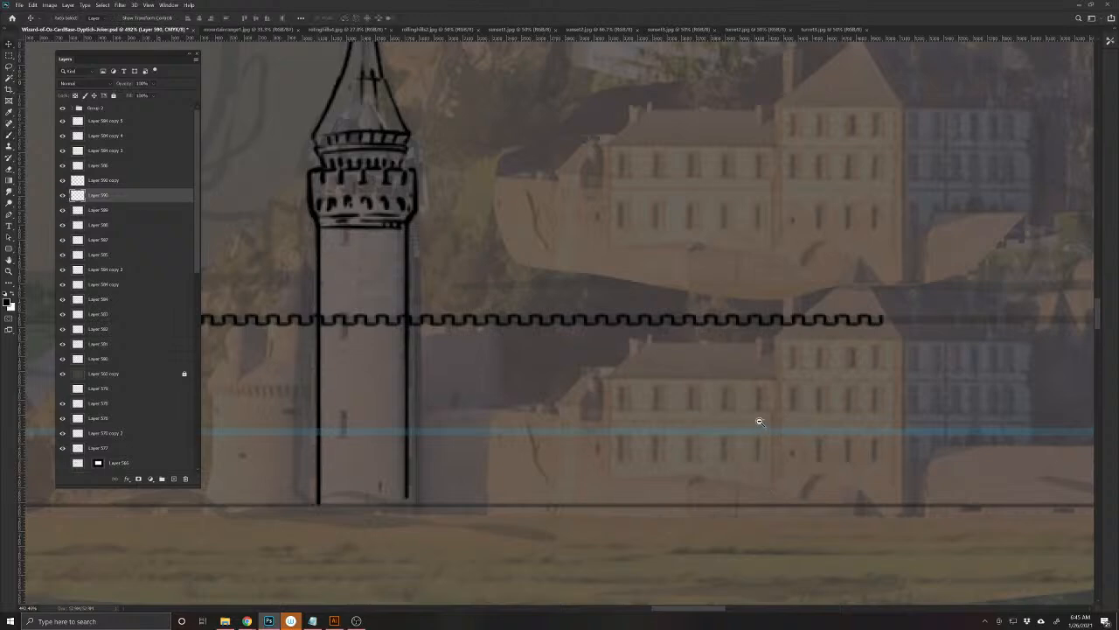
pyautogui.scroll(-5, 609, 412)
pyautogui.scroll(2, 609, 413)
pyautogui.moveTo(589, 374); pyautogui.dragTo(726, 380)
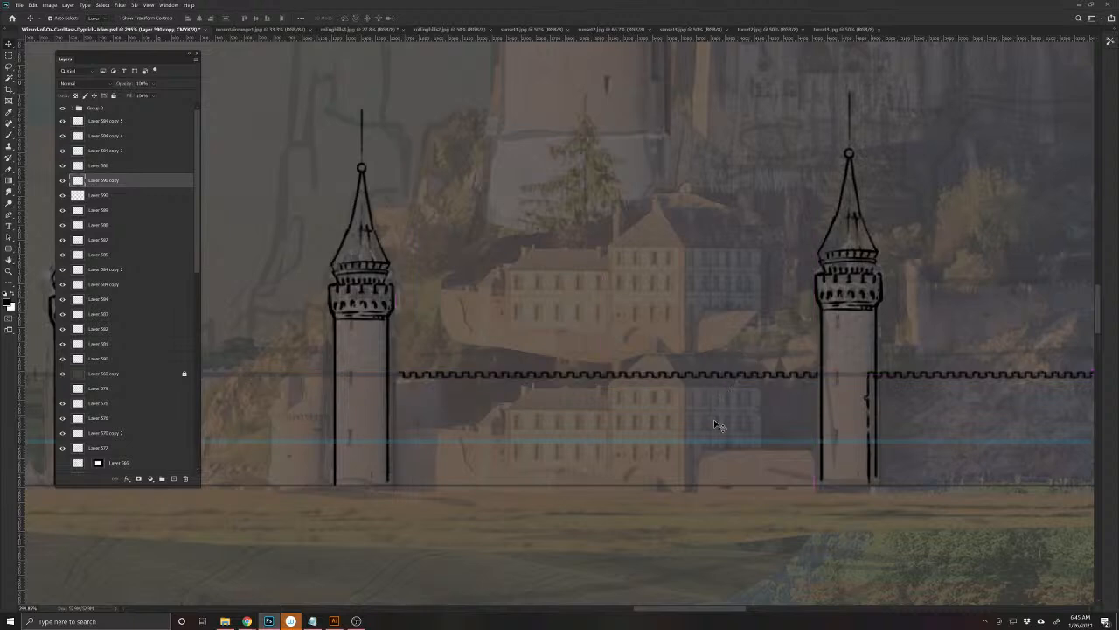
pyautogui.press('Right')
pyautogui.press('Right')
pyautogui.press('Right')
pyautogui.press('Right')
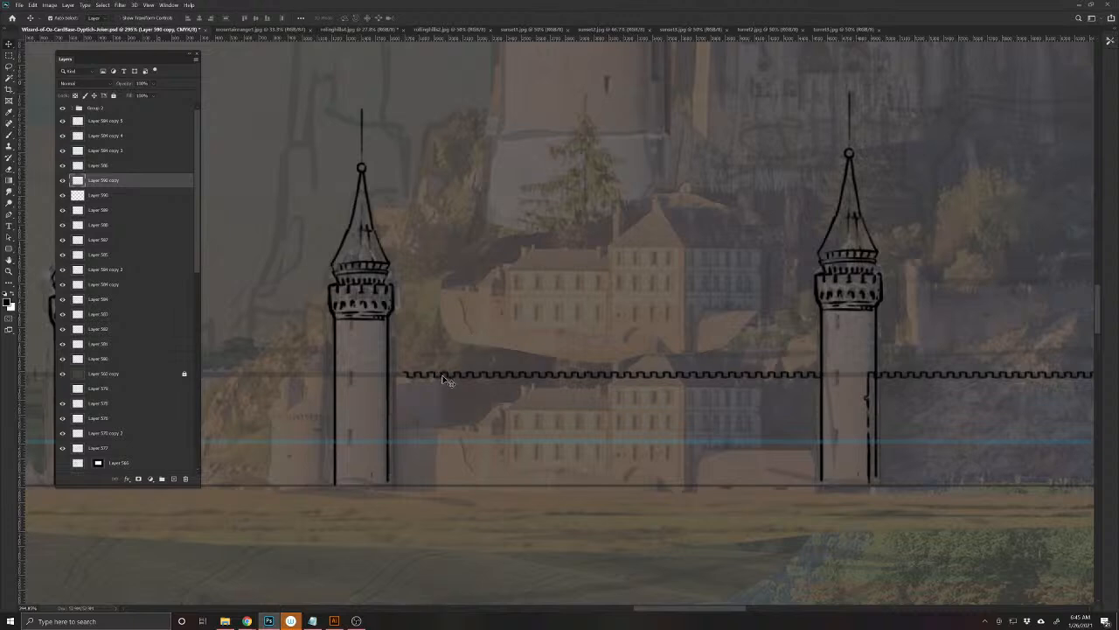
# - Duplicate the copied battlement strip, shift it left past the next tower with its notches lined up, and merge the two
pyautogui.scroll(-5, 624, 420)
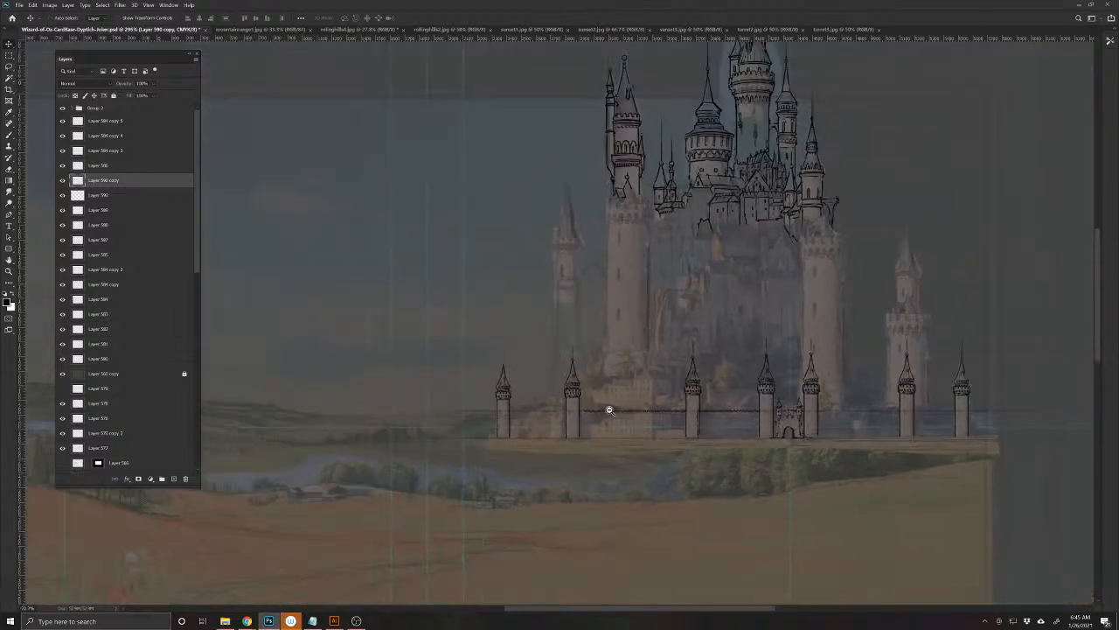
pyautogui.scroll(8, 610, 410)
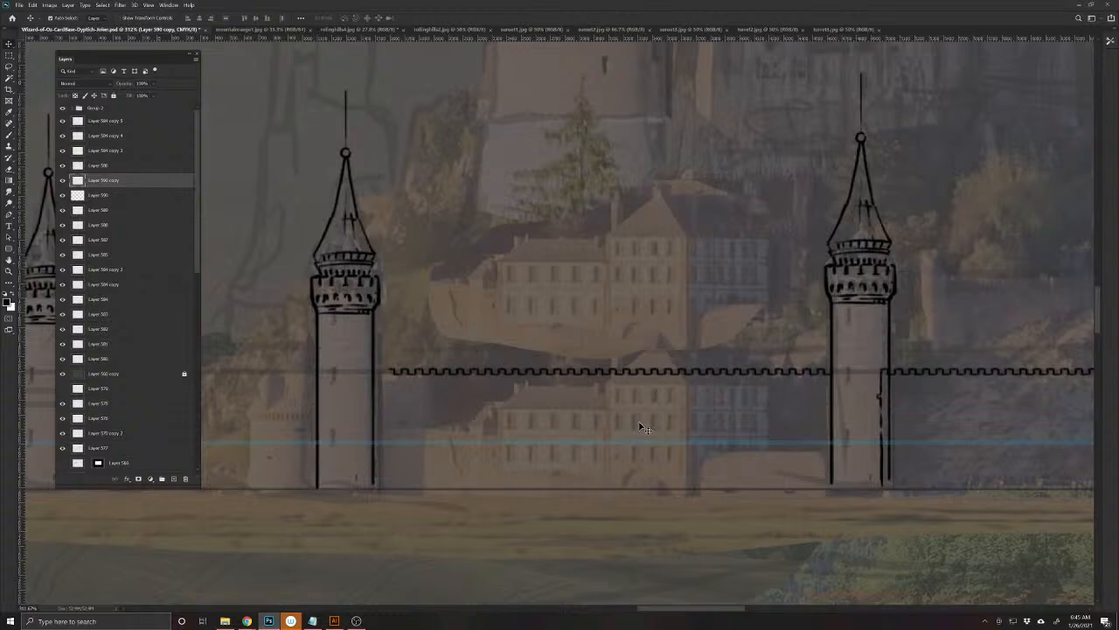
pyautogui.press('b')
pyautogui.press('v')
pyautogui.hotkey('ctrl', 'j')
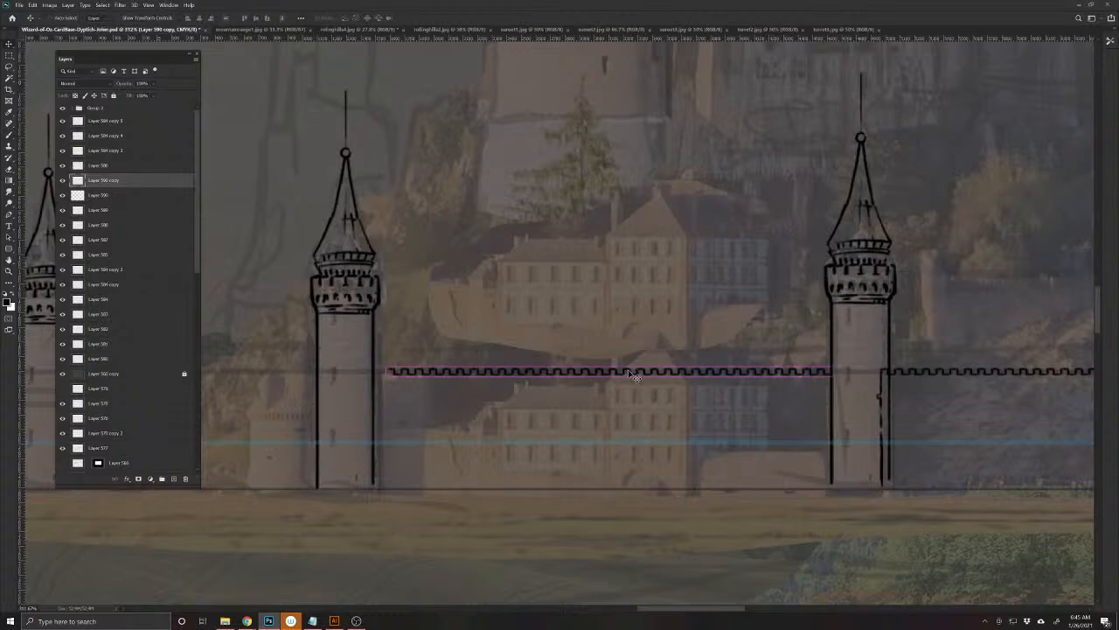
pyautogui.press('Left')
pyautogui.press('Left')
pyautogui.press('Left')
pyautogui.press('Left')
pyautogui.press('Left')
pyautogui.press('Left')
pyautogui.press('Left')
pyautogui.press('Left')
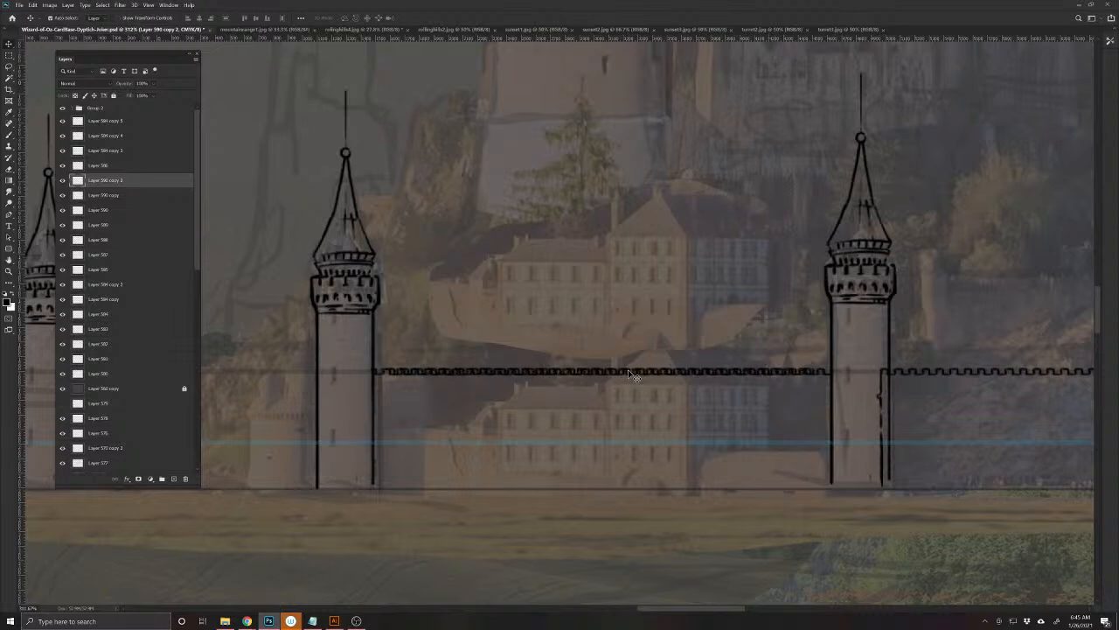
pyautogui.press('Left')
pyautogui.press('Left')
pyautogui.press('Left')
pyautogui.press('Left')
pyautogui.hotkey('shift', 'Left')
pyautogui.hotkey('shift', 'Left')
pyautogui.hotkey('shift', 'Left')
pyautogui.hotkey('shift', 'Left')
pyautogui.hotkey('shift', 'Left')
pyautogui.hotkey('shift', 'Left')
pyautogui.hotkey('shift', 'Left')
pyautogui.hotkey('shift', 'Left')
pyautogui.hotkey('shift', 'Left')
pyautogui.hotkey('shift', 'Left')
pyautogui.hotkey('shift', 'Left')
pyautogui.hotkey('shift', 'Left')
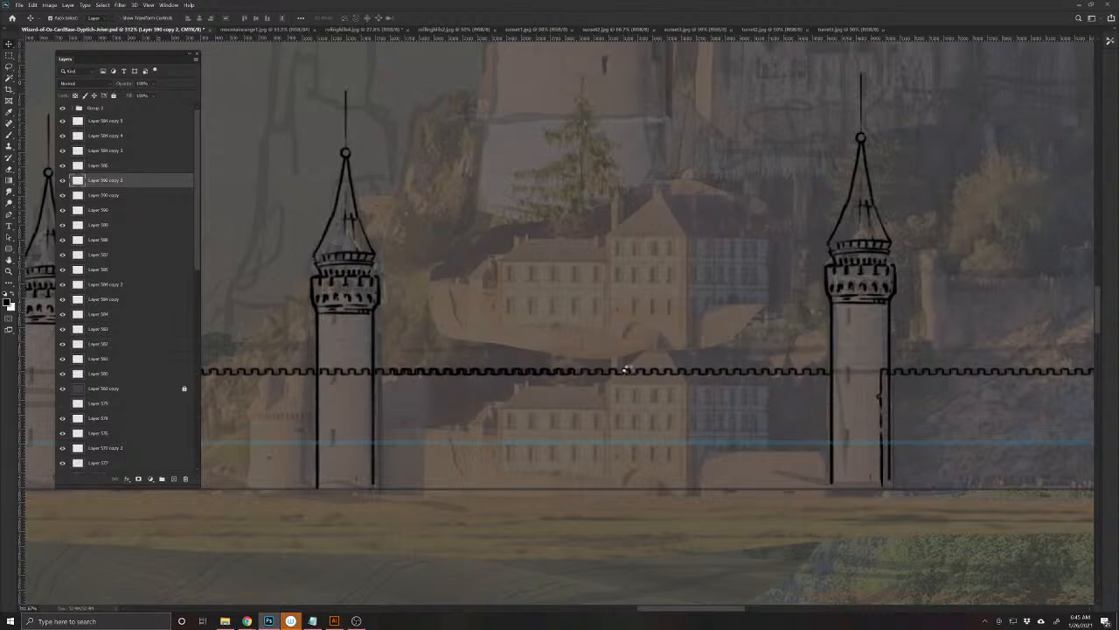
pyautogui.hotkey('shift', 'Left')
pyautogui.hotkey('shift', 'Left')
pyautogui.hotkey('shift', 'Left')
pyautogui.hotkey('shift', 'Left')
pyautogui.hotkey('shift', 'Left')
pyautogui.hotkey('shift', 'Left')
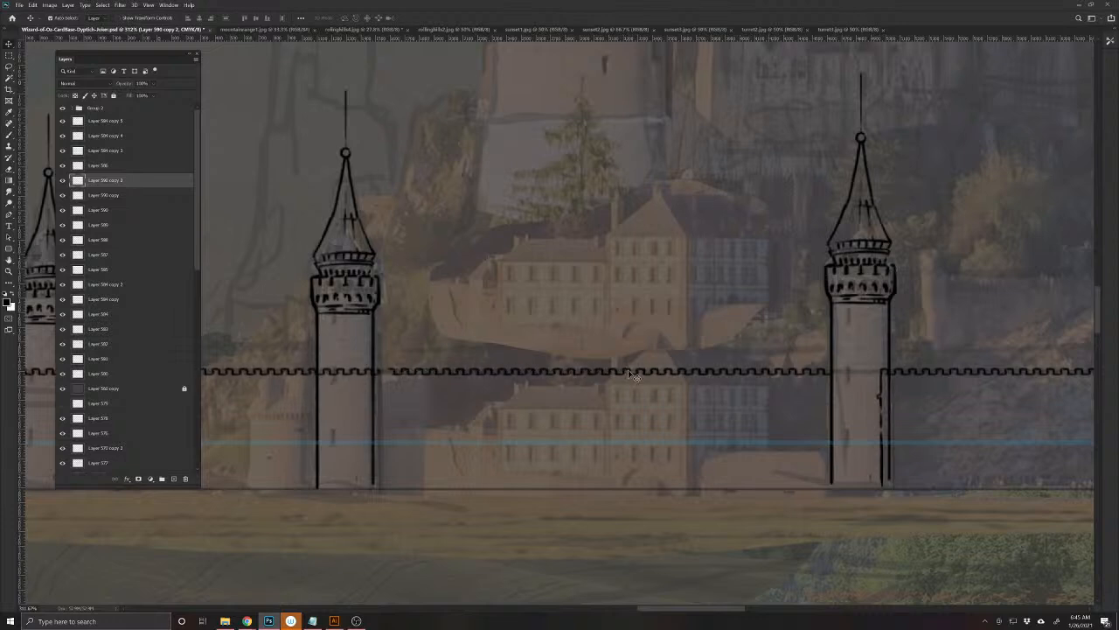
pyautogui.hotkey('shift', 'Left')
pyautogui.hotkey('shift', 'Left')
pyautogui.hotkey('shift', 'Left')
pyautogui.hotkey('shift', 'Left')
pyautogui.hotkey('shift', 'Left')
pyautogui.hotkey('shift', 'Left')
pyautogui.hotkey('shift', 'Left')
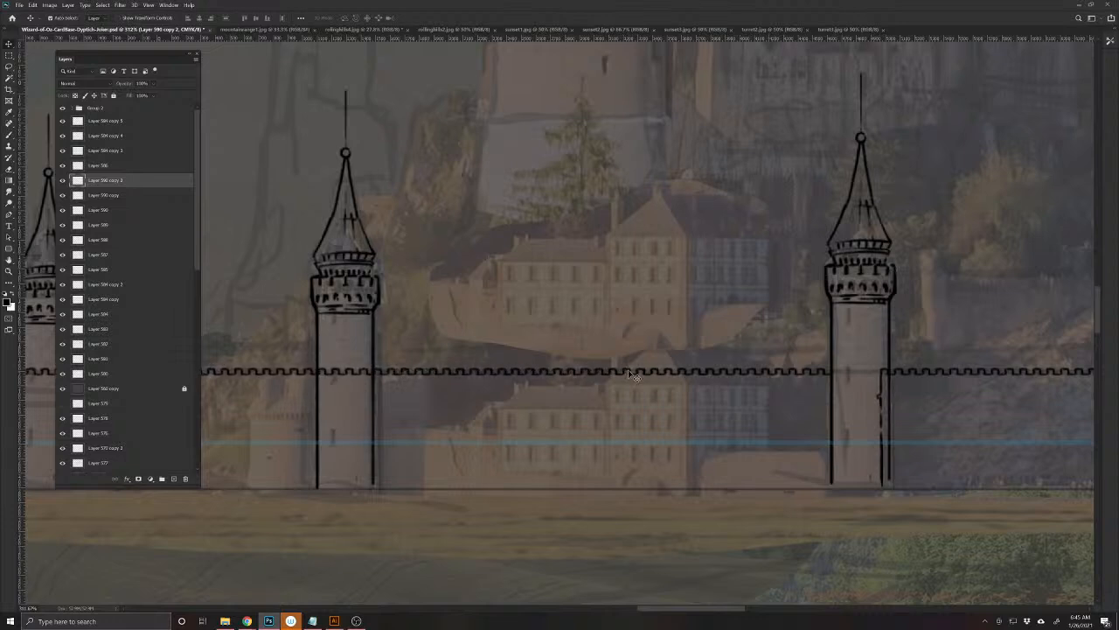
pyautogui.hotkey('shift', 'Left')
pyautogui.hotkey('ctrl', 'e')
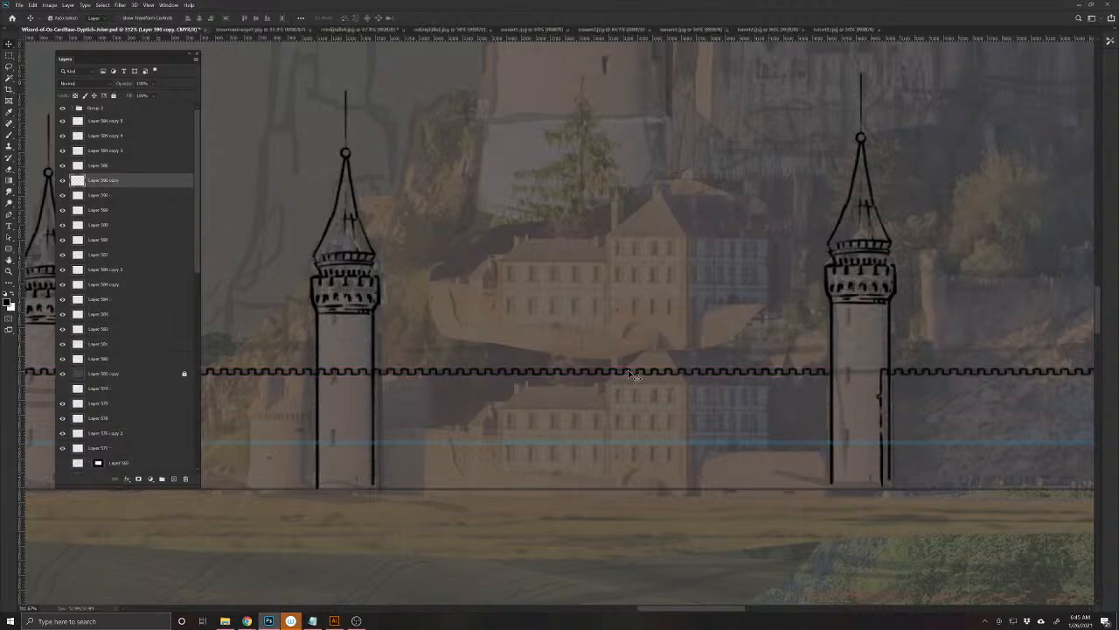
# - Delete the part of the battlement line left of the second tower's centre on the current layer, and clear the selection
pyautogui.scroll(-5, 627, 370)
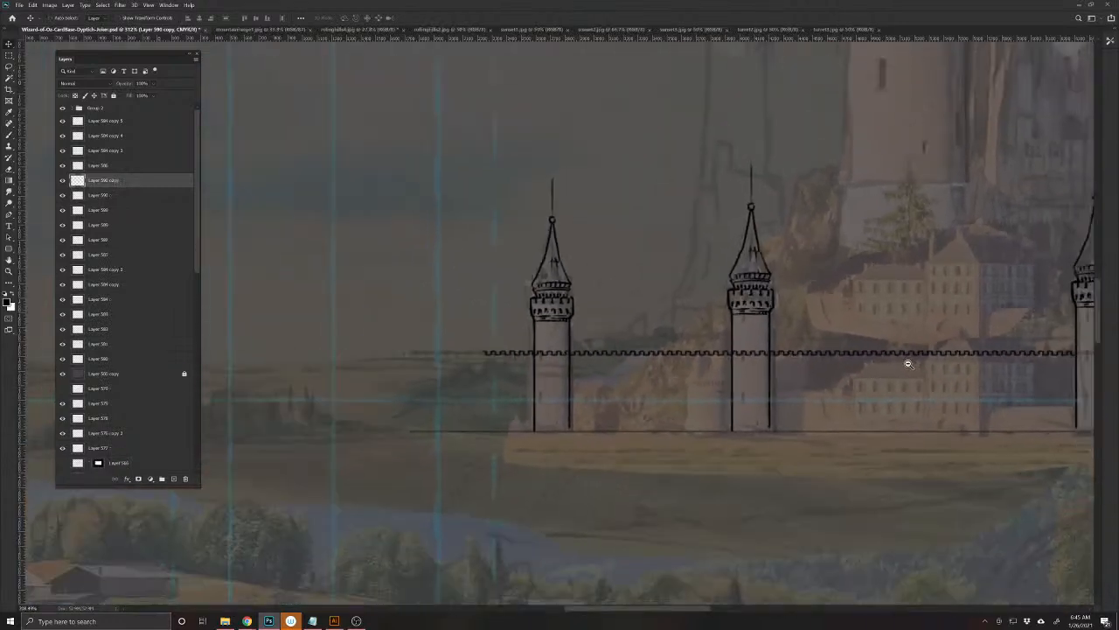
pyautogui.moveTo(895, 374); pyautogui.dragTo(790, 370)
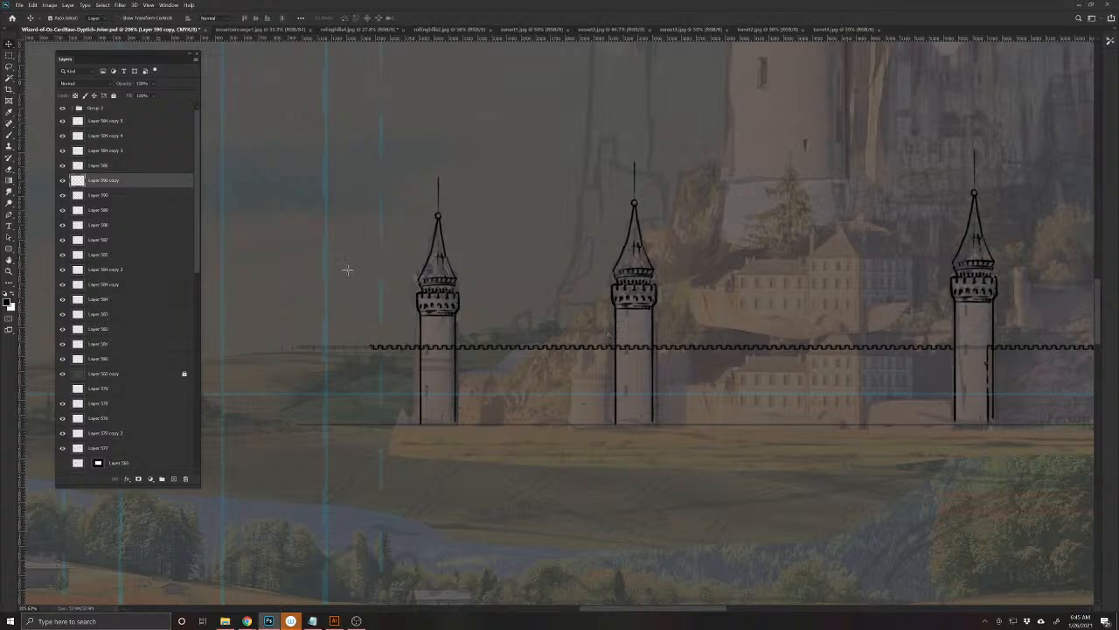
pyautogui.moveTo(347, 271); pyautogui.dragTo(632, 455)
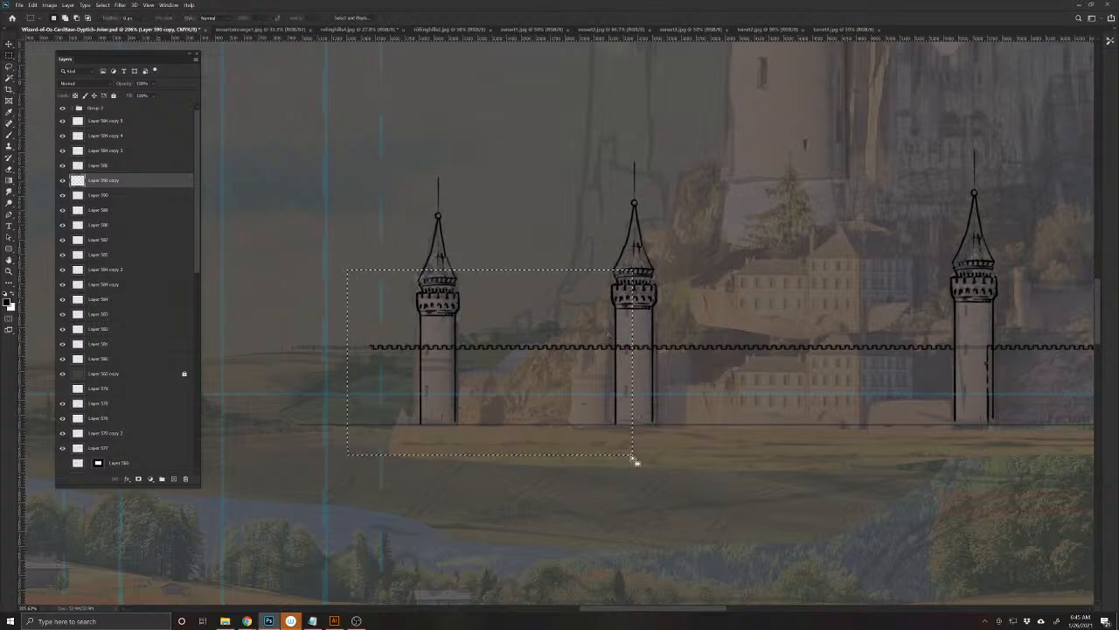
pyautogui.press('Delete')
pyautogui.hotkey('ctrl', 'd')
# - Paint thin horizontal ledge lines just beneath the battlements, spanning the wall between the second and third towers
pyautogui.moveTo(805, 425); pyautogui.dragTo(557, 430)
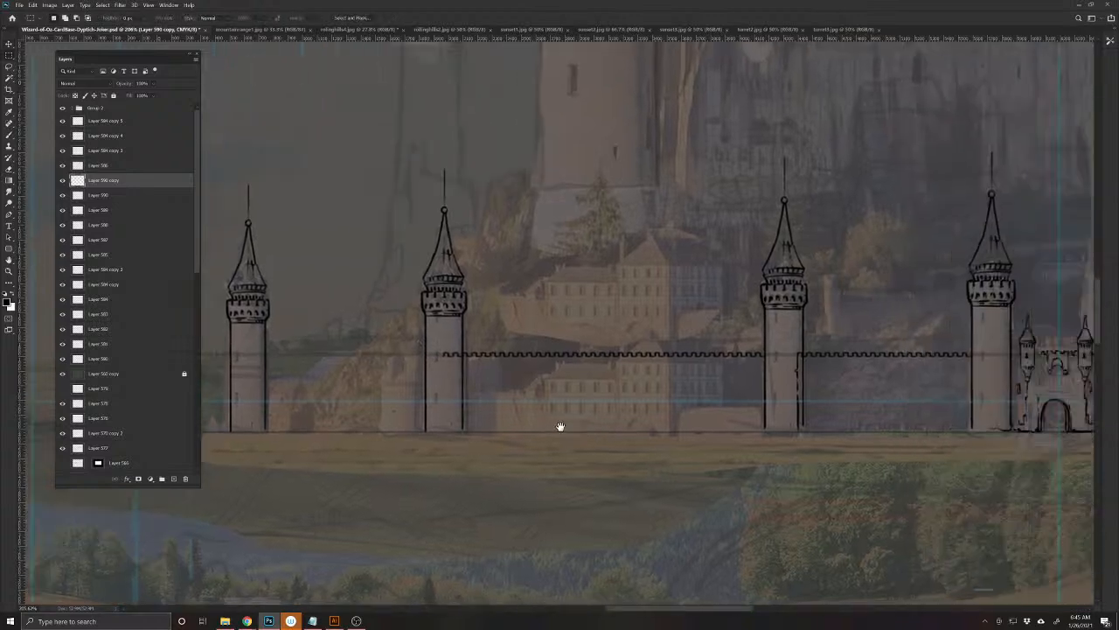
pyautogui.moveTo(560, 379); pyautogui.dragTo(682, 390)
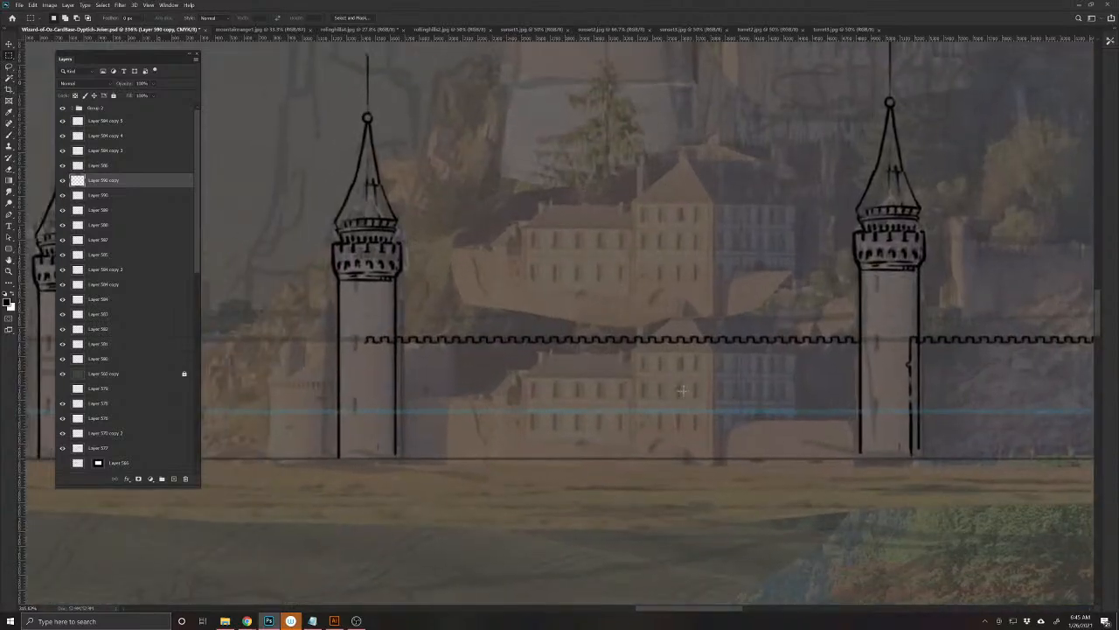
pyautogui.press('b')
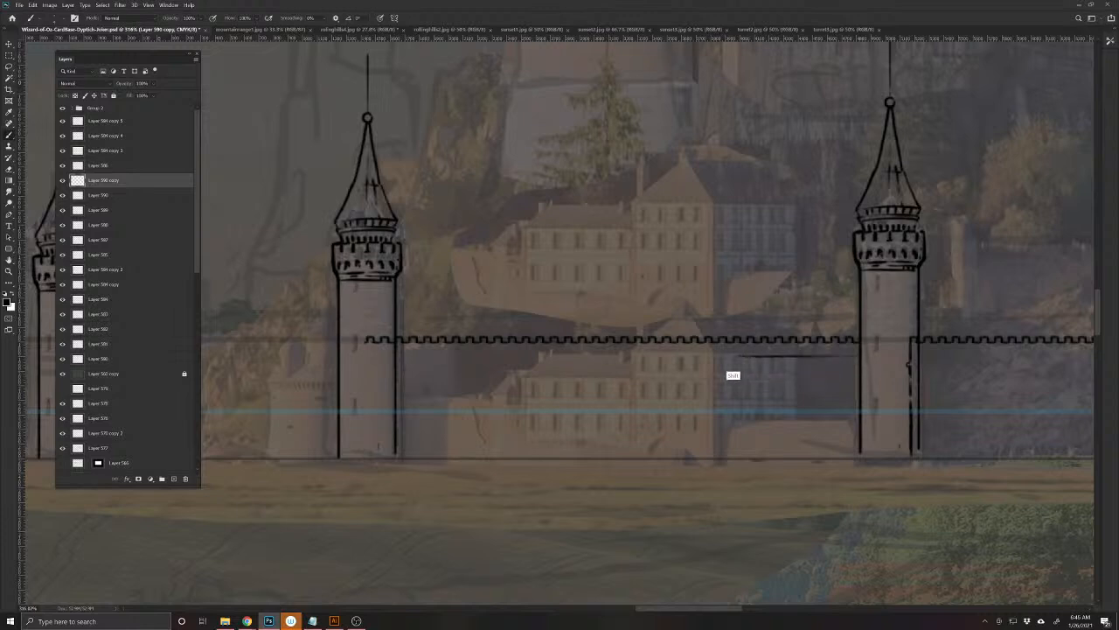
pyautogui.keyDown('shift'); pyautogui.click(657, 356); pyautogui.keyUp('shift')
pyautogui.moveTo(651, 374); pyautogui.dragTo(362, 369)
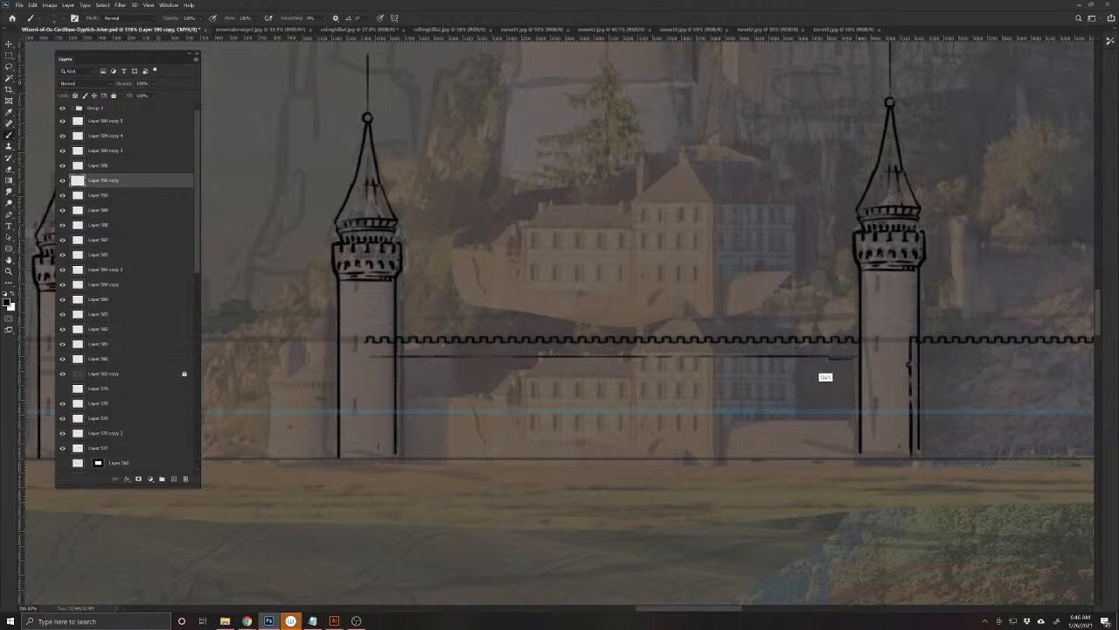
pyautogui.moveTo(665, 377); pyautogui.dragTo(436, 379)
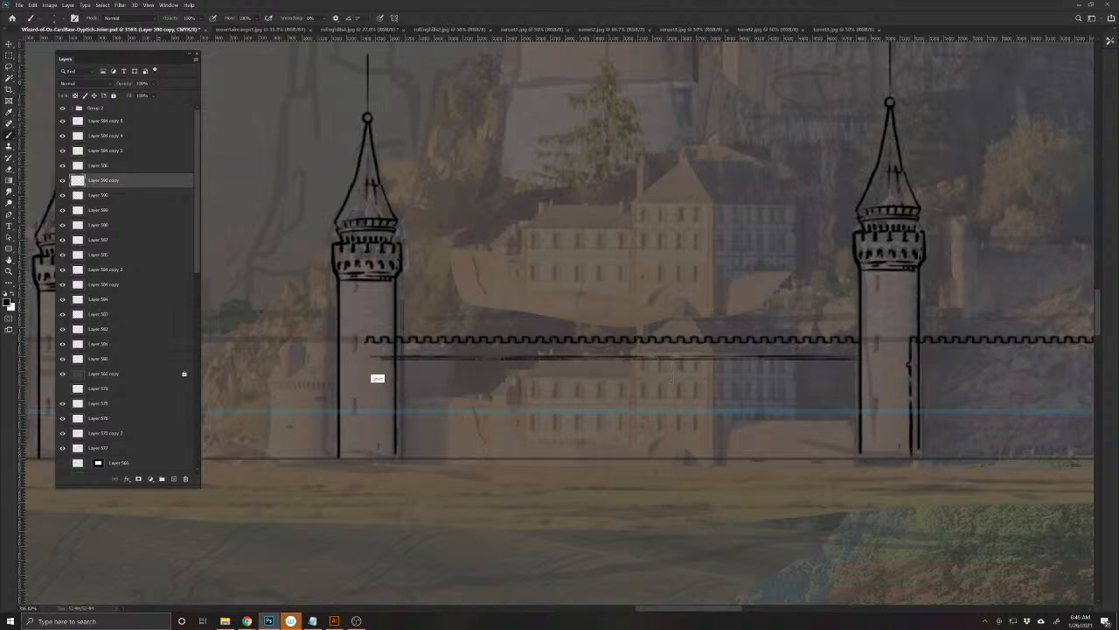
# - Paint a row of small shallow arches with short support marks along the underside of the wall's ledge line
pyautogui.moveTo(519, 479); pyautogui.dragTo(448, 512)
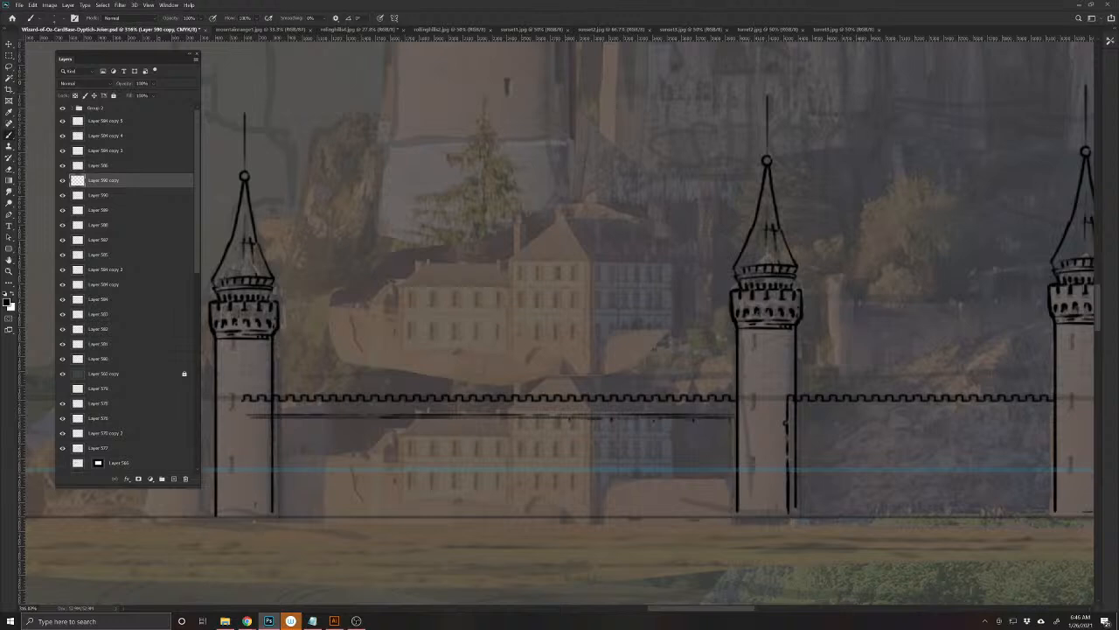
pyautogui.moveTo(490, 418)
pyautogui.mouseDown()
pyautogui.moveTo(510, 418)
pyautogui.moveTo(467, 418)
pyautogui.mouseUp()
pyautogui.moveTo(295, 418); pyautogui.dragTo(306, 418)
pyautogui.moveTo(685, 423); pyautogui.dragTo(638, 424)
pyautogui.moveTo(338, 424); pyautogui.dragTo(305, 424)
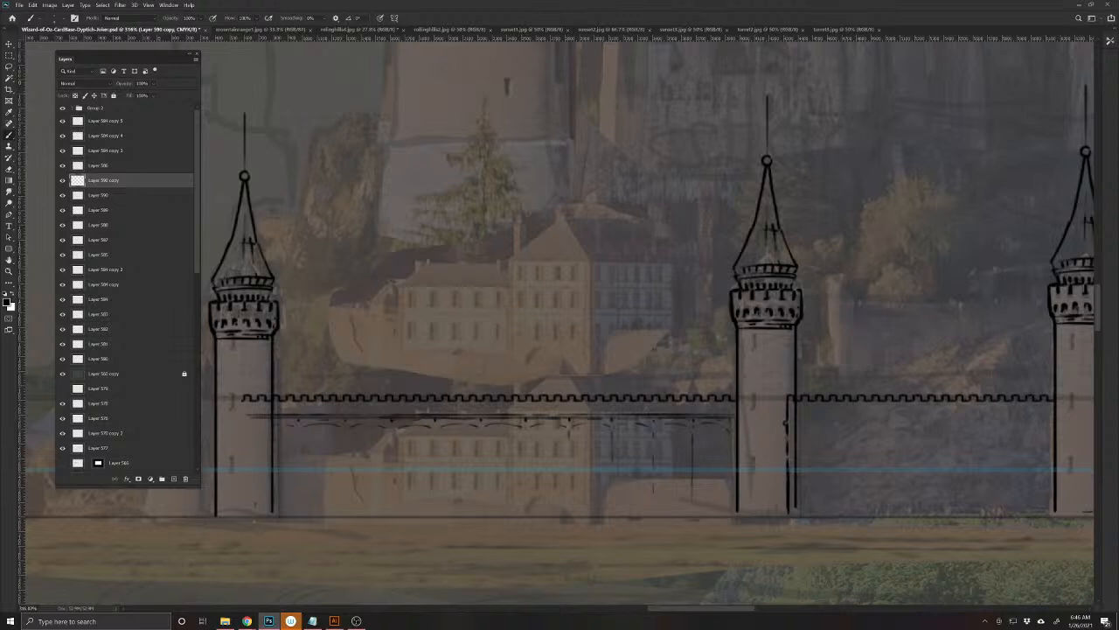
# - Try to draw vertical divider lines from the arches down the wall face
pyautogui.moveTo(570, 475); pyautogui.dragTo(570, 495)
pyautogui.moveTo(483, 462)
pyautogui.mouseDown()
pyautogui.moveTo(482, 496)
pyautogui.moveTo(436, 501)
pyautogui.mouseUp()
pyautogui.moveTo(382, 532); pyautogui.dragTo(512, 530)
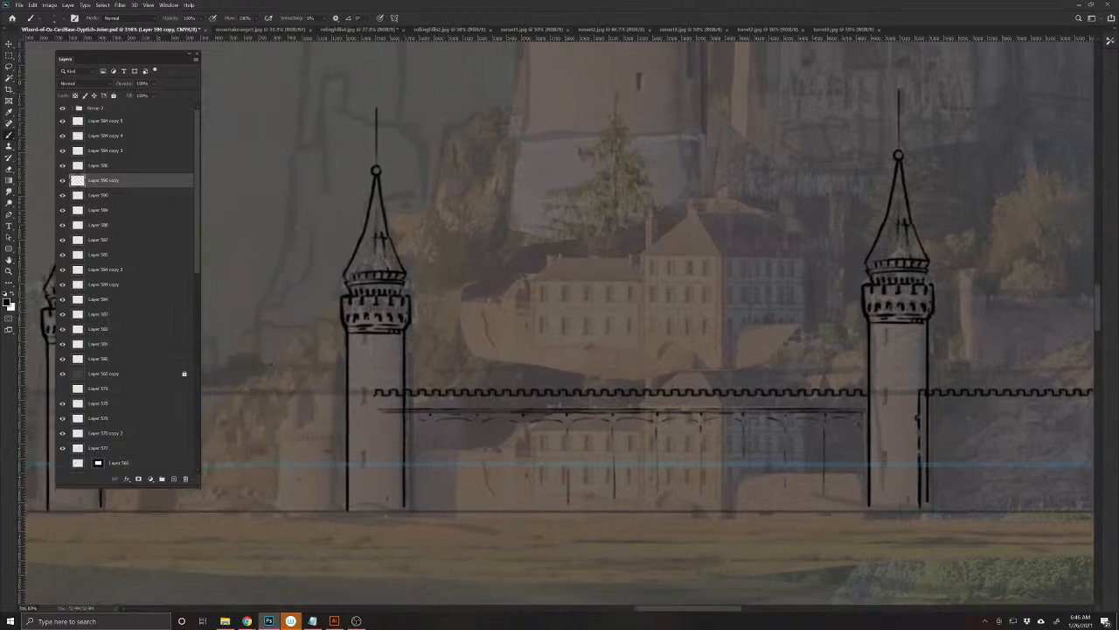
pyautogui.moveTo(523, 427); pyautogui.dragTo(523, 485)
pyautogui.moveTo(436, 525); pyautogui.dragTo(393, 515)
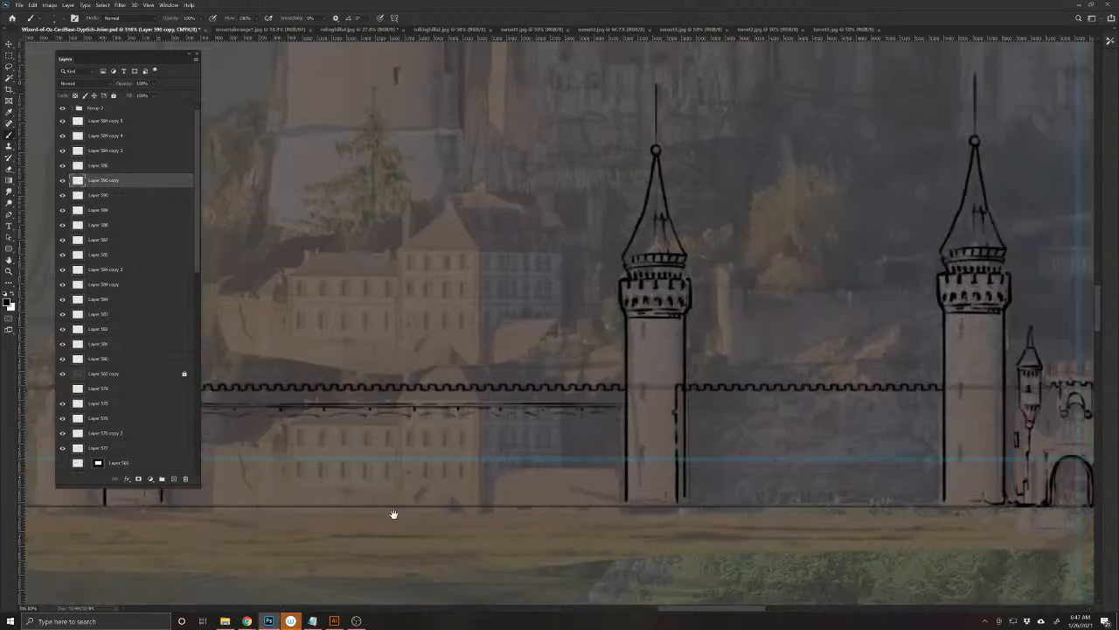
# - Draw evenly spaced straight vertical divider lines from the arch supports down toward the wall base, undoing the stray stroke below the wall
pyautogui.moveTo(464, 498); pyautogui.dragTo(542, 502)
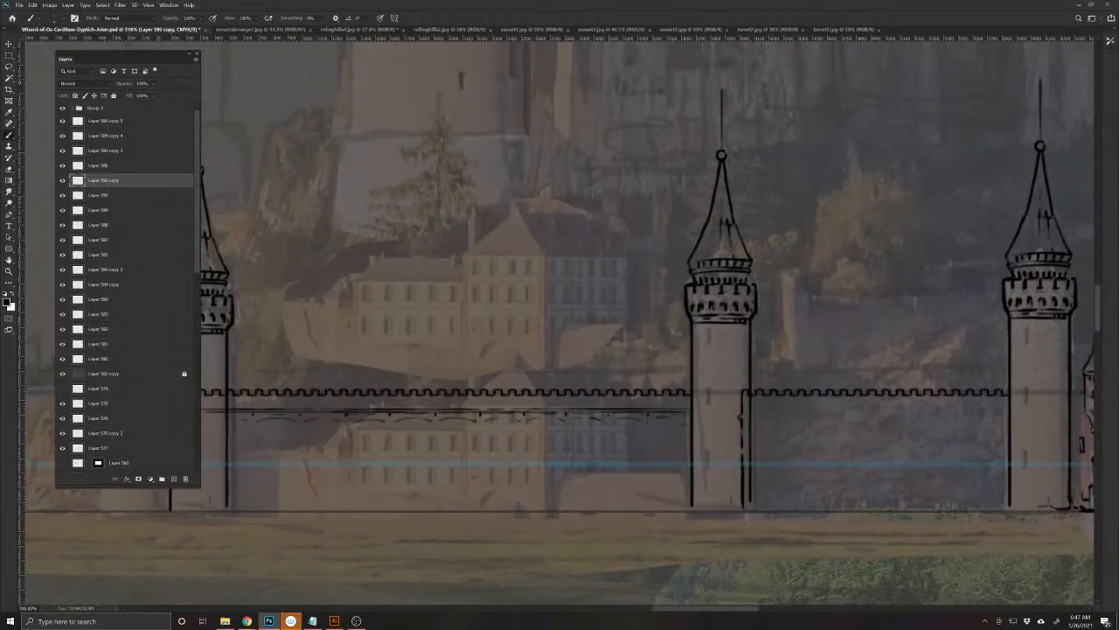
pyautogui.moveTo(608, 418); pyautogui.dragTo(608, 500)
pyautogui.moveTo(479, 418); pyautogui.dragTo(479, 500)
pyautogui.moveTo(426, 547); pyautogui.dragTo(608, 547)
pyautogui.moveTo(441, 470); pyautogui.dragTo(533, 474)
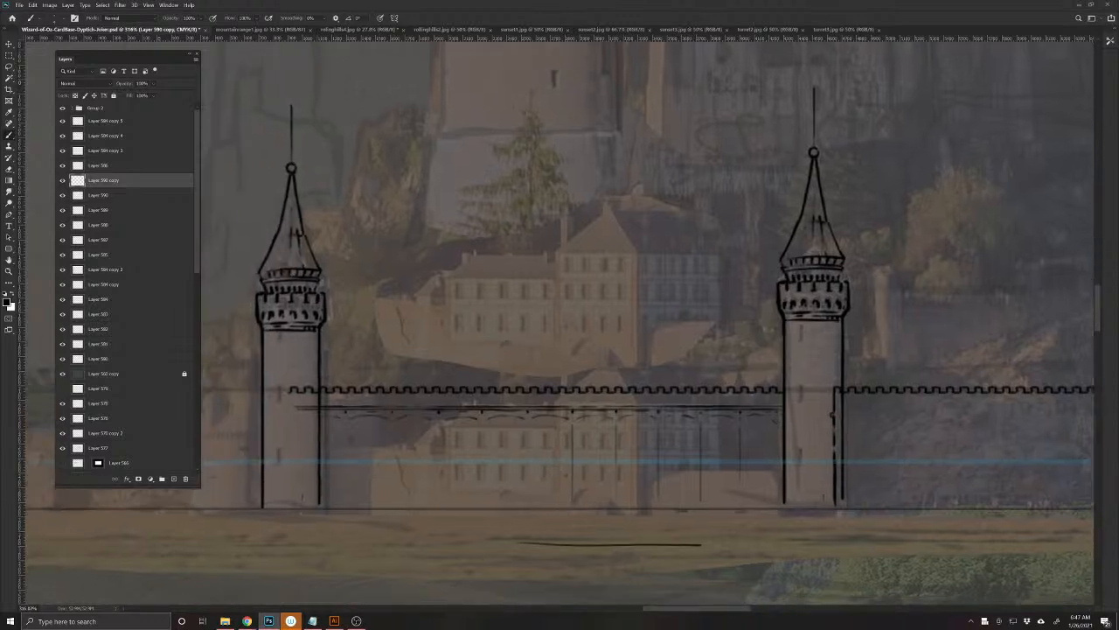
pyautogui.hotkey('ctrl', 'z')
pyautogui.moveTo(528, 411); pyautogui.dragTo(528, 503)
pyautogui.moveTo(482, 411); pyautogui.dragTo(482, 504)
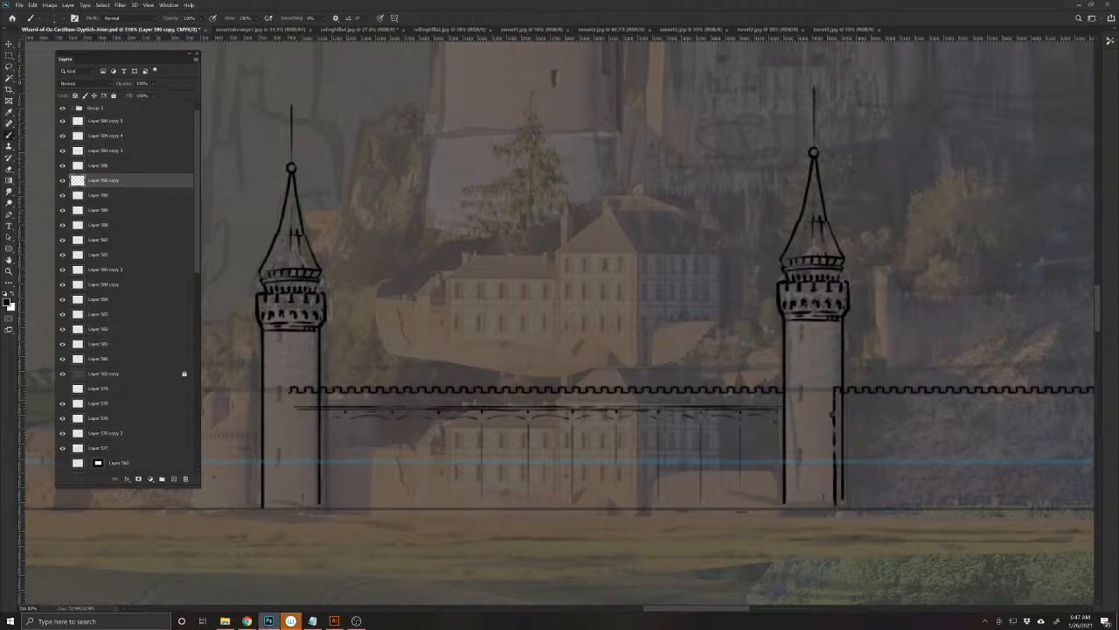
pyautogui.moveTo(392, 413); pyautogui.dragTo(392, 502)
# - Close the Sticky Keys prompt without enabling it
pyautogui.press('shift')
pyautogui.press('shift')
pyautogui.press('shift')
pyautogui.press('shift')
pyautogui.press('shift')
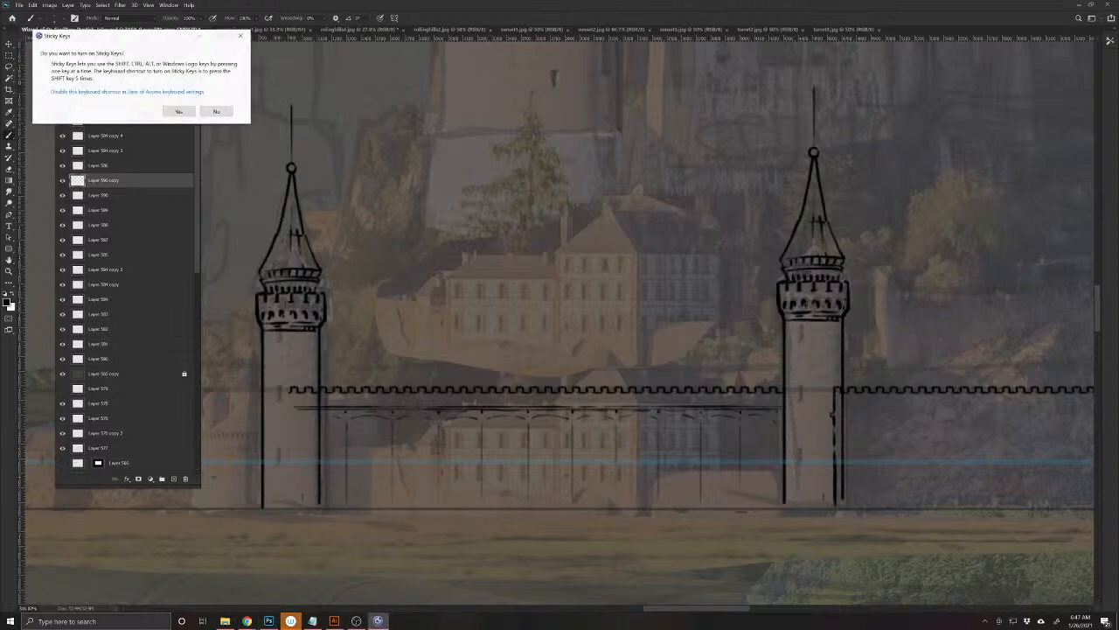
pyautogui.click(240, 35)
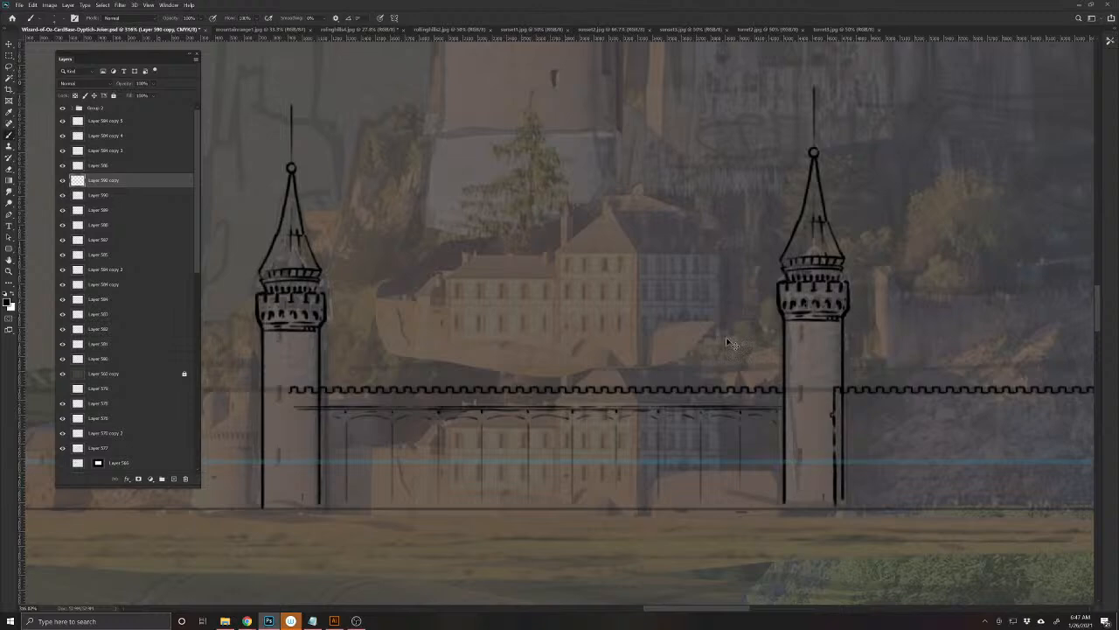
# - Draw a small narrow arrow-slit window in the wall panel next to the third tower
pyautogui.scroll(-5, 690, 325)
pyautogui.moveTo(690, 325); pyautogui.dragTo(564, 329)
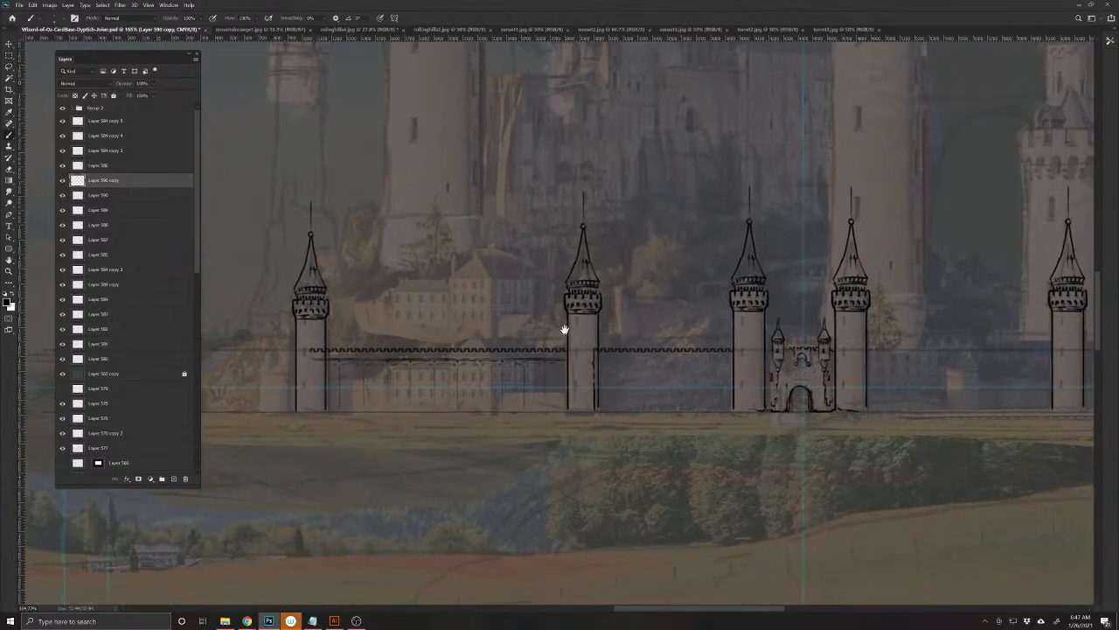
pyautogui.scroll(5, 528, 382)
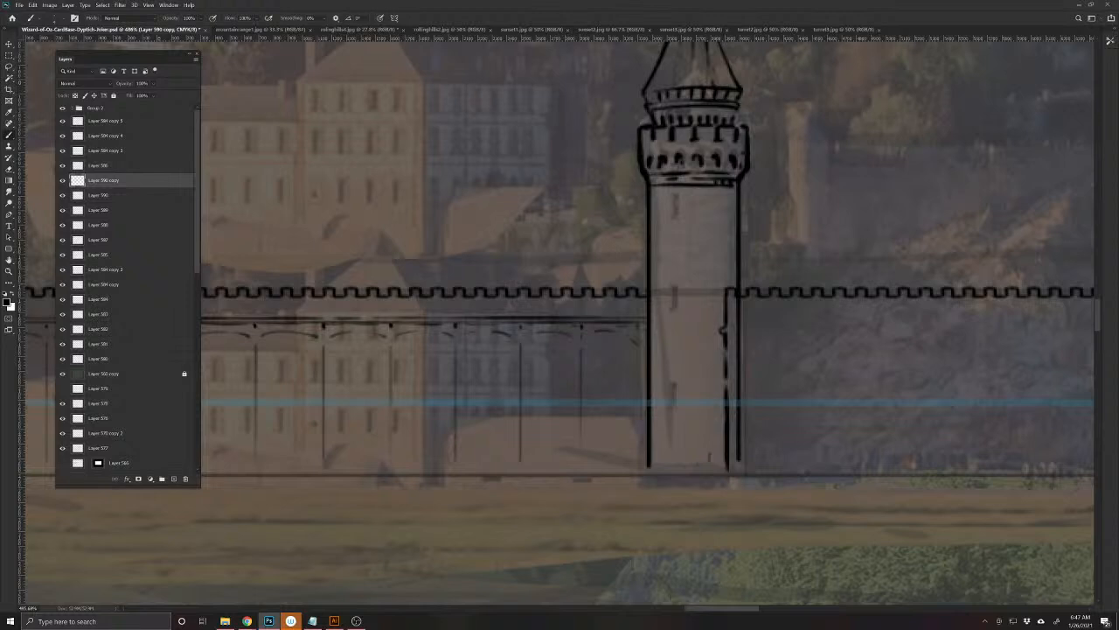
pyautogui.moveTo(609, 346); pyautogui.dragTo(612, 373)
# - Copy the arrow slit to its own layer and place duplicates in every second panel along the wall to the second tower
pyautogui.press('l')
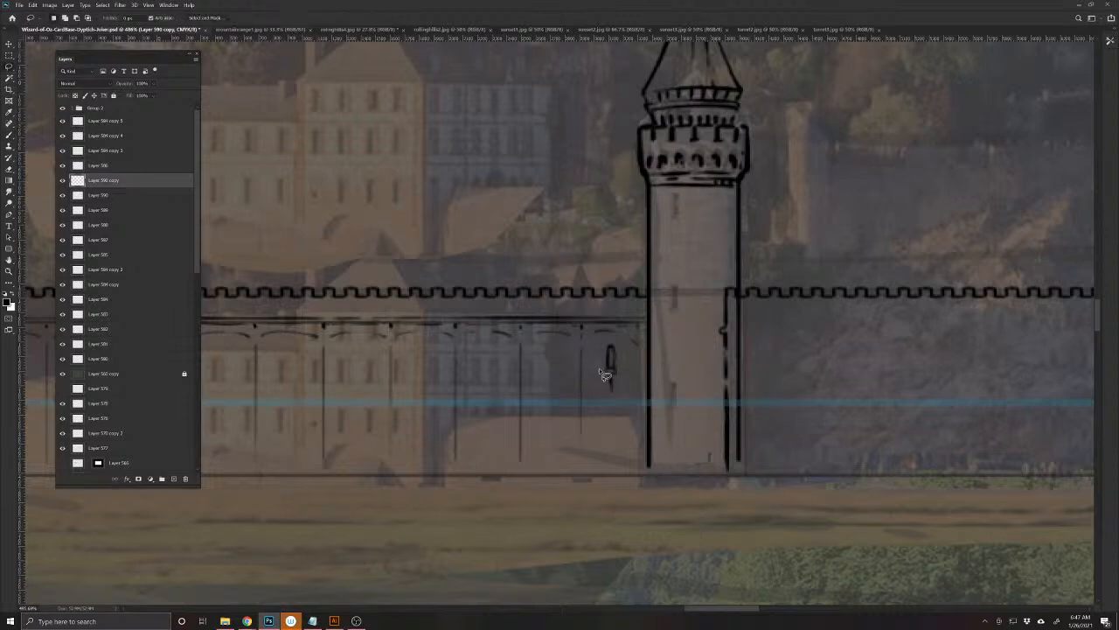
pyautogui.moveTo(603, 365)
pyautogui.mouseDown()
pyautogui.moveTo(624, 386)
pyautogui.moveTo(602, 359)
pyautogui.mouseUp()
pyautogui.hotkey('ctrl', 'j')
pyautogui.press('v')
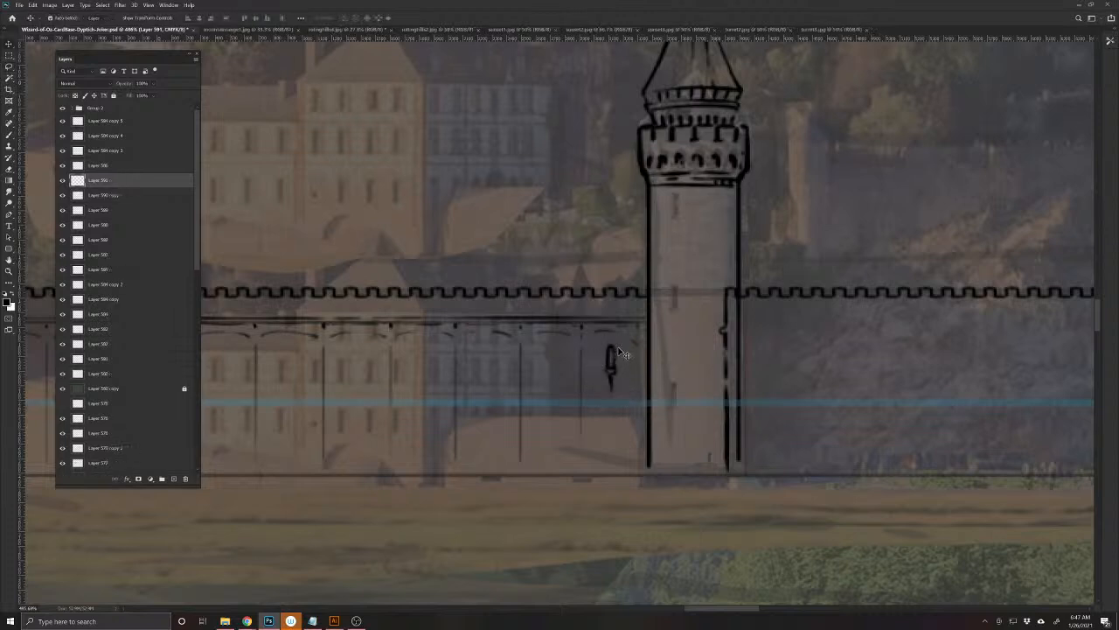
pyautogui.moveTo(612, 356); pyautogui.dragTo(487, 356)
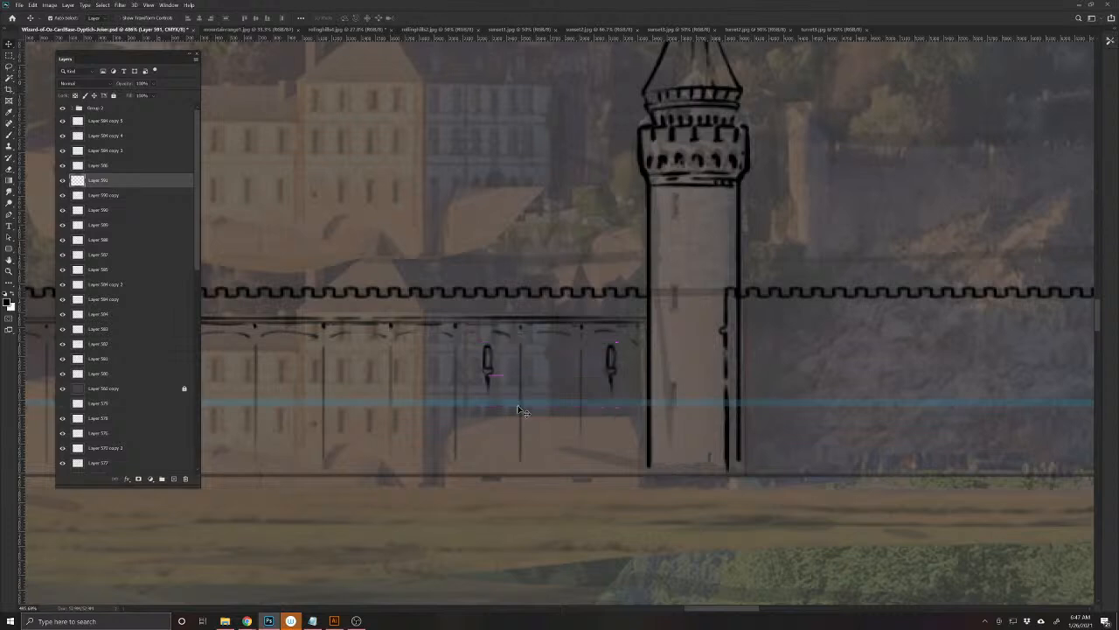
pyautogui.moveTo(522, 408); pyautogui.dragTo(867, 434)
pyautogui.moveTo(833, 400); pyautogui.dragTo(567, 398)
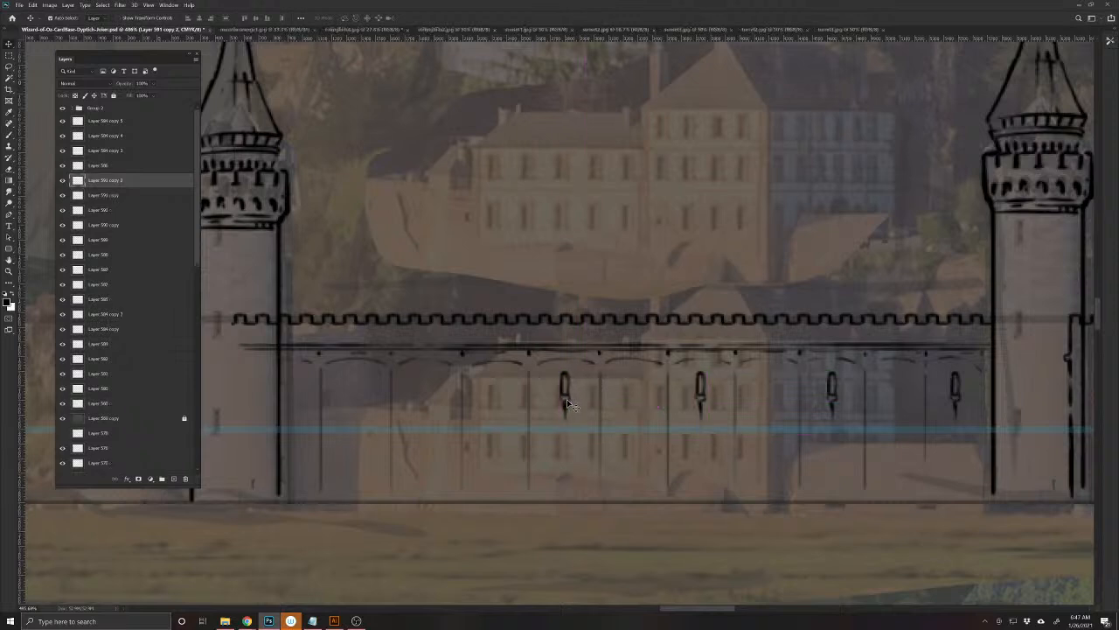
pyautogui.keyDown('alt'); pyautogui.moveTo(563, 380); pyautogui.dragTo(278, 380); pyautogui.keyUp('alt')
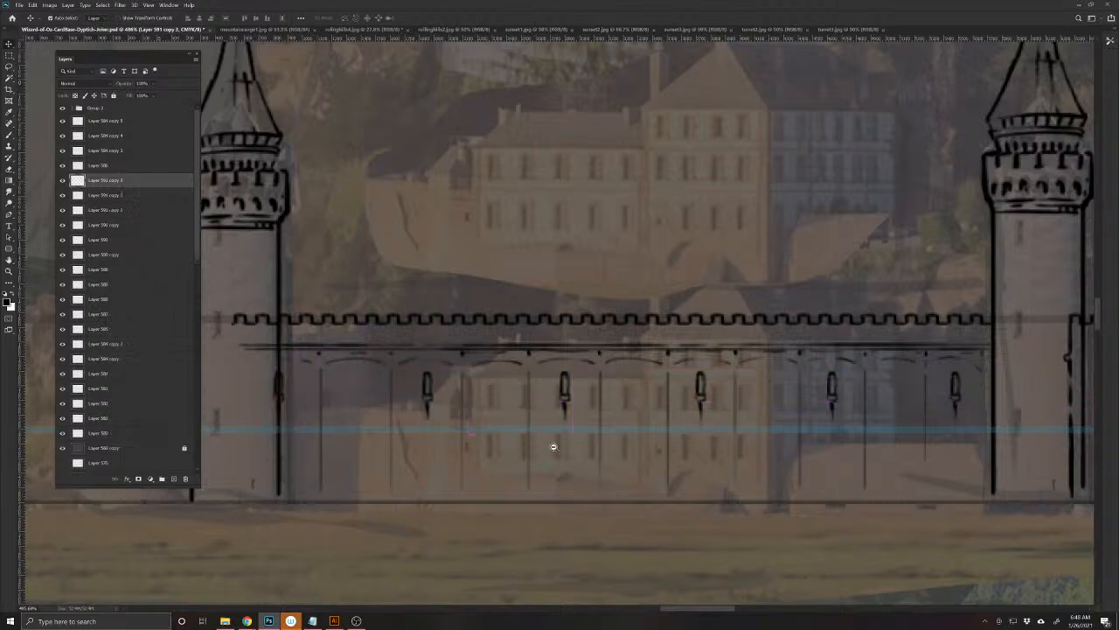
# - Save the document
pyautogui.scroll(-5, 551, 446)
pyautogui.scroll(4, 534, 445)
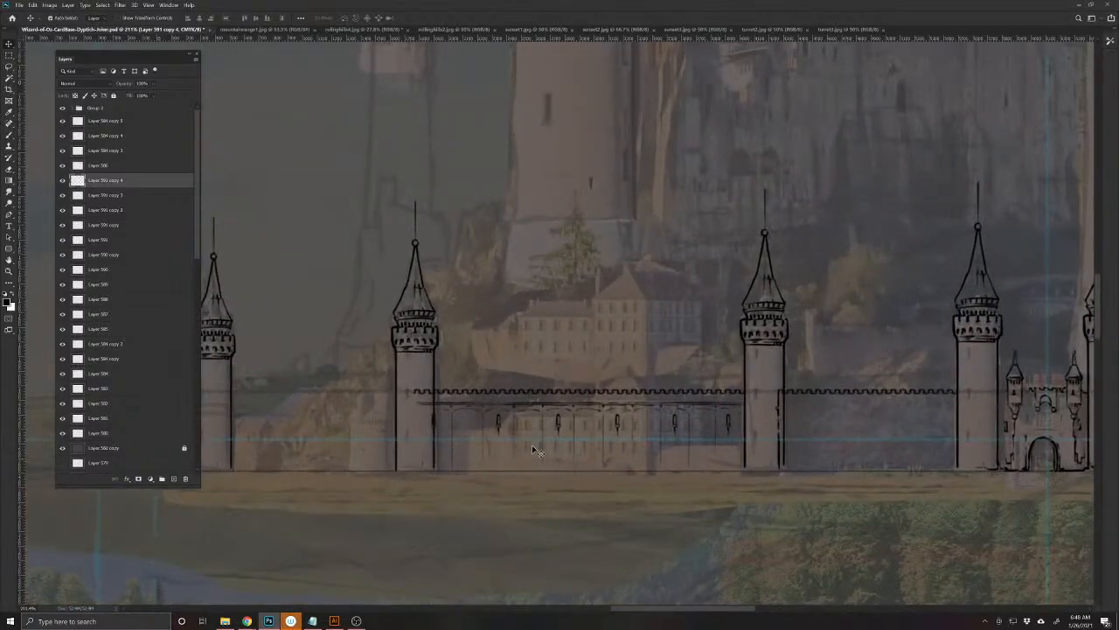
pyautogui.hotkey('ctrl', 's')
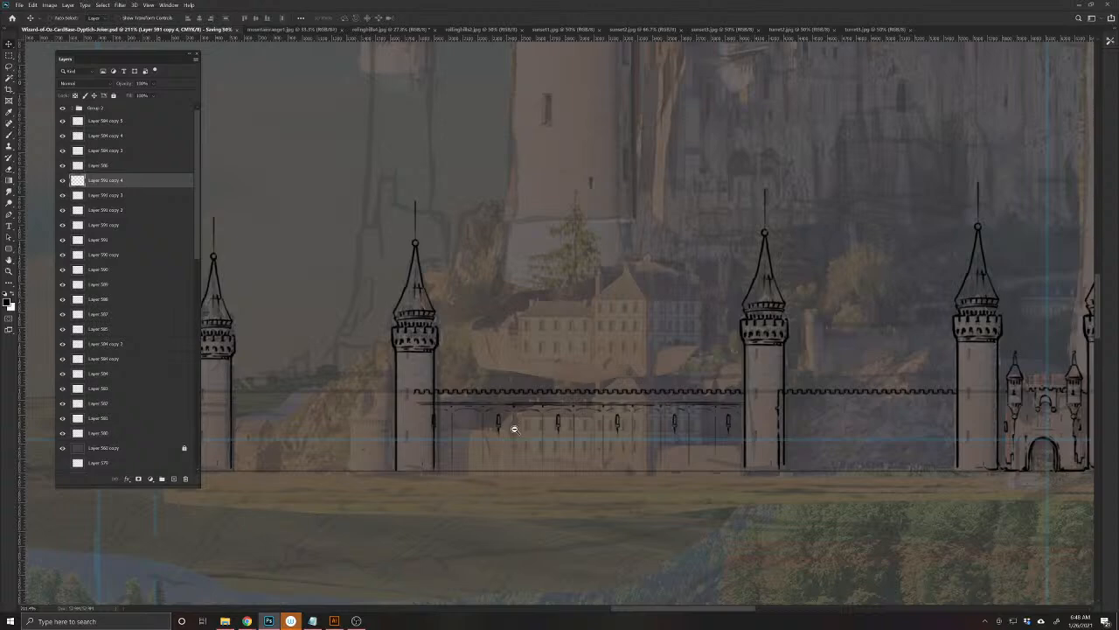
# - Add two neighbouring arrow-slit copies to the layer selection, so Layer 591 copy 4, copy 3 and copy 2 are selected
pyautogui.scroll(3, 510, 427)
pyautogui.keyDown('shift'); pyautogui.click(615, 411); pyautogui.keyUp('shift')
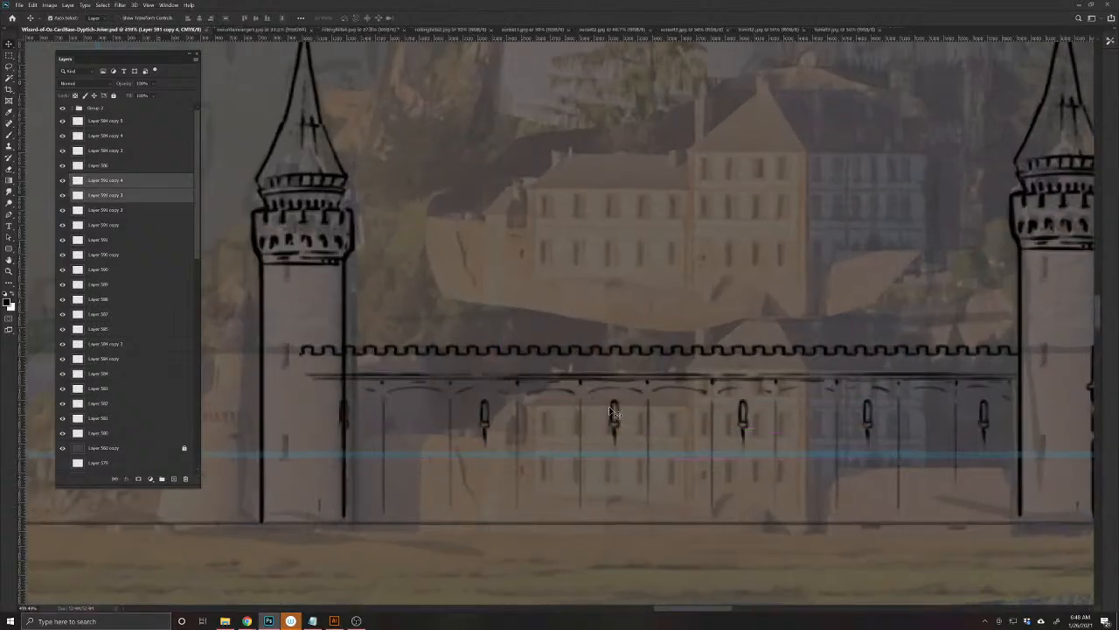
pyautogui.keyDown('shift'); pyautogui.click(747, 407); pyautogui.keyUp('shift')
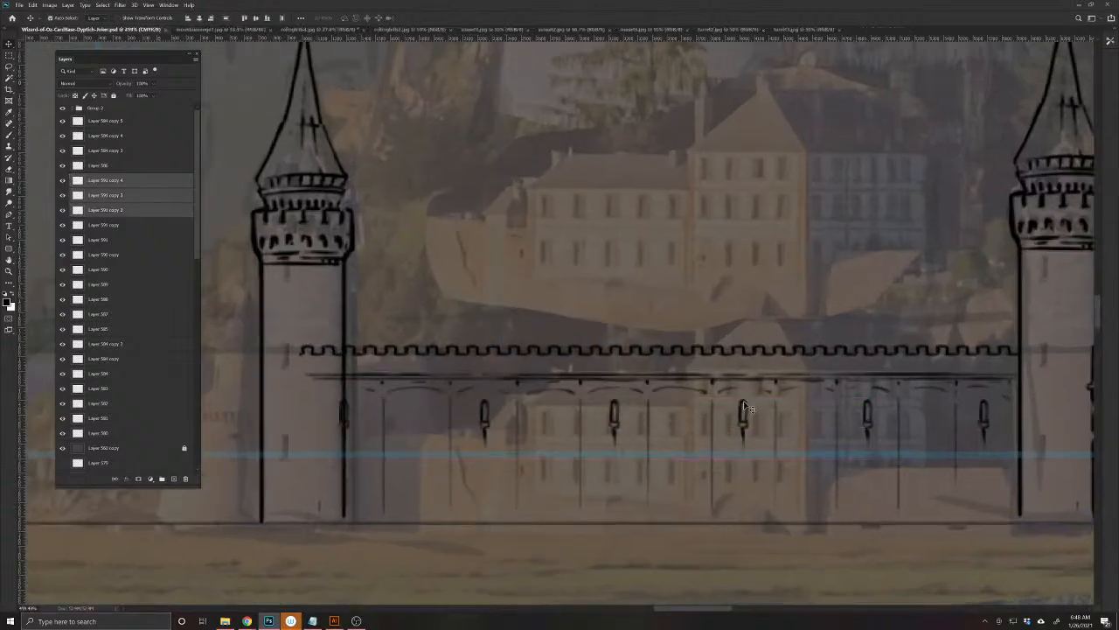
# - Try nudging the selected arrow-slit copies to the right along the wall, and move them back
pyautogui.press('Right')
pyautogui.press('Right')
pyautogui.press('Right')
pyautogui.press('Right')
pyautogui.press('Right')
pyautogui.hotkey('alt', 'shift', '[')
pyautogui.press('Left')
pyautogui.press('Left')
pyautogui.press('Left')
pyautogui.press('Left')
pyautogui.press('Left')
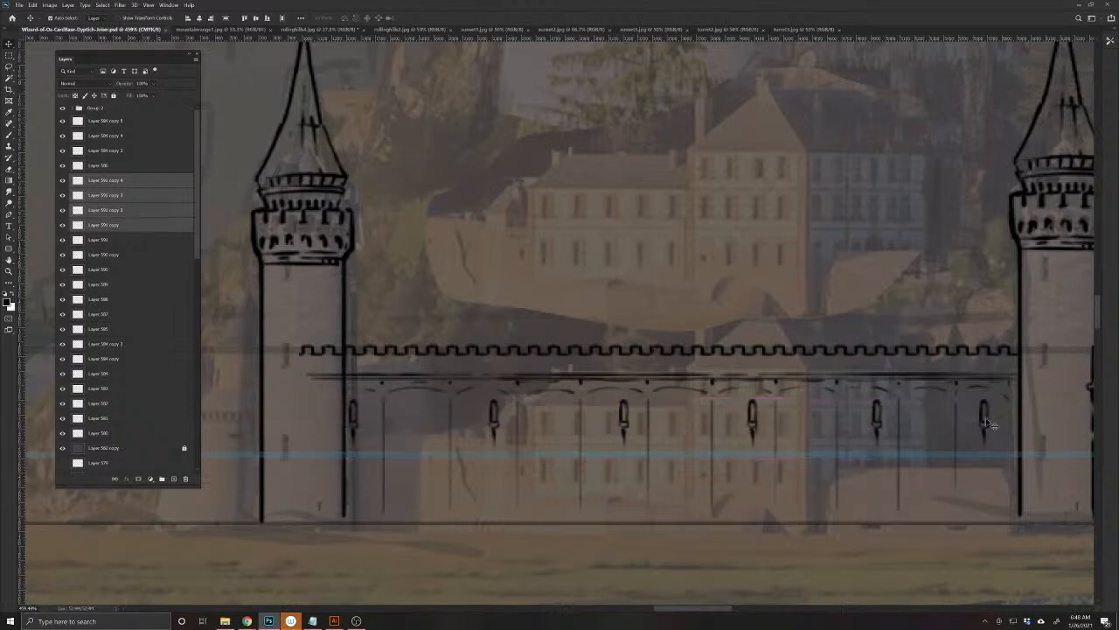
# - Extend the selection to the original arrow slit and the wall drawing layer, and merge all selected layers into one
pyautogui.hotkey('alt', 'shift', '[')
pyautogui.hotkey('alt', 'shift', '[')
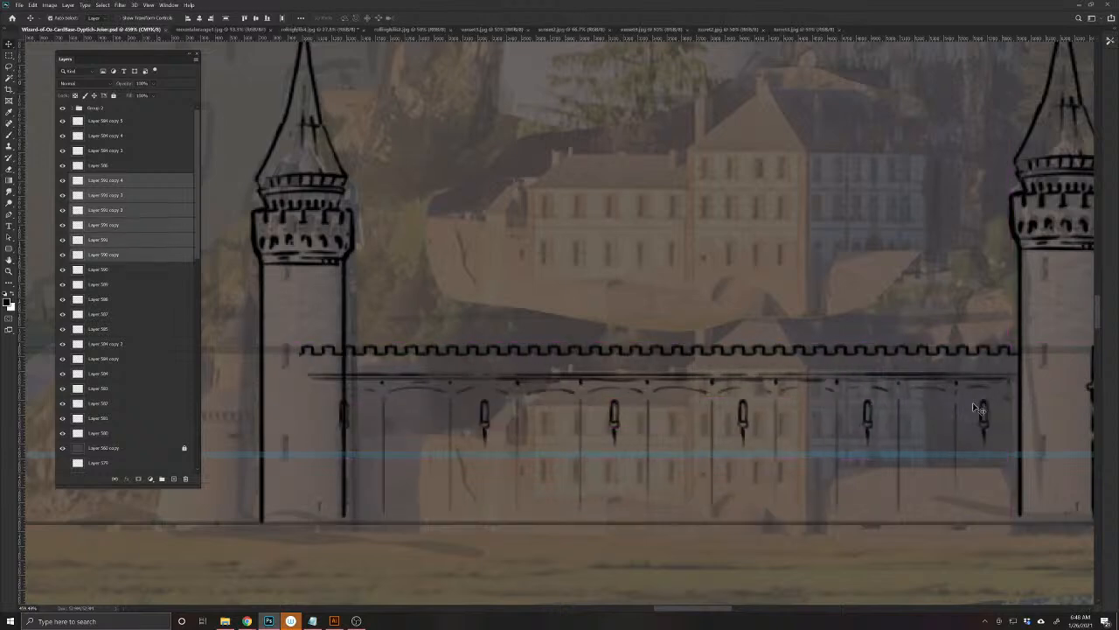
pyautogui.hotkey('ctrl', 'e')
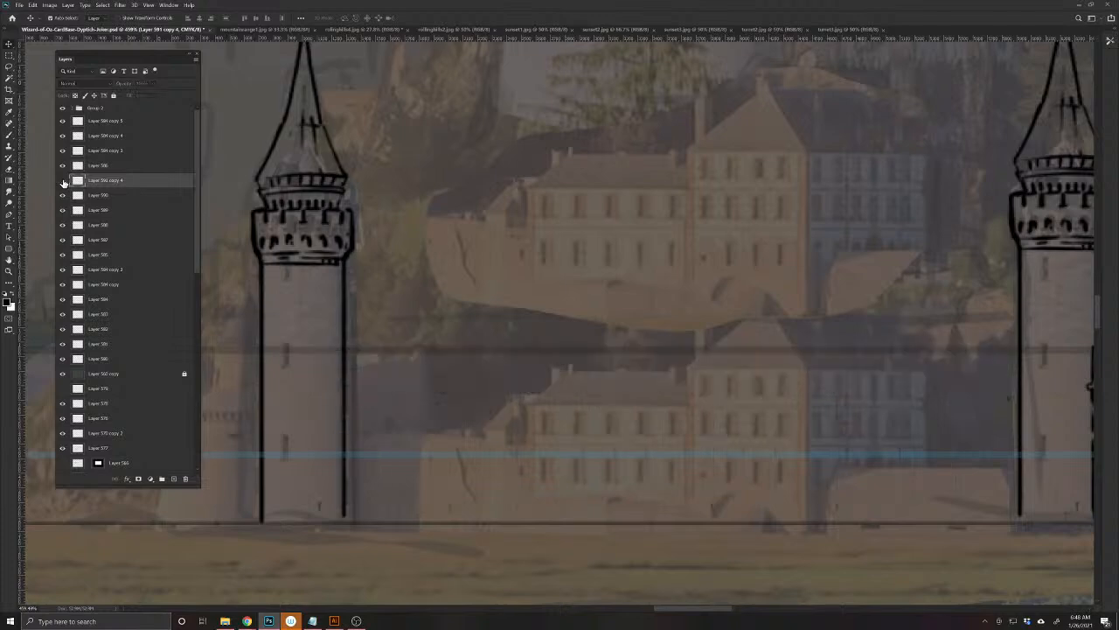
# - Delete the old battlement strip right of the third tower and fill that gap with a duplicate of the merged wall
pyautogui.scroll(-5, 722, 396)
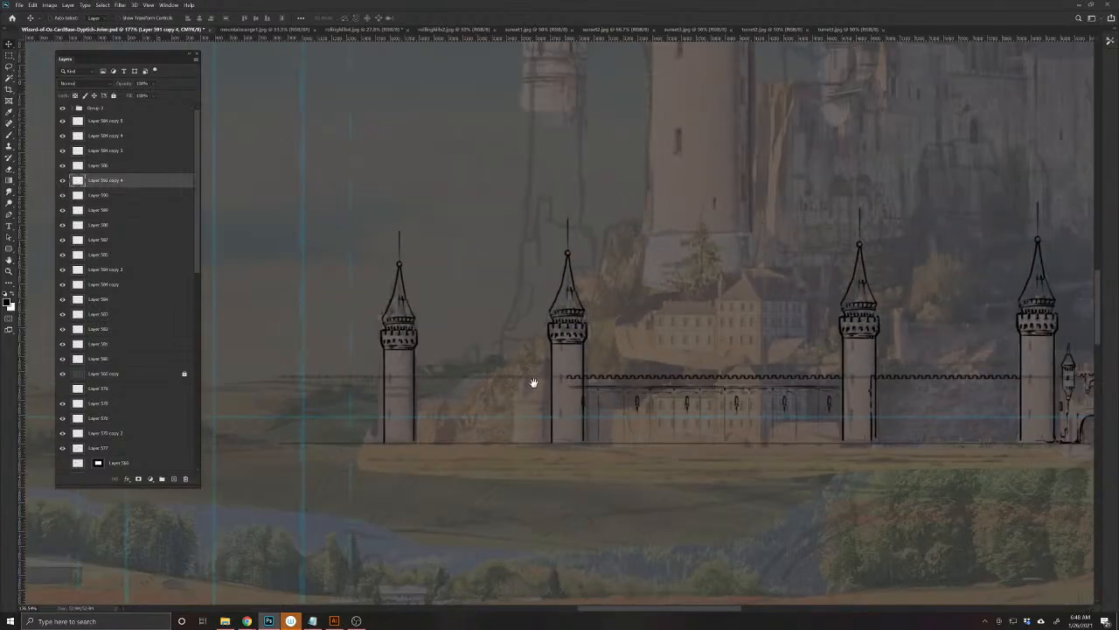
pyautogui.scroll(2, 684, 346)
pyautogui.press('Delete')
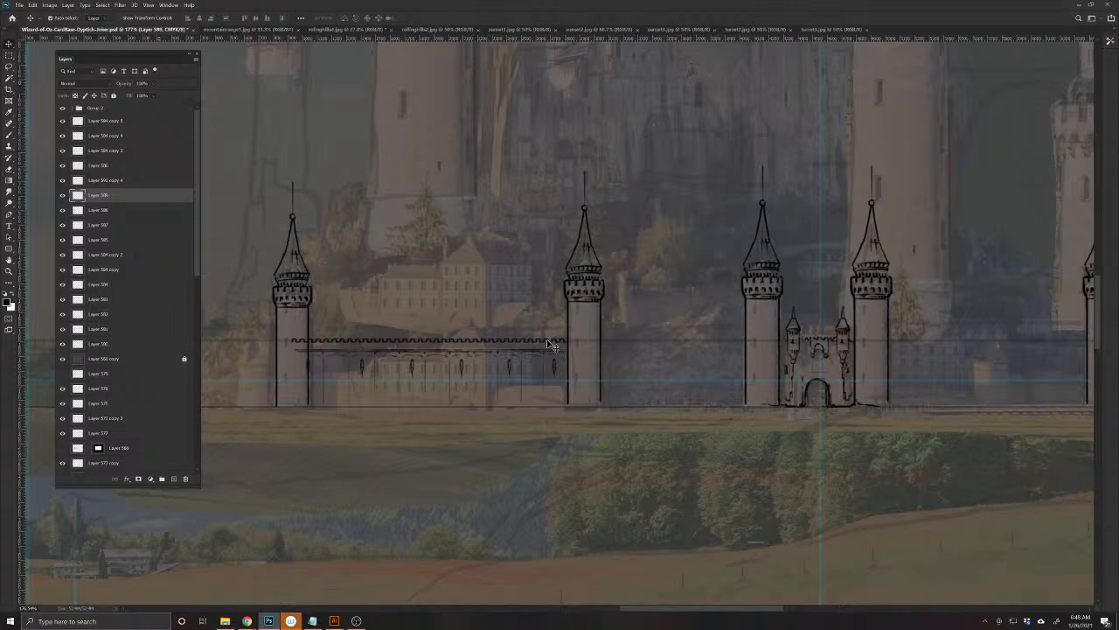
pyautogui.moveTo(552, 347); pyautogui.dragTo(726, 349)
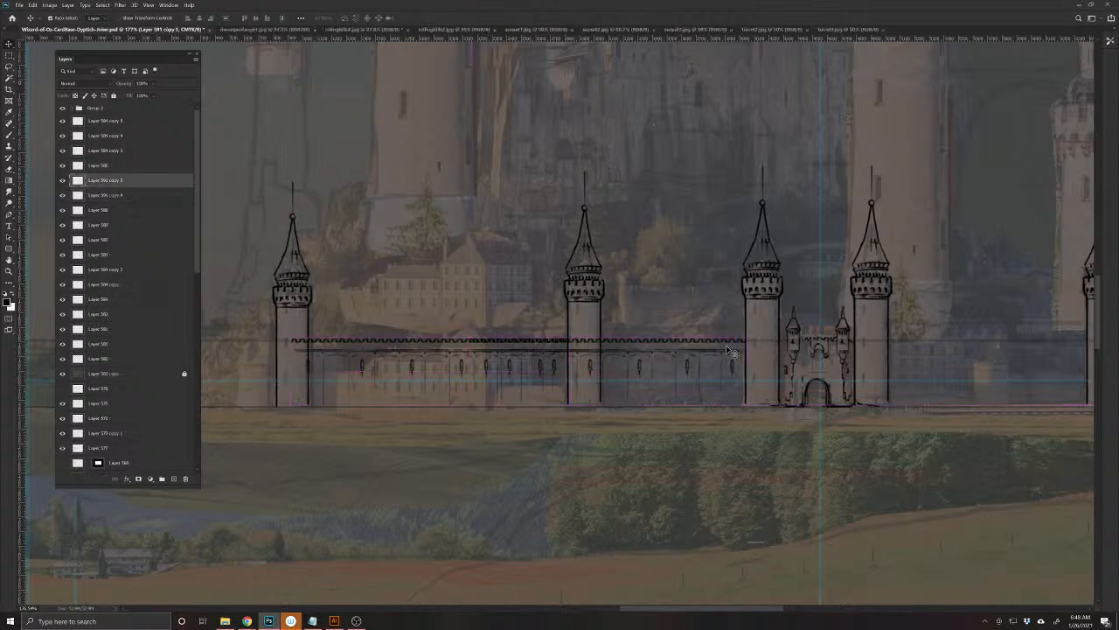
pyautogui.press('b')
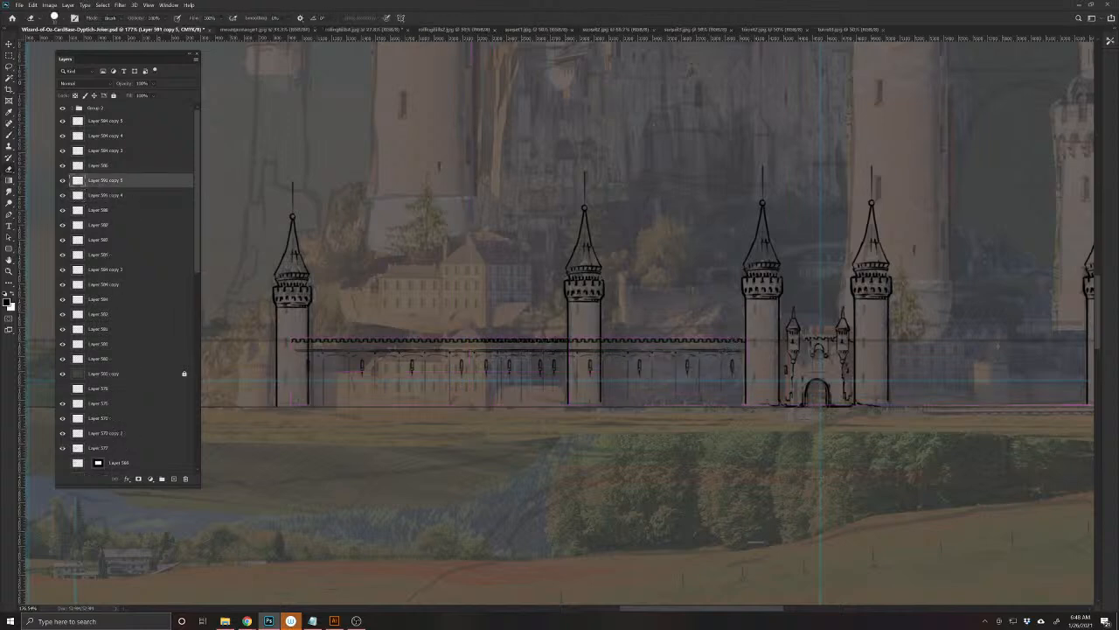
# - Erase the part of the duplicated wall that overlaps the original wall section between the second and third towers
pyautogui.moveTo(468, 359)
pyautogui.mouseDown()
pyautogui.moveTo(546, 359)
pyautogui.moveTo(575, 346)
pyautogui.moveTo(590, 375)
pyautogui.mouseUp()
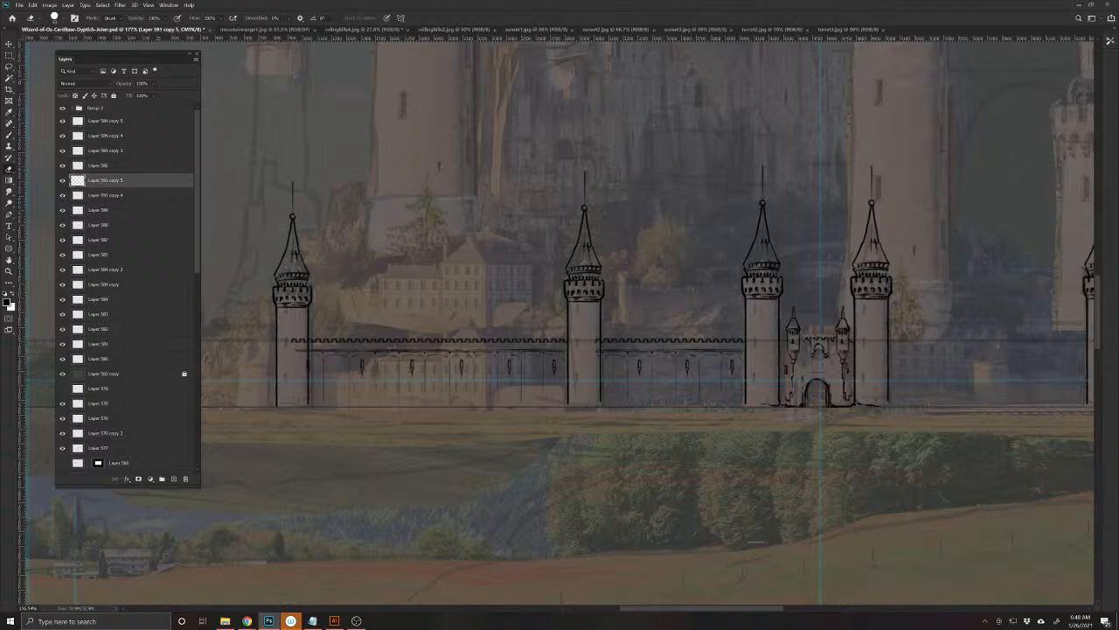
pyautogui.scroll(-3, 646, 485)
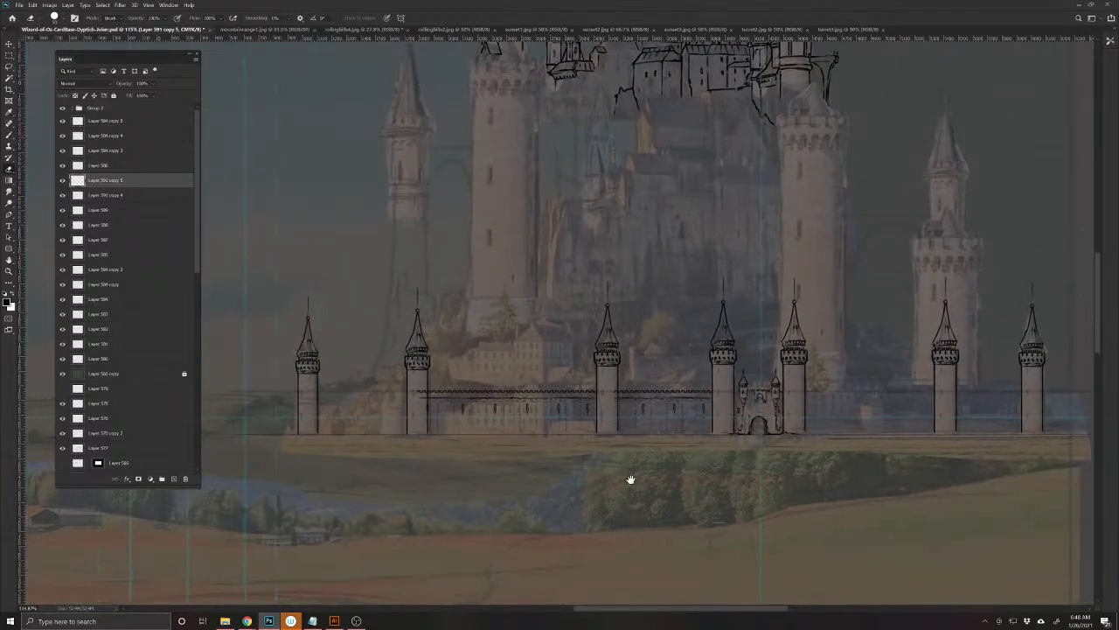
pyautogui.moveTo(630, 481); pyautogui.dragTo(669, 465)
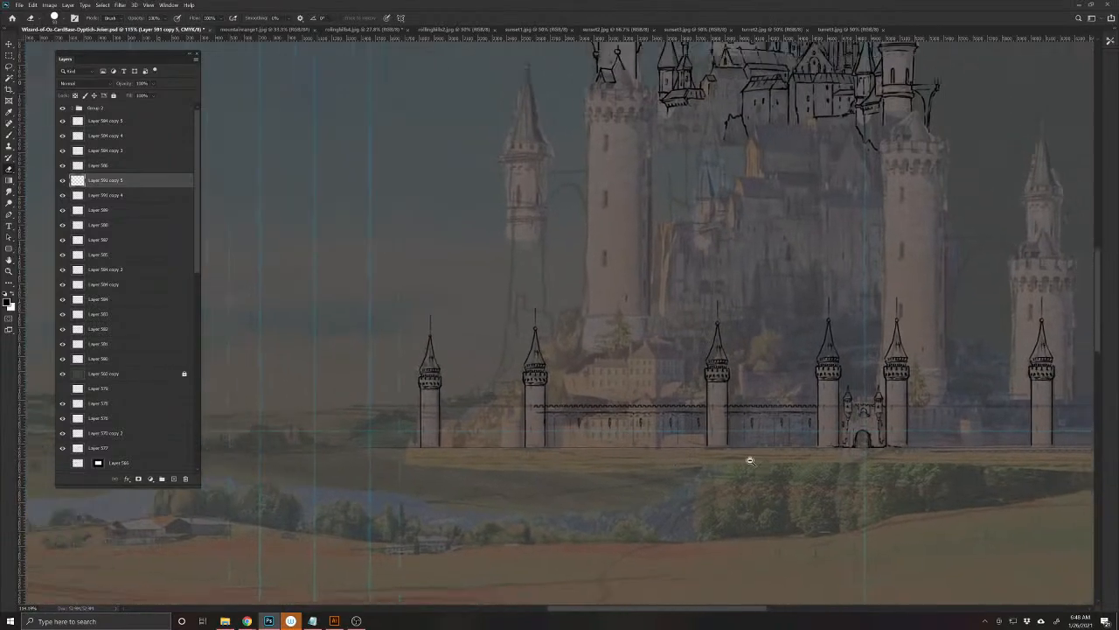
pyautogui.scroll(-5, 706, 456)
pyautogui.scroll(5, 737, 454)
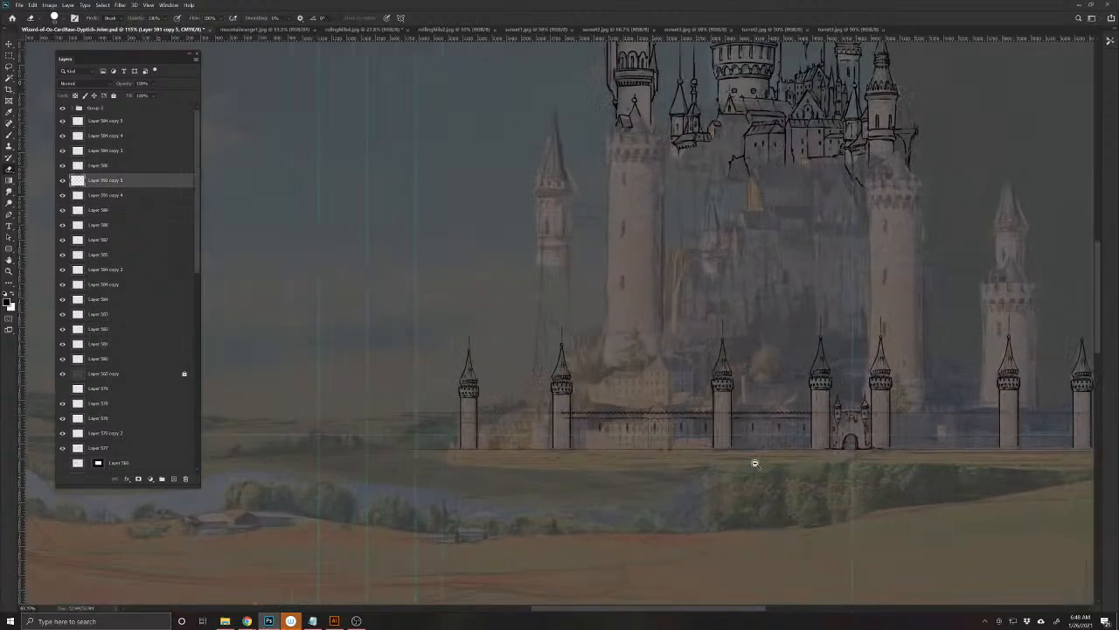
# - Duplicate the wall into the gap between the first two towers and erase the part extending outward past the first tower
pyautogui.scroll(2, 749, 435)
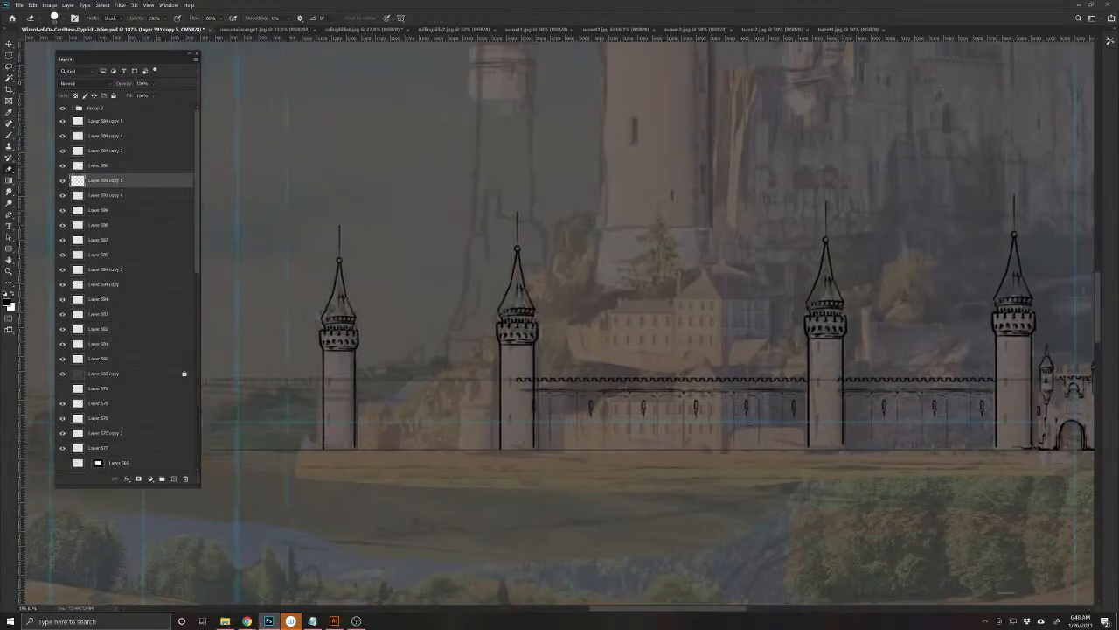
pyautogui.press('v')
pyautogui.moveTo(589, 382); pyautogui.dragTo(292, 379)
pyautogui.moveTo(367, 429); pyautogui.dragTo(501, 431)
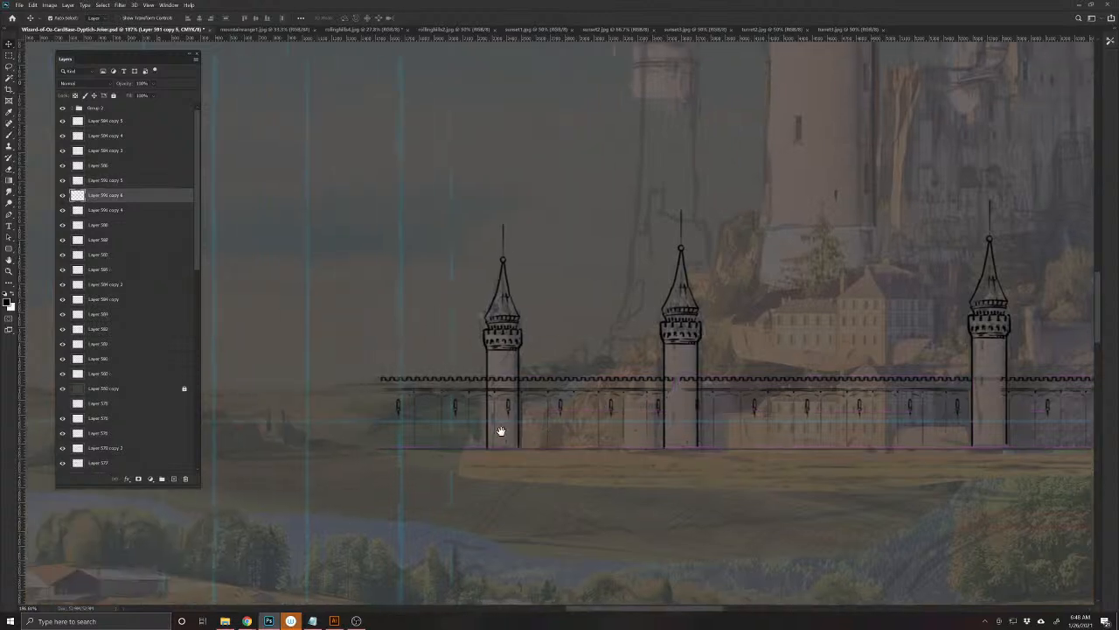
pyautogui.press('e')
pyautogui.moveTo(383, 385); pyautogui.dragTo(501, 384)
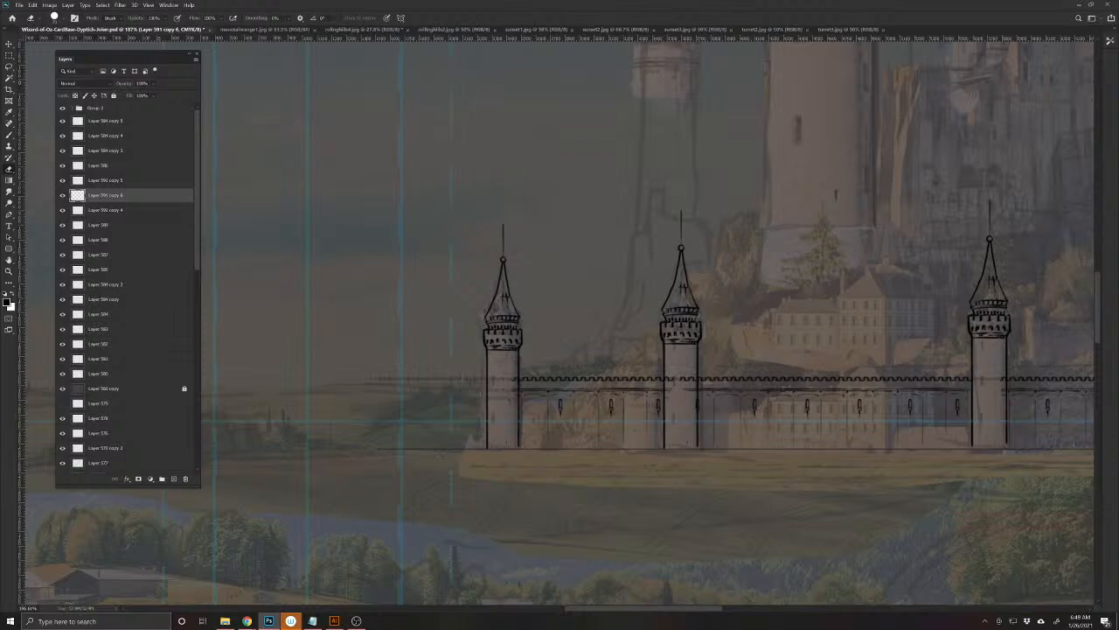
pyautogui.moveTo(531, 493); pyautogui.dragTo(369, 532)
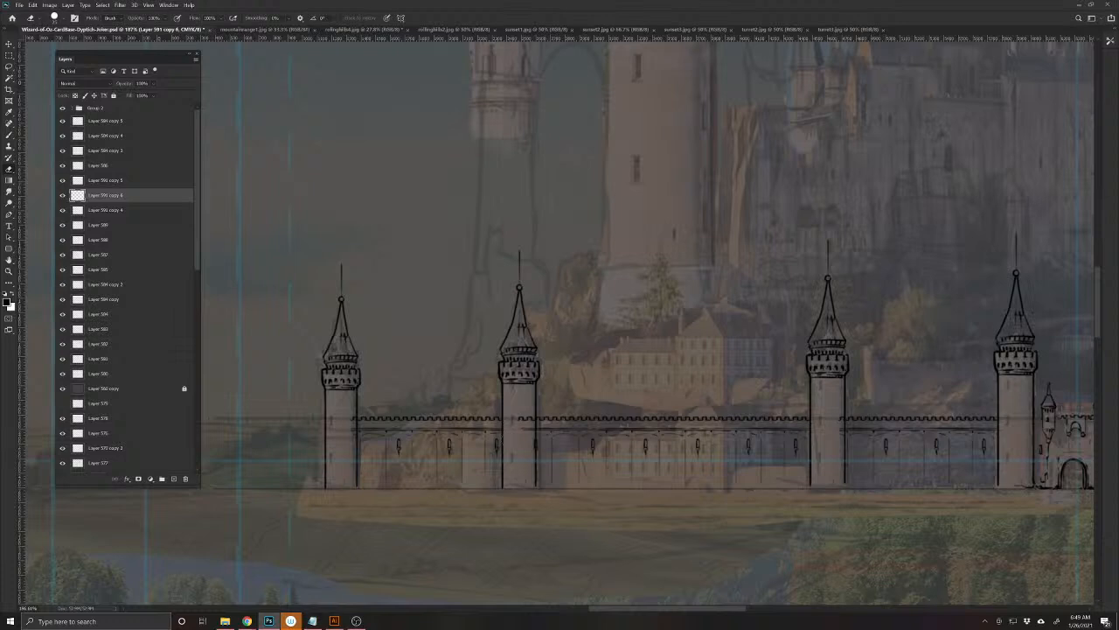
# - Target the original wall layer, Layer 591 copy 4, and erase its ragged starting end inside the second tower
pyautogui.press('v')
pyautogui.click(528, 421)
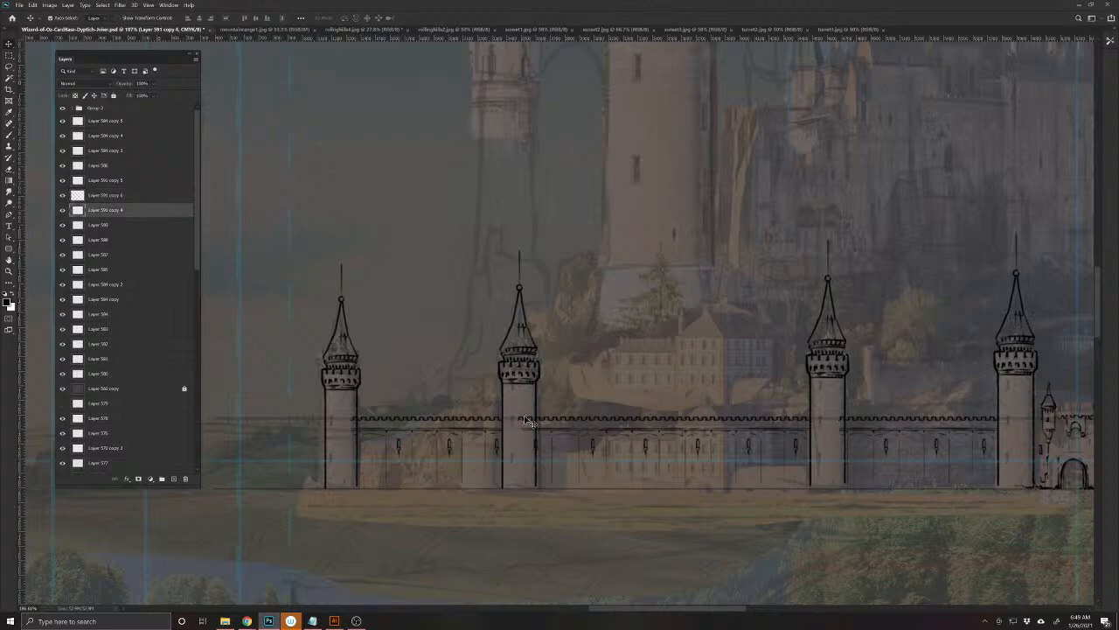
pyautogui.click(529, 422)
pyautogui.press('e')
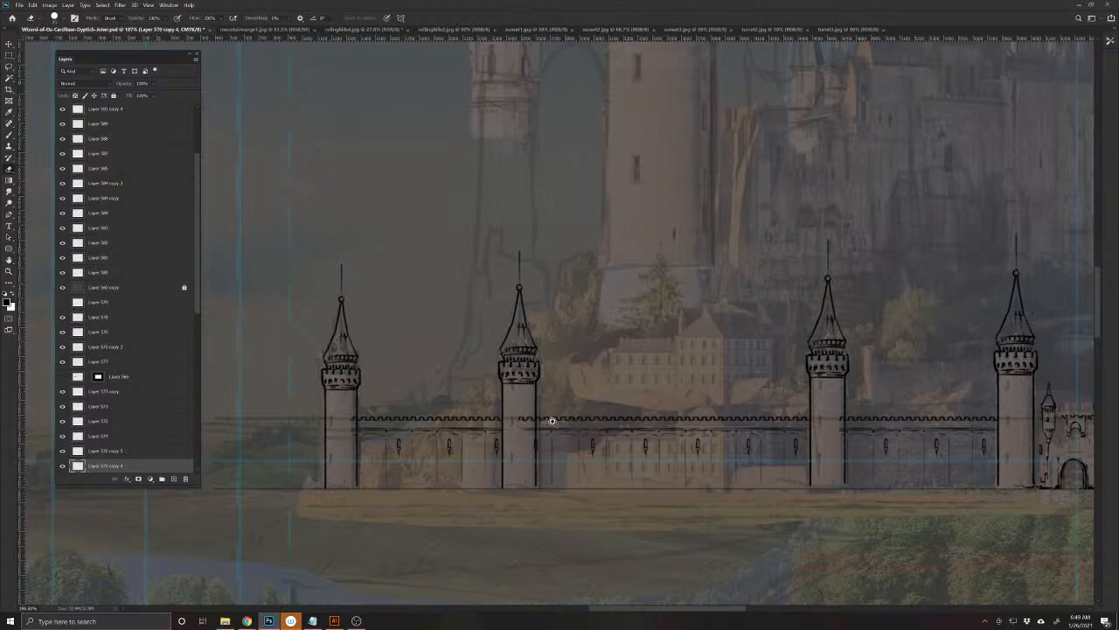
pyautogui.scroll(4, 551, 420)
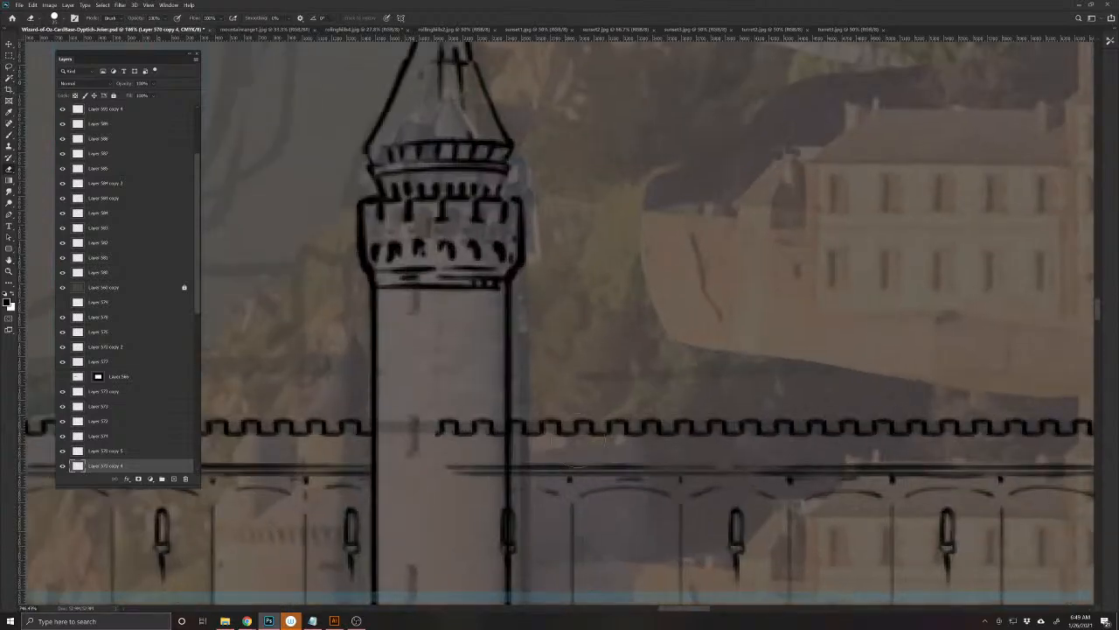
pyautogui.keyDown('ctrl'); pyautogui.click(549, 428); pyautogui.keyUp('ctrl')
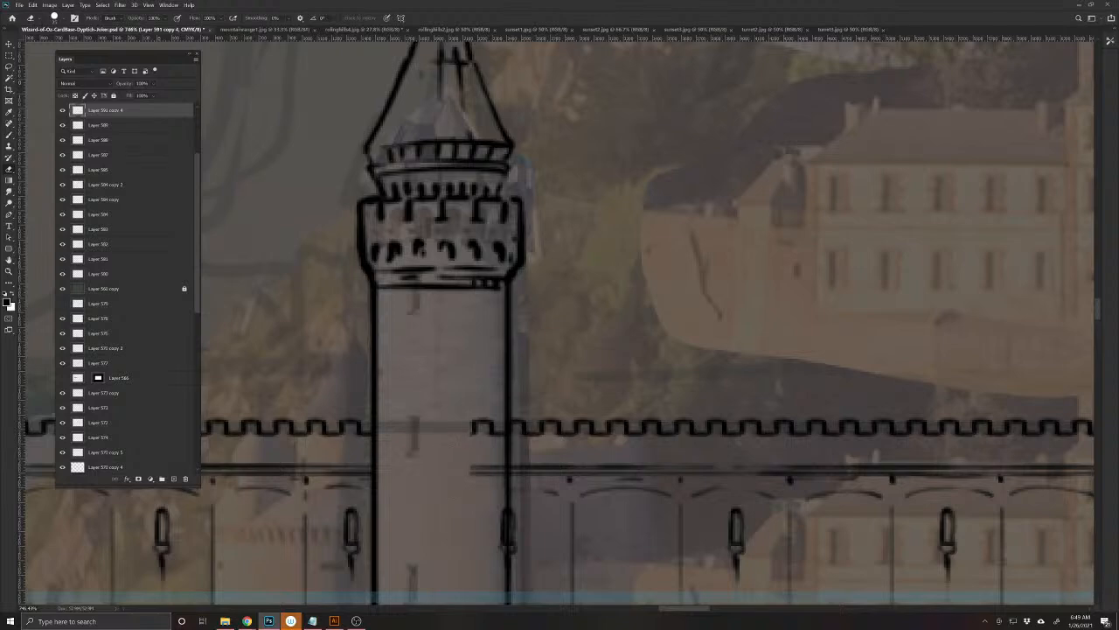
# - Brush a vertical black edge line closing the original wall's trimmed end inside the second tower, down toward the ground line
pyautogui.scroll(-1, 627, 475)
pyautogui.scroll(-3, 628, 475)
pyautogui.scroll(-1, 617, 460)
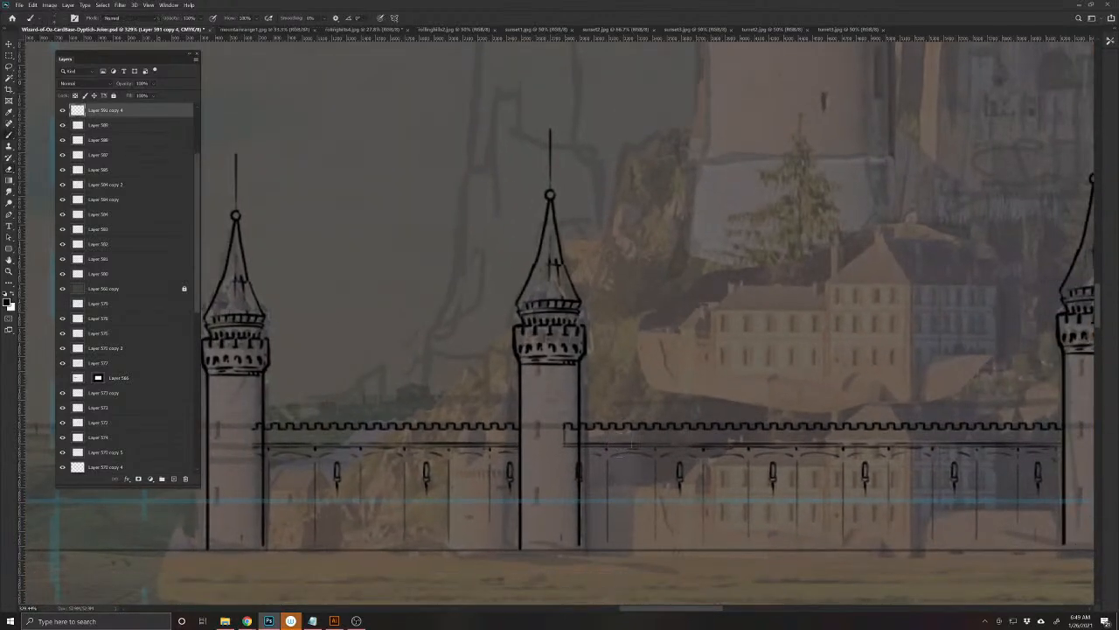
pyautogui.moveTo(564, 442); pyautogui.dragTo(564, 540)
pyautogui.scroll(-4, 524, 554)
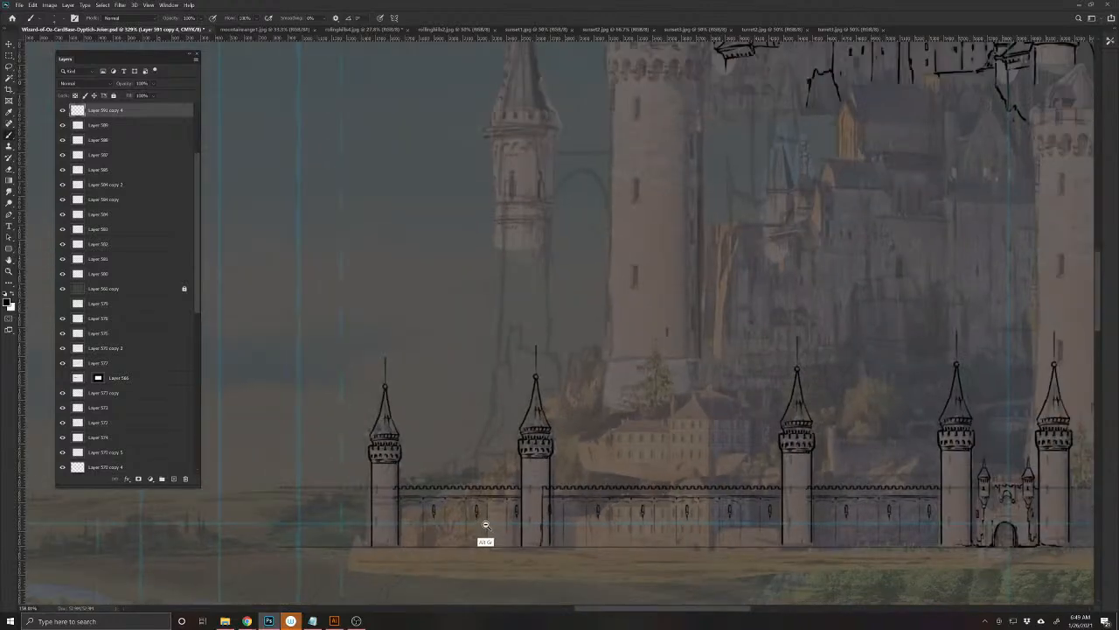
# - Free-transform the wall section between the first two towers, lowering its outer upper corner slightly
pyautogui.moveTo(574, 570); pyautogui.dragTo(344, 527)
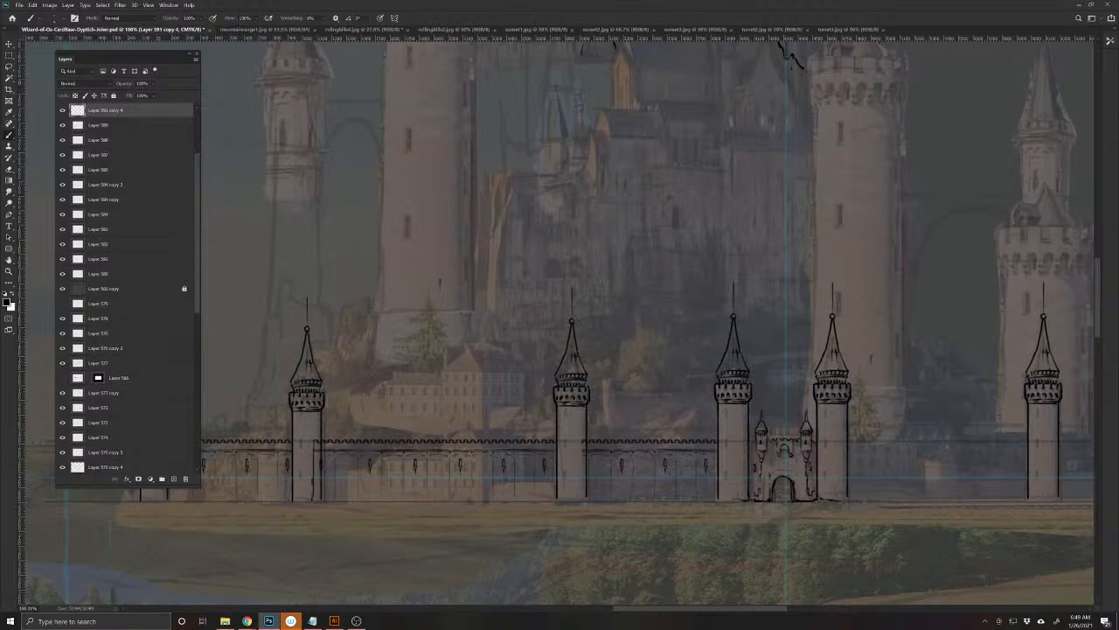
pyautogui.press('v')
pyautogui.moveTo(742, 515); pyautogui.dragTo(1015, 513)
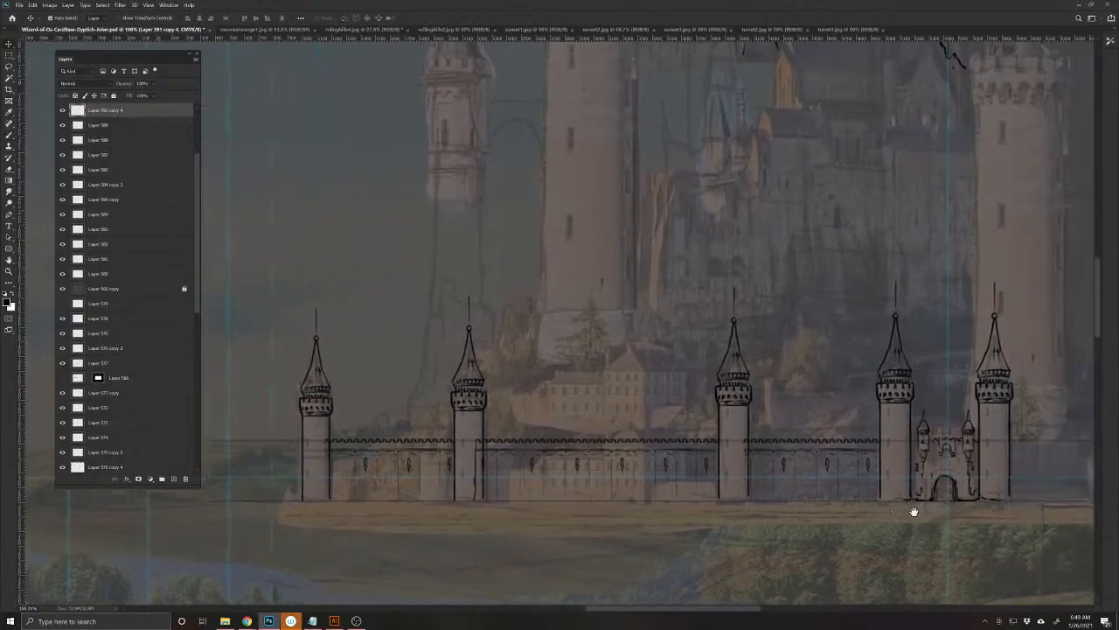
pyautogui.moveTo(912, 510)
pyautogui.mouseDown()
pyautogui.moveTo(866, 510)
pyautogui.moveTo(954, 509)
pyautogui.moveTo(860, 492)
pyautogui.moveTo(1050, 492)
pyautogui.mouseUp()
pyautogui.moveTo(579, 461)
pyautogui.mouseDown()
pyautogui.moveTo(644, 482)
pyautogui.moveTo(592, 467)
pyautogui.mouseUp()
pyautogui.hotkey('ctrl', 'j')
pyautogui.hotkey('ctrl', 't')
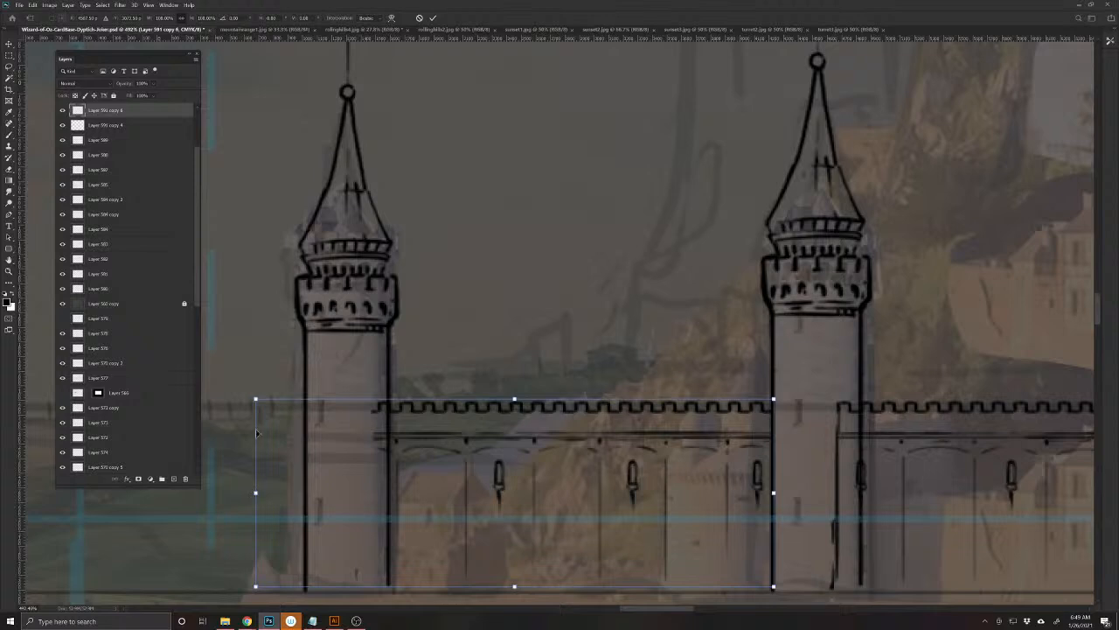
pyautogui.moveTo(256, 398); pyautogui.dragTo(259, 405)
pyautogui.press('Return')
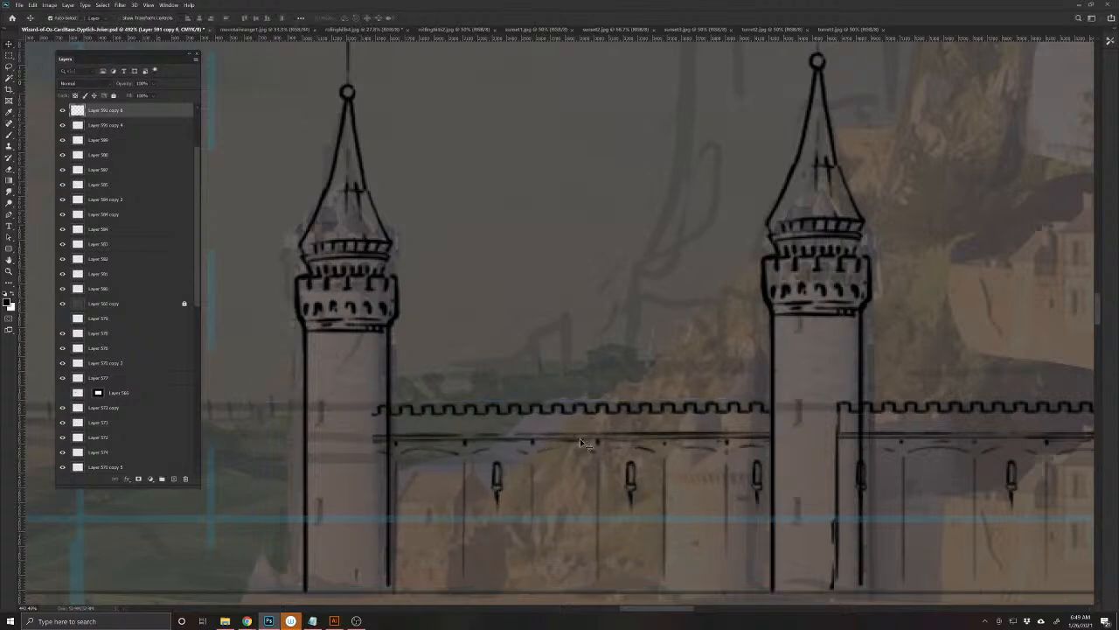
# - Duplicate the wall into the gap right of the gatehouse and erase the part extending past the next tower
pyautogui.scroll(-5, 660, 435)
pyautogui.moveTo(454, 455); pyautogui.dragTo(132, 447)
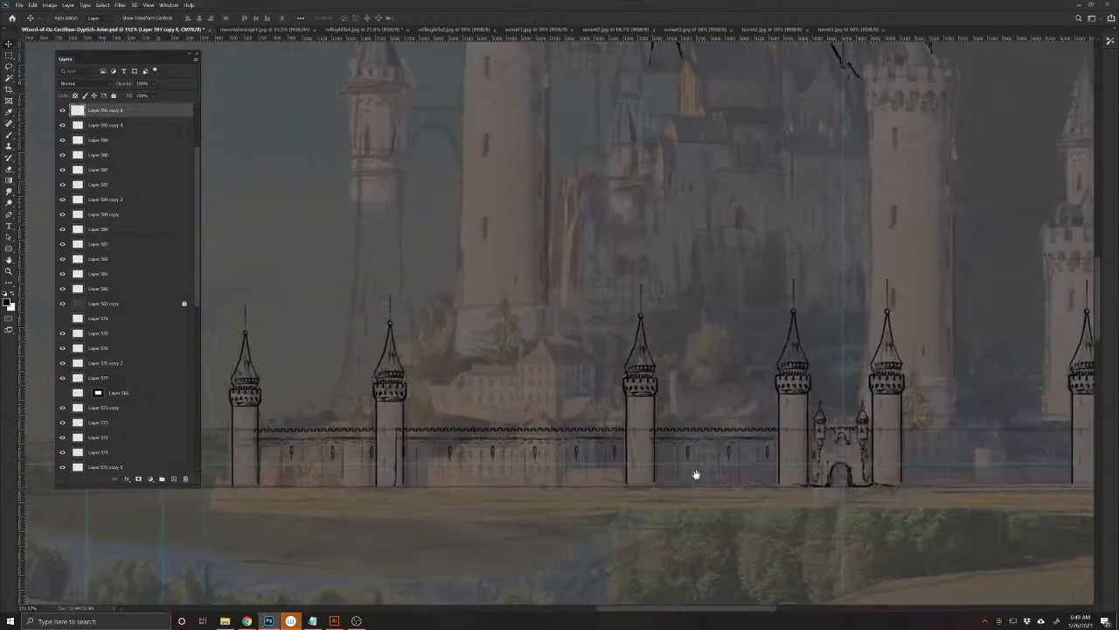
pyautogui.moveTo(695, 475); pyautogui.dragTo(388, 464)
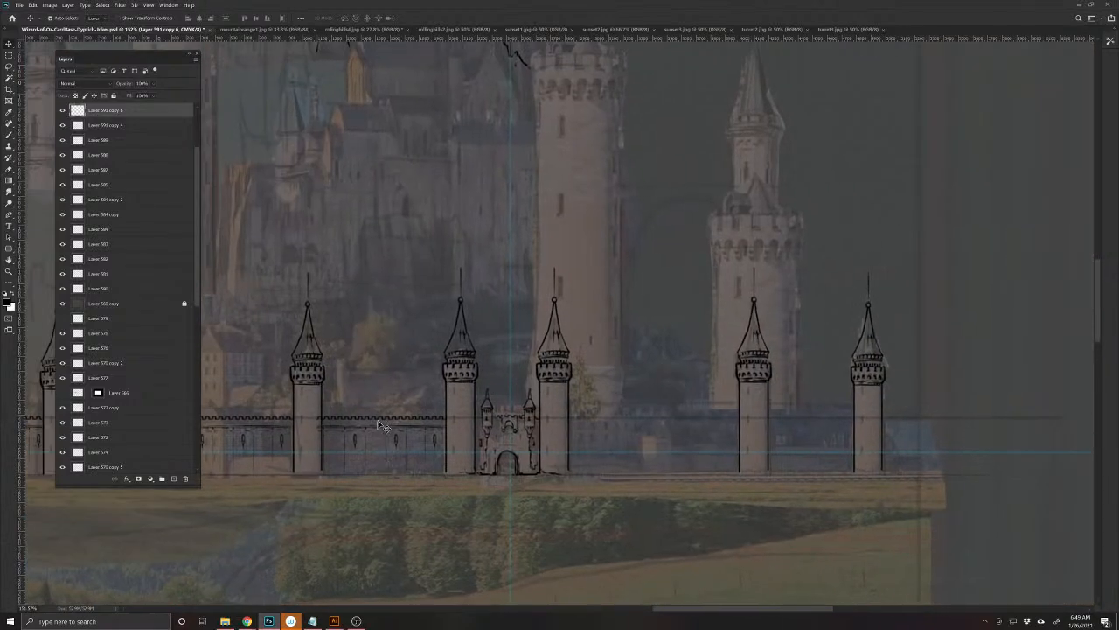
pyautogui.moveTo(262, 424); pyautogui.dragTo(764, 430)
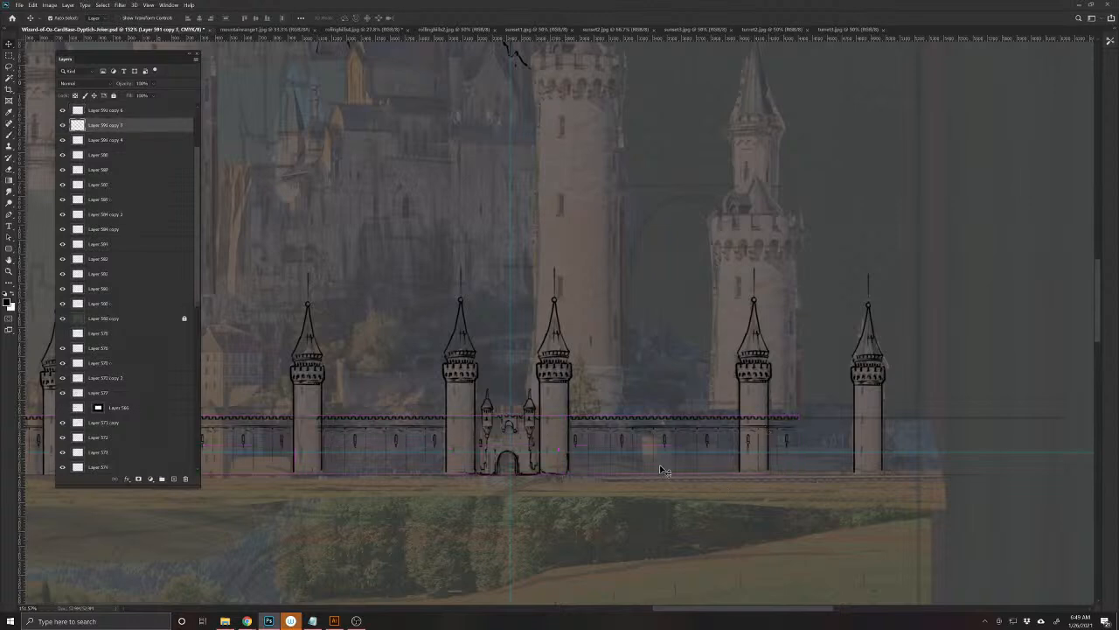
pyautogui.press('e')
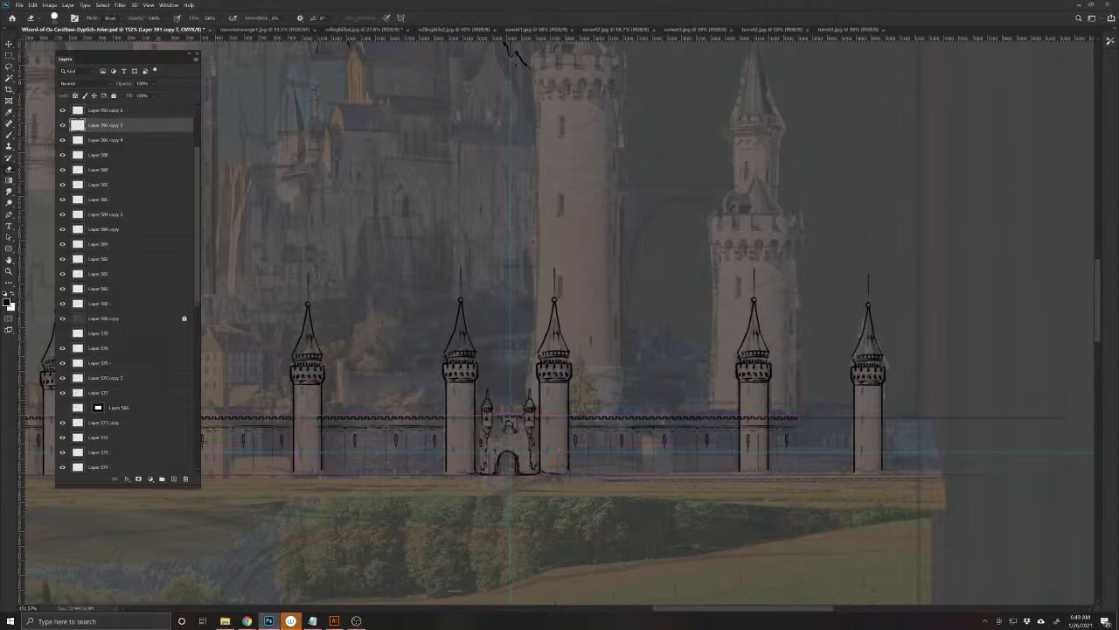
pyautogui.moveTo(758, 530); pyautogui.dragTo(632, 500)
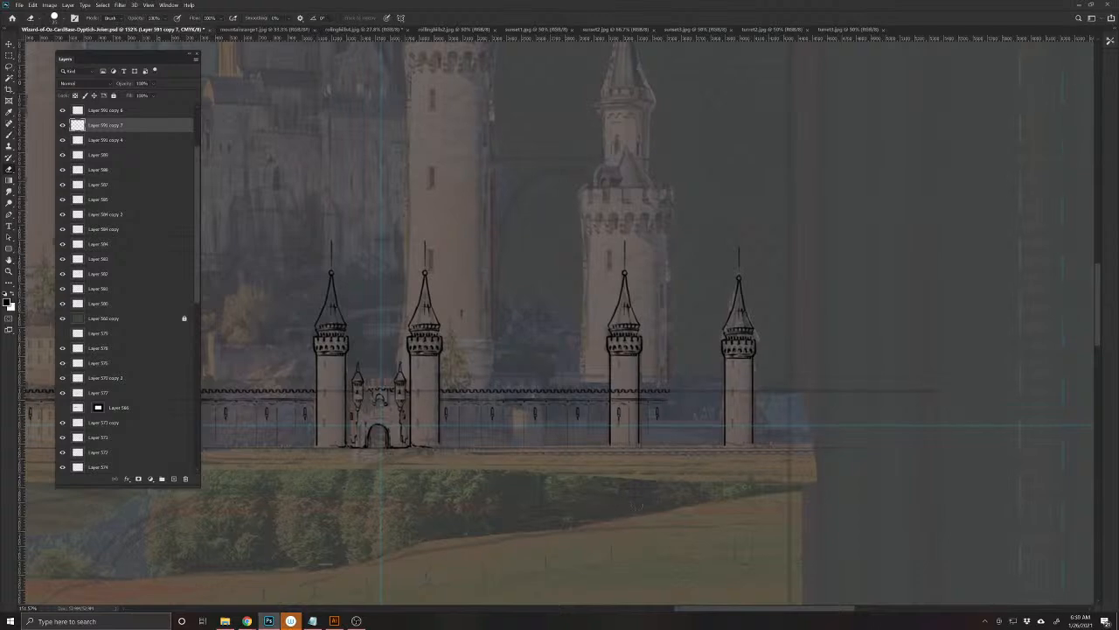
pyautogui.moveTo(653, 390); pyautogui.dragTo(633, 402)
# - Free-transform the wall copy right of the gatehouse, lowering its far upper corner slightly
pyautogui.moveTo(587, 422); pyautogui.dragTo(623, 471)
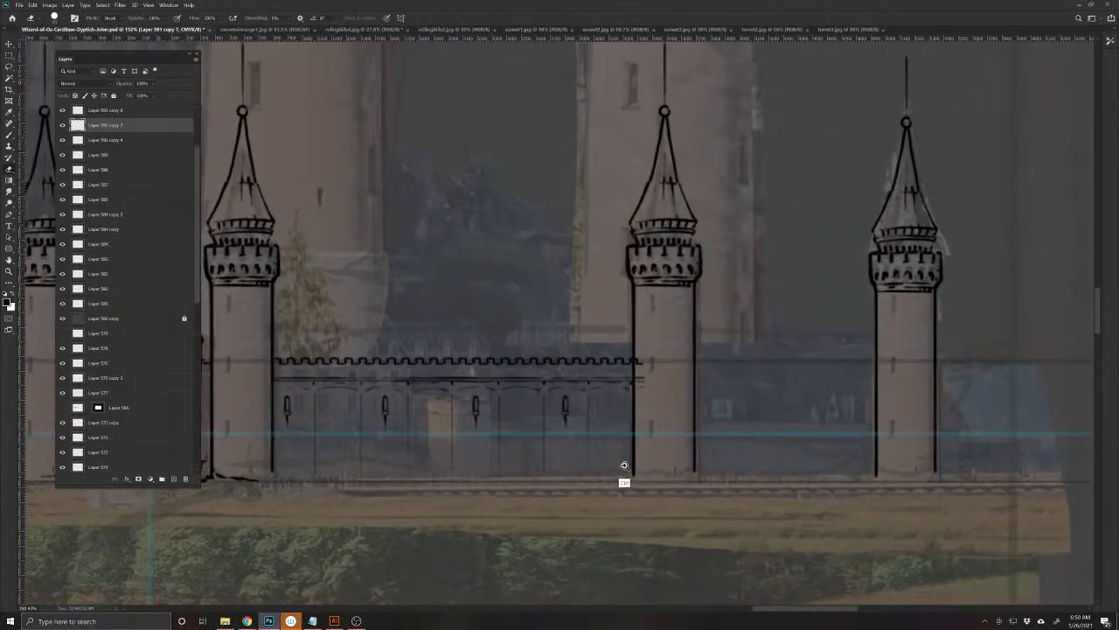
pyautogui.hotkey('ctrl', 't')
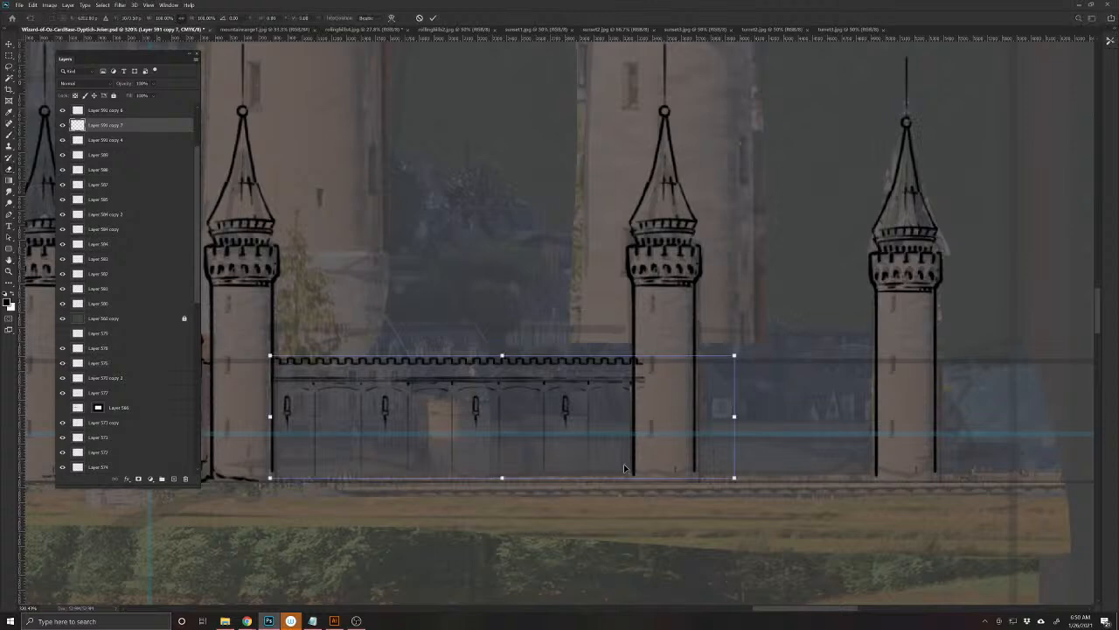
pyautogui.moveTo(733, 356); pyautogui.dragTo(735, 359)
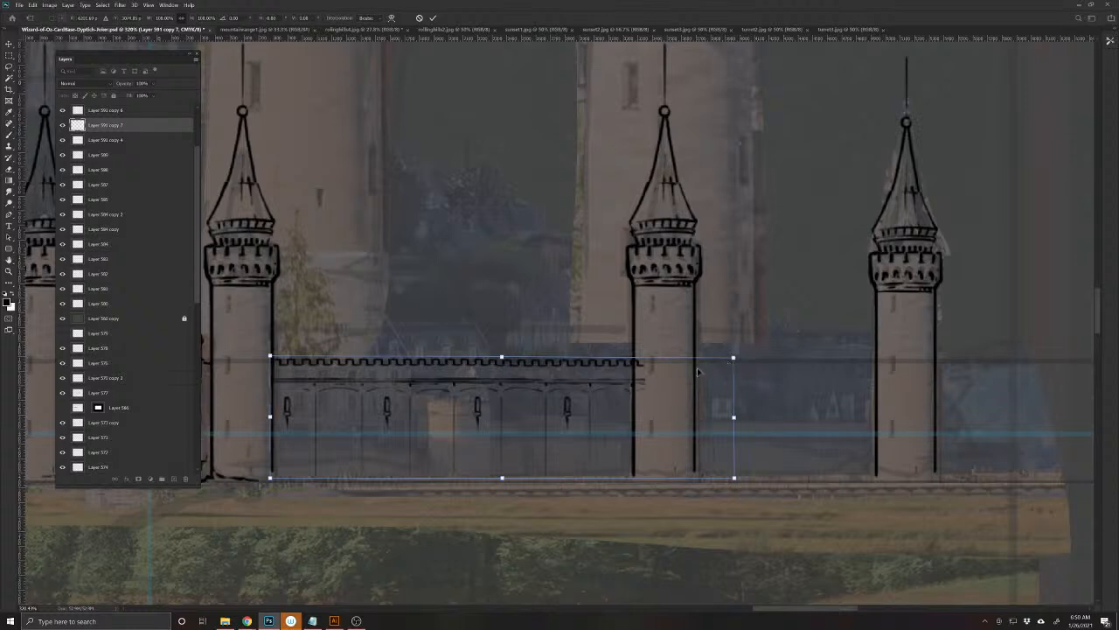
pyautogui.press('Return')
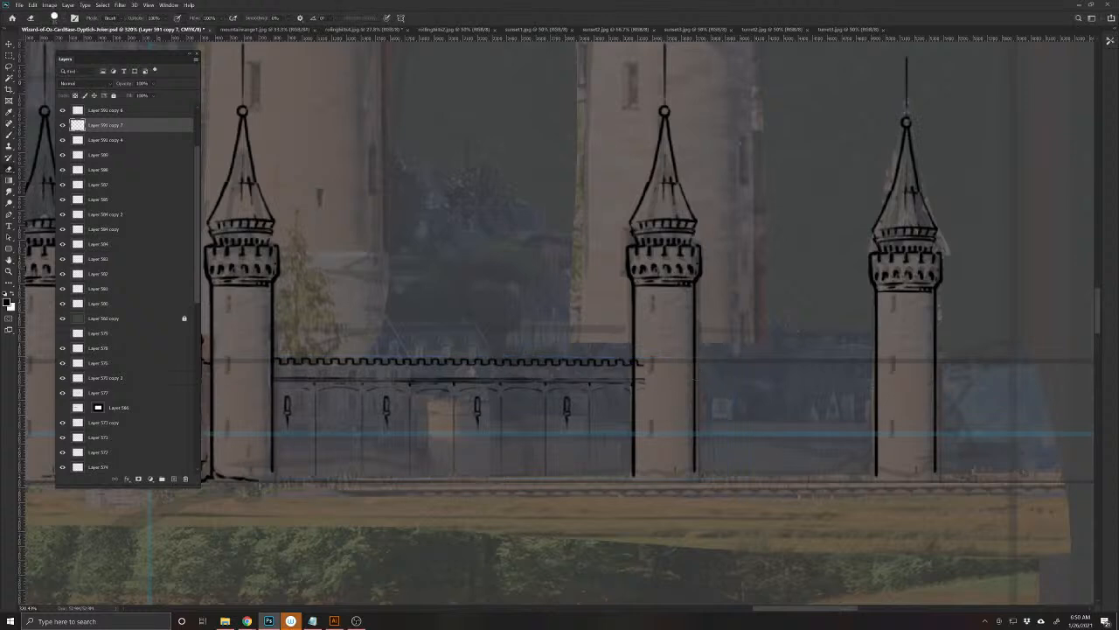
# - Brush a vertical black edge line closing the far end of the wall copy inside the tower right of the gatehouse section
pyautogui.press('b')
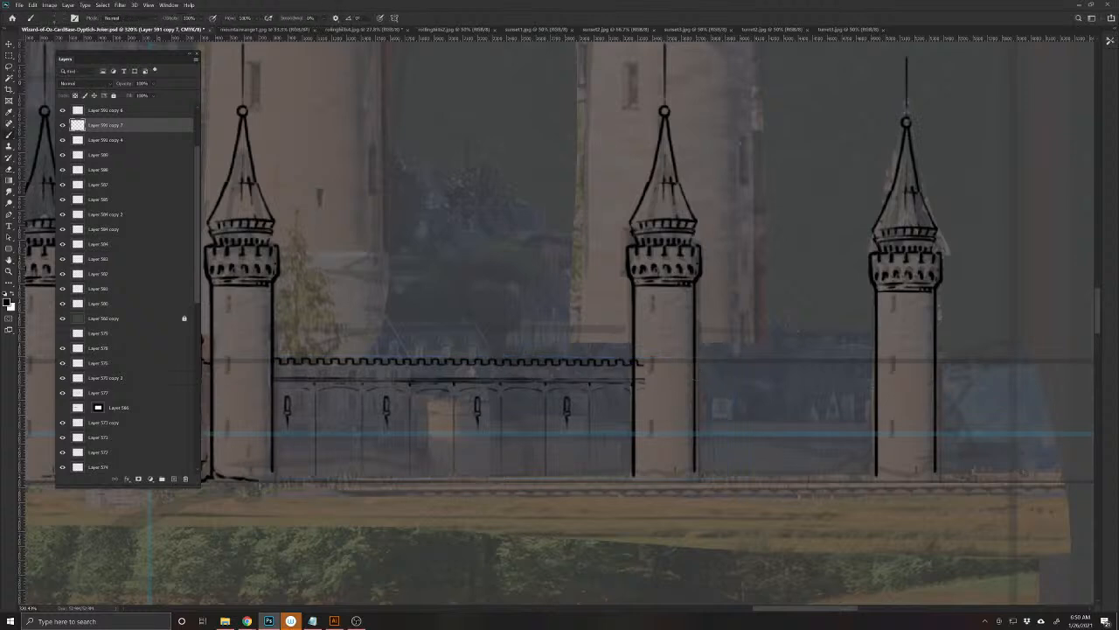
pyautogui.moveTo(644, 368); pyautogui.dragTo(643, 448)
pyautogui.moveTo(644, 371); pyautogui.dragTo(643, 460)
pyautogui.scroll(-3, 670, 552)
pyautogui.scroll(2, 665, 549)
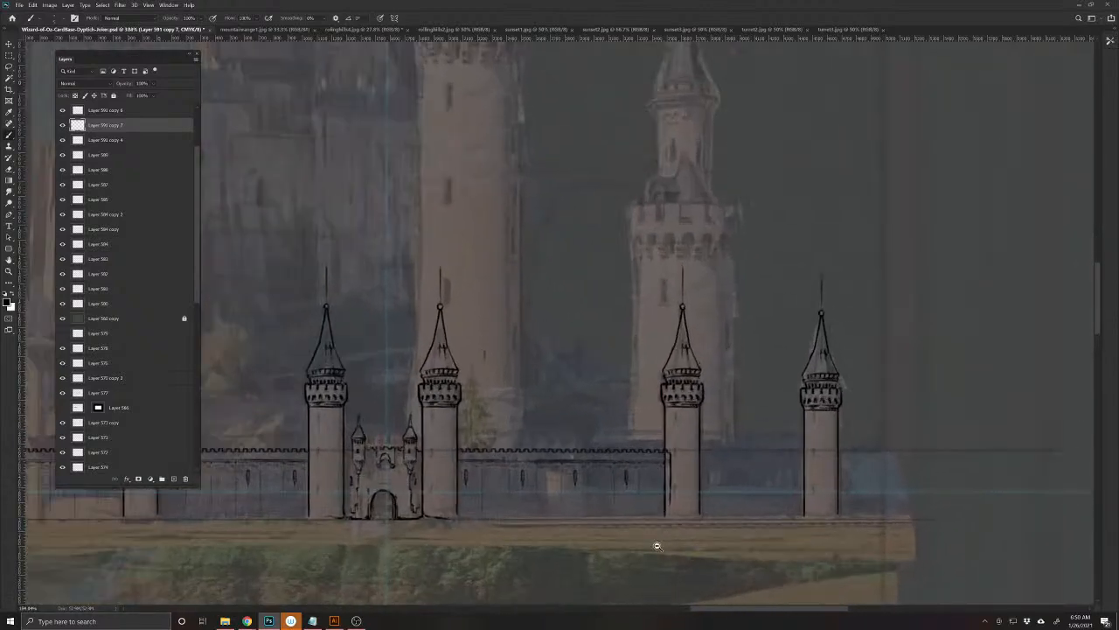
# - Duplicate the closed wall section into the last gap so that it runs between the two rightmost towers
pyautogui.press('v')
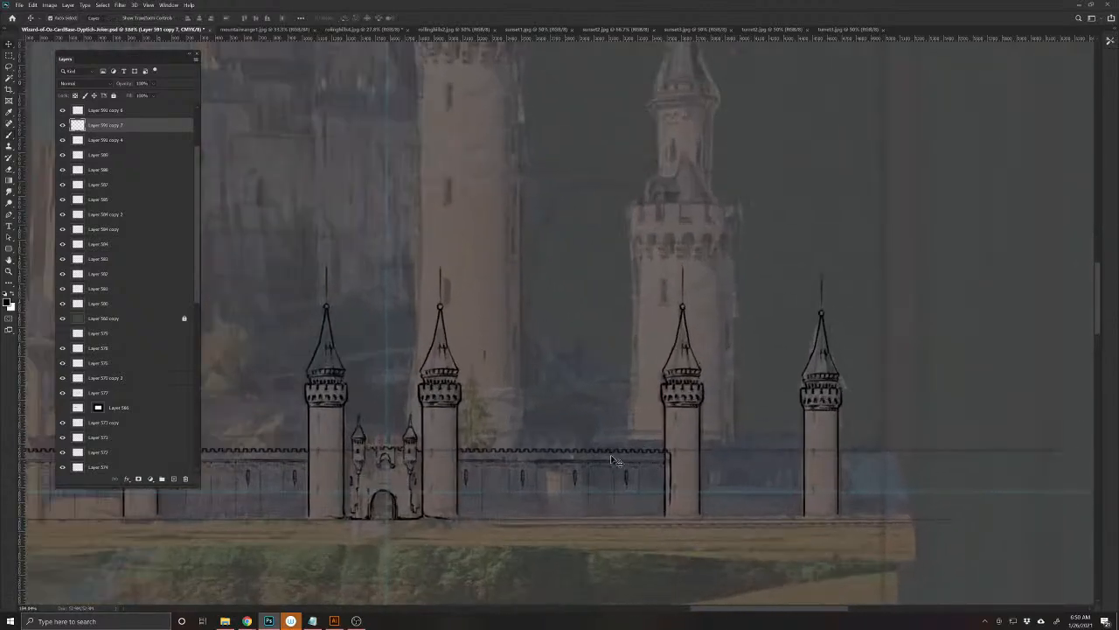
pyautogui.moveTo(629, 459)
pyautogui.mouseDown()
pyautogui.moveTo(655, 470)
pyautogui.moveTo(644, 492)
pyautogui.moveTo(645, 483)
pyautogui.mouseUp()
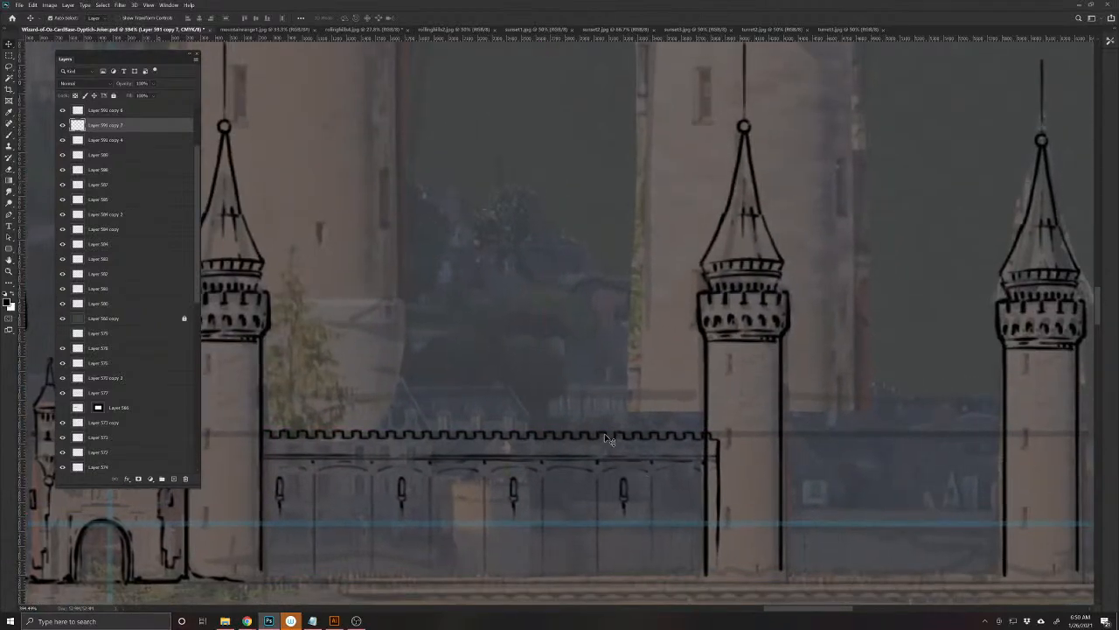
pyautogui.moveTo(612, 442); pyautogui.dragTo(949, 445)
pyautogui.moveTo(824, 479); pyautogui.dragTo(756, 337)
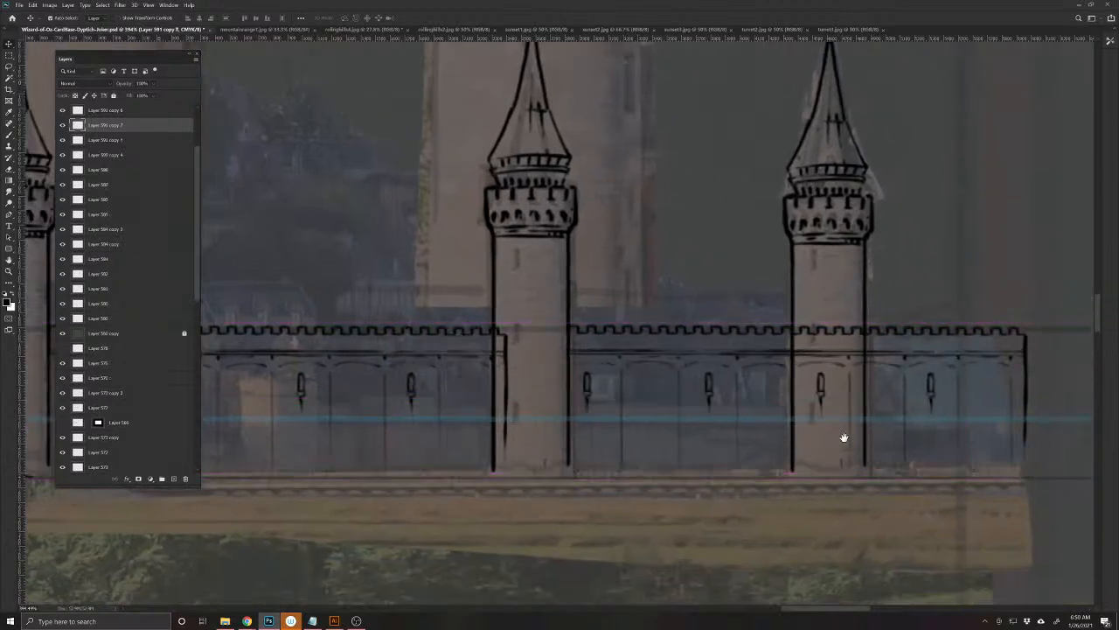
pyautogui.moveTo(842, 440); pyautogui.dragTo(691, 451)
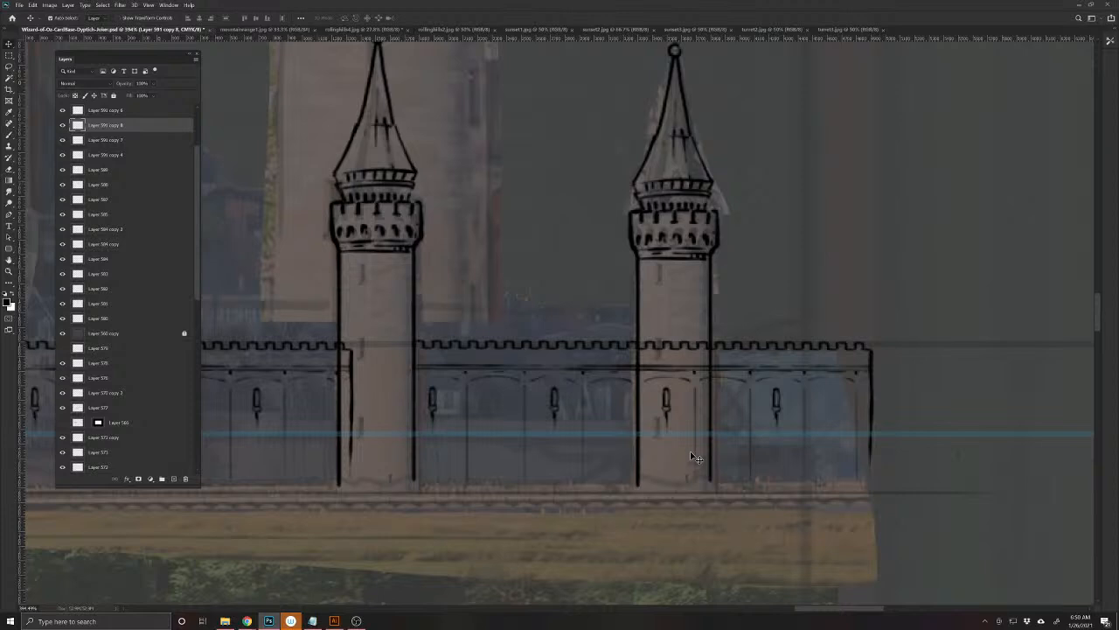
# - Erase the part of the wall copy extending past the rightmost tower and trim its end back inside the tower
pyautogui.press('e')
pyautogui.press(']')
pyautogui.moveTo(884, 345)
pyautogui.mouseDown()
pyautogui.moveTo(881, 472)
pyautogui.moveTo(859, 402)
pyautogui.moveTo(789, 411)
pyautogui.mouseUp()
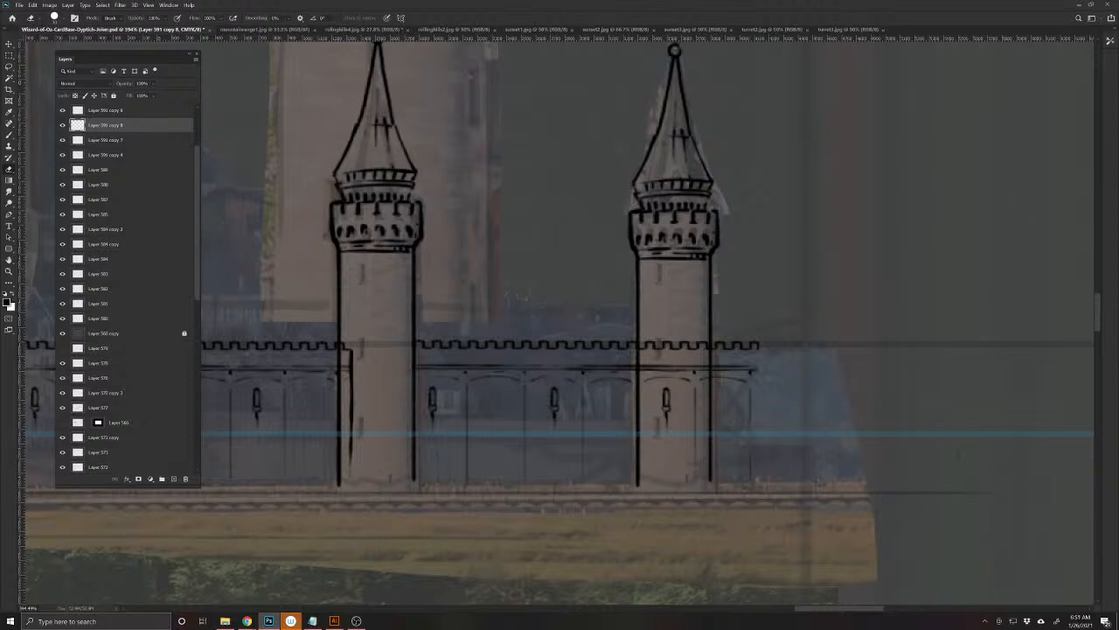
pyautogui.moveTo(623, 503); pyautogui.dragTo(514, 516)
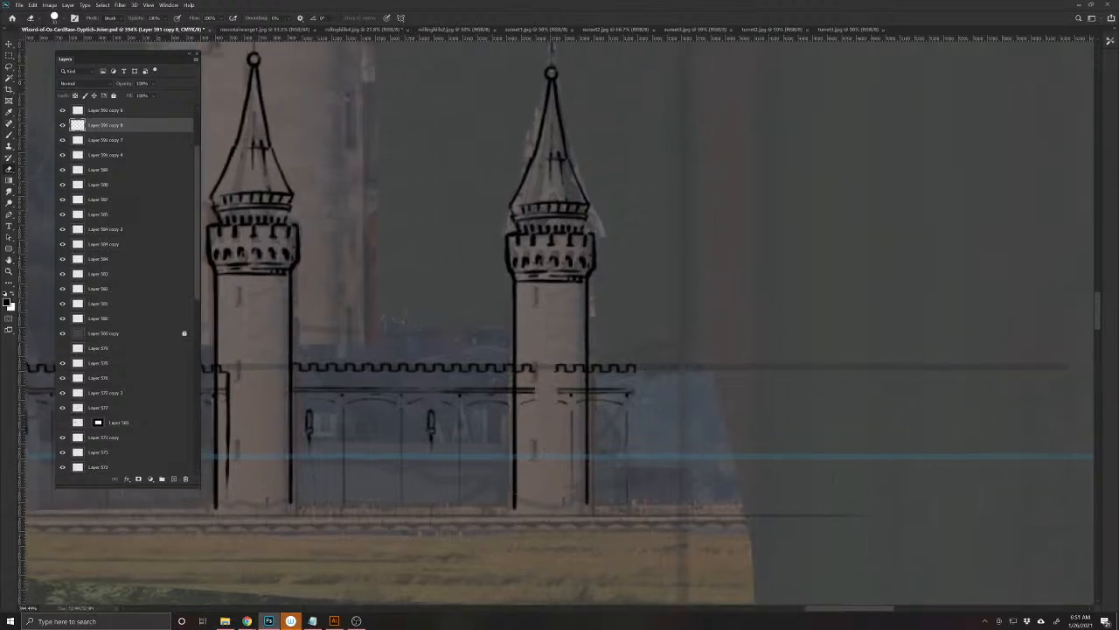
pyautogui.moveTo(577, 368)
pyautogui.mouseDown()
pyautogui.moveTo(623, 369)
pyautogui.moveTo(628, 395)
pyautogui.mouseUp()
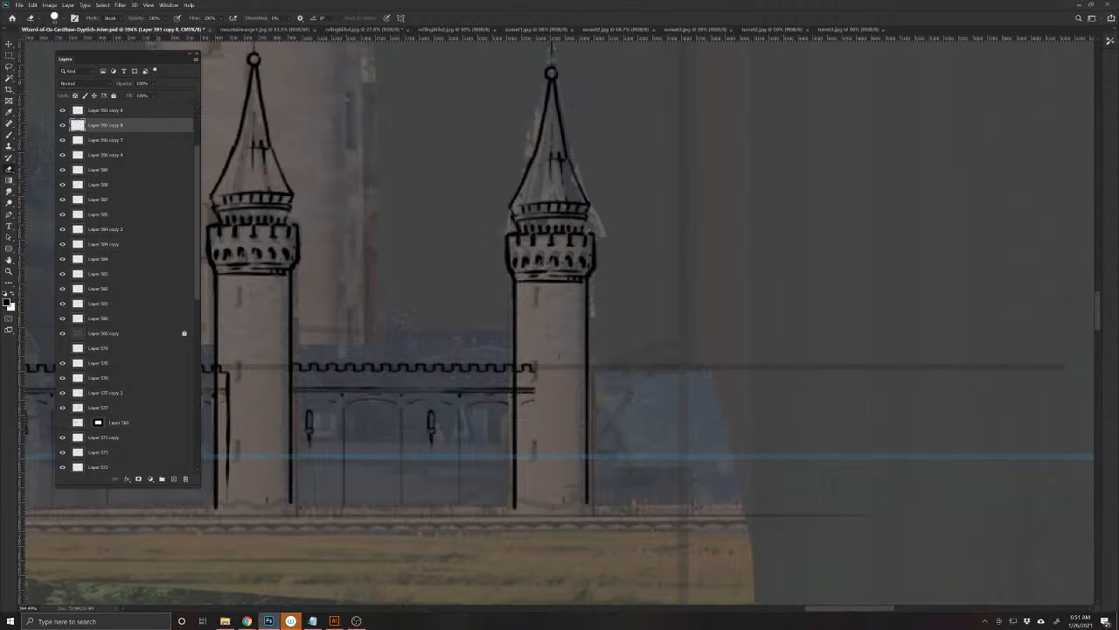
pyautogui.moveTo(535, 365); pyautogui.dragTo(534, 402)
# - Brush a vertical black edge line closing the end of the wall inside the rightmost tower
pyautogui.press('b')
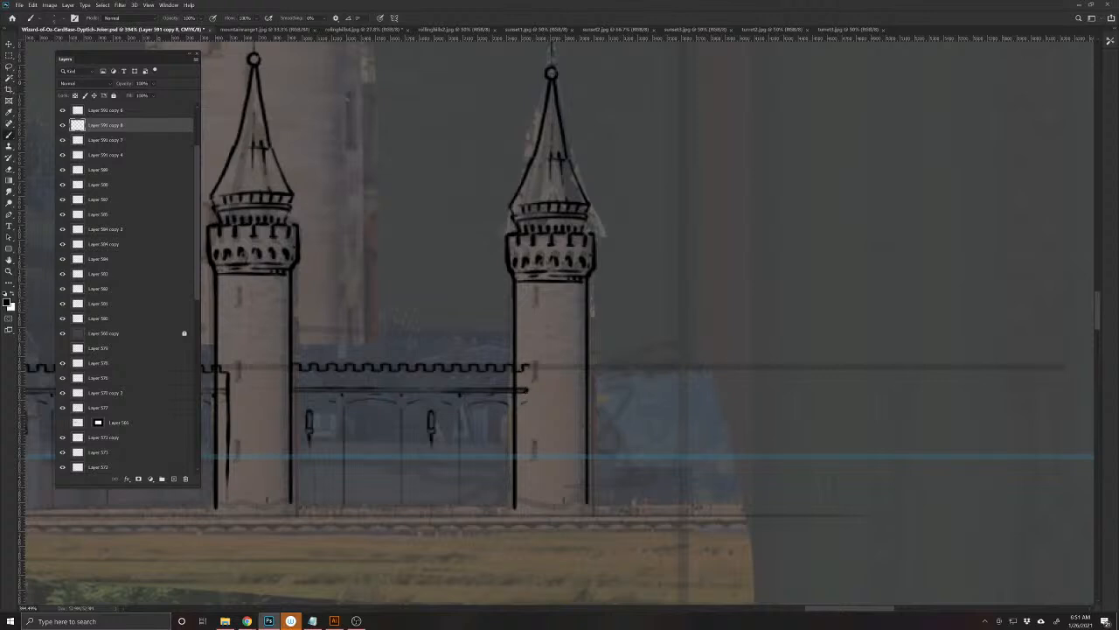
pyautogui.moveTo(531, 368)
pyautogui.mouseDown()
pyautogui.moveTo(531, 391)
pyautogui.moveTo(529, 368)
pyautogui.mouseUp()
pyautogui.moveTo(528, 395)
pyautogui.mouseDown()
pyautogui.moveTo(527, 509)
pyautogui.moveTo(571, 572)
pyautogui.mouseUp()
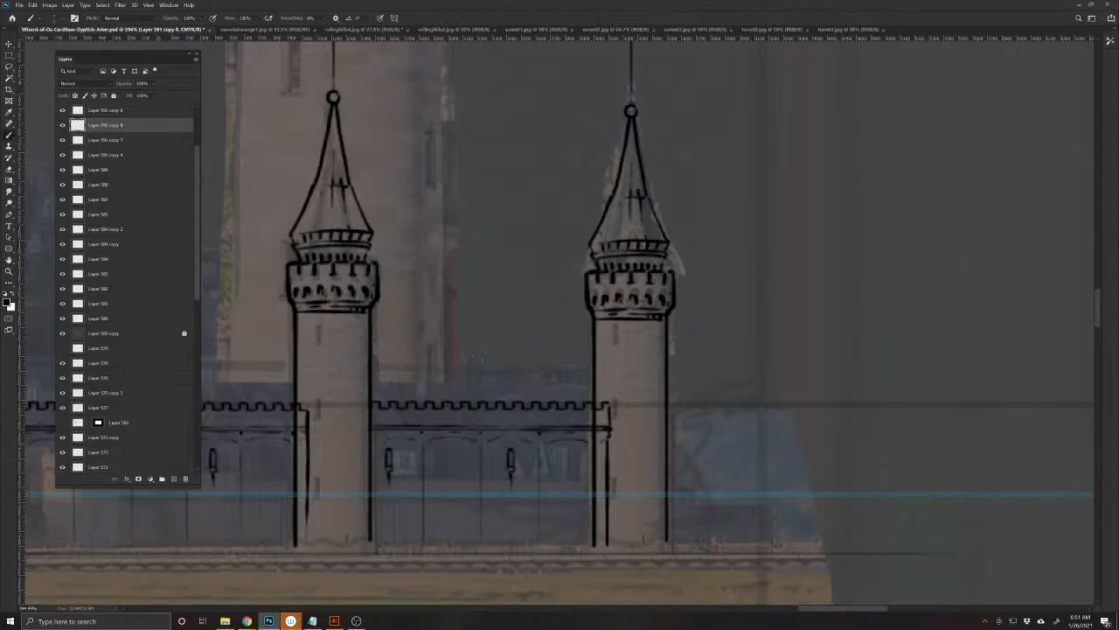
# - Erase the left edge line of the second tower from the right where the wall end overlaps it
pyautogui.moveTo(486, 288); pyautogui.dragTo(454, 289)
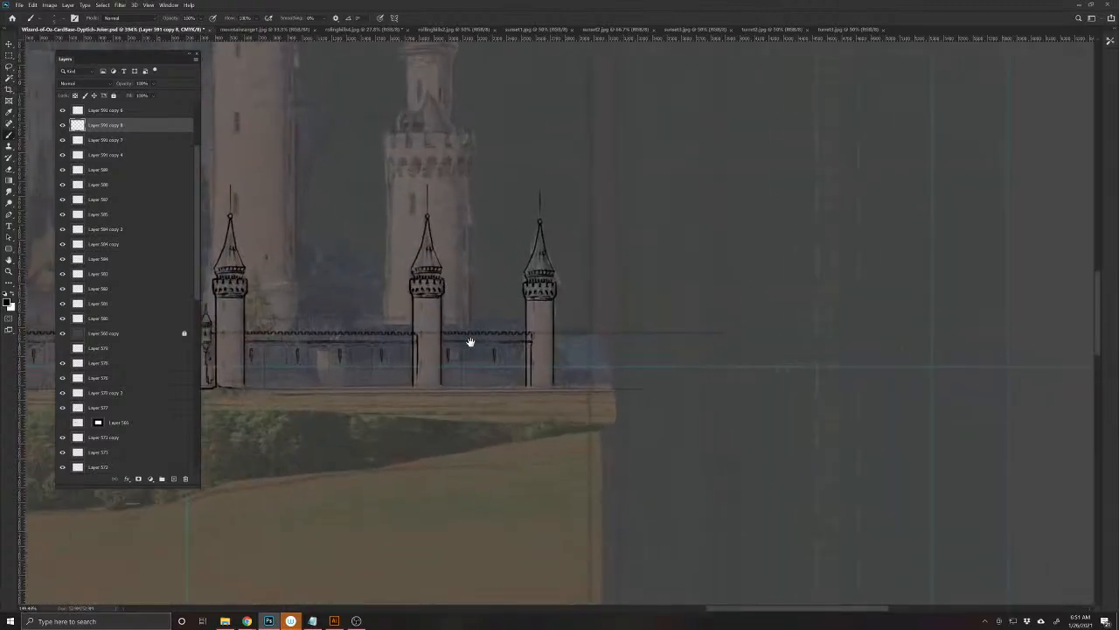
pyautogui.moveTo(468, 342); pyautogui.dragTo(594, 407)
pyautogui.press('v')
pyautogui.keyDown('ctrl'); pyautogui.click(487, 353); pyautogui.keyUp('ctrl')
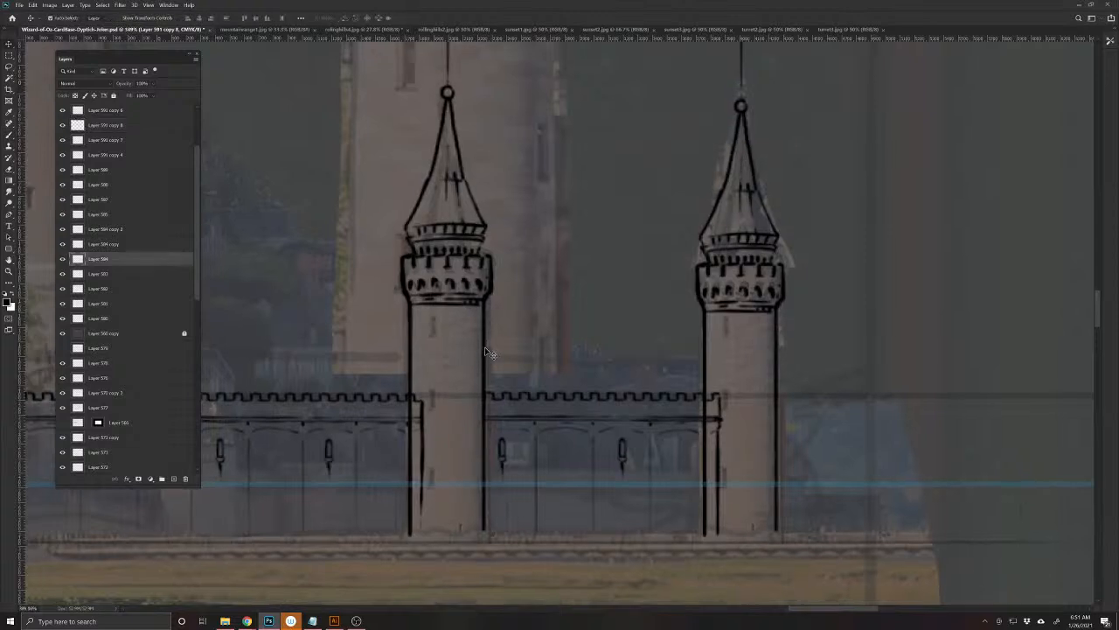
pyautogui.press('e')
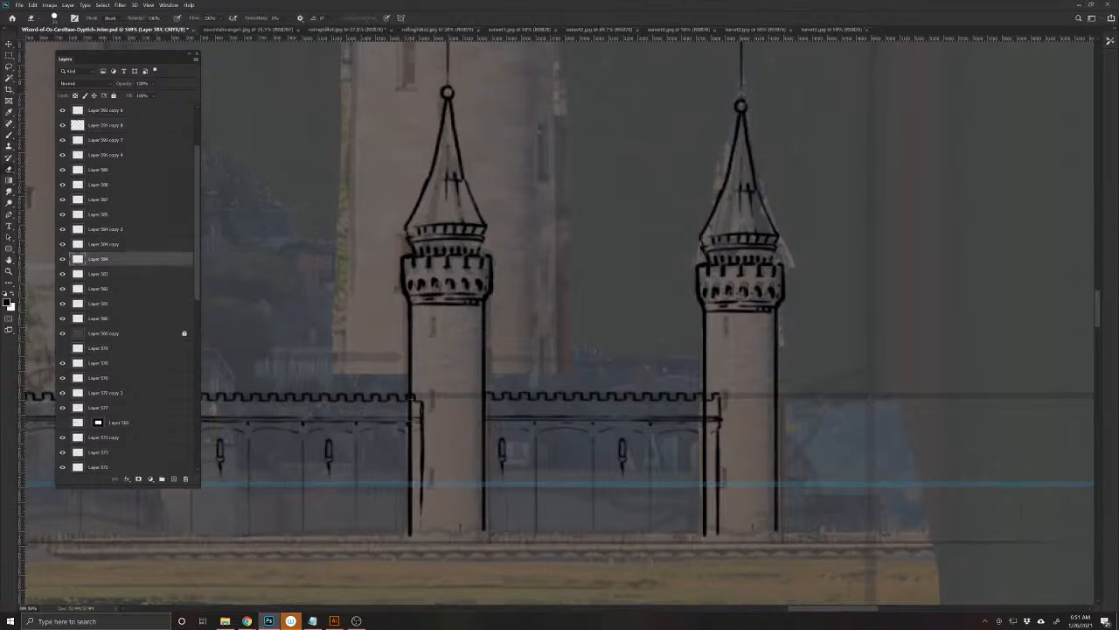
pyautogui.moveTo(410, 399); pyautogui.dragTo(410, 537)
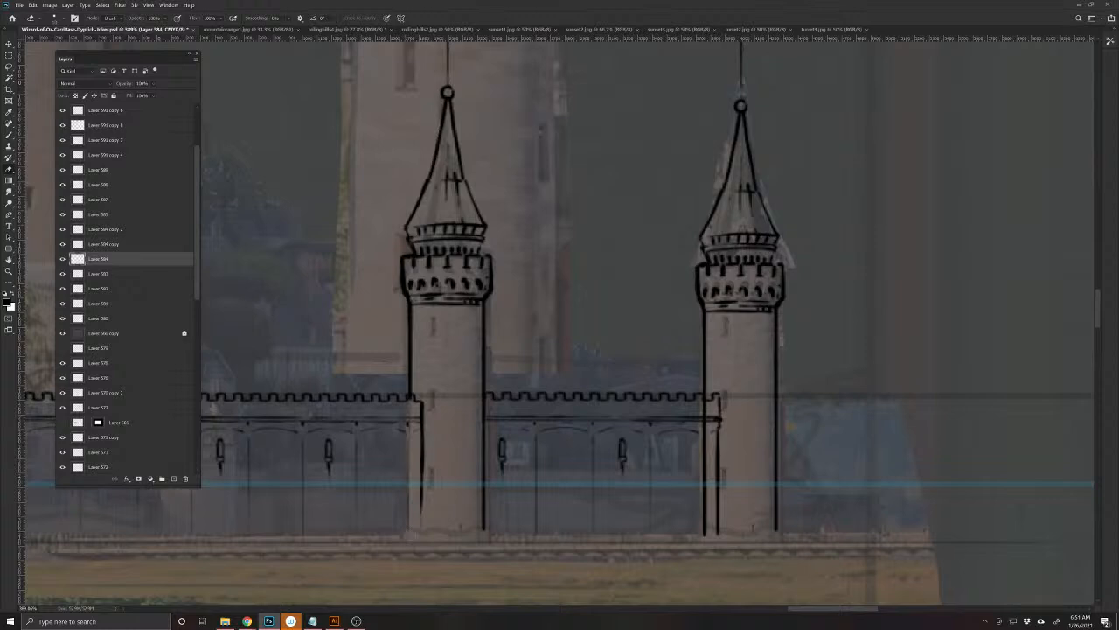
pyautogui.click(411, 398)
# - Extend the wall's end line down to the ground and brush a rough ground line from that tower's base to the rightmost tower
pyautogui.press('v')
pyautogui.click(423, 454)
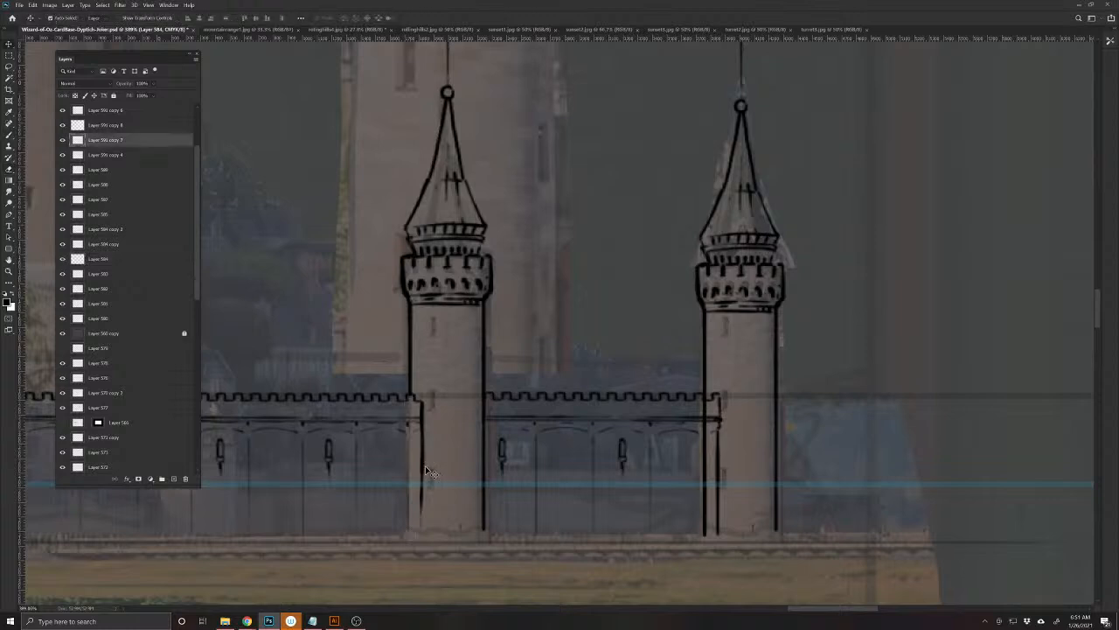
pyautogui.press('b')
pyautogui.moveTo(422, 511)
pyautogui.mouseDown()
pyautogui.moveTo(490, 536)
pyautogui.moveTo(418, 535)
pyautogui.mouseUp()
pyautogui.moveTo(492, 564); pyautogui.dragTo(376, 562)
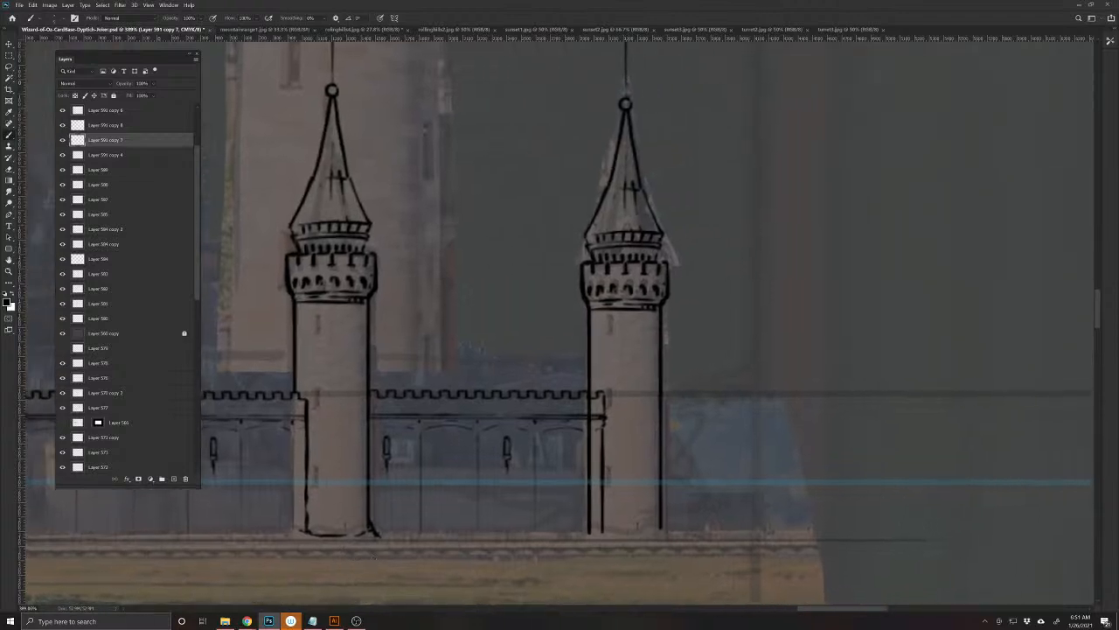
pyautogui.moveTo(376, 534)
pyautogui.mouseDown()
pyautogui.moveTo(541, 536)
pyautogui.moveTo(585, 514)
pyautogui.mouseUp()
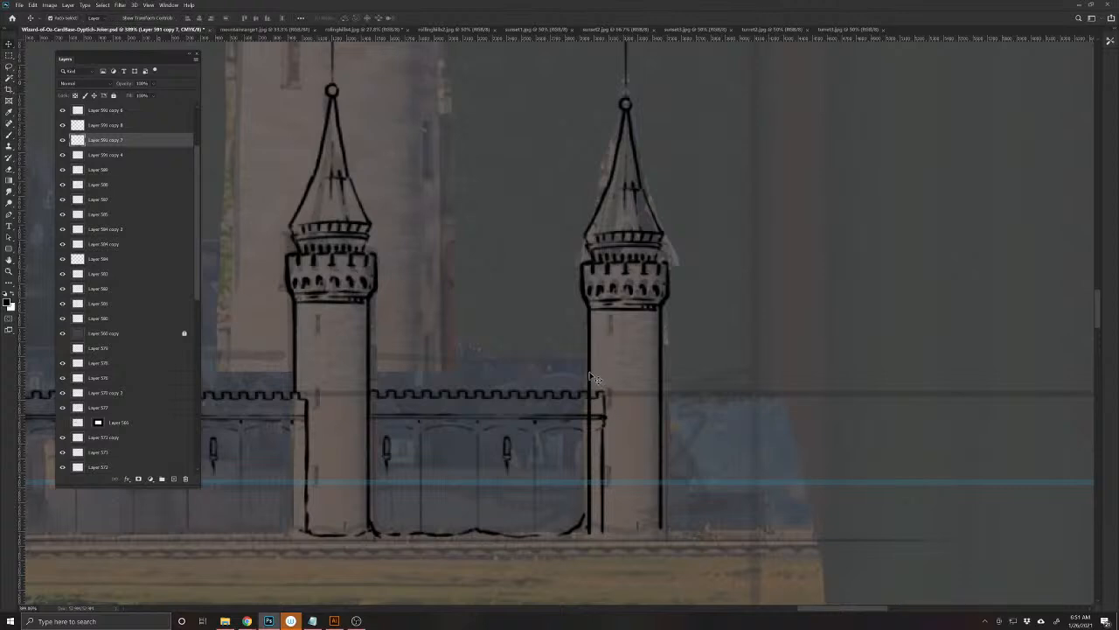
# - Erase the rightmost tower's left edge line below the top of the overlapping wall
pyautogui.keyDown('ctrl'); pyautogui.click(596, 377); pyautogui.keyUp('ctrl')
pyautogui.press('e')
pyautogui.moveTo(590, 399)
pyautogui.mouseDown()
pyautogui.moveTo(590, 535)
pyautogui.moveTo(408, 487)
pyautogui.mouseUp()
# - Brush an uneven ground line under the rightmost tower, flaring out slightly past its outer edge
pyautogui.press('v')
pyautogui.keyDown('ctrl'); pyautogui.click(445, 495); pyautogui.keyUp('ctrl')
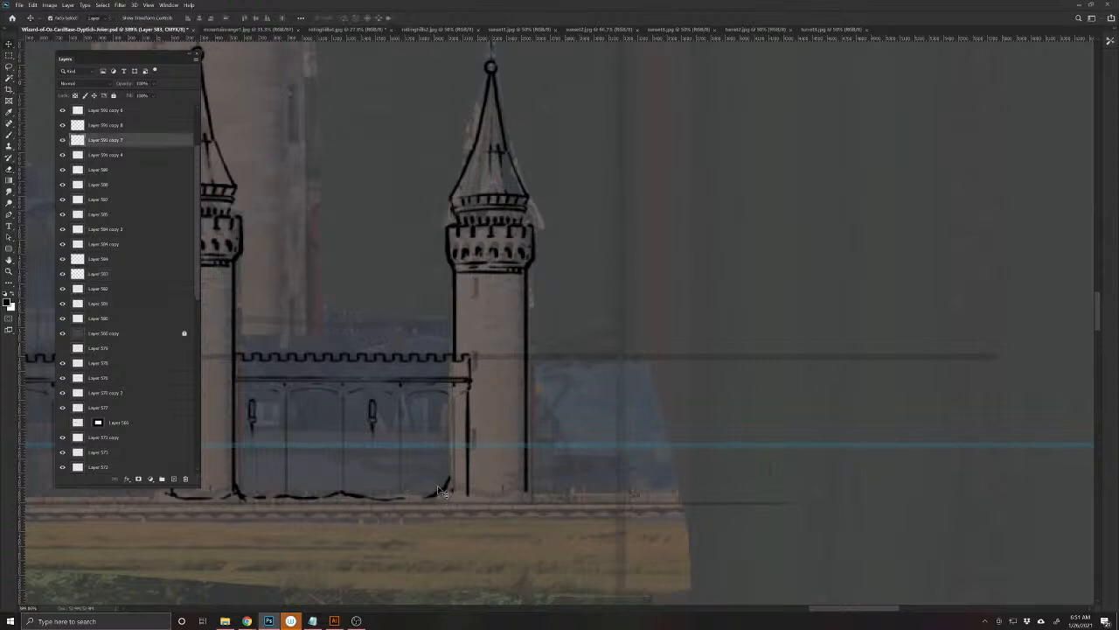
pyautogui.press('b')
pyautogui.moveTo(451, 482); pyautogui.dragTo(542, 494)
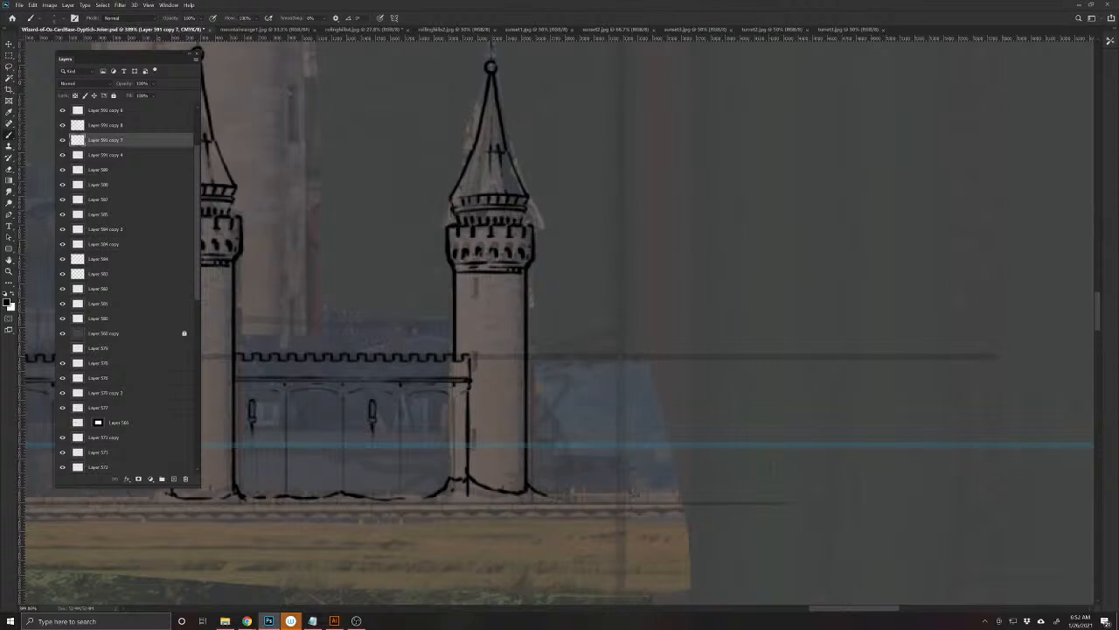
# - Erase the tip of the wall's end line that sticks out below the ground line at the rightmost tower's base
pyautogui.keyDown('ctrl'); pyautogui.click(469, 453); pyautogui.keyUp('ctrl')
pyautogui.press('e')
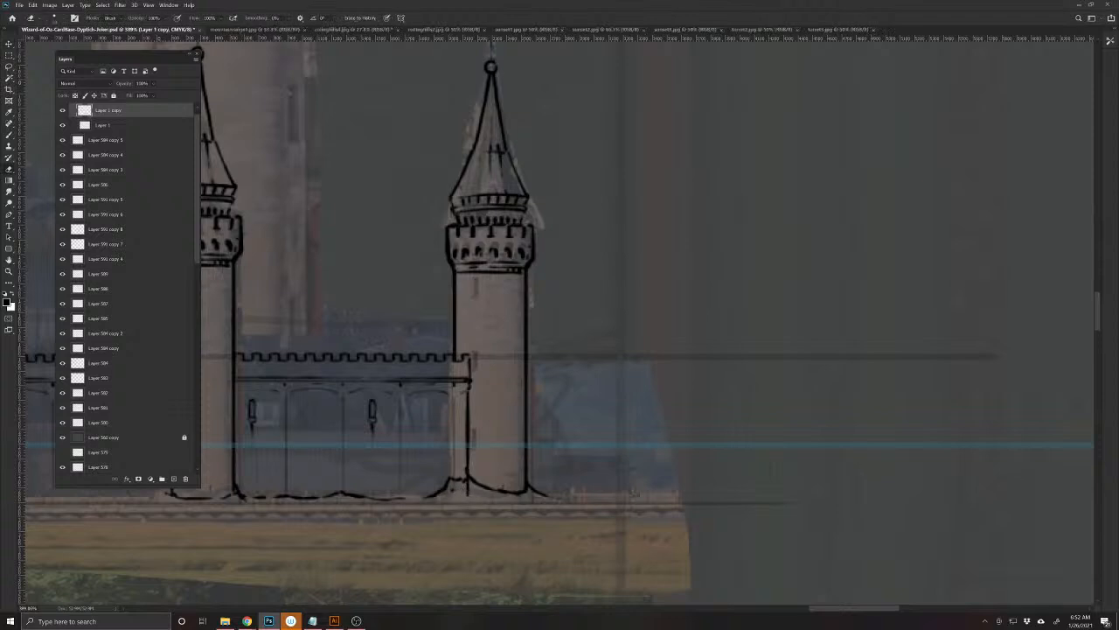
pyautogui.press('v')
pyautogui.moveTo(473, 492); pyautogui.dragTo(468, 490)
# - Brush a rough ground line along the tower, wall and gatehouse bases right of the gatehouse, and save the document
pyautogui.press('b')
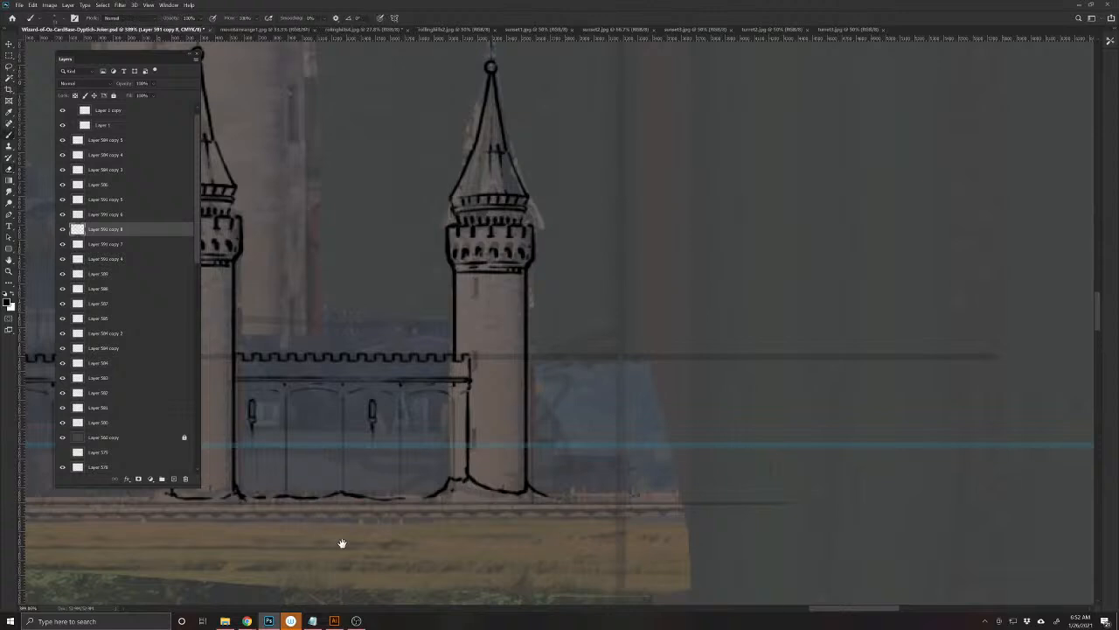
pyautogui.moveTo(342, 542); pyautogui.dragTo(676, 569)
pyautogui.moveTo(523, 523)
pyautogui.mouseDown()
pyautogui.moveTo(423, 525)
pyautogui.moveTo(672, 504)
pyautogui.moveTo(560, 485)
pyautogui.moveTo(384, 491)
pyautogui.moveTo(347, 477)
pyautogui.moveTo(440, 515)
pyautogui.moveTo(482, 510)
pyautogui.moveTo(472, 491)
pyautogui.moveTo(461, 495)
pyautogui.moveTo(630, 499)
pyautogui.mouseUp()
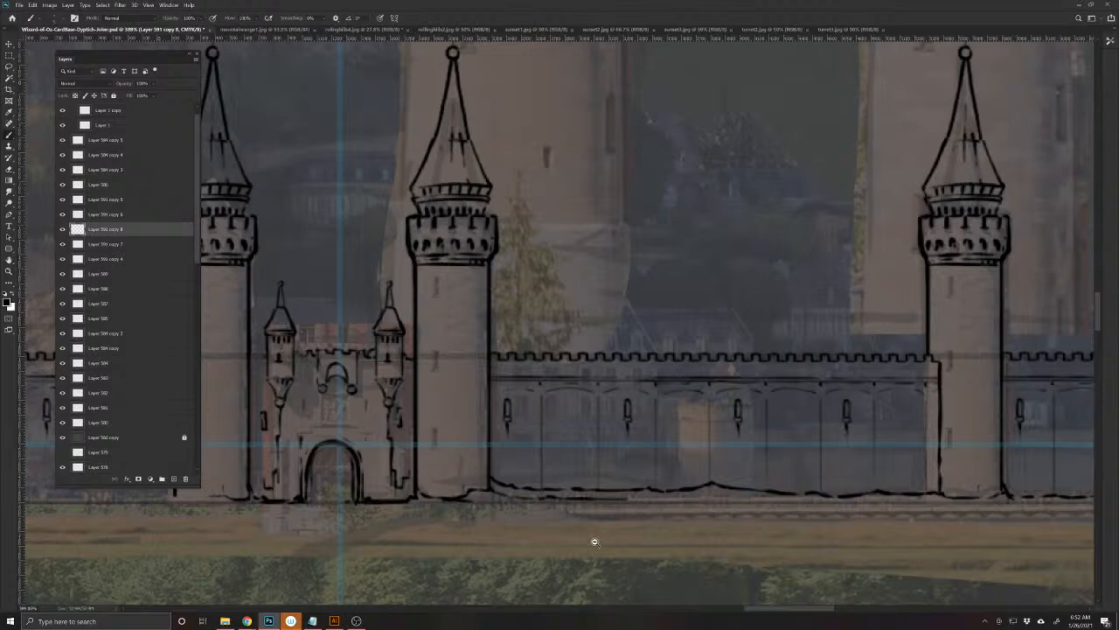
pyautogui.scroll(-4, 594, 542)
pyautogui.moveTo(560, 537); pyautogui.dragTo(645, 530)
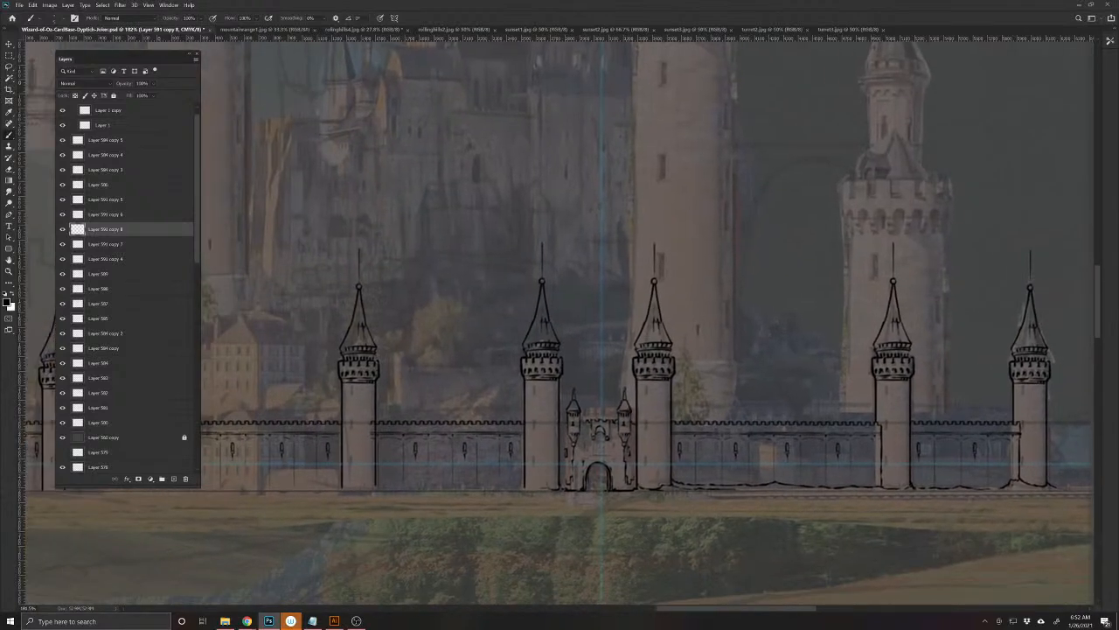
pyautogui.hotkey('ctrl', 's')
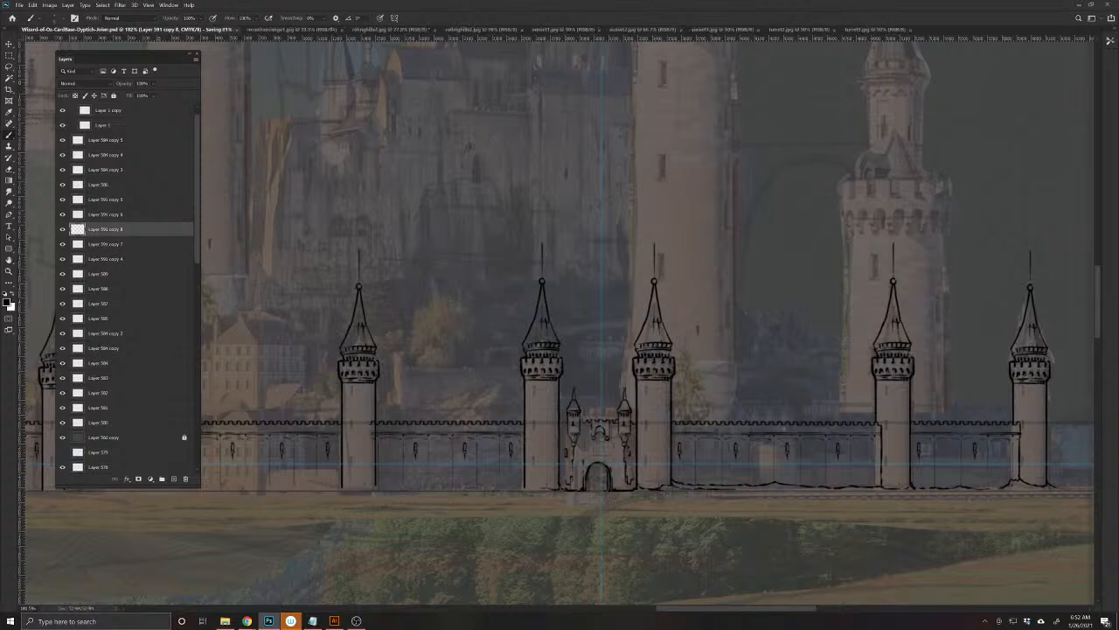
# - Continue the rough ground line along the wall and tower bases left of the gatehouse
pyautogui.moveTo(504, 518); pyautogui.dragTo(583, 538)
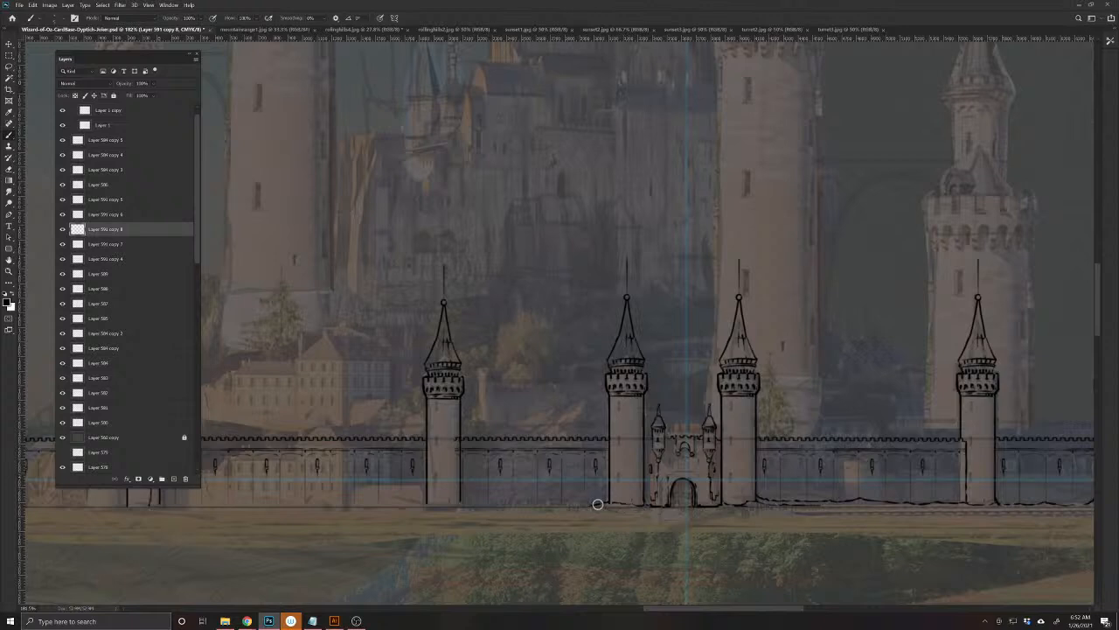
pyautogui.moveTo(605, 506); pyautogui.dragTo(565, 506)
pyautogui.moveTo(486, 501); pyautogui.dragTo(472, 501)
pyautogui.moveTo(418, 545); pyautogui.dragTo(602, 522)
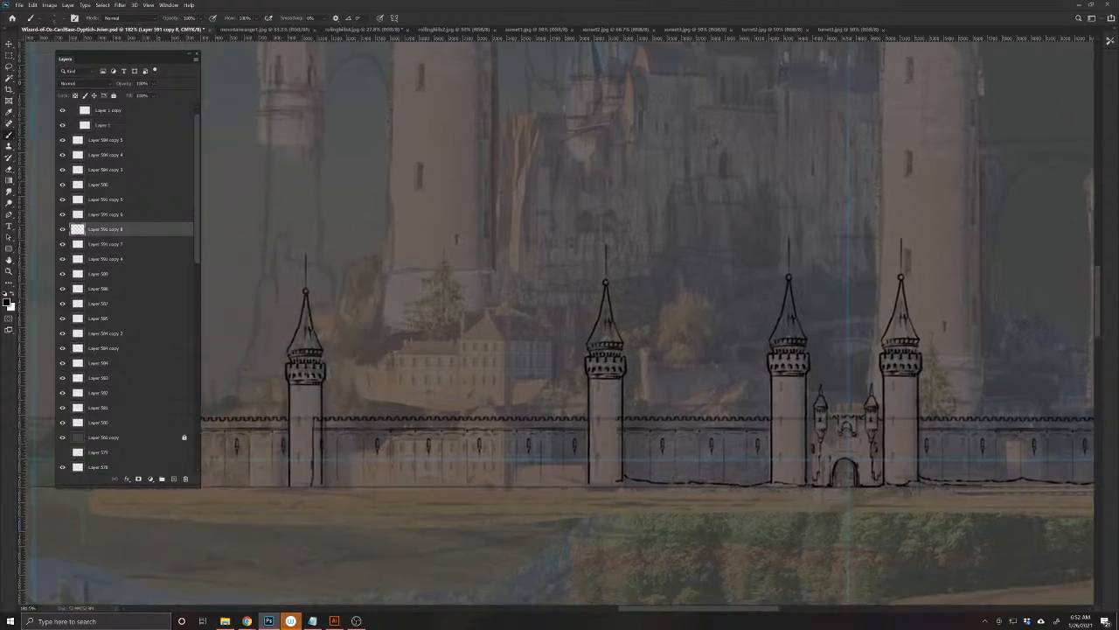
pyautogui.moveTo(597, 481); pyautogui.dragTo(609, 481)
pyautogui.moveTo(577, 482)
pyautogui.mouseDown()
pyautogui.moveTo(350, 481)
pyautogui.moveTo(350, 515)
pyautogui.moveTo(481, 514)
pyautogui.mouseUp()
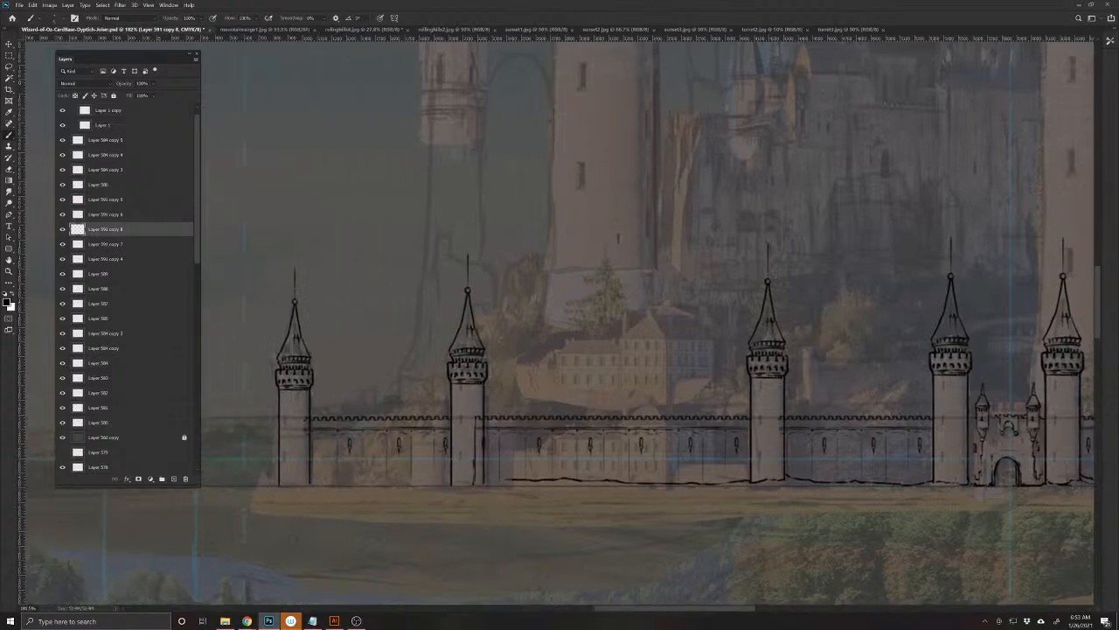
# - Erase the two leftmost towers' right edge lines where the walls overlap, and brush in the wall's end line and the remaining ground line
pyautogui.keyDown('ctrl'); pyautogui.click(487, 411); pyautogui.keyUp('ctrl')
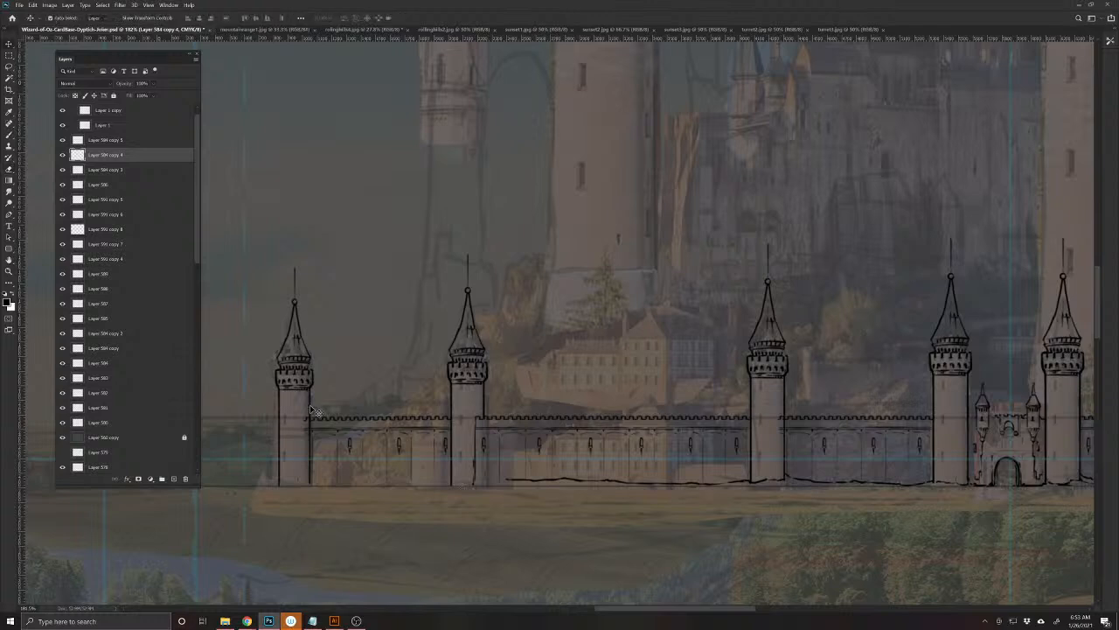
pyautogui.hotkey('alt', ']')
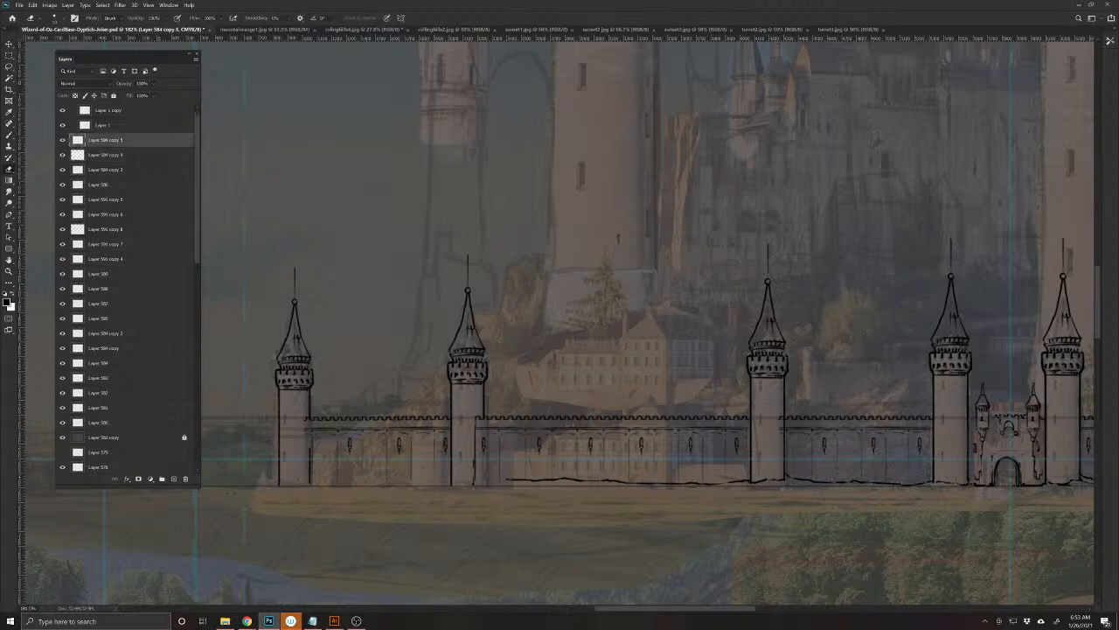
pyautogui.press('b')
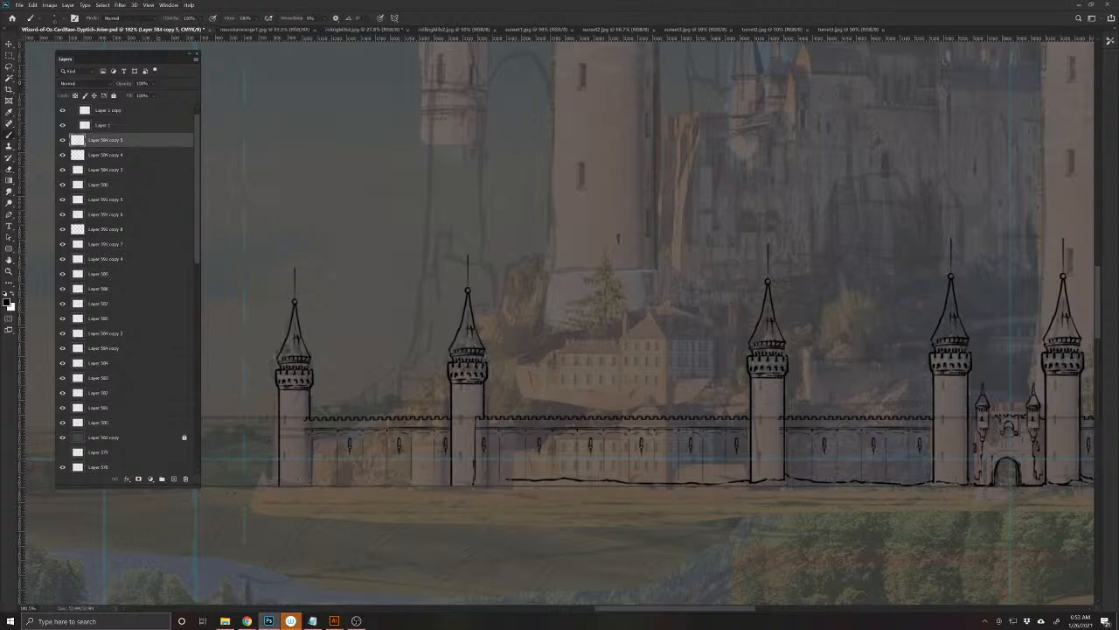
pyautogui.moveTo(303, 422)
pyautogui.mouseDown()
pyautogui.moveTo(302, 485)
pyautogui.moveTo(435, 481)
pyautogui.mouseUp()
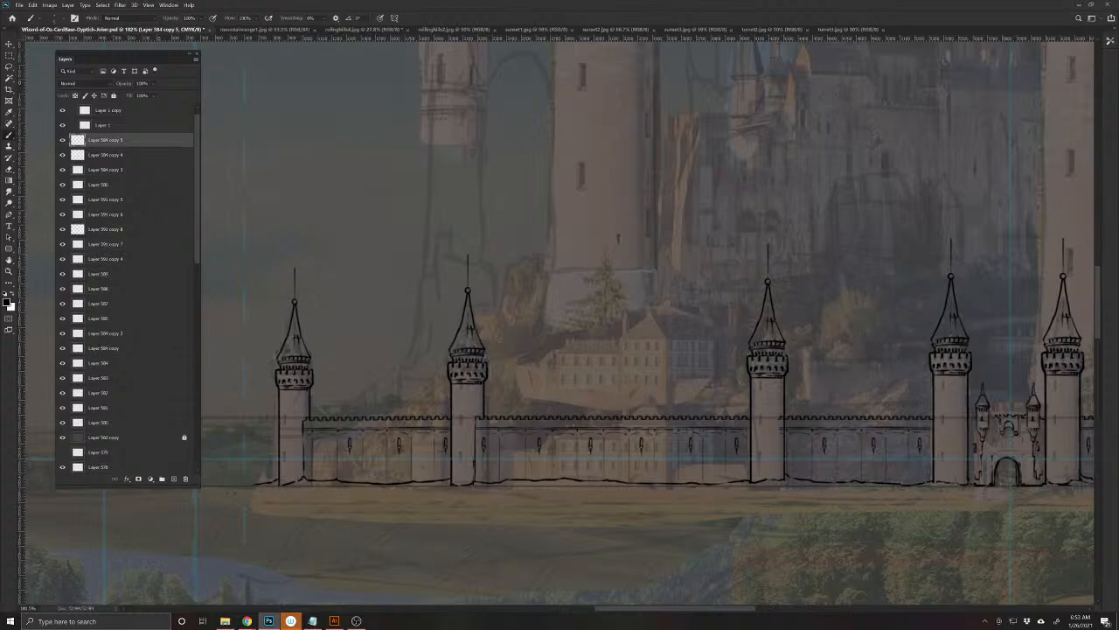
# - Thicken the outline of the leftmost tower's finial and conical roof with the brush
pyautogui.moveTo(290, 400); pyautogui.dragTo(478, 460)
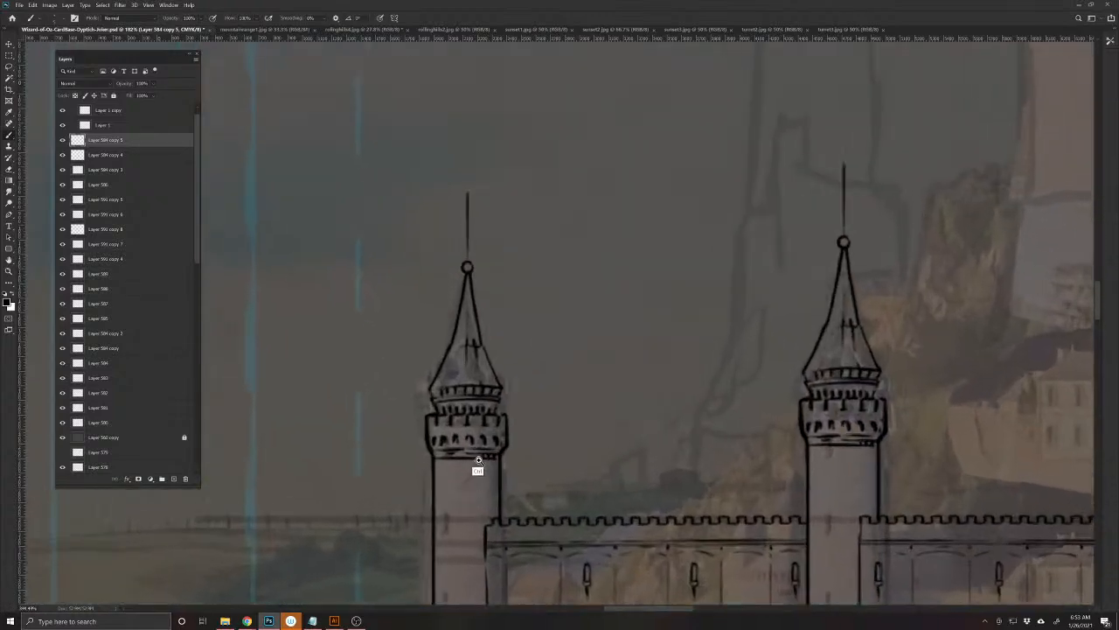
pyautogui.moveTo(452, 345)
pyautogui.mouseDown()
pyautogui.moveTo(464, 280)
pyautogui.moveTo(453, 336)
pyautogui.mouseUp()
pyautogui.moveTo(461, 275)
pyautogui.mouseDown()
pyautogui.moveTo(462, 263)
pyautogui.moveTo(472, 268)
pyautogui.moveTo(498, 390)
pyautogui.mouseUp()
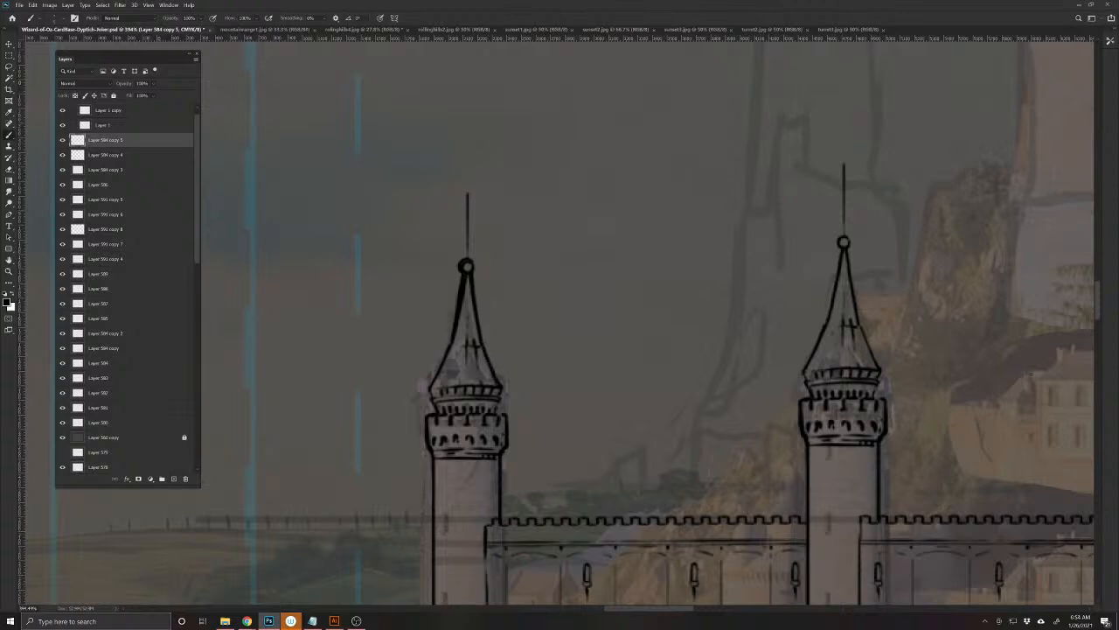
pyautogui.moveTo(429, 391); pyautogui.dragTo(438, 414)
pyautogui.scroll(-6, 433, 503)
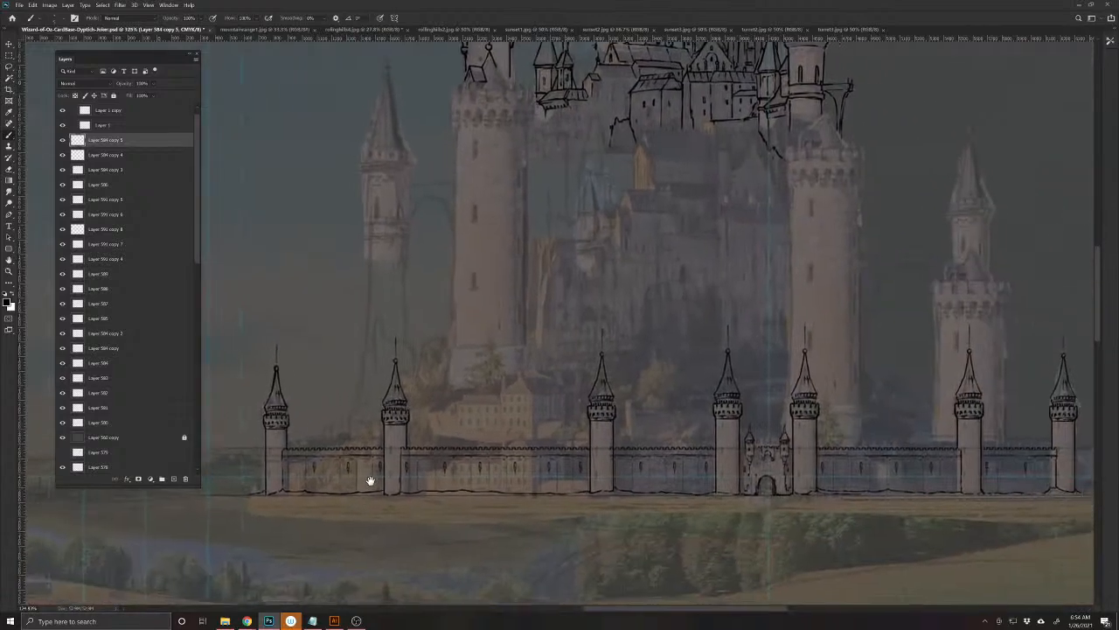
pyautogui.moveTo(370, 481); pyautogui.dragTo(363, 477)
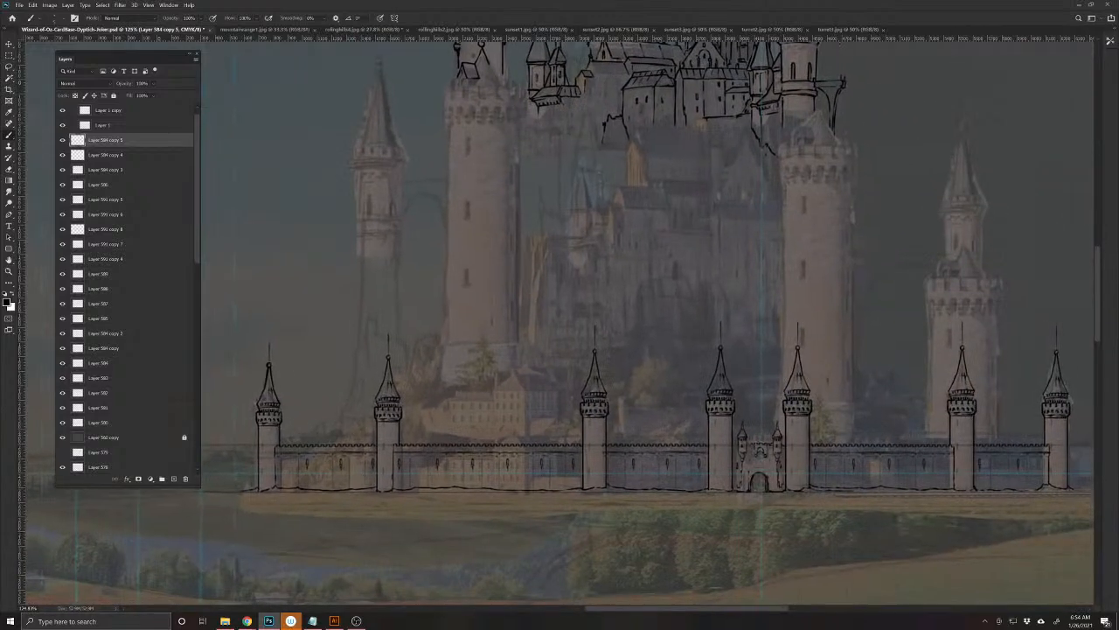
# - Brush a vertical black edge line closing the wall's end inside the second tower left of the gatehouse
pyautogui.scroll(5, 660, 525)
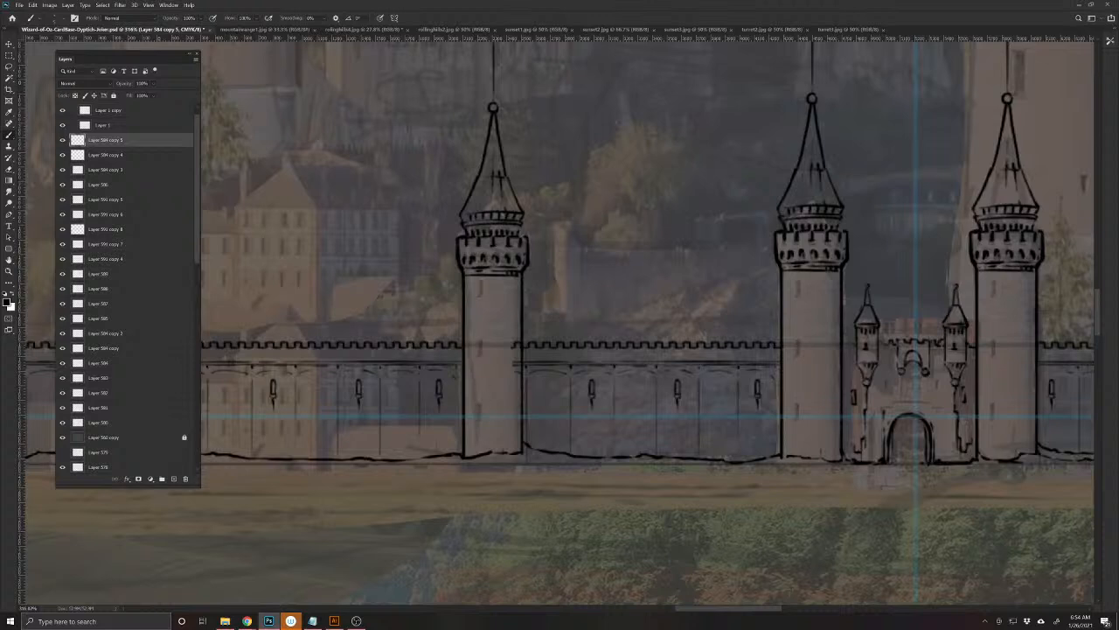
pyautogui.press('v')
pyautogui.click(531, 343)
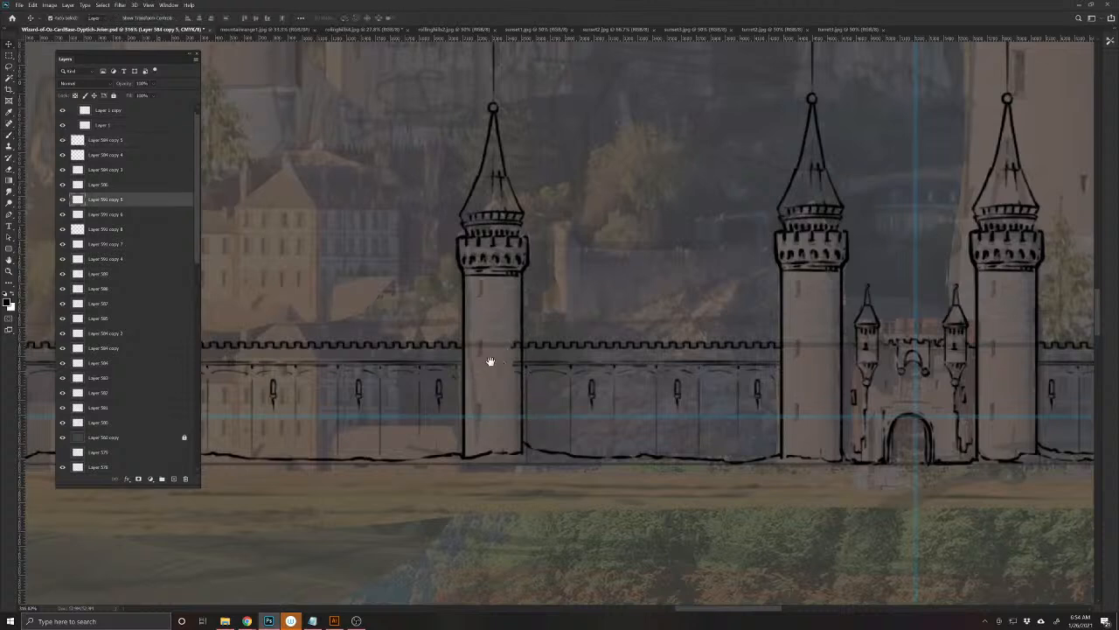
pyautogui.click(504, 355)
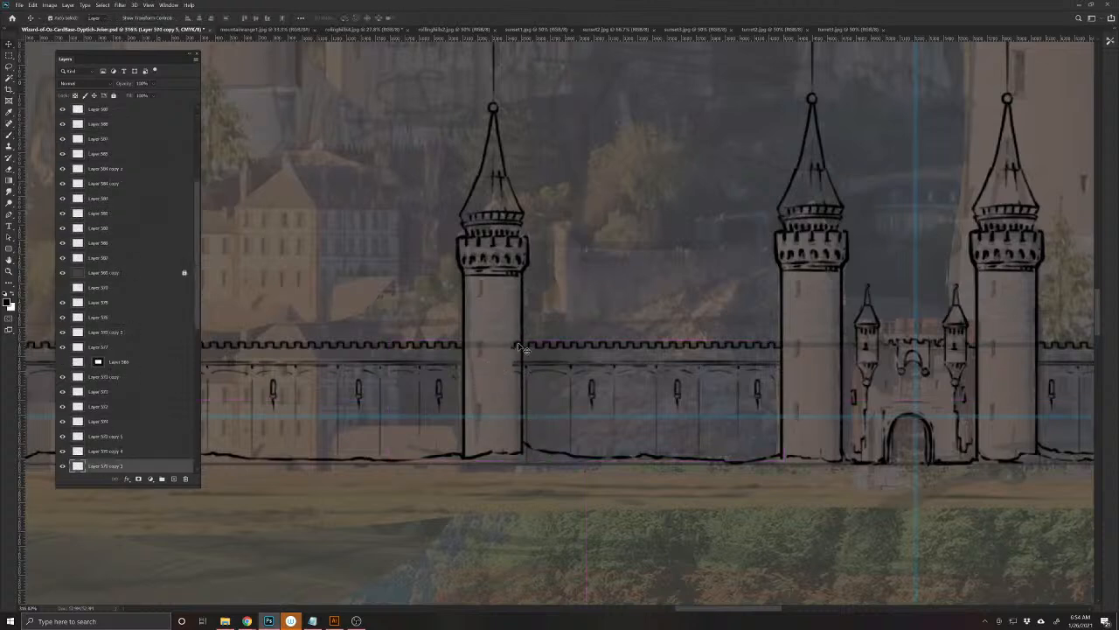
pyautogui.click(535, 349)
pyautogui.press('b')
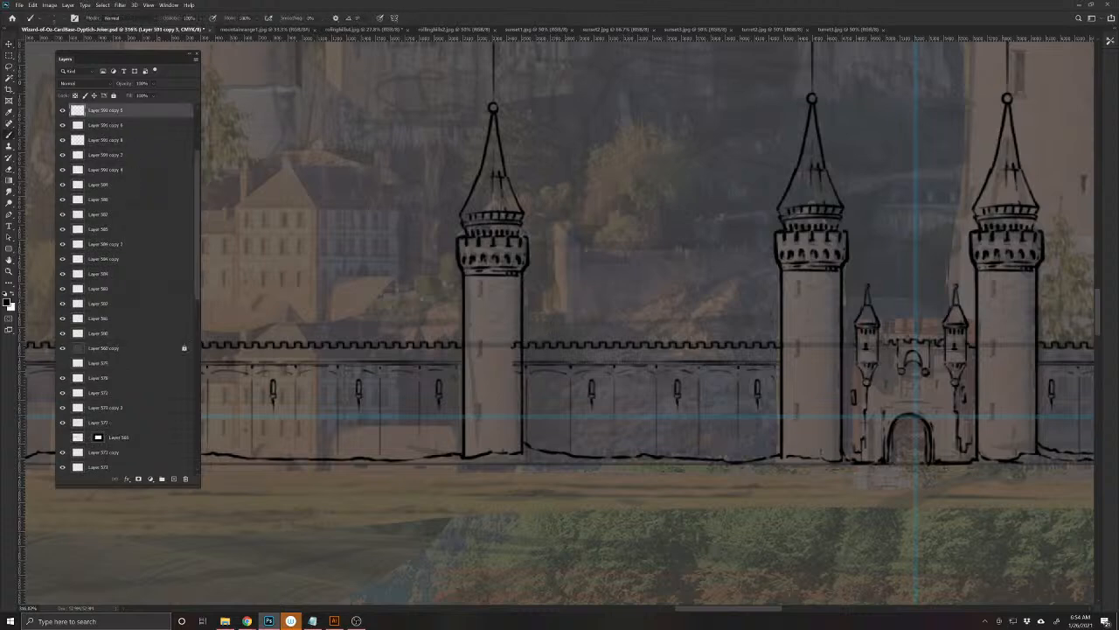
pyautogui.moveTo(512, 347)
pyautogui.mouseDown()
pyautogui.moveTo(516, 455)
pyautogui.moveTo(514, 380)
pyautogui.mouseUp()
pyautogui.press('e')
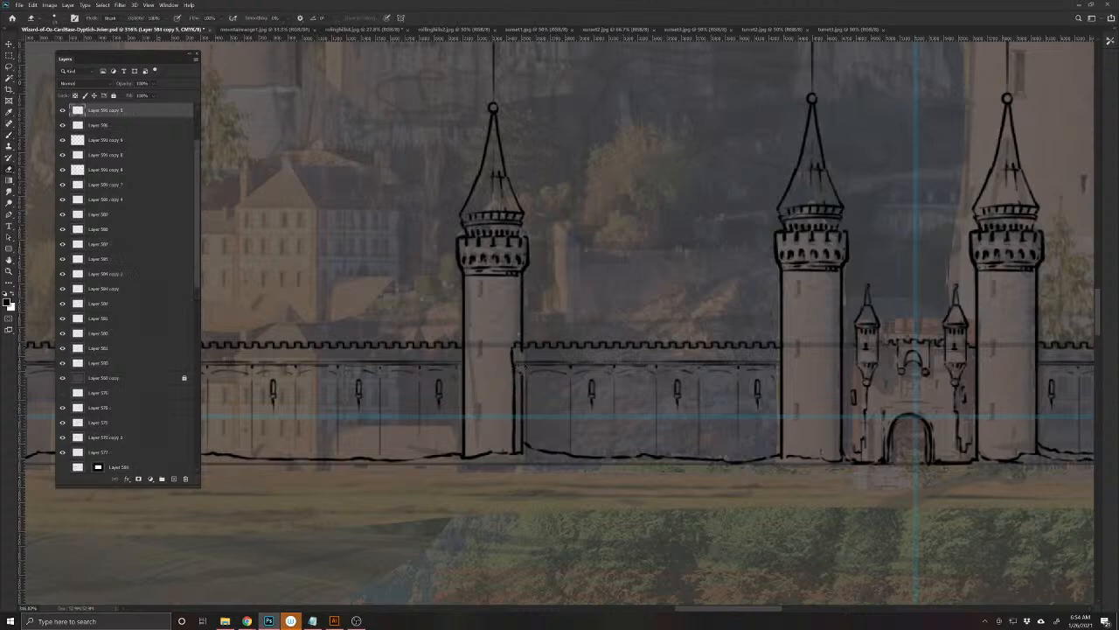
# - Erase the right edge line of the second tower left of the gatehouse where the wall overlaps its lower part
pyautogui.moveTo(522, 376); pyautogui.dragTo(525, 446)
pyautogui.scroll(-5, 655, 412)
pyautogui.moveTo(629, 402); pyautogui.dragTo(575, 496)
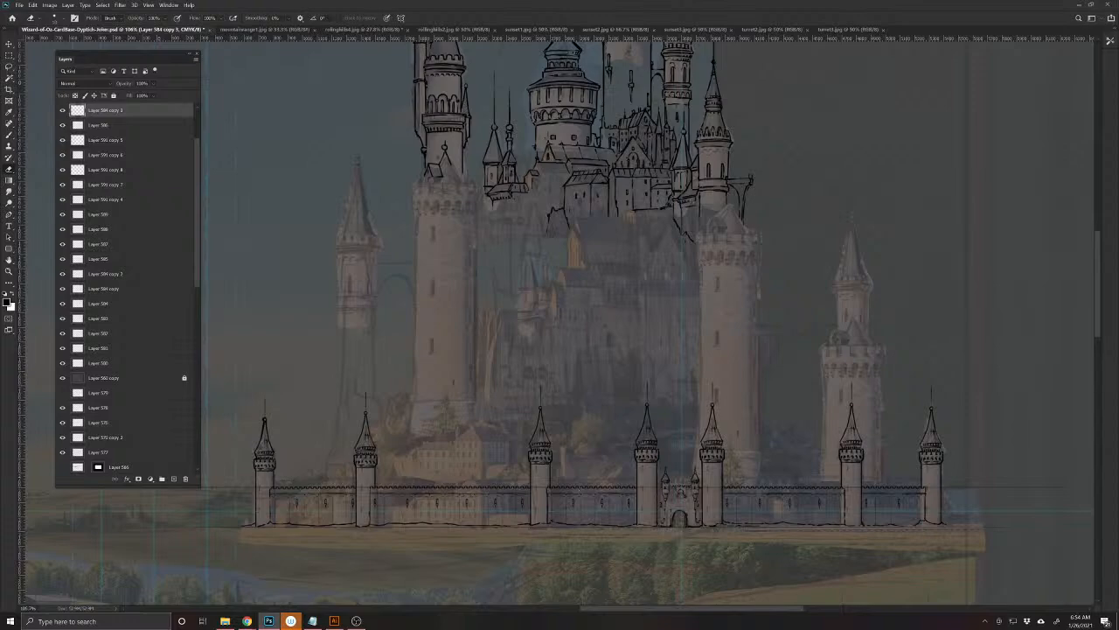
pyautogui.moveTo(809, 525); pyautogui.dragTo(600, 495)
pyautogui.moveTo(721, 464); pyautogui.dragTo(607, 432)
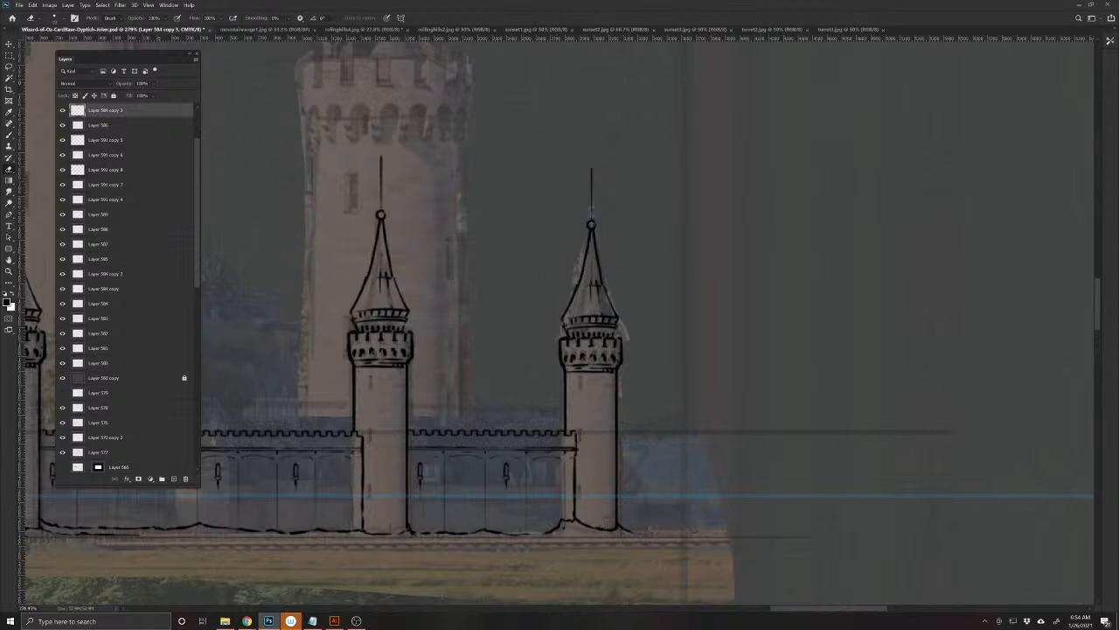
# - Brush a small black slit window below the battlements of each of the three towers right of the gatehouse
pyautogui.press('b')
pyautogui.moveTo(579, 381); pyautogui.dragTo(580, 400)
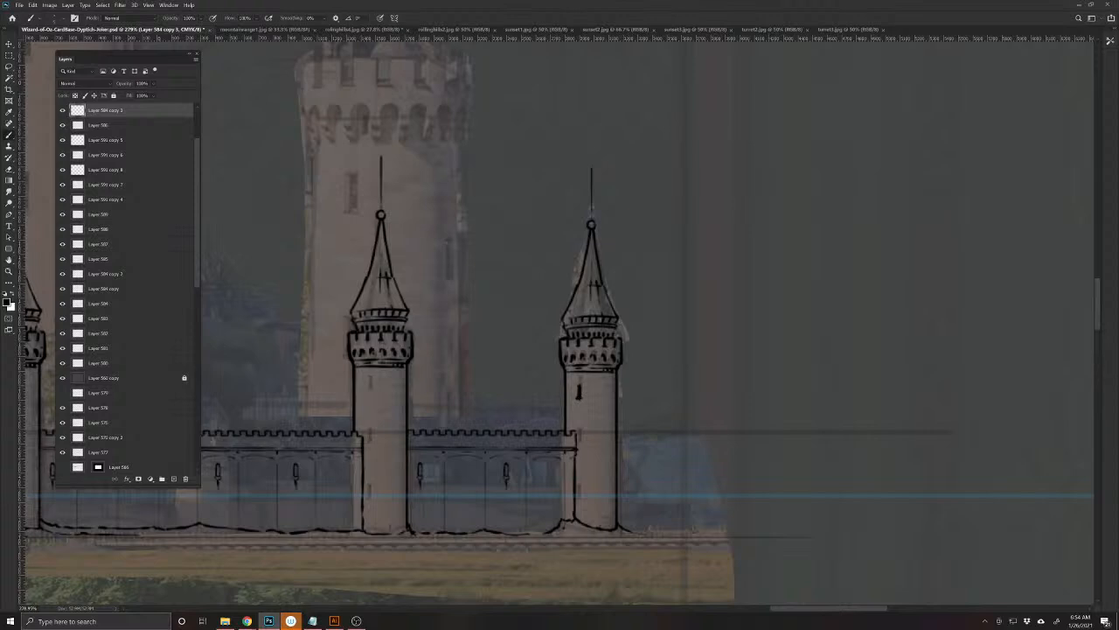
pyautogui.moveTo(381, 375); pyautogui.dragTo(379, 389)
pyautogui.moveTo(604, 384); pyautogui.dragTo(603, 398)
pyautogui.moveTo(401, 524); pyautogui.dragTo(582, 537)
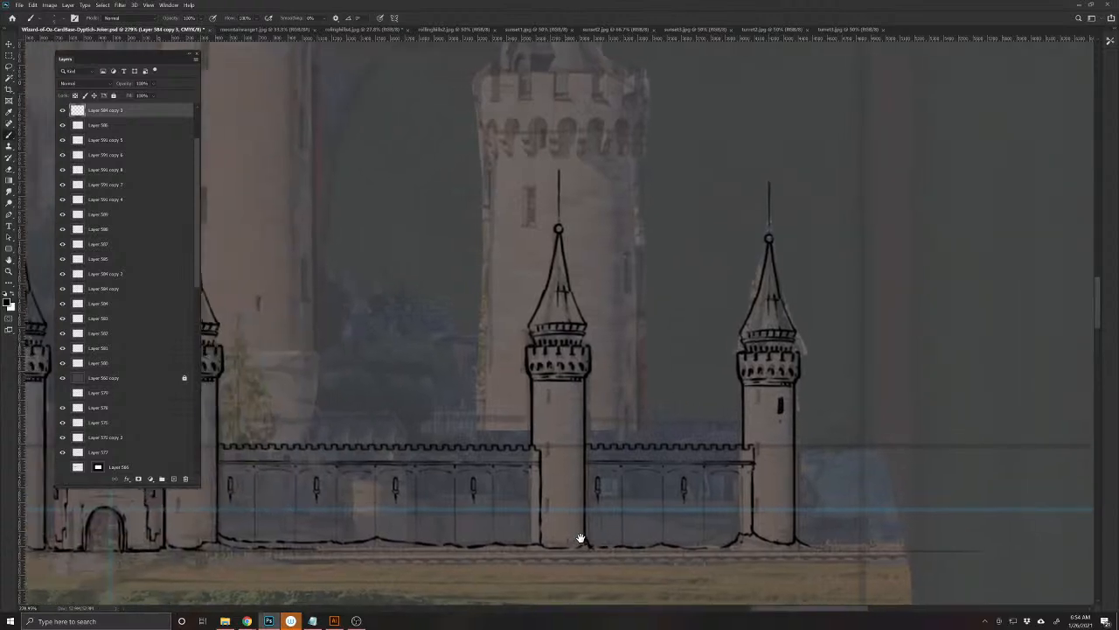
pyautogui.moveTo(568, 392); pyautogui.dragTo(567, 407)
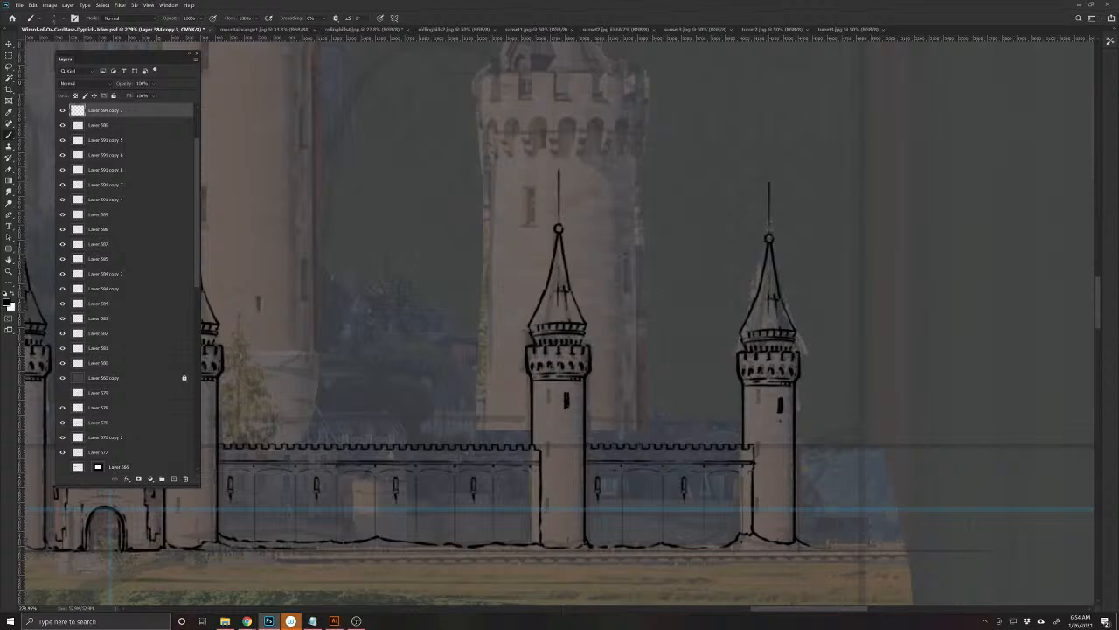
pyautogui.moveTo(419, 506); pyautogui.dragTo(699, 529)
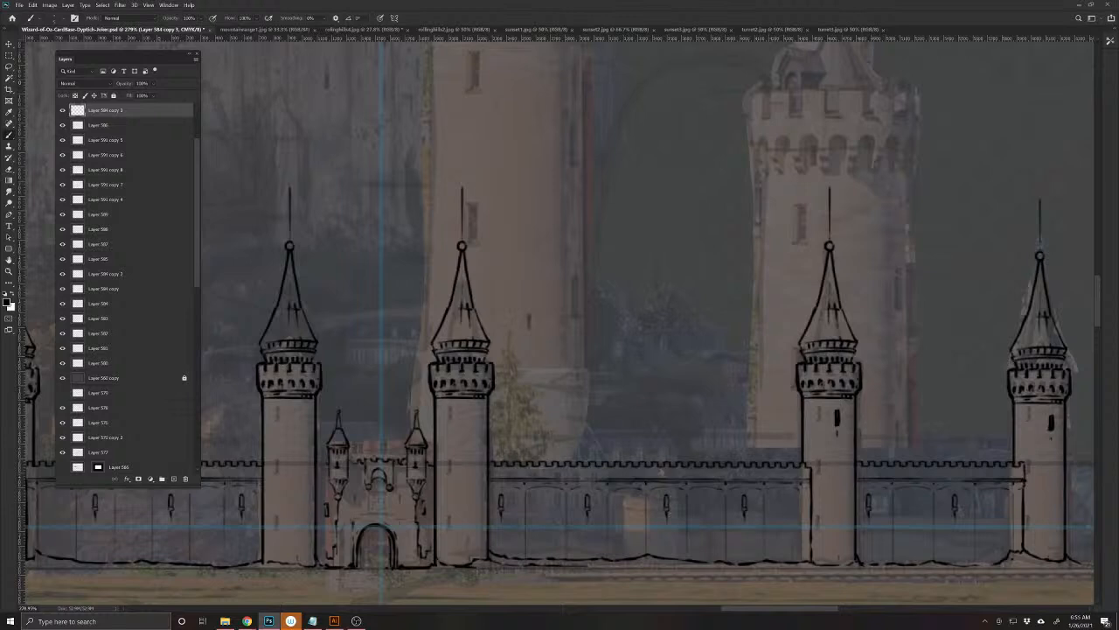
pyautogui.moveTo(467, 406); pyautogui.dragTo(465, 420)
pyautogui.moveTo(321, 511); pyautogui.dragTo(520, 498)
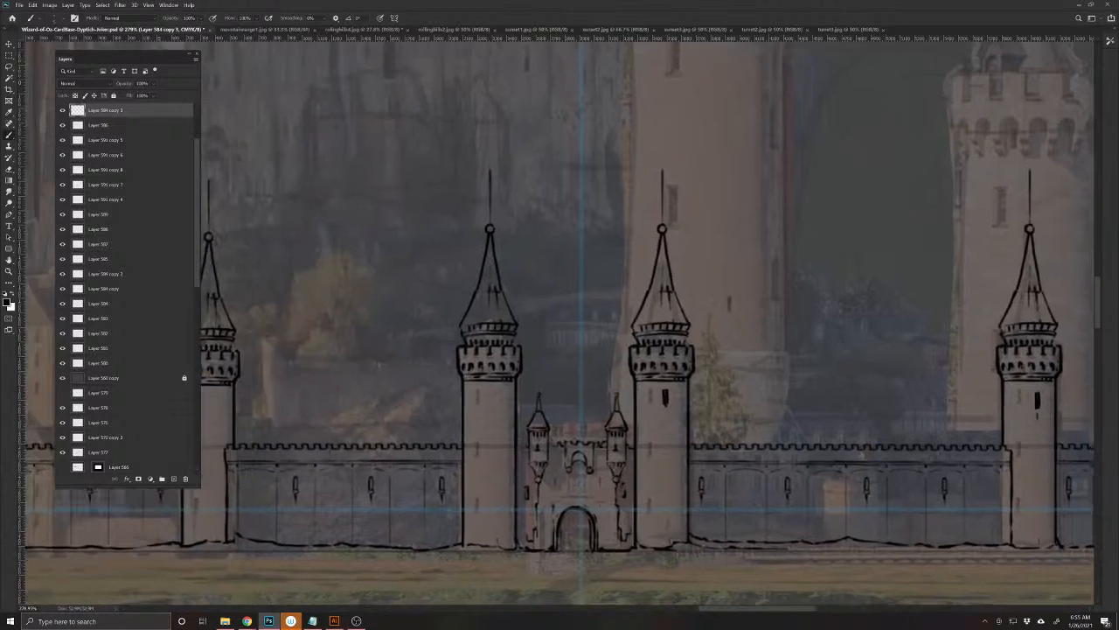
# - Brush matching black slit windows below the battlements of the four towers left of the gatehouse
pyautogui.moveTo(486, 389); pyautogui.dragTo(485, 403)
pyautogui.moveTo(431, 514); pyautogui.dragTo(692, 525)
pyautogui.moveTo(503, 403); pyautogui.dragTo(502, 419)
pyautogui.moveTo(503, 404); pyautogui.dragTo(505, 419)
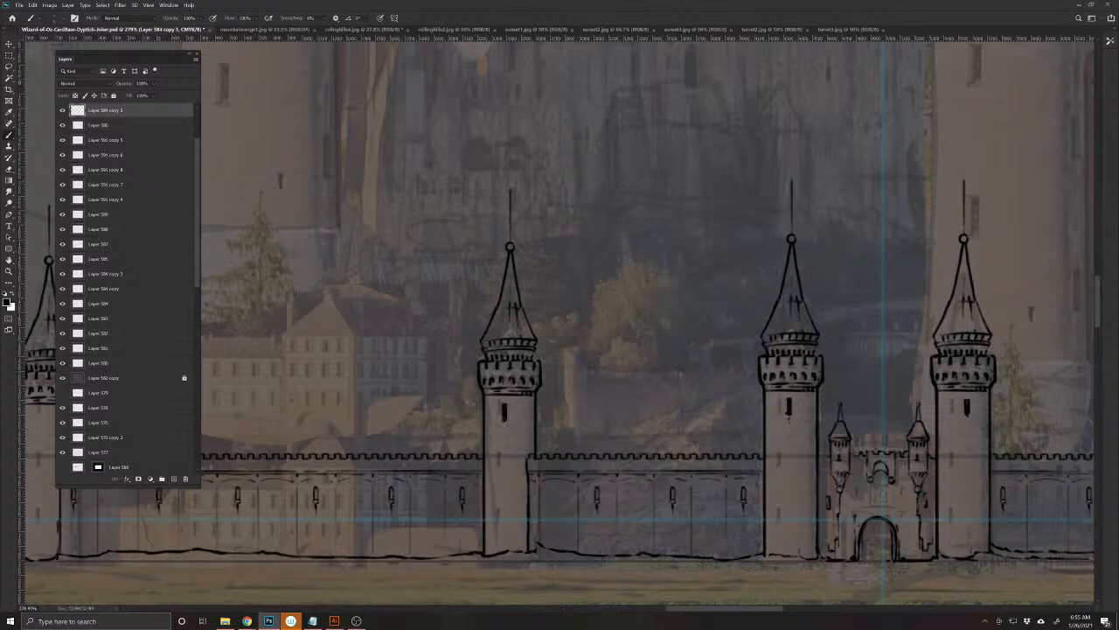
pyautogui.moveTo(305, 531); pyautogui.dragTo(674, 525)
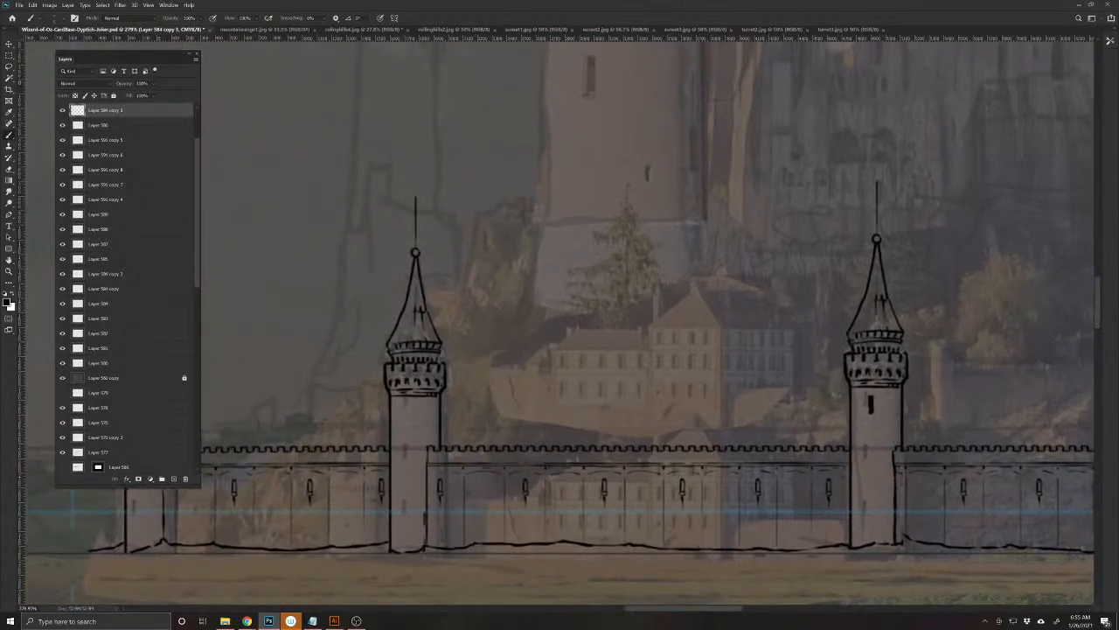
pyautogui.moveTo(406, 405); pyautogui.dragTo(406, 422)
pyautogui.moveTo(300, 517); pyautogui.dragTo(564, 521)
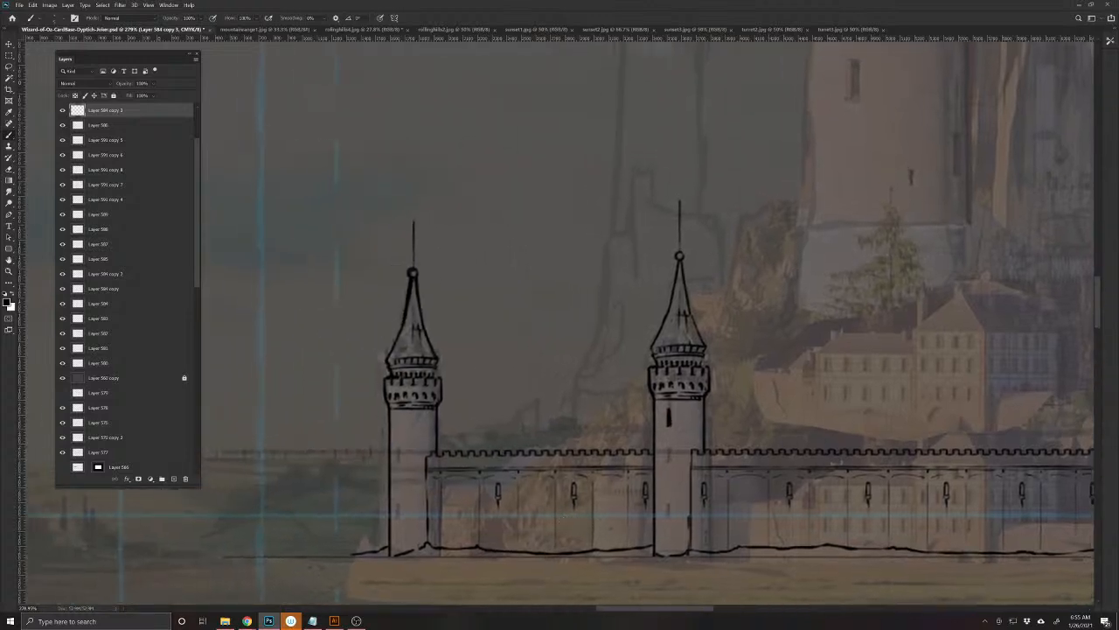
pyautogui.moveTo(399, 416); pyautogui.dragTo(398, 432)
pyautogui.moveTo(405, 475); pyautogui.dragTo(454, 476)
pyautogui.moveTo(633, 513); pyautogui.dragTo(257, 522)
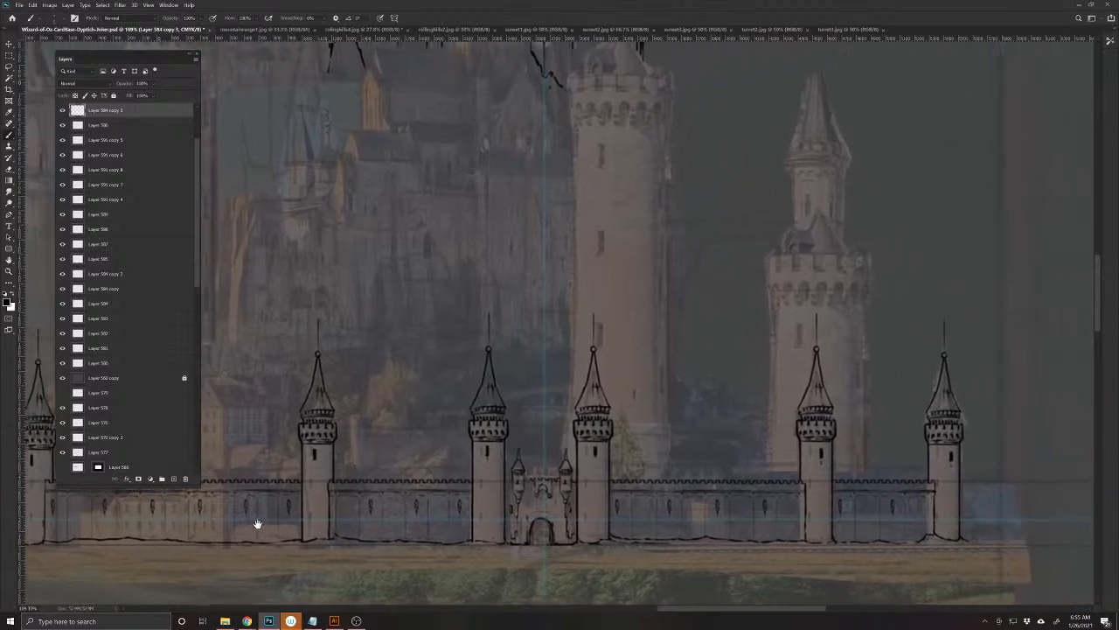
# - Review the row of wall towers and save the document
pyautogui.scroll(3, 509, 443)
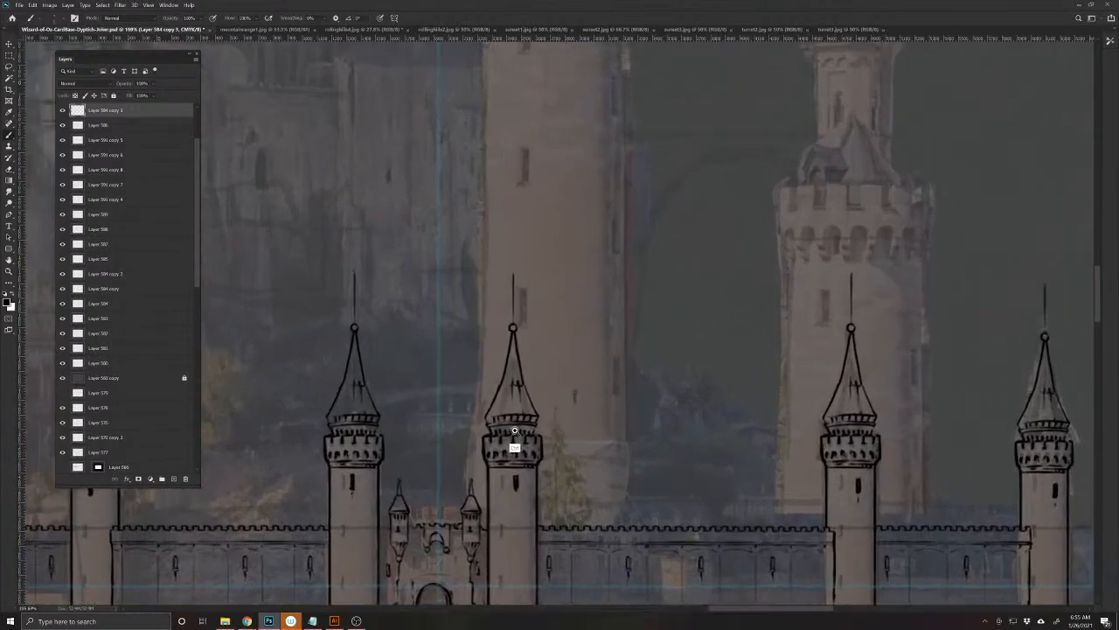
pyautogui.moveTo(464, 478); pyautogui.dragTo(101, 458)
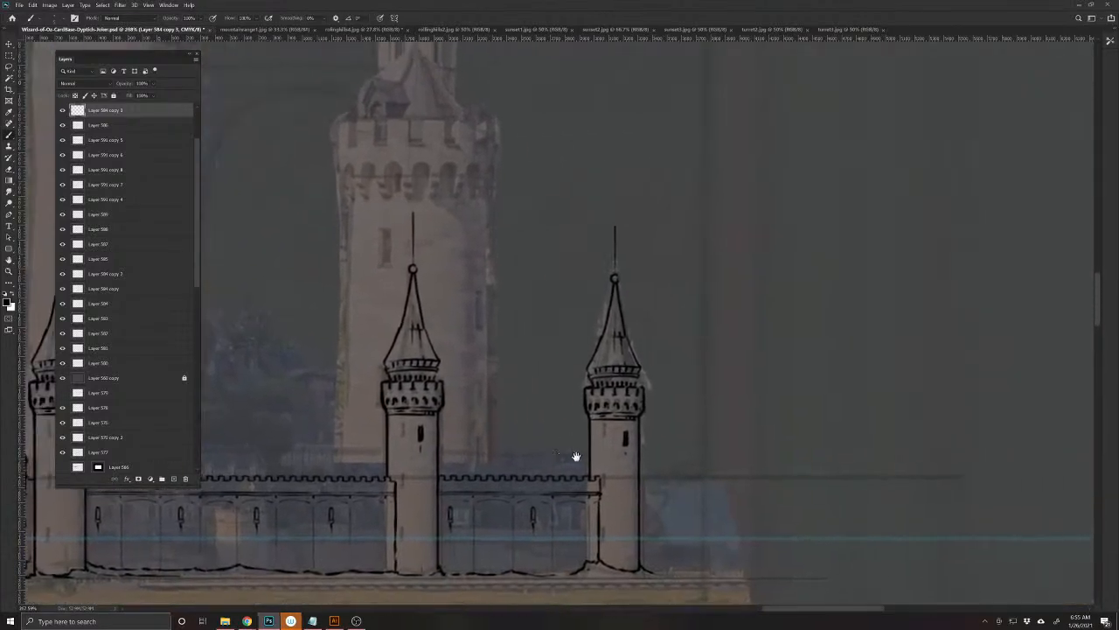
pyautogui.scroll(-5, 400, 478)
pyautogui.moveTo(350, 500); pyautogui.dragTo(747, 489)
pyautogui.hotkey('ctrl', 's')
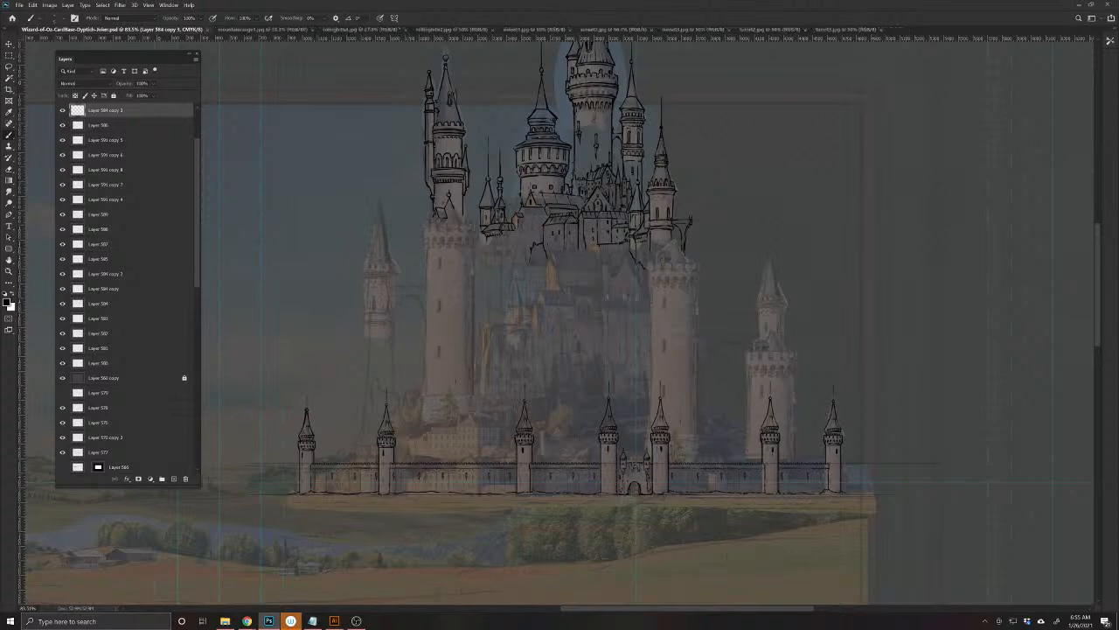
# - Touch up the outlines of the gatehouse's two small turrets and top each roof with a small ball finial
pyautogui.scroll(4, 625, 499)
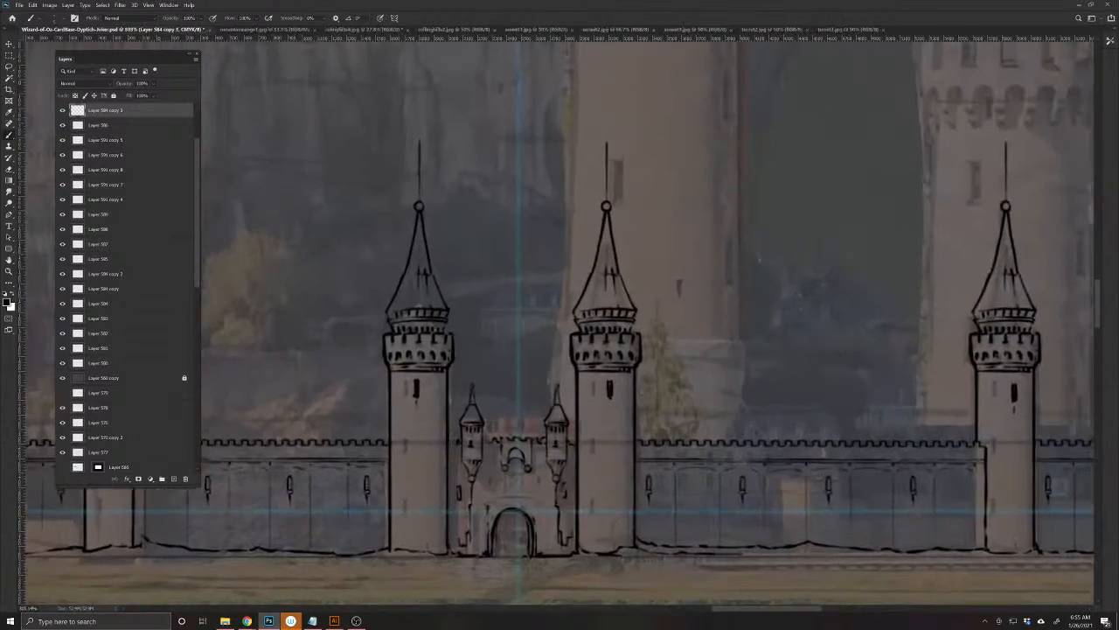
pyautogui.moveTo(460, 425); pyautogui.dragTo(460, 437)
pyautogui.moveTo(471, 395)
pyautogui.mouseDown()
pyautogui.moveTo(466, 407)
pyautogui.moveTo(471, 388)
pyautogui.moveTo(495, 443)
pyautogui.mouseUp()
pyautogui.moveTo(557, 392)
pyautogui.mouseDown()
pyautogui.moveTo(569, 439)
pyautogui.moveTo(547, 462)
pyautogui.mouseUp()
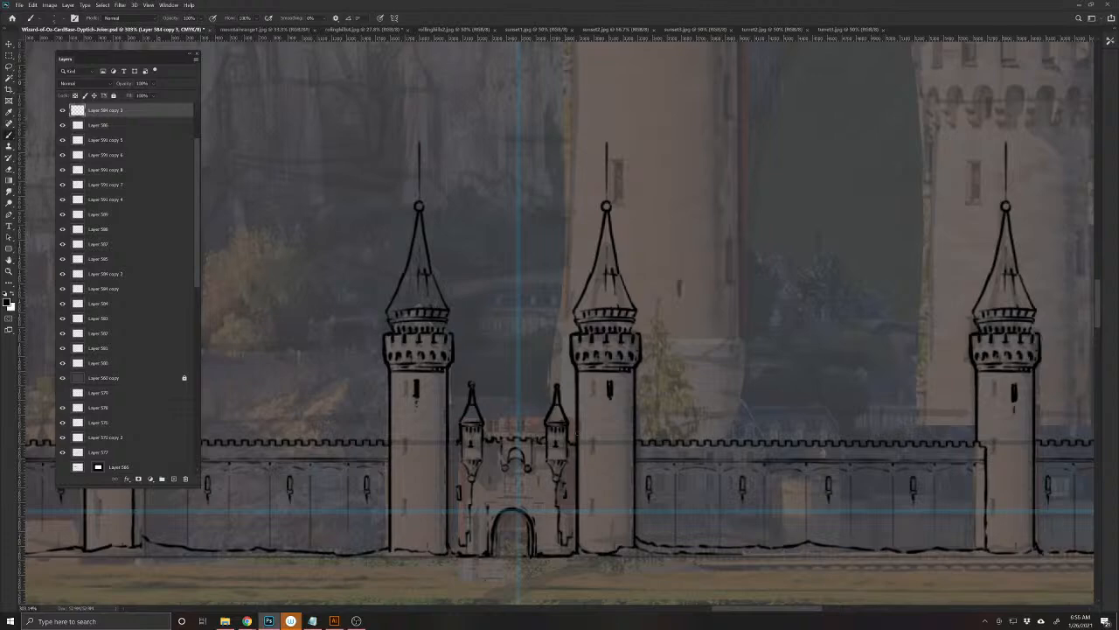
# - Choose a thin, tapered brush preset for inking the castle's background towers
pyautogui.scroll(-5, 663, 431)
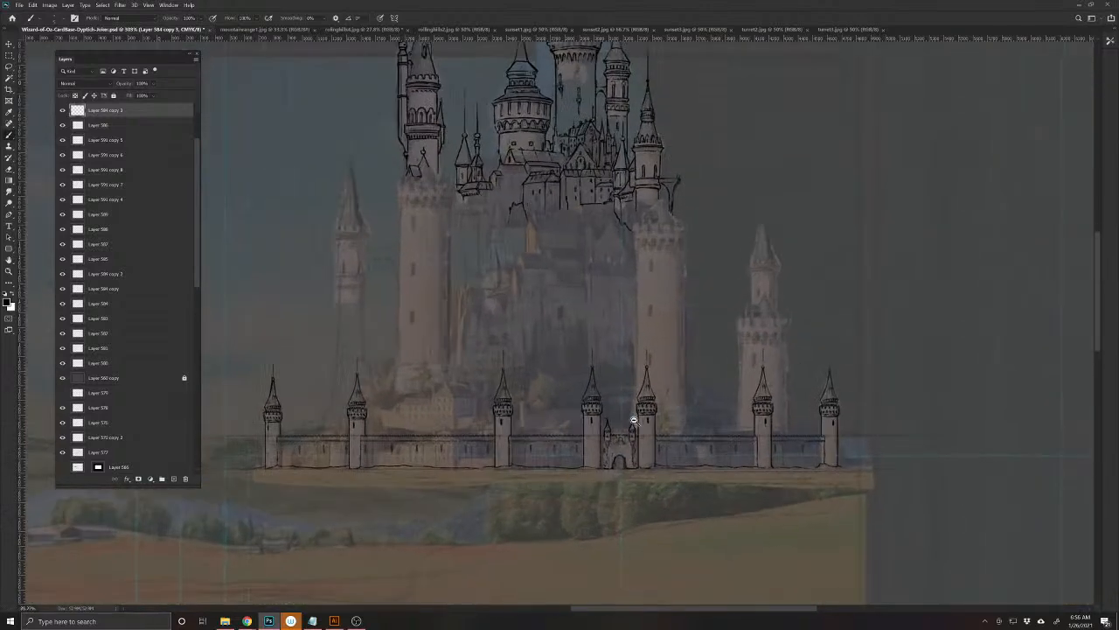
pyautogui.moveTo(598, 433); pyautogui.dragTo(606, 466)
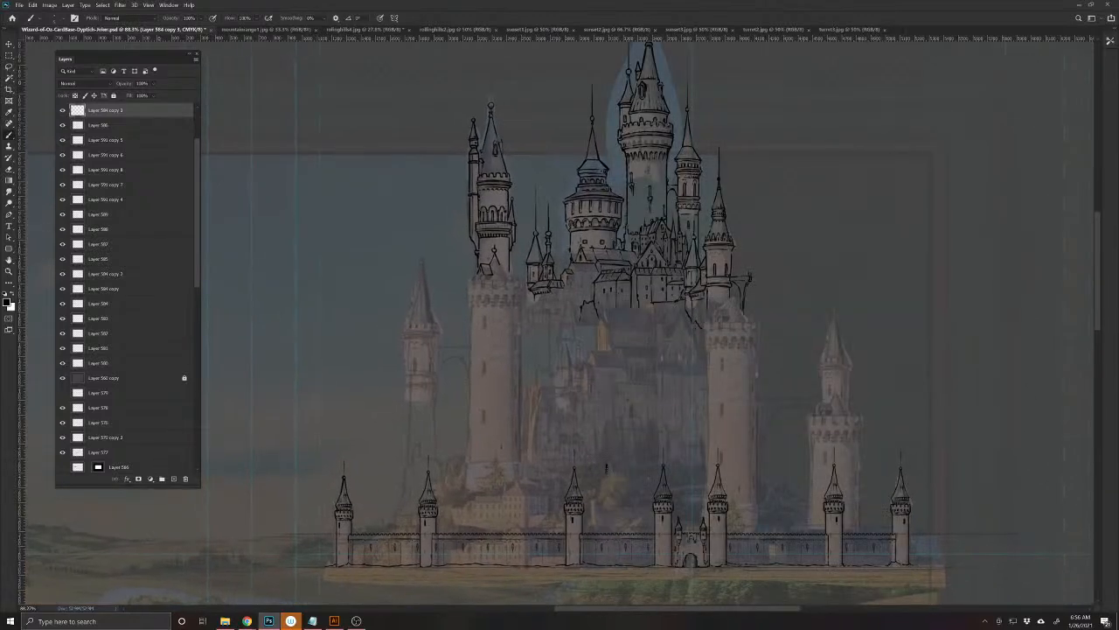
pyautogui.rightClick(605, 469)
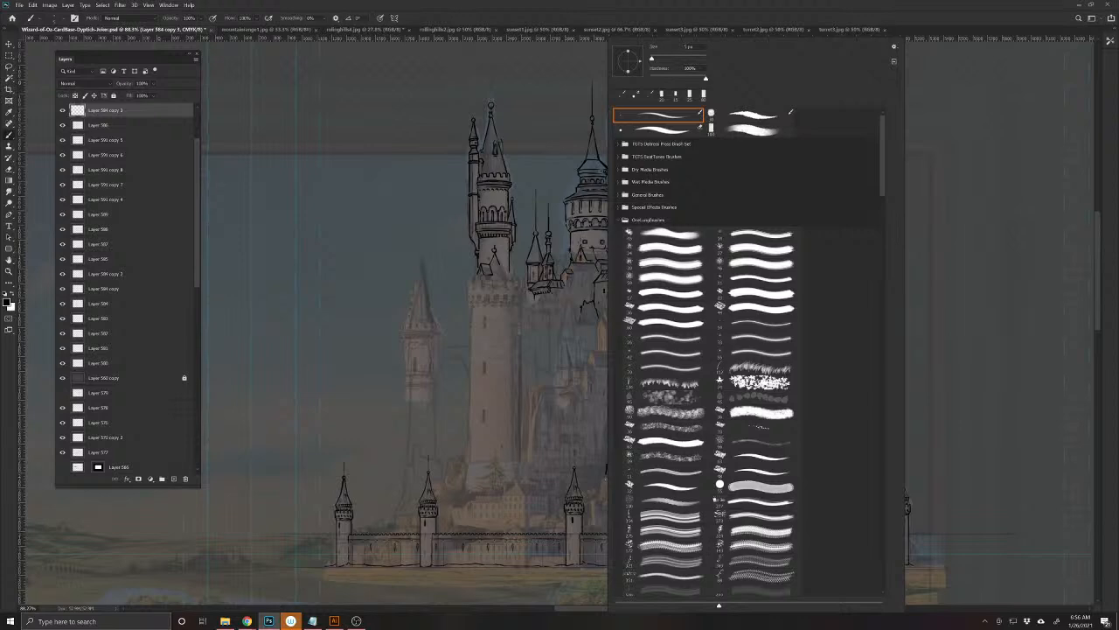
pyautogui.click(667, 472)
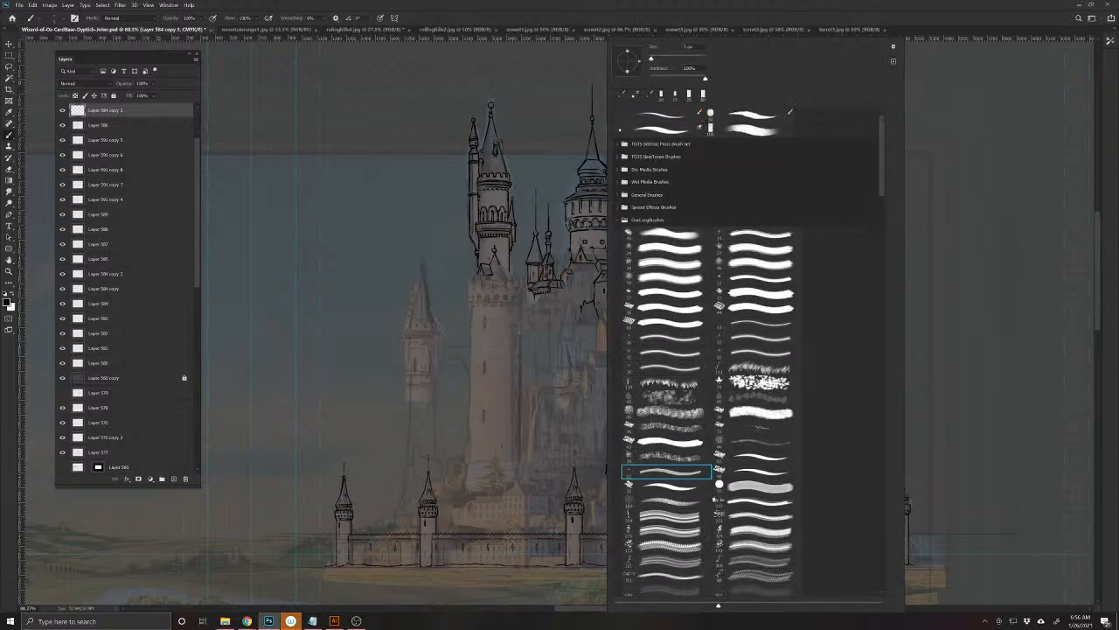
pyautogui.click(906, 6)
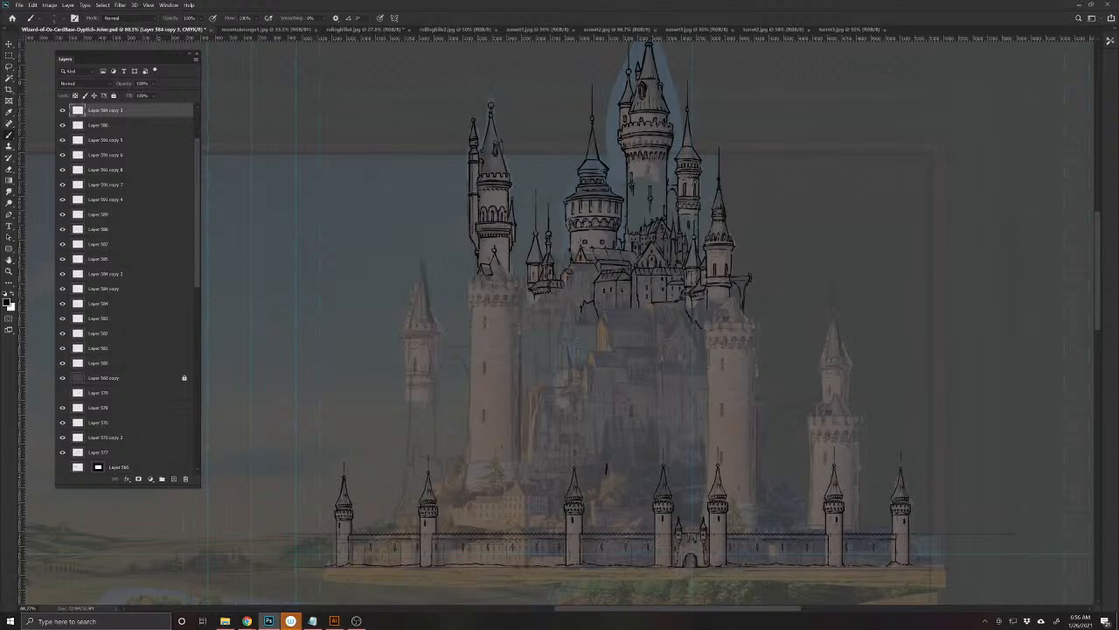
# - Ink the double curved ledge beneath the parapet of the unlined tower on the castle's far left
pyautogui.moveTo(408, 370); pyautogui.dragTo(455, 407)
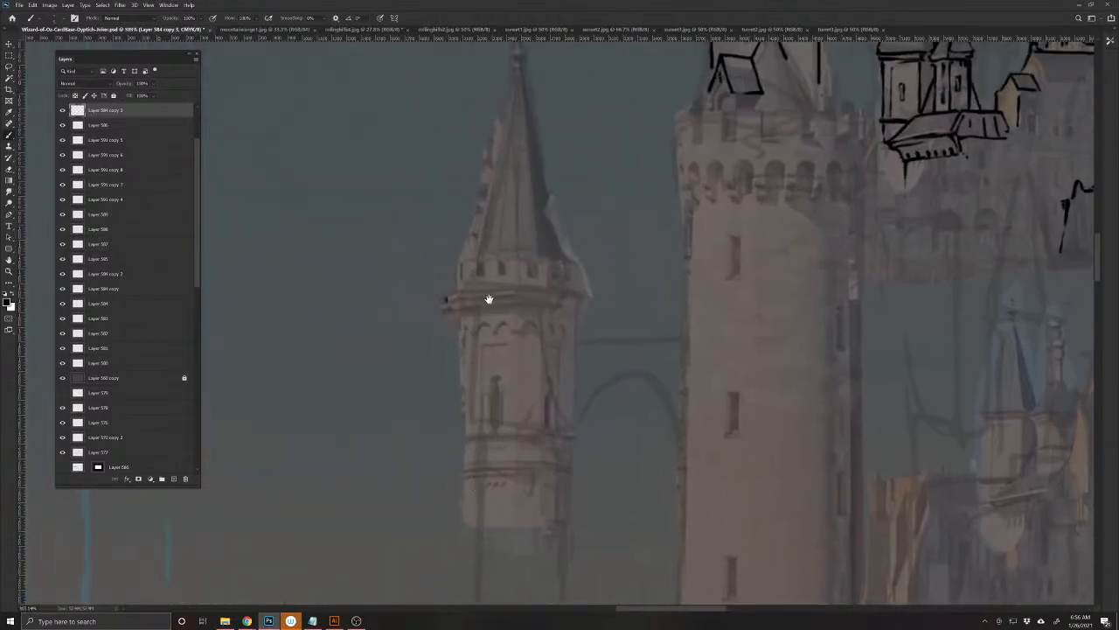
pyautogui.scroll(3, 490, 380)
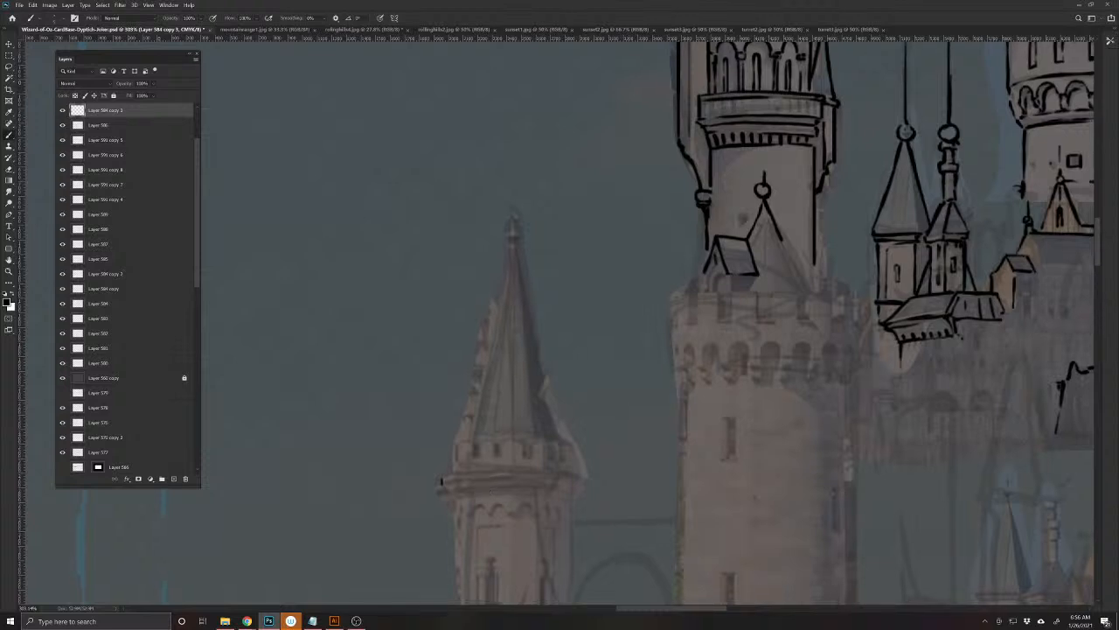
pyautogui.moveTo(442, 480)
pyautogui.mouseDown()
pyautogui.moveTo(584, 482)
pyautogui.moveTo(441, 480)
pyautogui.mouseUp()
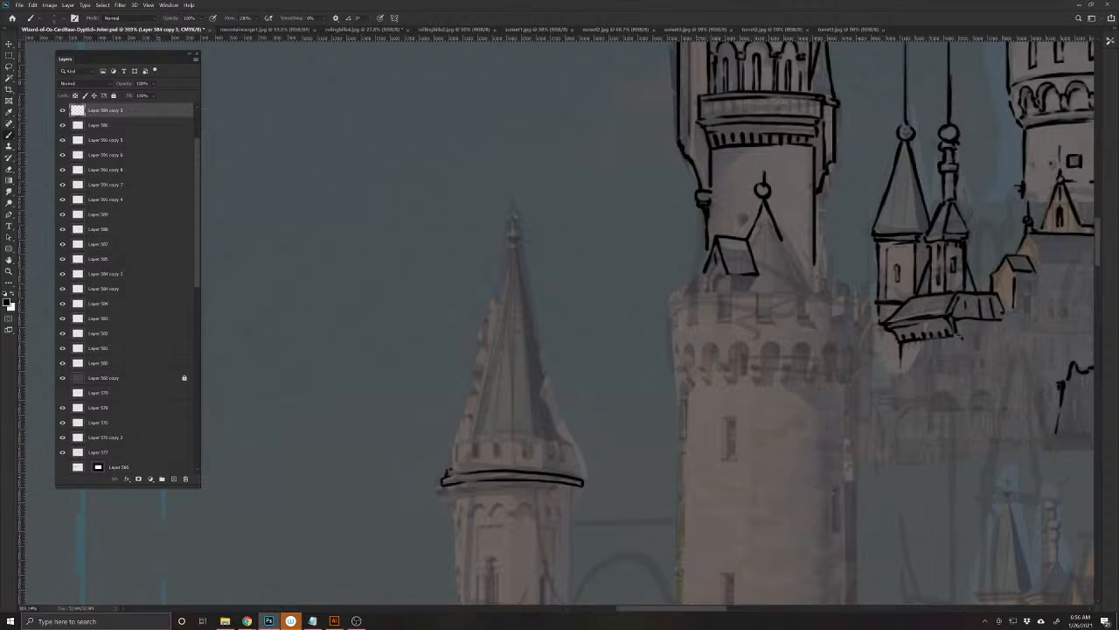
pyautogui.moveTo(446, 464); pyautogui.dragTo(577, 476)
# - Ink the crenellated parapet above the far-left tower's ledge and the curved rim line along its top
pyautogui.moveTo(453, 457)
pyautogui.mouseDown()
pyautogui.moveTo(450, 469)
pyautogui.moveTo(472, 443)
pyautogui.moveTo(478, 459)
pyautogui.mouseUp()
pyautogui.moveTo(480, 451)
pyautogui.mouseDown()
pyautogui.moveTo(488, 440)
pyautogui.moveTo(495, 456)
pyautogui.moveTo(507, 439)
pyautogui.moveTo(523, 448)
pyautogui.mouseUp()
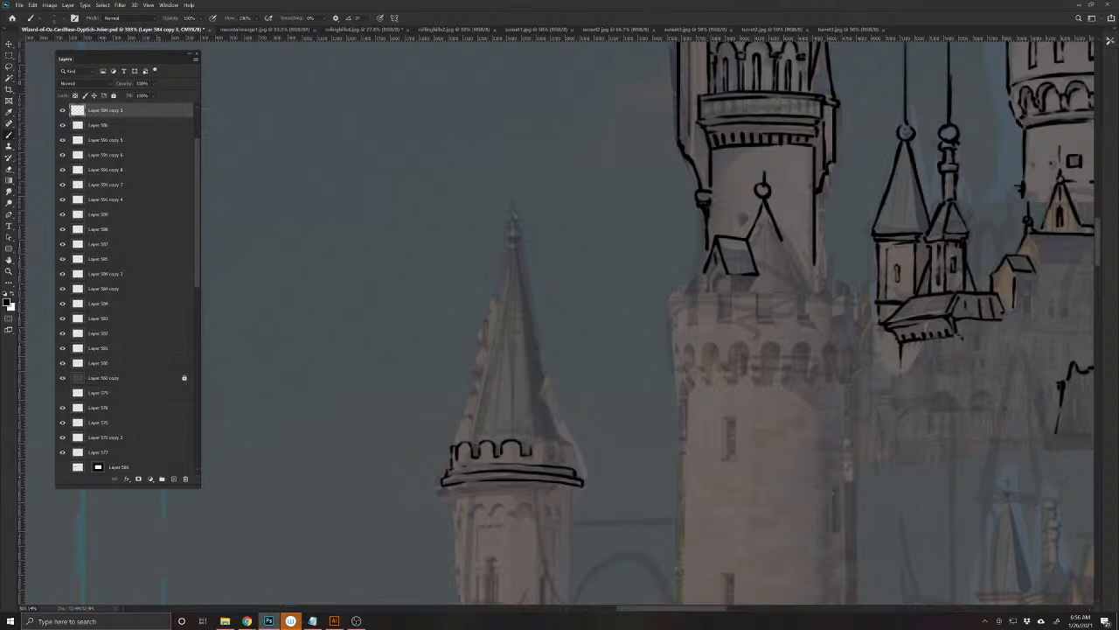
pyautogui.moveTo(531, 447)
pyautogui.mouseDown()
pyautogui.moveTo(545, 443)
pyautogui.moveTo(573, 468)
pyautogui.mouseUp()
pyautogui.moveTo(571, 445)
pyautogui.mouseDown()
pyautogui.moveTo(522, 432)
pyautogui.moveTo(452, 445)
pyautogui.moveTo(495, 431)
pyautogui.moveTo(557, 437)
pyautogui.mouseUp()
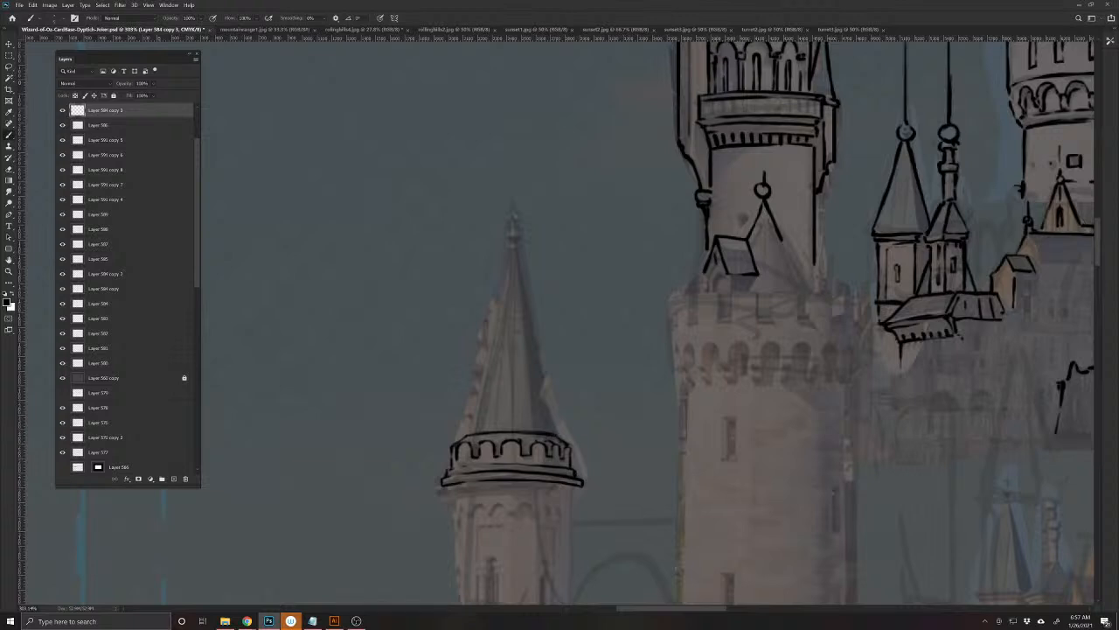
# - Ink the far-left tower's needle spire with two stacked balls and both sloping edges of its conical roof
pyautogui.moveTo(432, 530); pyautogui.dragTo(455, 574)
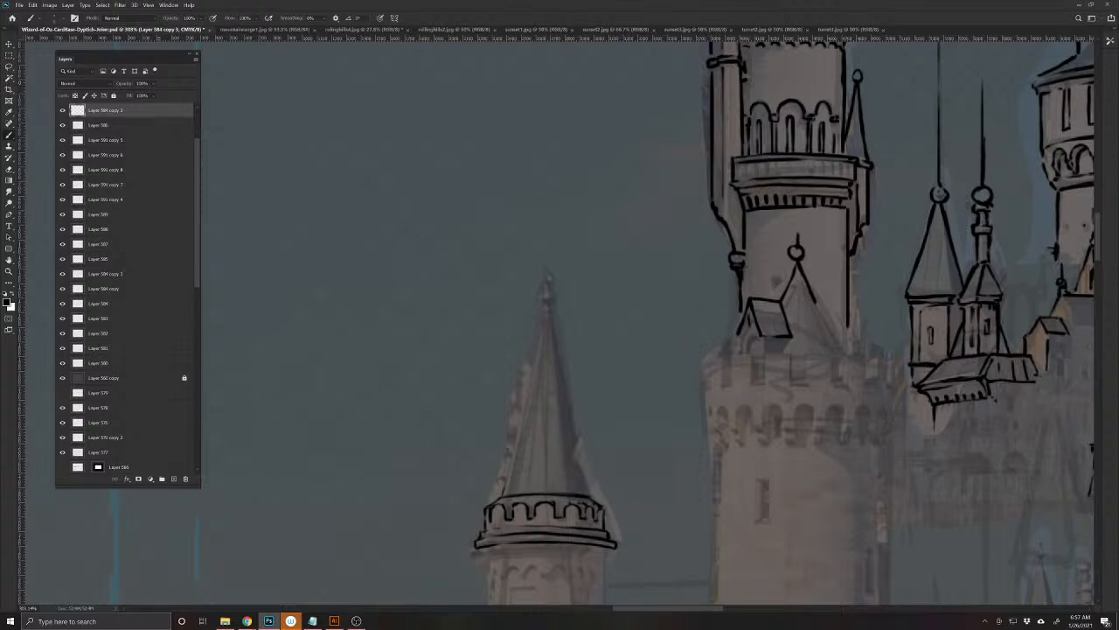
pyautogui.moveTo(547, 288)
pyautogui.mouseDown()
pyautogui.moveTo(546, 304)
pyautogui.moveTo(544, 133)
pyautogui.mouseUp()
pyautogui.moveTo(546, 304); pyautogui.dragTo(584, 486)
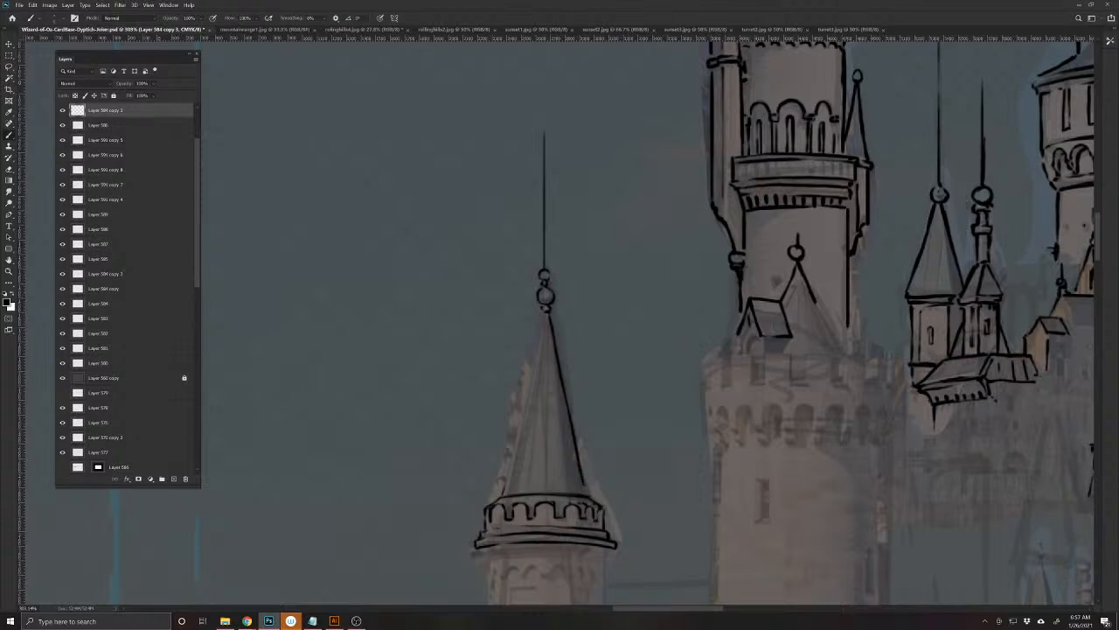
pyautogui.moveTo(543, 311)
pyautogui.mouseDown()
pyautogui.moveTo(504, 493)
pyautogui.moveTo(432, 423)
pyautogui.moveTo(442, 433)
pyautogui.mouseUp()
# - Ink a curved molding band with short tick marks directly under the far-left tower's parapet ledge
pyautogui.moveTo(465, 495); pyautogui.dragTo(464, 450)
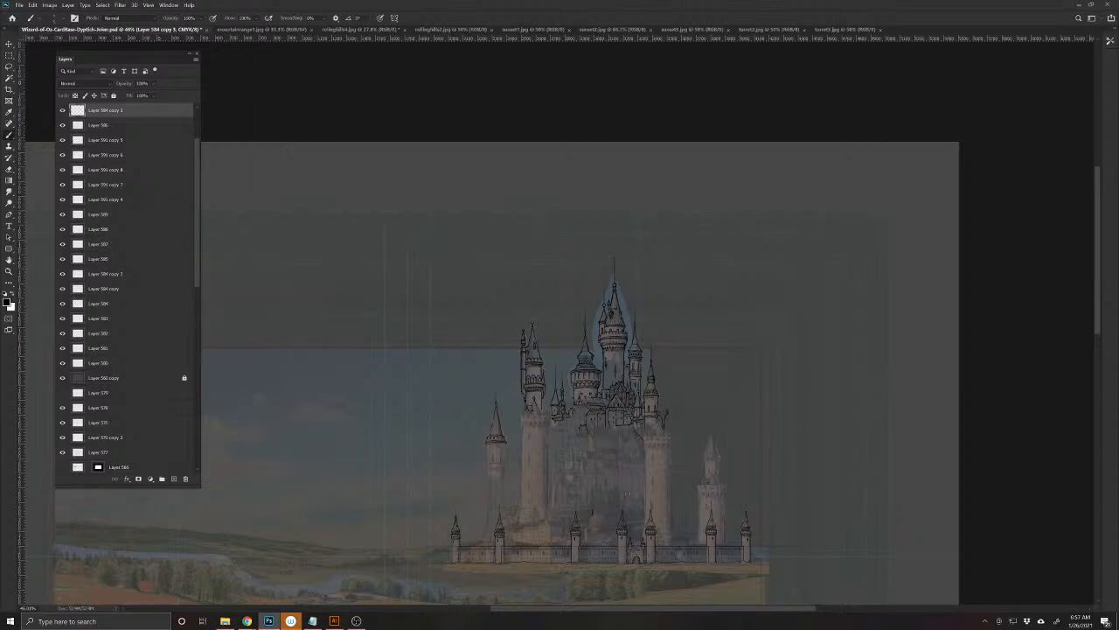
pyautogui.moveTo(481, 466); pyautogui.dragTo(530, 515)
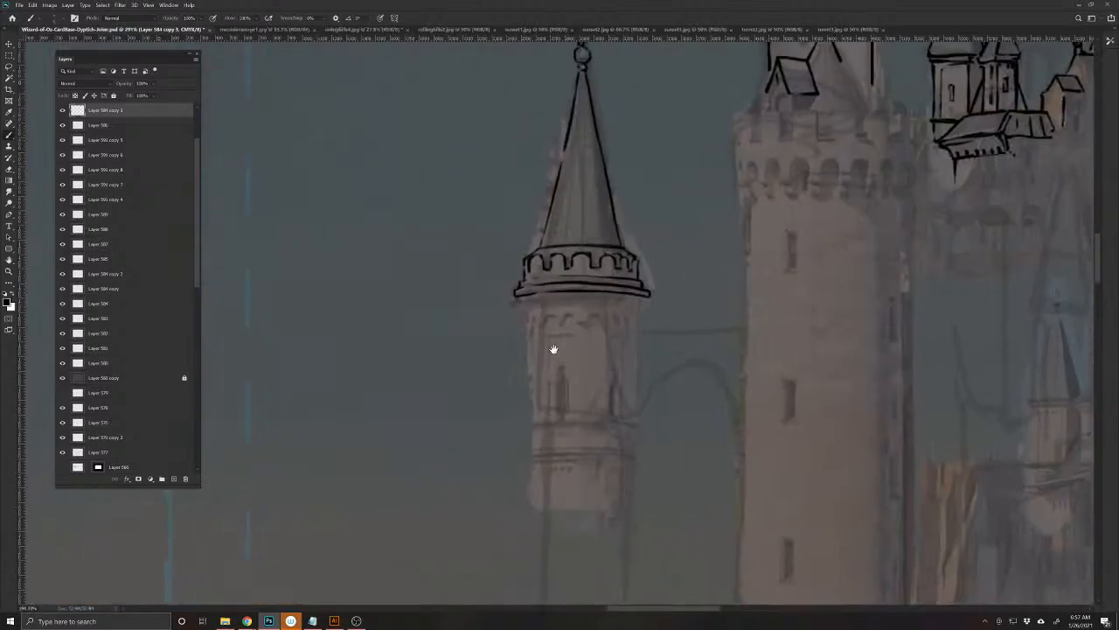
pyautogui.moveTo(553, 349); pyautogui.dragTo(543, 484)
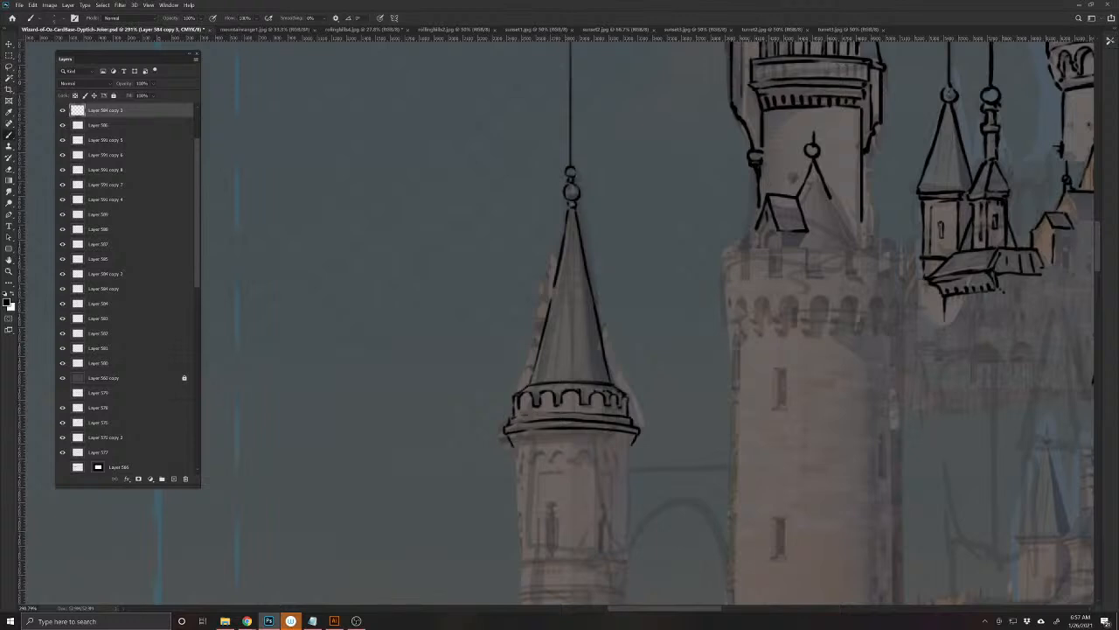
pyautogui.moveTo(524, 442)
pyautogui.mouseDown()
pyautogui.moveTo(628, 445)
pyautogui.moveTo(518, 451)
pyautogui.mouseUp()
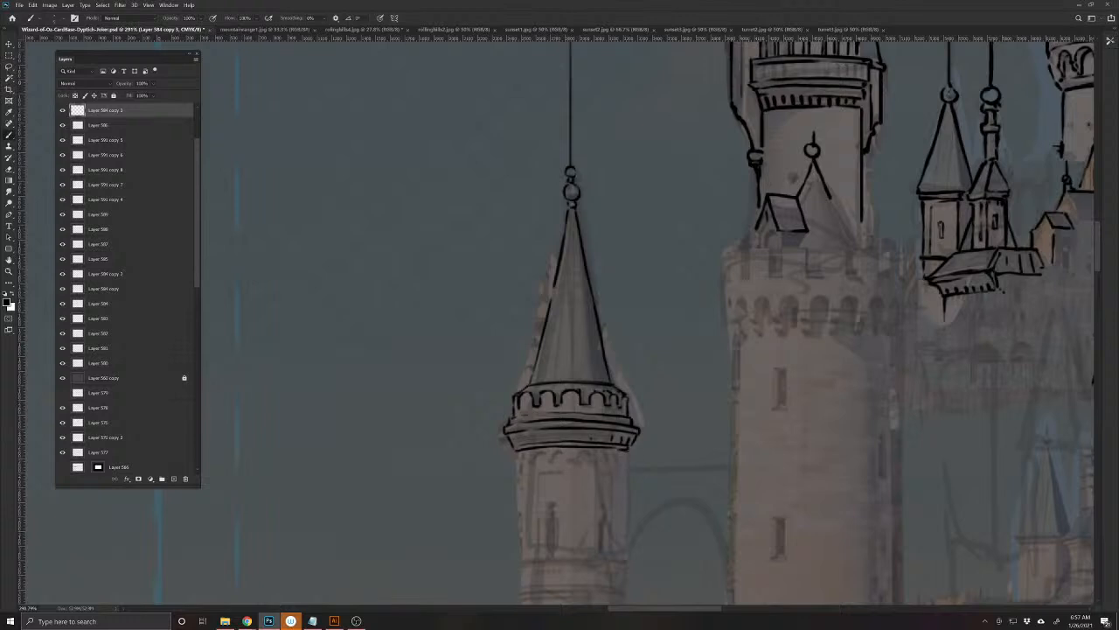
pyautogui.moveTo(623, 451); pyautogui.dragTo(599, 449)
# - Ink both vertical sides of the far-left tower's upper shaft and the protruding horizontal band at its lower end
pyautogui.scroll(-5, 502, 498)
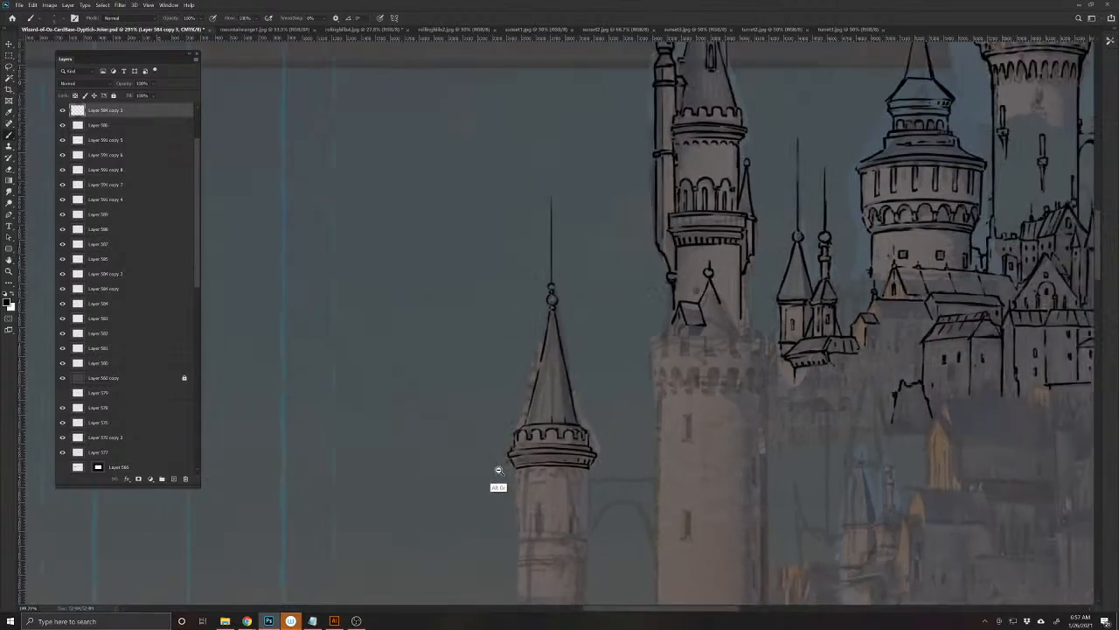
pyautogui.scroll(5, 503, 413)
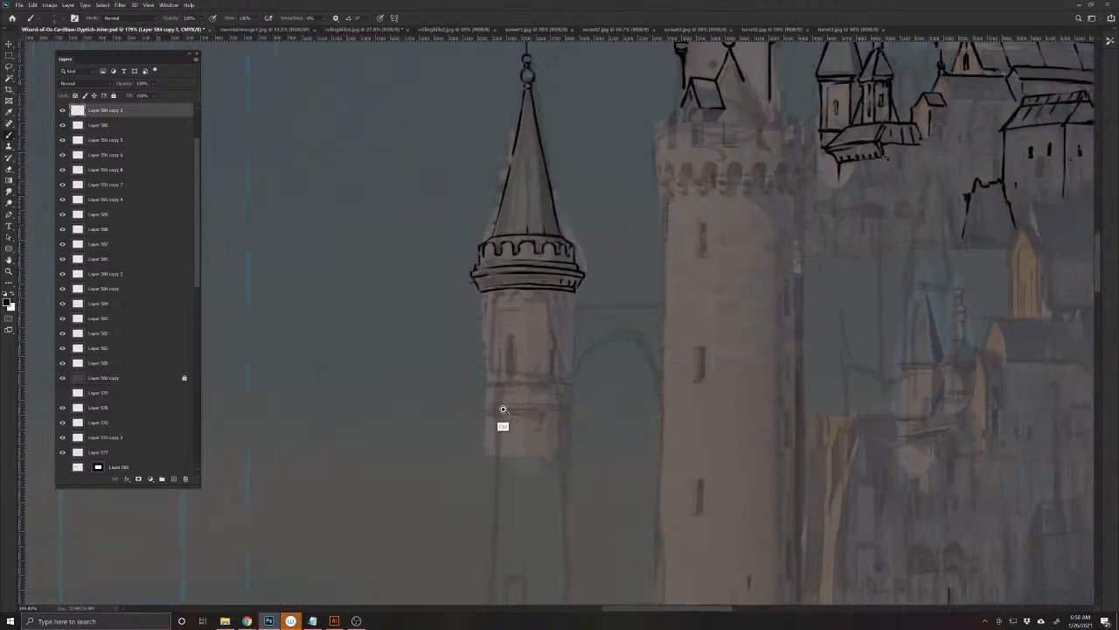
pyautogui.moveTo(614, 248); pyautogui.dragTo(611, 373)
pyautogui.moveTo(481, 250)
pyautogui.mouseDown()
pyautogui.moveTo(483, 386)
pyautogui.moveTo(508, 374)
pyautogui.moveTo(612, 373)
pyautogui.moveTo(620, 390)
pyautogui.moveTo(477, 395)
pyautogui.mouseUp()
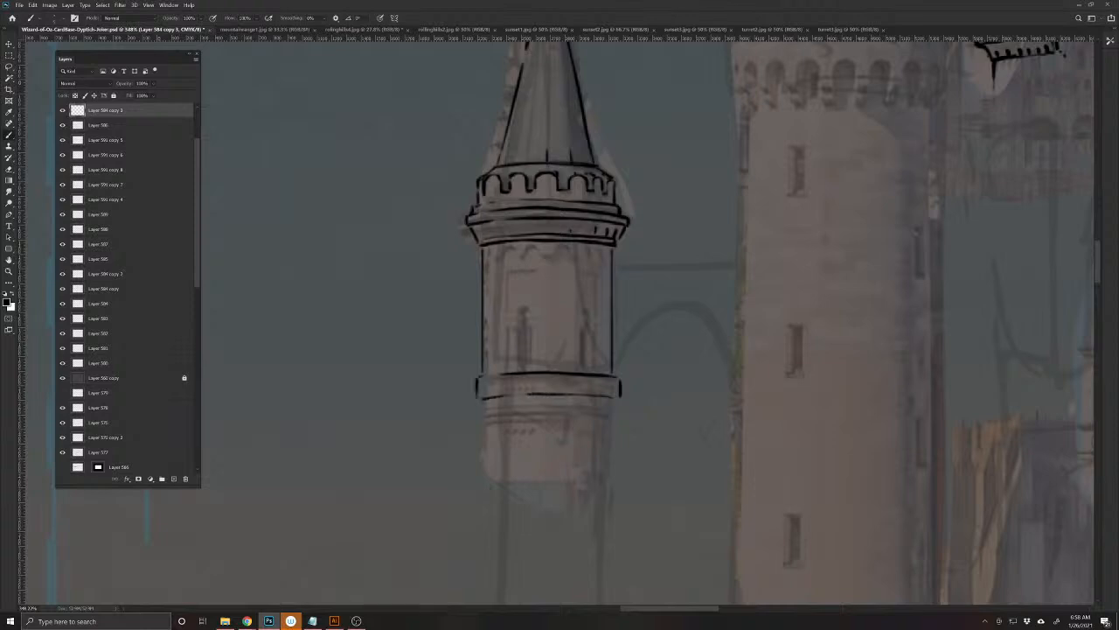
# - Ink a row of small arches inside the far-left tower's lower band and a double ledge directly beneath it
pyautogui.moveTo(615, 379)
pyautogui.mouseDown()
pyautogui.moveTo(615, 396)
pyautogui.moveTo(580, 391)
pyautogui.mouseUp()
pyautogui.moveTo(600, 380)
pyautogui.mouseDown()
pyautogui.moveTo(609, 384)
pyautogui.moveTo(487, 384)
pyautogui.moveTo(607, 403)
pyautogui.mouseUp()
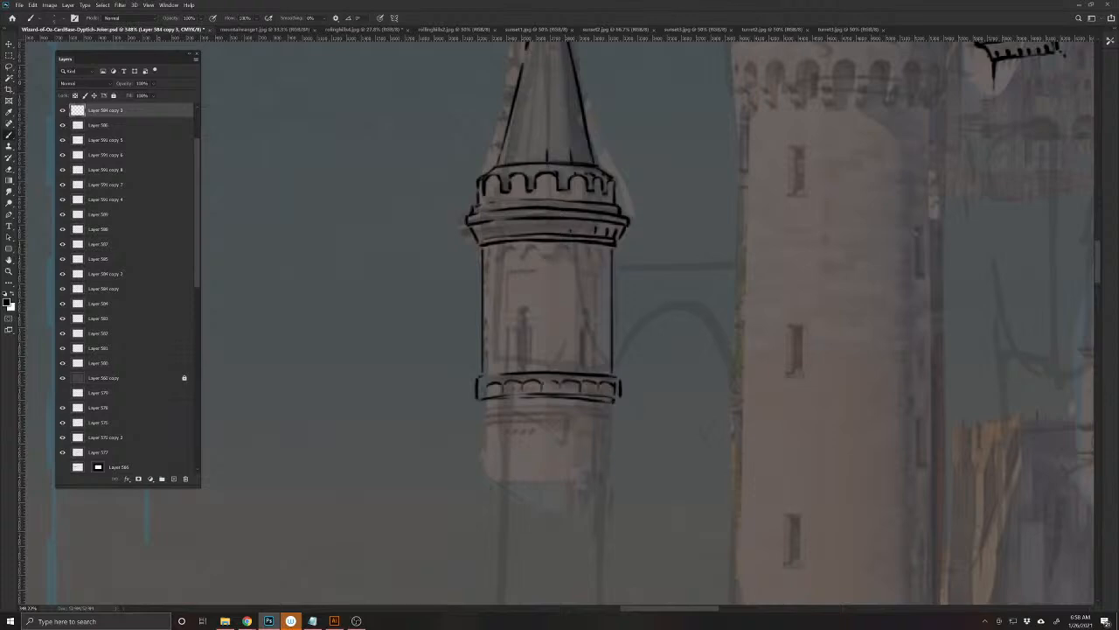
pyautogui.moveTo(490, 403); pyautogui.dragTo(520, 401)
pyautogui.moveTo(616, 401)
pyautogui.mouseDown()
pyautogui.moveTo(477, 416)
pyautogui.moveTo(614, 417)
pyautogui.moveTo(482, 417)
pyautogui.mouseUp()
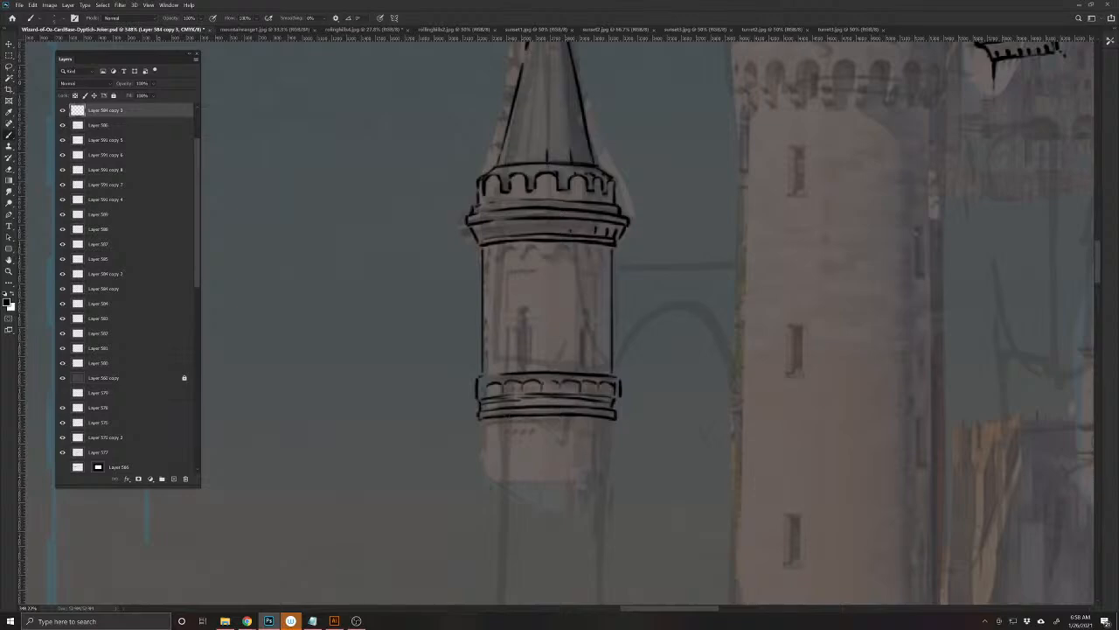
# - Ink two long straight verticals for the far-left tower's lower shaft, from the ledge down towards the front wall
pyautogui.scroll(-5, 438, 480)
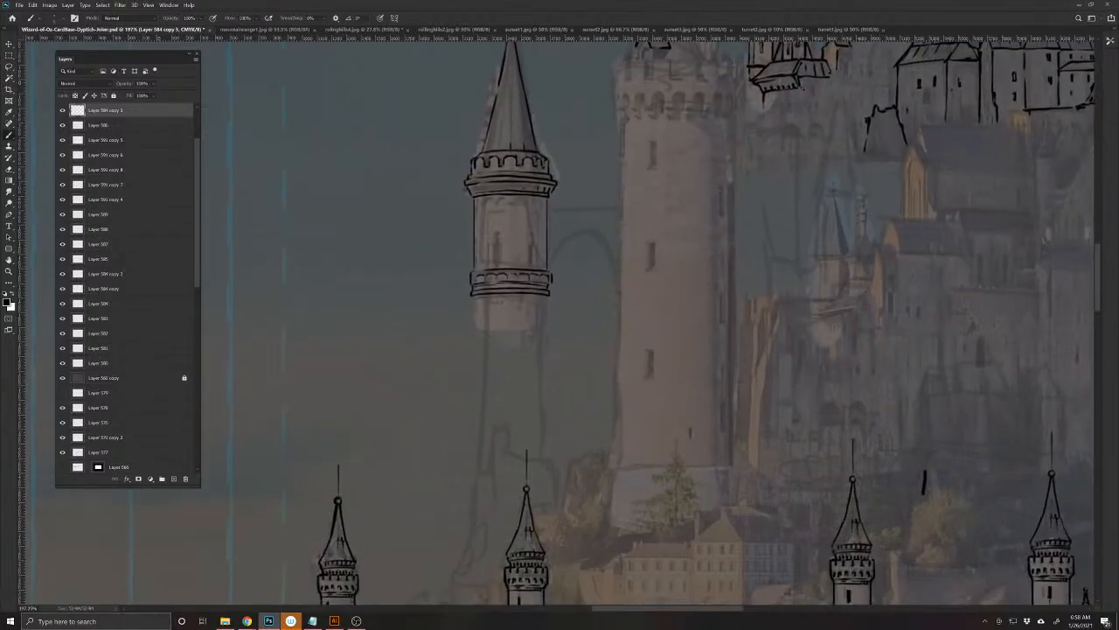
pyautogui.moveTo(548, 330); pyautogui.dragTo(547, 462)
pyautogui.moveTo(474, 321); pyautogui.dragTo(474, 514)
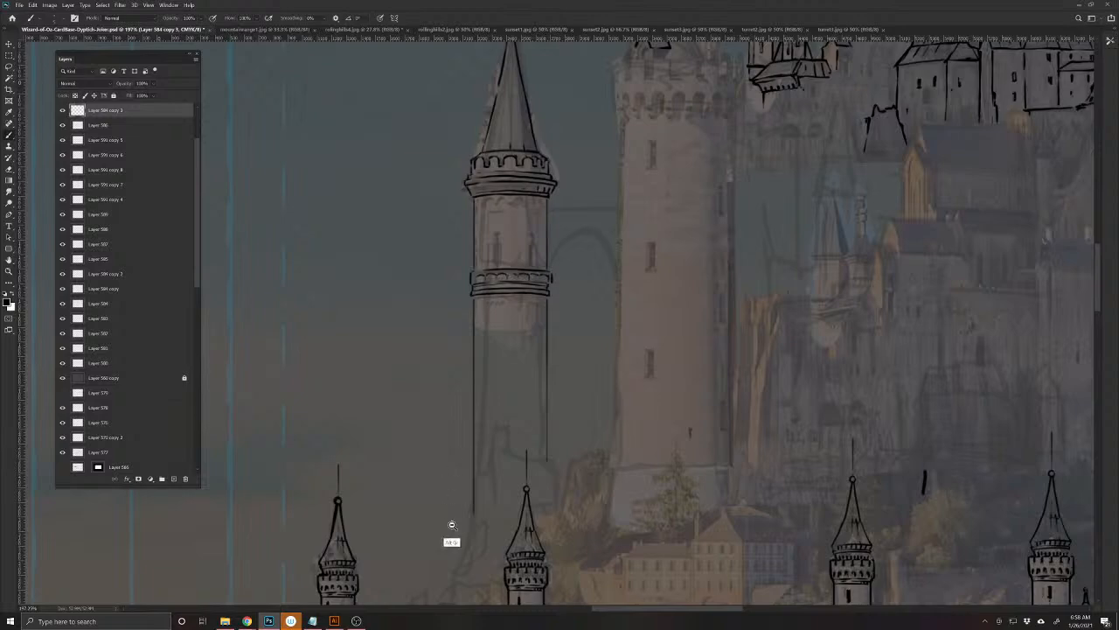
# - Examine the far-left tower's proportions against the whole castle and the painted landscape
pyautogui.scroll(-6, 449, 530)
pyautogui.scroll(2, 445, 472)
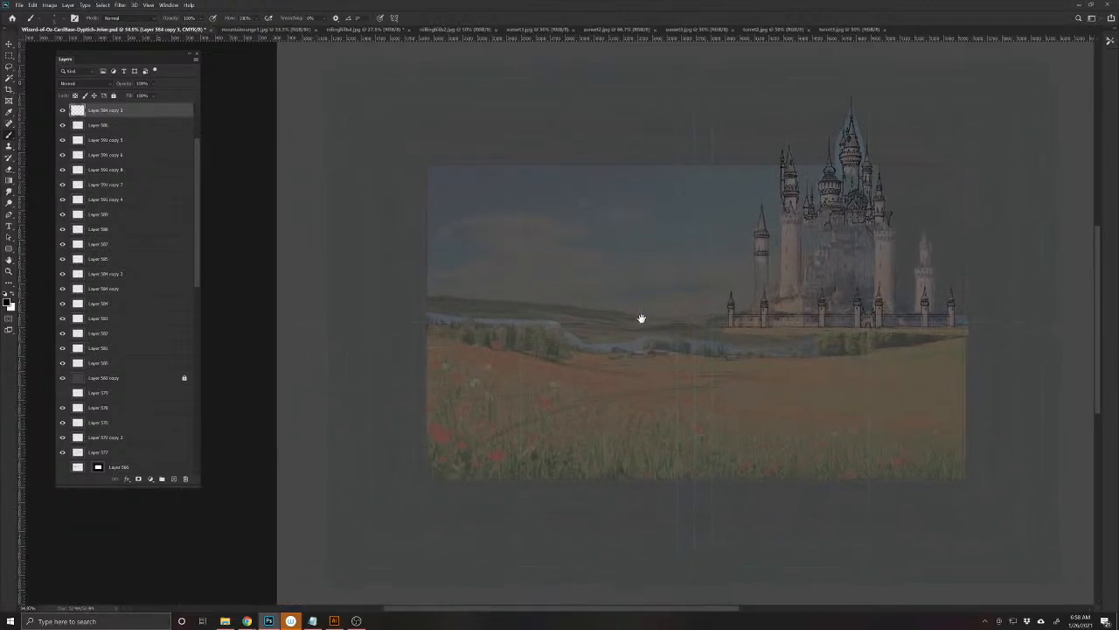
pyautogui.moveTo(573, 445); pyautogui.dragTo(521, 395)
pyautogui.moveTo(606, 404); pyautogui.dragTo(754, 385)
pyautogui.hotkey('ctrl', 'z')
pyautogui.hotkey('ctrl', 'z')
pyautogui.moveTo(686, 393); pyautogui.dragTo(456, 564)
pyautogui.moveTo(527, 369); pyautogui.dragTo(499, 516)
pyautogui.moveTo(345, 537); pyautogui.dragTo(480, 320)
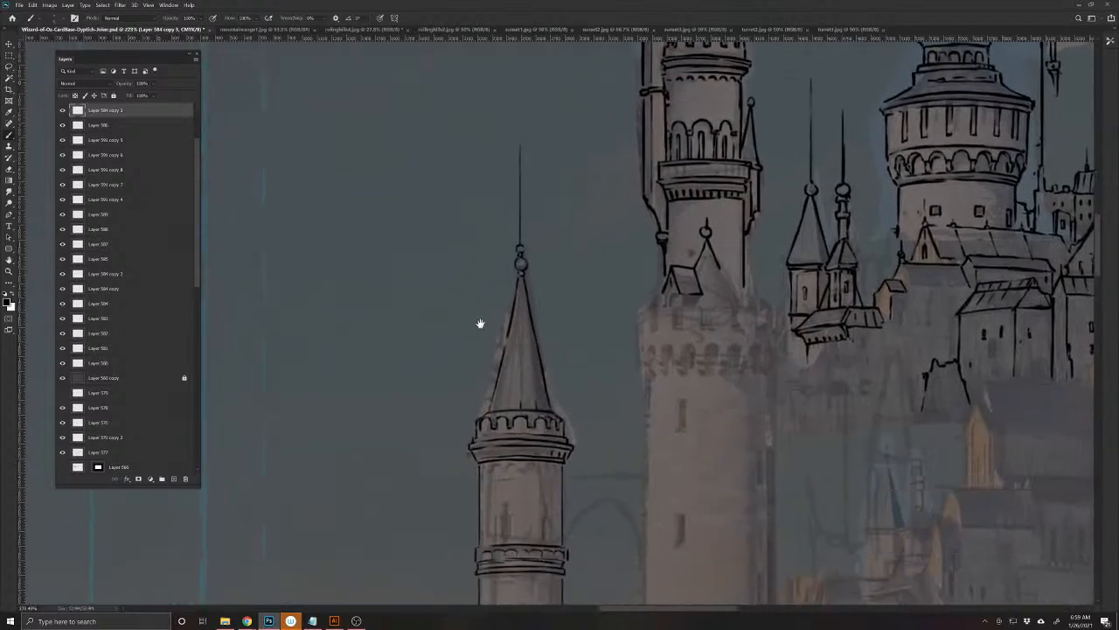
# - Ink two narrow windows with pointed tops and small ball finials on the far-left tower's upper shaft
pyautogui.moveTo(492, 428); pyautogui.dragTo(526, 396)
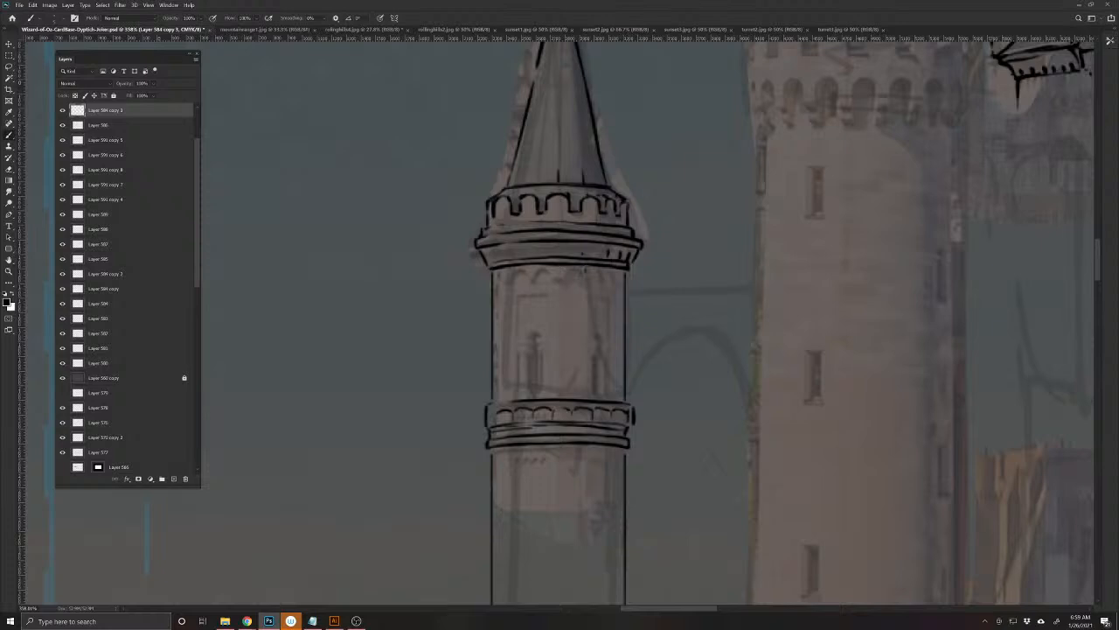
pyautogui.moveTo(594, 399)
pyautogui.mouseDown()
pyautogui.moveTo(598, 354)
pyautogui.moveTo(602, 399)
pyautogui.mouseUp()
pyautogui.moveTo(595, 360); pyautogui.dragTo(600, 321)
pyautogui.moveTo(540, 398)
pyautogui.mouseDown()
pyautogui.moveTo(536, 338)
pyautogui.moveTo(531, 392)
pyautogui.mouseUp()
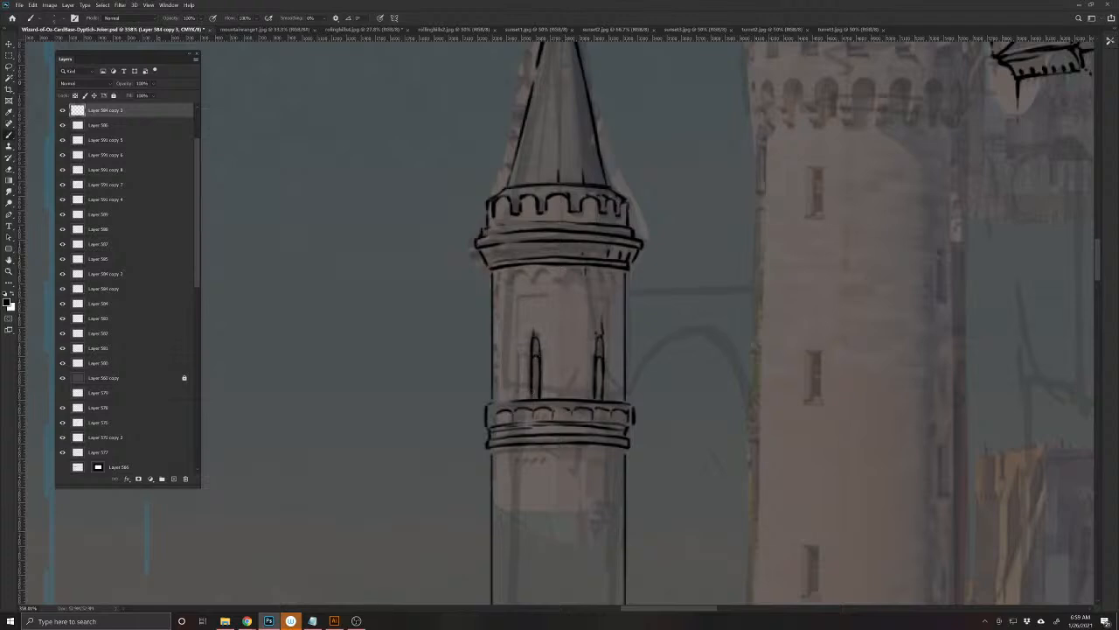
pyautogui.moveTo(539, 348); pyautogui.dragTo(535, 308)
pyautogui.moveTo(599, 336)
pyautogui.mouseDown()
pyautogui.moveTo(600, 304)
pyautogui.moveTo(535, 300)
pyautogui.mouseUp()
# - Ink a ticked molding line below the far-left tower's parapet and a partly visible narrow window at the shaft's left edge
pyautogui.moveTo(623, 284); pyautogui.dragTo(497, 285)
pyautogui.moveTo(619, 271)
pyautogui.mouseDown()
pyautogui.moveTo(619, 287)
pyautogui.moveTo(605, 280)
pyautogui.mouseUp()
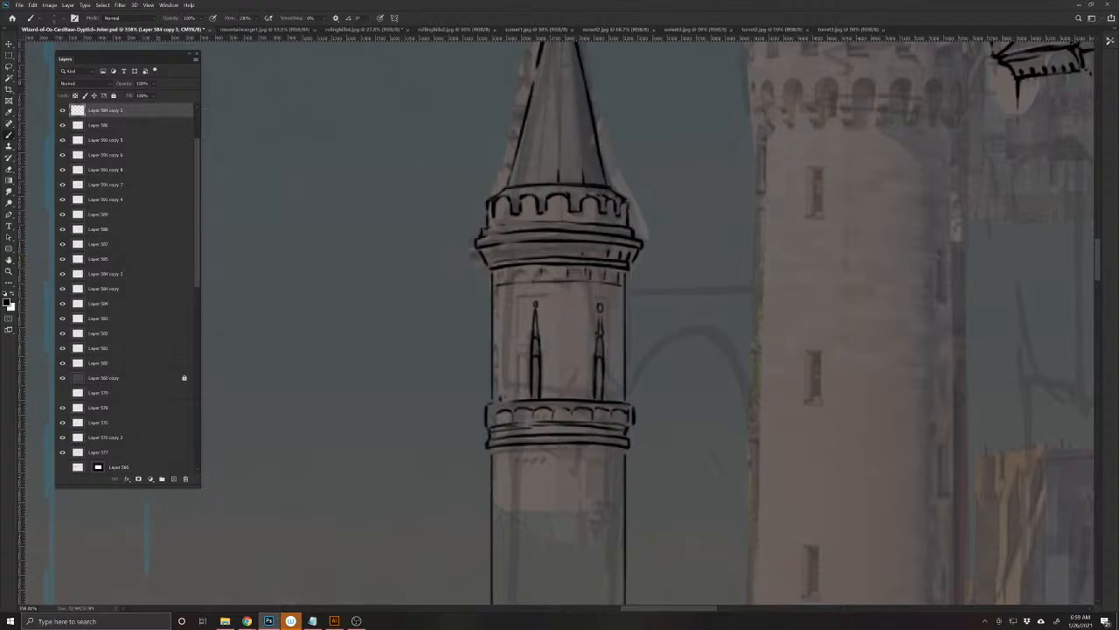
pyautogui.moveTo(500, 398)
pyautogui.mouseDown()
pyautogui.moveTo(496, 353)
pyautogui.moveTo(495, 402)
pyautogui.mouseUp()
pyautogui.moveTo(500, 361); pyautogui.dragTo(496, 310)
pyautogui.moveTo(492, 509); pyautogui.dragTo(507, 442)
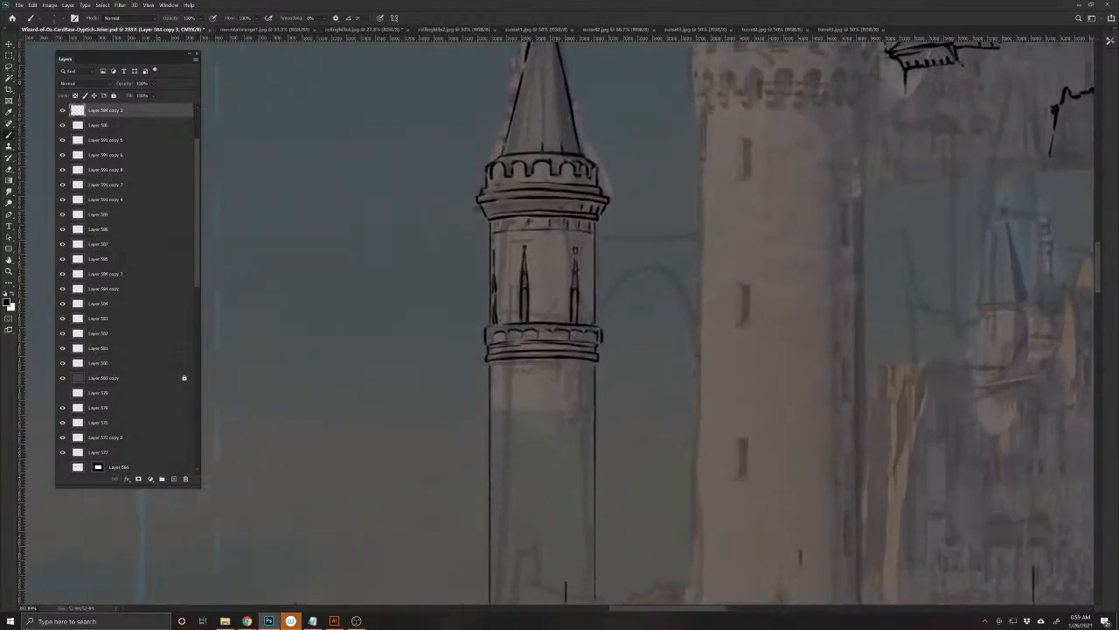
# - Ink three arrow slits with rounded ends stepping diagonally down the far-left tower's lower shaft
pyautogui.moveTo(576, 380); pyautogui.dragTo(574, 401)
pyautogui.moveTo(574, 381); pyautogui.dragTo(574, 402)
pyautogui.moveTo(538, 448); pyautogui.dragTo(538, 474)
pyautogui.moveTo(492, 520)
pyautogui.mouseDown()
pyautogui.moveTo(516, 423)
pyautogui.moveTo(534, 444)
pyautogui.mouseUp()
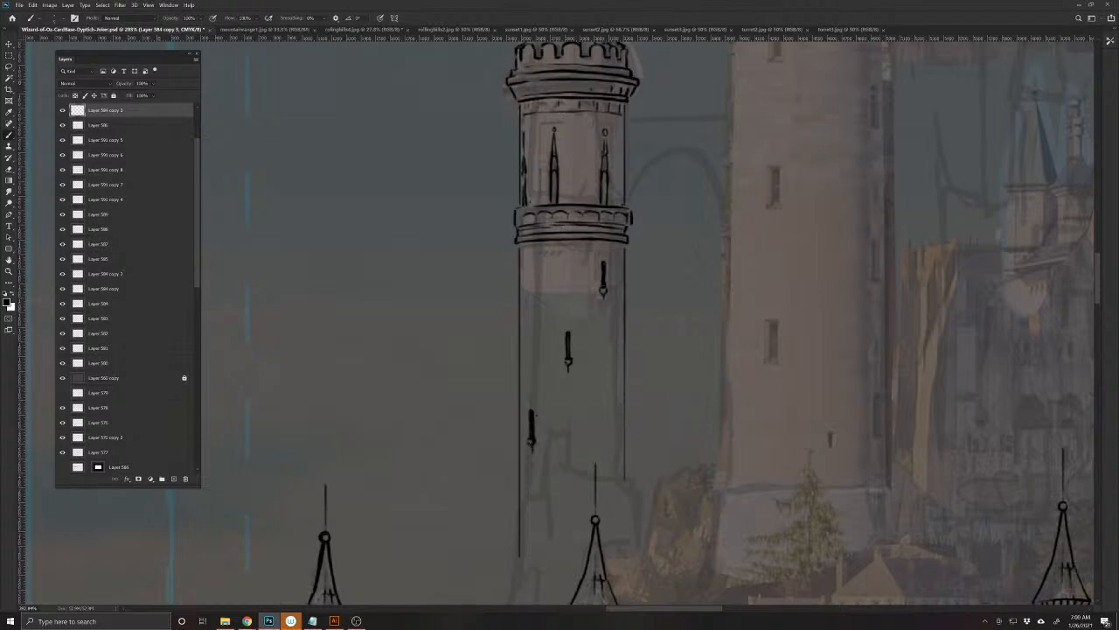
# - Ink a jagged rock outline across the far-left tower's base and continue its left slope down to the front wall
pyautogui.scroll(-2, 498, 455)
pyautogui.moveTo(481, 393); pyautogui.dragTo(509, 542)
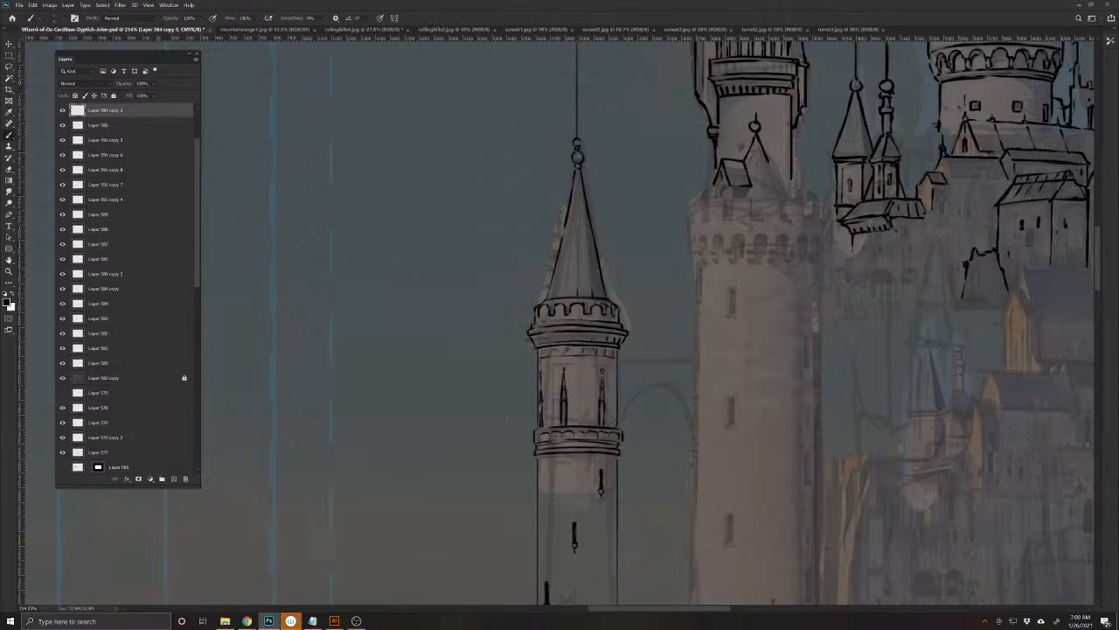
pyautogui.moveTo(523, 522); pyautogui.dragTo(499, 337)
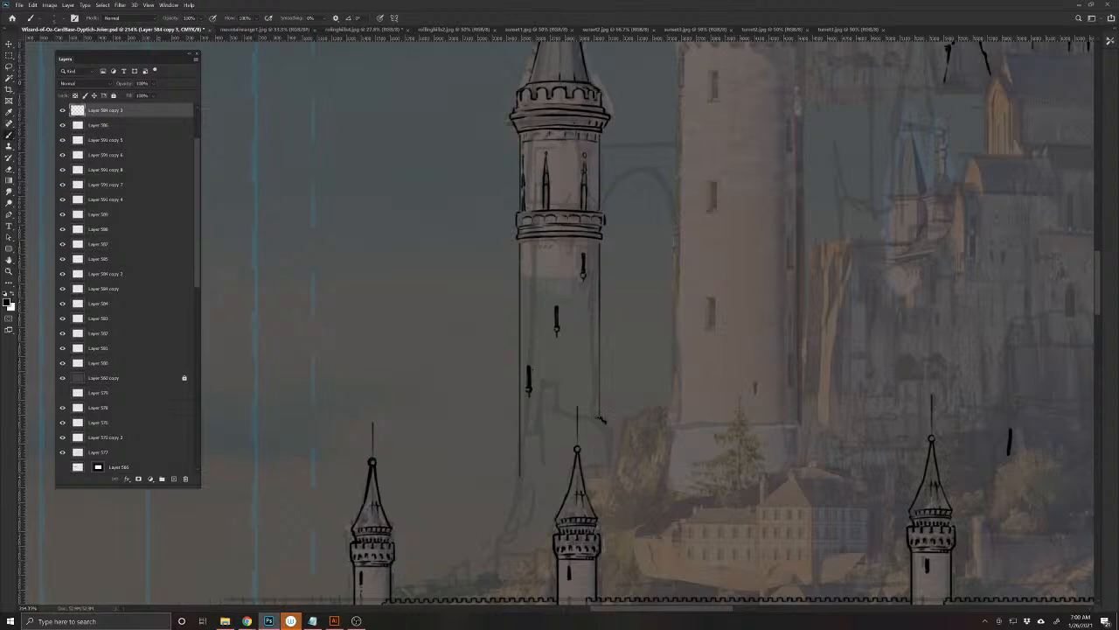
pyautogui.moveTo(607, 429)
pyautogui.mouseDown()
pyautogui.moveTo(616, 445)
pyautogui.moveTo(584, 441)
pyautogui.moveTo(585, 419)
pyautogui.moveTo(540, 376)
pyautogui.moveTo(533, 453)
pyautogui.mouseUp()
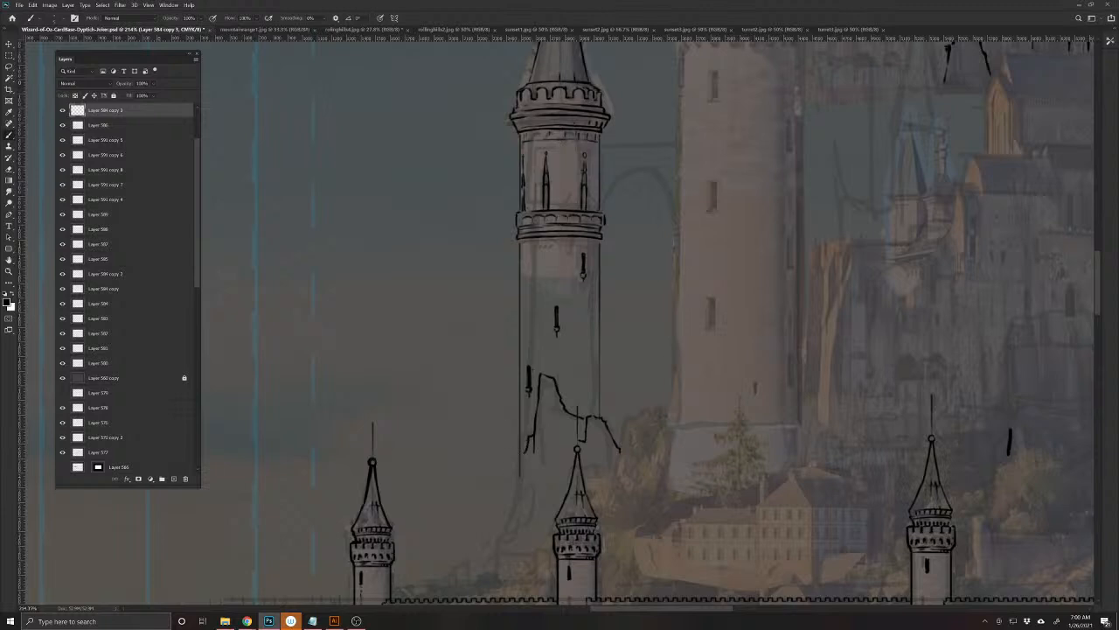
pyautogui.scroll(-3, 499, 467)
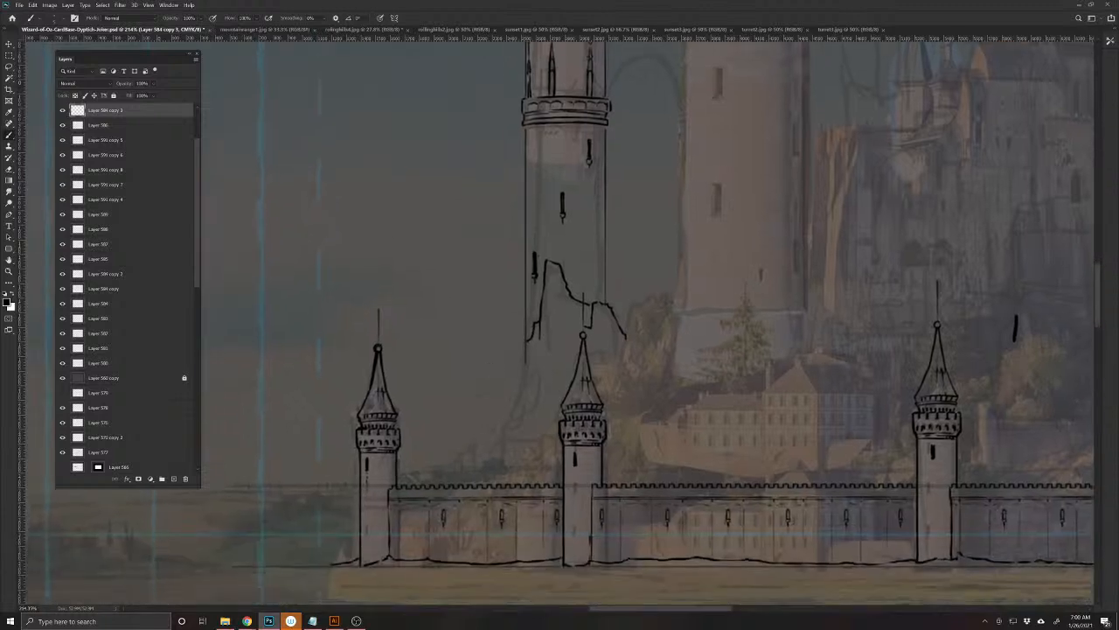
pyautogui.moveTo(523, 340); pyautogui.dragTo(505, 428)
pyautogui.moveTo(500, 430); pyautogui.dragTo(488, 475)
# - Ink a long straight vertical along the left edge of the large round tower next to the far-left tower
pyautogui.moveTo(514, 346); pyautogui.dragTo(506, 540)
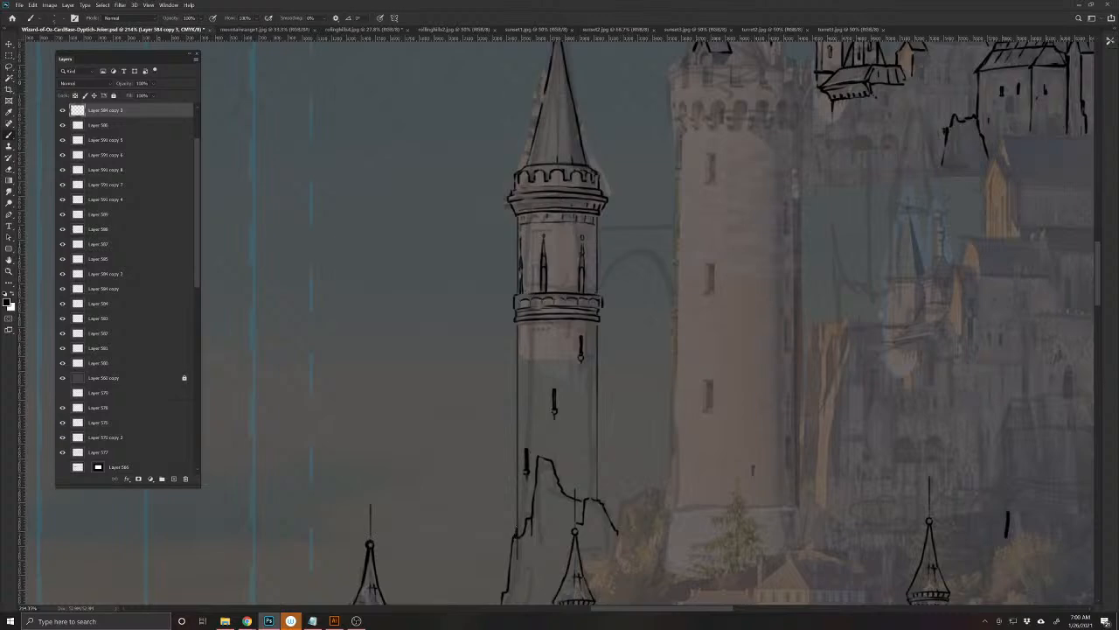
pyautogui.moveTo(563, 424); pyautogui.dragTo(537, 526)
pyautogui.moveTo(542, 471); pyautogui.dragTo(533, 565)
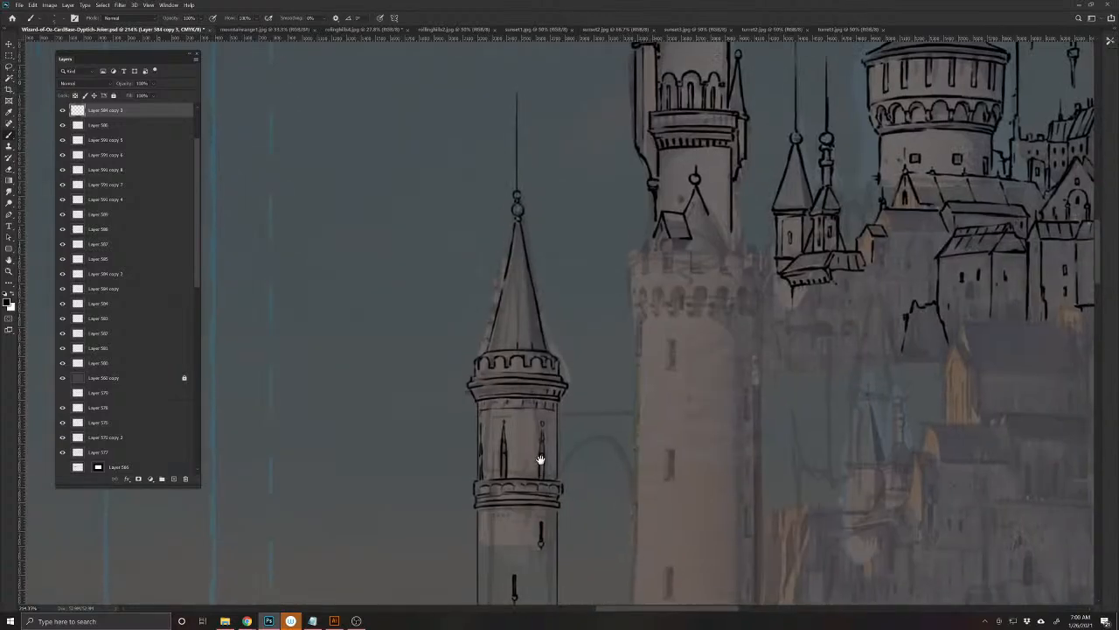
pyautogui.scroll(2, 541, 459)
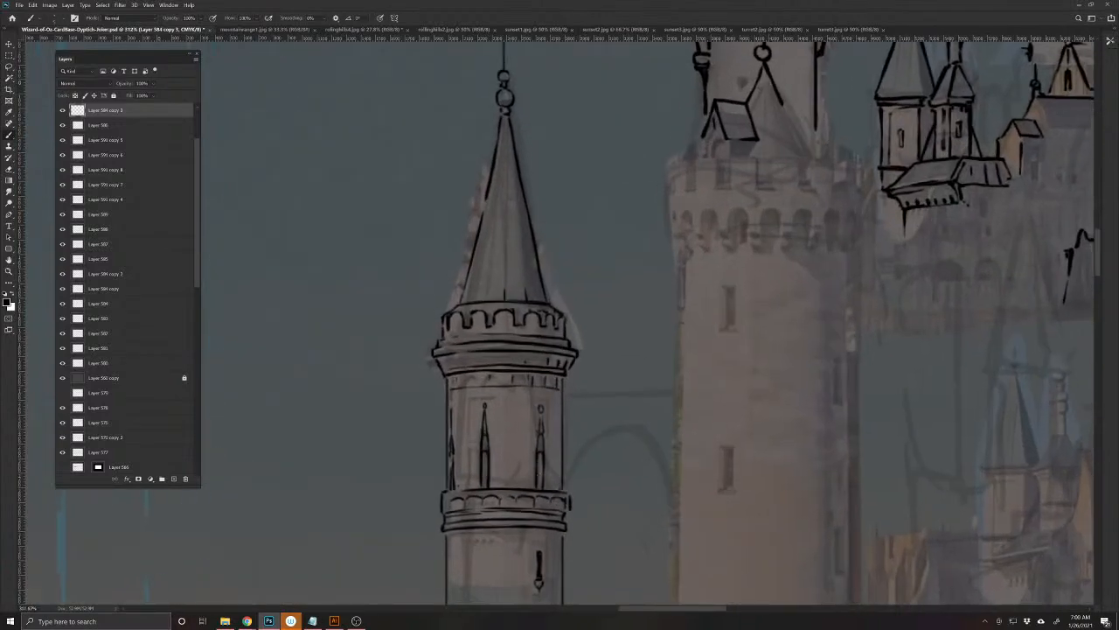
pyautogui.press('e')
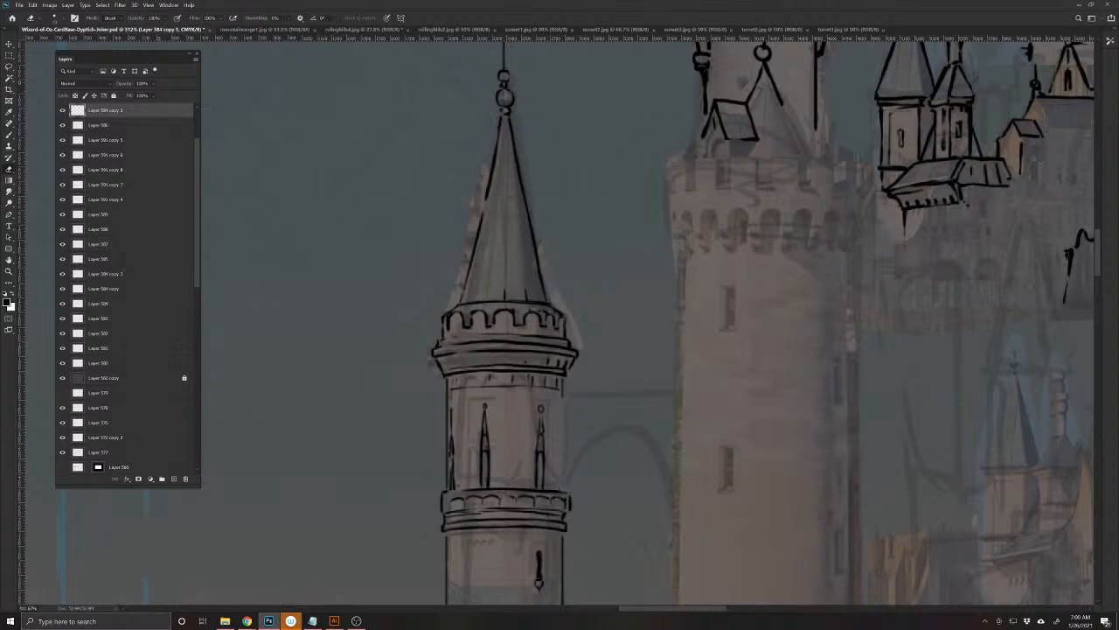
pyautogui.press('b')
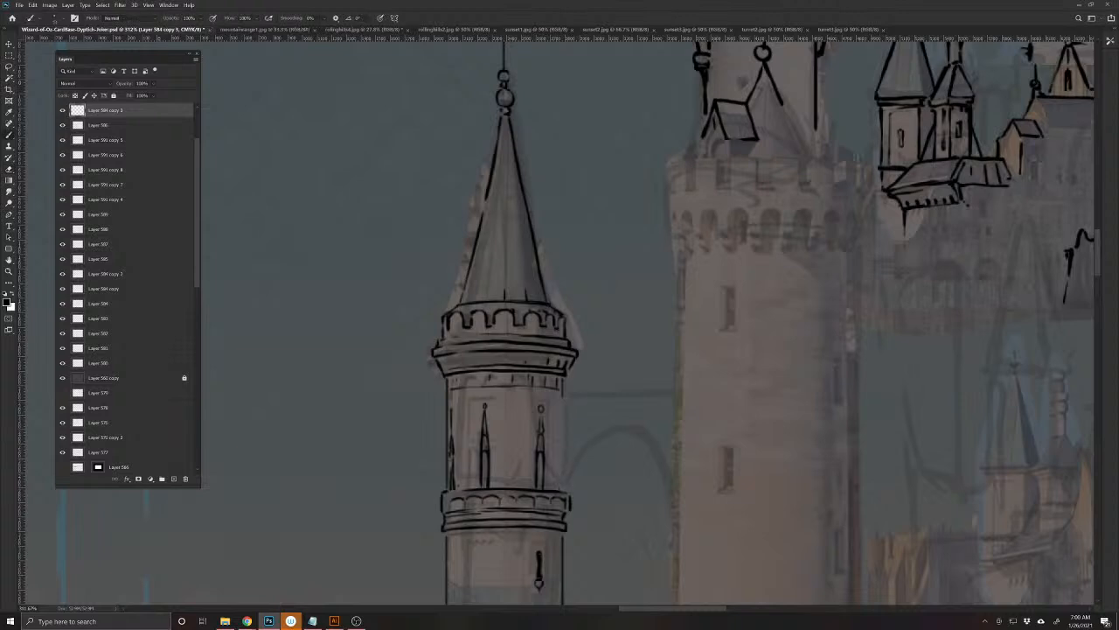
pyautogui.moveTo(559, 447)
pyautogui.mouseDown()
pyautogui.moveTo(560, 491)
pyautogui.moveTo(475, 543)
pyautogui.moveTo(466, 457)
pyautogui.mouseUp()
pyautogui.moveTo(604, 252); pyautogui.dragTo(605, 577)
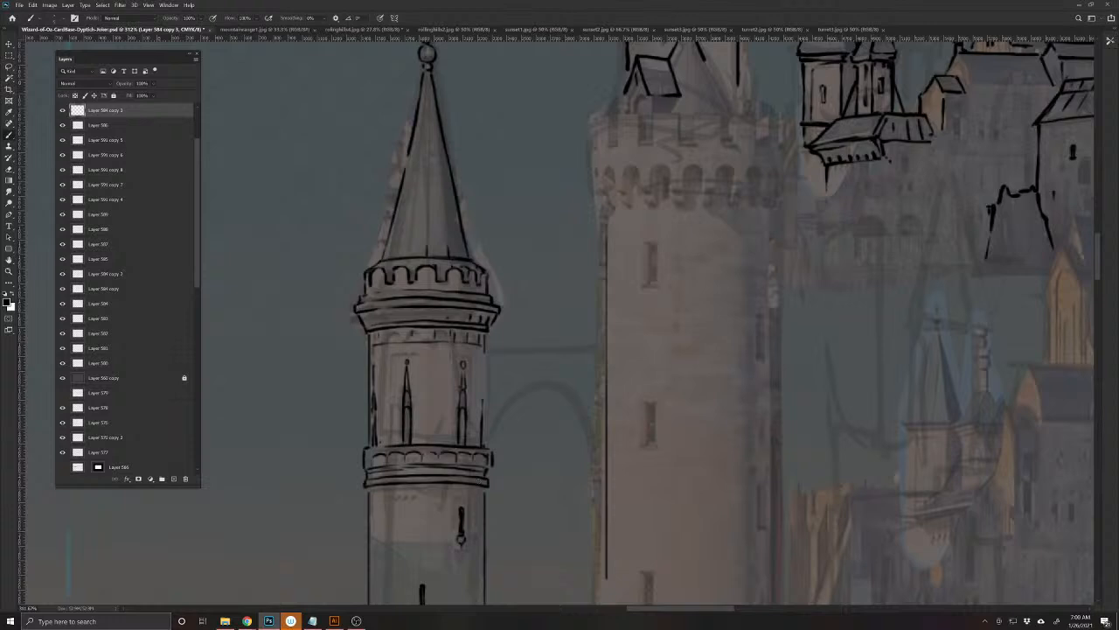
pyautogui.moveTo(516, 472); pyautogui.dragTo(534, 545)
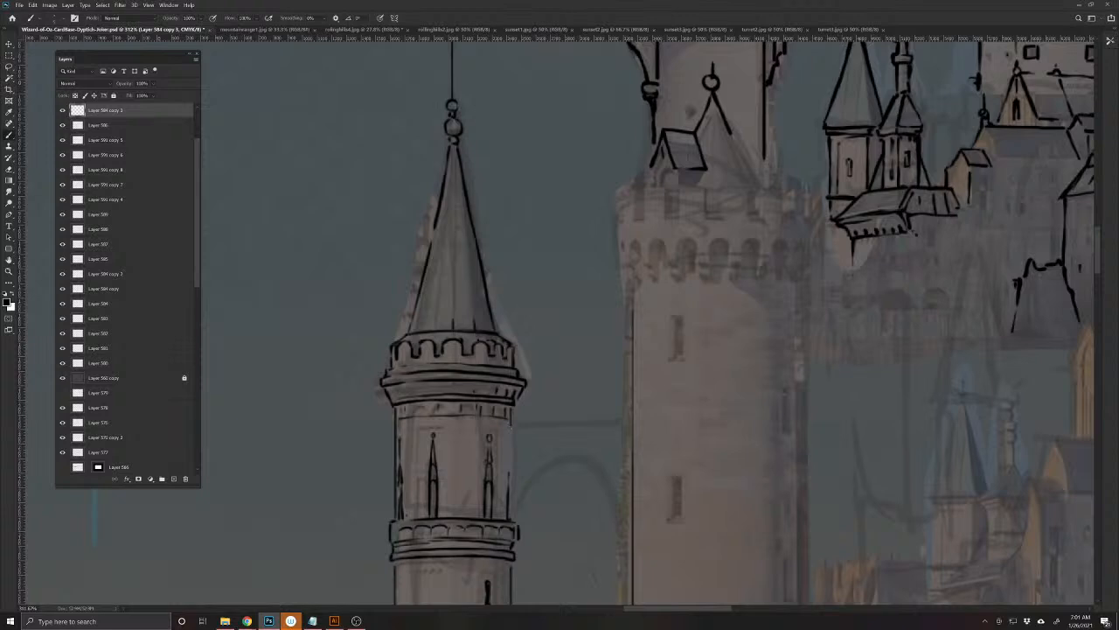
# - Ink two parallel, slightly rising lines for a bridge deck between the far-left tower and the large round tower
pyautogui.keyDown('shift'); pyautogui.click(632, 417); pyautogui.keyUp('shift')
pyautogui.moveTo(467, 544); pyautogui.dragTo(472, 390)
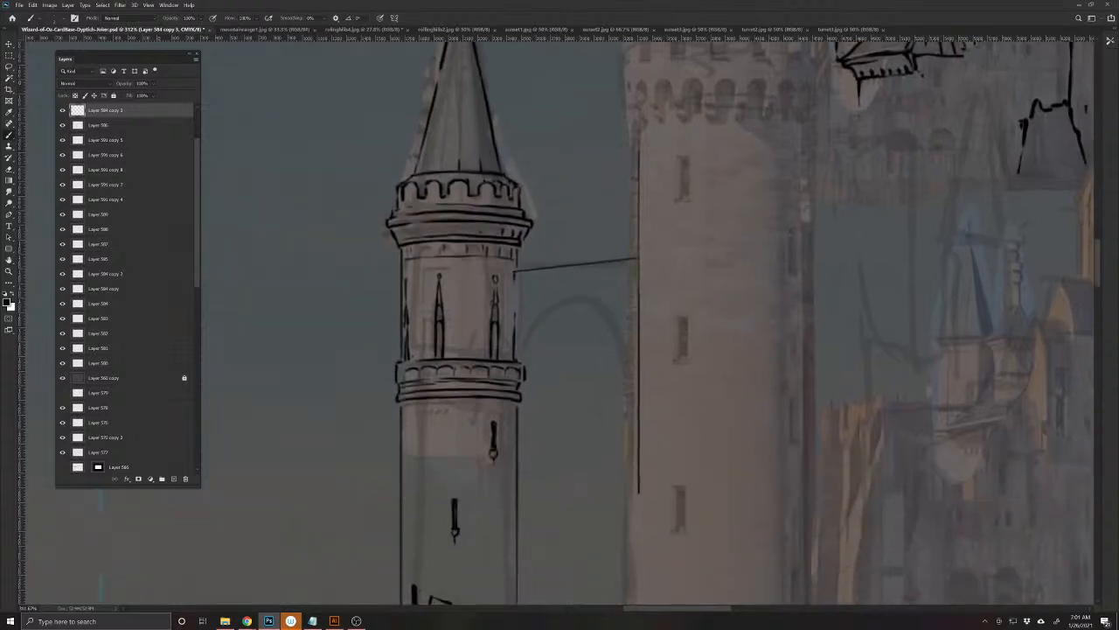
pyautogui.moveTo(500, 311); pyautogui.dragTo(505, 464)
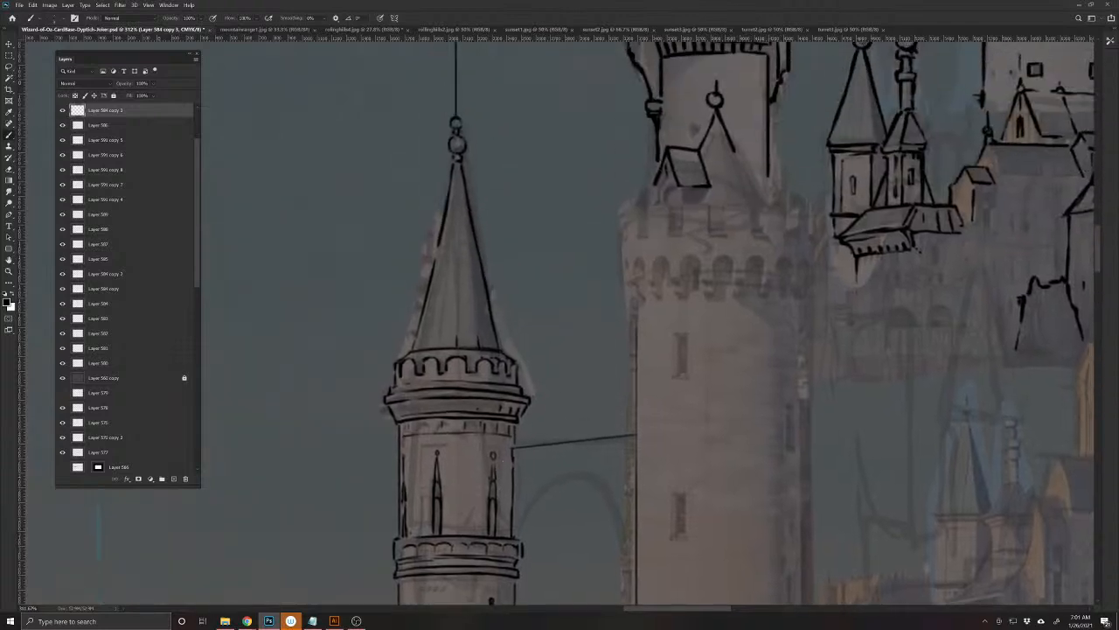
pyautogui.moveTo(514, 456); pyautogui.dragTo(637, 445)
# - Ink a tall rounded arch beneath the bridge deck, with small bracket marks where it meets the large round tower
pyautogui.moveTo(475, 544); pyautogui.dragTo(490, 385)
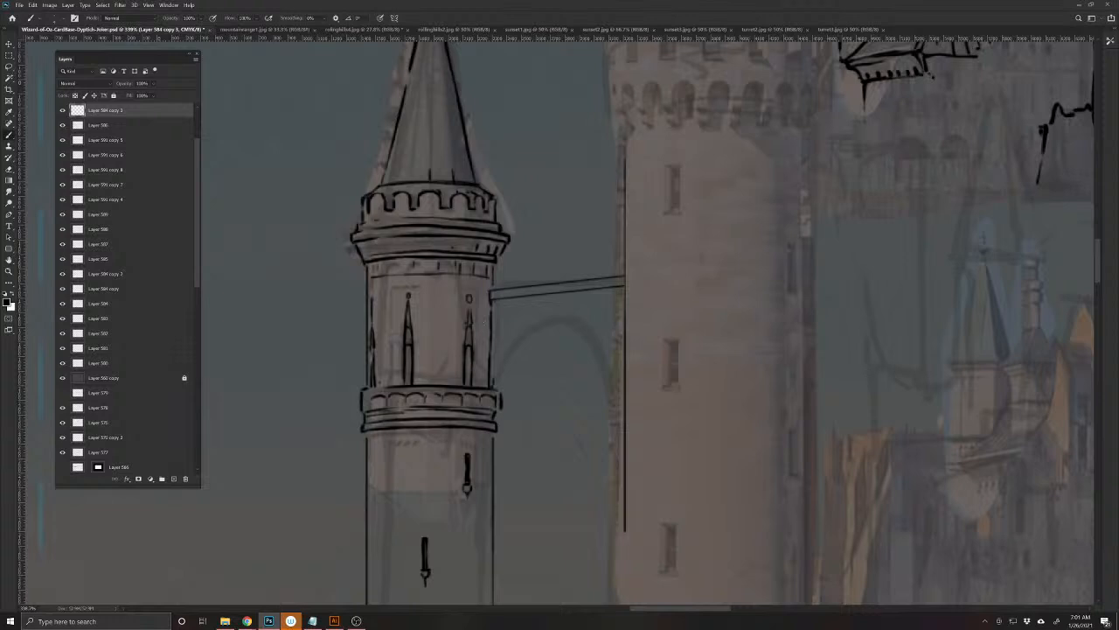
pyautogui.moveTo(520, 320)
pyautogui.mouseDown()
pyautogui.moveTo(550, 305)
pyautogui.moveTo(593, 315)
pyautogui.moveTo(619, 382)
pyautogui.mouseUp()
pyautogui.moveTo(495, 389)
pyautogui.mouseDown()
pyautogui.moveTo(496, 359)
pyautogui.moveTo(534, 312)
pyautogui.moveTo(564, 302)
pyautogui.moveTo(595, 318)
pyautogui.moveTo(622, 389)
pyautogui.moveTo(622, 484)
pyautogui.mouseUp()
pyautogui.moveTo(621, 379); pyautogui.dragTo(623, 399)
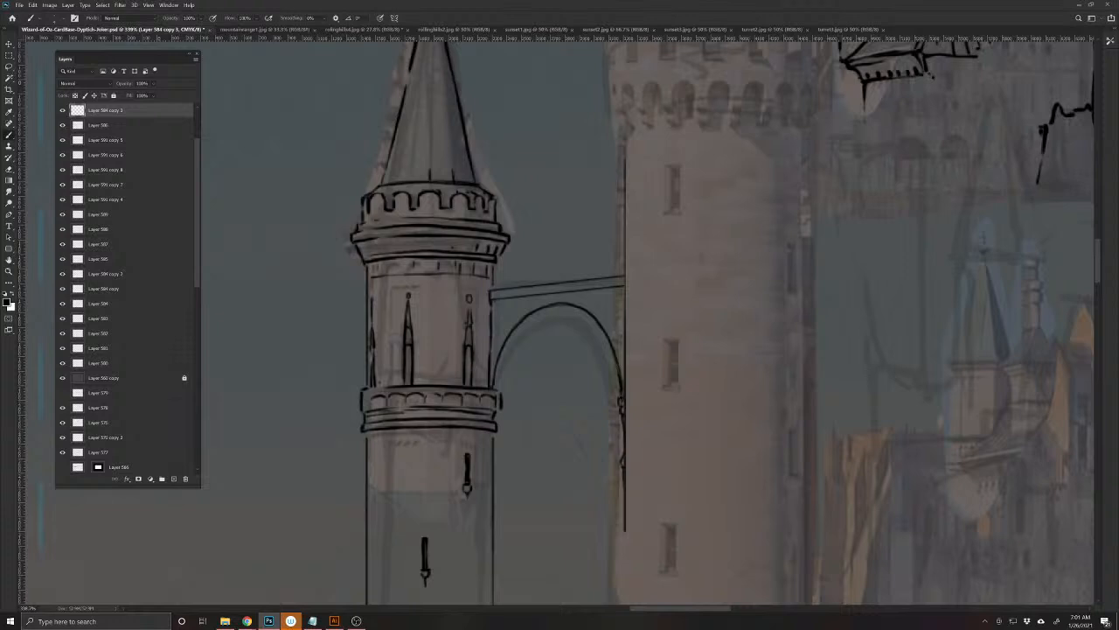
pyautogui.moveTo(520, 325); pyautogui.dragTo(513, 336)
# - Double the arch's left curve with a second line and fill the bridge deck with short vertical tick marks
pyautogui.moveTo(452, 428); pyautogui.dragTo(450, 516)
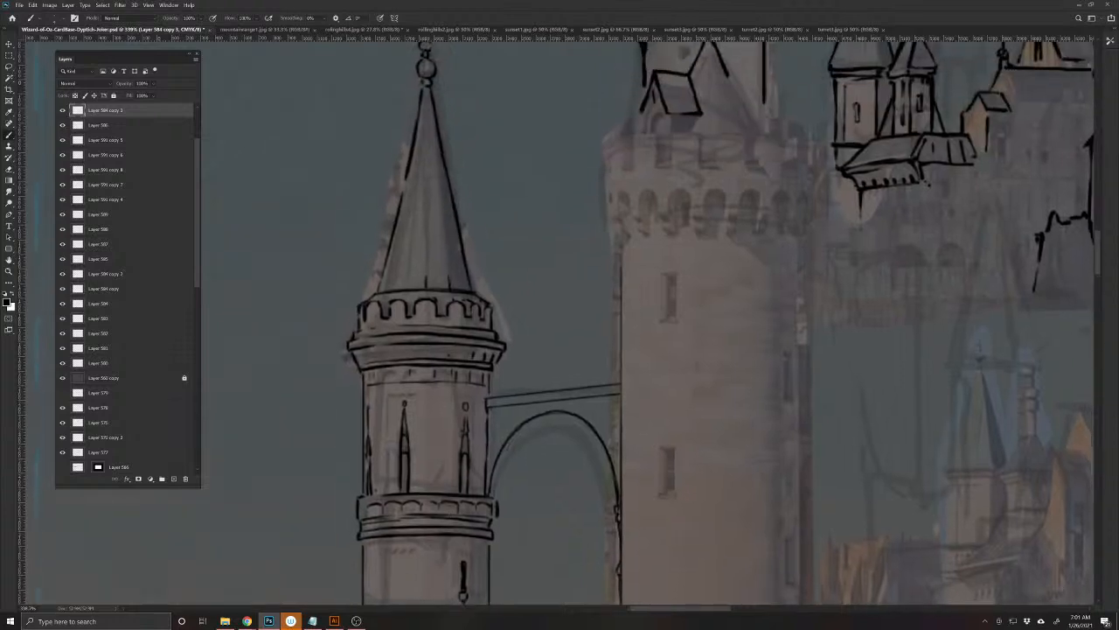
pyautogui.moveTo(496, 475); pyautogui.dragTo(495, 493)
pyautogui.moveTo(507, 446)
pyautogui.mouseDown()
pyautogui.moveTo(501, 462)
pyautogui.moveTo(546, 415)
pyautogui.moveTo(510, 447)
pyautogui.moveTo(496, 503)
pyautogui.mouseUp()
pyautogui.moveTo(566, 394); pyautogui.dragTo(571, 401)
pyautogui.moveTo(488, 385); pyautogui.dragTo(487, 398)
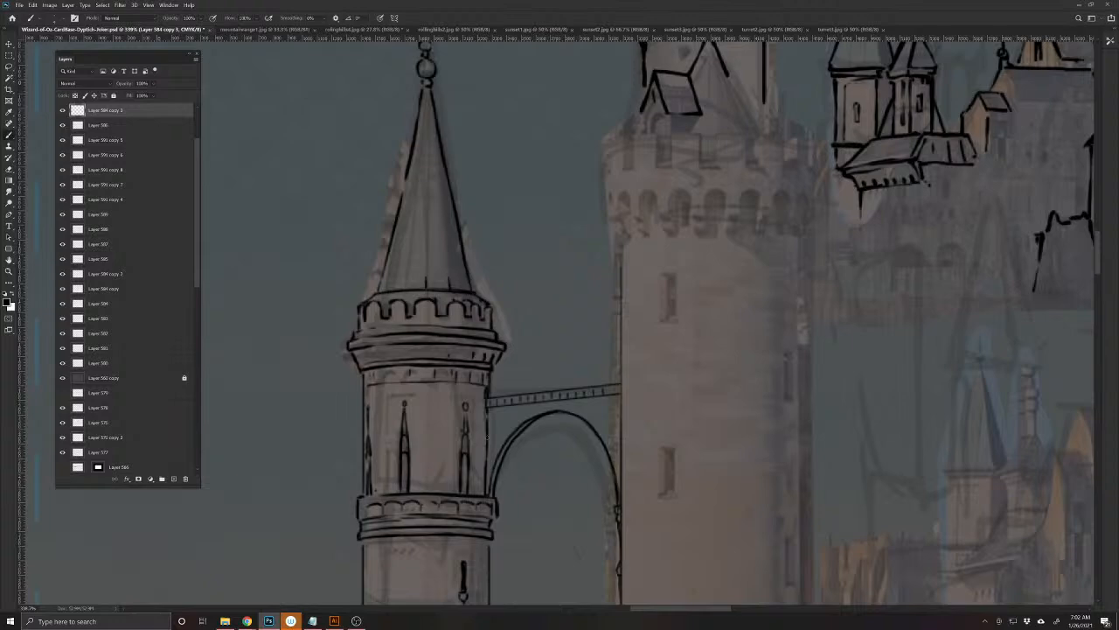
# - Lasso the ticked bridge deck between the two towers, then cut and paste it onto its own layer
pyautogui.scroll(-8, 516, 488)
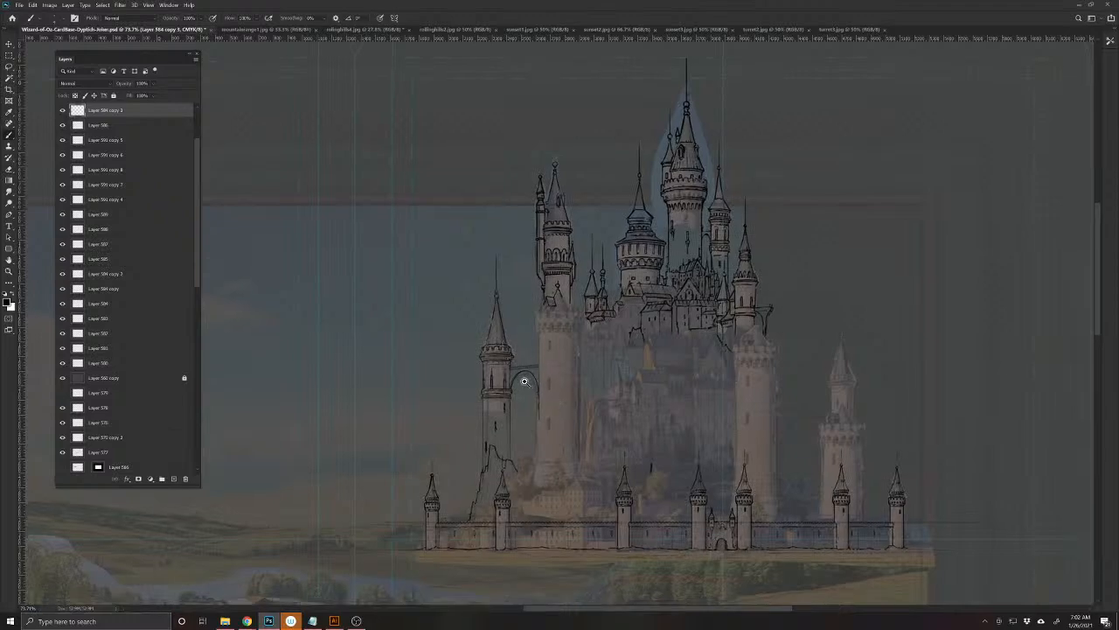
pyautogui.scroll(8, 545, 407)
pyautogui.scroll(3, 515, 354)
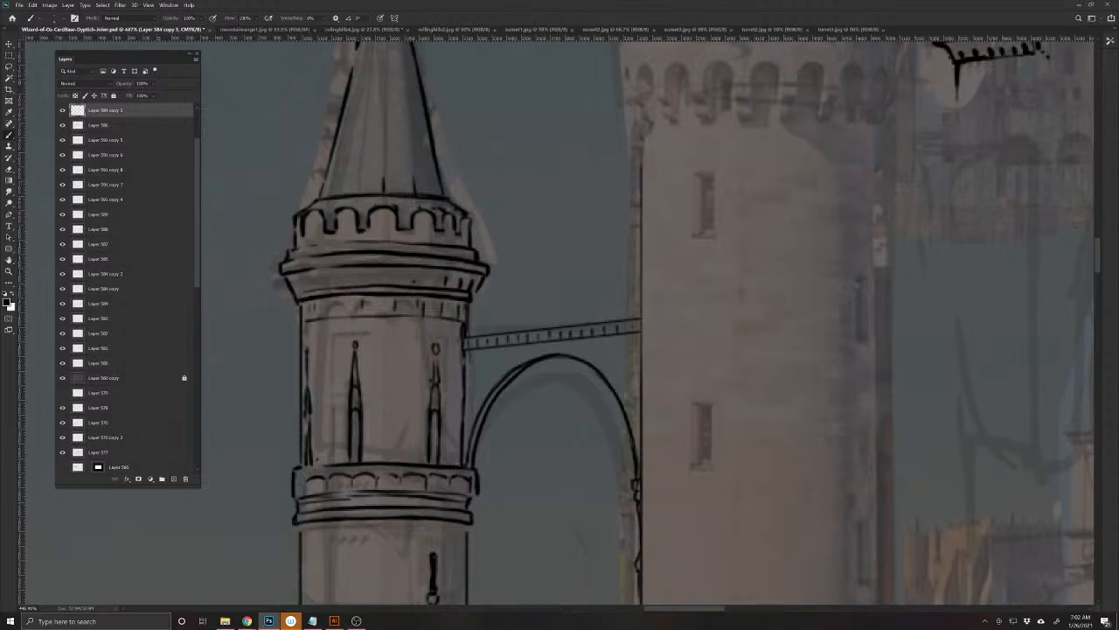
pyautogui.press('l')
pyautogui.moveTo(641, 313)
pyautogui.mouseDown()
pyautogui.moveTo(647, 348)
pyautogui.moveTo(474, 361)
pyautogui.moveTo(465, 352)
pyautogui.moveTo(473, 333)
pyautogui.moveTo(635, 315)
pyautogui.mouseUp()
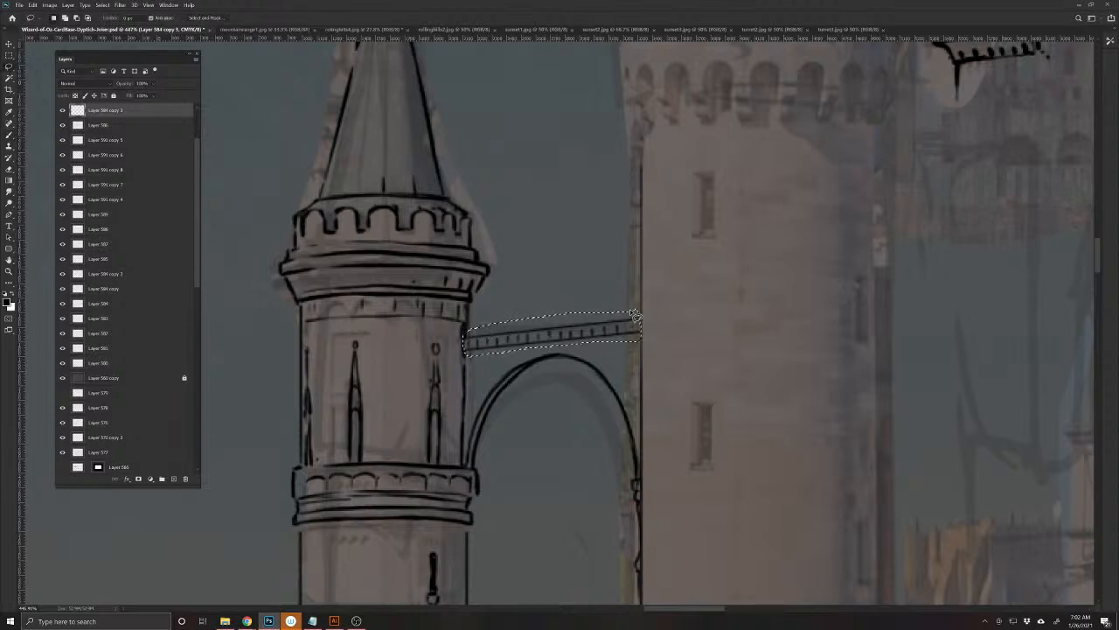
pyautogui.press('v')
pyautogui.hotkey('ctrl', 'x')
pyautogui.hotkey('ctrl', 'v')
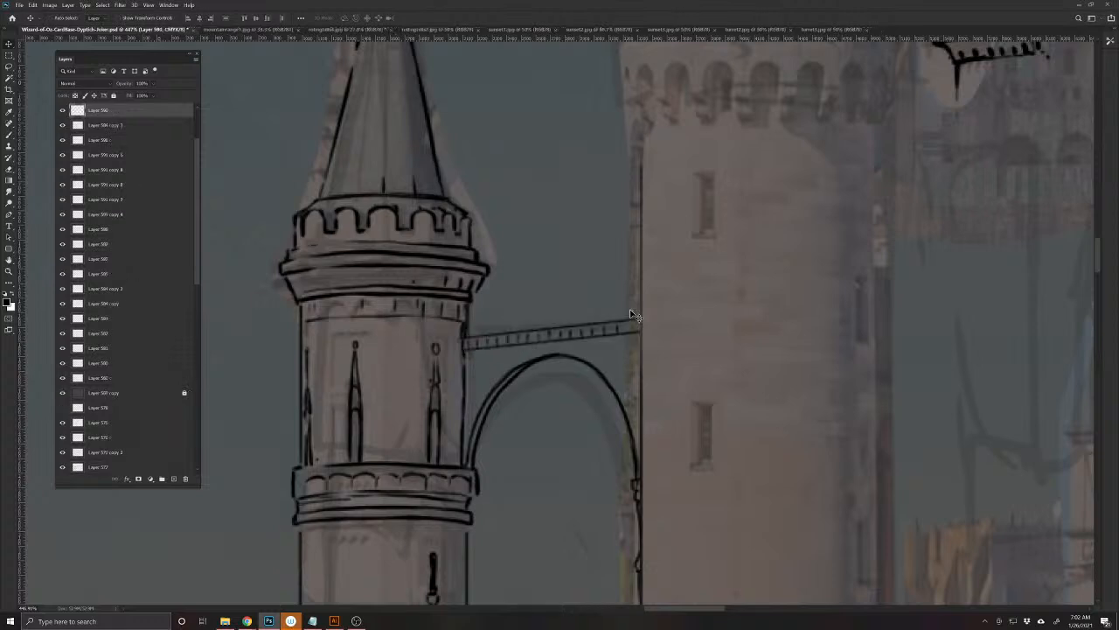
# - Move the pasted bridge deck up to just below the far-left tower's parapet ledge and fine-tune its fit with Free Transform
pyautogui.hotkey('ctrl', 't')
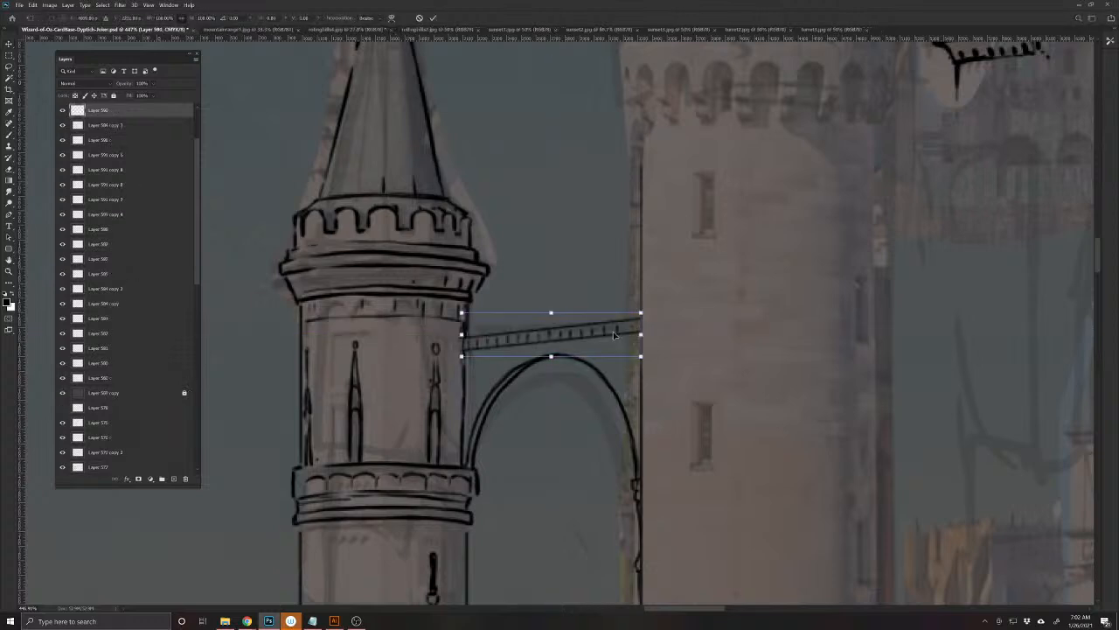
pyautogui.press('Up')
pyautogui.press('Up')
pyautogui.press('Up')
pyautogui.press('Up')
pyautogui.press('Up')
pyautogui.press('Up')
pyautogui.press('Up')
pyautogui.press('Up')
pyautogui.press('Up')
pyautogui.press('Up')
pyautogui.press('Up')
pyautogui.press('Up')
pyautogui.press('Up')
pyautogui.press('Up')
pyautogui.press('Up')
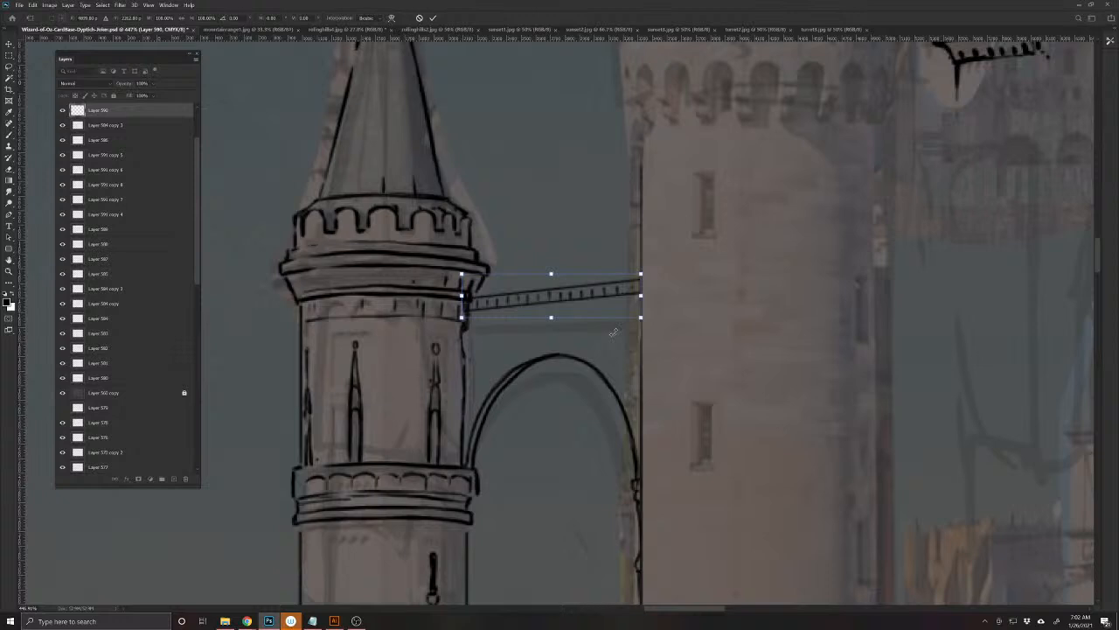
pyautogui.press('Return')
pyautogui.hotkey('ctrl', 't')
pyautogui.moveTo(642, 293); pyautogui.dragTo(642, 295)
pyautogui.press('Return')
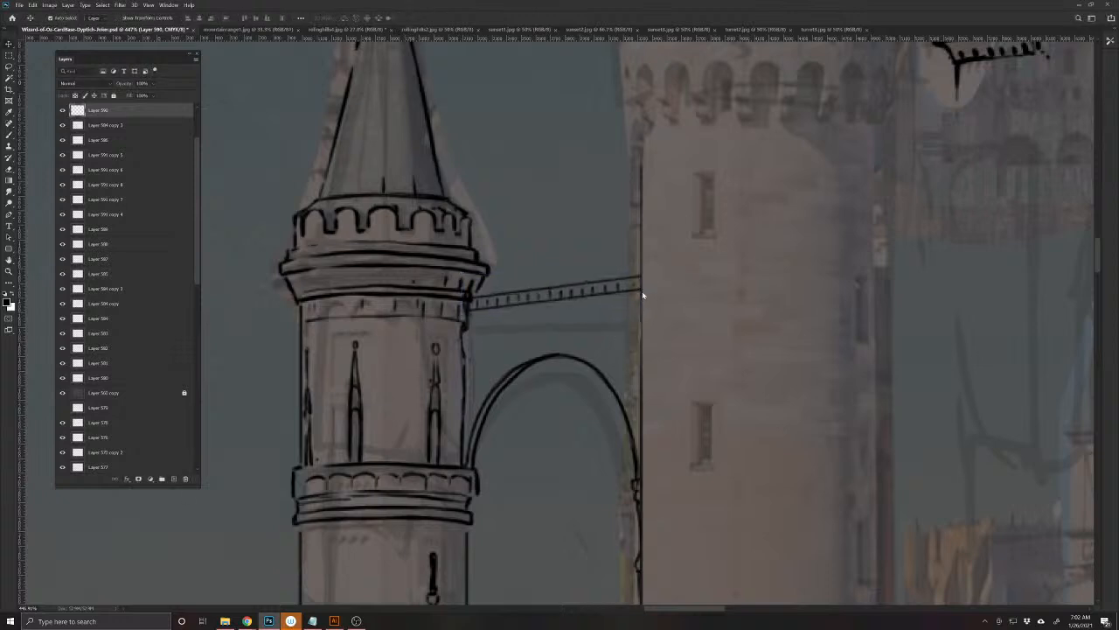
# - On the far-left tower's layer, erase the wobbly right wall edge above the arched band and redraw it as one clean line
pyautogui.click(471, 385)
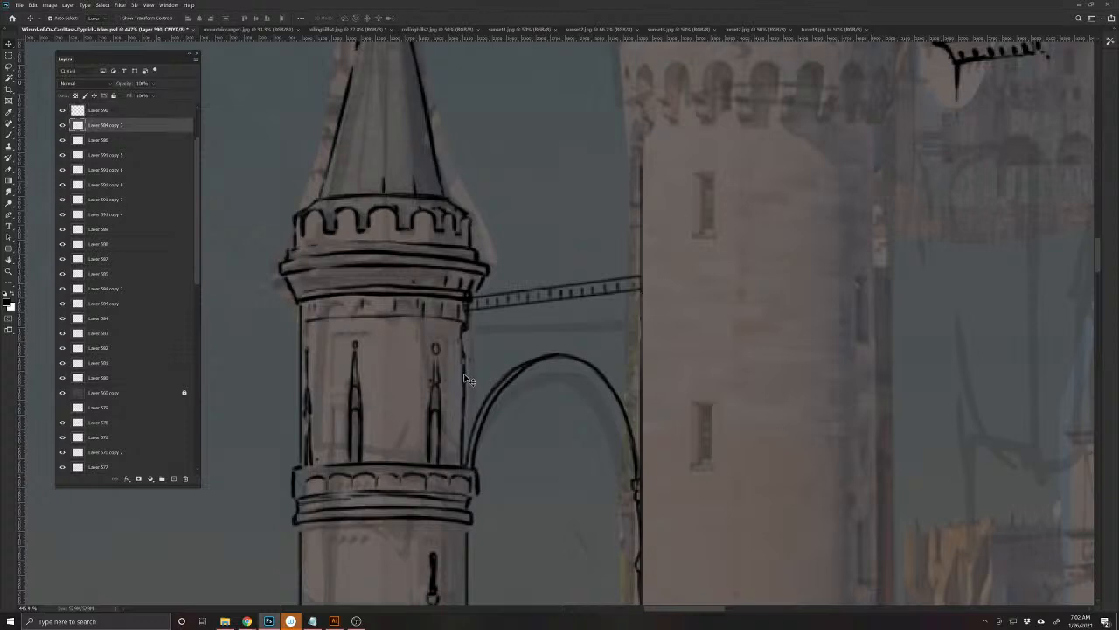
pyautogui.press('b')
pyautogui.moveTo(466, 331); pyautogui.dragTo(466, 356)
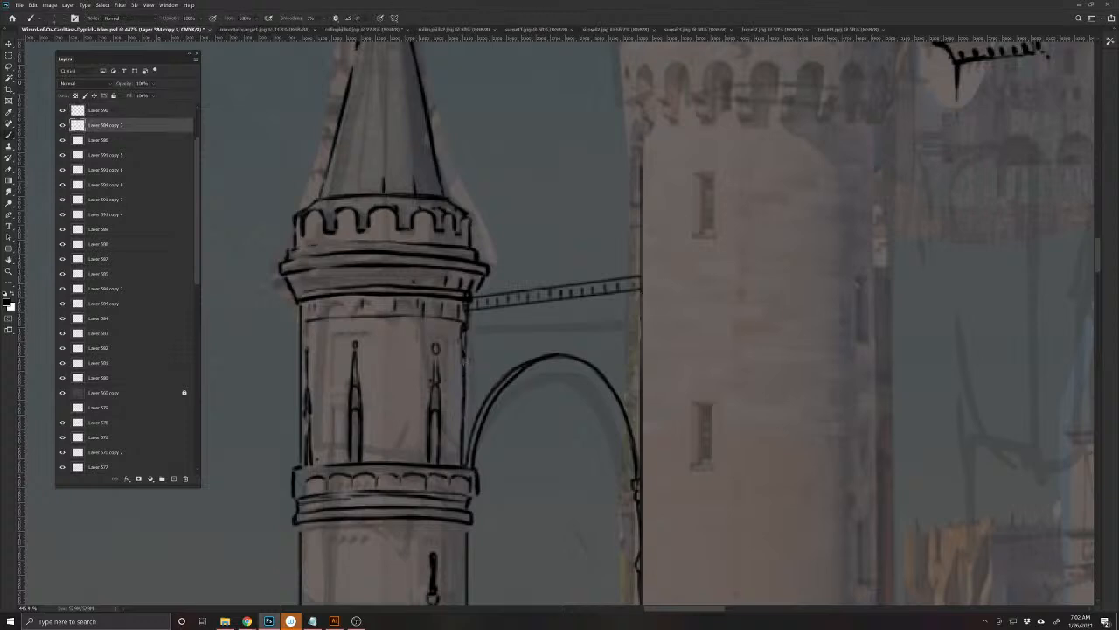
pyautogui.press('e')
pyautogui.moveTo(465, 310)
pyautogui.mouseDown()
pyautogui.moveTo(465, 325)
pyautogui.moveTo(468, 298)
pyautogui.moveTo(457, 316)
pyautogui.moveTo(464, 375)
pyautogui.mouseUp()
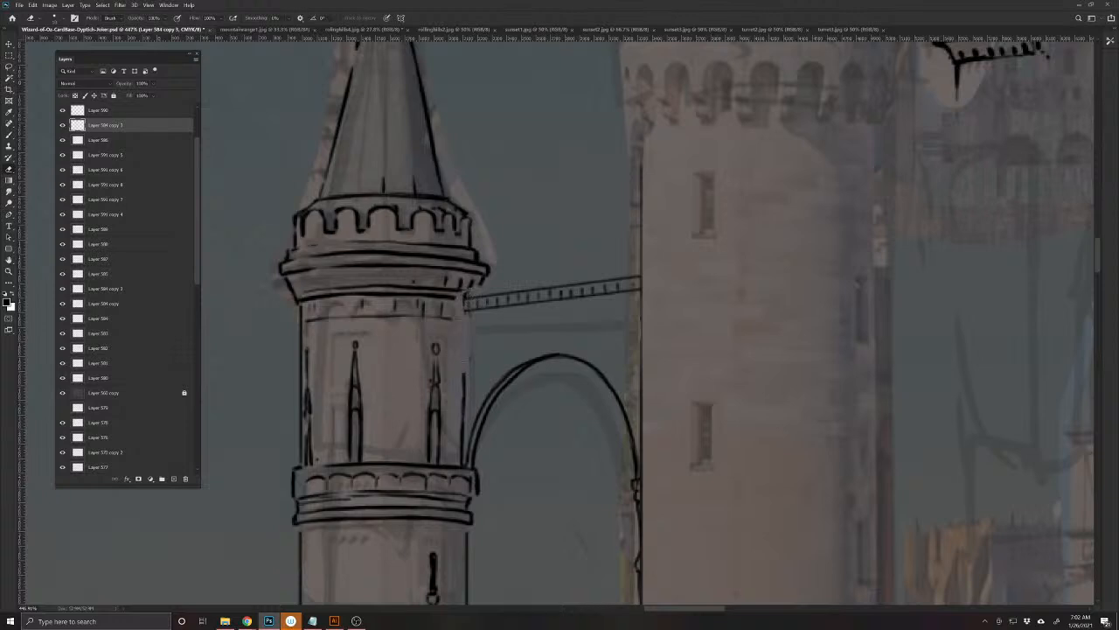
pyautogui.press('b')
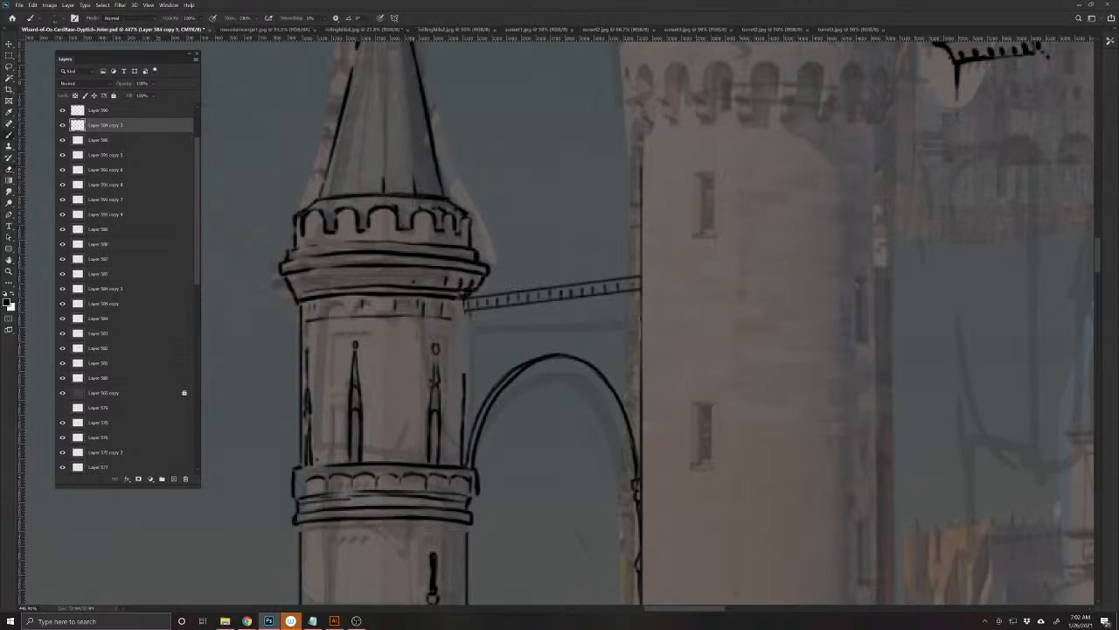
pyautogui.moveTo(465, 315)
pyautogui.mouseDown()
pyautogui.moveTo(467, 461)
pyautogui.moveTo(466, 380)
pyautogui.mouseUp()
# - Thicken the upper line of the bridge deck between the two towers and save the document
pyautogui.moveTo(629, 276); pyautogui.dragTo(466, 297)
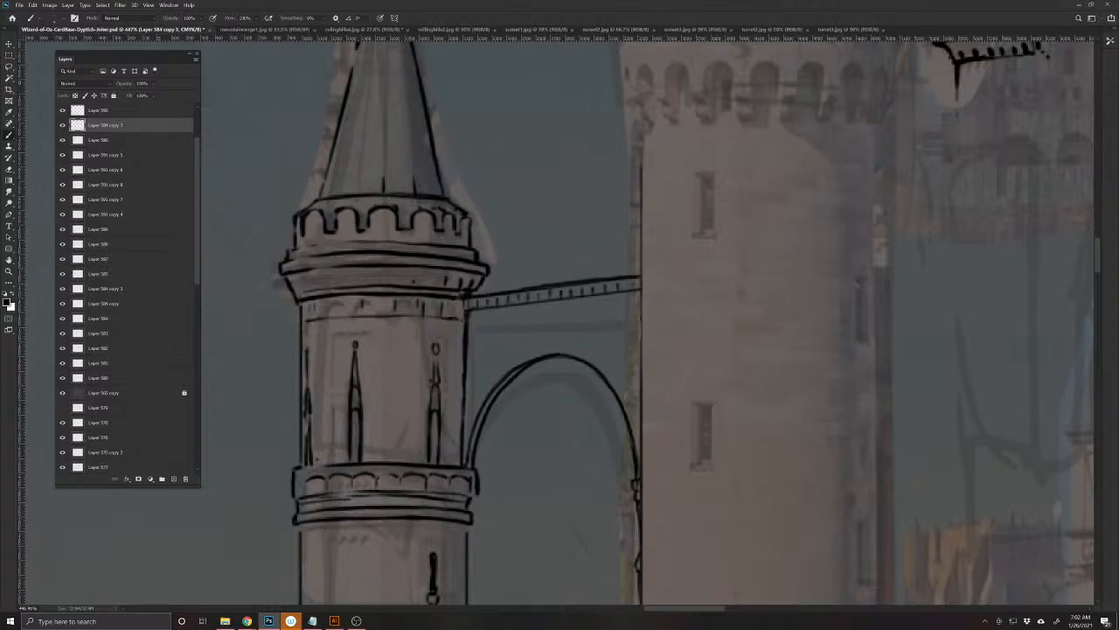
pyautogui.scroll(-10, 476, 525)
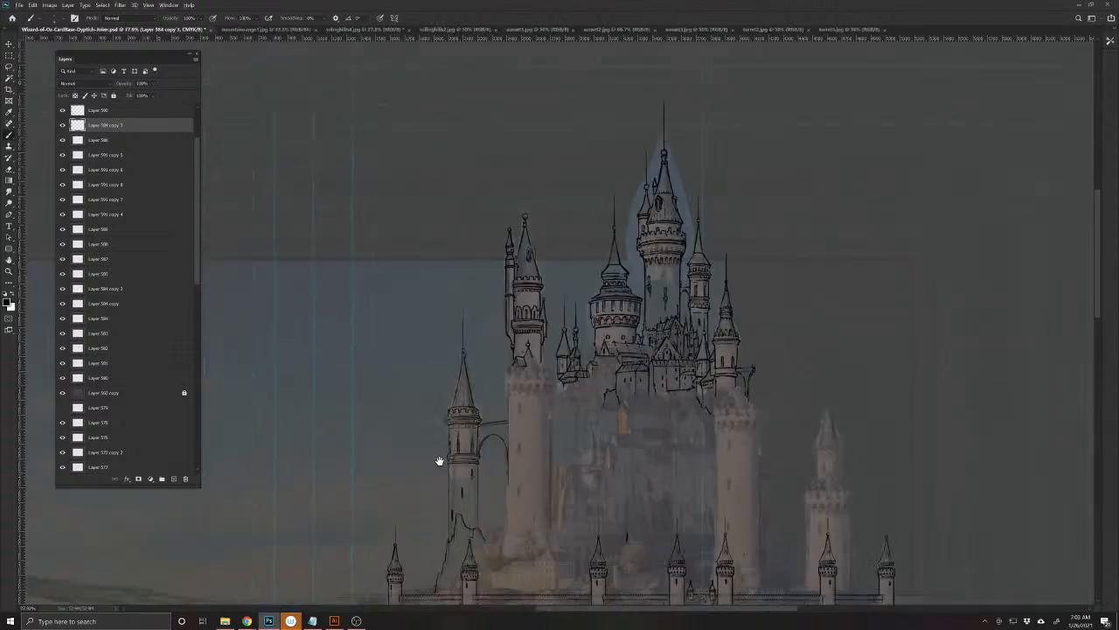
pyautogui.hotkey('ctrl', 's')
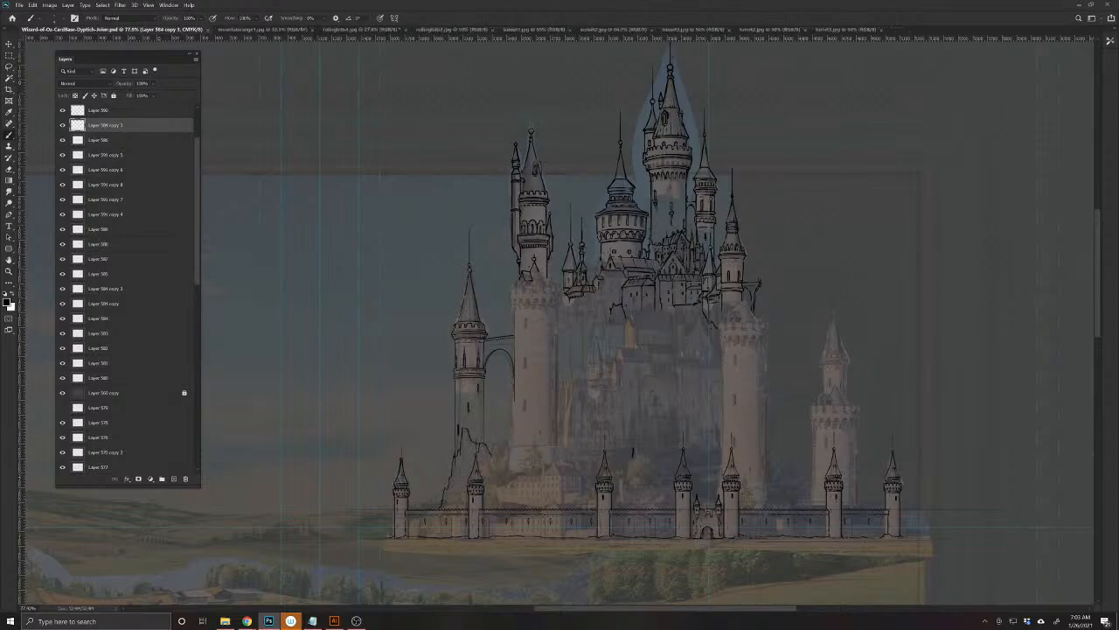
# - Ink a small jagged outcrop just above the curtain wall battlements, beside the far-left tower's rocky base
pyautogui.scroll(4, 467, 534)
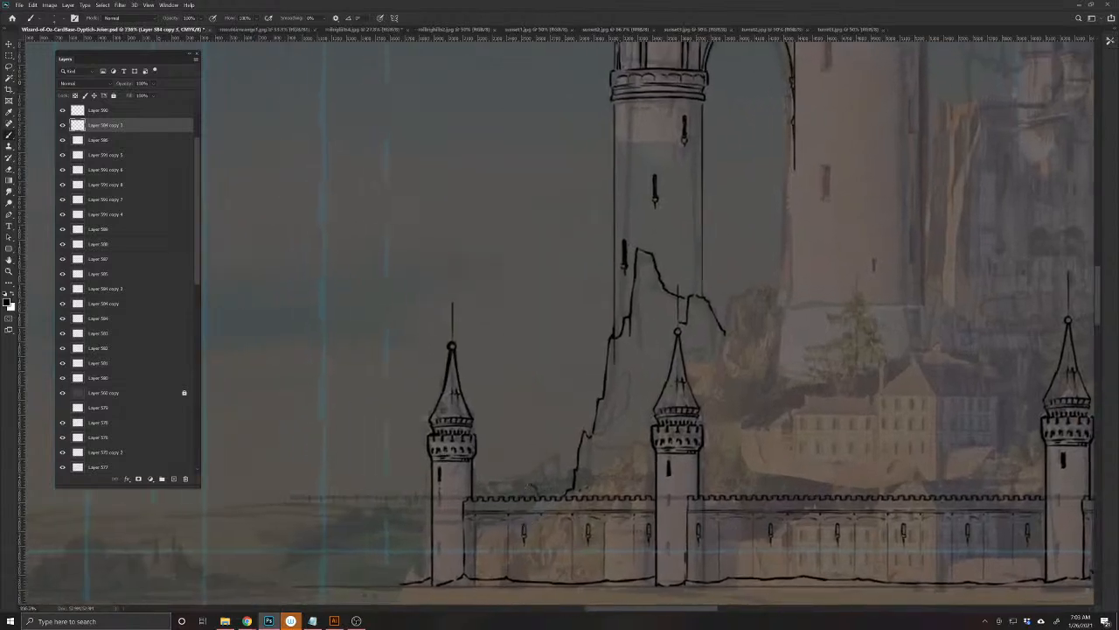
pyautogui.moveTo(501, 490); pyautogui.dragTo(507, 483)
pyautogui.moveTo(702, 440); pyautogui.dragTo(607, 537)
pyautogui.moveTo(745, 394)
pyautogui.mouseDown()
pyautogui.moveTo(589, 565)
pyautogui.moveTo(603, 427)
pyautogui.mouseUp()
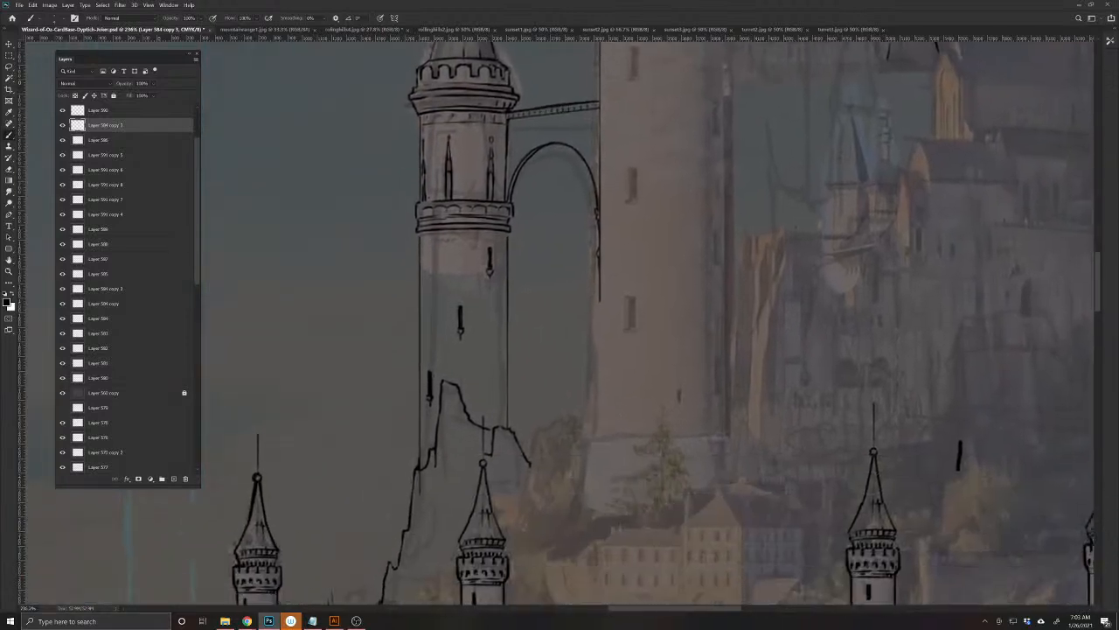
# - Extend the large round tower's left edge downward and ink a rocky ridge joining its base to the far-left tower's cliff
pyautogui.moveTo(599, 301)
pyautogui.mouseDown()
pyautogui.moveTo(592, 391)
pyautogui.moveTo(604, 430)
pyautogui.mouseUp()
pyautogui.moveTo(585, 391)
pyautogui.mouseDown()
pyautogui.moveTo(585, 431)
pyautogui.moveTo(532, 458)
pyautogui.mouseUp()
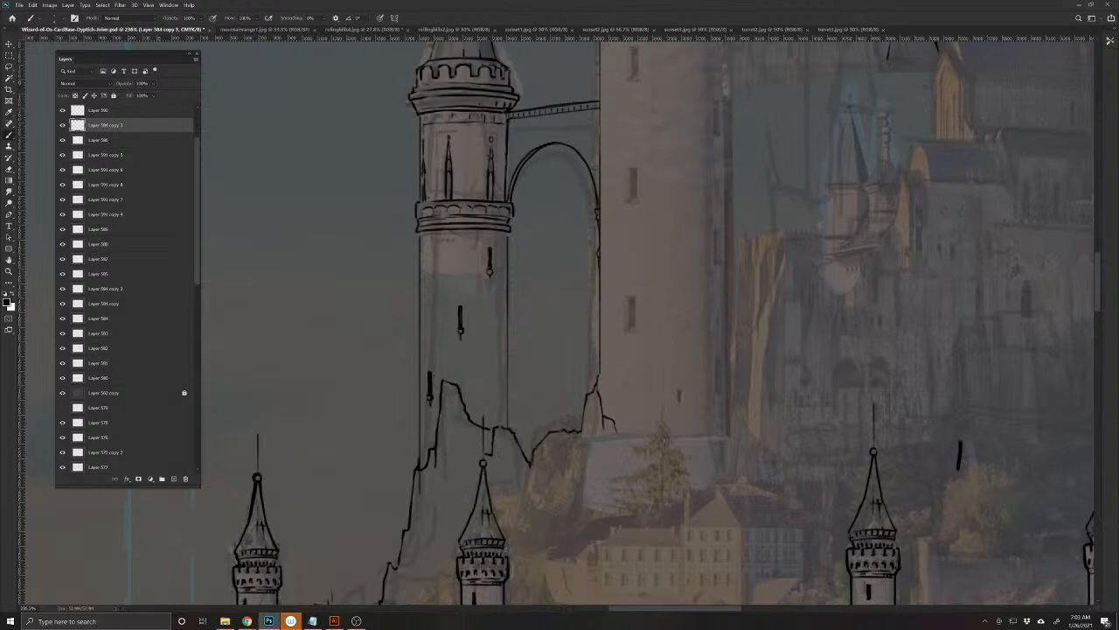
pyautogui.moveTo(454, 482); pyautogui.dragTo(467, 402)
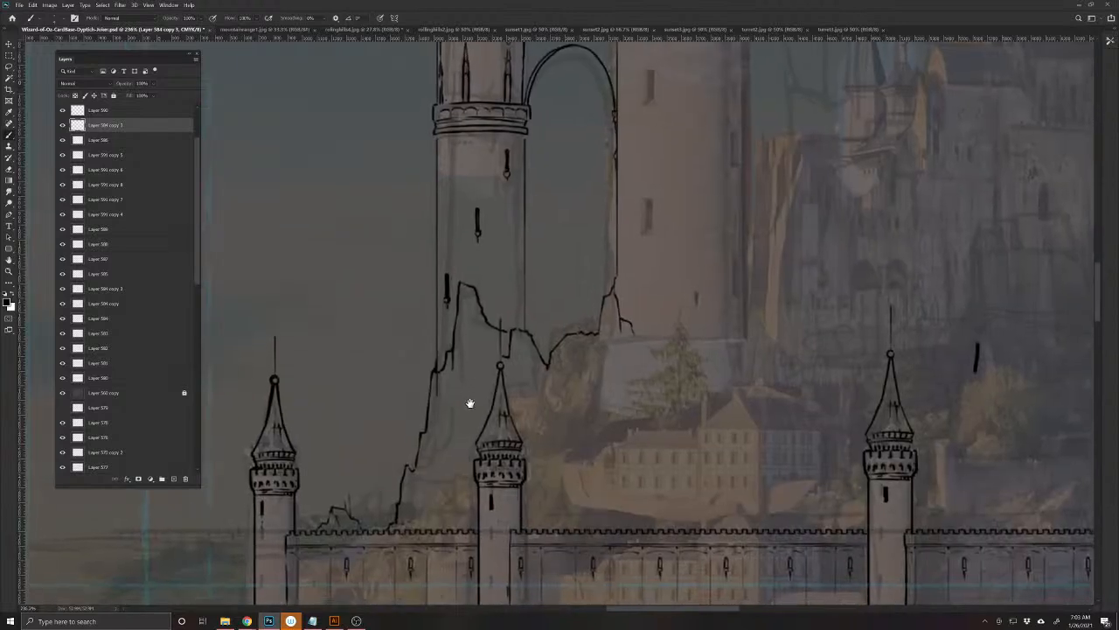
# - Clean up the ridge line behind the turret spire, continue the jagged ridge across the large round tower's base, and save the document
pyautogui.press('e')
pyautogui.moveTo(513, 329)
pyautogui.mouseDown()
pyautogui.moveTo(507, 359)
pyautogui.moveTo(486, 318)
pyautogui.moveTo(549, 369)
pyautogui.mouseUp()
pyautogui.moveTo(486, 316); pyautogui.dragTo(544, 351)
pyautogui.moveTo(594, 378)
pyautogui.mouseDown()
pyautogui.moveTo(548, 487)
pyautogui.moveTo(527, 482)
pyautogui.mouseUp()
pyautogui.moveTo(569, 448)
pyautogui.mouseDown()
pyautogui.moveTo(632, 464)
pyautogui.moveTo(663, 444)
pyautogui.moveTo(698, 444)
pyautogui.moveTo(745, 483)
pyautogui.mouseUp()
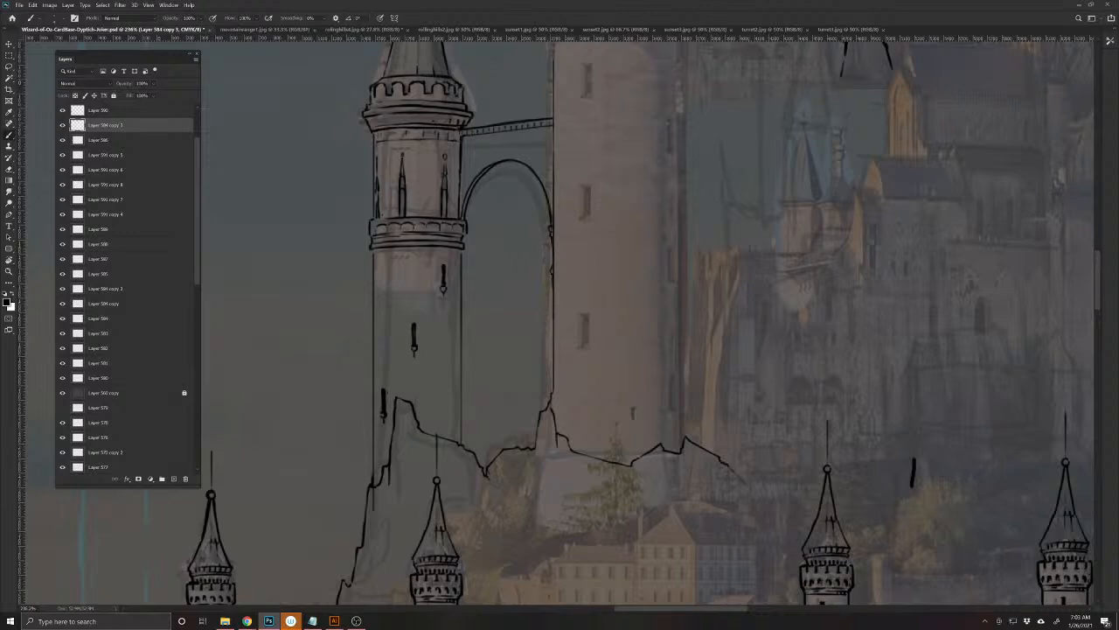
pyautogui.scroll(-5, 538, 566)
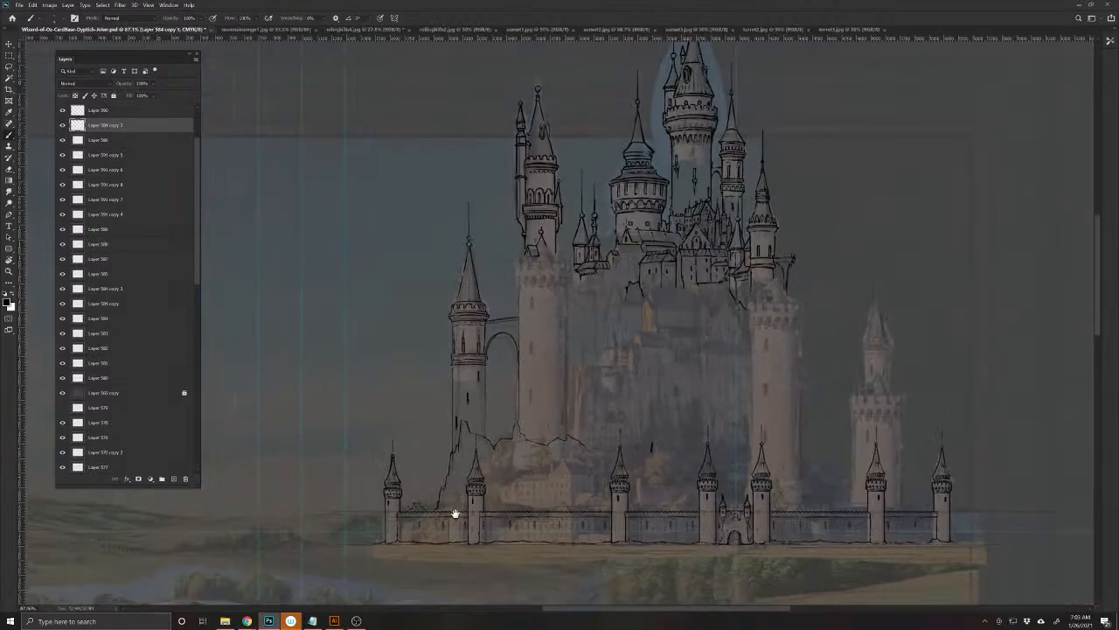
pyautogui.hotkey('ctrl', 's')
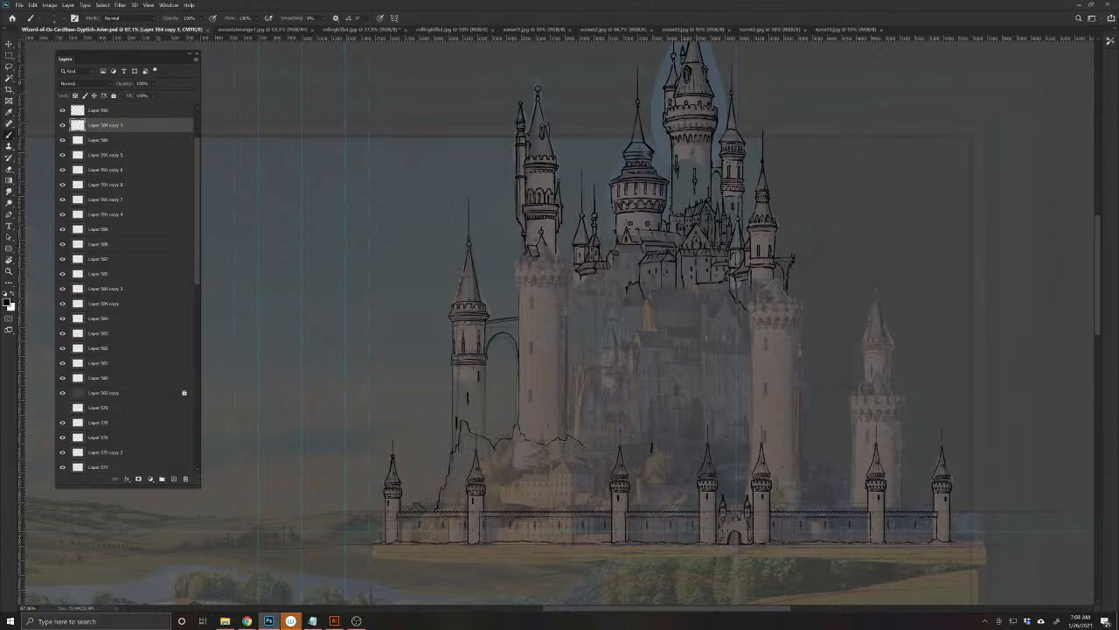
# - Ink the flared sides of the large round tower's parapet and outline the battlements across its top
pyautogui.moveTo(524, 392); pyautogui.dragTo(561, 497)
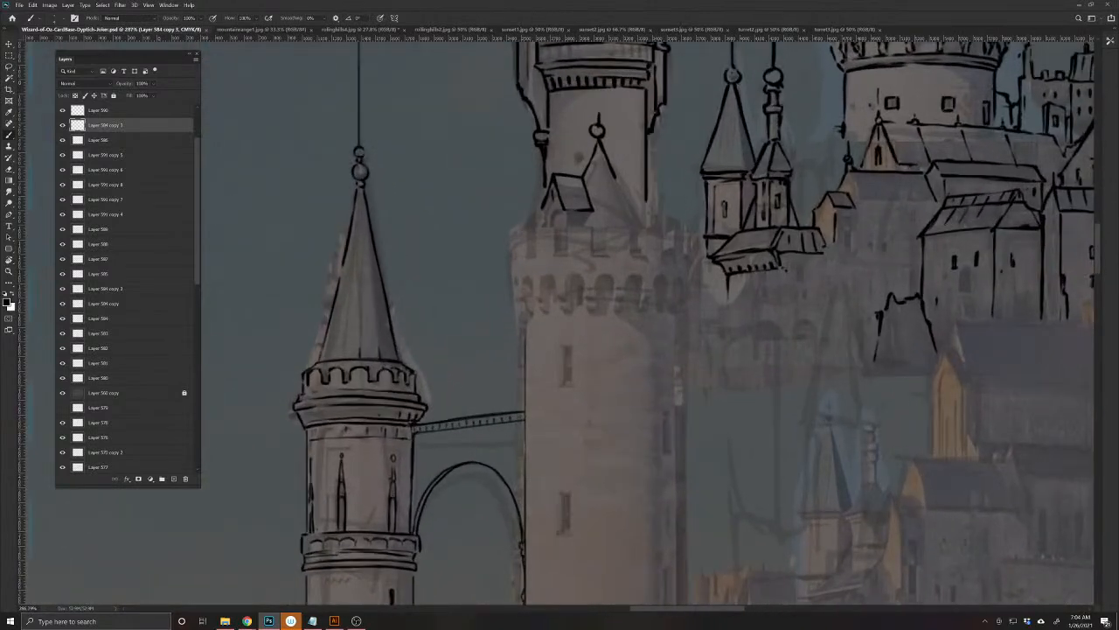
pyautogui.moveTo(525, 335); pyautogui.dragTo(517, 297)
pyautogui.moveTo(515, 259); pyautogui.dragTo(514, 242)
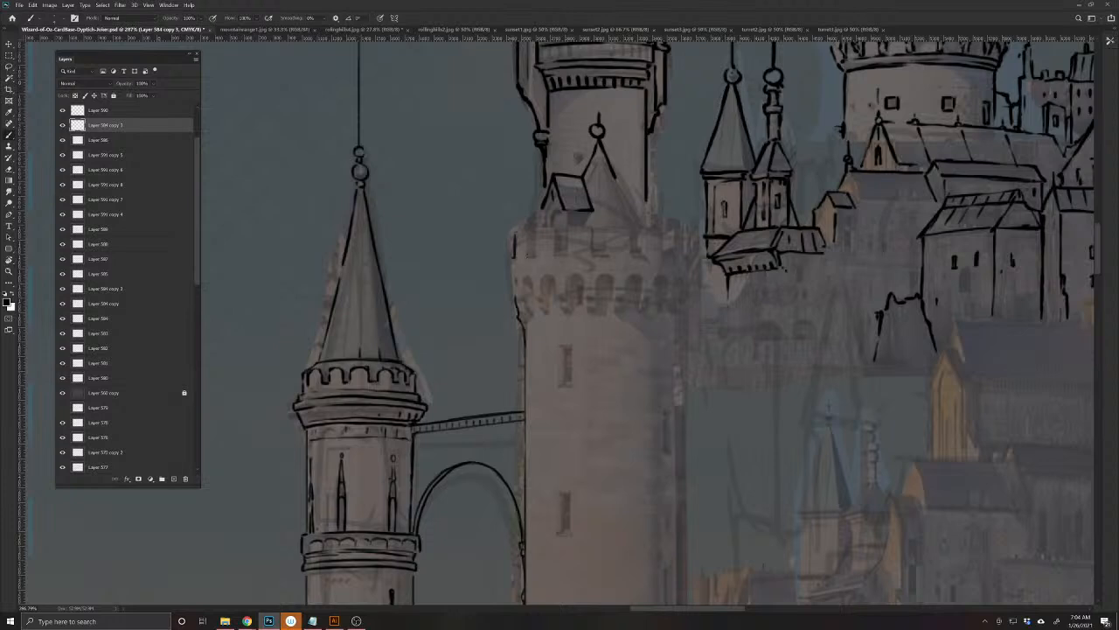
pyautogui.moveTo(554, 246)
pyautogui.mouseDown()
pyautogui.moveTo(552, 229)
pyautogui.moveTo(590, 229)
pyautogui.moveTo(564, 240)
pyautogui.moveTo(537, 228)
pyautogui.mouseUp()
pyautogui.moveTo(517, 242)
pyautogui.mouseDown()
pyautogui.moveTo(518, 228)
pyautogui.moveTo(515, 299)
pyautogui.mouseUp()
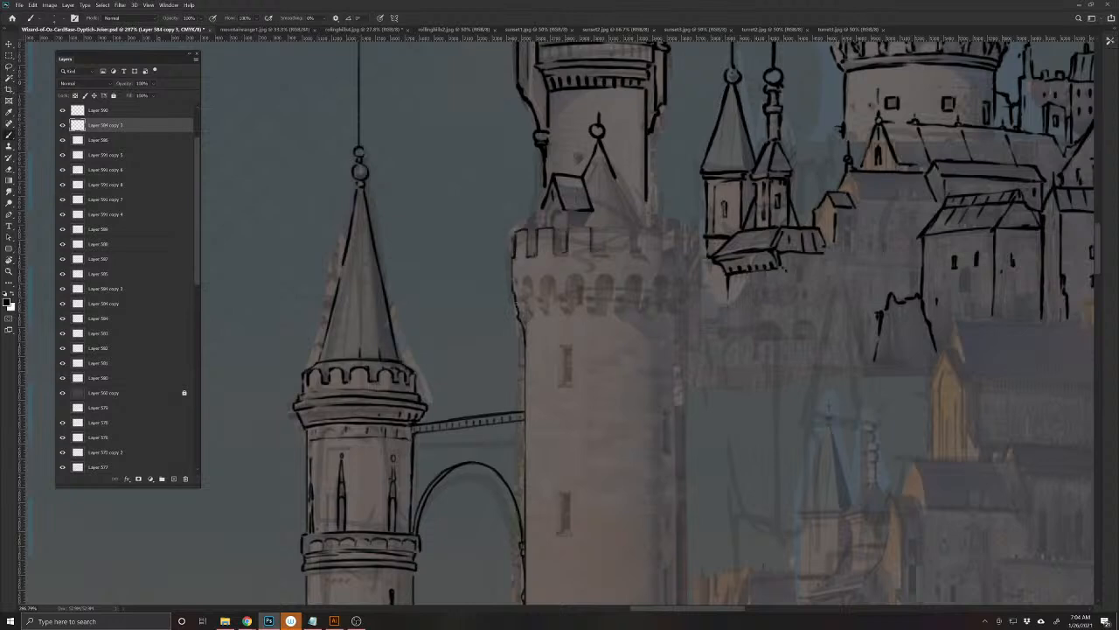
pyautogui.moveTo(571, 228)
pyautogui.mouseDown()
pyautogui.moveTo(606, 252)
pyautogui.moveTo(641, 246)
pyautogui.mouseUp()
pyautogui.moveTo(674, 235)
pyautogui.mouseDown()
pyautogui.moveTo(688, 258)
pyautogui.moveTo(685, 297)
pyautogui.mouseUp()
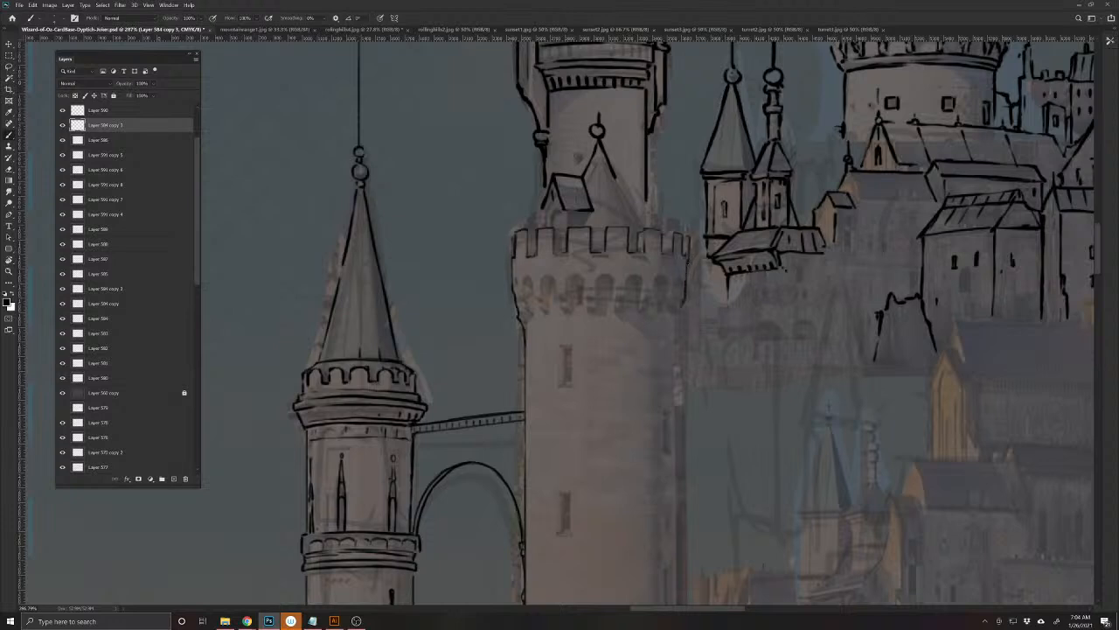
# - Ink the large round tower's long straight right edge from the parapet down to the rocky ridge, and save the document
pyautogui.moveTo(545, 417); pyautogui.dragTo(487, 267)
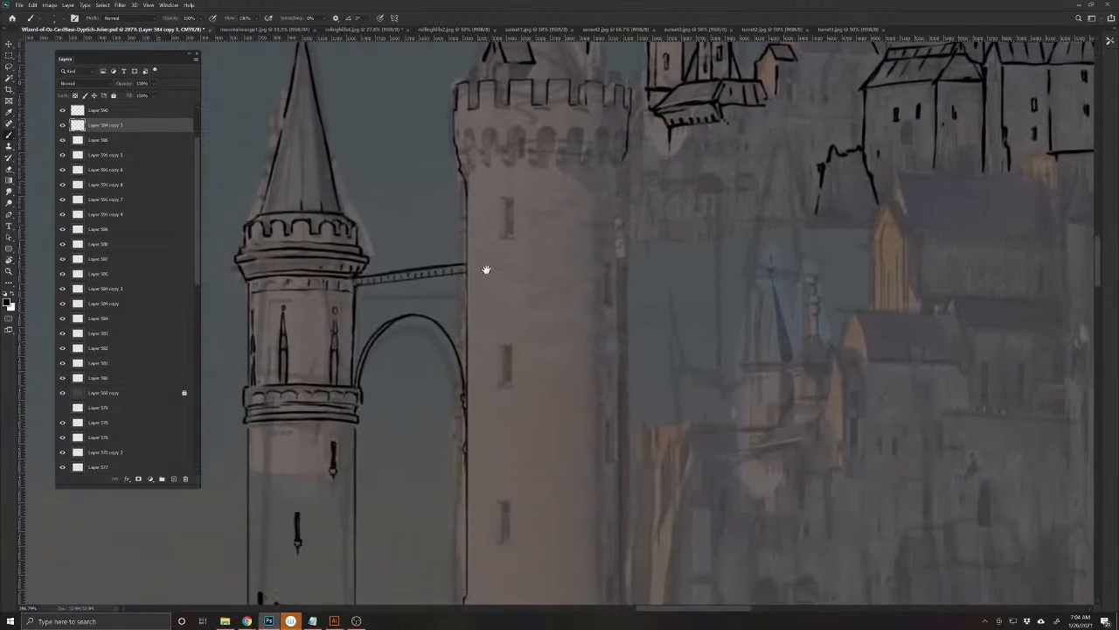
pyautogui.moveTo(615, 186)
pyautogui.mouseDown()
pyautogui.moveTo(620, 584)
pyautogui.moveTo(553, 358)
pyautogui.mouseUp()
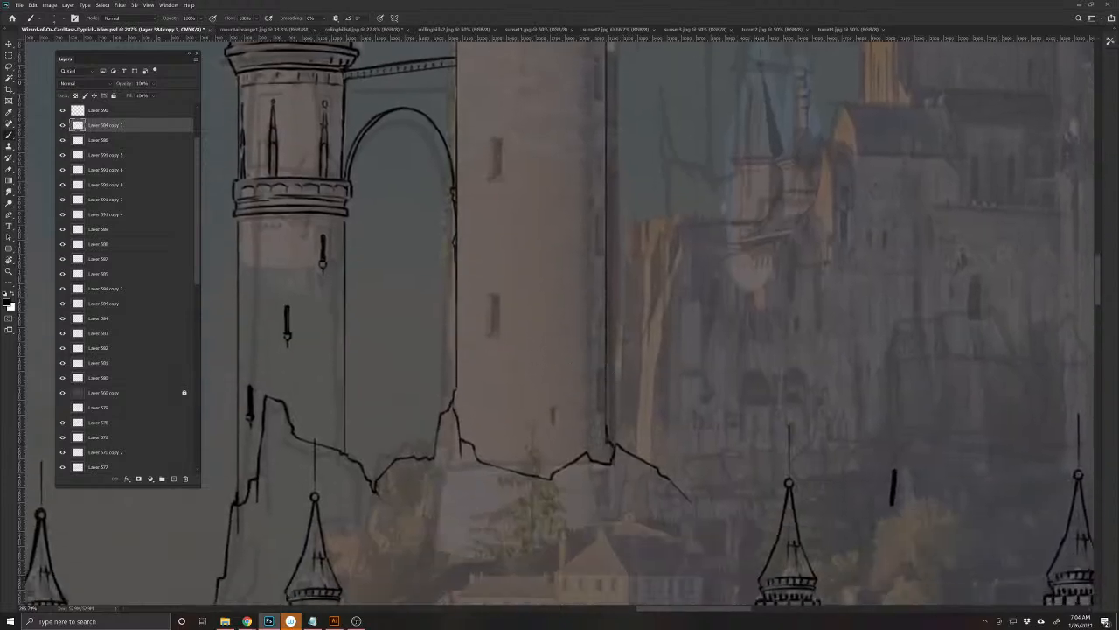
pyautogui.moveTo(509, 389); pyautogui.dragTo(478, 462)
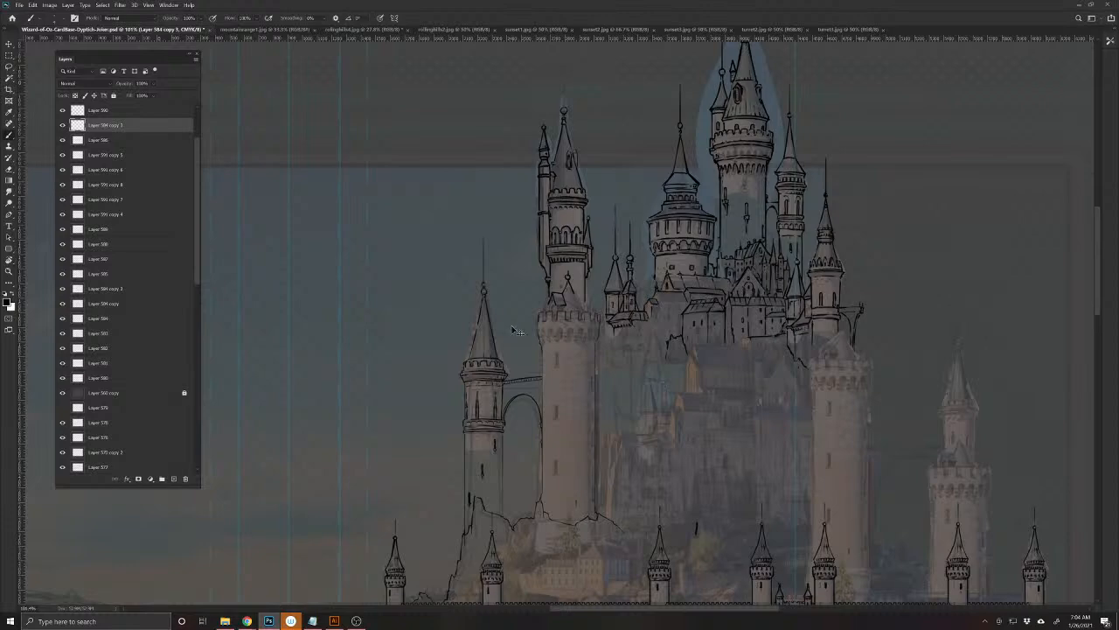
pyautogui.hotkey('ctrl', 's')
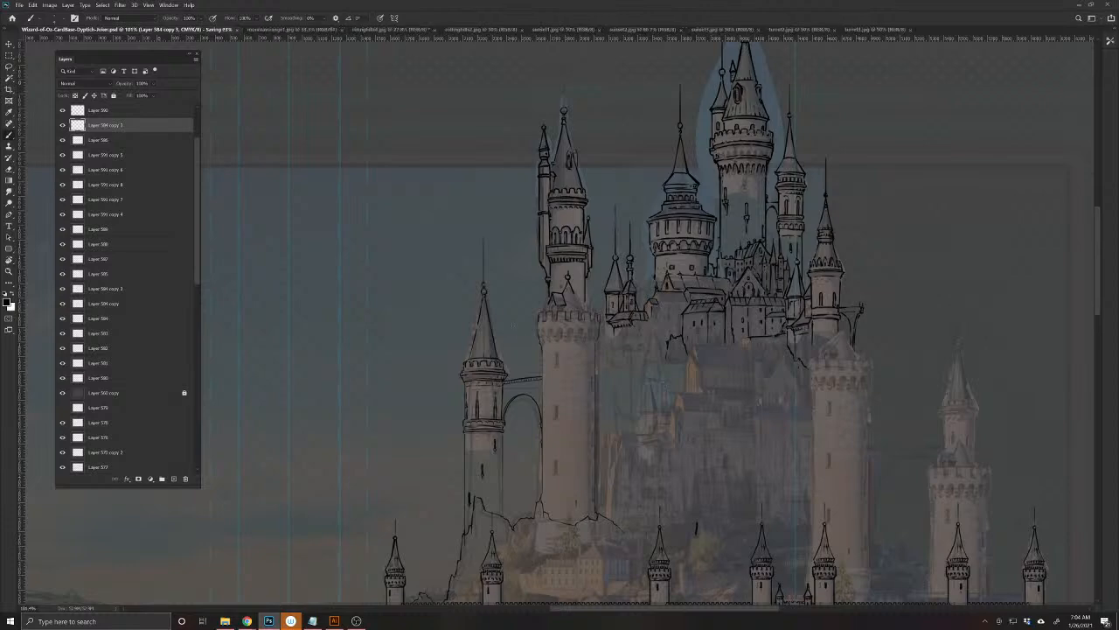
# - Extend the pointed roof's right slope down to the large round tower's battlements and ink the details beneath its small dormer
pyautogui.moveTo(568, 395); pyautogui.dragTo(555, 582)
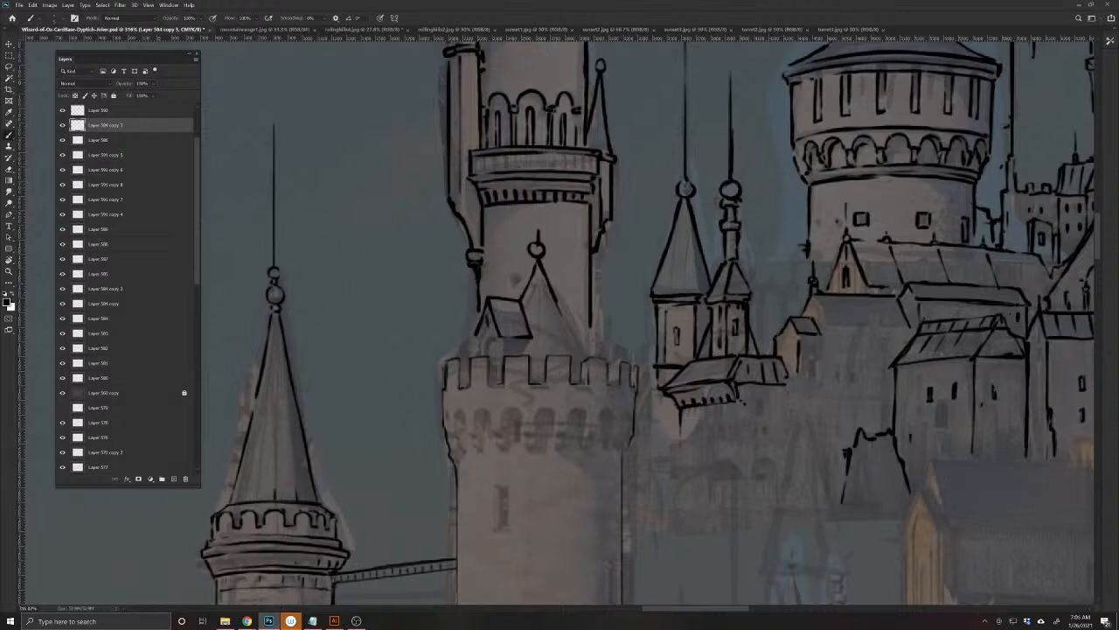
pyautogui.moveTo(560, 468); pyautogui.dragTo(555, 505)
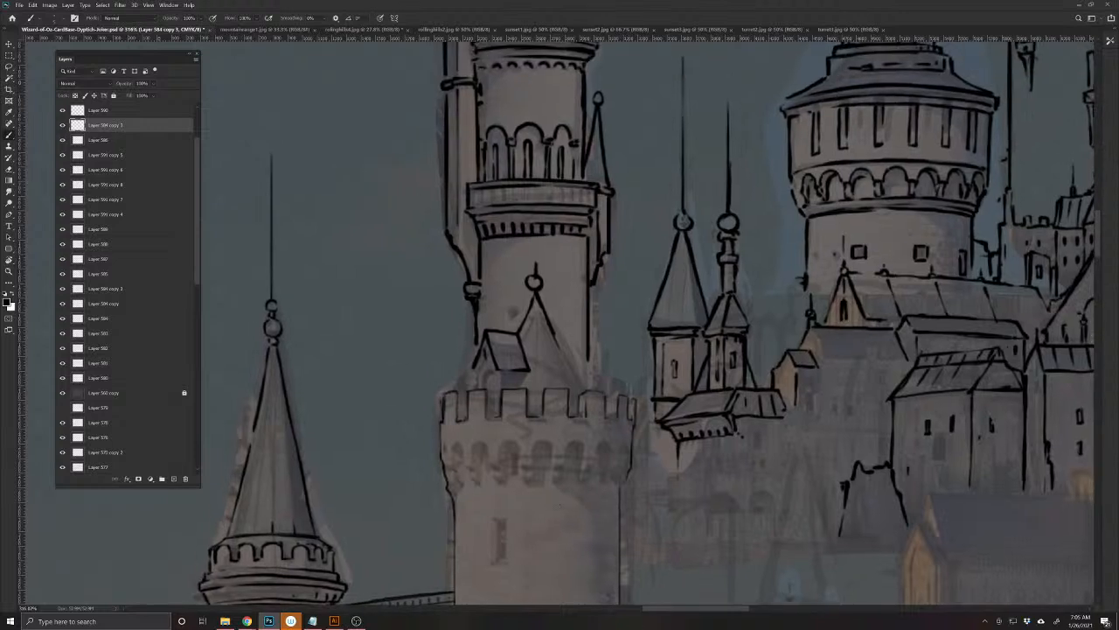
pyautogui.moveTo(557, 338); pyautogui.dragTo(584, 390)
pyautogui.moveTo(524, 370)
pyautogui.mouseDown()
pyautogui.moveTo(525, 390)
pyautogui.moveTo(496, 390)
pyautogui.moveTo(483, 376)
pyautogui.moveTo(476, 390)
pyautogui.moveTo(482, 362)
pyautogui.moveTo(458, 421)
pyautogui.moveTo(466, 397)
pyautogui.mouseUp()
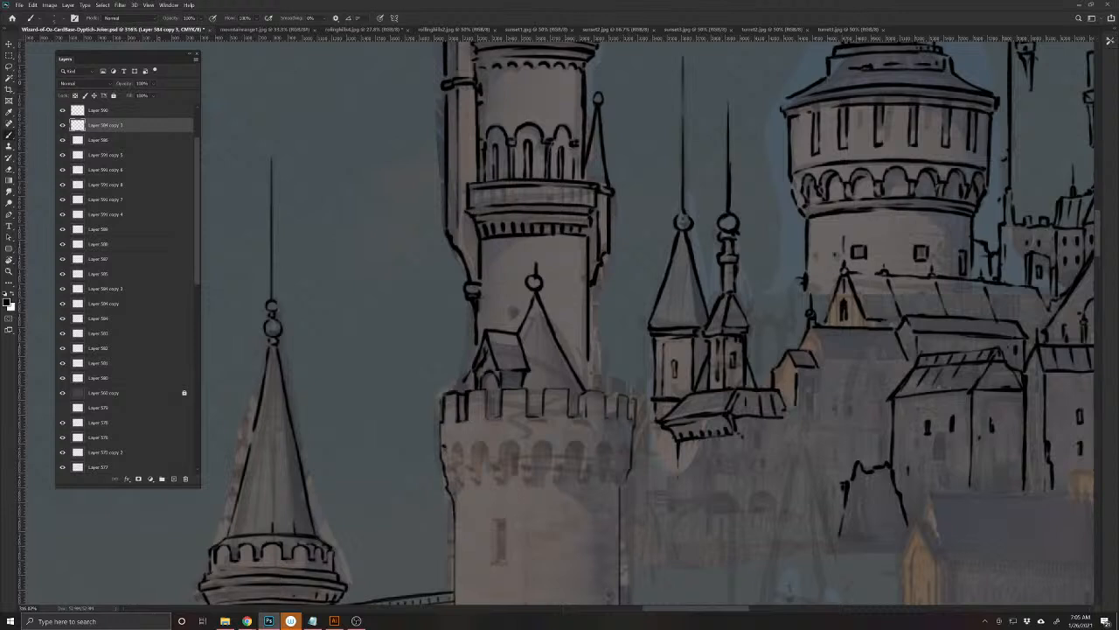
# - Ink a row of arched corbels beneath the large round tower's battlements, with inner lines giving the arches depth
pyautogui.moveTo(449, 449)
pyautogui.mouseDown()
pyautogui.moveTo(447, 464)
pyautogui.moveTo(469, 474)
pyautogui.moveTo(479, 442)
pyautogui.moveTo(492, 468)
pyautogui.moveTo(516, 440)
pyautogui.moveTo(522, 476)
pyautogui.moveTo(539, 440)
pyautogui.moveTo(554, 469)
pyautogui.moveTo(568, 441)
pyautogui.moveTo(586, 467)
pyautogui.moveTo(599, 441)
pyautogui.moveTo(618, 452)
pyautogui.moveTo(626, 443)
pyautogui.moveTo(624, 481)
pyautogui.moveTo(607, 483)
pyautogui.moveTo(599, 449)
pyautogui.moveTo(581, 484)
pyautogui.mouseUp()
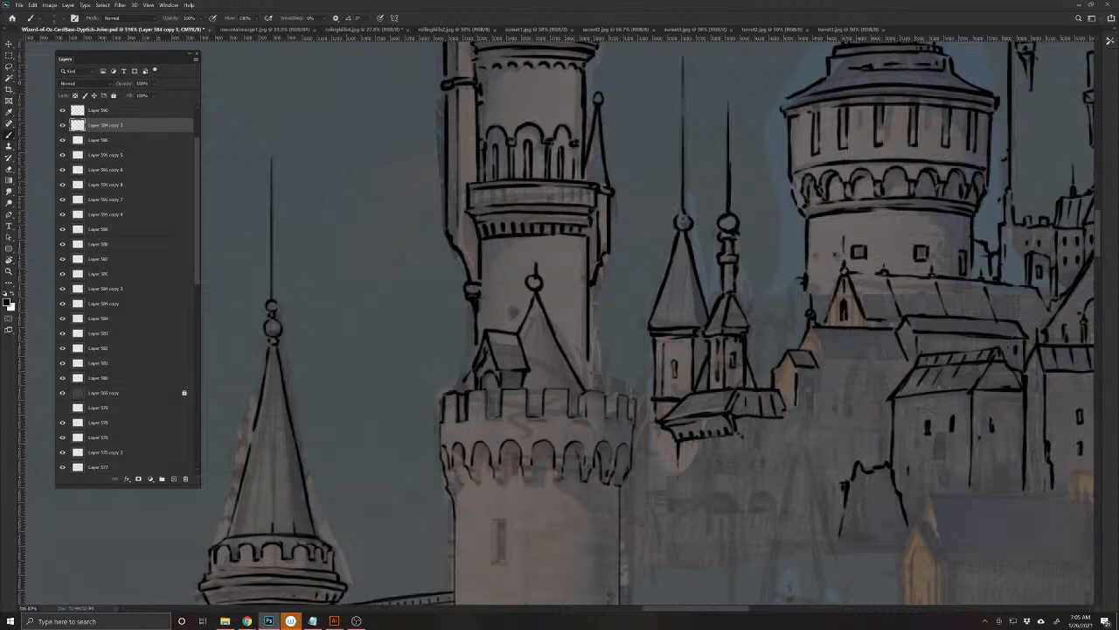
pyautogui.moveTo(552, 458)
pyautogui.mouseDown()
pyautogui.moveTo(533, 450)
pyautogui.moveTo(505, 463)
pyautogui.moveTo(498, 483)
pyautogui.moveTo(480, 473)
pyautogui.mouseUp()
pyautogui.moveTo(463, 471); pyautogui.dragTo(449, 493)
# - Thicken the merlon edges along the large round tower's battlements and reinforce its right wall edge just below the parapet
pyautogui.moveTo(484, 390); pyautogui.dragTo(492, 393)
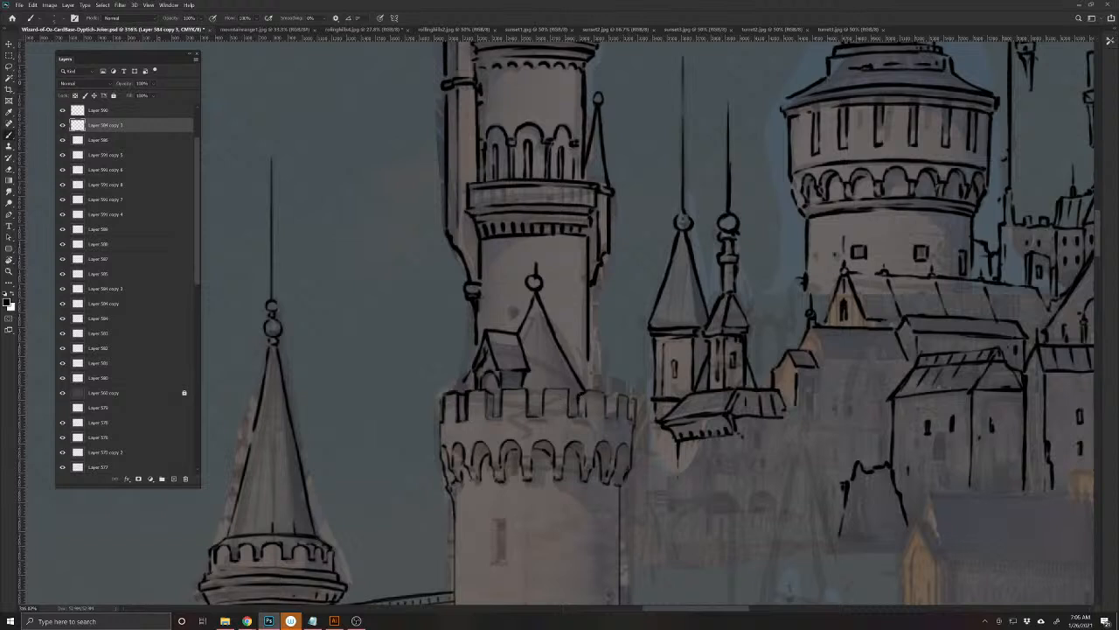
pyautogui.moveTo(579, 396)
pyautogui.mouseDown()
pyautogui.moveTo(577, 416)
pyautogui.moveTo(568, 405)
pyautogui.mouseUp()
pyautogui.moveTo(569, 389)
pyautogui.mouseDown()
pyautogui.moveTo(551, 388)
pyautogui.moveTo(543, 419)
pyautogui.moveTo(531, 416)
pyautogui.moveTo(528, 393)
pyautogui.moveTo(501, 419)
pyautogui.moveTo(492, 396)
pyautogui.mouseUp()
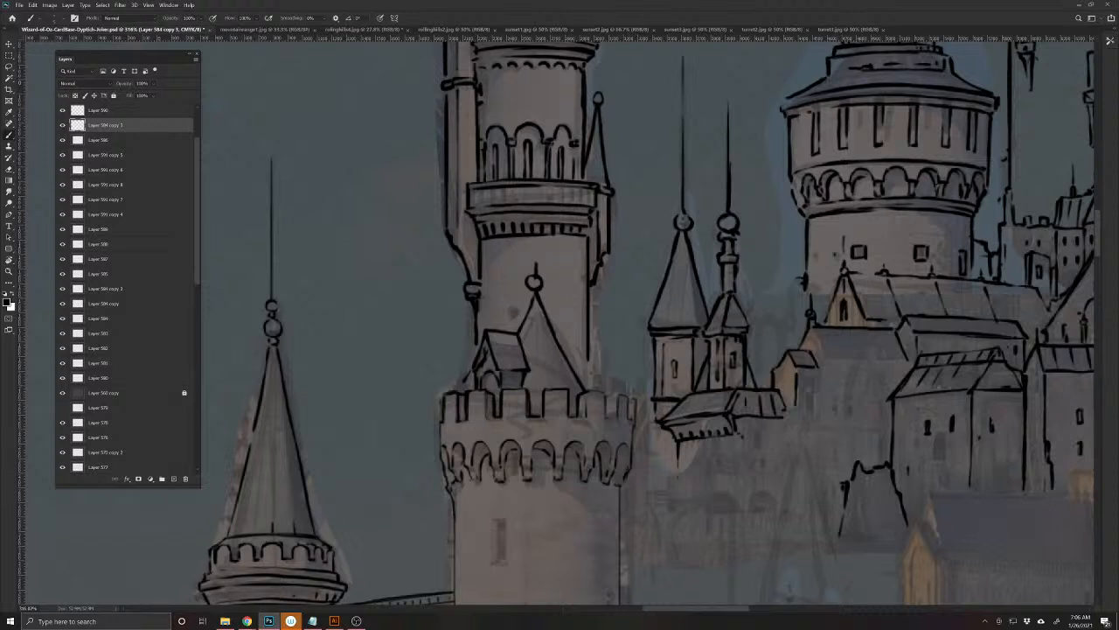
pyautogui.moveTo(604, 392)
pyautogui.mouseDown()
pyautogui.moveTo(614, 415)
pyautogui.moveTo(627, 393)
pyautogui.mouseUp()
pyautogui.moveTo(626, 394); pyautogui.dragTo(633, 455)
pyautogui.moveTo(574, 417); pyautogui.dragTo(585, 417)
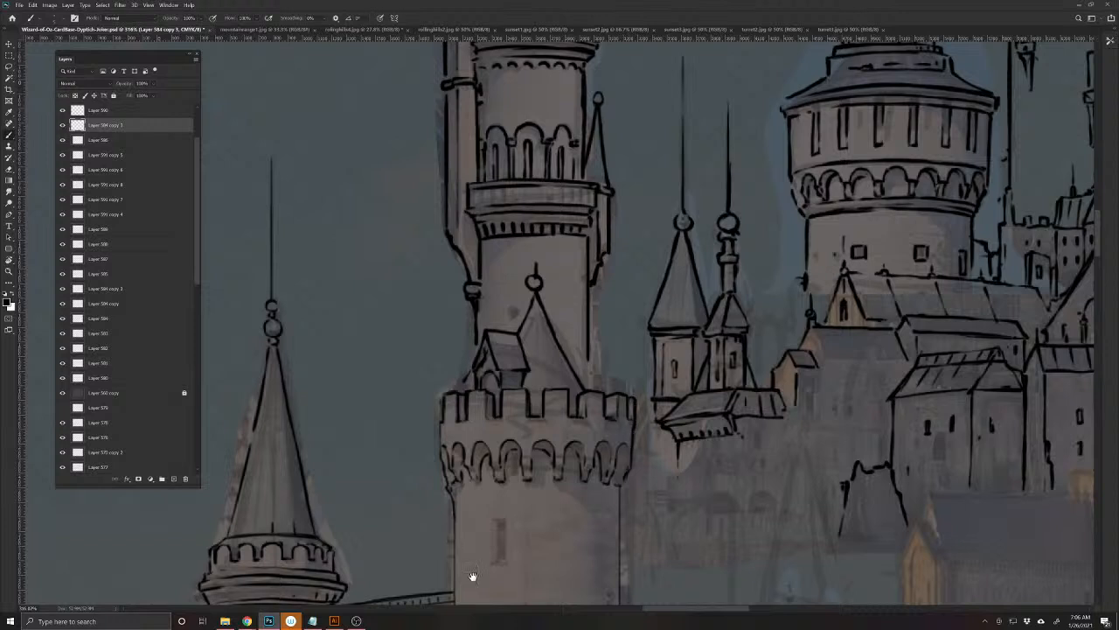
pyautogui.moveTo(472, 577); pyautogui.dragTo(509, 444)
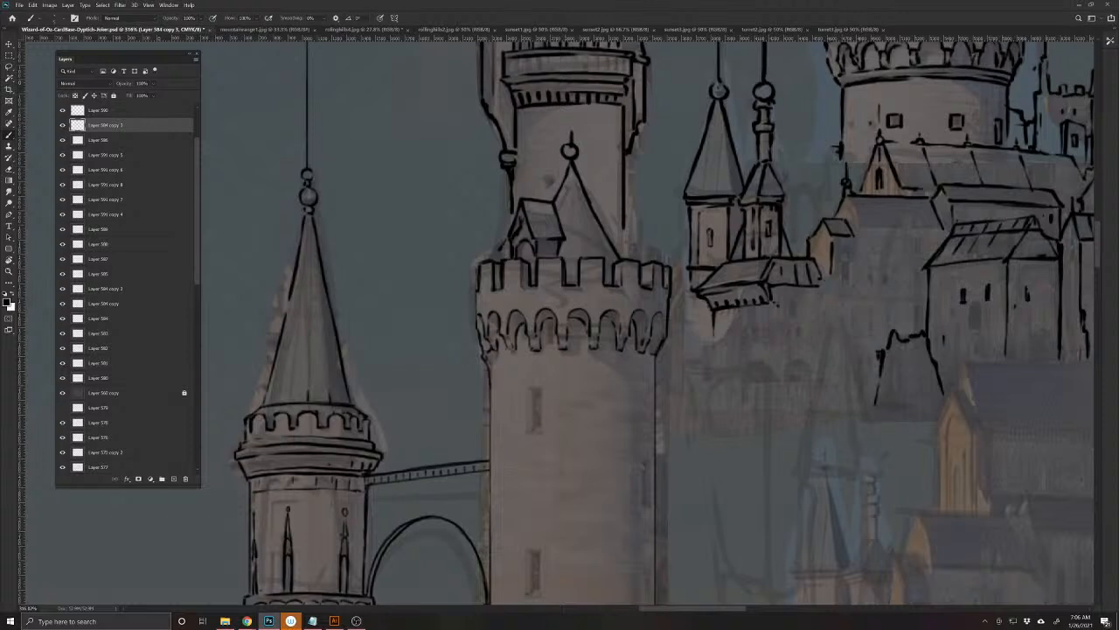
pyautogui.moveTo(656, 355); pyautogui.dragTo(656, 380)
# - Try two heavy arrow slits with rounded ends on the large round tower's upper shaft, and erase both
pyautogui.moveTo(539, 394); pyautogui.dragTo(538, 440)
pyautogui.moveTo(645, 461); pyautogui.dragTo(645, 504)
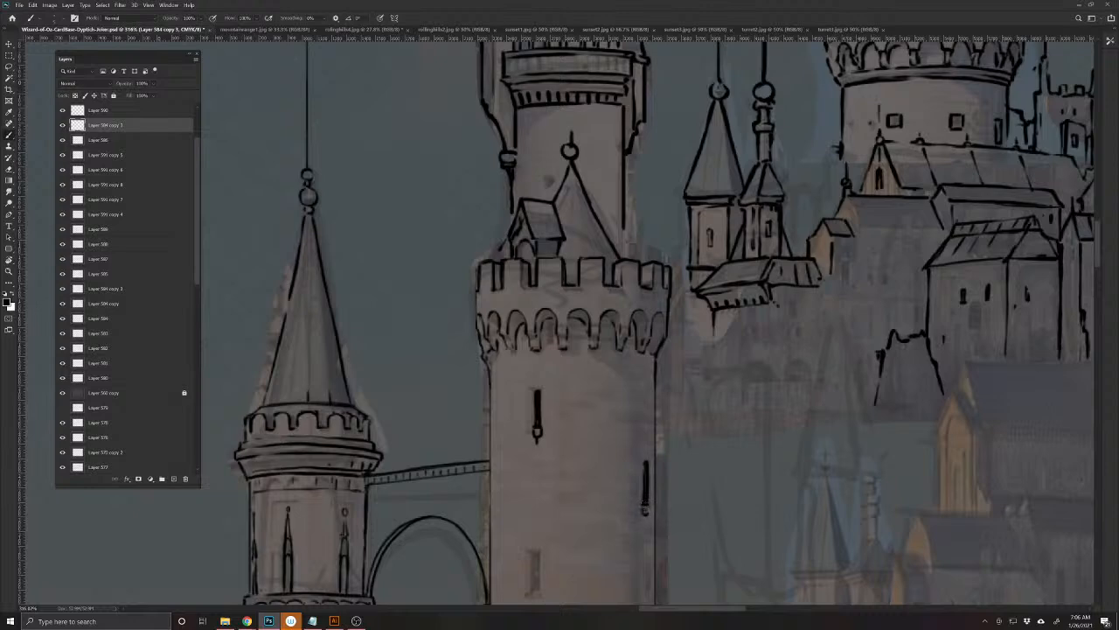
pyautogui.moveTo(505, 578); pyautogui.dragTo(518, 359)
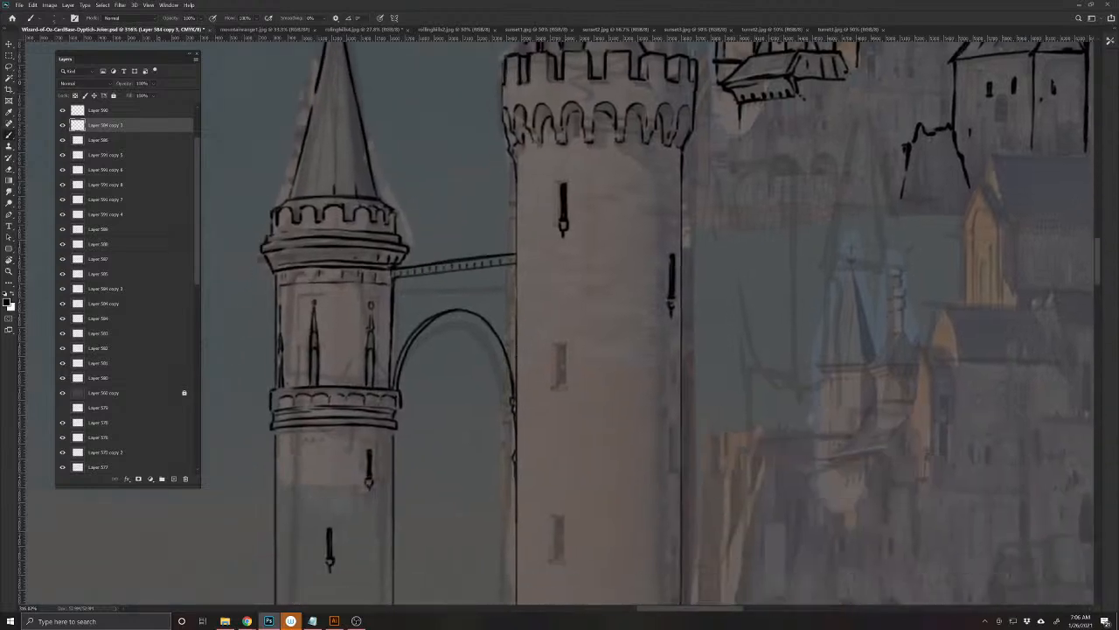
pyautogui.scroll(-3, 564, 433)
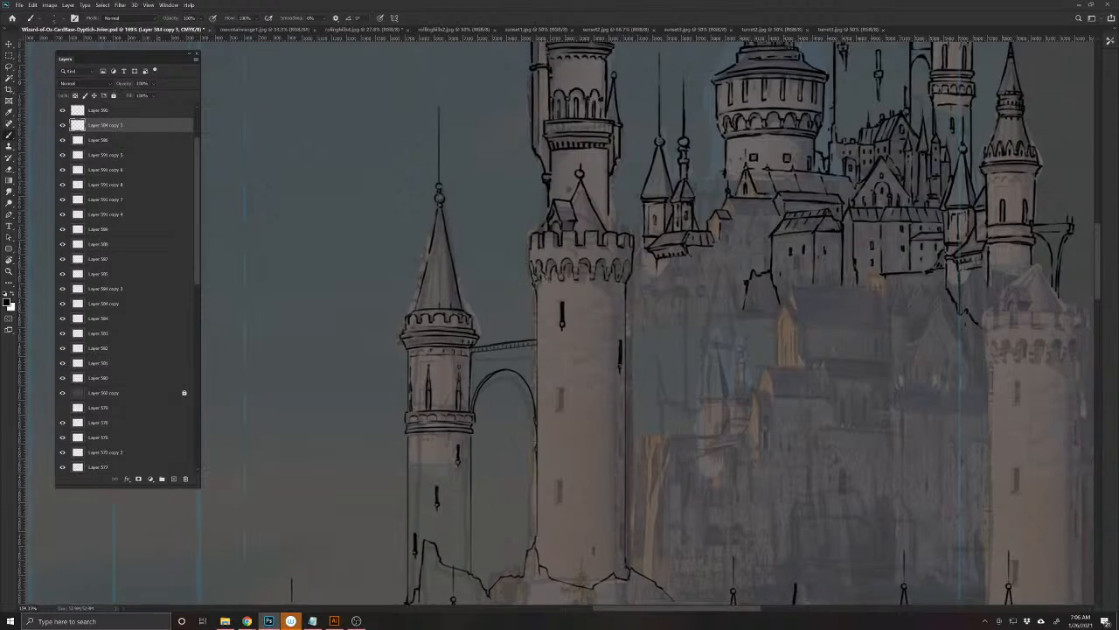
pyautogui.press('e')
pyautogui.moveTo(562, 302)
pyautogui.mouseDown()
pyautogui.moveTo(563, 330)
pyautogui.moveTo(620, 373)
pyautogui.mouseUp()
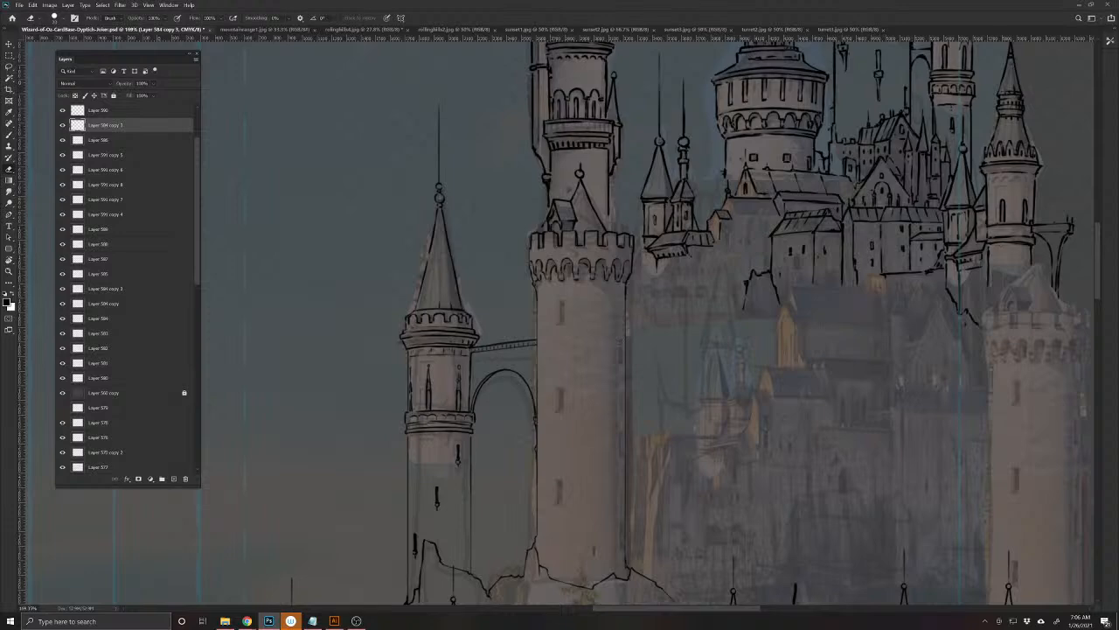
# - Ink two heavy arrow slits on the large round tower's upper shaft, one by its right edge and one nearer the centre
pyautogui.press('b')
pyautogui.moveTo(616, 417); pyautogui.dragTo(626, 420)
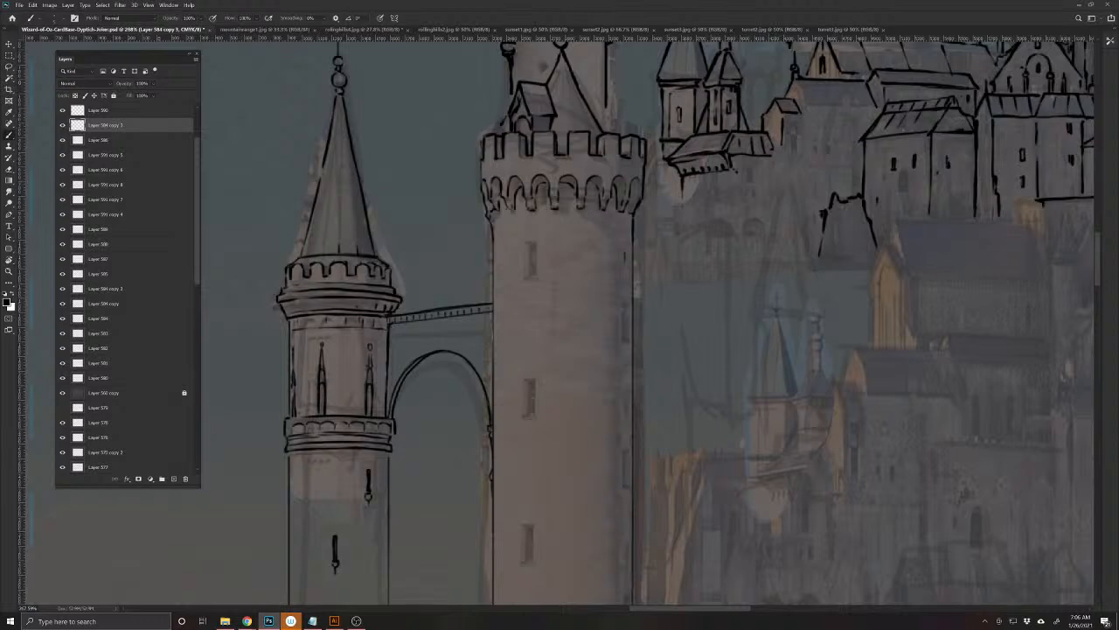
pyautogui.moveTo(623, 252); pyautogui.dragTo(623, 280)
pyautogui.moveTo(574, 331); pyautogui.dragTo(573, 371)
pyautogui.press('e')
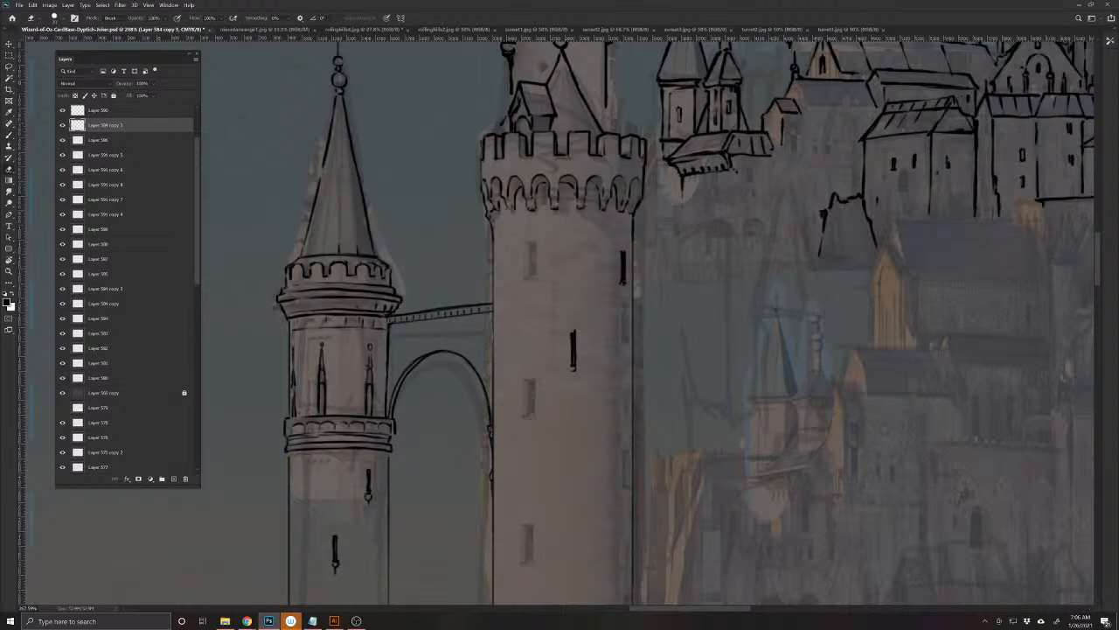
pyautogui.press('b')
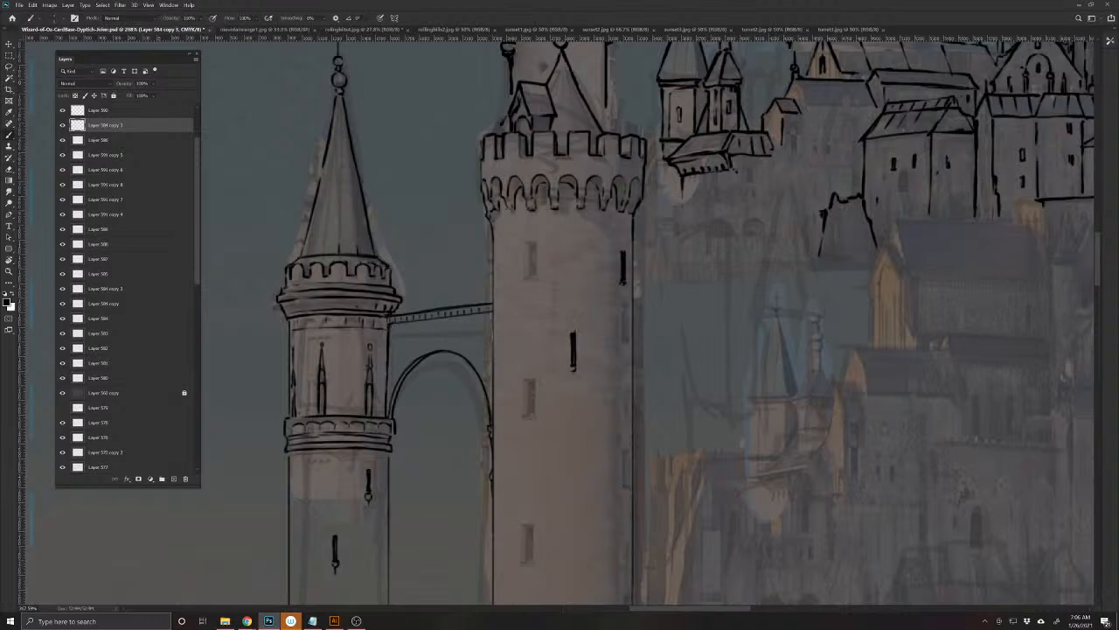
# - Continue the staggered arrow slits with three more down the large round tower's lower shaft, and save the document
pyautogui.moveTo(521, 426); pyautogui.dragTo(517, 453)
pyautogui.moveTo(480, 562); pyautogui.dragTo(502, 399)
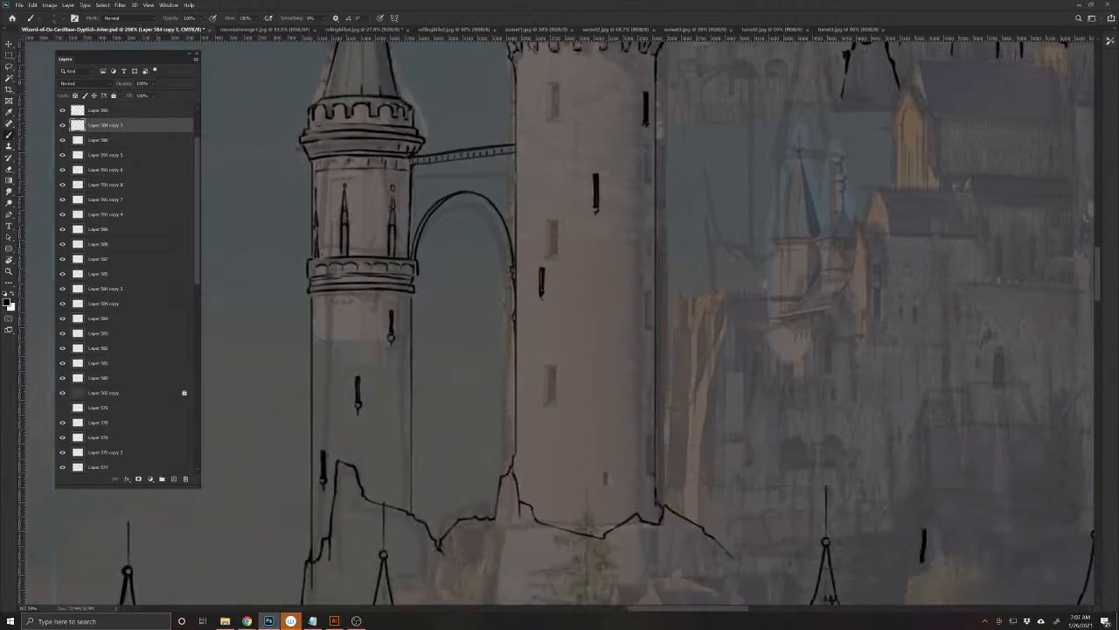
pyautogui.moveTo(633, 364); pyautogui.dragTo(629, 390)
pyautogui.moveTo(563, 434)
pyautogui.mouseDown()
pyautogui.moveTo(562, 464)
pyautogui.moveTo(538, 444)
pyautogui.mouseUp()
pyautogui.scroll(5, 538, 445)
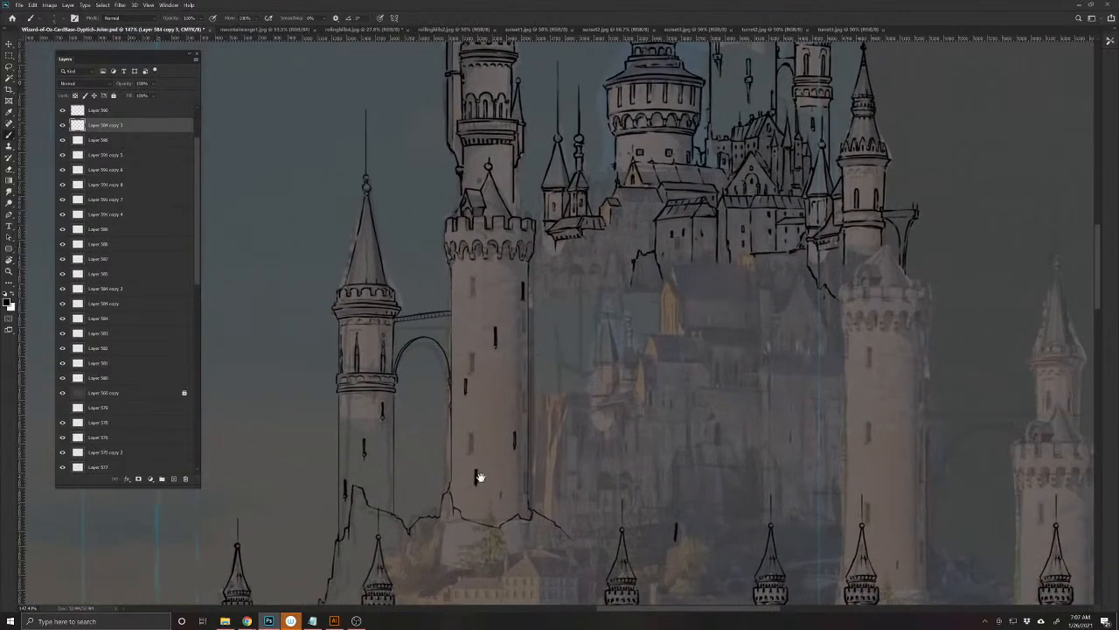
pyautogui.hotkey('ctrl', 's')
pyautogui.hotkey('ctrl', 's')
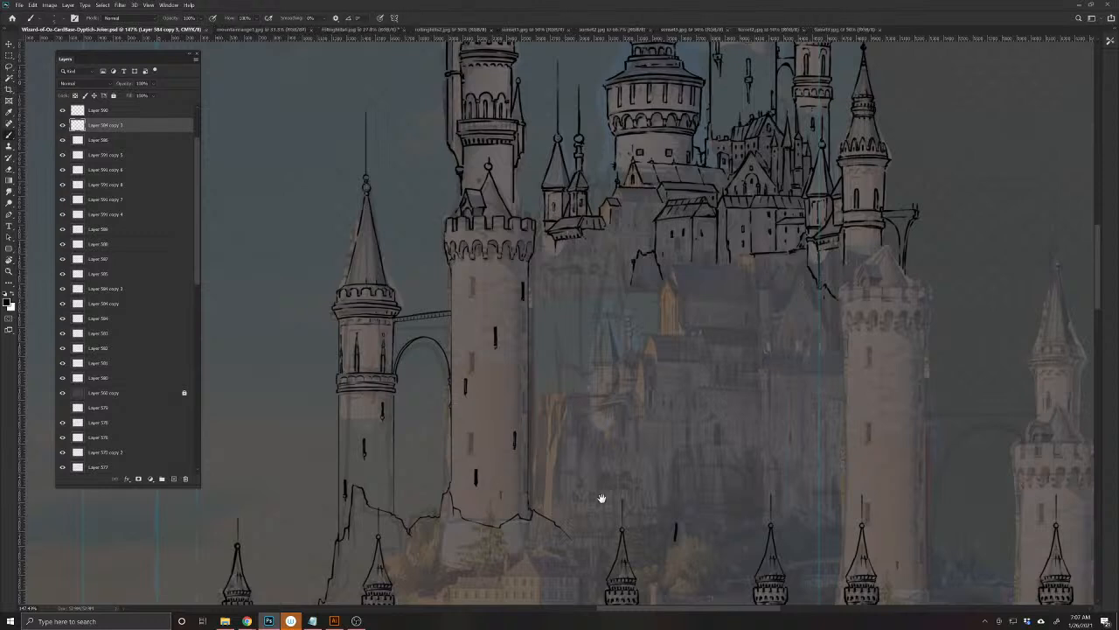
# - Lasso the large round tower's line art, copy it to a new layer, and fit it over the painted round tower right of centre
pyautogui.moveTo(603, 497); pyautogui.dragTo(591, 483)
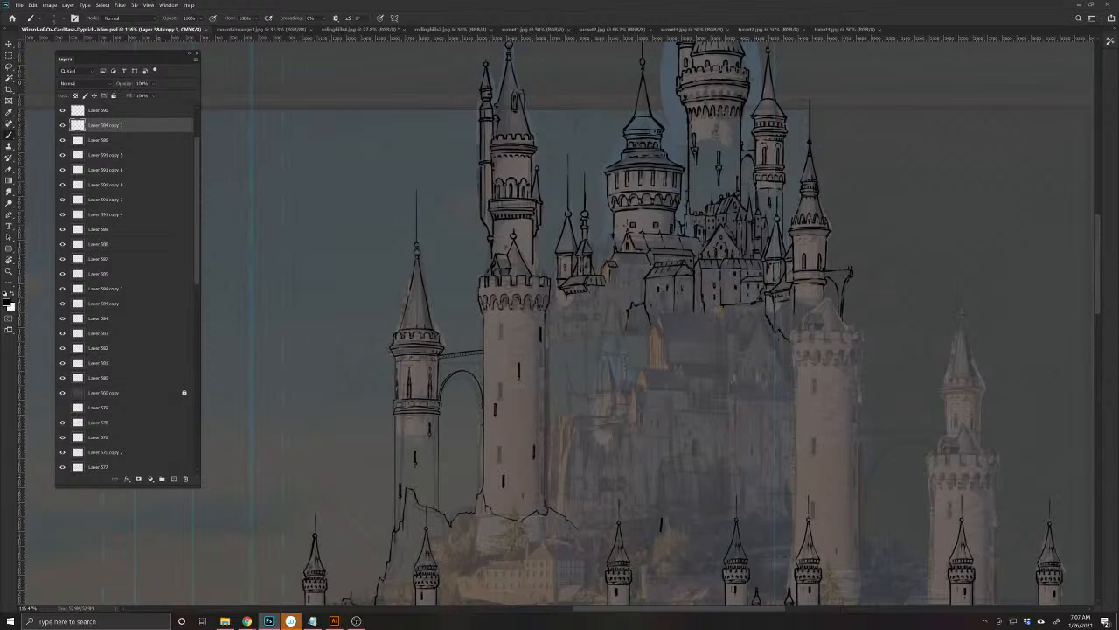
pyautogui.press('l')
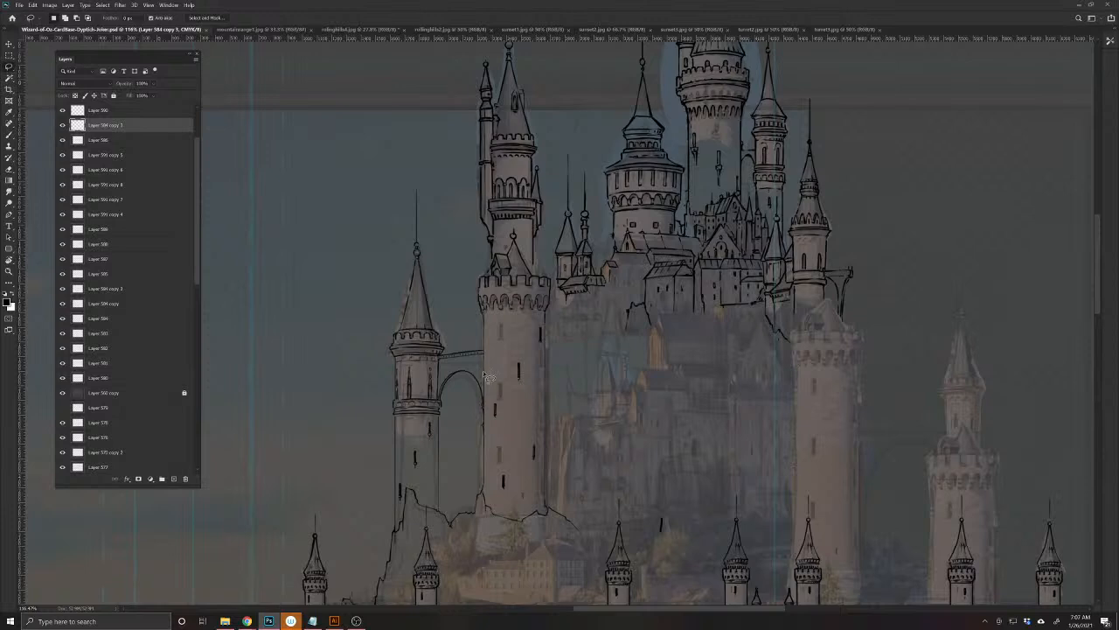
pyautogui.moveTo(480, 342)
pyautogui.mouseDown()
pyautogui.moveTo(477, 284)
pyautogui.moveTo(518, 229)
pyautogui.moveTo(554, 317)
pyautogui.moveTo(551, 463)
pyautogui.moveTo(525, 508)
pyautogui.moveTo(479, 488)
pyautogui.moveTo(478, 407)
pyautogui.mouseUp()
pyautogui.hotkey('ctrl', 'j')
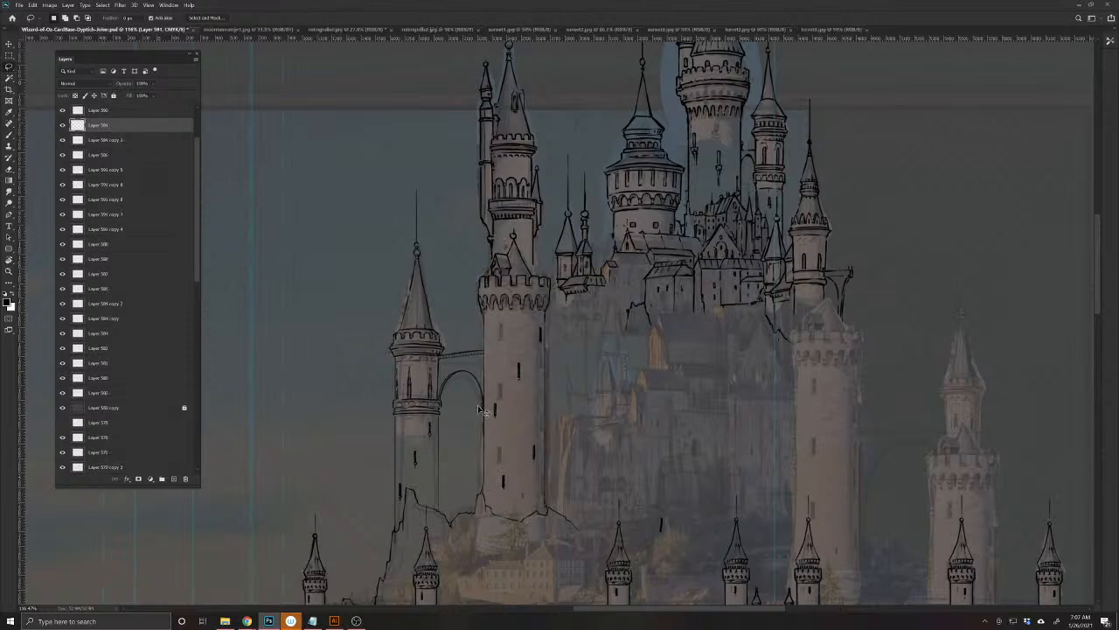
pyautogui.hotkey('ctrl', 't')
pyautogui.moveTo(509, 414); pyautogui.dragTo(542, 412)
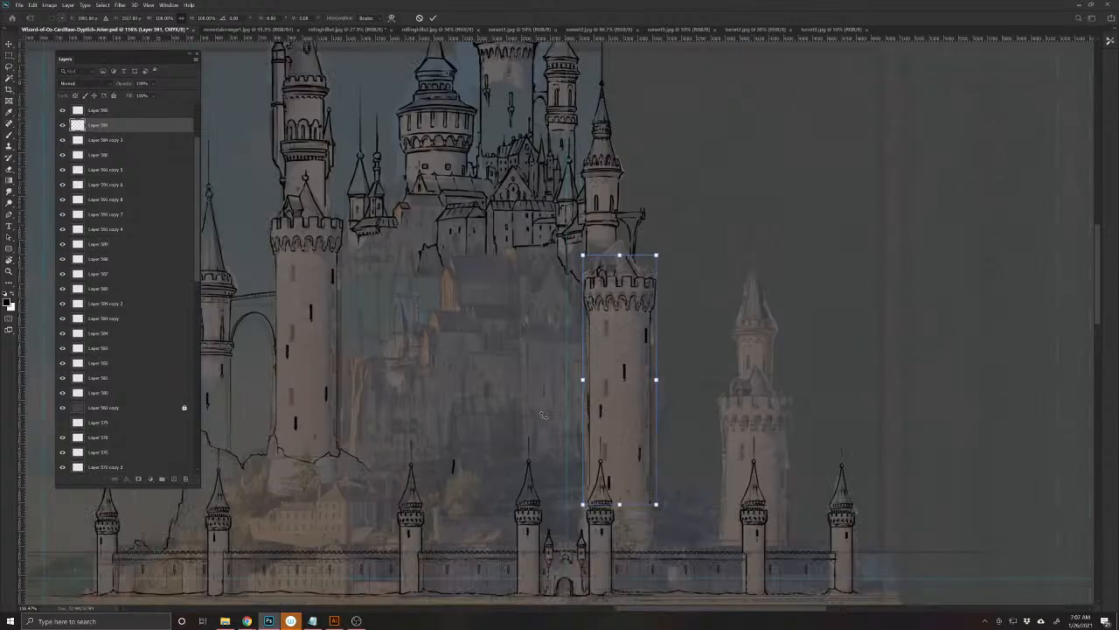
pyautogui.press('Return')
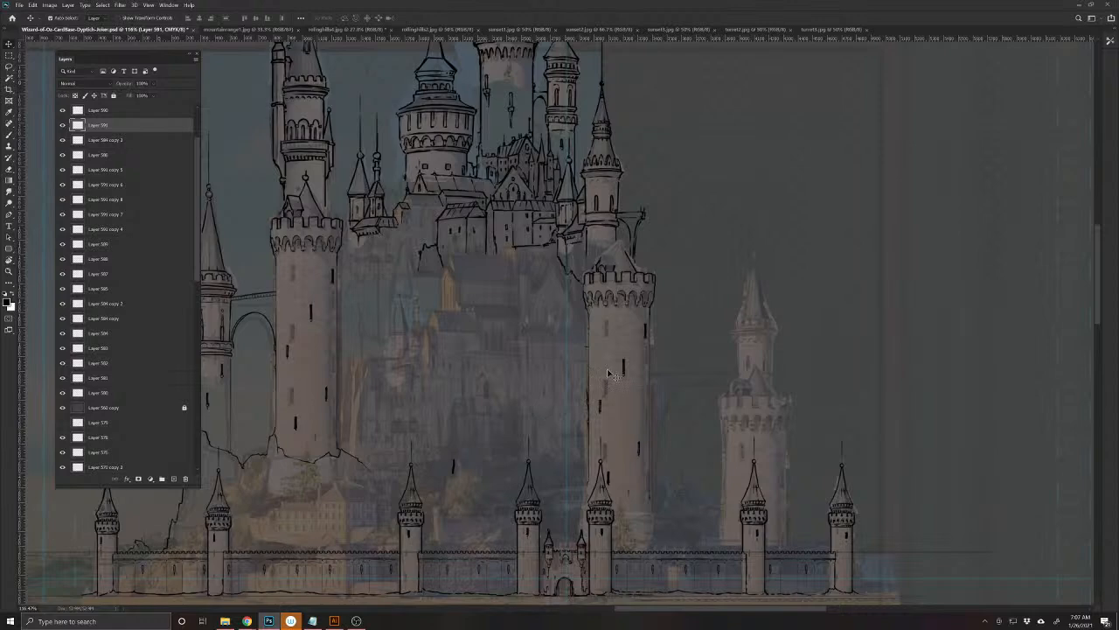
# - Complete the copied tower's pointed roof and dormer, add a ball finial at the peak, and reinforce the right slope
pyautogui.moveTo(611, 251); pyautogui.dragTo(645, 291)
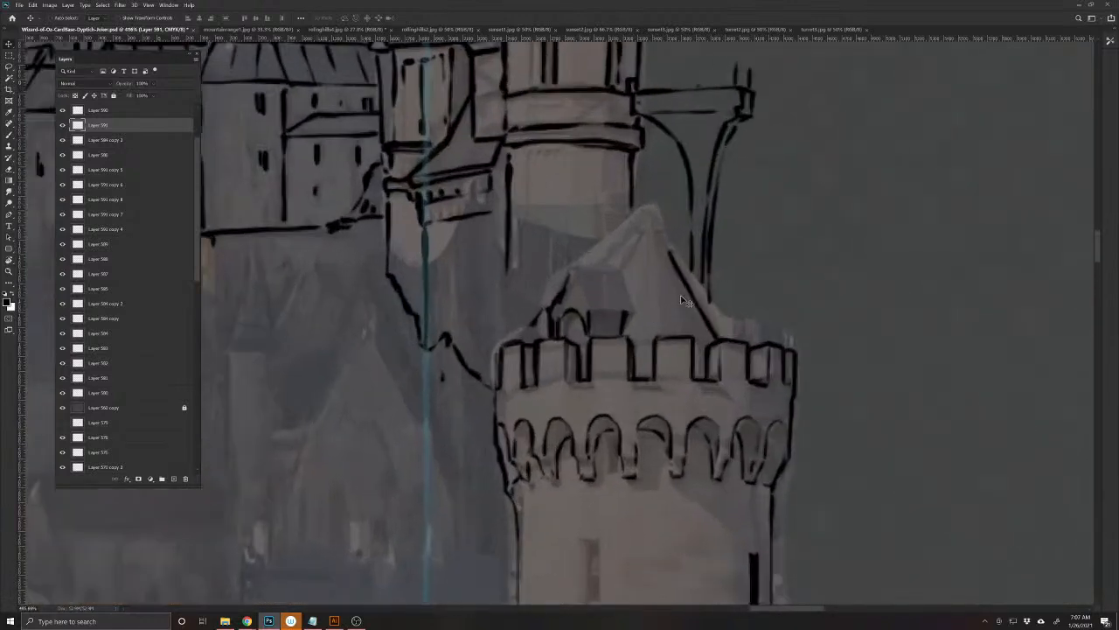
pyautogui.press('b')
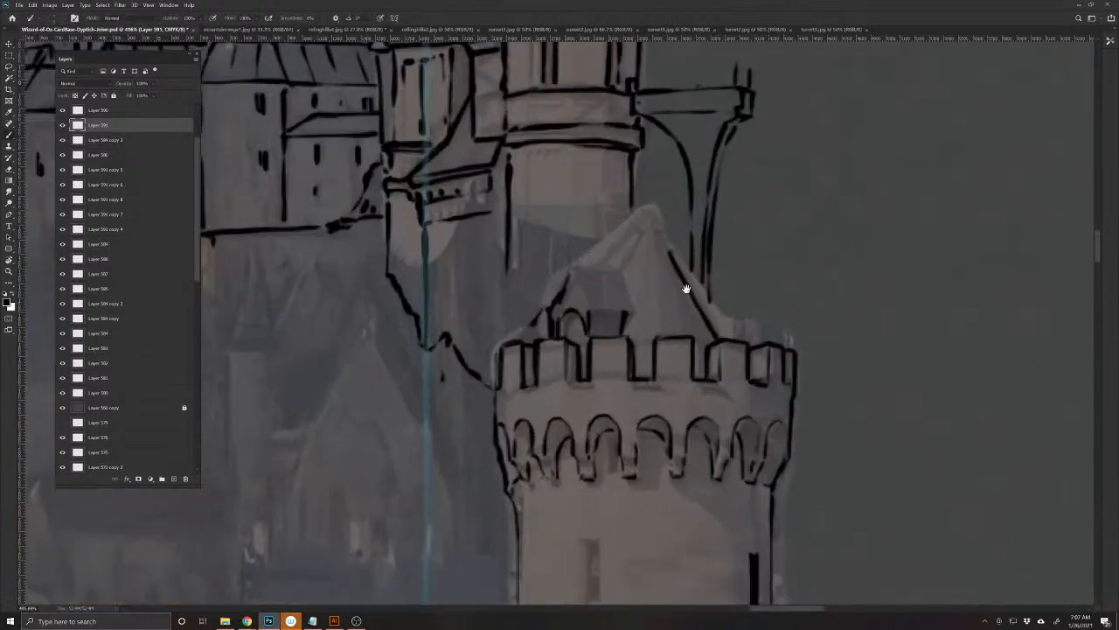
pyautogui.scroll(4, 682, 290)
pyautogui.moveTo(531, 434)
pyautogui.mouseDown()
pyautogui.moveTo(549, 474)
pyautogui.moveTo(522, 453)
pyautogui.moveTo(573, 436)
pyautogui.moveTo(587, 472)
pyautogui.moveTo(542, 468)
pyautogui.moveTo(584, 494)
pyautogui.mouseUp()
pyautogui.moveTo(580, 437)
pyautogui.mouseDown()
pyautogui.moveTo(587, 411)
pyautogui.moveTo(587, 422)
pyautogui.moveTo(630, 421)
pyautogui.mouseUp()
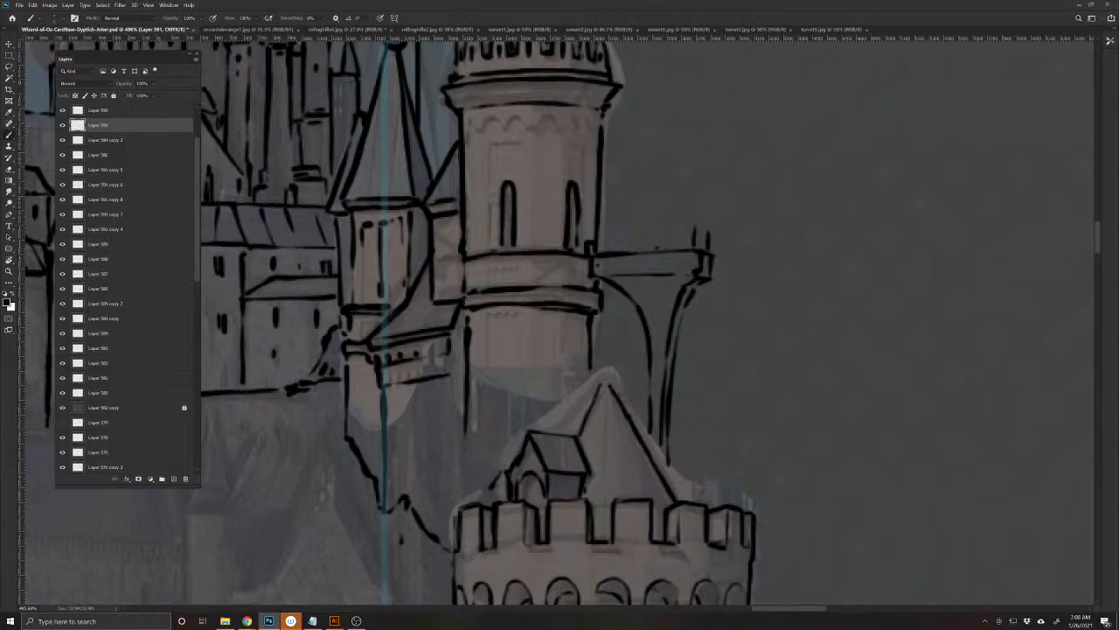
pyautogui.moveTo(604, 380)
pyautogui.mouseDown()
pyautogui.moveTo(576, 435)
pyautogui.moveTo(492, 467)
pyautogui.moveTo(537, 512)
pyautogui.mouseUp()
pyautogui.moveTo(605, 369)
pyautogui.mouseDown()
pyautogui.moveTo(612, 378)
pyautogui.moveTo(602, 371)
pyautogui.moveTo(598, 385)
pyautogui.mouseUp()
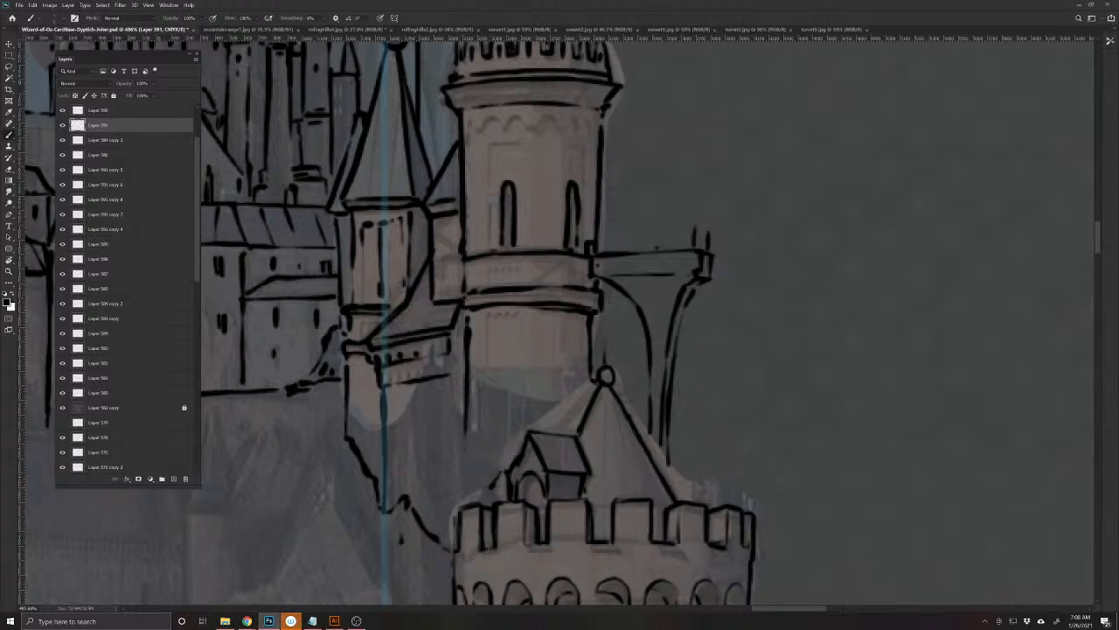
pyautogui.moveTo(651, 434)
pyautogui.mouseDown()
pyautogui.moveTo(670, 490)
pyautogui.moveTo(632, 434)
pyautogui.mouseUp()
pyautogui.moveTo(673, 490); pyautogui.dragTo(680, 503)
pyautogui.scroll(-5, 677, 601)
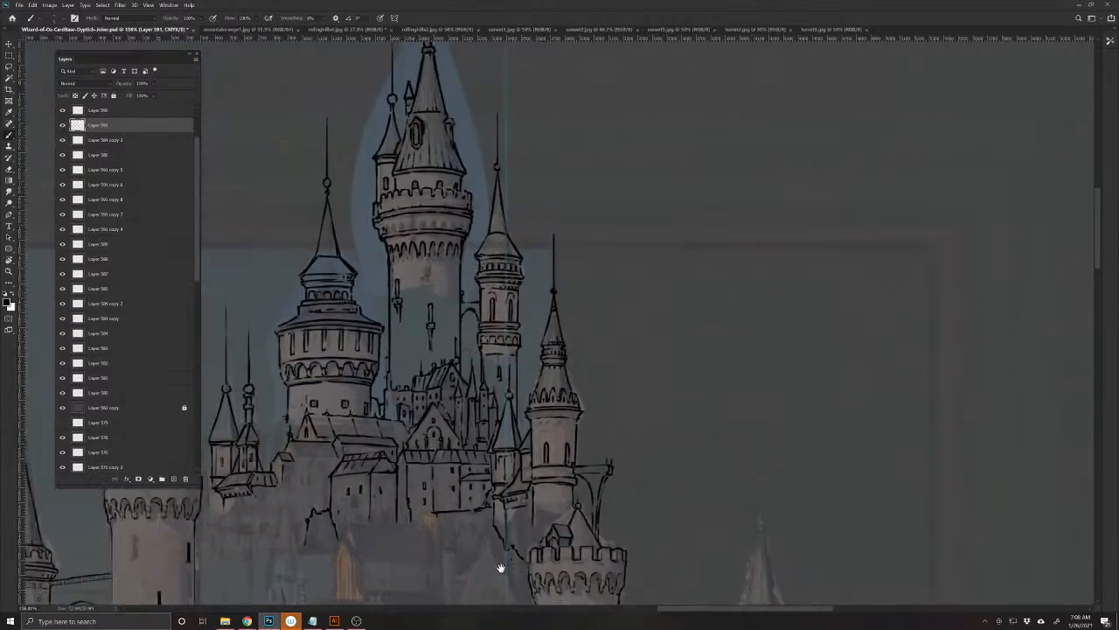
# - Duplicate the copied round tower's layer and align its battlements over the shorter painted tower at the castle's far right
pyautogui.scroll(3, 500, 569)
pyautogui.moveTo(615, 572); pyautogui.dragTo(567, 450)
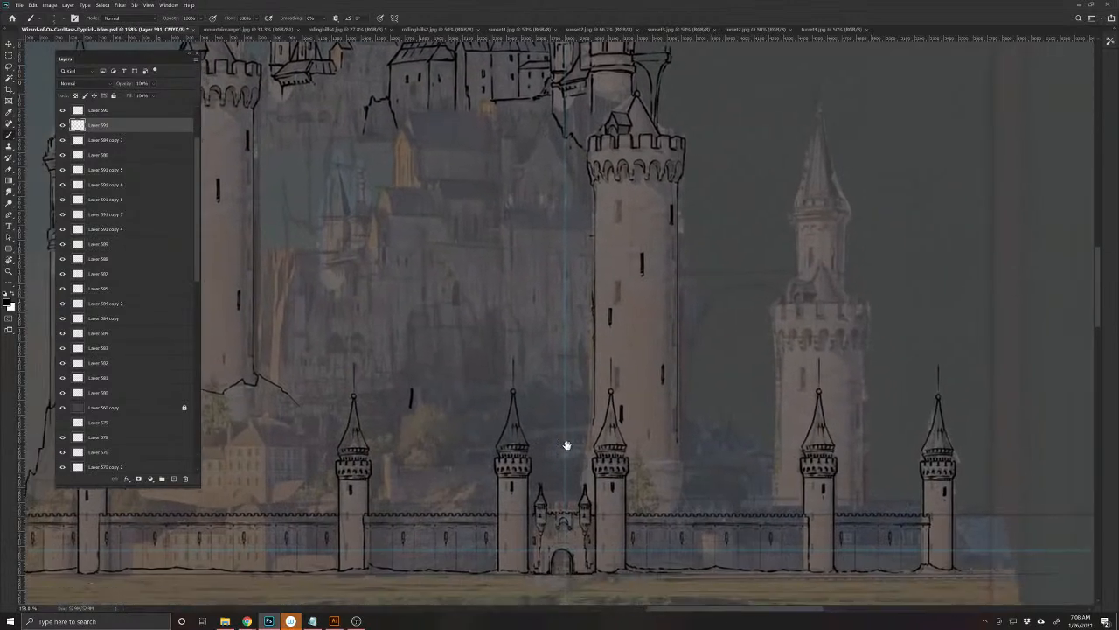
pyautogui.keyDown('ctrl'); pyautogui.click(623, 472); pyautogui.keyUp('ctrl')
pyautogui.moveTo(624, 472); pyautogui.dragTo(507, 457)
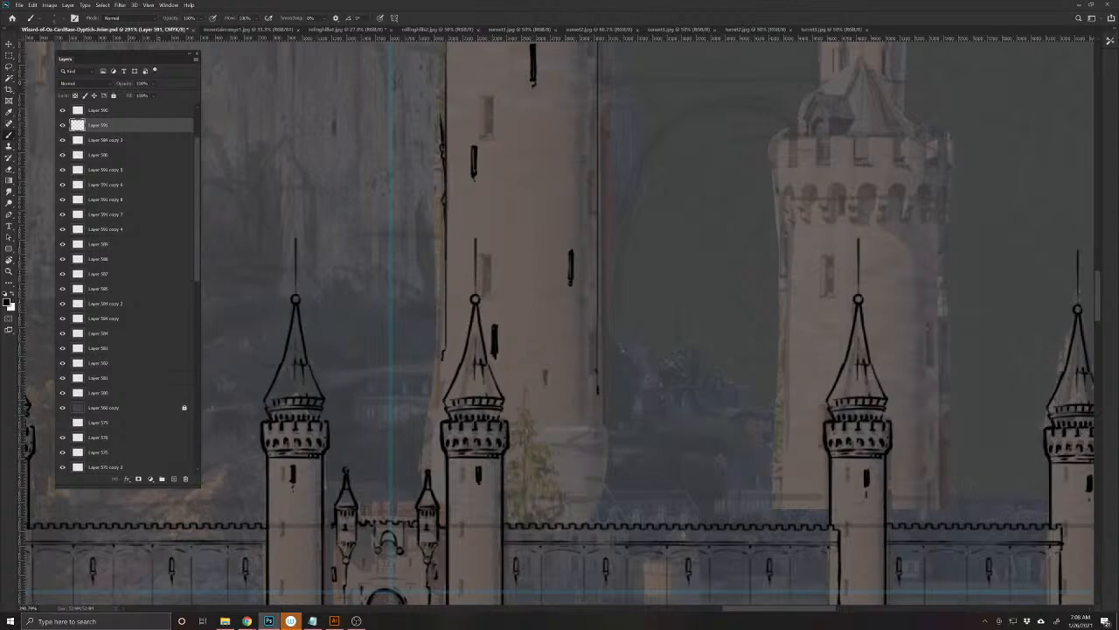
pyautogui.press('v')
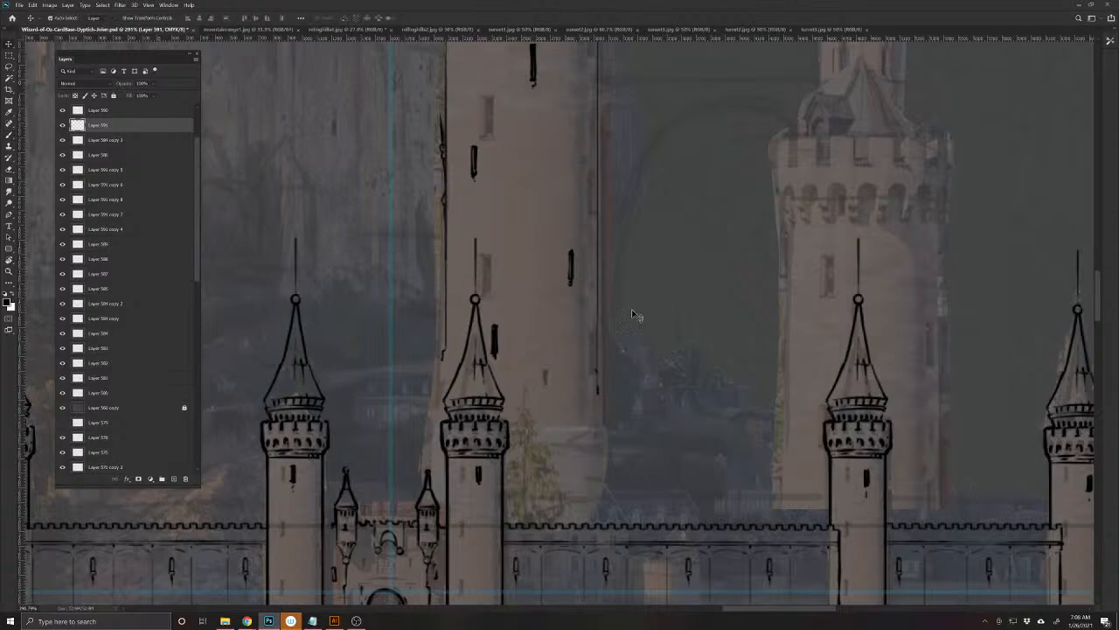
pyautogui.scroll(-5, 635, 316)
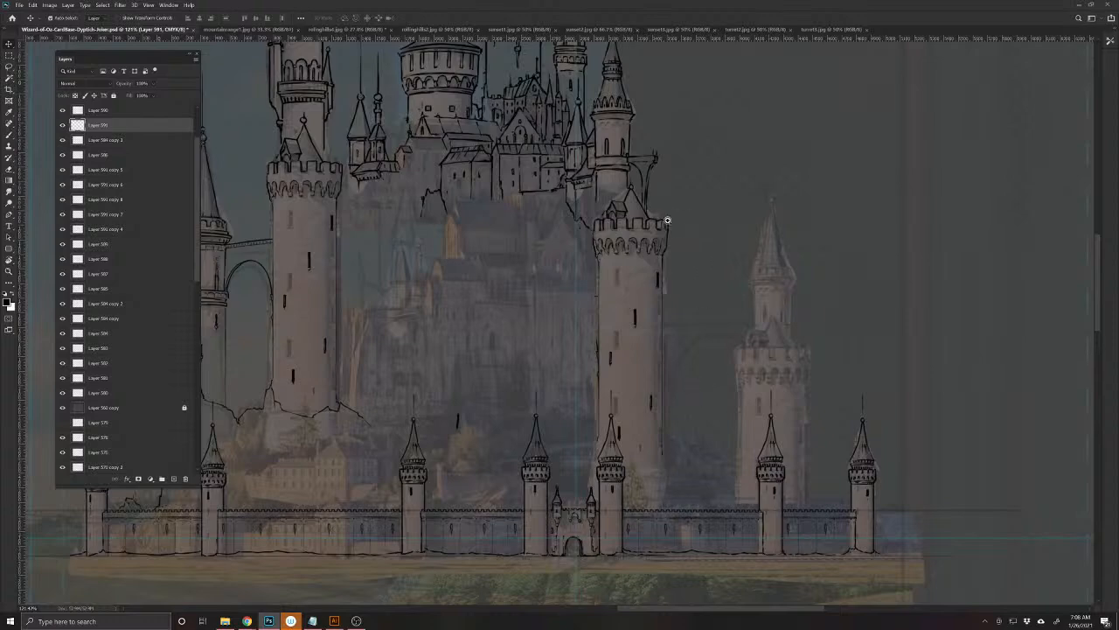
pyautogui.scroll(6, 667, 220)
pyautogui.moveTo(664, 228)
pyautogui.mouseDown()
pyautogui.moveTo(737, 257)
pyautogui.moveTo(953, 452)
pyautogui.moveTo(681, 239)
pyautogui.mouseUp()
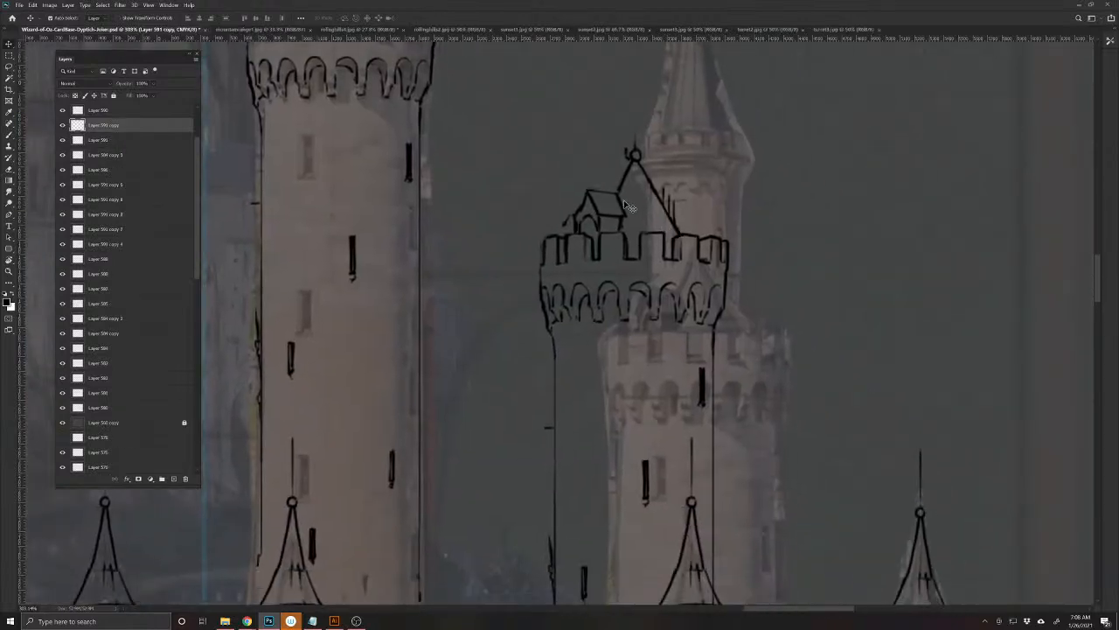
pyautogui.moveTo(620, 204); pyautogui.dragTo(683, 301)
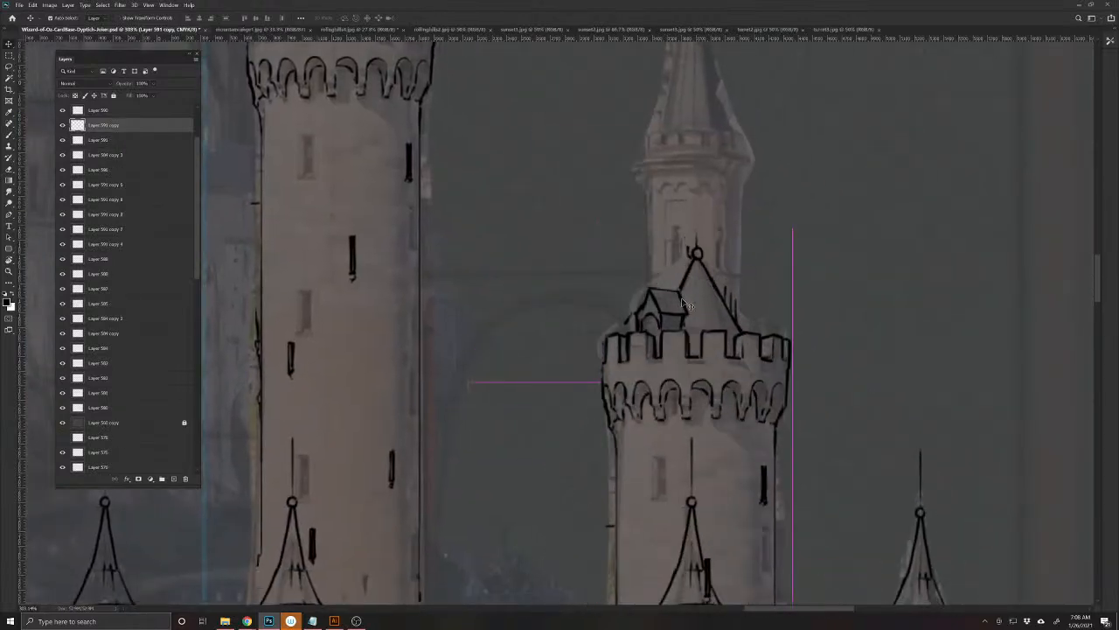
# - Flip the duplicated far-right tower horizontally and nudge it to match the painted reference
pyautogui.click(34, 5)
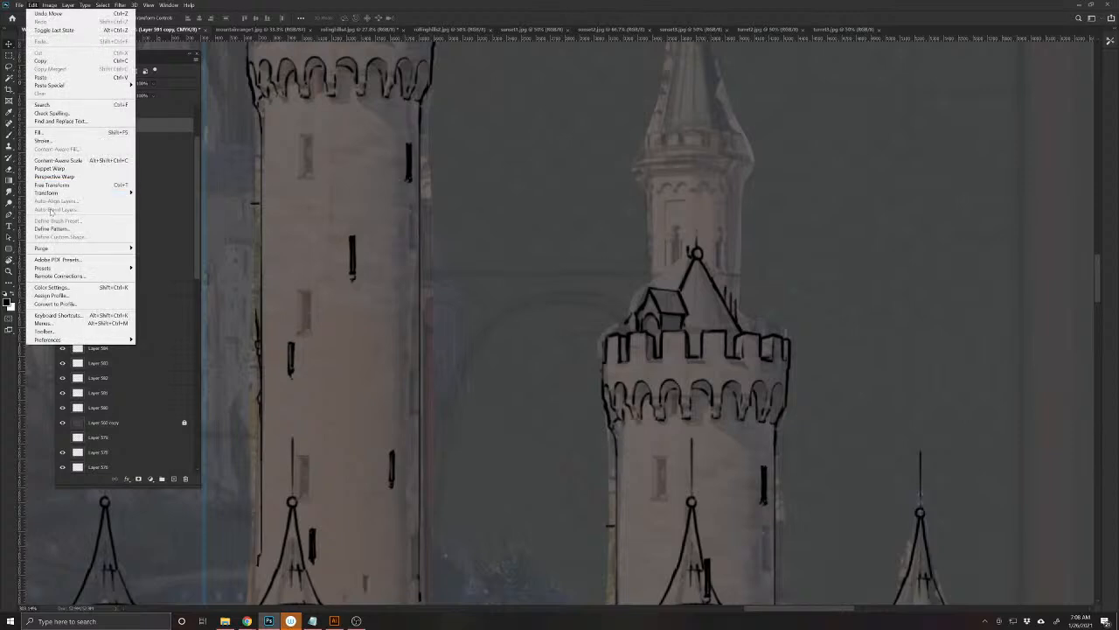
pyautogui.moveTo(53, 192)
pyautogui.click(175, 321)
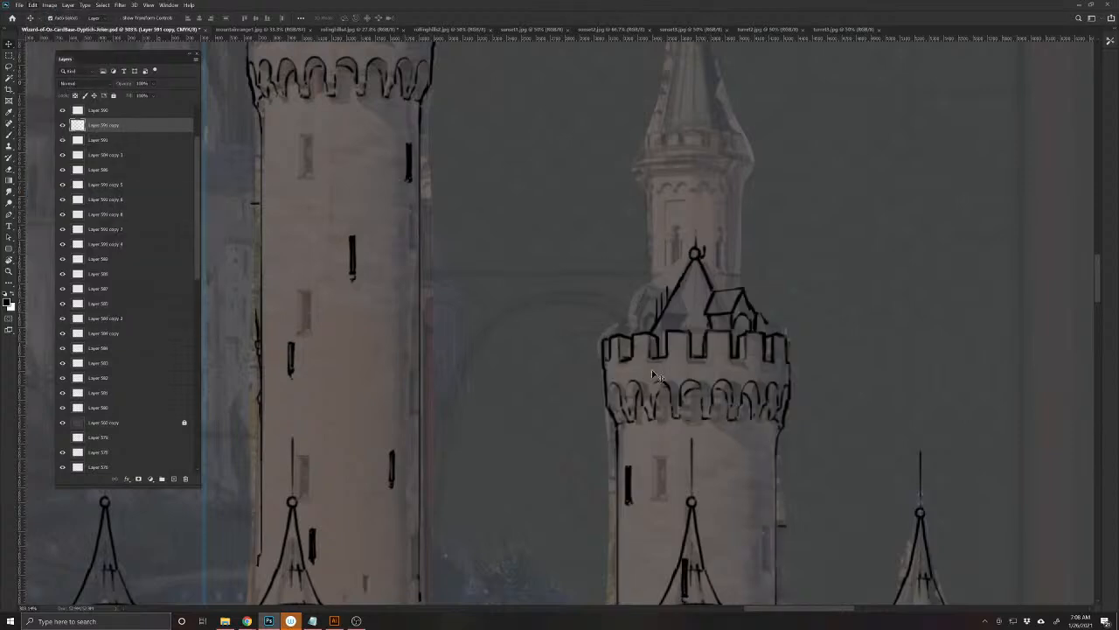
pyautogui.moveTo(687, 388); pyautogui.dragTo(658, 232)
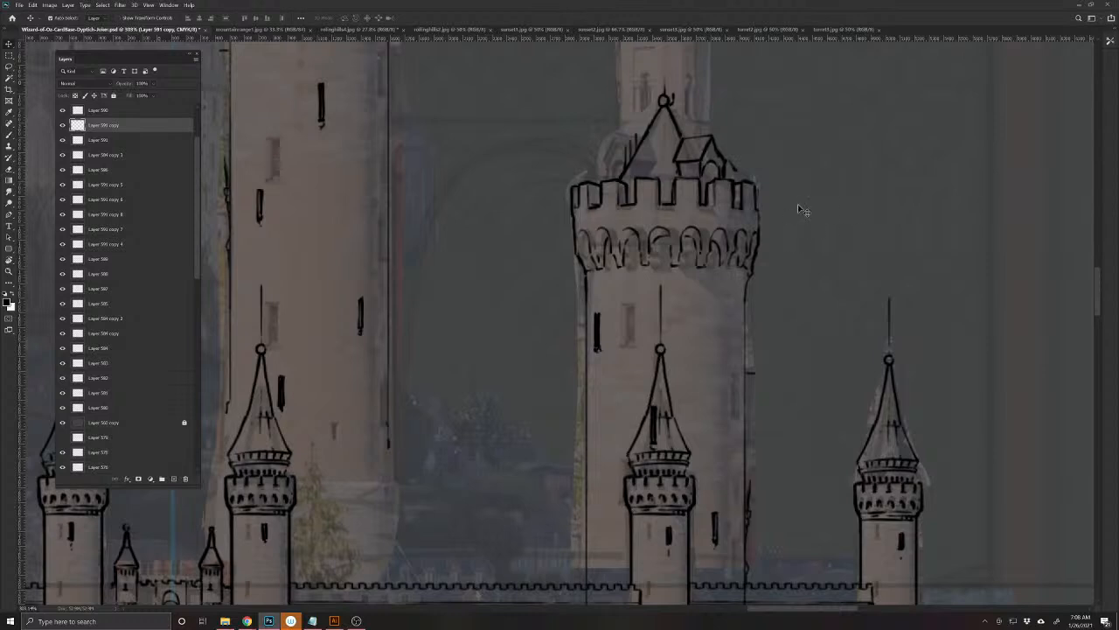
pyautogui.moveTo(710, 147); pyautogui.dragTo(709, 138)
pyautogui.moveTo(759, 321); pyautogui.dragTo(749, 235)
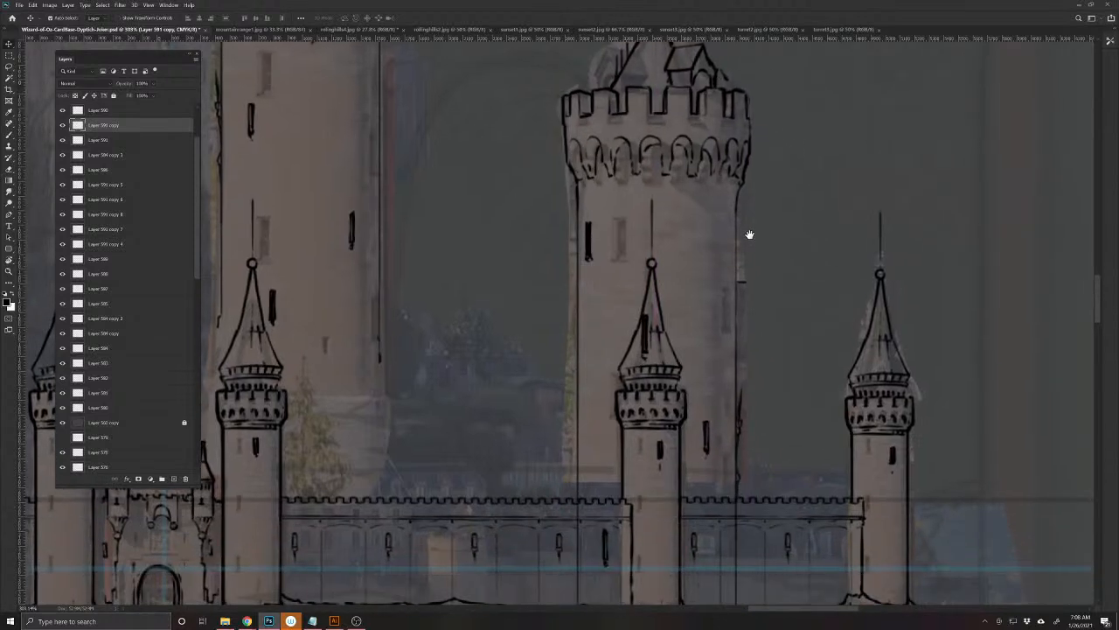
# - Erase the far-right tower's side walls where they overlap the curtain wall, and its arrow slit overlapping the small turret's roof
pyautogui.press('e')
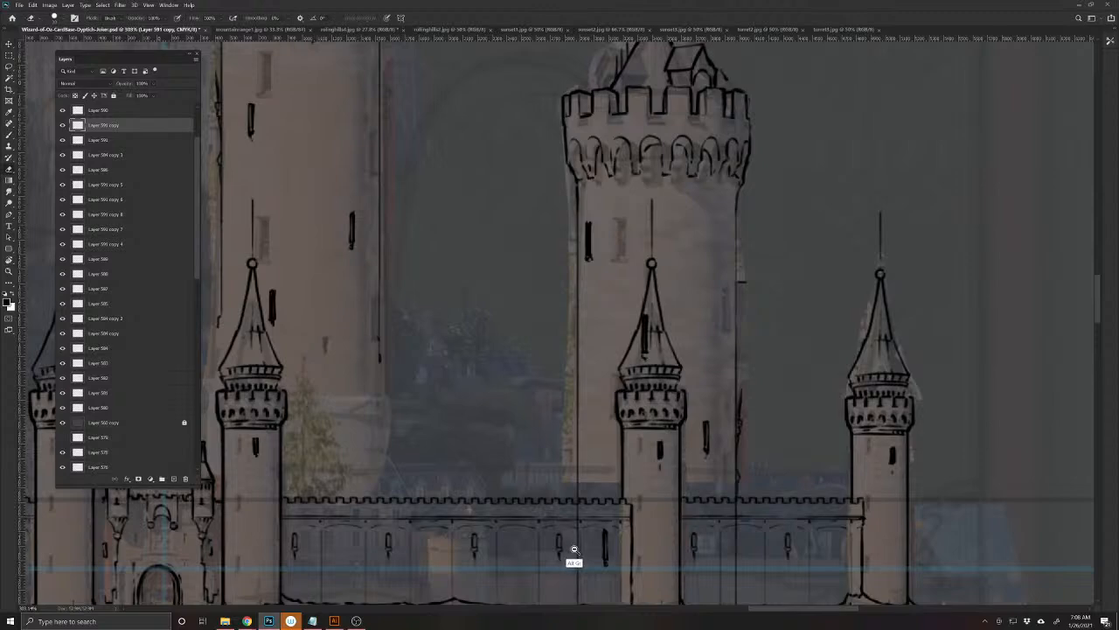
pyautogui.keyDown('ctrl'); pyautogui.keyDown('alt'); pyautogui.click(531, 499); pyautogui.keyUp('alt'); pyautogui.keyUp('ctrl')
pyautogui.keyDown('ctrl'); pyautogui.keyDown('alt'); pyautogui.click(532, 499); pyautogui.keyUp('alt'); pyautogui.keyUp('ctrl')
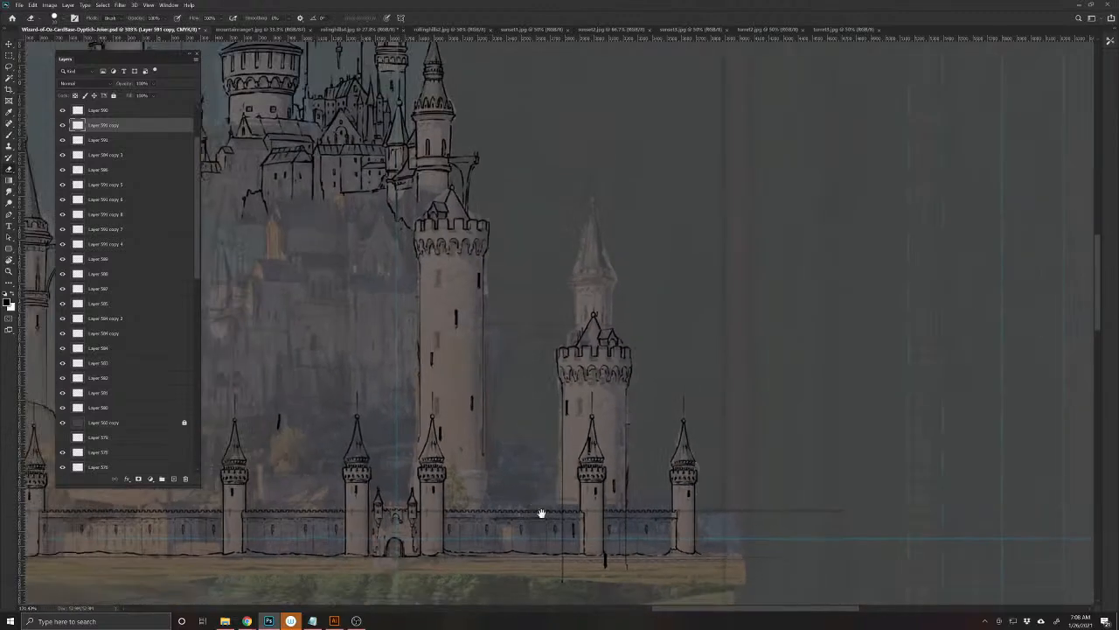
pyautogui.moveTo(563, 500); pyautogui.dragTo(562, 513)
pyautogui.moveTo(626, 569); pyautogui.dragTo(628, 481)
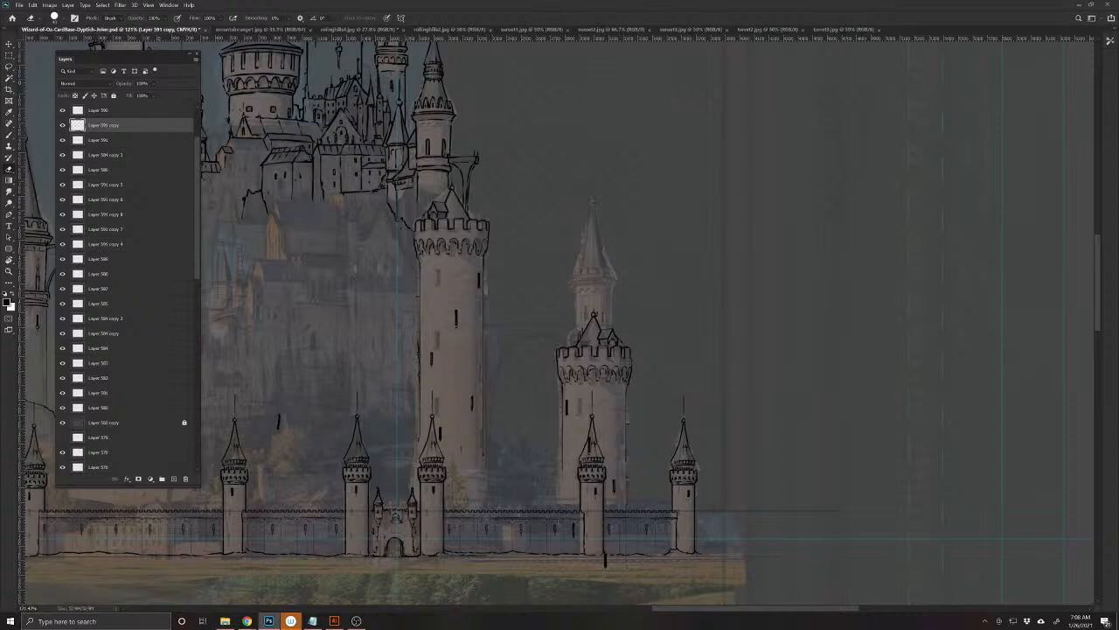
pyautogui.keyDown('ctrl'); pyautogui.click(566, 505); pyautogui.keyUp('ctrl')
pyautogui.moveTo(570, 512)
pyautogui.mouseDown()
pyautogui.moveTo(548, 429)
pyautogui.moveTo(566, 525)
pyautogui.mouseUp()
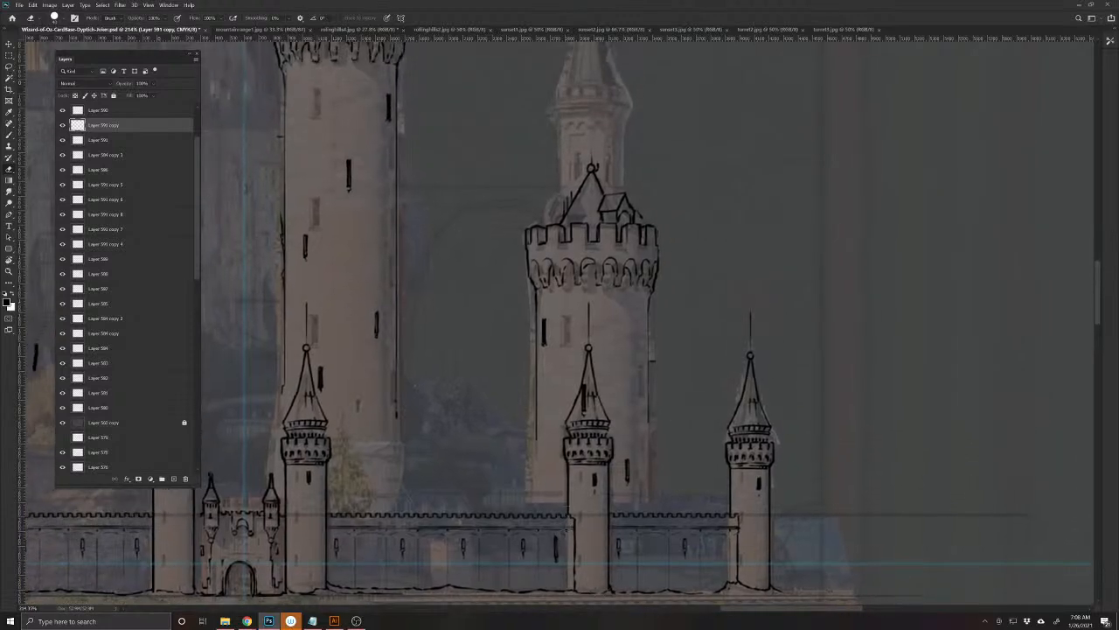
pyautogui.moveTo(583, 385); pyautogui.dragTo(583, 416)
# - Ink a jagged rocky base on both sides of the far-right tower down to the curtain wall, and save the document
pyautogui.press('b')
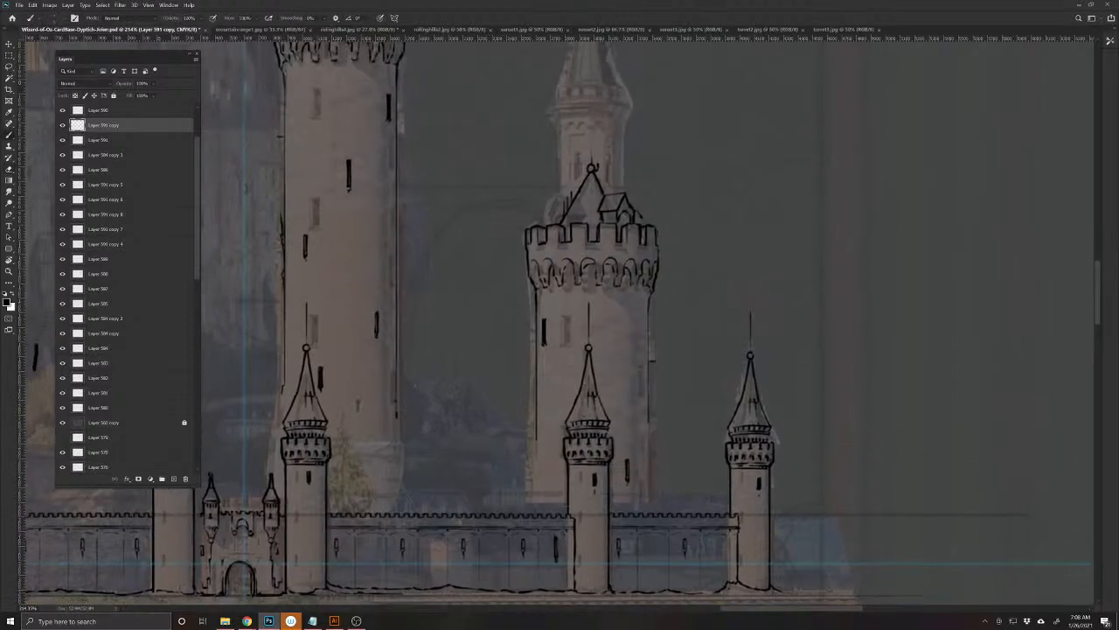
pyautogui.moveTo(648, 439)
pyautogui.mouseDown()
pyautogui.moveTo(649, 461)
pyautogui.moveTo(697, 507)
pyautogui.moveTo(655, 498)
pyautogui.moveTo(645, 474)
pyautogui.moveTo(620, 495)
pyautogui.moveTo(554, 504)
pyautogui.mouseUp()
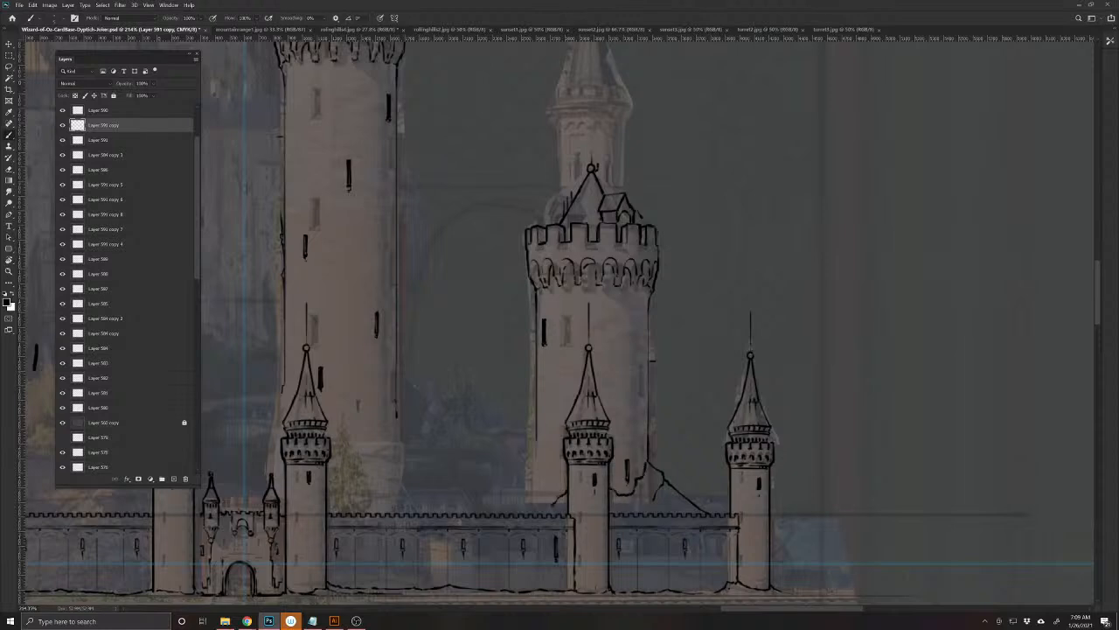
pyautogui.moveTo(535, 437); pyautogui.dragTo(544, 500)
pyautogui.moveTo(528, 493); pyautogui.dragTo(491, 506)
pyautogui.hotkey('ctrl', 's')
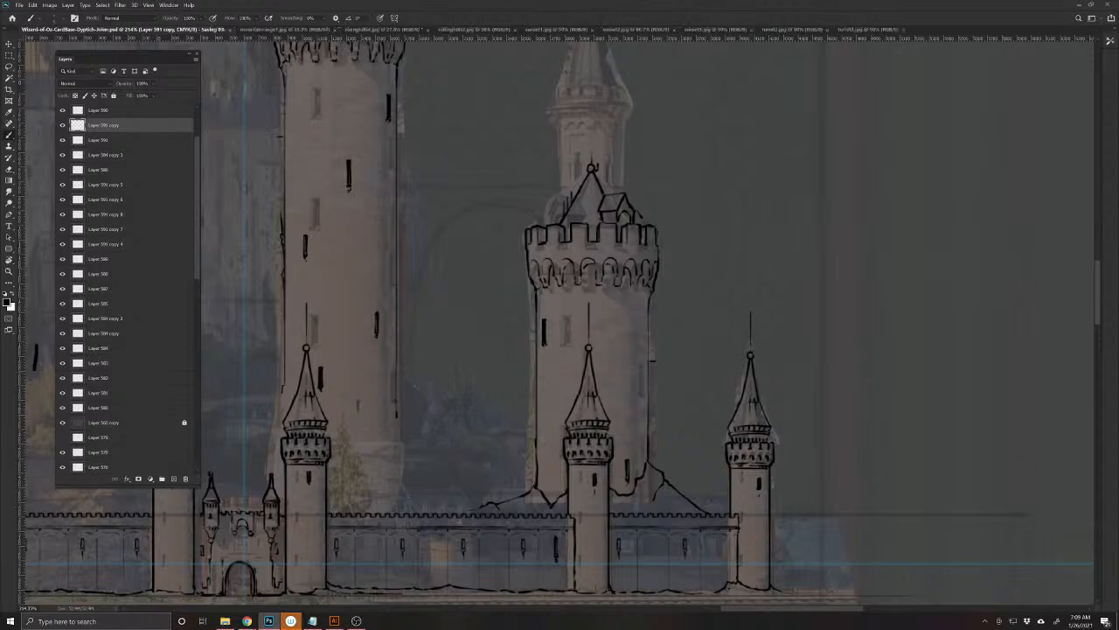
# - Erase the copied pointed roof, dormer and finial above the far-right tower's battlements
pyautogui.moveTo(557, 350)
pyautogui.mouseDown()
pyautogui.moveTo(669, 419)
pyautogui.moveTo(528, 585)
pyautogui.mouseUp()
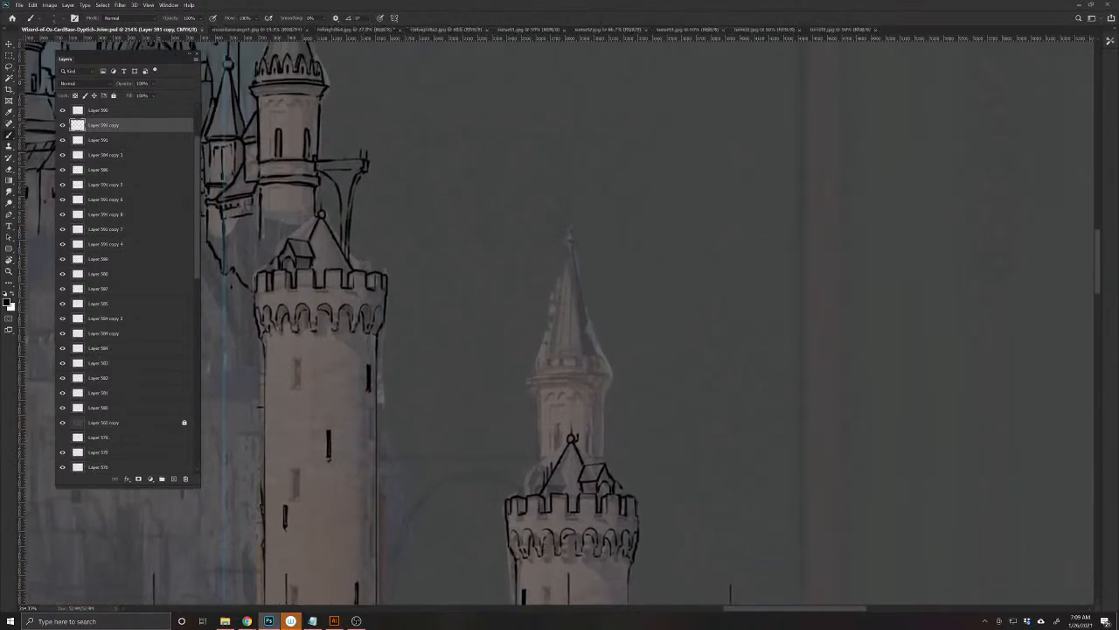
pyautogui.press('e')
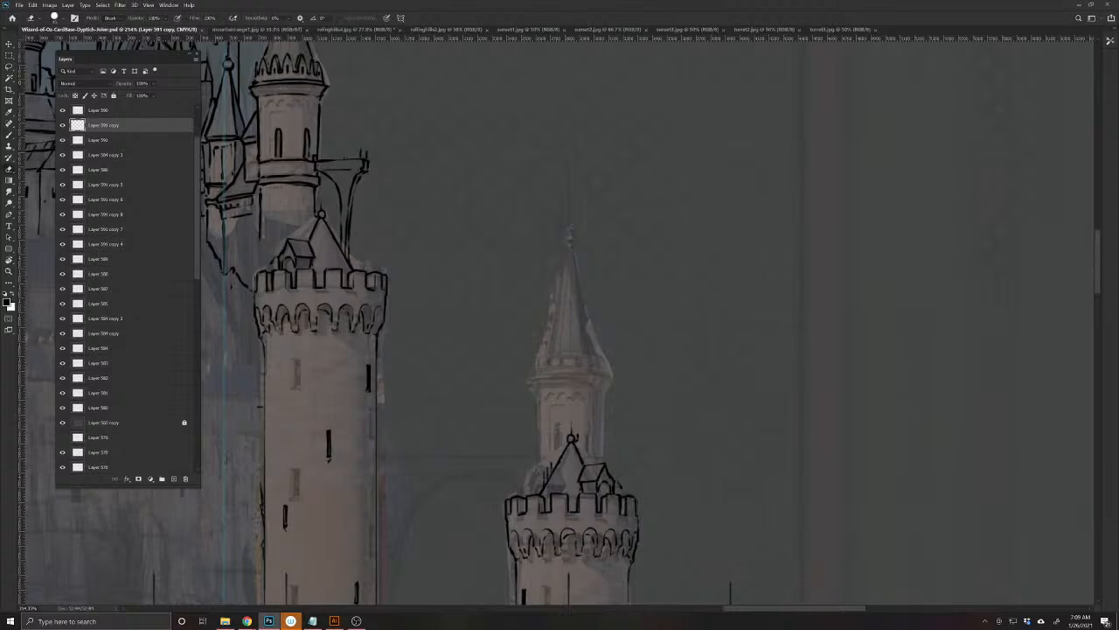
pyautogui.click(553, 472)
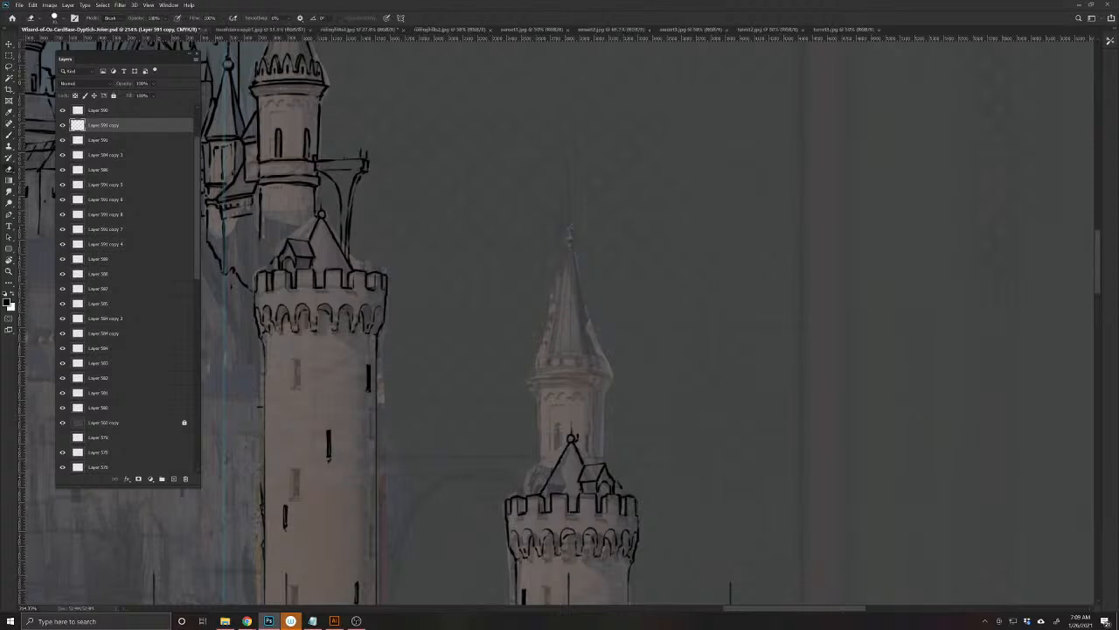
pyautogui.press('b')
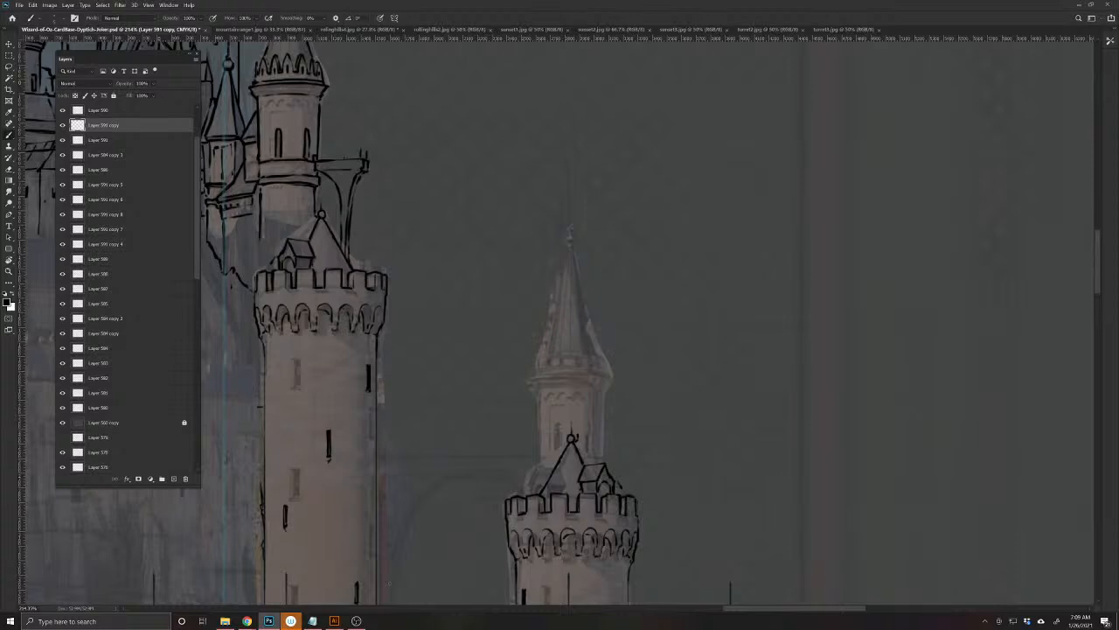
pyautogui.moveTo(571, 429)
pyautogui.mouseDown()
pyautogui.moveTo(570, 451)
pyautogui.moveTo(608, 474)
pyautogui.moveTo(583, 486)
pyautogui.moveTo(615, 495)
pyautogui.mouseUp()
pyautogui.press('e')
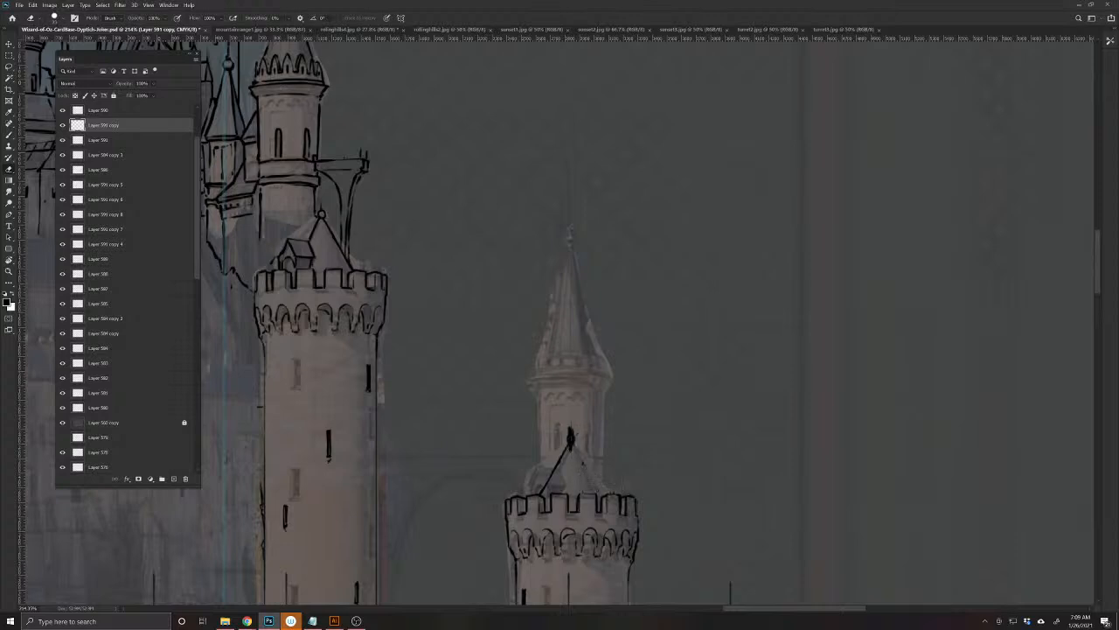
pyautogui.moveTo(572, 428)
pyautogui.mouseDown()
pyautogui.moveTo(544, 486)
pyautogui.moveTo(564, 455)
pyautogui.mouseUp()
# - Nudge the painted upper turret slightly over the far-right tower, and reselect the tower's line-art layer for brushing
pyautogui.press('v')
pyautogui.moveTo(589, 406); pyautogui.dragTo(592, 405)
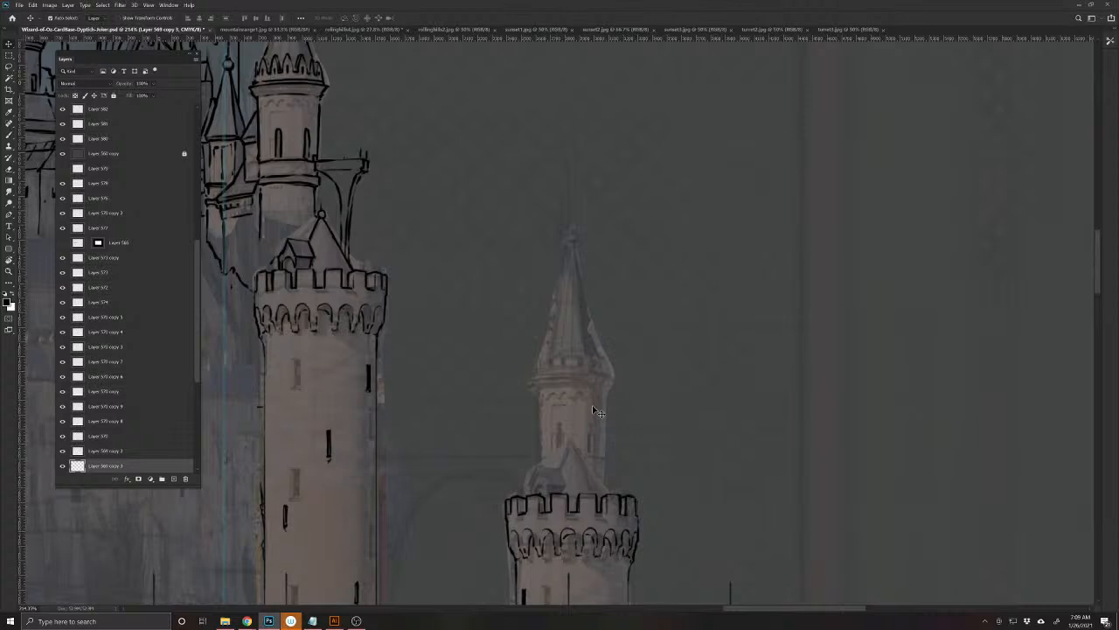
pyautogui.click(630, 504)
pyautogui.press('b')
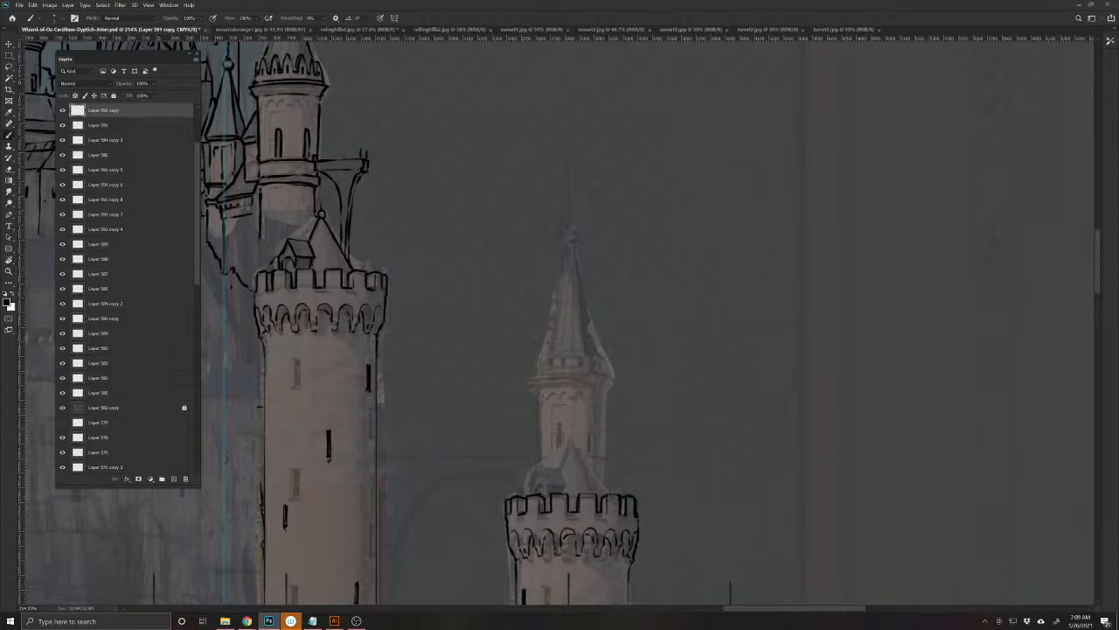
# - Ink the upper turret's flared base, slatted ring and side walls above the far-right tower's battlements
pyautogui.moveTo(613, 495); pyautogui.dragTo(605, 469)
pyautogui.moveTo(532, 489)
pyautogui.mouseDown()
pyautogui.moveTo(538, 471)
pyautogui.moveTo(606, 472)
pyautogui.moveTo(540, 471)
pyautogui.mouseUp()
pyautogui.moveTo(605, 457)
pyautogui.mouseDown()
pyautogui.moveTo(545, 447)
pyautogui.moveTo(598, 445)
pyautogui.moveTo(606, 456)
pyautogui.moveTo(539, 457)
pyautogui.moveTo(598, 472)
pyautogui.moveTo(557, 468)
pyautogui.mouseUp()
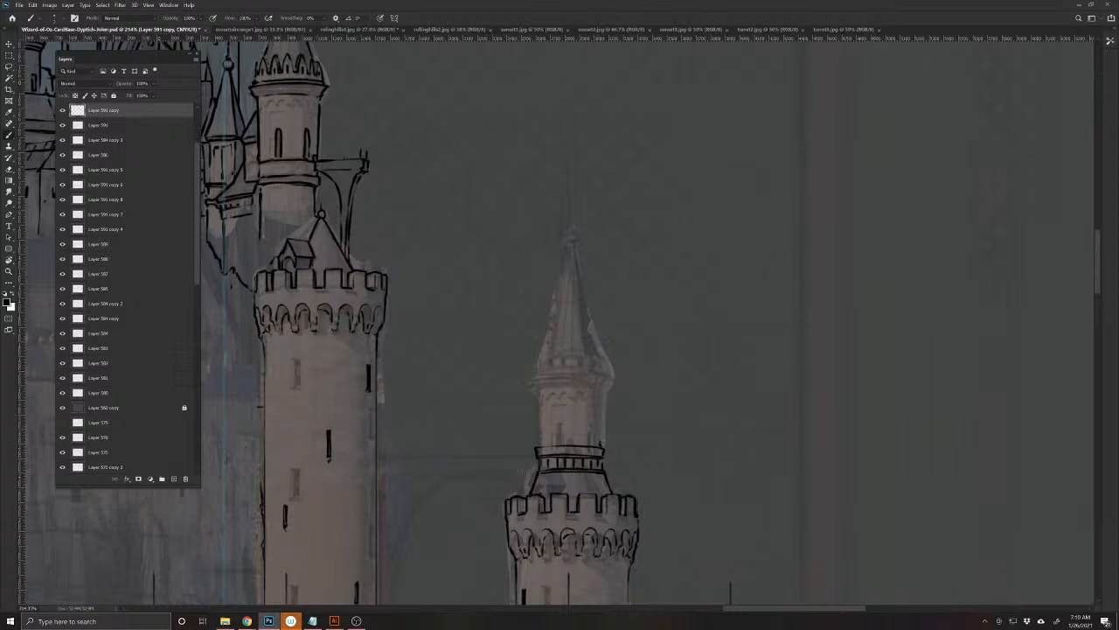
pyautogui.moveTo(600, 446); pyautogui.dragTo(599, 392)
pyautogui.moveTo(537, 446); pyautogui.dragTo(537, 404)
pyautogui.moveTo(533, 384); pyautogui.dragTo(538, 398)
# - Ink the crenellated collar around the upper turret's top, with a double band beneath the painted roof
pyautogui.scroll(2, 510, 490)
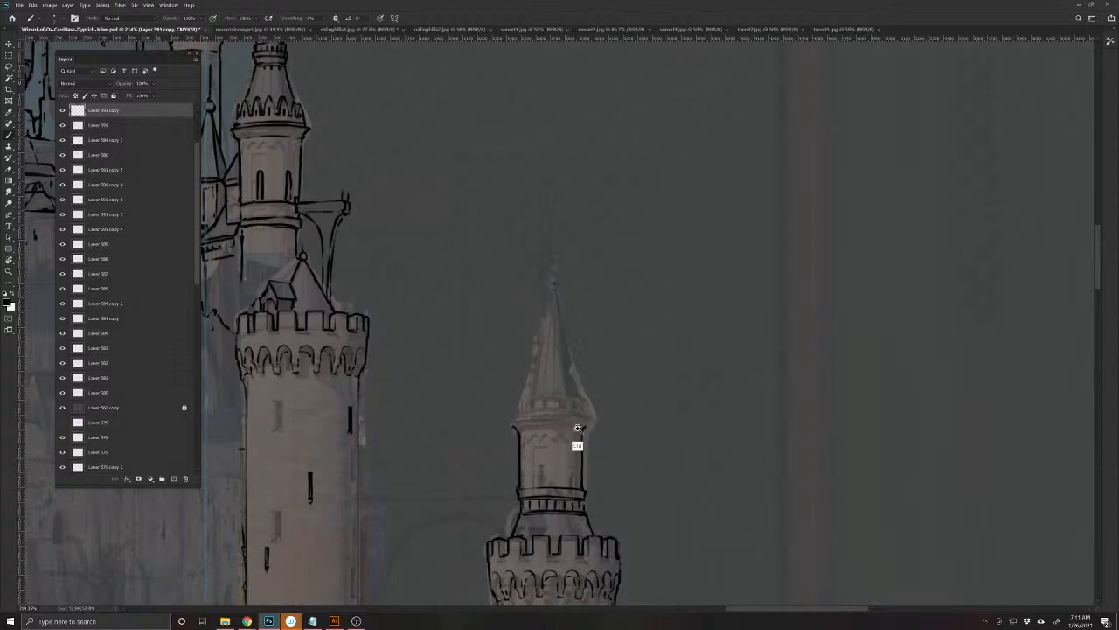
pyautogui.scroll(1, 579, 446)
pyautogui.moveTo(573, 419)
pyautogui.mouseDown()
pyautogui.moveTo(506, 420)
pyautogui.moveTo(596, 422)
pyautogui.moveTo(497, 415)
pyautogui.moveTo(595, 397)
pyautogui.moveTo(522, 390)
pyautogui.mouseUp()
pyautogui.moveTo(521, 388)
pyautogui.mouseDown()
pyautogui.moveTo(521, 399)
pyautogui.moveTo(512, 390)
pyautogui.mouseUp()
pyautogui.moveTo(512, 390); pyautogui.dragTo(499, 400)
pyautogui.moveTo(588, 384); pyautogui.dragTo(587, 399)
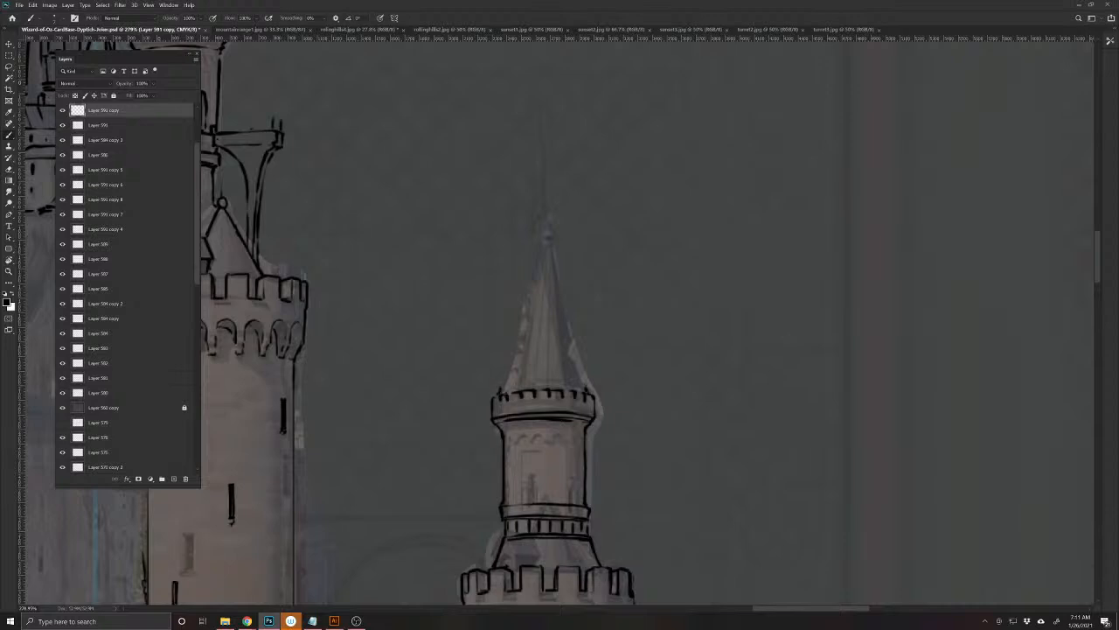
pyautogui.moveTo(499, 386)
pyautogui.mouseDown()
pyautogui.moveTo(588, 385)
pyautogui.moveTo(507, 384)
pyautogui.mouseUp()
pyautogui.moveTo(587, 385)
pyautogui.mouseDown()
pyautogui.moveTo(523, 376)
pyautogui.moveTo(574, 378)
pyautogui.mouseUp()
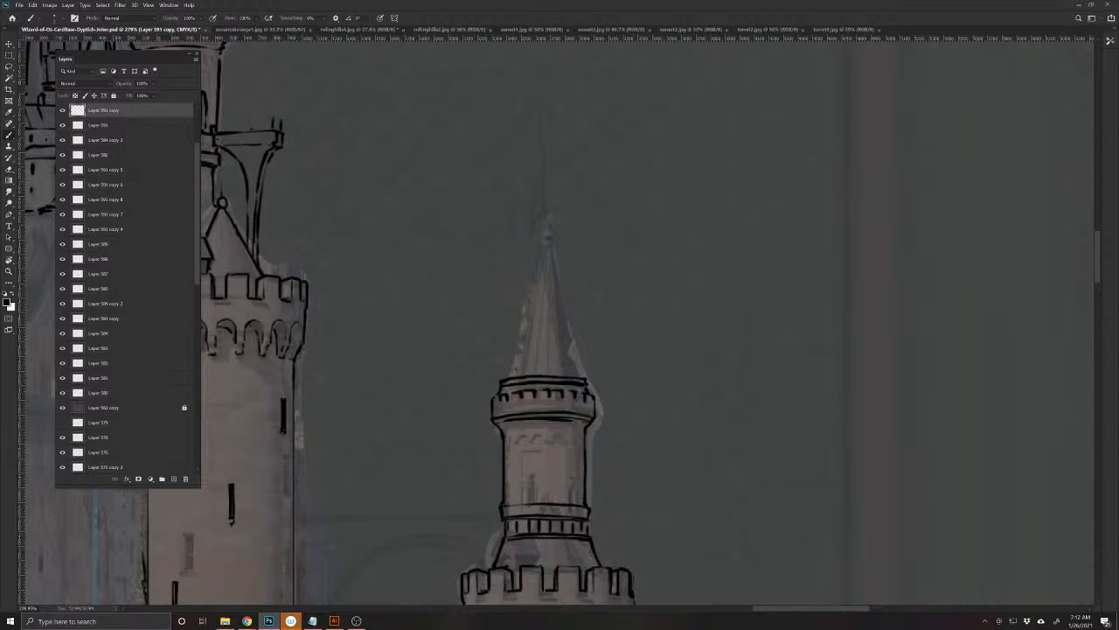
# - Ink the upper turret's conical roof, with both sloping sides and a ball finial at its peak
pyautogui.moveTo(488, 399); pyautogui.dragTo(501, 491)
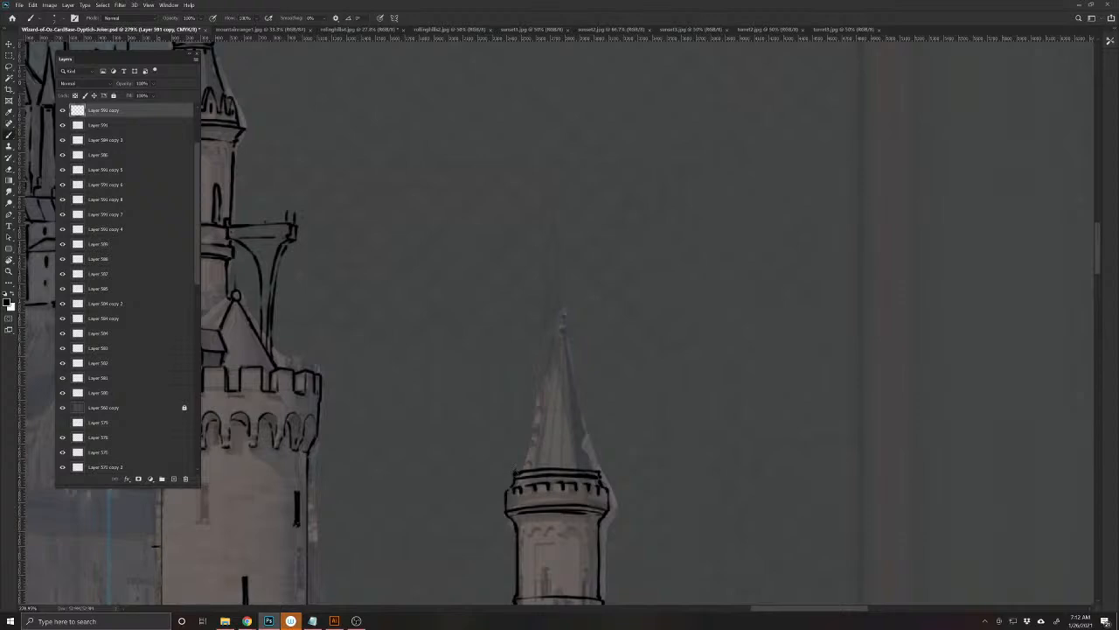
pyautogui.moveTo(561, 317)
pyautogui.mouseDown()
pyautogui.moveTo(565, 334)
pyautogui.moveTo(549, 325)
pyautogui.moveTo(561, 314)
pyautogui.moveTo(593, 462)
pyautogui.mouseUp()
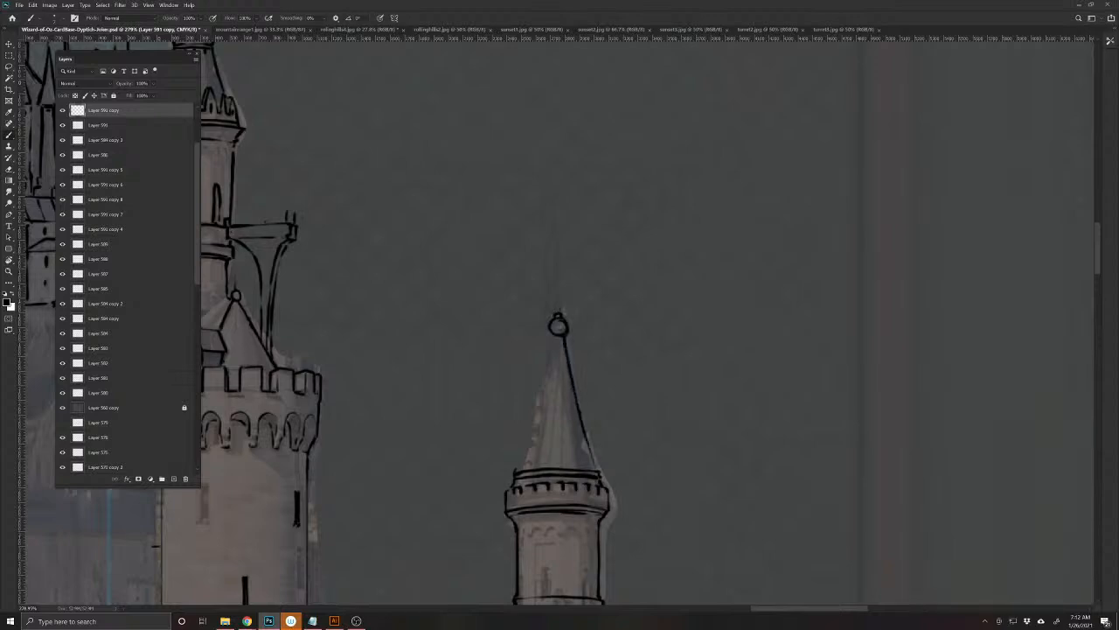
pyautogui.moveTo(553, 336)
pyautogui.mouseDown()
pyautogui.moveTo(514, 474)
pyautogui.moveTo(535, 404)
pyautogui.mouseUp()
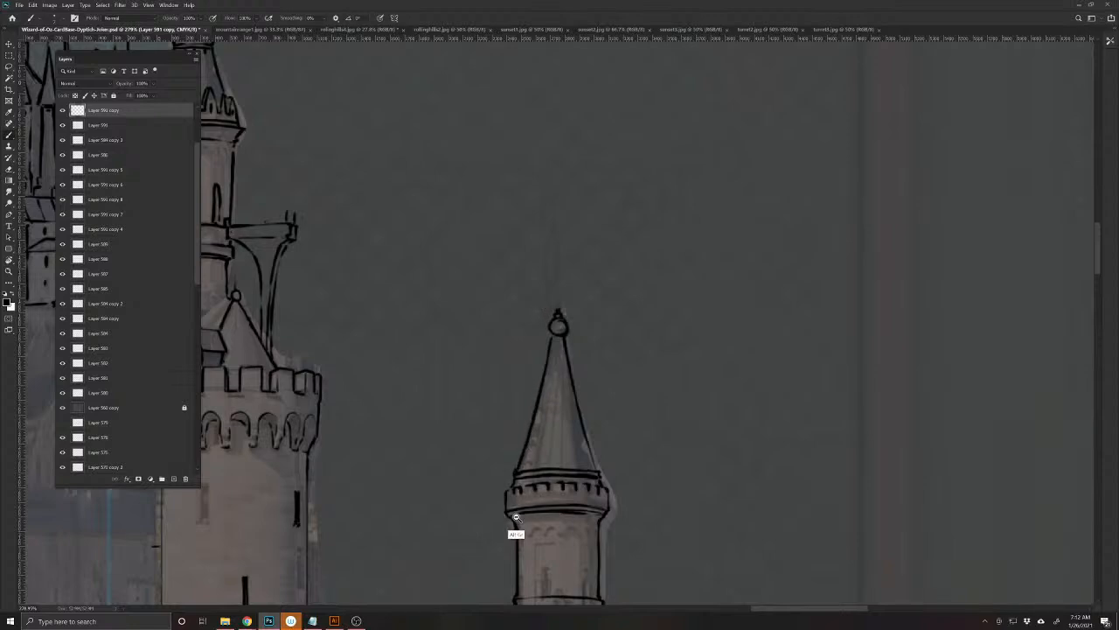
# - Ink three narrow window slits in the upper turret and close the side edge of its slatted ring
pyautogui.scroll(-5, 527, 495)
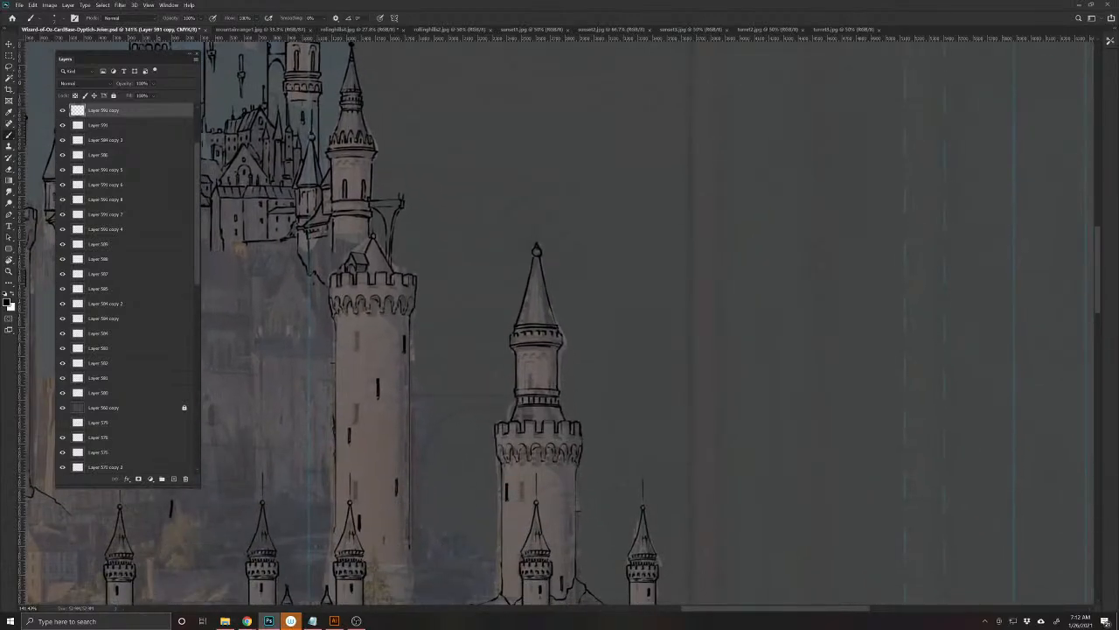
pyautogui.scroll(5, 529, 383)
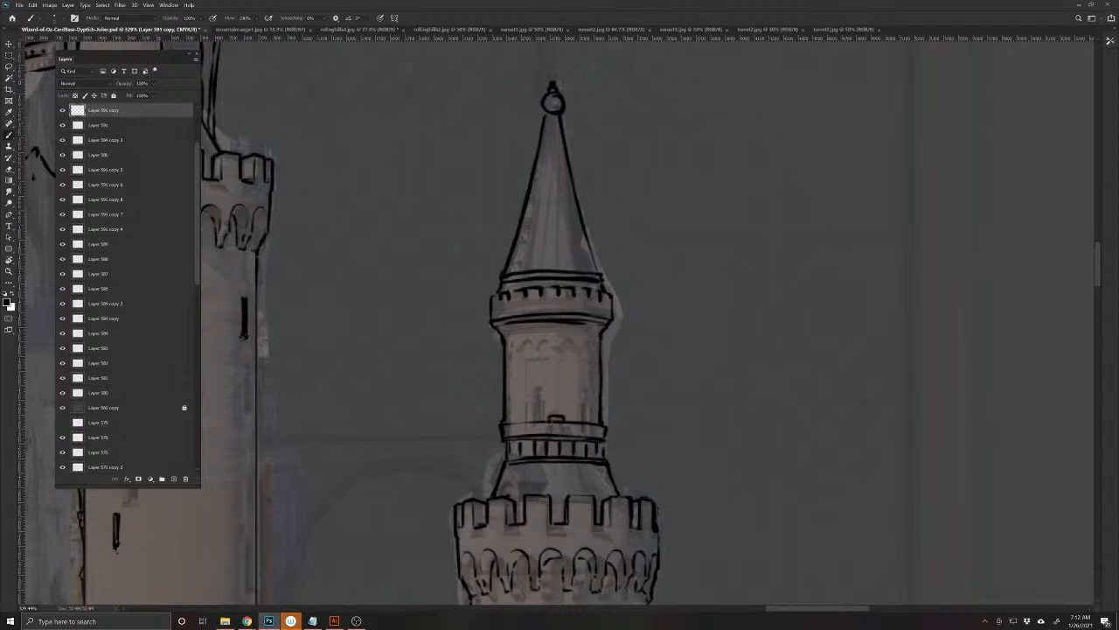
pyautogui.moveTo(560, 416)
pyautogui.mouseDown()
pyautogui.moveTo(559, 371)
pyautogui.moveTo(557, 418)
pyautogui.moveTo(588, 416)
pyautogui.moveTo(587, 374)
pyautogui.moveTo(589, 418)
pyautogui.moveTo(516, 418)
pyautogui.moveTo(519, 379)
pyautogui.moveTo(520, 415)
pyautogui.mouseUp()
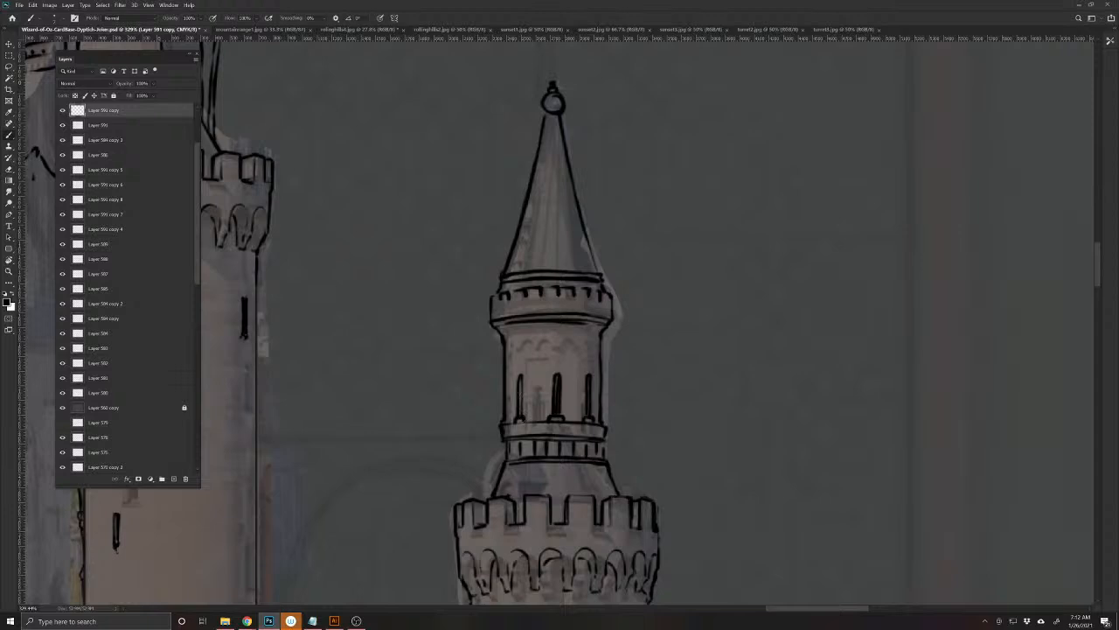
pyautogui.moveTo(521, 373); pyautogui.dragTo(522, 405)
pyautogui.moveTo(506, 436); pyautogui.dragTo(503, 467)
# - Thicken the outlines of the upper turret's roof edge, crenellated collar and lower ring
pyautogui.moveTo(525, 376); pyautogui.dragTo(511, 437)
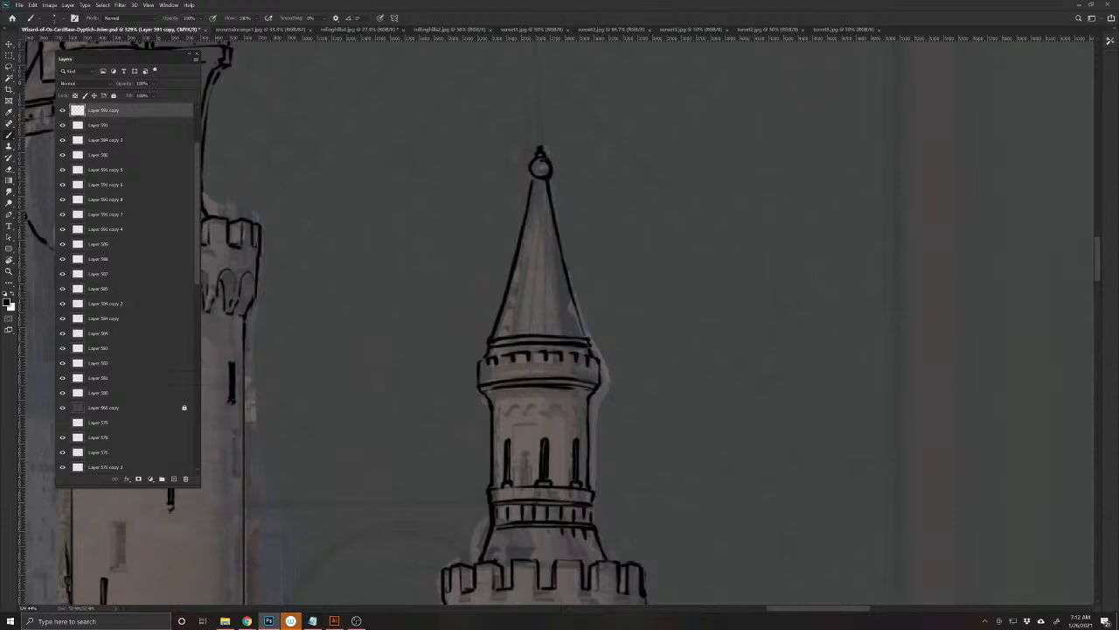
pyautogui.moveTo(572, 295)
pyautogui.mouseDown()
pyautogui.moveTo(602, 388)
pyautogui.moveTo(589, 425)
pyautogui.mouseUp()
pyautogui.moveTo(478, 365)
pyautogui.mouseDown()
pyautogui.moveTo(483, 385)
pyautogui.moveTo(488, 364)
pyautogui.moveTo(491, 400)
pyautogui.mouseUp()
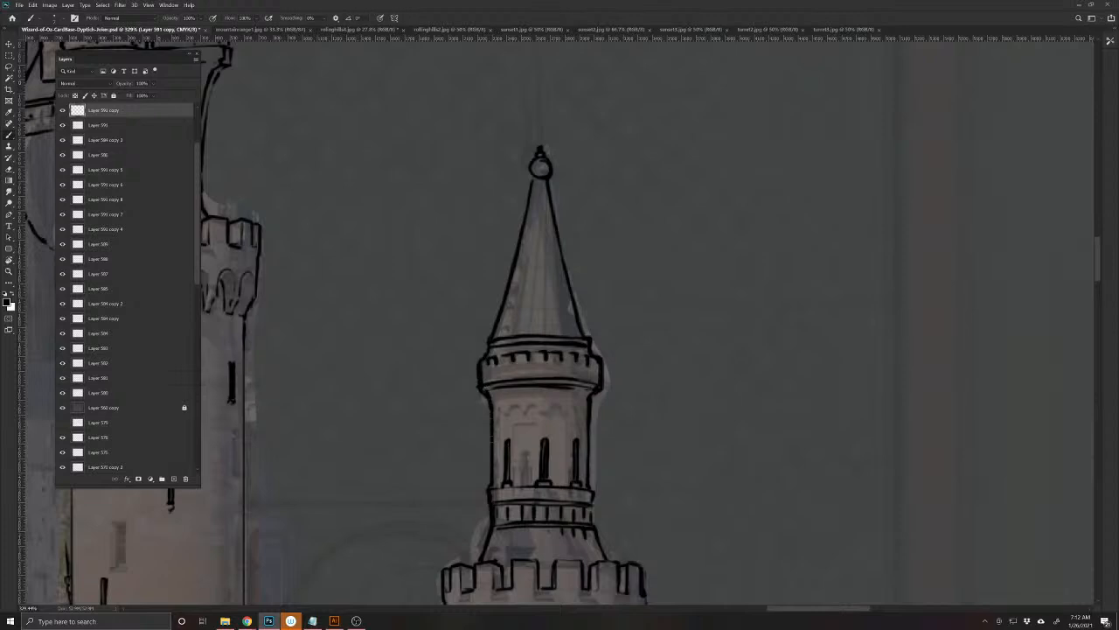
pyautogui.moveTo(486, 488); pyautogui.dragTo(488, 502)
pyautogui.moveTo(594, 481); pyautogui.dragTo(592, 530)
pyautogui.moveTo(591, 488); pyautogui.dragTo(504, 485)
# - Draw a straight vertical spire rising from the far-right turret's ball finial
pyautogui.moveTo(439, 552); pyautogui.dragTo(445, 414)
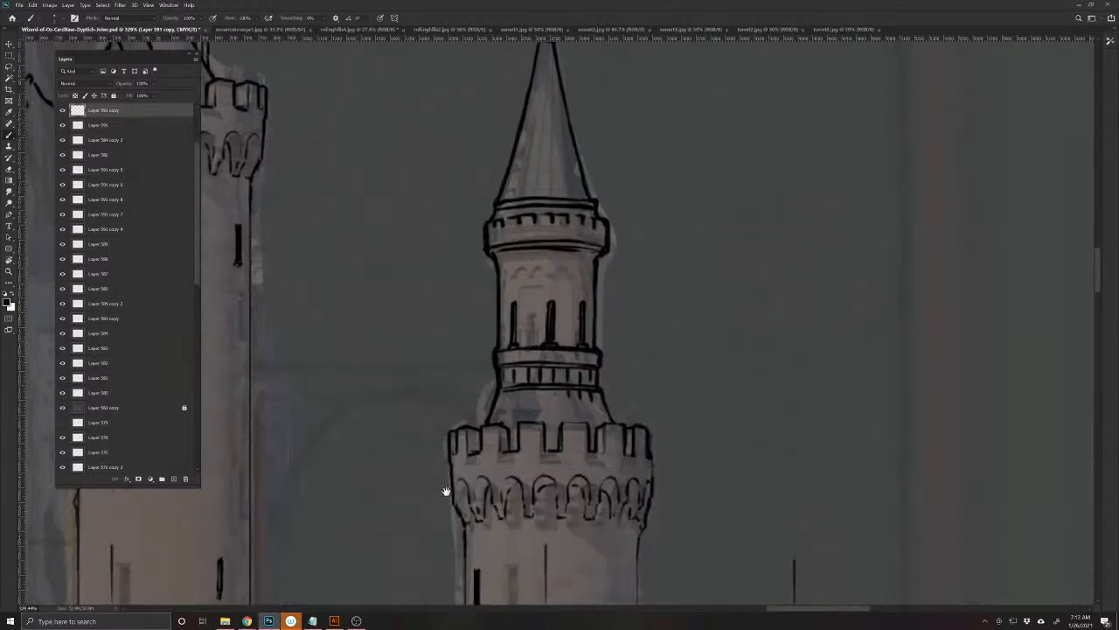
pyautogui.moveTo(444, 487); pyautogui.dragTo(534, 387)
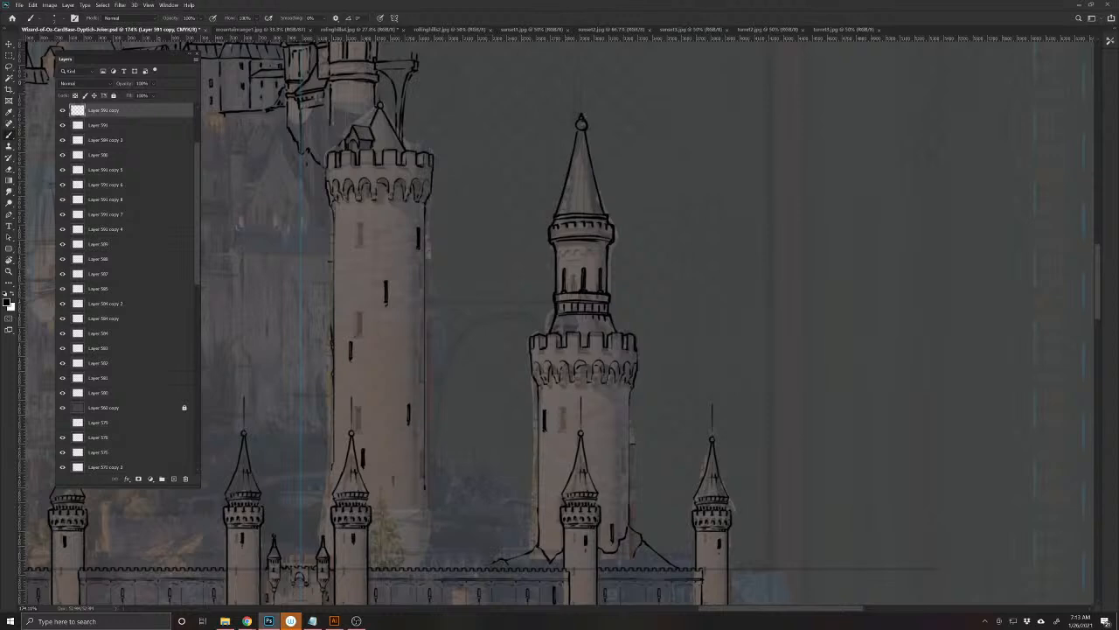
pyautogui.moveTo(507, 375); pyautogui.dragTo(532, 600)
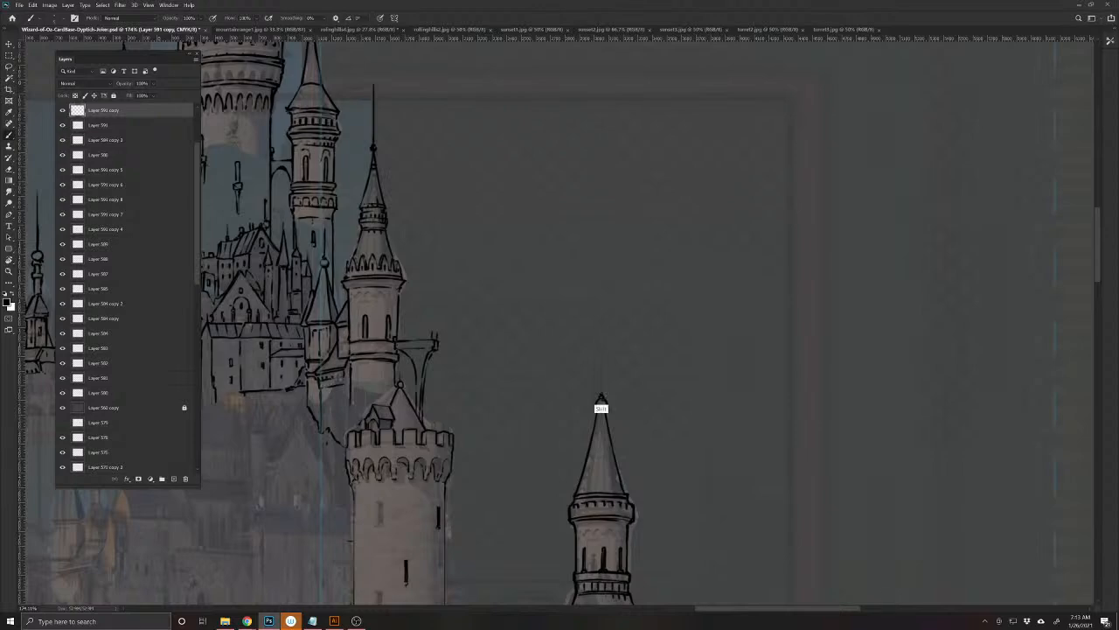
pyautogui.keyDown('shift'); pyautogui.click(600, 305); pyautogui.keyUp('shift')
pyautogui.scroll(-3, 454, 564)
pyautogui.scroll(-6, 592, 387)
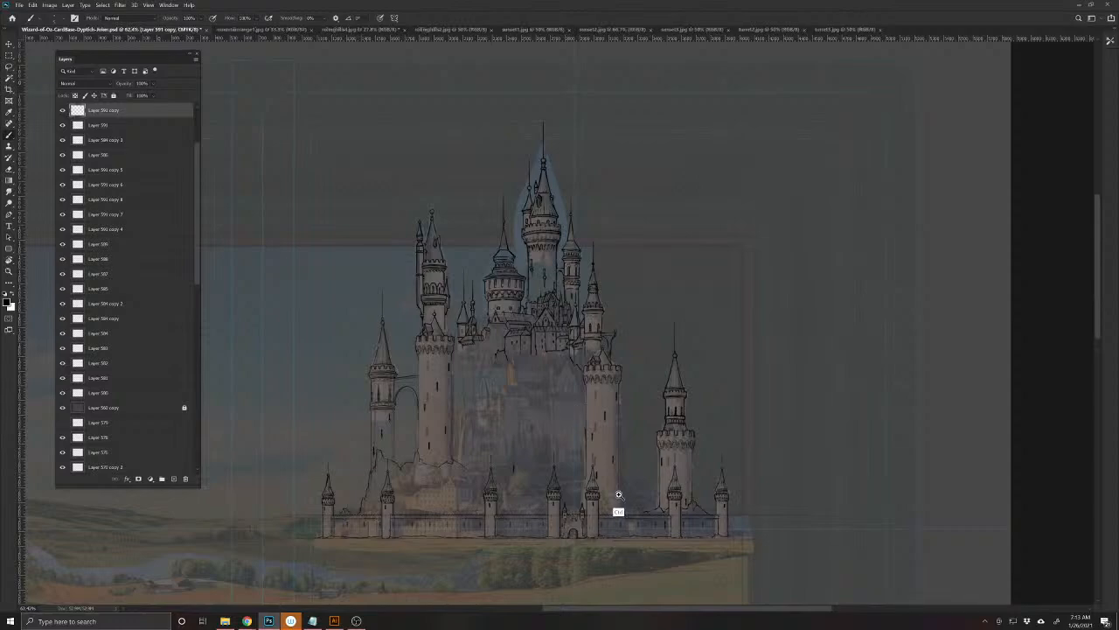
# - Ink a jagged rocky outcrop at the base of the tall right-hand tower beside the gatehouse, and save the document
pyautogui.scroll(6, 617, 500)
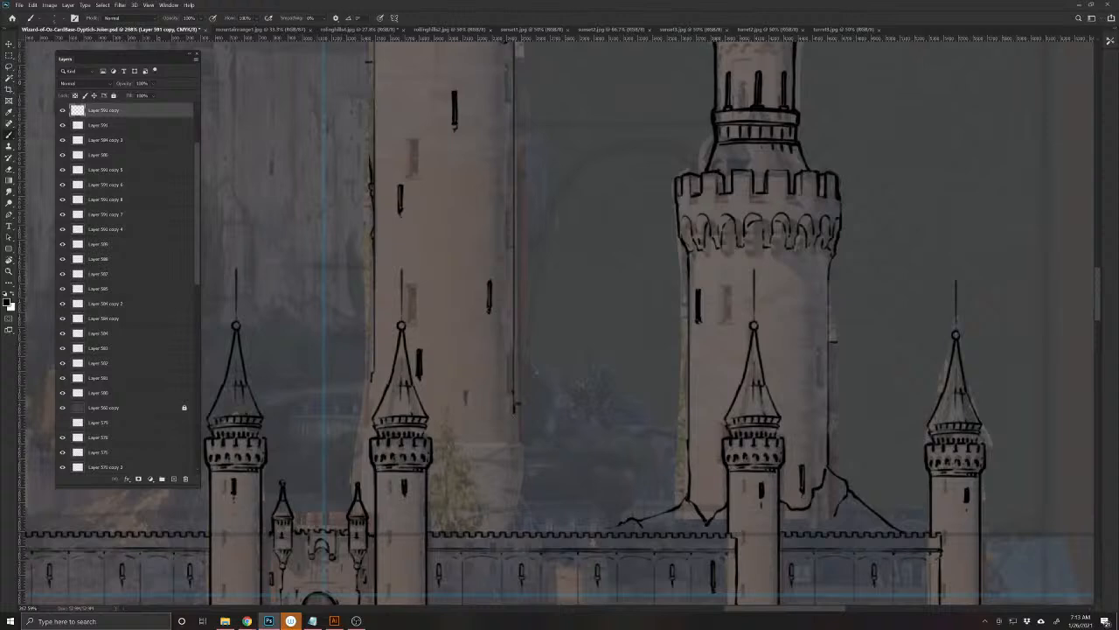
pyautogui.moveTo(516, 405)
pyautogui.mouseDown()
pyautogui.moveTo(528, 414)
pyautogui.moveTo(505, 423)
pyautogui.moveTo(547, 432)
pyautogui.mouseUp()
pyautogui.moveTo(580, 461); pyautogui.dragTo(531, 456)
pyautogui.moveTo(600, 500)
pyautogui.mouseDown()
pyautogui.moveTo(523, 495)
pyautogui.moveTo(519, 476)
pyautogui.moveTo(600, 494)
pyautogui.moveTo(516, 455)
pyautogui.mouseUp()
pyautogui.press('e')
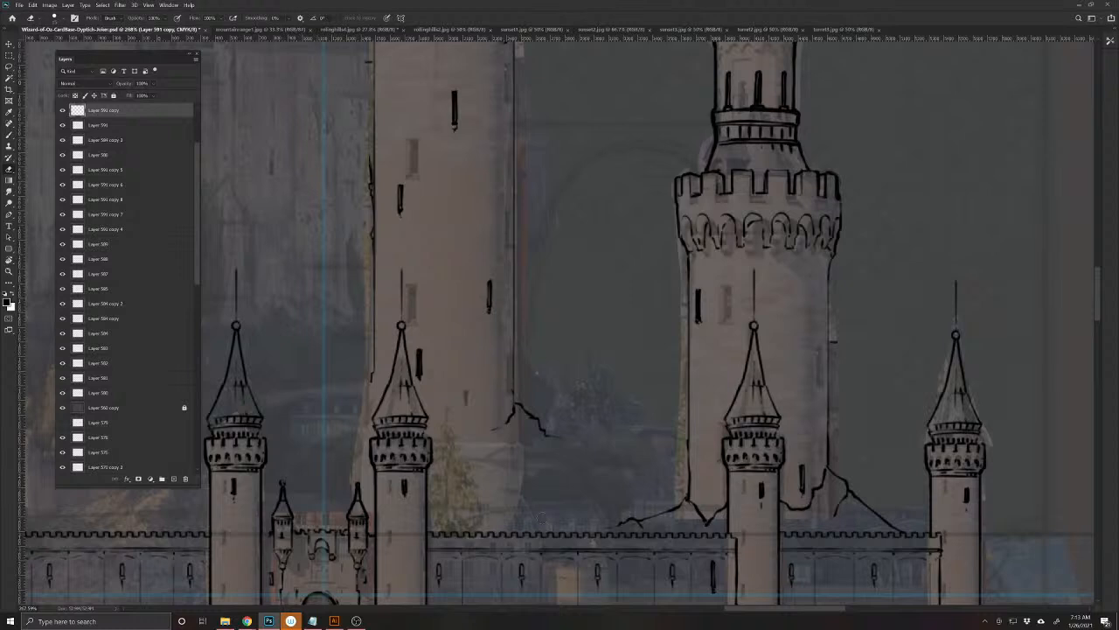
pyautogui.press('b')
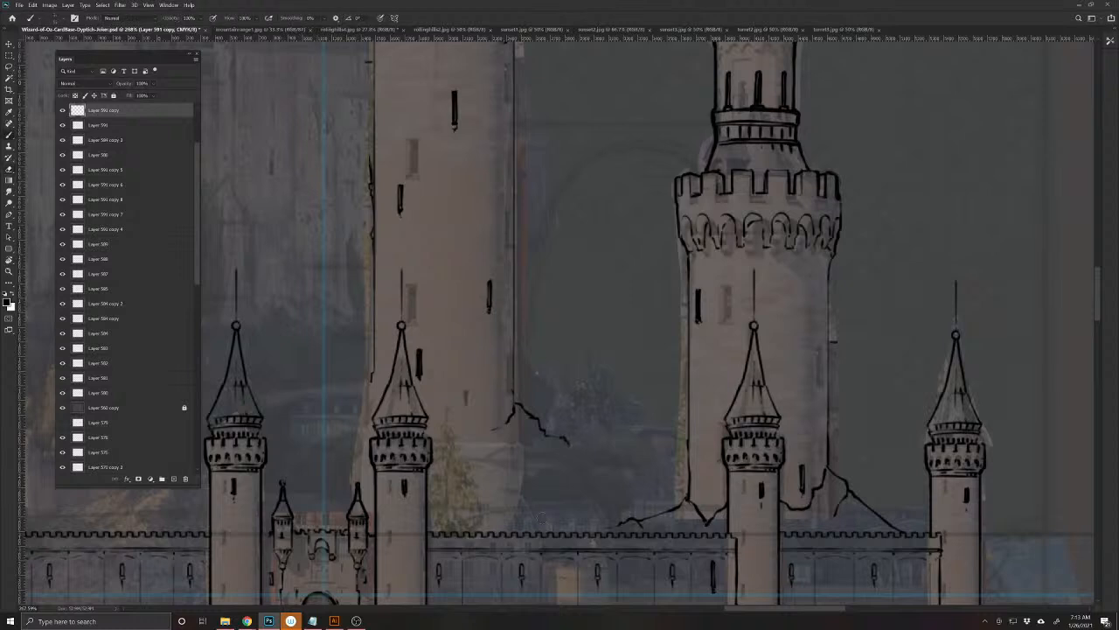
pyautogui.moveTo(582, 478); pyautogui.dragTo(582, 491)
pyautogui.moveTo(493, 429)
pyautogui.mouseDown()
pyautogui.moveTo(460, 468)
pyautogui.moveTo(479, 475)
pyautogui.moveTo(486, 499)
pyautogui.mouseUp()
pyautogui.moveTo(336, 528); pyautogui.dragTo(551, 540)
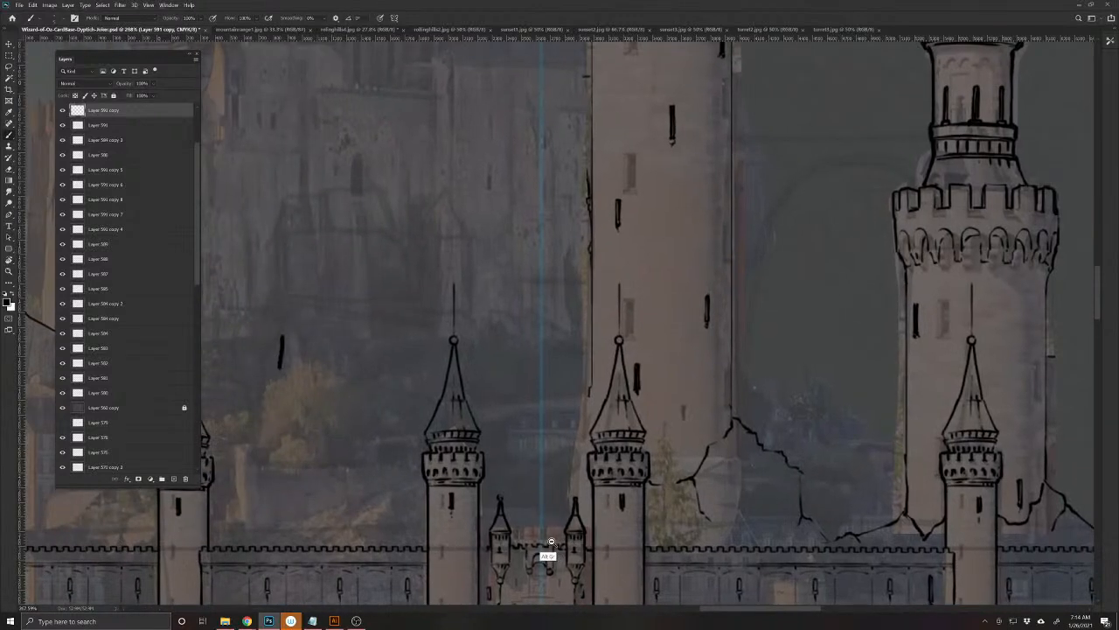
pyautogui.scroll(-2, 517, 516)
pyautogui.scroll(-2, 517, 516)
pyautogui.scroll(-2, 505, 527)
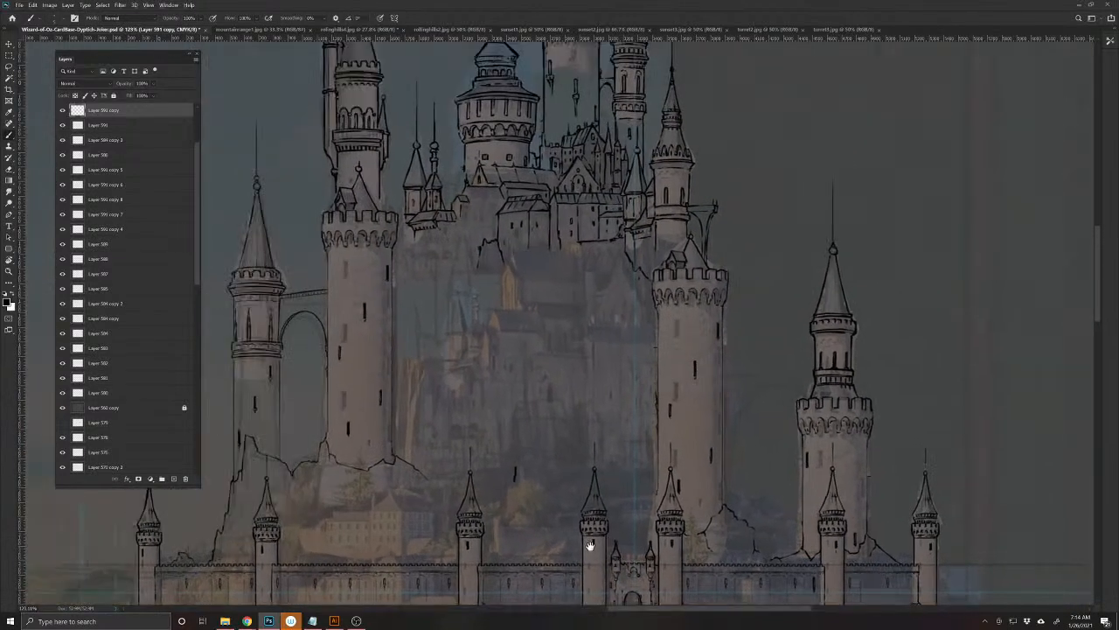
pyautogui.hotkey('ctrl', 's')
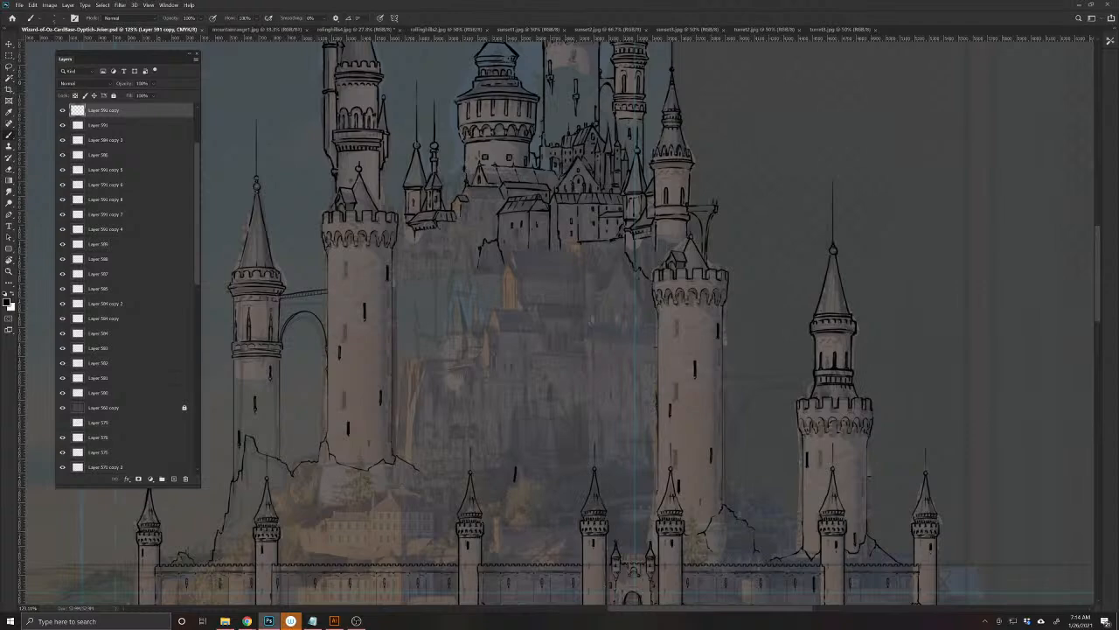
# - Select the landscape layer with the green field and tree row, and raise it two positions in the layer stack
pyautogui.scroll(-6, 503, 362)
pyautogui.moveTo(498, 333); pyautogui.dragTo(762, 358)
pyautogui.keyDown('alt'); pyautogui.click(633, 392); pyautogui.keyUp('alt')
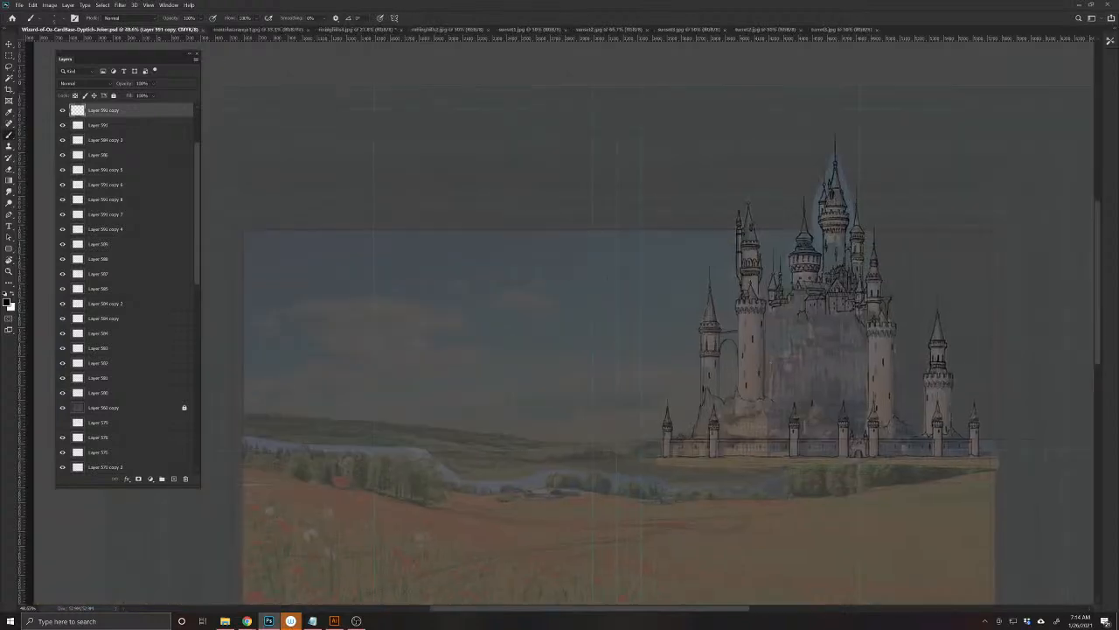
pyautogui.moveTo(874, 268); pyautogui.dragTo(589, 309)
pyautogui.moveTo(545, 339); pyautogui.dragTo(578, 308)
pyautogui.moveTo(842, 408); pyautogui.dragTo(714, 383)
pyautogui.scroll(5, 713, 383)
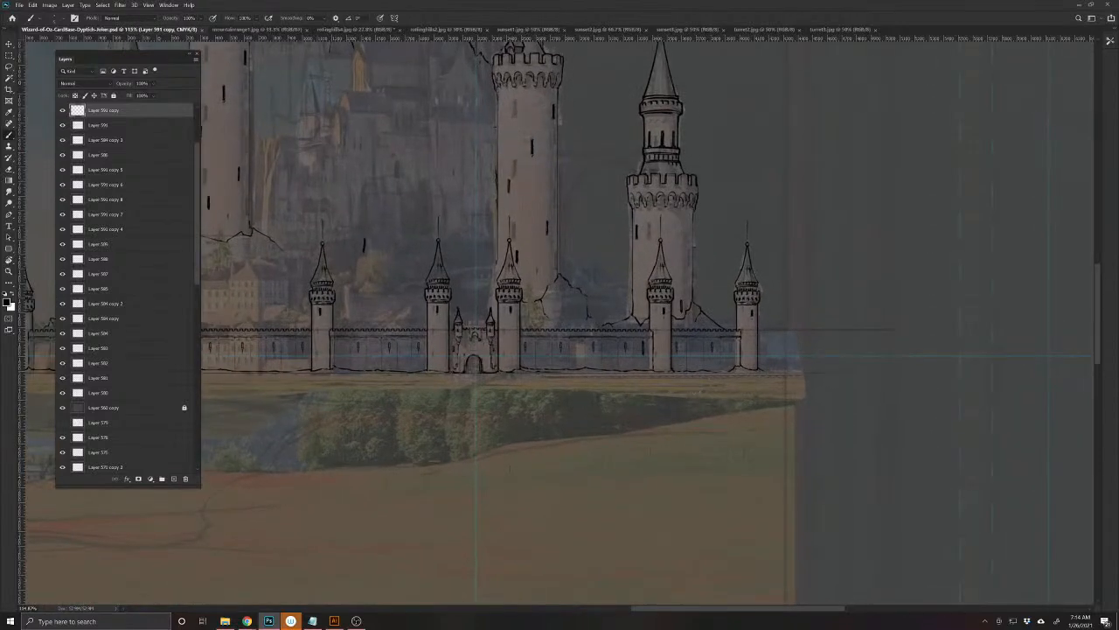
pyautogui.press('v')
pyautogui.keyDown('ctrl'); pyautogui.click(471, 401); pyautogui.keyUp('ctrl')
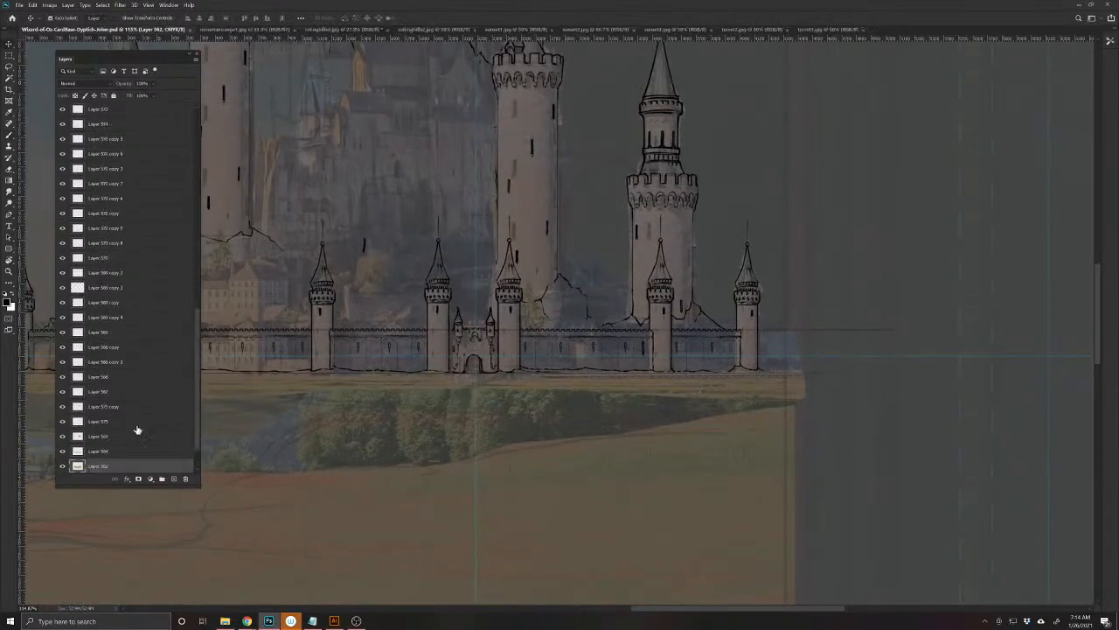
pyautogui.moveTo(133, 465); pyautogui.dragTo(136, 428)
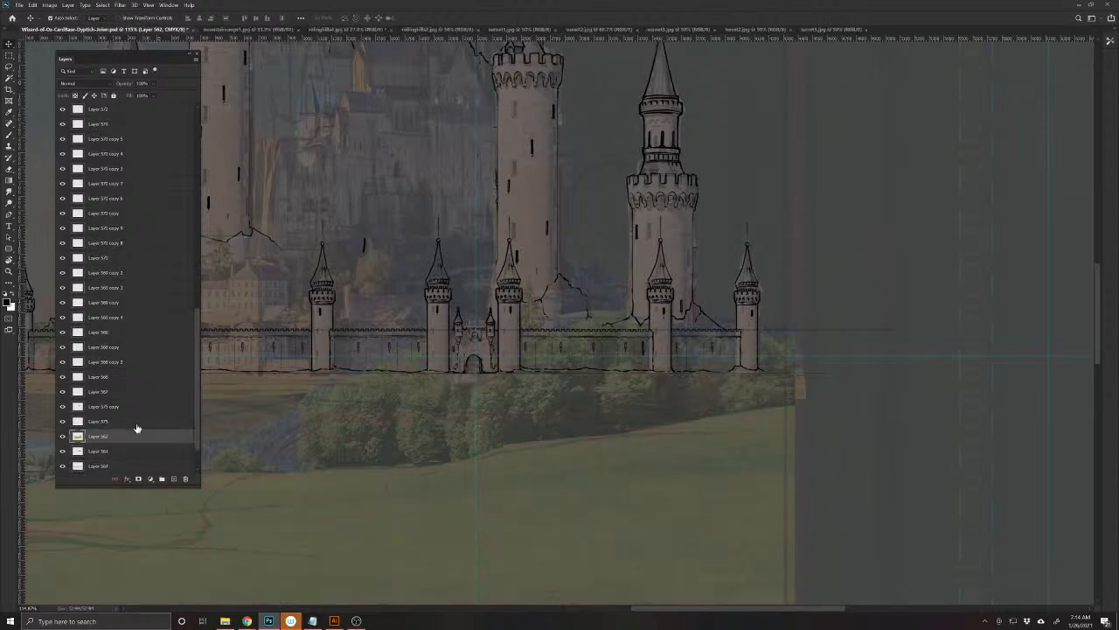
pyautogui.moveTo(499, 405); pyautogui.dragTo(647, 429)
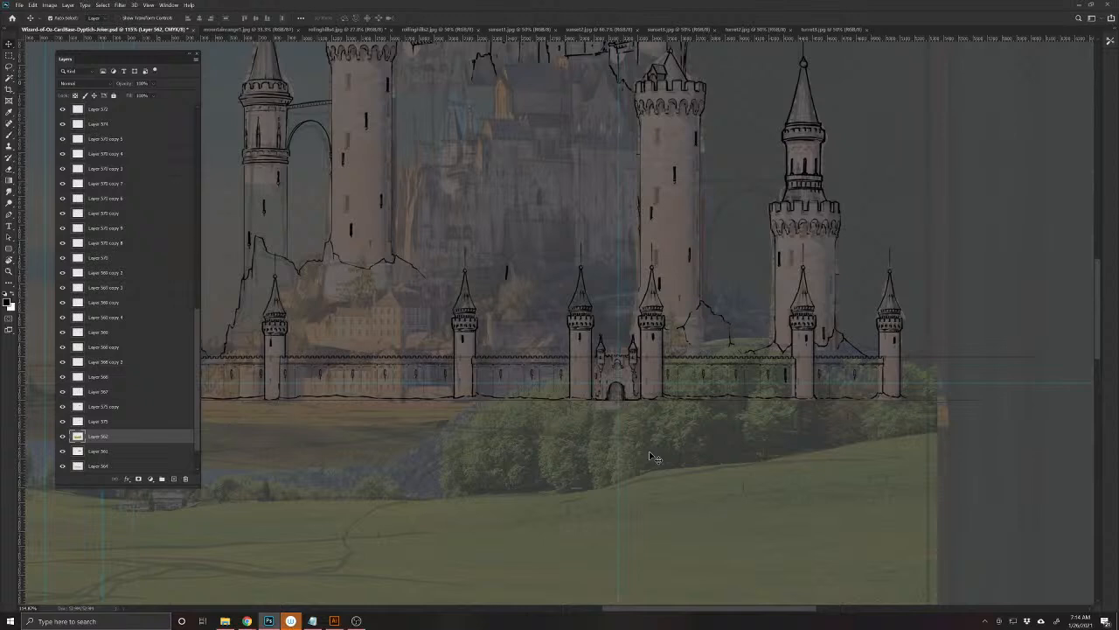
pyautogui.moveTo(694, 457); pyautogui.dragTo(502, 446)
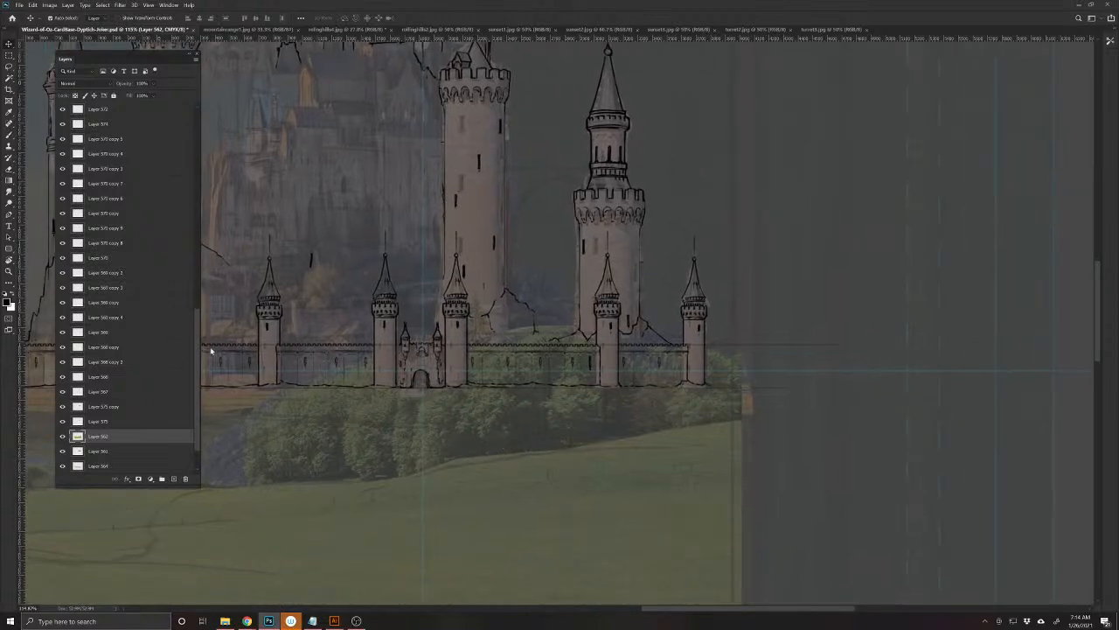
# - Add a new layer and ink a bumpy treetop outline across the far-right wall and turrets, continuing down the wooded slope below the wall
pyautogui.keyDown('ctrl'); pyautogui.click(649, 201); pyautogui.keyUp('ctrl')
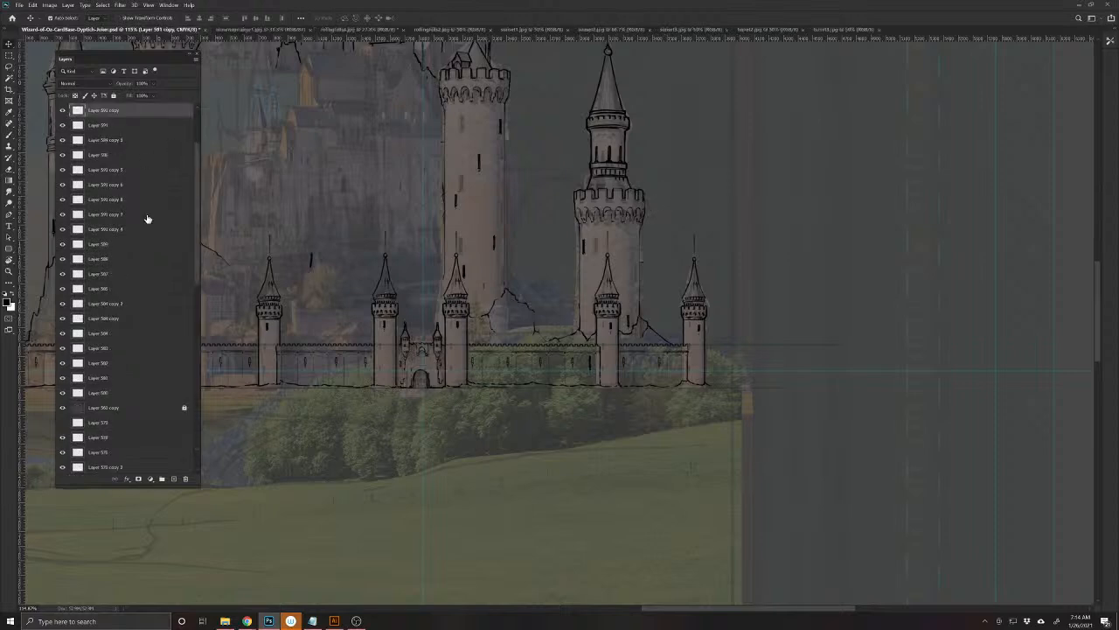
pyautogui.click(175, 480)
pyautogui.press('b')
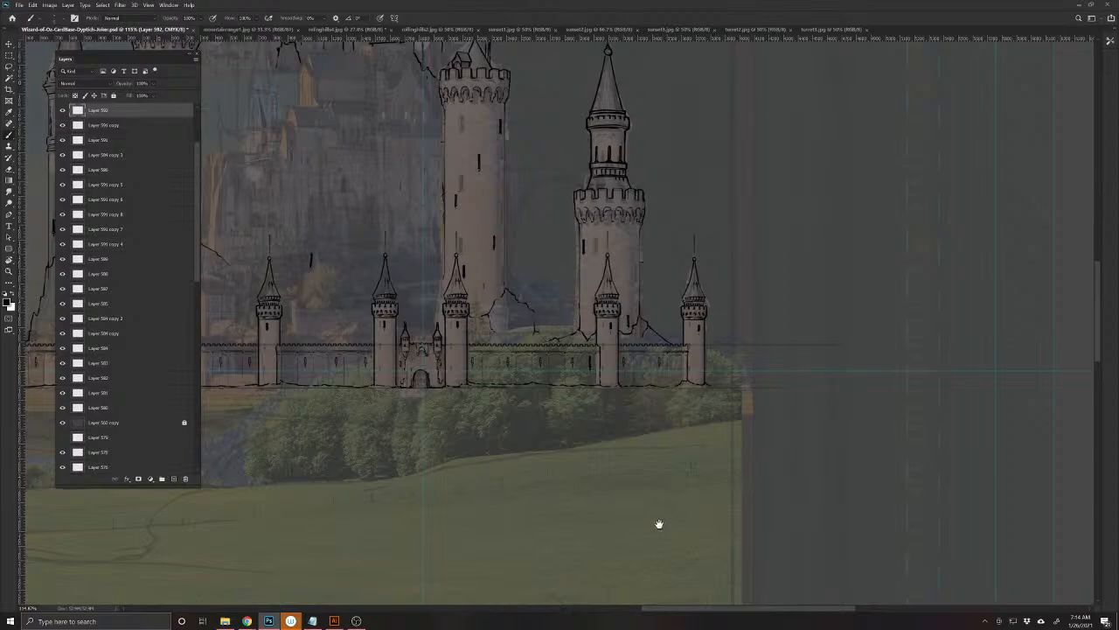
pyautogui.scroll(3, 659, 525)
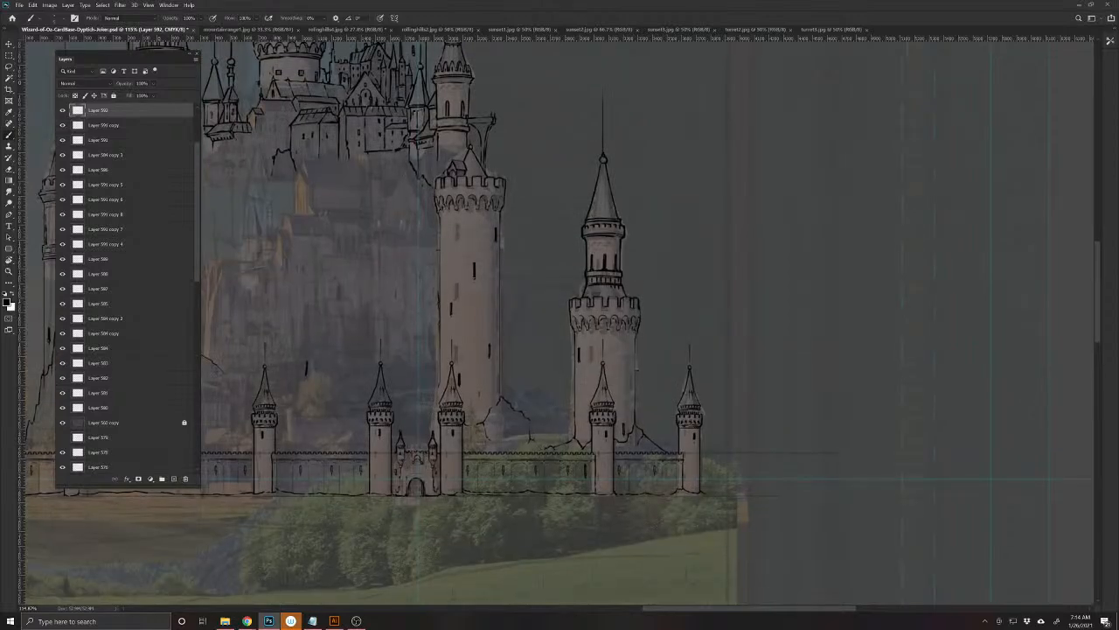
pyautogui.scroll(3, 744, 477)
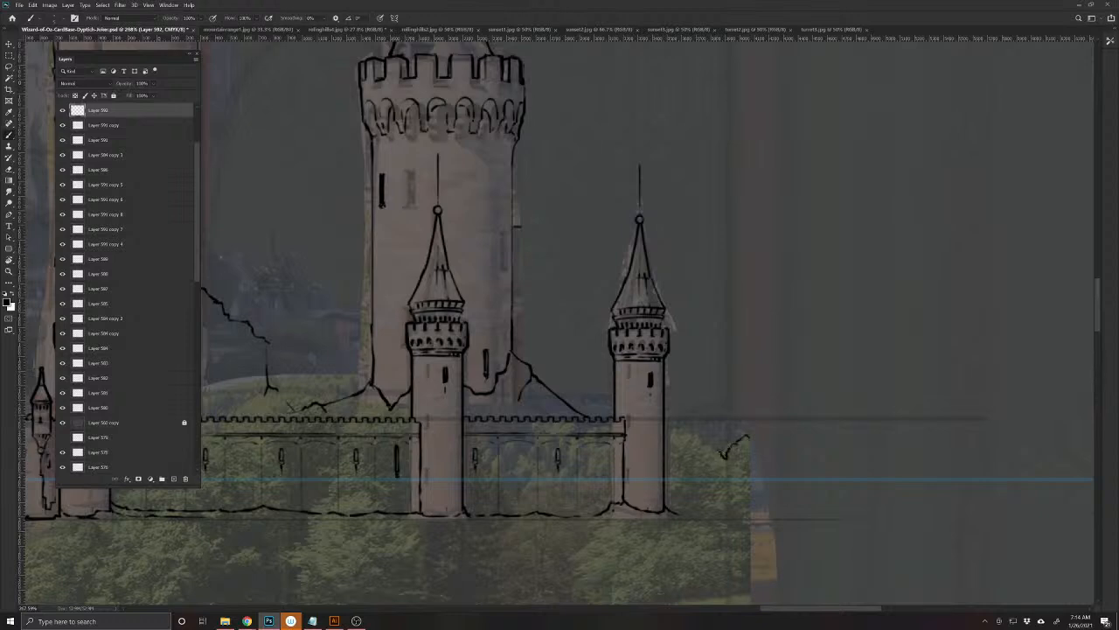
pyautogui.moveTo(685, 506); pyautogui.dragTo(671, 492)
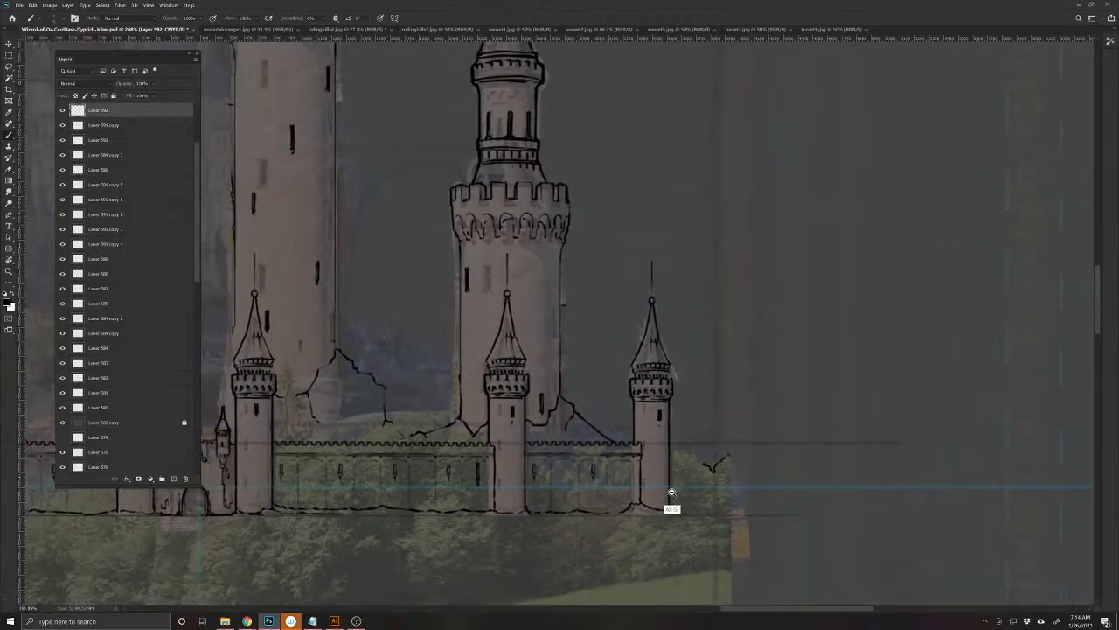
pyautogui.moveTo(643, 530); pyautogui.dragTo(714, 481)
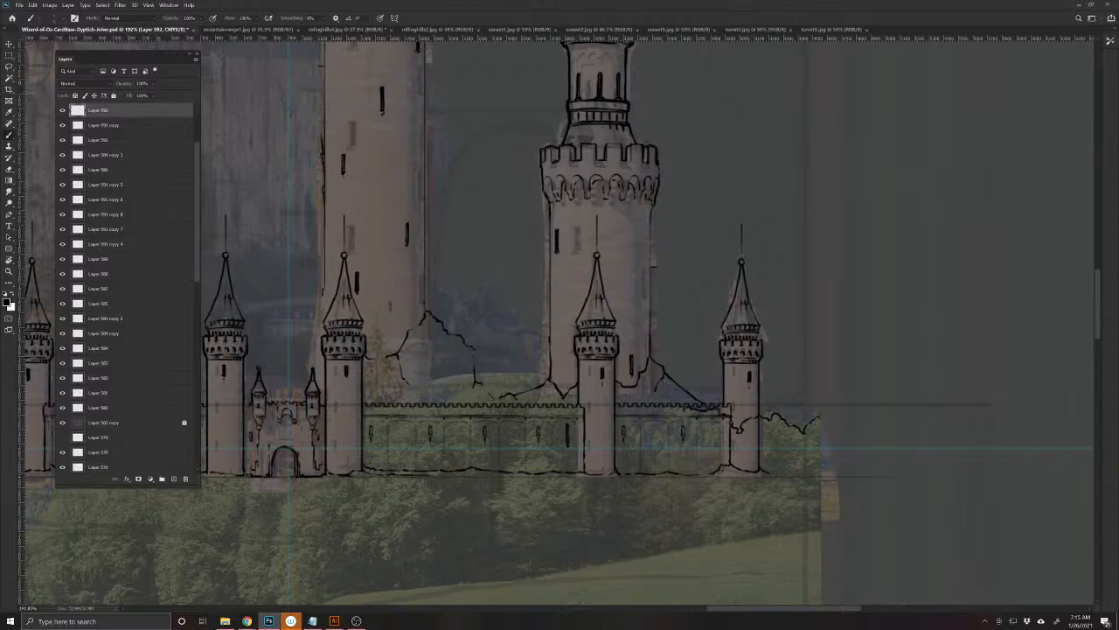
pyautogui.moveTo(672, 417); pyautogui.dragTo(665, 427)
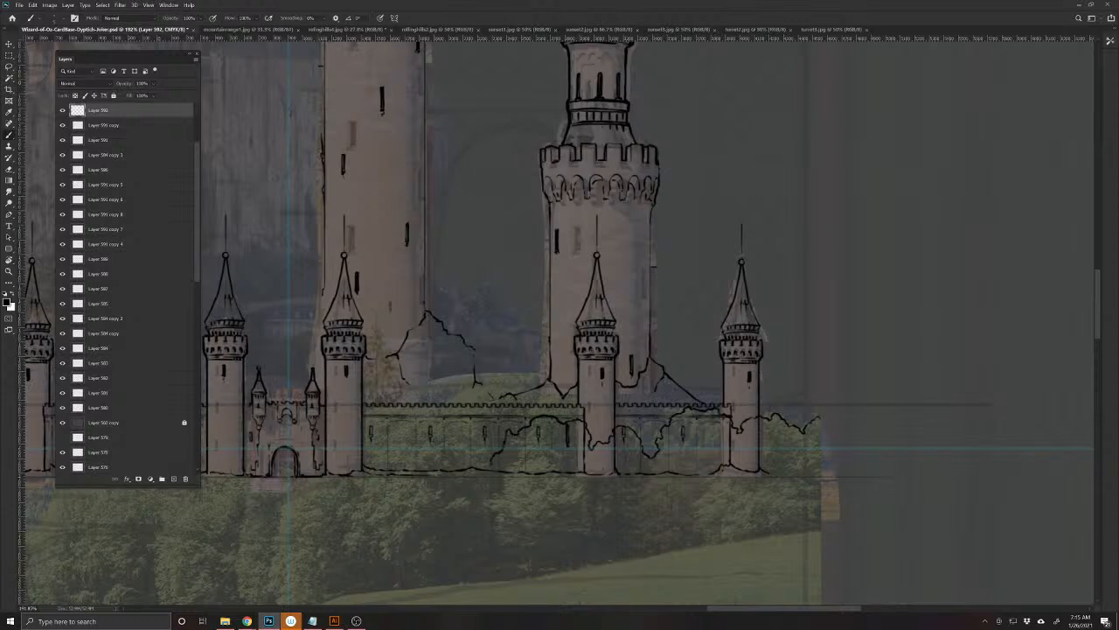
pyautogui.moveTo(467, 545); pyautogui.dragTo(622, 513)
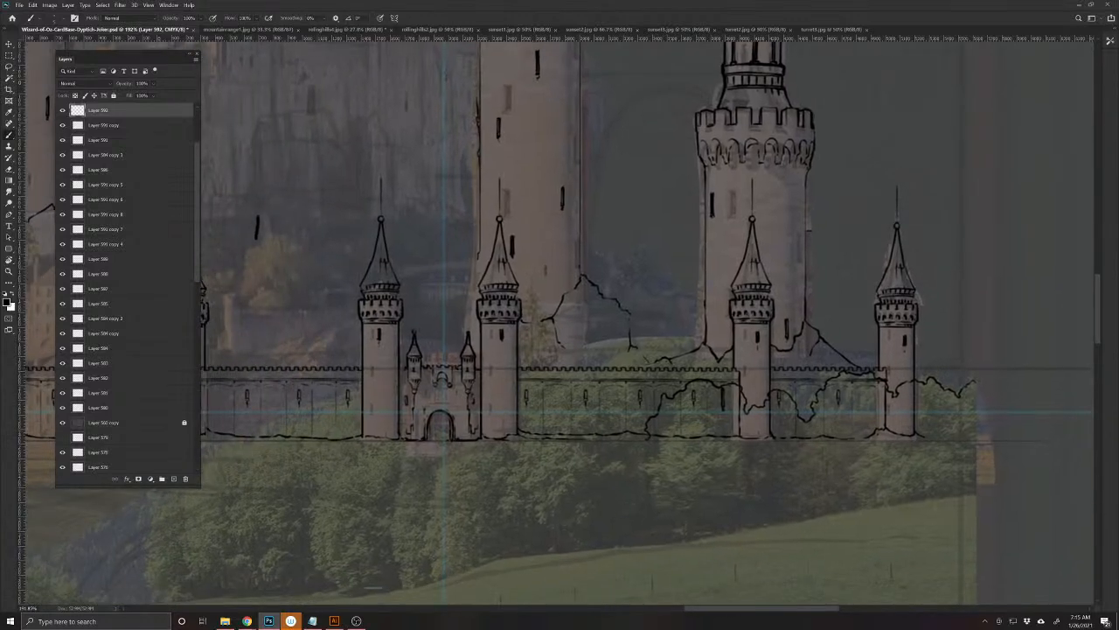
pyautogui.moveTo(637, 442)
pyautogui.mouseDown()
pyautogui.moveTo(629, 487)
pyautogui.moveTo(585, 486)
pyautogui.mouseUp()
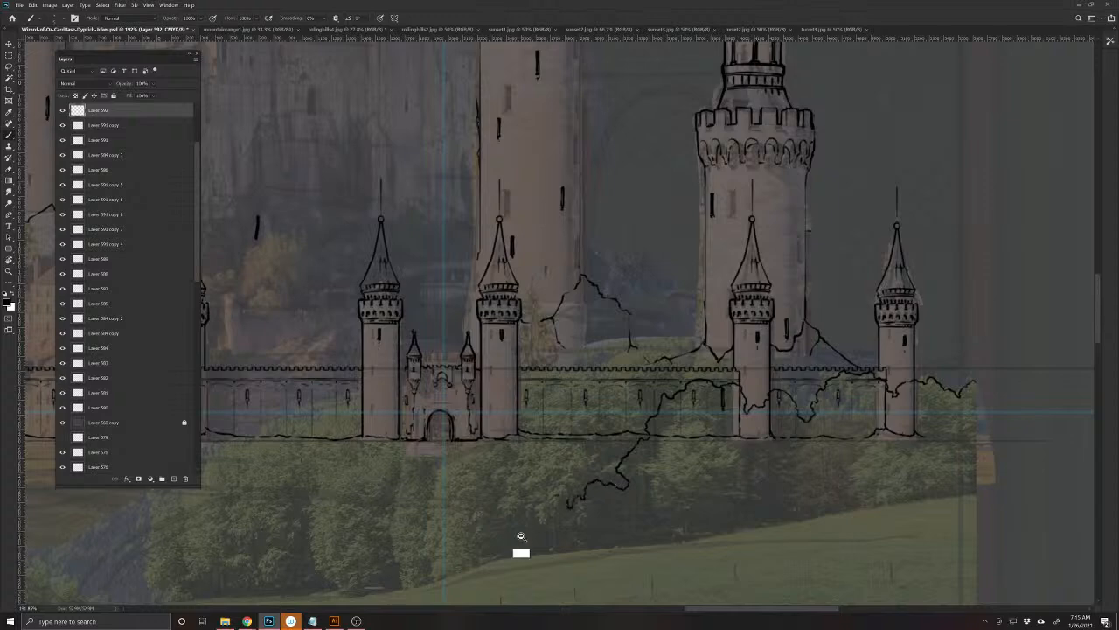
# - Ink the upper edge of the green field as a gently rolling line beneath the trees, from the far right to below the castle's left side
pyautogui.scroll(-3, 507, 536)
pyautogui.moveTo(542, 535); pyautogui.dragTo(606, 512)
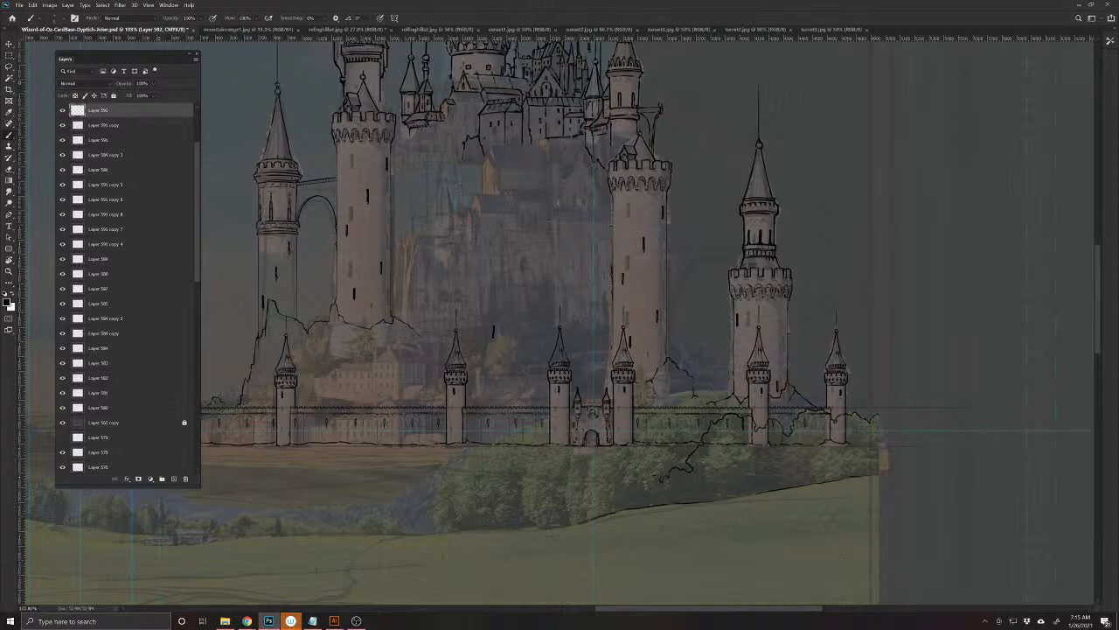
pyautogui.moveTo(586, 520); pyautogui.dragTo(564, 528)
pyautogui.moveTo(601, 507); pyautogui.dragTo(587, 516)
pyautogui.moveTo(477, 554); pyautogui.dragTo(647, 502)
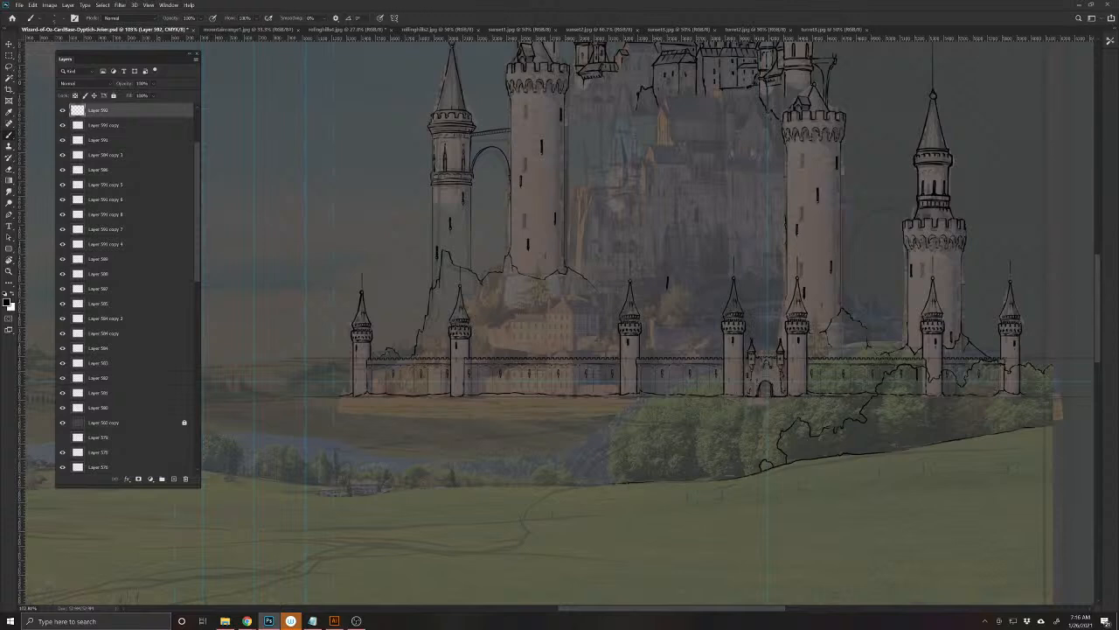
pyautogui.moveTo(576, 486); pyautogui.dragTo(480, 487)
pyautogui.moveTo(638, 490); pyautogui.dragTo(495, 499)
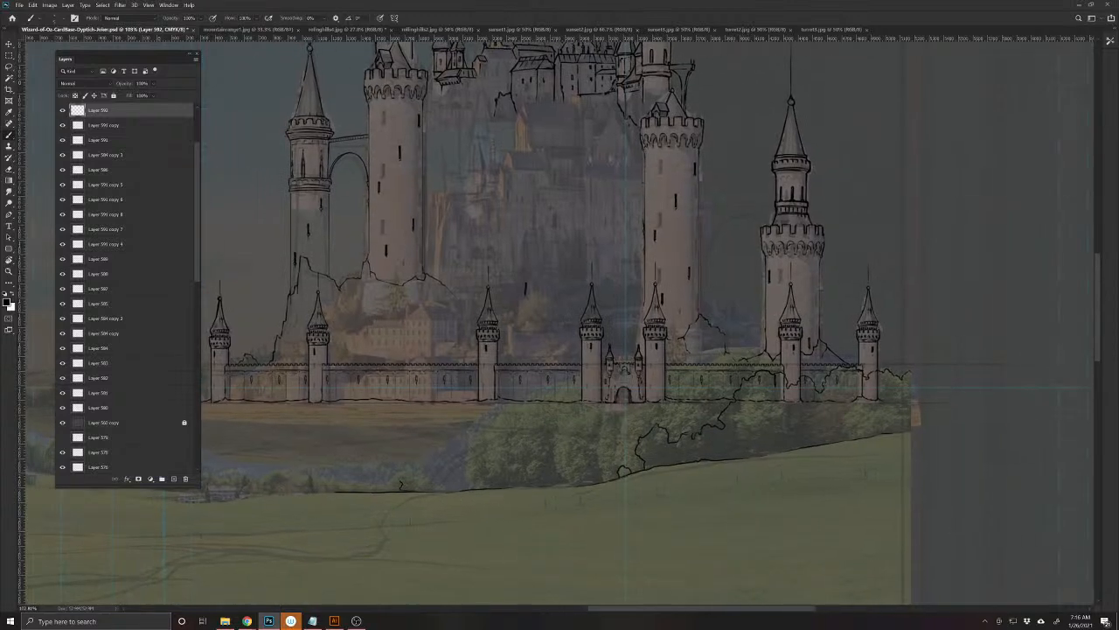
# - Ink small rounded bushes along the field's upper edge, below the gatehouse and toward the line's left end
pyautogui.moveTo(554, 460); pyautogui.dragTo(563, 477)
pyautogui.moveTo(562, 487); pyautogui.dragTo(577, 485)
pyautogui.moveTo(464, 525); pyautogui.dragTo(547, 517)
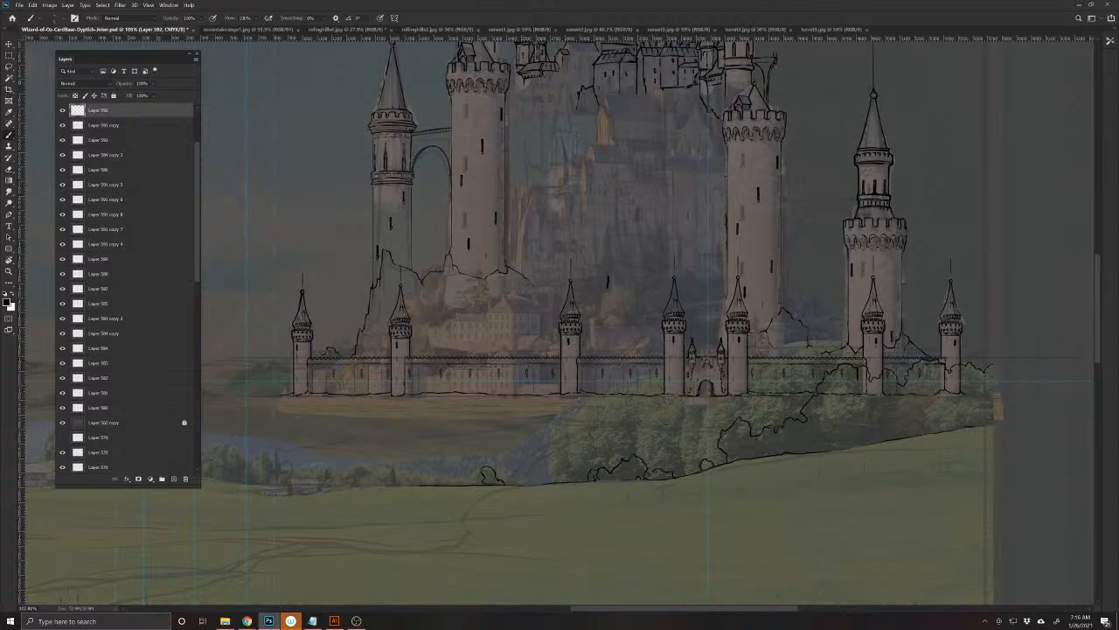
pyautogui.moveTo(455, 510)
pyautogui.mouseDown()
pyautogui.moveTo(632, 504)
pyautogui.moveTo(637, 480)
pyautogui.moveTo(575, 466)
pyautogui.moveTo(517, 473)
pyautogui.mouseUp()
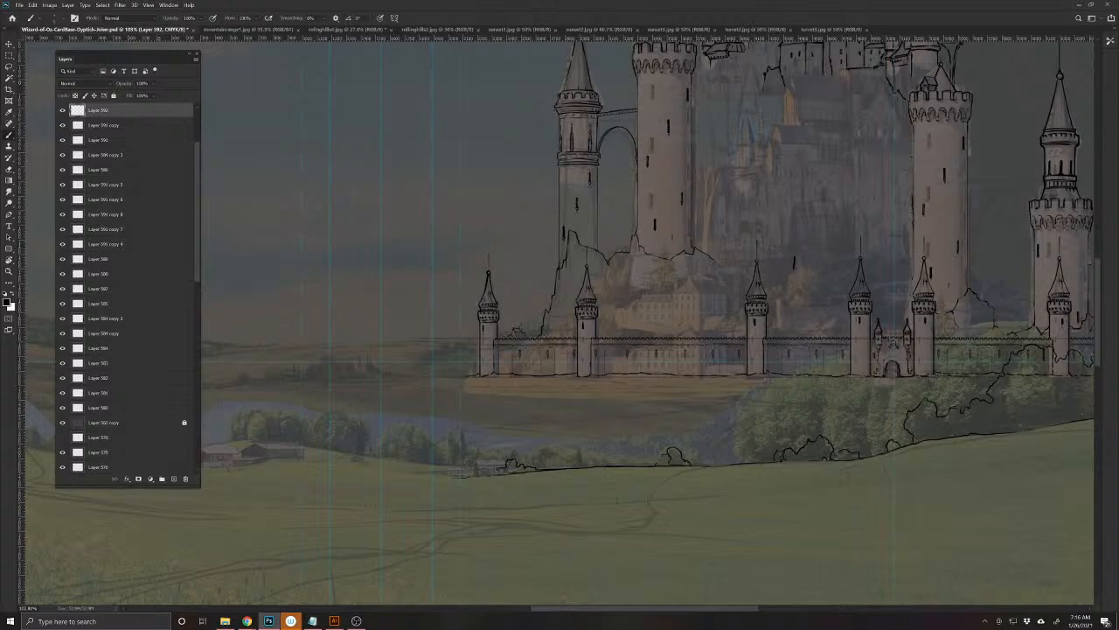
# - Ink the distant shoreline extending left from the castle wall, and a jagged tree outline at the left end of the field's edge
pyautogui.moveTo(320, 509); pyautogui.dragTo(560, 572)
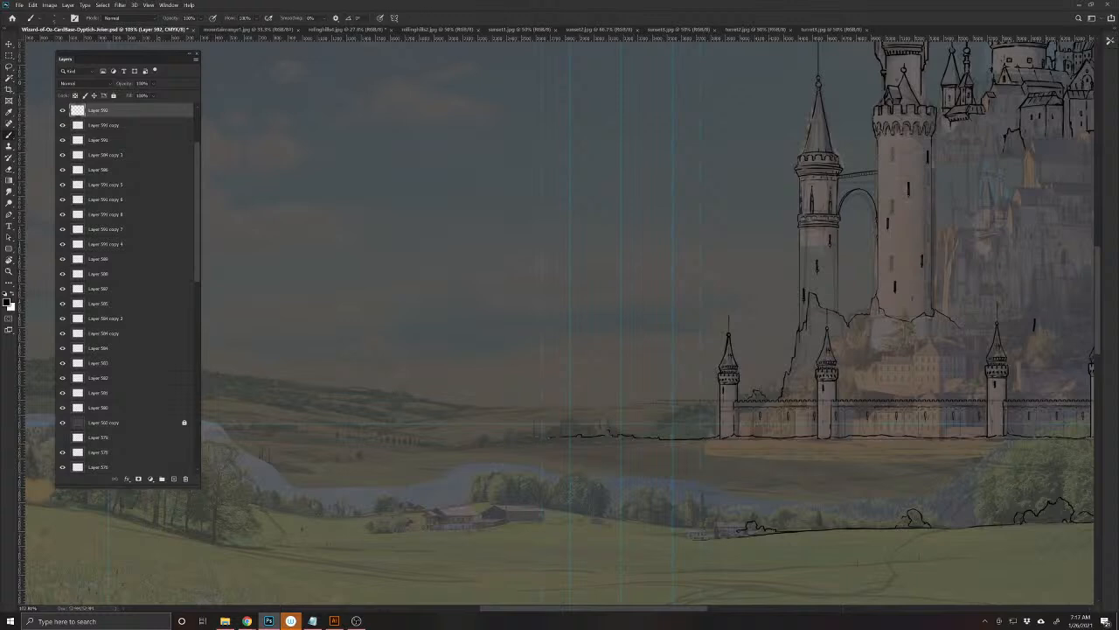
pyautogui.moveTo(436, 450); pyautogui.dragTo(462, 446)
pyautogui.moveTo(340, 493); pyautogui.dragTo(519, 529)
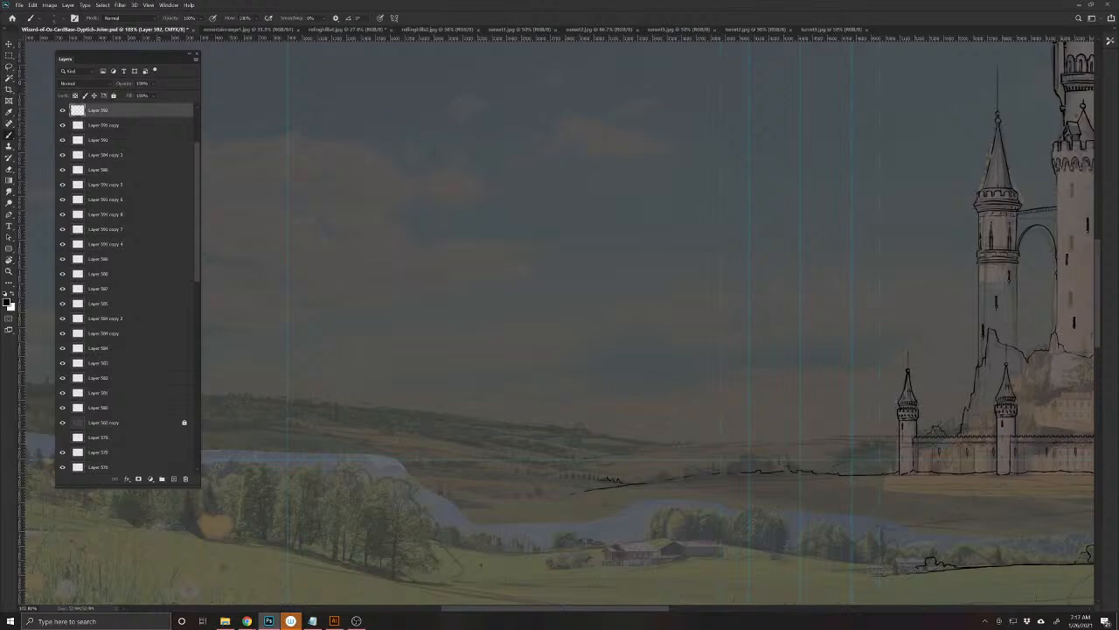
pyautogui.moveTo(465, 492); pyautogui.dragTo(207, 481)
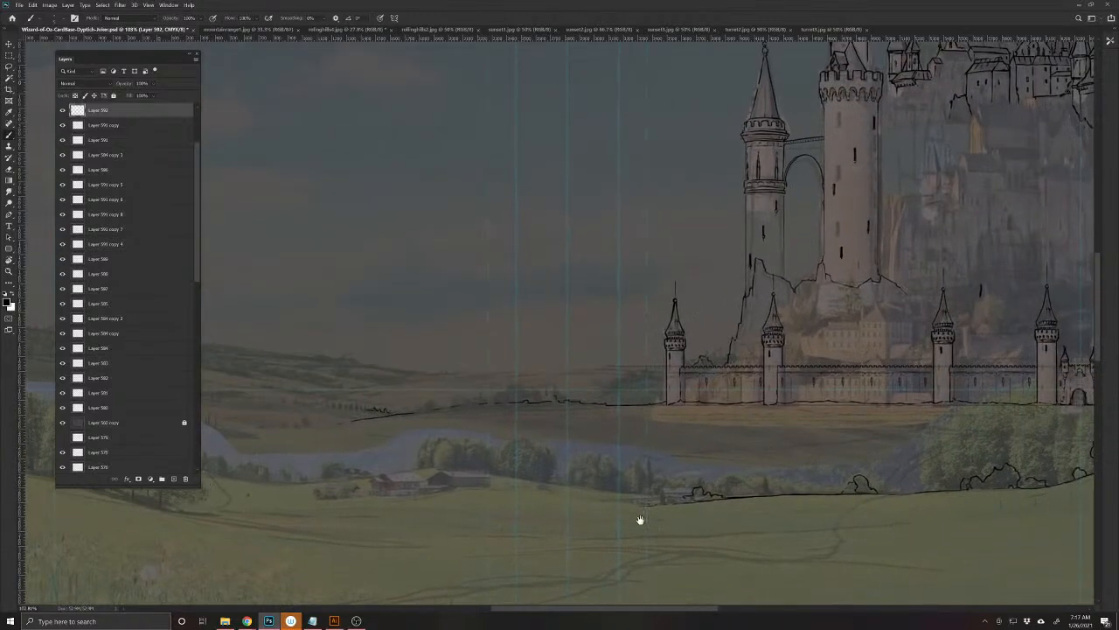
pyautogui.moveTo(640, 520); pyautogui.dragTo(519, 528)
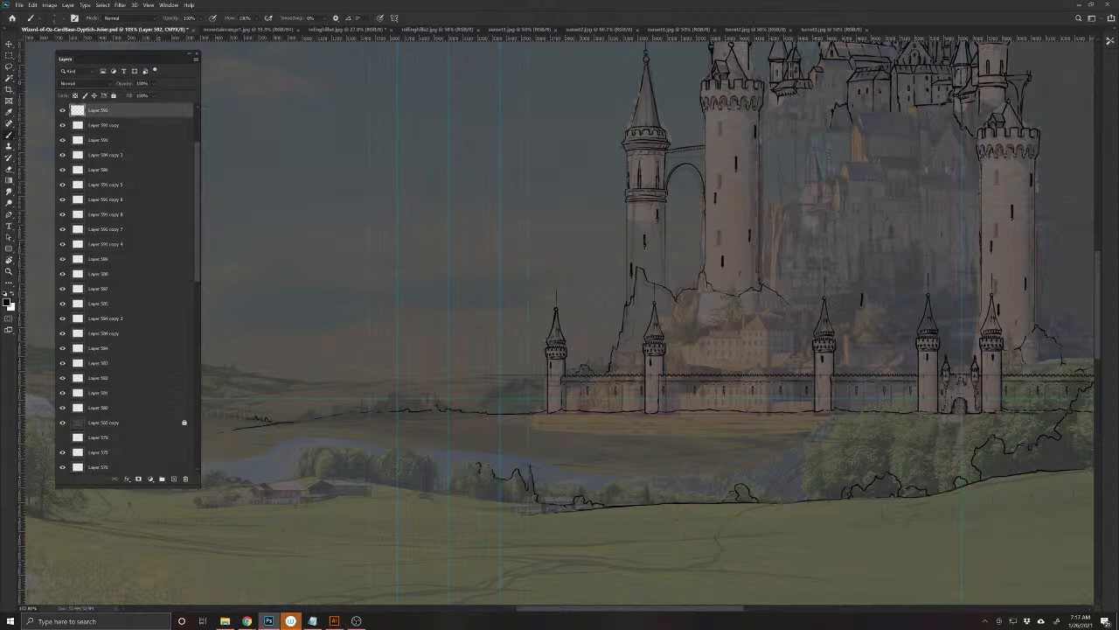
pyautogui.scroll(-5, 600, 550)
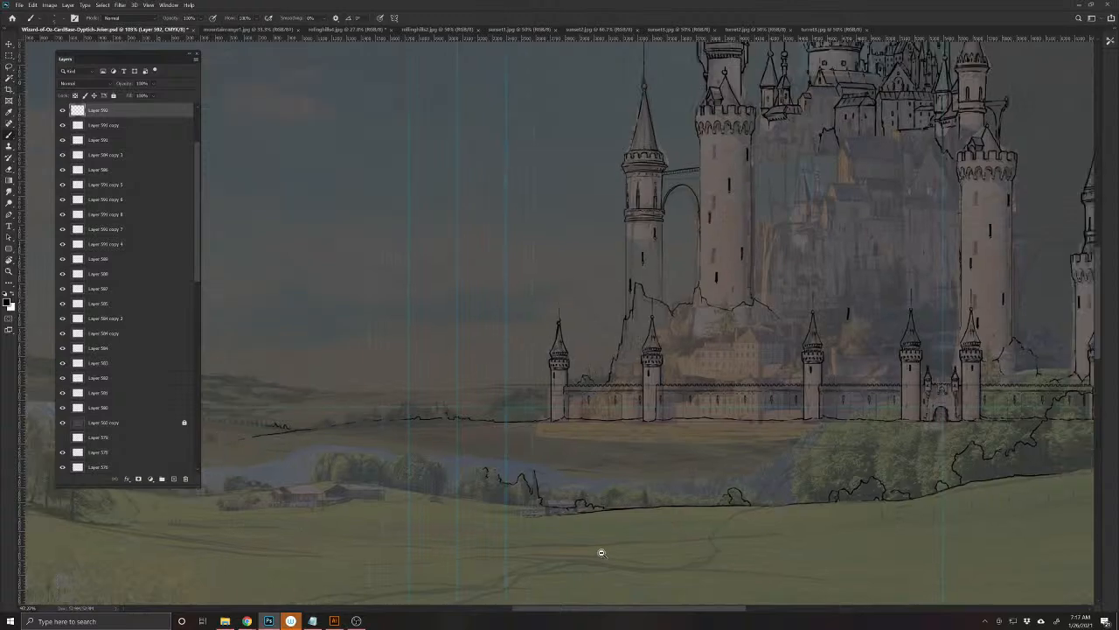
pyautogui.scroll(3, 583, 544)
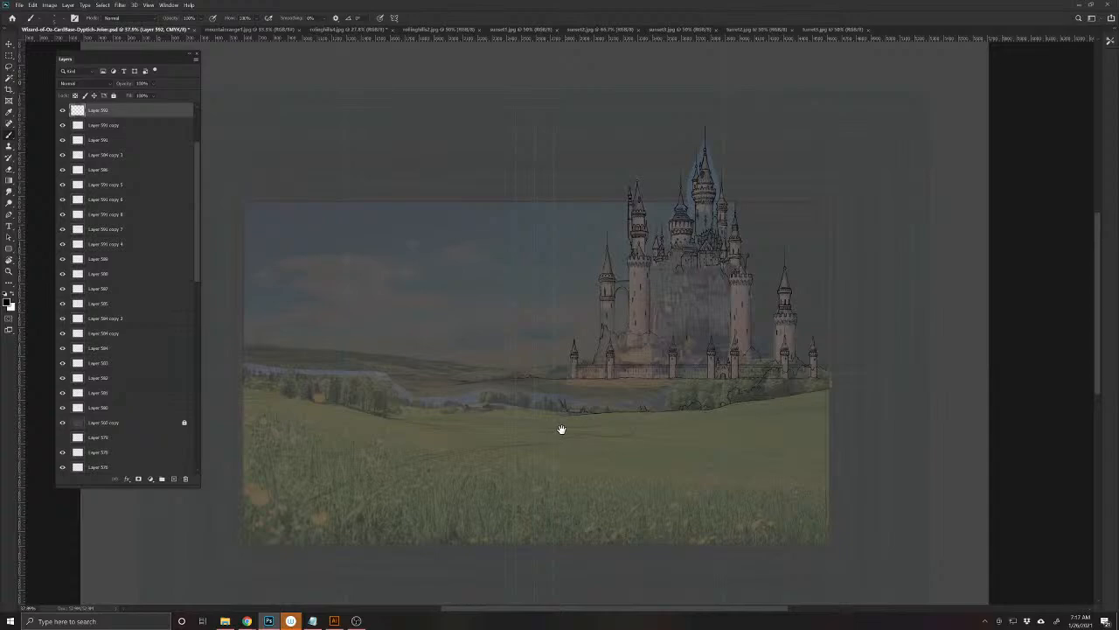
pyautogui.scroll(4, 565, 426)
pyautogui.scroll(2, 725, 464)
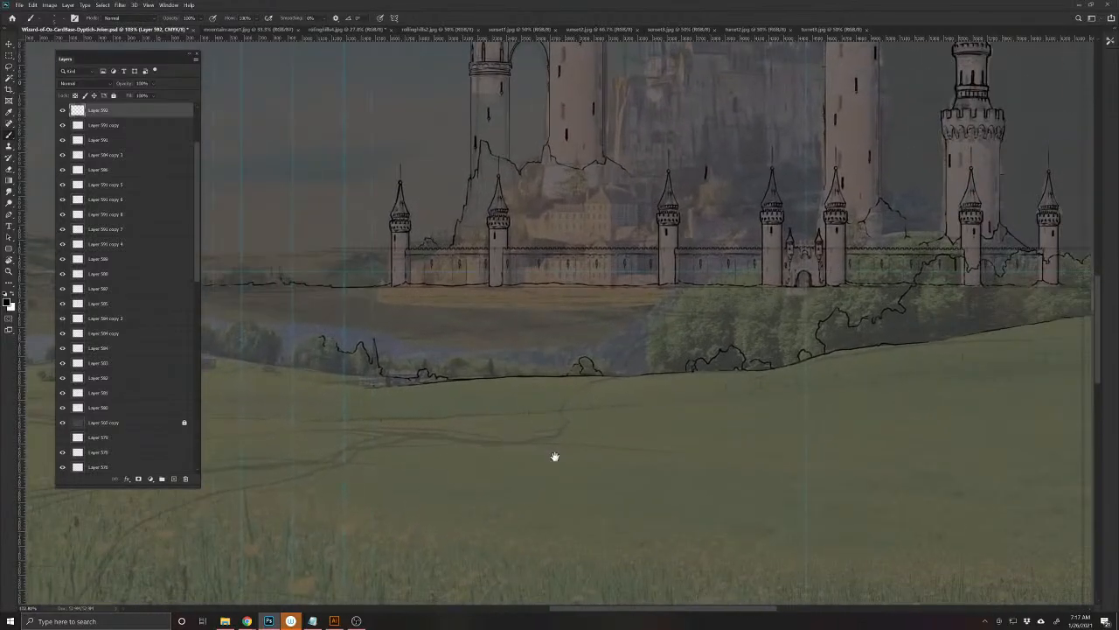
pyautogui.scroll(-3, 542, 450)
pyautogui.scroll(-4, 531, 445)
pyautogui.scroll(1, 560, 448)
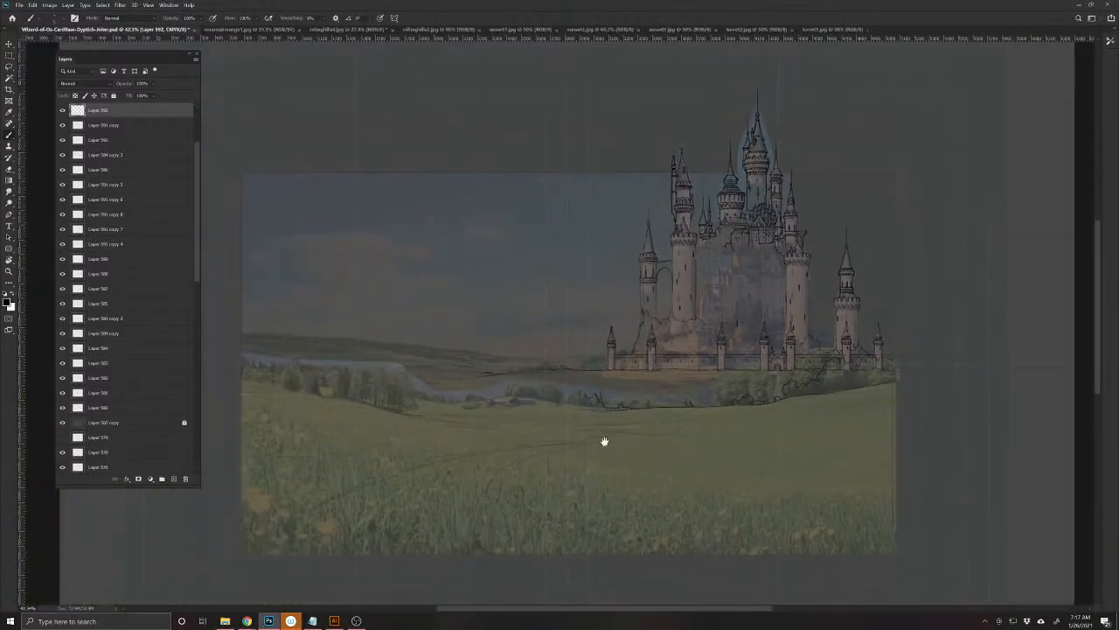
# - Add a new layer and sketch a winding path line from the field's crest below the castle to the lower-left corner of the meadow
pyautogui.click(173, 479)
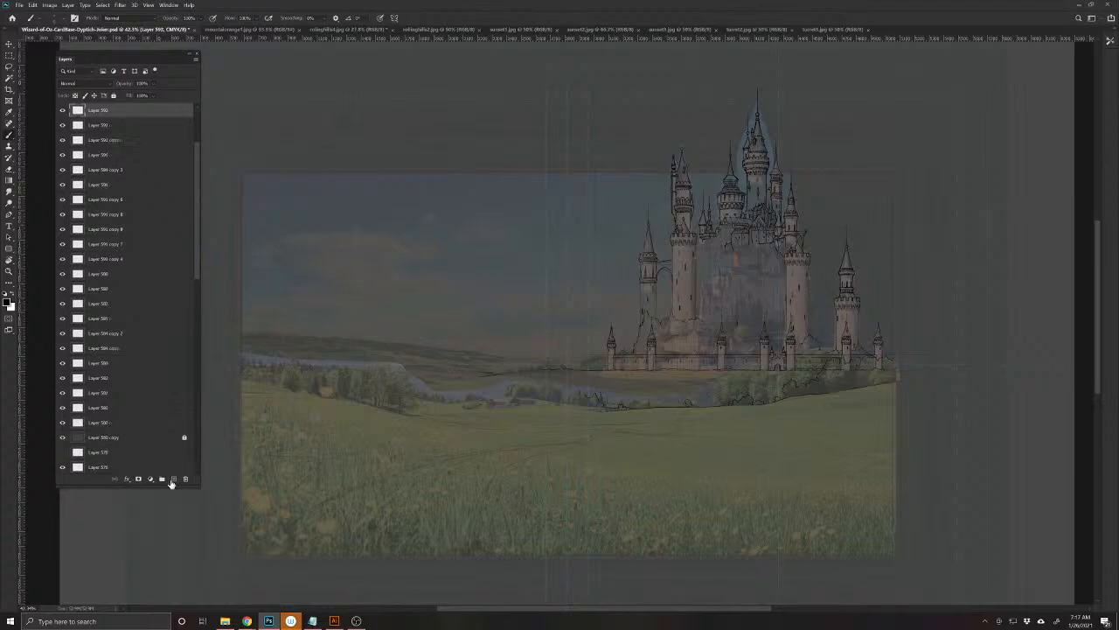
pyautogui.scroll(4, 701, 441)
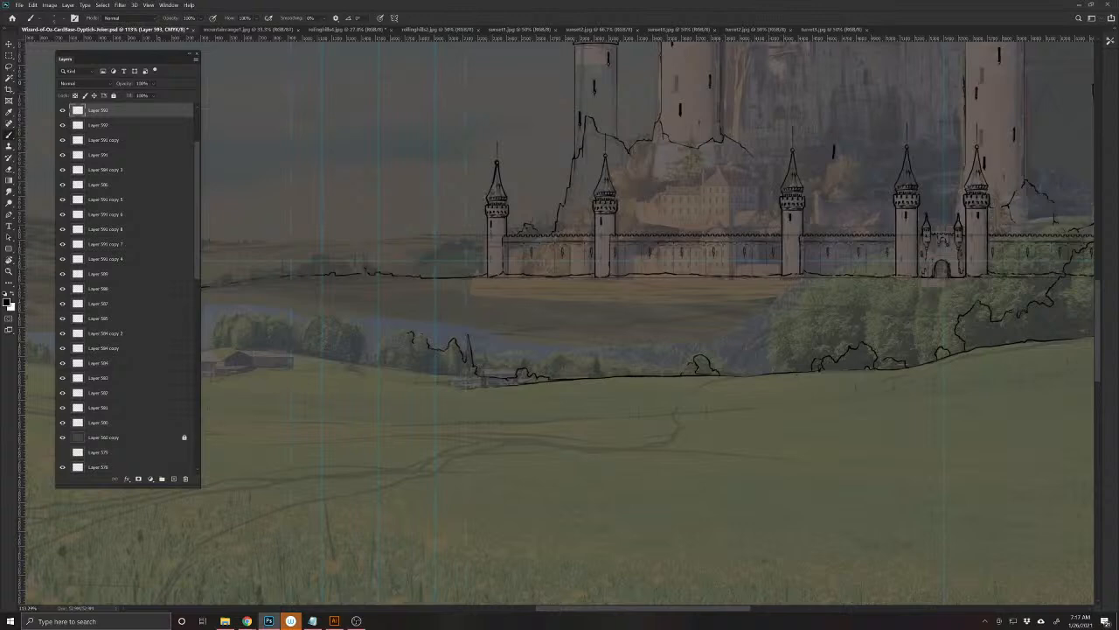
pyautogui.moveTo(710, 382); pyautogui.dragTo(692, 390)
pyautogui.moveTo(651, 443)
pyautogui.mouseDown()
pyautogui.moveTo(532, 439)
pyautogui.moveTo(447, 459)
pyautogui.mouseUp()
pyautogui.moveTo(402, 487)
pyautogui.mouseDown()
pyautogui.moveTo(635, 402)
pyautogui.moveTo(597, 389)
pyautogui.moveTo(652, 388)
pyautogui.moveTo(500, 402)
pyautogui.moveTo(350, 461)
pyautogui.mouseUp()
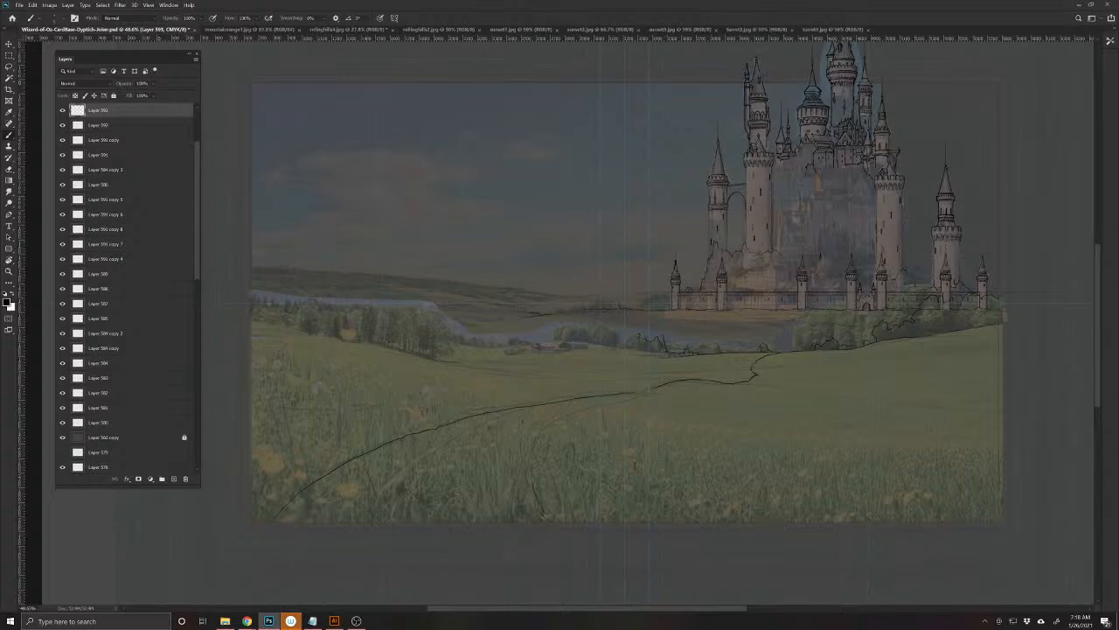
# - Sketch the path's branch curving down to the meadow's bottom edge, and double the path lines to give it width
pyautogui.moveTo(537, 447); pyautogui.dragTo(584, 413)
pyautogui.moveTo(651, 391); pyautogui.dragTo(530, 482)
pyautogui.moveTo(703, 380); pyautogui.dragTo(727, 381)
pyautogui.moveTo(655, 390)
pyautogui.mouseDown()
pyautogui.moveTo(700, 381)
pyautogui.moveTo(549, 438)
pyautogui.moveTo(539, 481)
pyautogui.moveTo(549, 518)
pyautogui.mouseUp()
pyautogui.moveTo(605, 392)
pyautogui.mouseDown()
pyautogui.moveTo(455, 418)
pyautogui.moveTo(392, 442)
pyautogui.mouseUp()
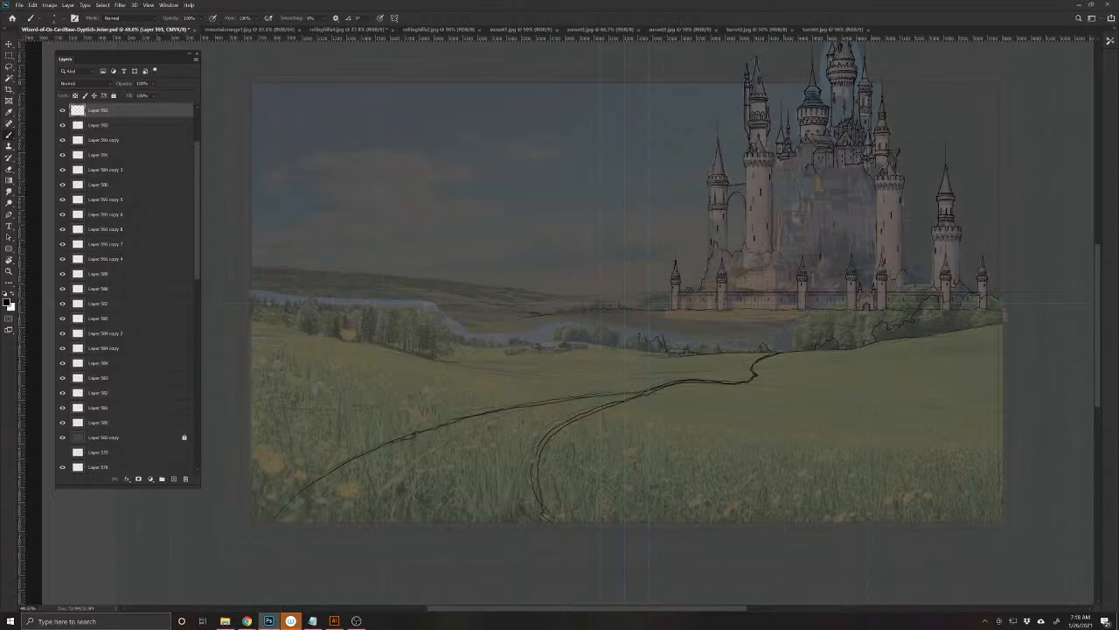
pyautogui.moveTo(299, 490); pyautogui.dragTo(257, 518)
# - Reduce the path sketch layer's opacity, add a new layer above it, and ink the path's rough grassy edge at the meadow's lower-left corner
pyautogui.moveTo(130, 88); pyautogui.dragTo(109, 85)
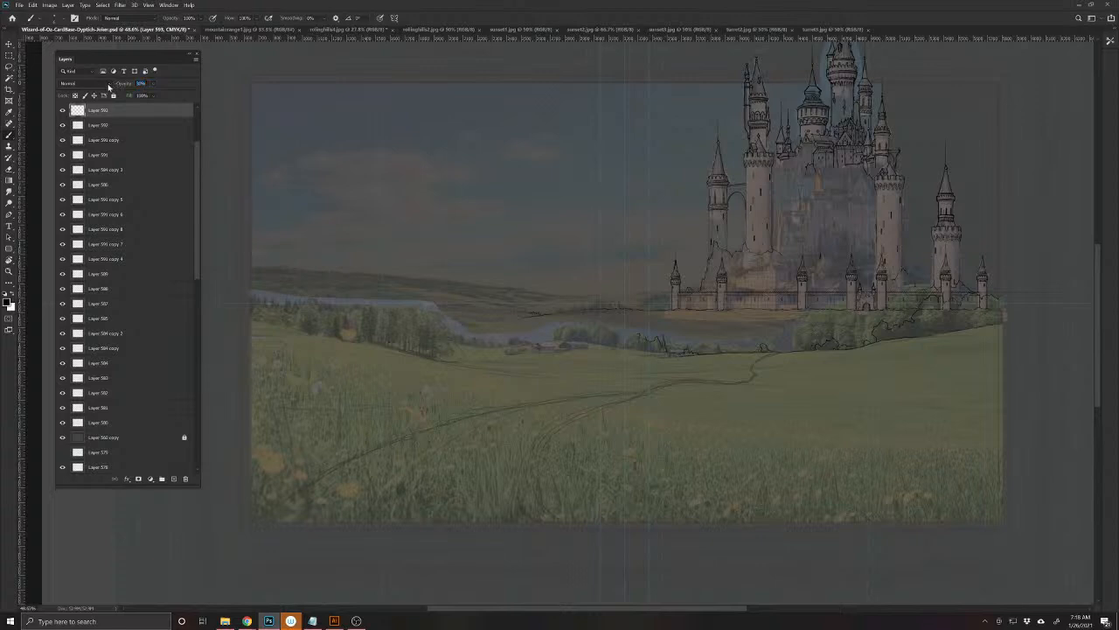
pyautogui.click(173, 479)
pyautogui.moveTo(300, 537); pyautogui.dragTo(320, 543)
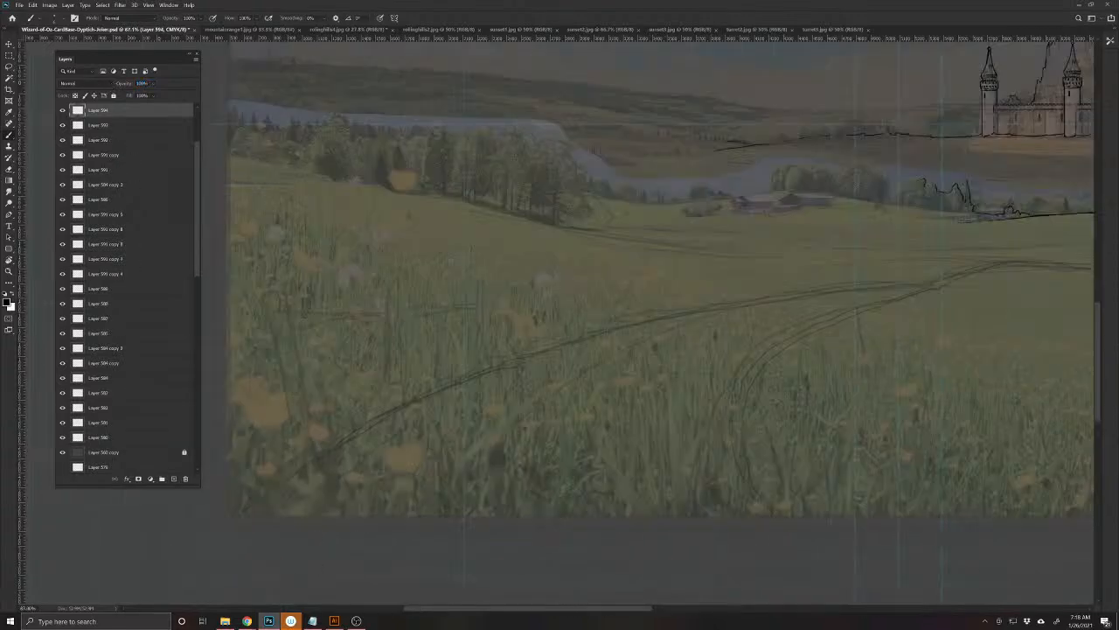
pyautogui.moveTo(656, 432); pyautogui.dragTo(385, 584)
pyautogui.moveTo(752, 389); pyautogui.dragTo(672, 481)
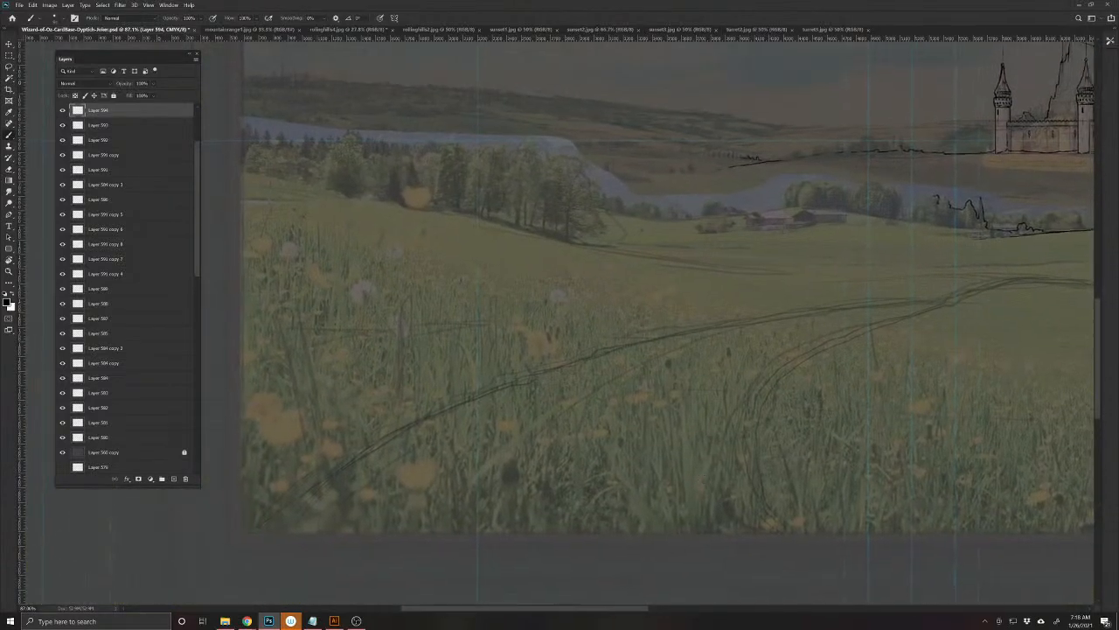
pyautogui.moveTo(260, 523); pyautogui.dragTo(316, 490)
pyautogui.moveTo(324, 480); pyautogui.dragTo(328, 472)
pyautogui.scroll(3, 292, 499)
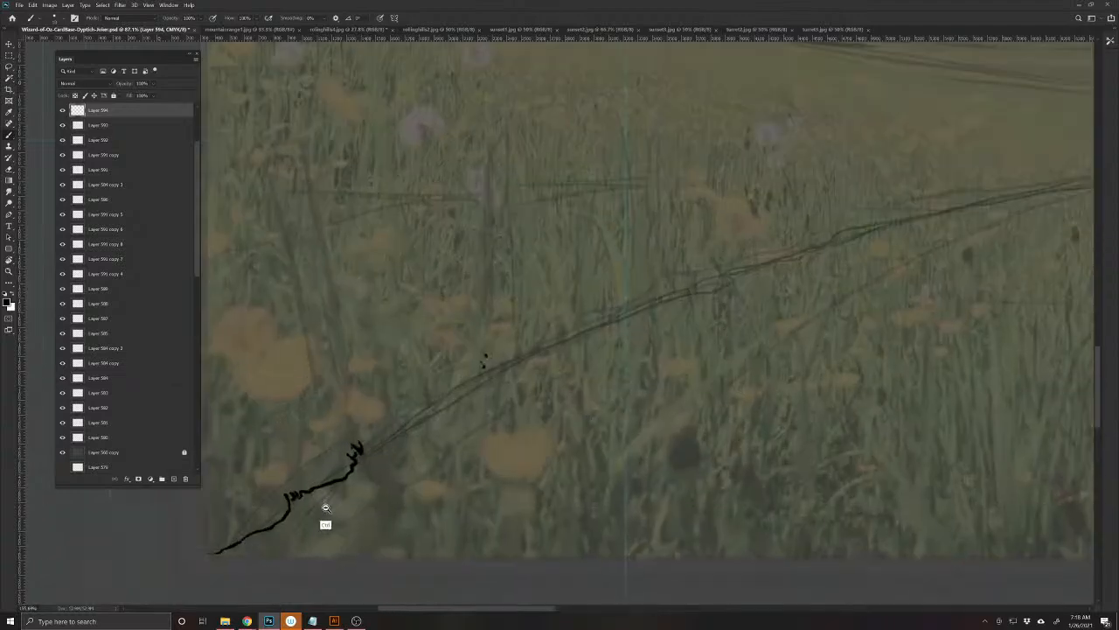
pyautogui.moveTo(358, 448)
pyautogui.mouseDown()
pyautogui.moveTo(442, 413)
pyautogui.moveTo(277, 443)
pyautogui.moveTo(253, 460)
pyautogui.mouseUp()
# - Ink the path's right edge at the bottom of the meadow, and continue its left edge uphill with small grass tufts
pyautogui.scroll(-3, 413, 402)
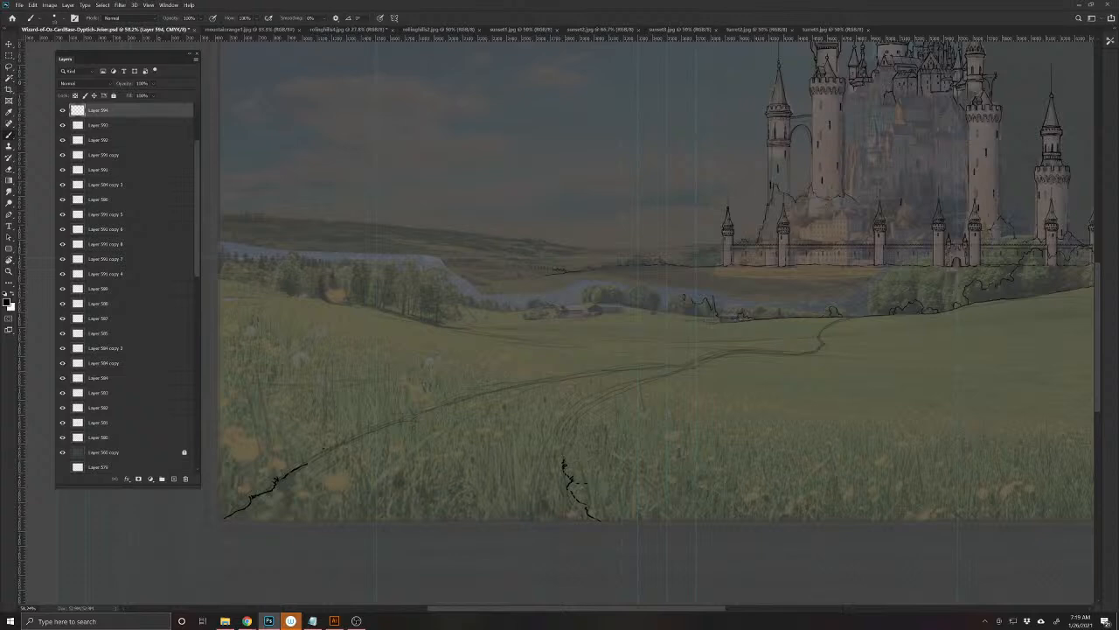
pyautogui.moveTo(568, 427); pyautogui.dragTo(564, 444)
pyautogui.moveTo(357, 434); pyautogui.dragTo(375, 428)
pyautogui.moveTo(404, 417); pyautogui.dragTo(442, 402)
pyautogui.moveTo(508, 385); pyautogui.dragTo(520, 382)
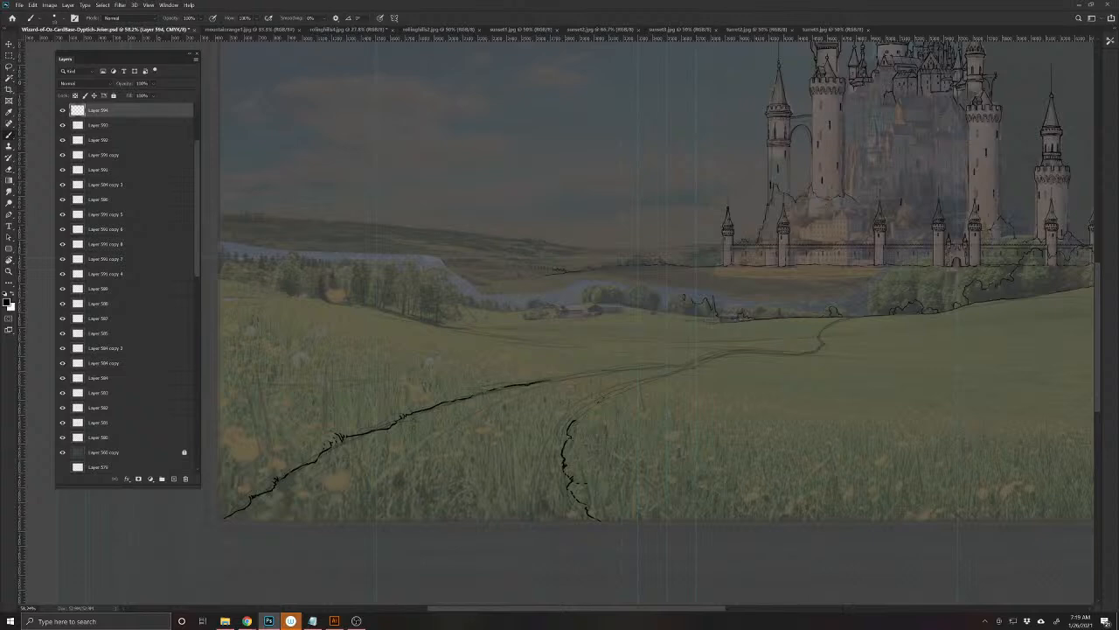
# - Extend both inked path edges uphill over the sketch so they converge toward the bend below the castle
pyautogui.moveTo(586, 374); pyautogui.dragTo(608, 370)
pyautogui.moveTo(593, 406); pyautogui.dragTo(603, 398)
pyautogui.moveTo(649, 380); pyautogui.dragTo(692, 367)
pyautogui.moveTo(692, 412)
pyautogui.mouseDown()
pyautogui.moveTo(540, 491)
pyautogui.moveTo(454, 520)
pyautogui.moveTo(442, 494)
pyautogui.moveTo(478, 492)
pyautogui.moveTo(454, 462)
pyautogui.moveTo(589, 405)
pyautogui.moveTo(667, 396)
pyautogui.moveTo(815, 409)
pyautogui.moveTo(897, 382)
pyautogui.moveTo(834, 412)
pyautogui.moveTo(589, 413)
pyautogui.moveTo(506, 449)
pyautogui.mouseUp()
pyautogui.moveTo(761, 481); pyautogui.dragTo(344, 569)
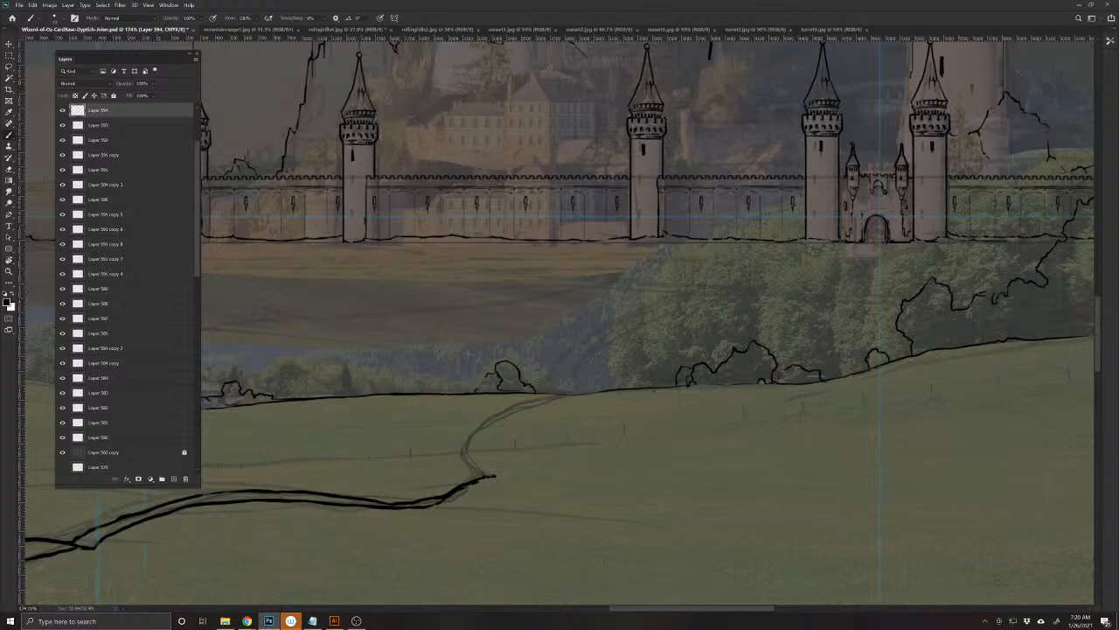
# - Ink both sides of the path's bend up to the field's crest, and add broken ground lines with a grass tuft to its right
pyautogui.moveTo(484, 474)
pyautogui.mouseDown()
pyautogui.moveTo(474, 425)
pyautogui.moveTo(542, 404)
pyautogui.mouseUp()
pyautogui.moveTo(479, 426)
pyautogui.mouseDown()
pyautogui.moveTo(464, 446)
pyautogui.moveTo(477, 474)
pyautogui.mouseUp()
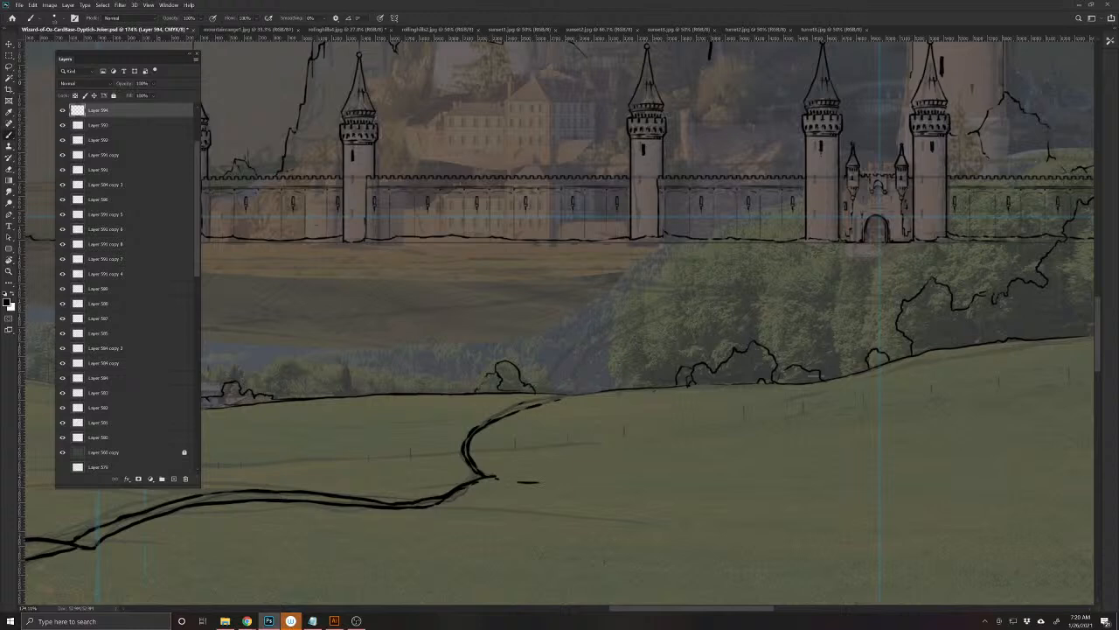
pyautogui.moveTo(416, 507); pyautogui.dragTo(616, 520)
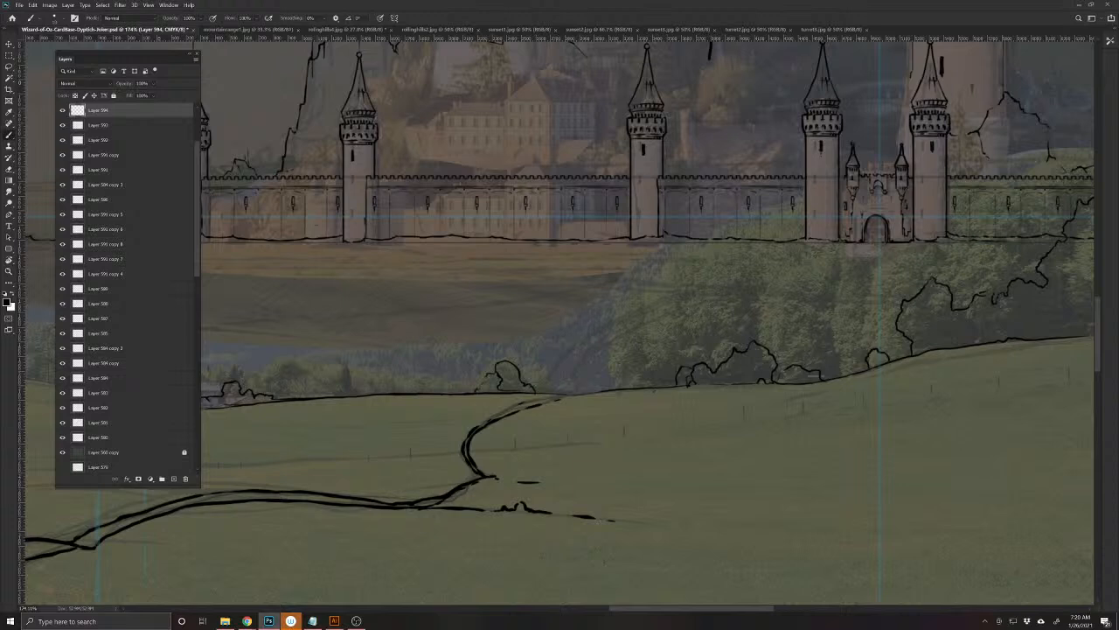
# - Ink a broken fence line across the slope below the castle's right-hand woods, and add short upright posts along it
pyautogui.moveTo(650, 485); pyautogui.dragTo(394, 550)
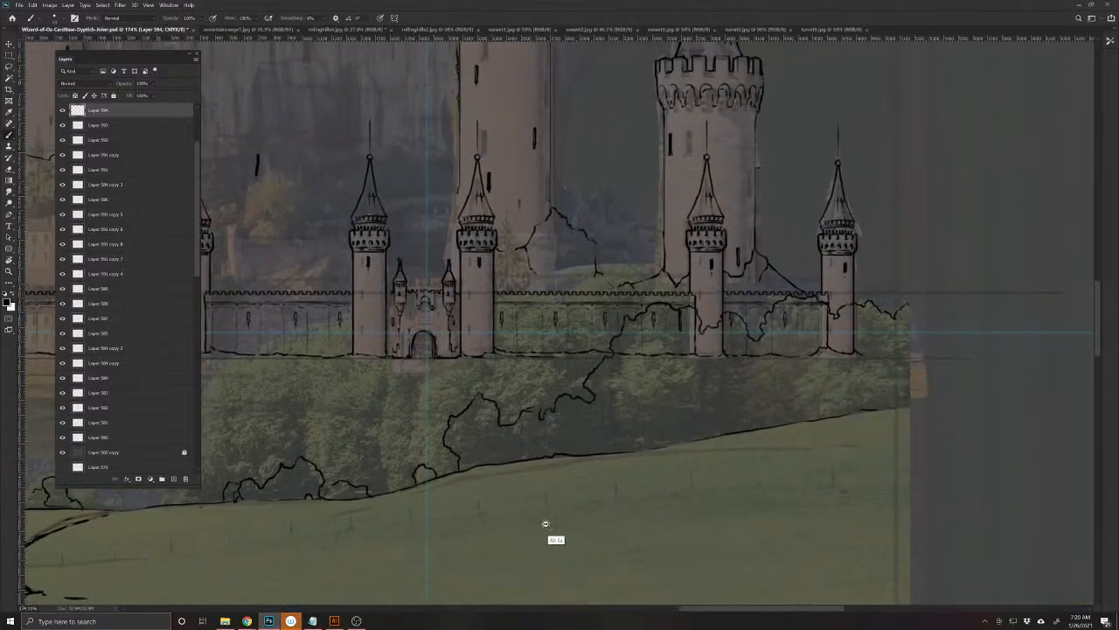
pyautogui.moveTo(894, 481)
pyautogui.mouseDown()
pyautogui.moveTo(766, 481)
pyautogui.moveTo(529, 507)
pyautogui.mouseUp()
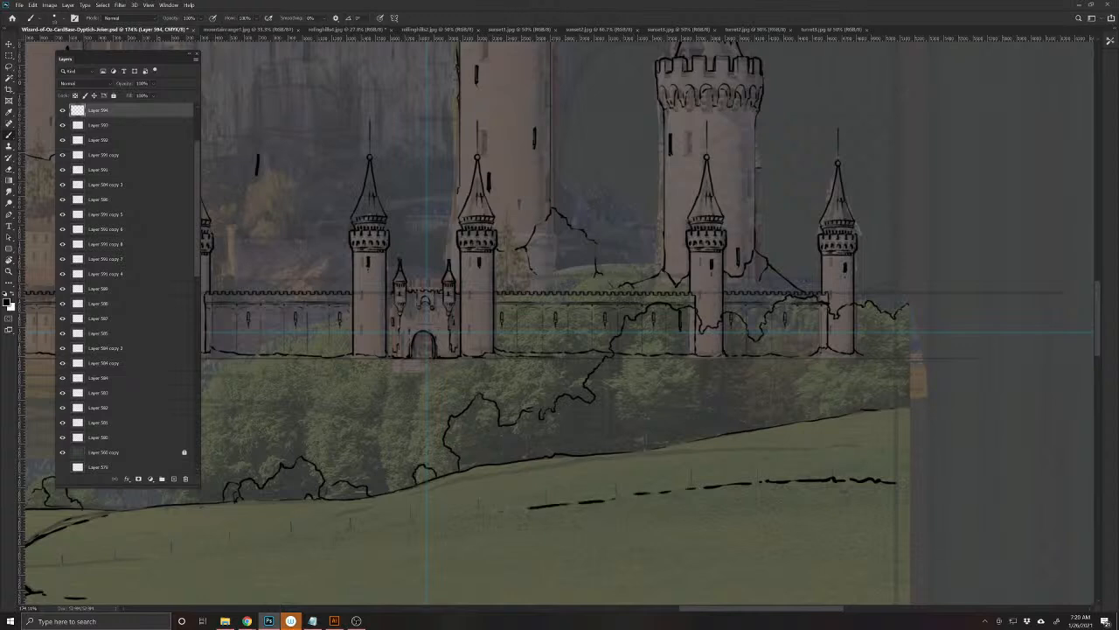
pyautogui.moveTo(832, 479); pyautogui.dragTo(831, 468)
pyautogui.moveTo(759, 482); pyautogui.dragTo(759, 469)
pyautogui.moveTo(691, 486); pyautogui.dragTo(691, 472)
pyautogui.moveTo(615, 495); pyautogui.dragTo(616, 482)
pyautogui.moveTo(545, 504); pyautogui.dragTo(546, 490)
pyautogui.moveTo(478, 516); pyautogui.dragTo(477, 504)
# - Continue the broken fence line downhill to the path's bend, with more posts along it
pyautogui.moveTo(397, 560); pyautogui.dragTo(635, 509)
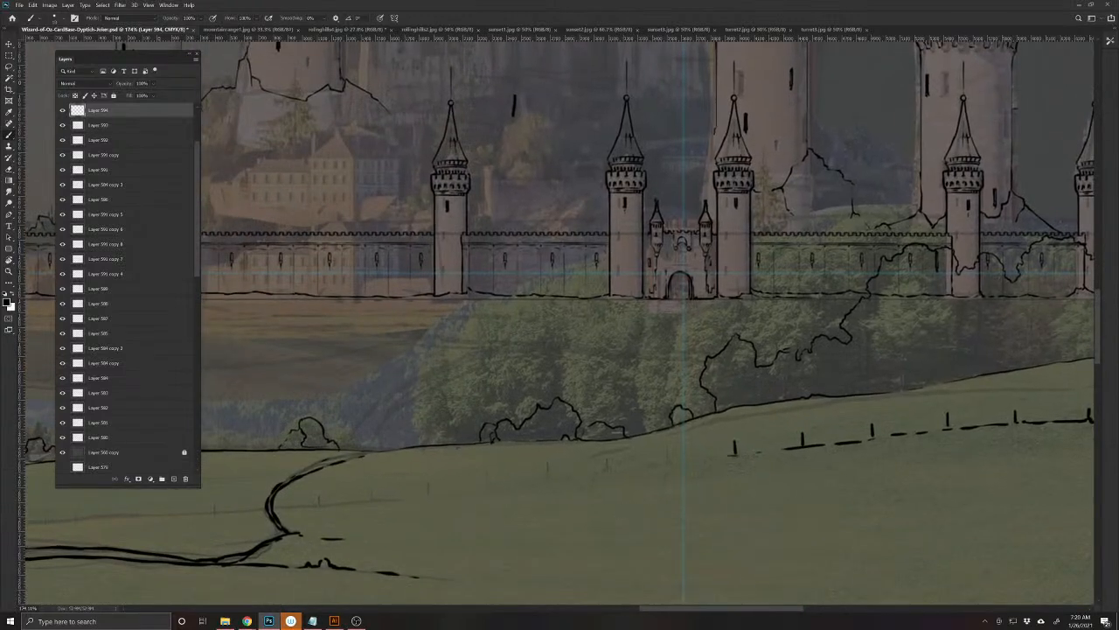
pyautogui.moveTo(719, 454)
pyautogui.mouseDown()
pyautogui.moveTo(505, 484)
pyautogui.moveTo(421, 519)
pyautogui.moveTo(350, 529)
pyautogui.mouseUp()
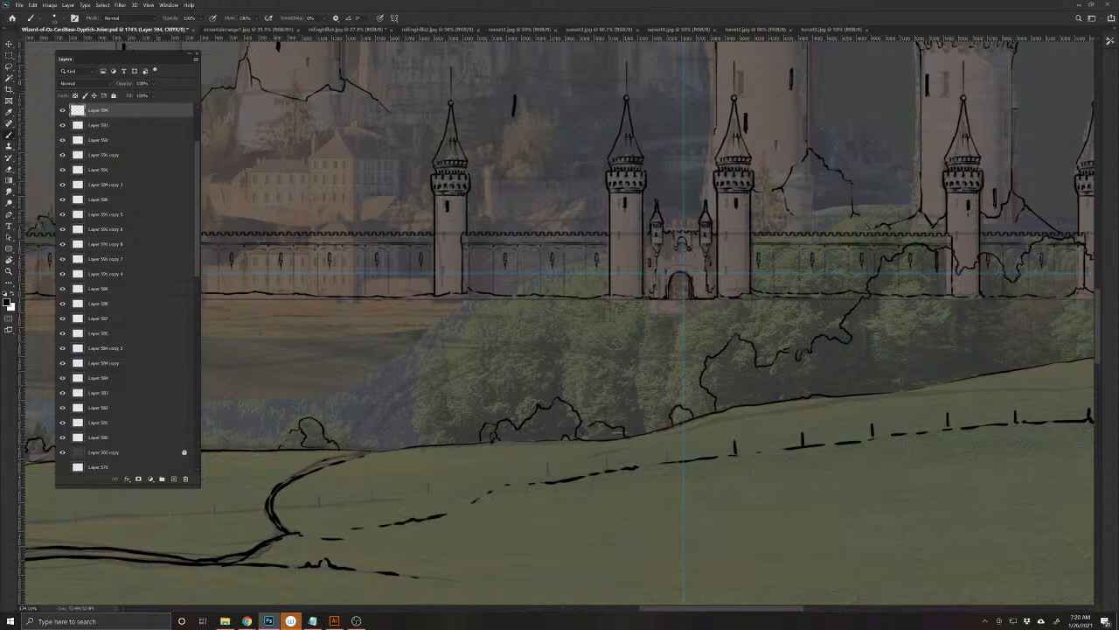
pyautogui.moveTo(667, 450)
pyautogui.mouseDown()
pyautogui.moveTo(667, 461)
pyautogui.moveTo(548, 483)
pyautogui.mouseUp()
# - Erase the path's lower bend and redraw it tighter, with the posted fence line meeting it and a short dash across on its left
pyautogui.moveTo(278, 553)
pyautogui.mouseDown()
pyautogui.moveTo(390, 516)
pyautogui.moveTo(575, 493)
pyautogui.moveTo(644, 467)
pyautogui.mouseUp()
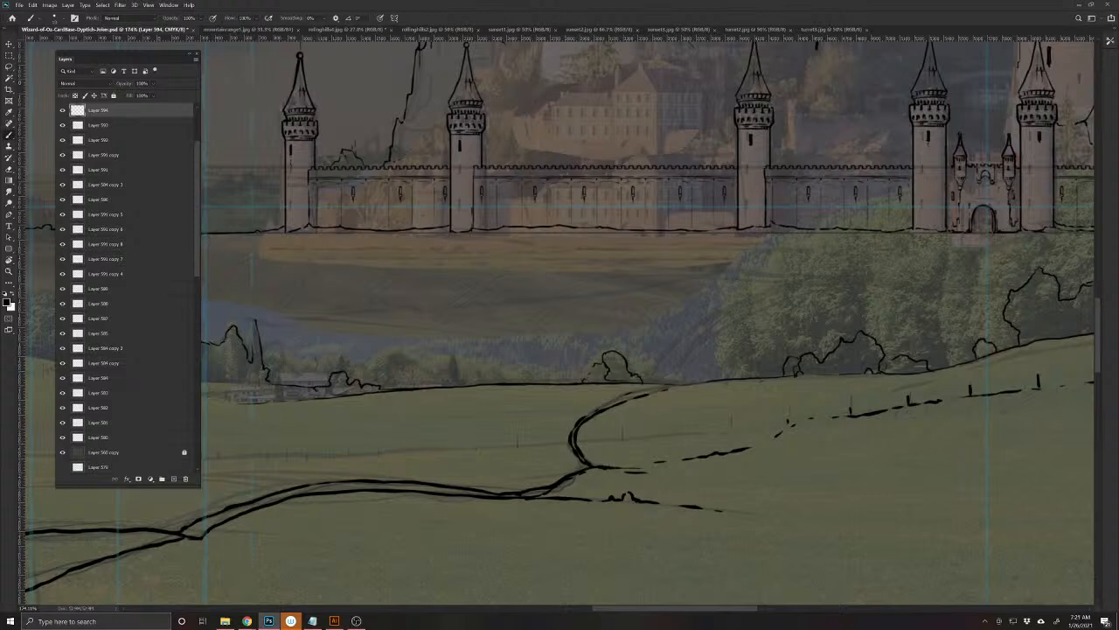
pyautogui.press('e')
pyautogui.moveTo(574, 439)
pyautogui.mouseDown()
pyautogui.moveTo(590, 467)
pyautogui.moveTo(780, 435)
pyautogui.mouseUp()
pyautogui.moveTo(641, 473)
pyautogui.mouseDown()
pyautogui.moveTo(595, 466)
pyautogui.moveTo(538, 486)
pyautogui.mouseUp()
pyautogui.moveTo(577, 447)
pyautogui.mouseDown()
pyautogui.moveTo(584, 418)
pyautogui.moveTo(609, 408)
pyautogui.moveTo(593, 432)
pyautogui.moveTo(614, 439)
pyautogui.moveTo(543, 493)
pyautogui.moveTo(584, 450)
pyautogui.moveTo(791, 425)
pyautogui.moveTo(731, 430)
pyautogui.mouseUp()
pyautogui.press('b')
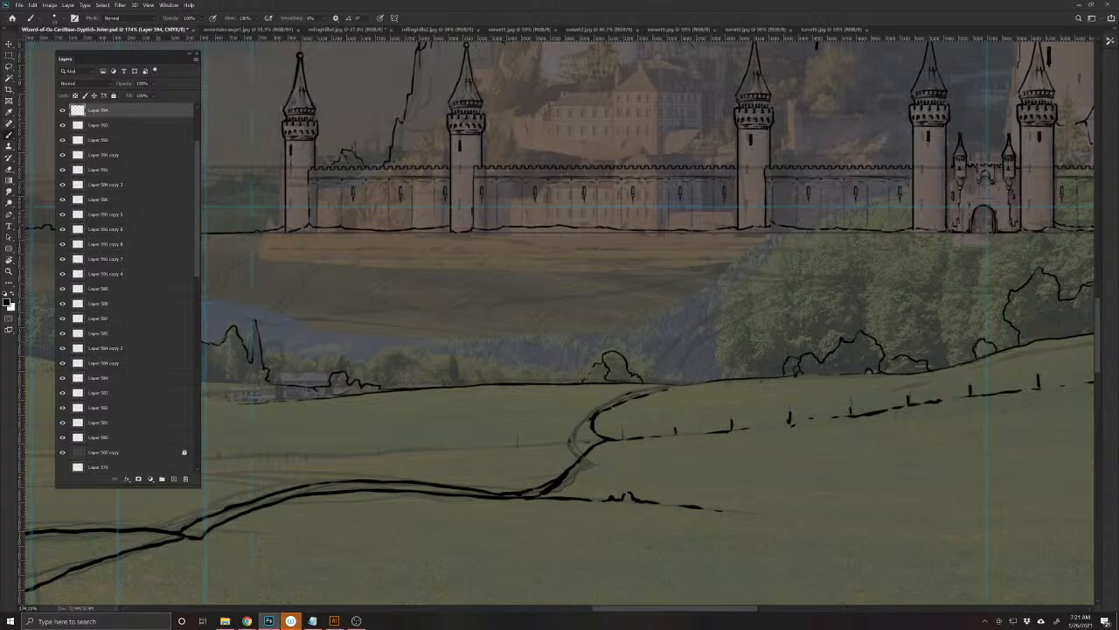
pyautogui.moveTo(554, 445); pyautogui.dragTo(575, 443)
# - Ink a thin, broken contour line just below the field's crest on the slope at the far right
pyautogui.moveTo(353, 495); pyautogui.dragTo(530, 488)
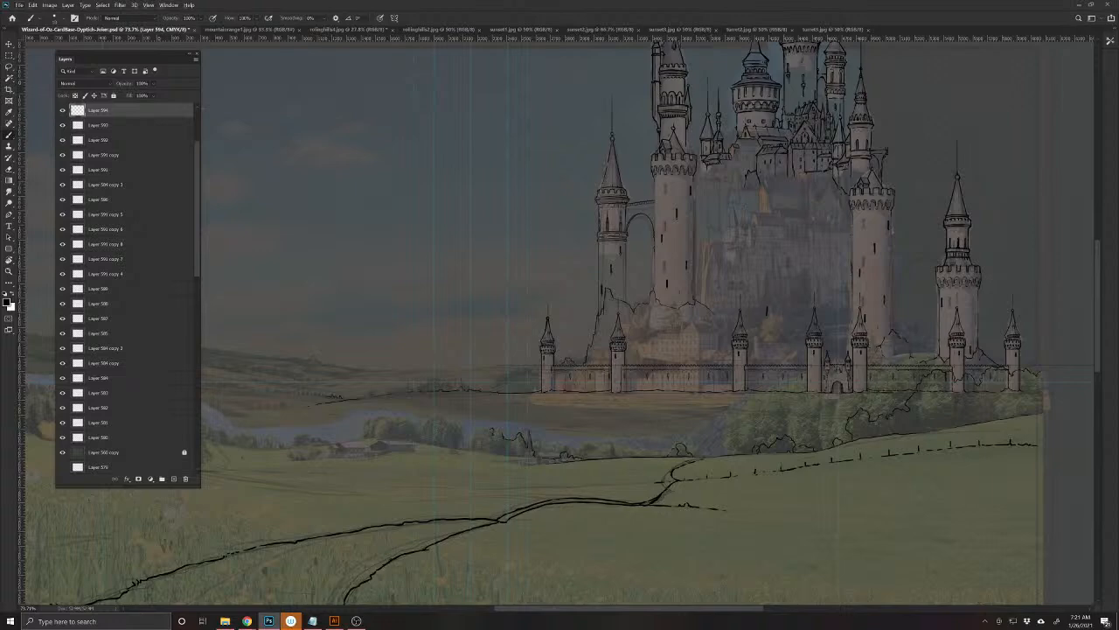
pyautogui.moveTo(801, 485); pyautogui.dragTo(418, 537)
pyautogui.moveTo(557, 486); pyautogui.dragTo(592, 495)
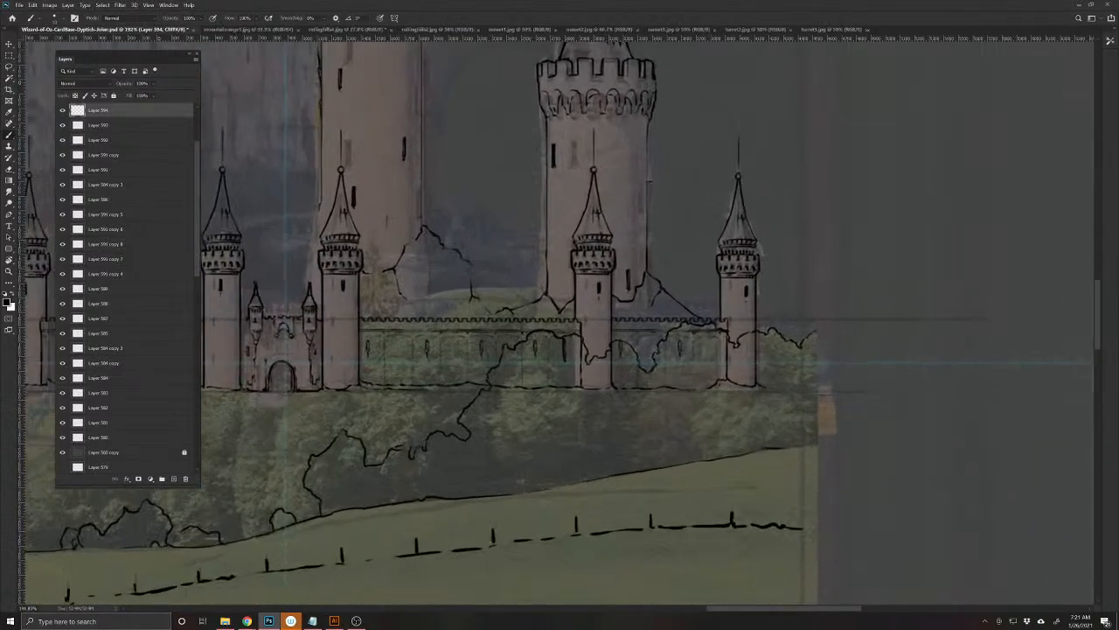
pyautogui.moveTo(483, 495); pyautogui.dragTo(670, 485)
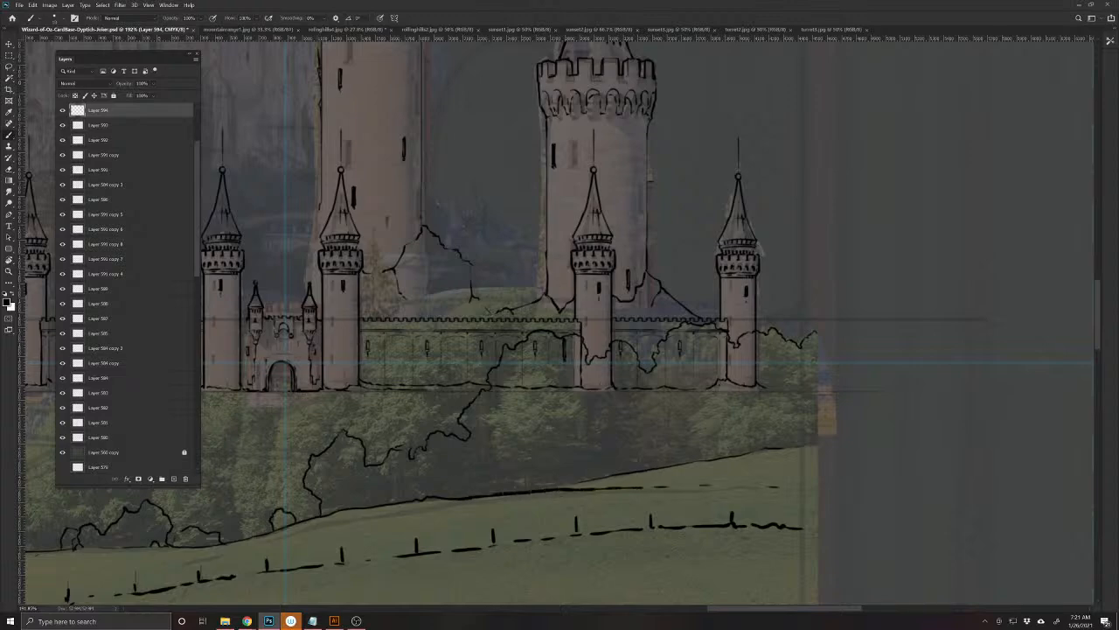
# - Ink a receding row of fence posts along the field at the meadow's far left edge
pyautogui.moveTo(499, 537); pyautogui.dragTo(685, 478)
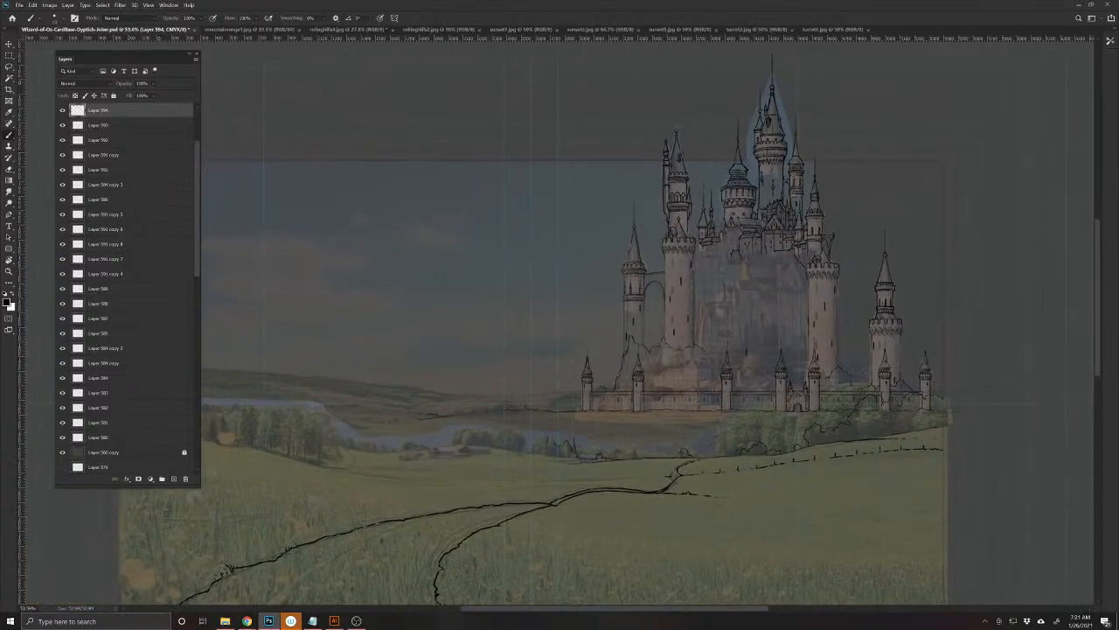
pyautogui.moveTo(307, 517); pyautogui.dragTo(530, 537)
pyautogui.moveTo(387, 474); pyautogui.dragTo(425, 478)
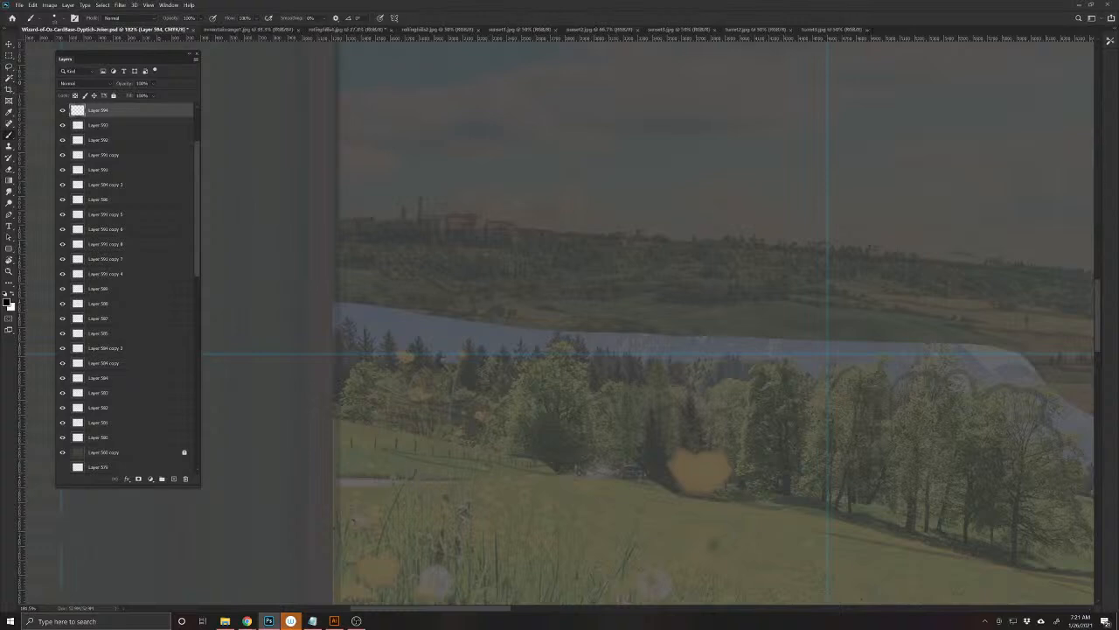
pyautogui.click(374, 441)
pyautogui.click(395, 443)
pyautogui.click(415, 446)
pyautogui.click(434, 449)
# - Ink the ground line with two pointed conifers and low shrubs right of the posts, plus the field edge behind the fence
pyautogui.moveTo(545, 463); pyautogui.dragTo(593, 476)
pyautogui.moveTo(641, 462)
pyautogui.mouseDown()
pyautogui.moveTo(651, 403)
pyautogui.moveTo(679, 485)
pyautogui.moveTo(688, 381)
pyautogui.moveTo(708, 457)
pyautogui.mouseUp()
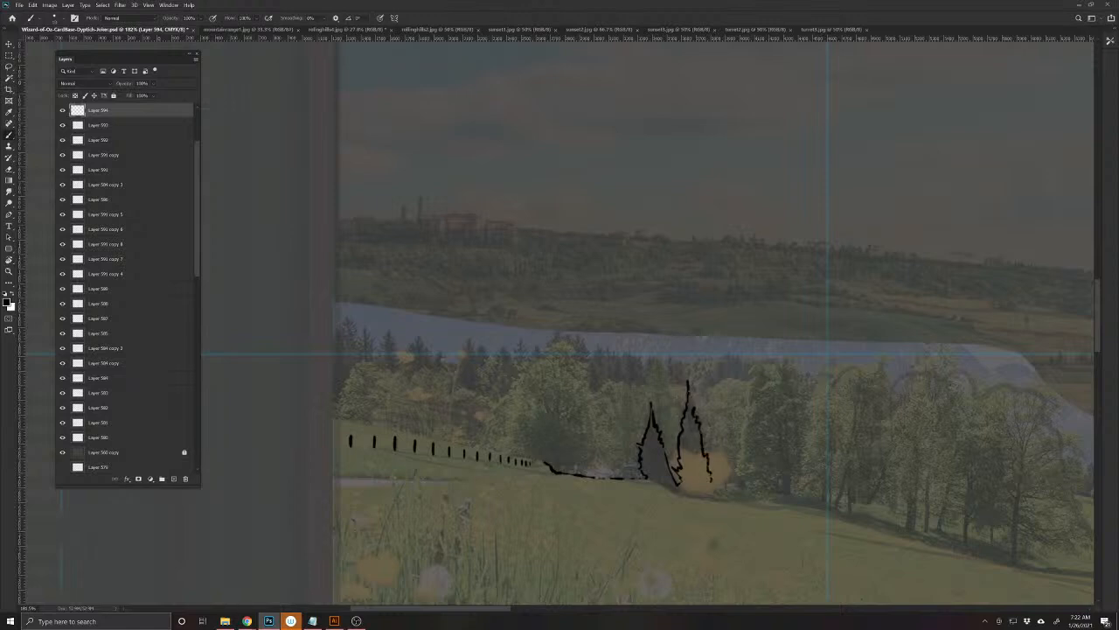
pyautogui.moveTo(710, 477)
pyautogui.mouseDown()
pyautogui.moveTo(761, 500)
pyautogui.moveTo(681, 498)
pyautogui.mouseUp()
pyautogui.moveTo(558, 475); pyautogui.dragTo(414, 483)
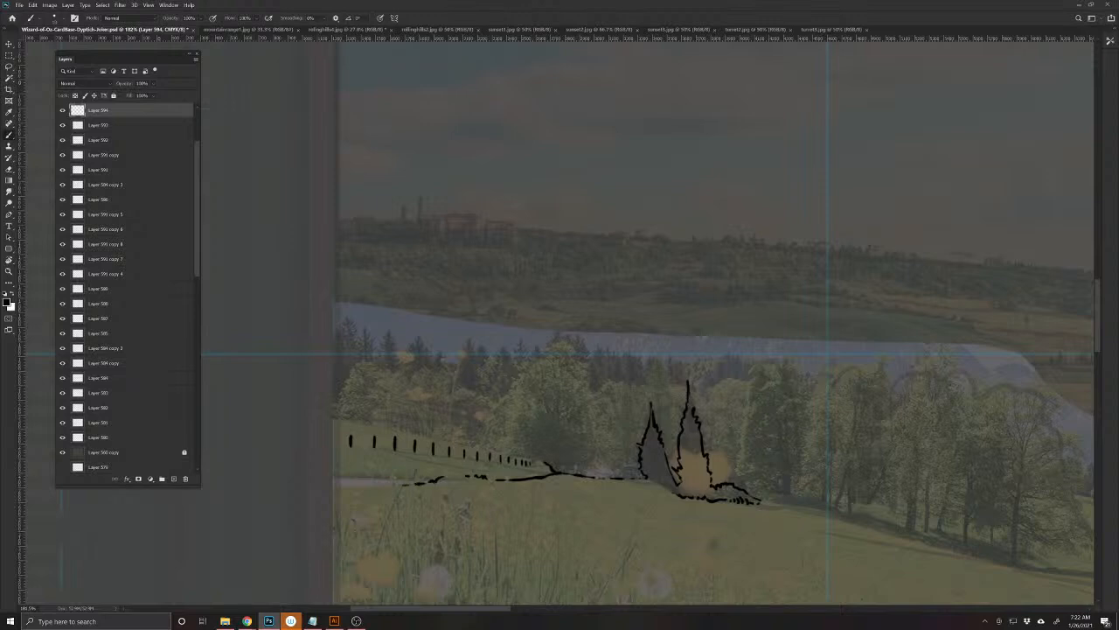
pyautogui.moveTo(371, 422)
pyautogui.mouseDown()
pyautogui.moveTo(423, 434)
pyautogui.moveTo(431, 406)
pyautogui.moveTo(430, 439)
pyautogui.moveTo(469, 446)
pyautogui.mouseUp()
# - Ink a round broadleaf tree between the fence and the conifers, with a forked trunk, inner branches and a scalloped crown
pyautogui.moveTo(552, 473)
pyautogui.mouseDown()
pyautogui.moveTo(575, 426)
pyautogui.moveTo(565, 398)
pyautogui.mouseUp()
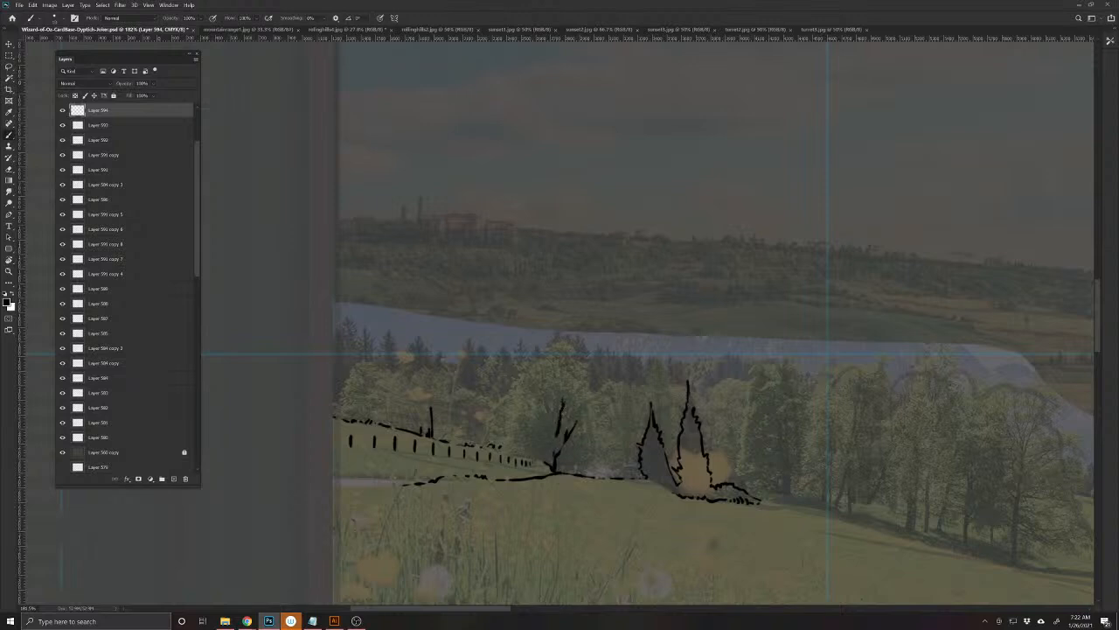
pyautogui.moveTo(549, 437); pyautogui.dragTo(532, 409)
pyautogui.moveTo(561, 340); pyautogui.dragTo(609, 412)
pyautogui.moveTo(560, 341); pyautogui.dragTo(546, 362)
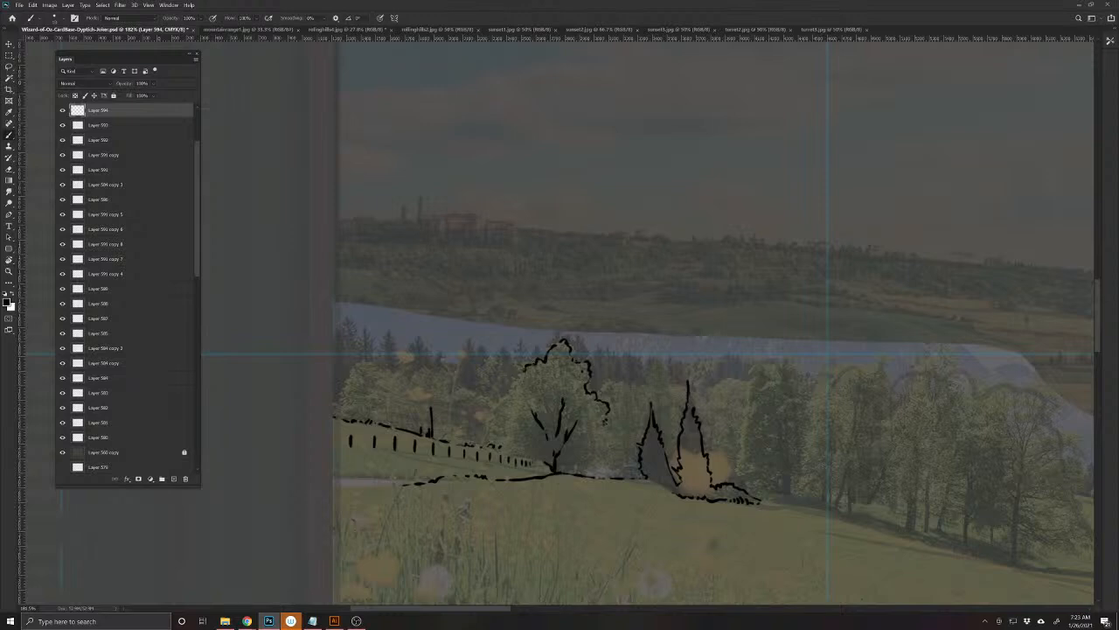
pyautogui.moveTo(613, 441); pyautogui.dragTo(610, 458)
pyautogui.moveTo(578, 418); pyautogui.dragTo(574, 426)
pyautogui.moveTo(547, 400)
pyautogui.mouseDown()
pyautogui.moveTo(554, 416)
pyautogui.moveTo(552, 403)
pyautogui.mouseUp()
pyautogui.moveTo(544, 462)
pyautogui.mouseDown()
pyautogui.moveTo(519, 457)
pyautogui.moveTo(507, 432)
pyautogui.moveTo(516, 378)
pyautogui.mouseUp()
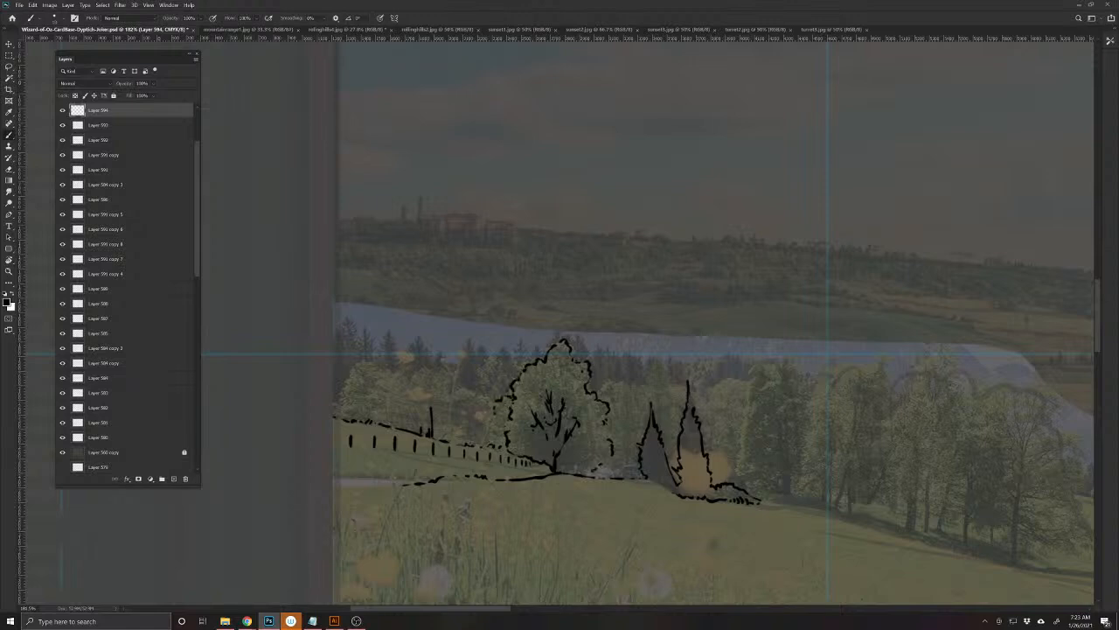
pyautogui.moveTo(552, 467)
pyautogui.mouseDown()
pyautogui.moveTo(591, 462)
pyautogui.moveTo(585, 453)
pyautogui.mouseUp()
# - Ink a row of trunks along the slope right of the conifers and the treetops behind the fence, and save the document
pyautogui.scroll(-5, 622, 534)
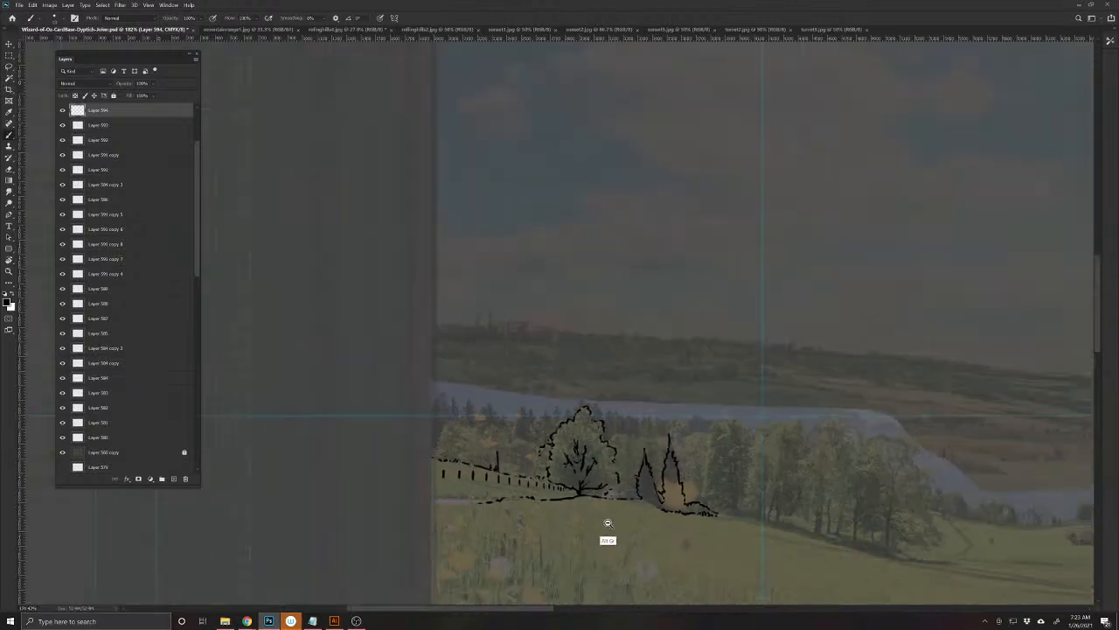
pyautogui.moveTo(627, 540); pyautogui.dragTo(397, 507)
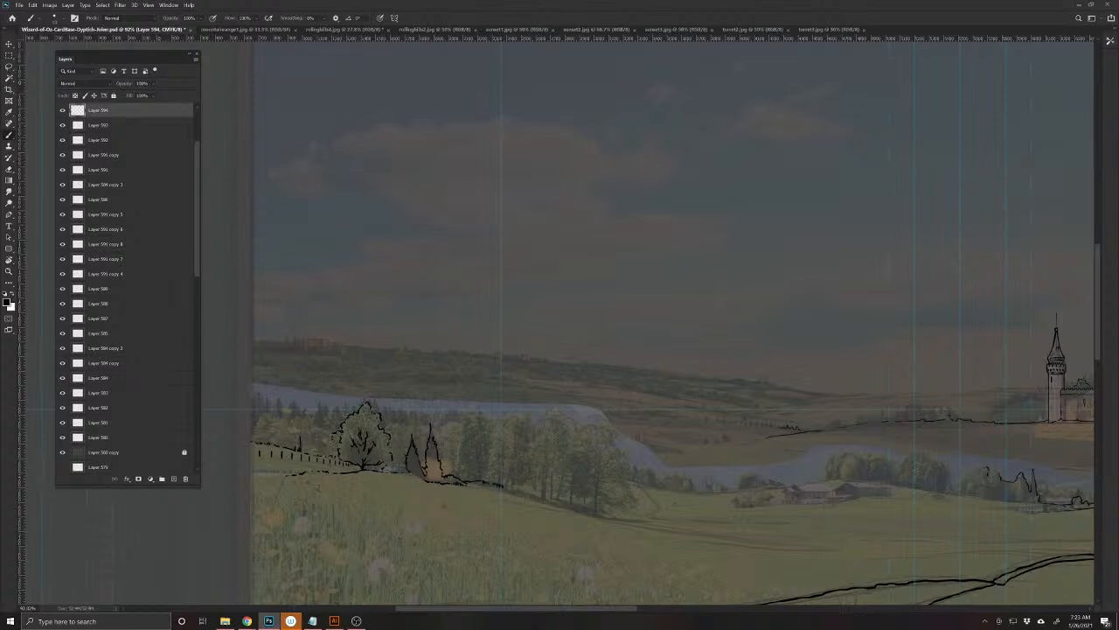
pyautogui.moveTo(503, 486); pyautogui.dragTo(516, 491)
pyautogui.moveTo(543, 485); pyautogui.dragTo(543, 498)
pyautogui.moveTo(572, 484); pyautogui.dragTo(572, 497)
pyautogui.moveTo(509, 481)
pyautogui.mouseDown()
pyautogui.moveTo(514, 453)
pyautogui.moveTo(500, 478)
pyautogui.moveTo(480, 452)
pyautogui.moveTo(478, 465)
pyautogui.mouseUp()
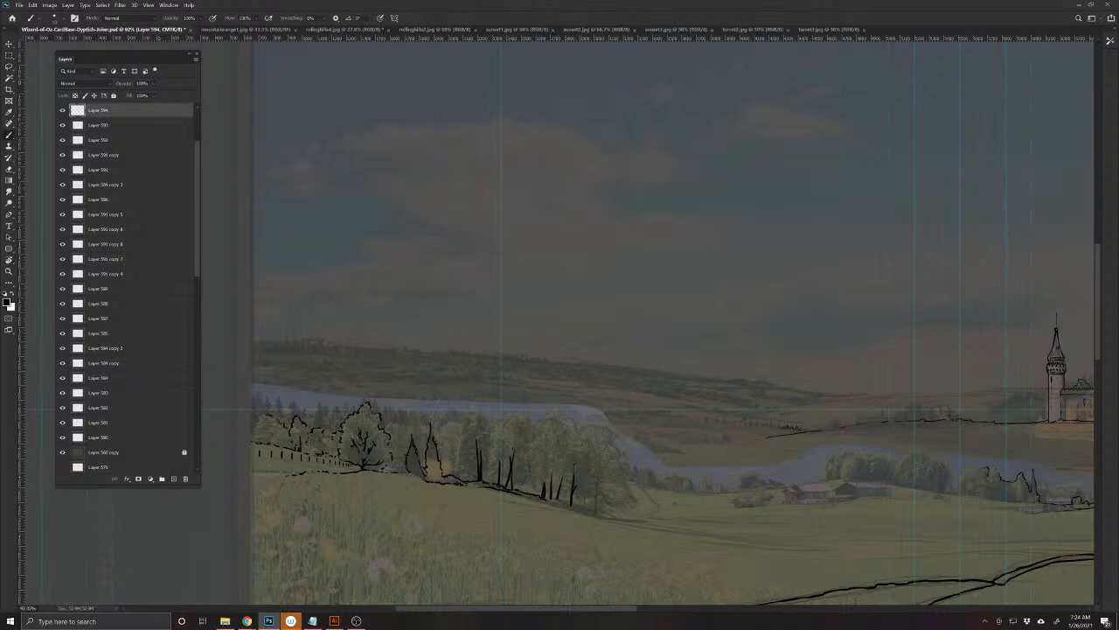
pyautogui.moveTo(260, 429); pyautogui.dragTo(289, 425)
pyautogui.hotkey('ctrl', 's')
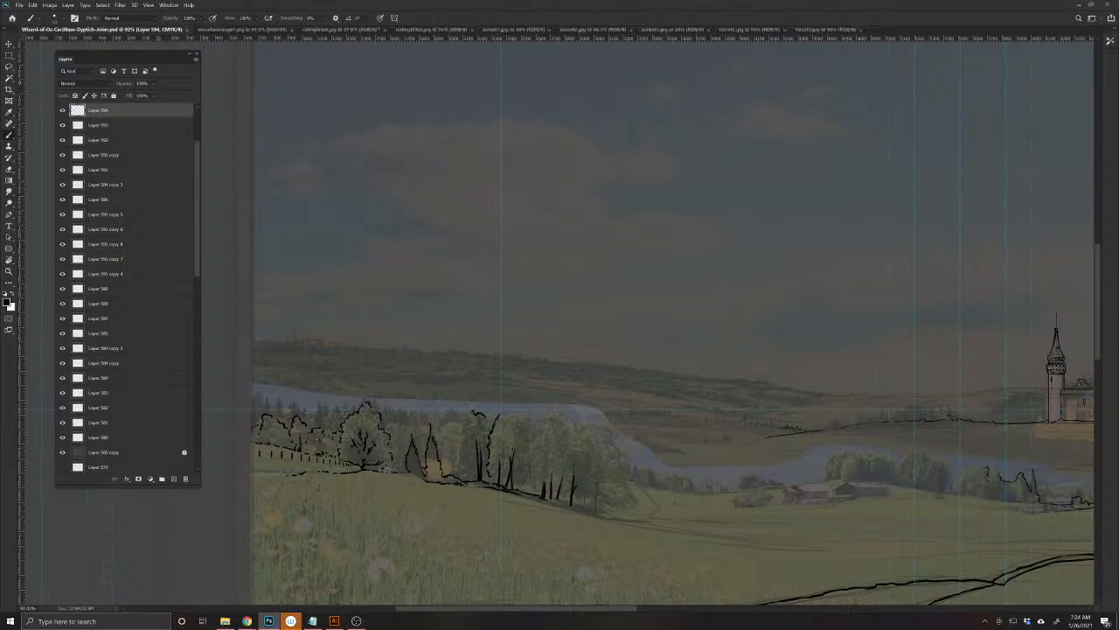
# - Outline the grove's leafy crowns, ink the branching tree at its right end, and extend the slope line beneath it
pyautogui.moveTo(512, 418); pyautogui.dragTo(525, 414)
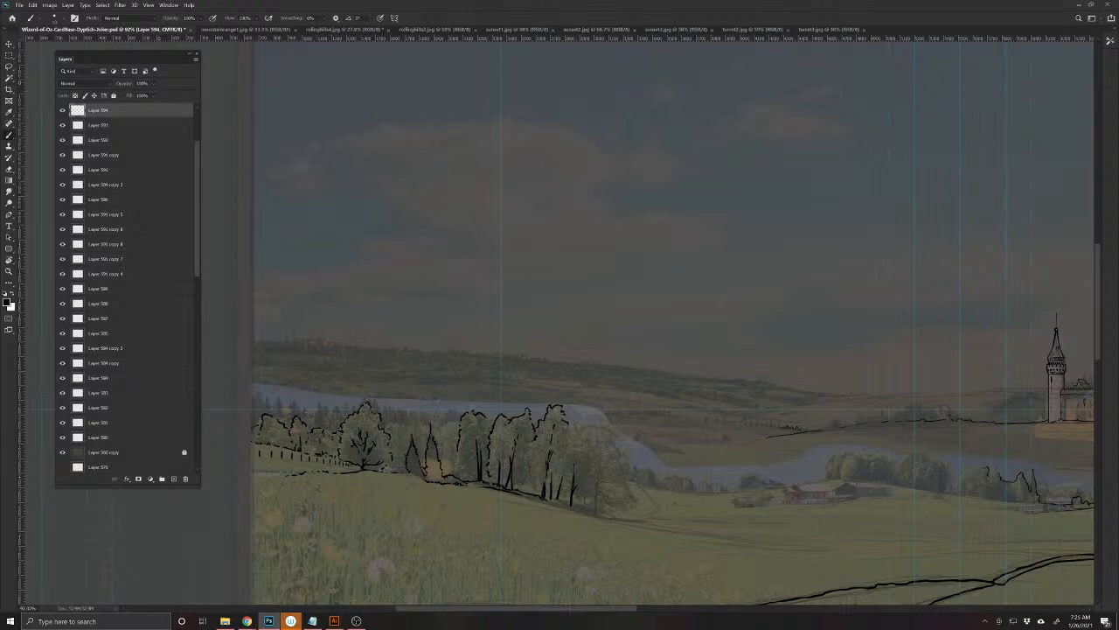
pyautogui.moveTo(552, 444); pyautogui.dragTo(548, 452)
pyautogui.moveTo(595, 500); pyautogui.dragTo(598, 518)
pyautogui.moveTo(596, 476); pyautogui.dragTo(596, 493)
pyautogui.moveTo(605, 481); pyautogui.dragTo(616, 472)
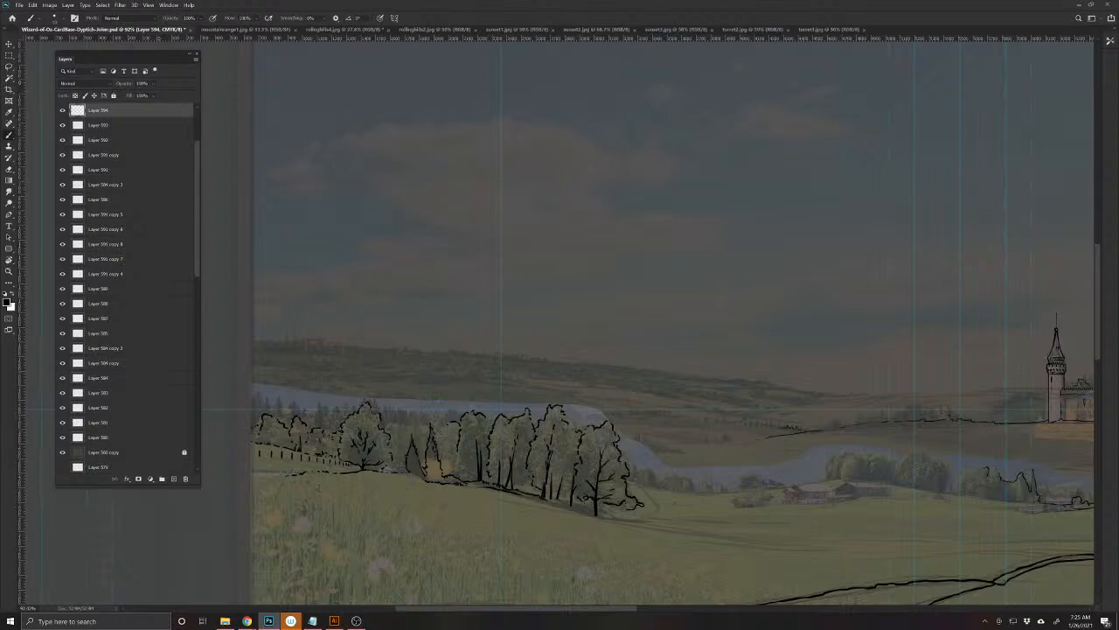
pyautogui.moveTo(557, 476); pyautogui.dragTo(566, 480)
pyautogui.moveTo(556, 500); pyautogui.dragTo(670, 524)
pyautogui.moveTo(576, 511)
pyautogui.mouseDown()
pyautogui.moveTo(598, 519)
pyautogui.moveTo(569, 512)
pyautogui.mouseUp()
# - Ink the shrubs and bank line along the shore right of the grove and the bushes around the farm buildings, then save
pyautogui.moveTo(610, 547); pyautogui.dragTo(345, 484)
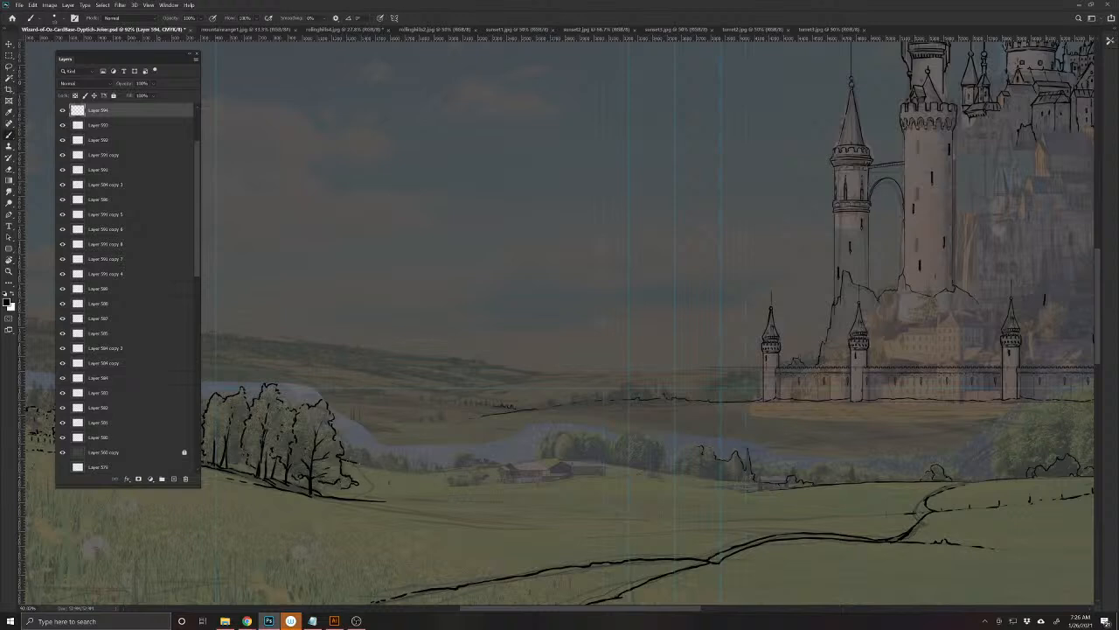
pyautogui.moveTo(418, 472); pyautogui.dragTo(462, 468)
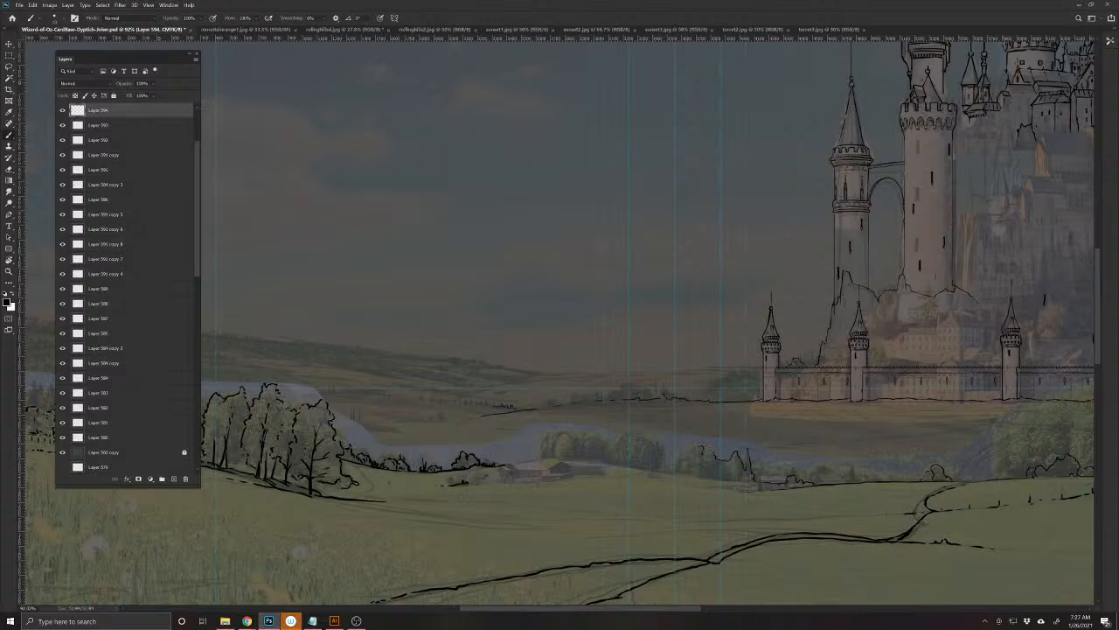
pyautogui.moveTo(462, 485); pyautogui.dragTo(567, 480)
pyautogui.moveTo(526, 481); pyautogui.dragTo(536, 478)
pyautogui.hotkey('ctrl', 's')
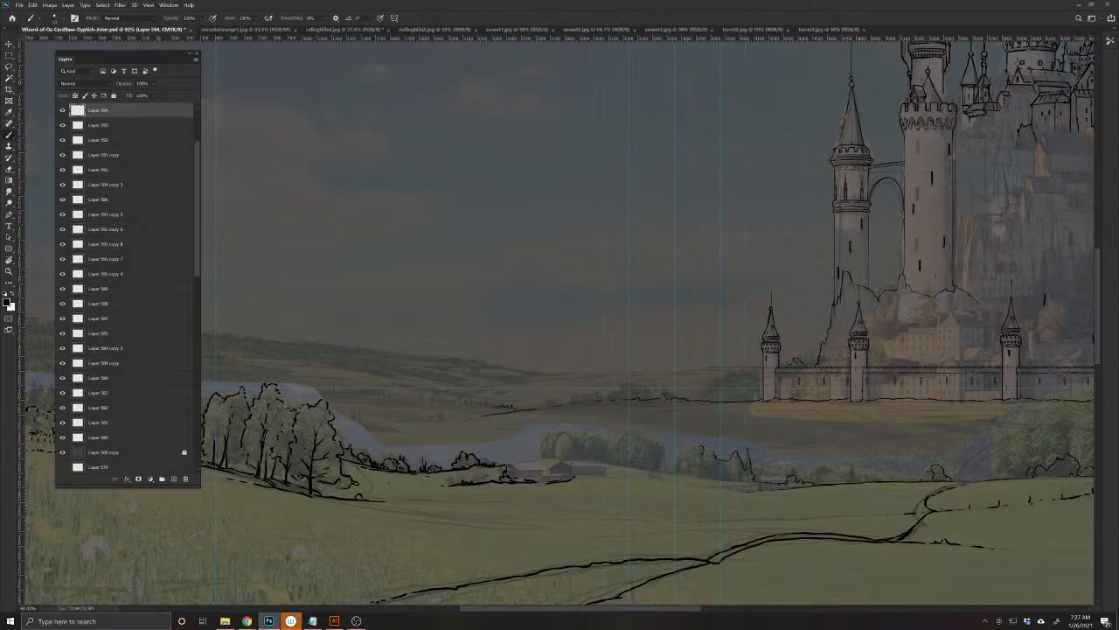
# - Ink the tree clumps behind the farm buildings, the field edge below them, and the shrubs leading toward the path
pyautogui.moveTo(567, 538); pyautogui.dragTo(387, 552)
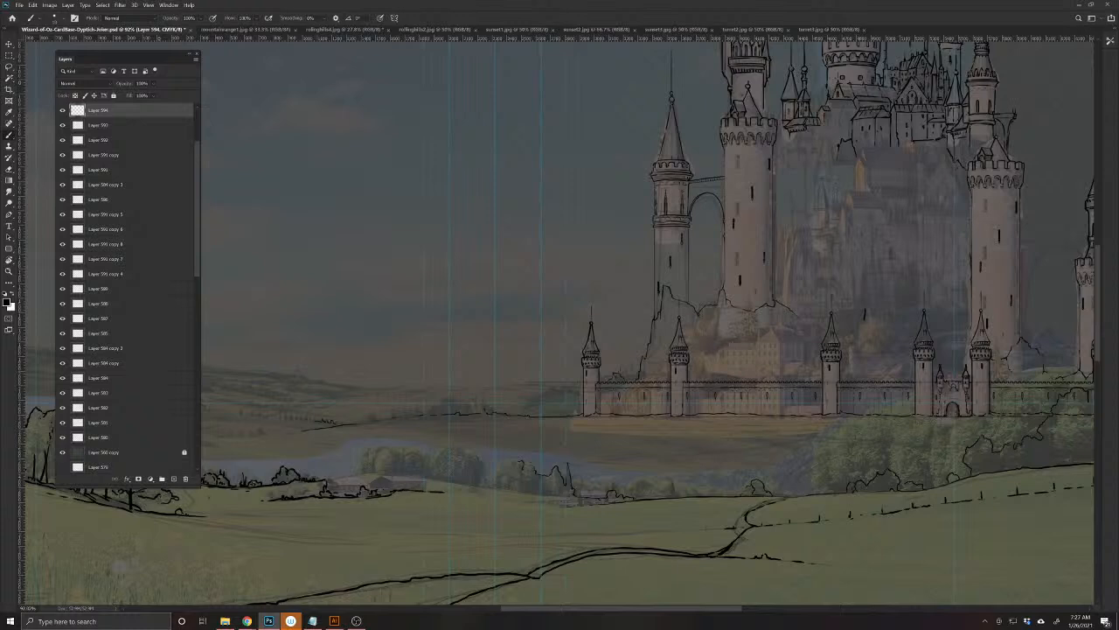
pyautogui.moveTo(444, 493)
pyautogui.mouseDown()
pyautogui.moveTo(476, 497)
pyautogui.moveTo(406, 490)
pyautogui.mouseUp()
pyautogui.moveTo(329, 478); pyautogui.dragTo(360, 473)
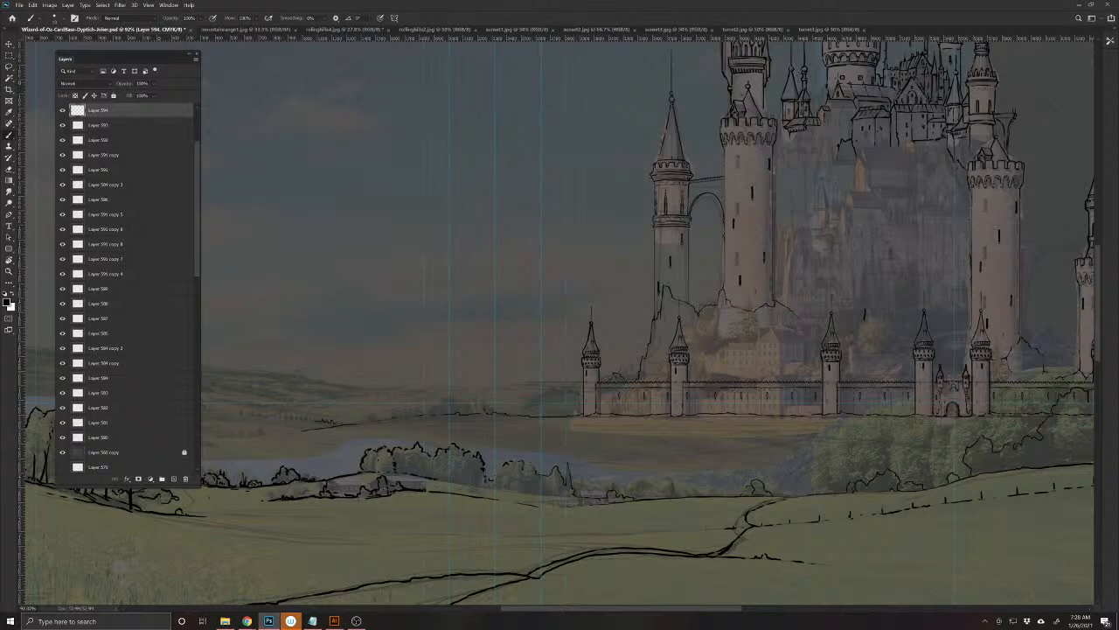
pyautogui.moveTo(444, 481); pyautogui.dragTo(586, 500)
pyautogui.moveTo(608, 540); pyautogui.dragTo(460, 528)
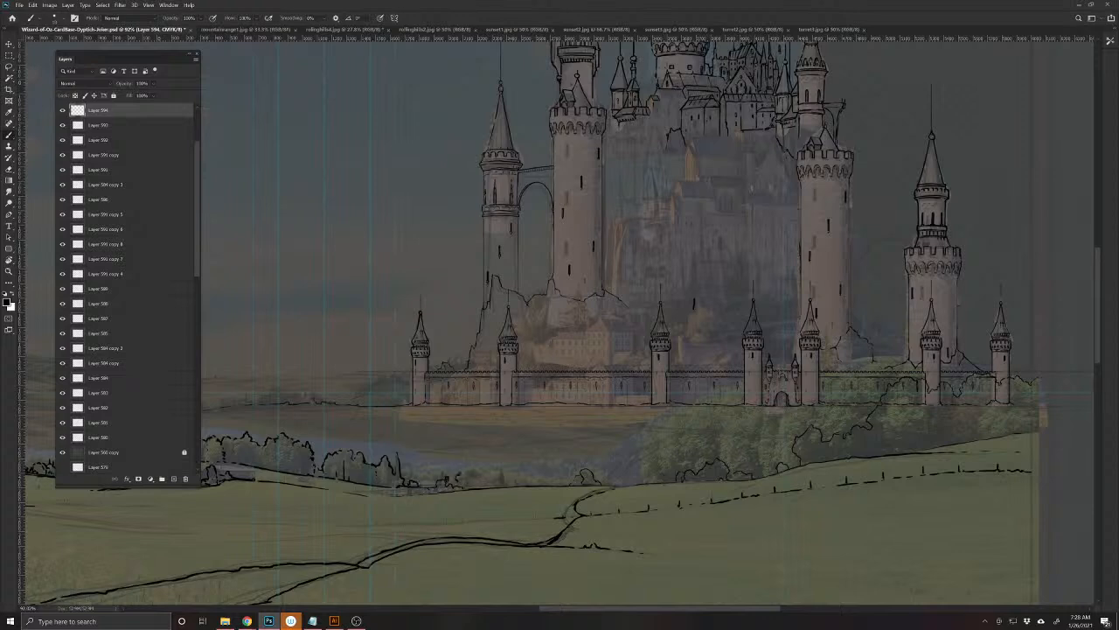
pyautogui.moveTo(469, 471); pyautogui.dragTo(480, 474)
# - Ink a long row of tiny fence posts curving across the middle of the meadow toward the path
pyautogui.moveTo(233, 558); pyautogui.dragTo(518, 532)
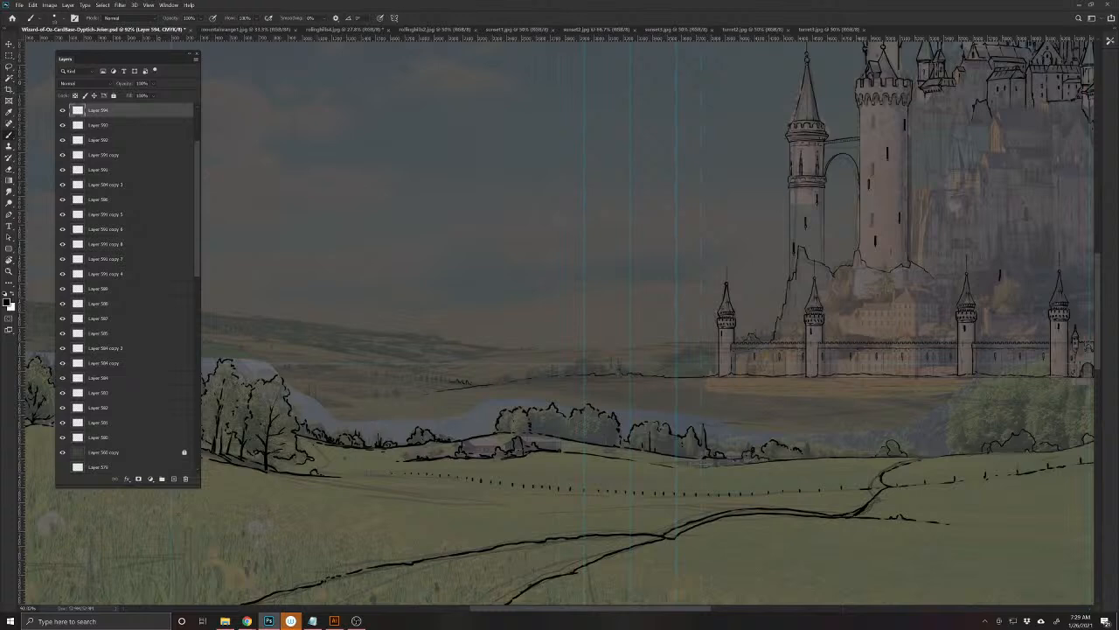
pyautogui.moveTo(341, 477); pyautogui.dragTo(420, 487)
pyautogui.moveTo(758, 509); pyautogui.dragTo(392, 493)
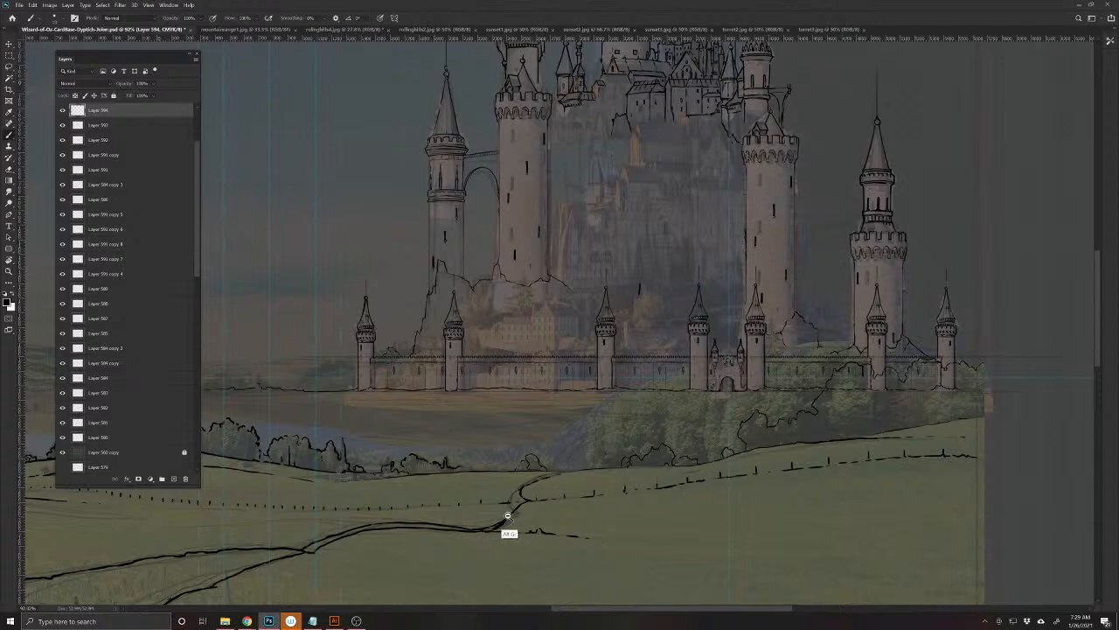
# - Ink a ground contour with a small shrub on the bank below the castle's outer wall
pyautogui.scroll(-4, 487, 513)
pyautogui.moveTo(487, 513); pyautogui.dragTo(552, 517)
pyautogui.scroll(1, 551, 517)
pyautogui.scroll(2, 580, 500)
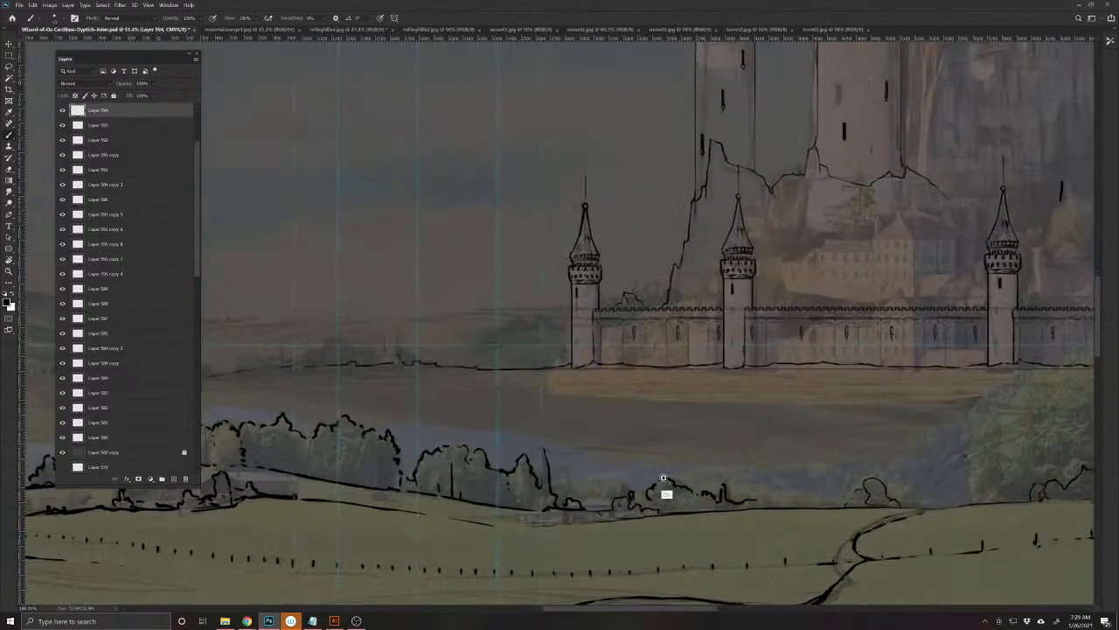
pyautogui.moveTo(892, 426)
pyautogui.mouseDown()
pyautogui.moveTo(708, 399)
pyautogui.moveTo(405, 446)
pyautogui.moveTo(290, 429)
pyautogui.moveTo(174, 355)
pyautogui.mouseUp()
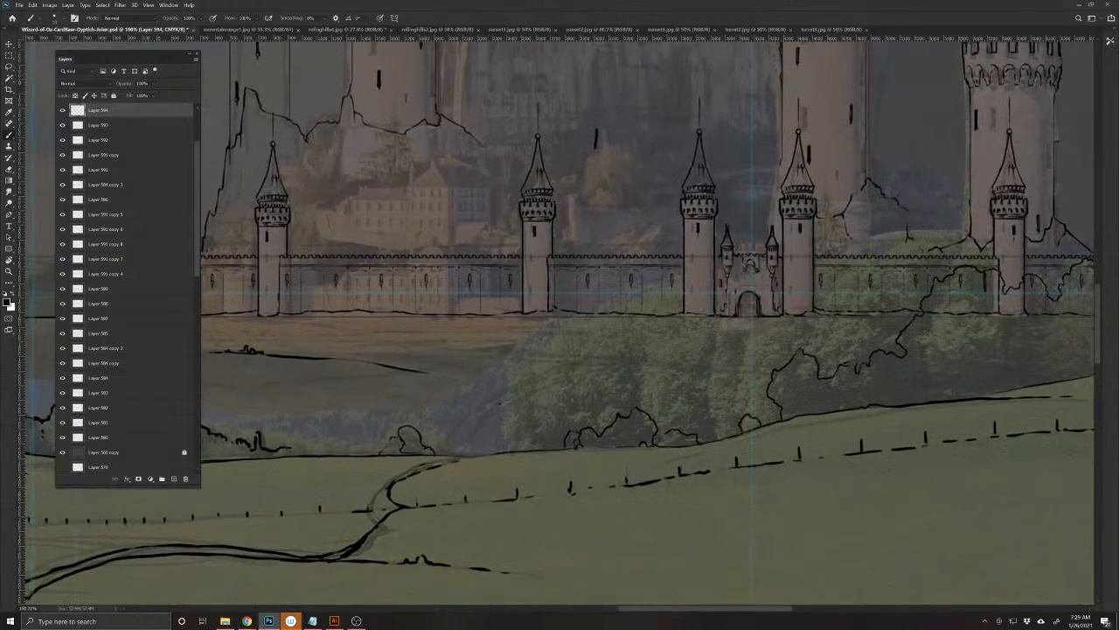
# - Ink the broken ridge line of the distant hills from the picture's left edge across to the castle's outer wall
pyautogui.scroll(-3, 485, 520)
pyautogui.moveTo(324, 504); pyautogui.dragTo(592, 515)
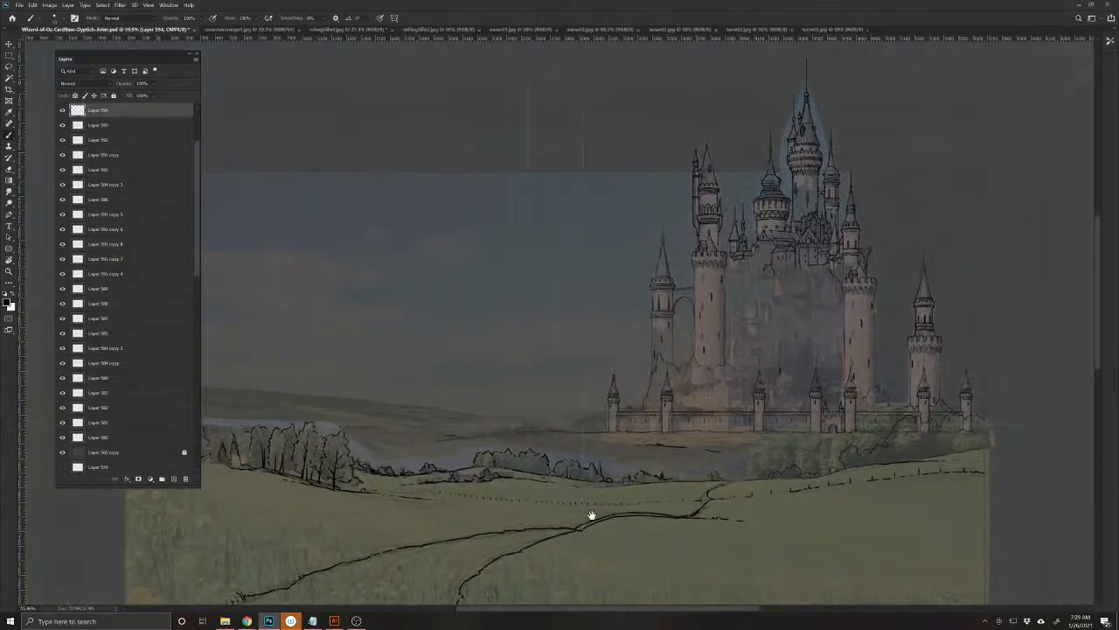
pyautogui.scroll(3, 467, 460)
pyautogui.scroll(3, 496, 465)
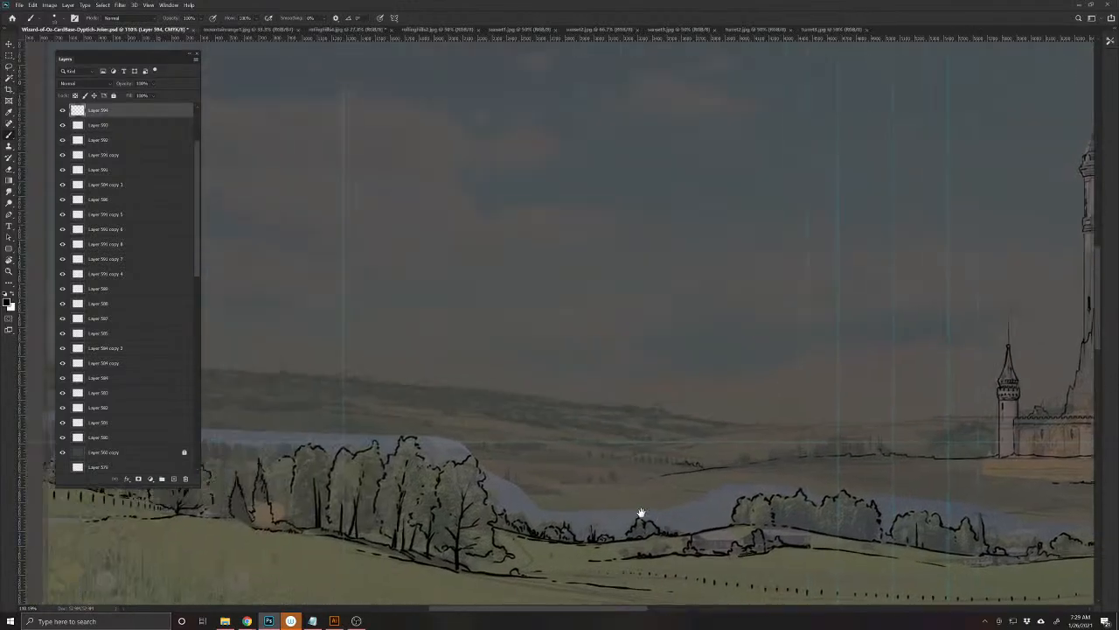
pyautogui.scroll(-2, 494, 488)
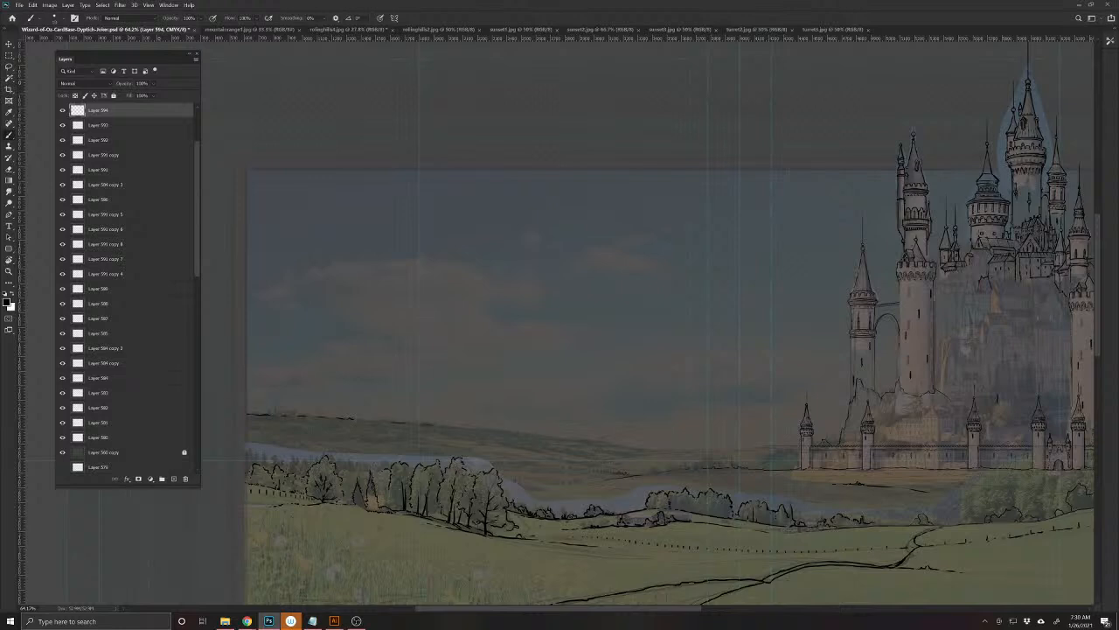
pyautogui.moveTo(492, 430); pyautogui.dragTo(560, 439)
pyautogui.moveTo(669, 478); pyautogui.dragTo(423, 507)
pyautogui.moveTo(394, 436)
pyautogui.mouseDown()
pyautogui.moveTo(442, 439)
pyautogui.moveTo(426, 440)
pyautogui.mouseUp()
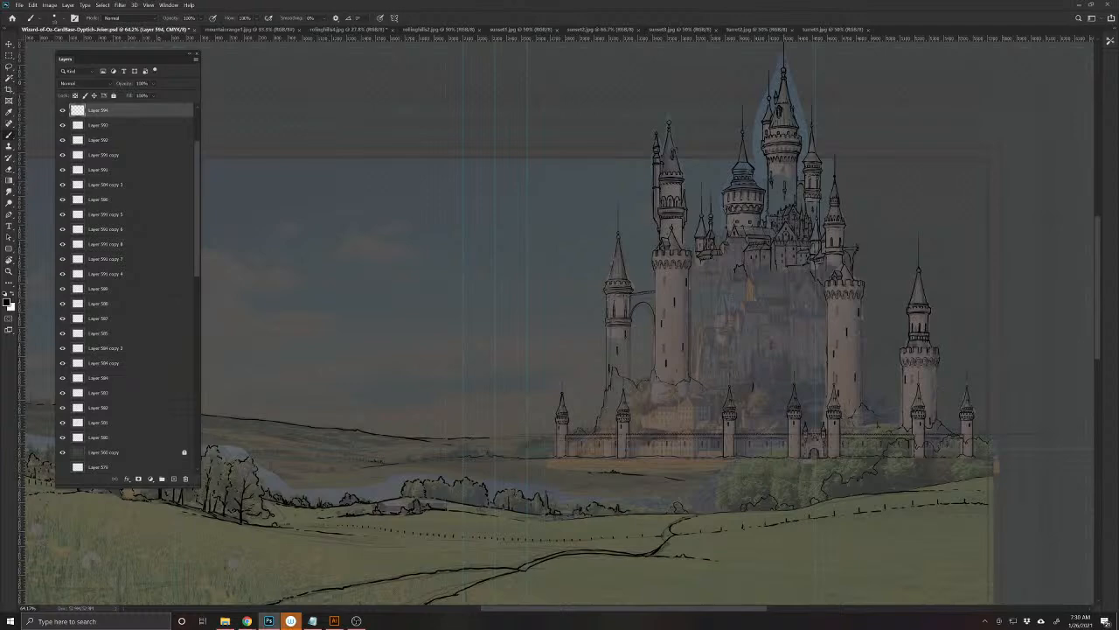
pyautogui.moveTo(504, 437); pyautogui.dragTo(518, 439)
pyautogui.keyDown('ctrl'); pyautogui.moveTo(597, 516); pyautogui.dragTo(590, 531); pyautogui.keyUp('ctrl')
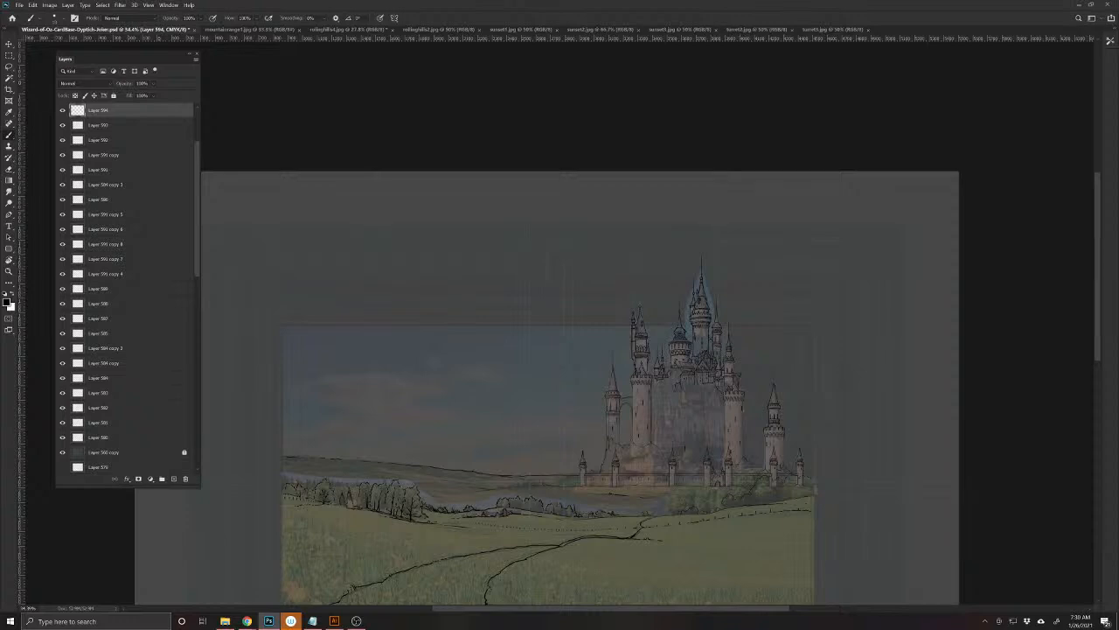
# - Unlock the dark overlay layer above the painting and raise its opacity to judge the ink linework alone
pyautogui.click(131, 455)
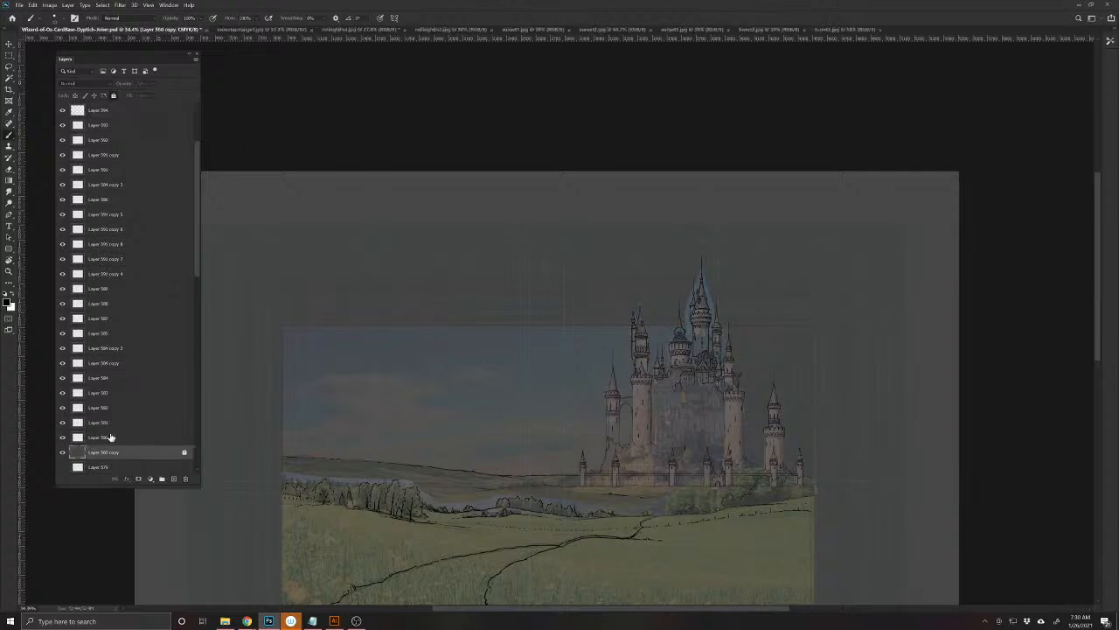
pyautogui.click(113, 96)
pyautogui.moveTo(123, 84); pyautogui.dragTo(202, 93)
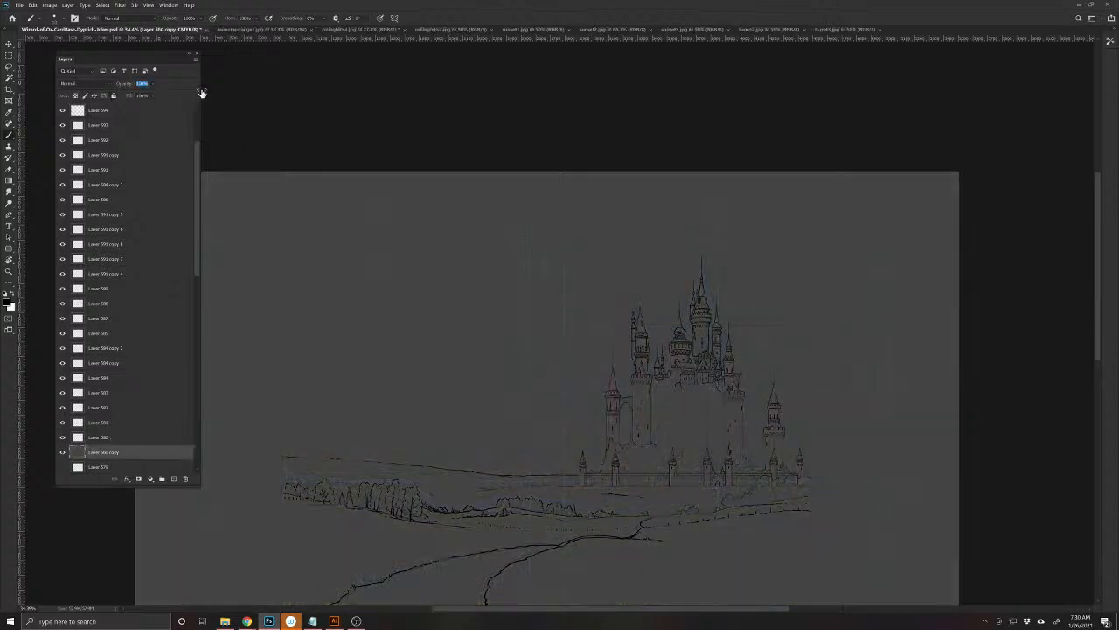
pyautogui.write('80')
pyautogui.press('Return')
pyautogui.moveTo(688, 470); pyautogui.dragTo(742, 395)
pyautogui.moveTo(667, 432); pyautogui.dragTo(669, 431)
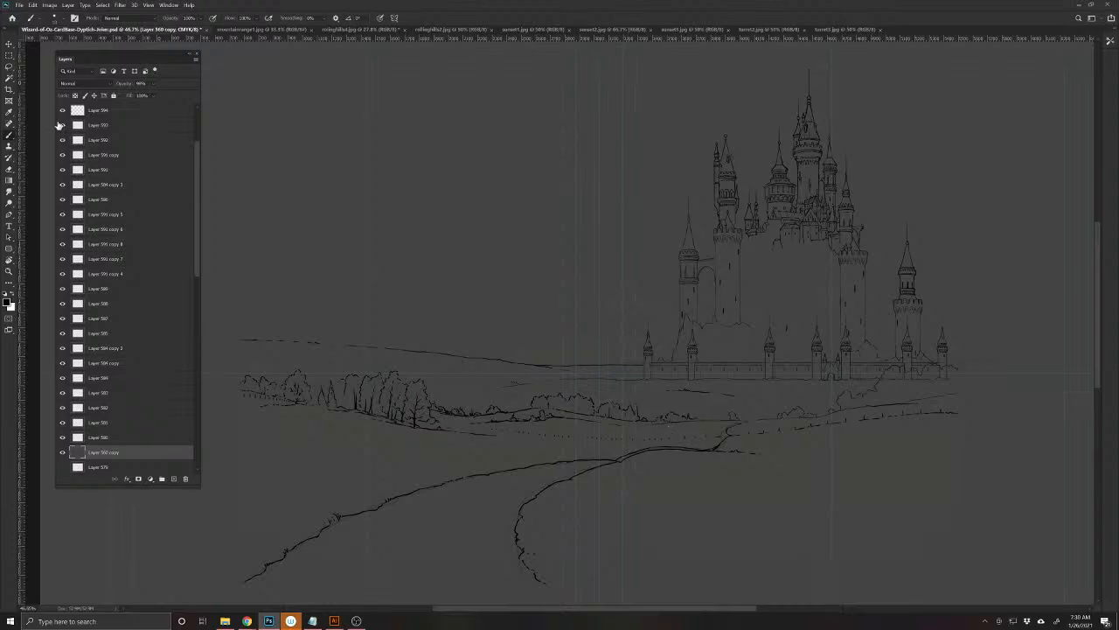
# - Lower the dark overlay's opacity to bring the painted reference back dimly behind the ink lines
pyautogui.moveTo(124, 87); pyautogui.dragTo(112, 87)
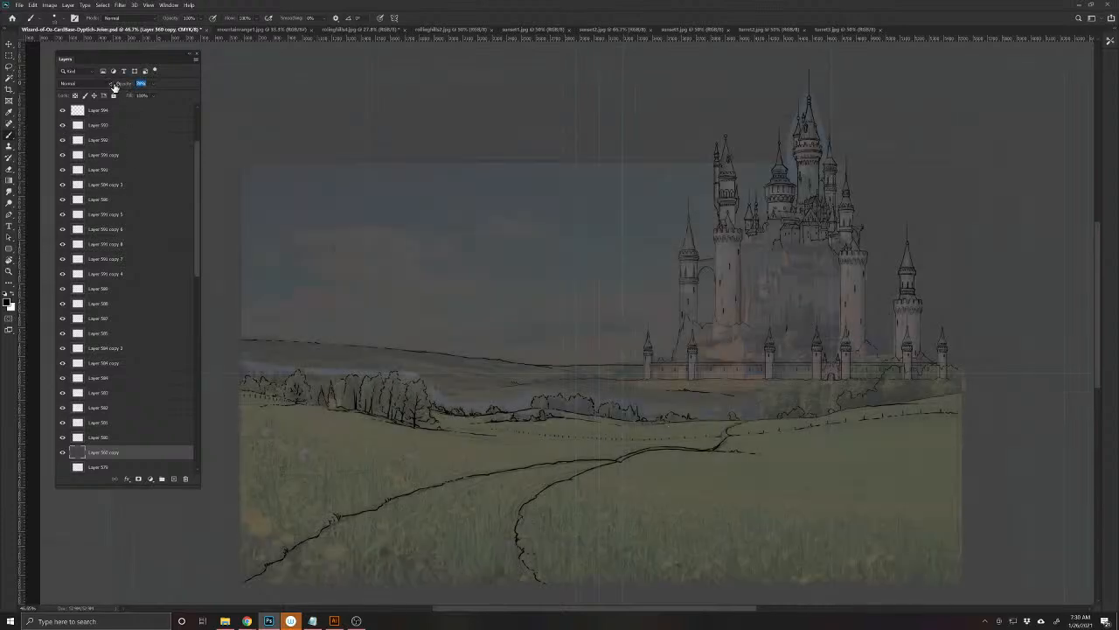
pyautogui.scroll(-2, 476, 293)
pyautogui.hscroll(-1, 476, 293)
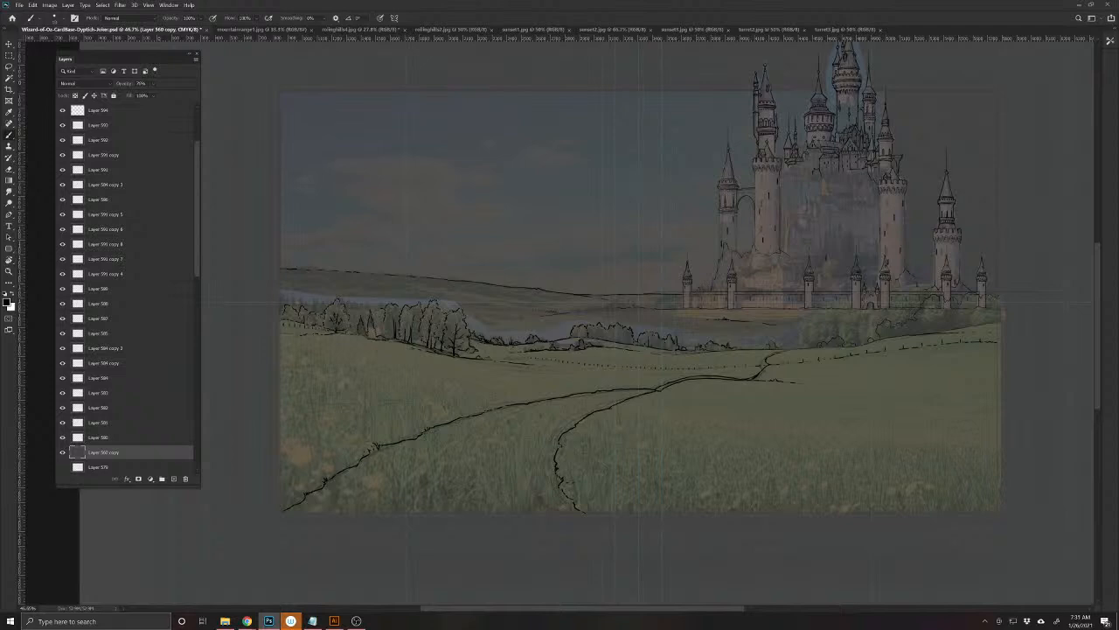
# - Hide the dark overlay to examine the full-colour painting and its frame edge, selecting the frame's layer, and show the overlay again
pyautogui.scroll(-3, 839, 319)
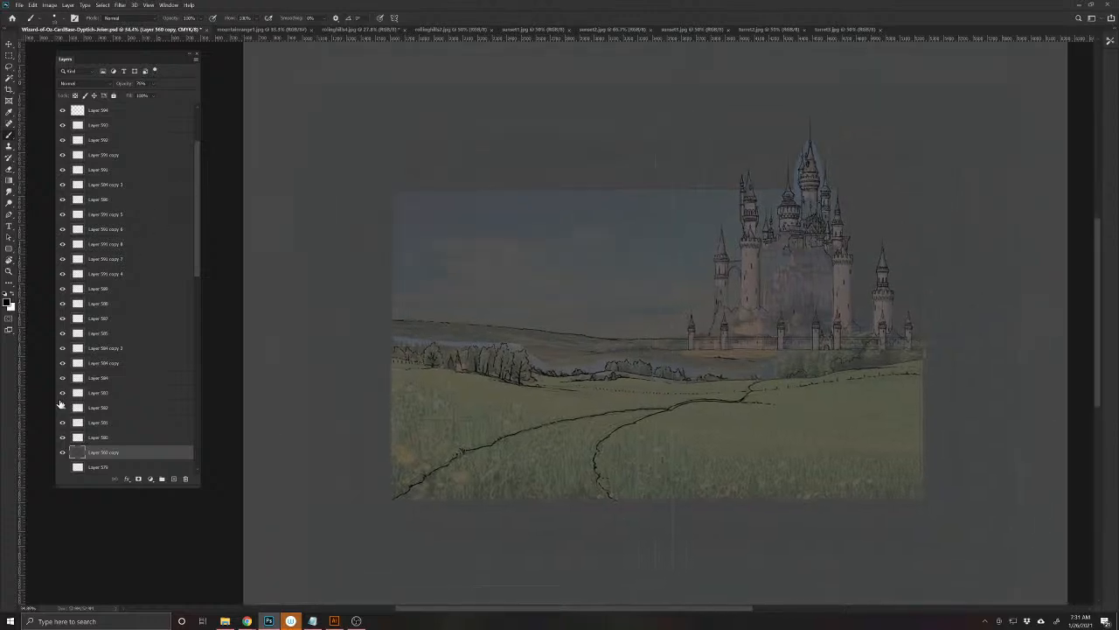
pyautogui.click(62, 452)
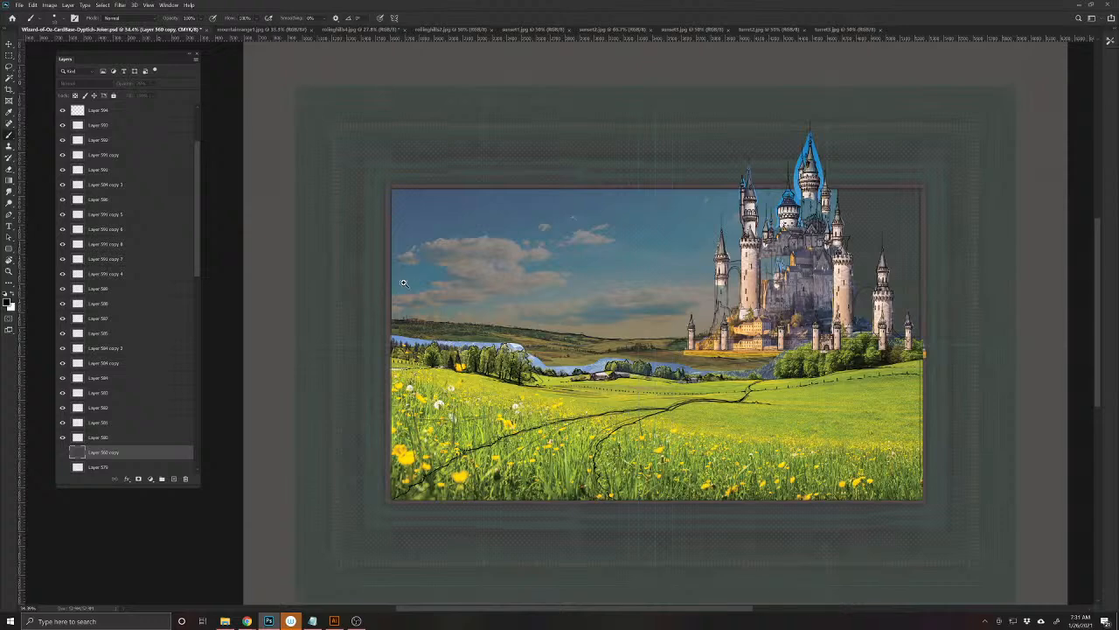
pyautogui.scroll(2, 423, 300)
pyautogui.press('v')
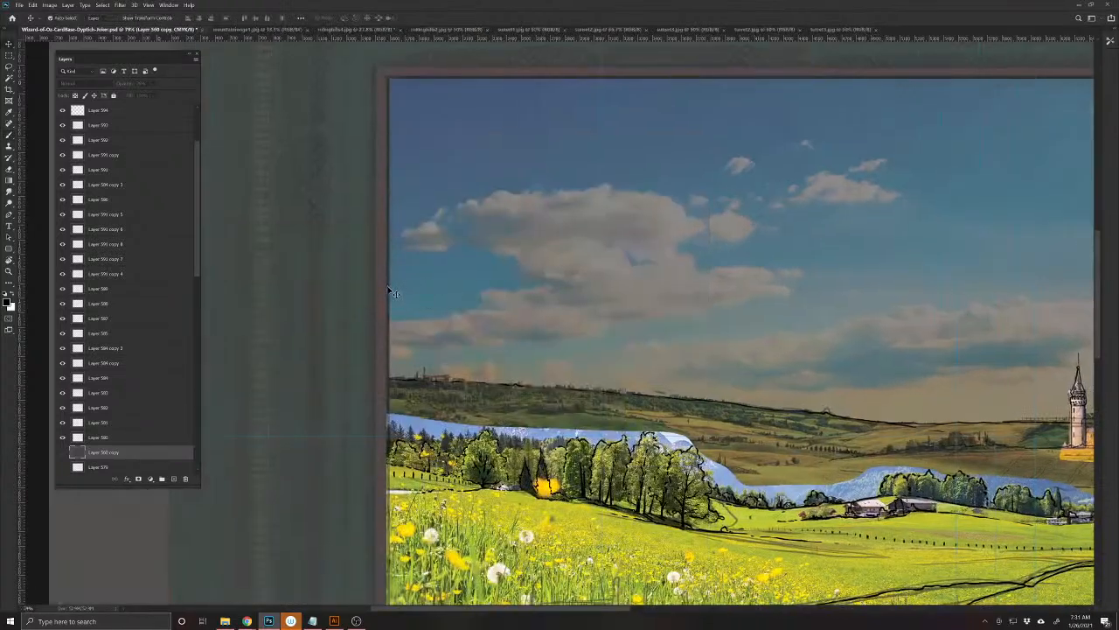
pyautogui.moveTo(393, 290); pyautogui.dragTo(398, 293)
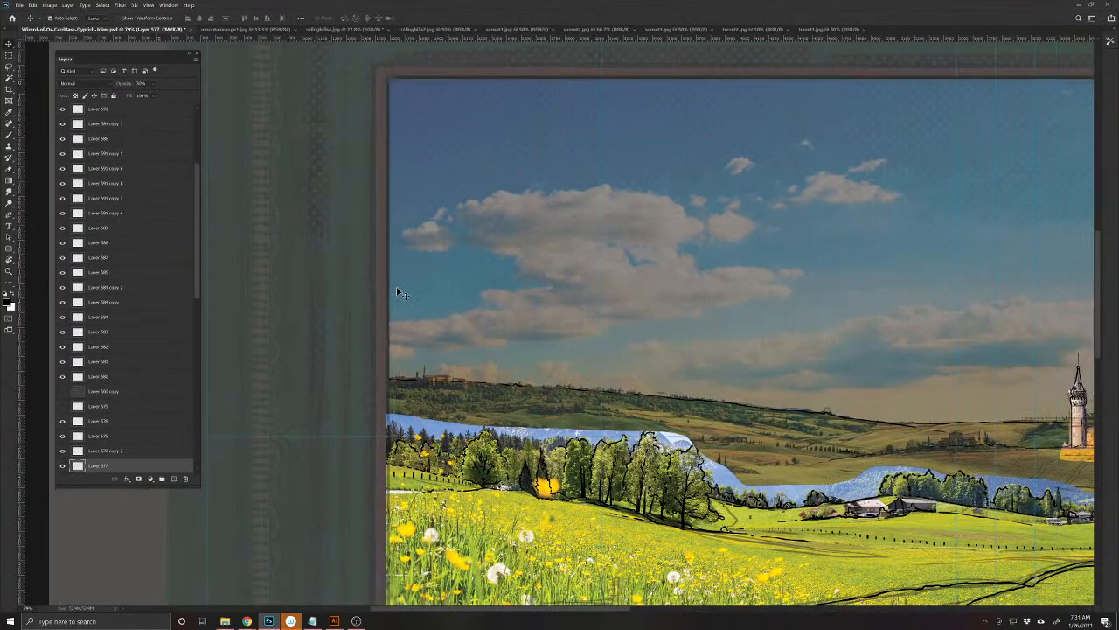
pyautogui.scroll(-3, 398, 293)
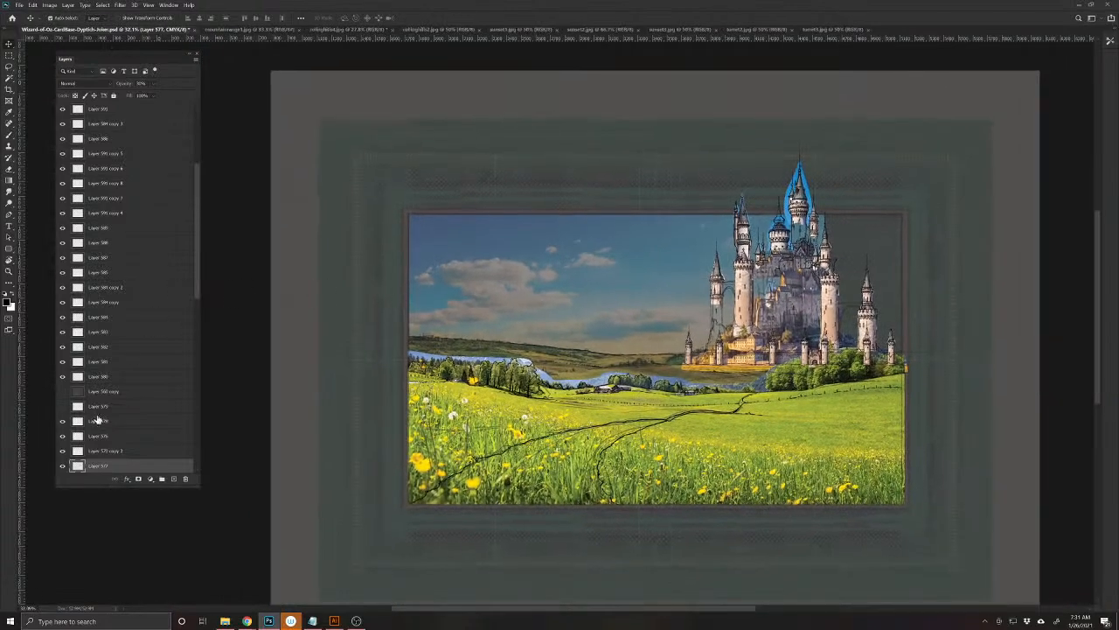
pyautogui.click(62, 391)
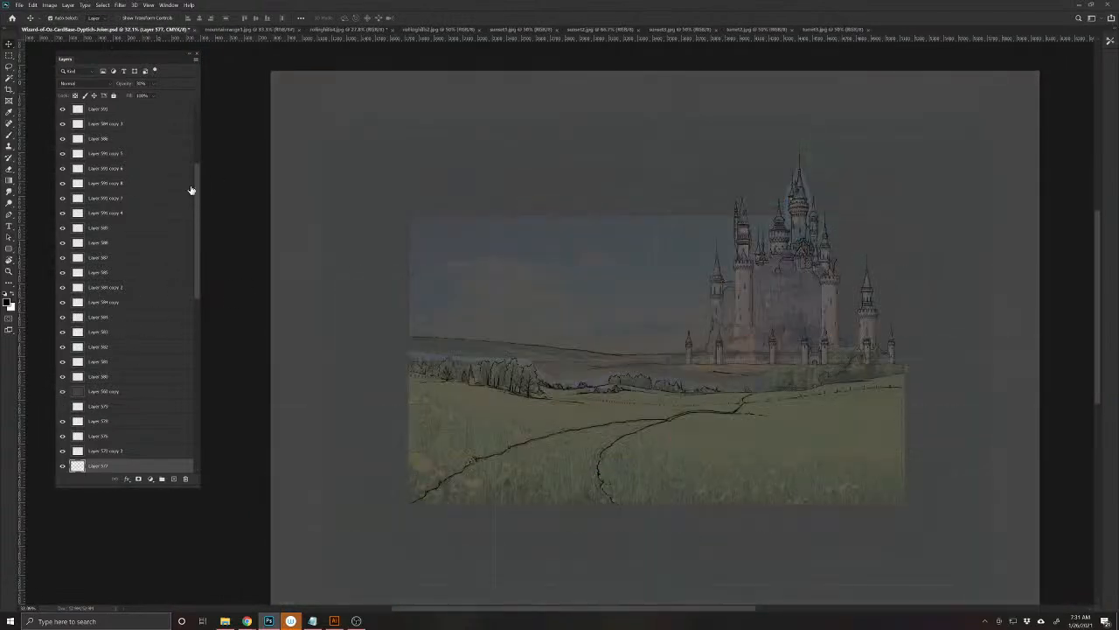
# - Create a new layer low among the ink layers and draw straight black border lines along all four edges of the painted scene
pyautogui.scroll(5, 183, 258)
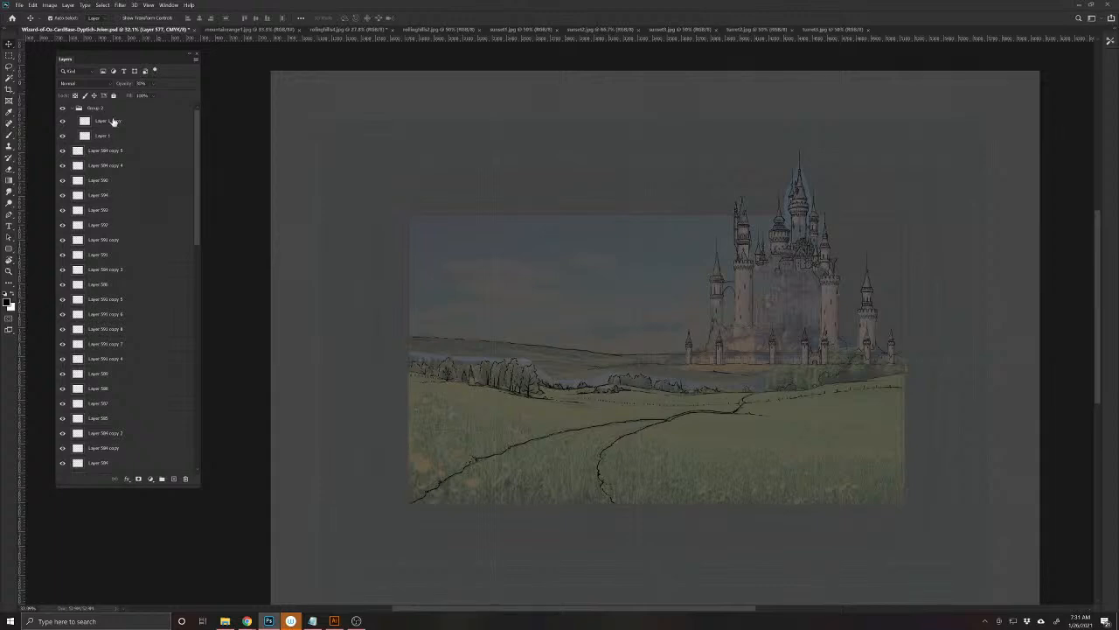
pyautogui.click(9, 136)
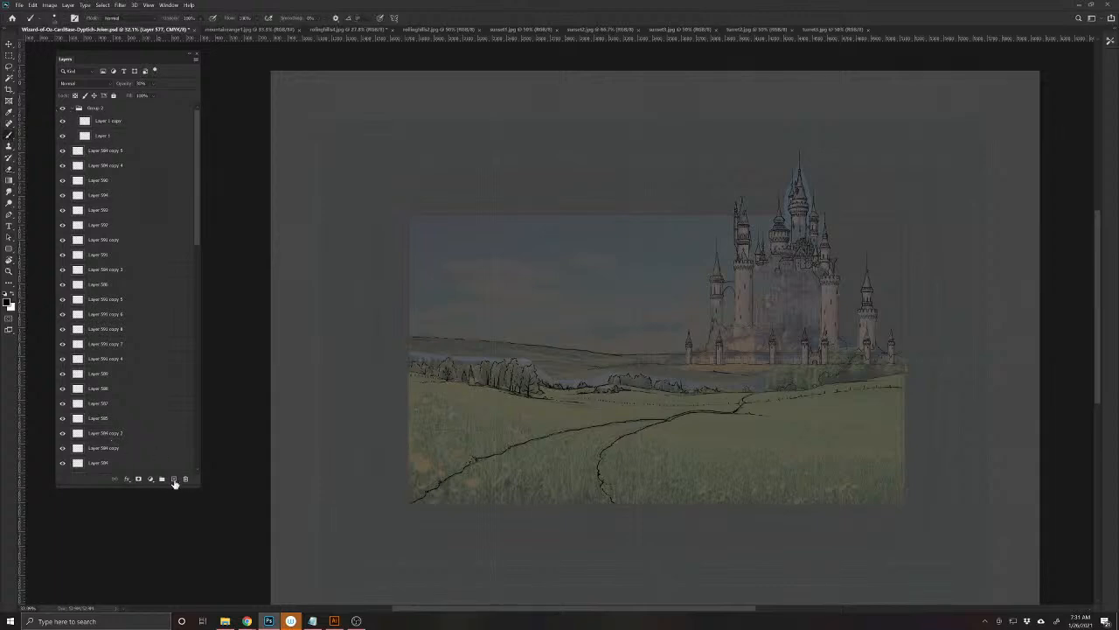
pyautogui.click(173, 480)
pyautogui.moveTo(128, 468); pyautogui.dragTo(122, 393)
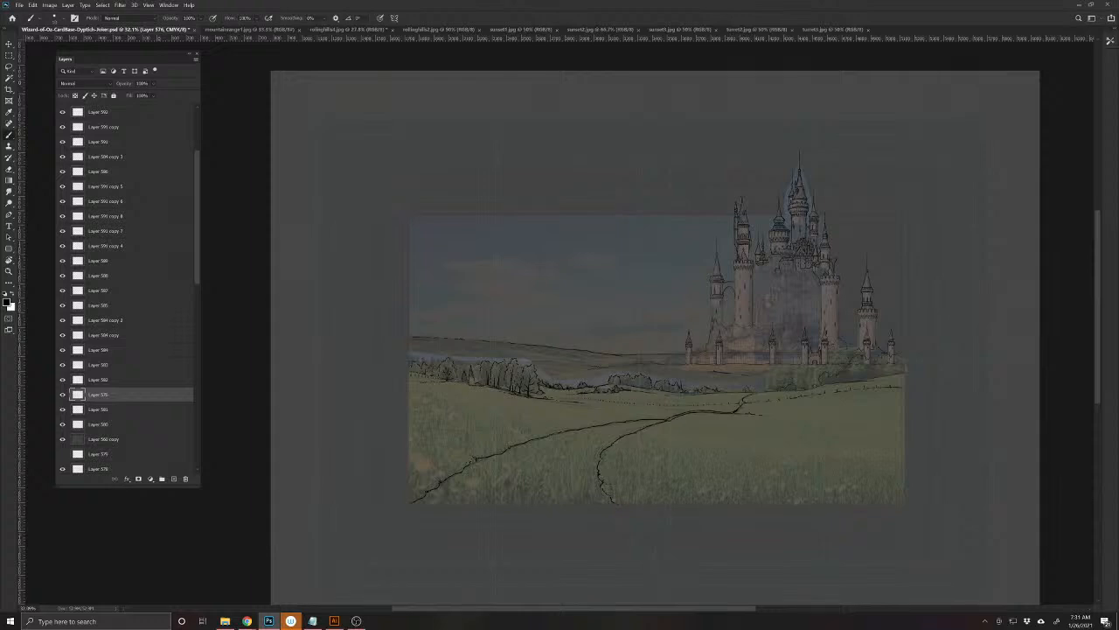
pyautogui.moveTo(409, 210); pyautogui.dragTo(408, 484)
pyautogui.moveTo(408, 503)
pyautogui.mouseDown()
pyautogui.moveTo(885, 502)
pyautogui.moveTo(903, 224)
pyautogui.moveTo(395, 215)
pyautogui.mouseUp()
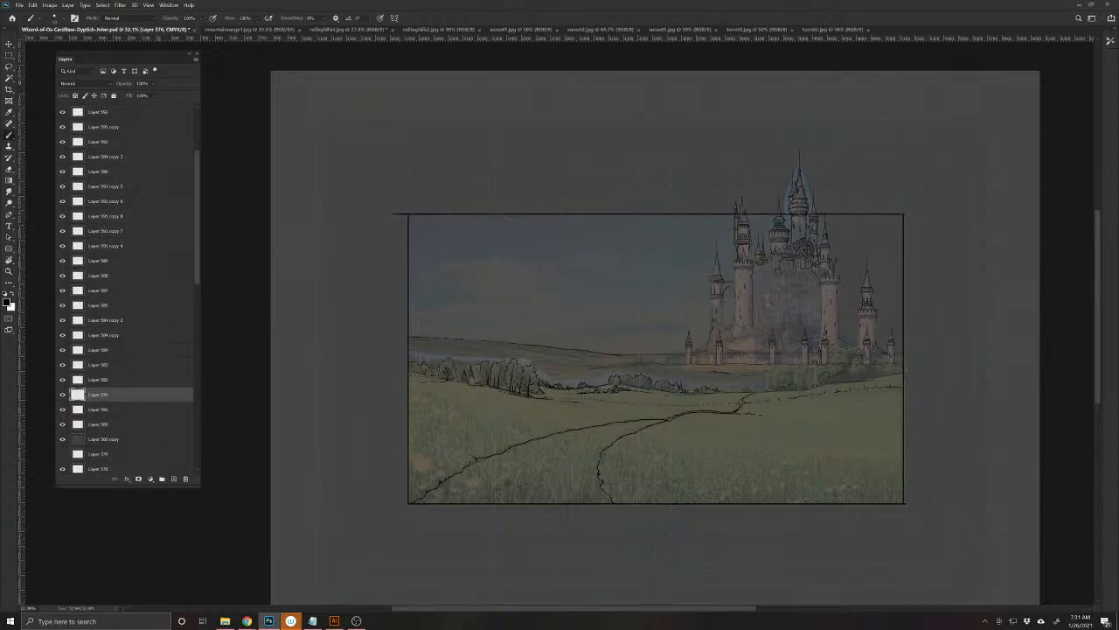
pyautogui.scroll(2, 670, 334)
pyautogui.scroll(-3, 674, 332)
pyautogui.scroll(2, 655, 320)
pyautogui.scroll(3, 721, 348)
pyautogui.scroll(-1, 724, 352)
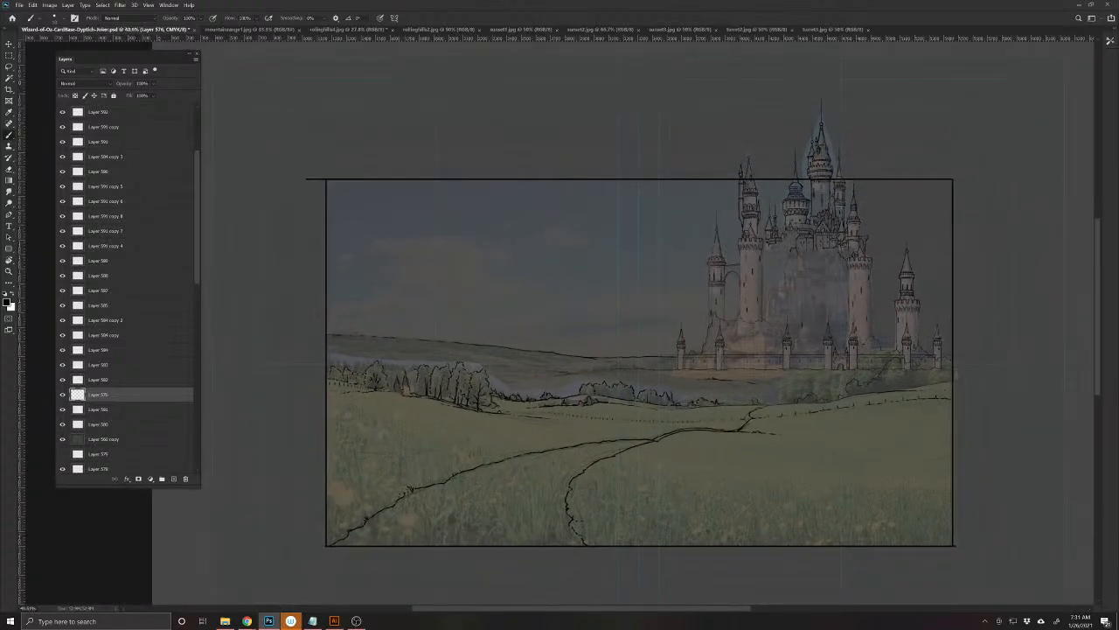